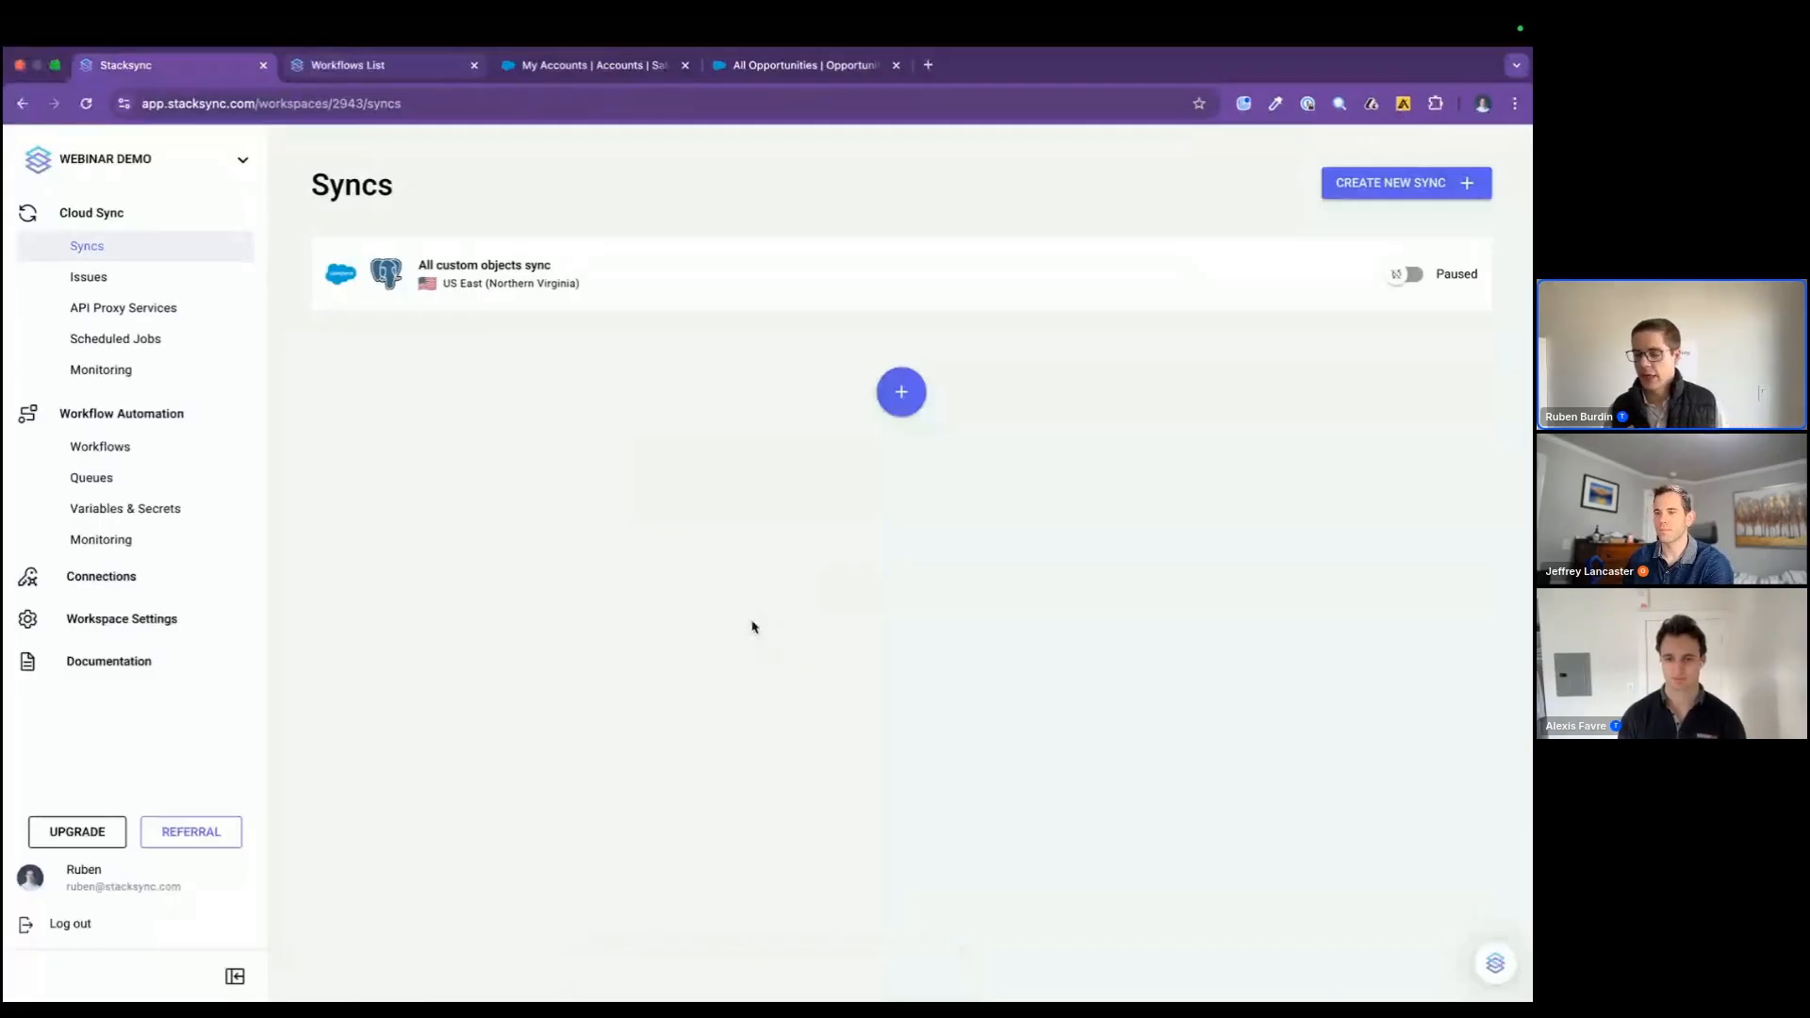
Step: Review the My Accounts and All Opportunities lists in Salesforce
{"action": "left_click", "coordinate": [604, 68]}
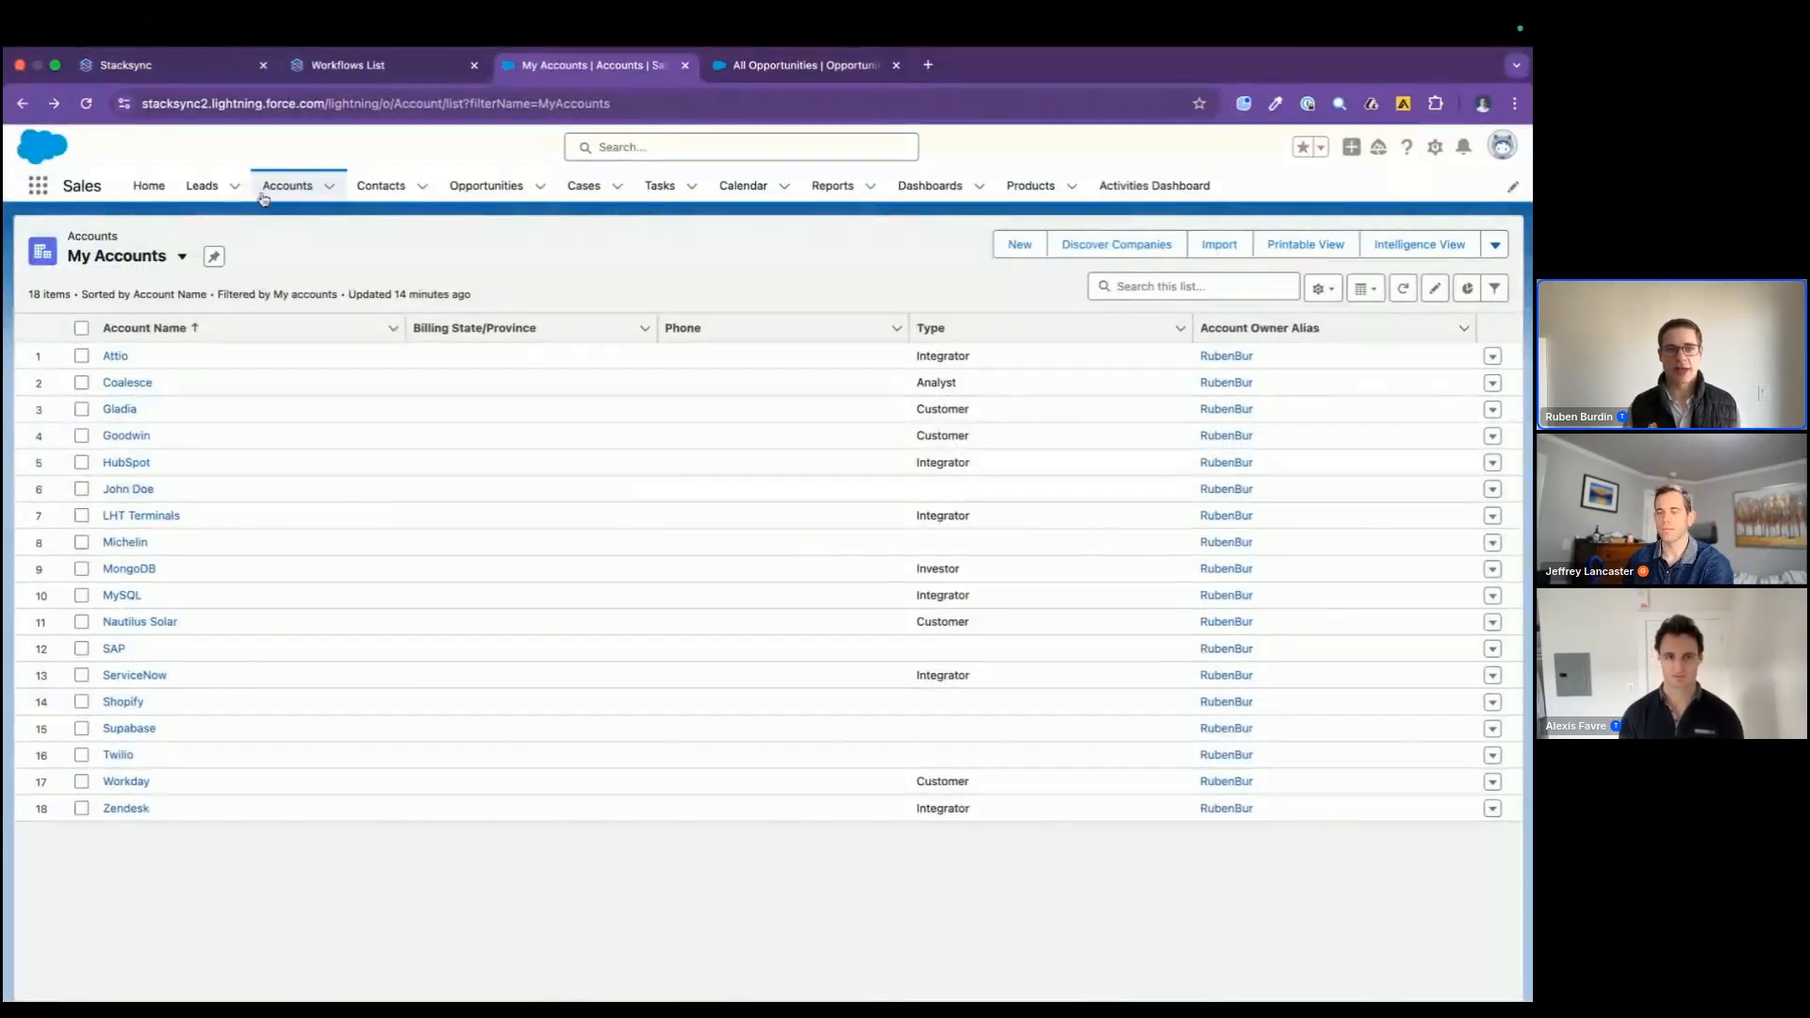
{"action": "left_click", "coordinate": [762, 68]}
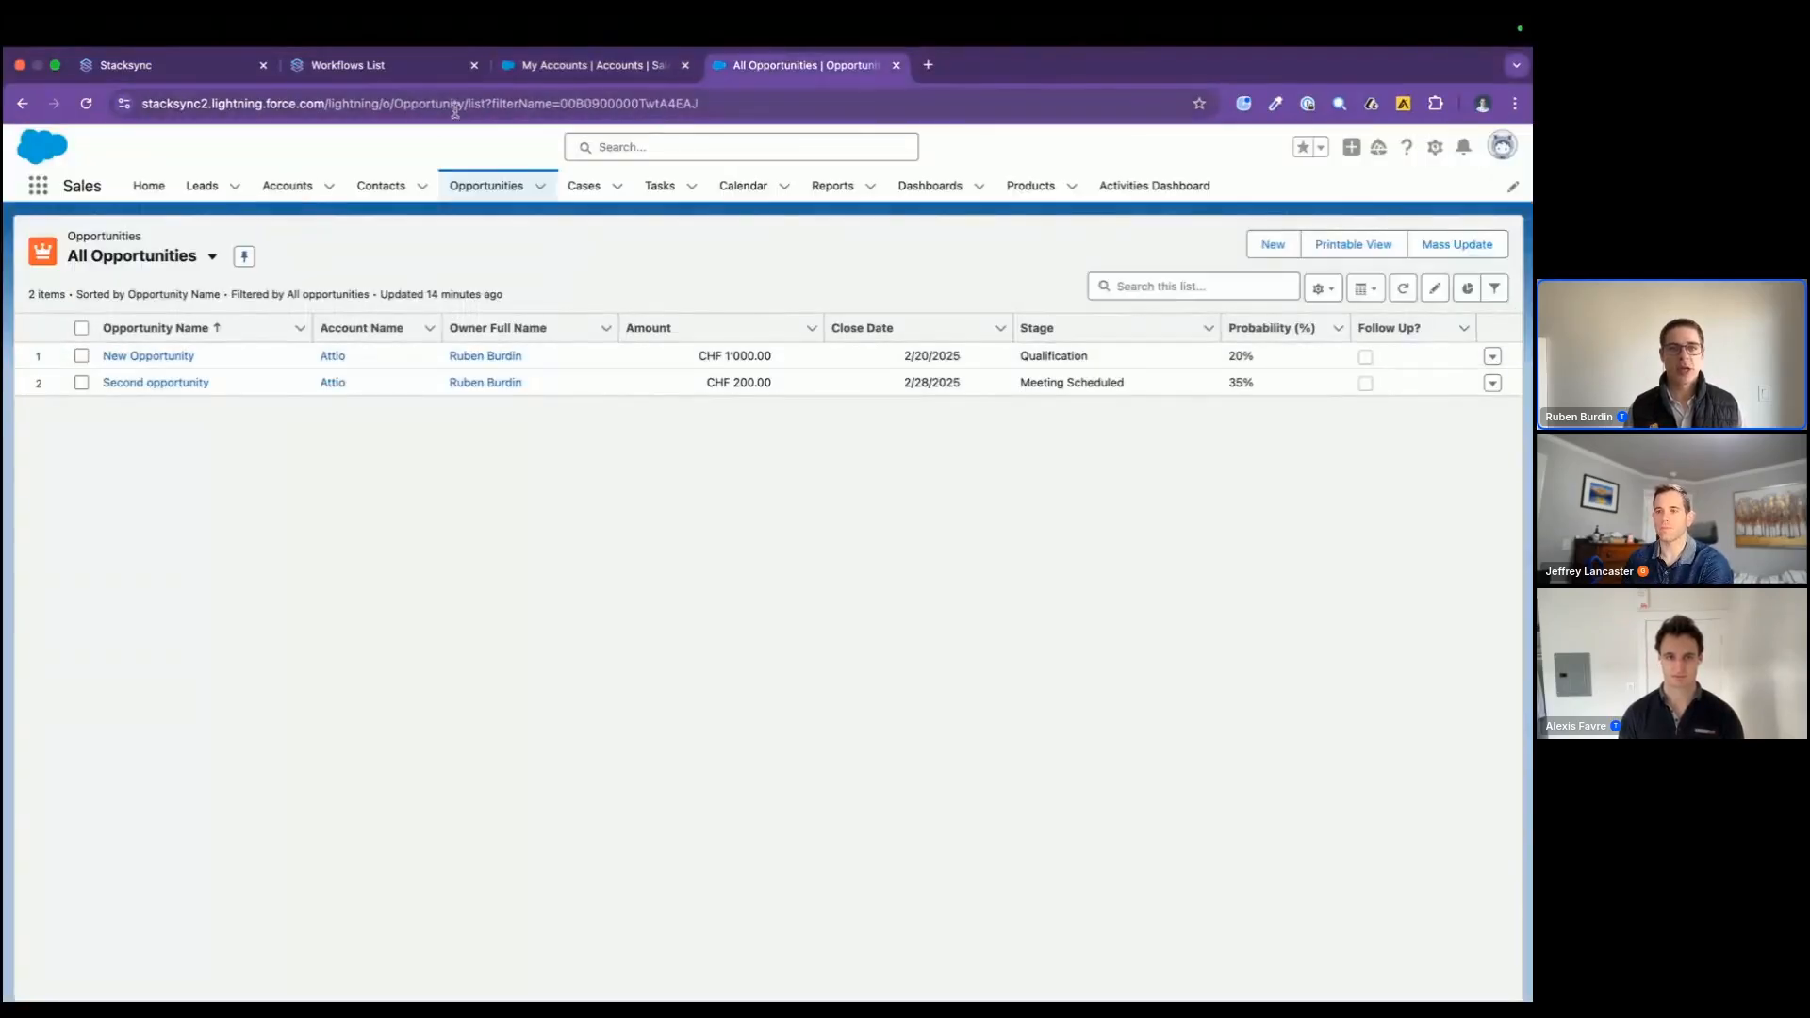
{"action": "left_click", "coordinate": [554, 67]}
Step: Switch to the database client and inspect the public tables of the US Supabase Postgres database
{"action": "key", "text": "super+Tab"}
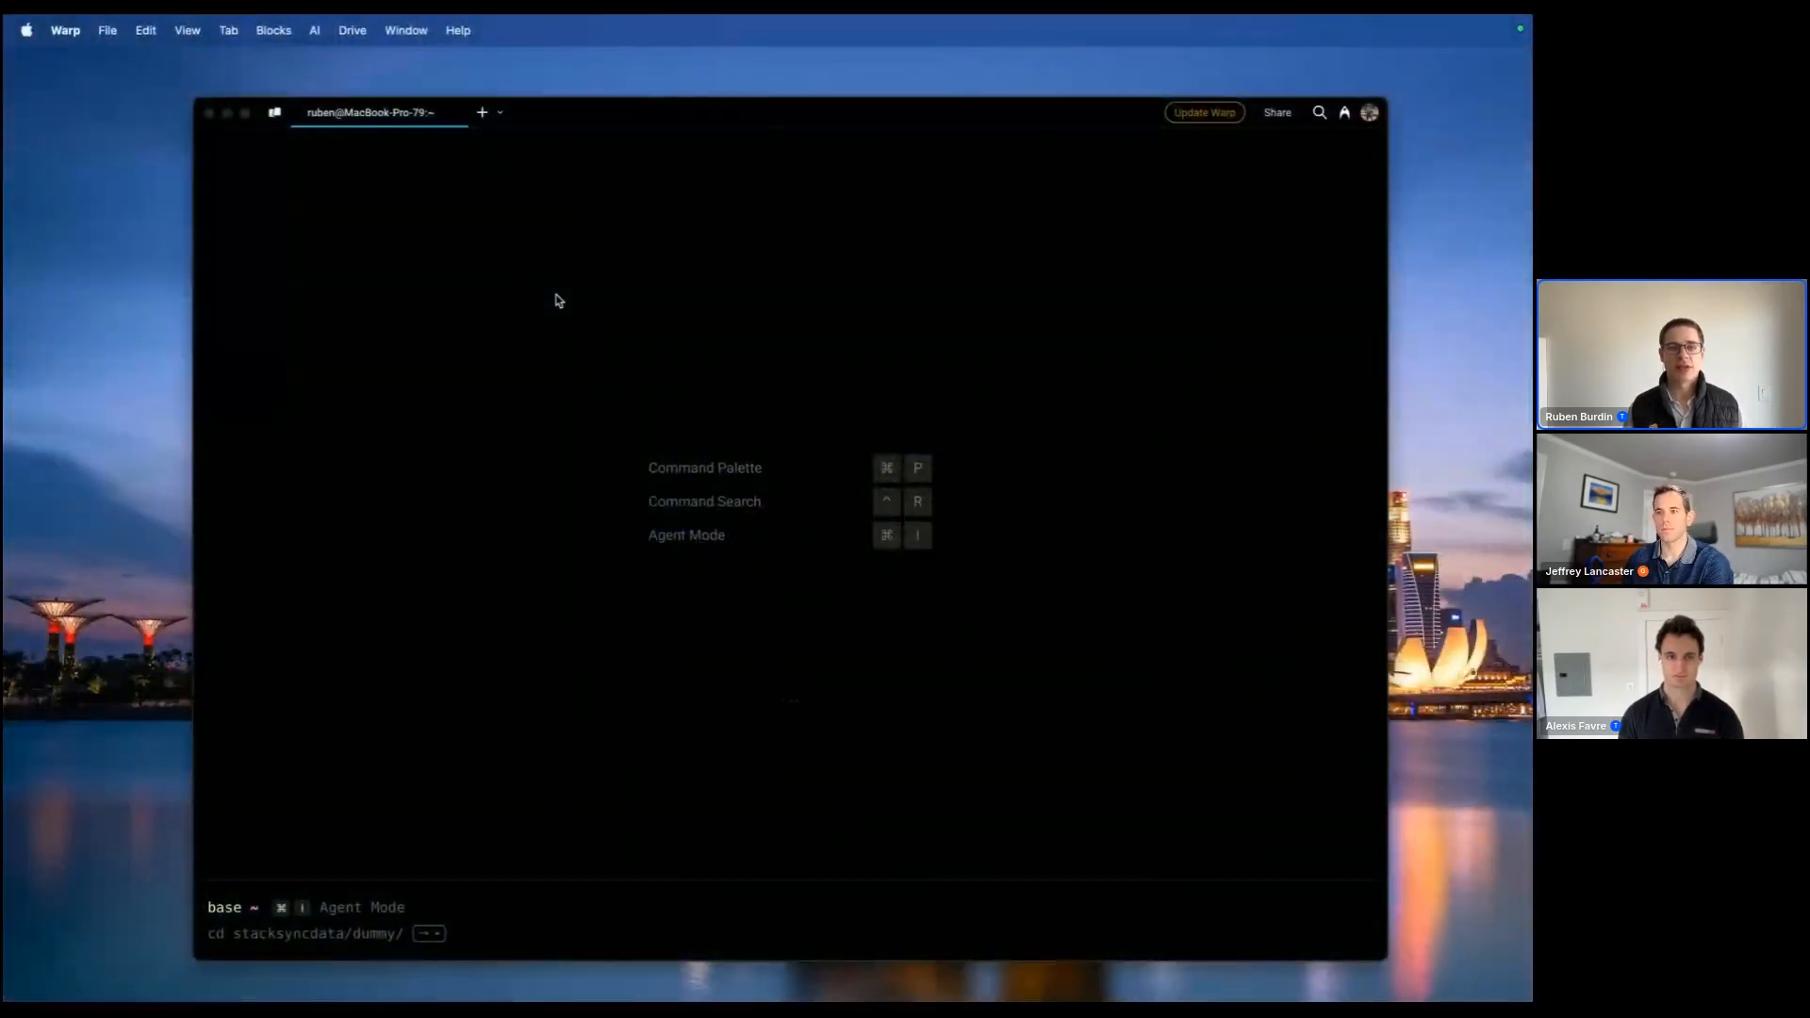
{"action": "key", "text": "super+Tab"}
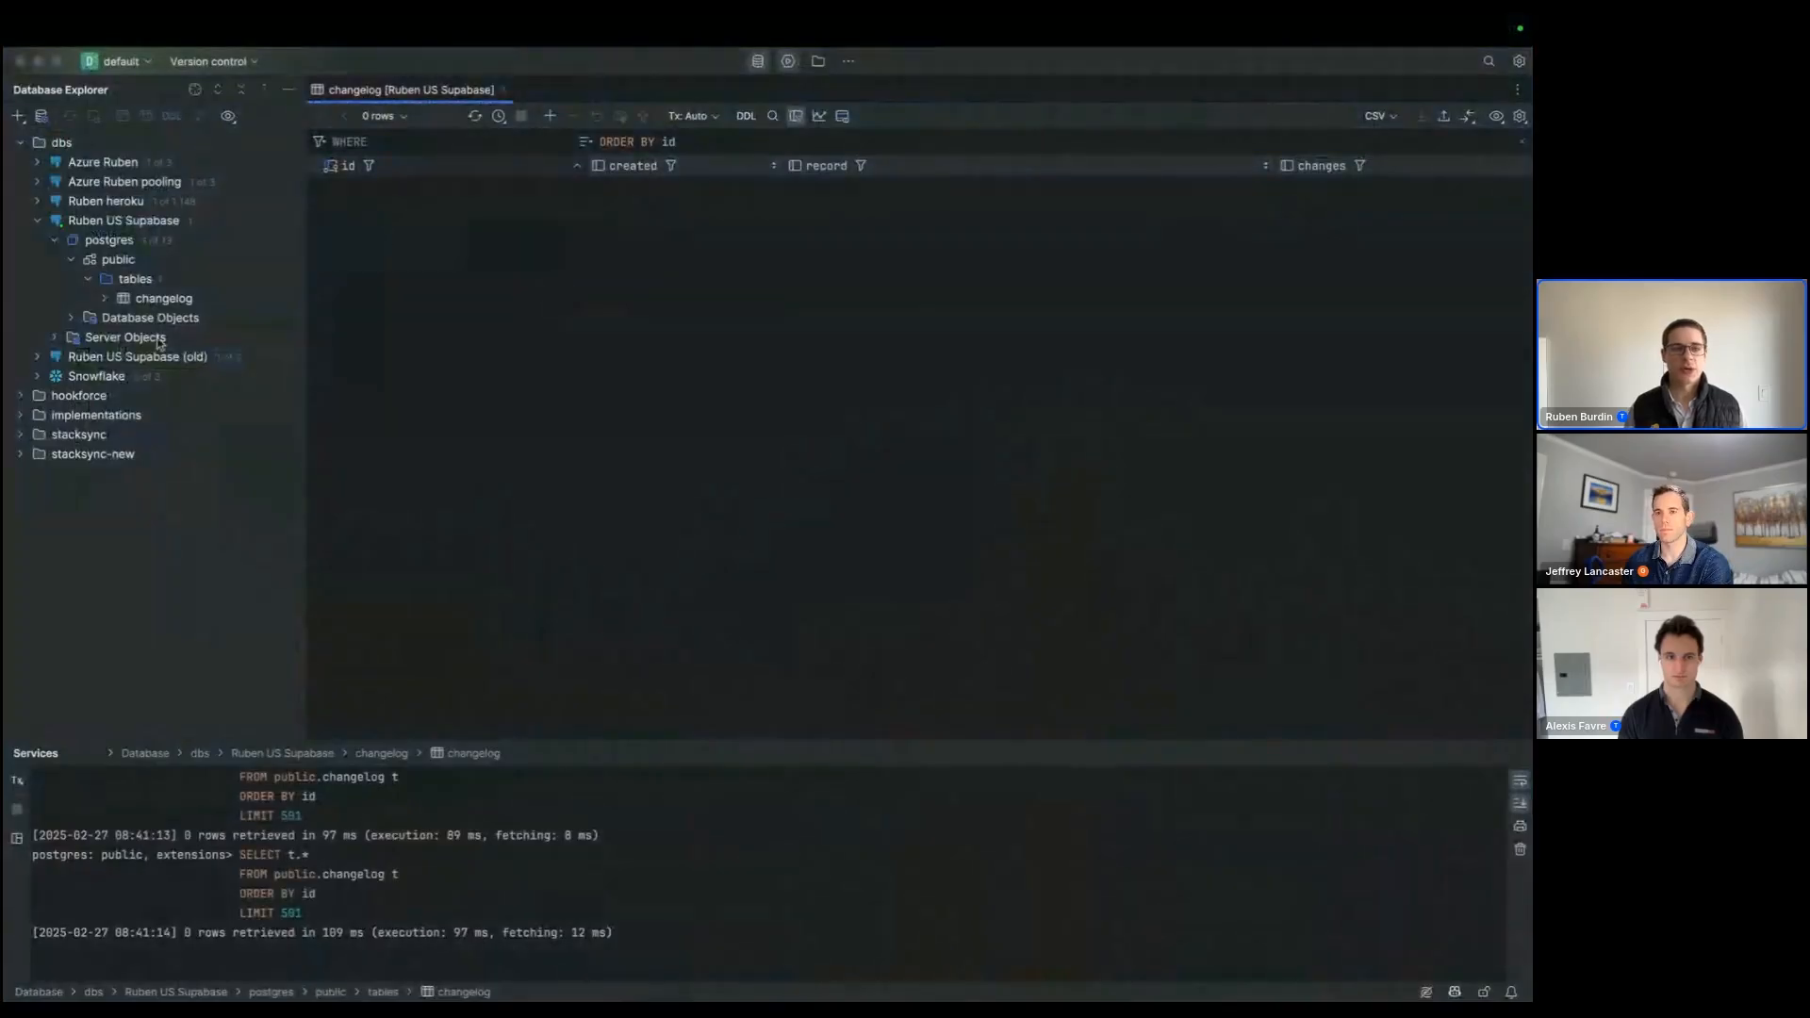
{"action": "left_click", "coordinate": [130, 299]}
{"action": "left_click", "coordinate": [129, 285]}
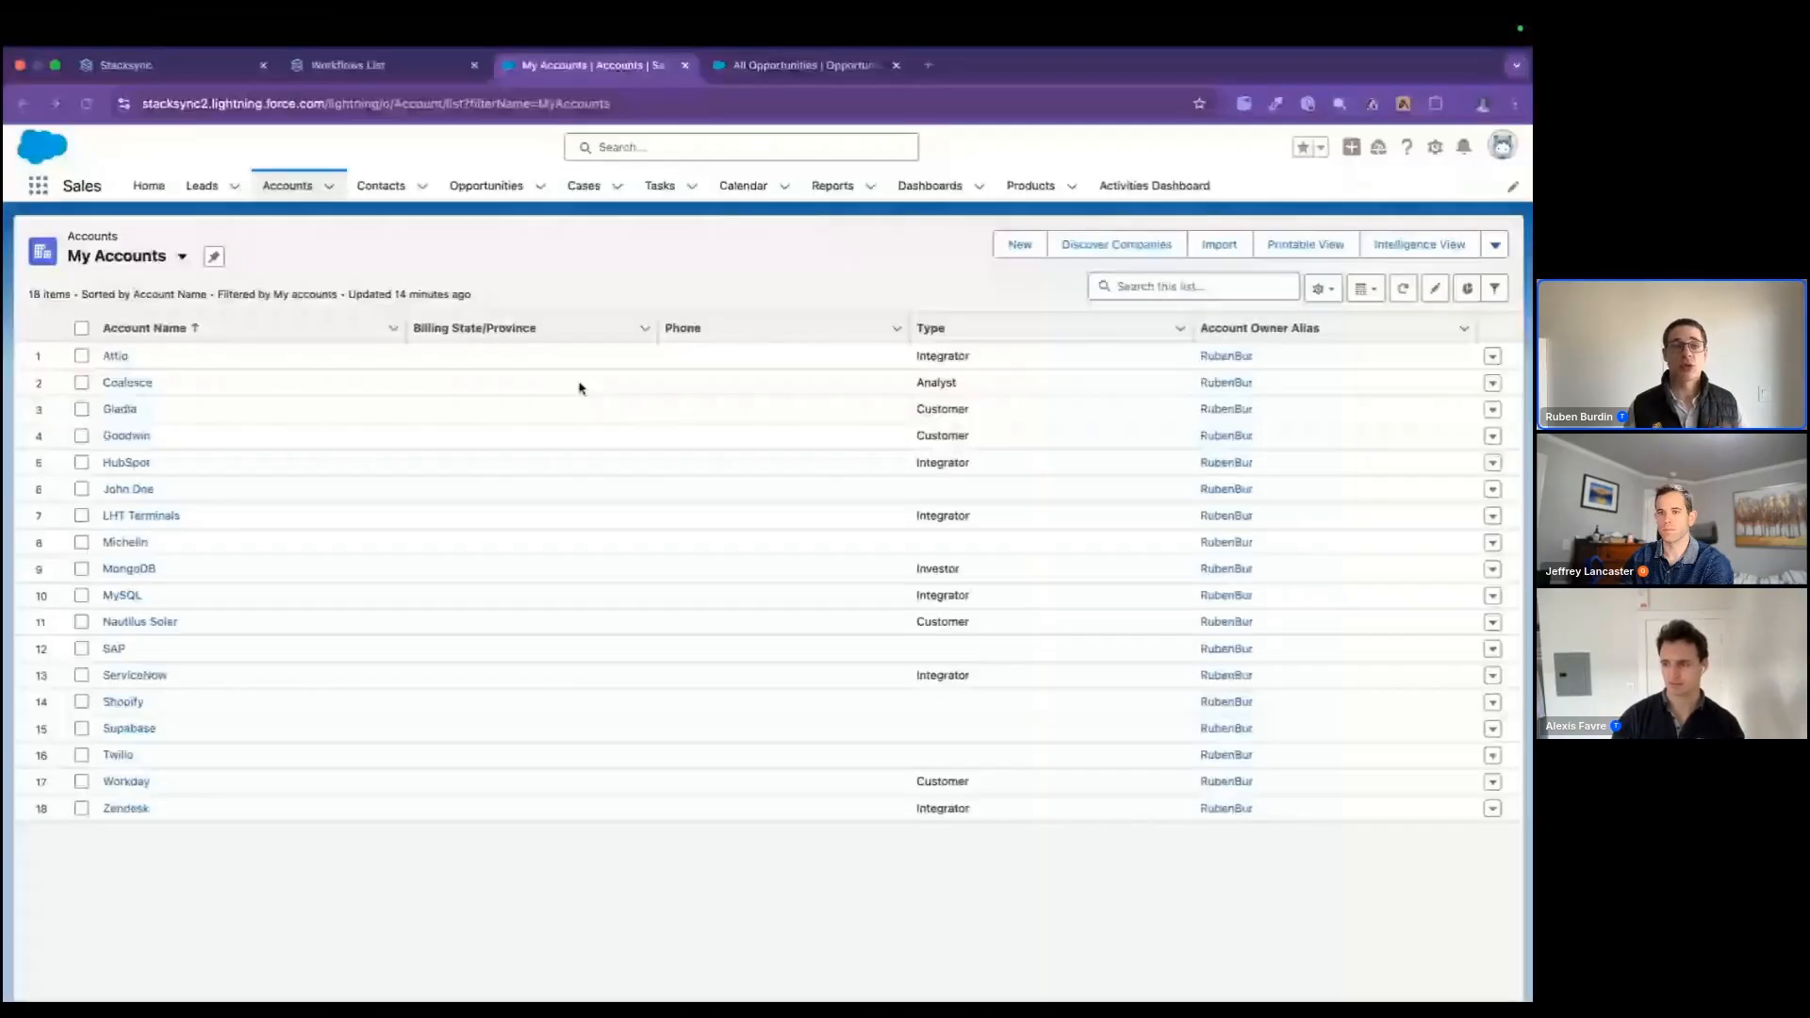
Step: Switch to Stacksync, start a new sync and authorize a new Salesforce connection with the first saved username
{"action": "left_click", "coordinate": [185, 65]}
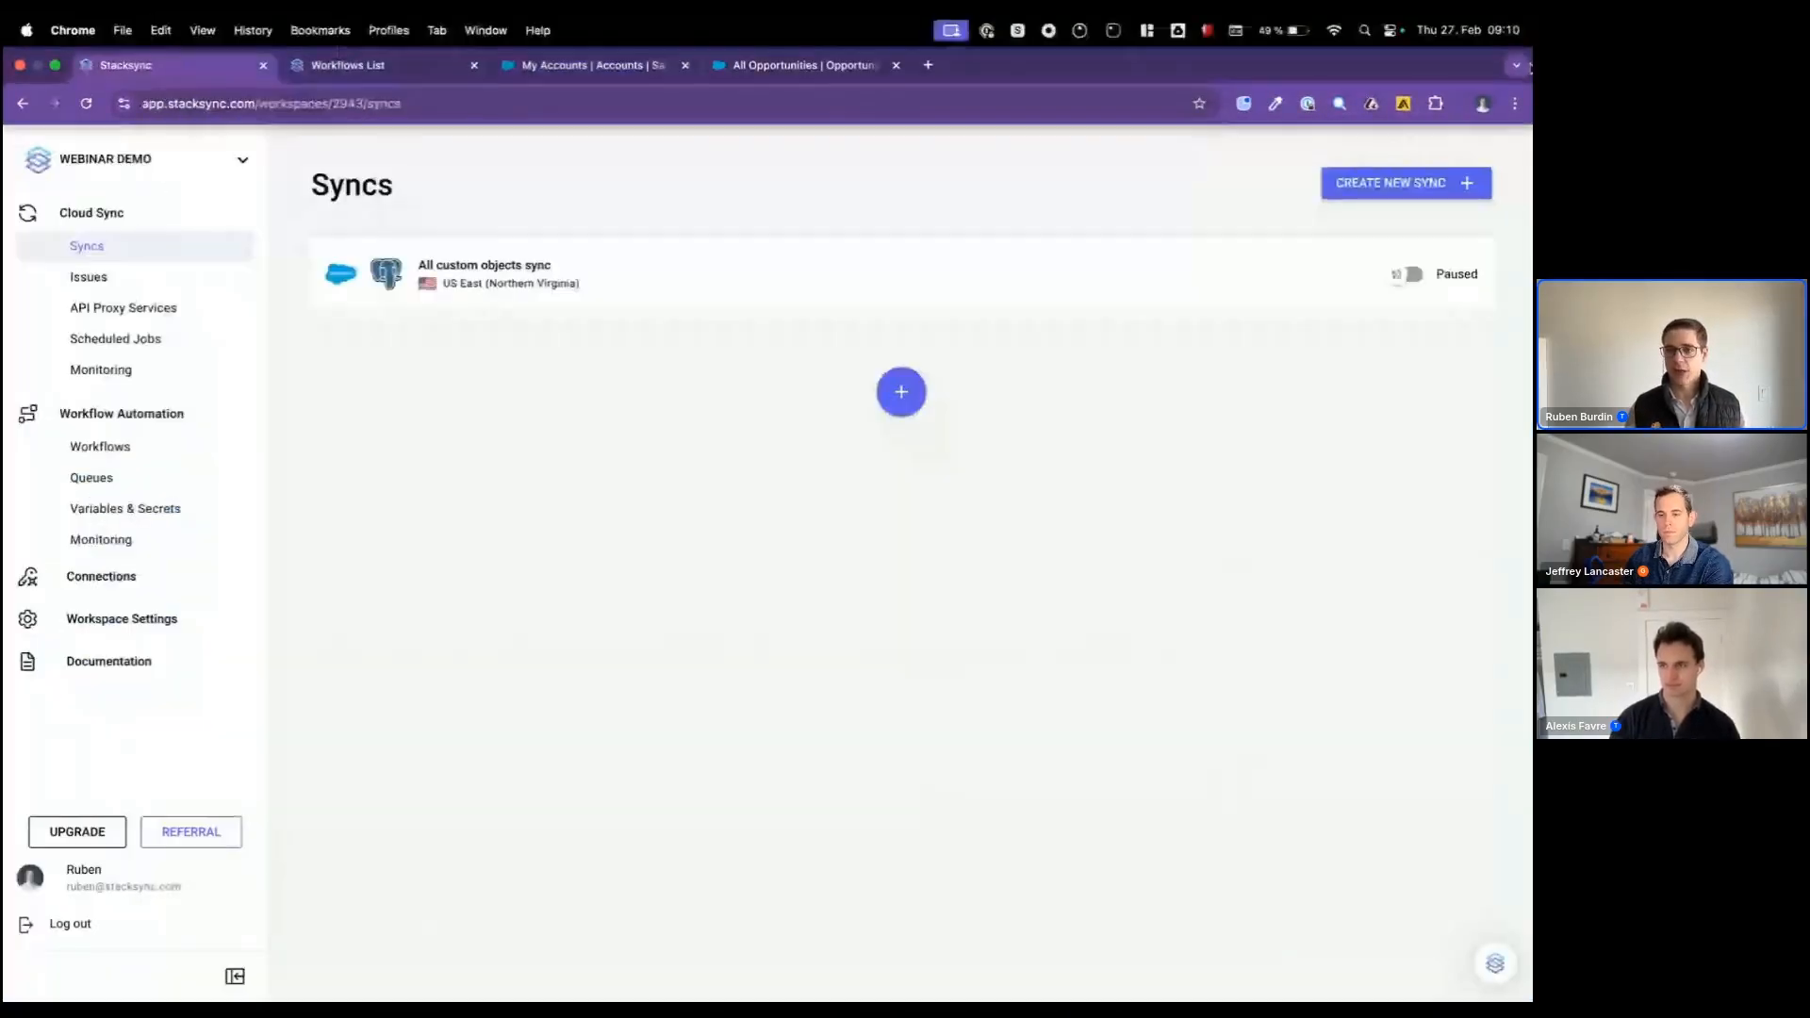
{"action": "left_click", "coordinate": [1424, 198]}
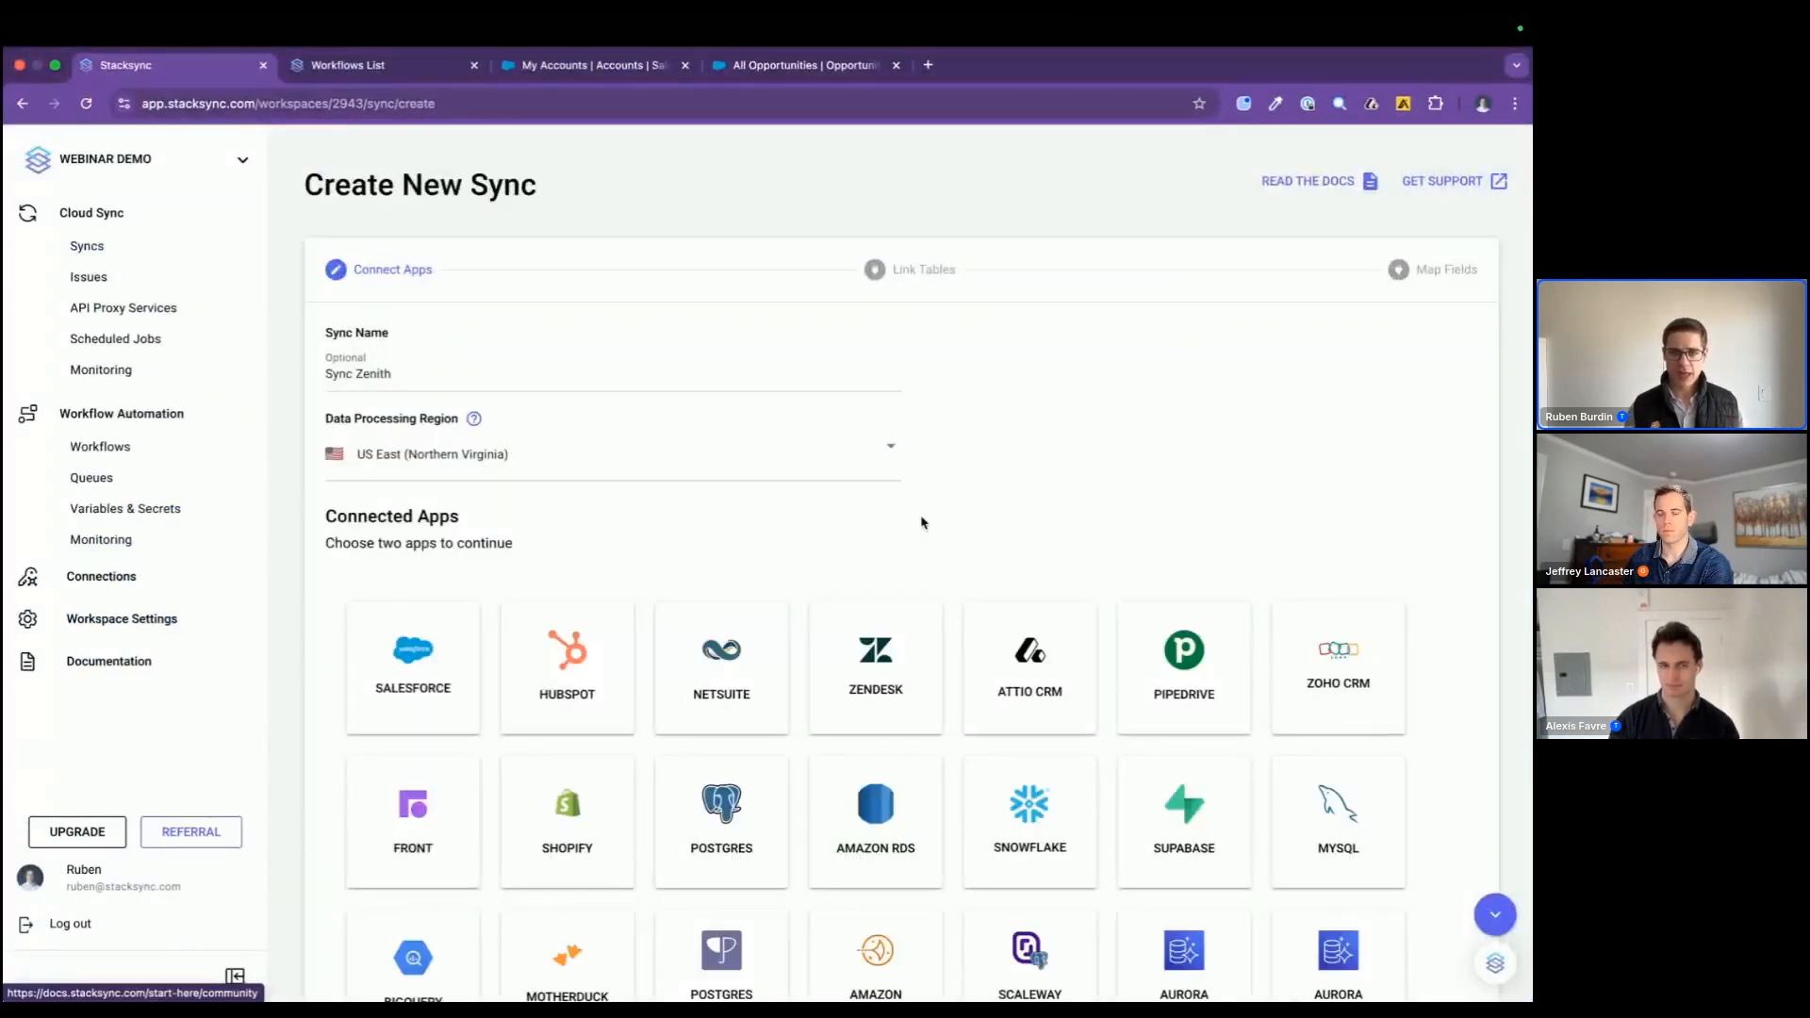
{"action": "scroll", "coordinate": [896, 553], "scroll_direction": "down", "scroll_amount": 2}
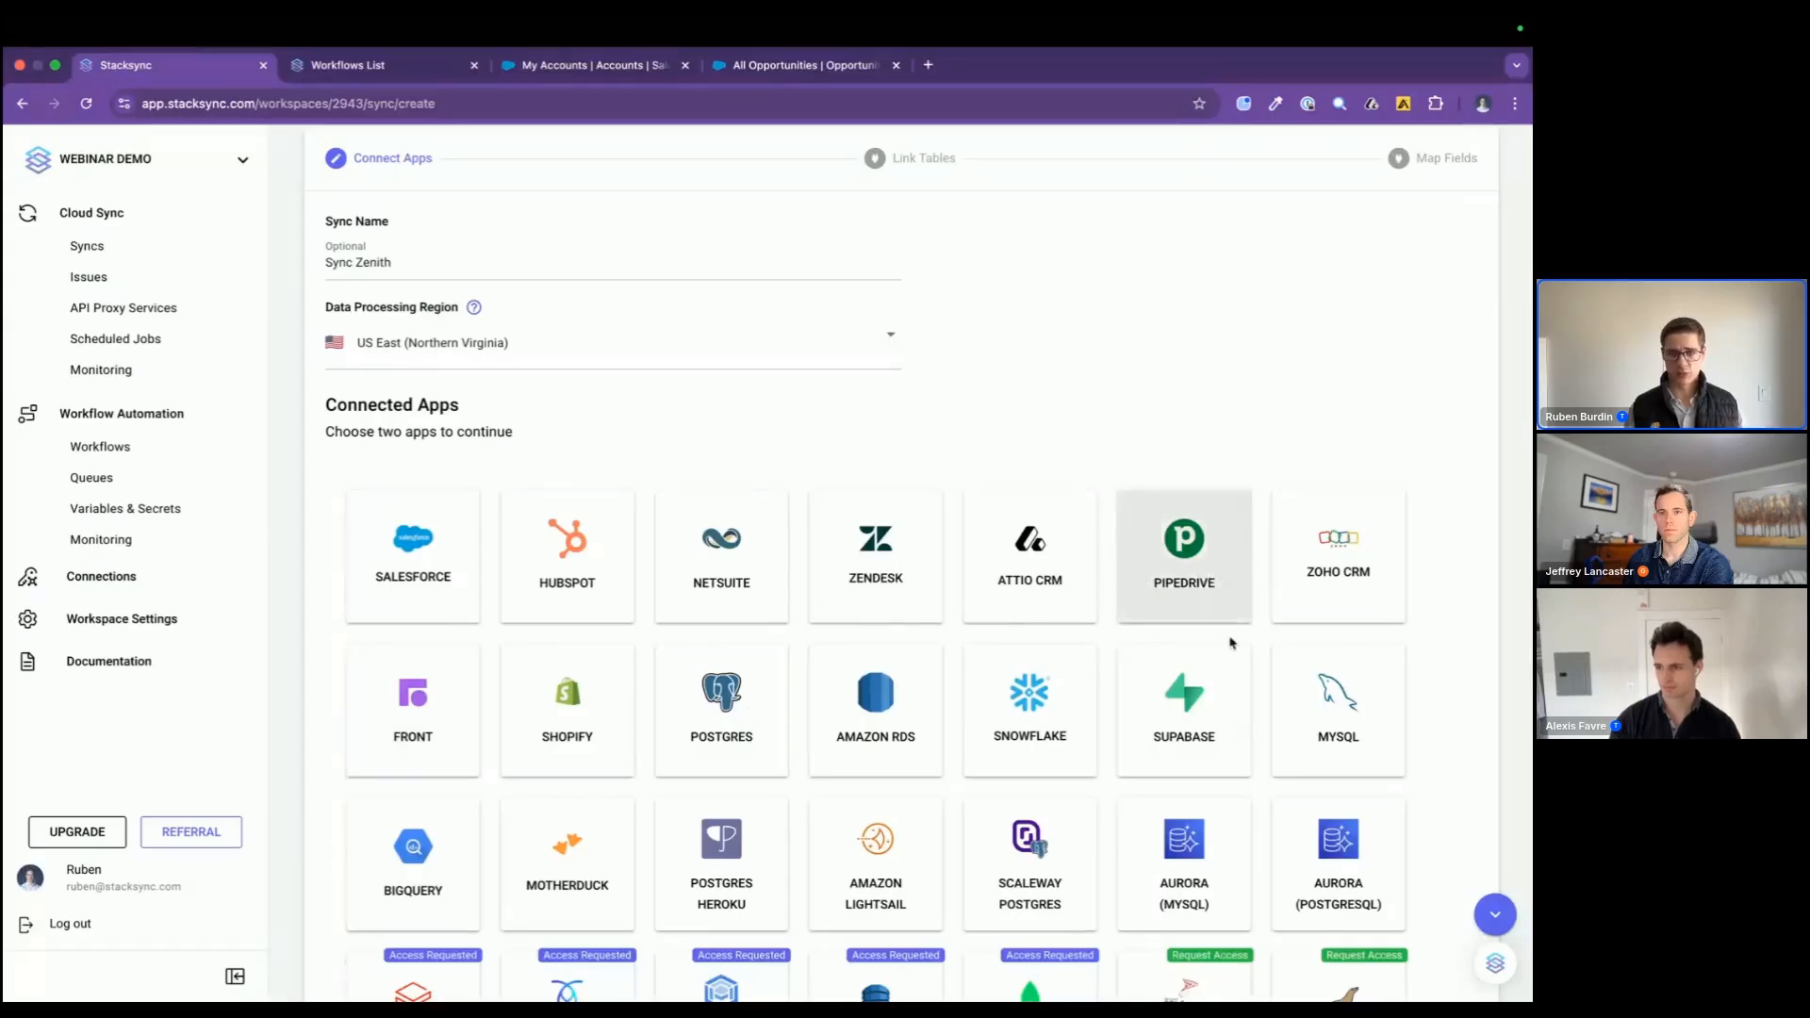
{"action": "left_click", "coordinate": [444, 560]}
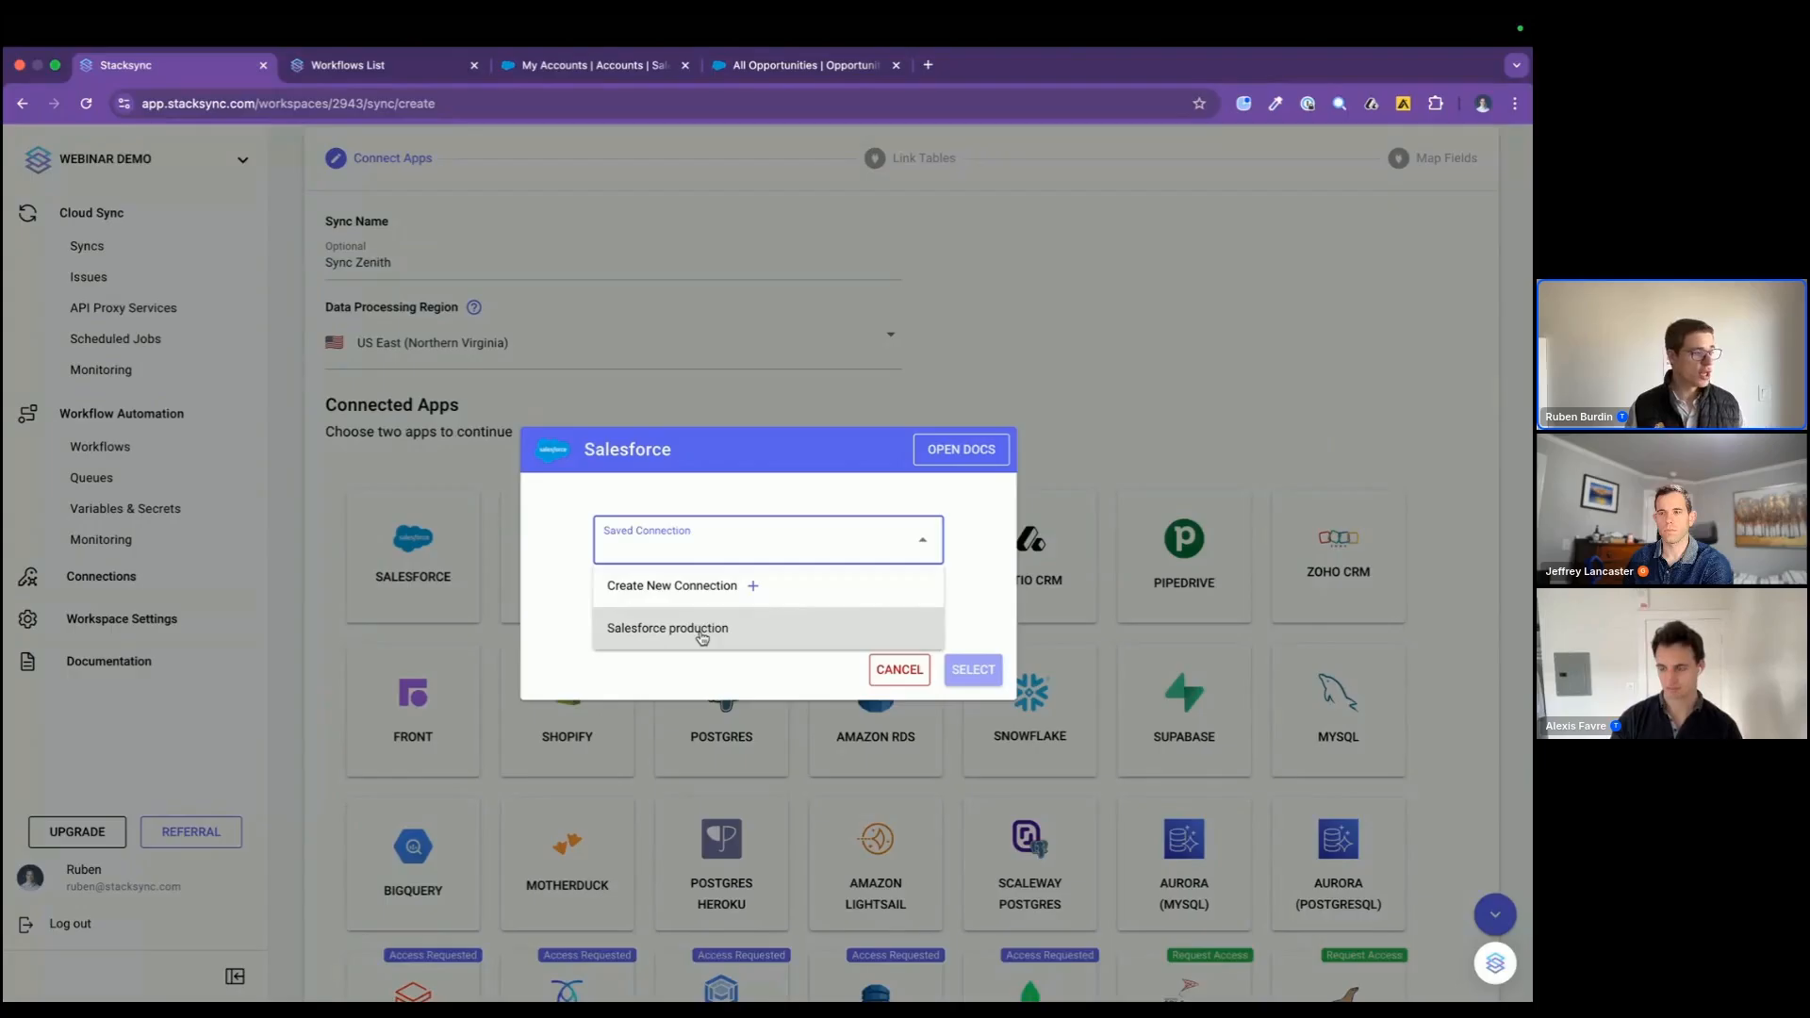
{"action": "left_click", "coordinate": [745, 585]}
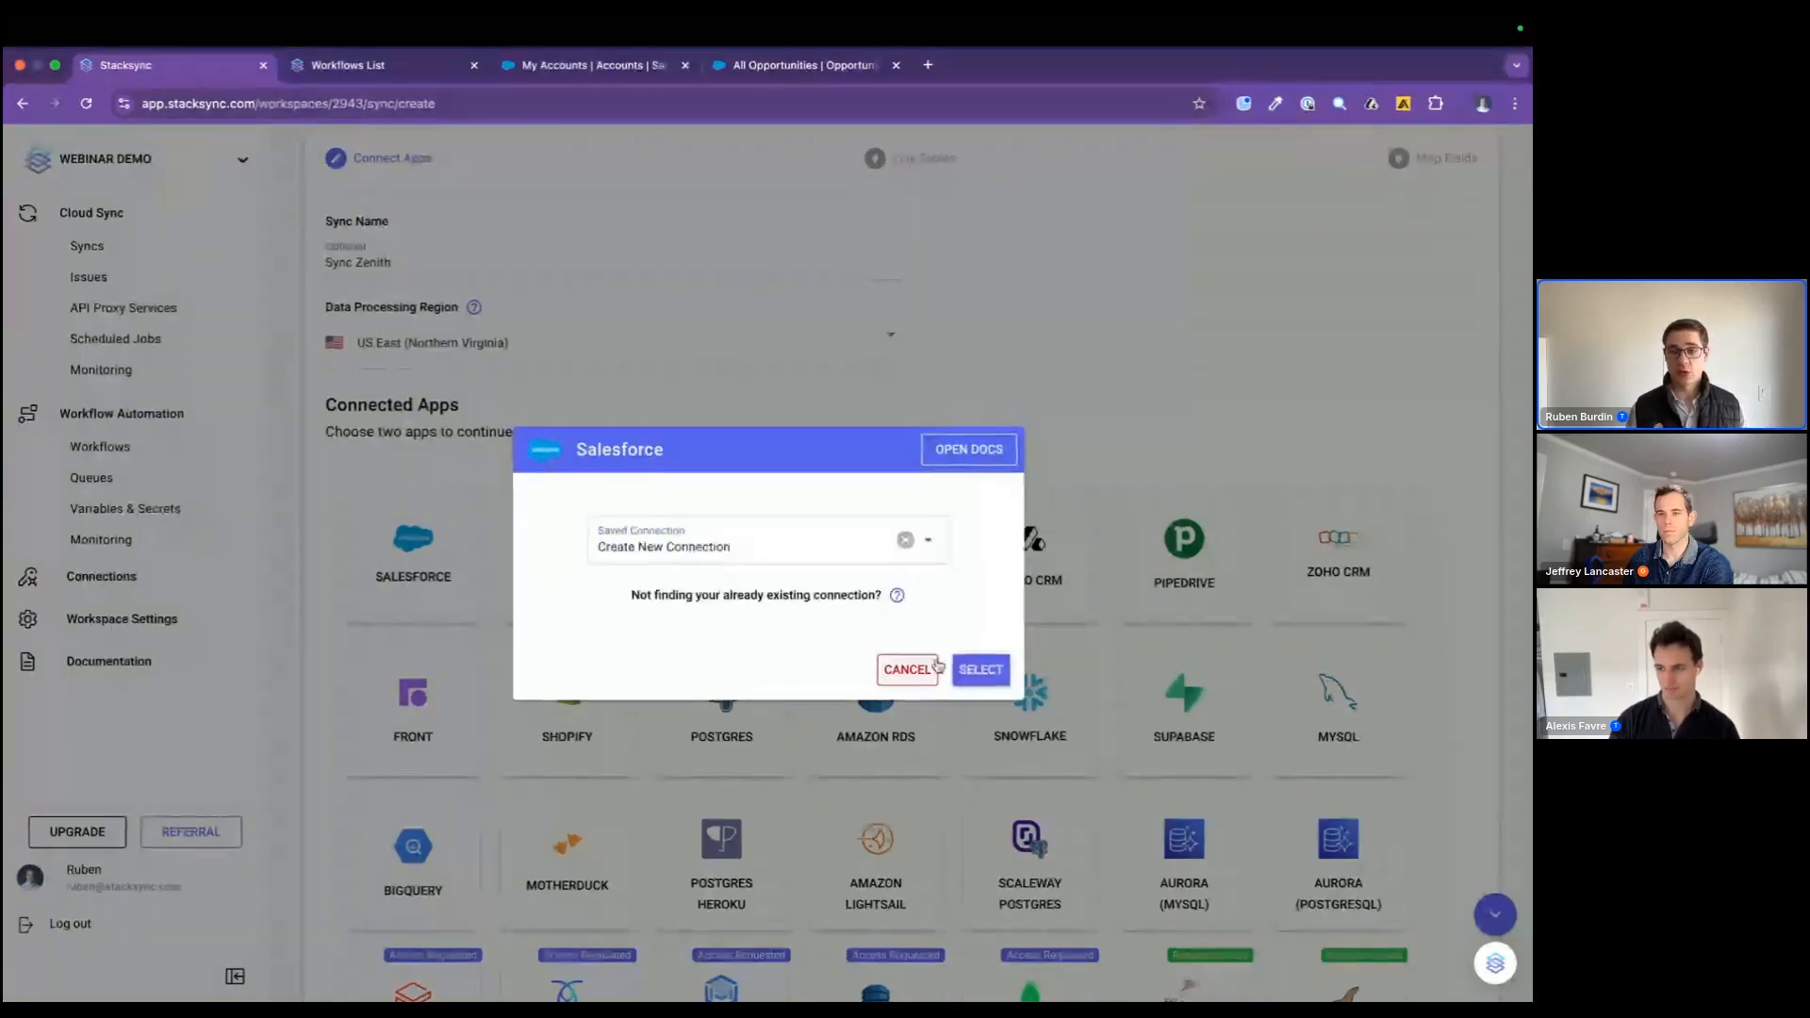
{"action": "left_click", "coordinate": [981, 670]}
{"action": "left_click", "coordinate": [556, 584]}
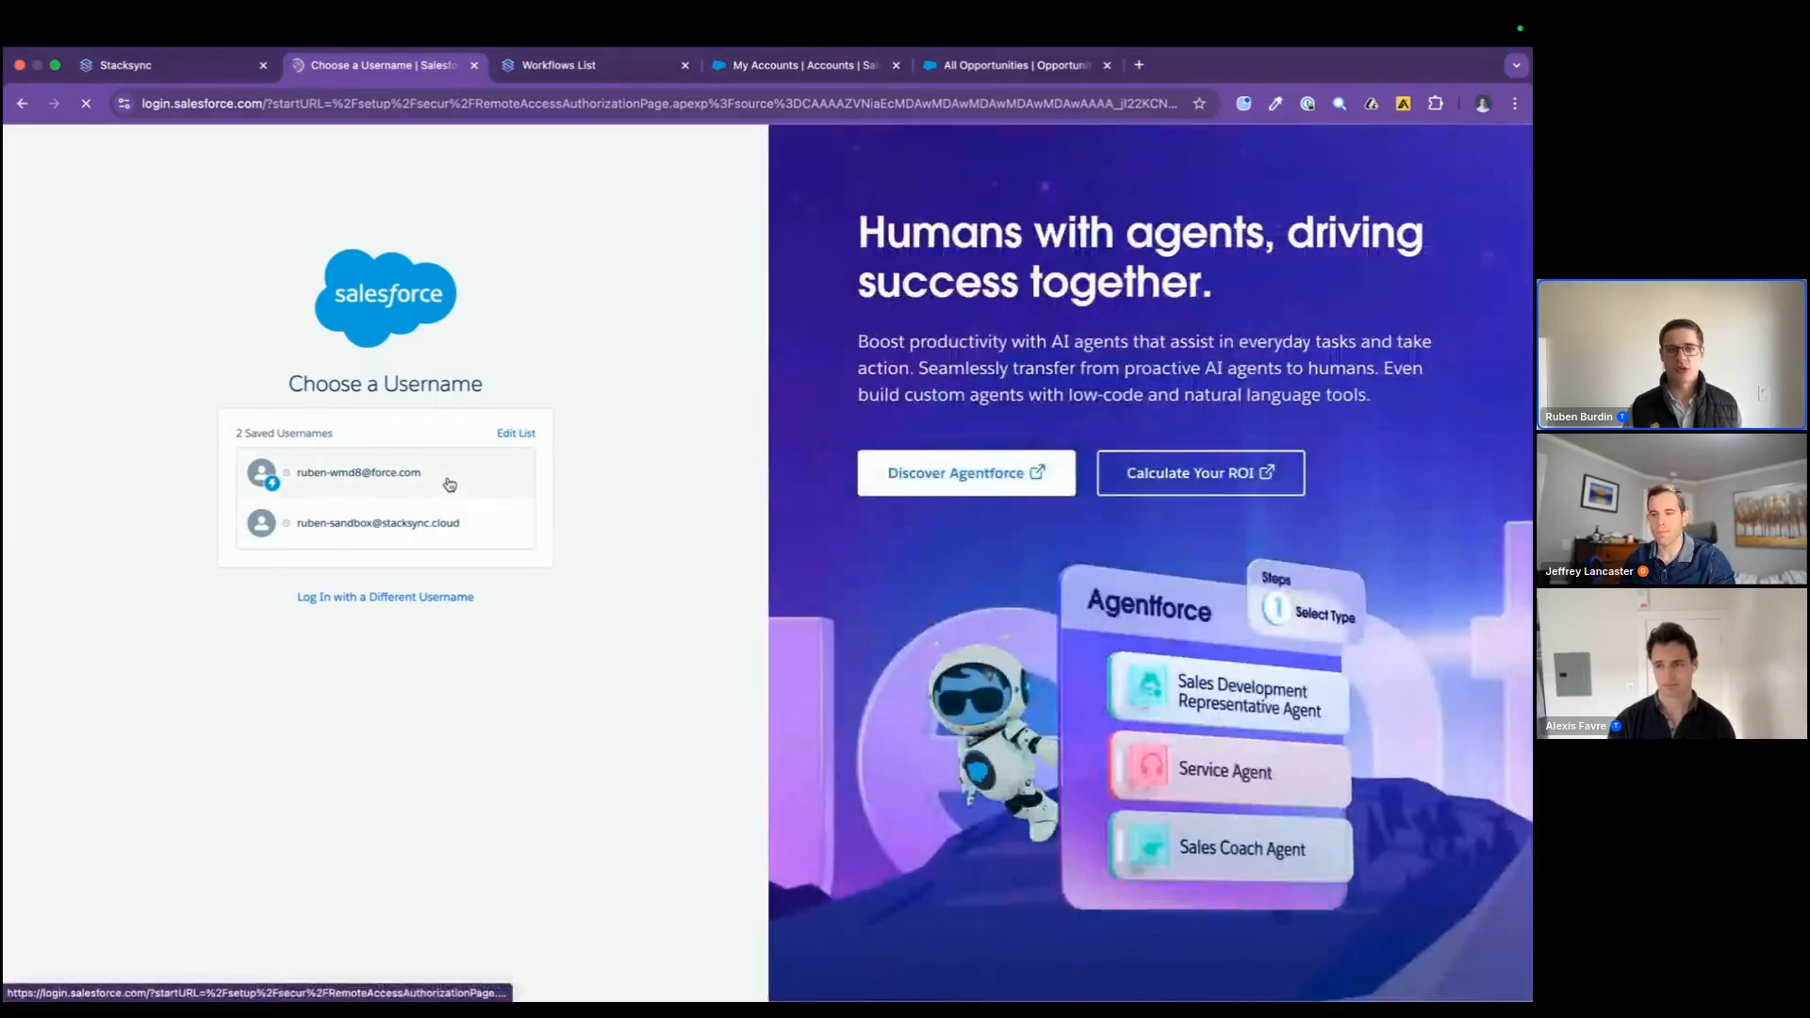
{"action": "left_click", "coordinate": [450, 484]}
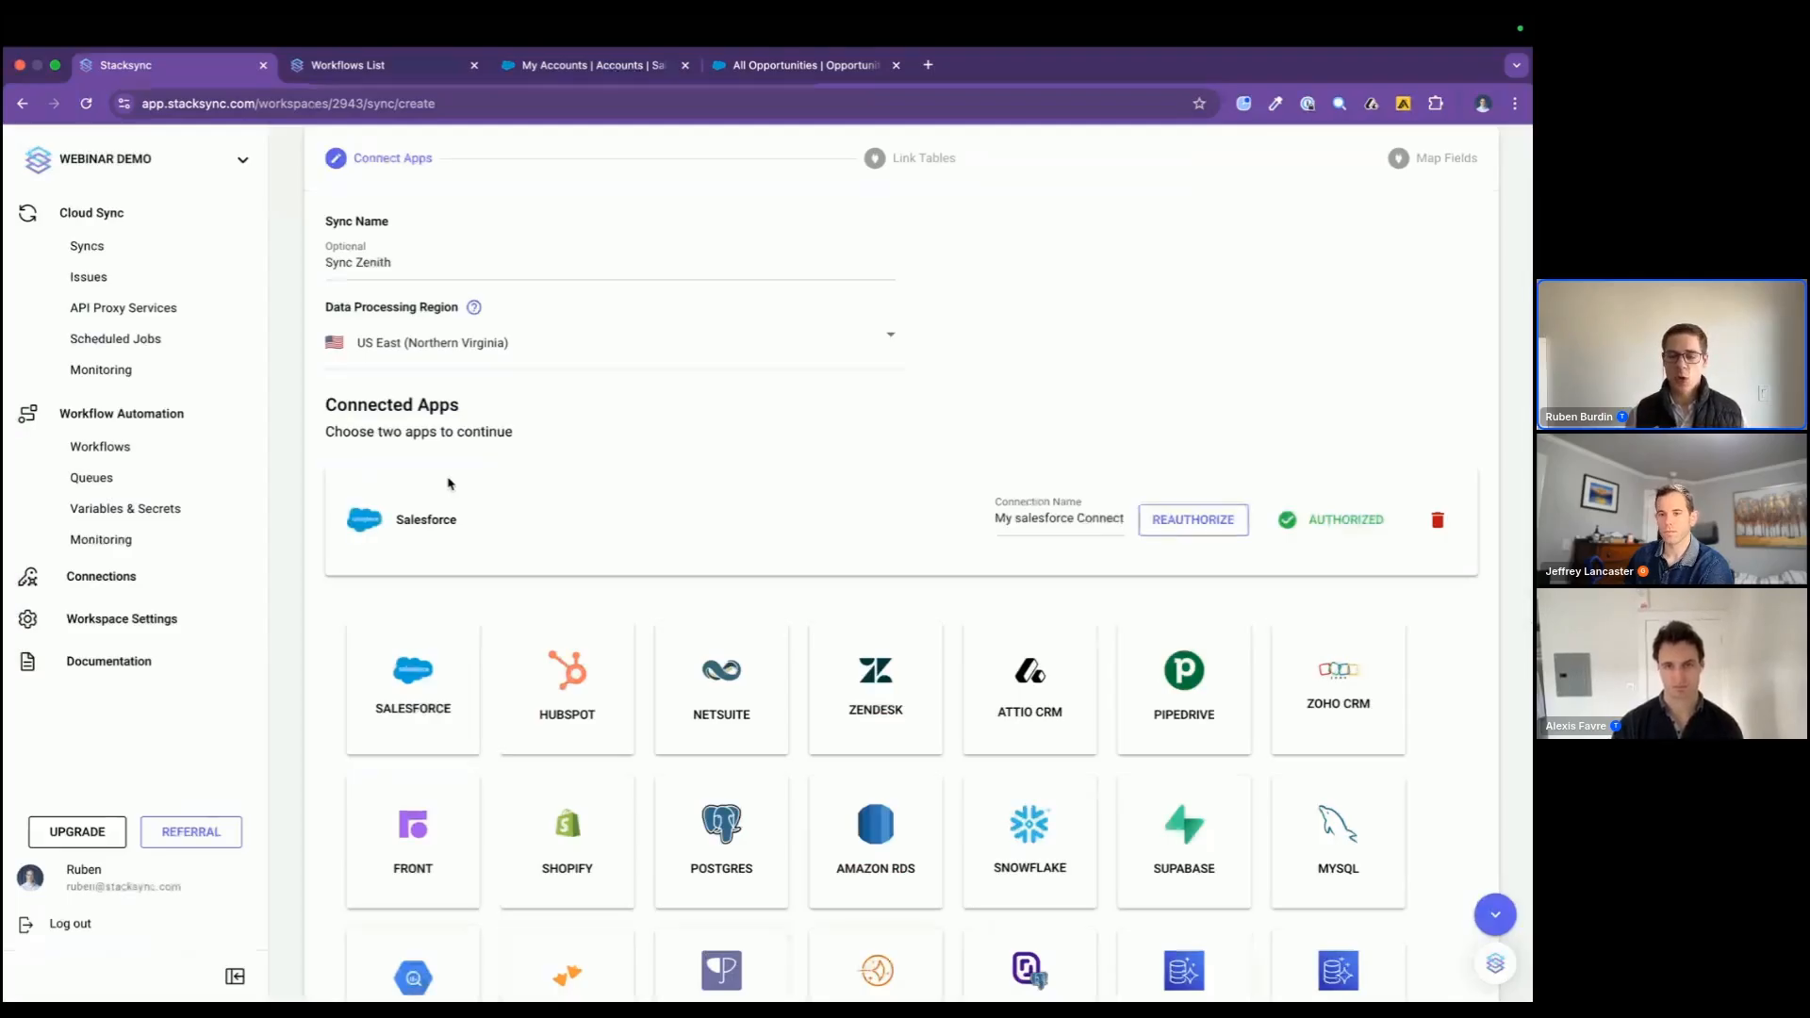
Step: Rename the Salesforce connection to "demo"
{"action": "left_click", "coordinate": [1017, 514]}
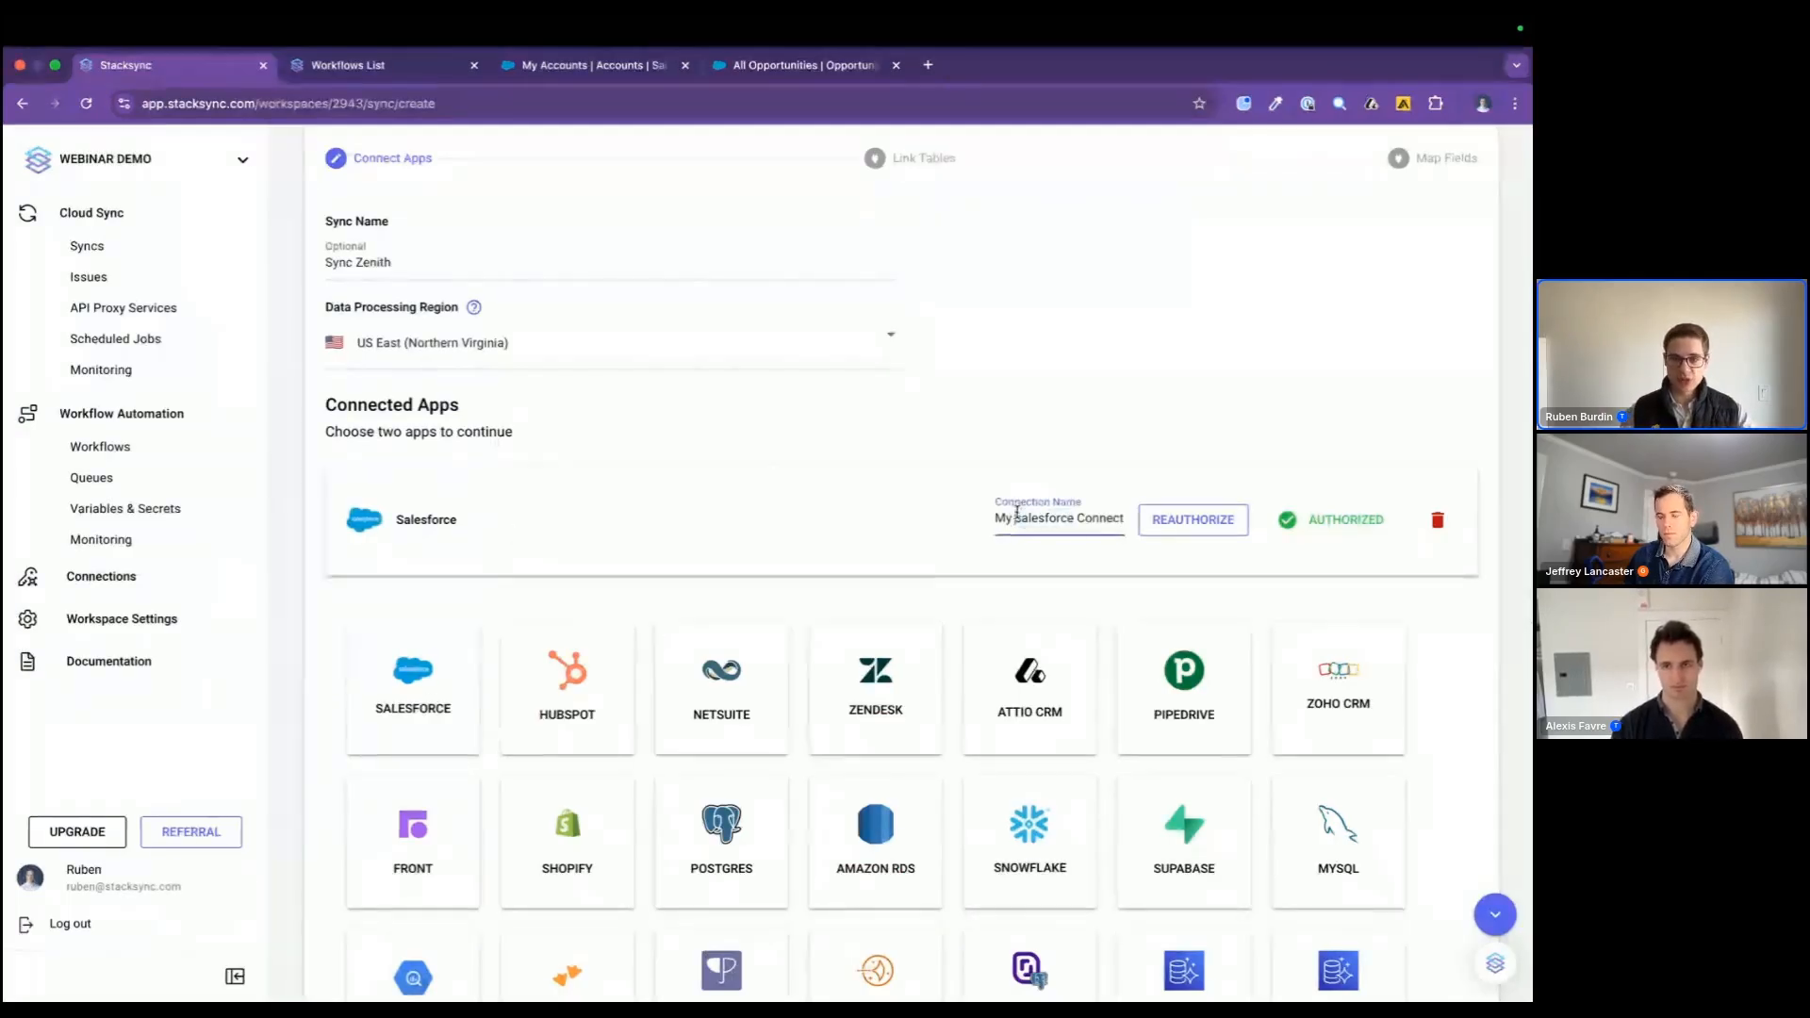
{"action": "key", "text": "ctrl+a"}
{"action": "type", "text": "demo"}
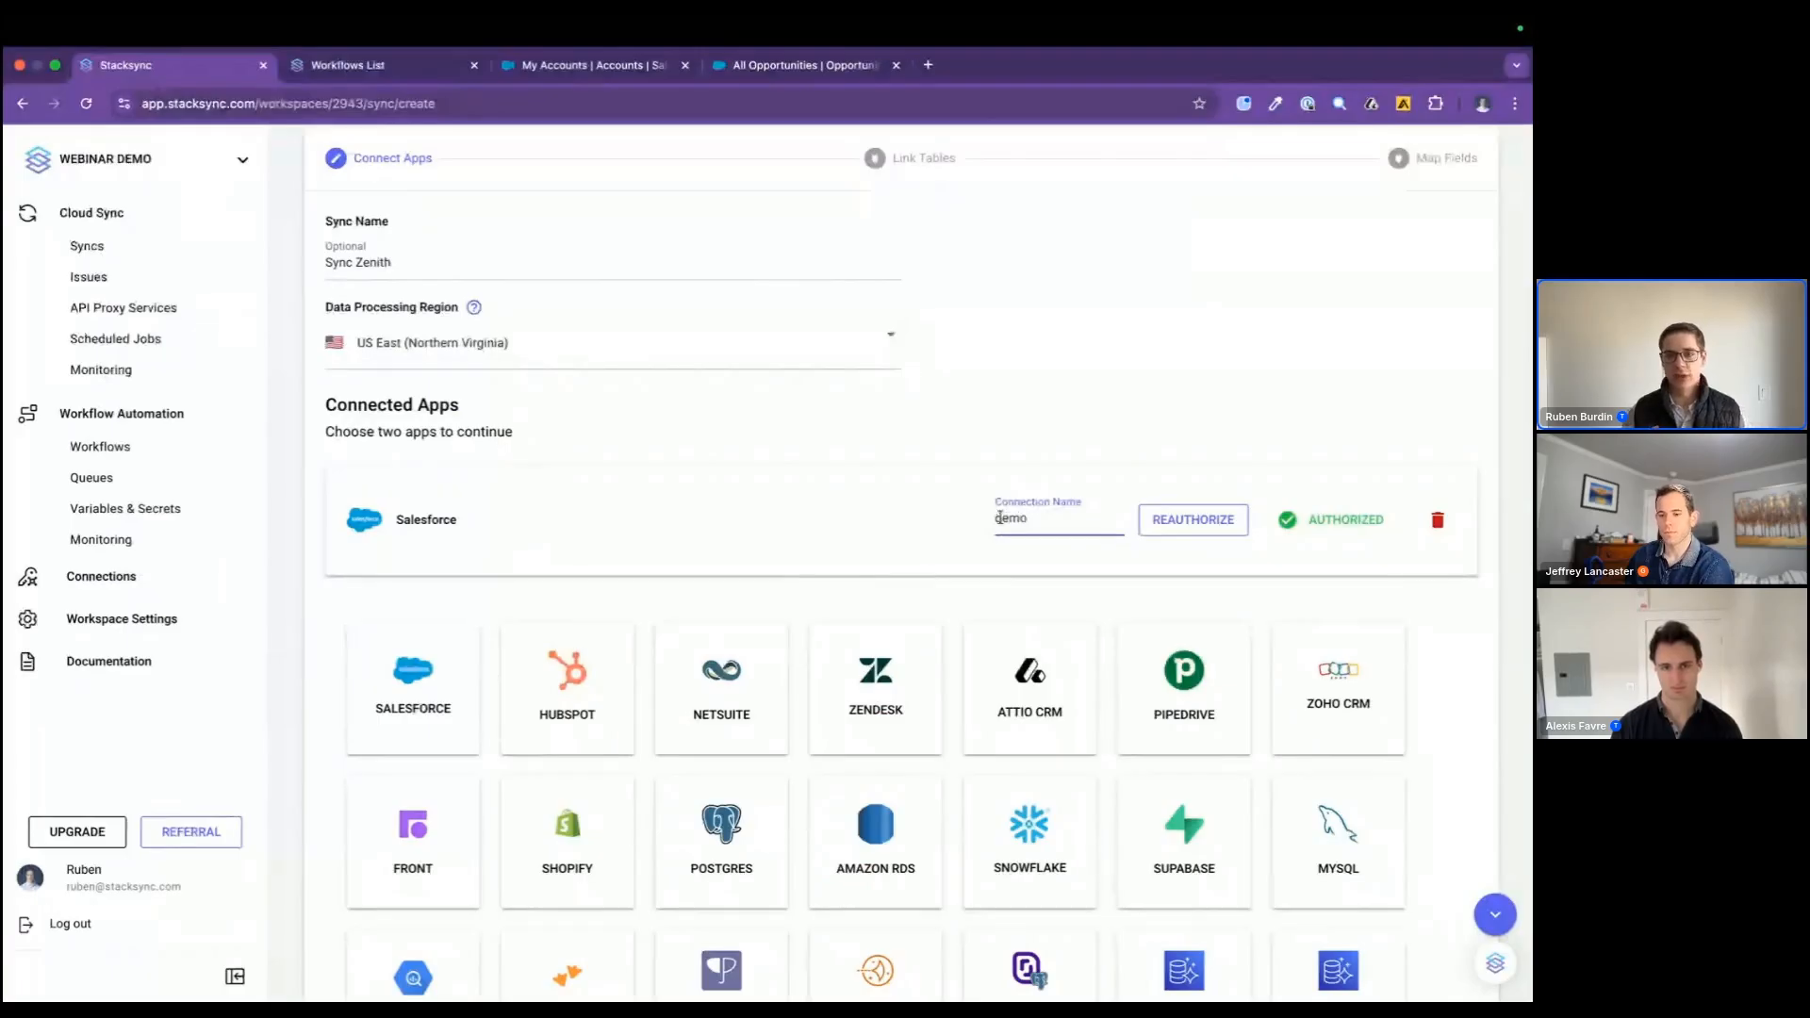
Step: Add Postgres as the second app of the sync using the saved production connection
{"action": "scroll", "coordinate": [876, 660], "scroll_direction": "down", "scroll_amount": 3}
{"action": "left_click", "coordinate": [777, 601]}
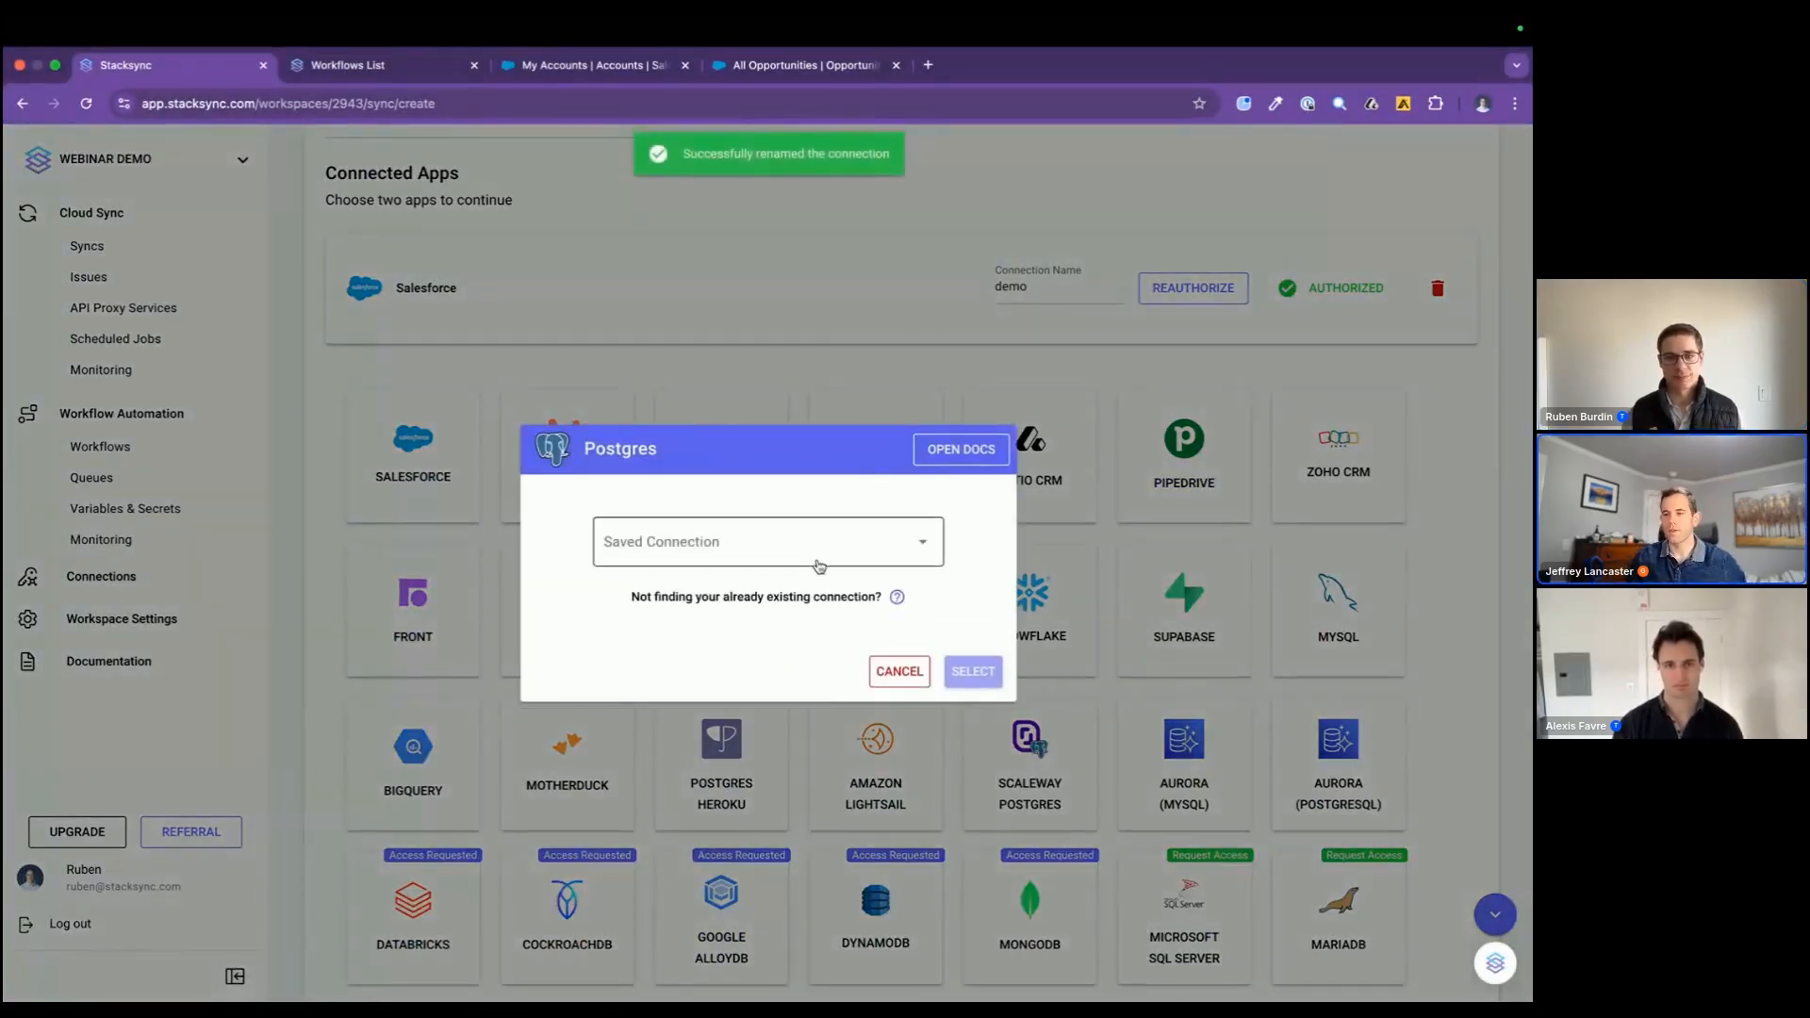
{"action": "left_click", "coordinate": [819, 564]}
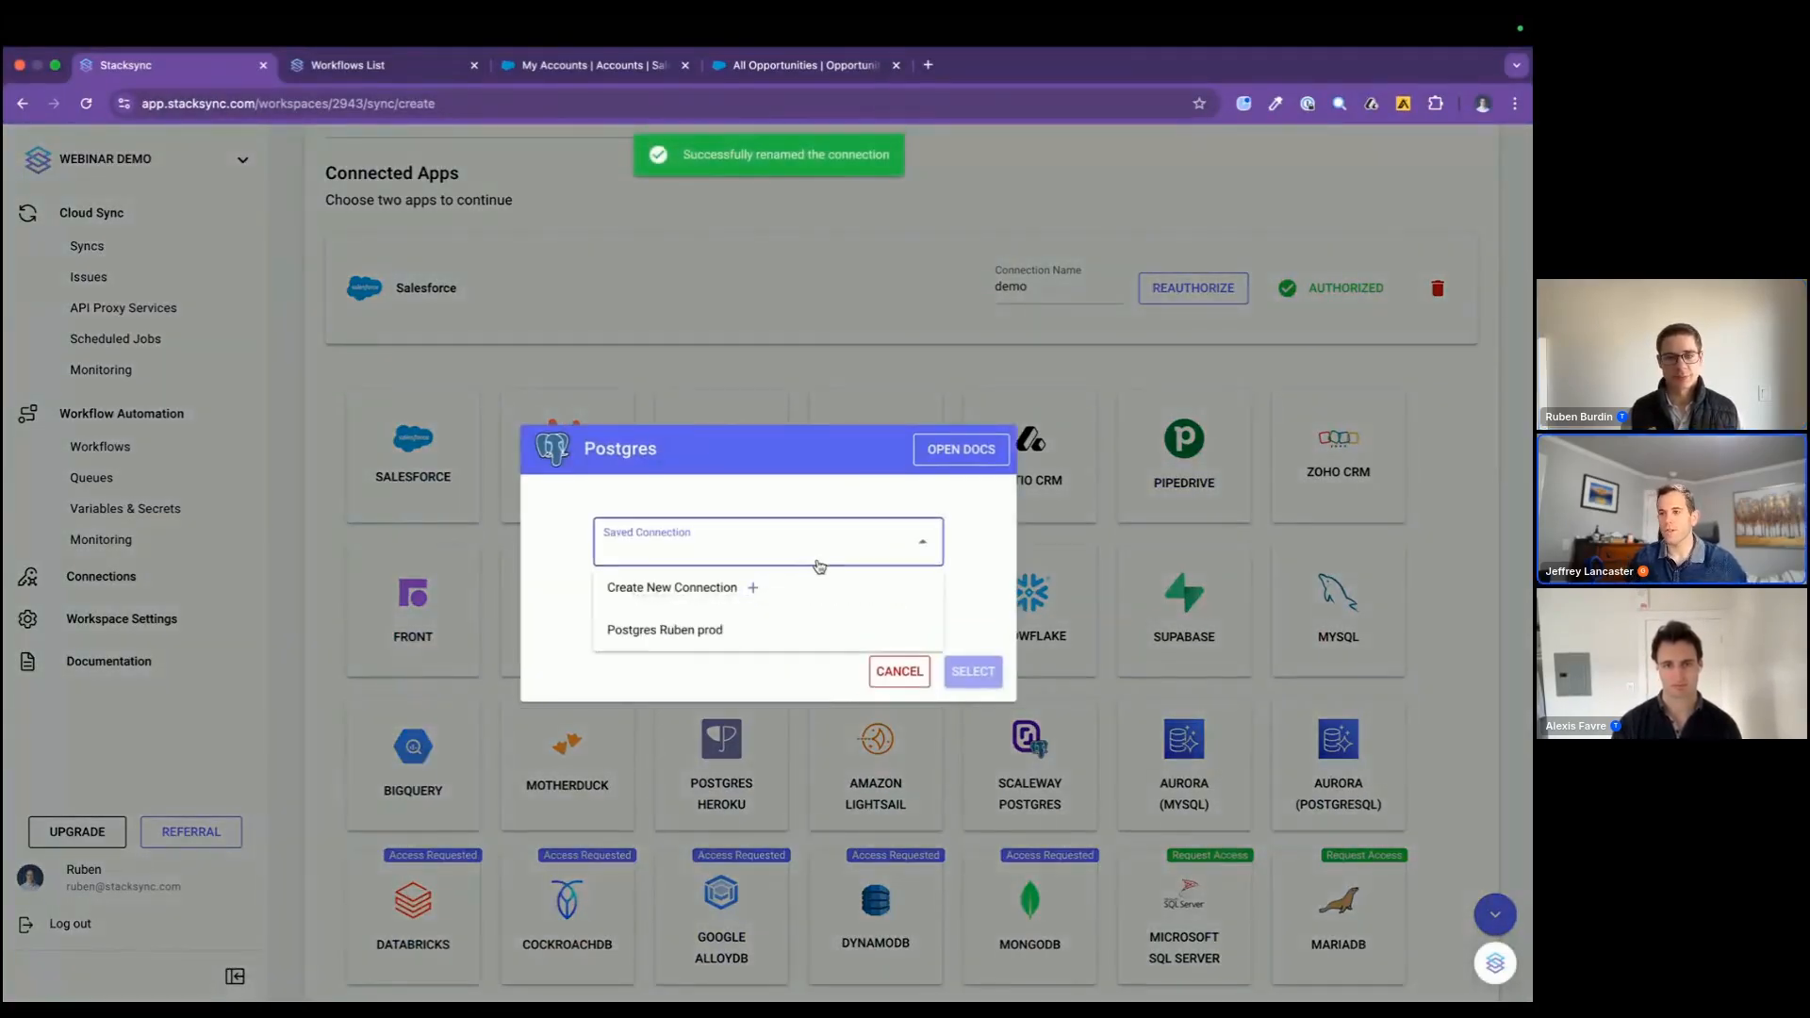
{"action": "left_click", "coordinate": [804, 628]}
{"action": "left_click", "coordinate": [972, 671]}
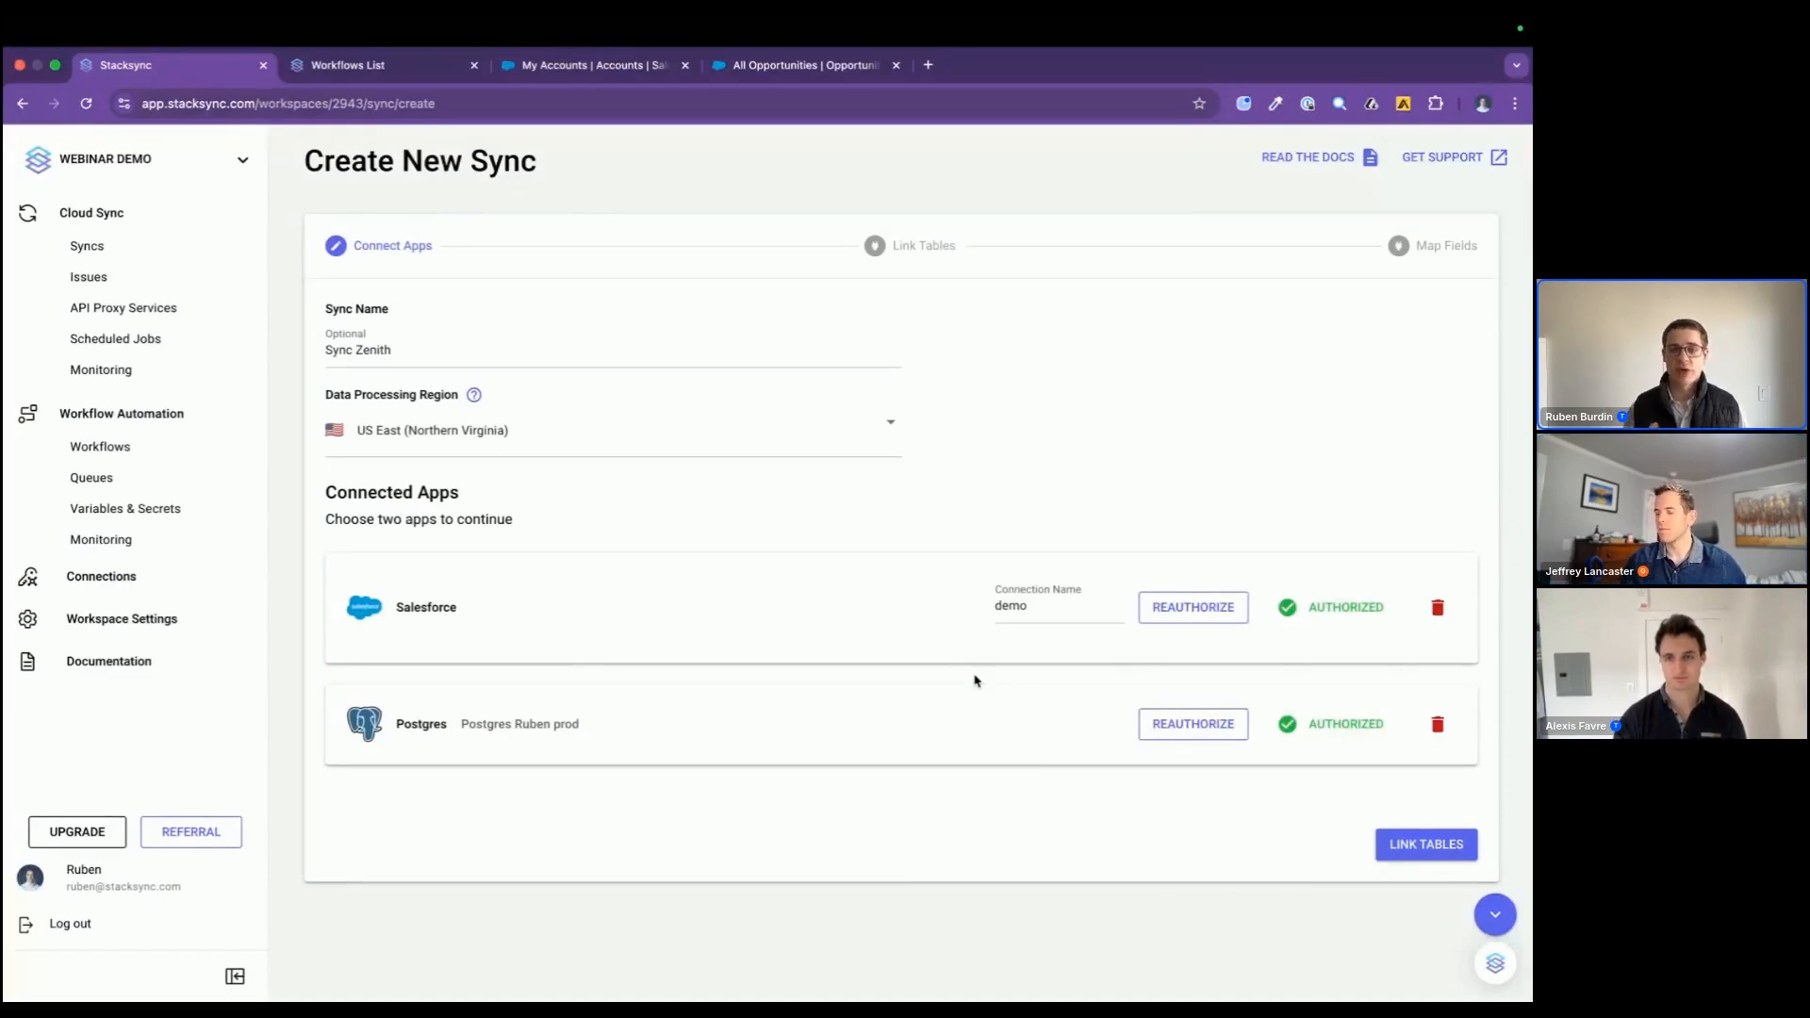
Step: Proceed to linking tables and expand the list to look through all Salesforce tables available for syncing
{"action": "left_click_drag", "start_coordinate": [331, 491], "coordinate": [573, 734]}
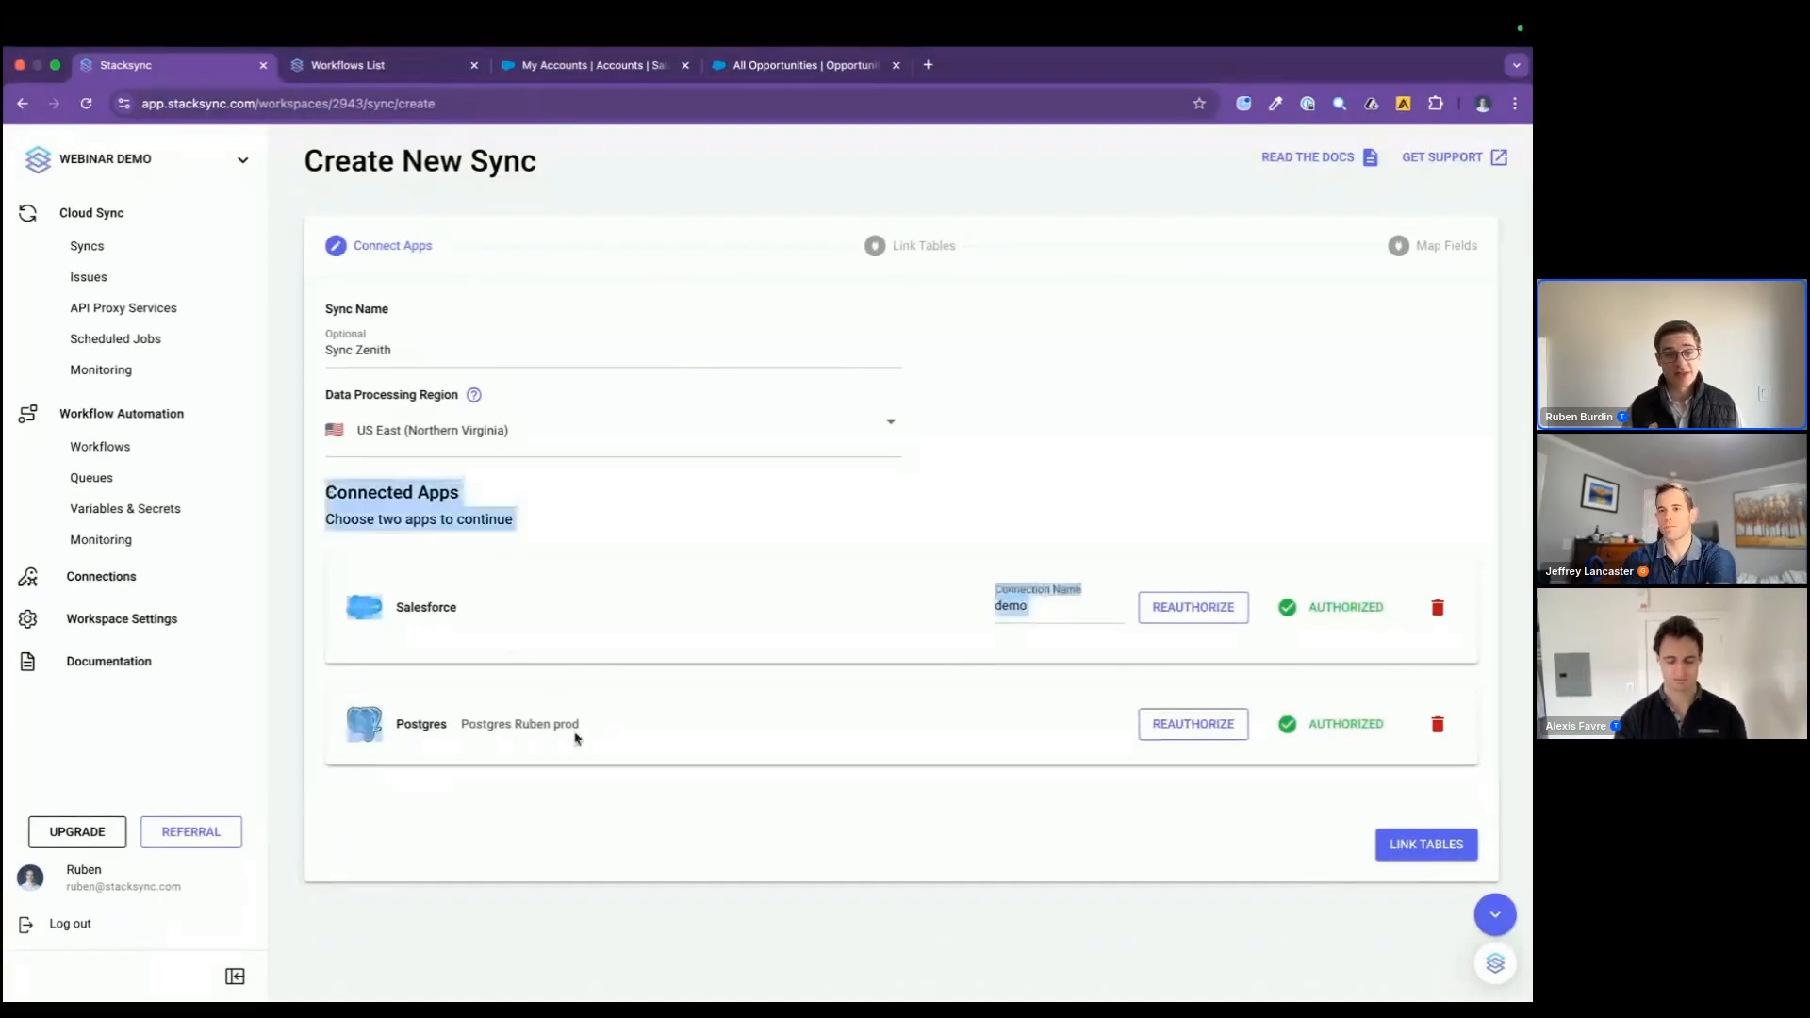
{"action": "left_click", "coordinate": [585, 780]}
{"action": "left_click", "coordinate": [1408, 846]}
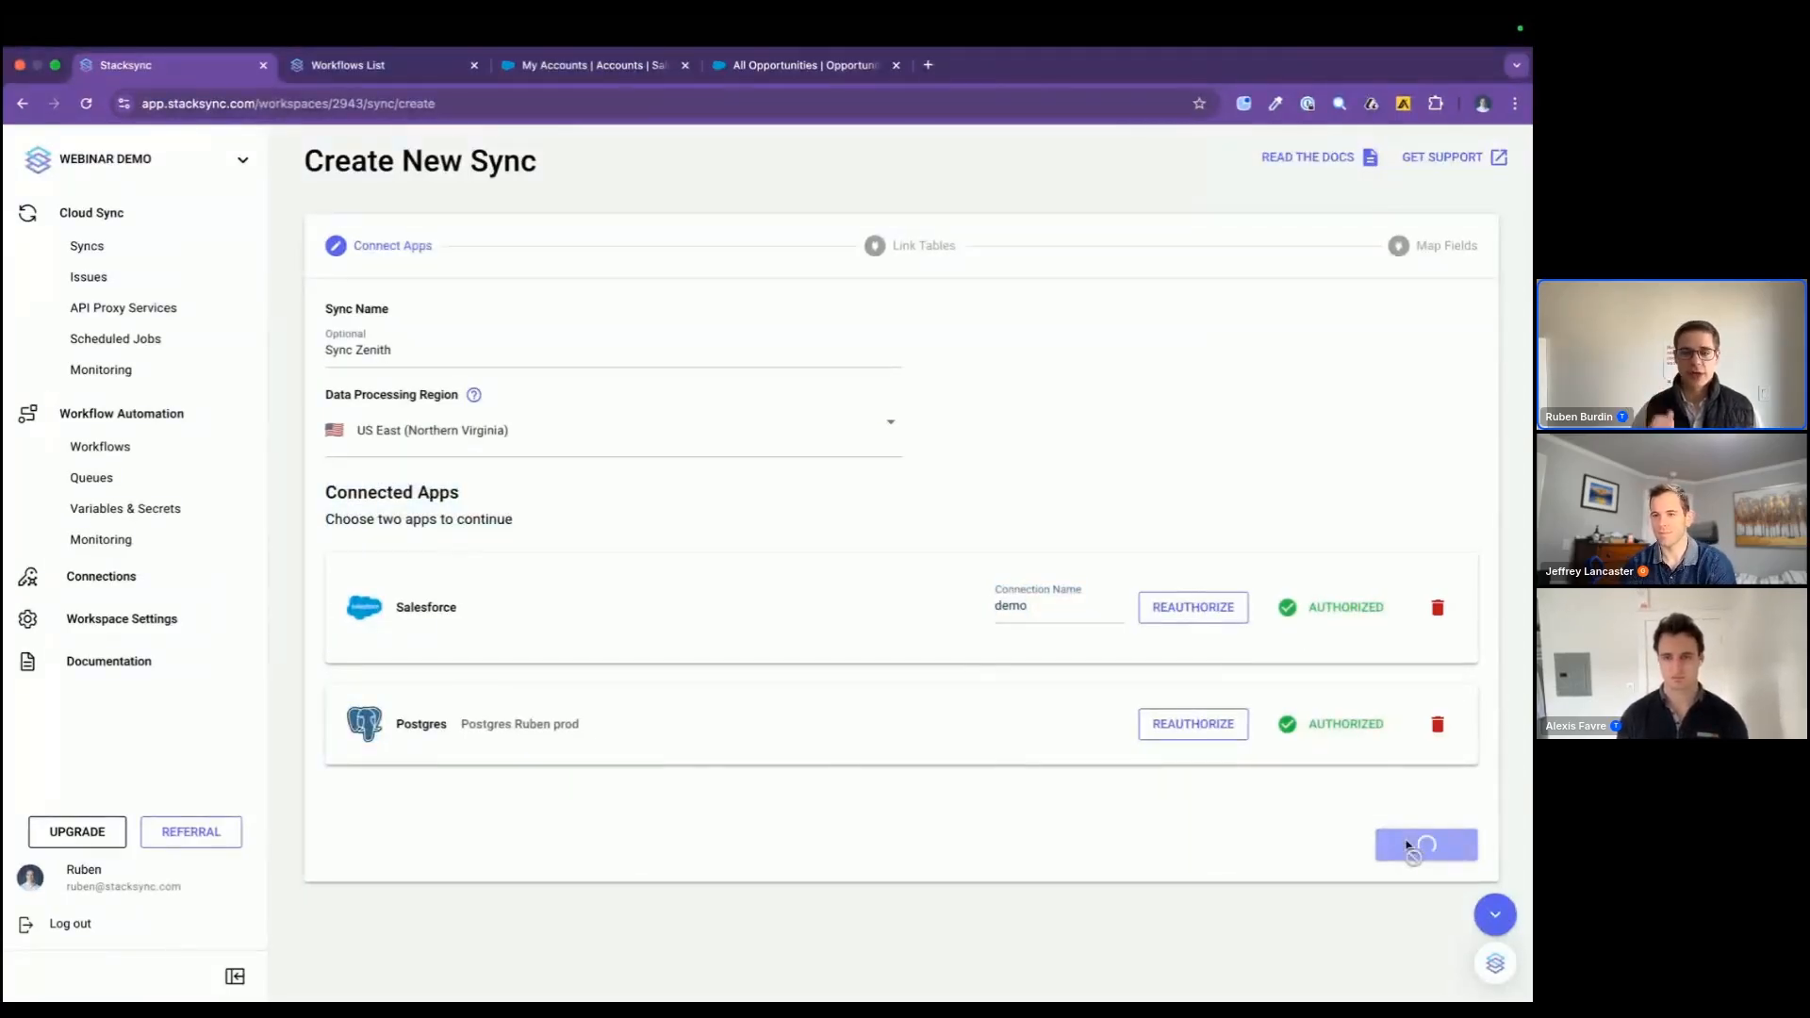
{"action": "scroll", "coordinate": [1408, 846], "scroll_direction": "down", "scroll_amount": 3}
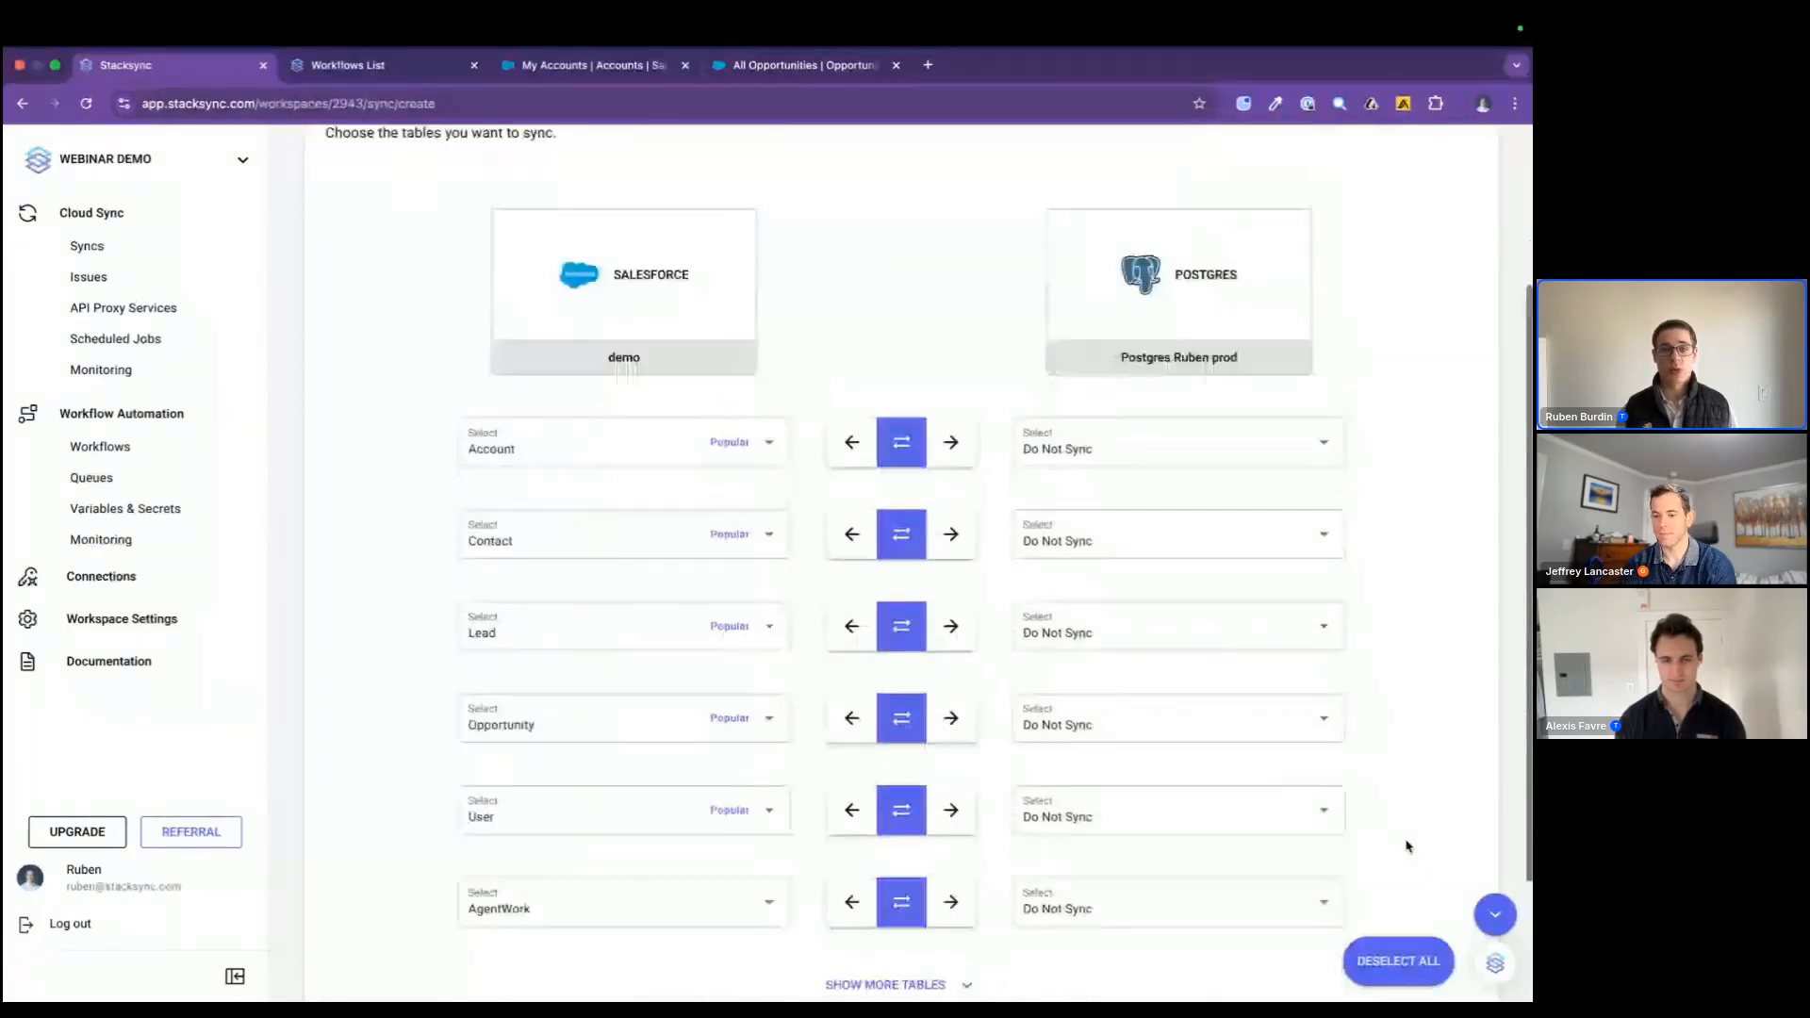
{"action": "scroll", "coordinate": [1333, 913], "scroll_direction": "down", "scroll_amount": 1}
{"action": "left_click", "coordinate": [891, 927]}
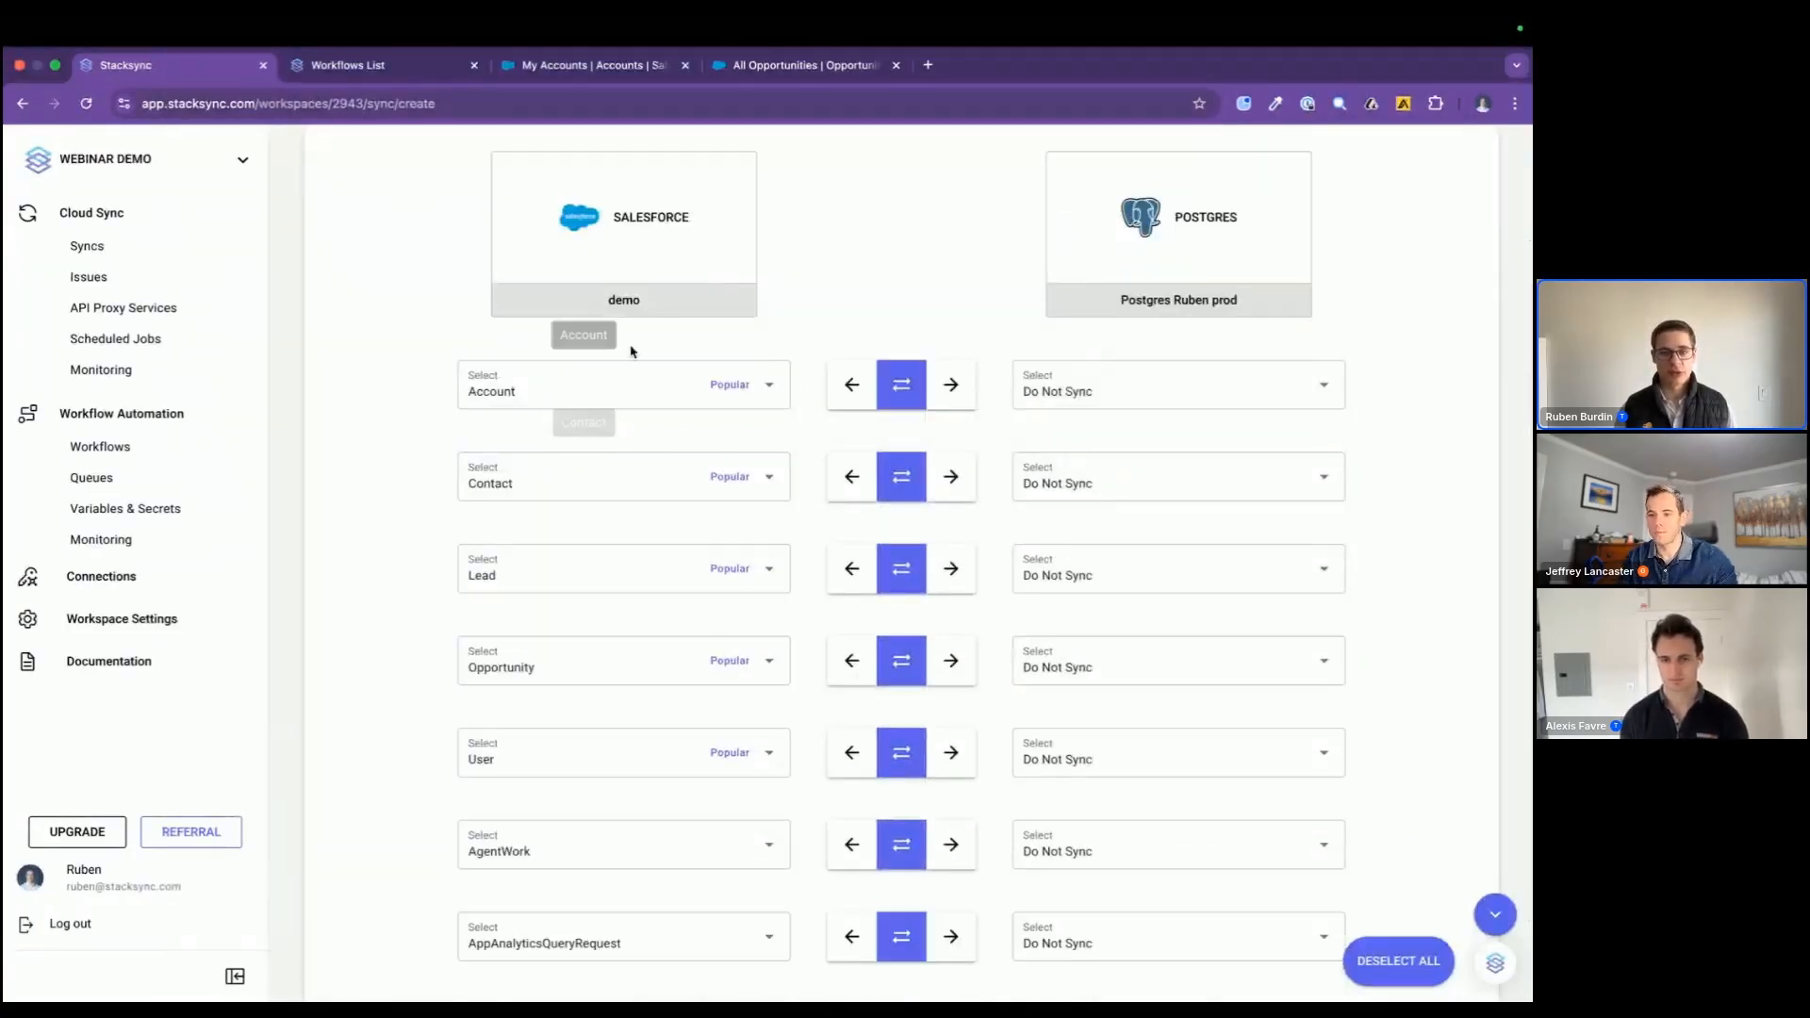
{"action": "scroll", "coordinate": [796, 798], "scroll_direction": "down", "scroll_amount": 20}
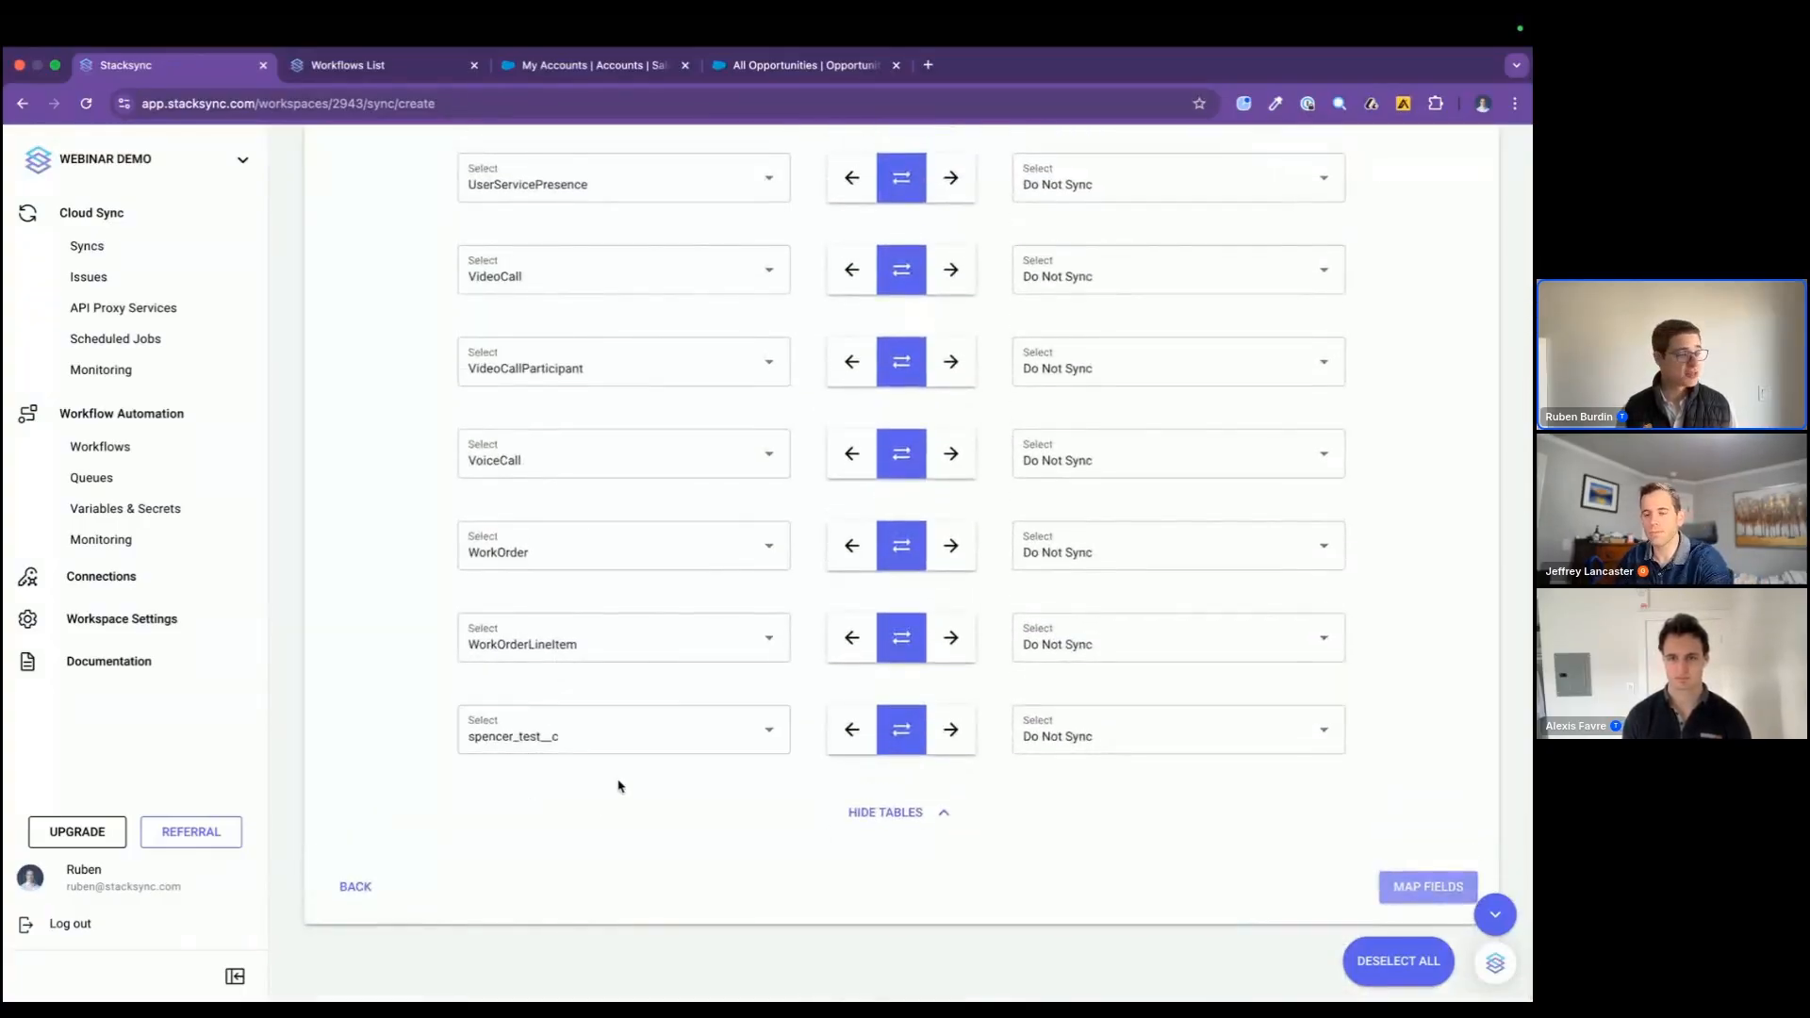
{"action": "scroll", "coordinate": [620, 764], "scroll_direction": "up", "scroll_amount": 20}
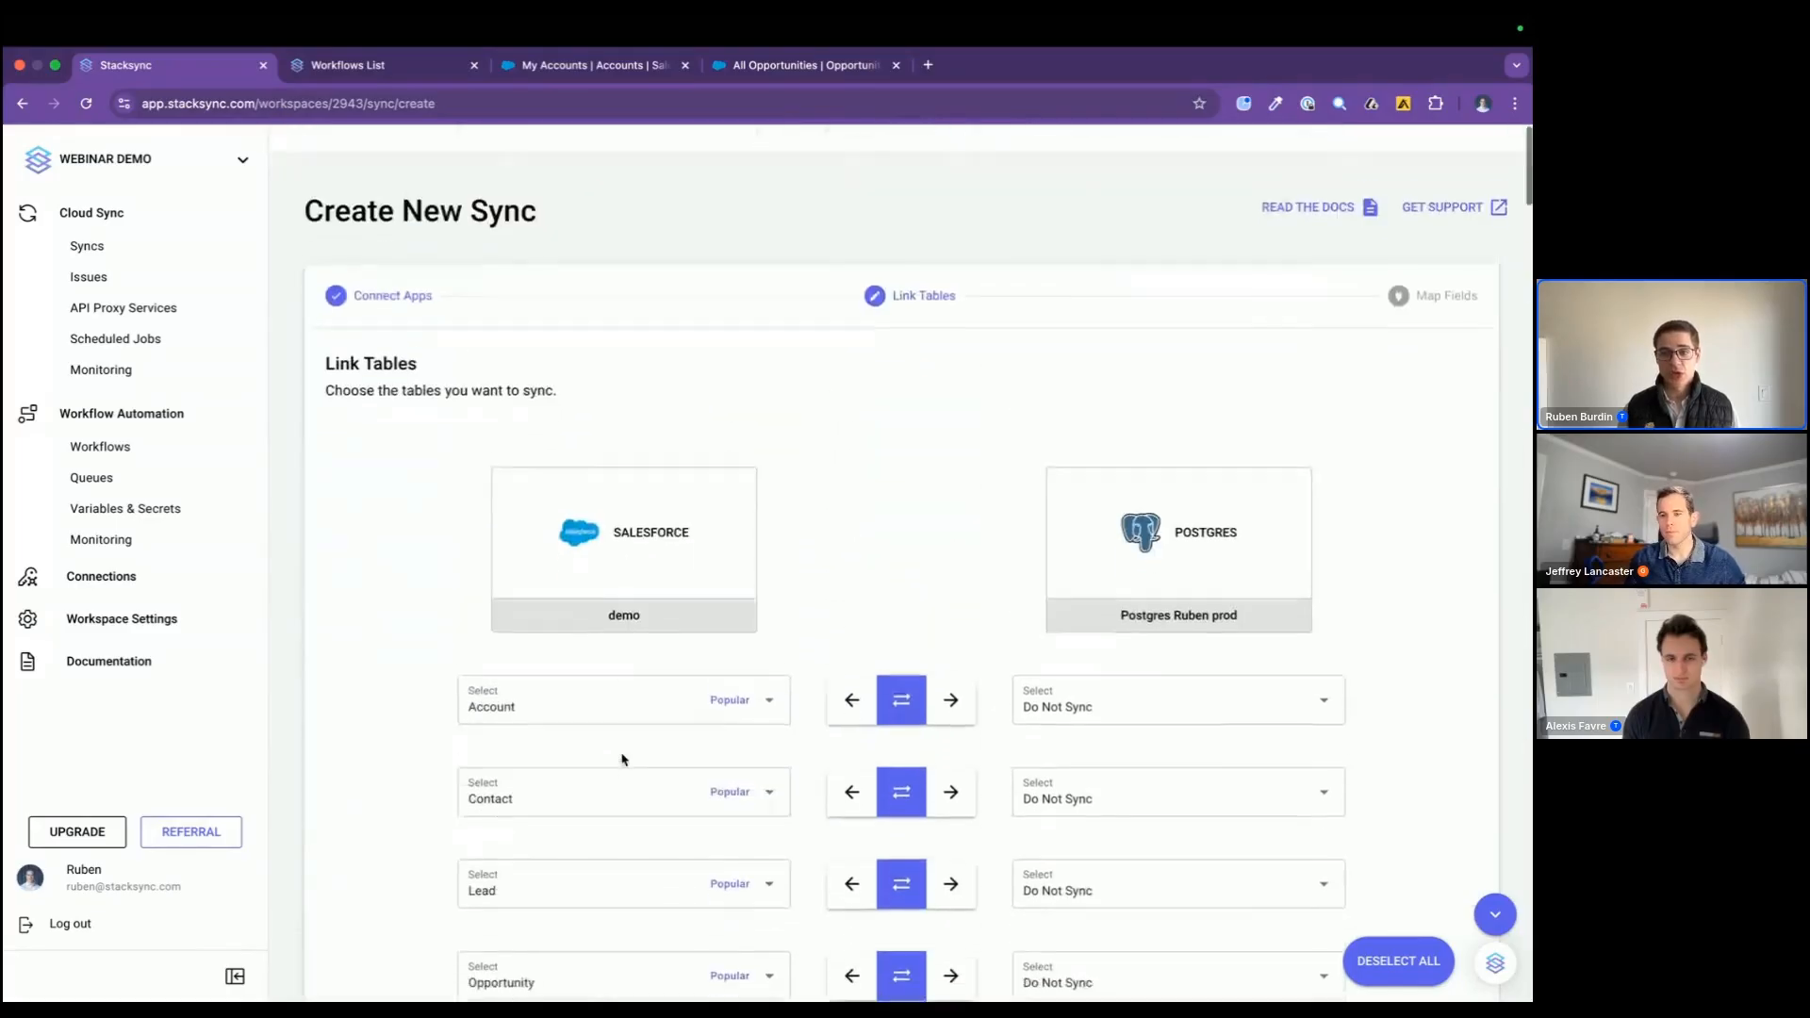
{"action": "scroll", "coordinate": [624, 760], "scroll_direction": "down", "scroll_amount": 4}
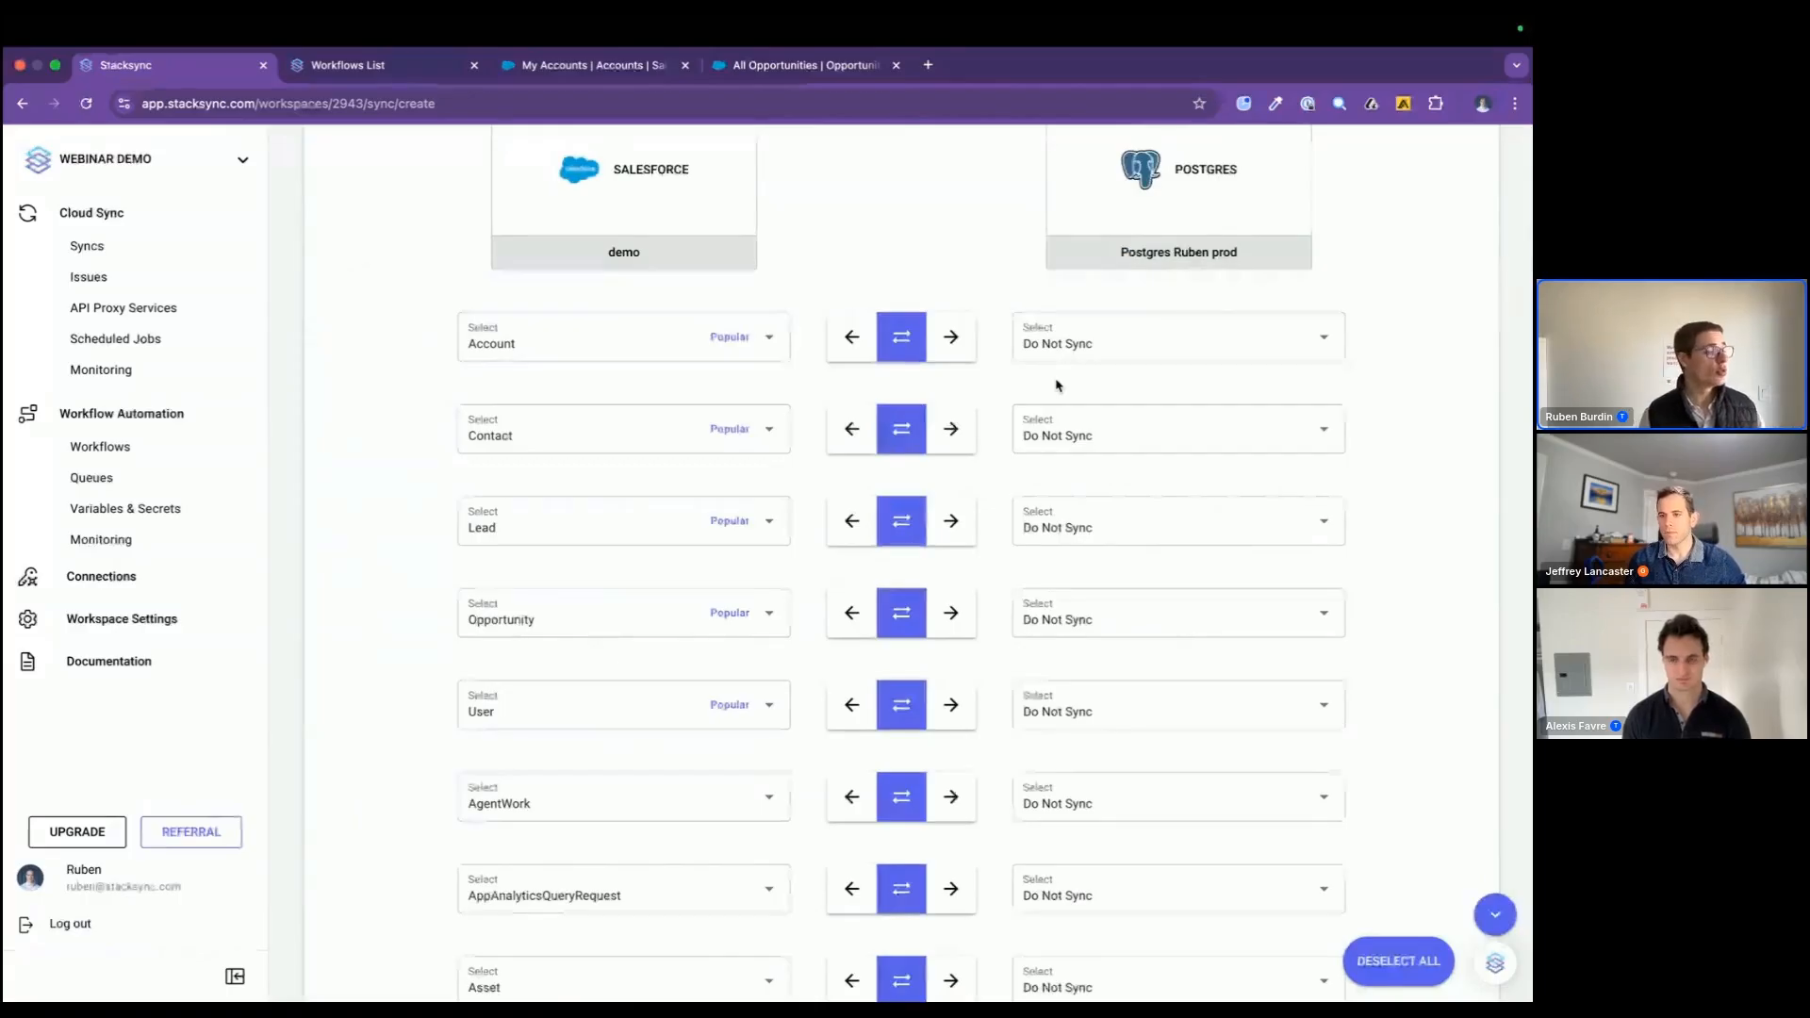
Step: Link the Salesforce Account and Opportunity tables to Postgres with Create New Table
{"action": "left_click", "coordinate": [1114, 350]}
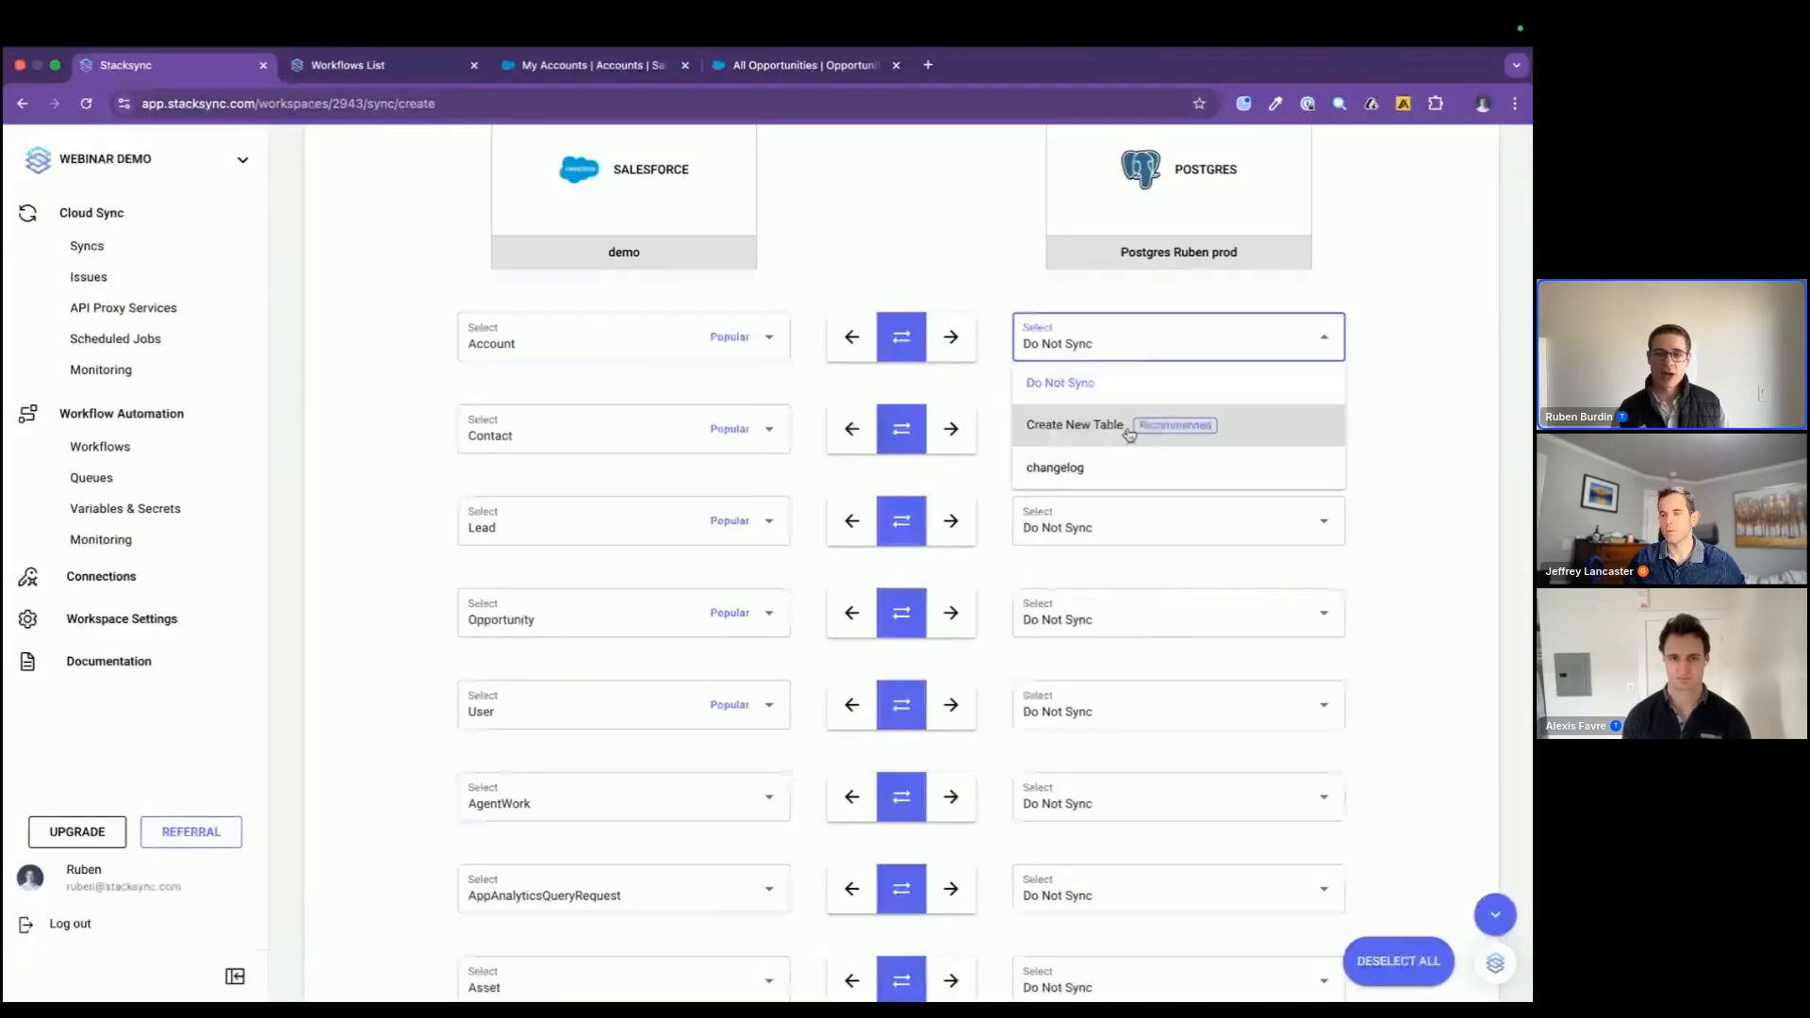
{"action": "left_click", "coordinate": [1129, 429]}
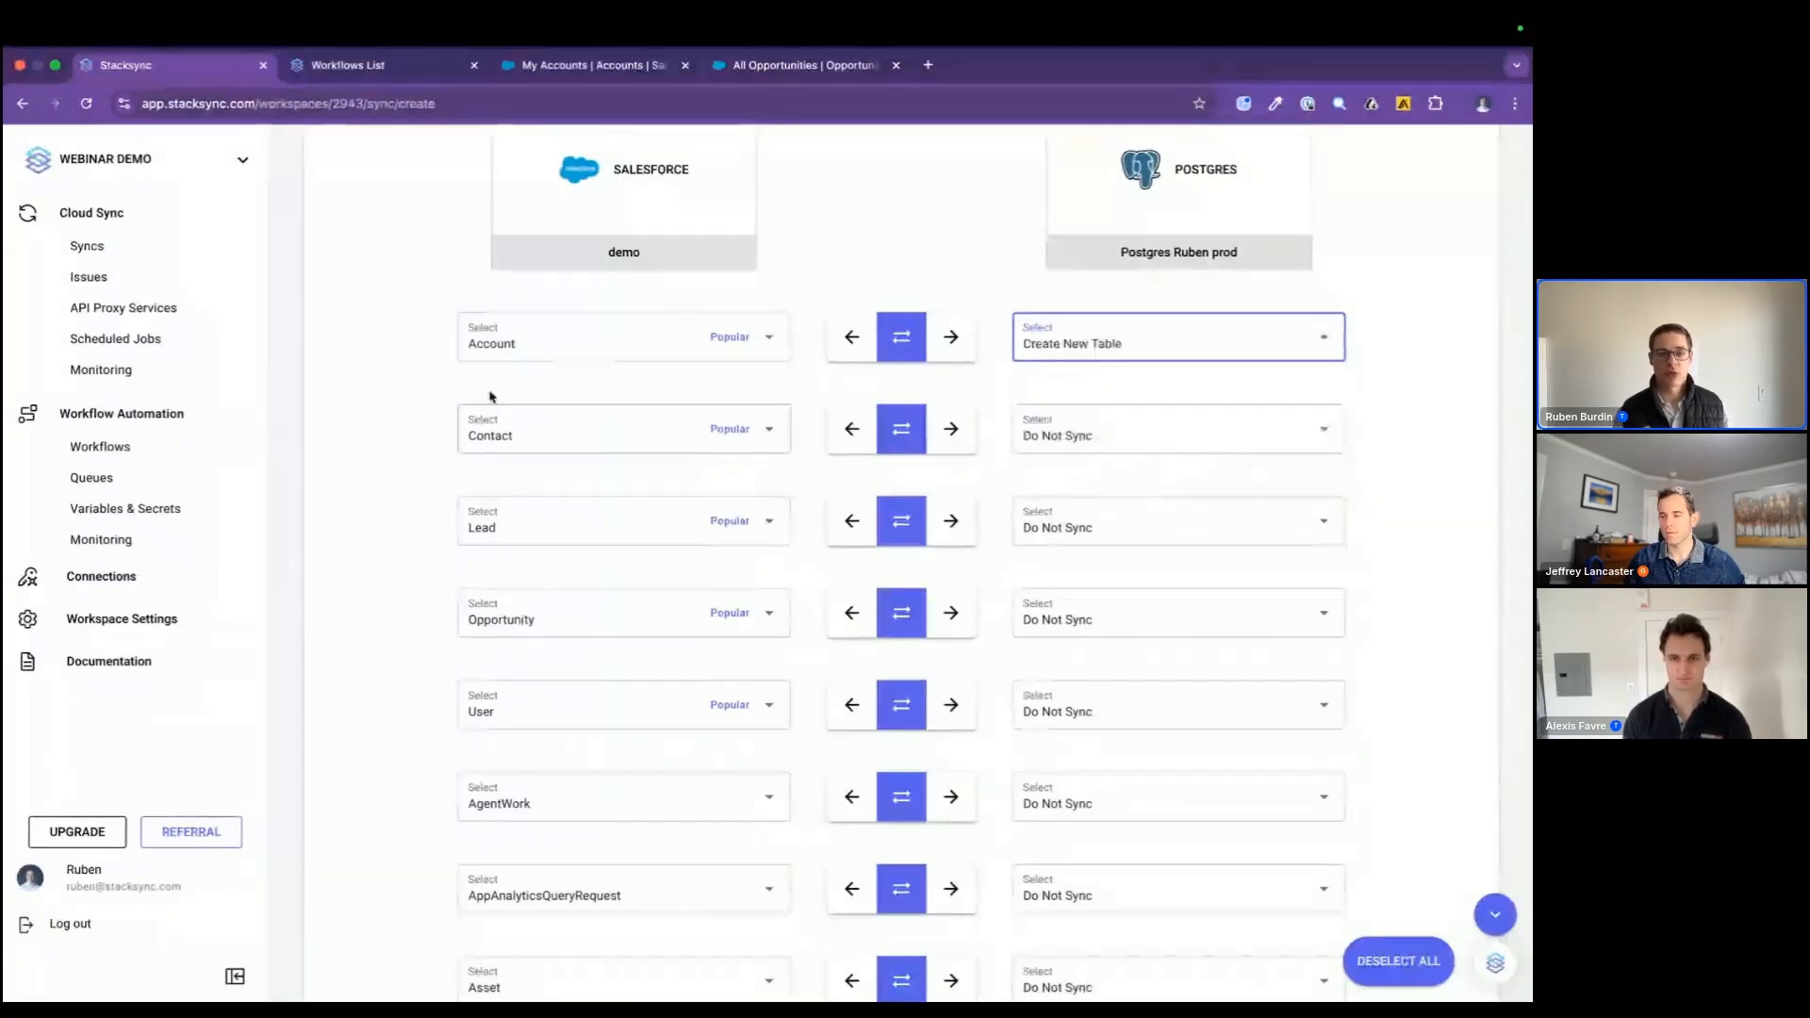
{"action": "left_click", "coordinate": [1055, 620]}
{"action": "left_click", "coordinate": [1061, 689]}
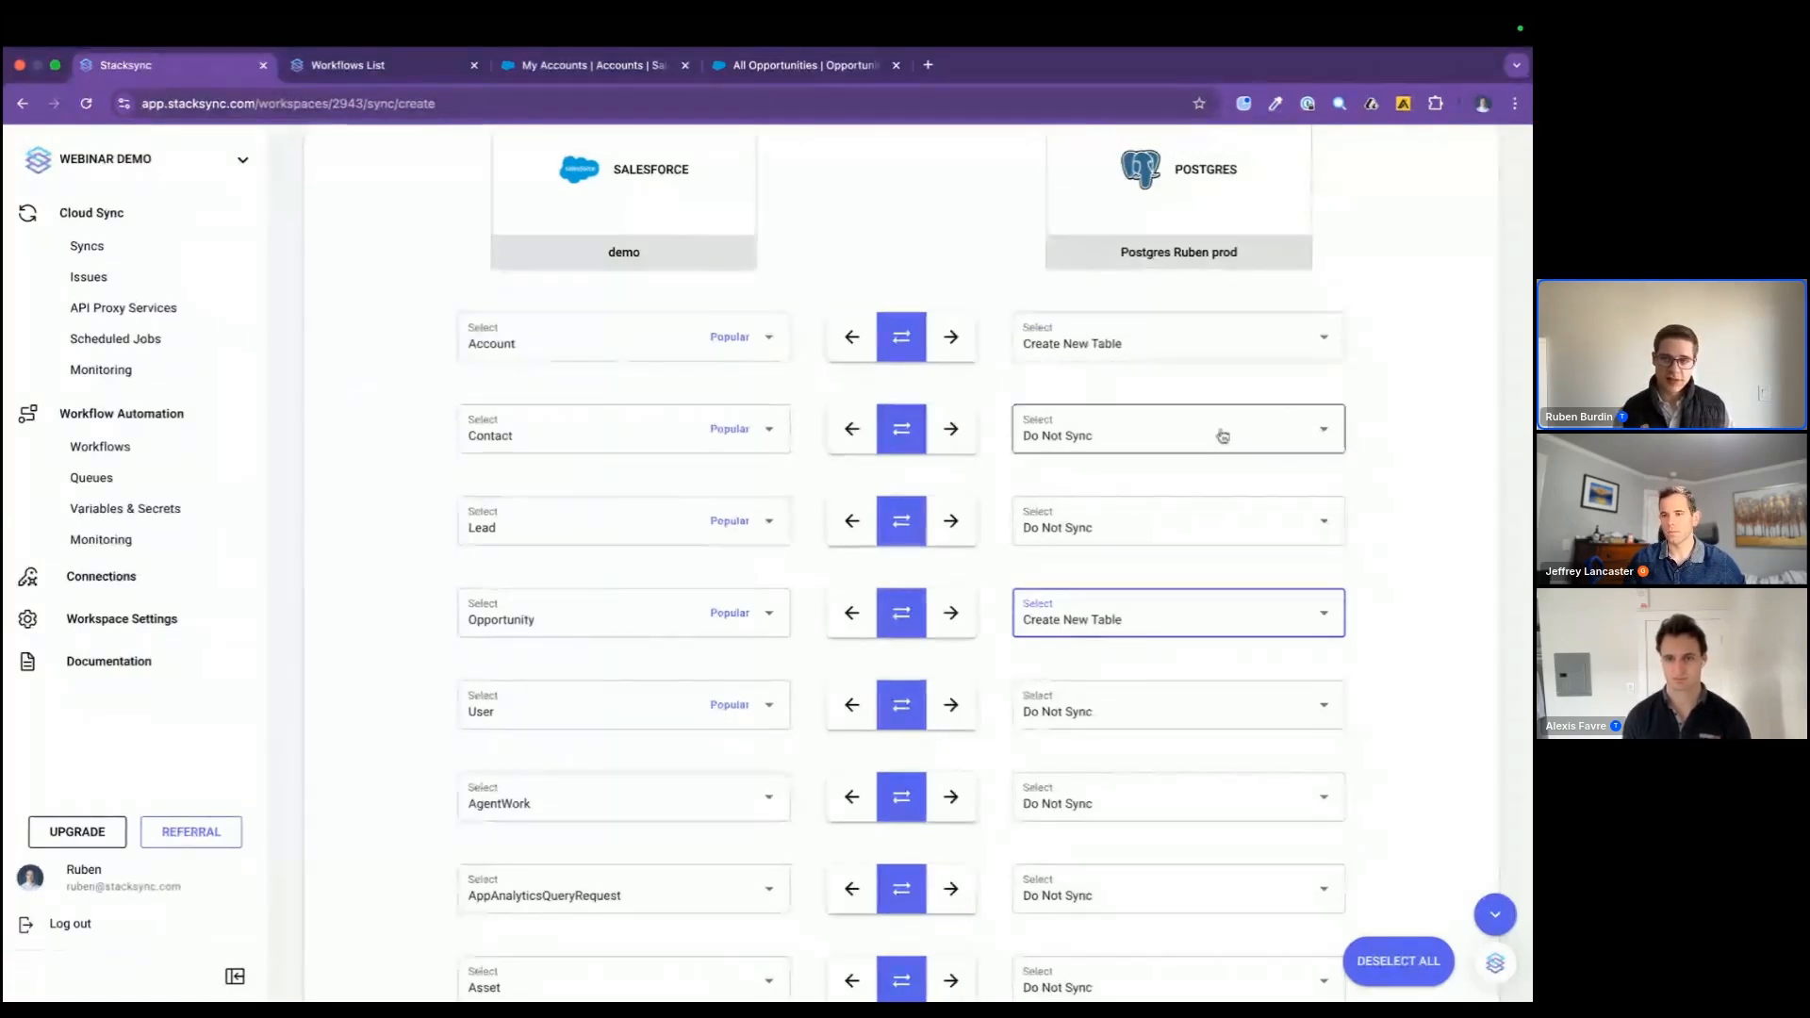
Step: Review the Postgres table options offered for the Account table
{"action": "left_click", "coordinate": [1278, 432]}
{"action": "left_click", "coordinate": [1233, 340]}
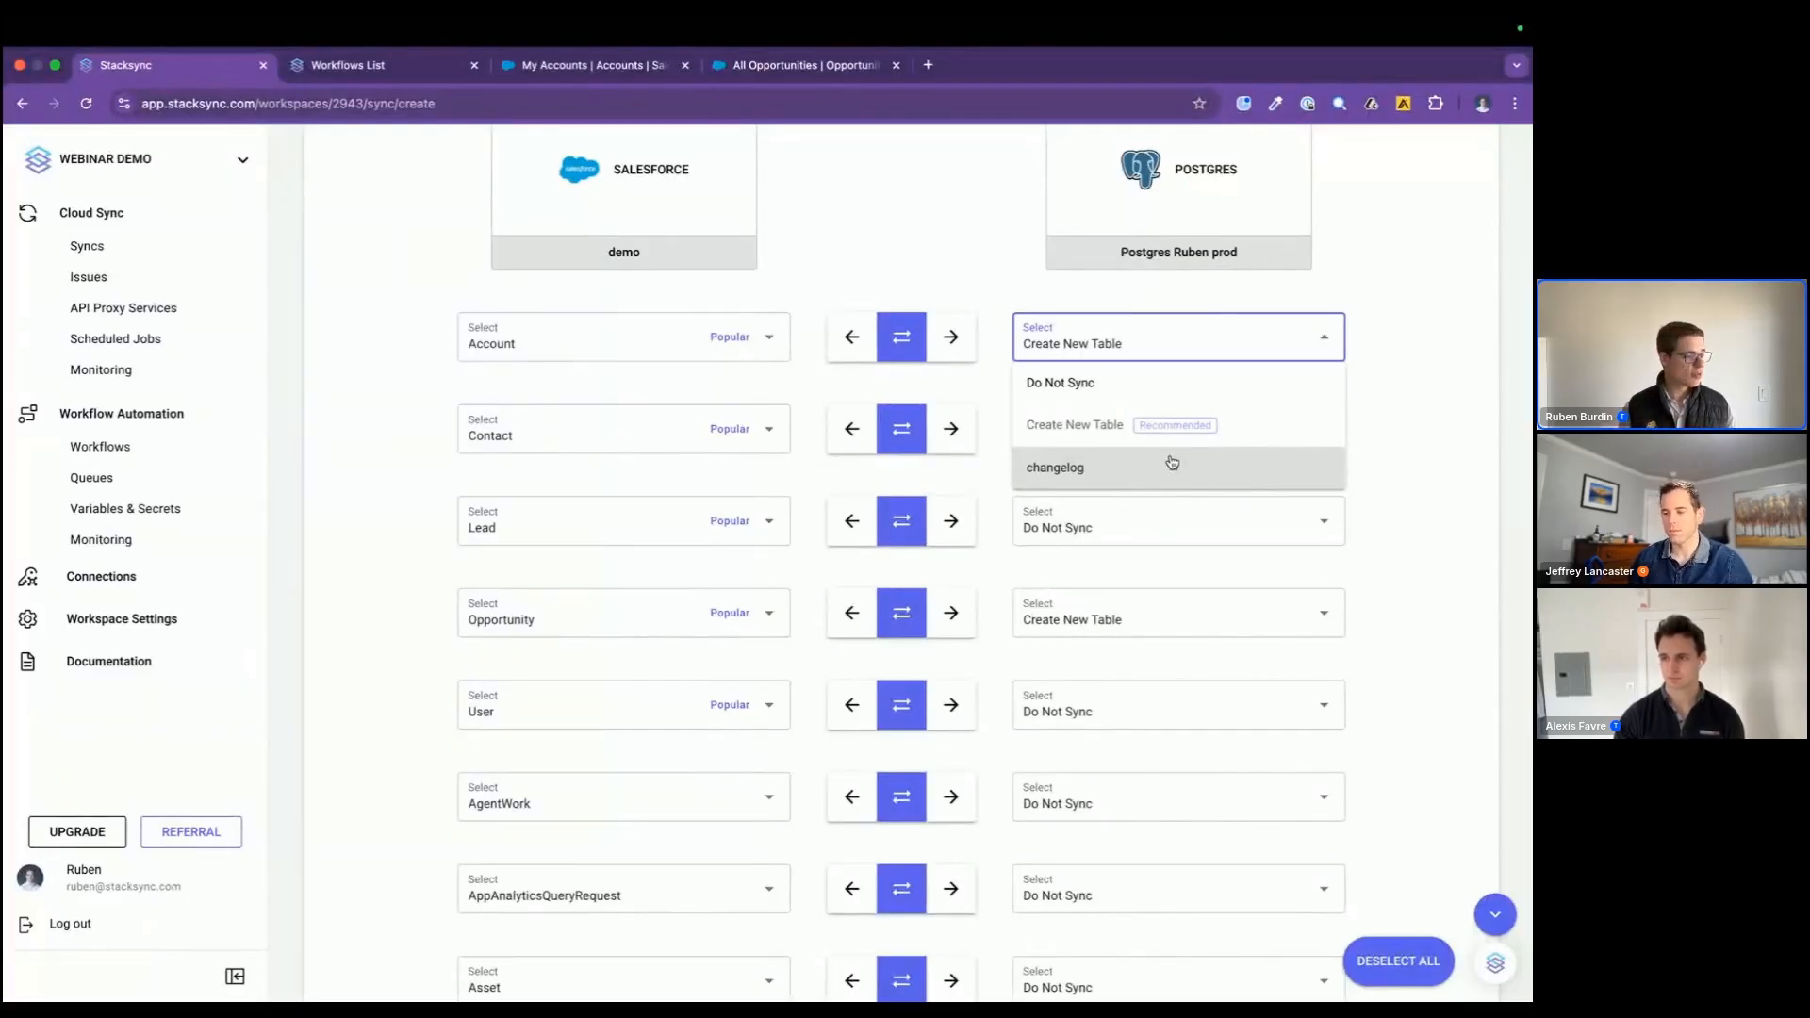
{"action": "left_click", "coordinate": [1387, 342]}
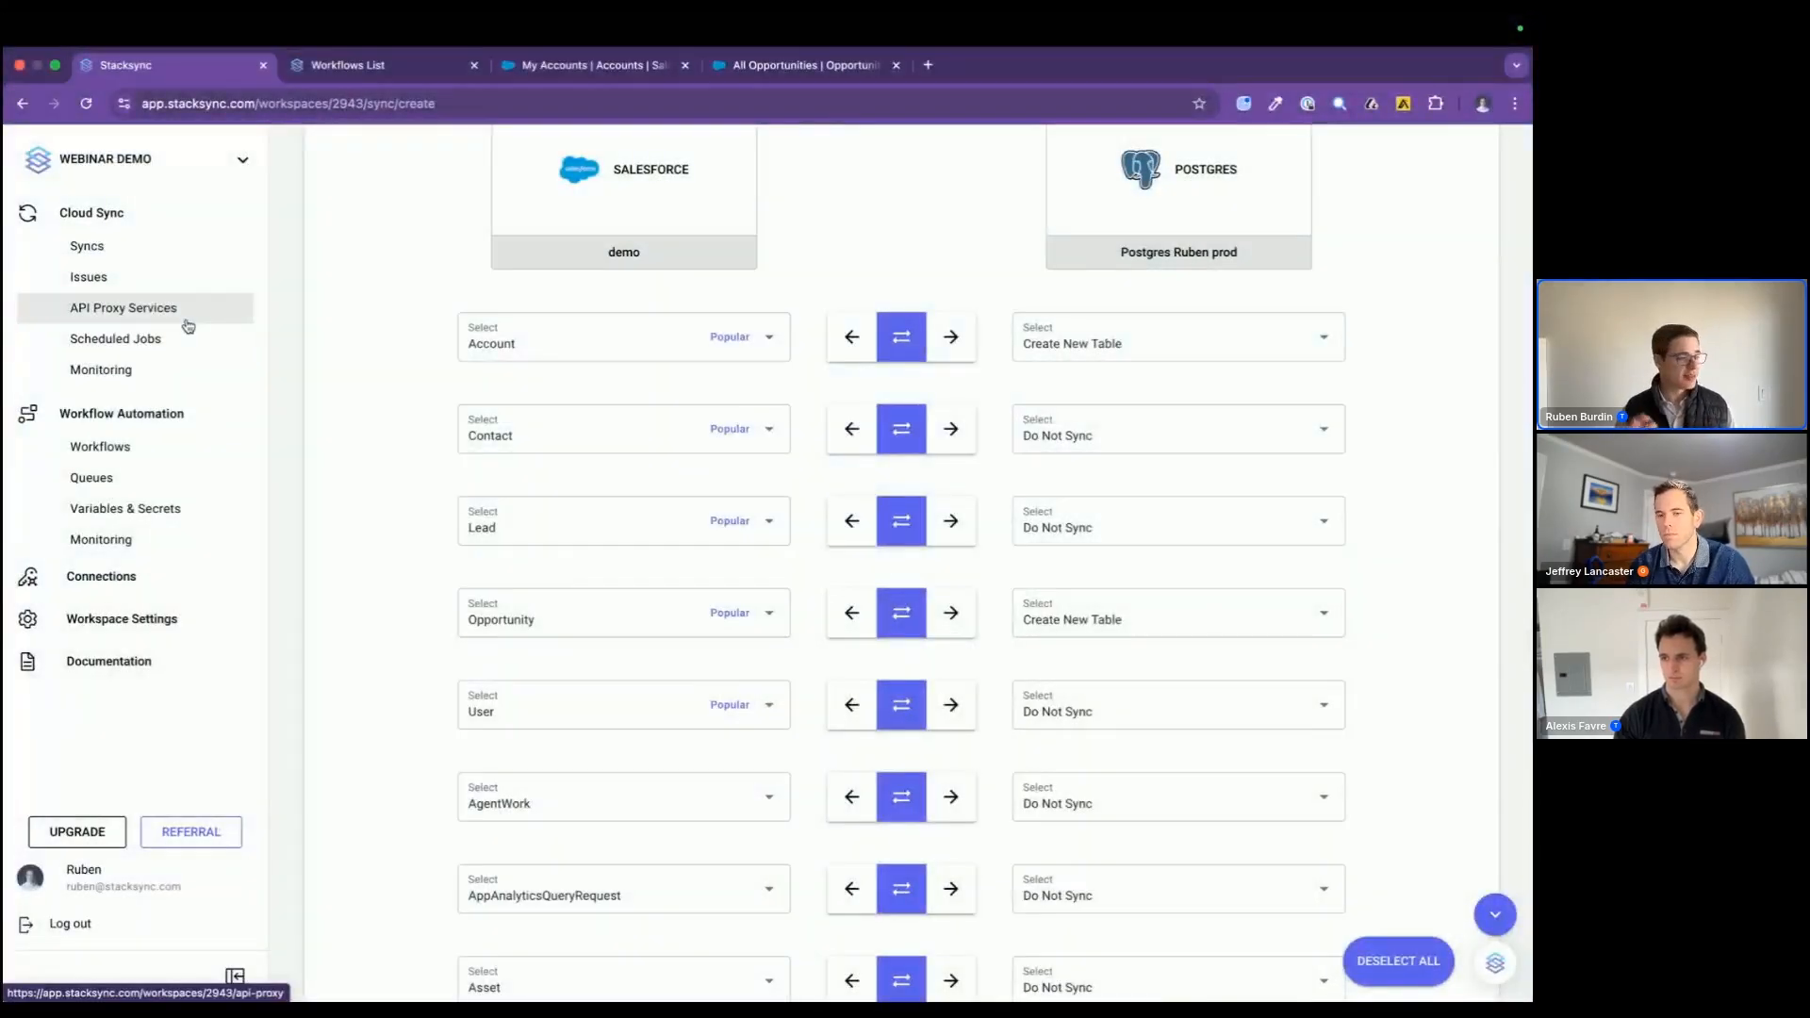
Step: Try one-way sync to Postgres for Account and one-way sync to Salesforce for Contact, and return both to two-way sync
{"action": "scroll", "coordinate": [1019, 745], "scroll_direction": "up", "scroll_amount": 4}
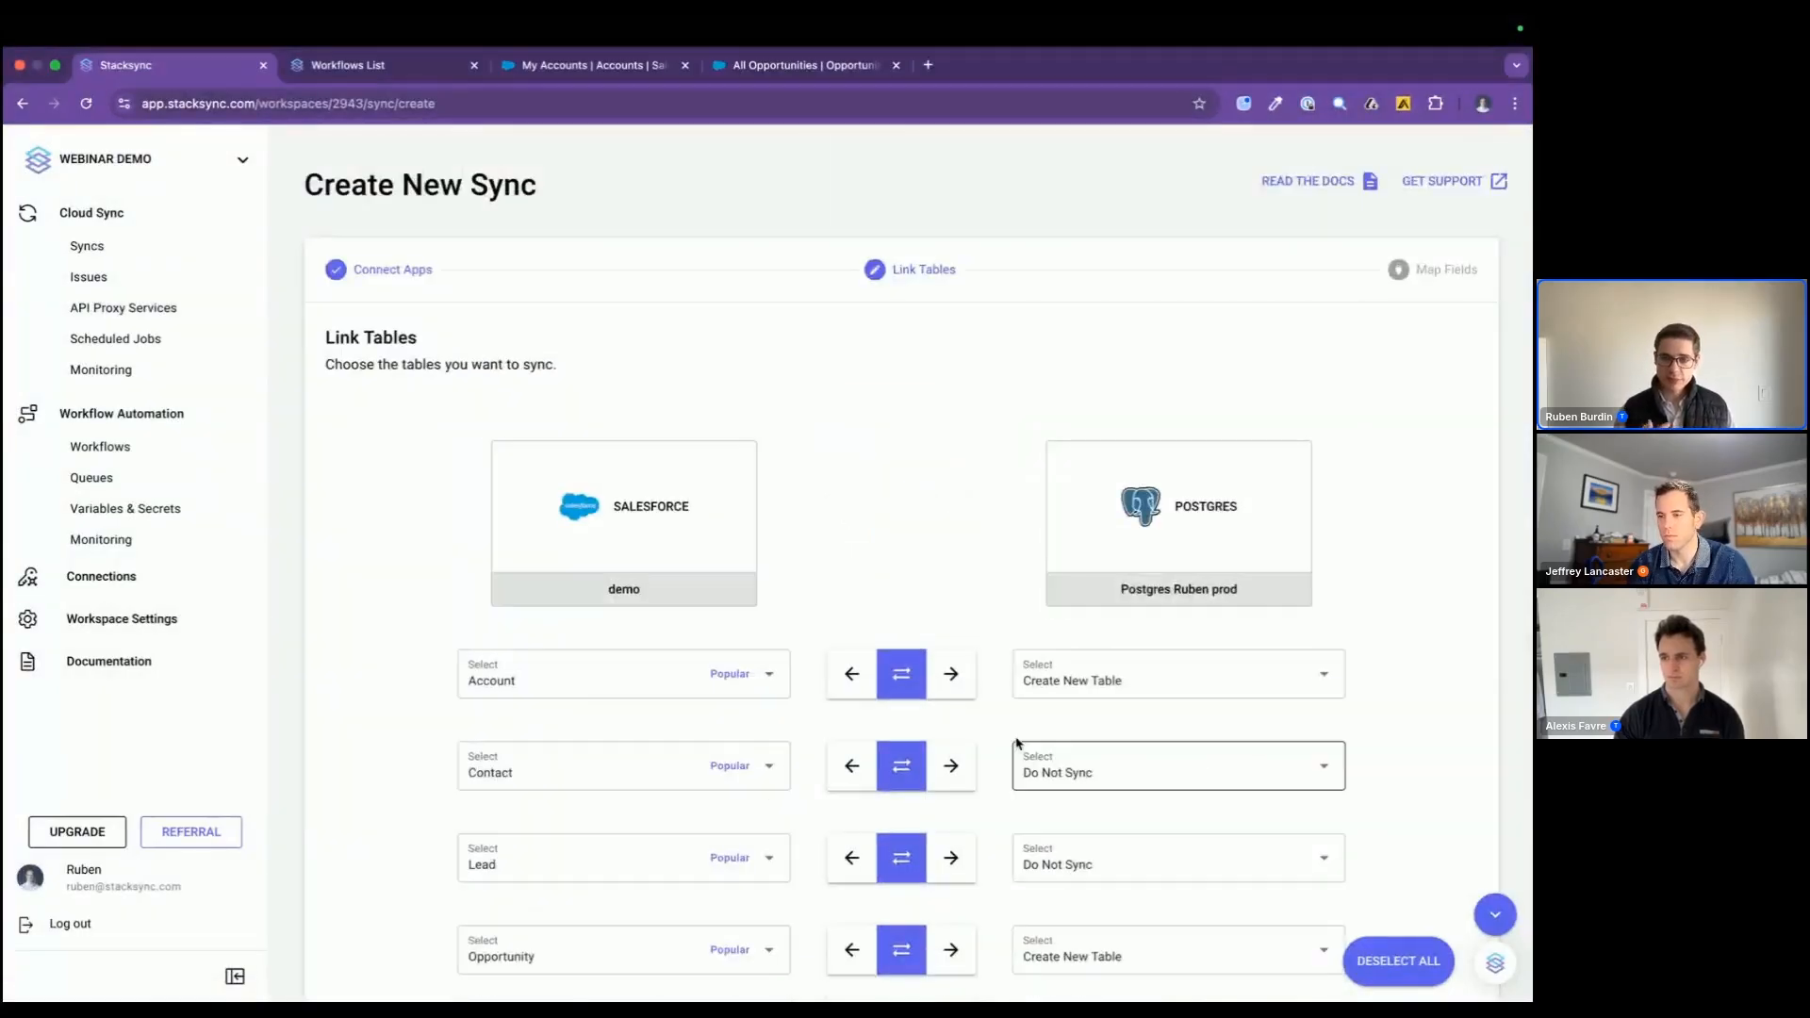
{"action": "scroll", "coordinate": [964, 714], "scroll_direction": "down", "scroll_amount": 1}
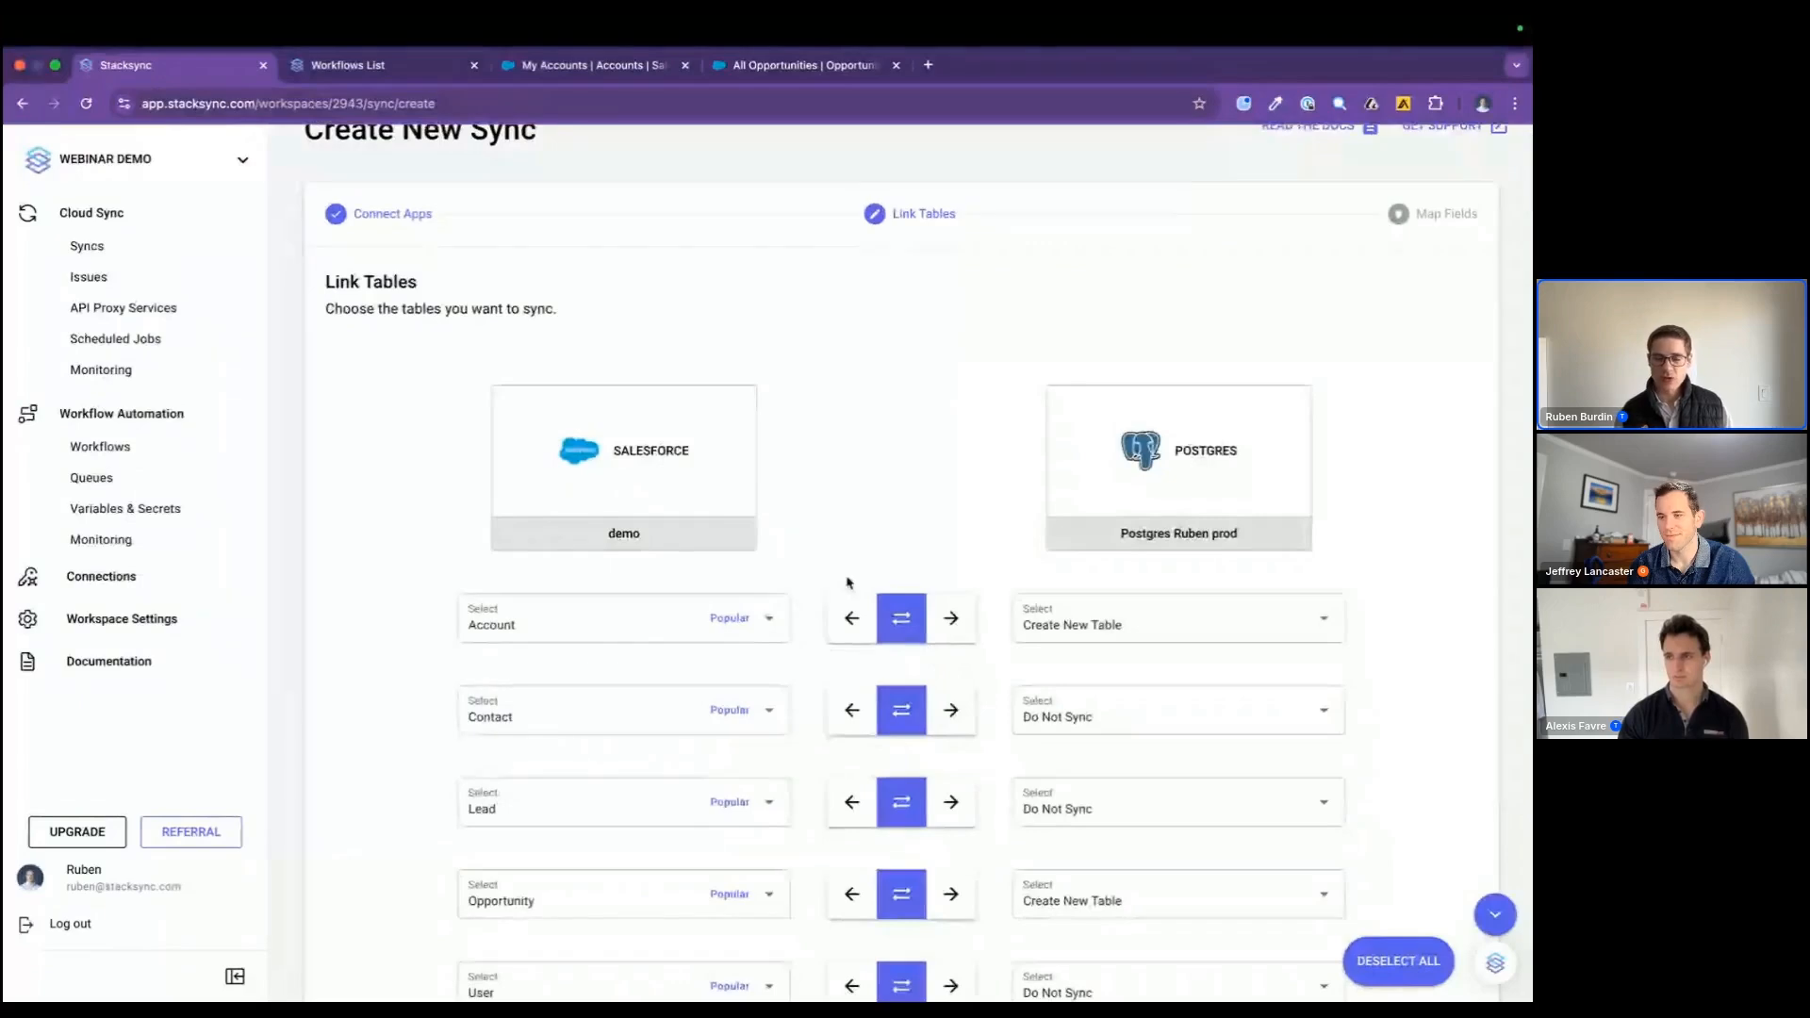
{"action": "scroll", "coordinate": [848, 583], "scroll_direction": "down", "scroll_amount": 3}
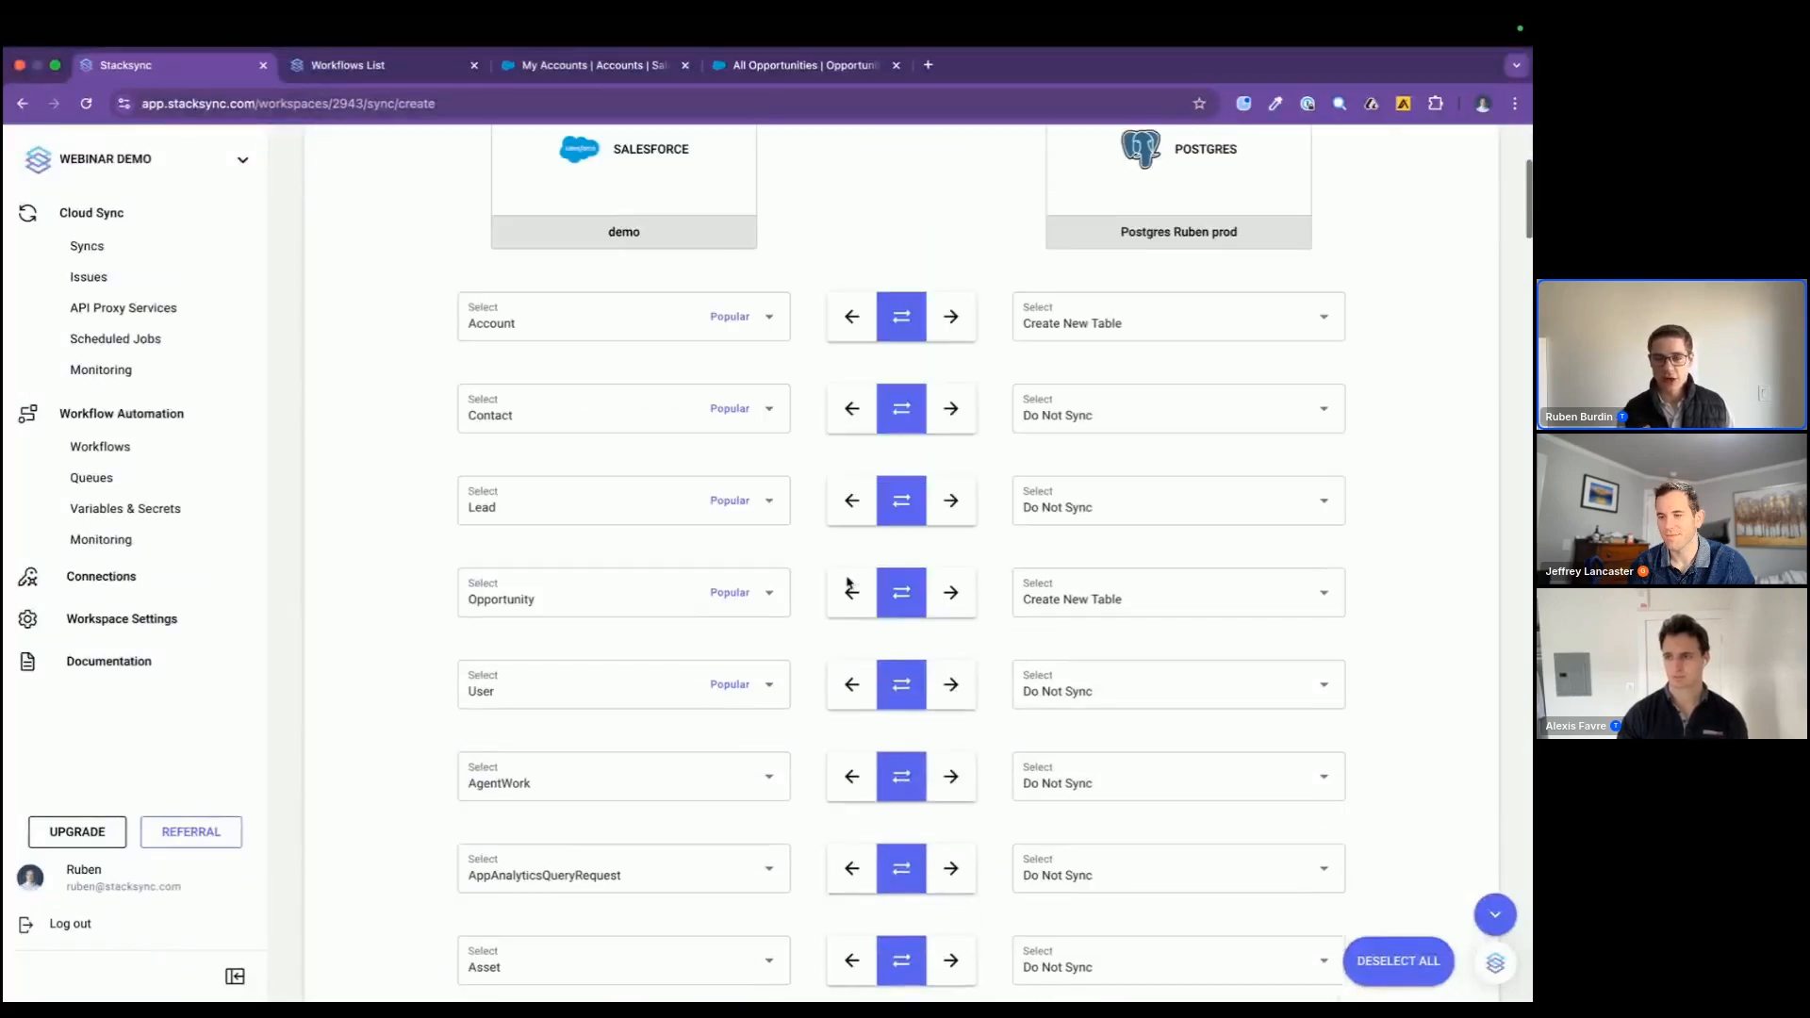
{"action": "left_click", "coordinate": [952, 313]}
{"action": "left_click", "coordinate": [851, 404]}
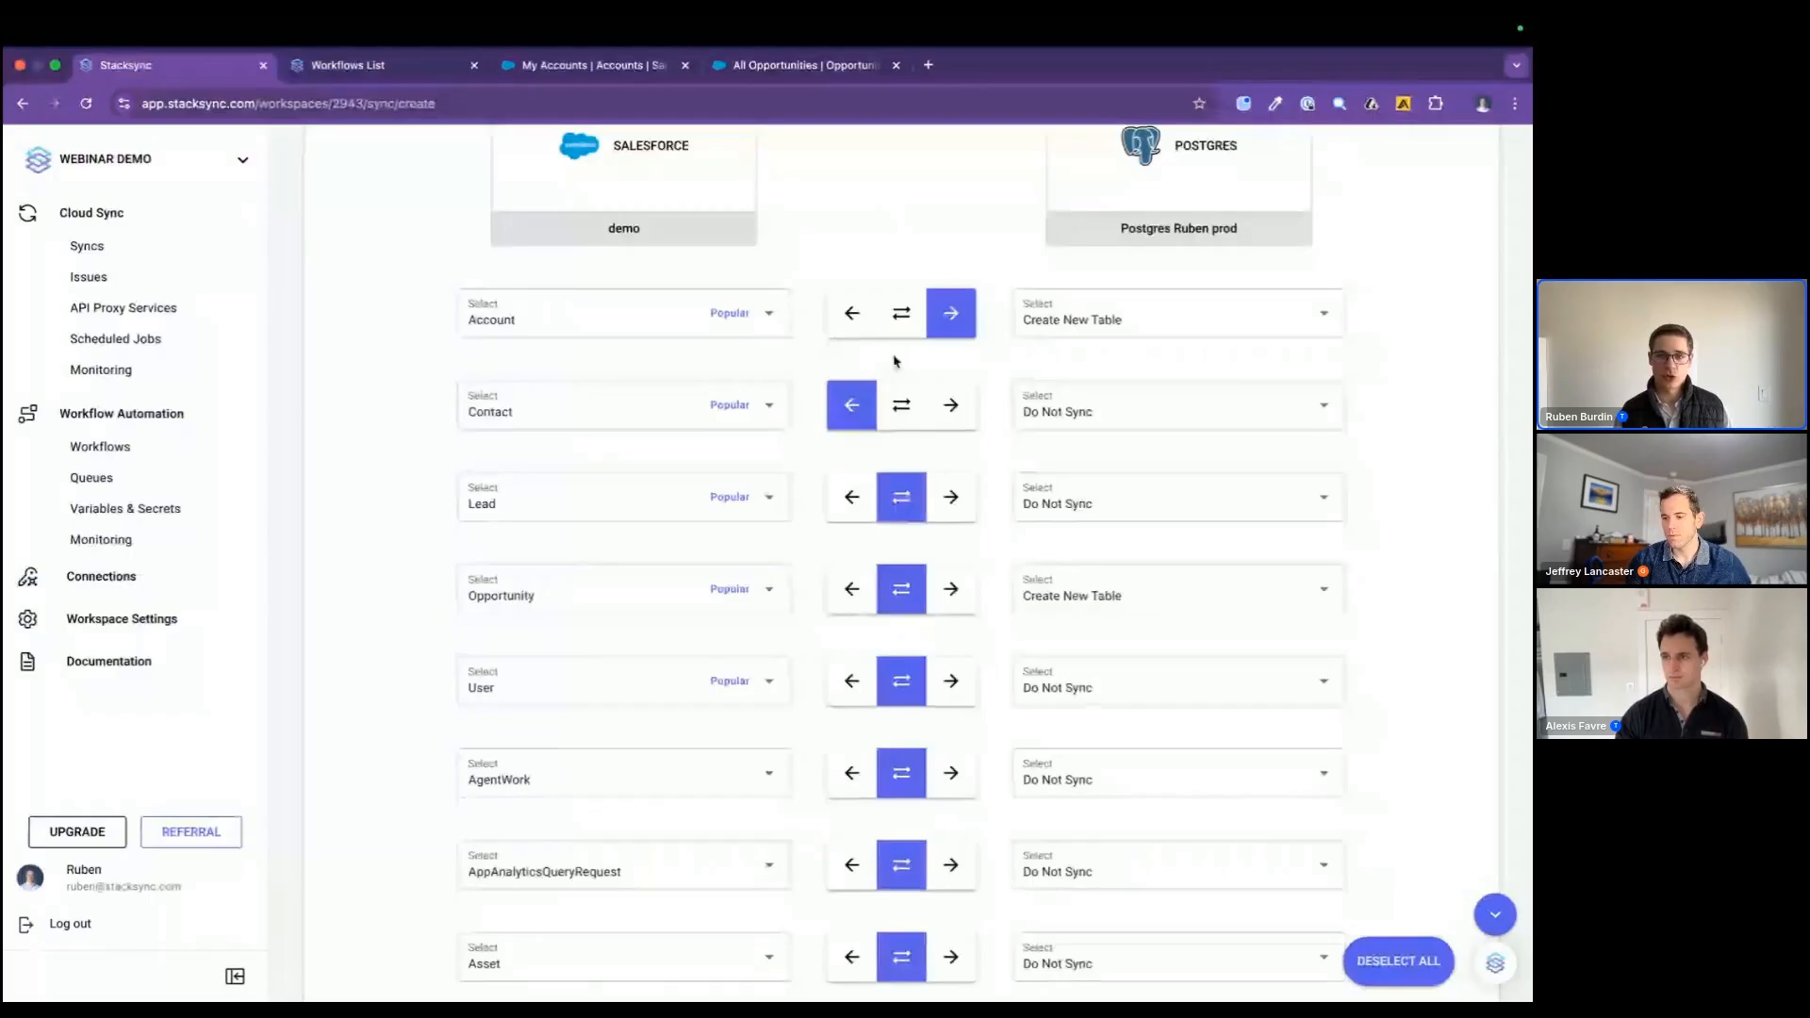
{"action": "left_click", "coordinate": [898, 321]}
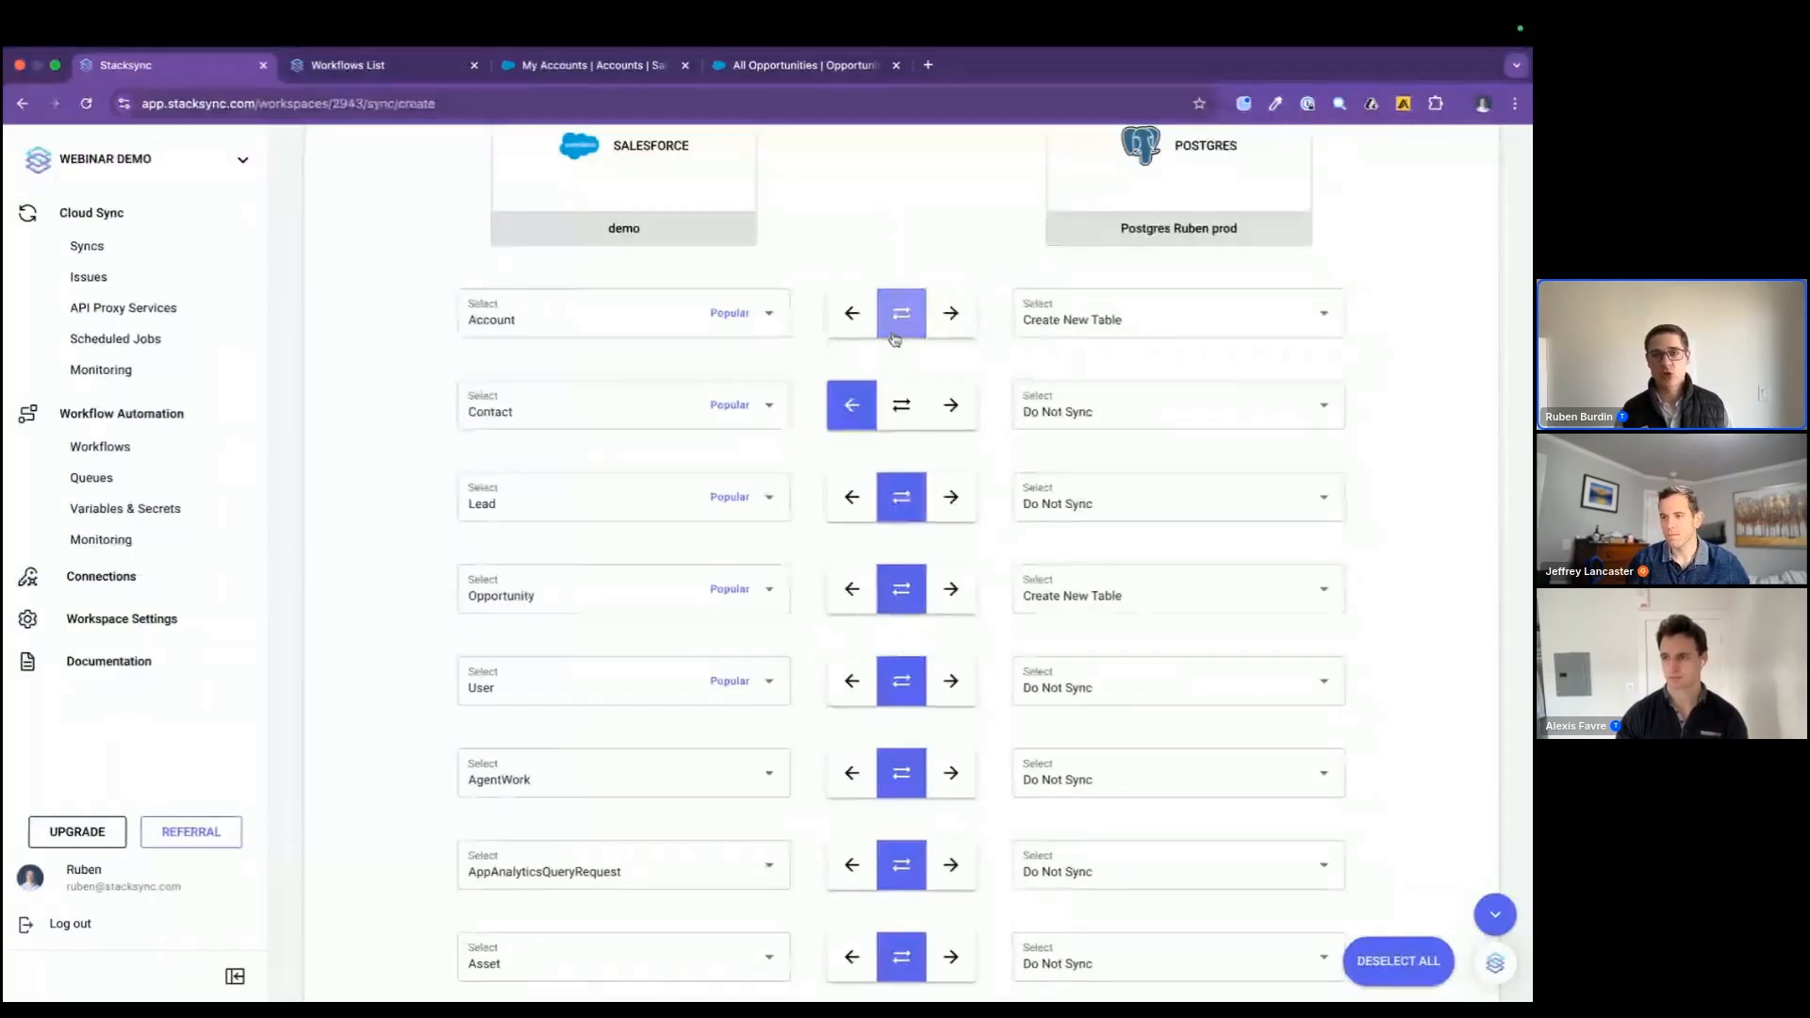
{"action": "left_click", "coordinate": [903, 415]}
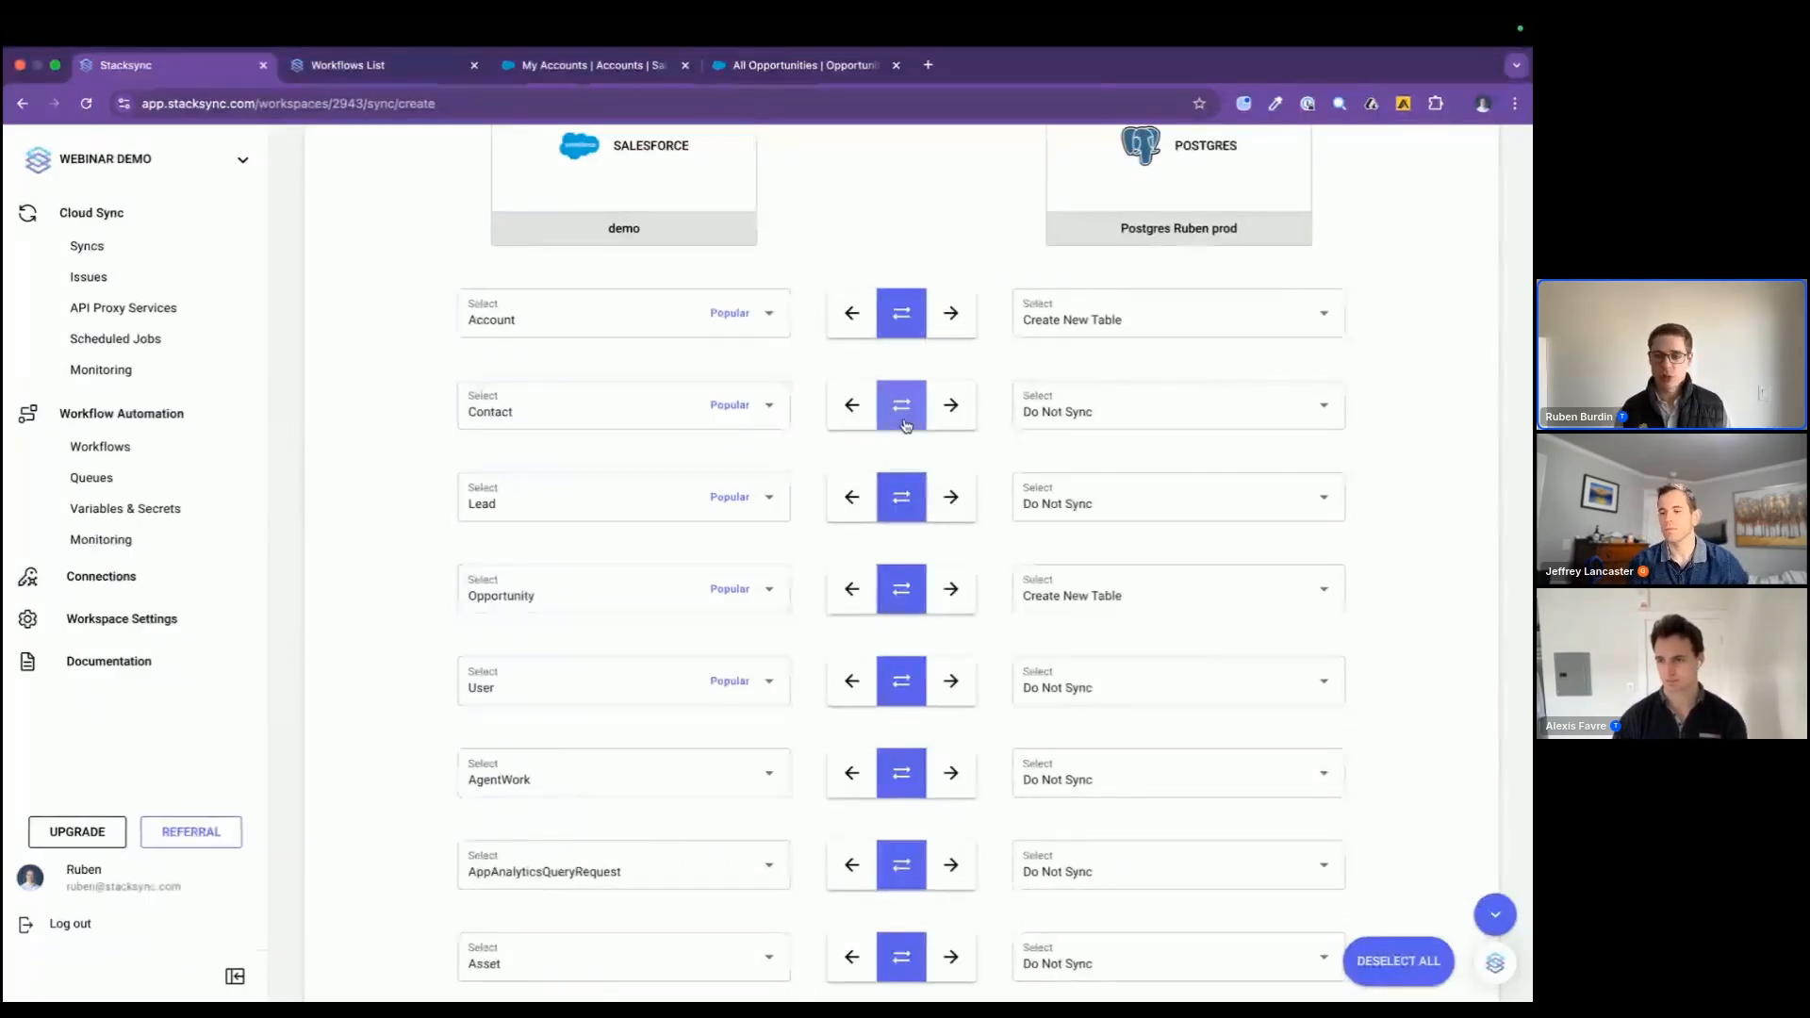
Step: Proceed to field mapping and look through the Account column mappings, moving on to their second page
{"action": "scroll", "coordinate": [905, 426], "scroll_direction": "down", "scroll_amount": 10}
{"action": "scroll", "coordinate": [905, 426], "scroll_direction": "down", "scroll_amount": 20}
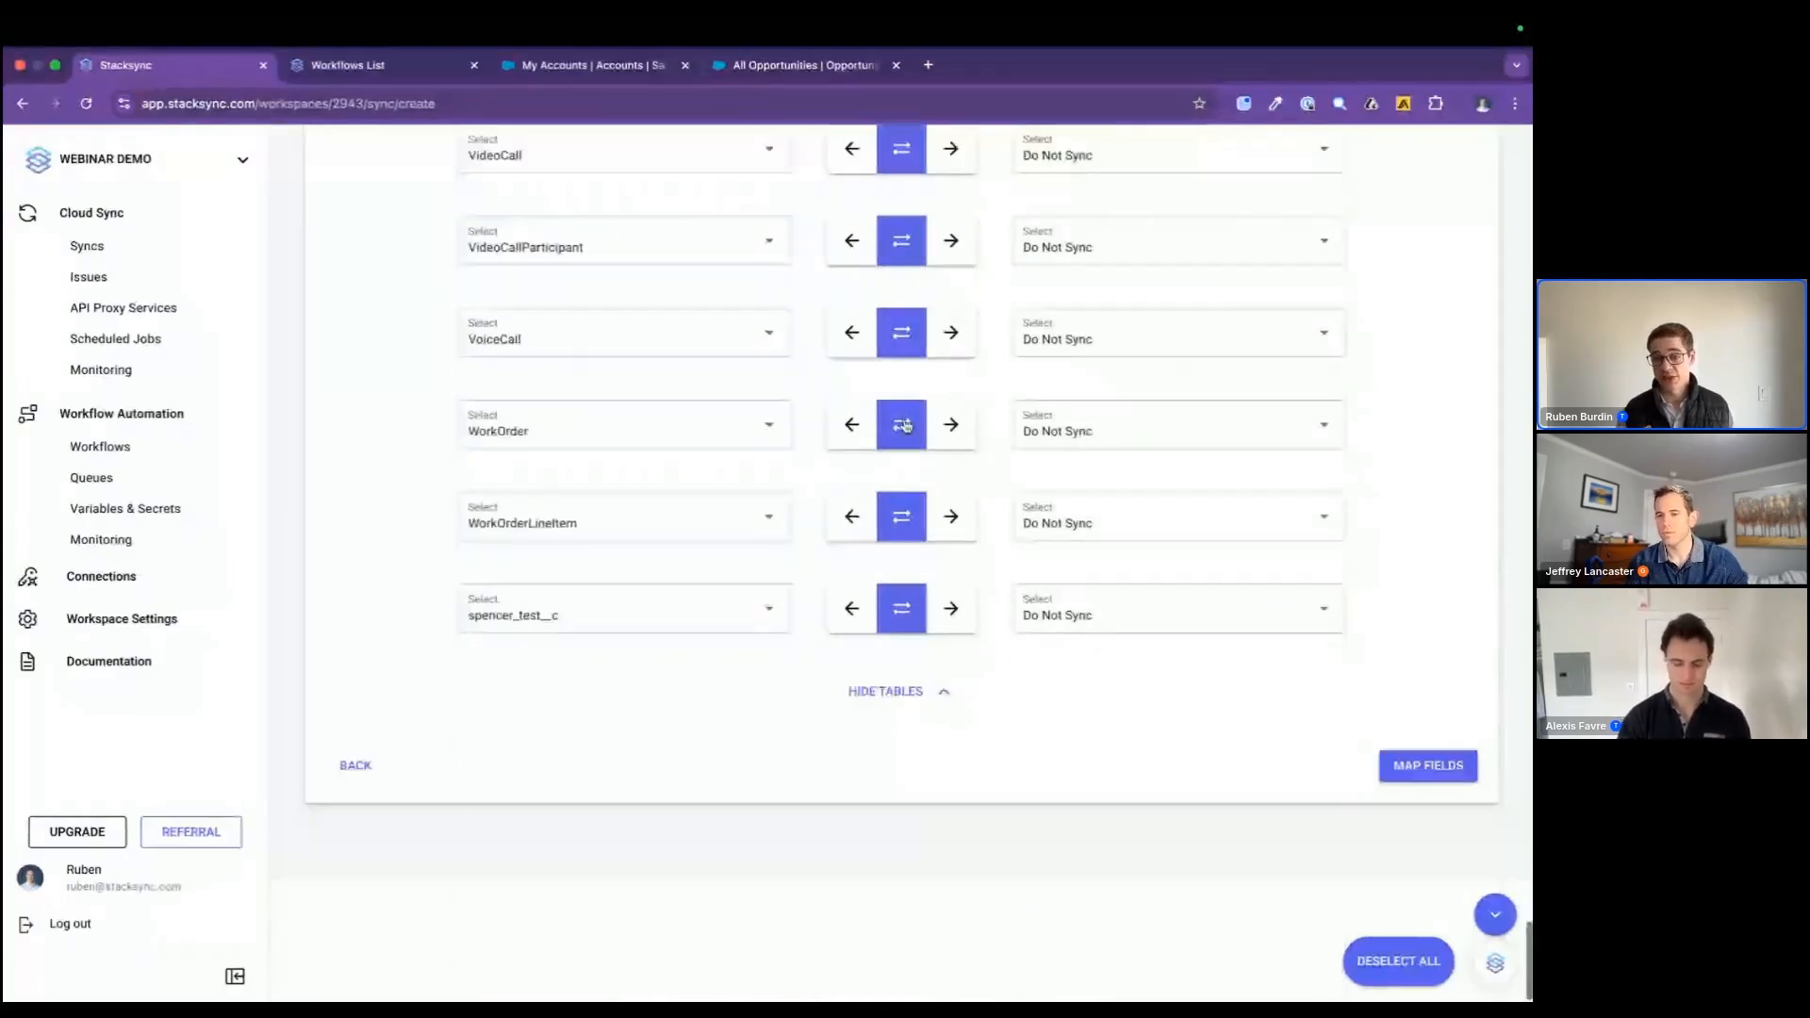
{"action": "left_click", "coordinate": [1424, 886]}
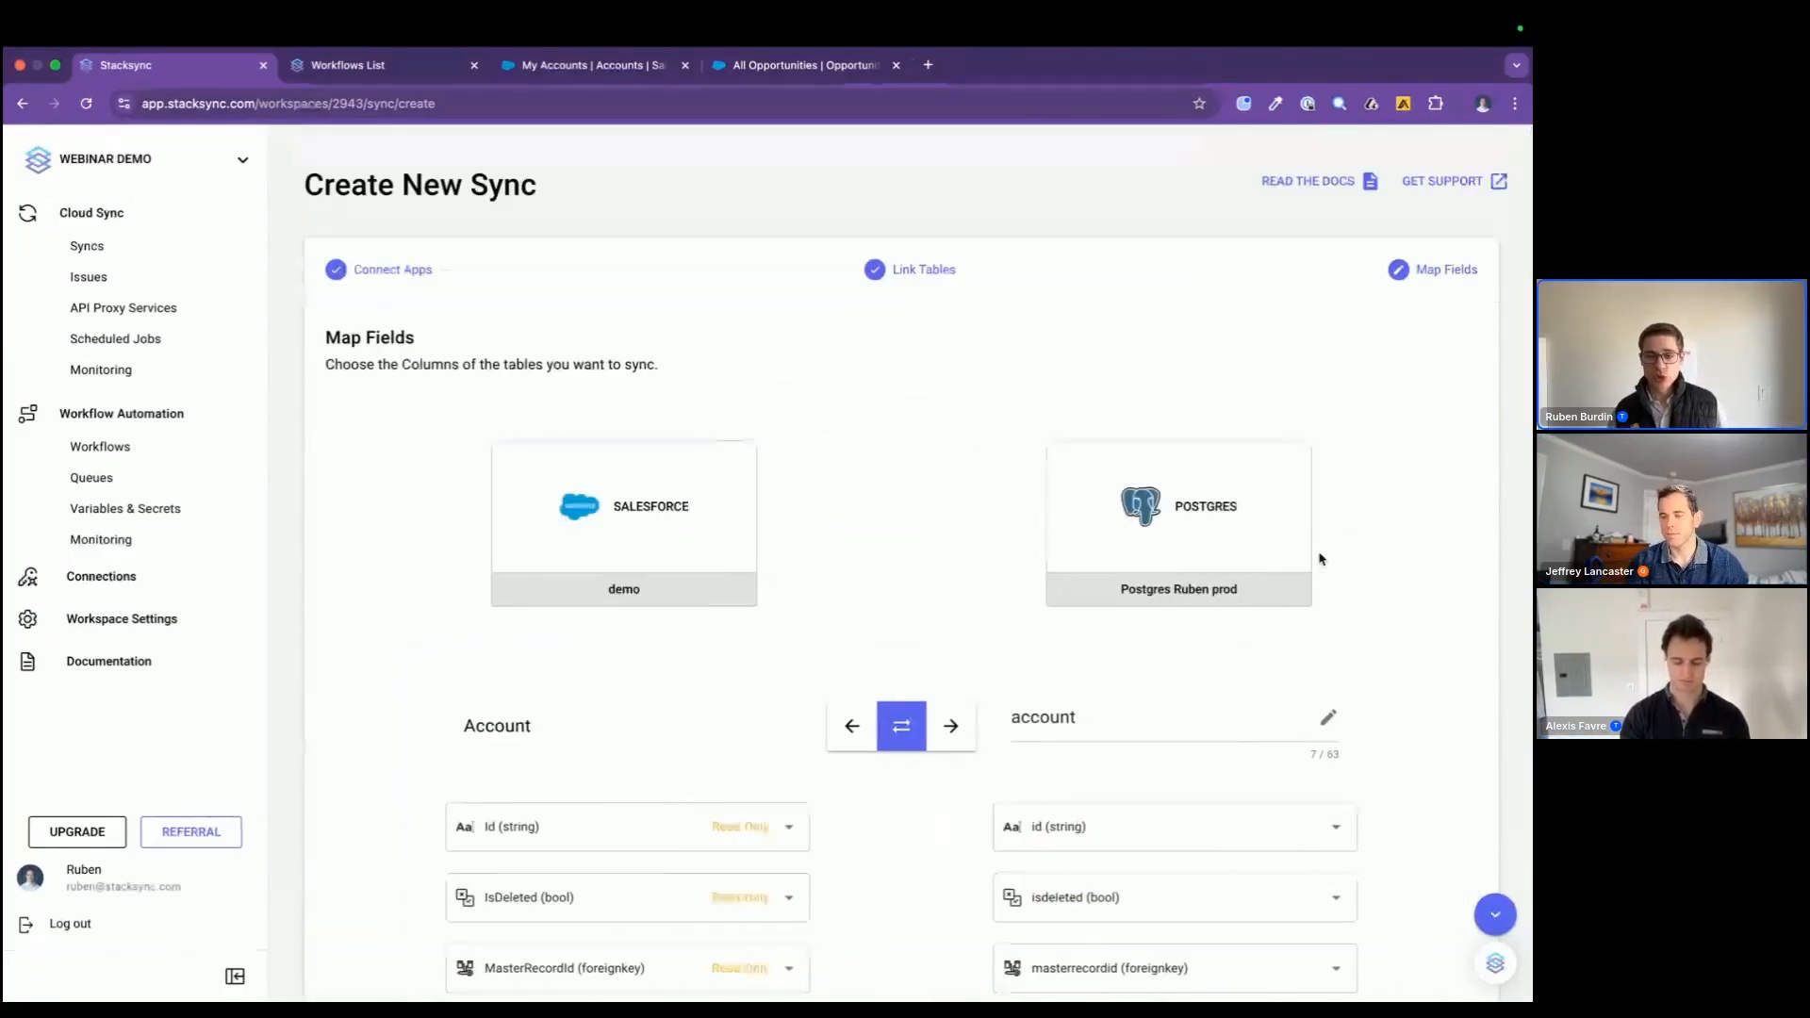
{"action": "scroll", "coordinate": [1320, 559], "scroll_direction": "down", "scroll_amount": 6}
{"action": "scroll", "coordinate": [1320, 559], "scroll_direction": "down", "scroll_amount": 20}
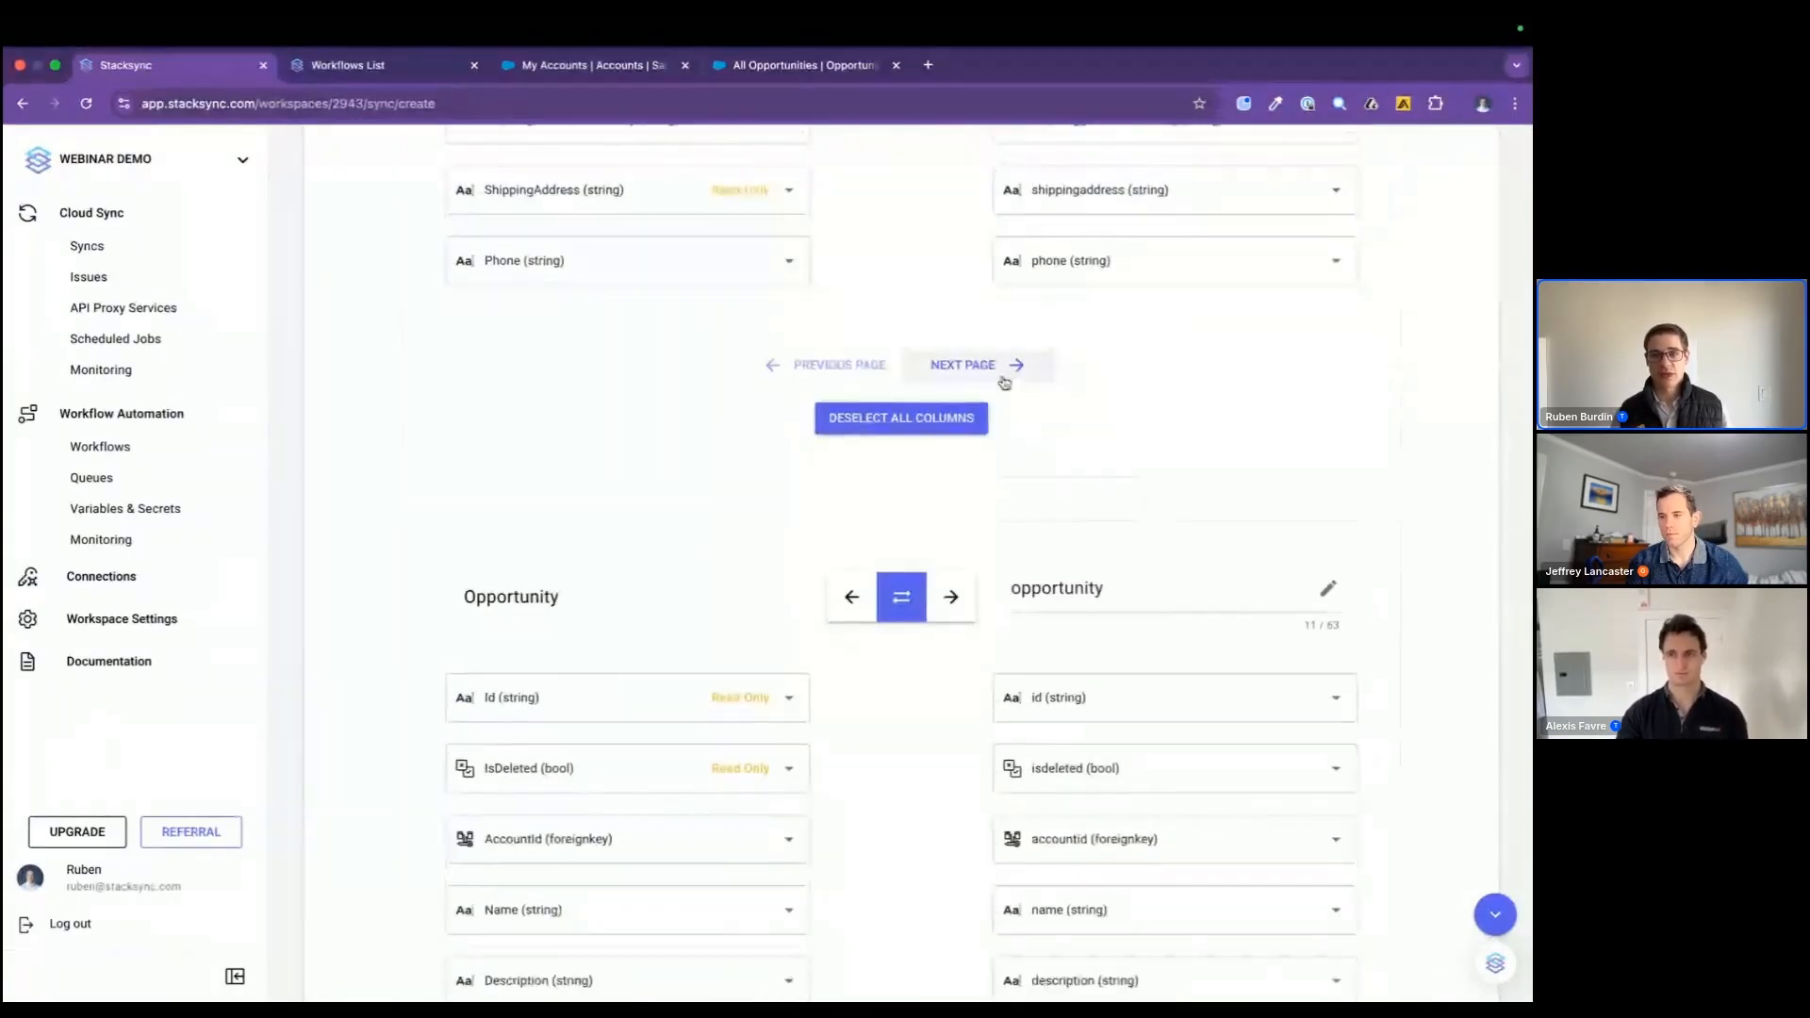
{"action": "left_click", "coordinate": [999, 386]}
{"action": "scroll", "coordinate": [1004, 381], "scroll_direction": "down", "scroll_amount": 3}
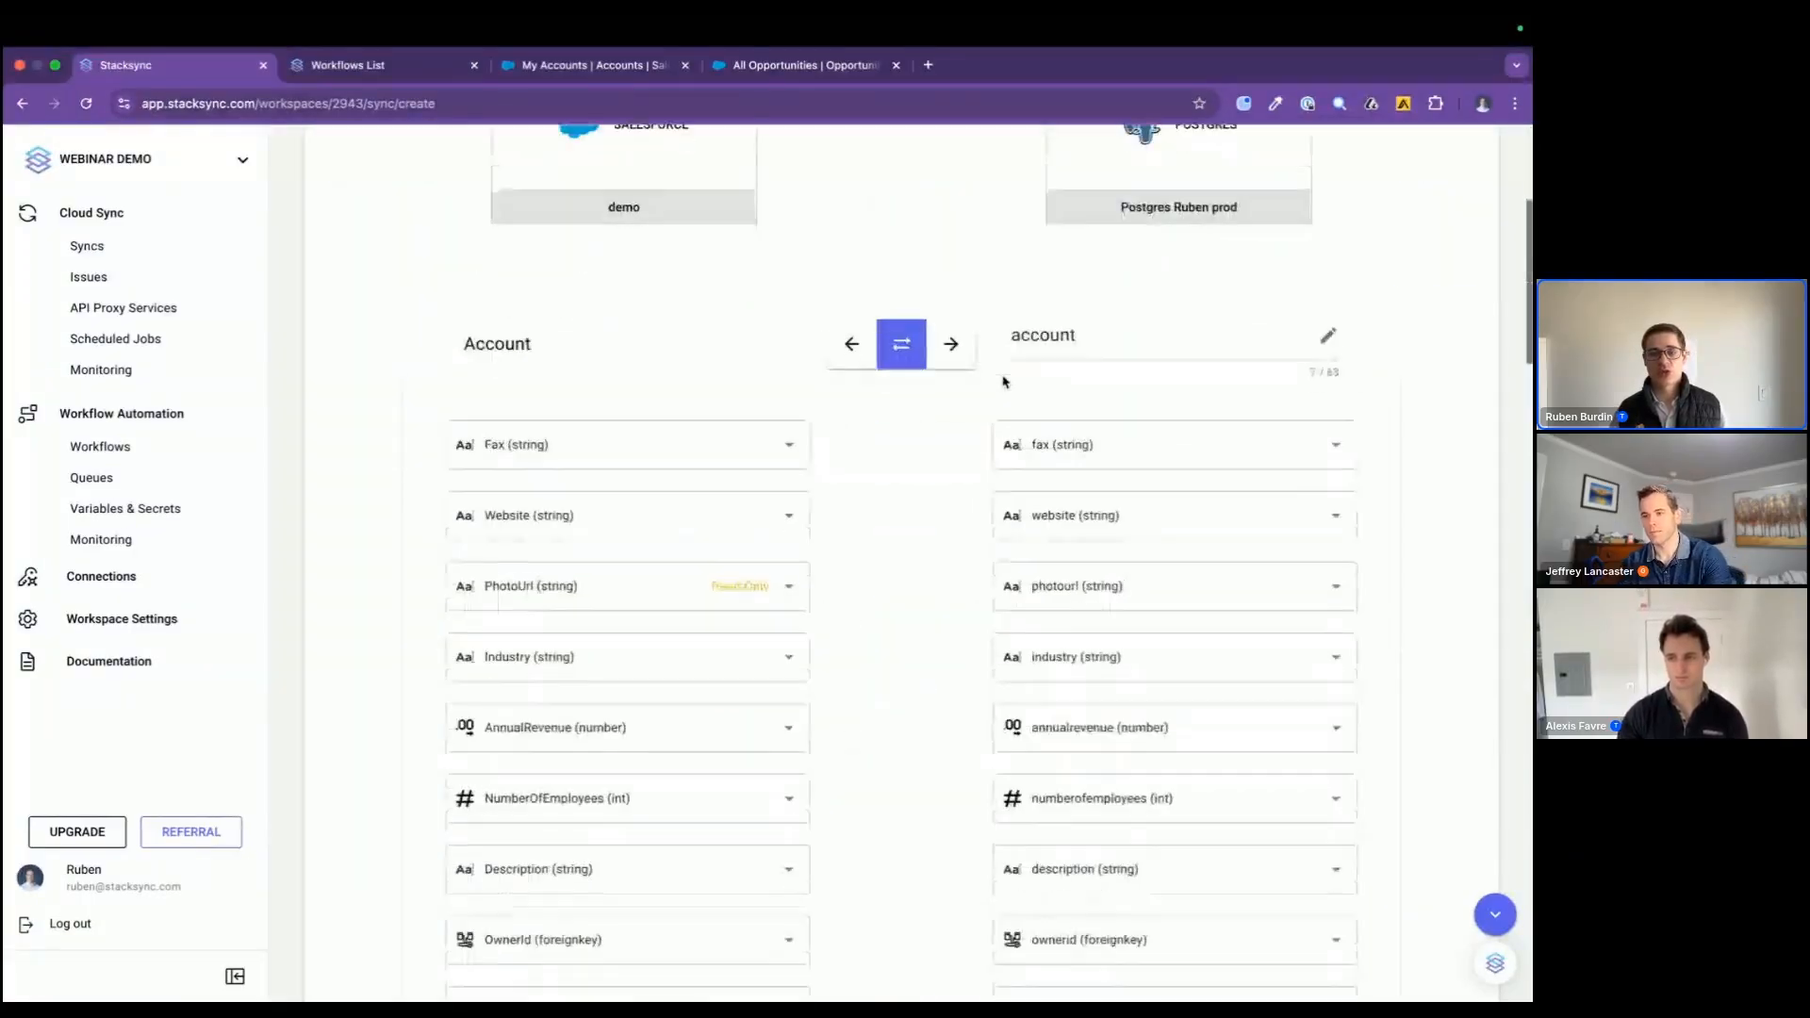
Step: Exclude the Account table's CreatedById field by mapping it to Do Not Sync
{"action": "scroll", "coordinate": [1004, 380], "scroll_direction": "down", "scroll_amount": 2}
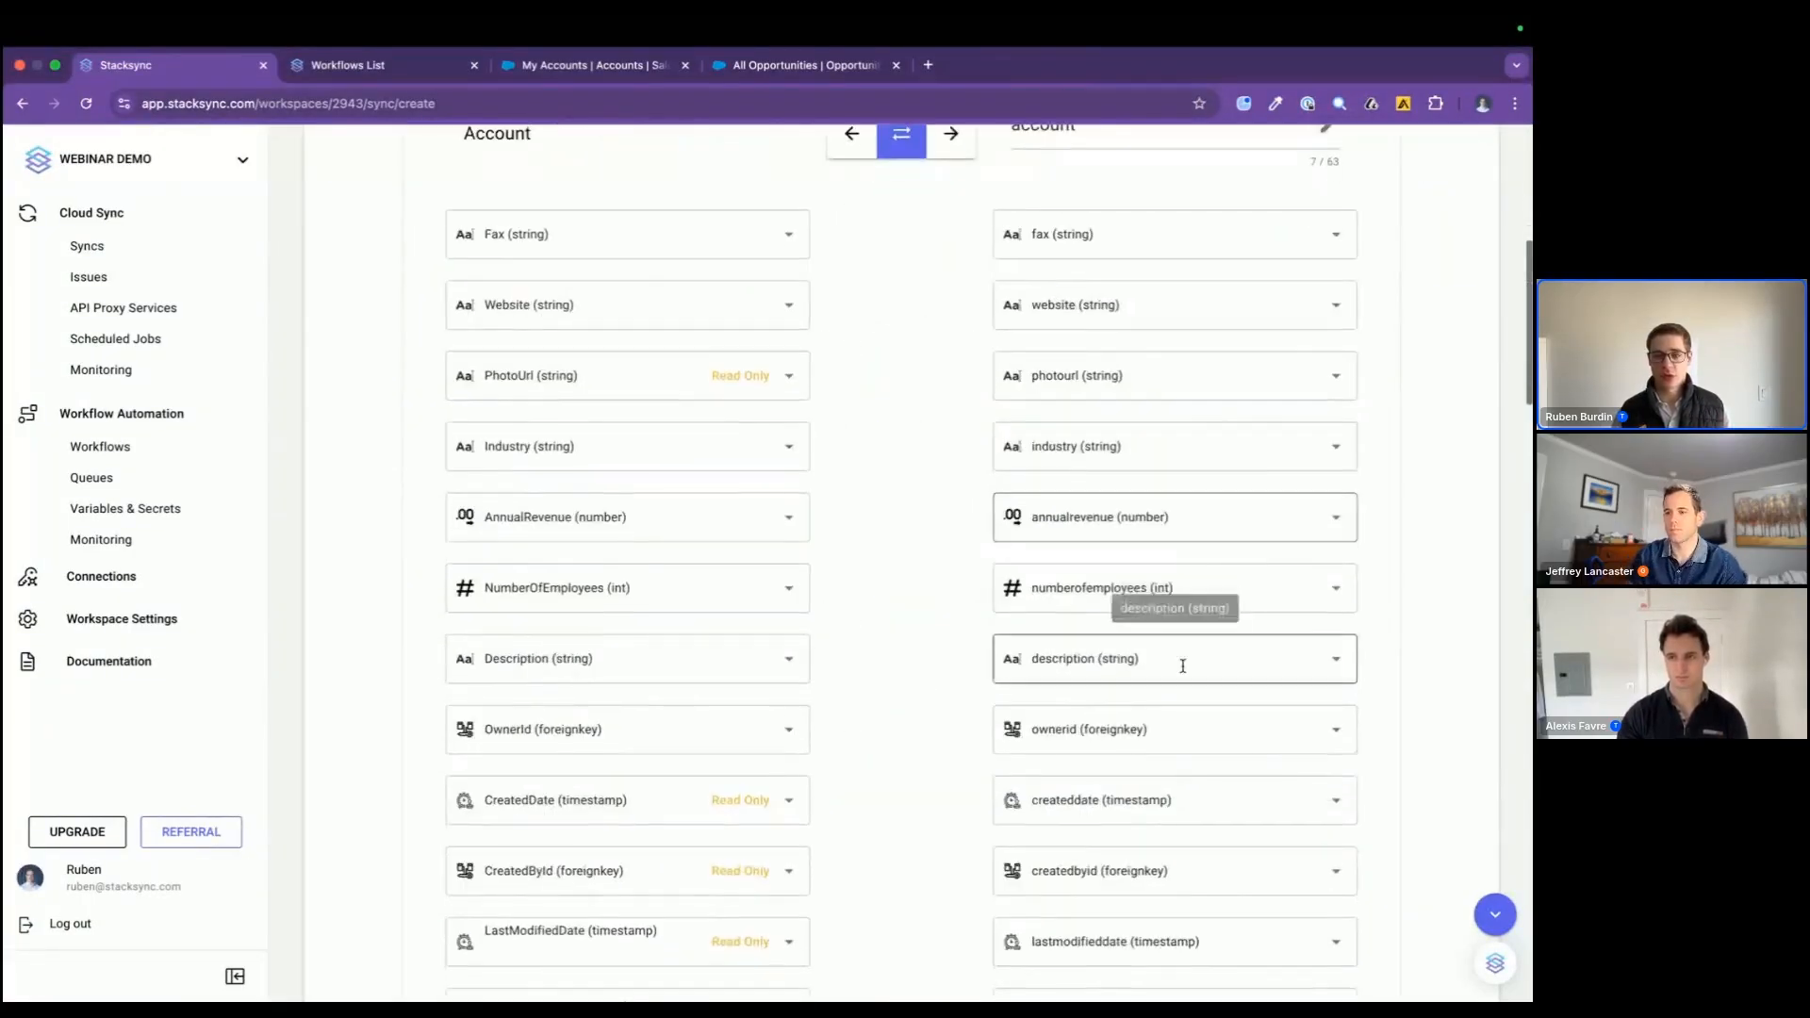
{"action": "left_click", "coordinate": [1190, 872]}
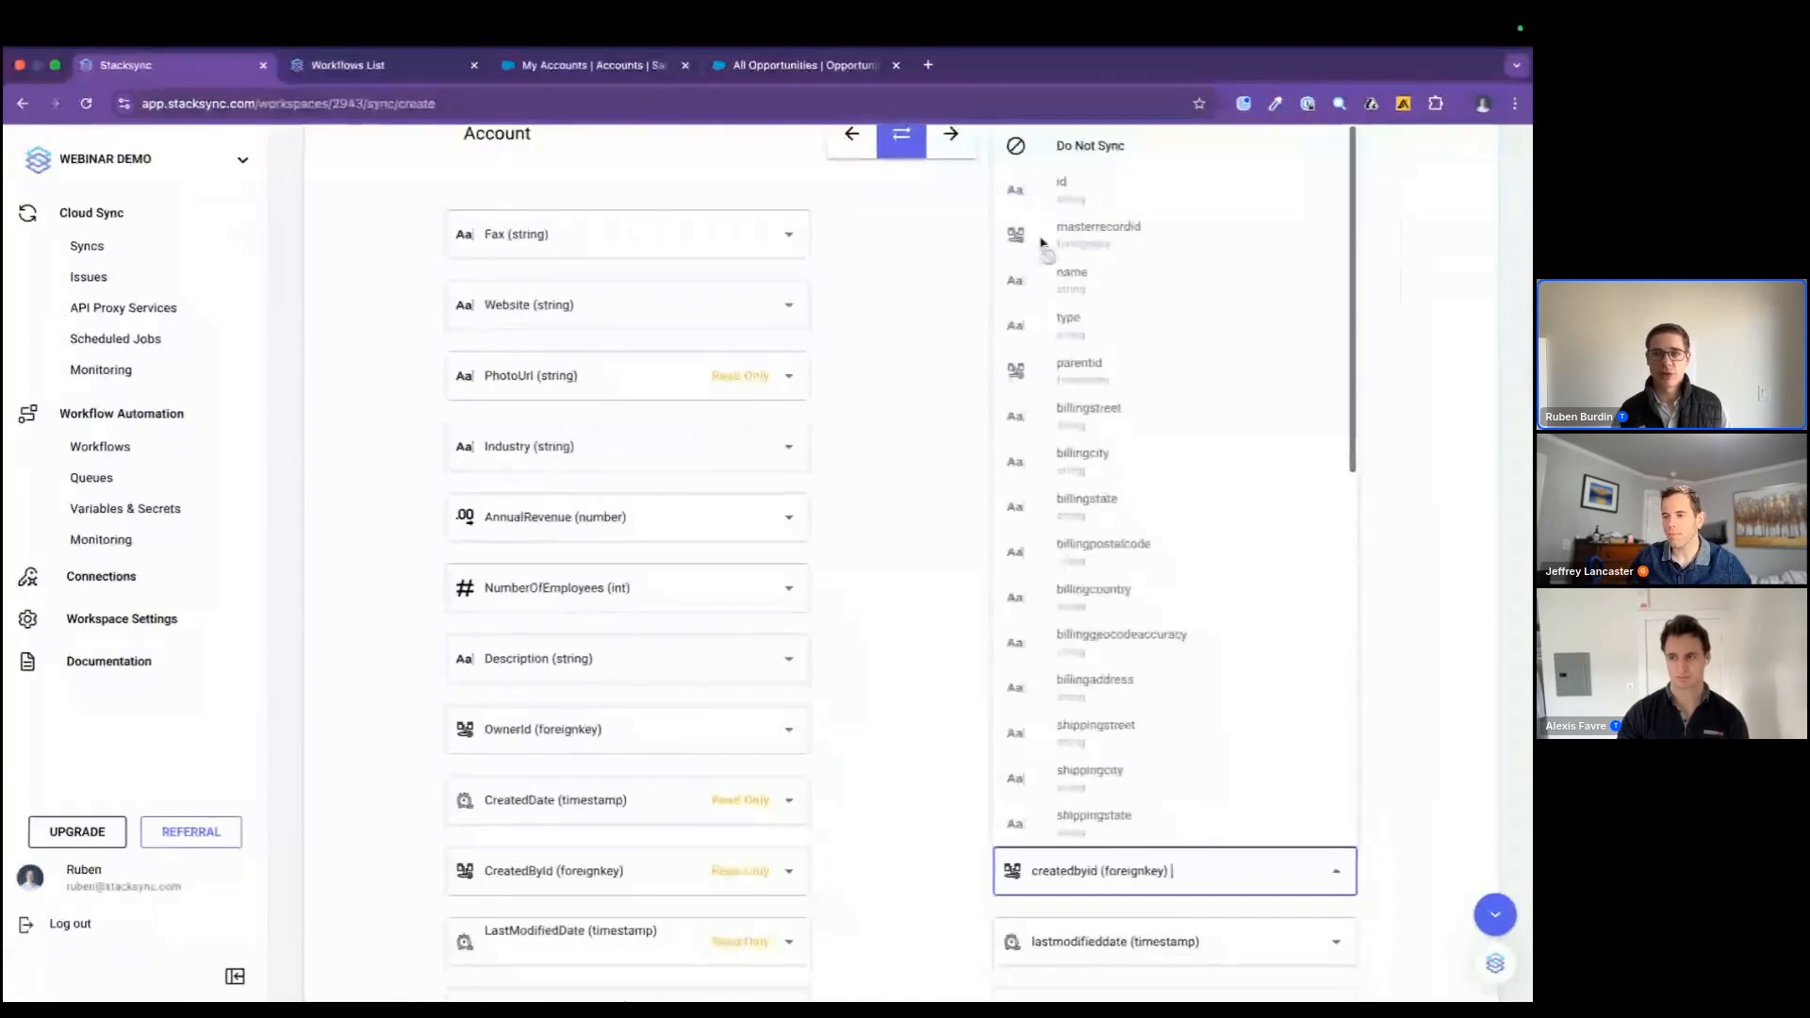
{"action": "left_click", "coordinate": [1023, 143]}
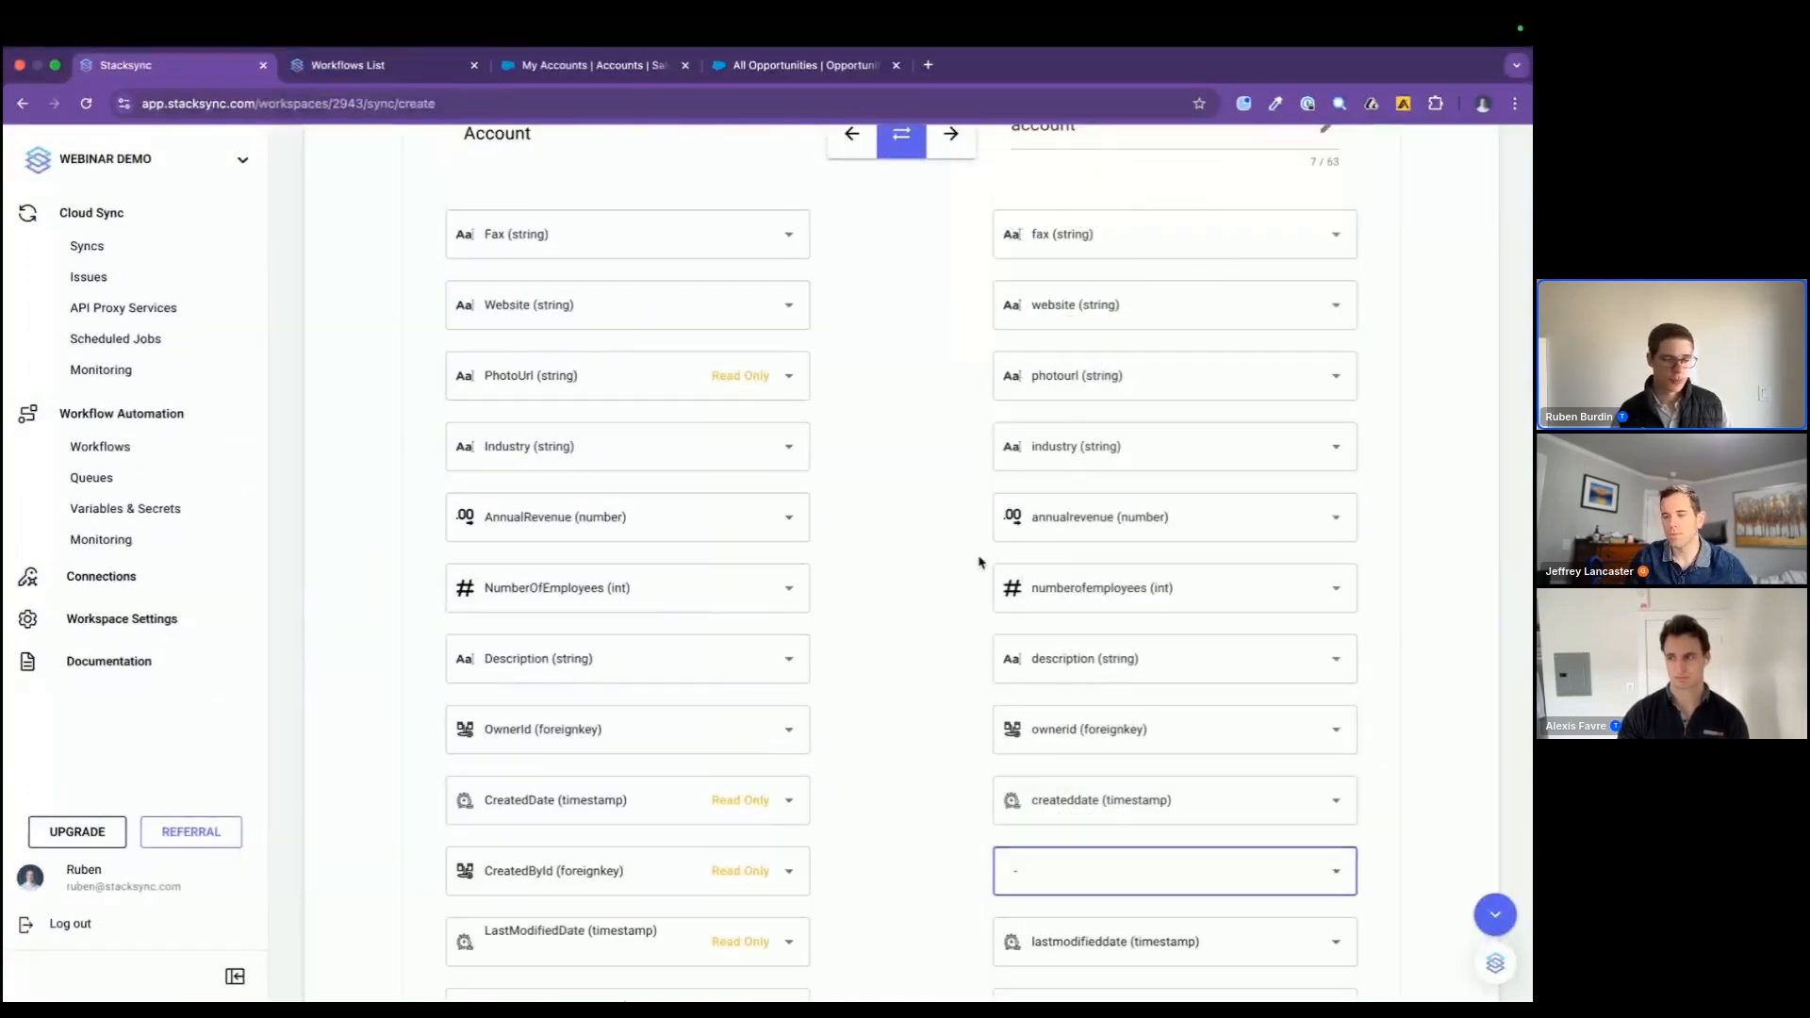
Step: Try renaming the Postgres table for Opportunity as opportunities, and restore the name opportunity
{"action": "scroll", "coordinate": [981, 563], "scroll_direction": "up", "scroll_amount": 2}
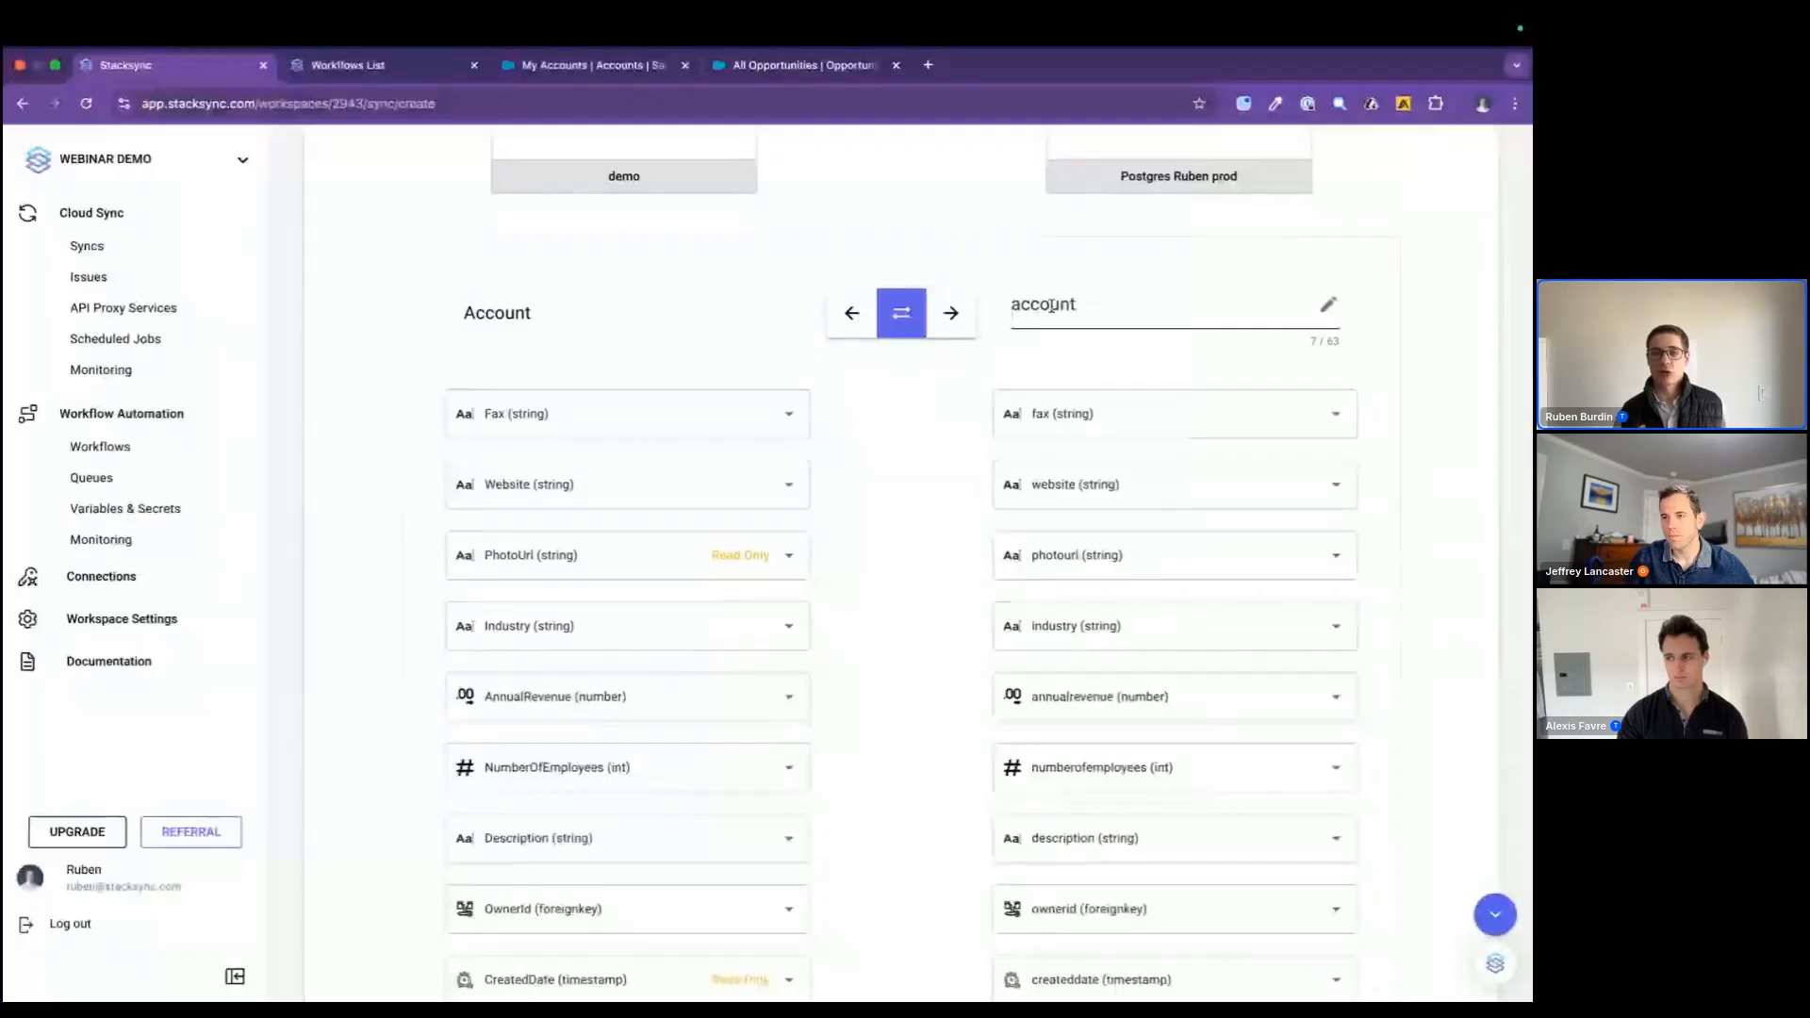
{"action": "scroll", "coordinate": [1051, 306], "scroll_direction": "down", "scroll_amount": 7}
{"action": "scroll", "coordinate": [1051, 306], "scroll_direction": "down", "scroll_amount": 8}
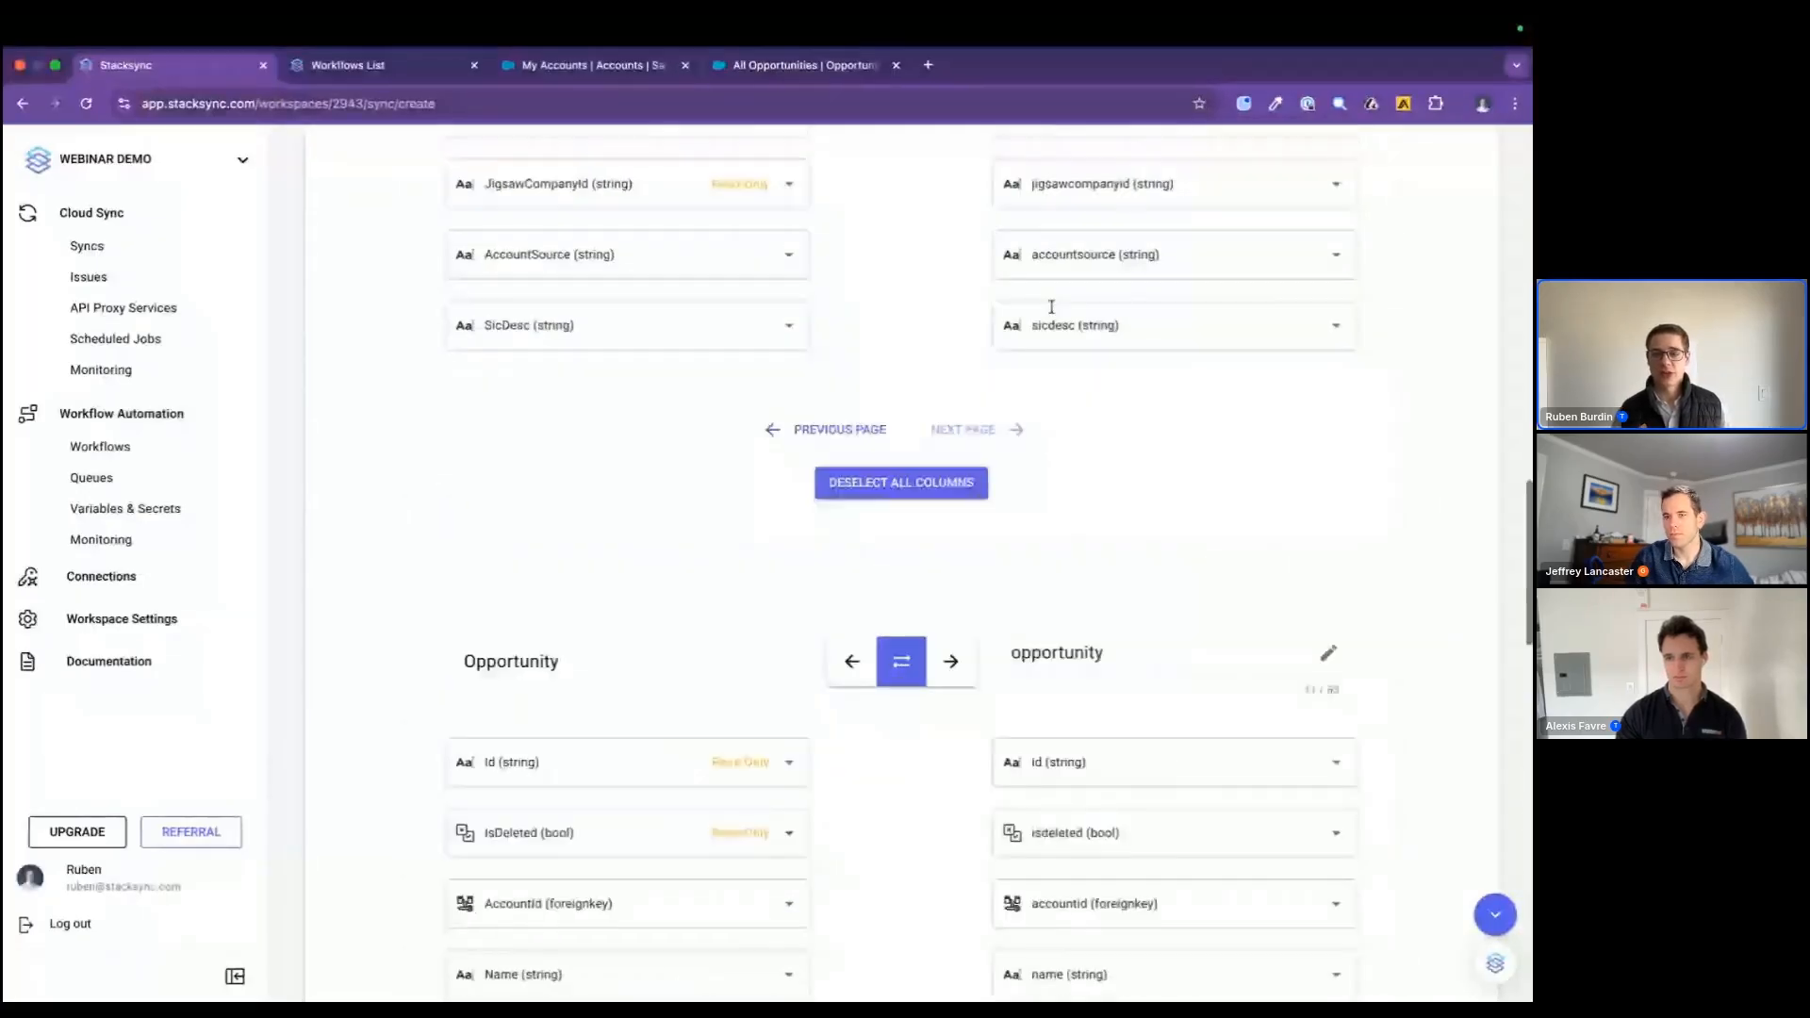
{"action": "left_click", "coordinate": [1106, 652]}
{"action": "key", "text": "BackSpace"}
{"action": "type", "text": "ies"}
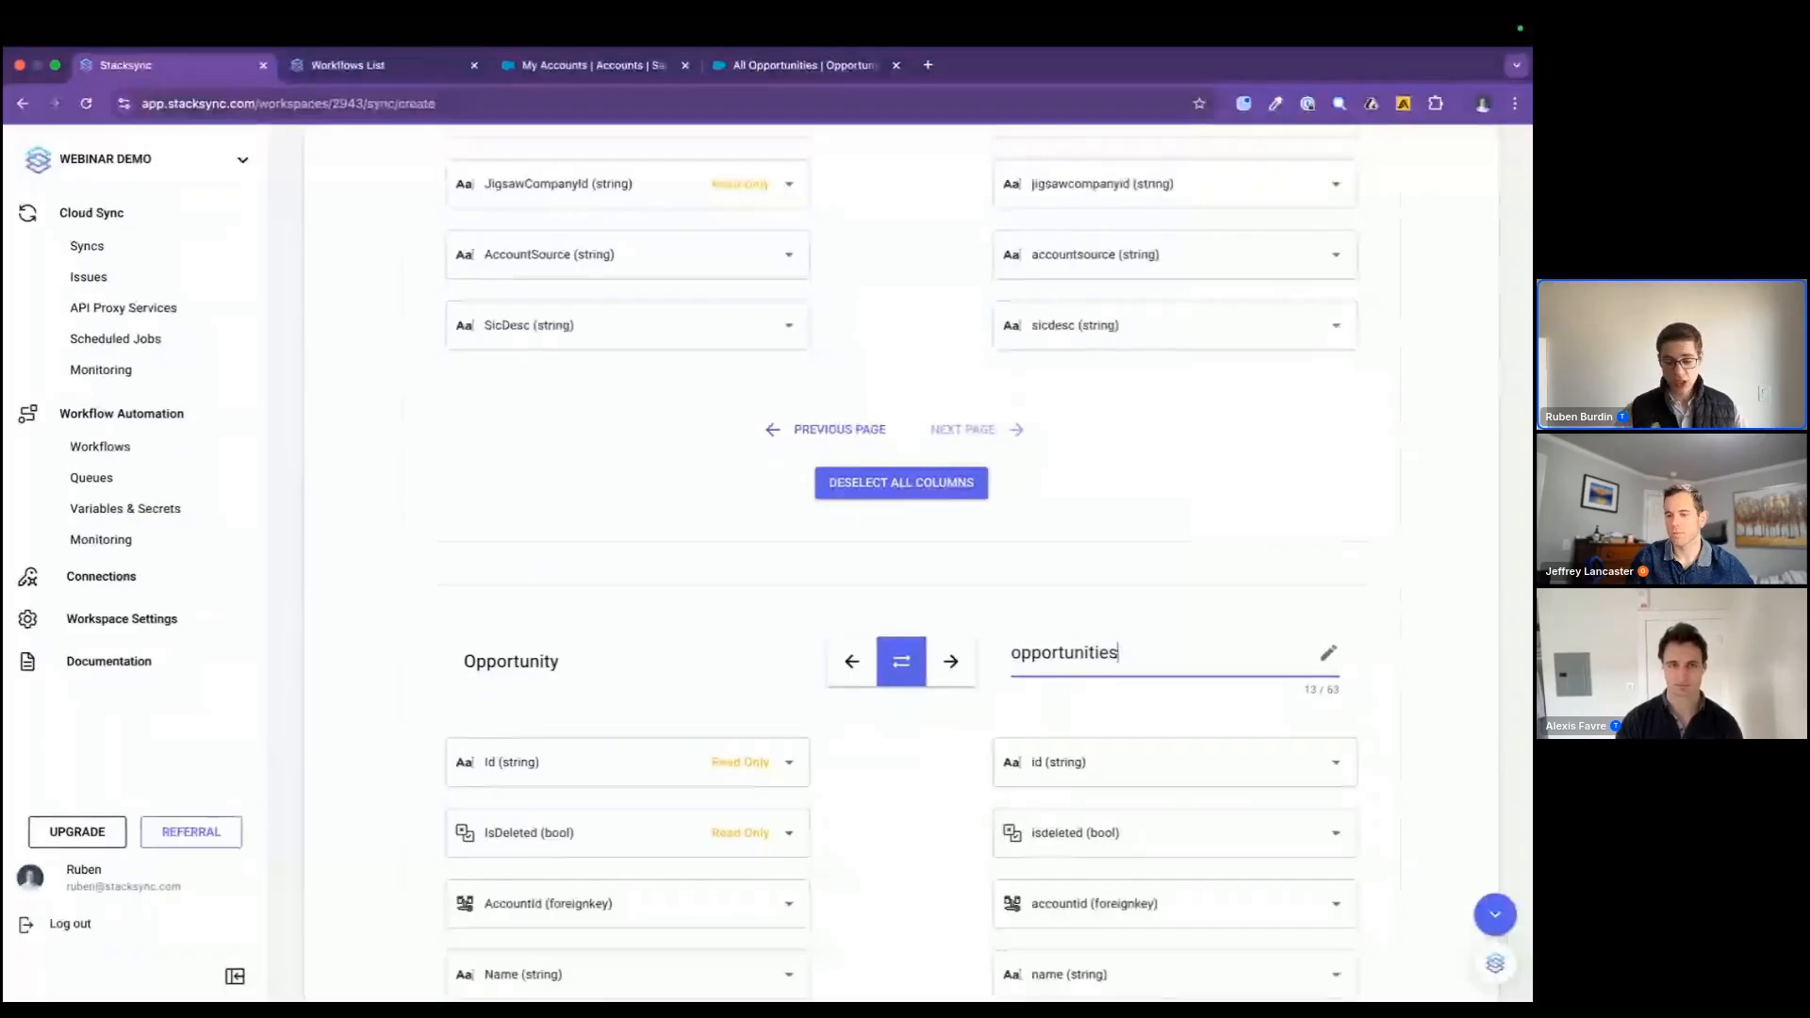
{"action": "key", "text": "BackSpace"}
{"action": "key", "text": "BackSpace"}
{"action": "key", "text": "BackSpace"}
{"action": "type", "text": "y"}
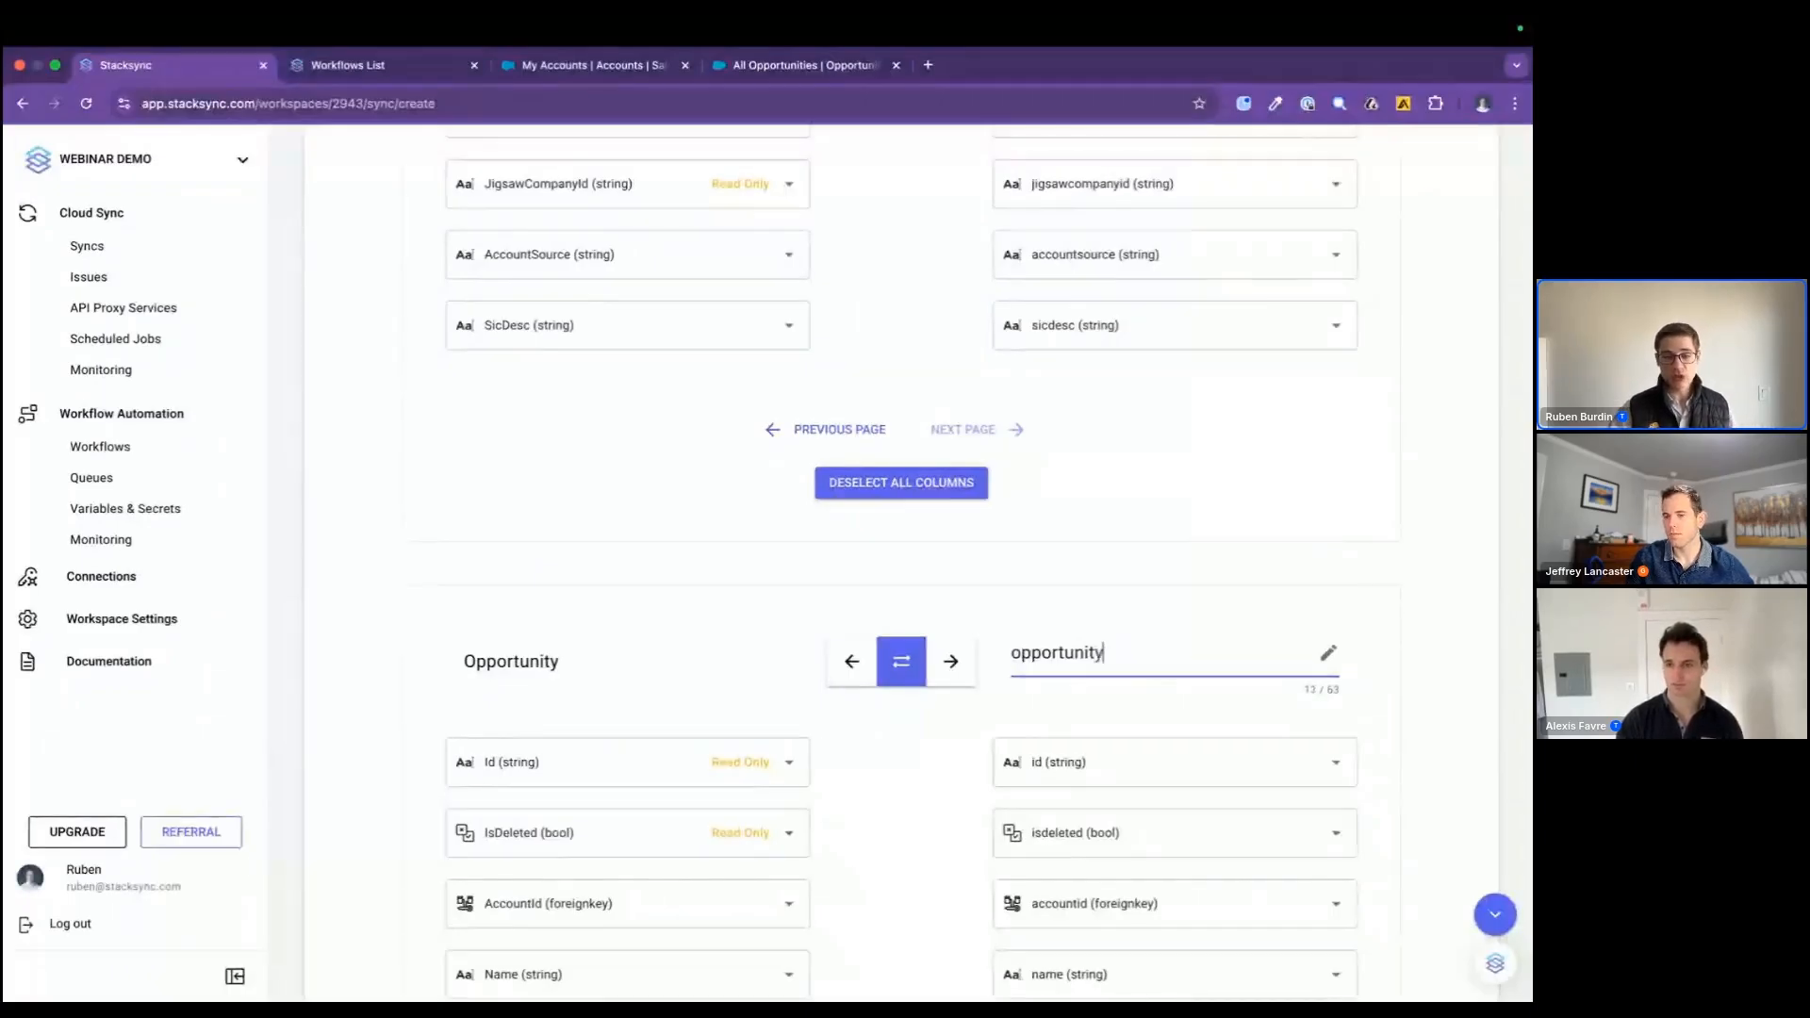
Step: Review the Opportunity field mappings and the Postgres column options offered for StageName
{"action": "scroll", "coordinate": [1174, 528], "scroll_direction": "down", "scroll_amount": 10}
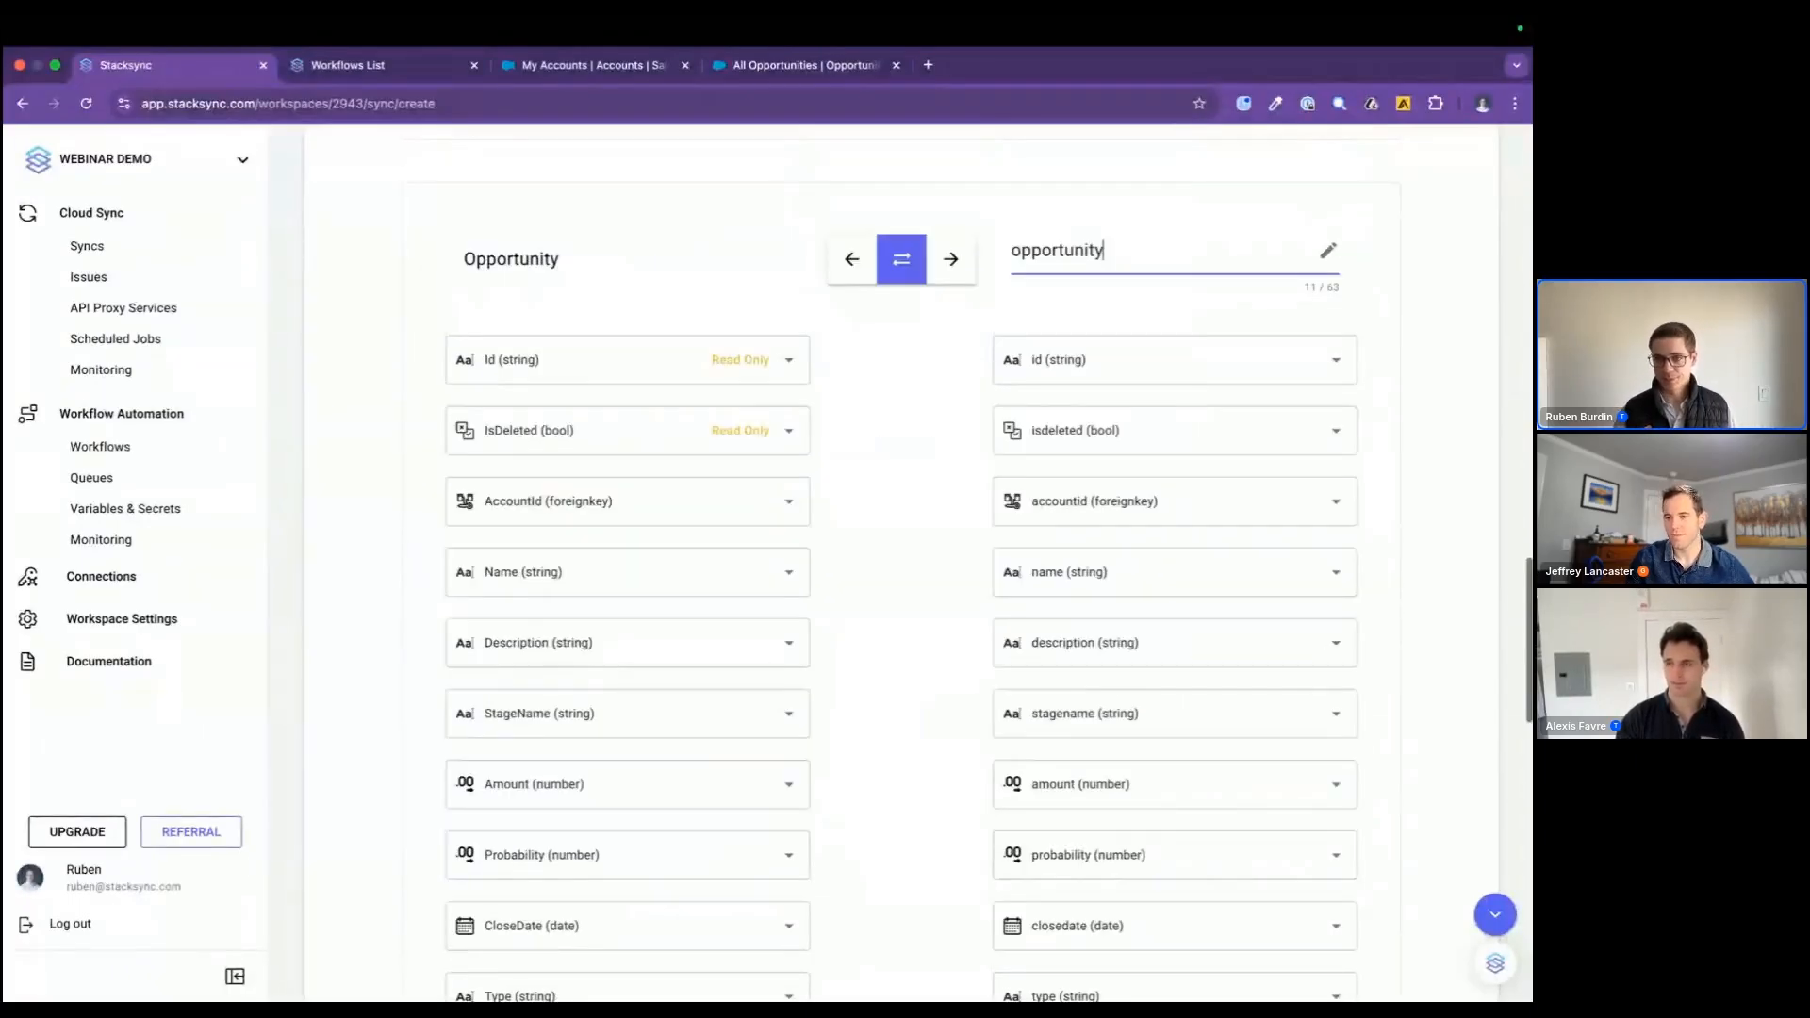
{"action": "scroll", "coordinate": [1121, 672], "scroll_direction": "down", "scroll_amount": 6}
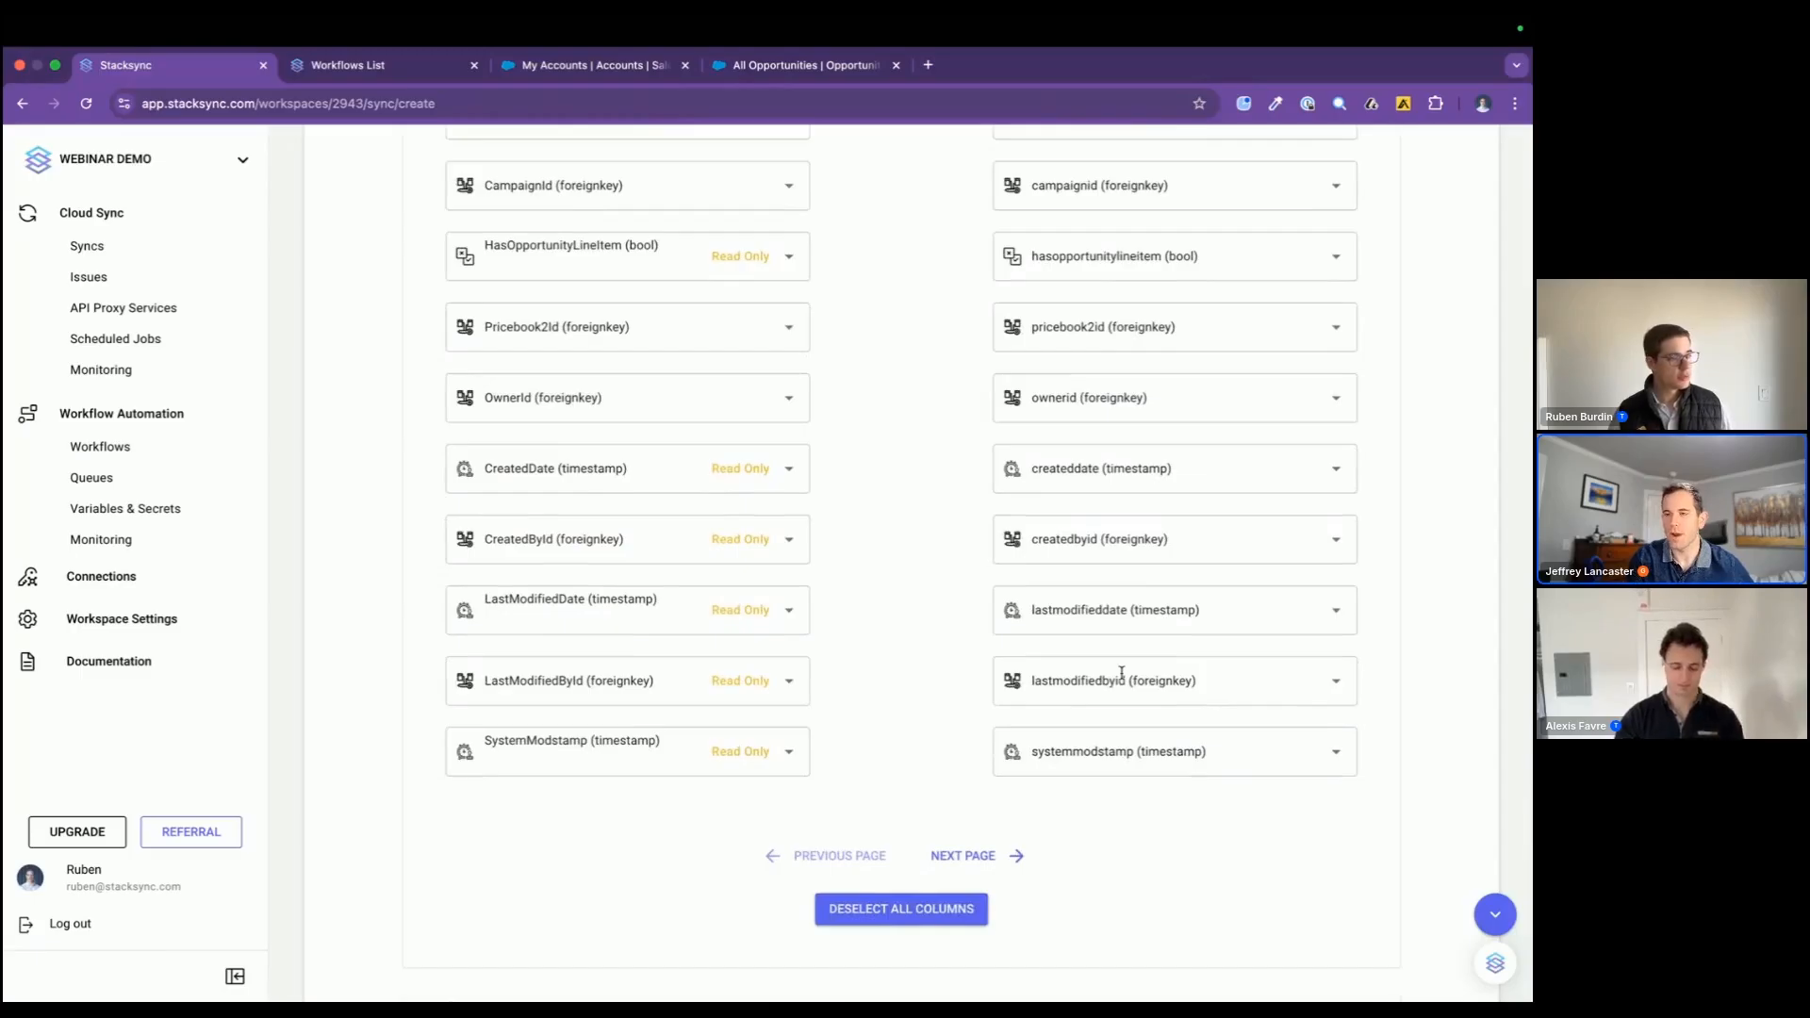
{"action": "scroll", "coordinate": [1121, 673], "scroll_direction": "up", "scroll_amount": 10}
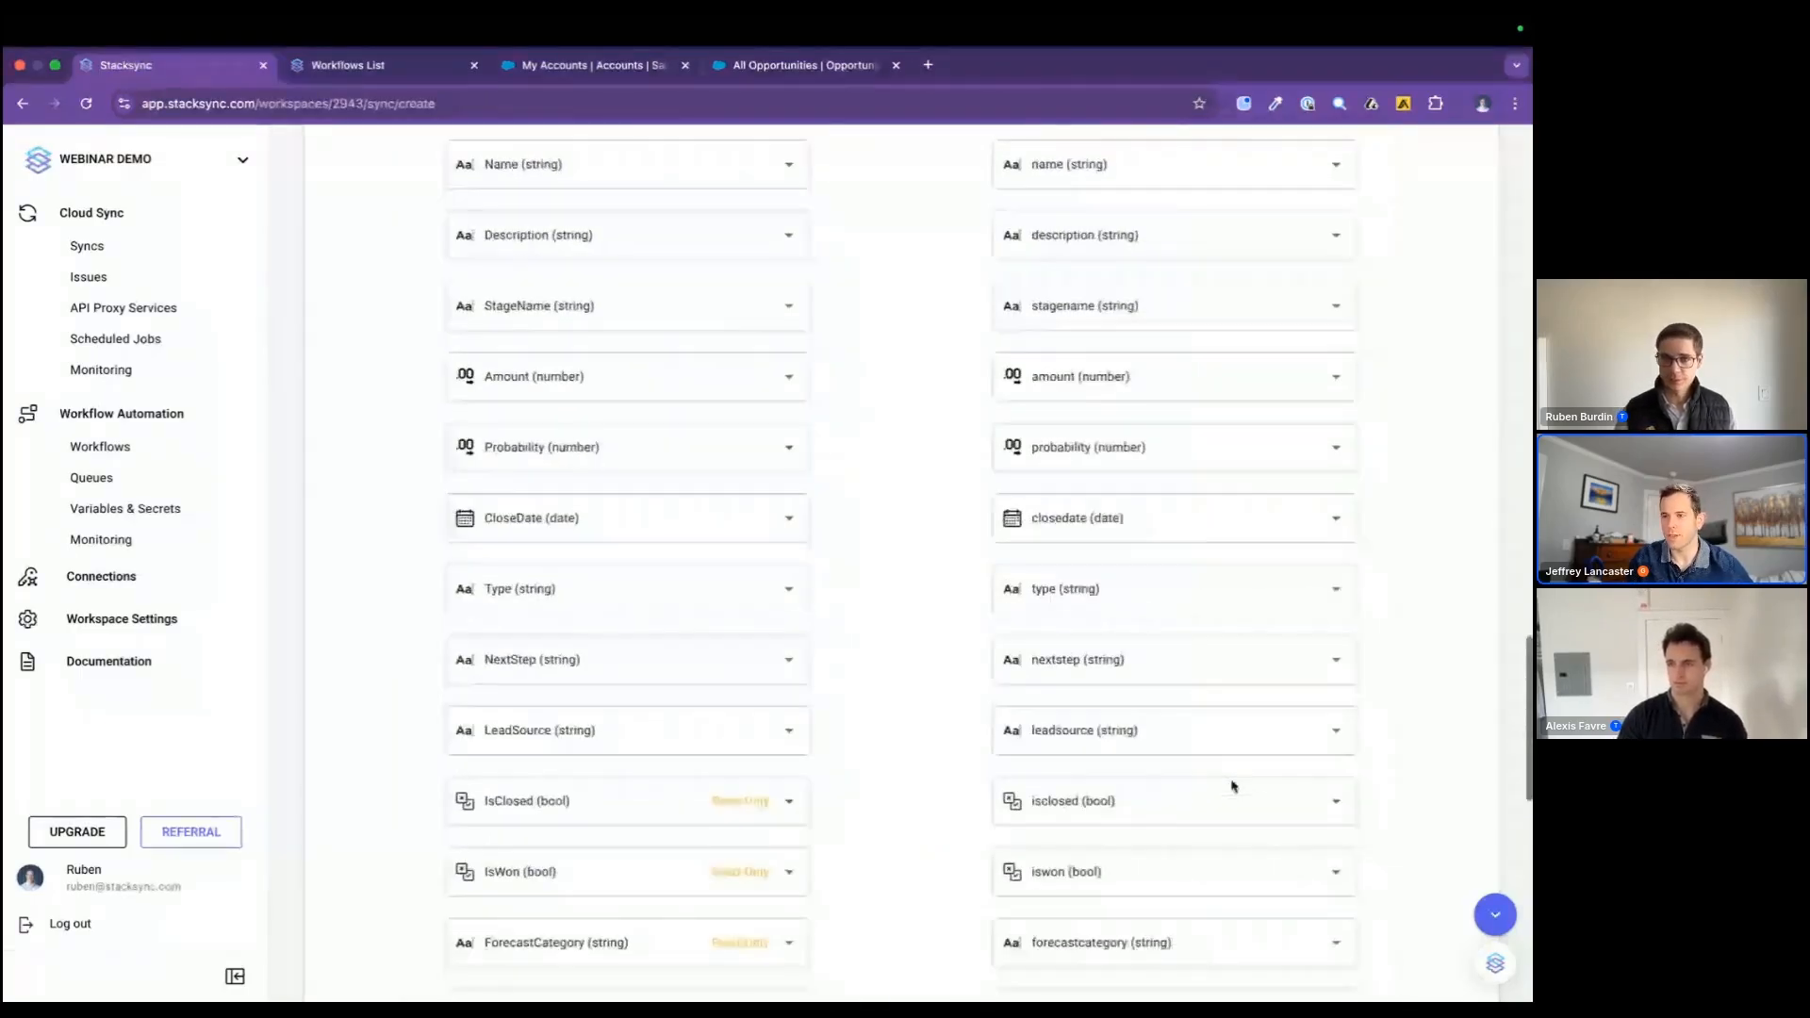
{"action": "scroll", "coordinate": [1232, 781], "scroll_direction": "up", "scroll_amount": 6}
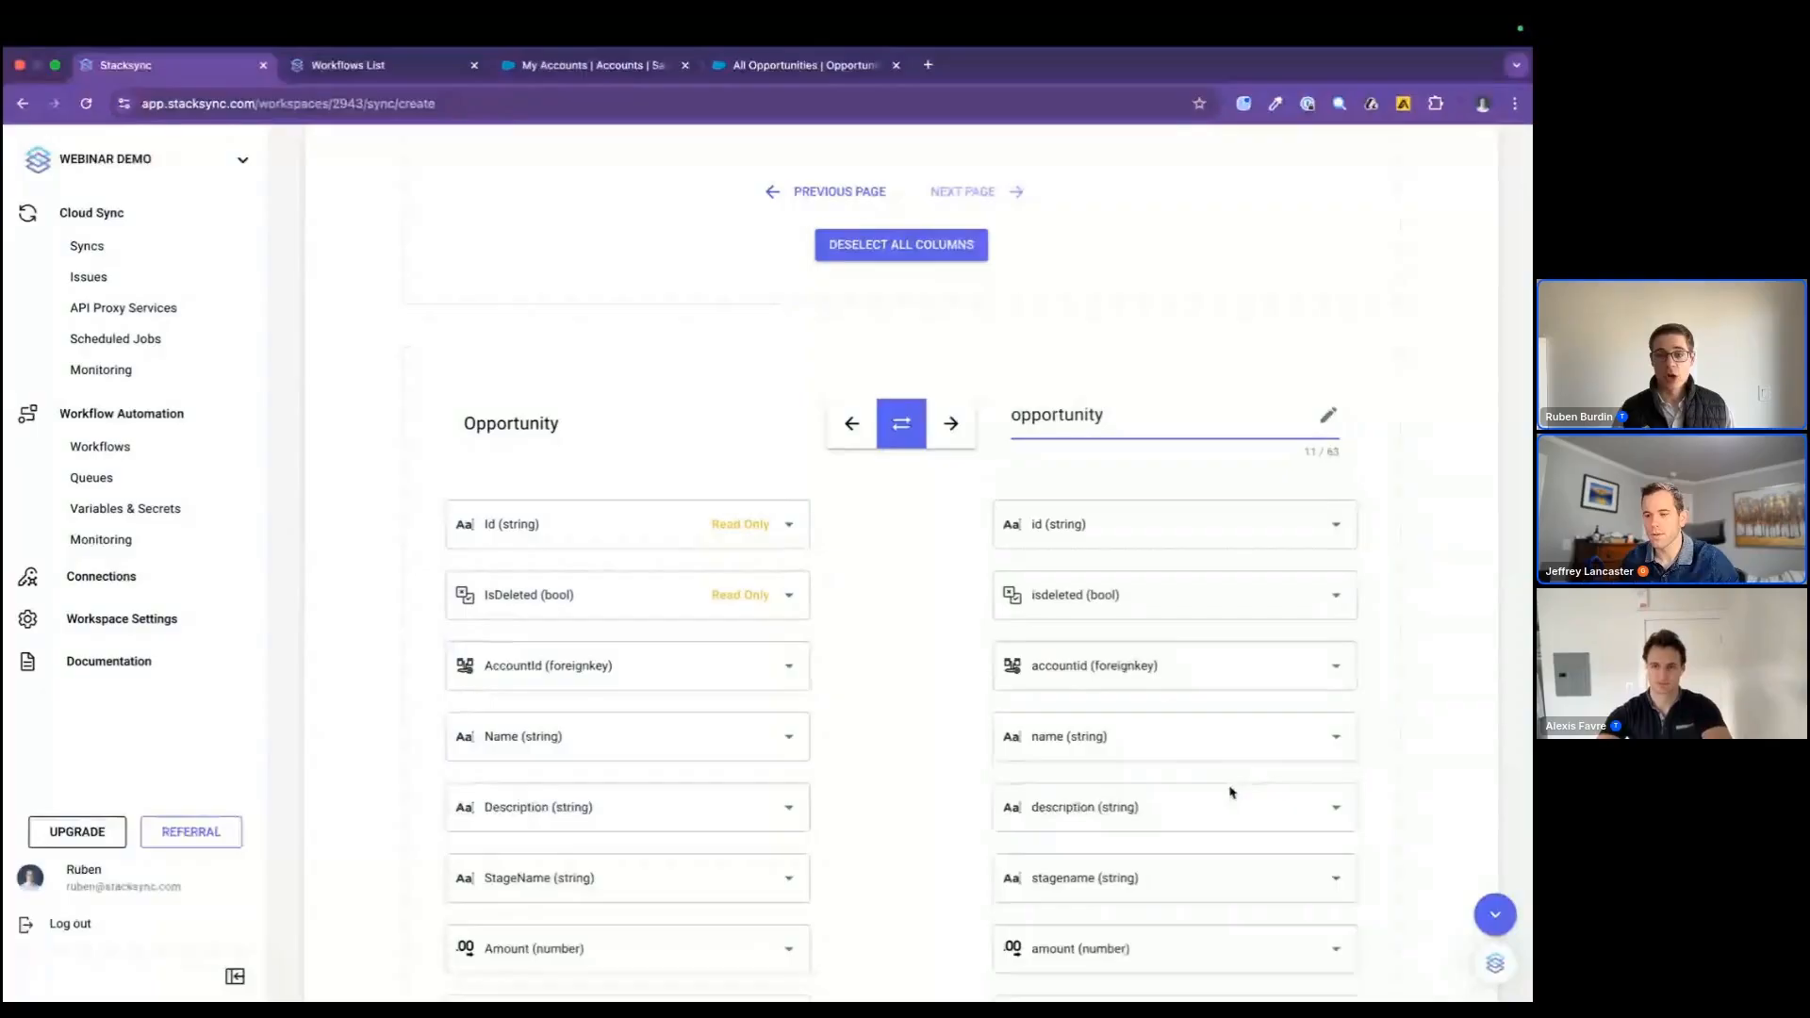
{"action": "left_click", "coordinate": [1204, 877]}
{"action": "scroll", "coordinate": [1136, 530], "scroll_direction": "down", "scroll_amount": 8}
{"action": "scroll", "coordinate": [1136, 530], "scroll_direction": "down", "scroll_amount": 10}
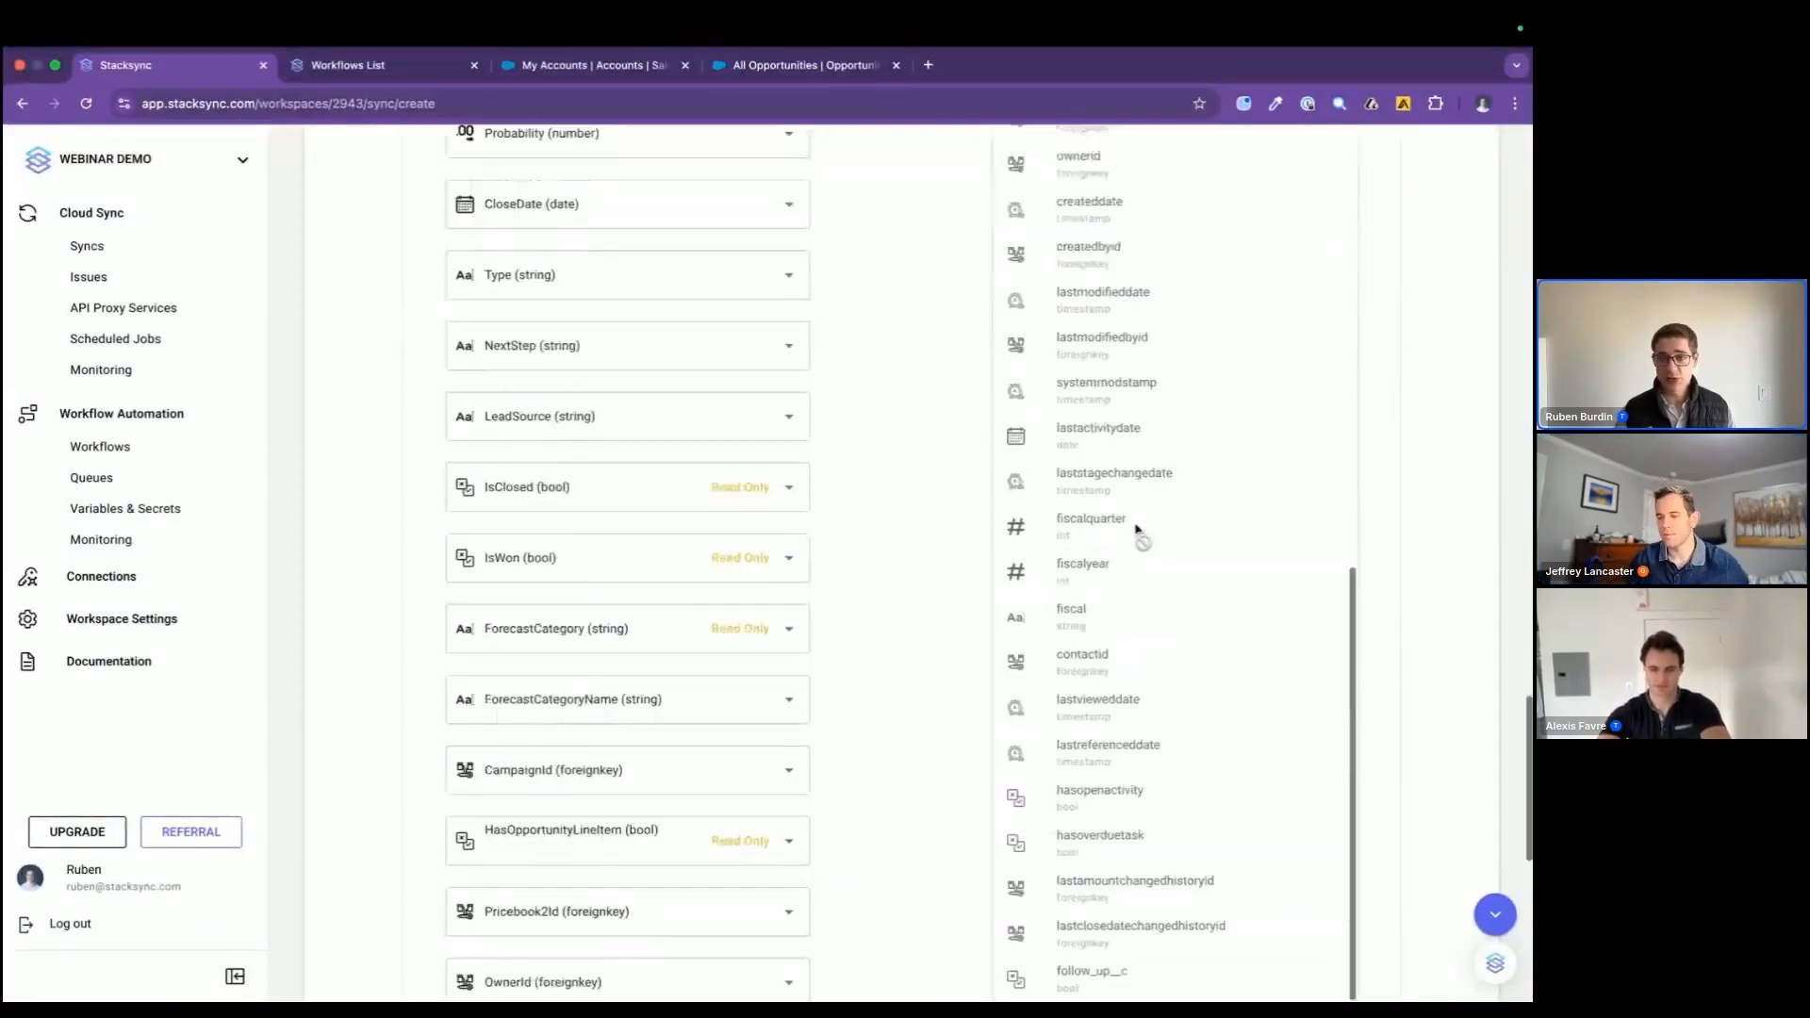
{"action": "left_click", "coordinate": [909, 558]}
{"action": "scroll", "coordinate": [909, 557], "scroll_direction": "up", "scroll_amount": 12}
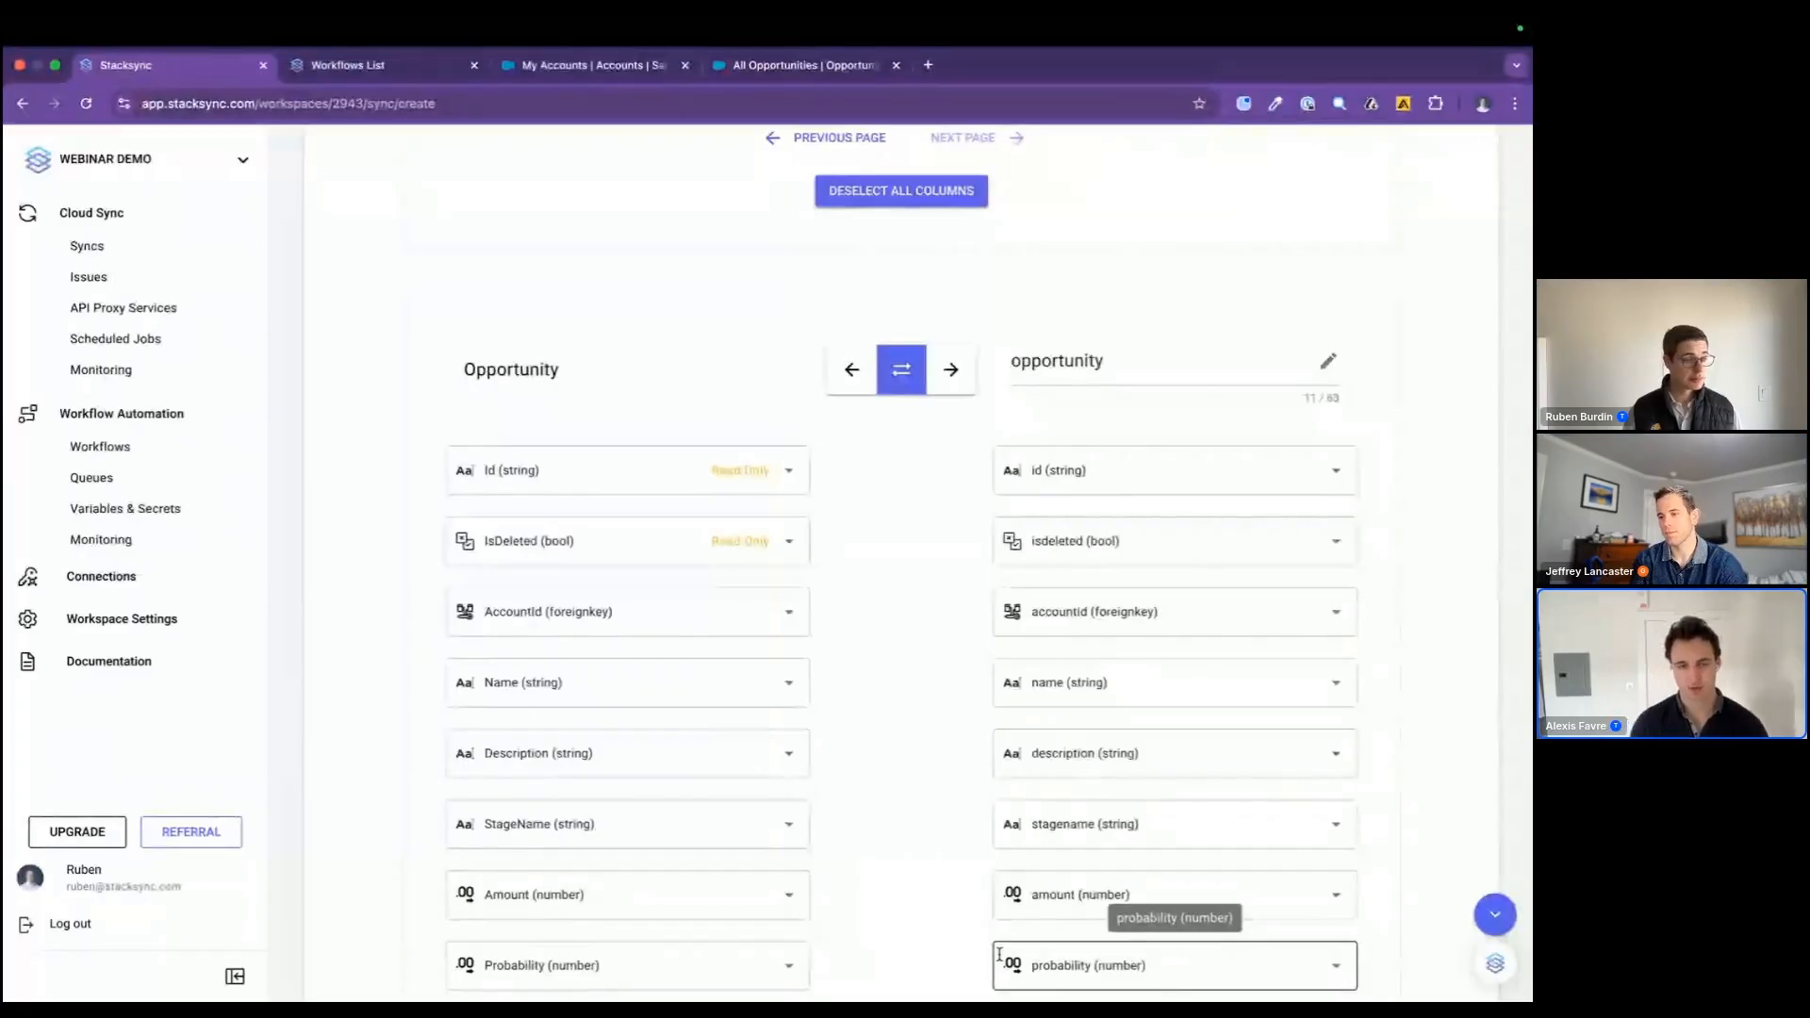
{"action": "scroll", "coordinate": [1000, 955], "scroll_direction": "down", "scroll_amount": 1}
{"action": "scroll", "coordinate": [999, 955], "scroll_direction": "up", "scroll_amount": 1}
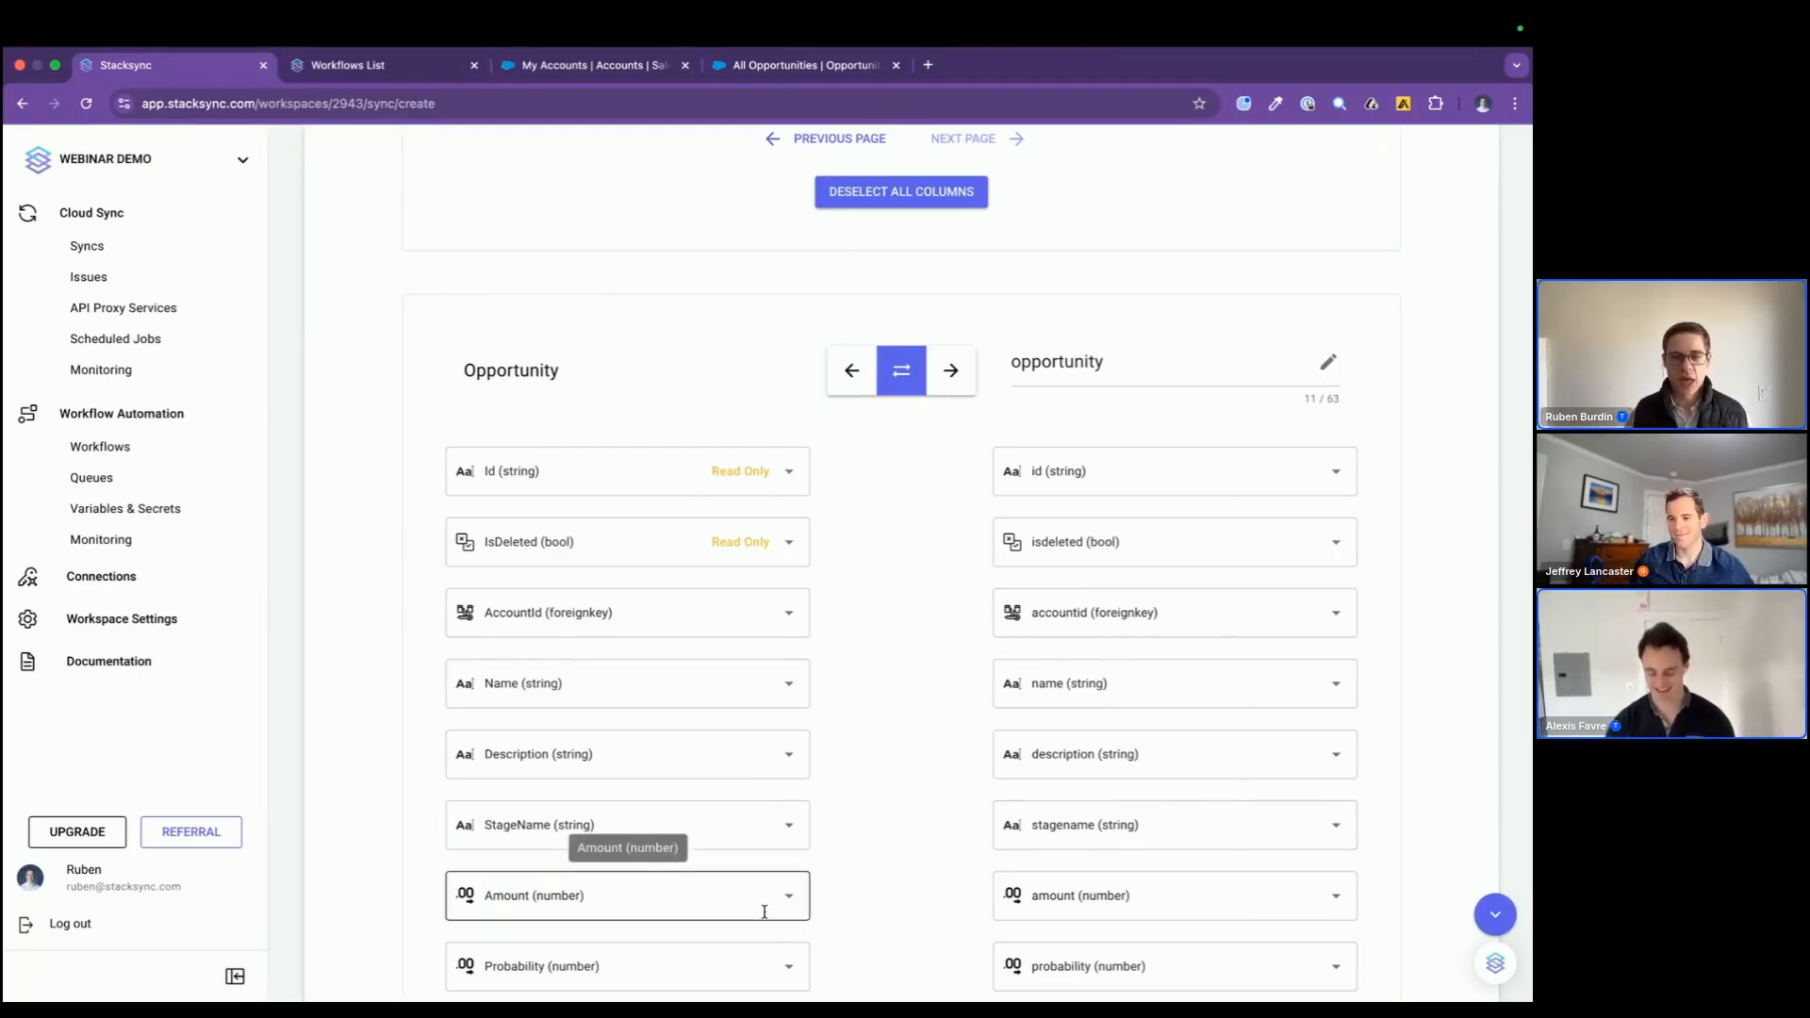
{"action": "scroll", "coordinate": [764, 912], "scroll_direction": "down", "scroll_amount": 1}
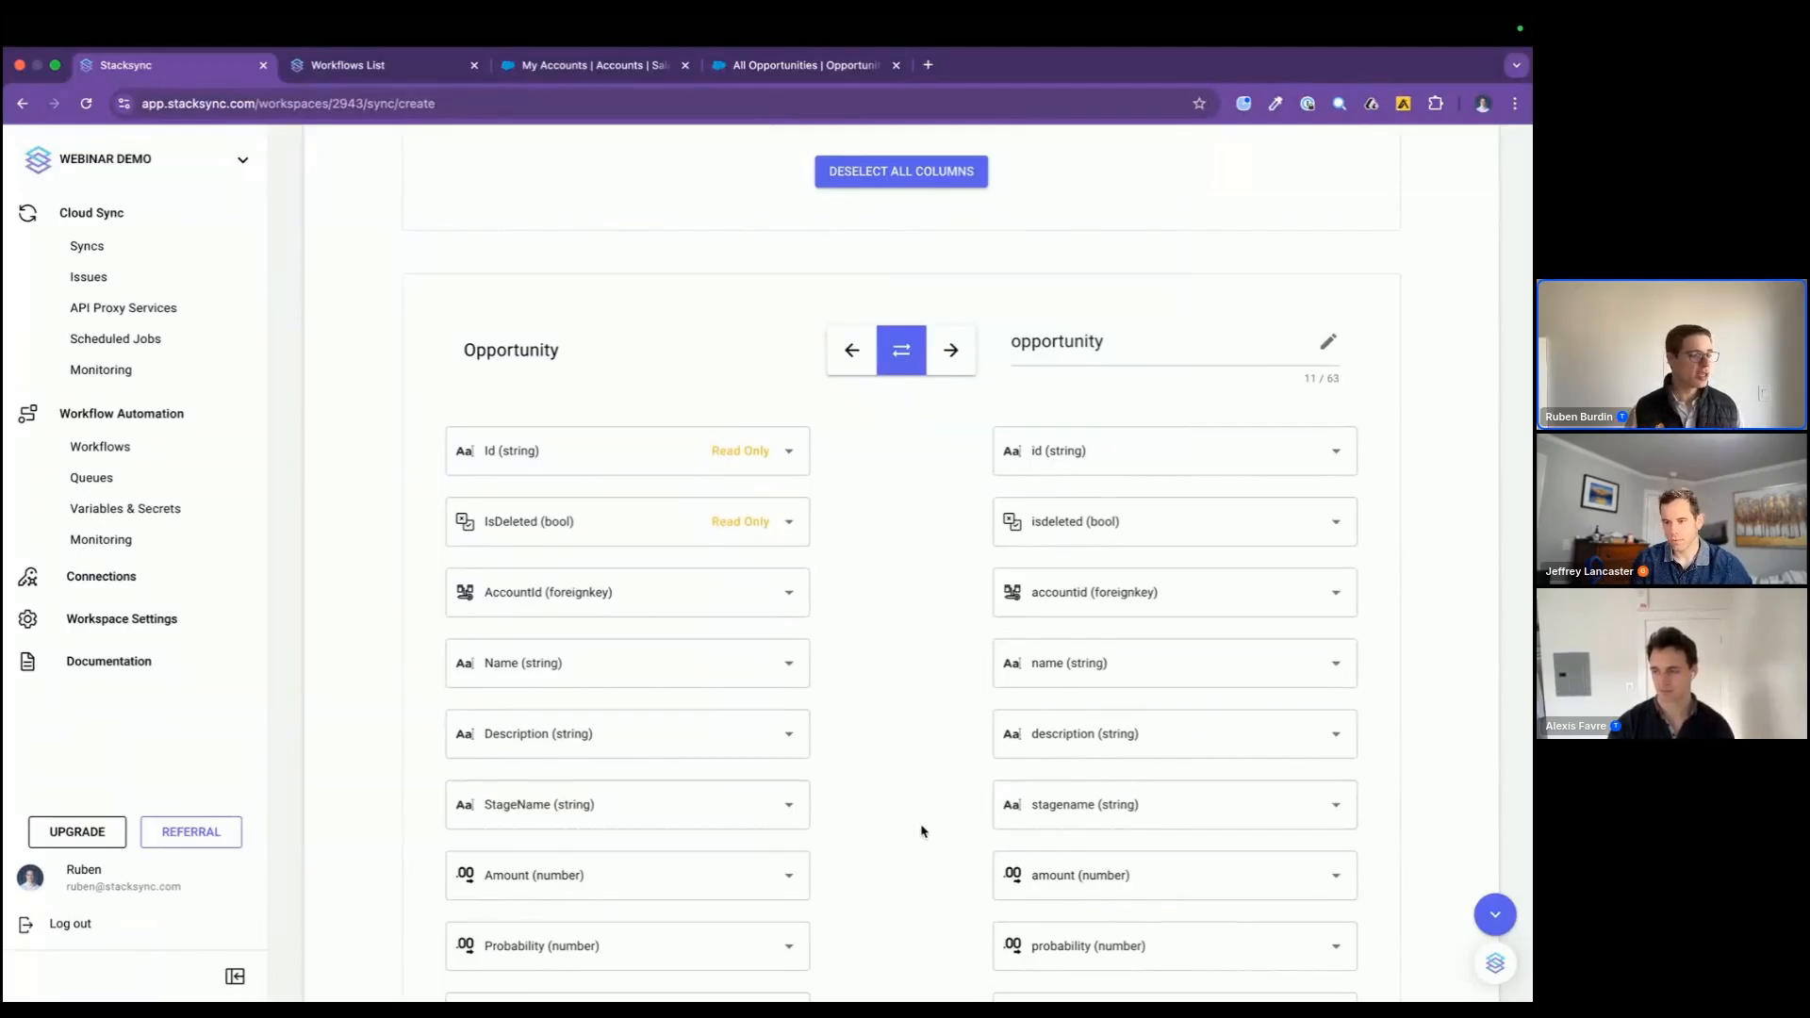
Step: Create the sync with the mapped fields and switch on the new Sync Zenith
{"action": "scroll", "coordinate": [921, 831], "scroll_direction": "down", "scroll_amount": 10}
{"action": "left_click", "coordinate": [1426, 888]}
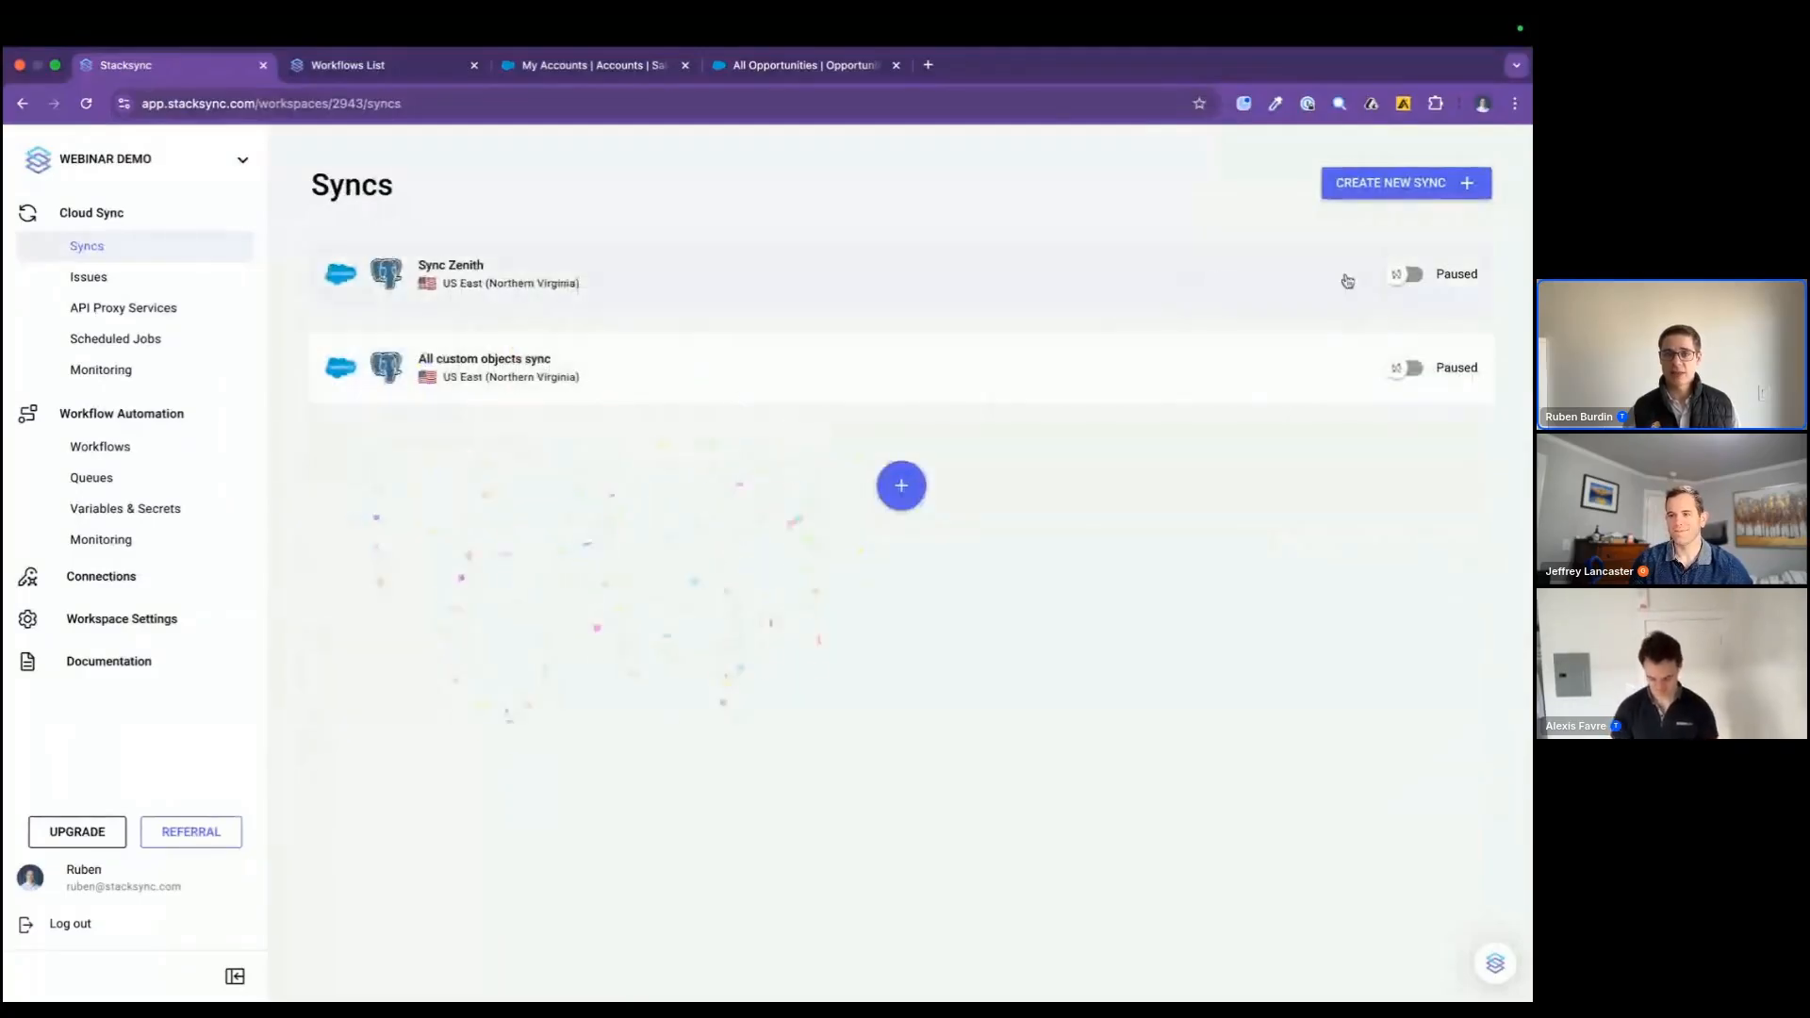
{"action": "left_click", "coordinate": [1406, 274]}
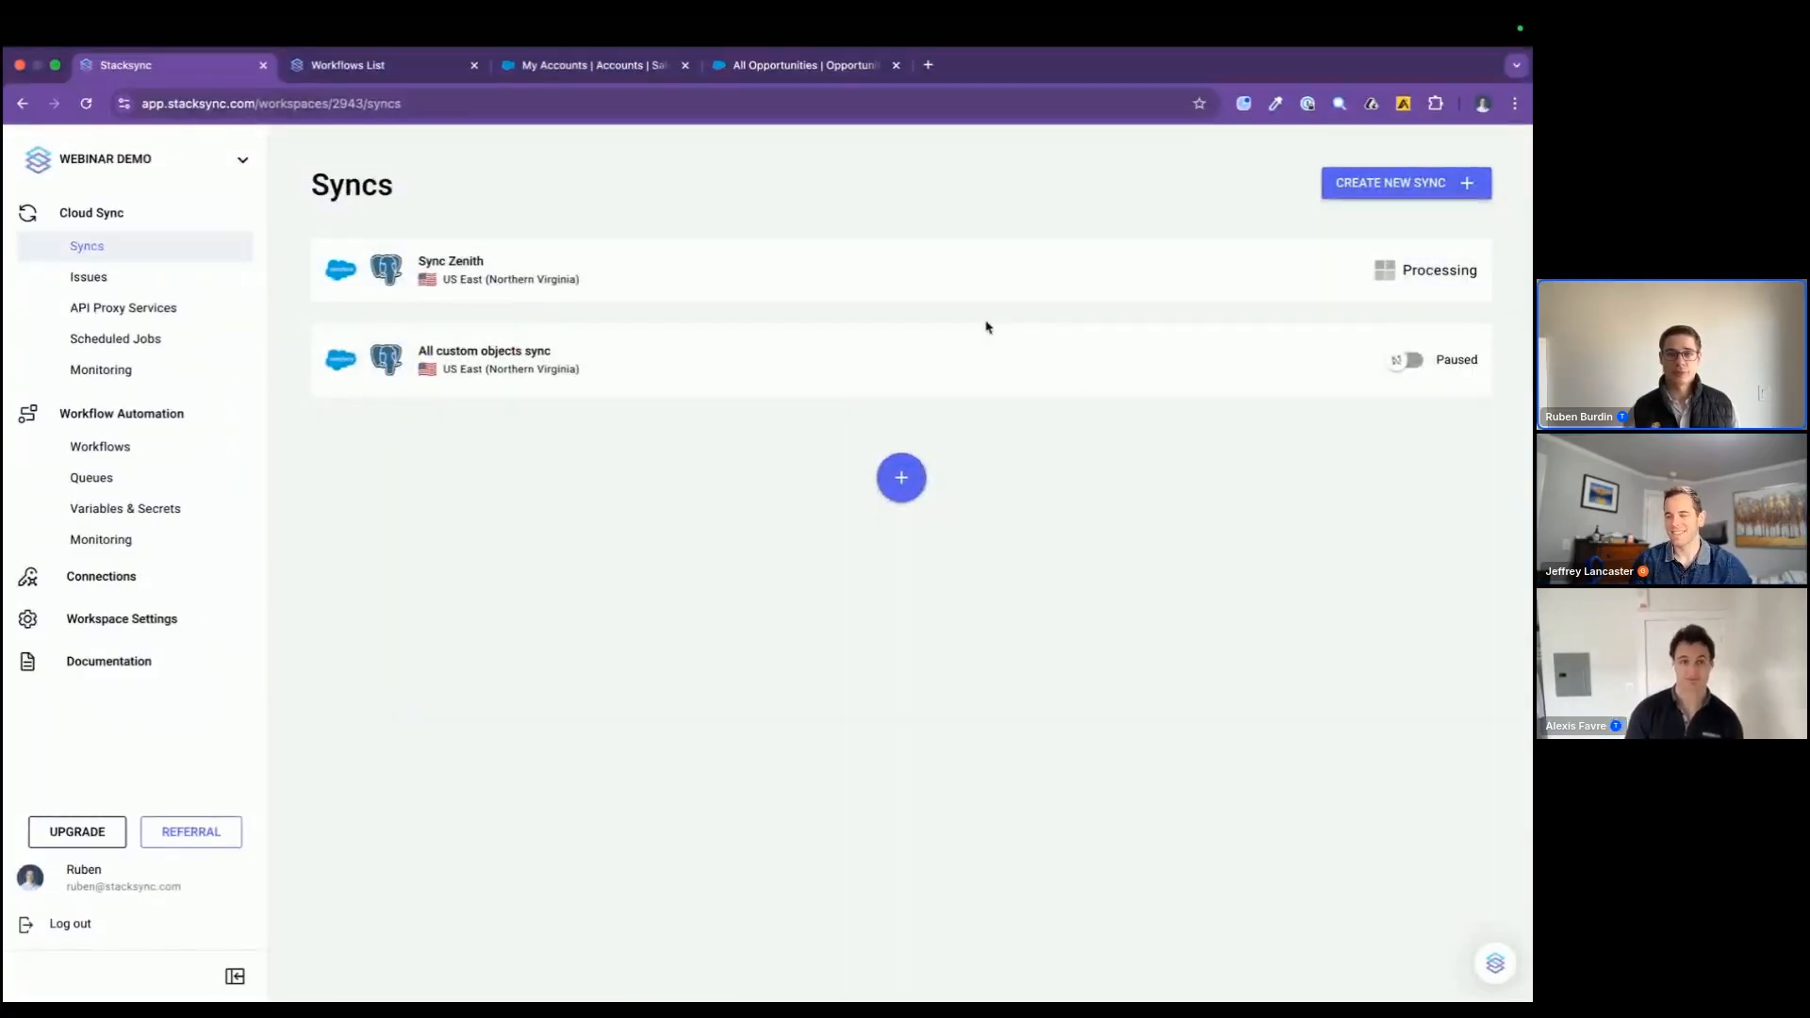
Step: Open the details of Sync Zenith and rename it as "sales opportunities and accounts sync"
{"action": "left_click", "coordinate": [903, 294]}
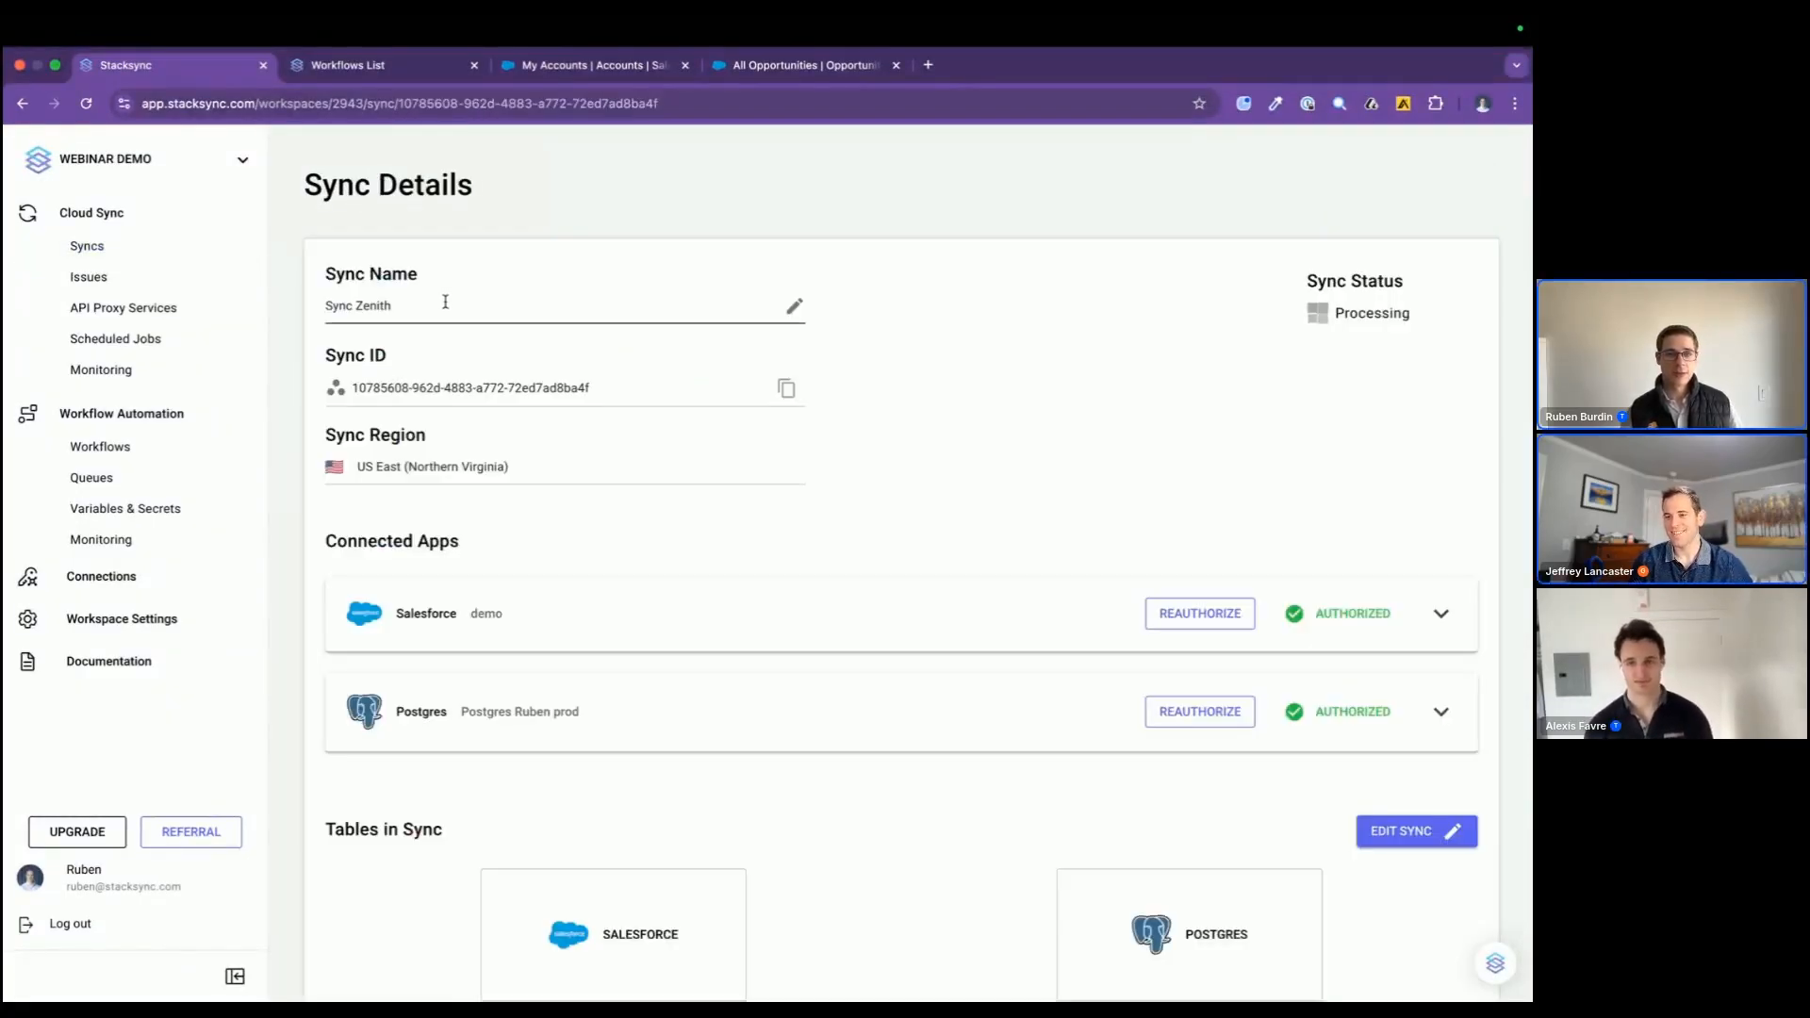
{"action": "triple_click", "coordinate": [443, 301]}
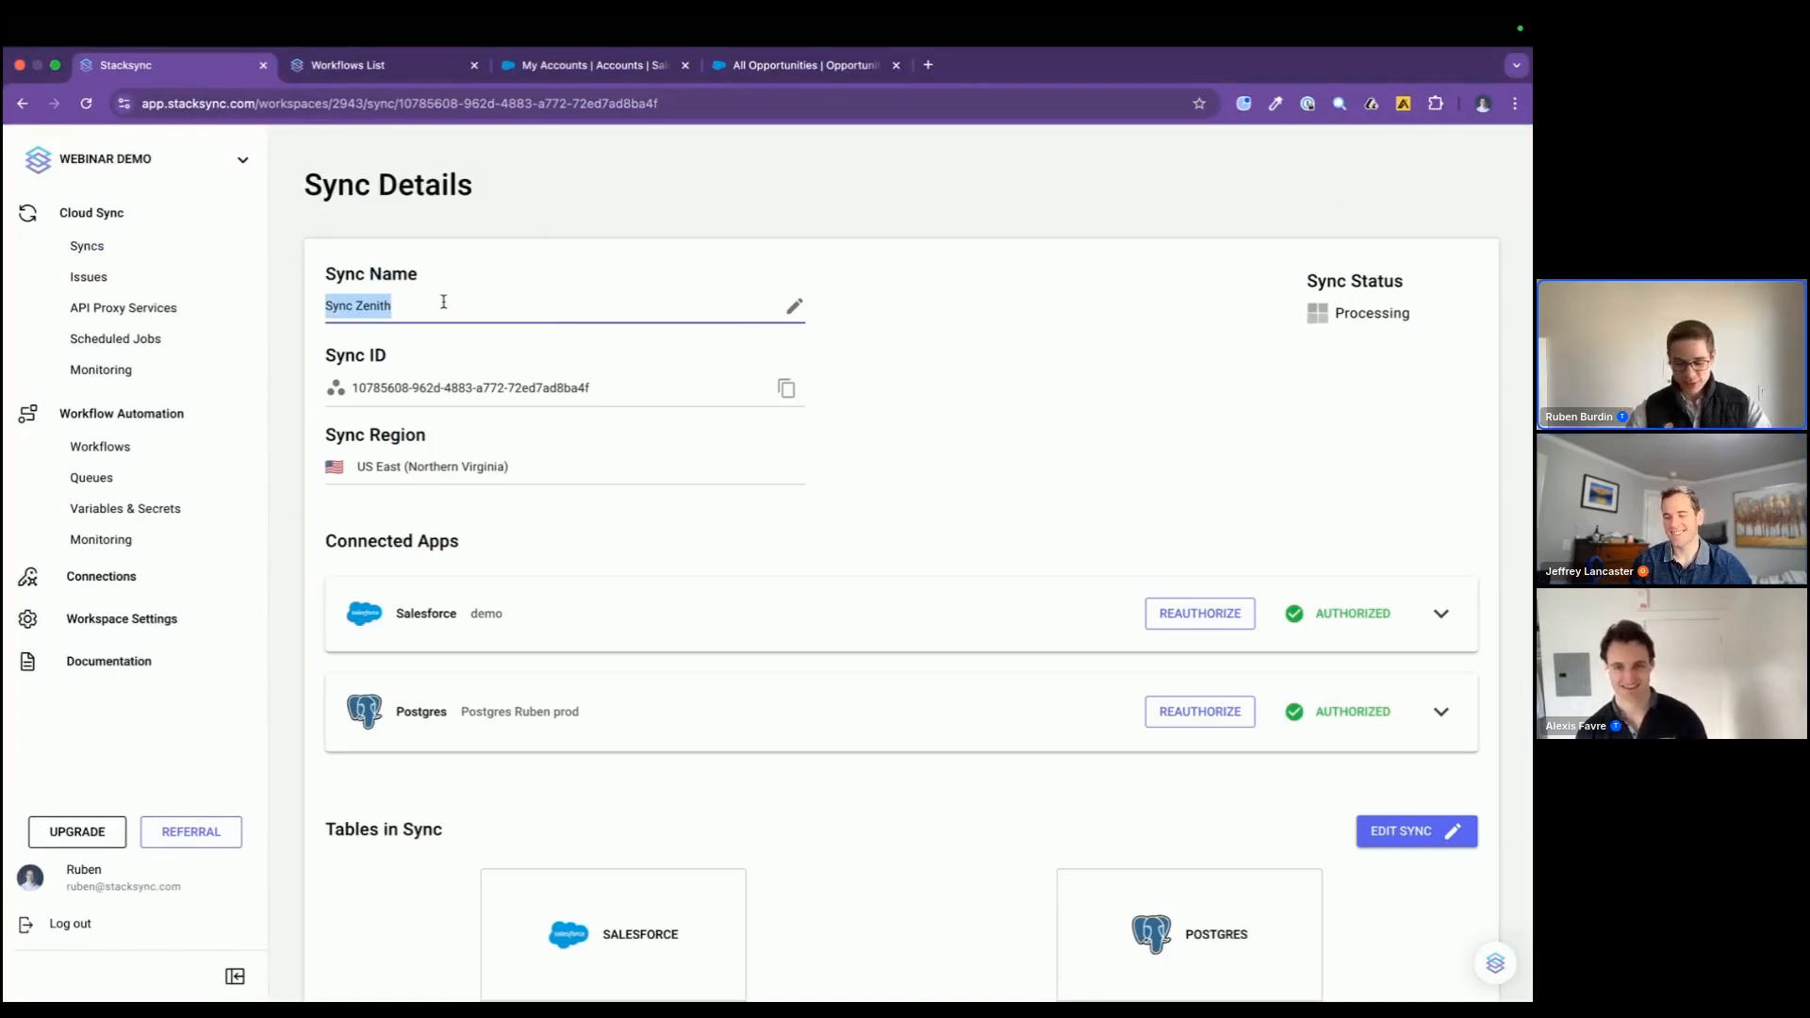
{"action": "type", "text": "sales oppiruni"}
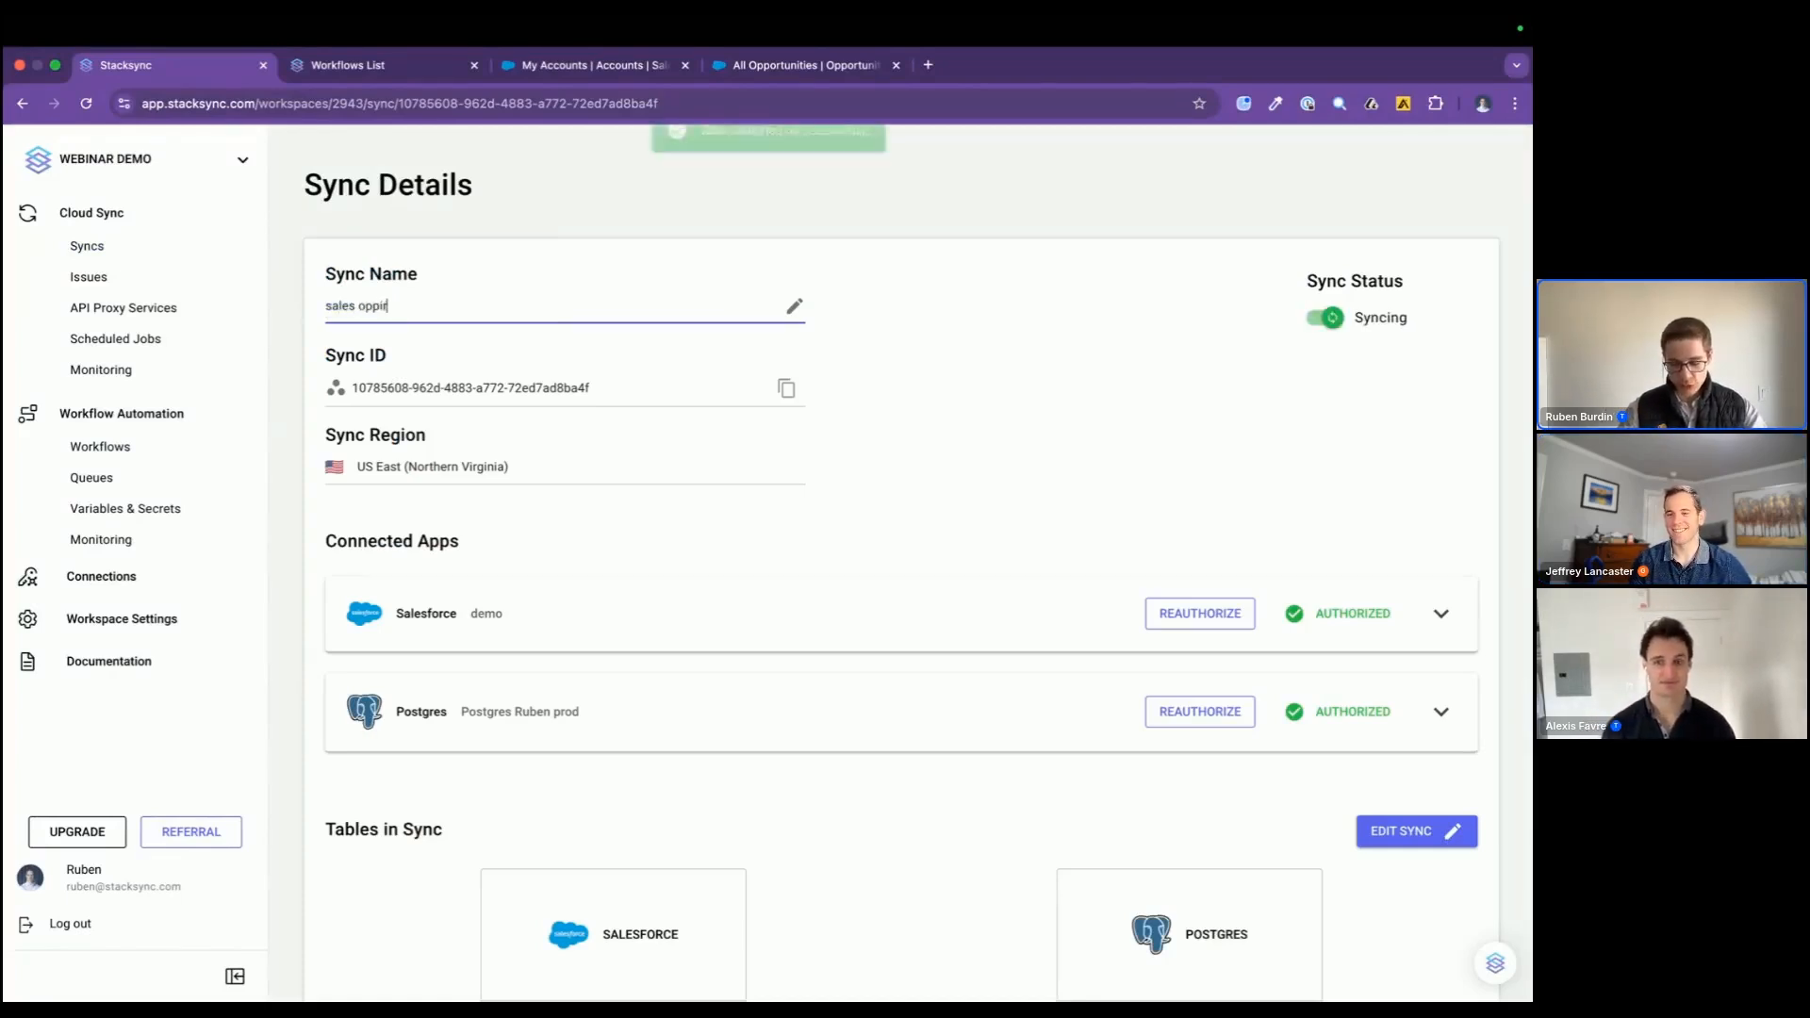
{"action": "key", "text": "BackSpace"}
{"action": "key", "text": "BackSpace"}
{"action": "key", "text": "BackSpace"}
{"action": "key", "text": "BackSpace"}
{"action": "key", "text": "BackSpace"}
{"action": "type", "text": "ortunities"}
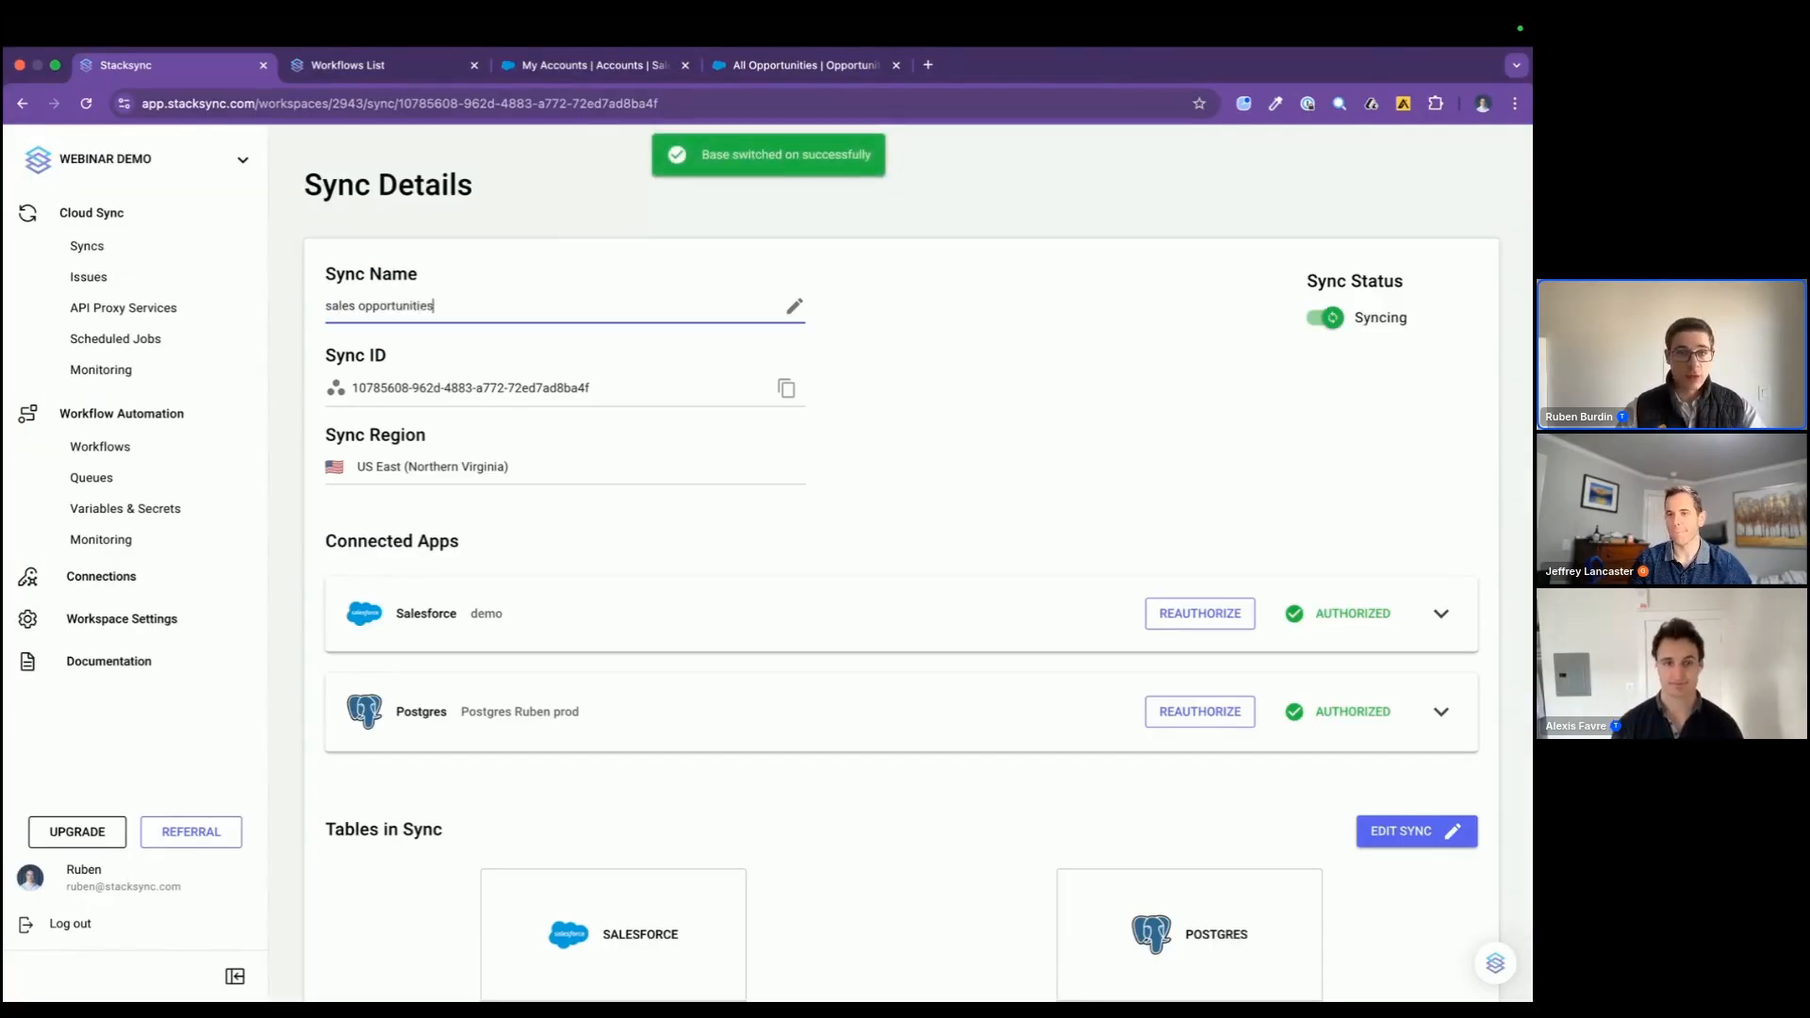
{"action": "type", "text": " and accounts"}
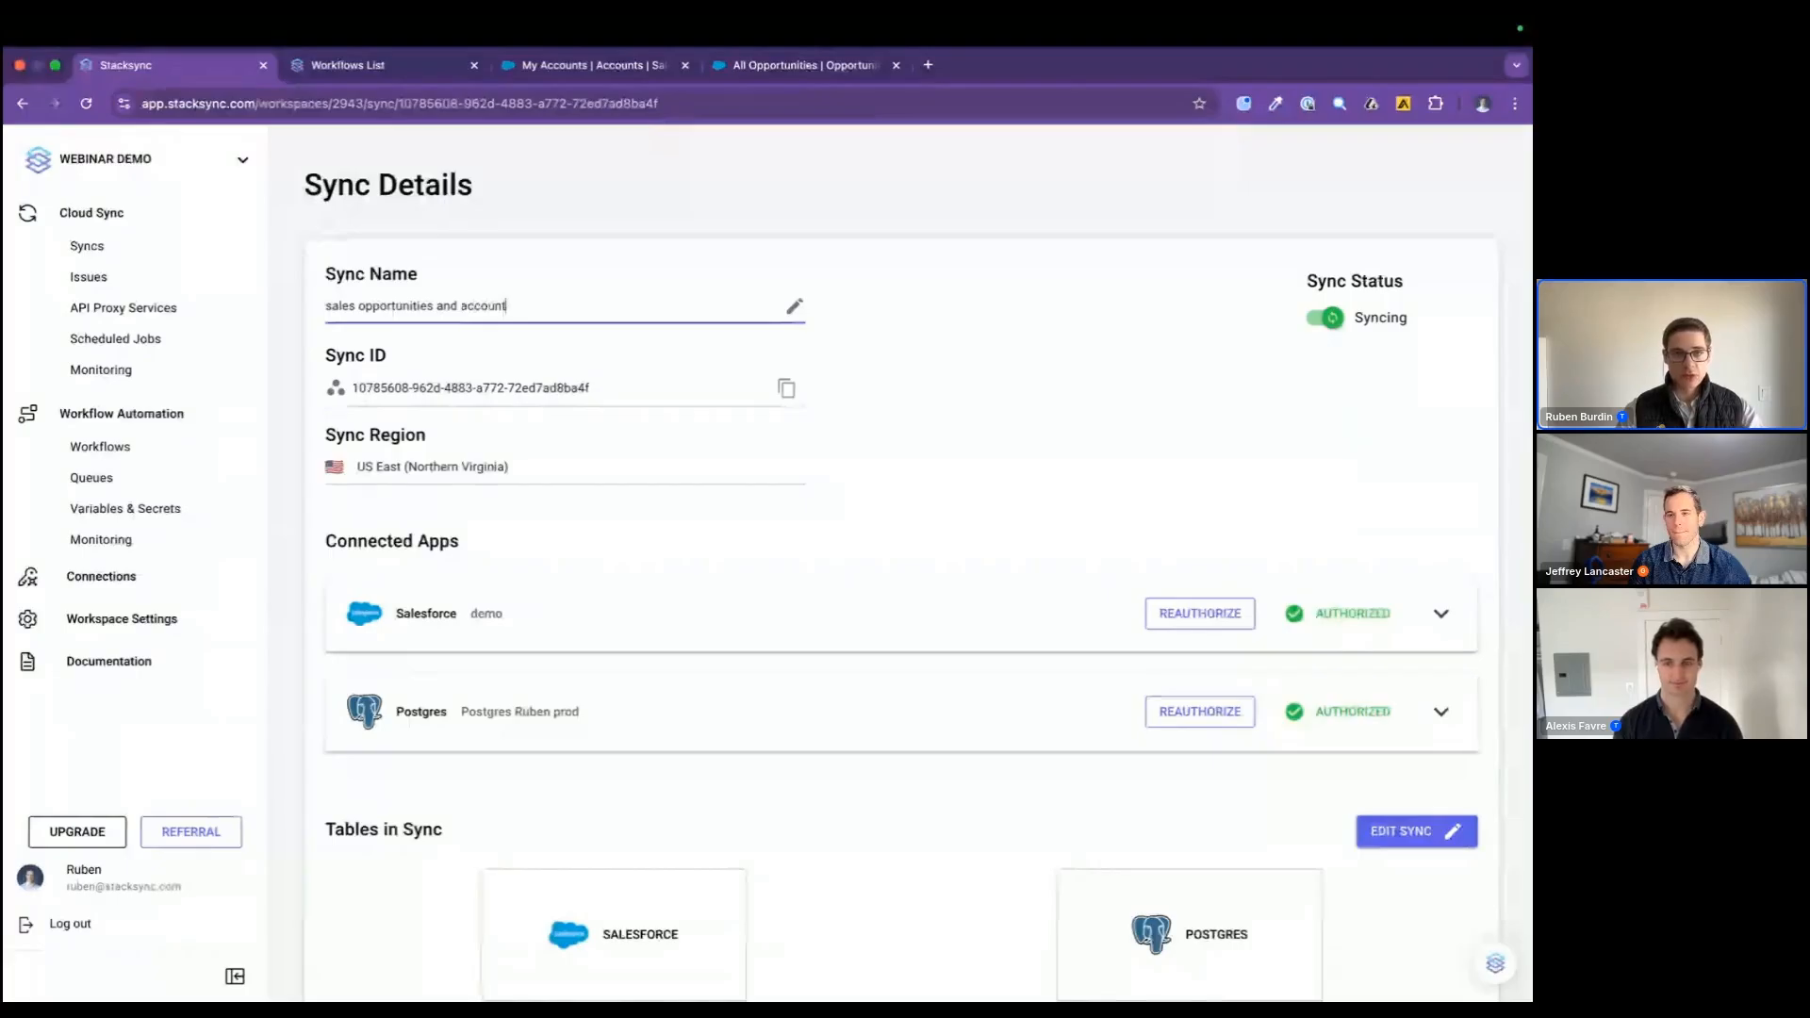
{"action": "type", "text": " sync"}
{"action": "key", "text": "Return"}
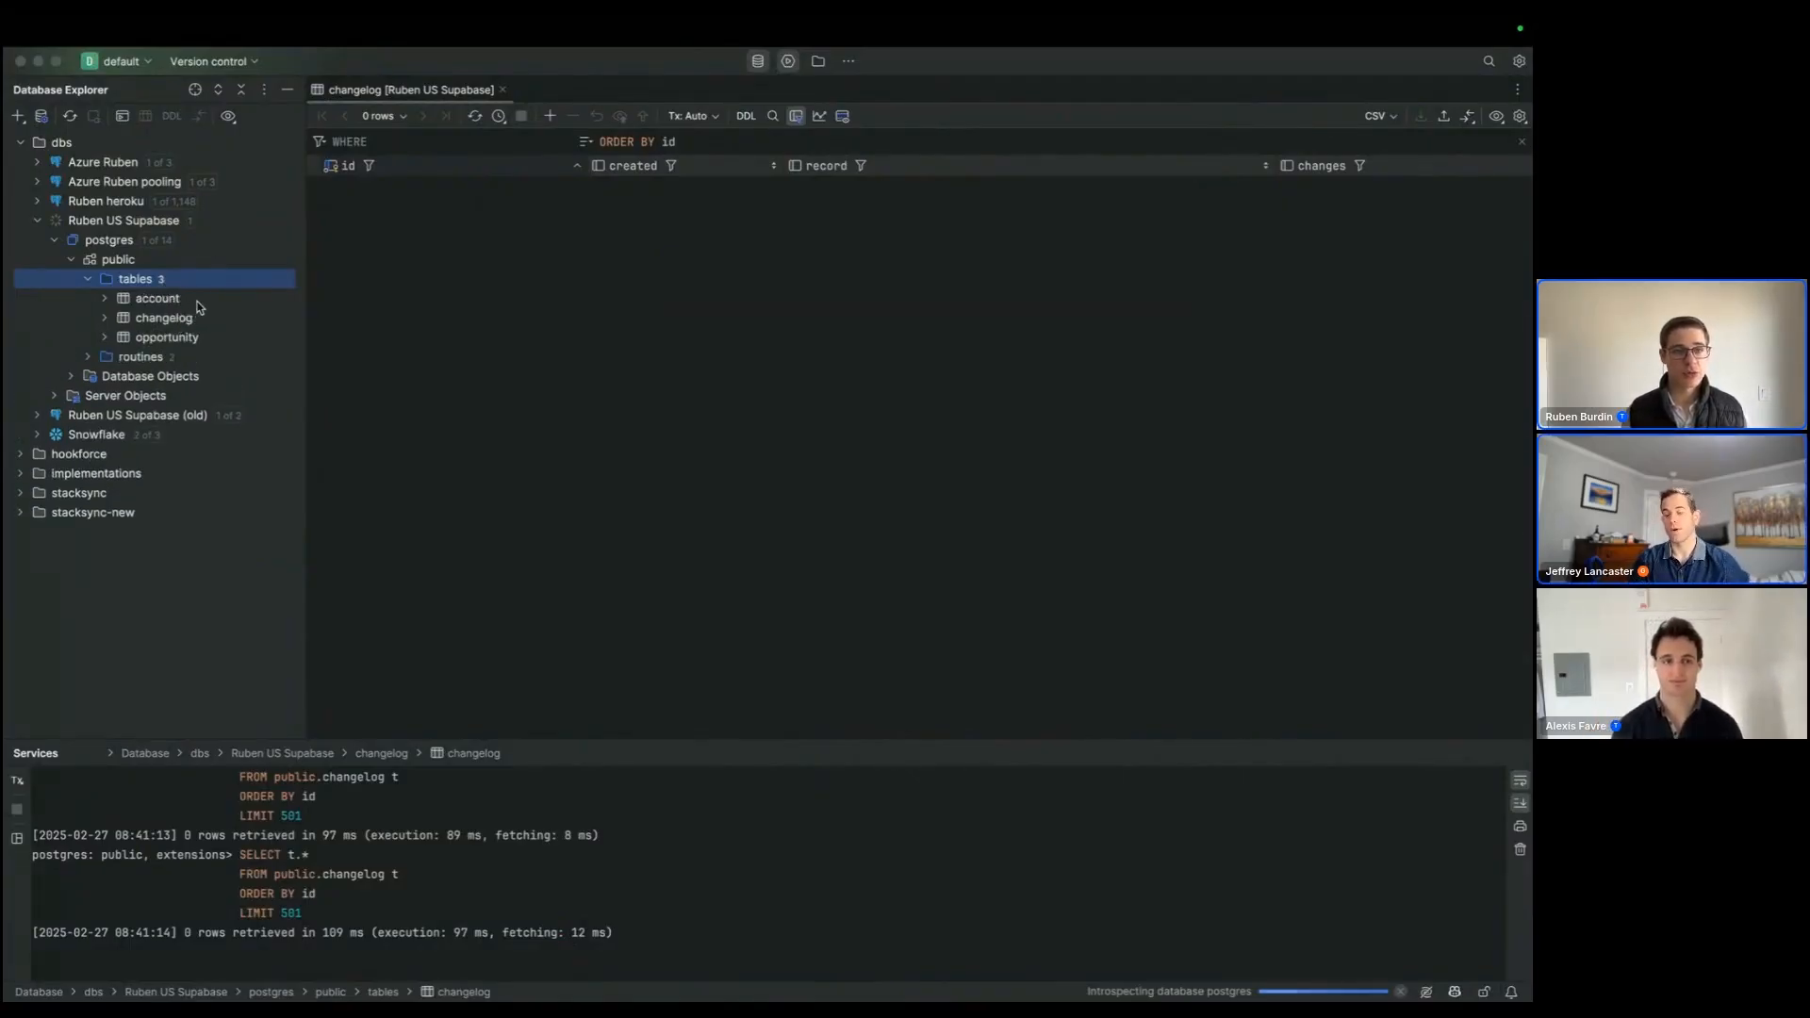
Step: In the database client, open the synced account and opportunity tables from the Supabase public schema to view their rows
{"action": "left_click", "coordinate": [198, 306]}
{"action": "double_click", "coordinate": [198, 306]}
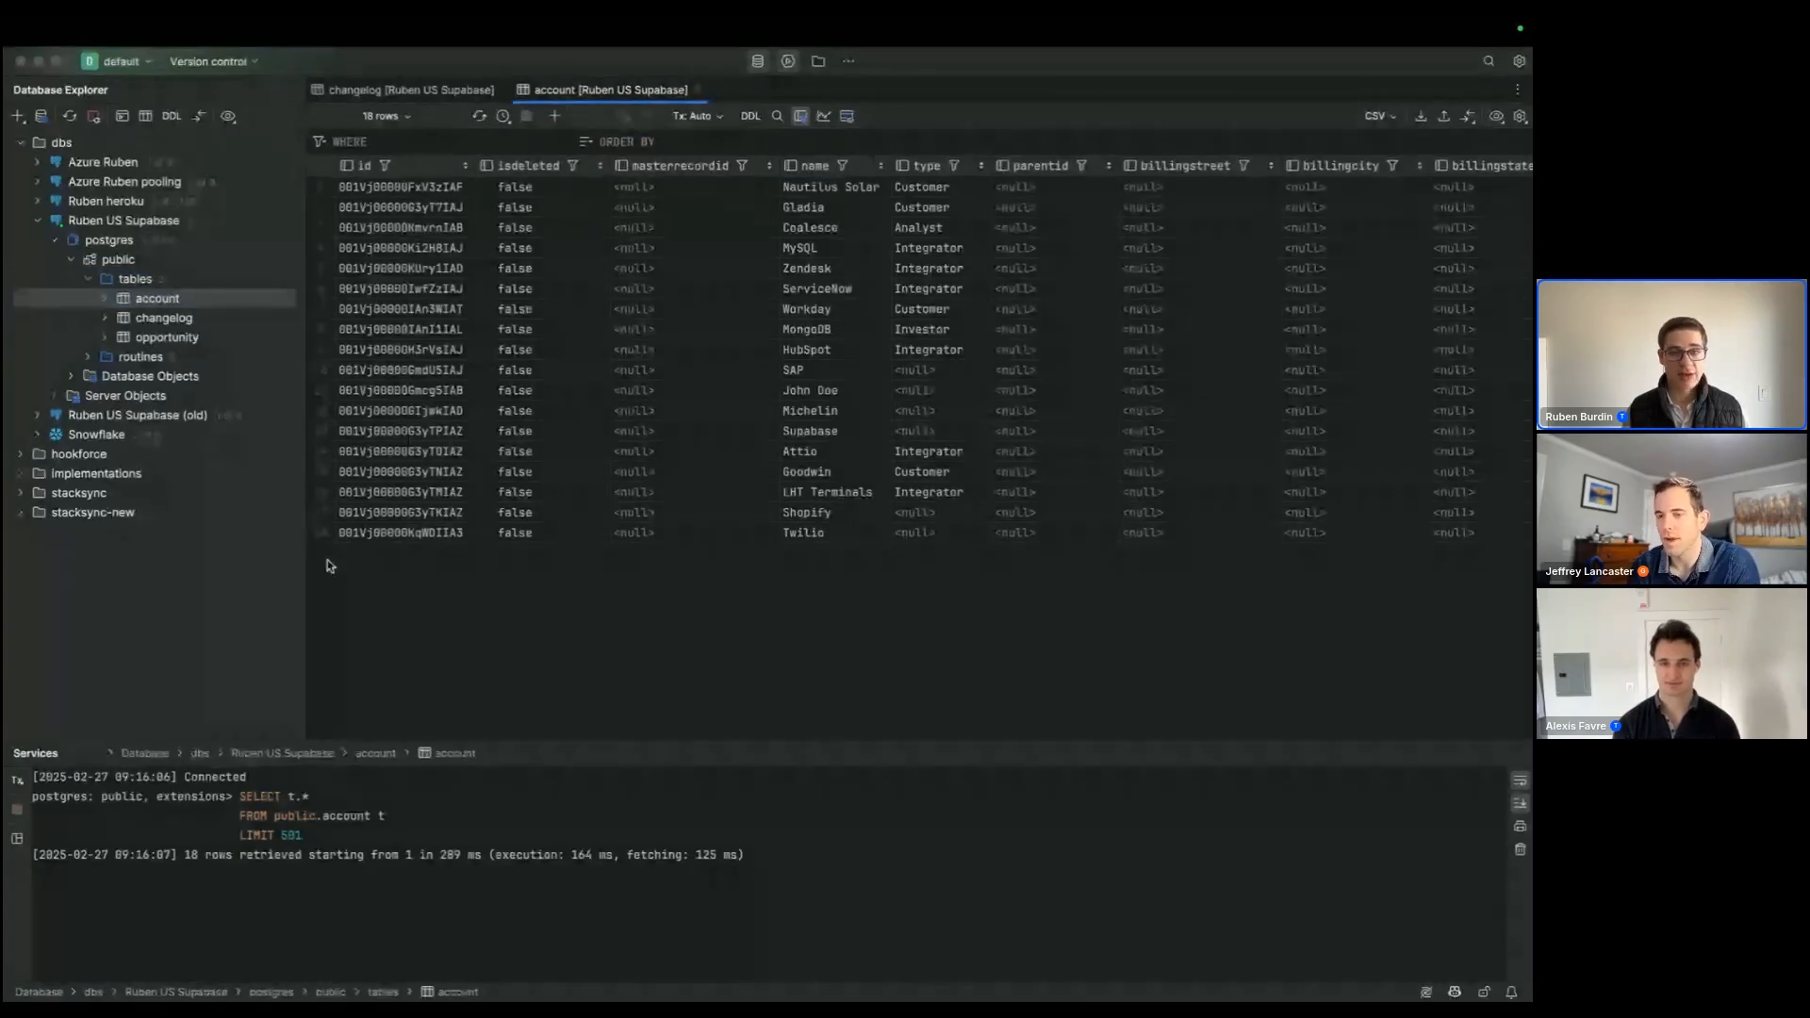
{"action": "double_click", "coordinate": [221, 339]}
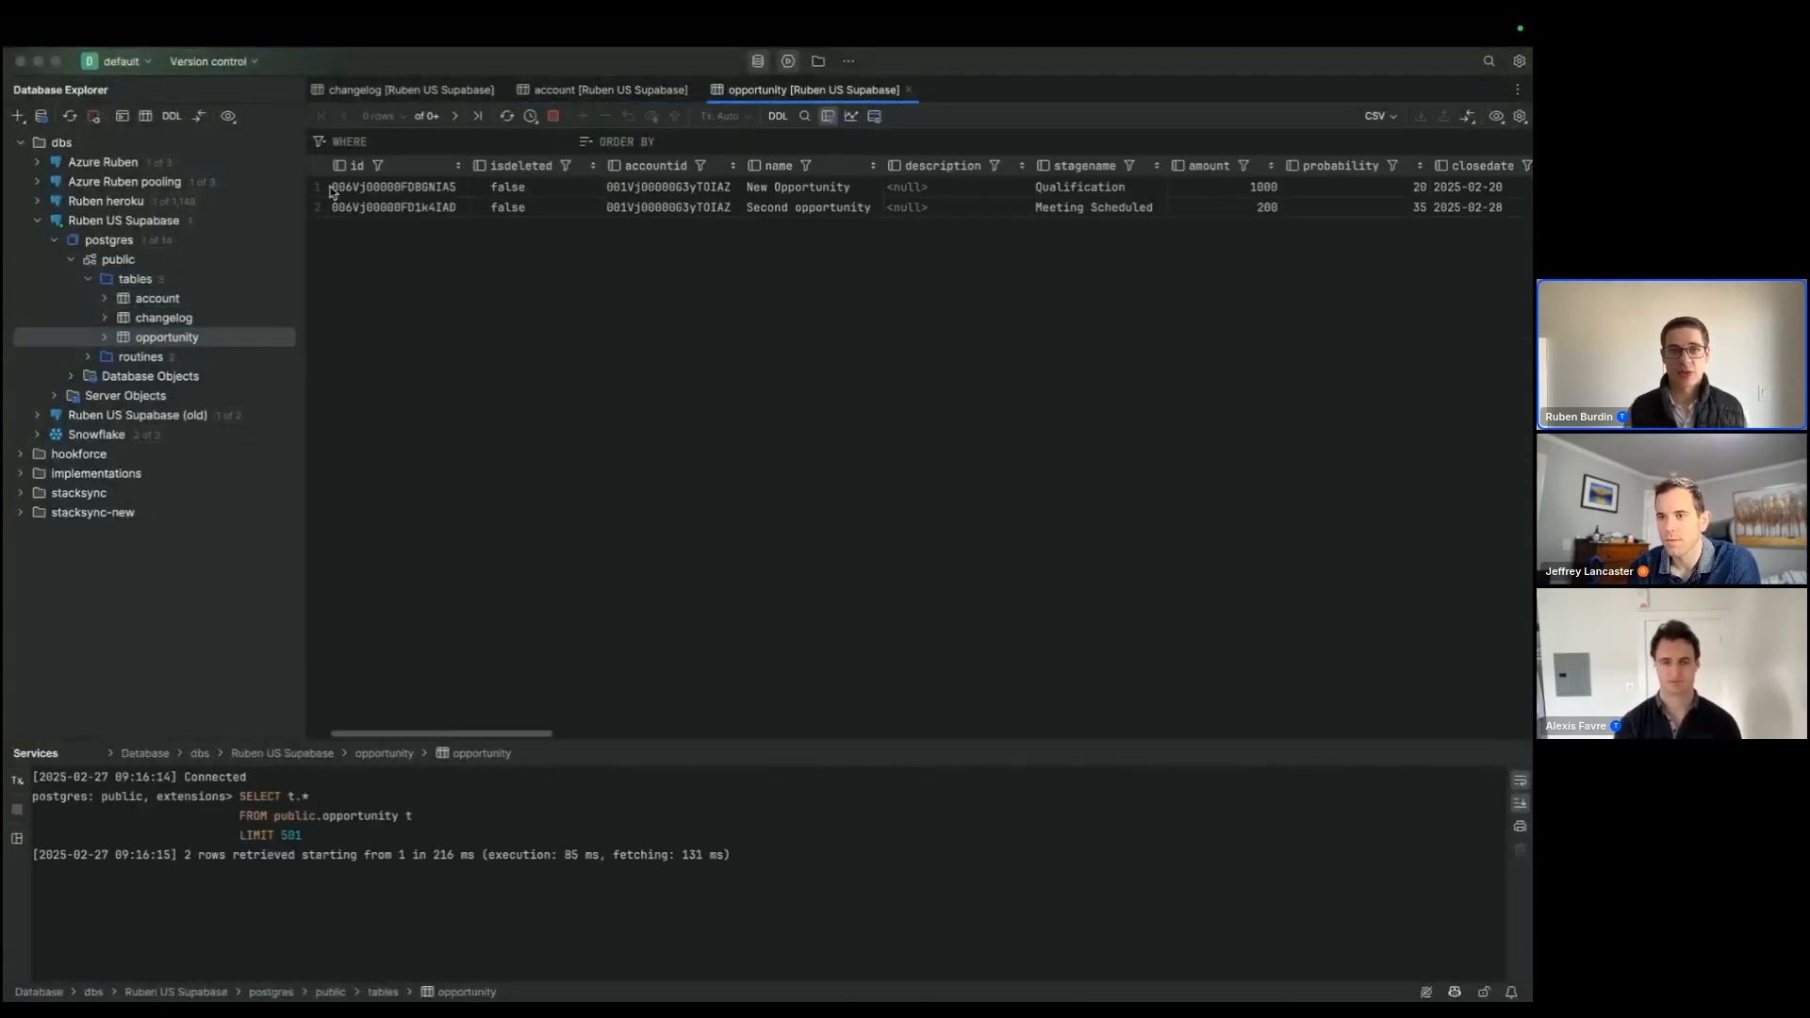
Step: Switch to Salesforce in the browser and compare the My Accounts and All Opportunities lists with the synced tables
{"action": "key", "text": "super+Tab"}
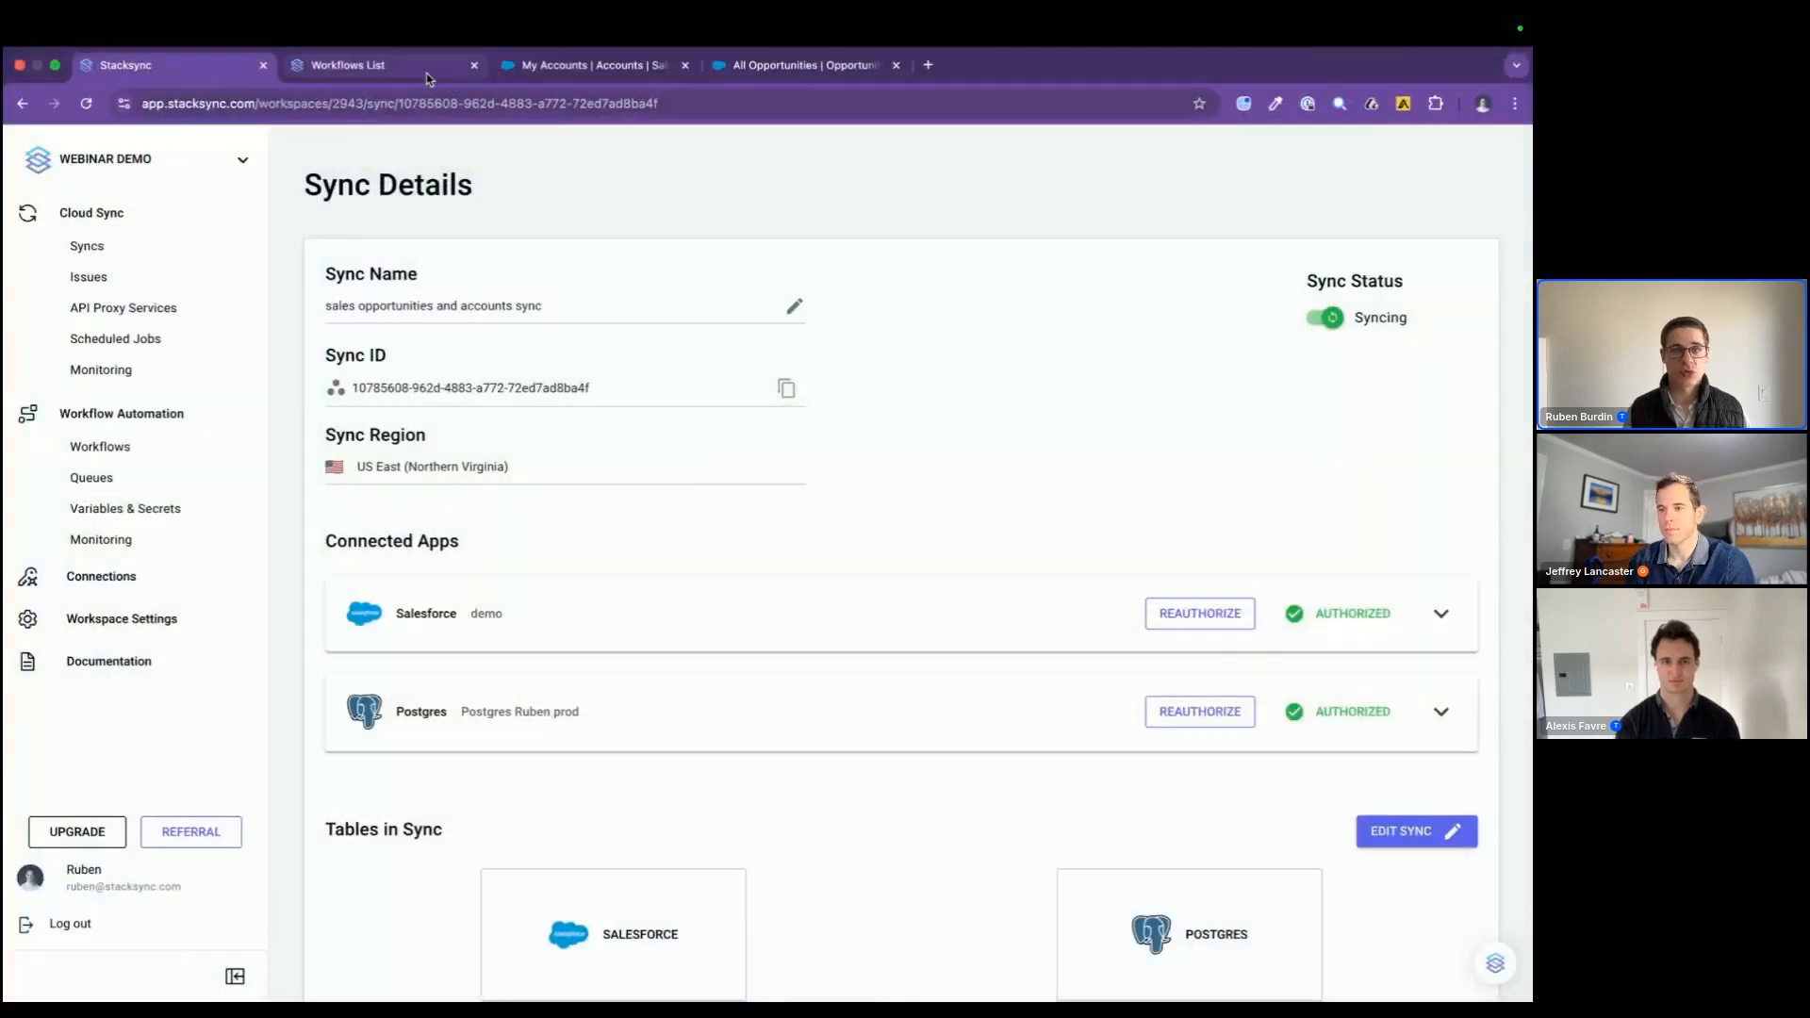
{"action": "left_click", "coordinate": [521, 74]}
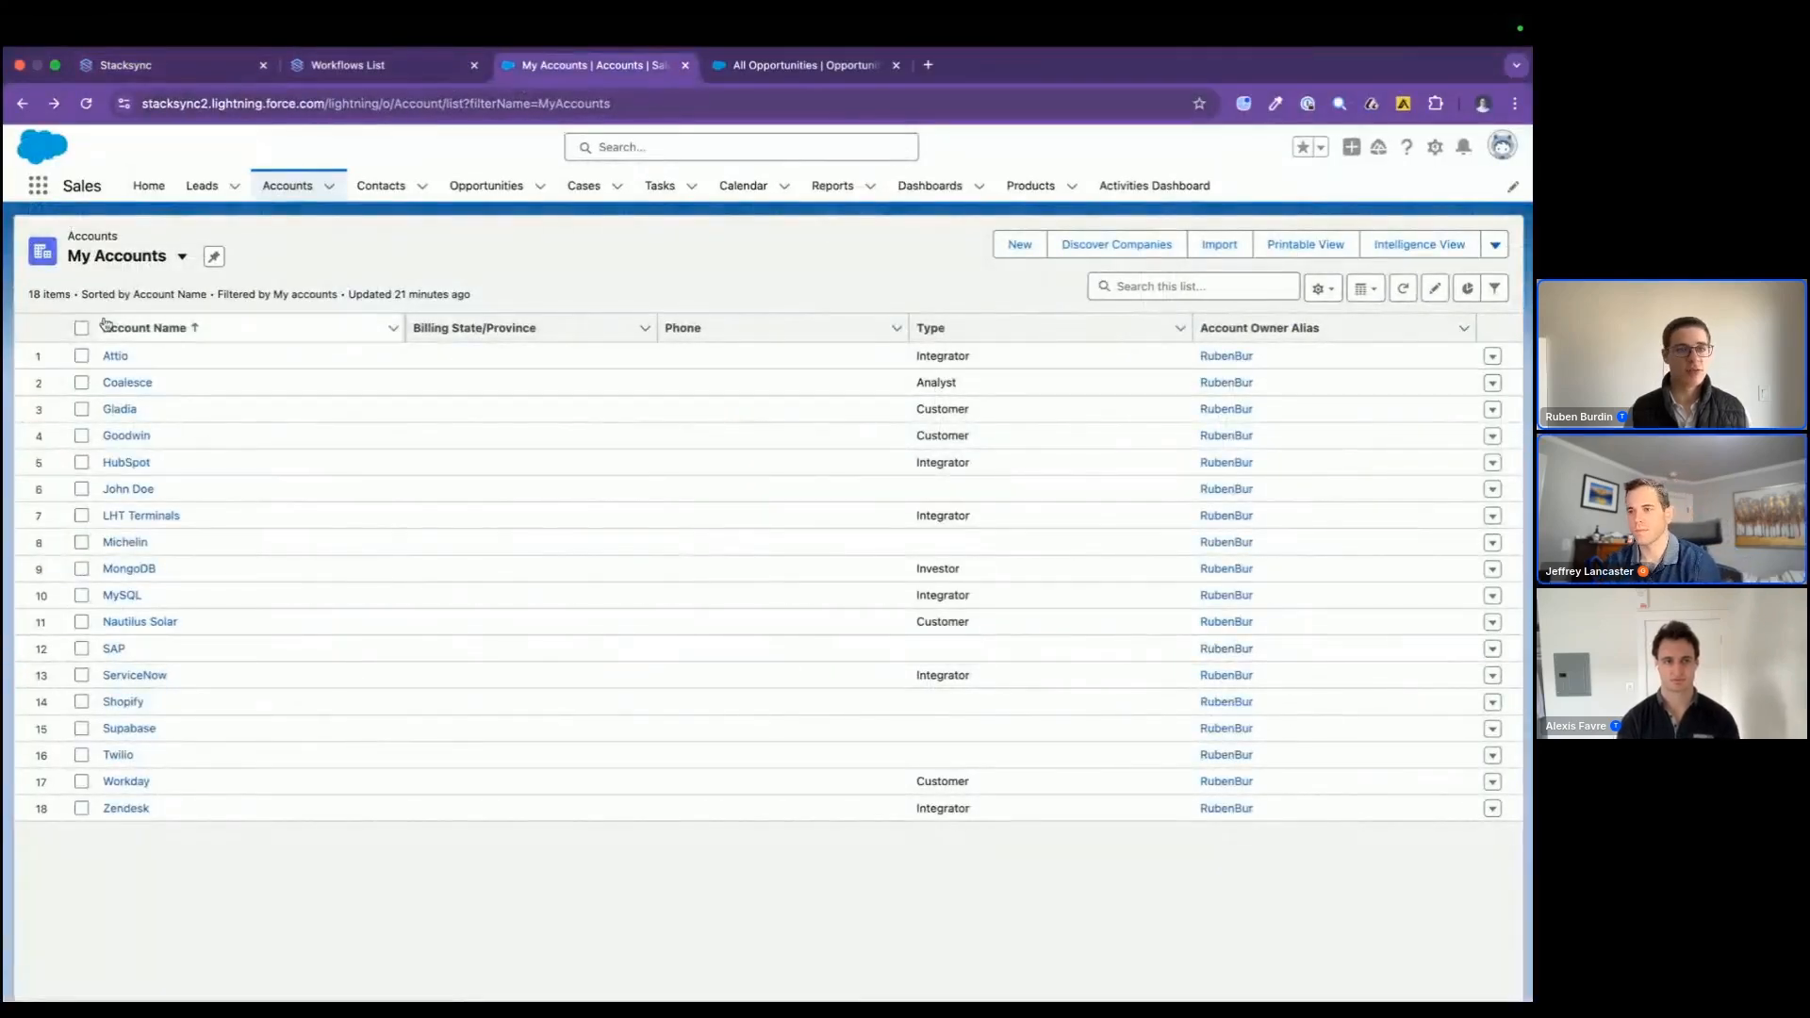
{"action": "left_click", "coordinate": [747, 66]}
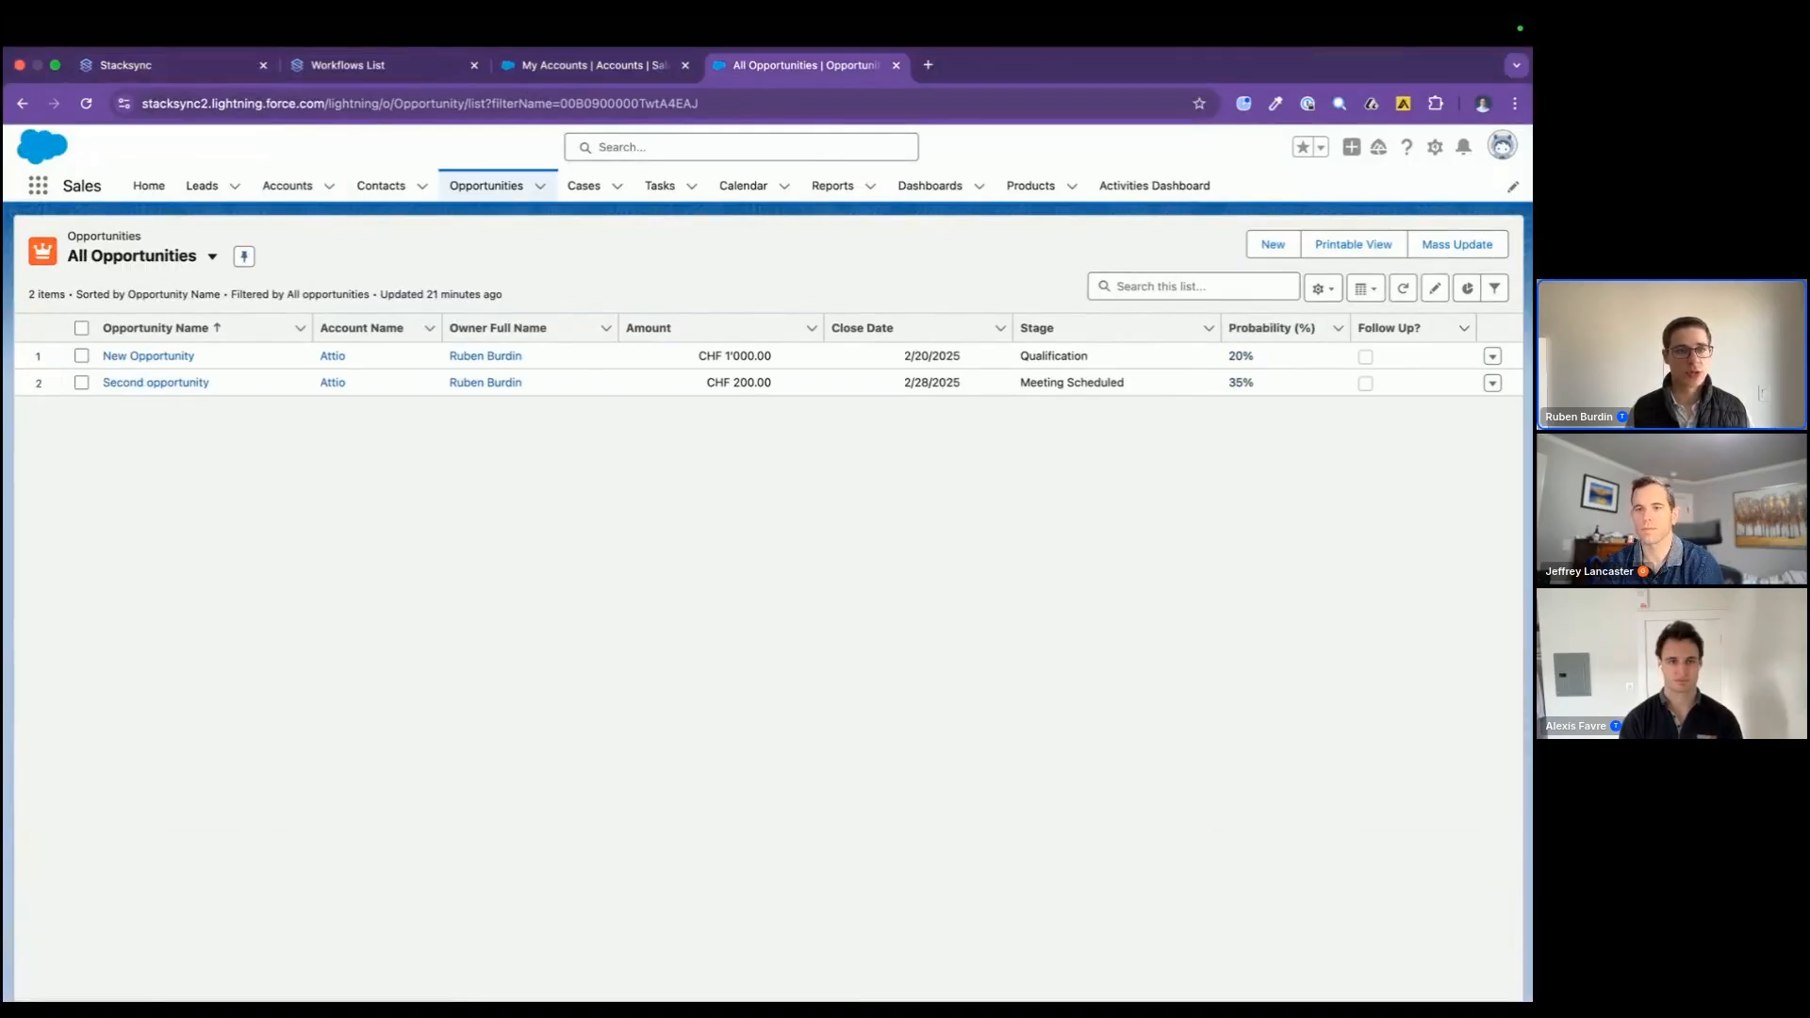
{"action": "left_click", "coordinate": [569, 79]}
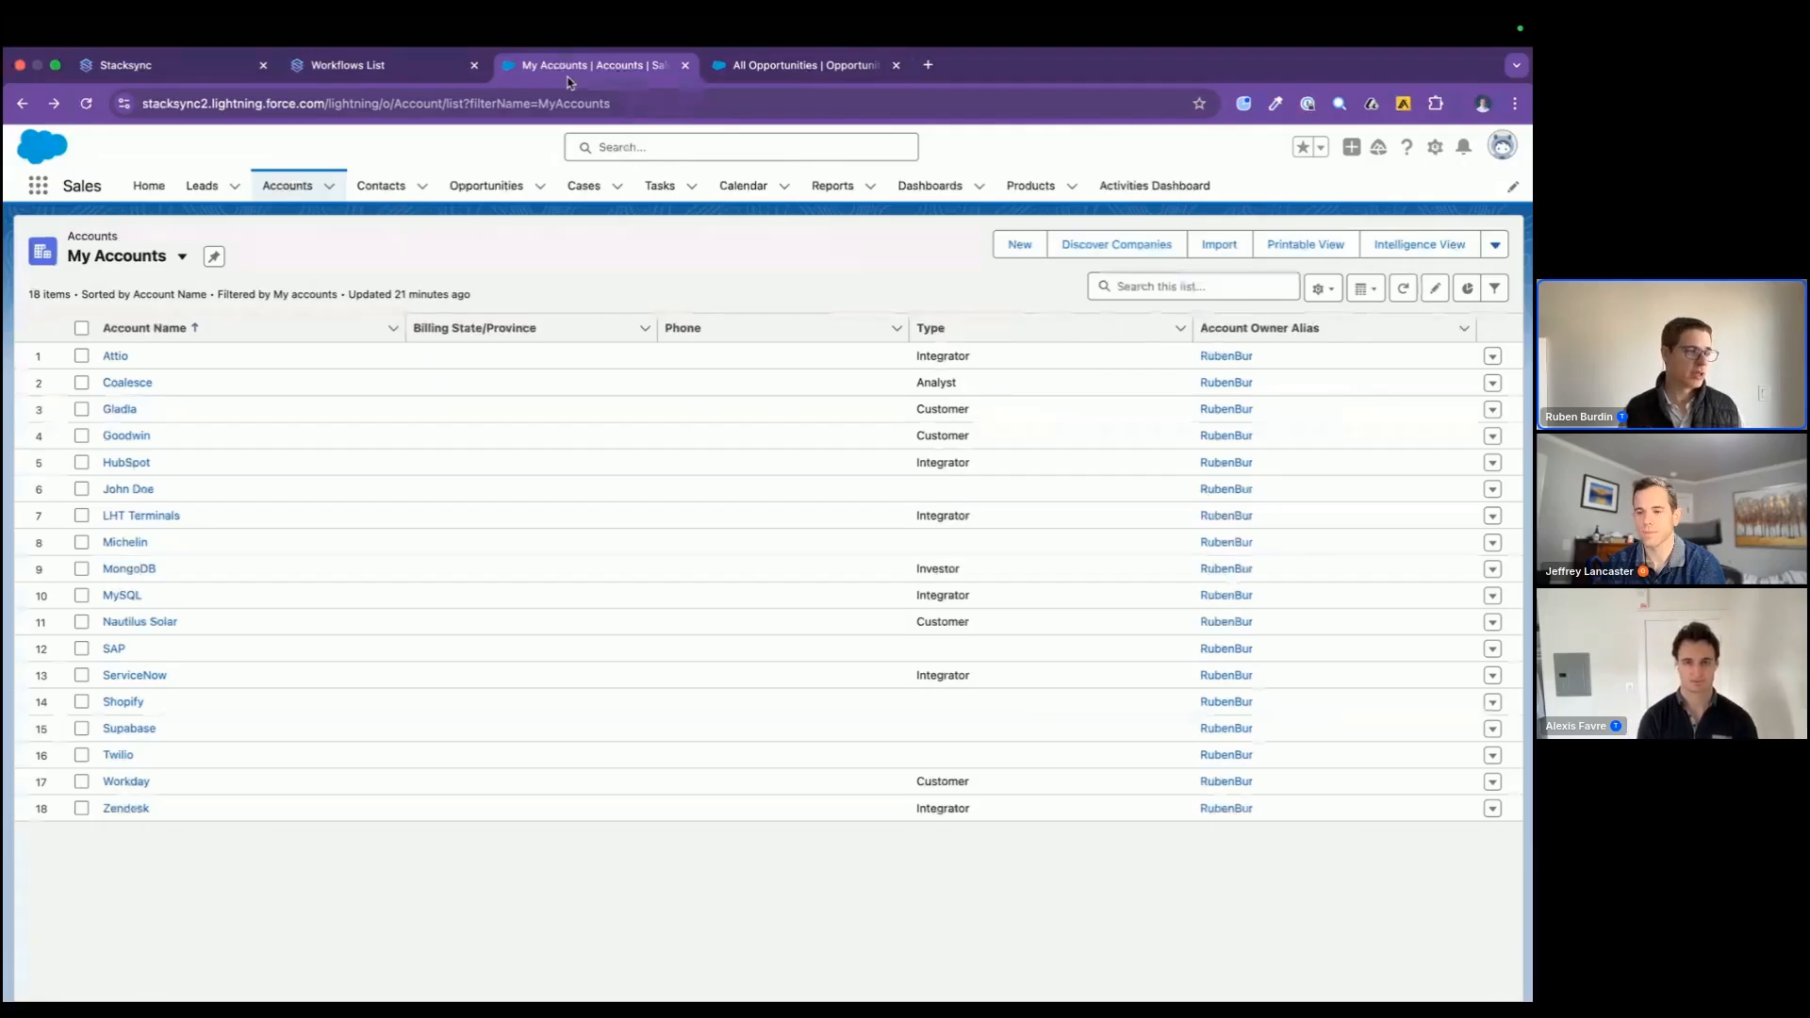
Step: Switch to the database client and insert a new row in the account table with the name "Stacksync"
{"action": "key", "text": "super+Tab"}
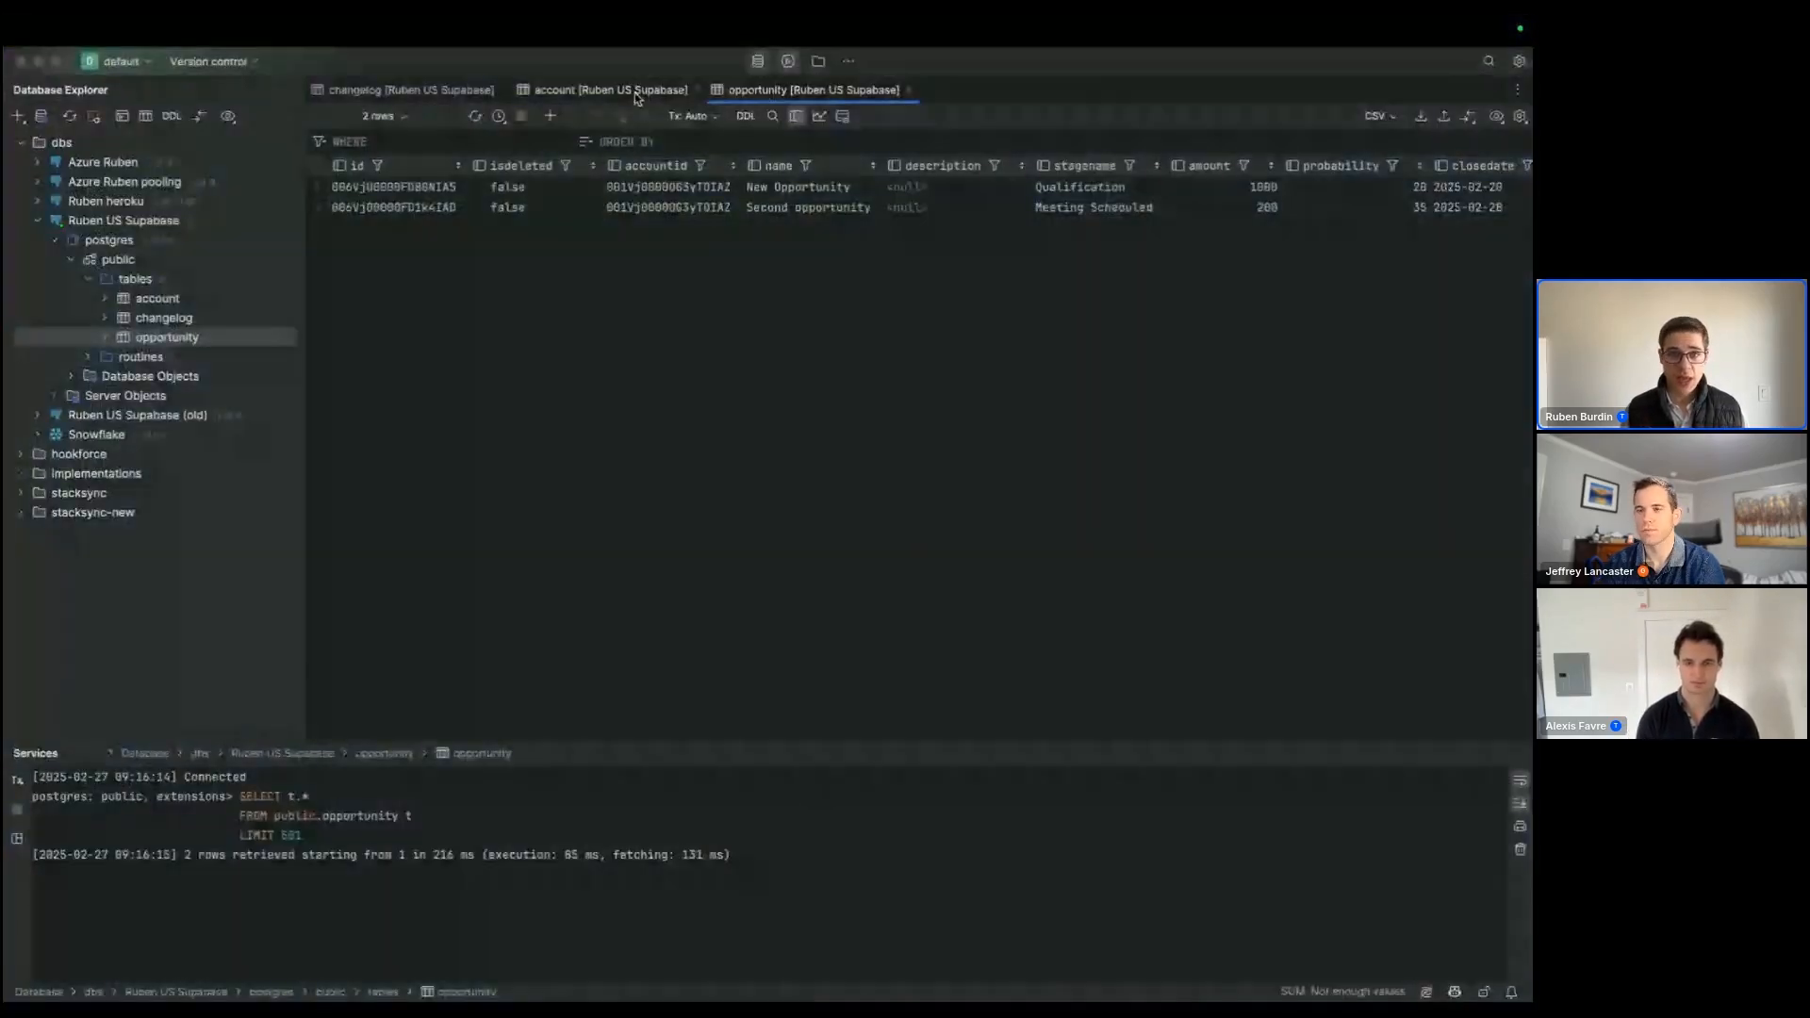
{"action": "left_click", "coordinate": [630, 90]}
{"action": "left_click", "coordinate": [554, 116]}
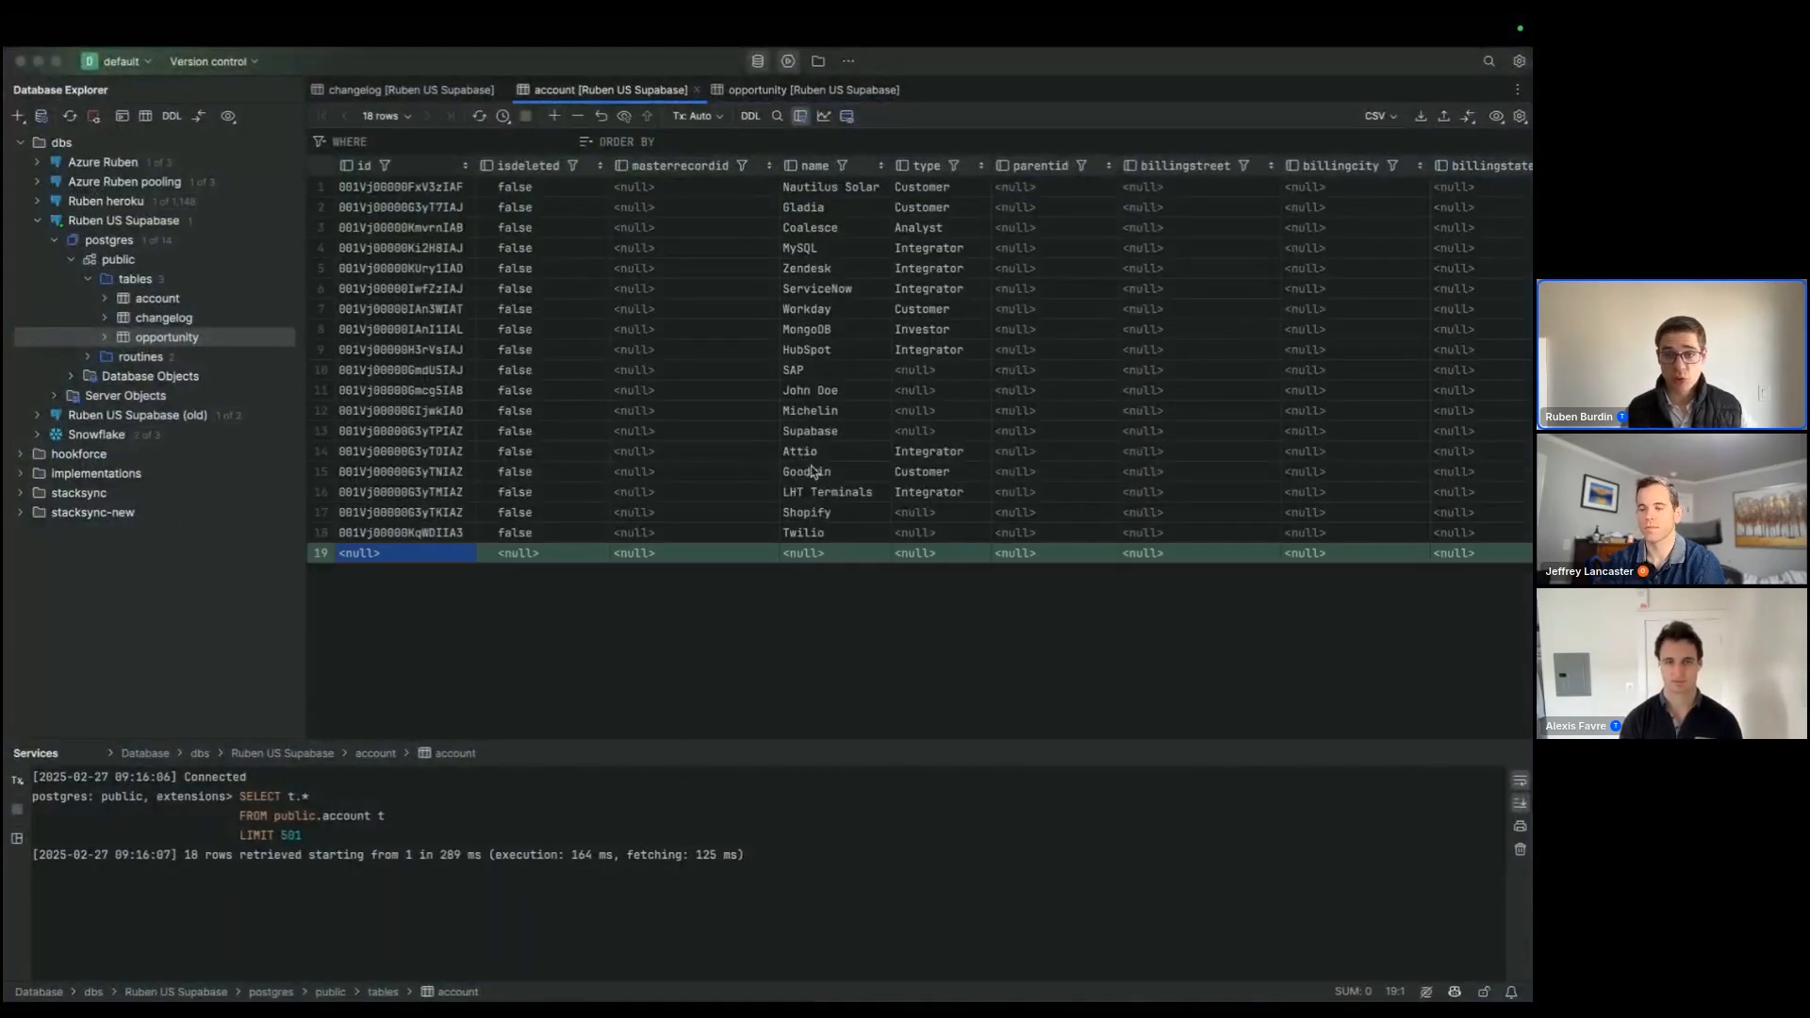
{"action": "left_click", "coordinate": [817, 556]}
{"action": "type", "text": "Stacksync"}
{"action": "key", "text": "Tab"}
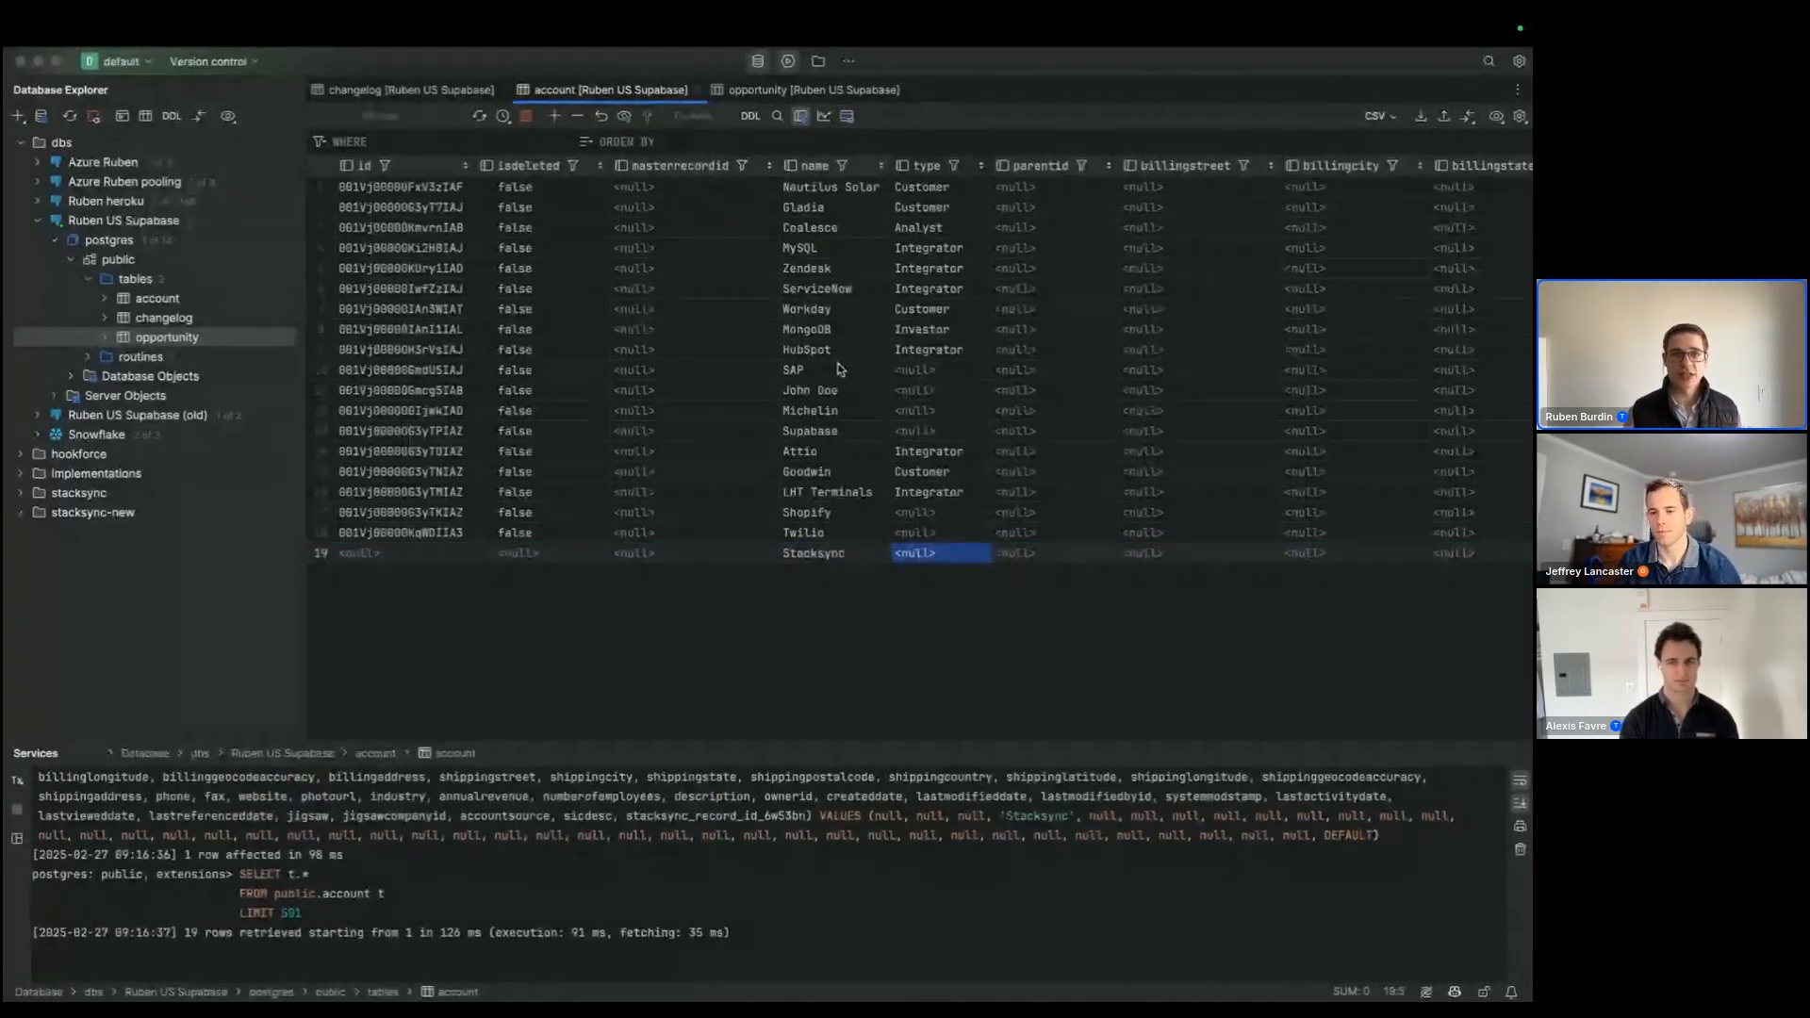
Step: Refresh the My Accounts list in Salesforce, then reload the account table in the database client to check the Stacksync row's id
{"action": "key", "text": "super+Tab"}
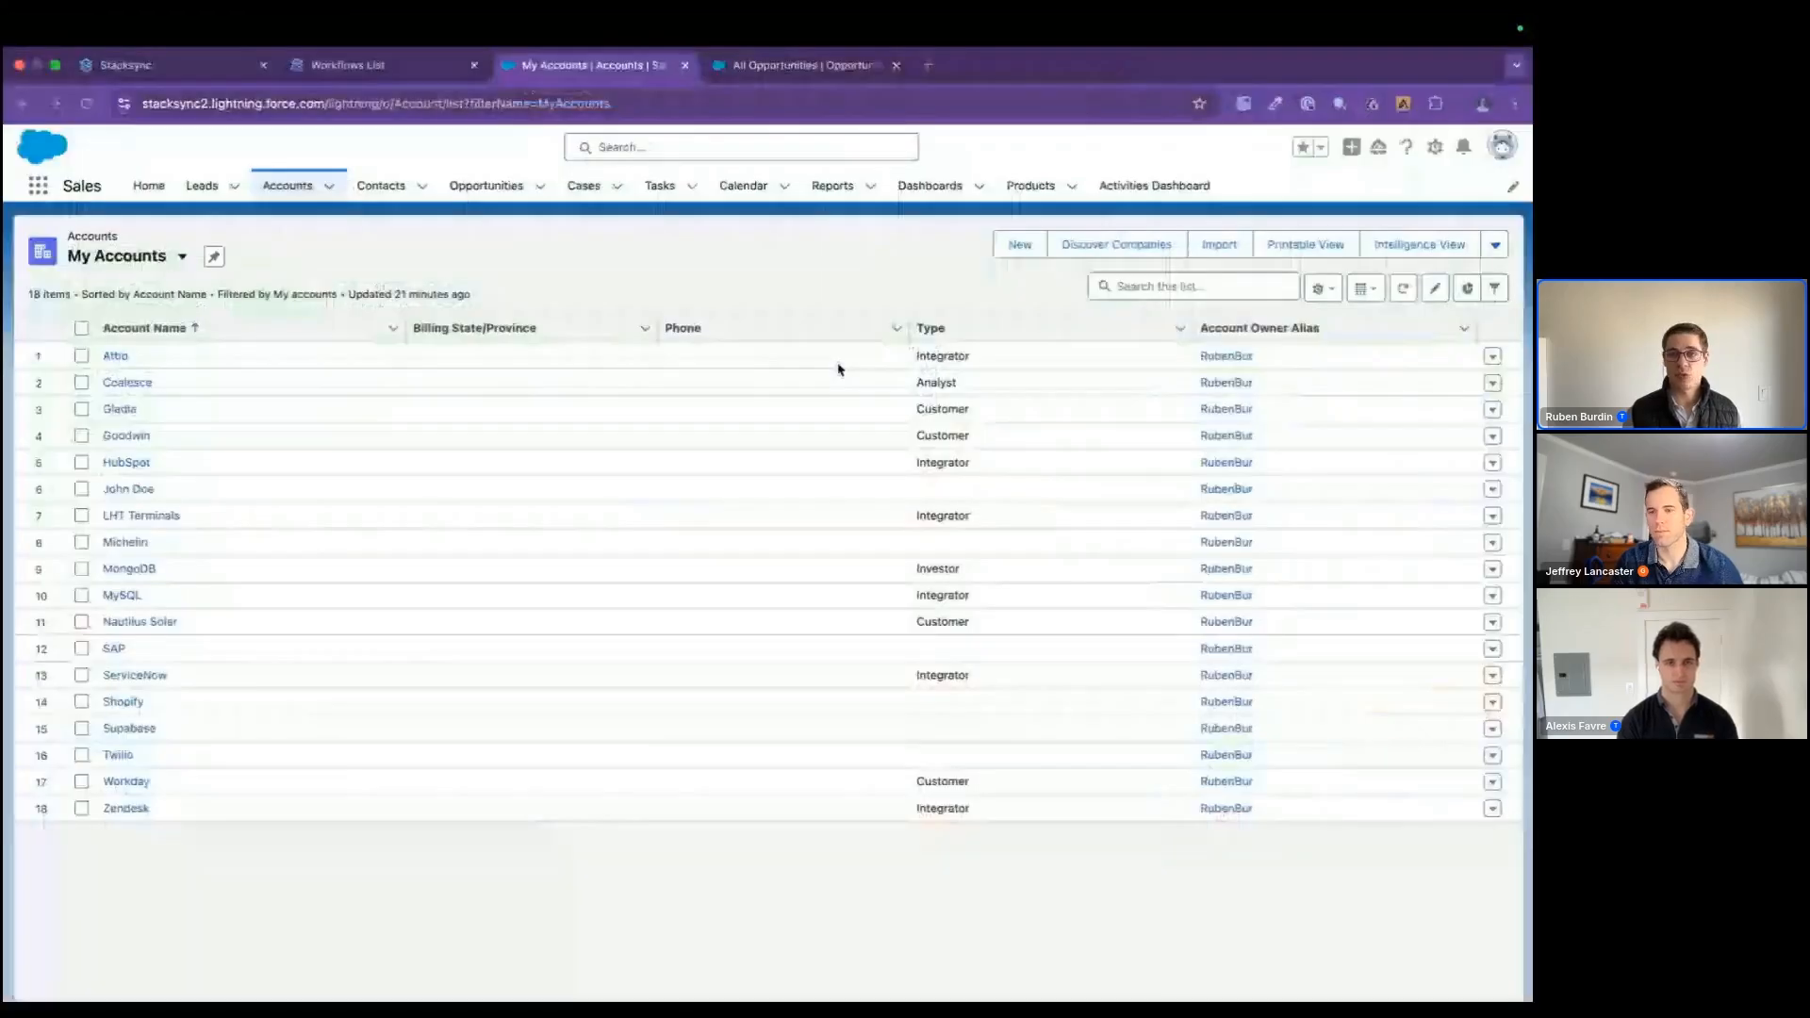
{"action": "left_click", "coordinate": [1405, 291]}
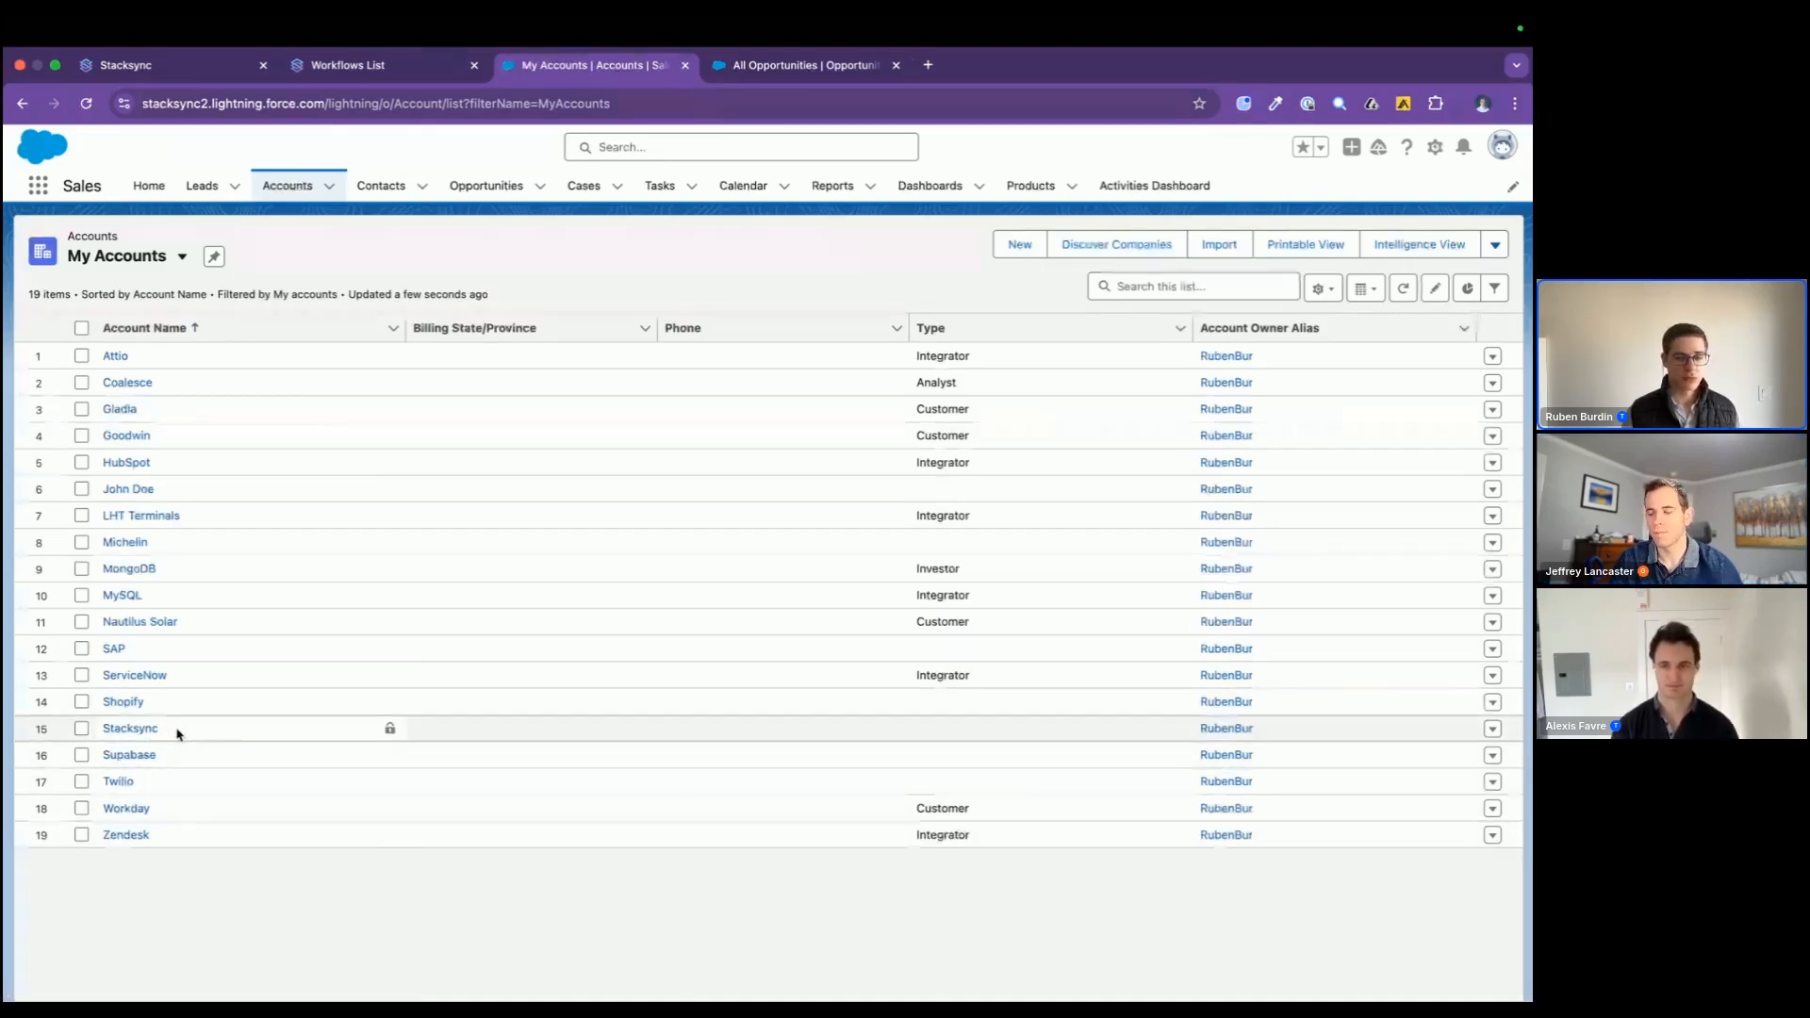
{"action": "key", "text": "super+Tab"}
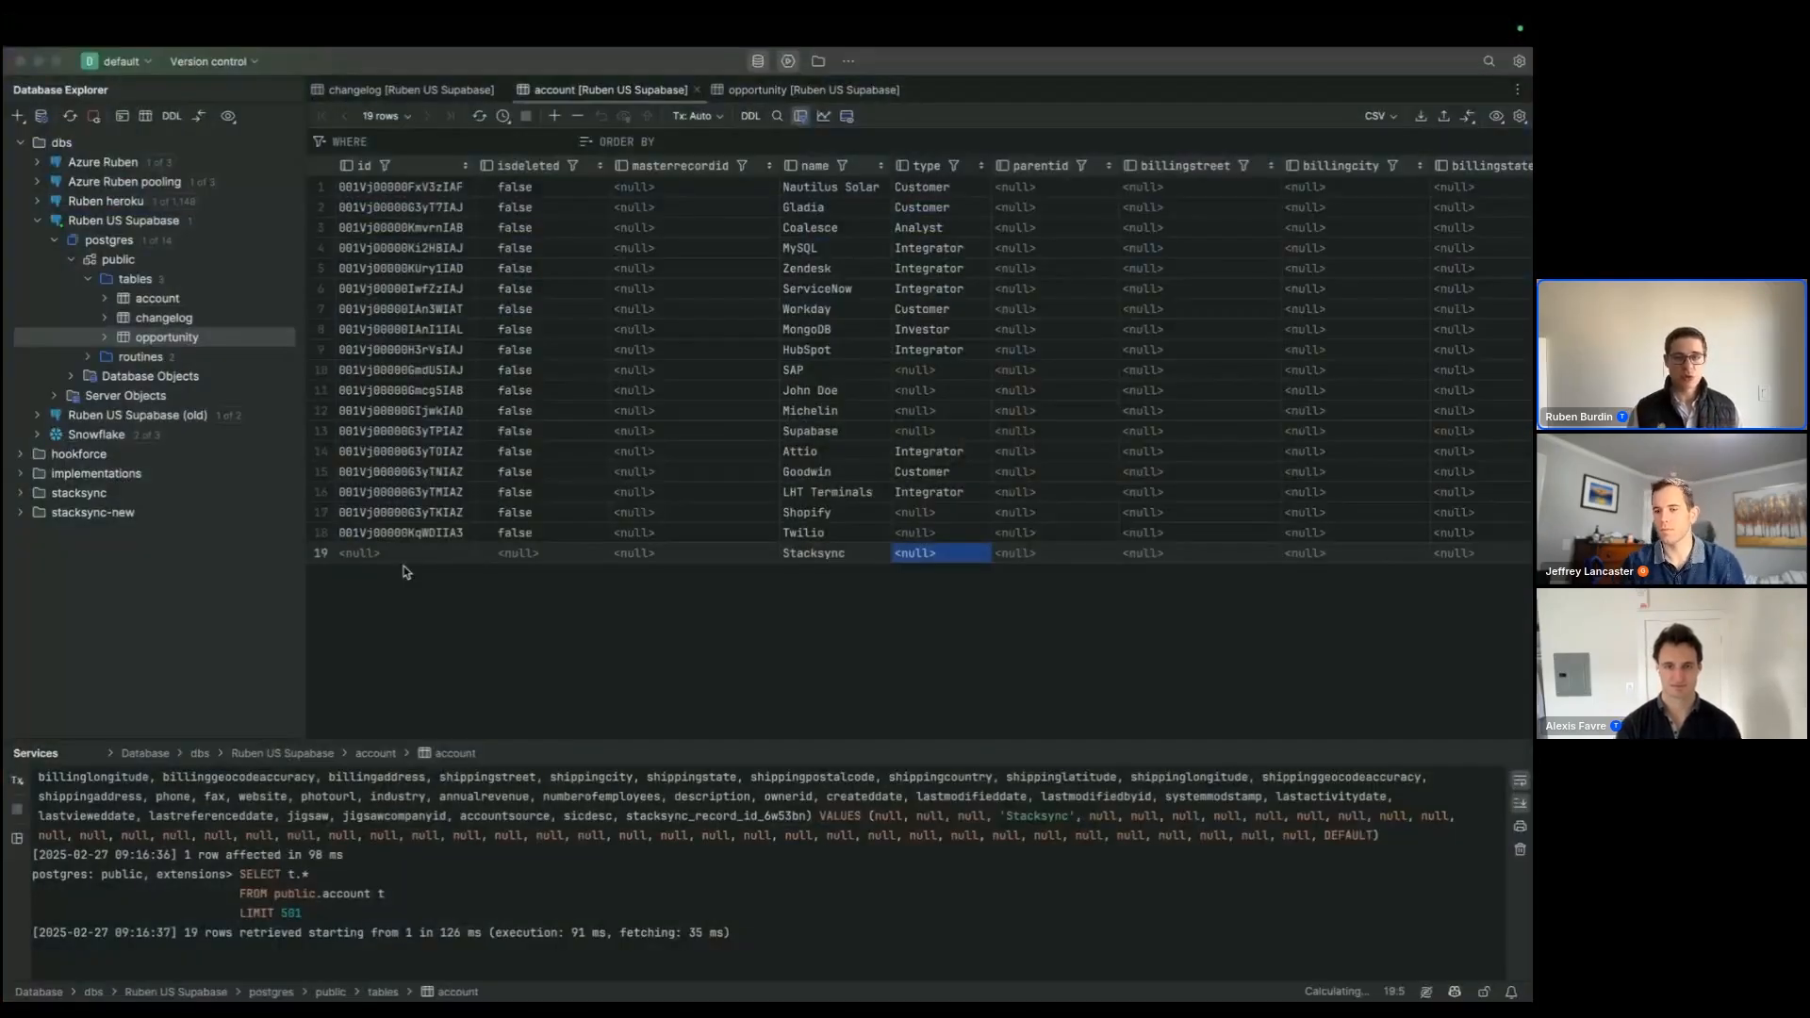
{"action": "left_click", "coordinate": [414, 556]}
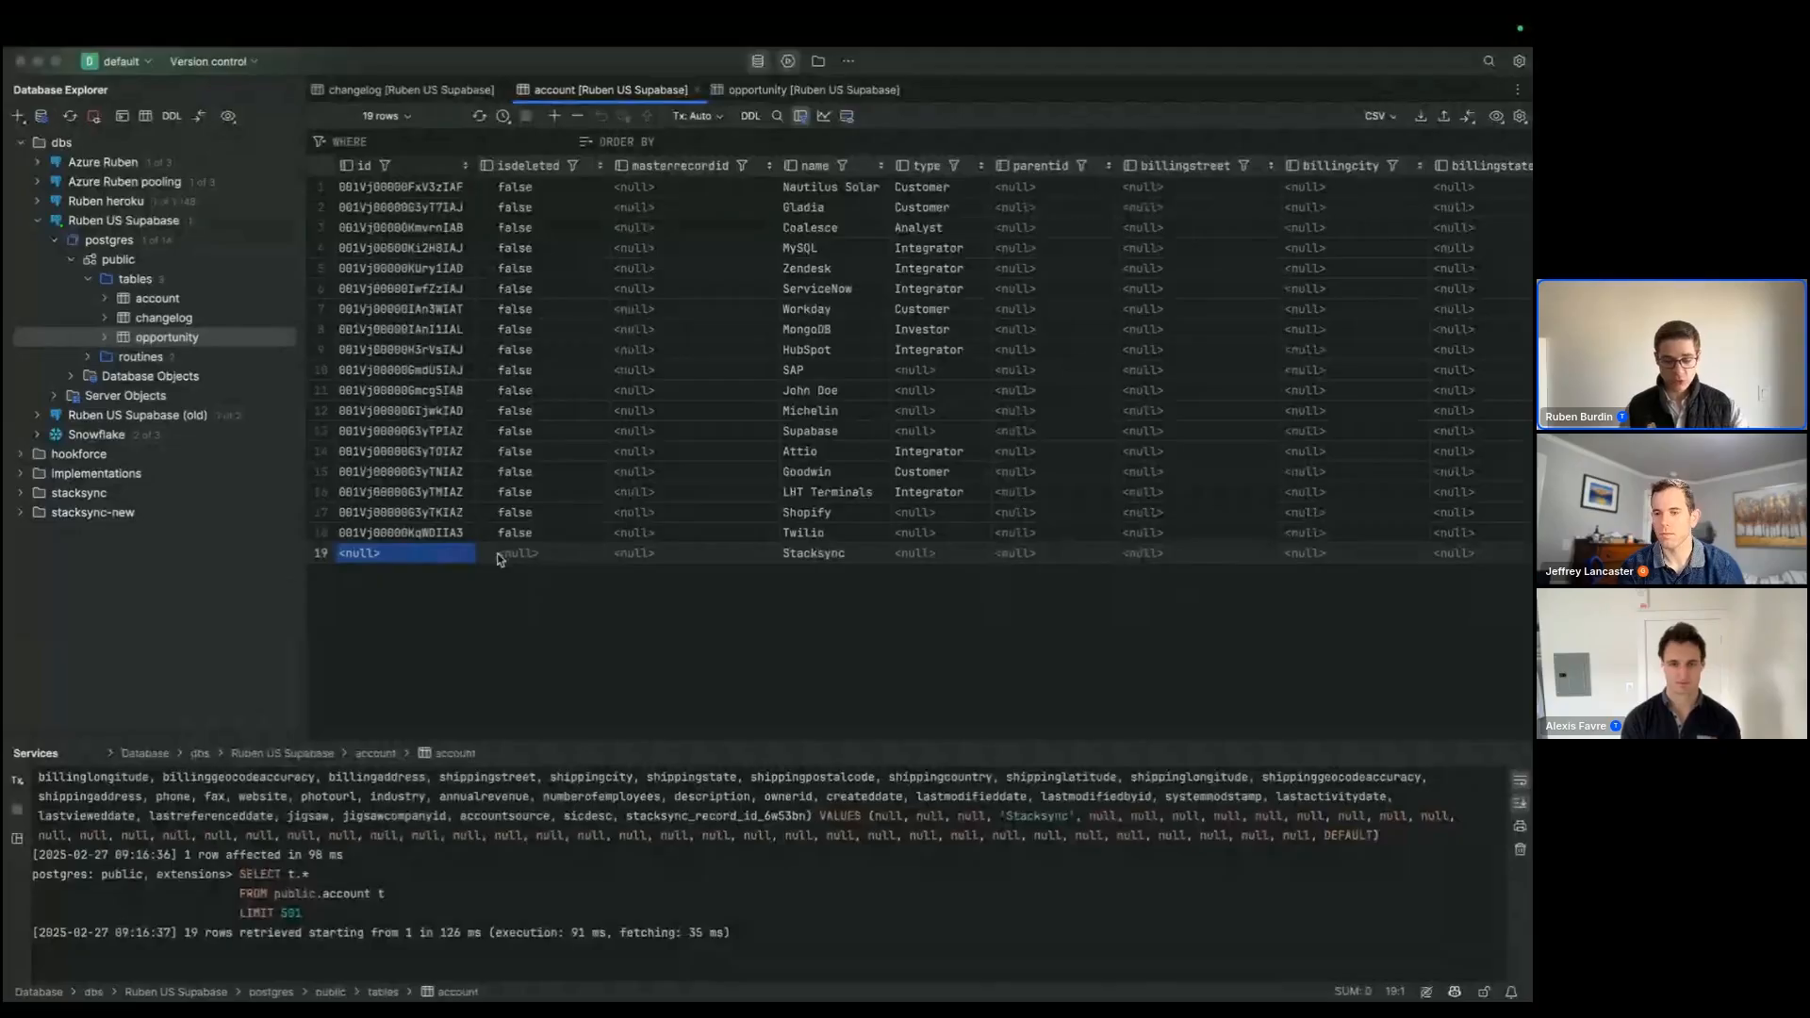
{"action": "key", "text": "super+r"}
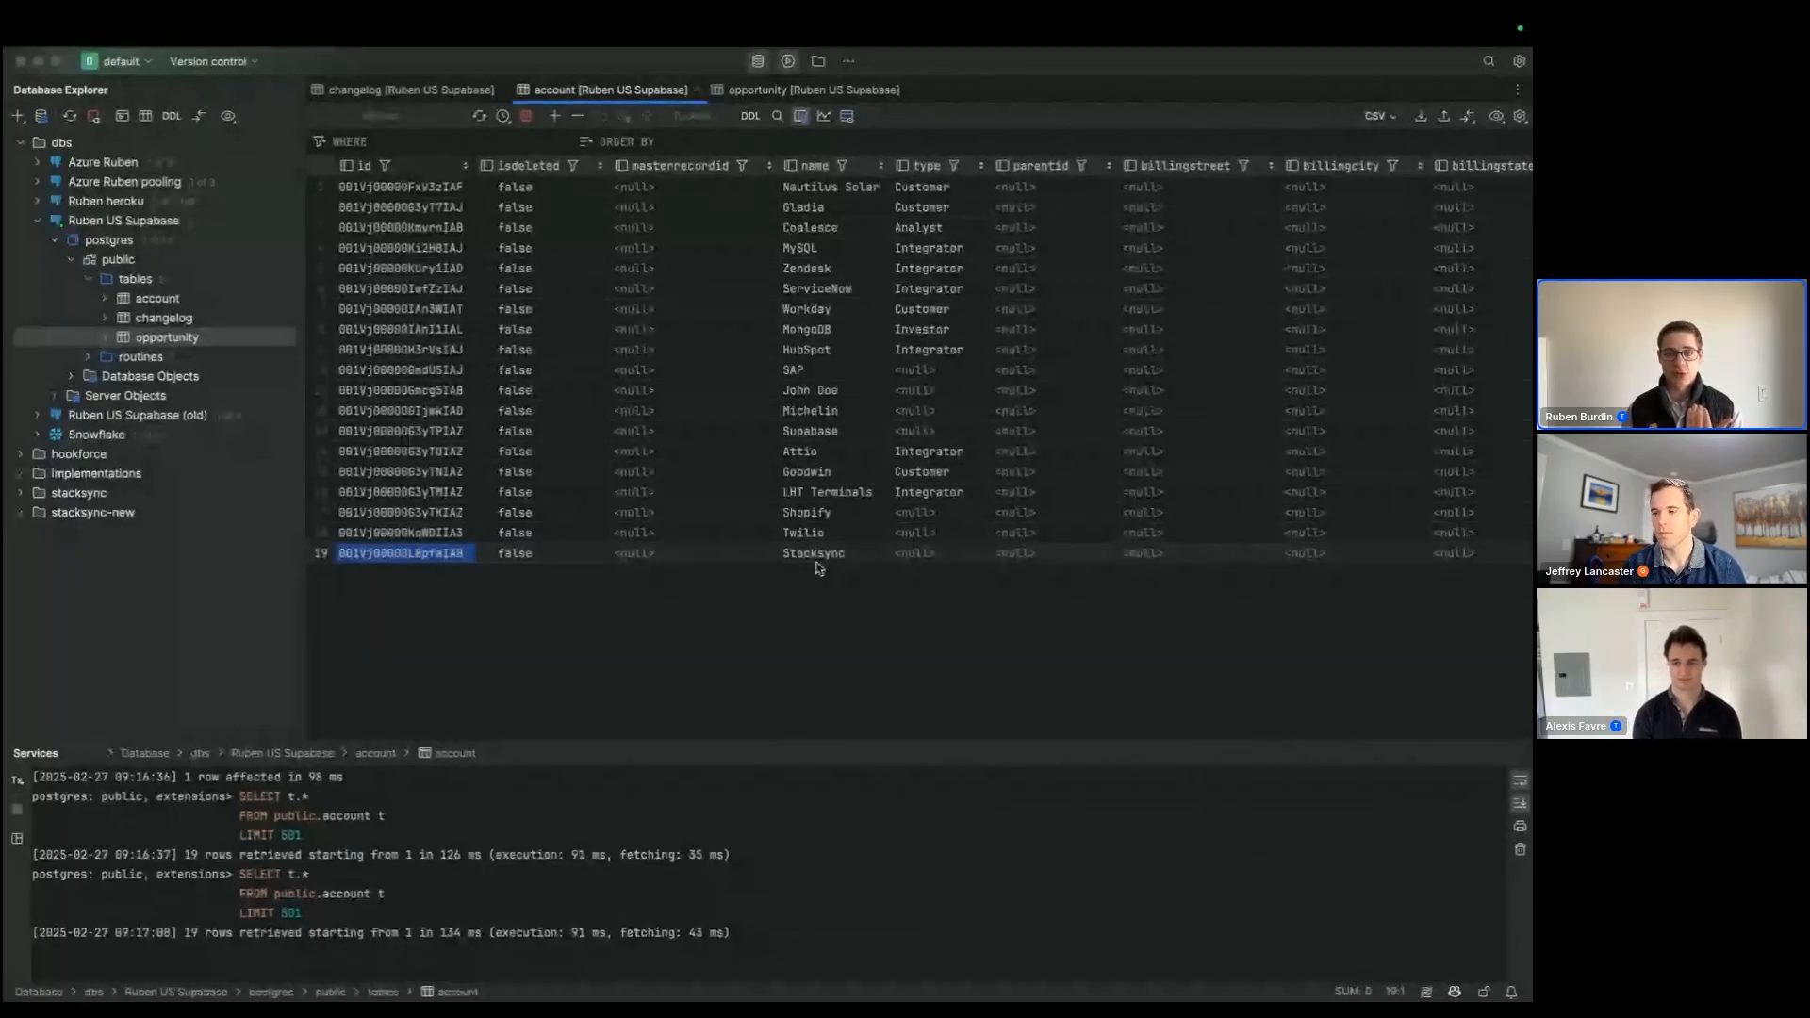
Step: Move the description column of the account table so it sits directly after the type column
{"action": "right_click", "coordinate": [375, 451]}
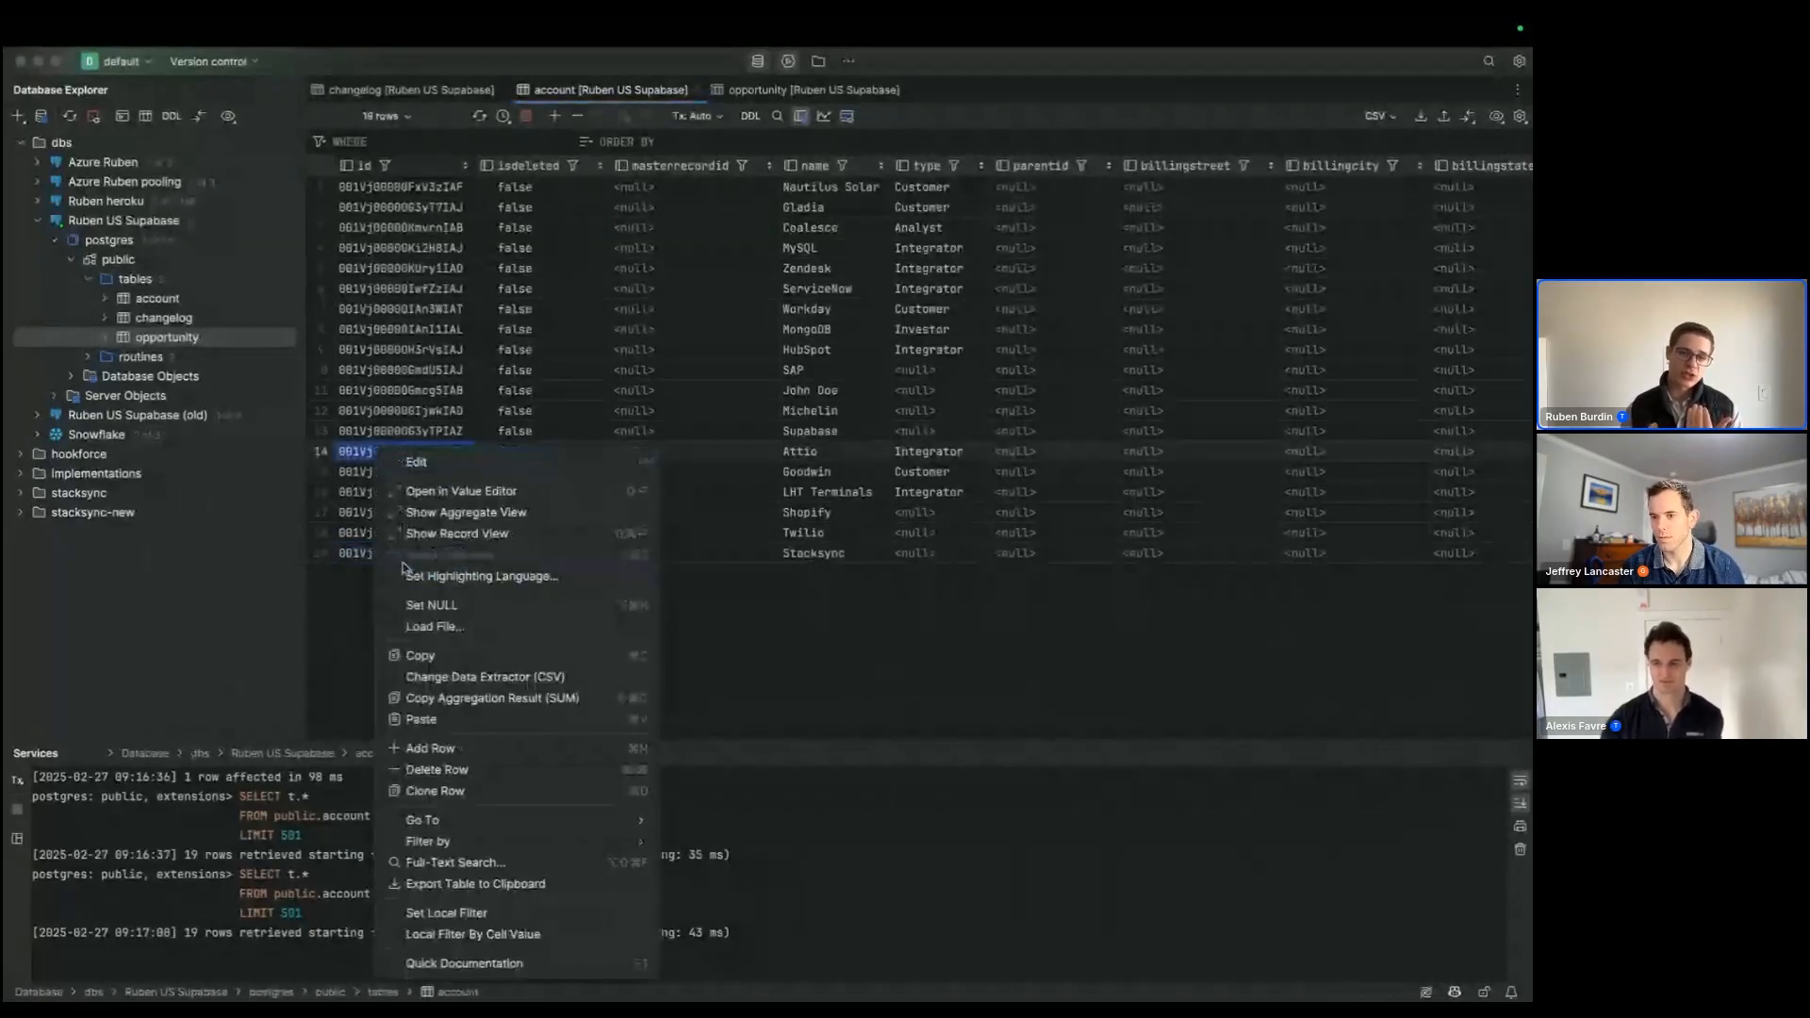
{"action": "key", "text": "Escape"}
{"action": "scroll", "coordinate": [1111, 580], "scroll_direction": "right", "scroll_amount": 15}
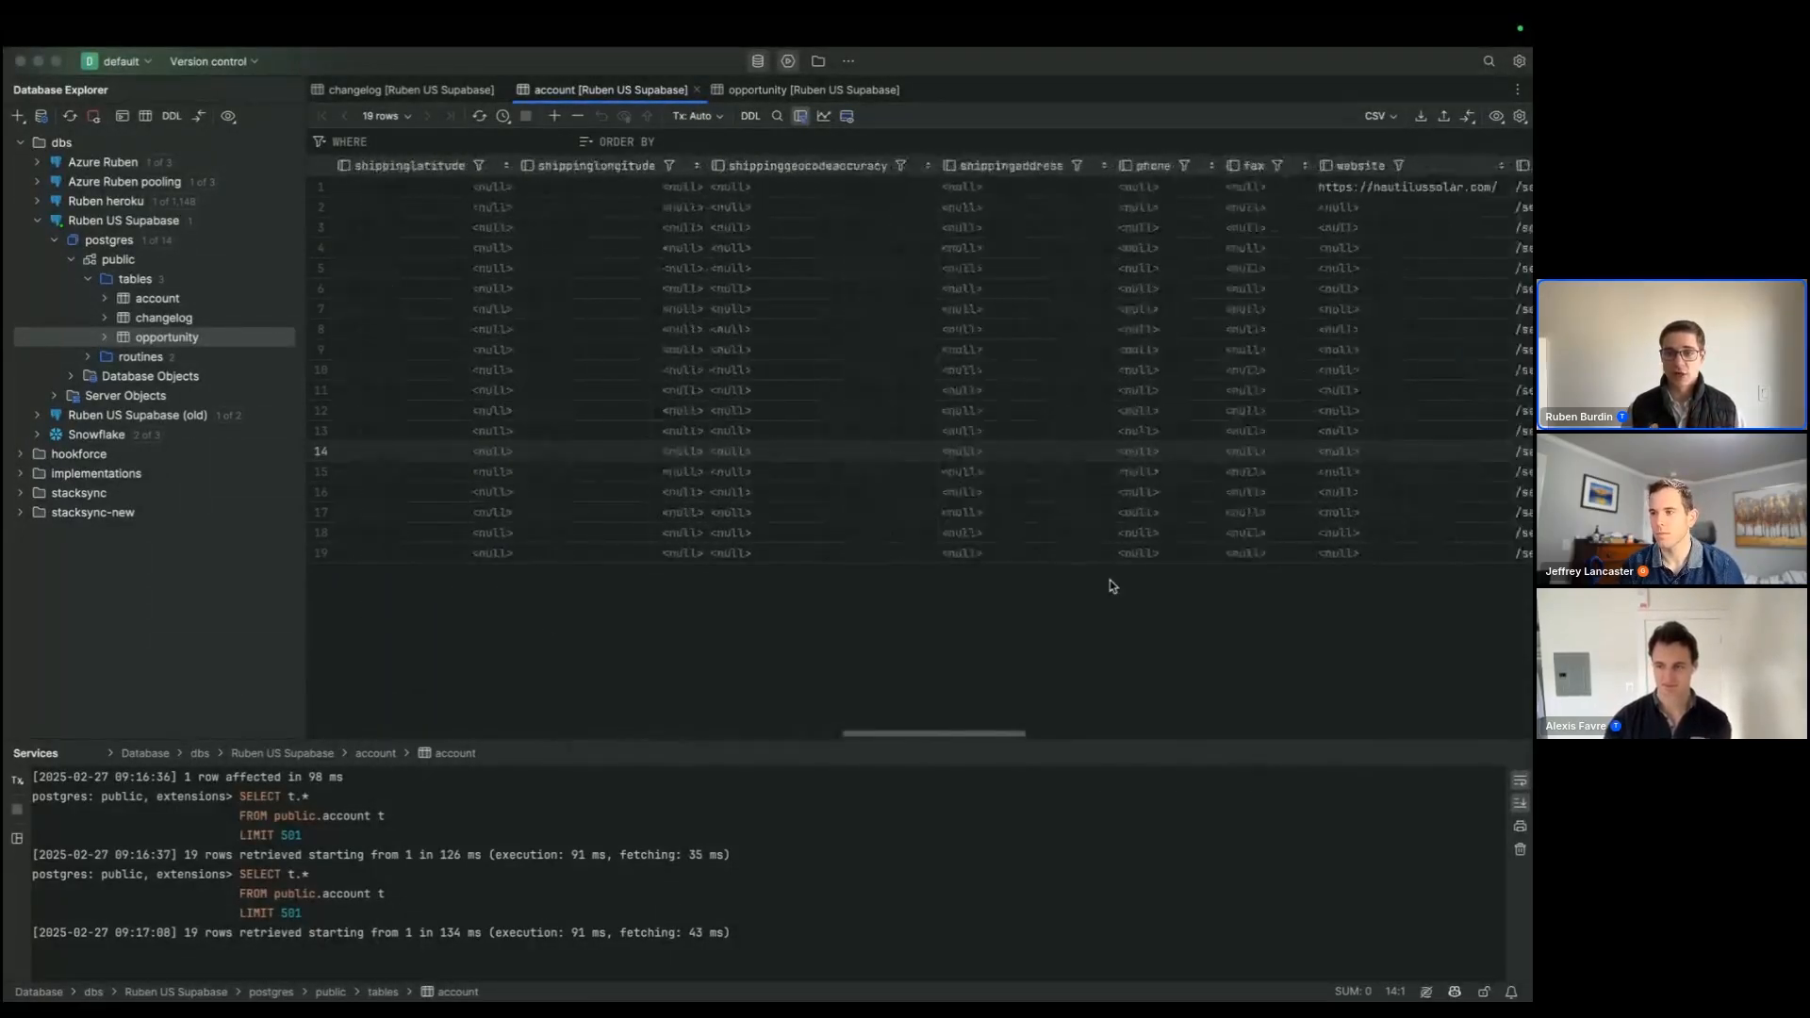
{"action": "scroll", "coordinate": [1111, 582], "scroll_direction": "right", "scroll_amount": 10}
{"action": "scroll", "coordinate": [1111, 585], "scroll_direction": "left", "scroll_amount": 20}
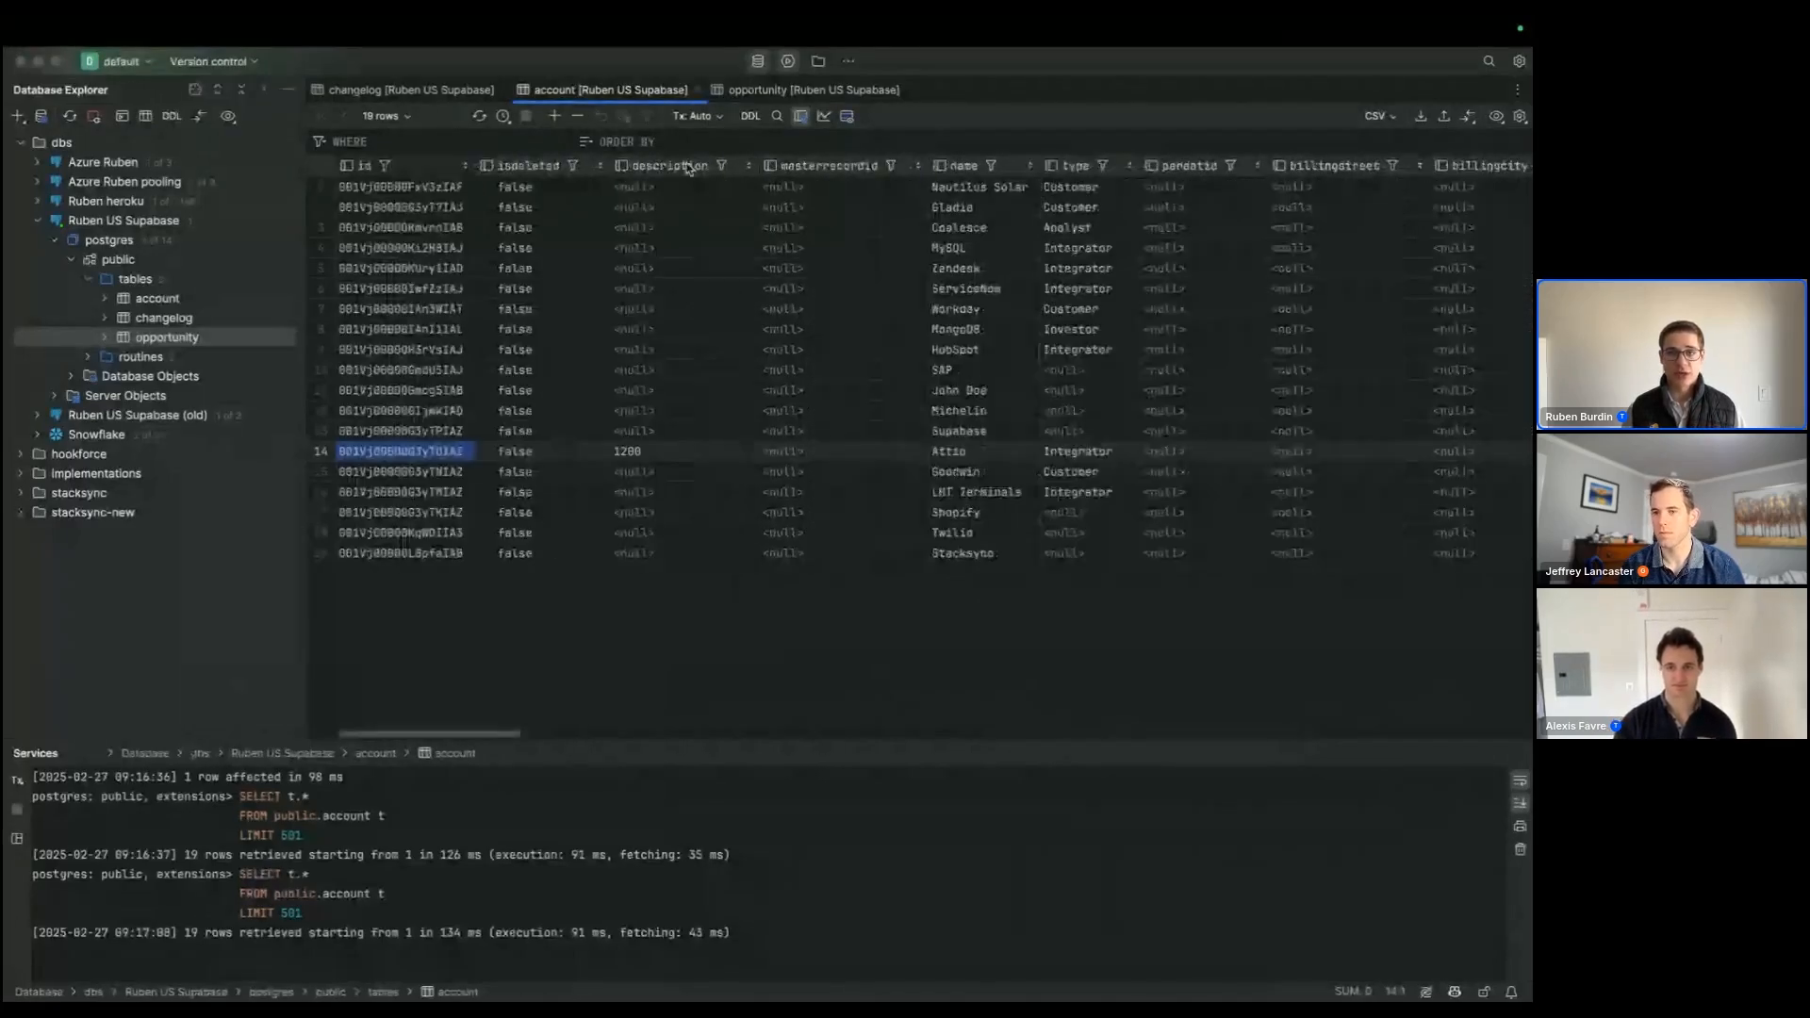
{"action": "left_click_drag", "start_coordinate": [690, 168], "coordinate": [1051, 168]}
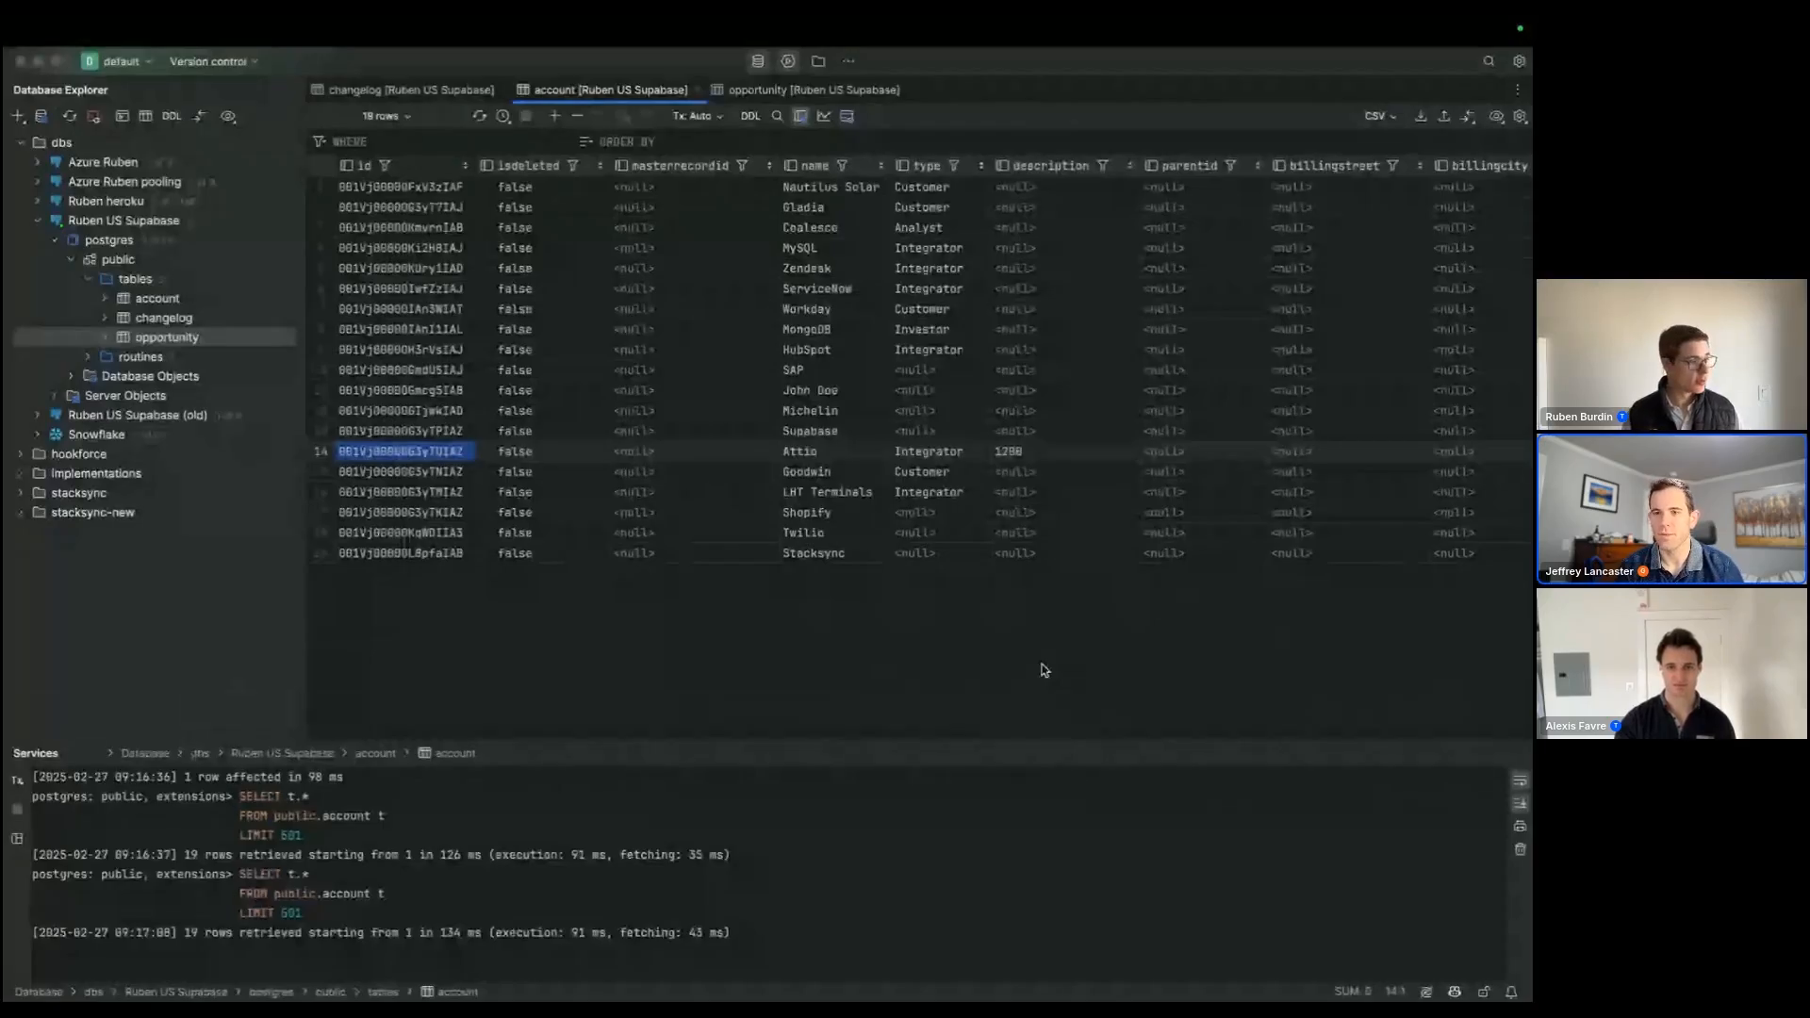
{"action": "left_click", "coordinate": [834, 562]}
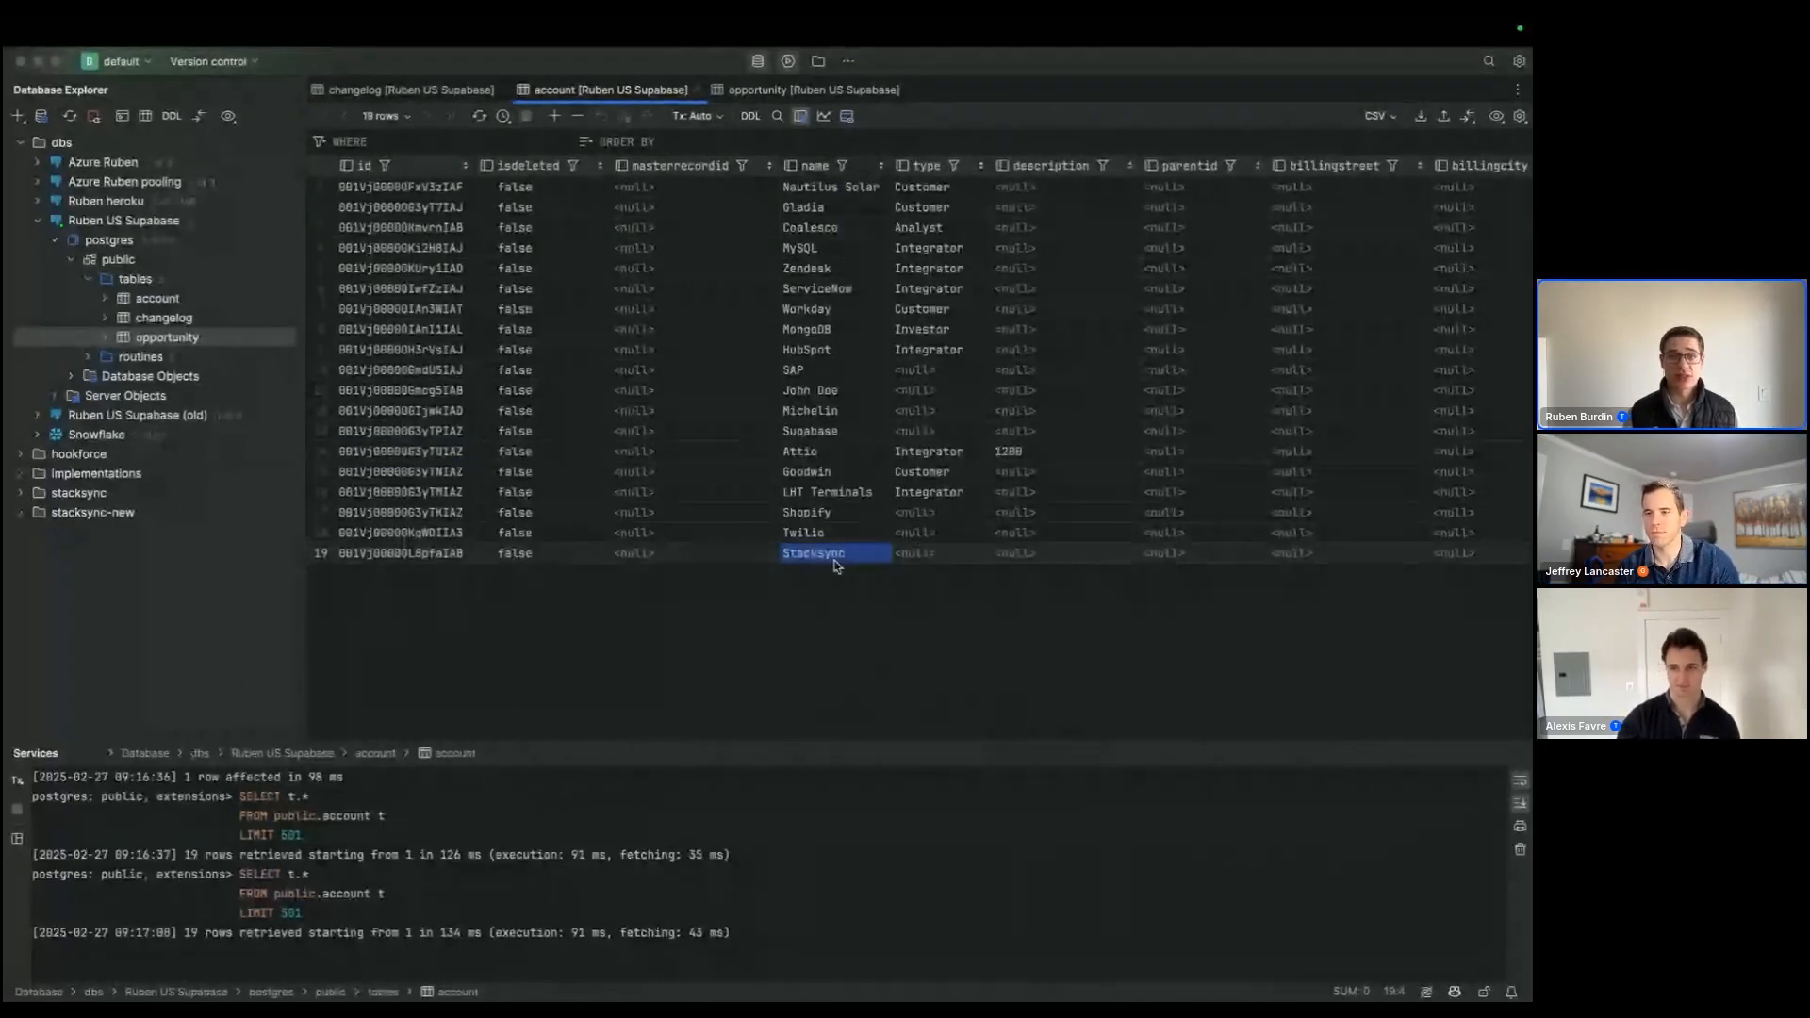
Step: Switch to Salesforce, set the Stacksync account's type to Partner in the My Accounts list, and save the change
{"action": "key", "text": "super+Tab"}
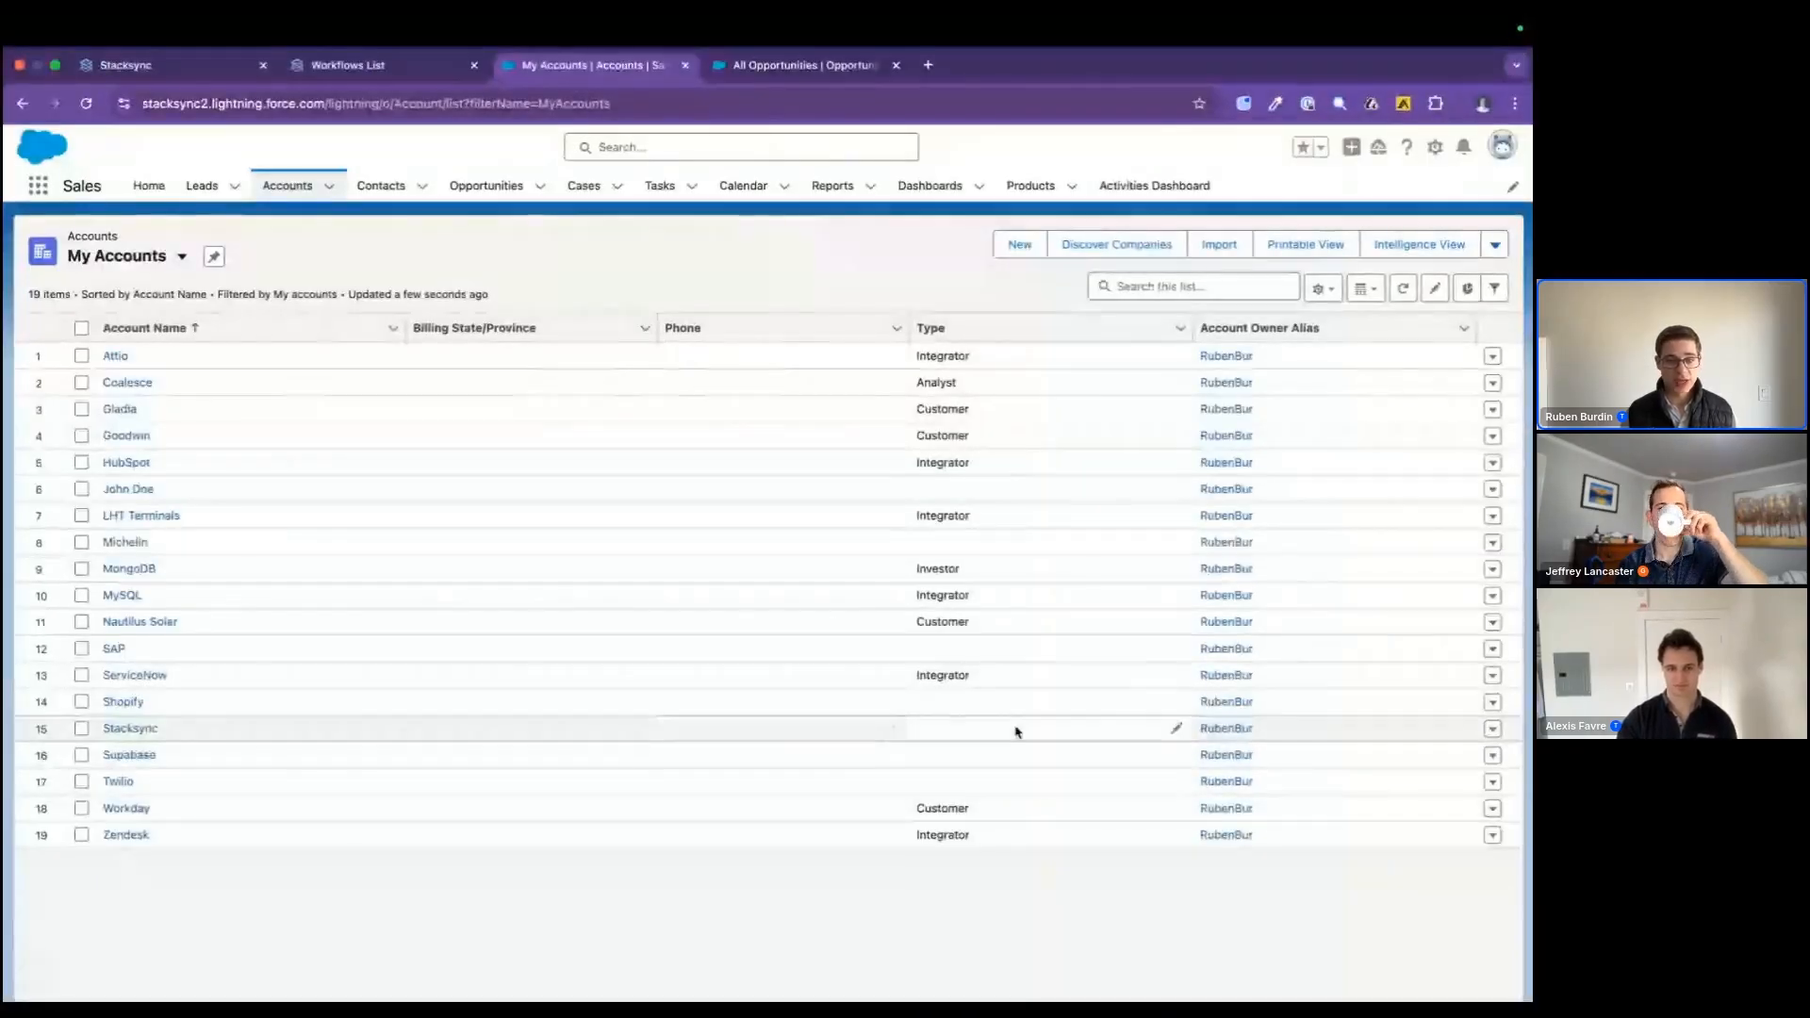
{"action": "left_click", "coordinate": [1178, 729]}
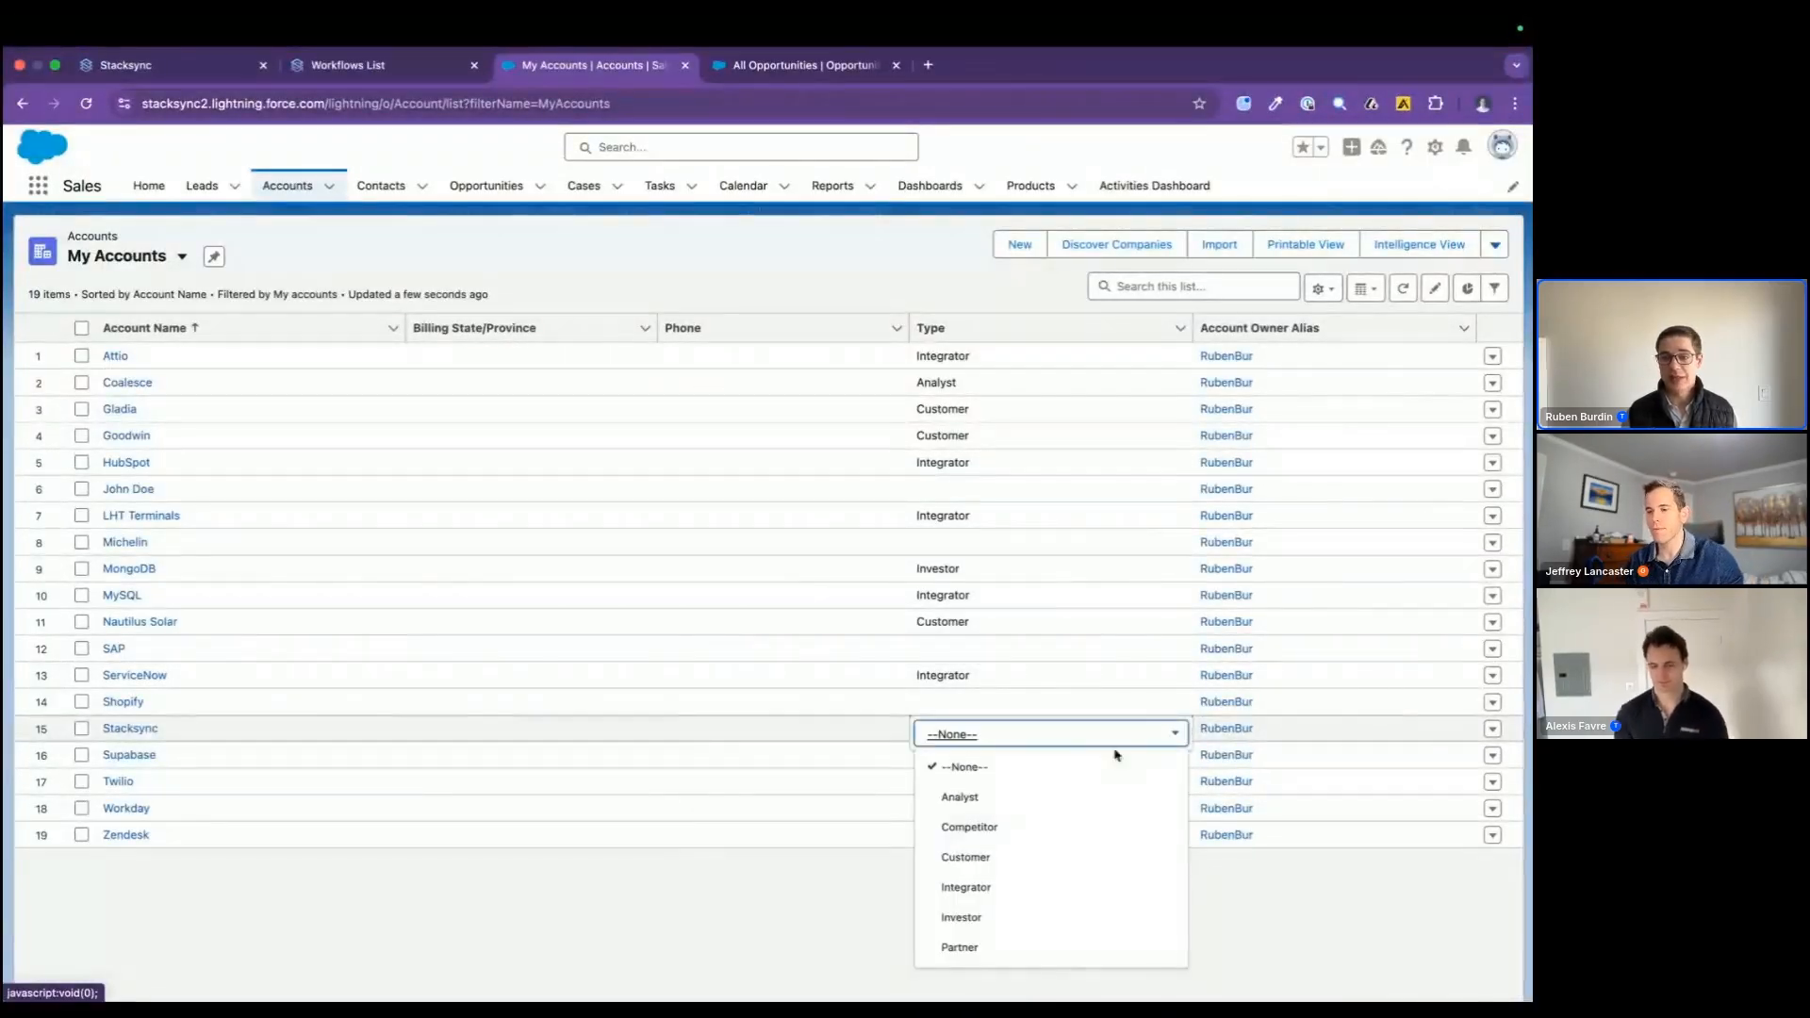
{"action": "left_click", "coordinate": [1022, 947]}
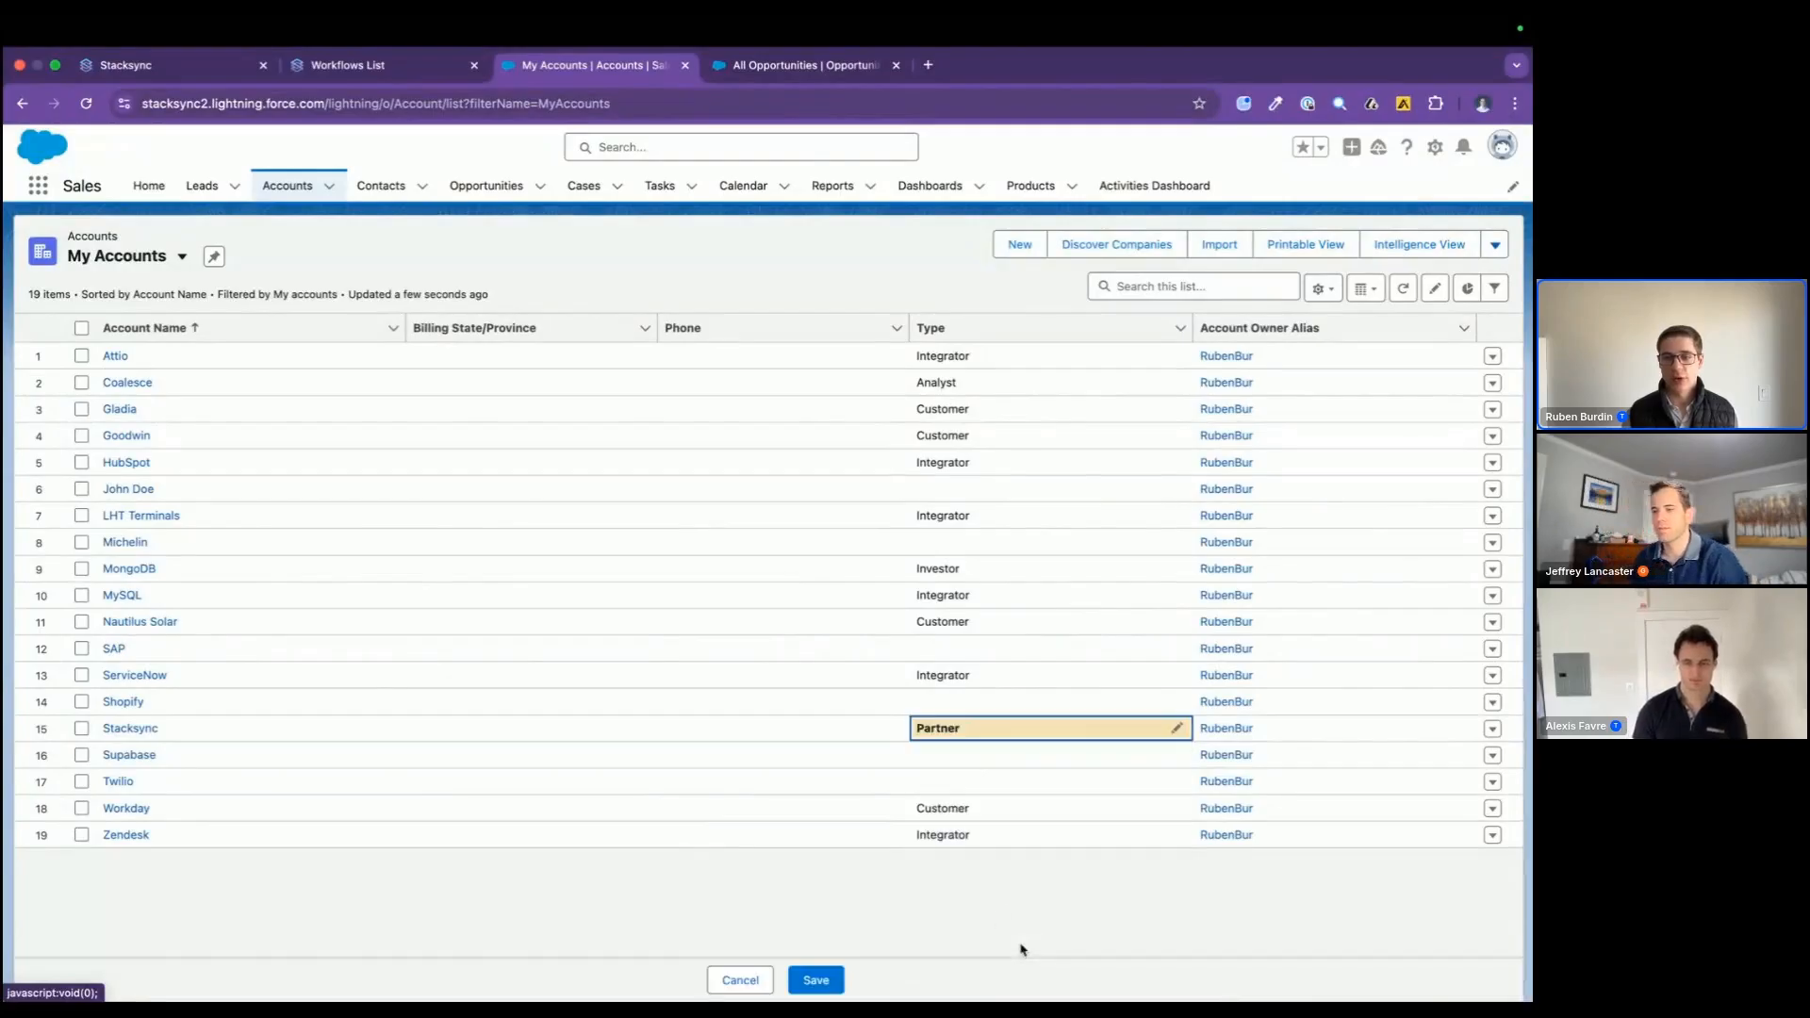
{"action": "left_click", "coordinate": [817, 979]}
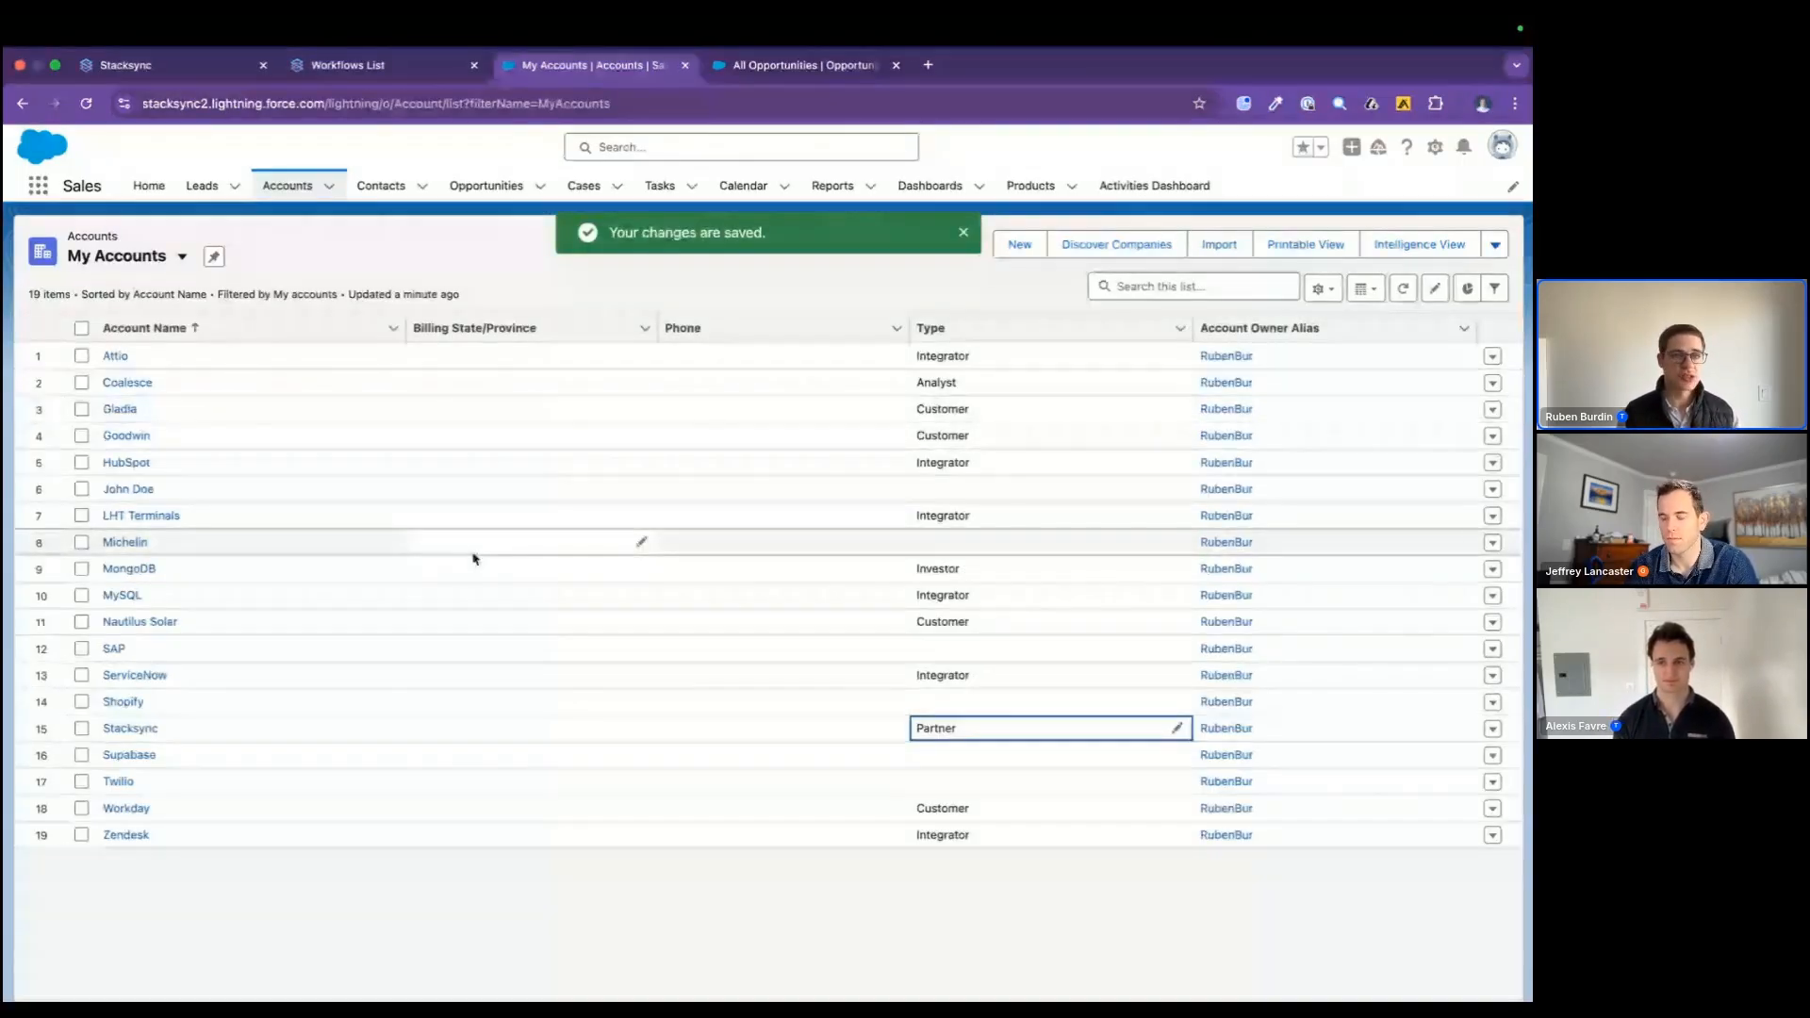
Step: Return to the database client and reload the account table to check the Stacksync row's type
{"action": "key", "text": "super+Tab"}
{"action": "key", "text": "super+Tab"}
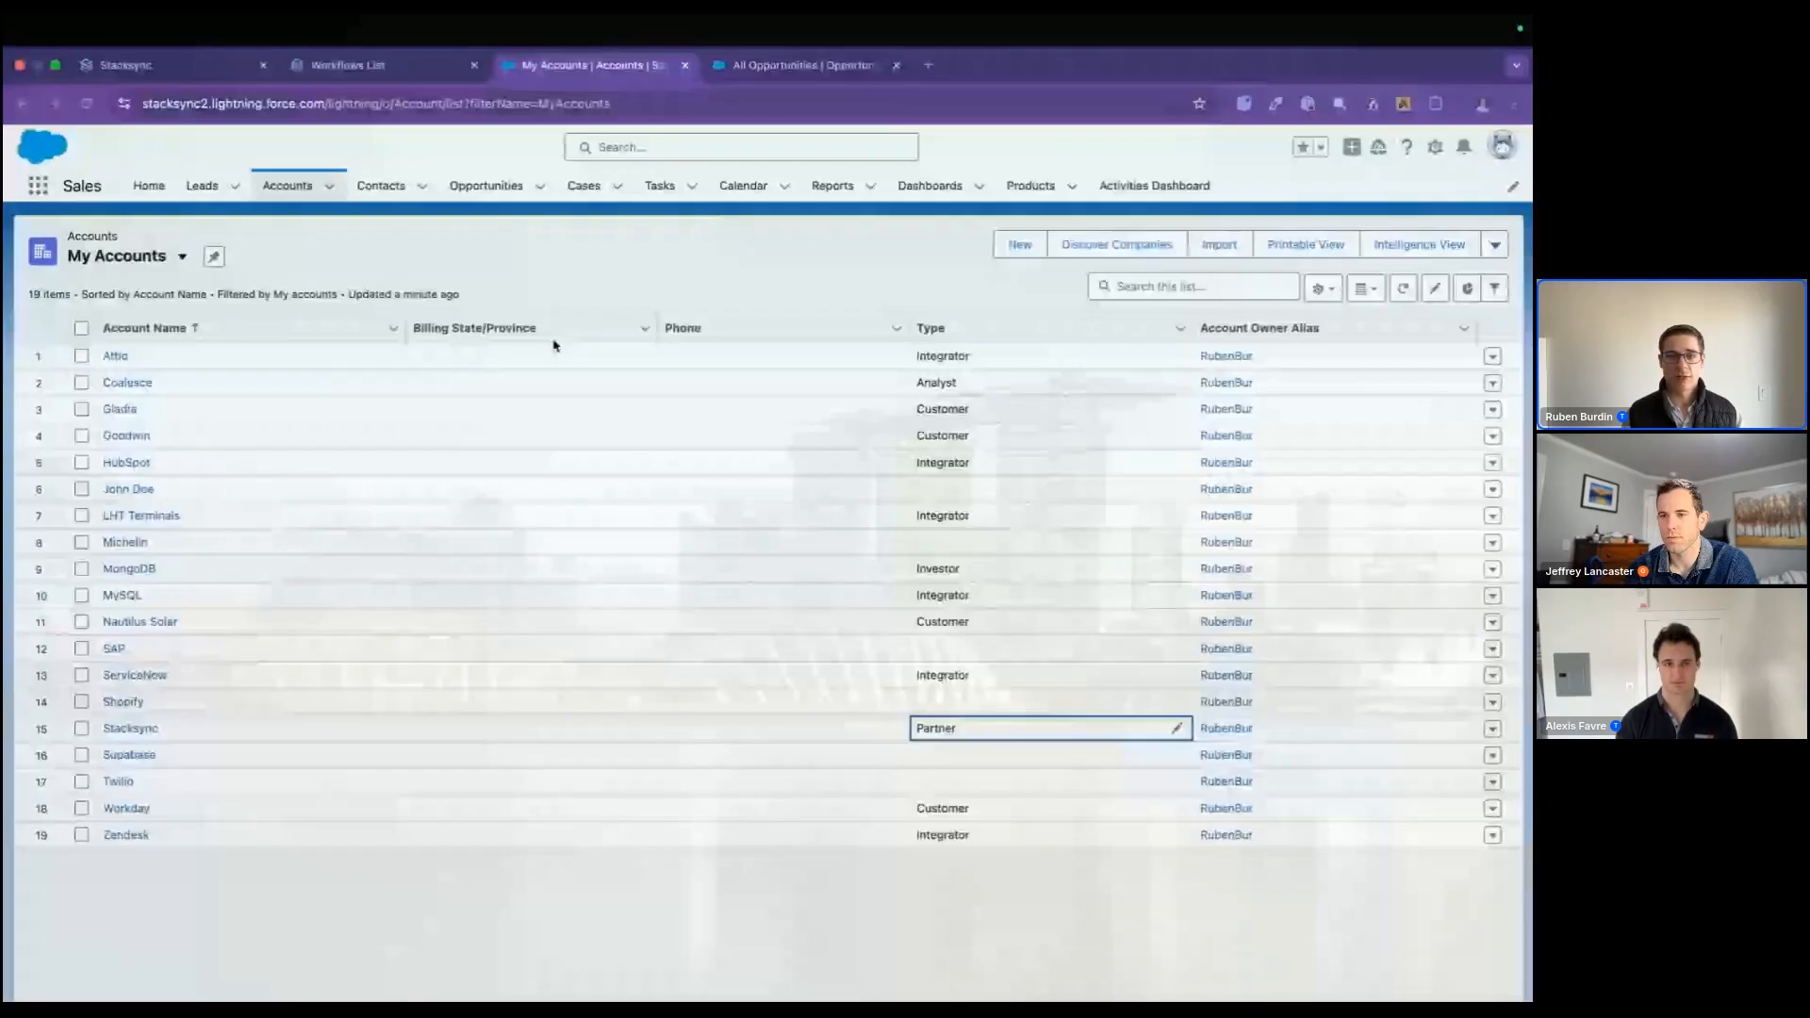
{"action": "key", "text": "super+Tab"}
{"action": "left_click", "coordinate": [479, 117]}
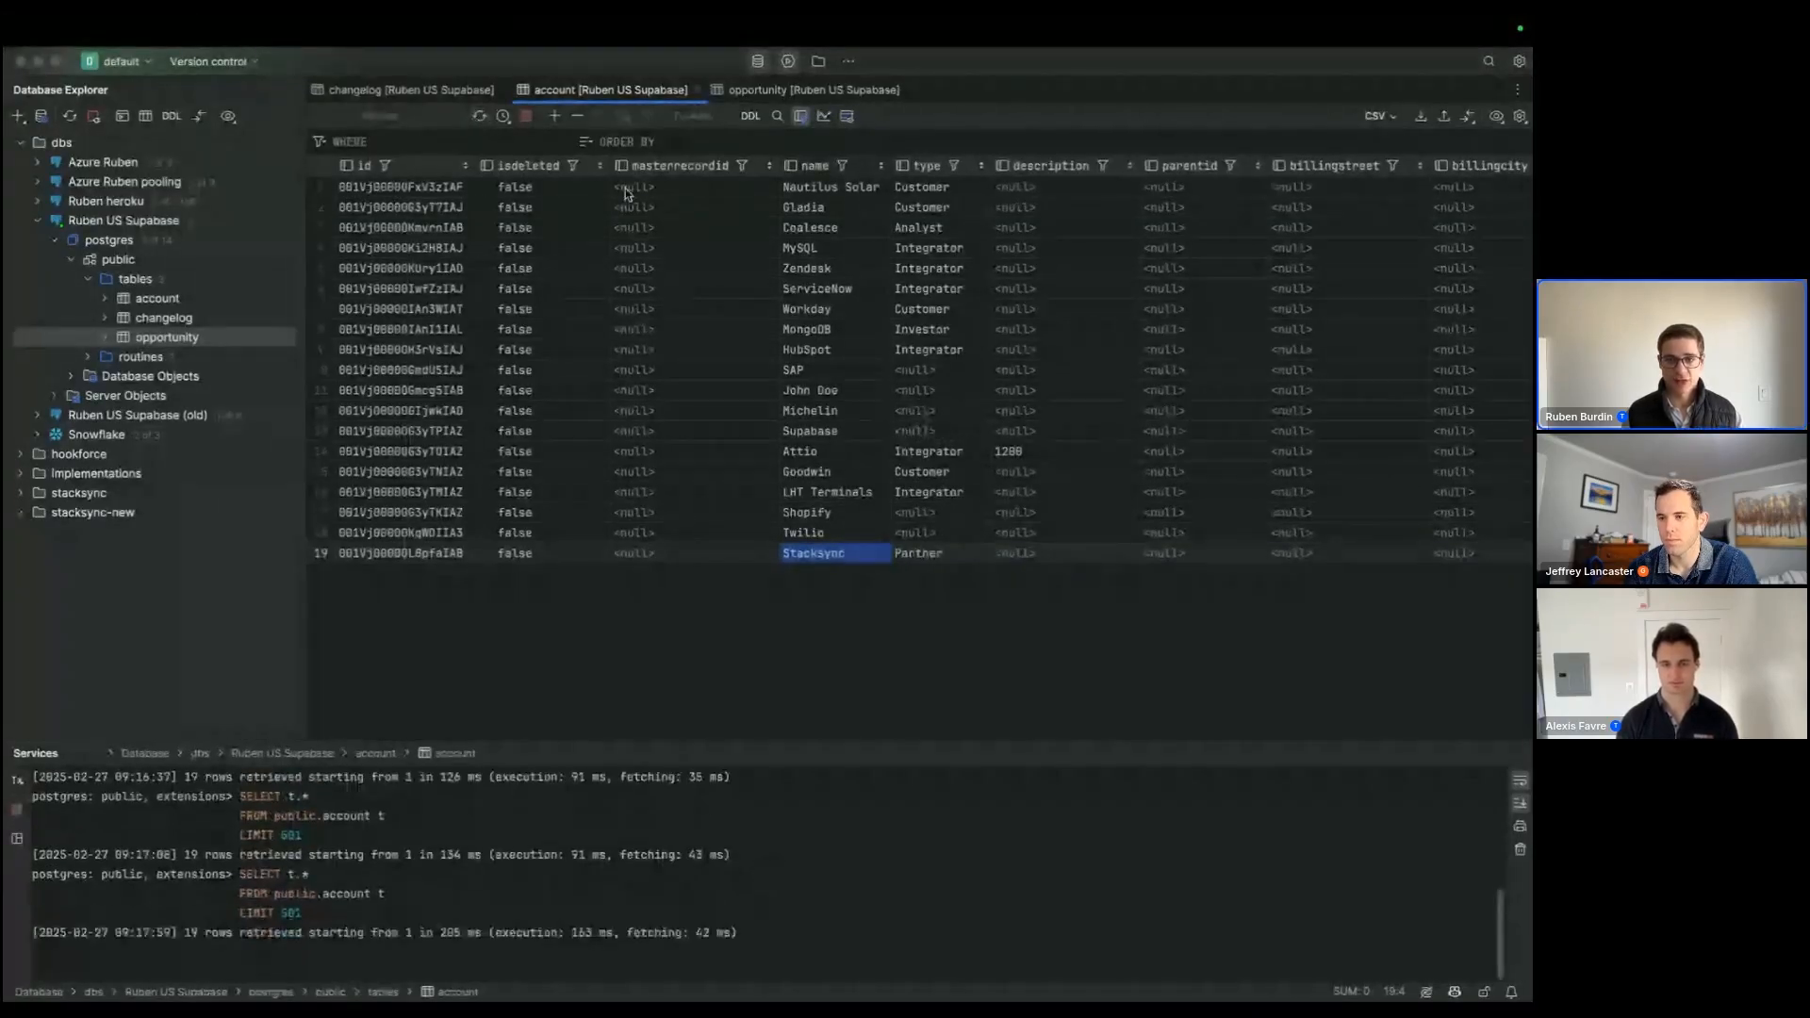
{"action": "left_click", "coordinate": [950, 559]}
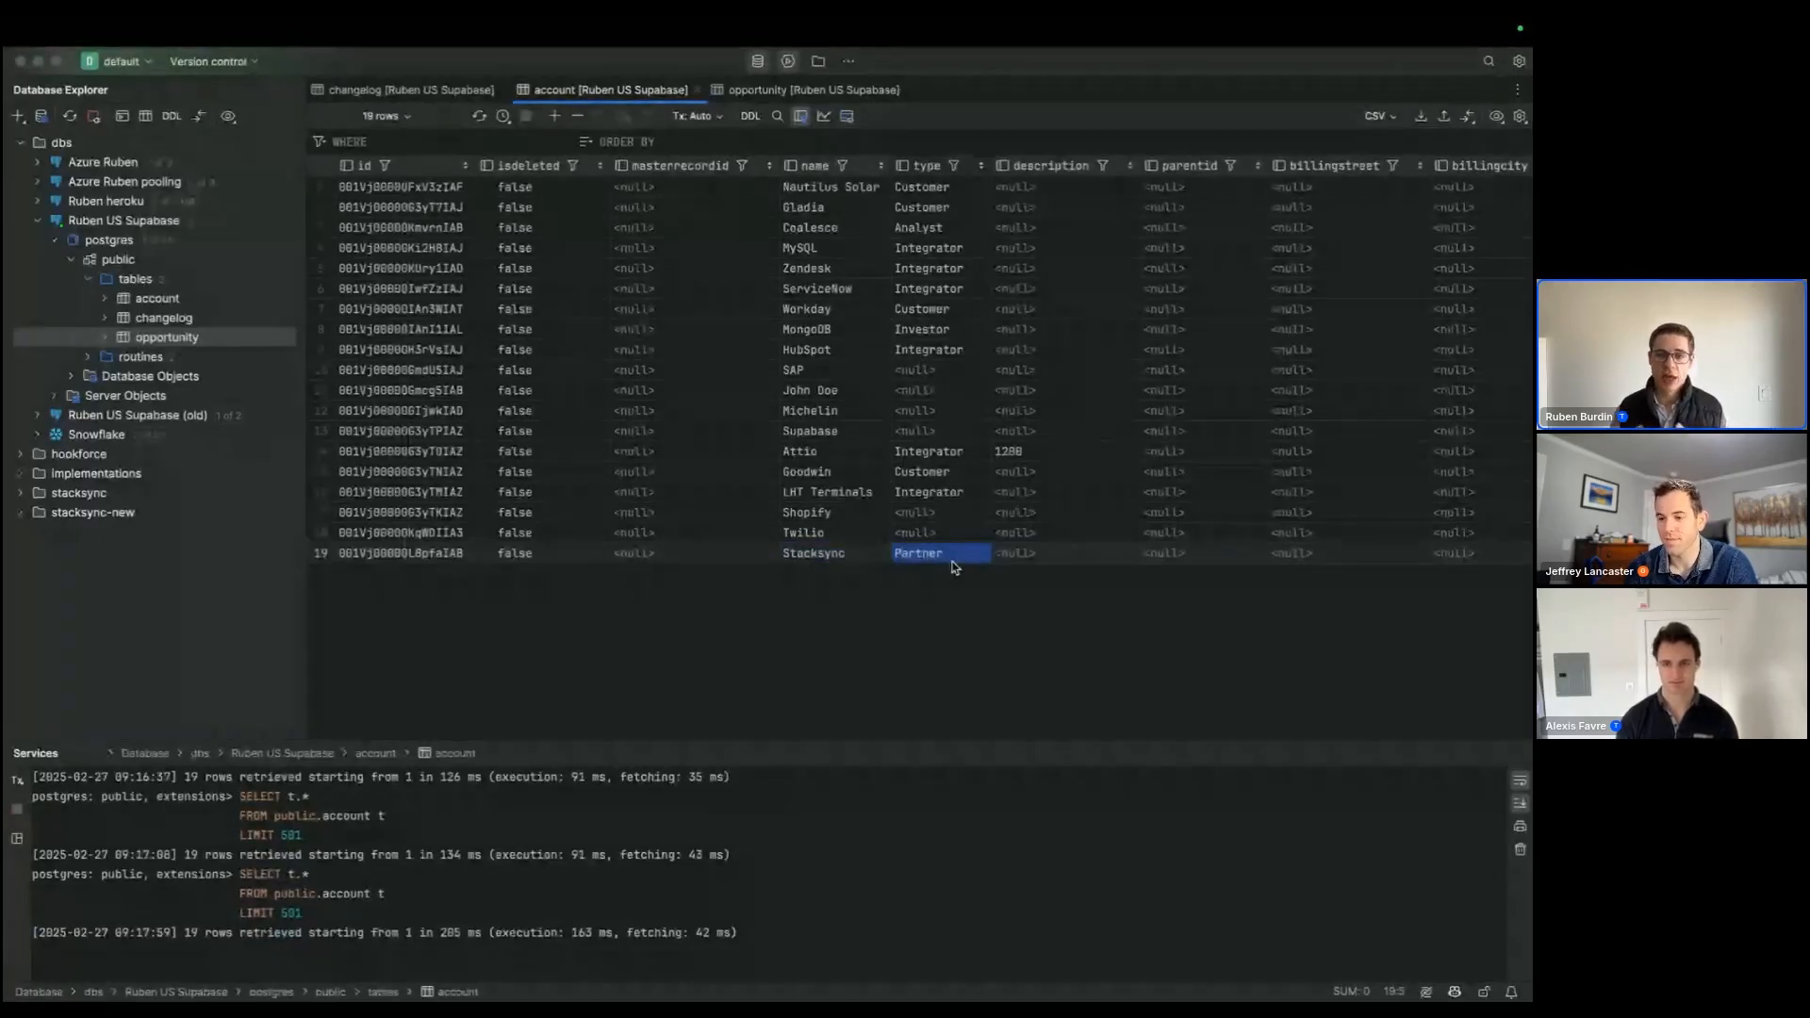
Step: Review the account table's type values, the amounts in the opportunity table, and the account description column
{"action": "left_click_drag", "start_coordinate": [940, 247], "coordinate": [941, 553]}
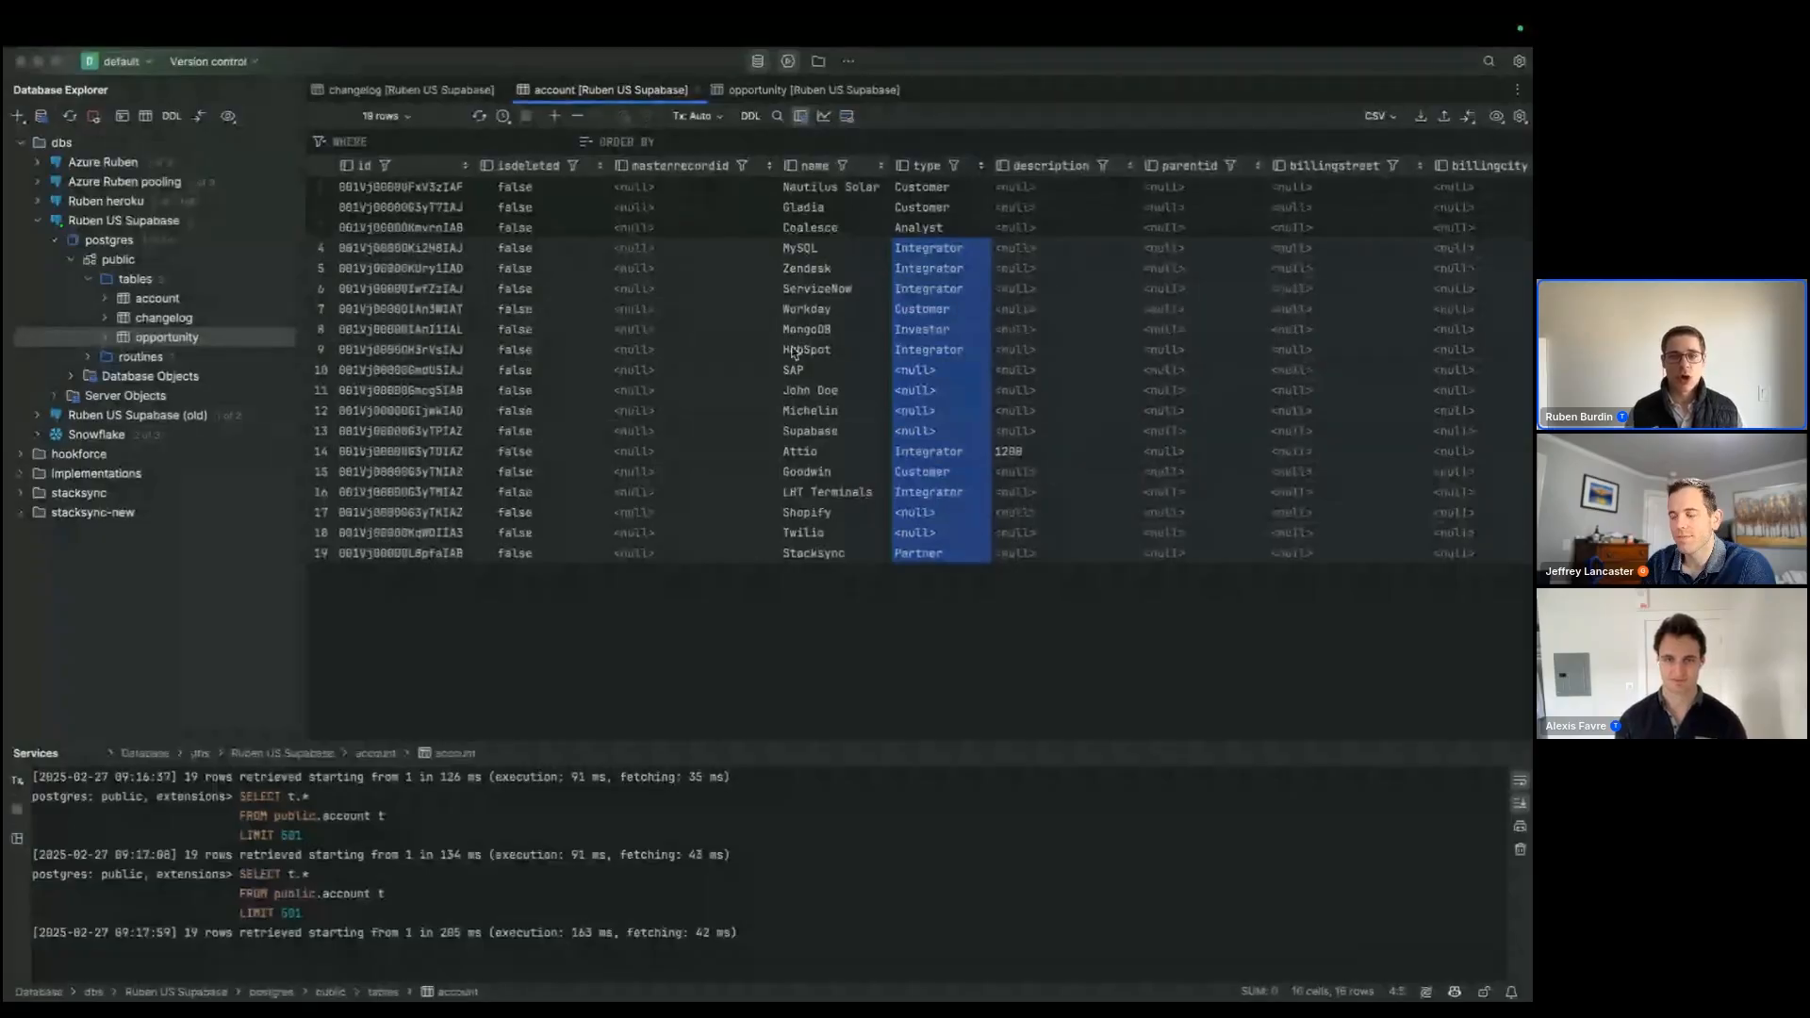
{"action": "left_click", "coordinate": [761, 476]}
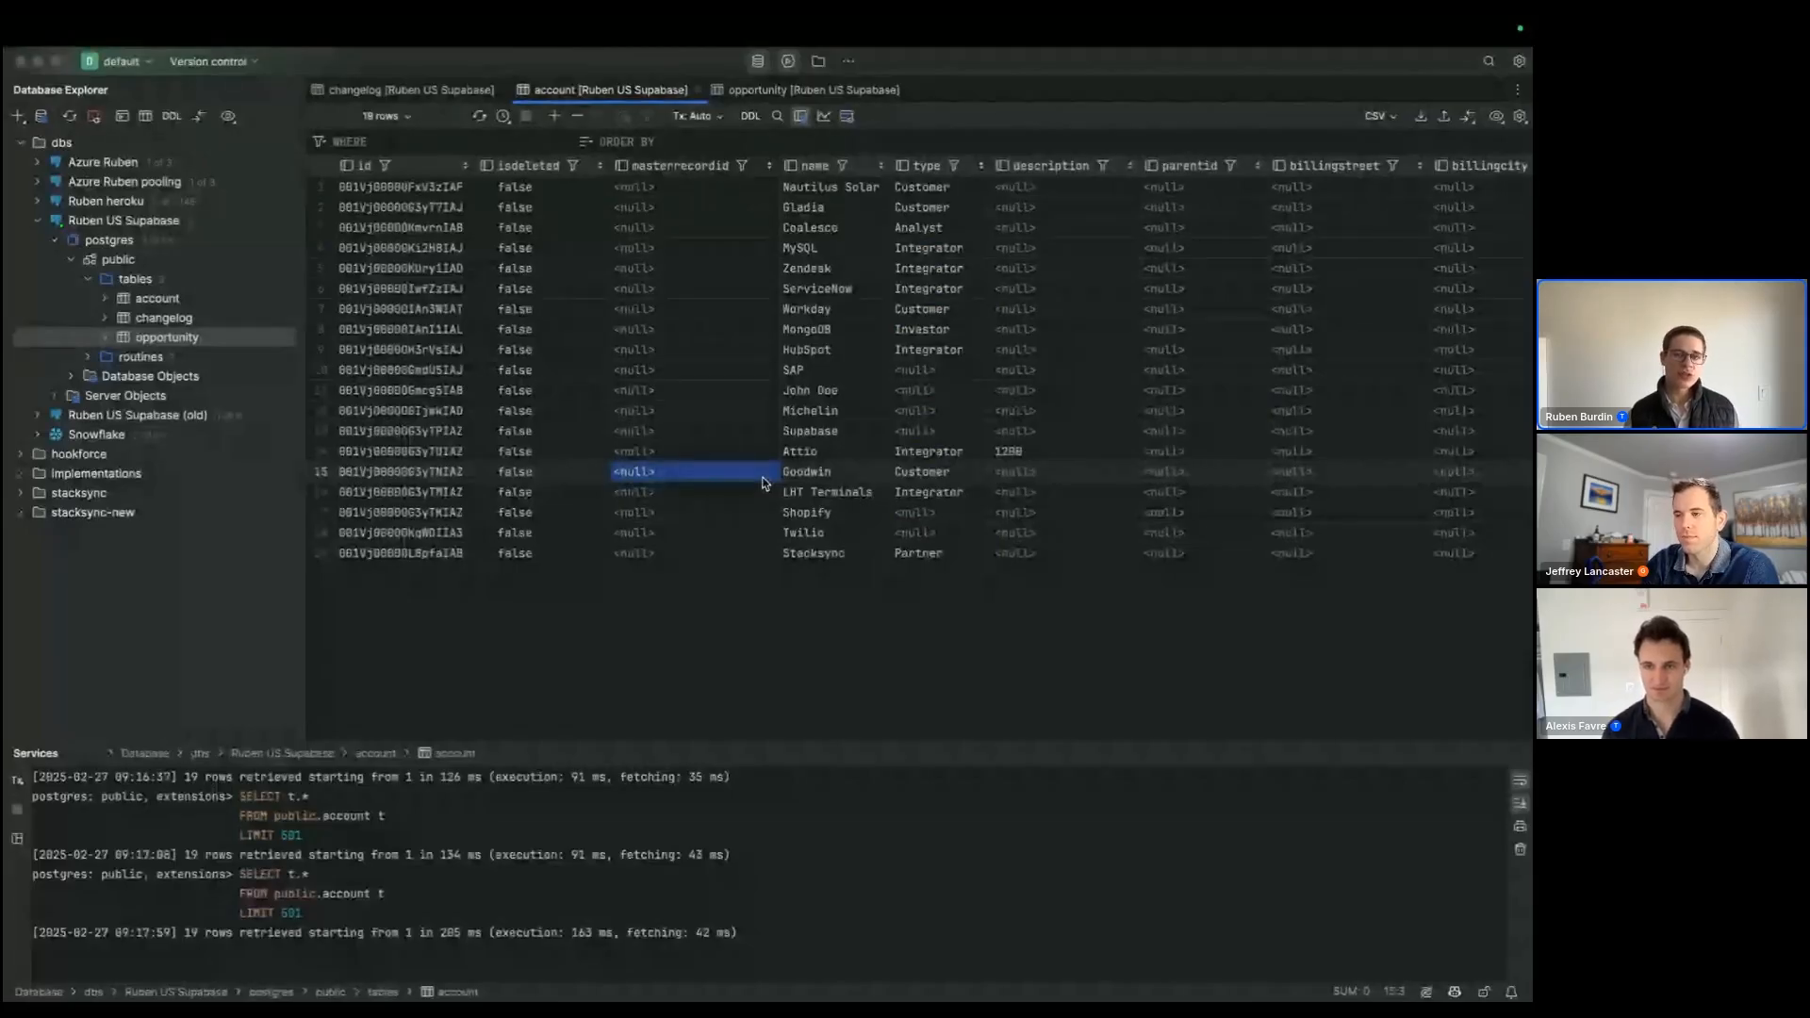
{"action": "left_click", "coordinate": [801, 92]}
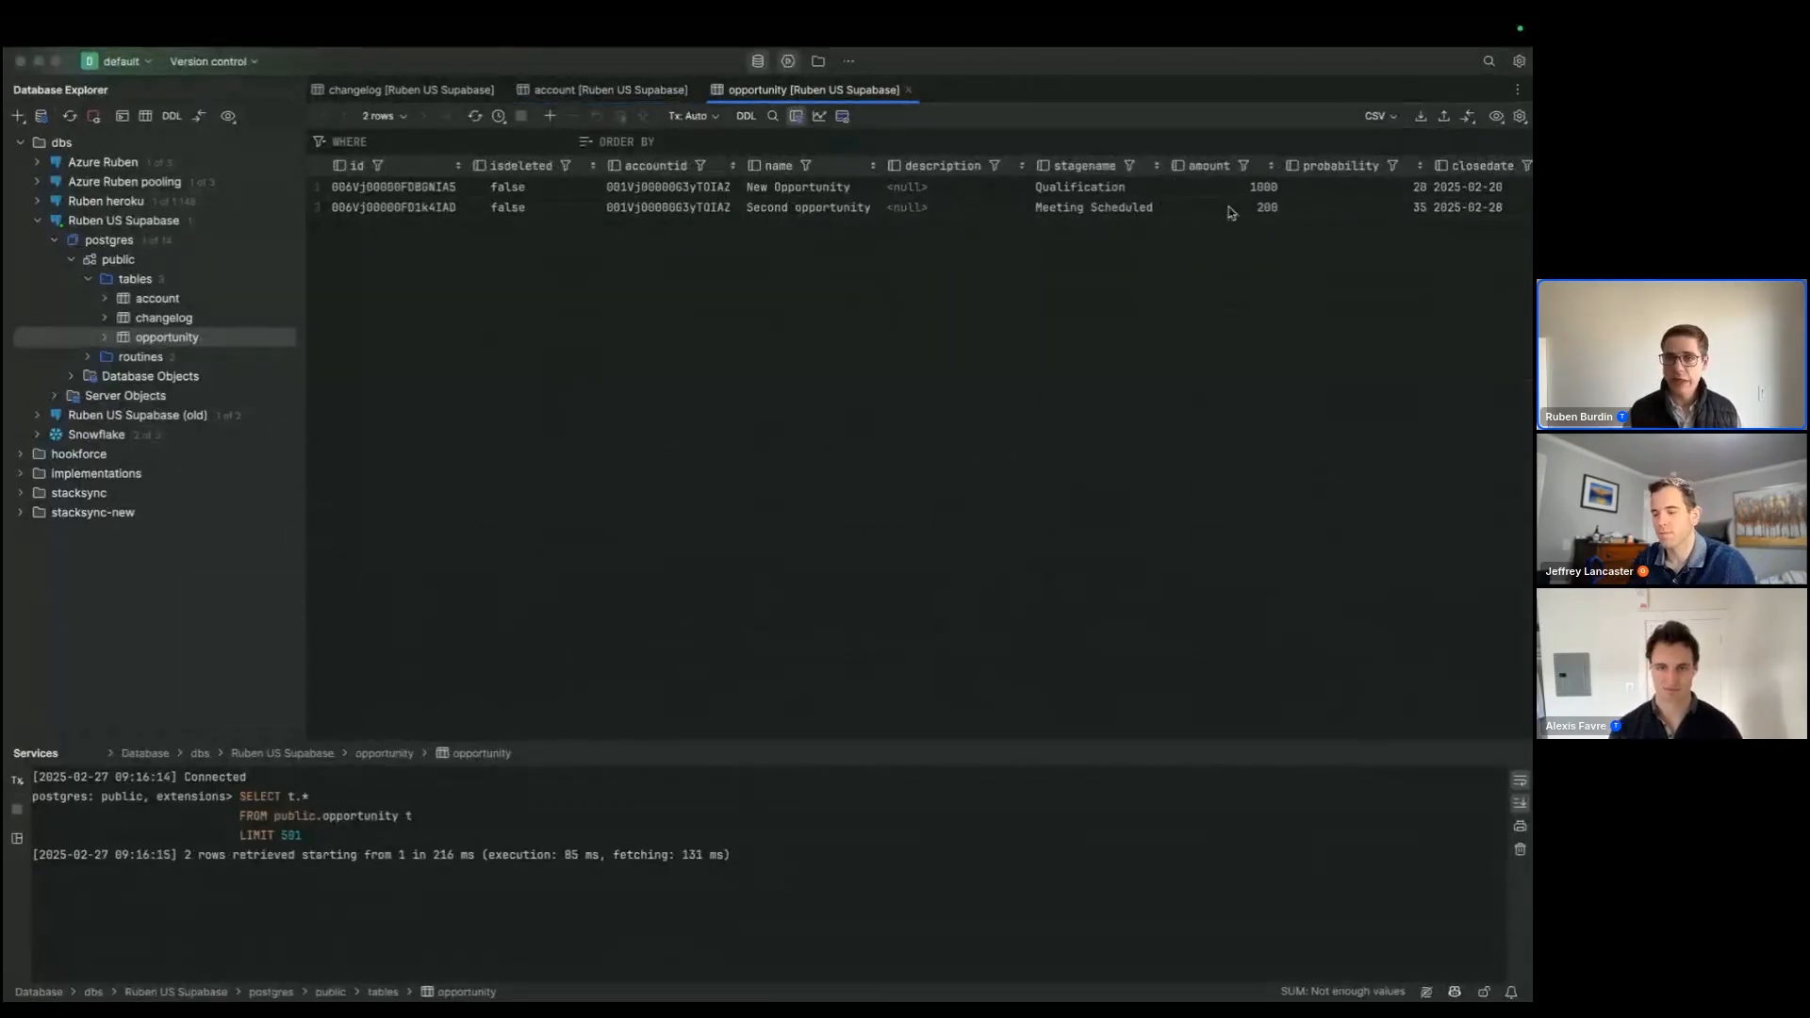
{"action": "left_click", "coordinate": [632, 93]}
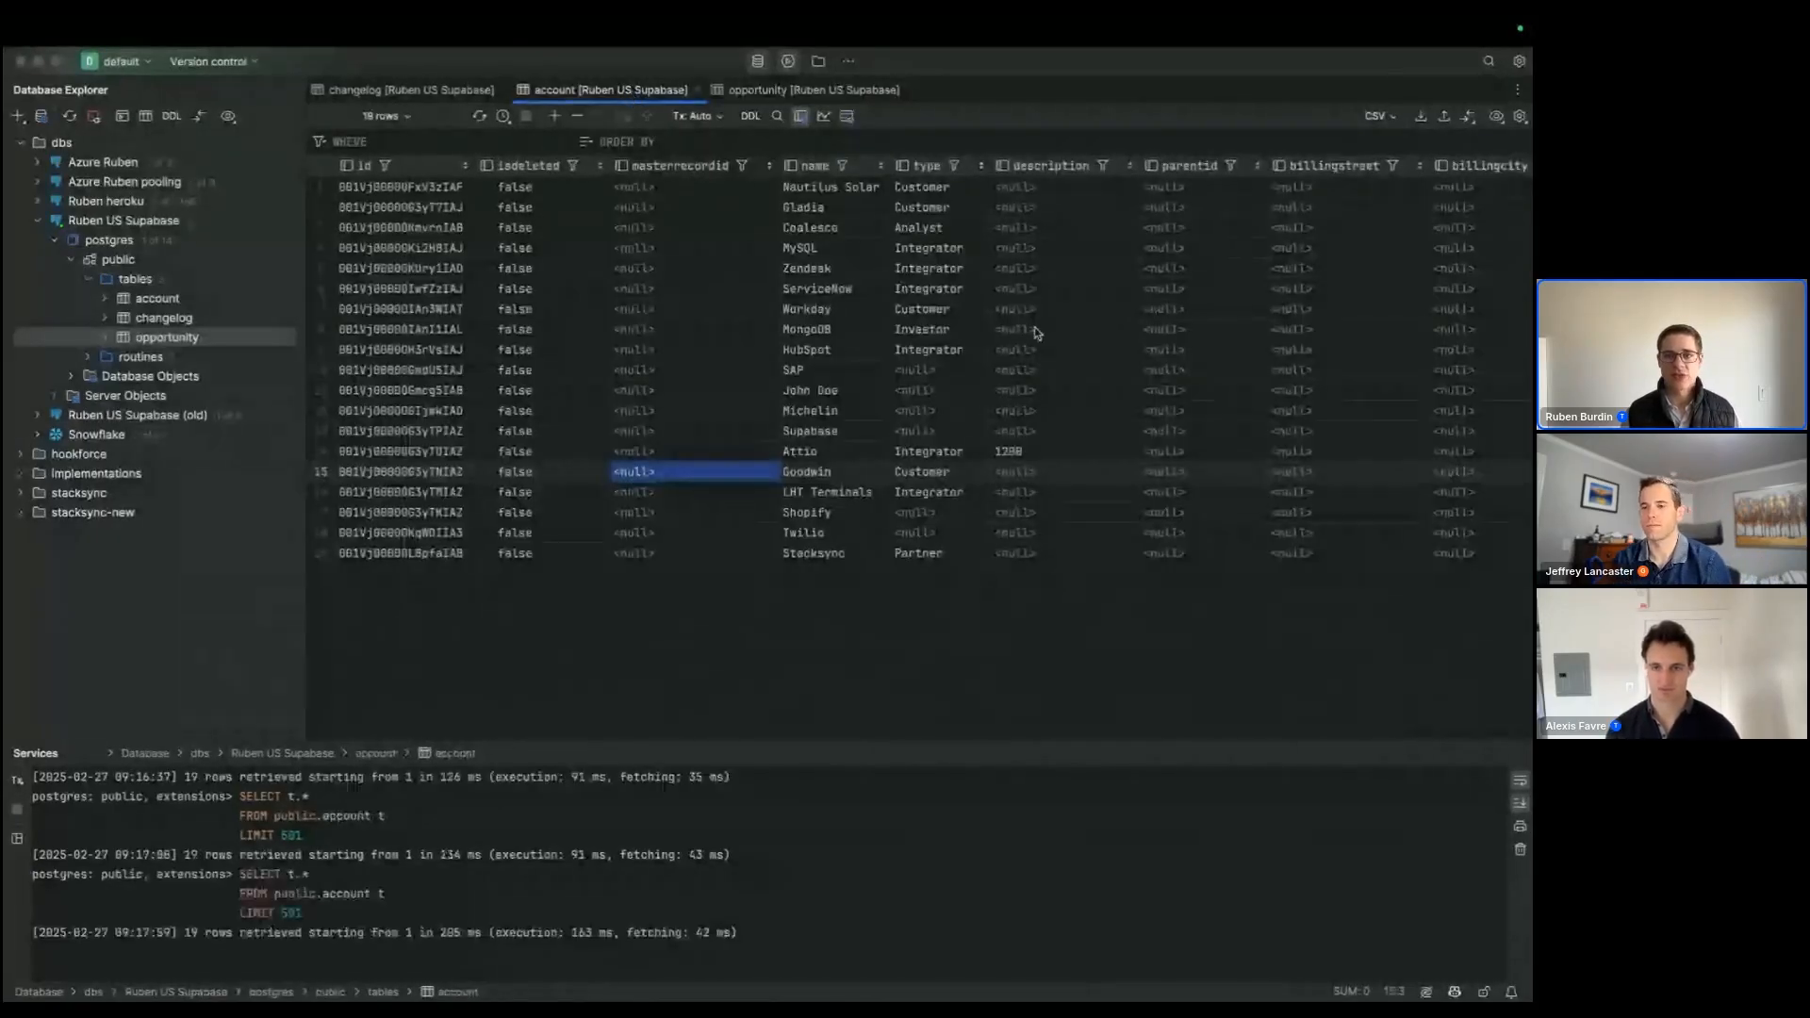
{"action": "left_click", "coordinate": [1033, 189]}
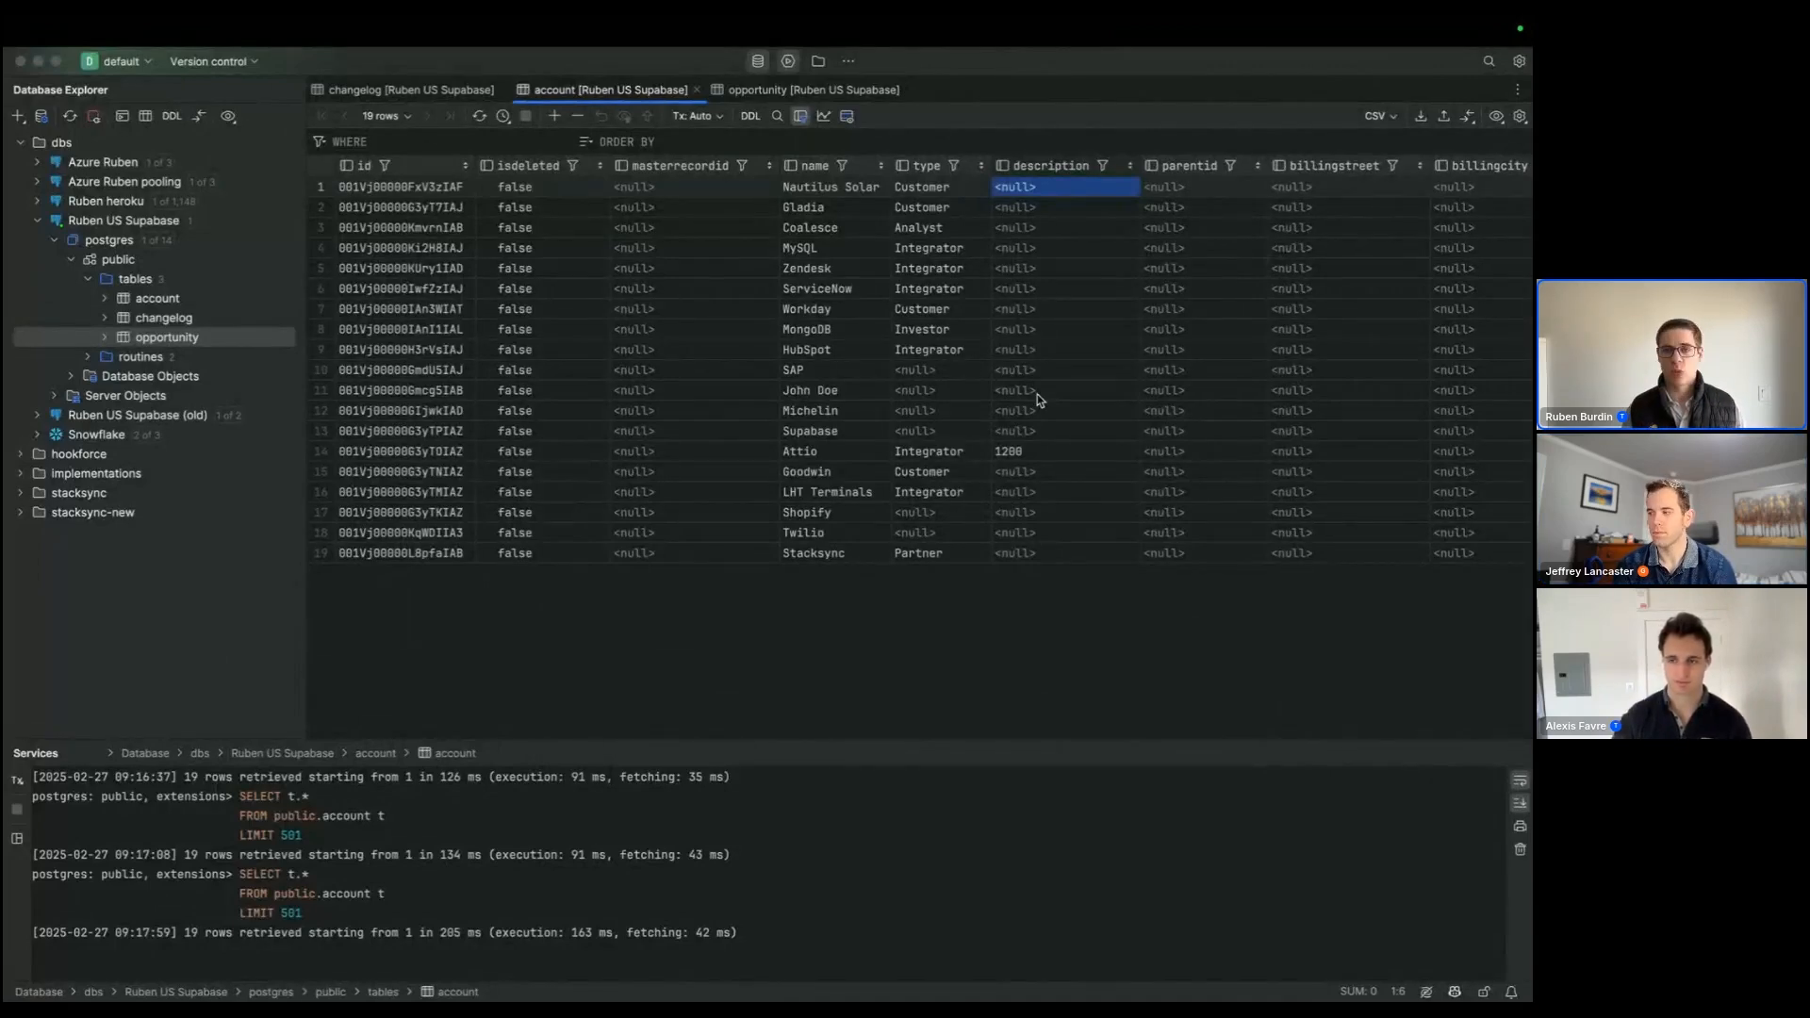
Step: Switch to the Stacksync workflows list in the browser and create a workflow named "aggregate opportunity amount to accounts in Salesforce"
{"action": "key", "text": "super+Tab"}
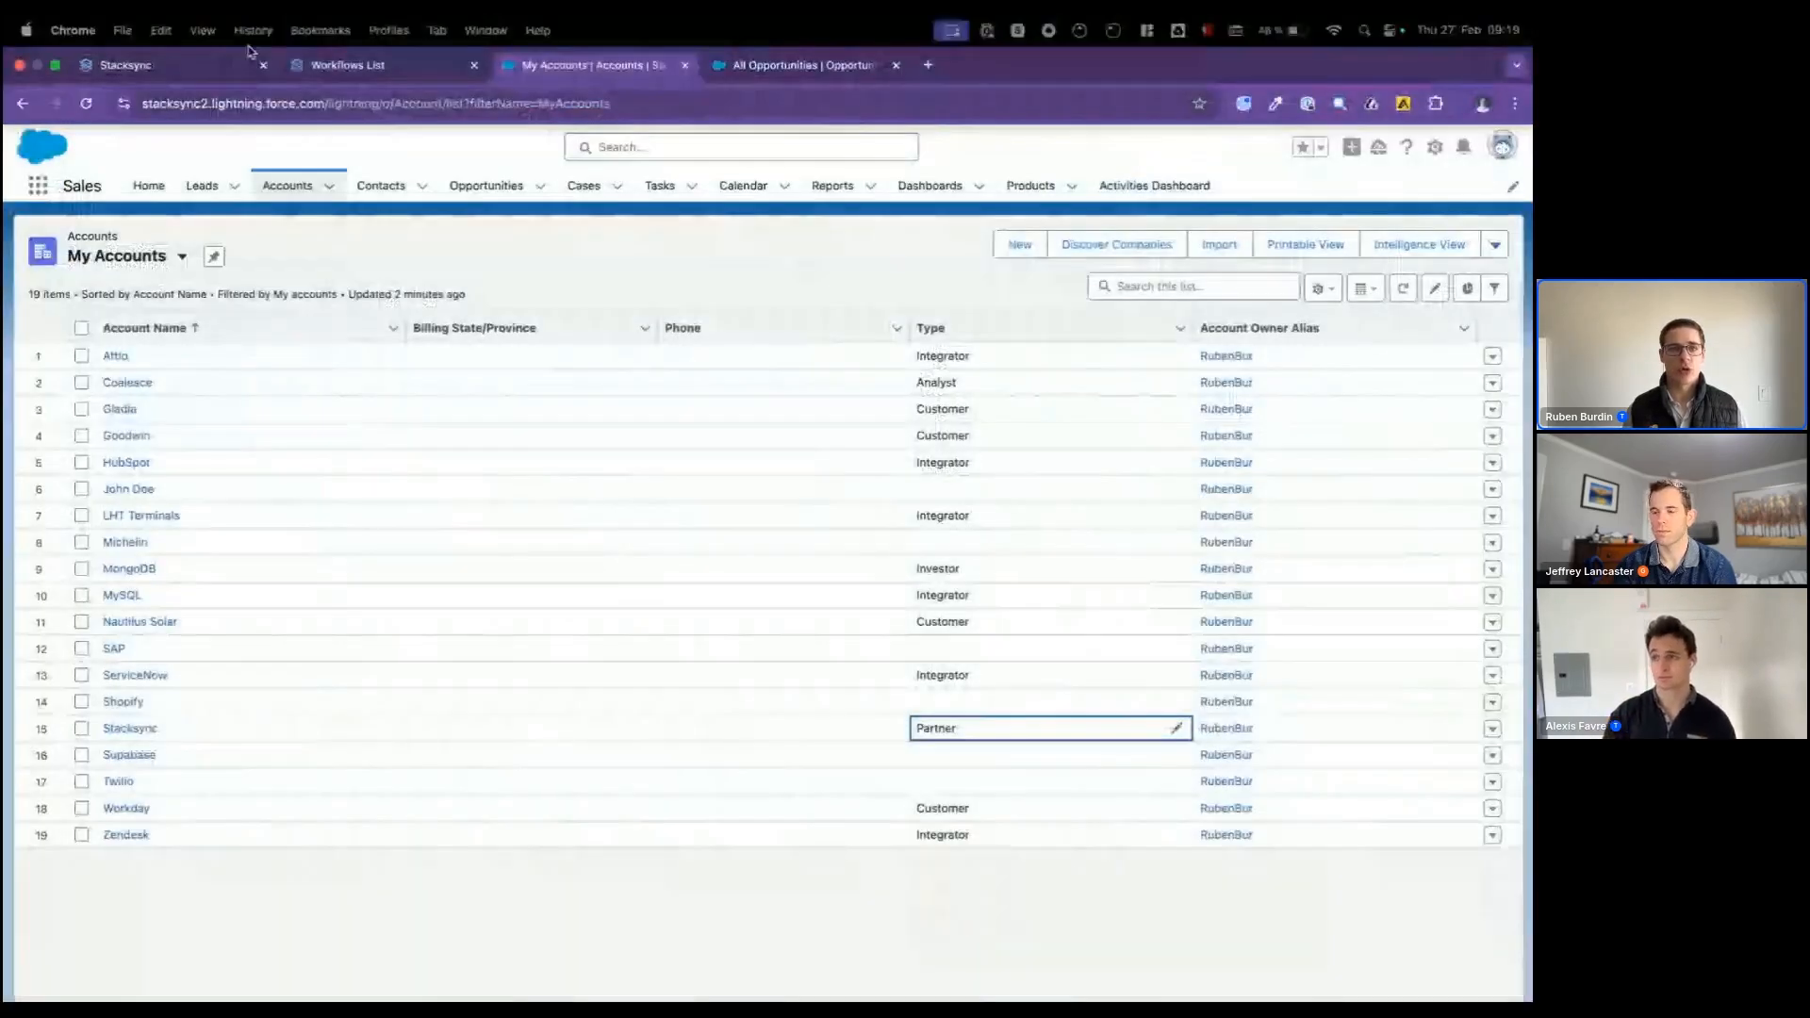
{"action": "left_click", "coordinate": [349, 65]}
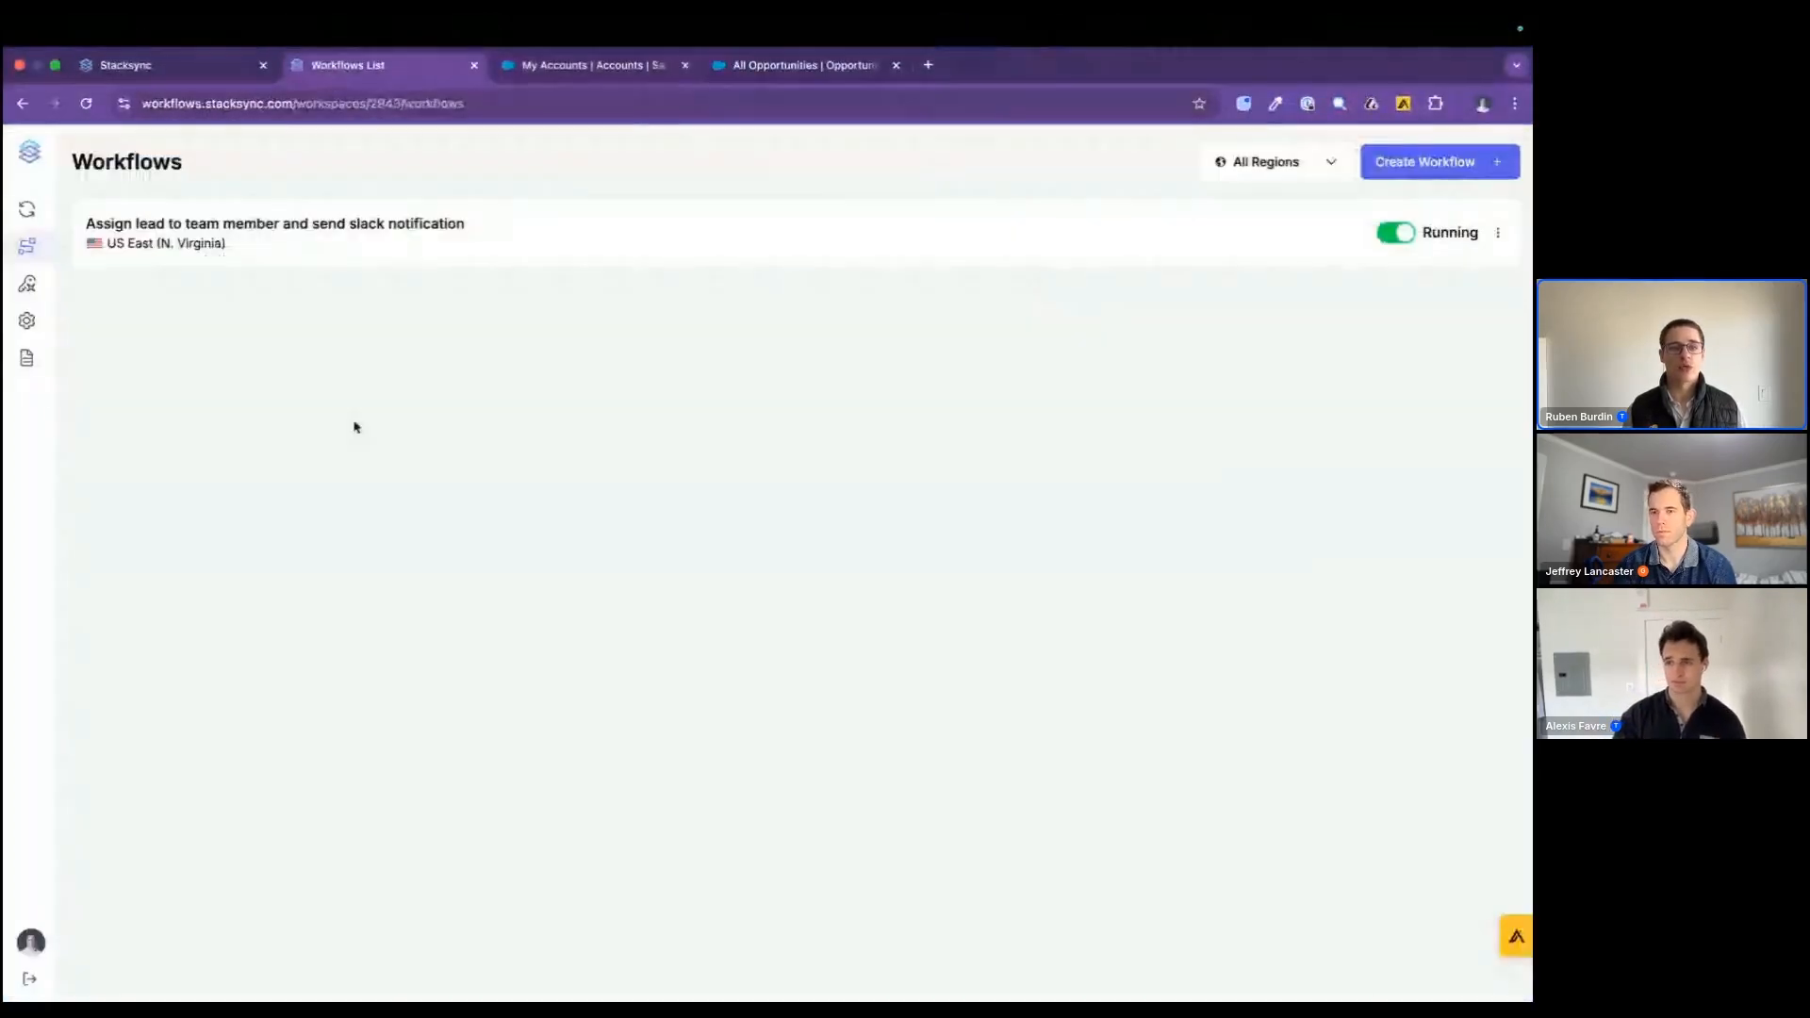
{"action": "mouse_move", "coordinate": [52, 519]}
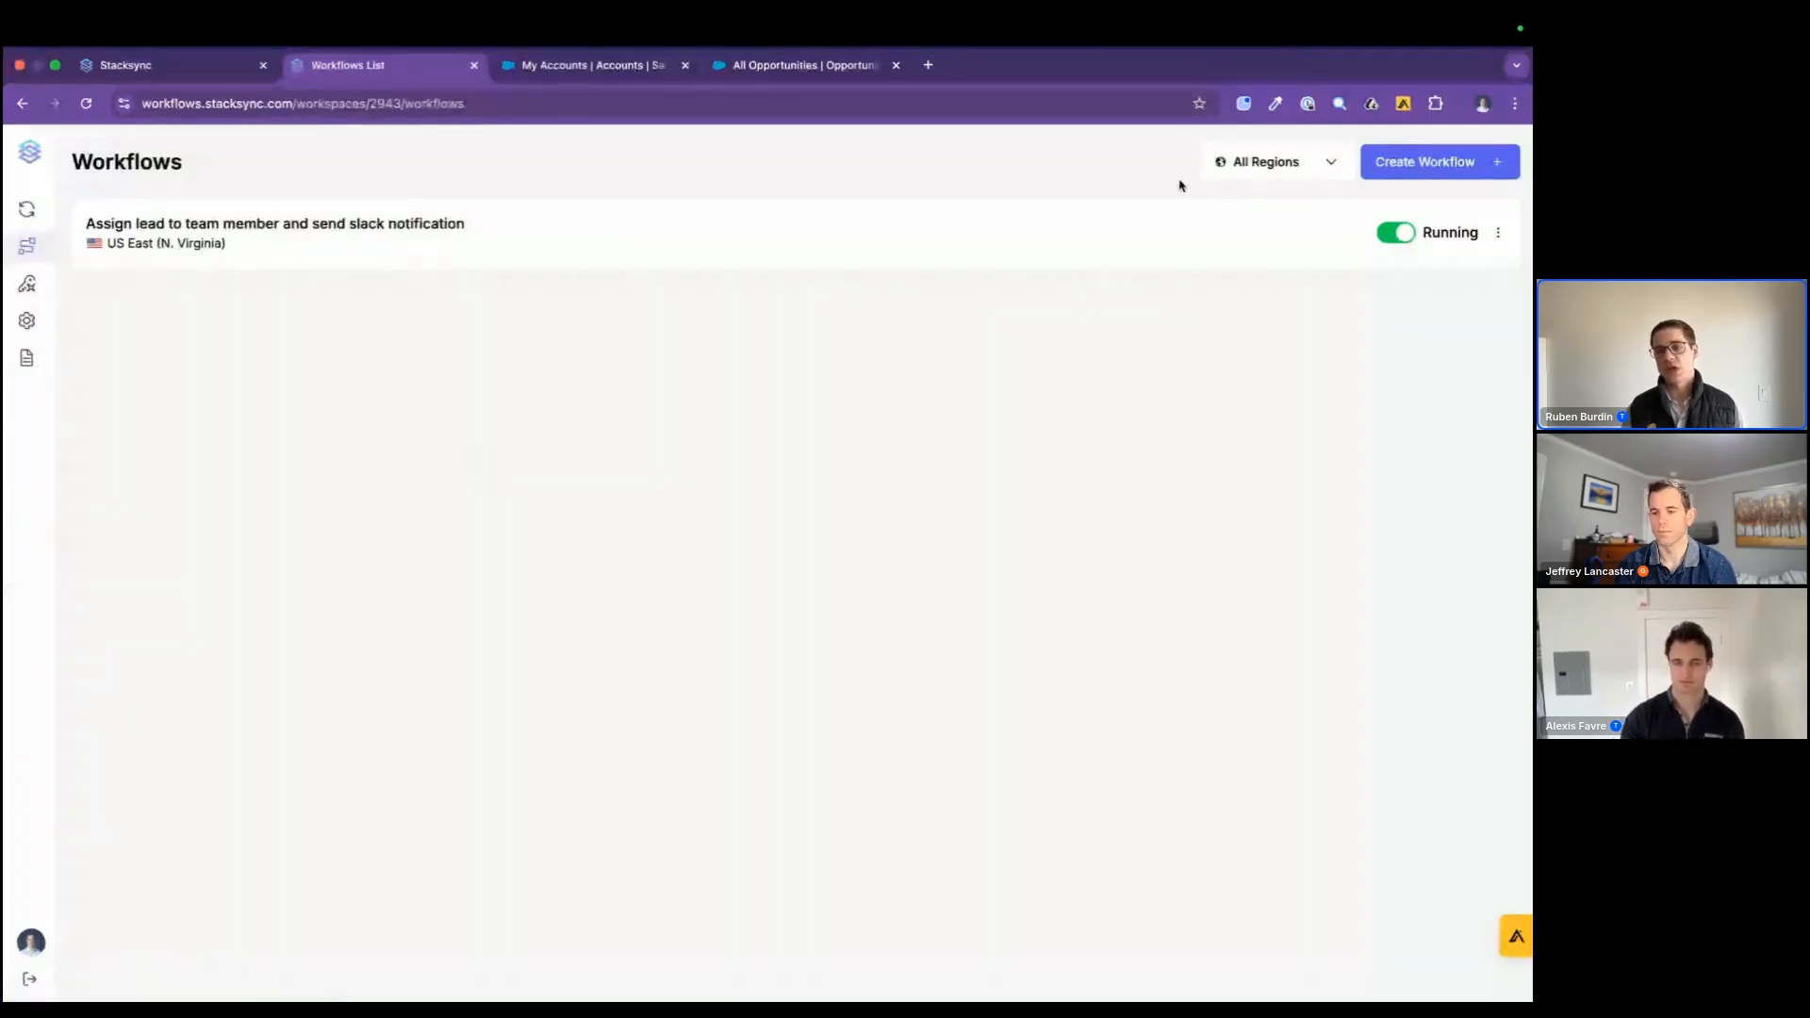
{"action": "left_click", "coordinate": [1445, 166]}
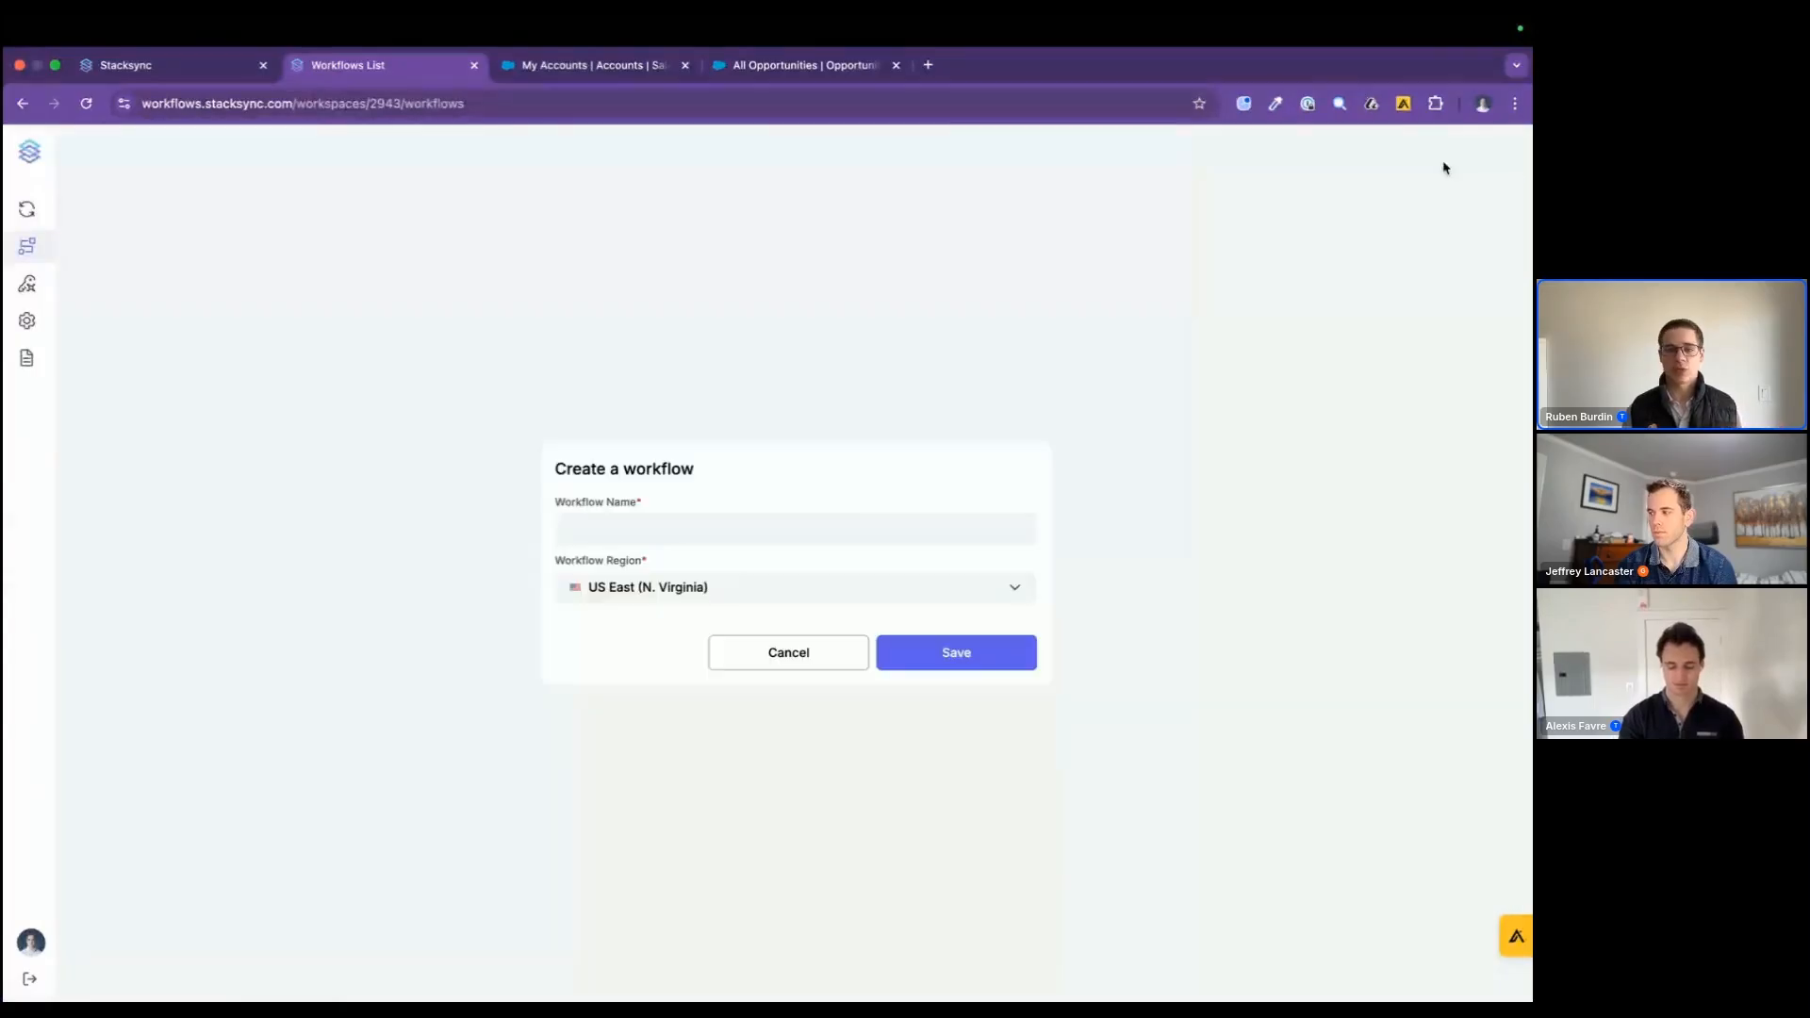
{"action": "left_click", "coordinate": [840, 531]}
{"action": "type", "text": "aggregate"}
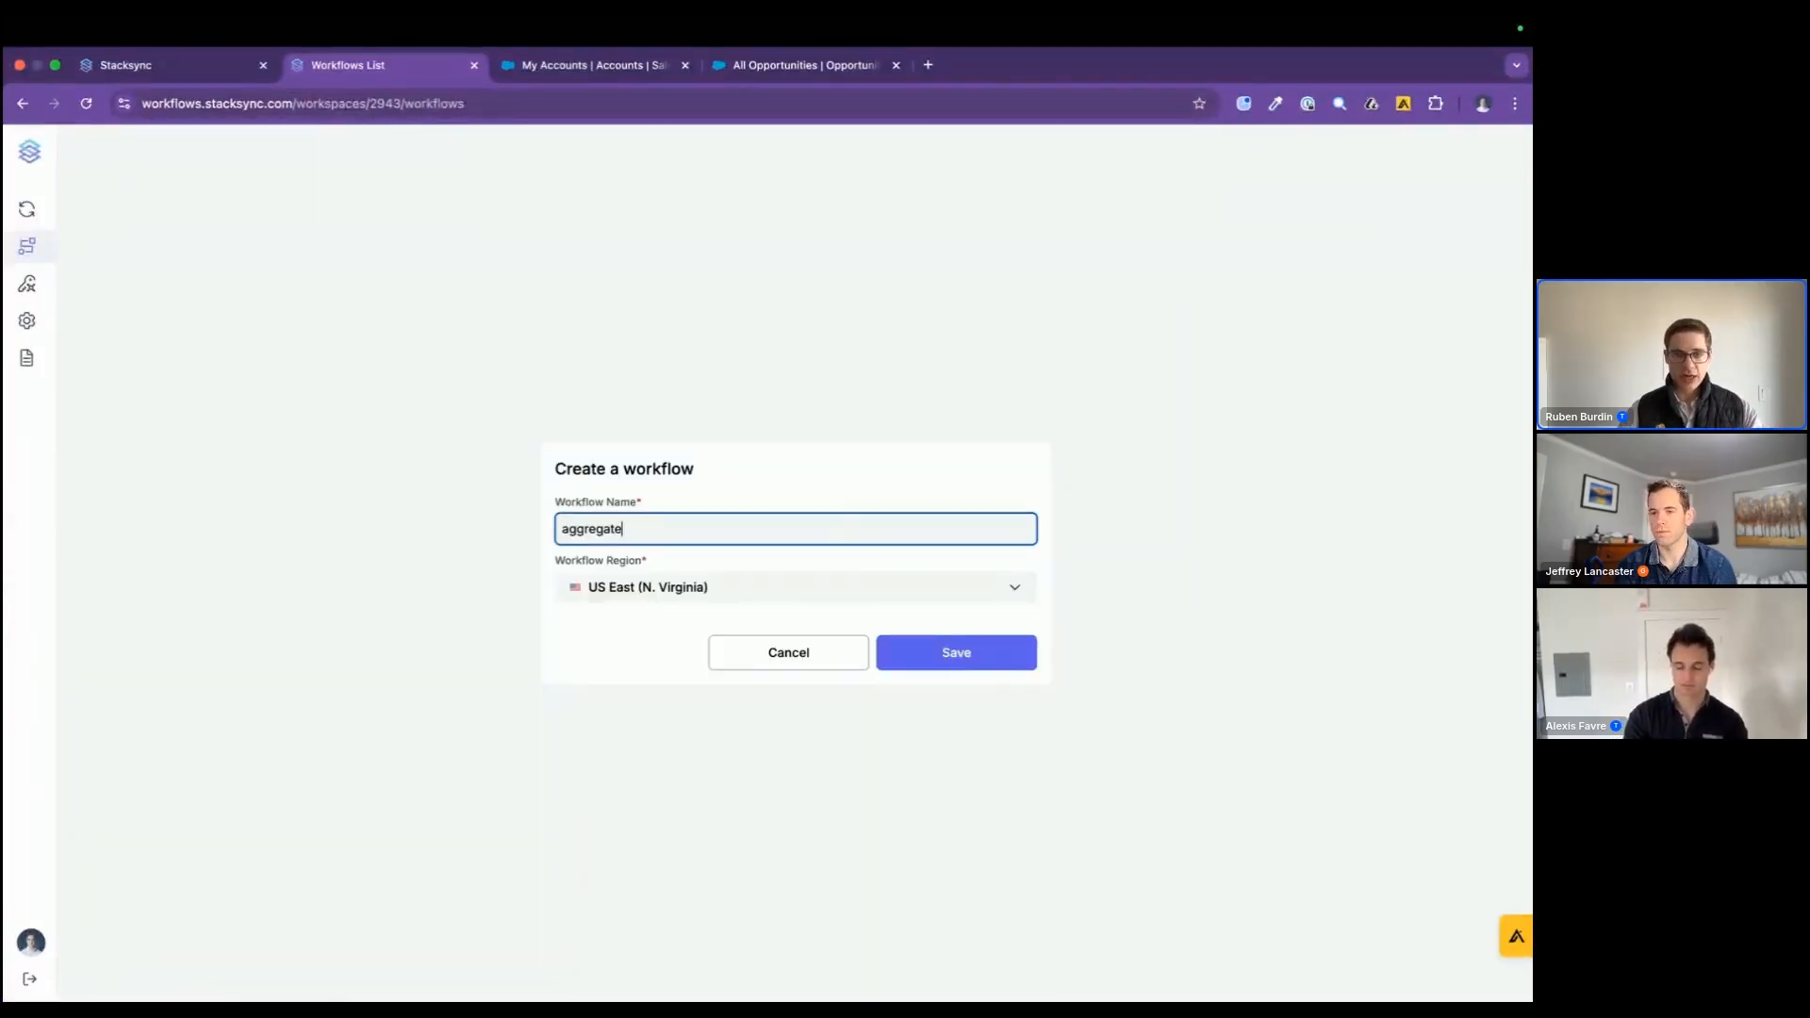
{"action": "type", "text": " opportunity amount"}
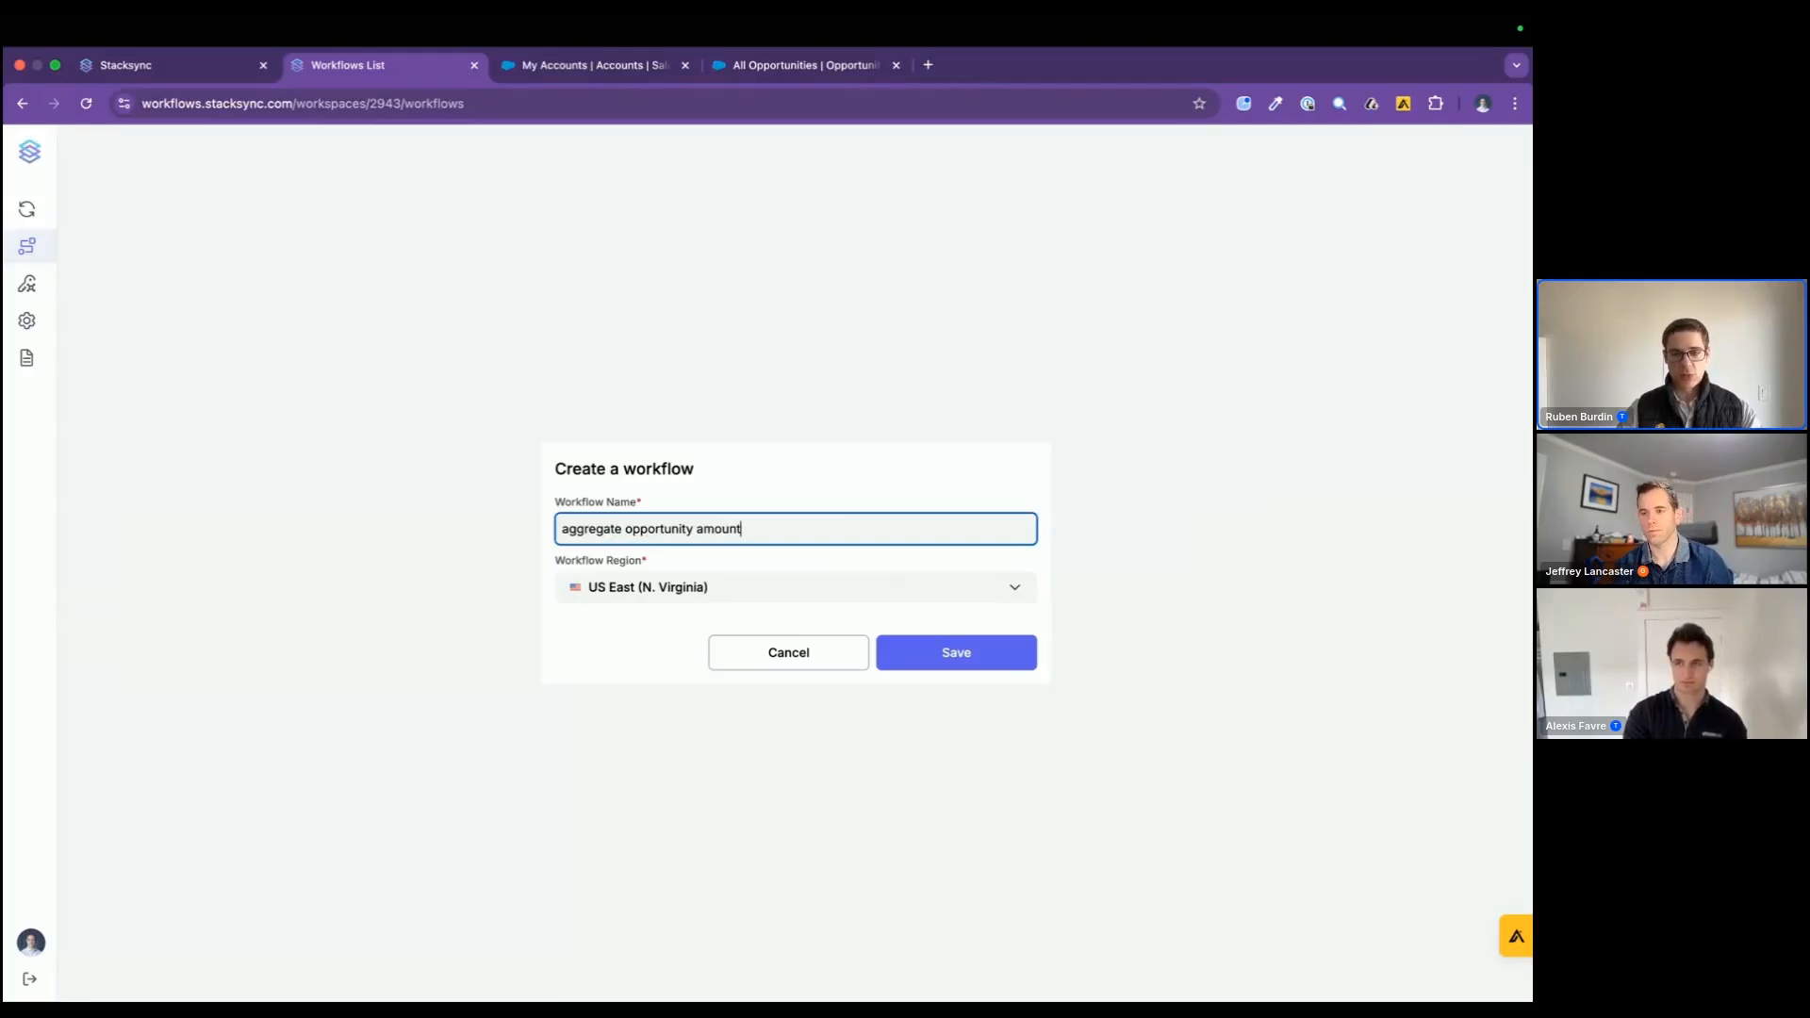
{"action": "type", "text": " to accounts in"}
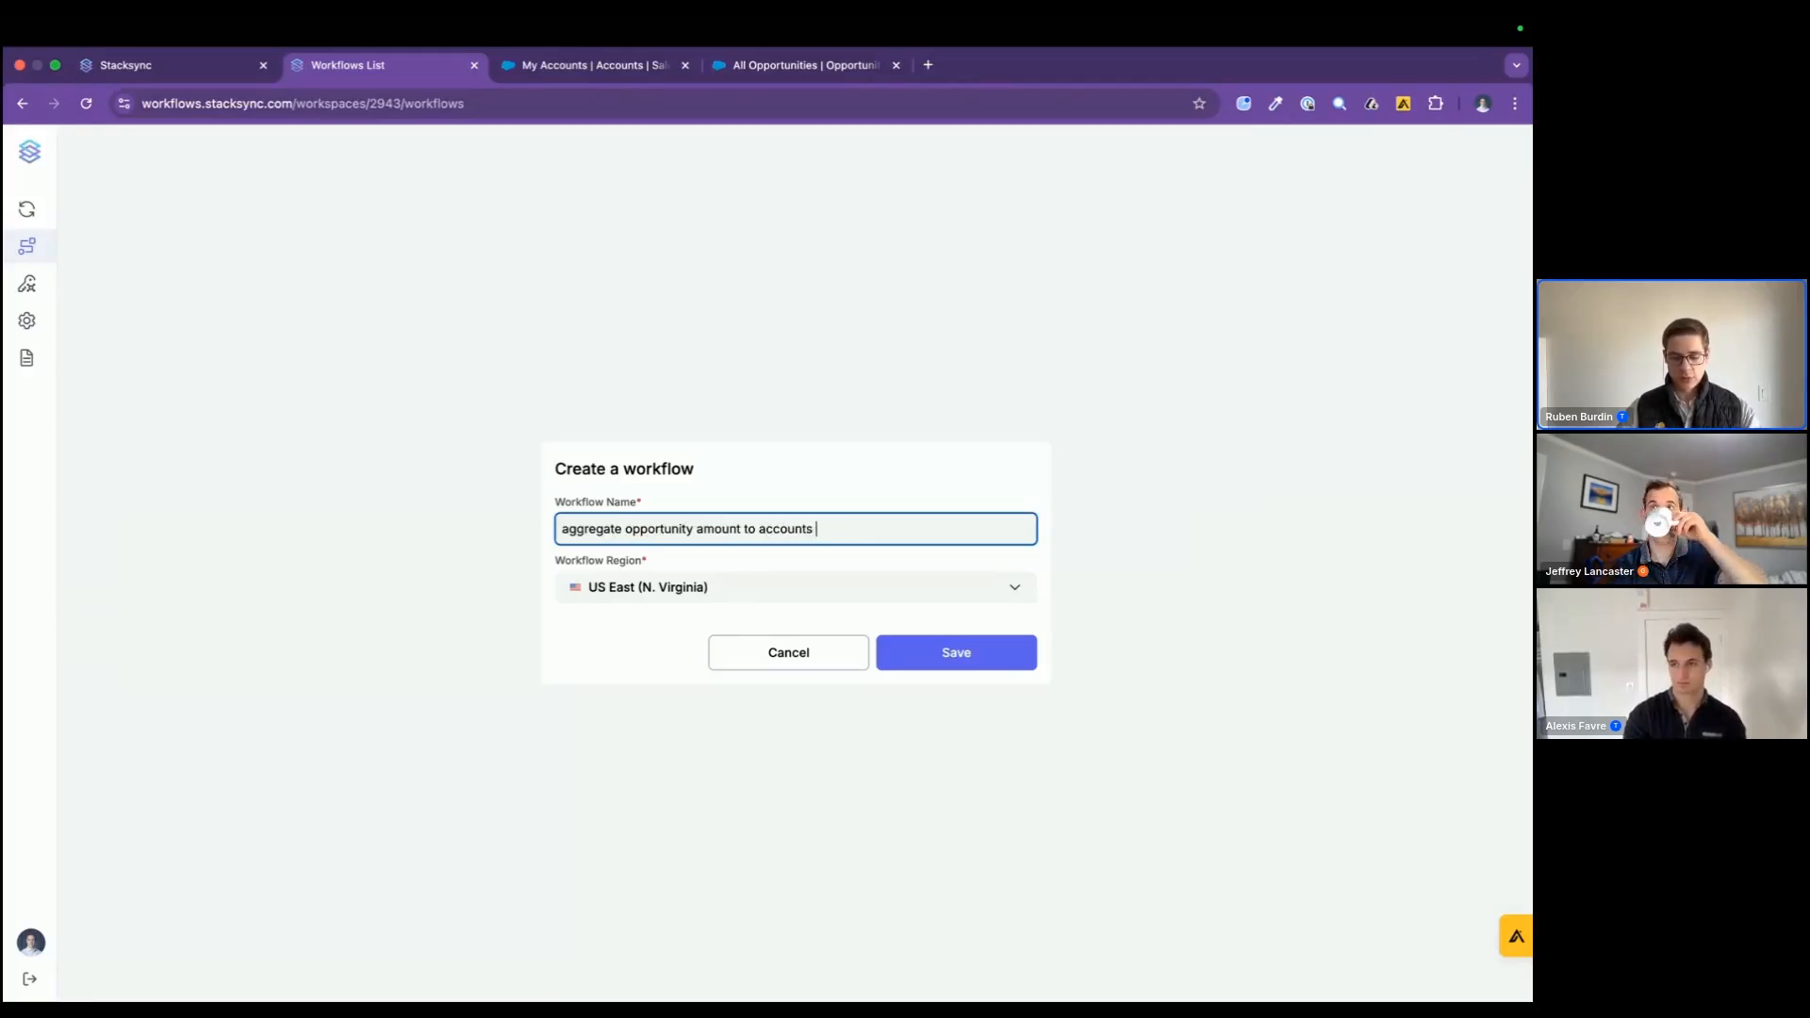
{"action": "type", "text": " Salesforce"}
{"action": "left_click", "coordinate": [924, 655]}
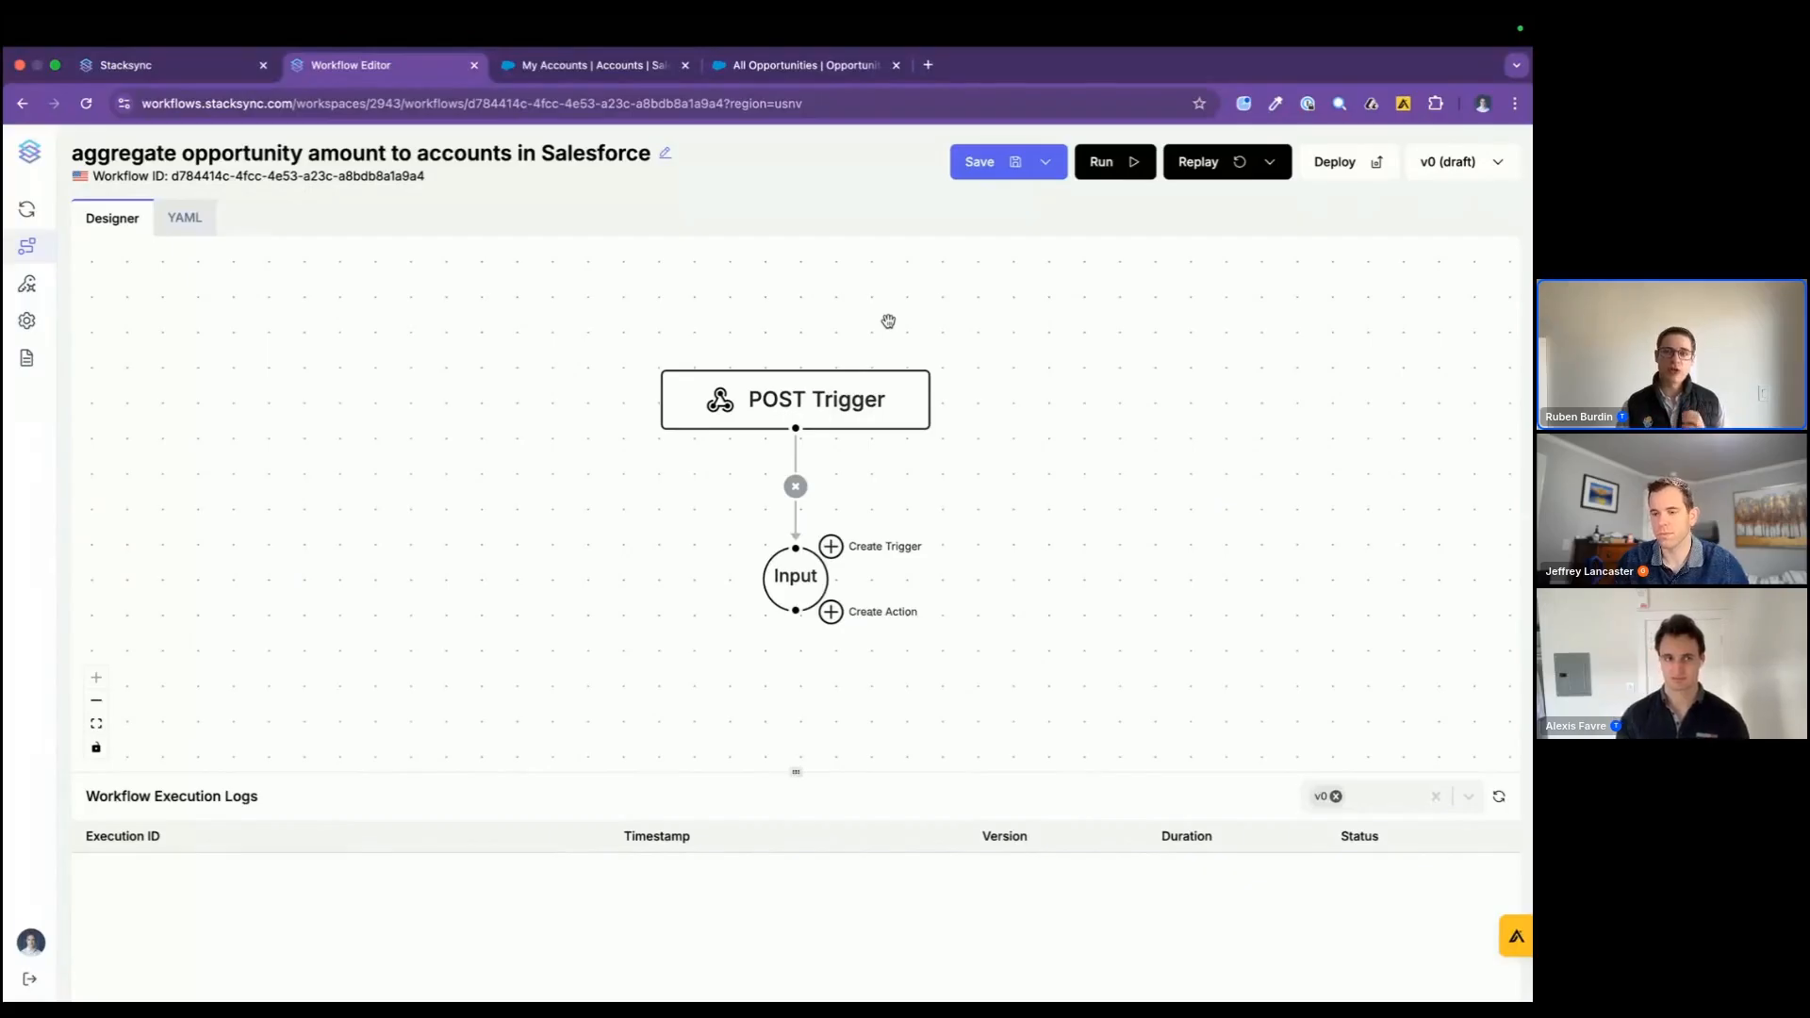
Step: Open the configuration of the workflow's POST Trigger and view its webhook options and example cURL request
{"action": "scroll", "coordinate": [1056, 571], "scroll_direction": "right", "scroll_amount": 1}
{"action": "scroll", "coordinate": [1056, 572], "scroll_direction": "down", "scroll_amount": 1}
{"action": "scroll", "coordinate": [1056, 572], "scroll_direction": "right", "scroll_amount": 1}
{"action": "scroll", "coordinate": [1056, 572], "scroll_direction": "down", "scroll_amount": 1}
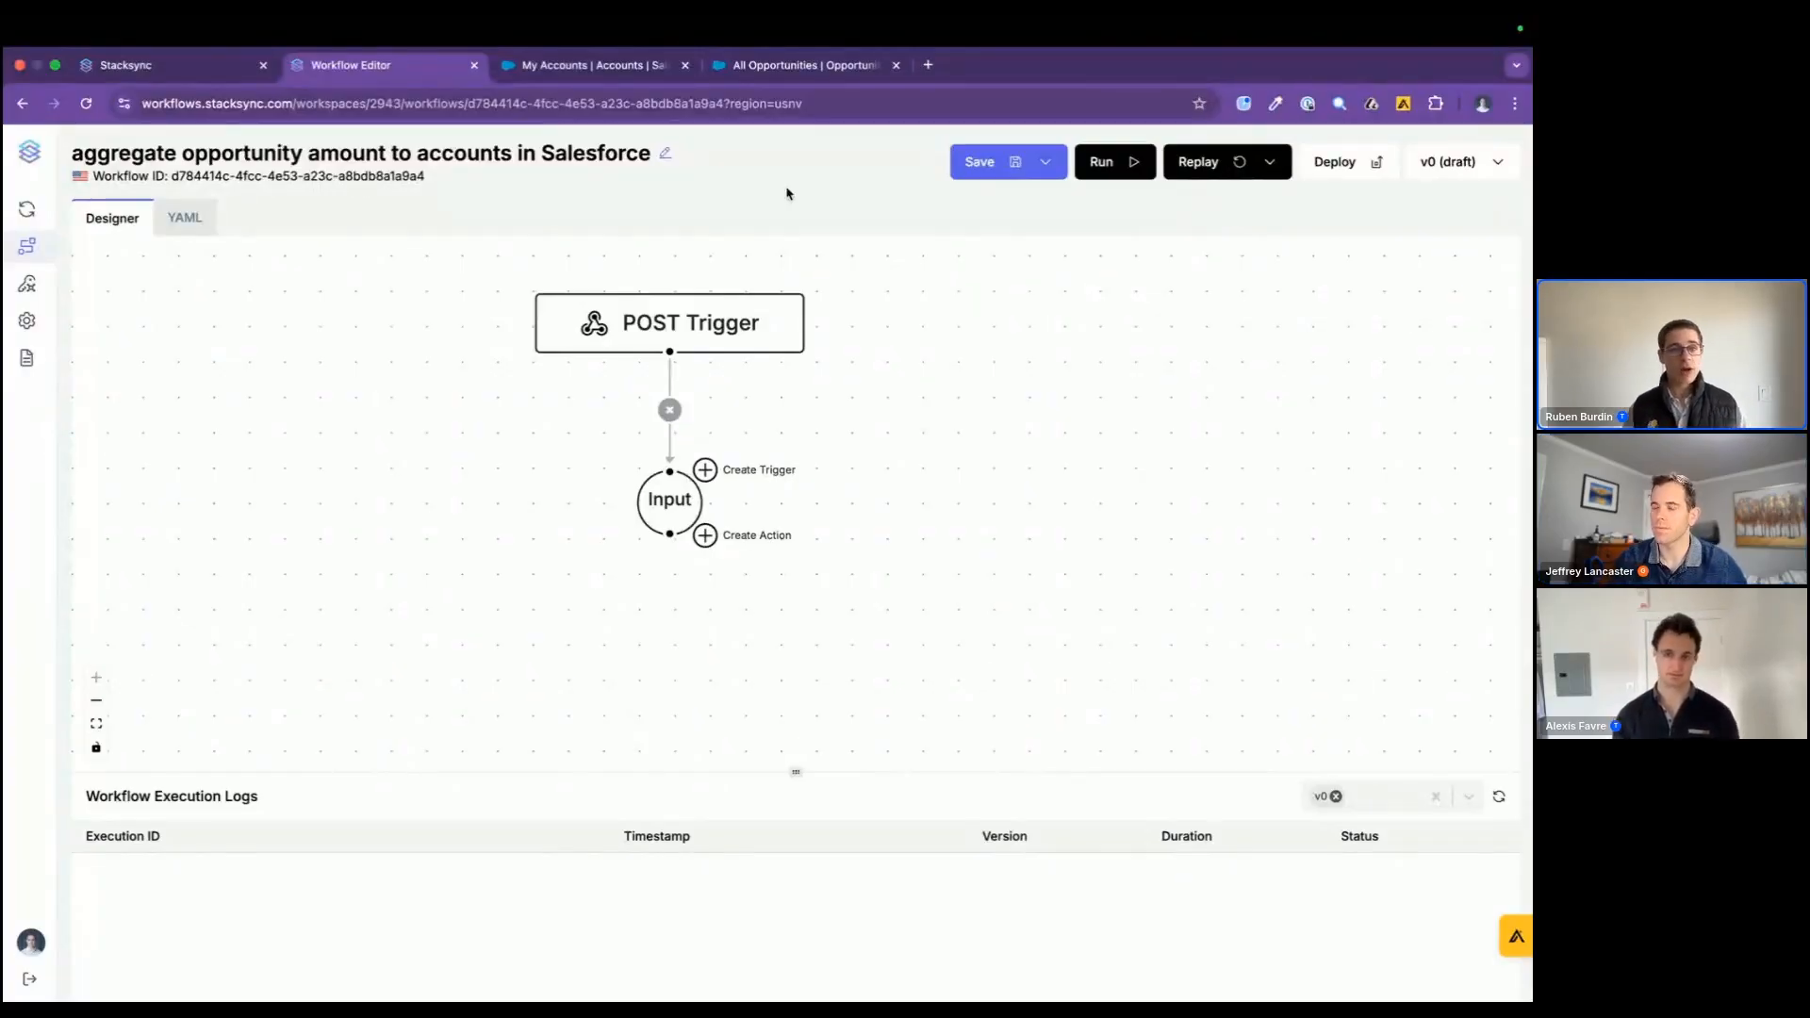
{"action": "left_click", "coordinate": [717, 323]}
{"action": "scroll", "coordinate": [1301, 660], "scroll_direction": "down", "scroll_amount": 5}
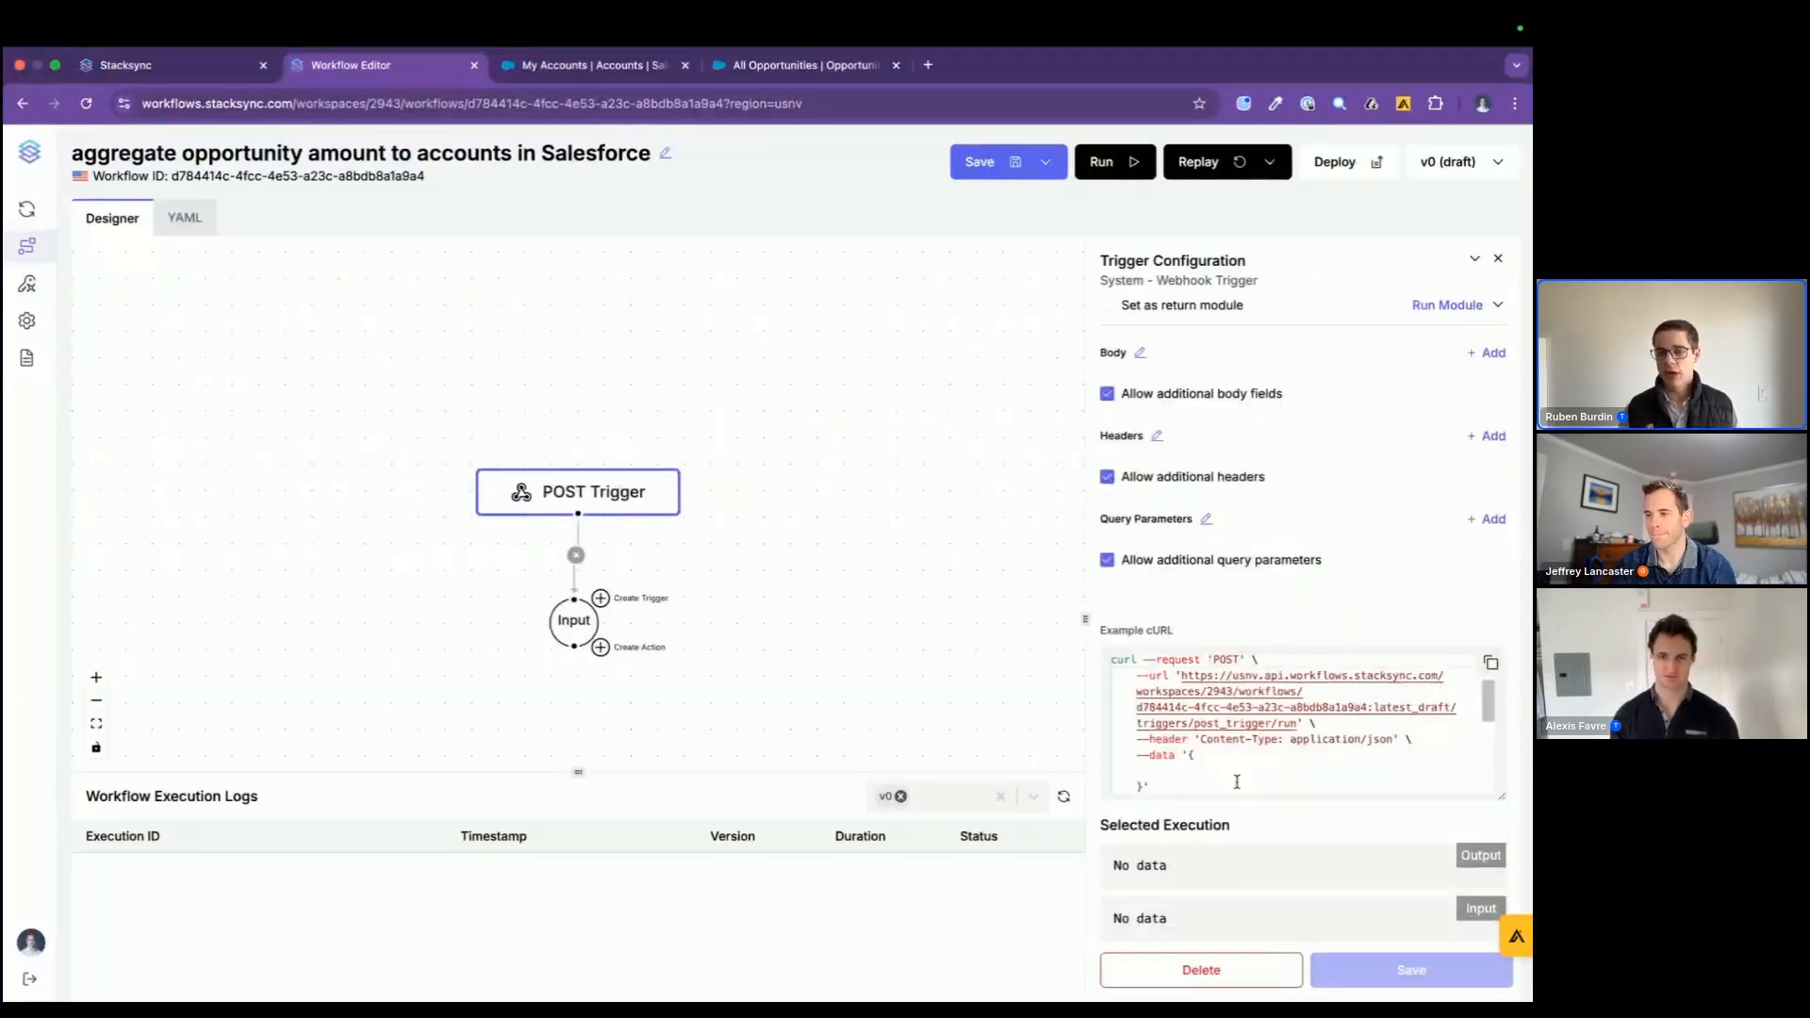
Step: Add a new body field to the POST Trigger's webhook configuration
{"action": "left_click_drag", "start_coordinate": [1158, 786], "coordinate": [1066, 651]}
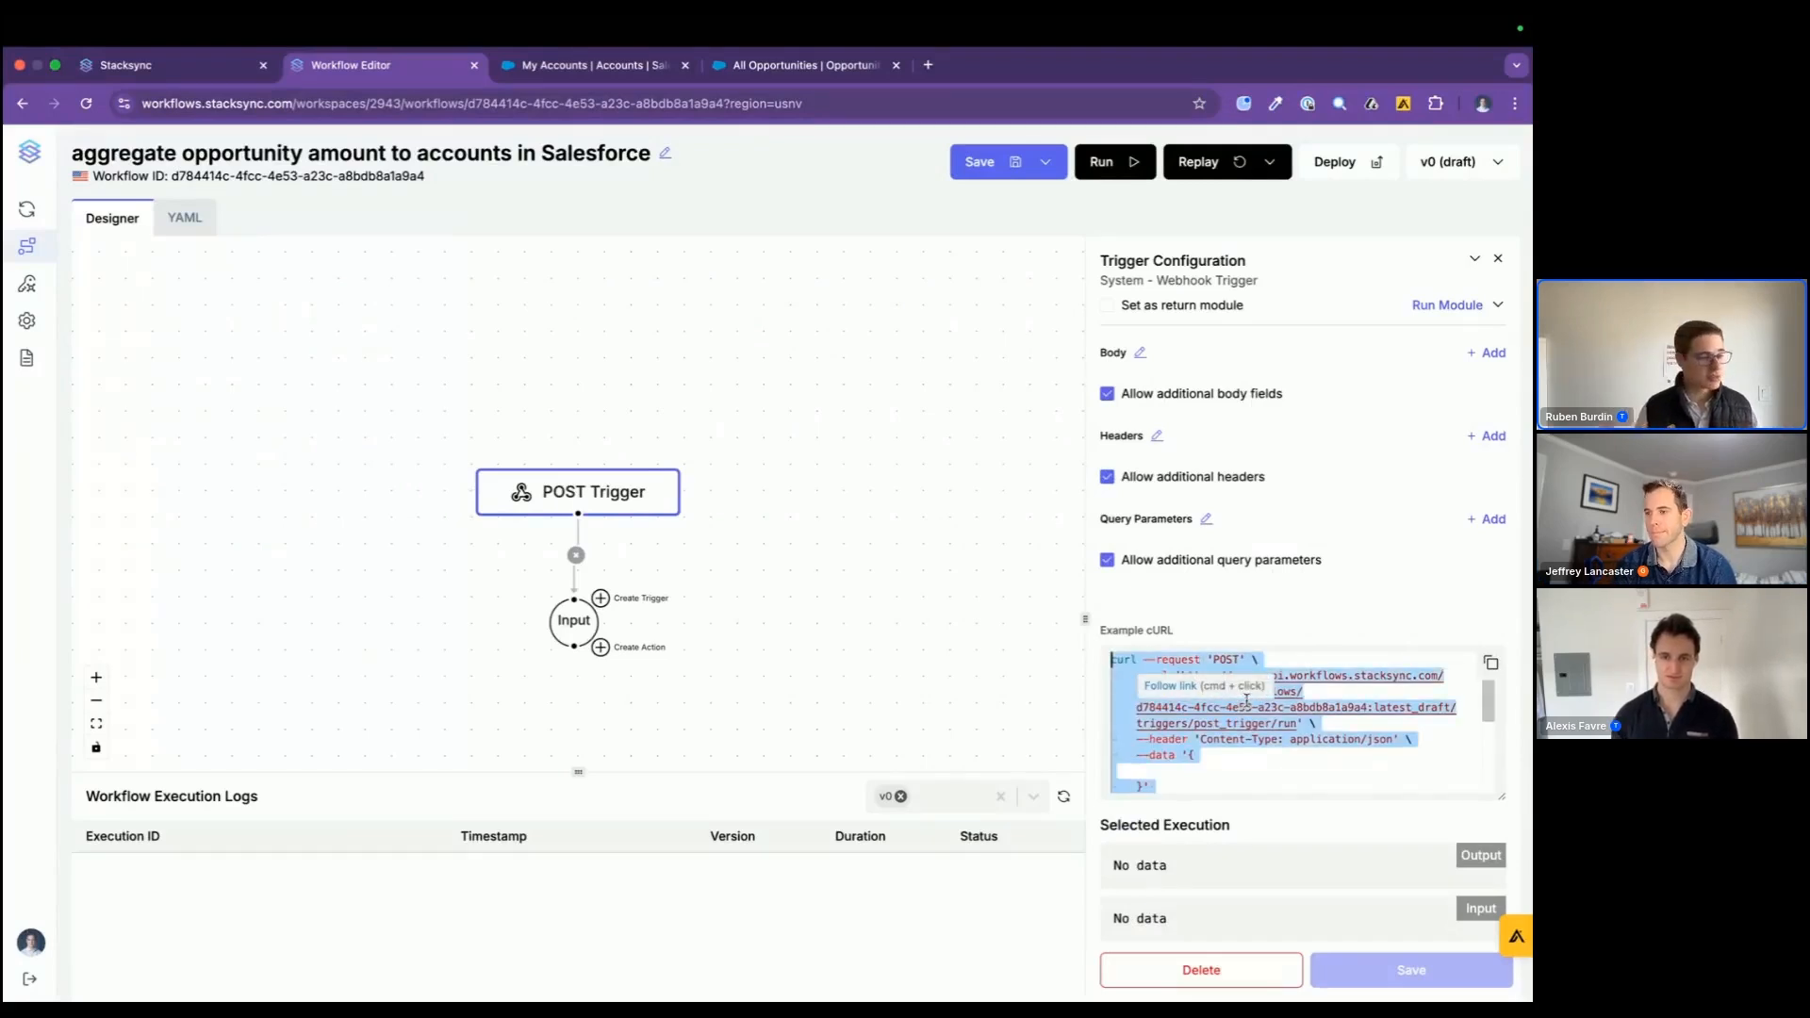
{"action": "scroll", "coordinate": [1254, 688], "scroll_direction": "up", "scroll_amount": 3}
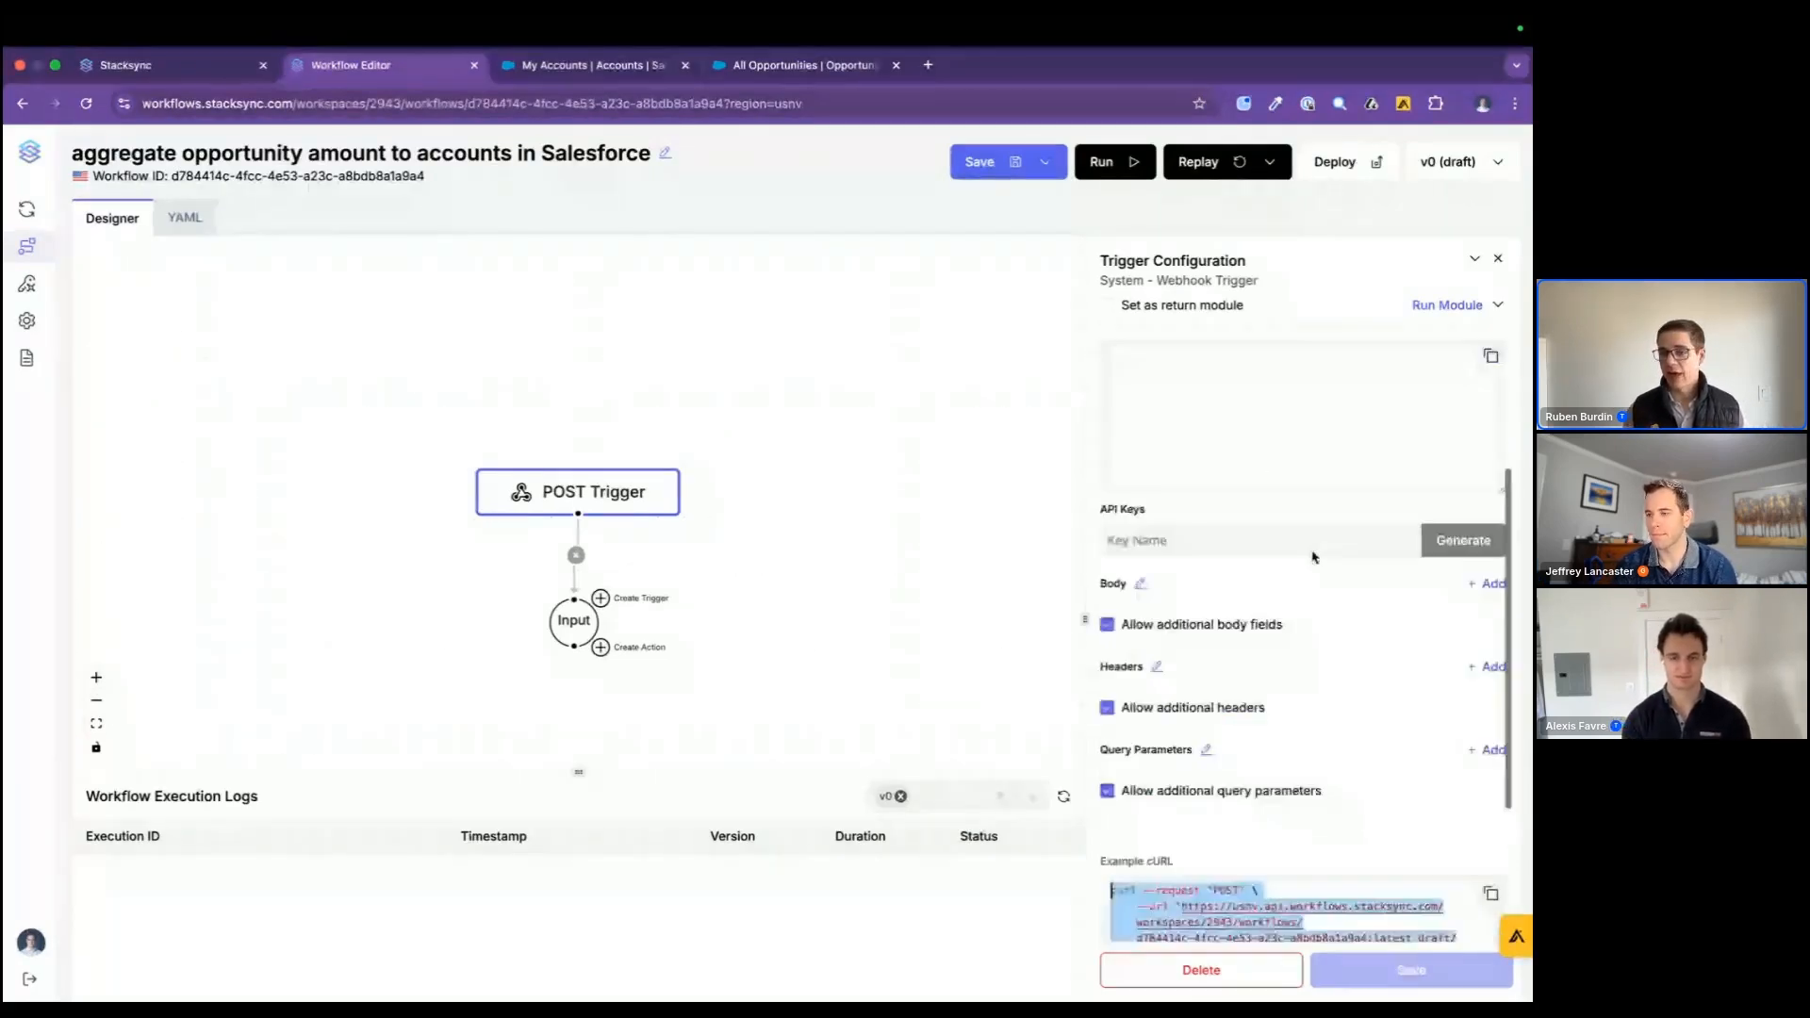
{"action": "left_click", "coordinate": [1487, 595]}
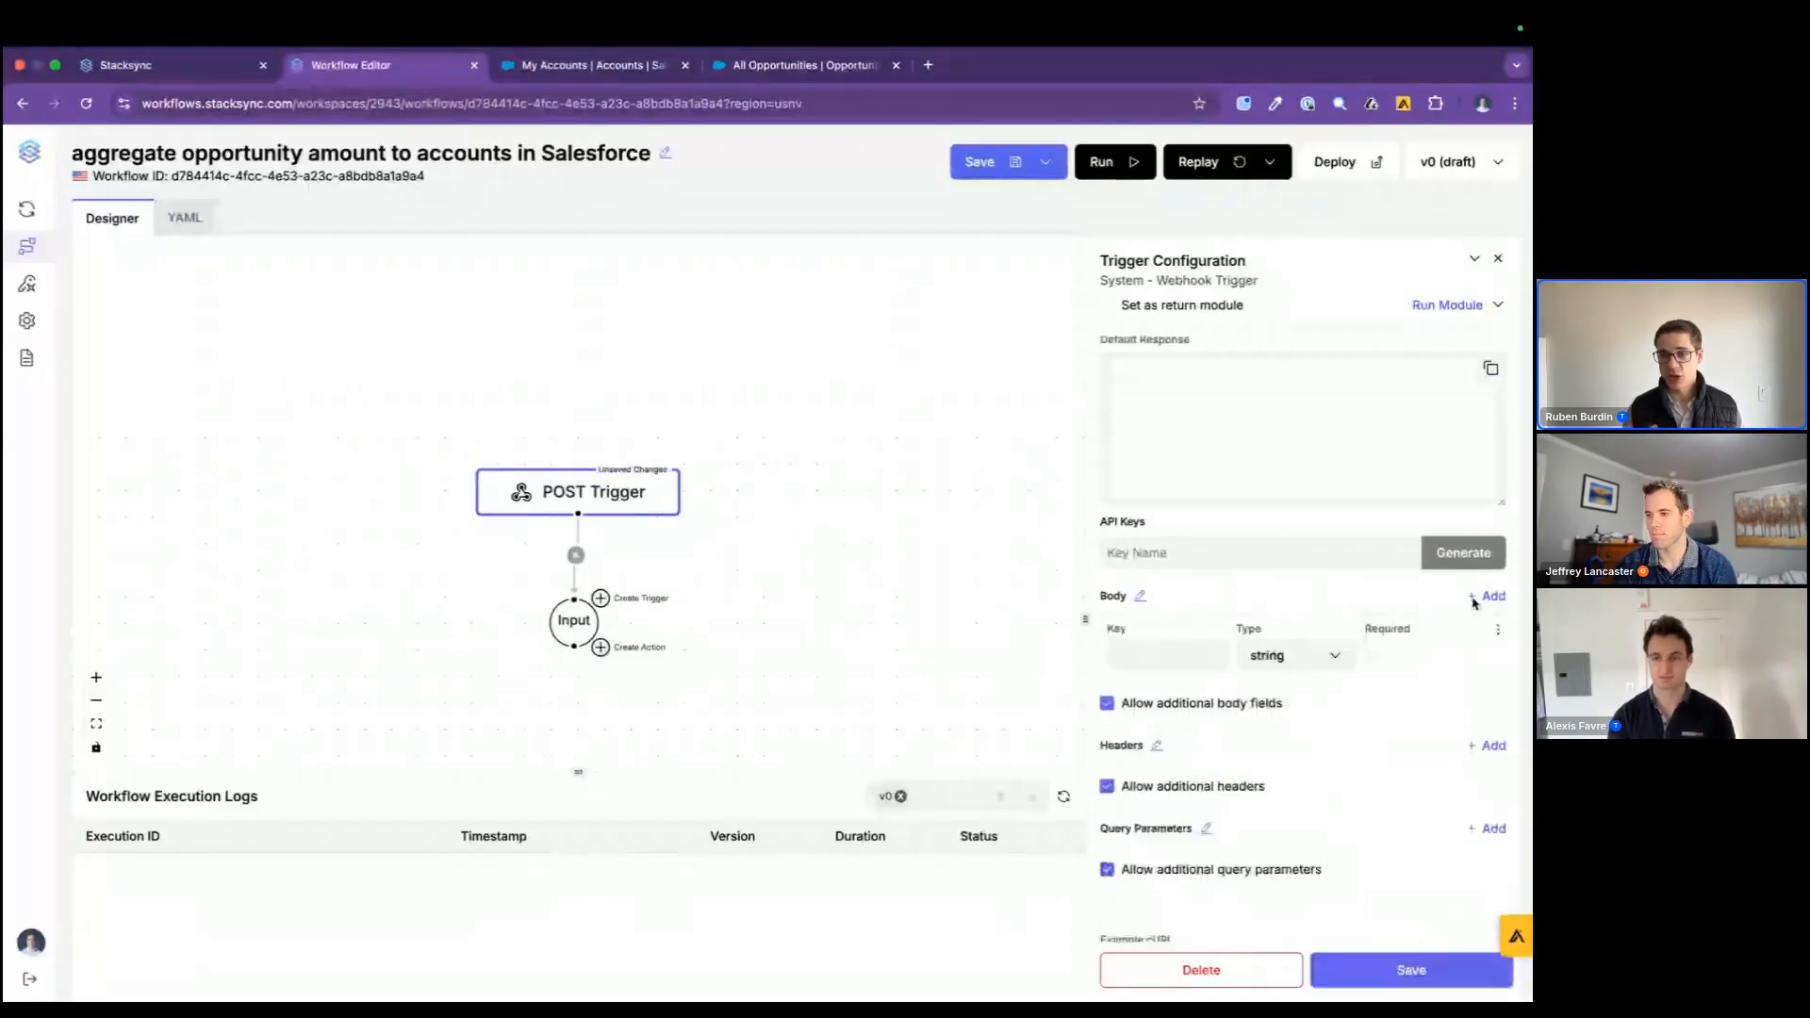
{"action": "left_click", "coordinate": [1194, 657]}
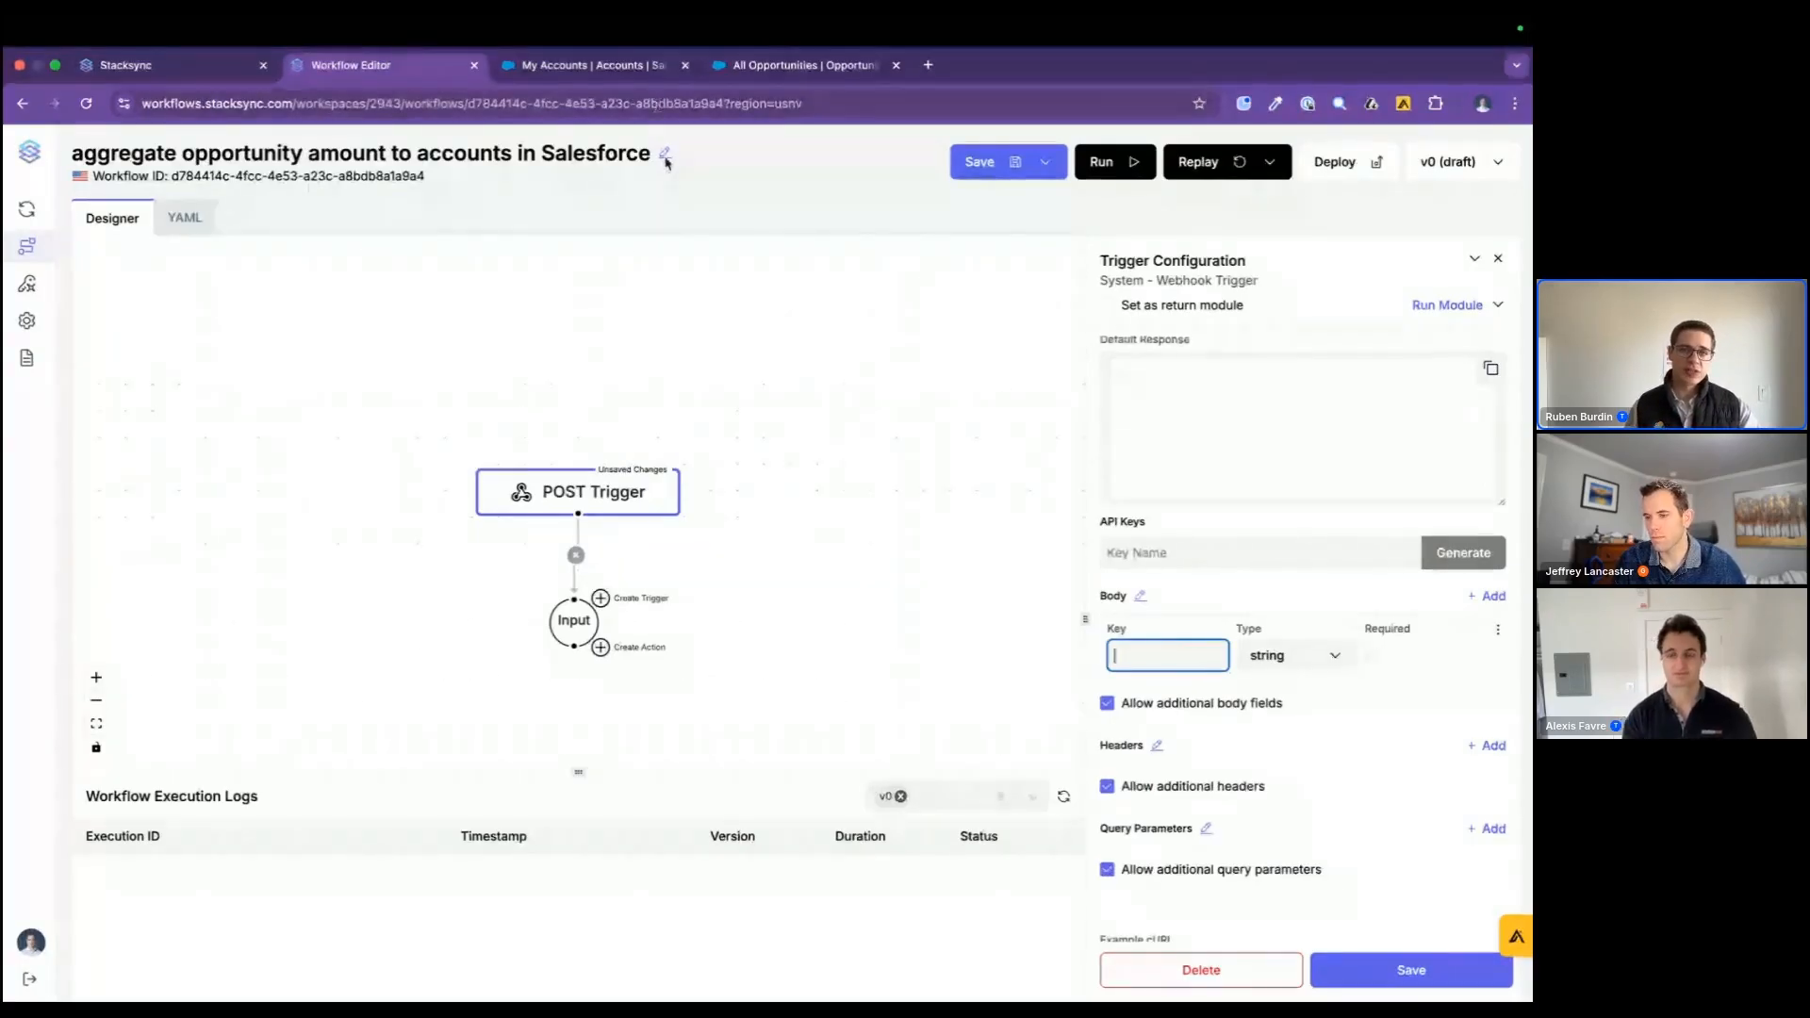
Step: Look at the Salesforce accounts list and the account table in the database client, and return to the workflow editor
{"action": "left_click", "coordinate": [613, 79]}
{"action": "key", "text": "ctrl+Right"}
{"action": "key", "text": "ctrl+Right"}
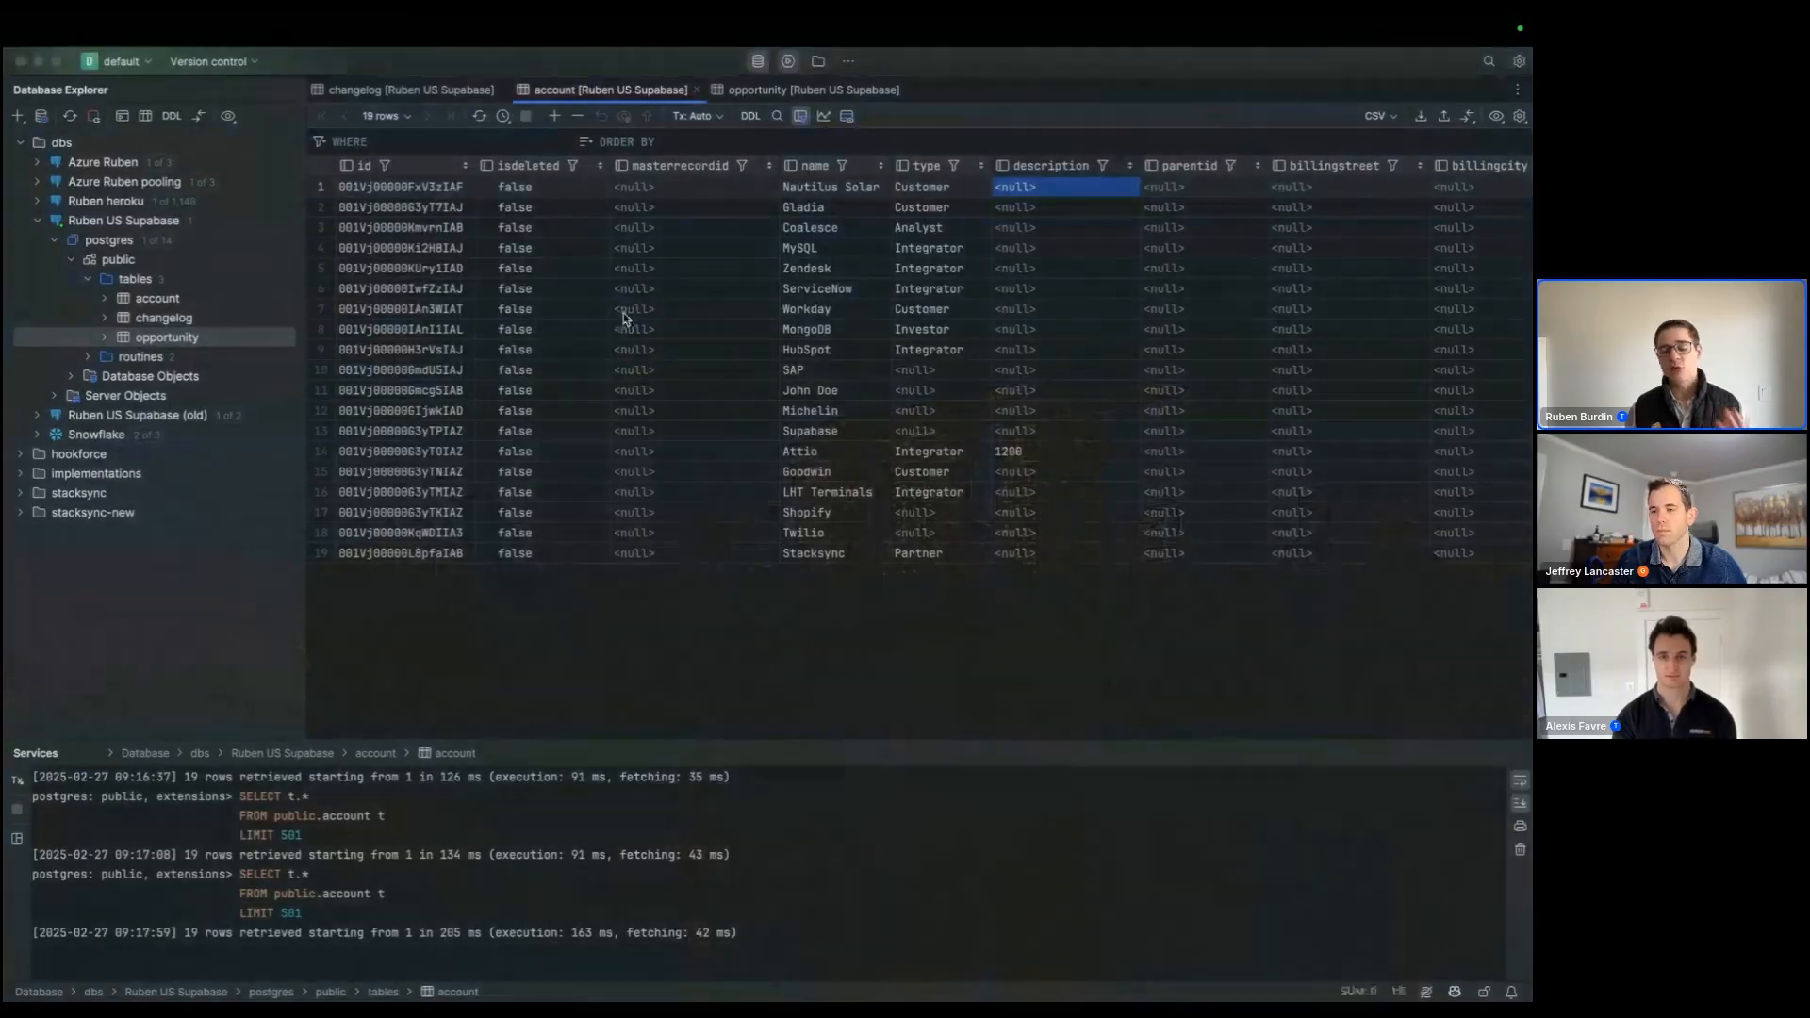
{"action": "key", "text": "ctrl+Left"}
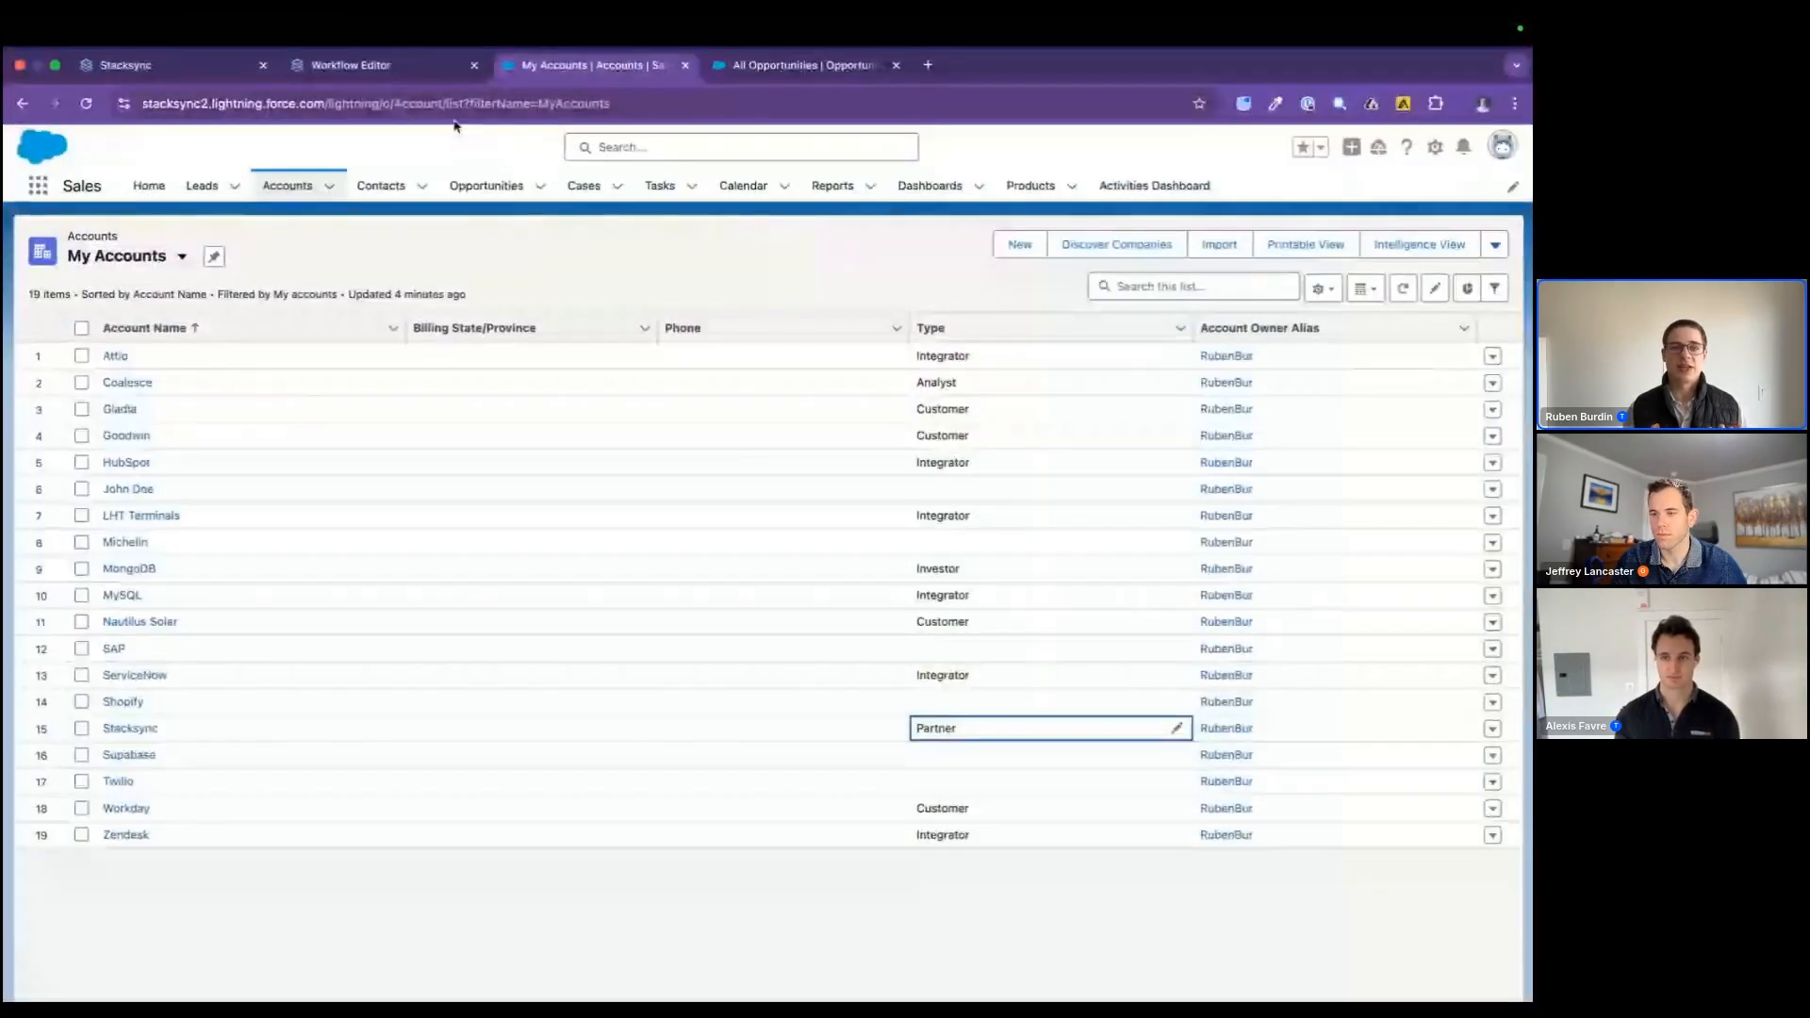
{"action": "left_click", "coordinate": [396, 66]}
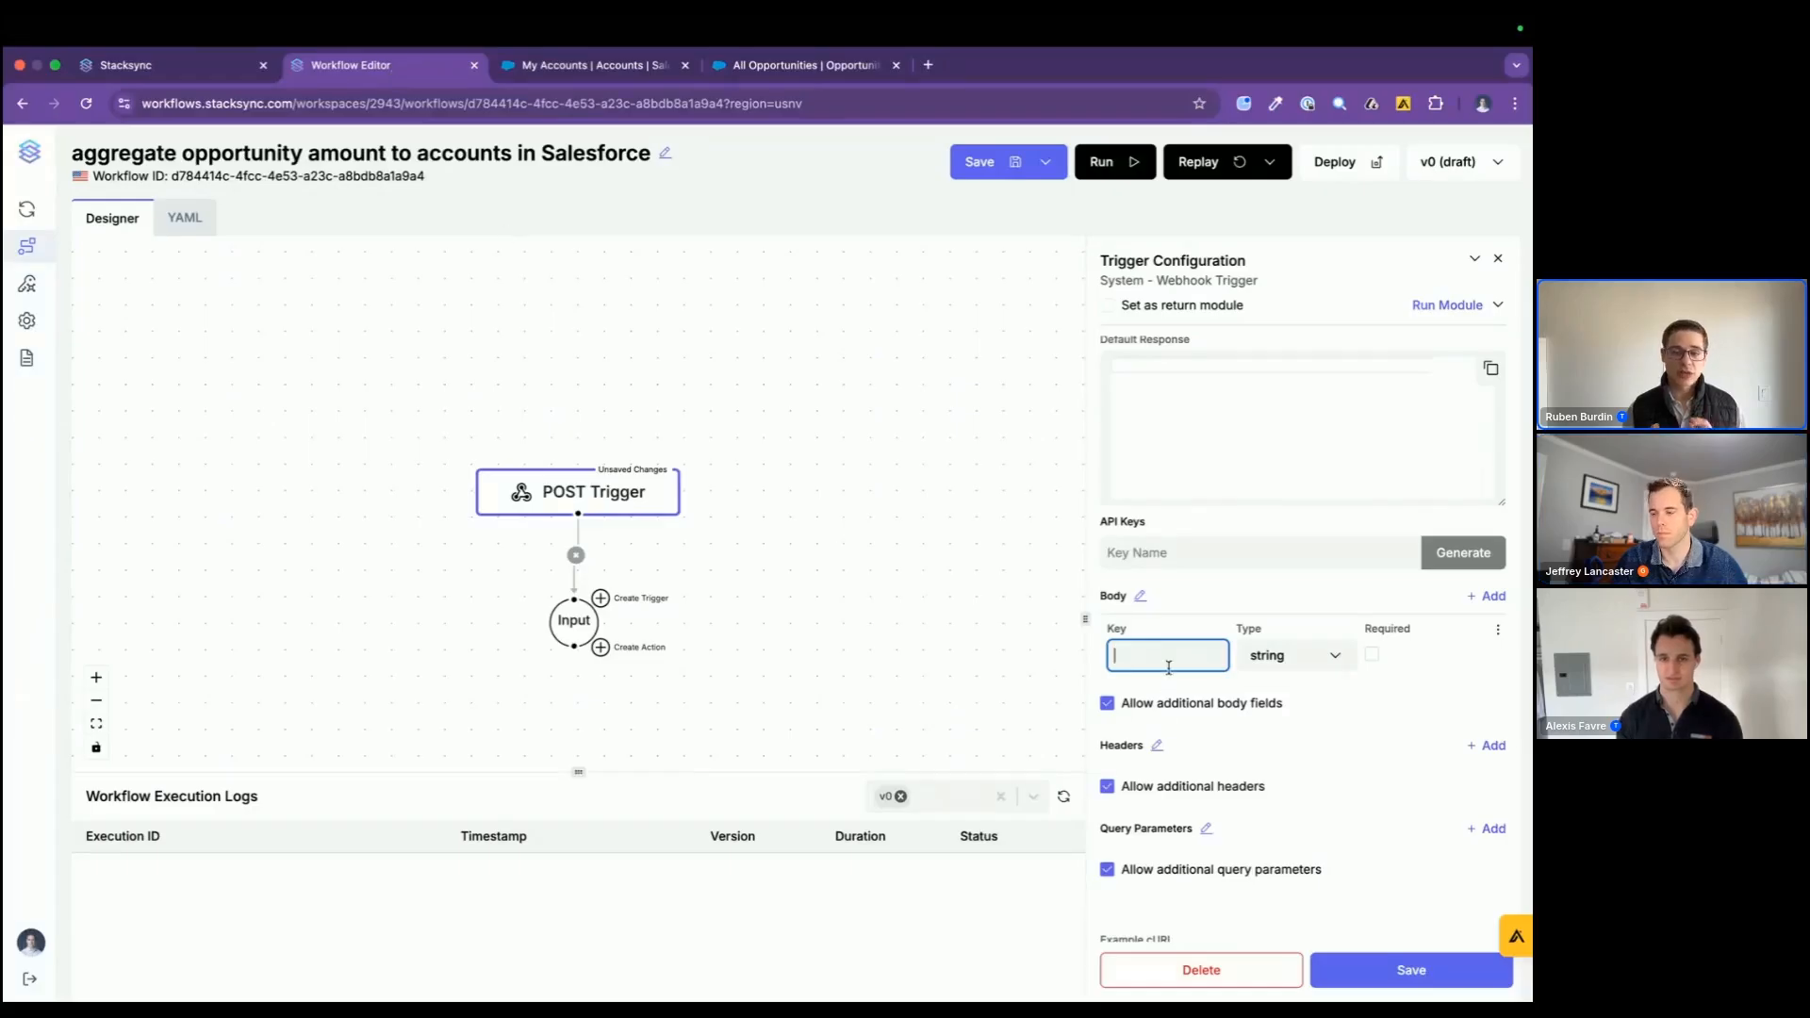
Step: Name the new body field "record", set its type to object and make it required
{"action": "type", "text": "record"}
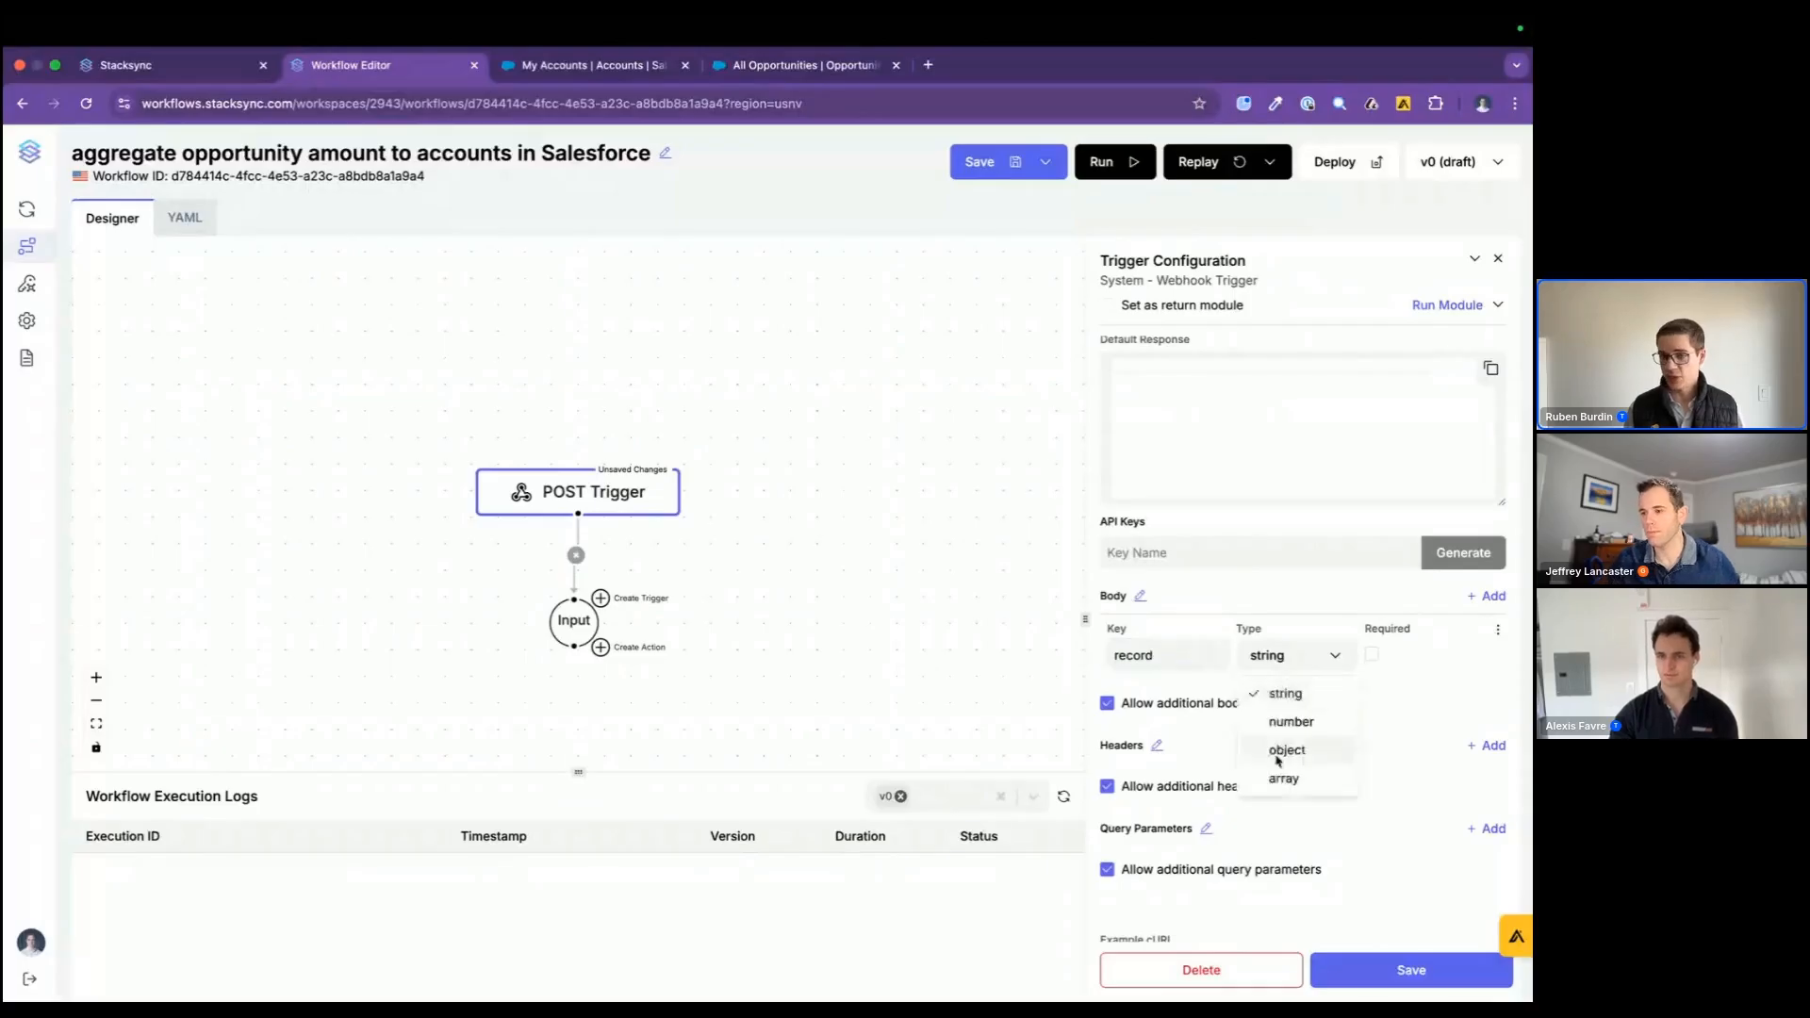
{"action": "left_click", "coordinate": [1287, 750]}
{"action": "left_click", "coordinate": [1372, 653]}
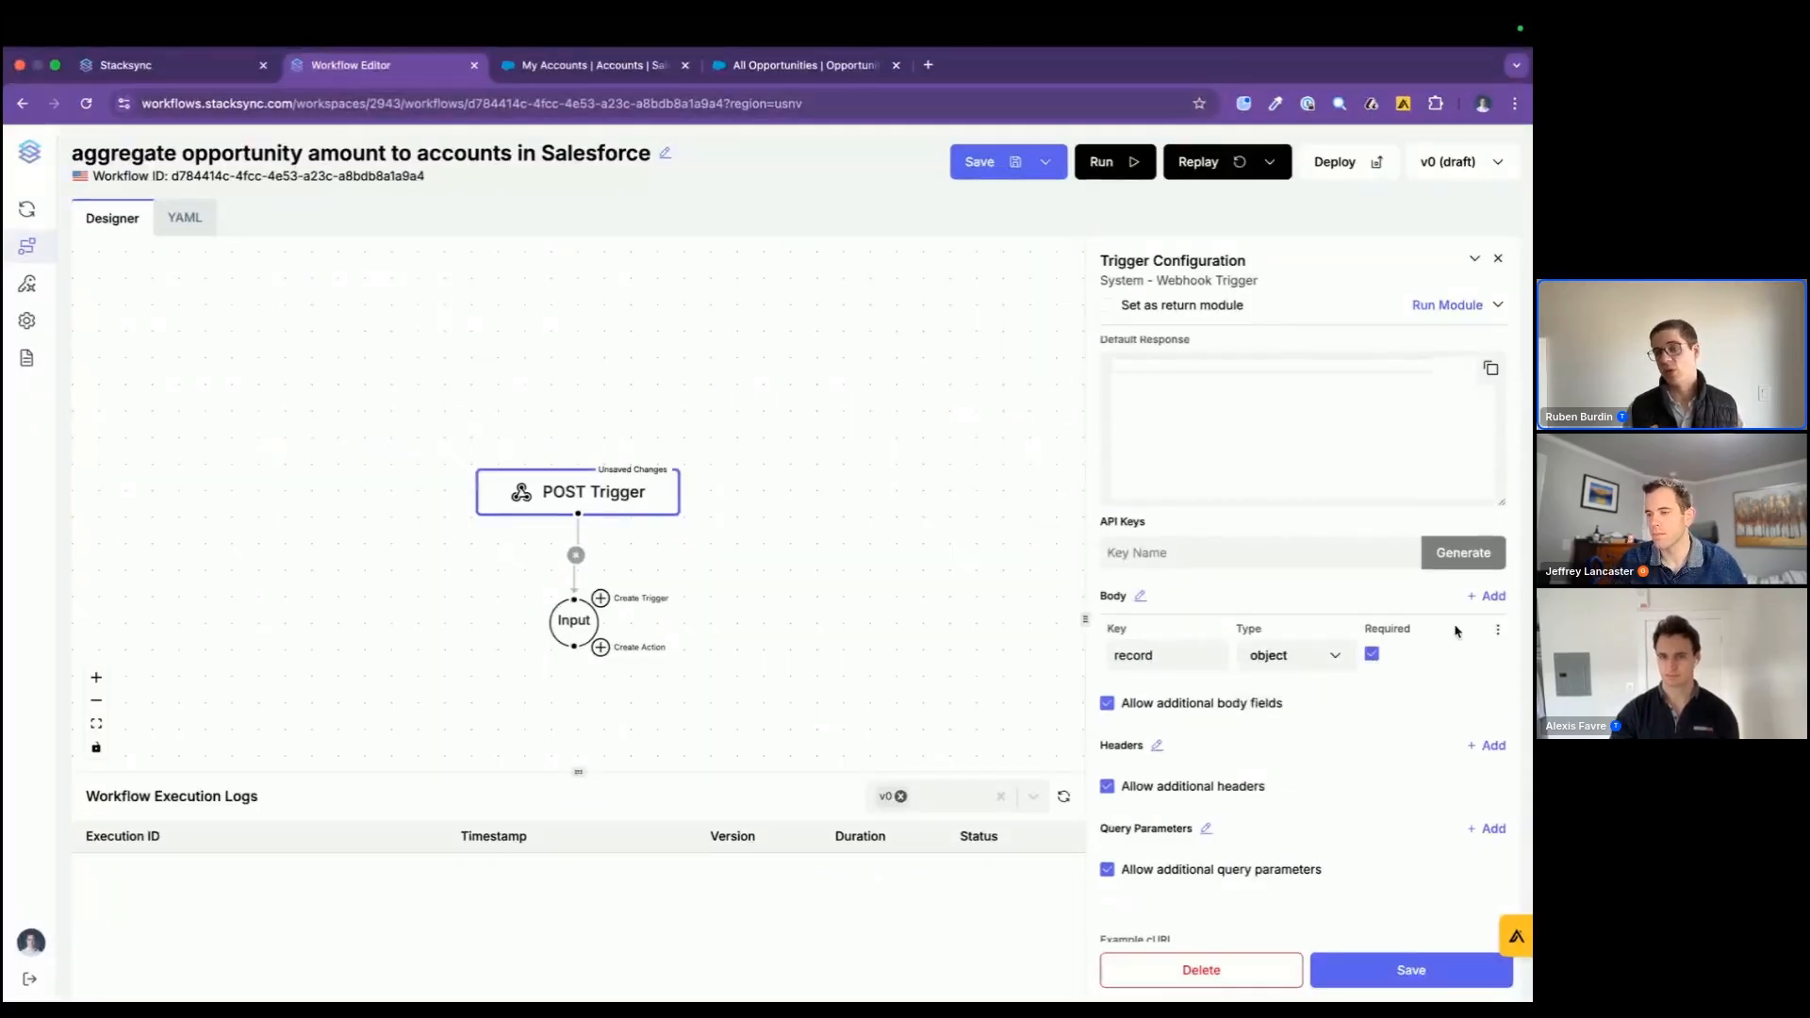
Step: Add a second required body field named "changes" with the type object
{"action": "left_click", "coordinate": [1490, 599]}
{"action": "left_click", "coordinate": [1174, 717]}
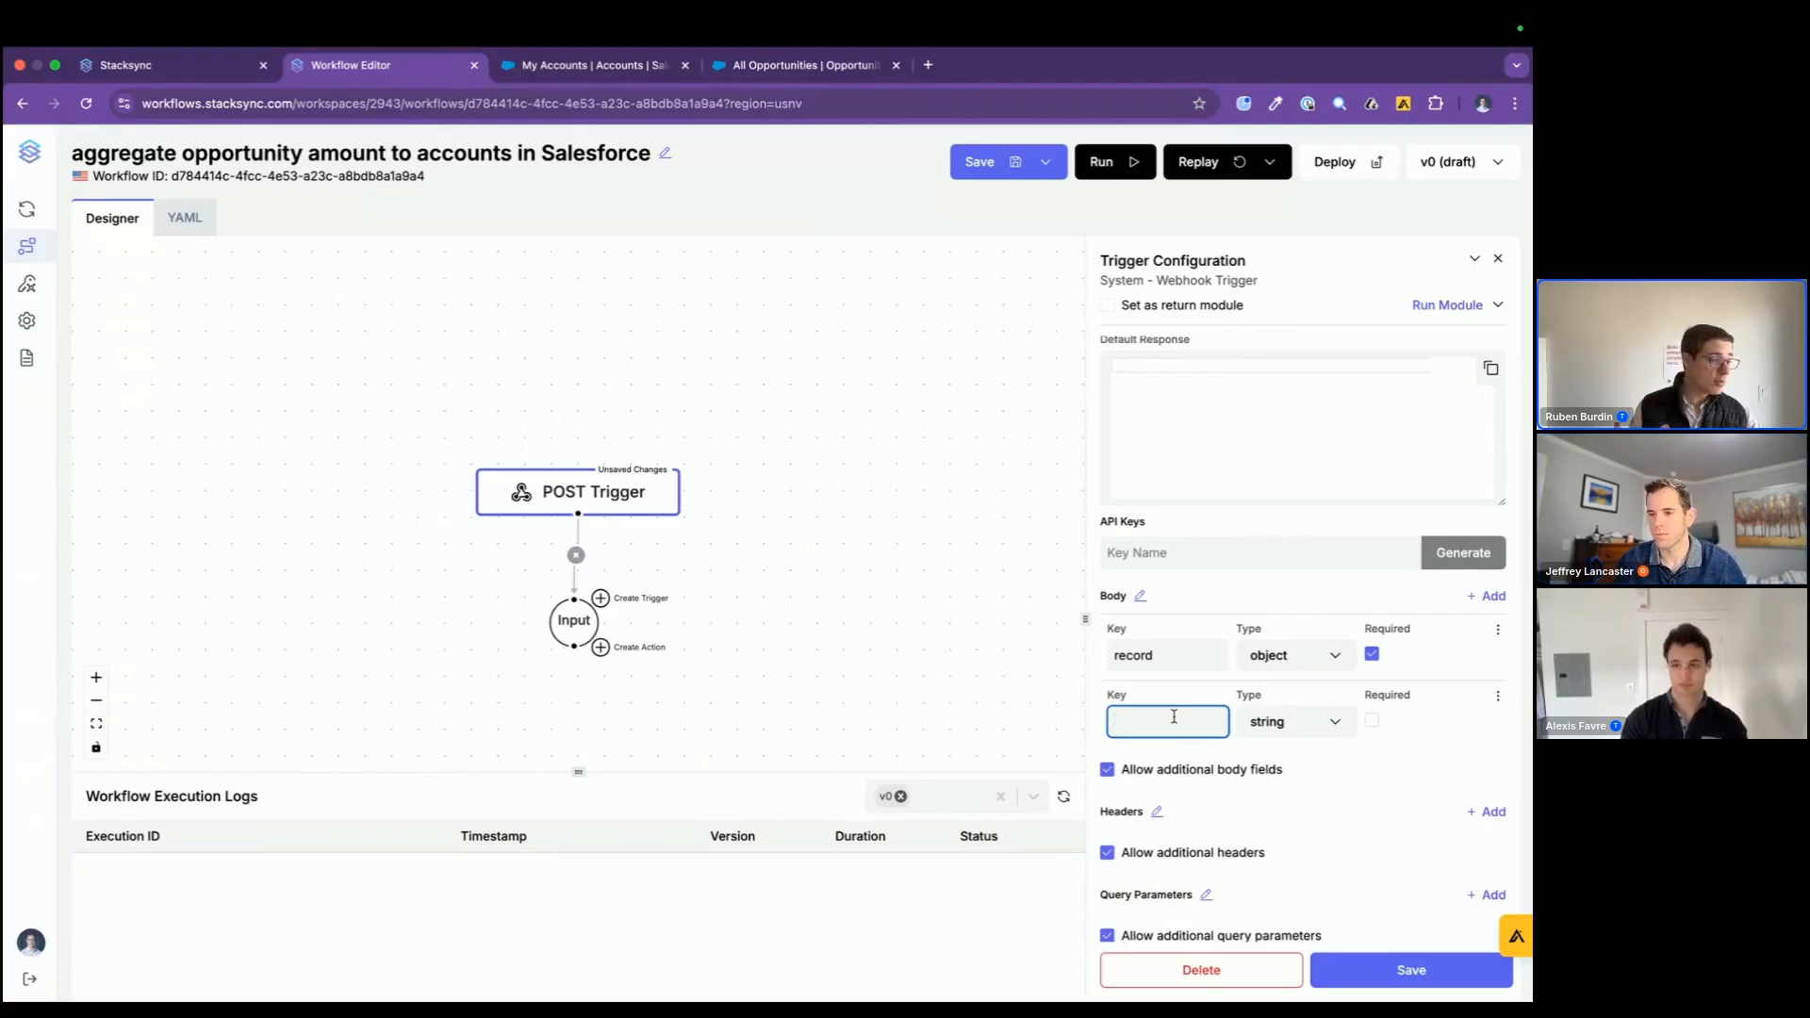
{"action": "type", "text": "change"}
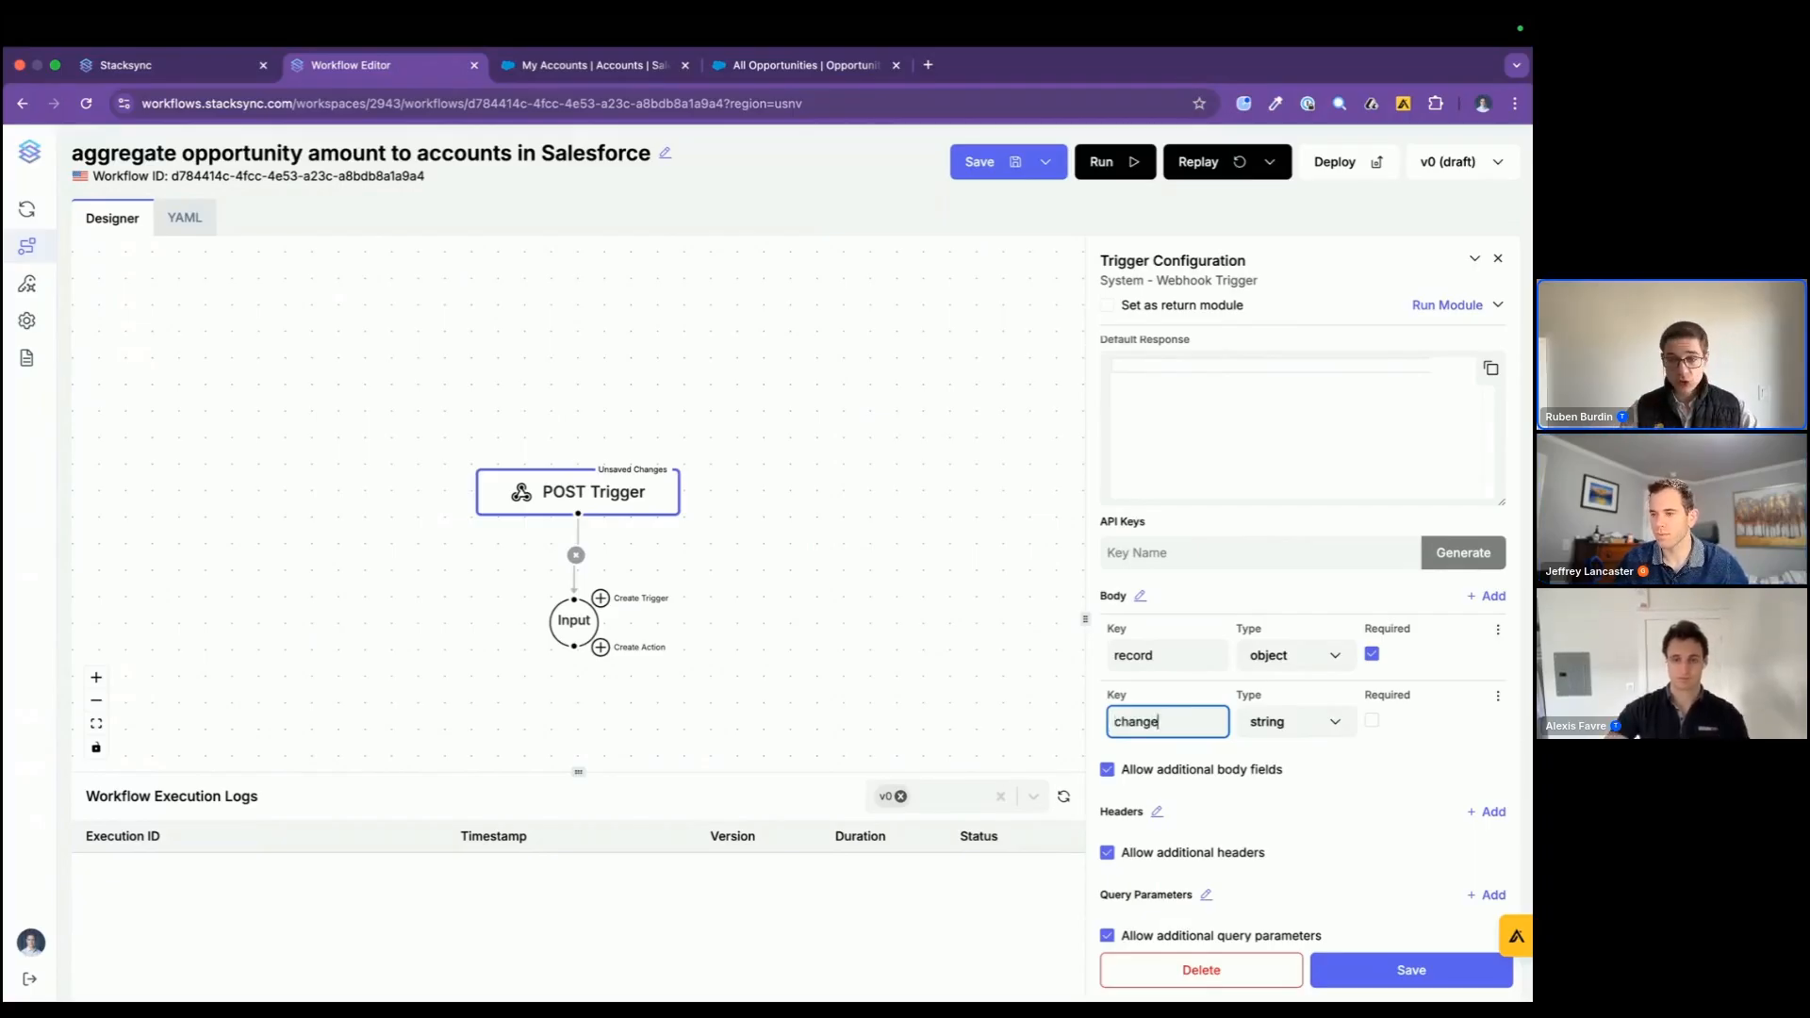
{"action": "left_click", "coordinate": [1353, 724]}
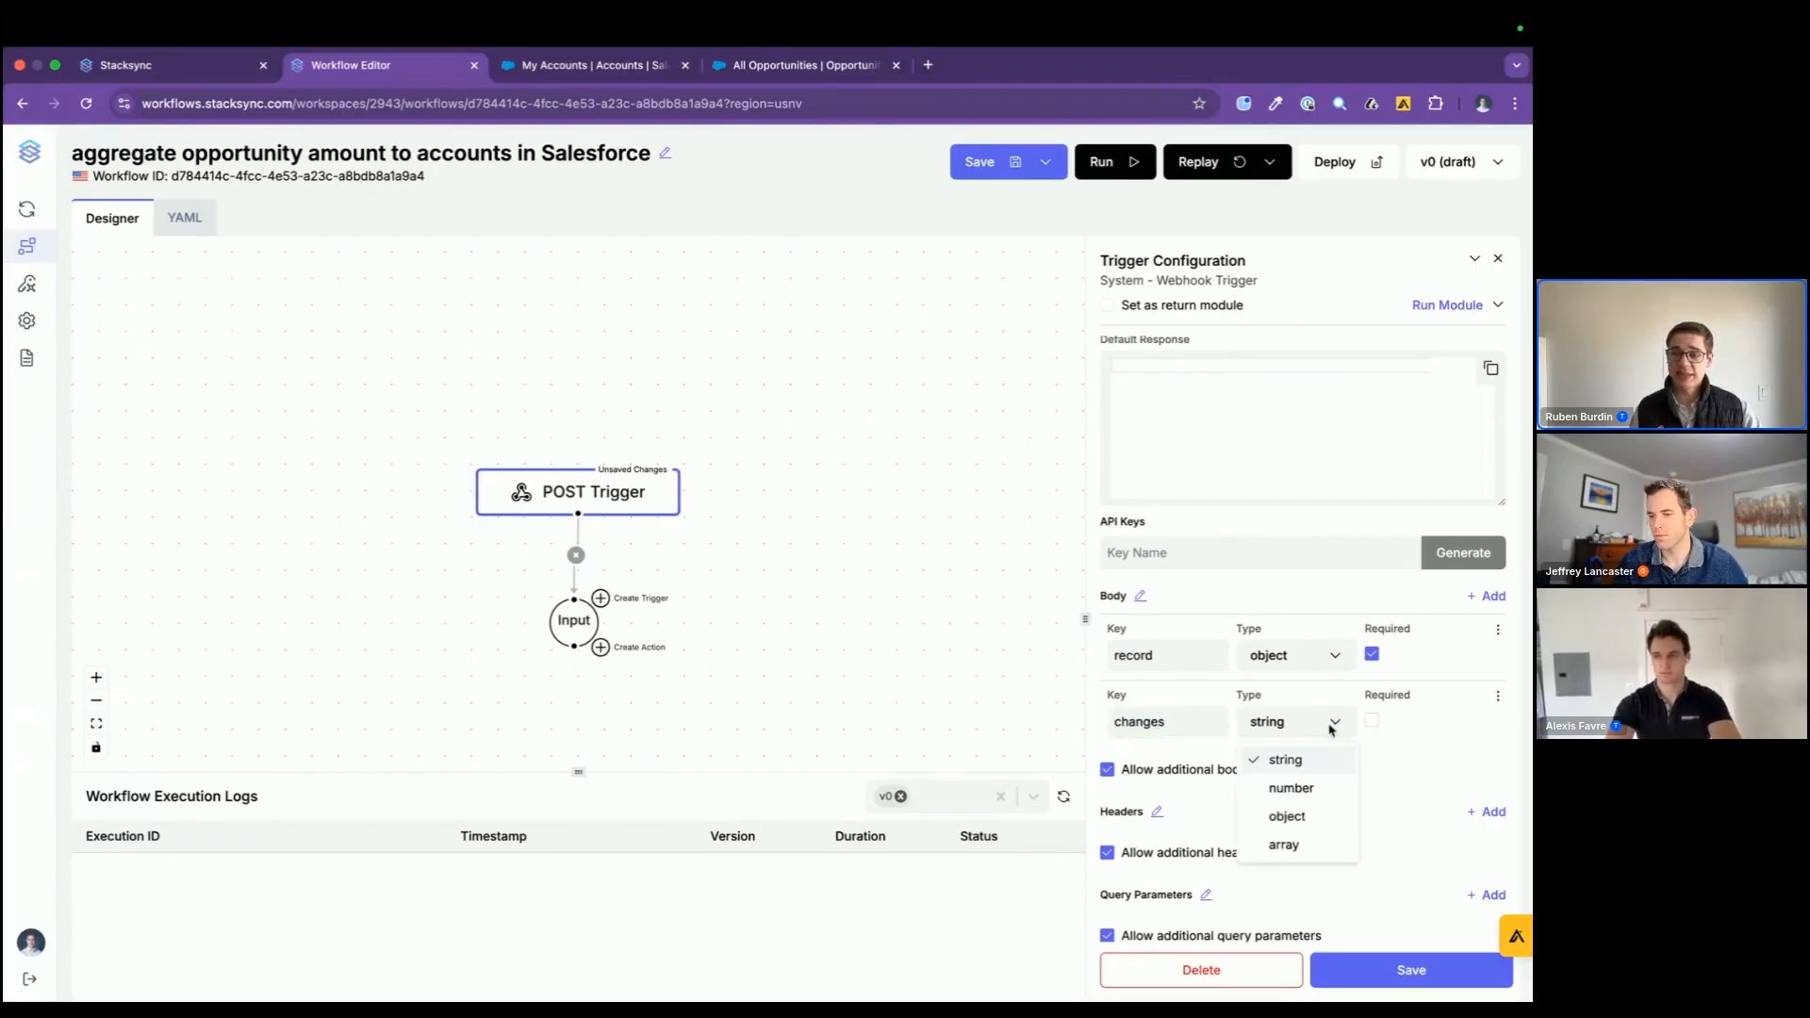
{"action": "left_click", "coordinate": [1299, 817]}
Step: Save the trigger configuration and copy its example cURL request with the record and changes fields
{"action": "scroll", "coordinate": [1377, 731], "scroll_direction": "down", "scroll_amount": 5}
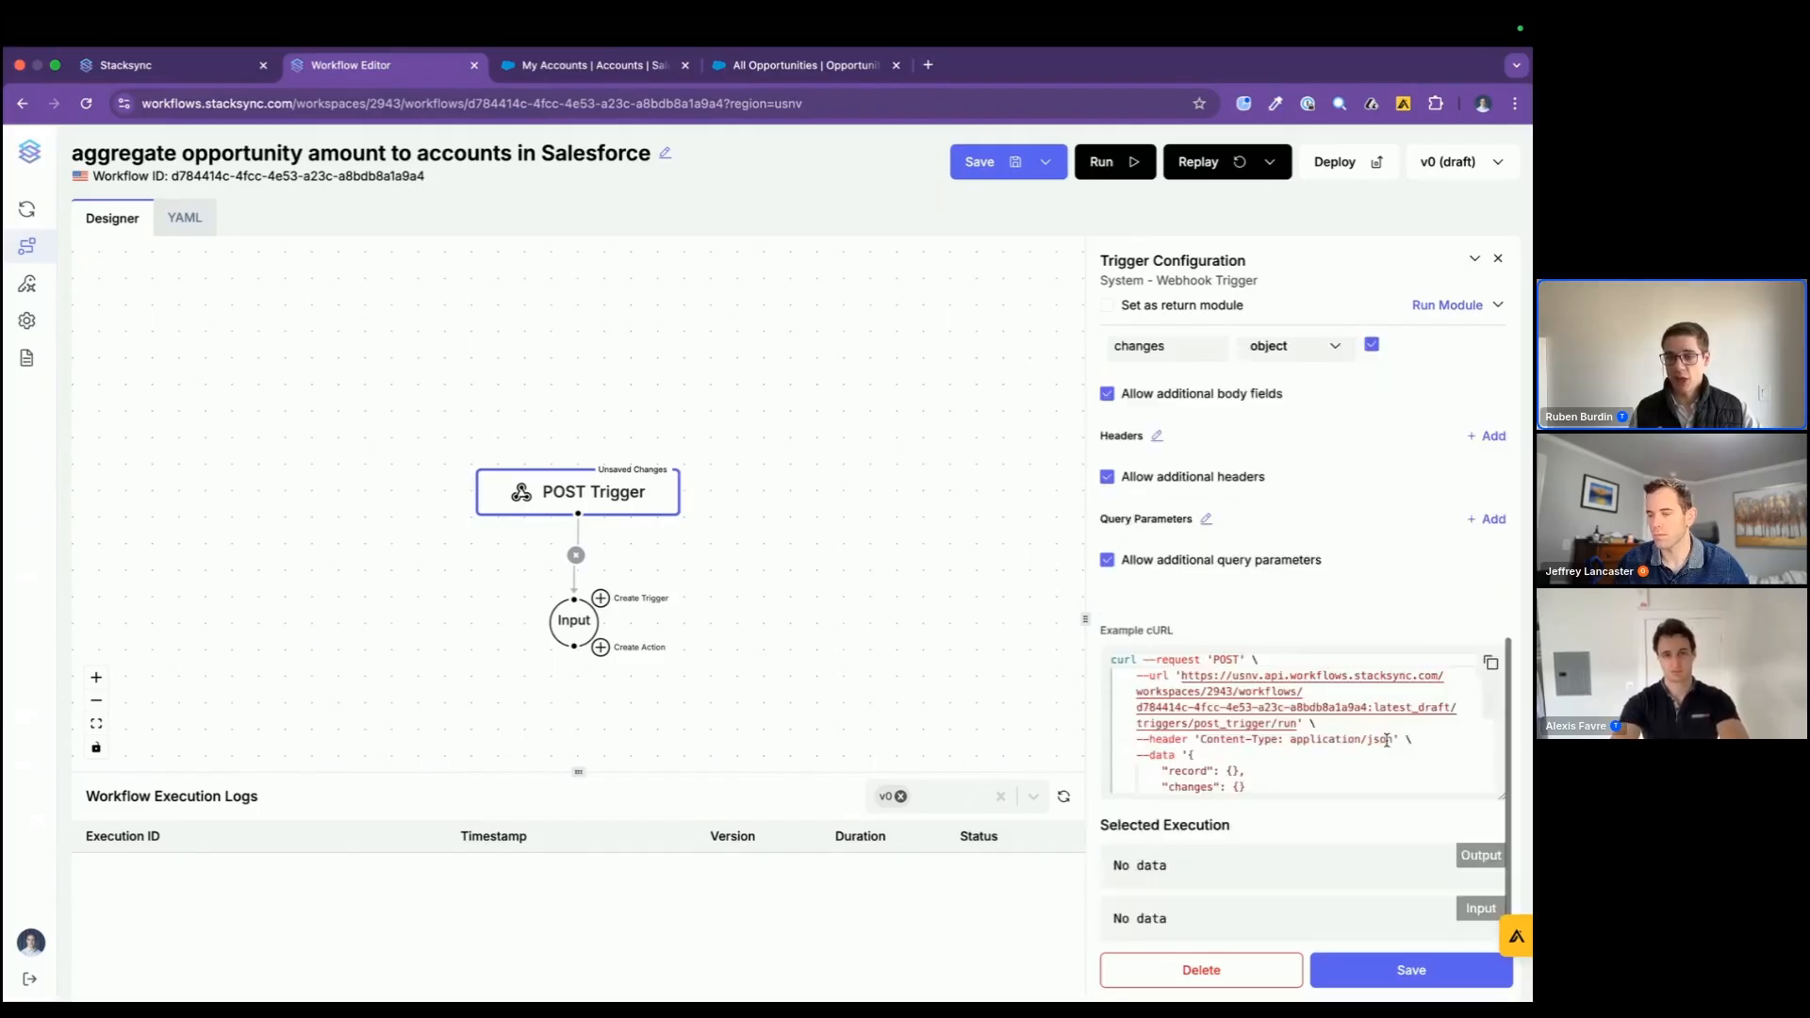
{"action": "scroll", "coordinate": [1310, 716], "scroll_direction": "down", "scroll_amount": 3}
{"action": "scroll", "coordinate": [1310, 715], "scroll_direction": "up", "scroll_amount": 3}
{"action": "left_click", "coordinate": [1488, 669]}
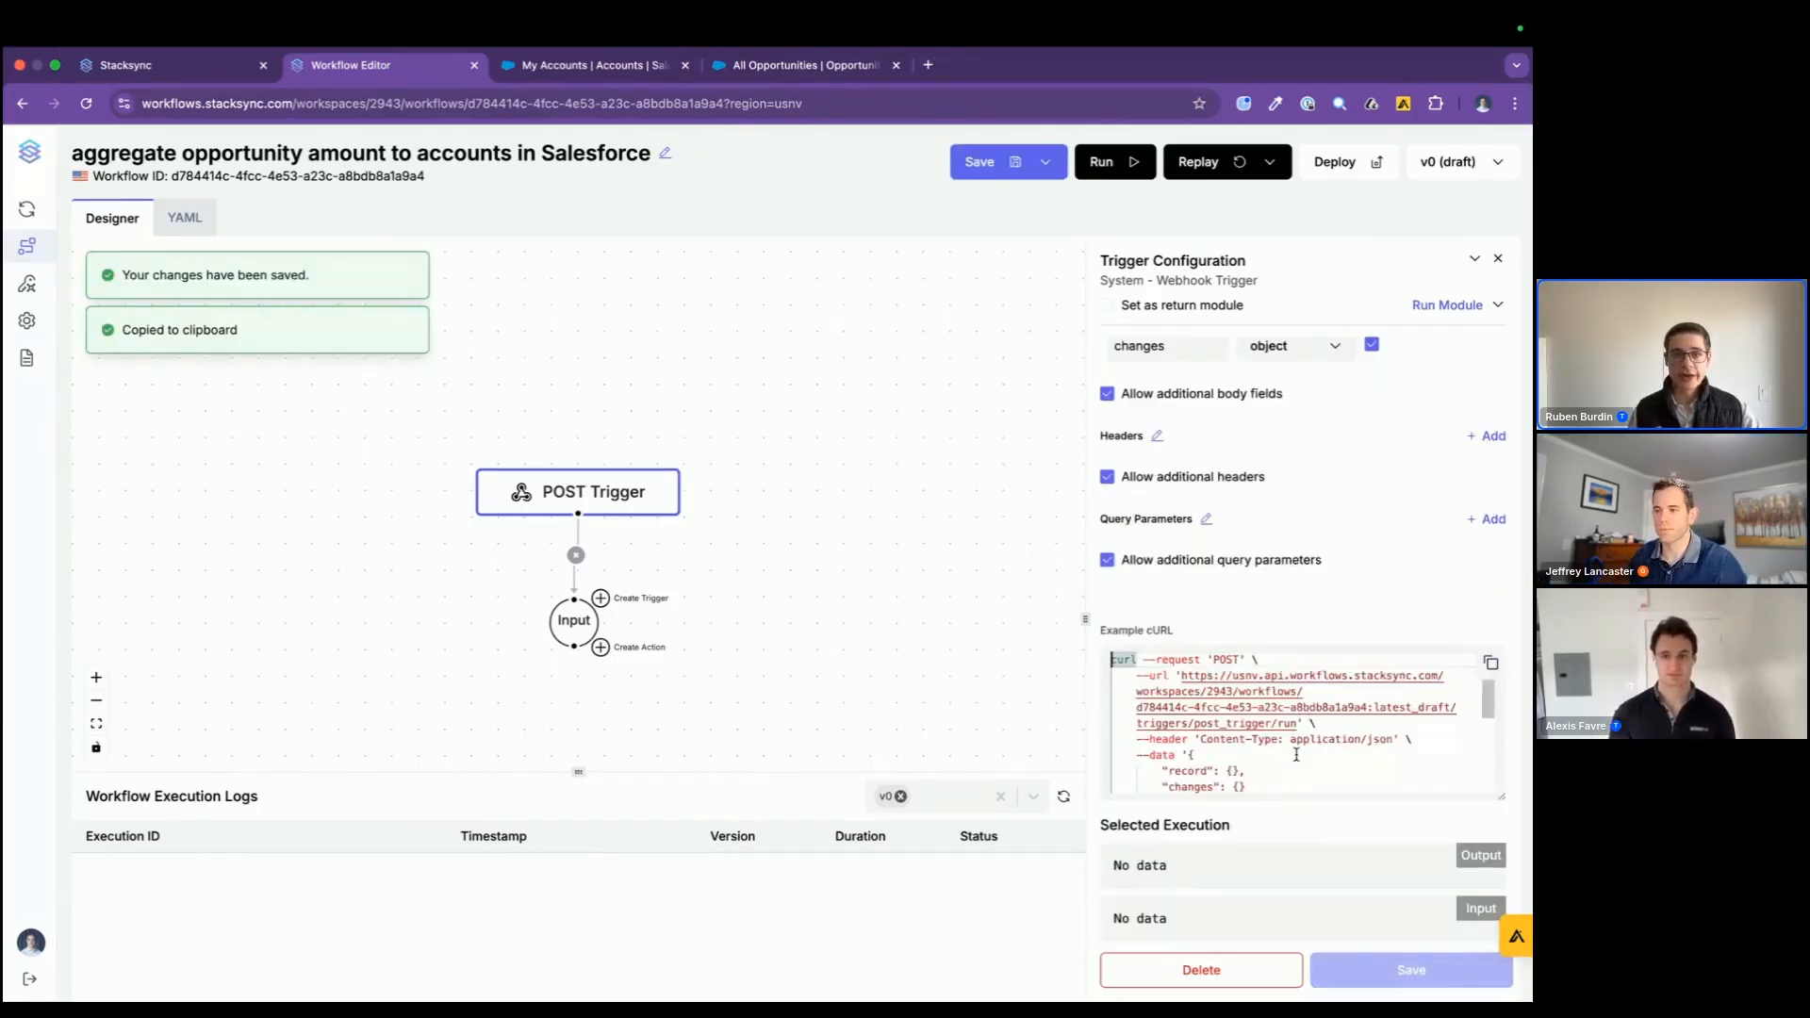
Step: Switch to the Warp terminal and run the copied cURL request to call the workflow's webhook
{"action": "key", "text": "super+Tab"}
{"action": "key", "text": "super+v"}
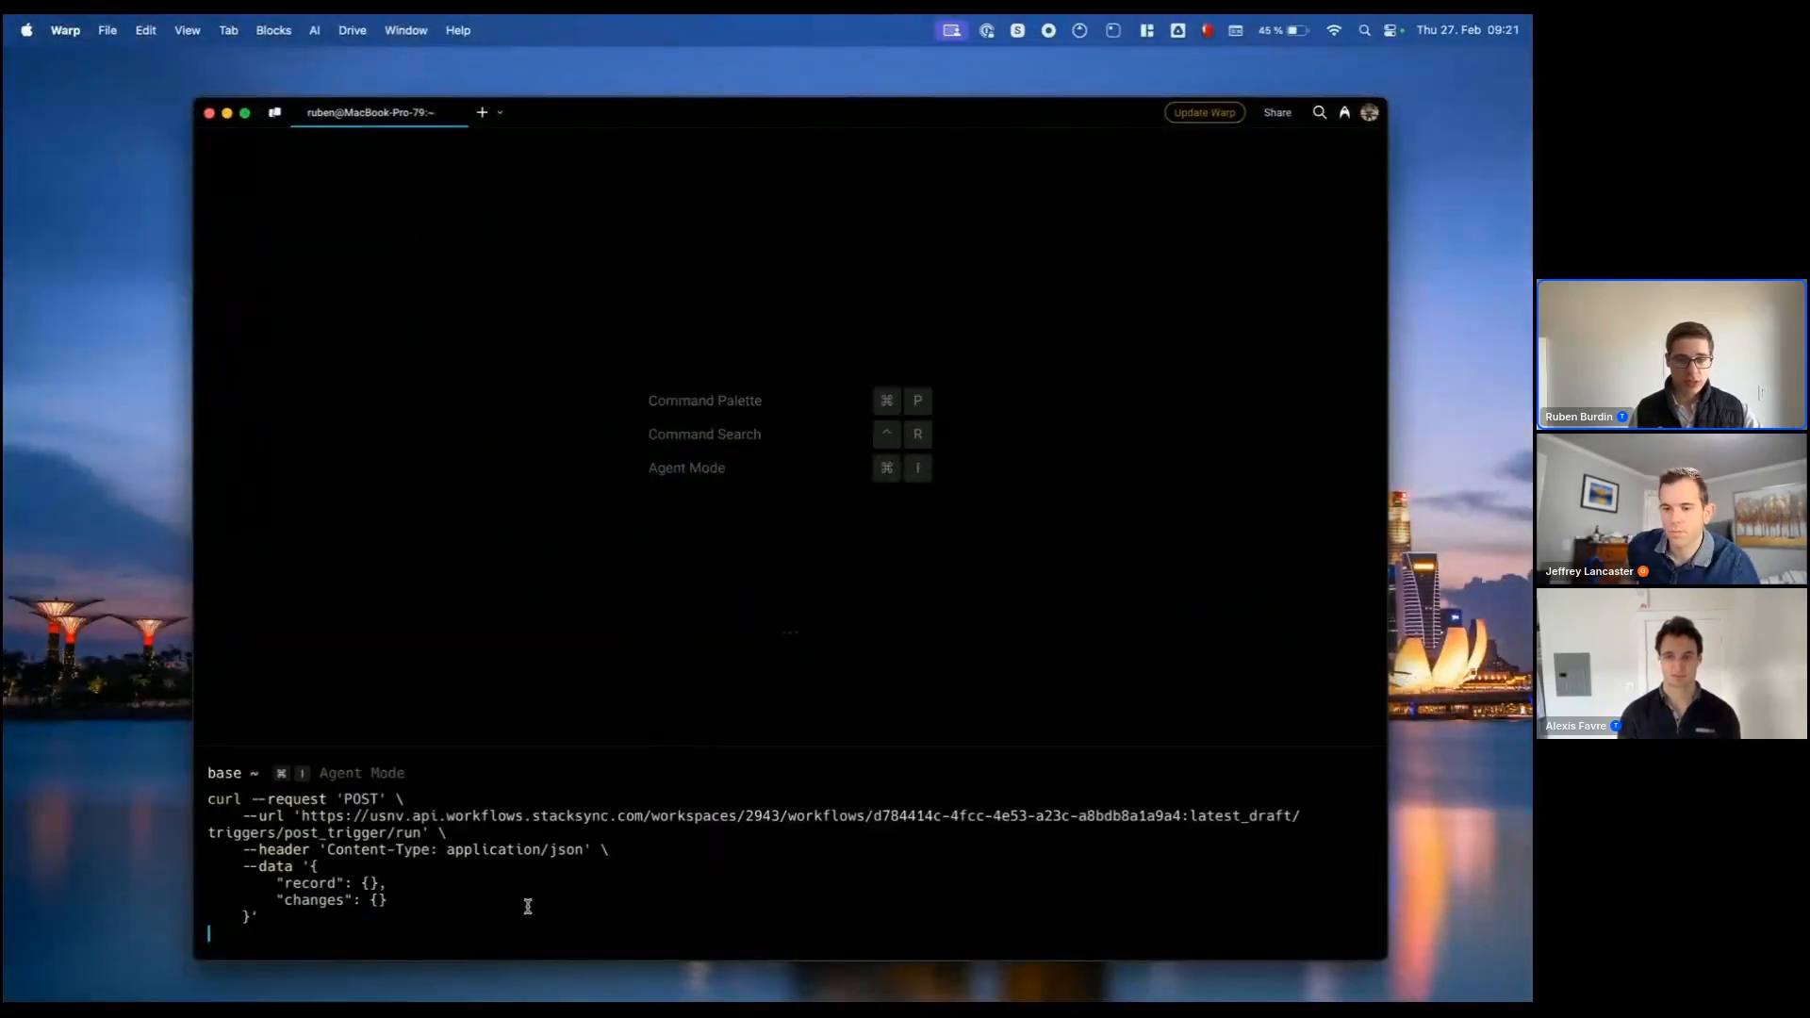
{"action": "key", "text": "Return"}
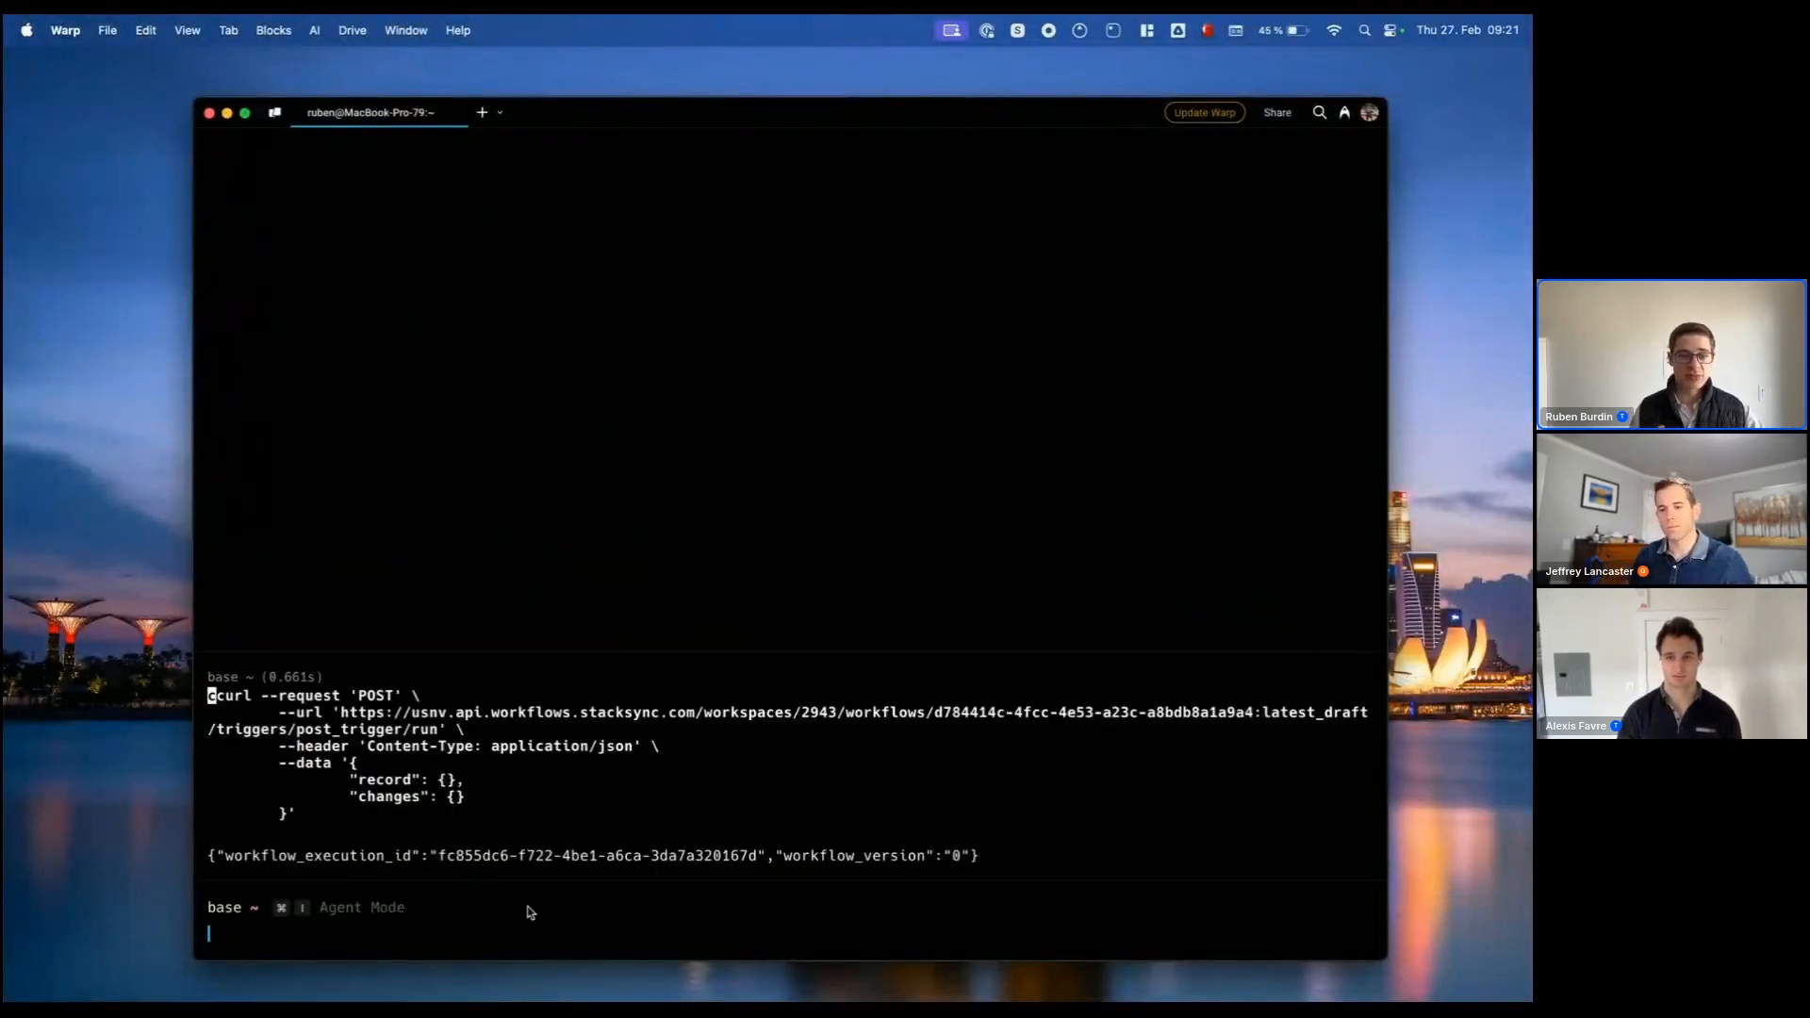
Step: Return to the workflow editor, enlarge the execution logs and examine the body in the latest execution's POST Trigger output
{"action": "key", "text": "super+Tab"}
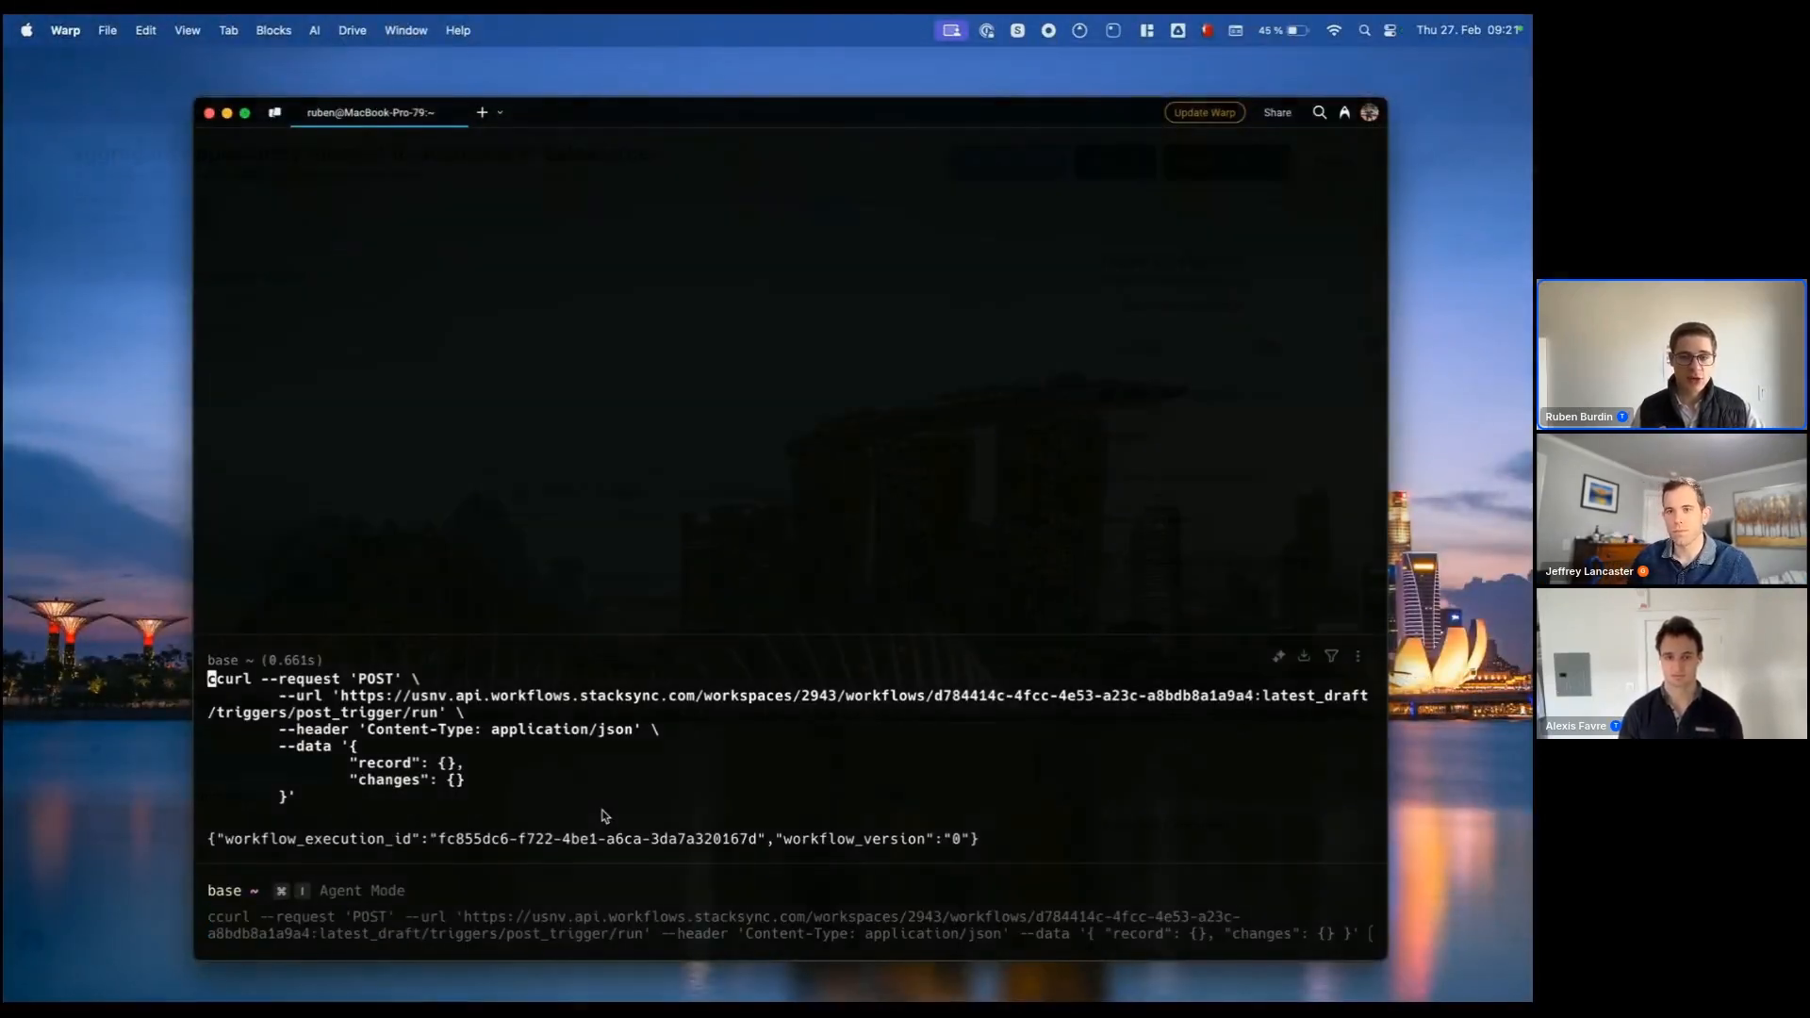
{"action": "scroll", "coordinate": [632, 708], "scroll_direction": "down", "scroll_amount": 3}
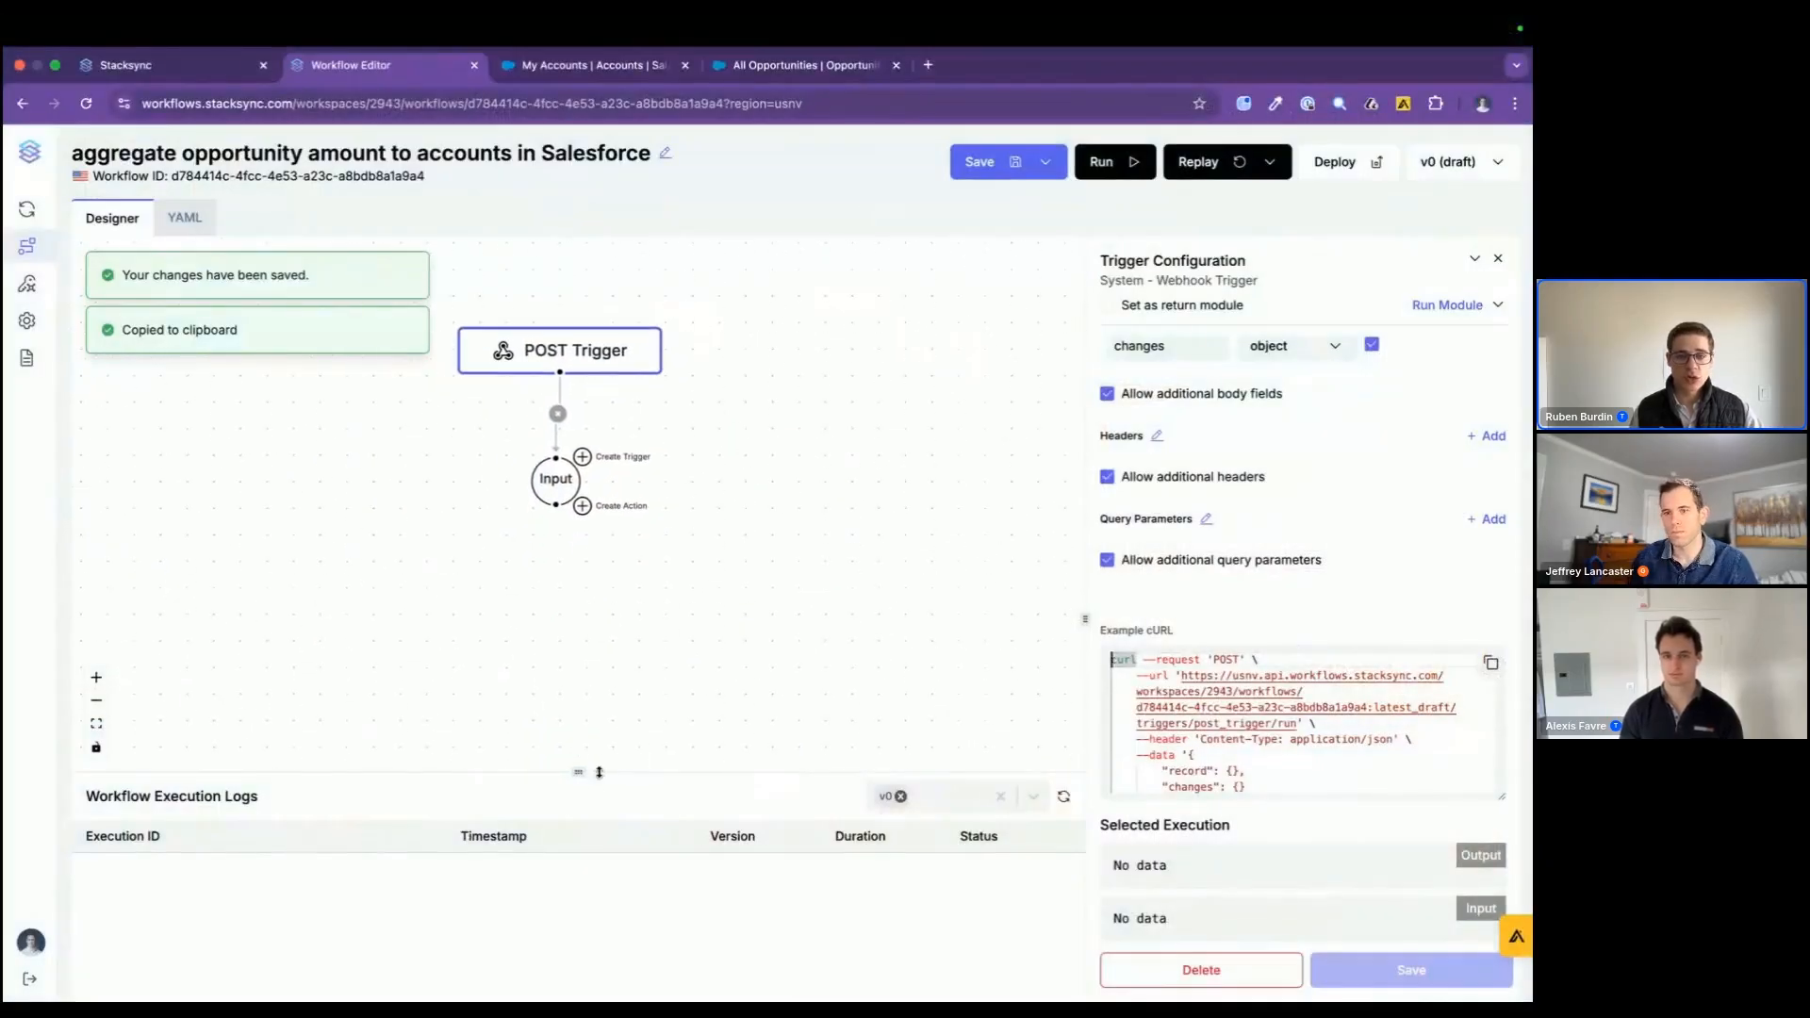
{"action": "left_click_drag", "start_coordinate": [577, 767], "coordinate": [578, 645]}
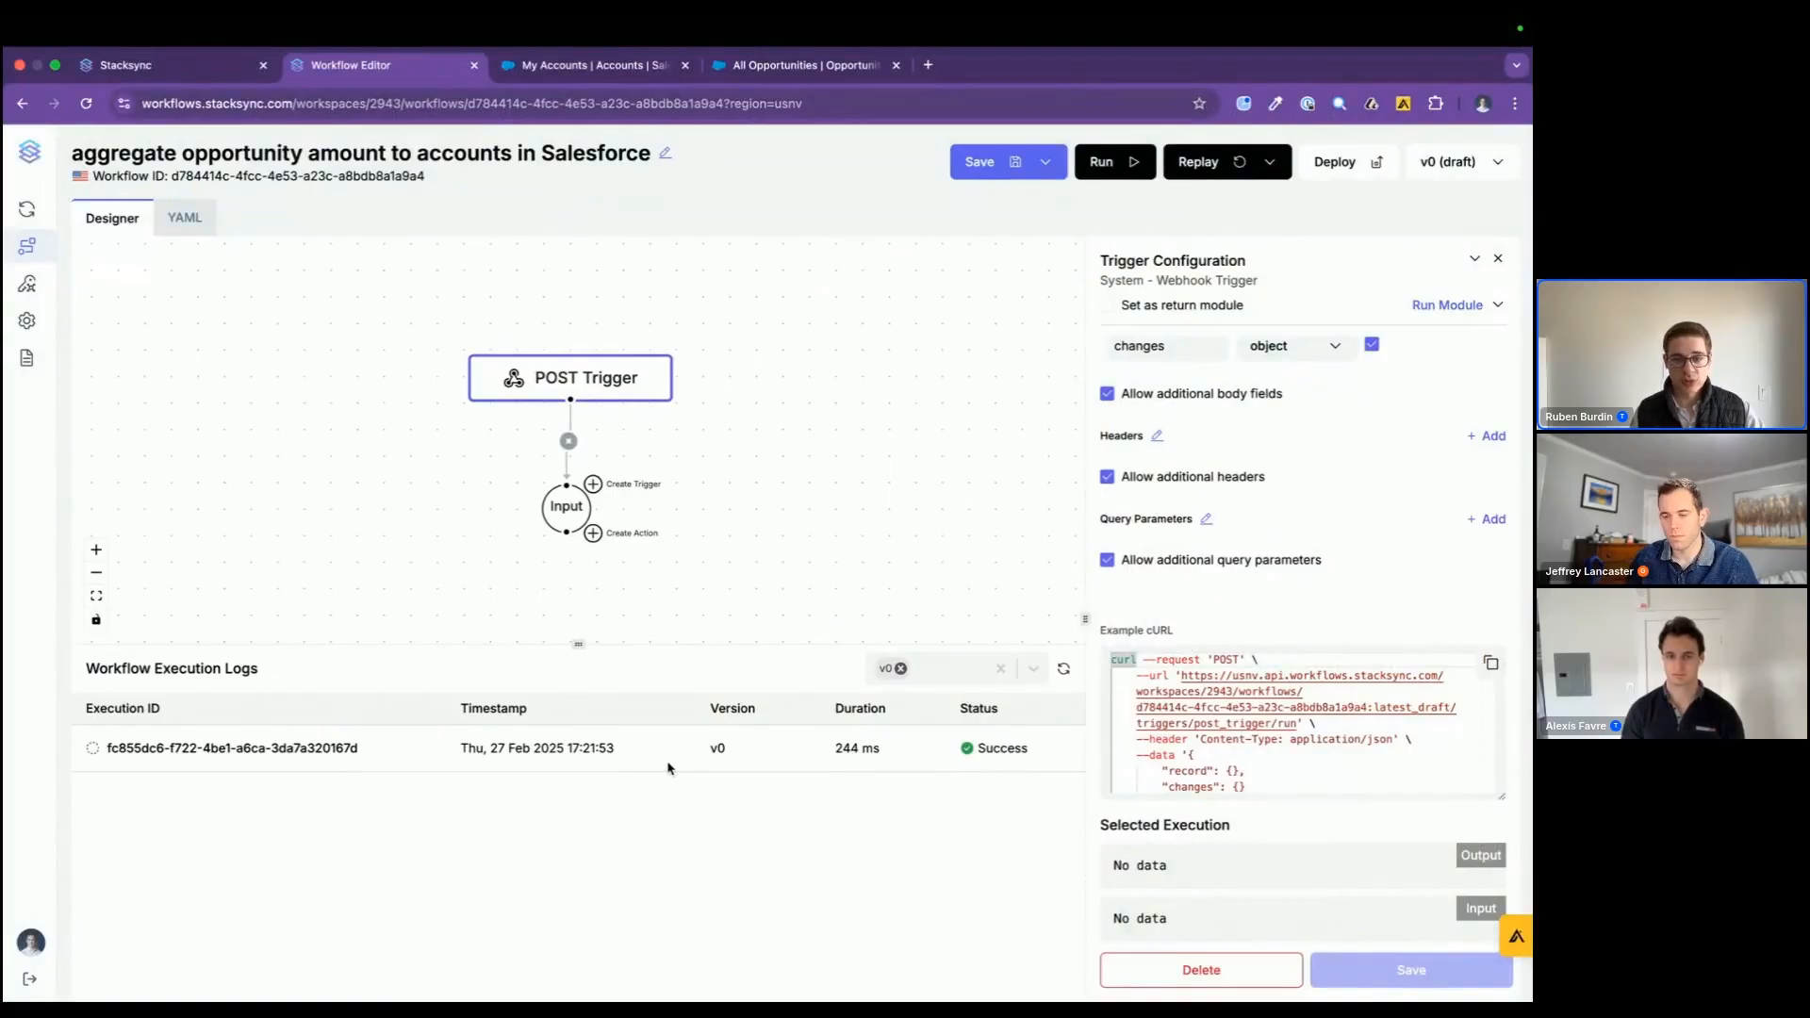
{"action": "left_click", "coordinate": [669, 755]}
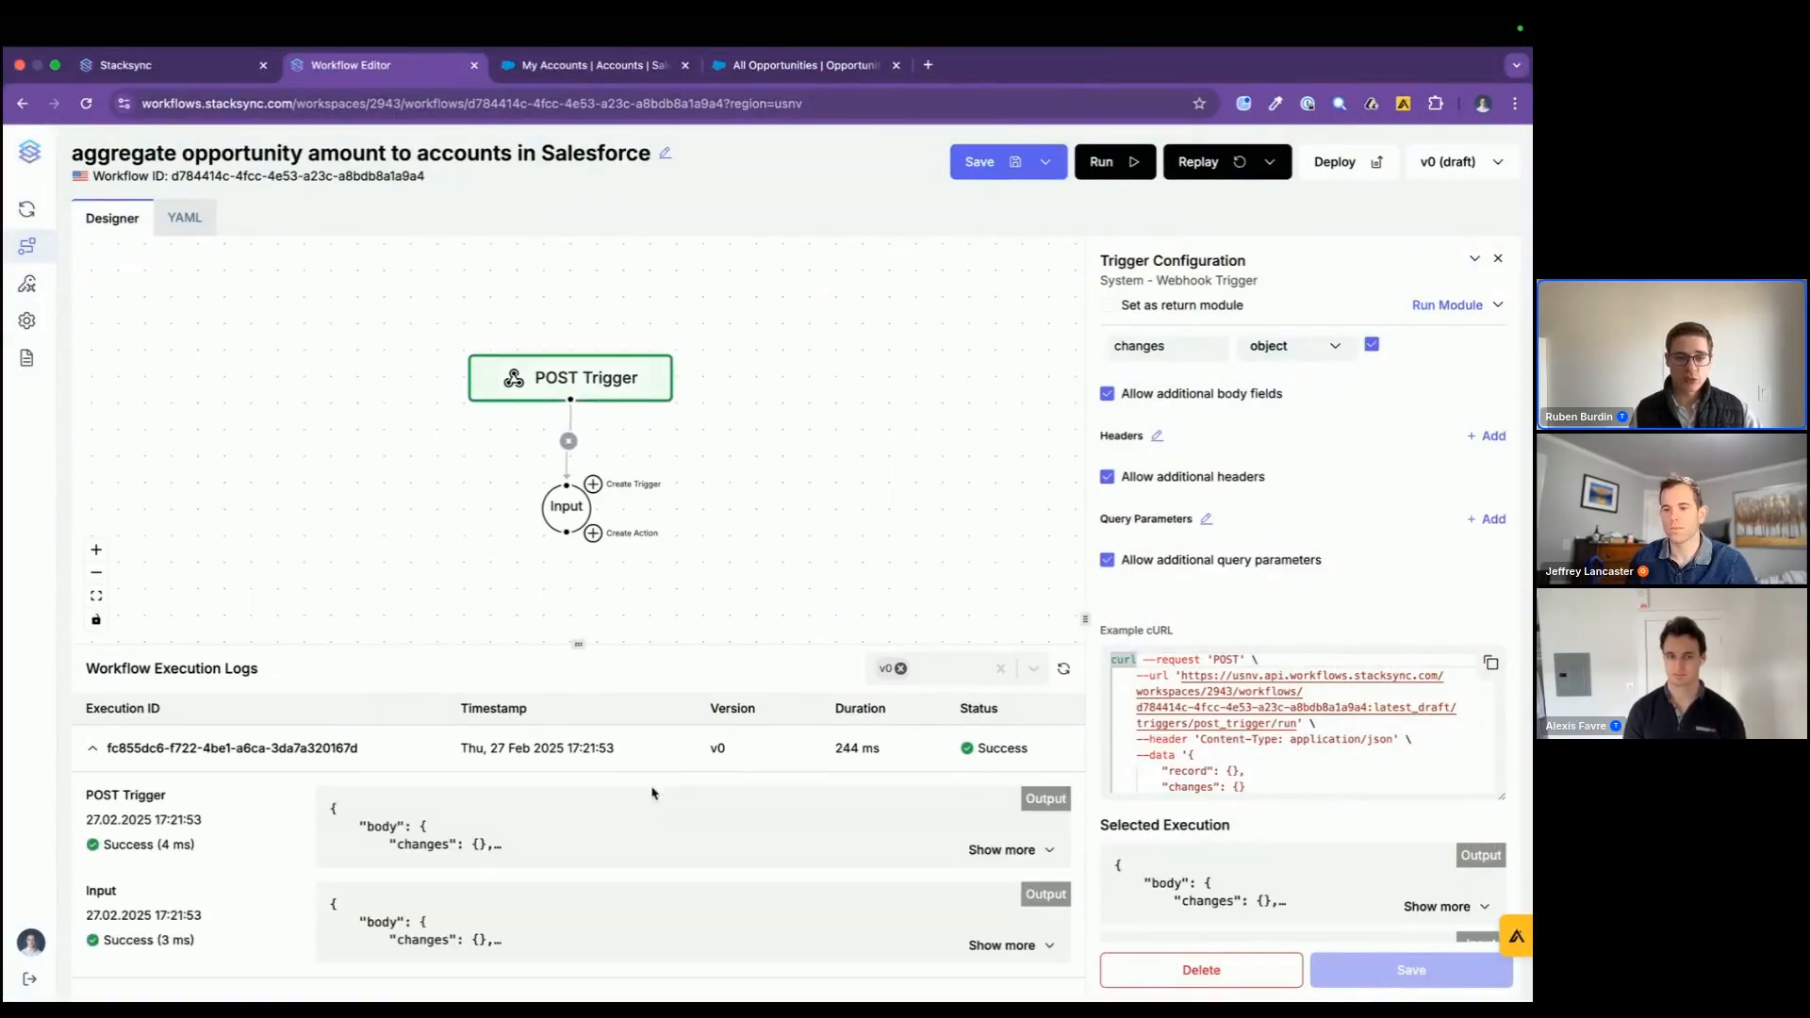
{"action": "left_click_drag", "start_coordinate": [386, 843], "coordinate": [481, 880]}
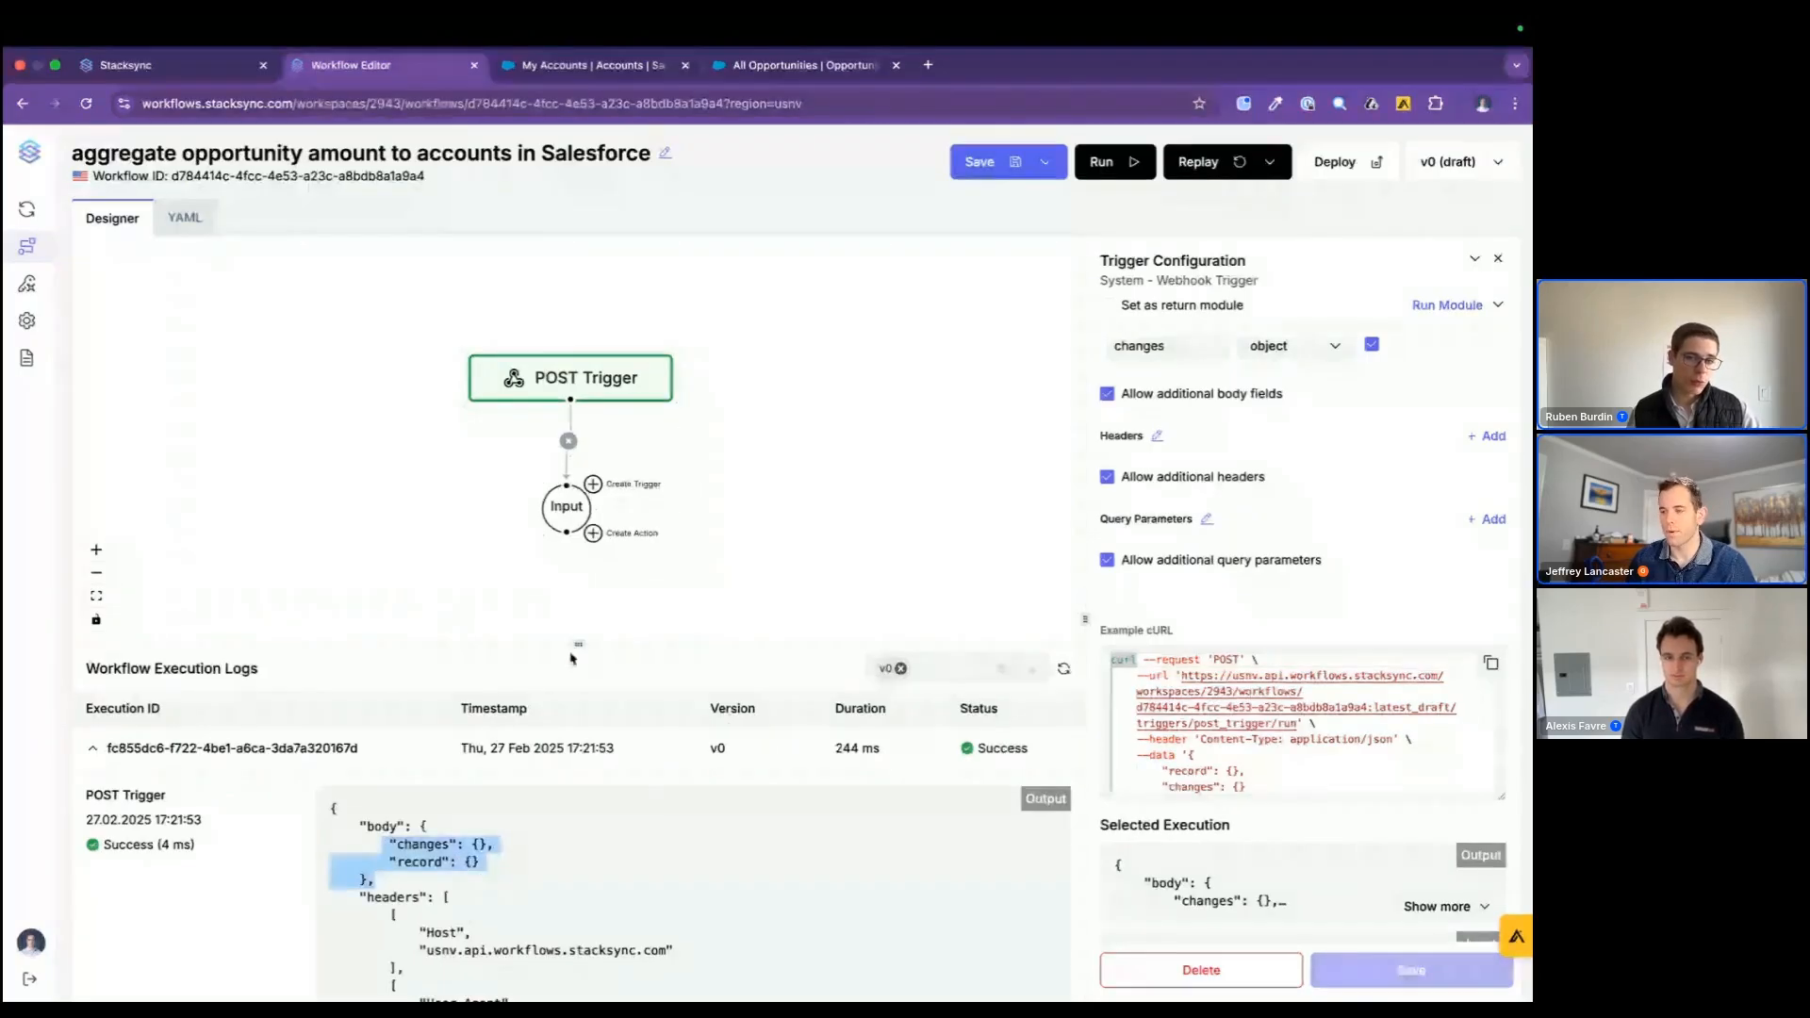
{"action": "left_click_drag", "start_coordinate": [578, 647], "coordinate": [576, 666]}
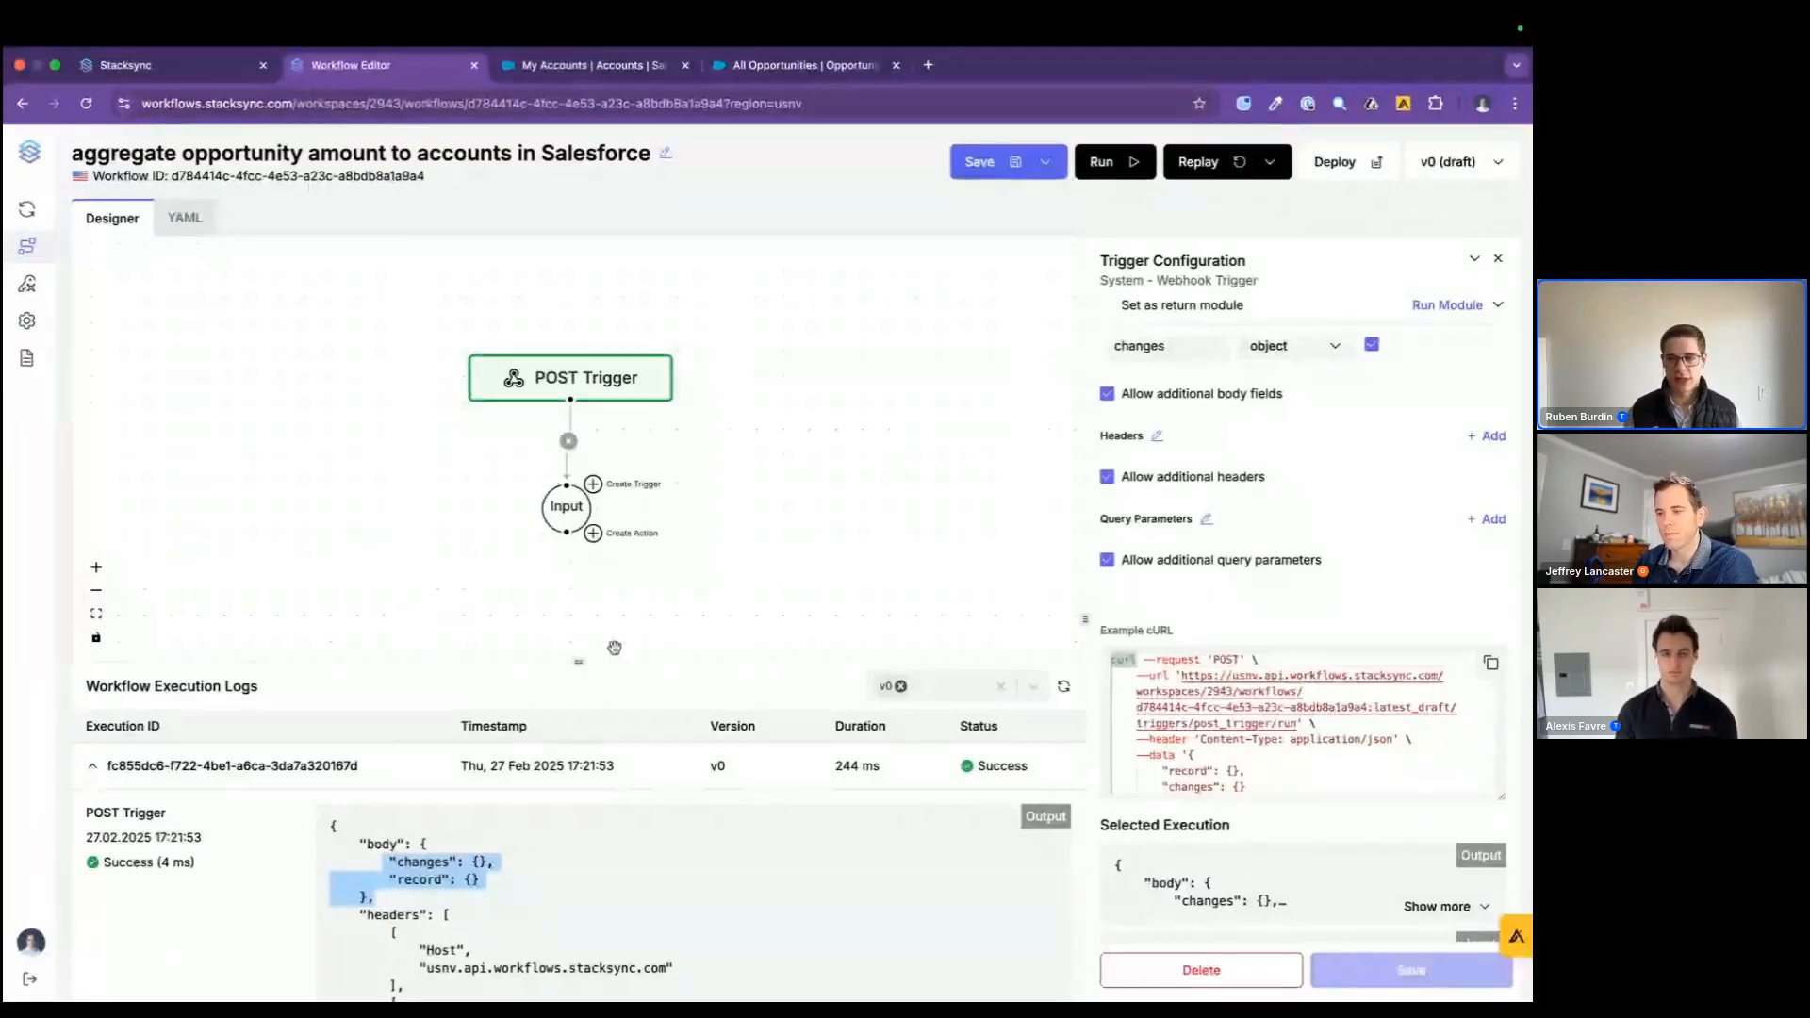
Step: Copy the example cURL request again and start a new trigger on the "sales opportunities and accounts sync" details page
{"action": "left_click", "coordinate": [1493, 667]}
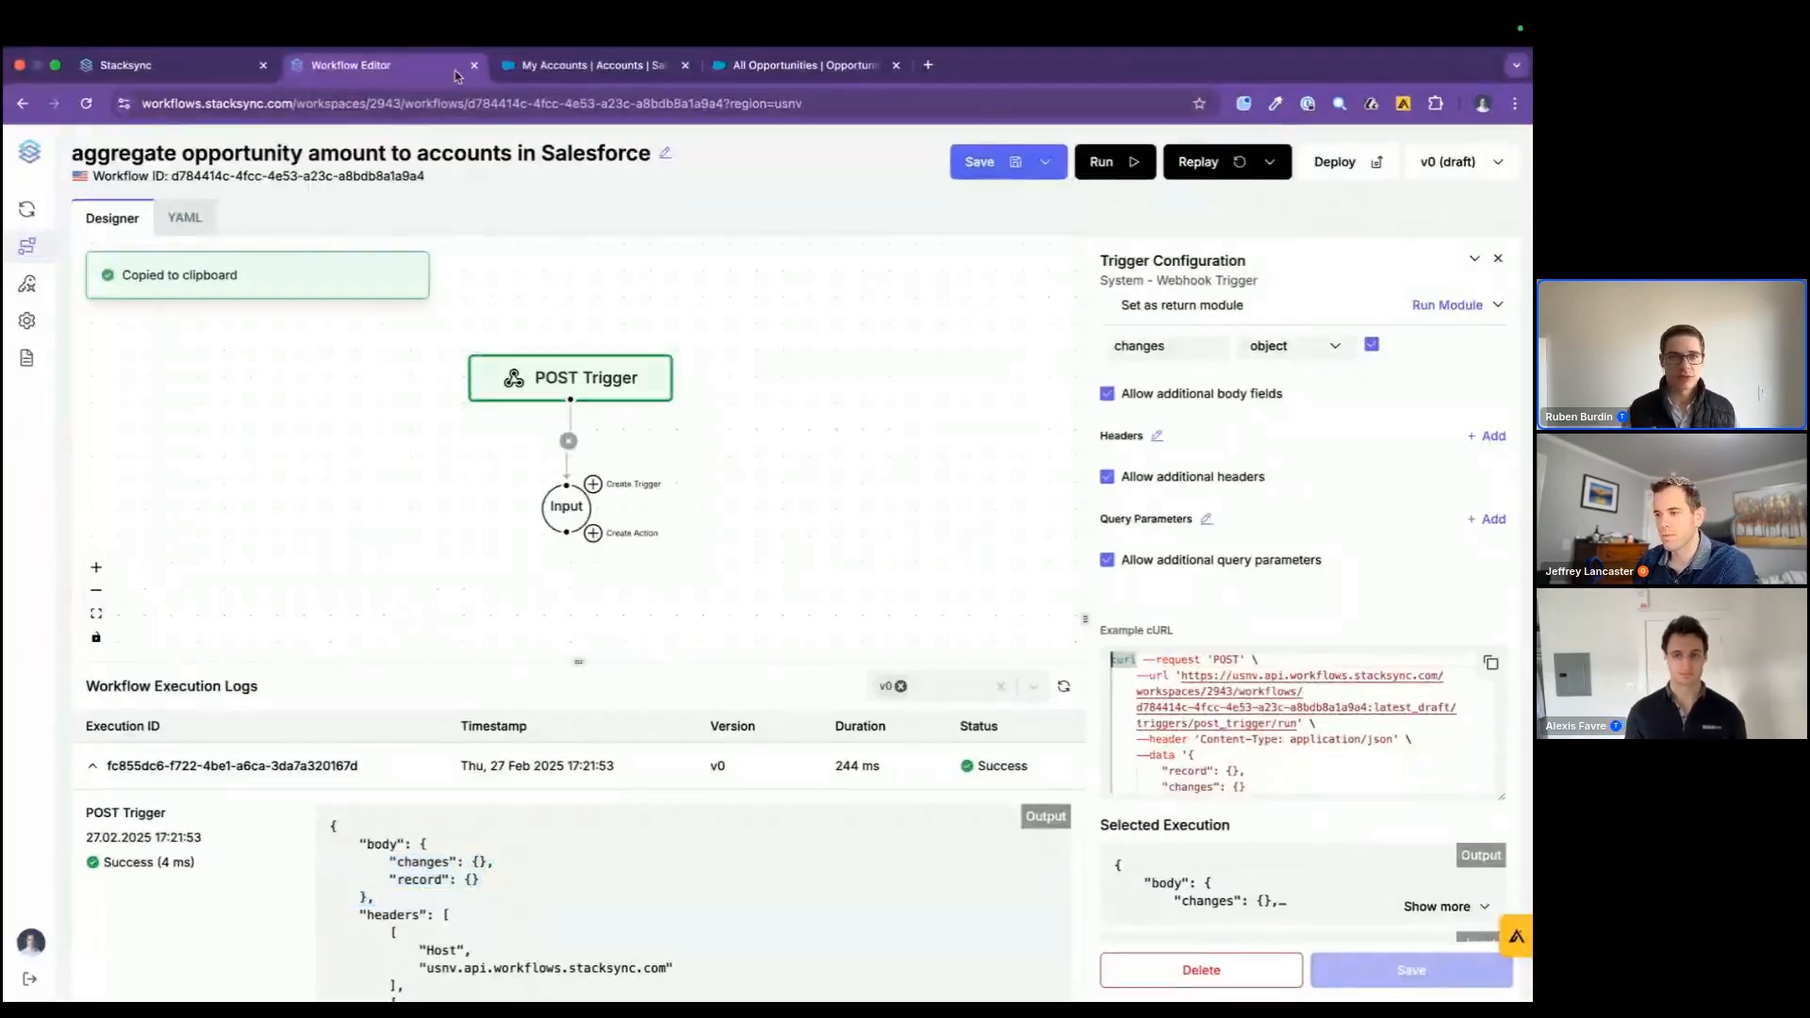
{"action": "left_click", "coordinate": [206, 71]}
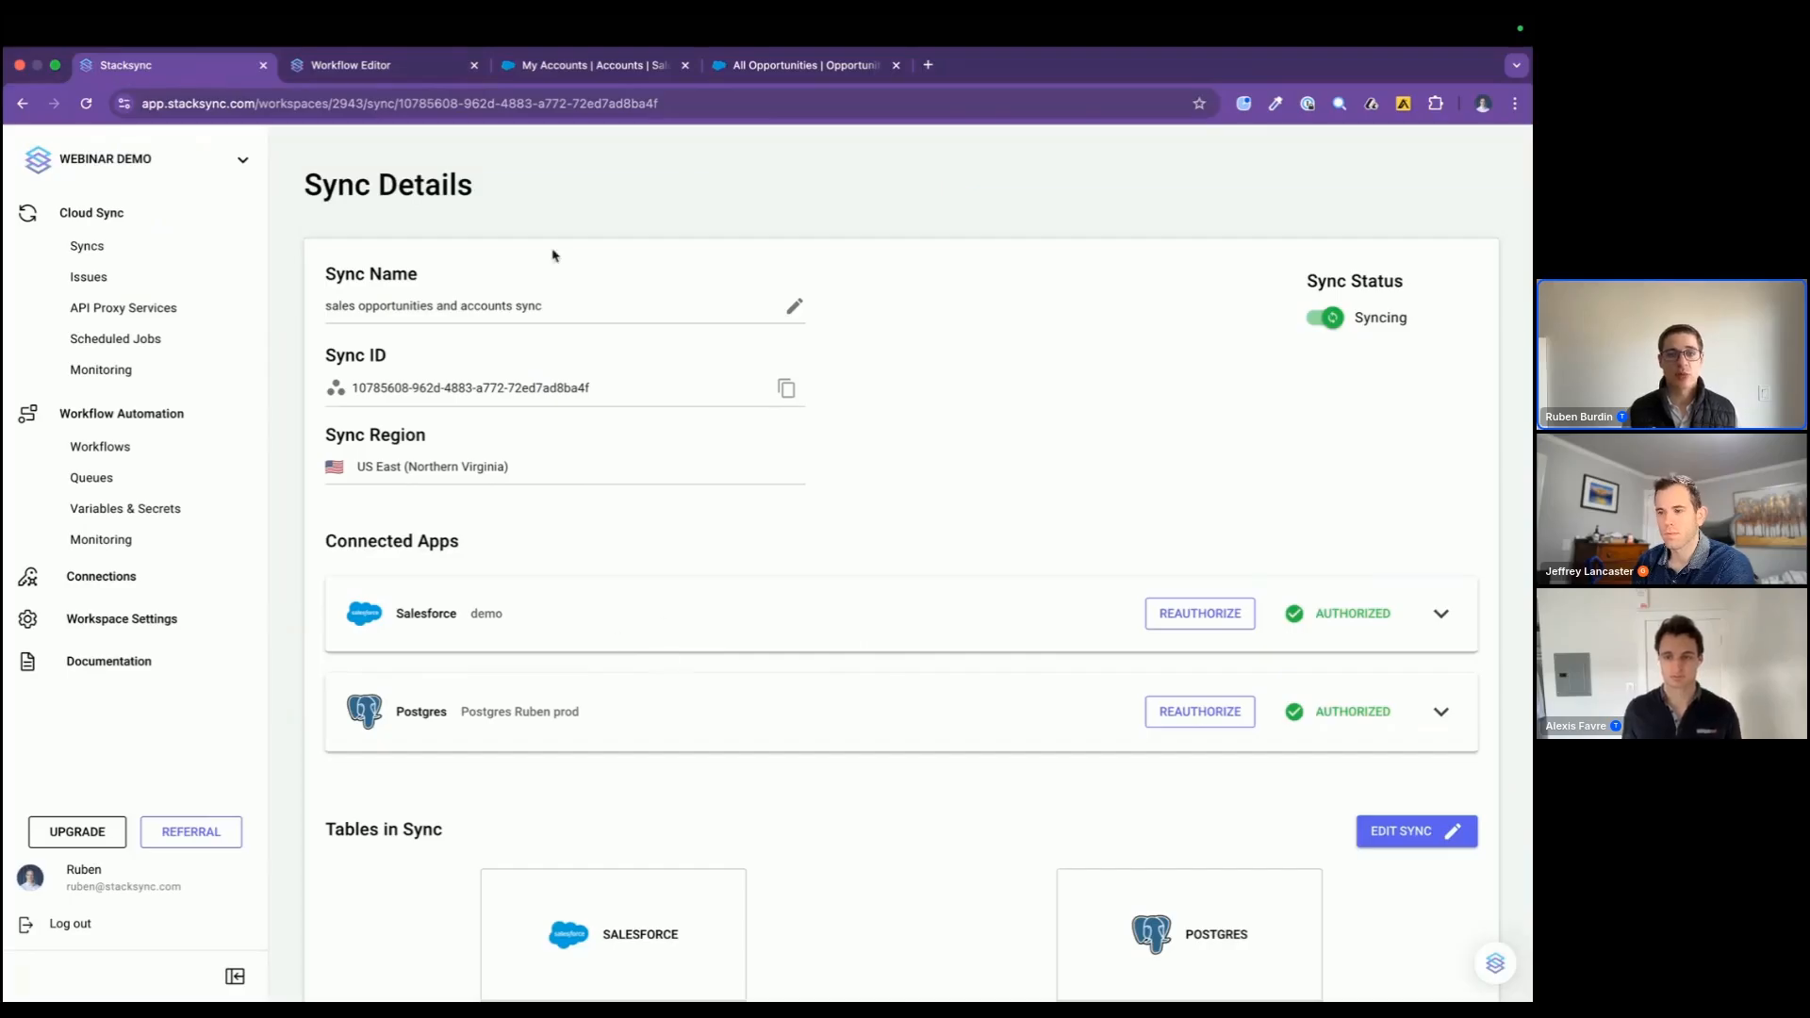
{"action": "scroll", "coordinate": [636, 696], "scroll_direction": "down", "scroll_amount": 8}
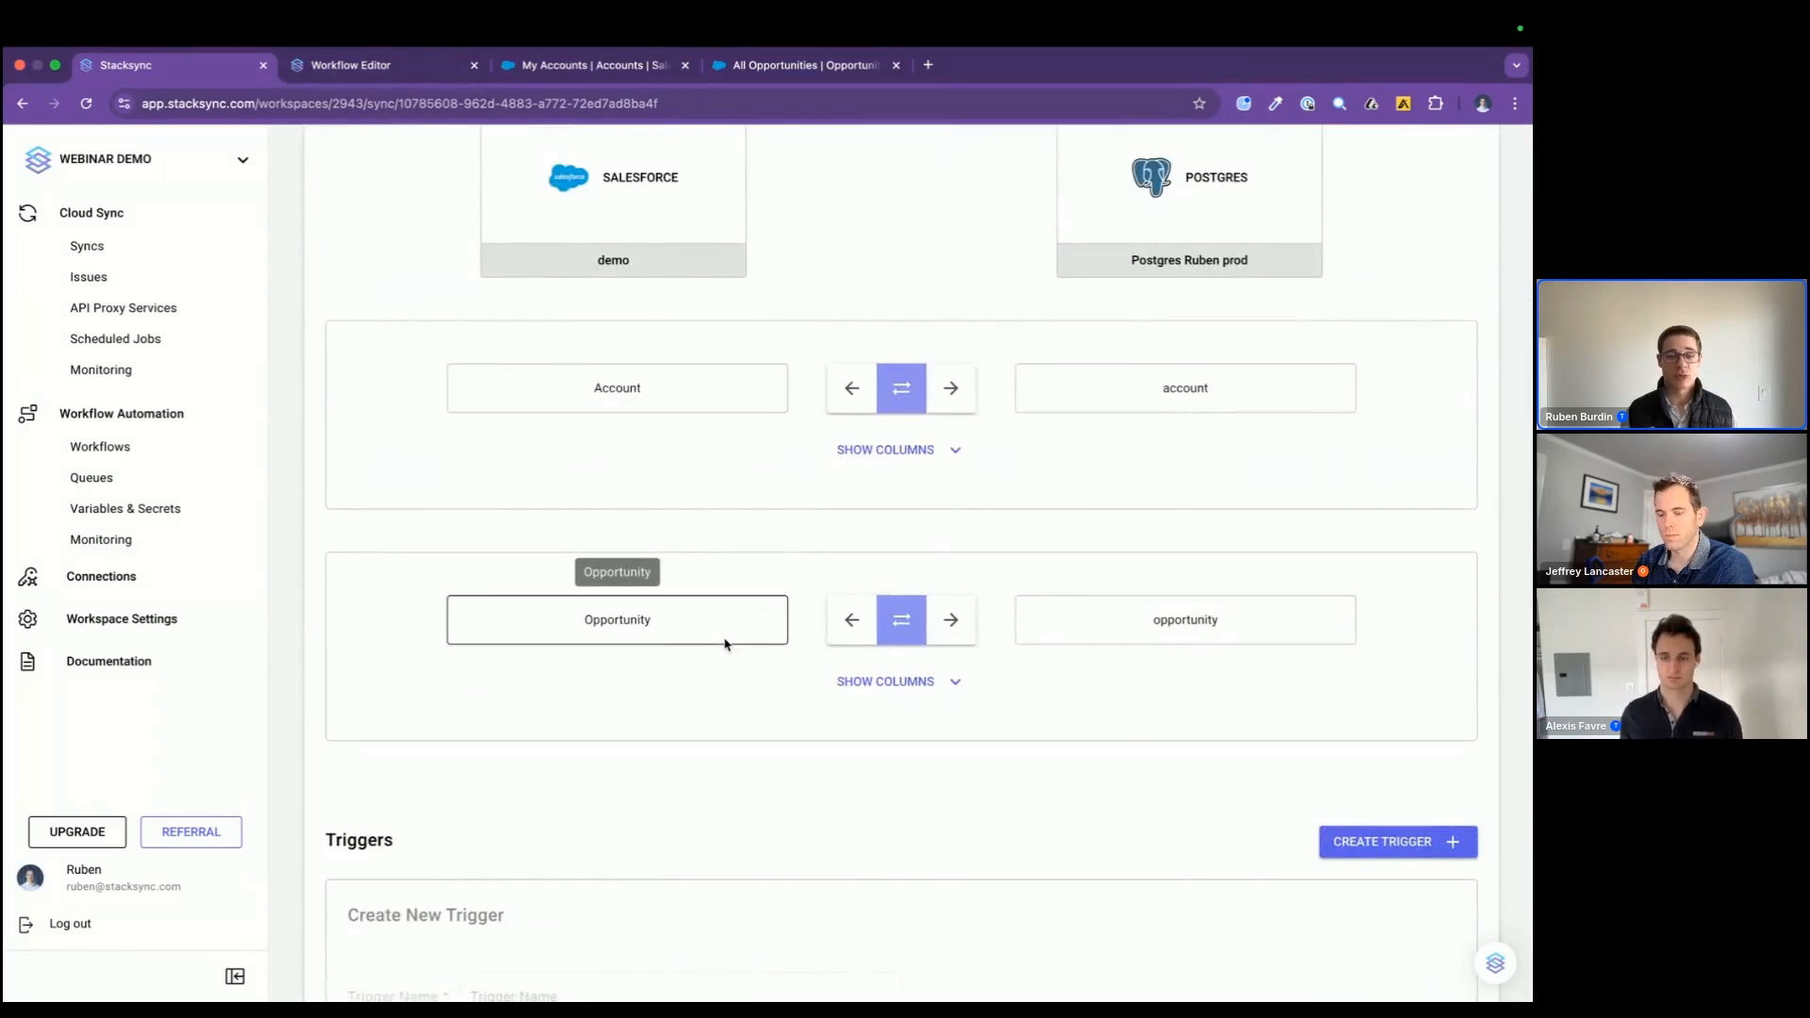
{"action": "scroll", "coordinate": [726, 645], "scroll_direction": "down", "scroll_amount": 5}
{"action": "left_click", "coordinate": [908, 583]}
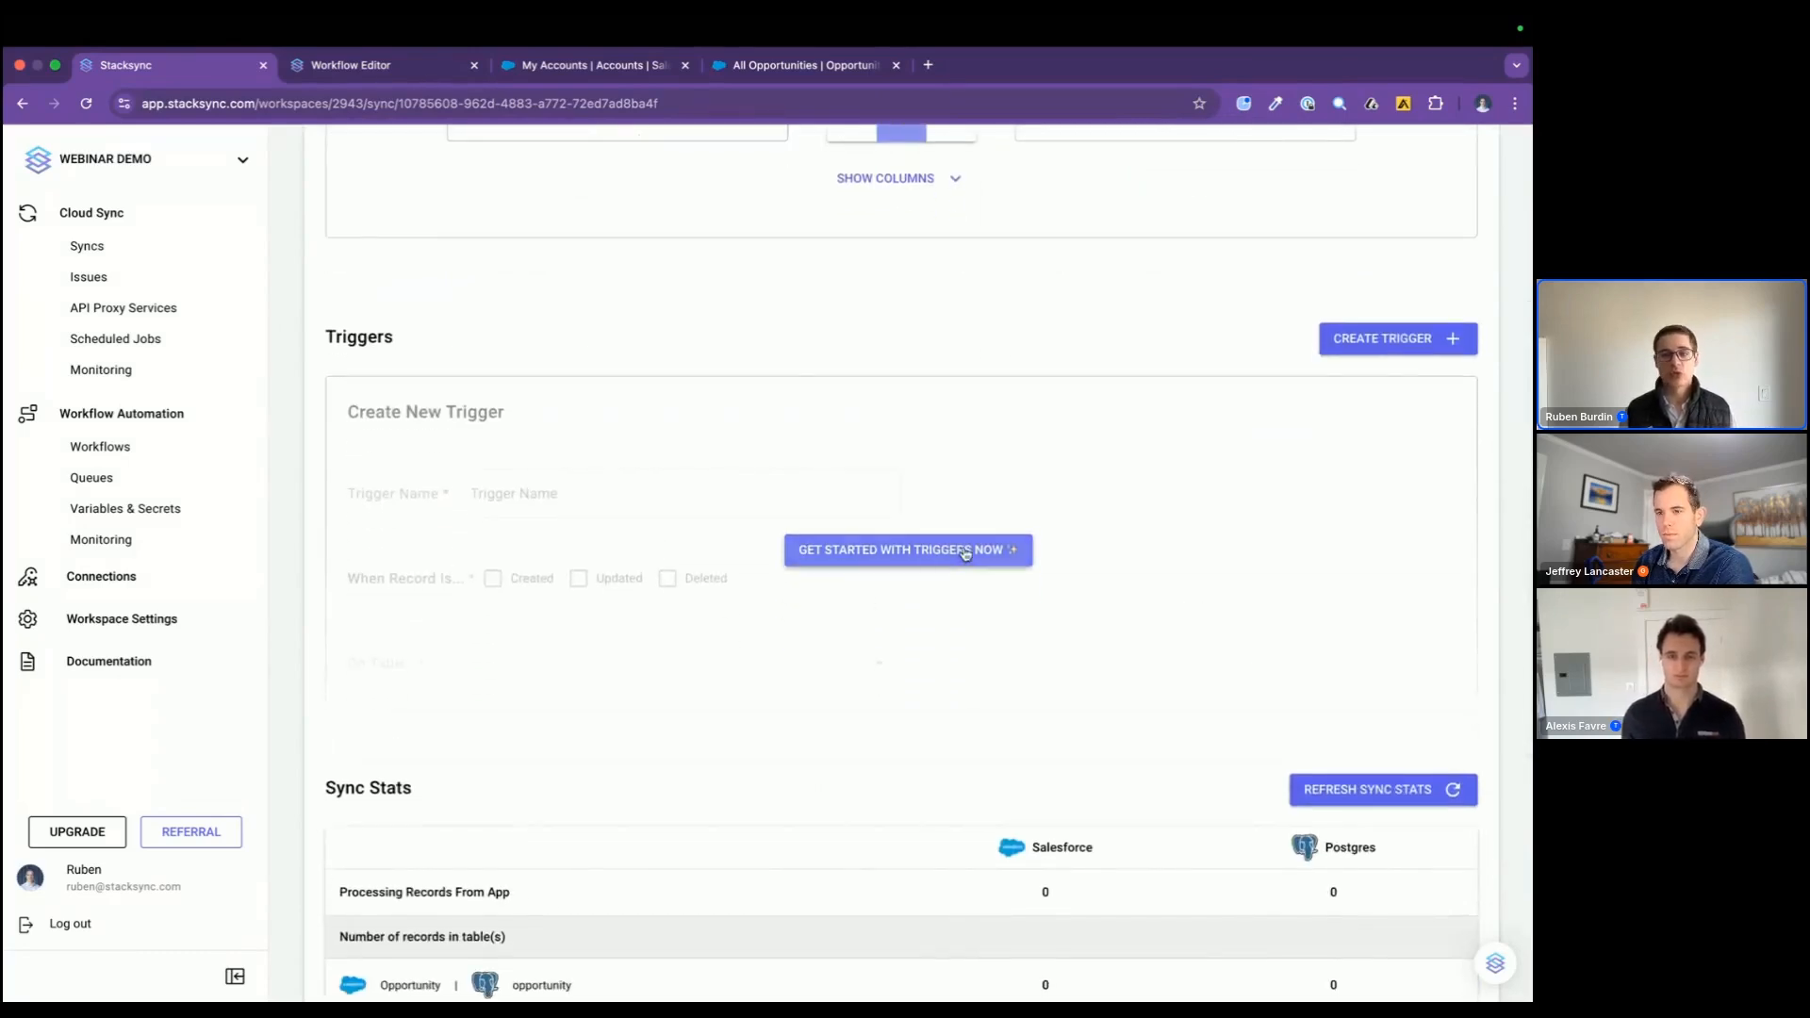
Step: Name the new sync trigger "send new opportunities to workflow"
{"action": "left_click", "coordinate": [760, 521]}
{"action": "type", "text": "send "}
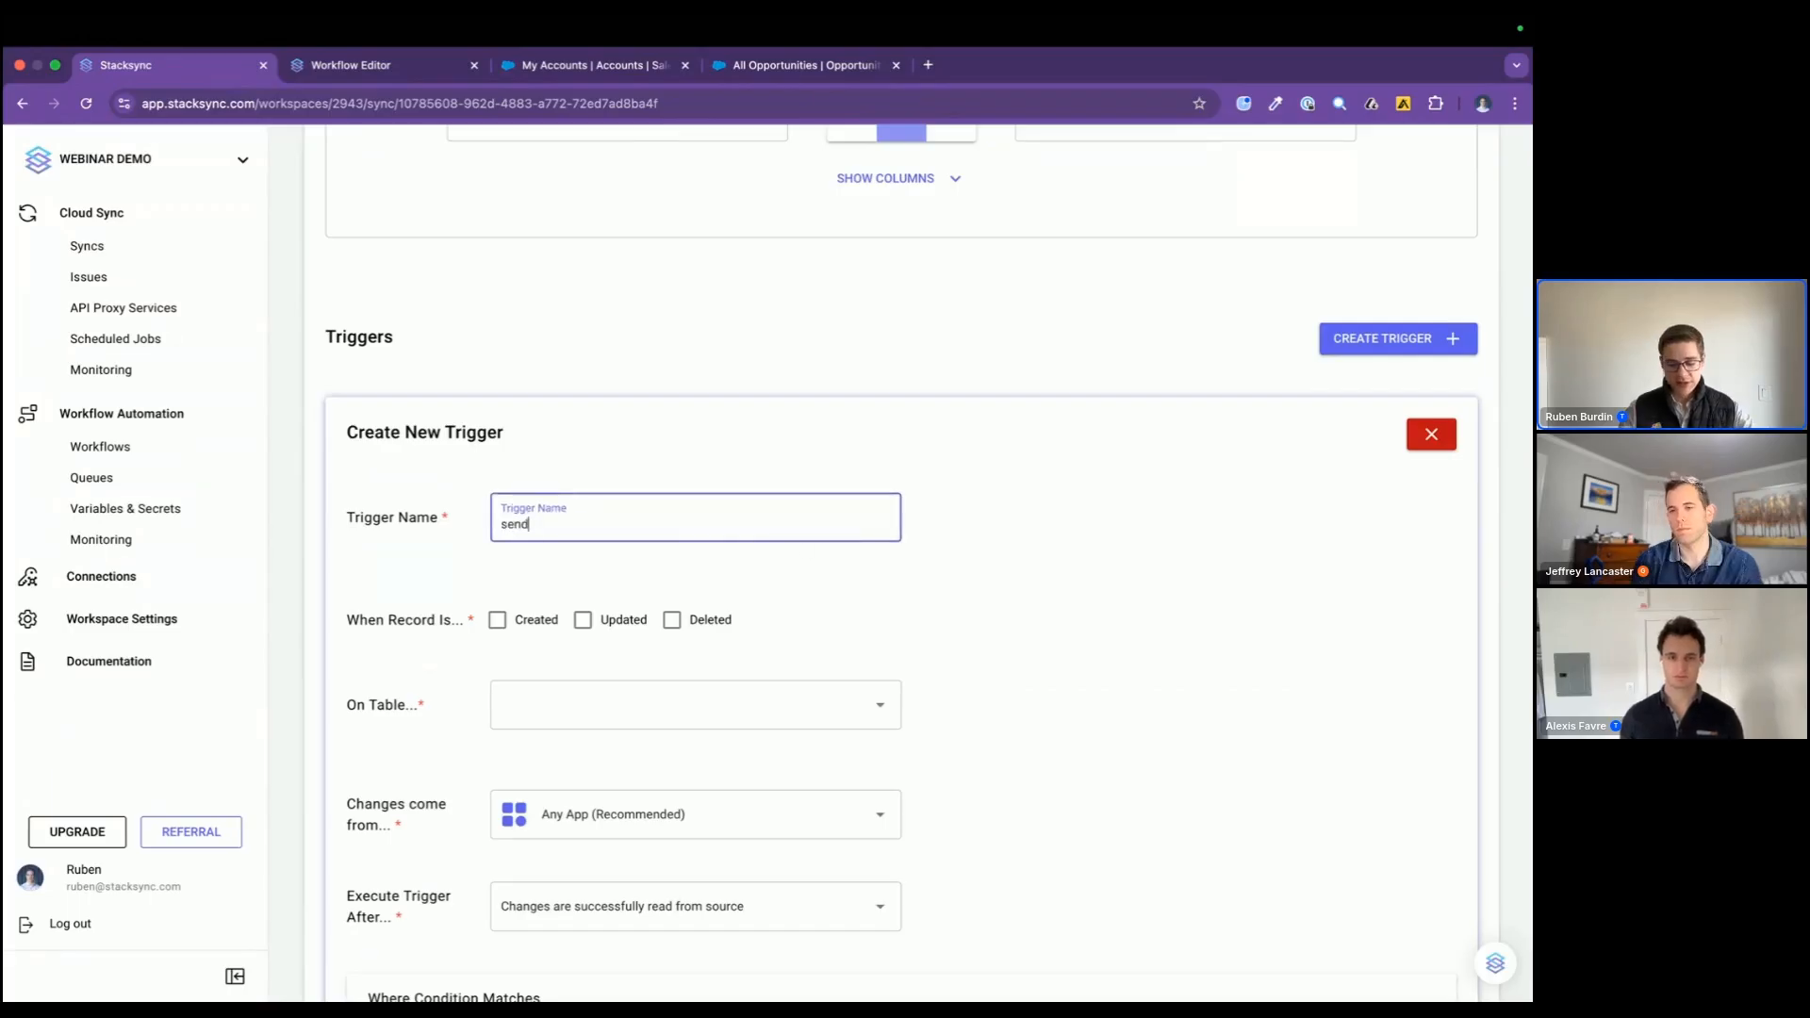
{"action": "type", "text": "new opp"}
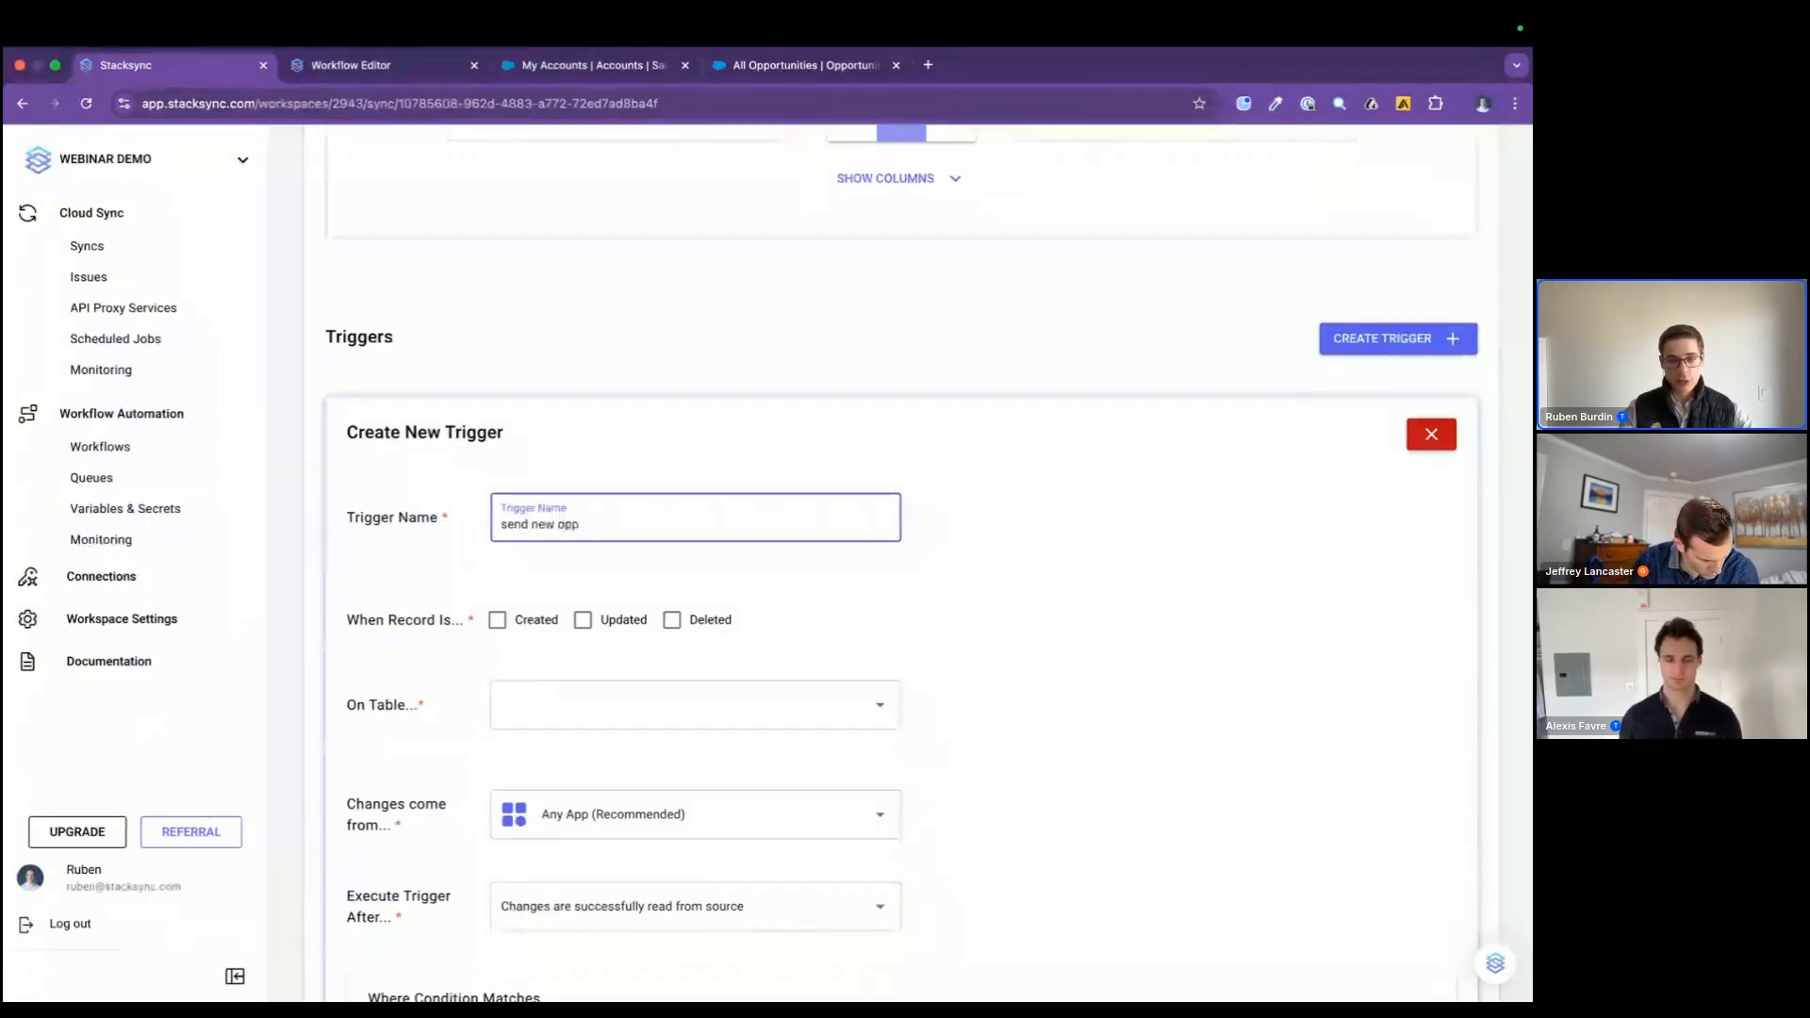
{"action": "type", "text": "ortunities to workflow"}
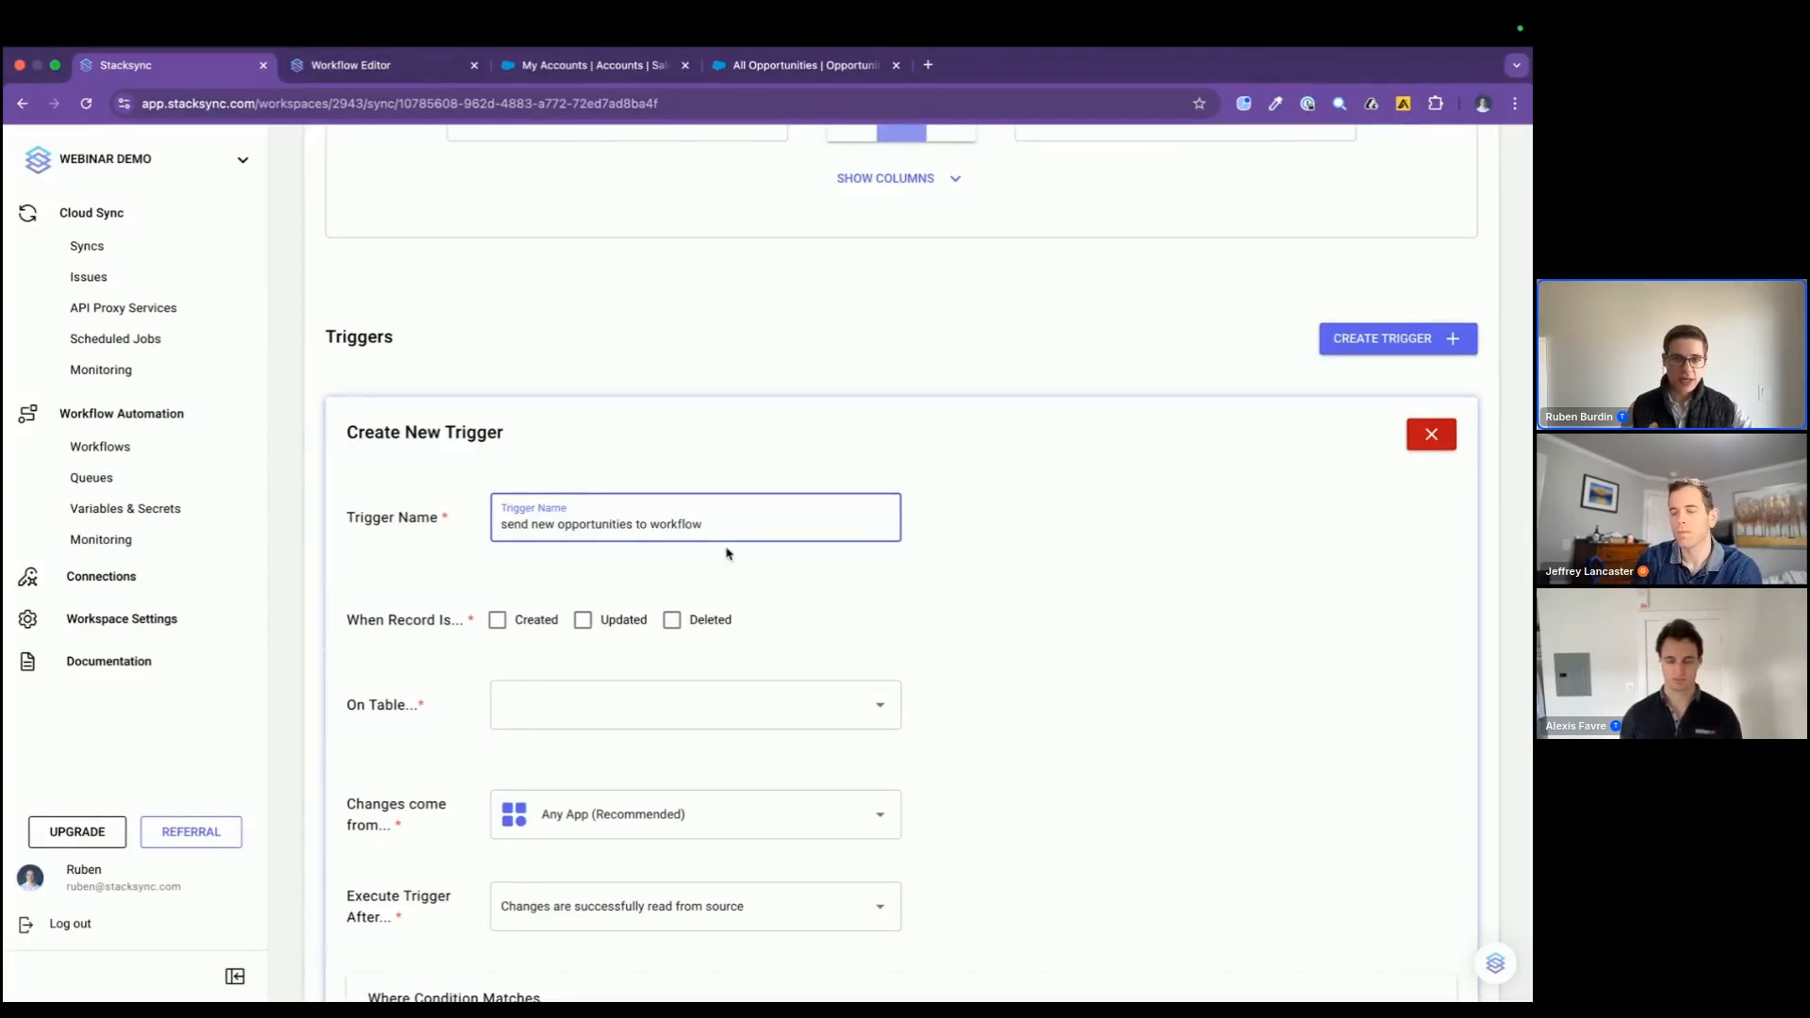
Step: Make the trigger react to created and updated records on the Opportunity table
{"action": "left_click", "coordinate": [499, 624]}
{"action": "left_click", "coordinate": [585, 620]}
{"action": "scroll", "coordinate": [599, 627], "scroll_direction": "down", "scroll_amount": 2}
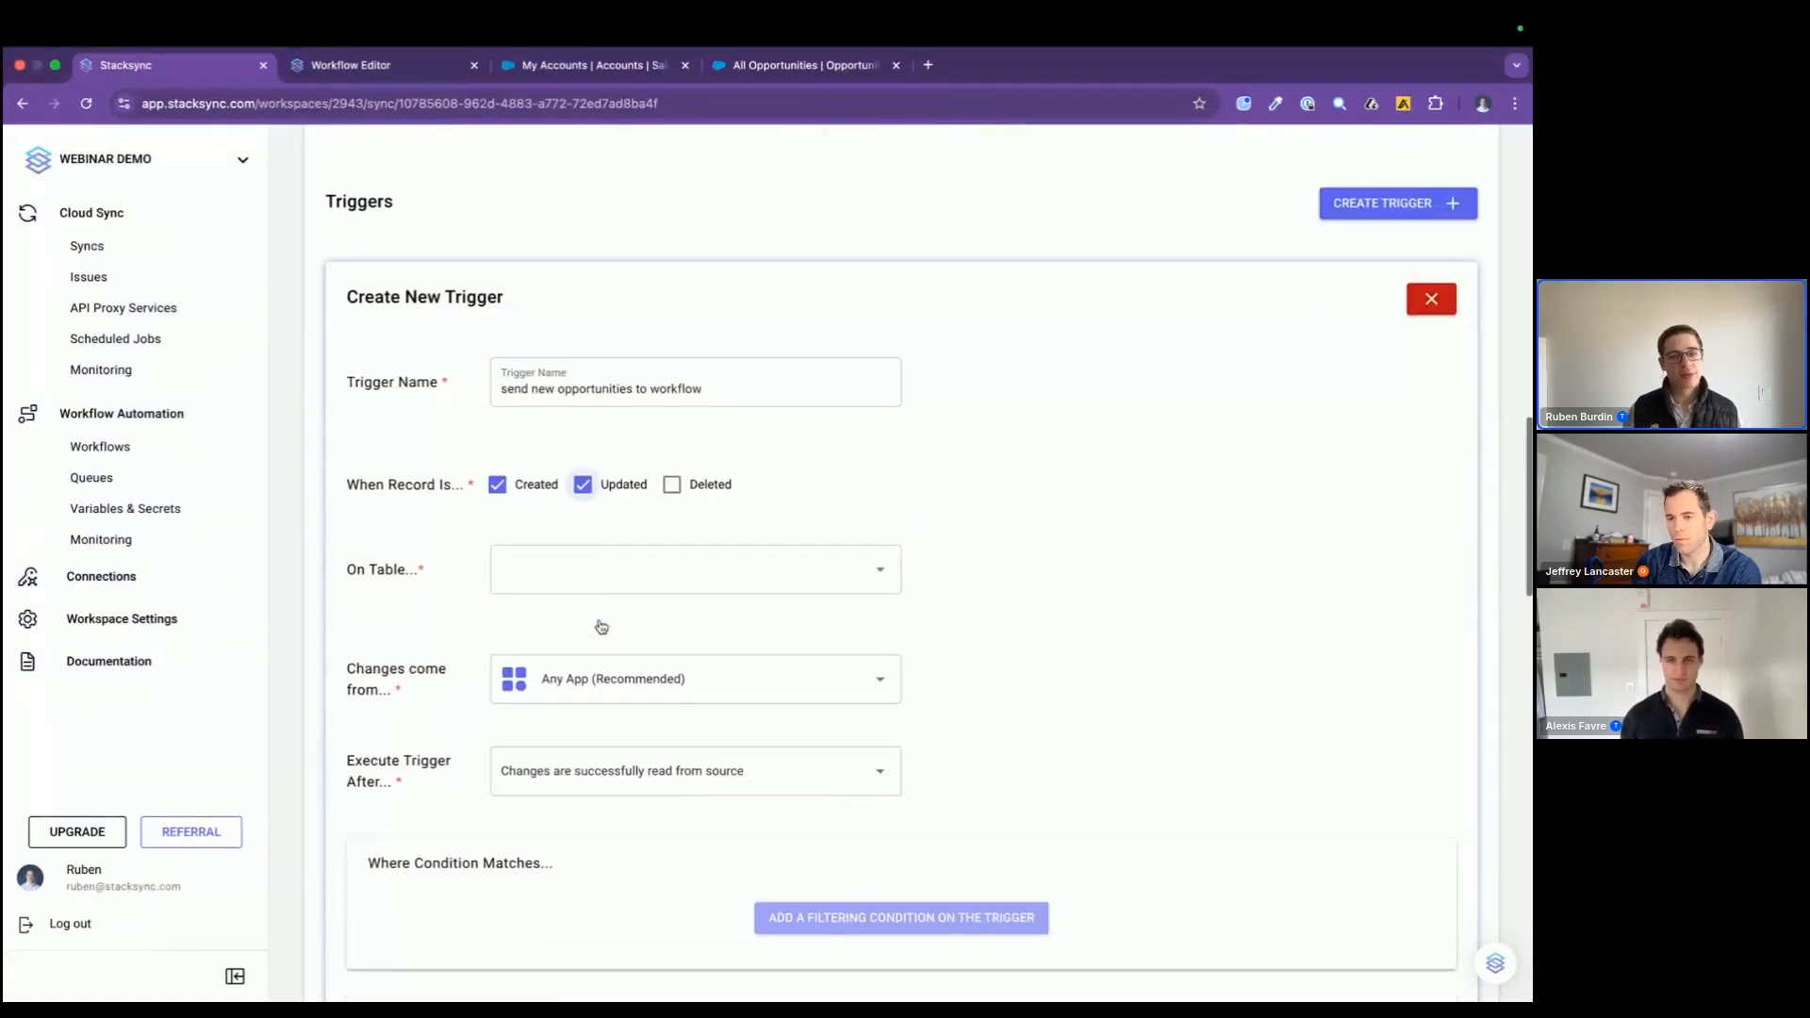
{"action": "left_click", "coordinate": [601, 589]}
{"action": "left_click", "coordinate": [604, 653]}
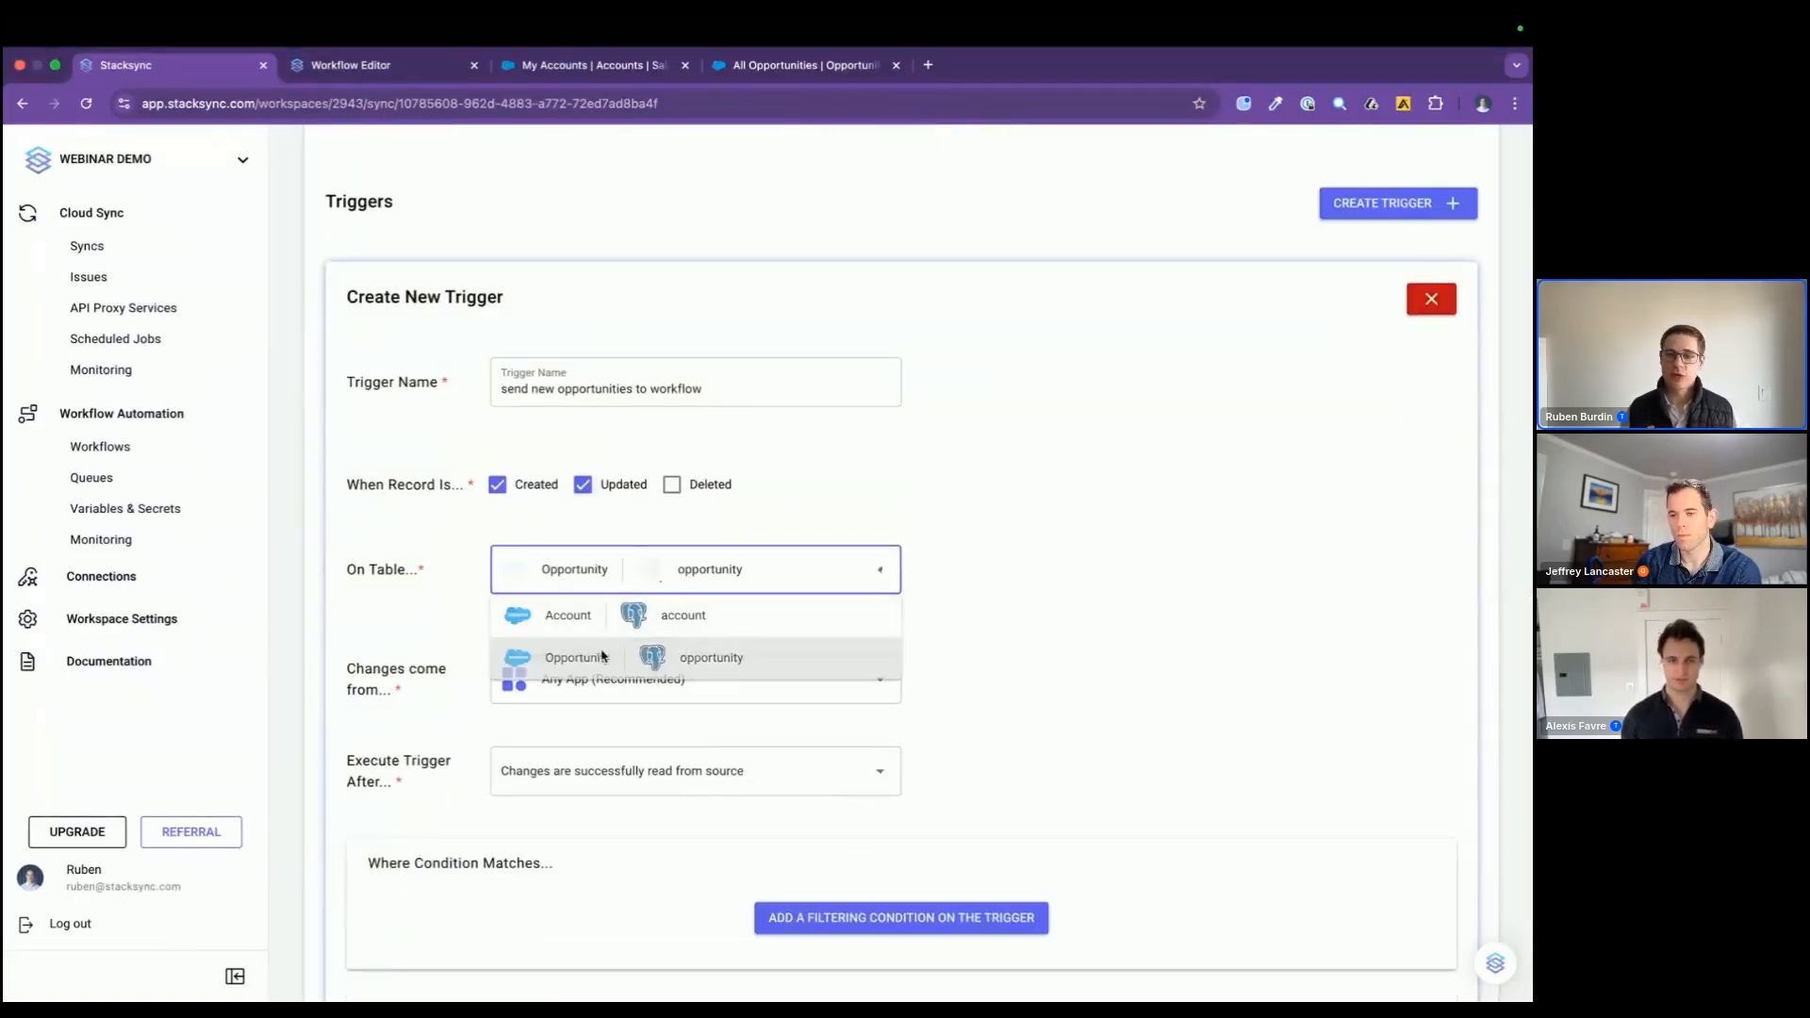
Step: Keep Any App as the source of changes and execute the trigger after changes are successfully written into destination
{"action": "scroll", "coordinate": [604, 655], "scroll_direction": "down", "scroll_amount": 1}
{"action": "scroll", "coordinate": [603, 655], "scroll_direction": "down", "scroll_amount": 1}
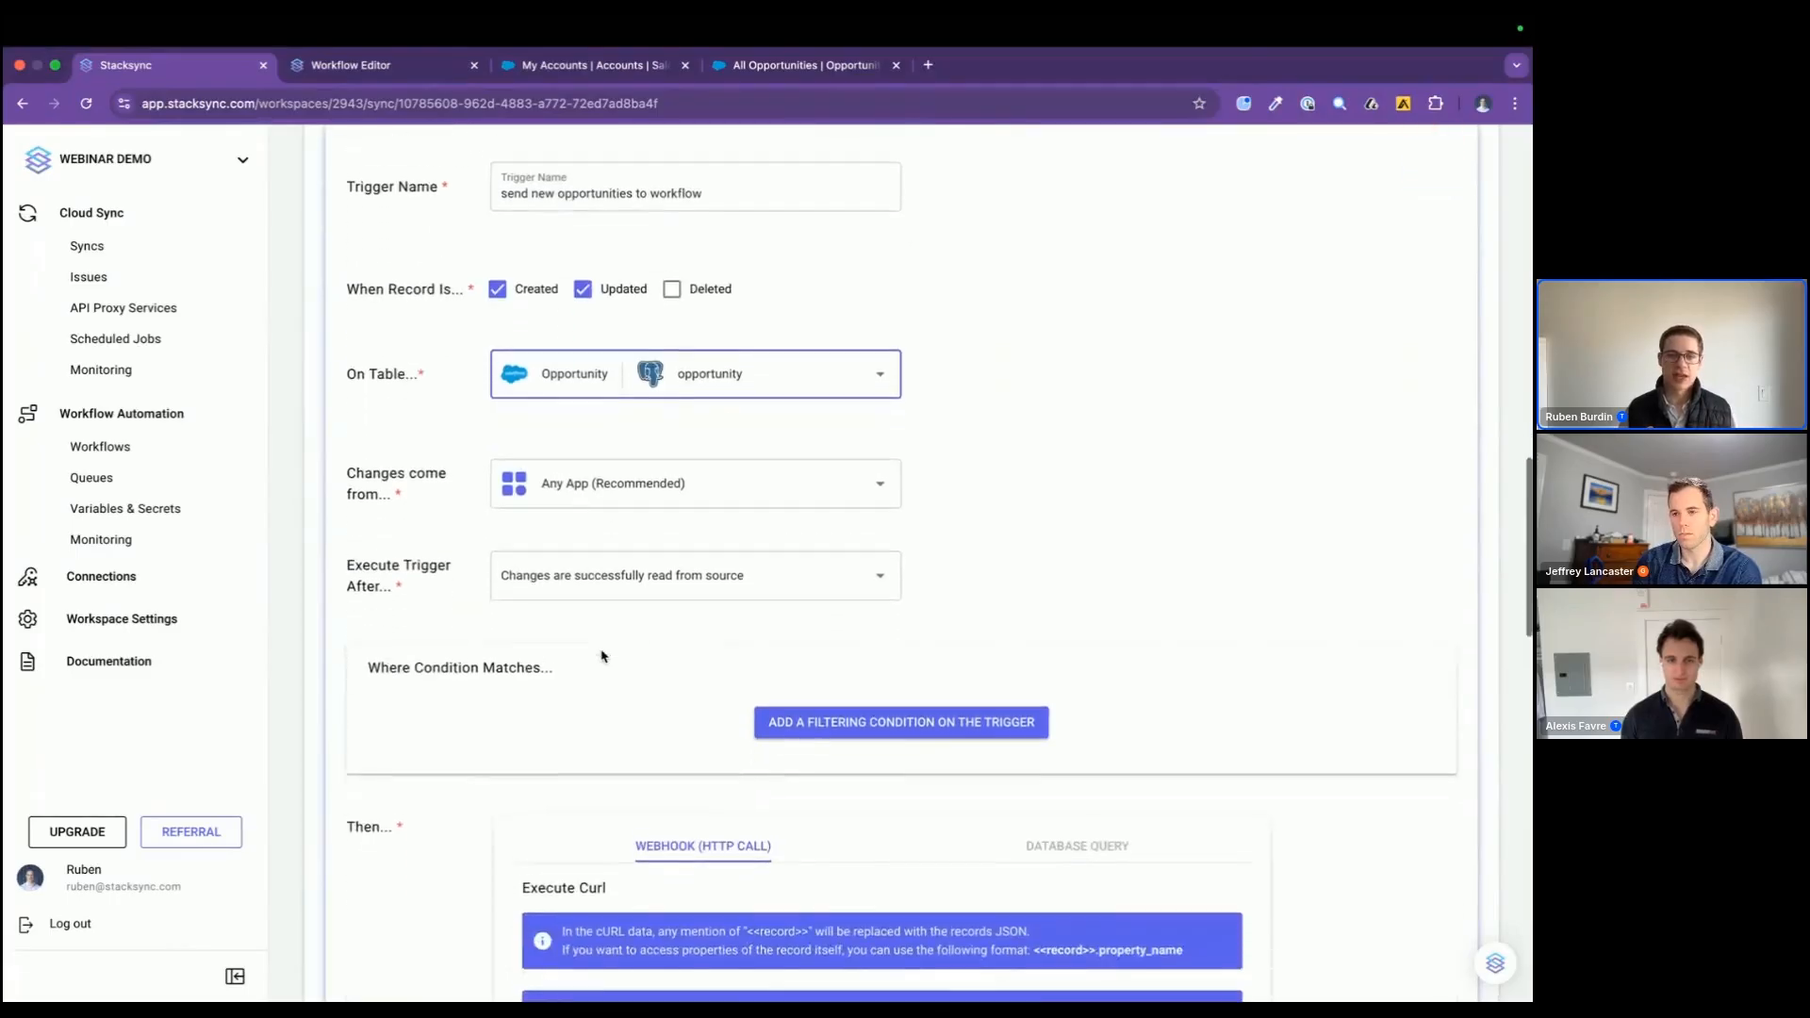
{"action": "left_click", "coordinate": [611, 486]}
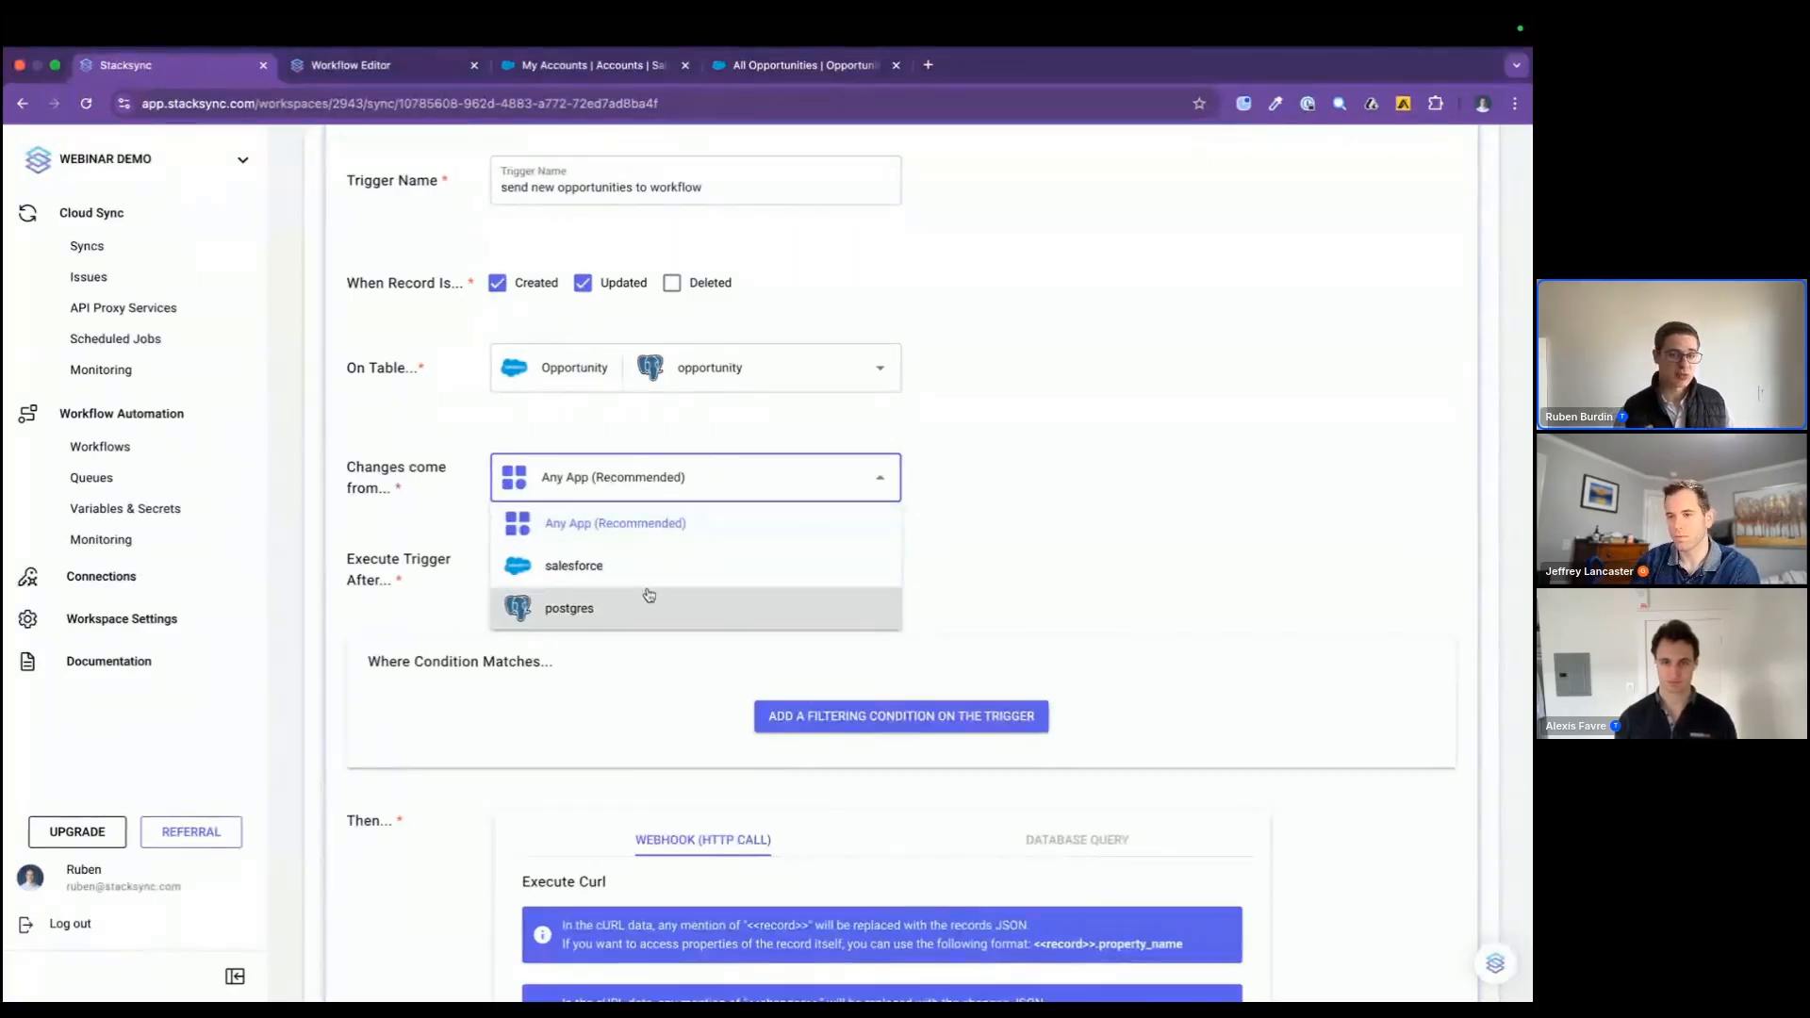
{"action": "left_click", "coordinate": [999, 590]}
{"action": "scroll", "coordinate": [999, 590], "scroll_direction": "down", "scroll_amount": 1}
{"action": "left_click", "coordinate": [813, 528]}
{"action": "left_click", "coordinate": [808, 613]}
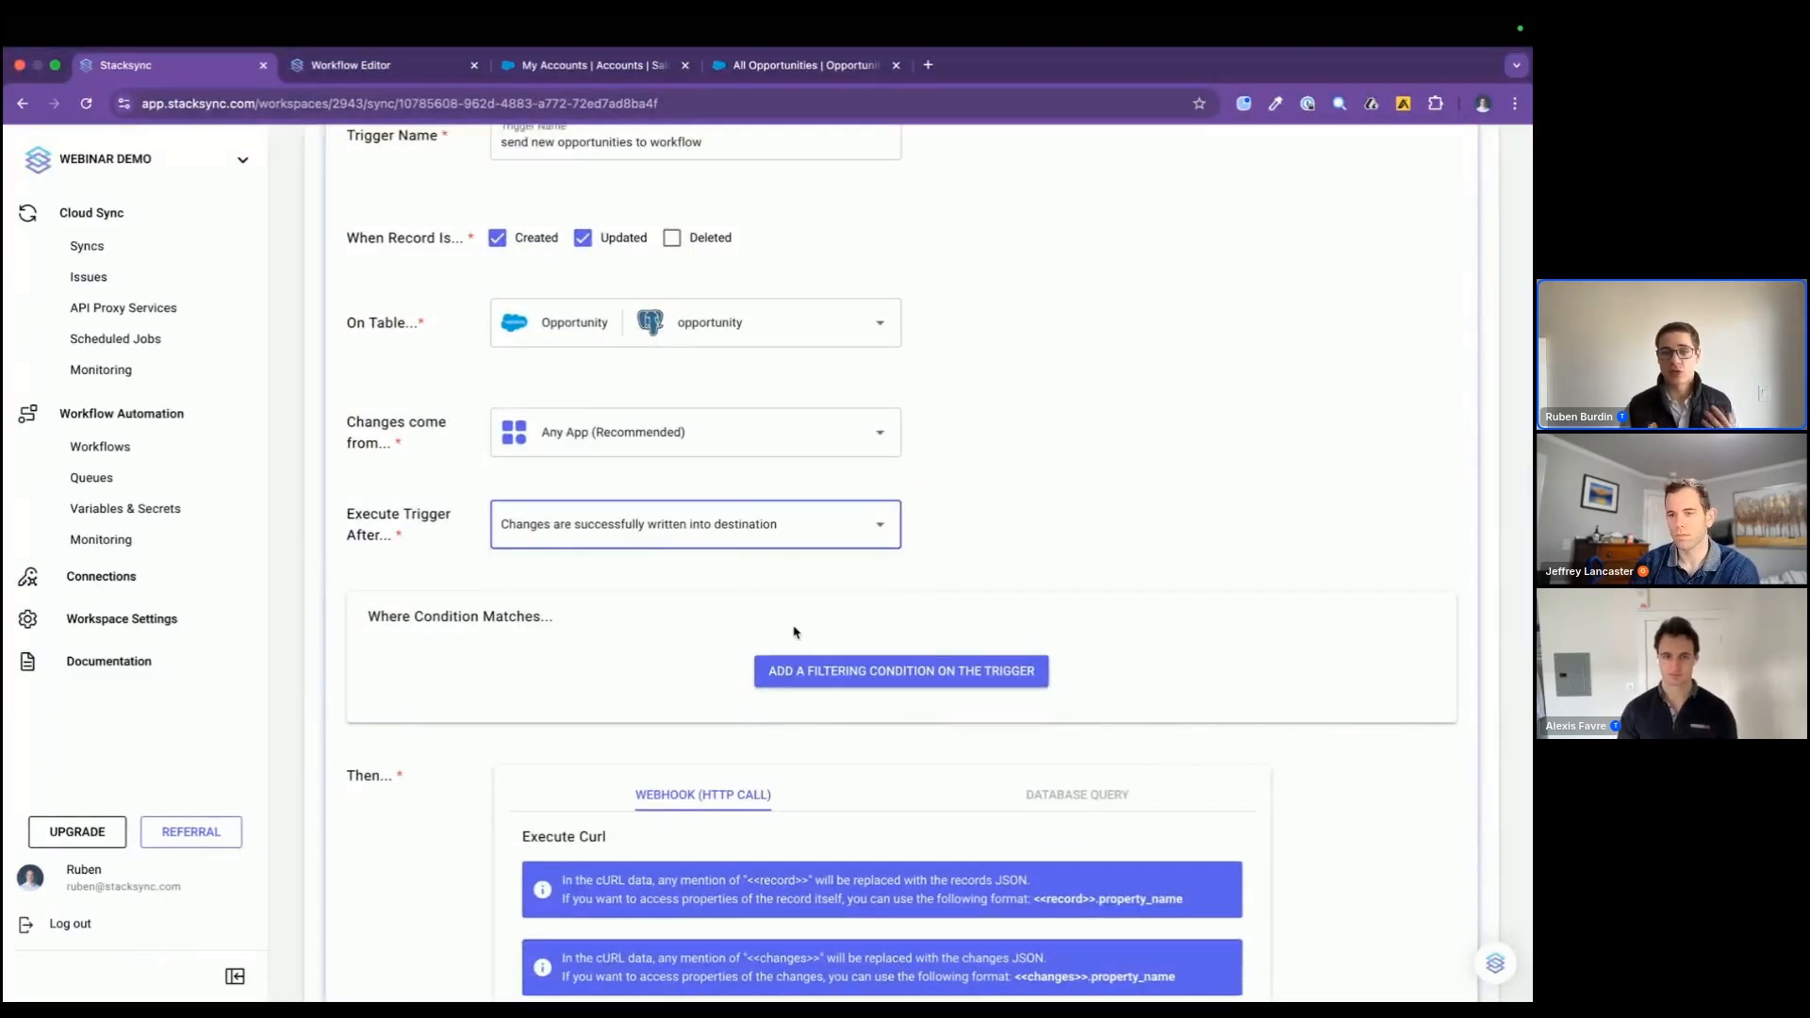
{"action": "scroll", "coordinate": [794, 634], "scroll_direction": "down", "scroll_amount": 3}
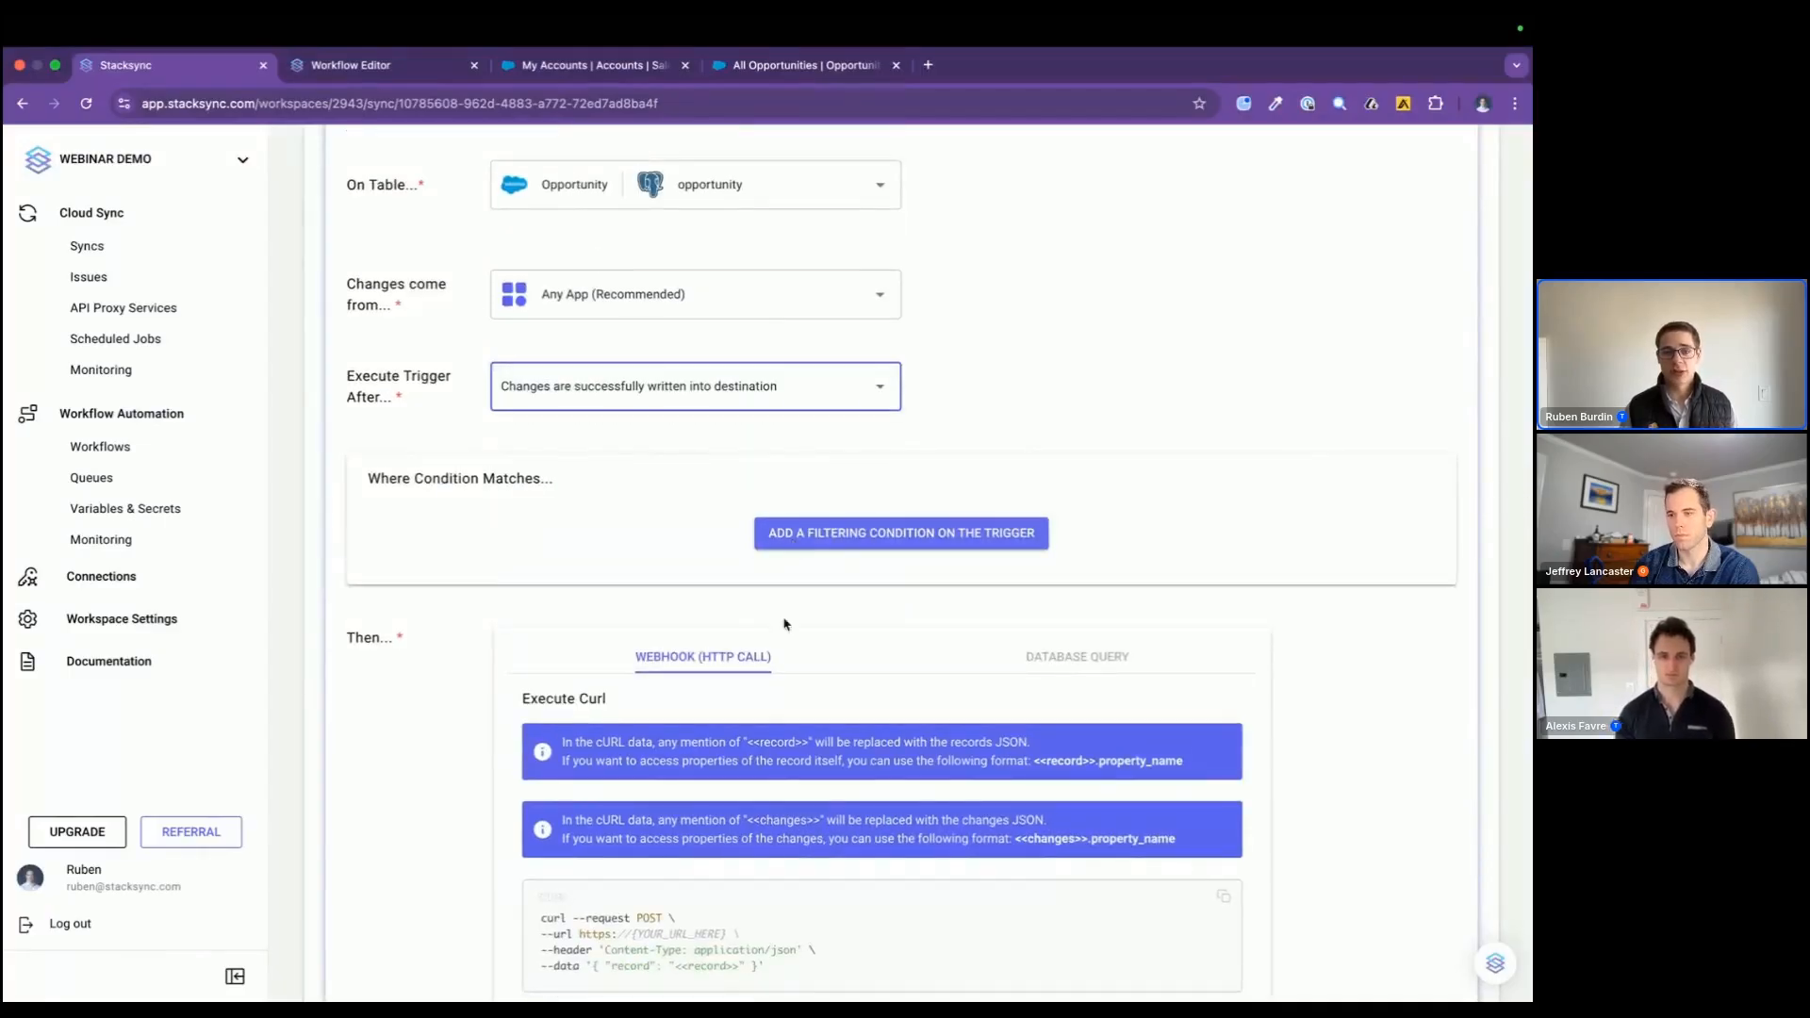
Step: Replace the first three lines of the trigger's webhook cURL template with the copied workflow cURL request
{"action": "scroll", "coordinate": [783, 622], "scroll_direction": "down", "scroll_amount": 4}
{"action": "scroll", "coordinate": [780, 708], "scroll_direction": "down", "scroll_amount": 1}
{"action": "left_click_drag", "start_coordinate": [844, 735], "coordinate": [413, 700]}
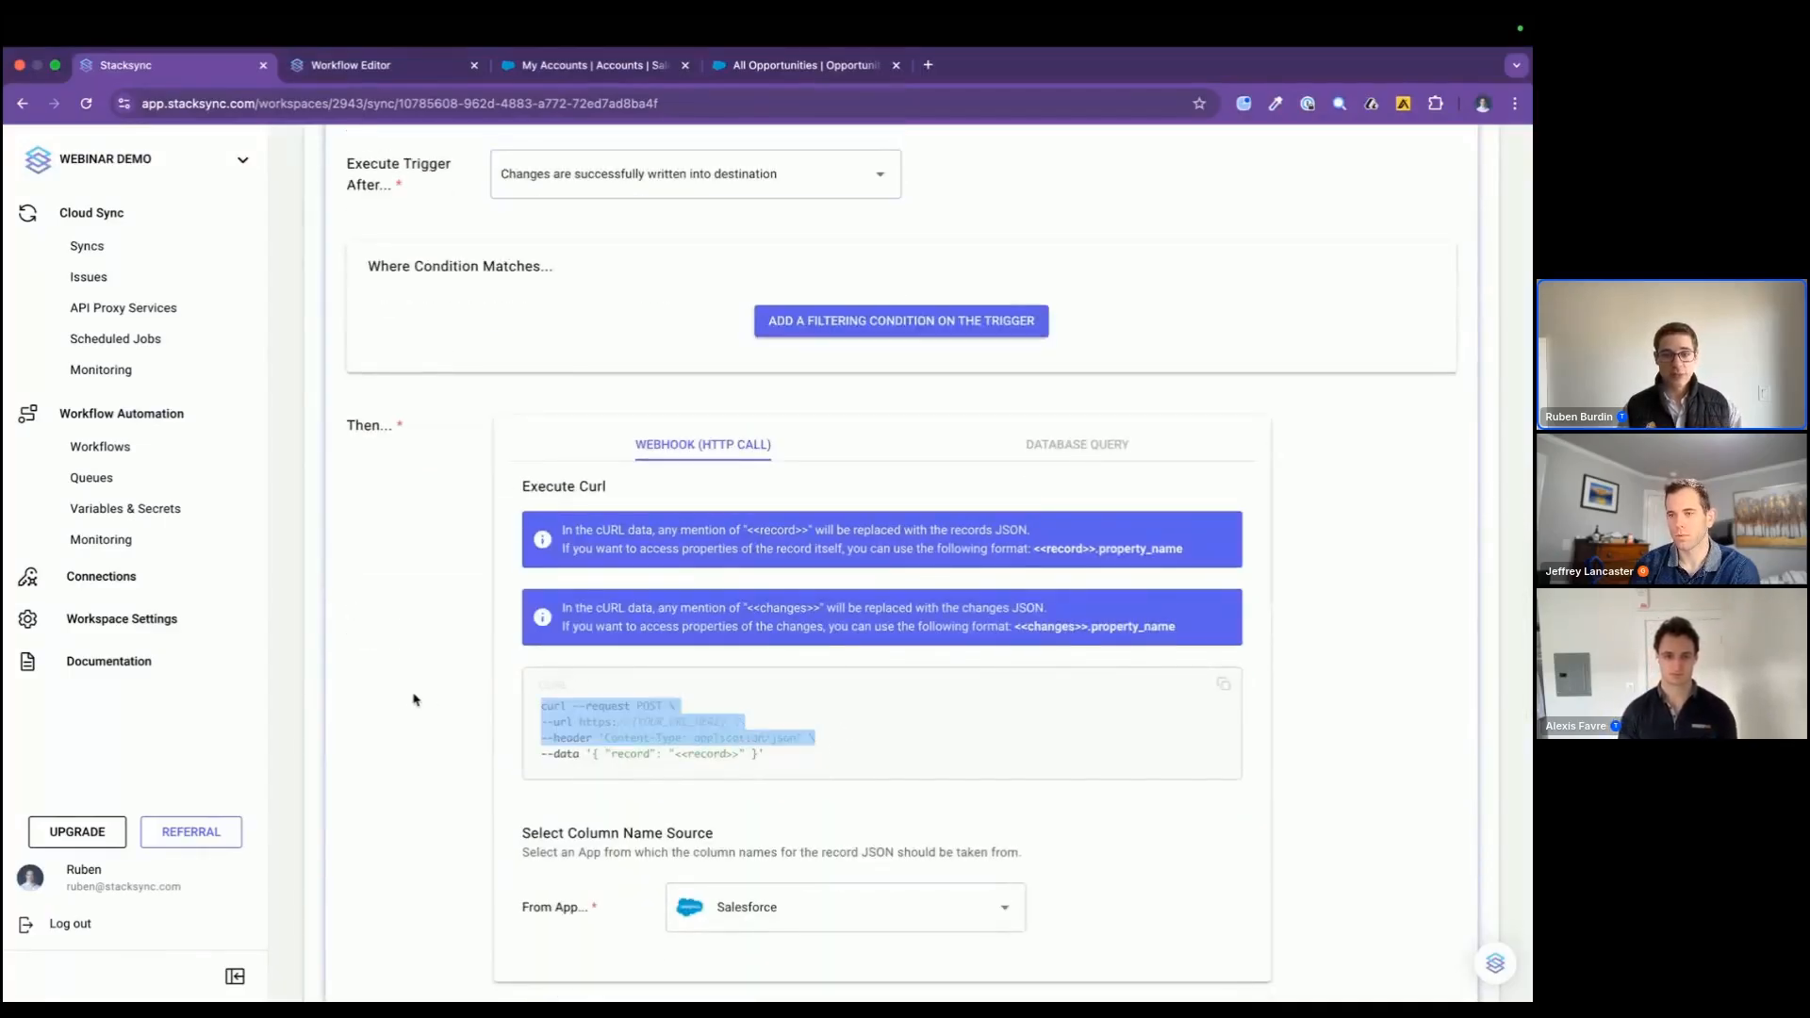
{"action": "key", "text": "super+v"}
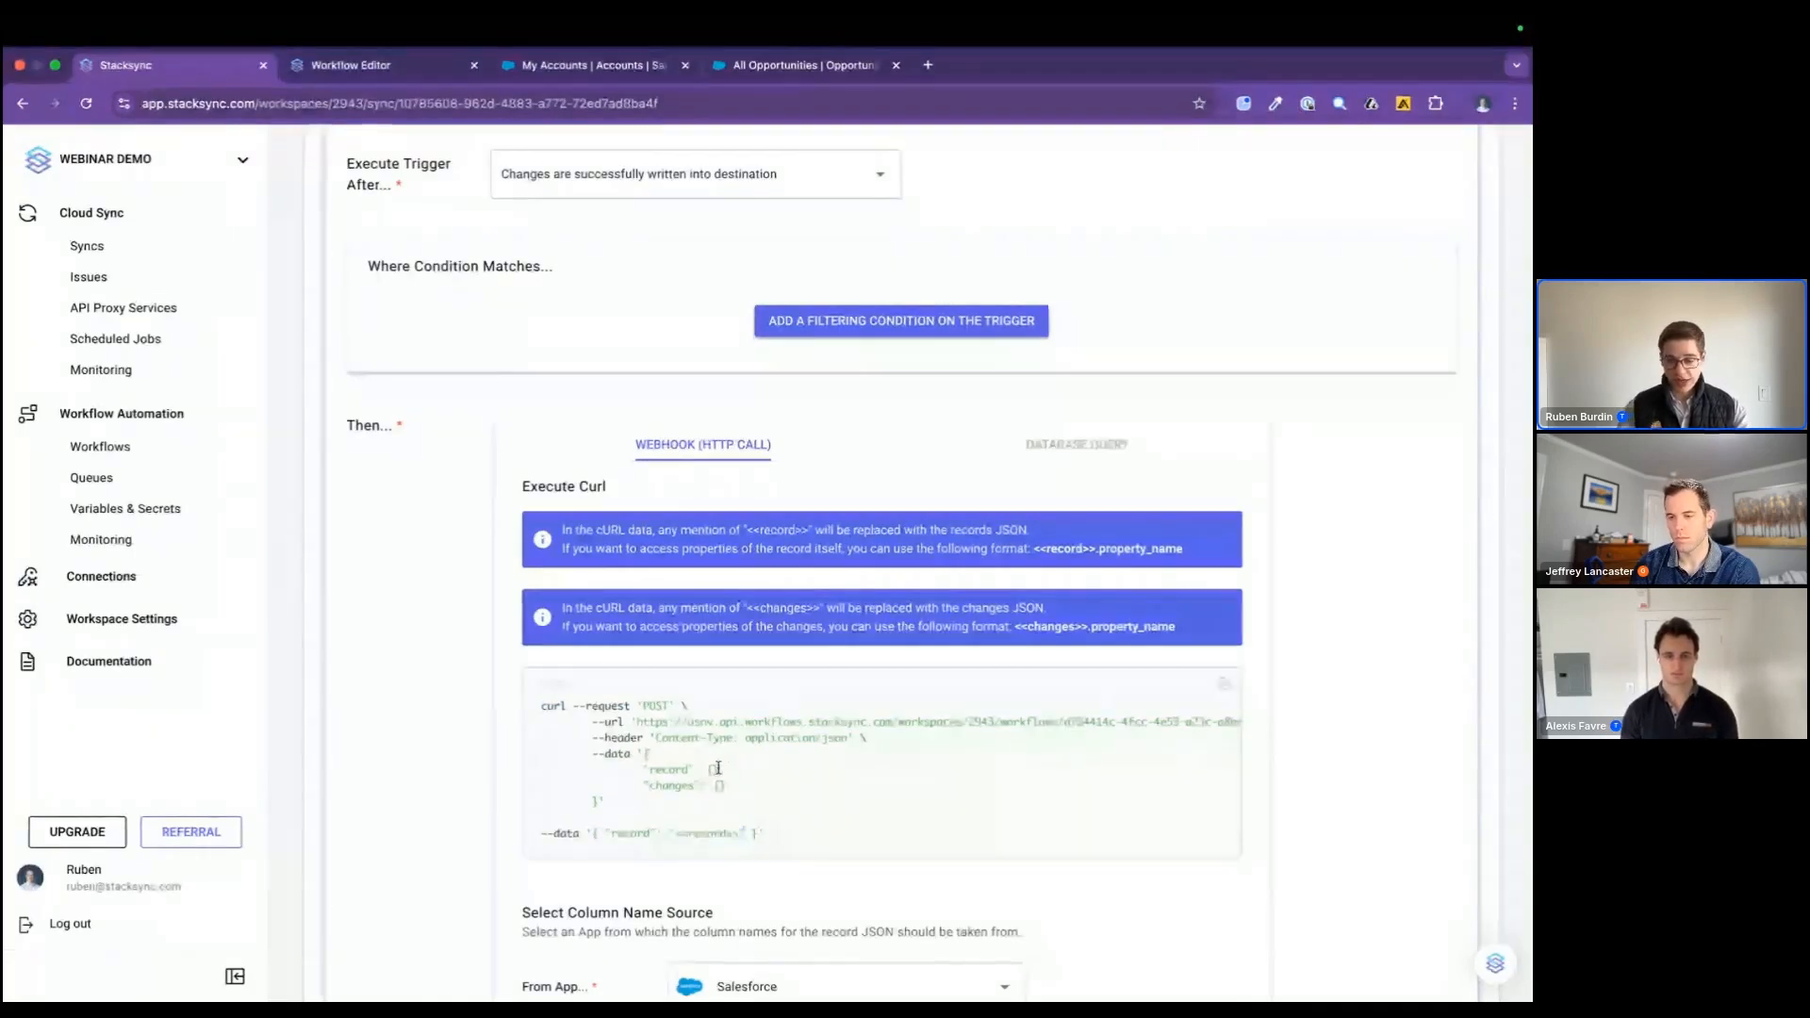
Step: Set the cURL payload's record value to "<<record>>" and its changes value to "<<changes>>"
{"action": "left_click_drag", "start_coordinate": [719, 769], "coordinate": [708, 770]}
{"action": "key", "text": "super+v"}
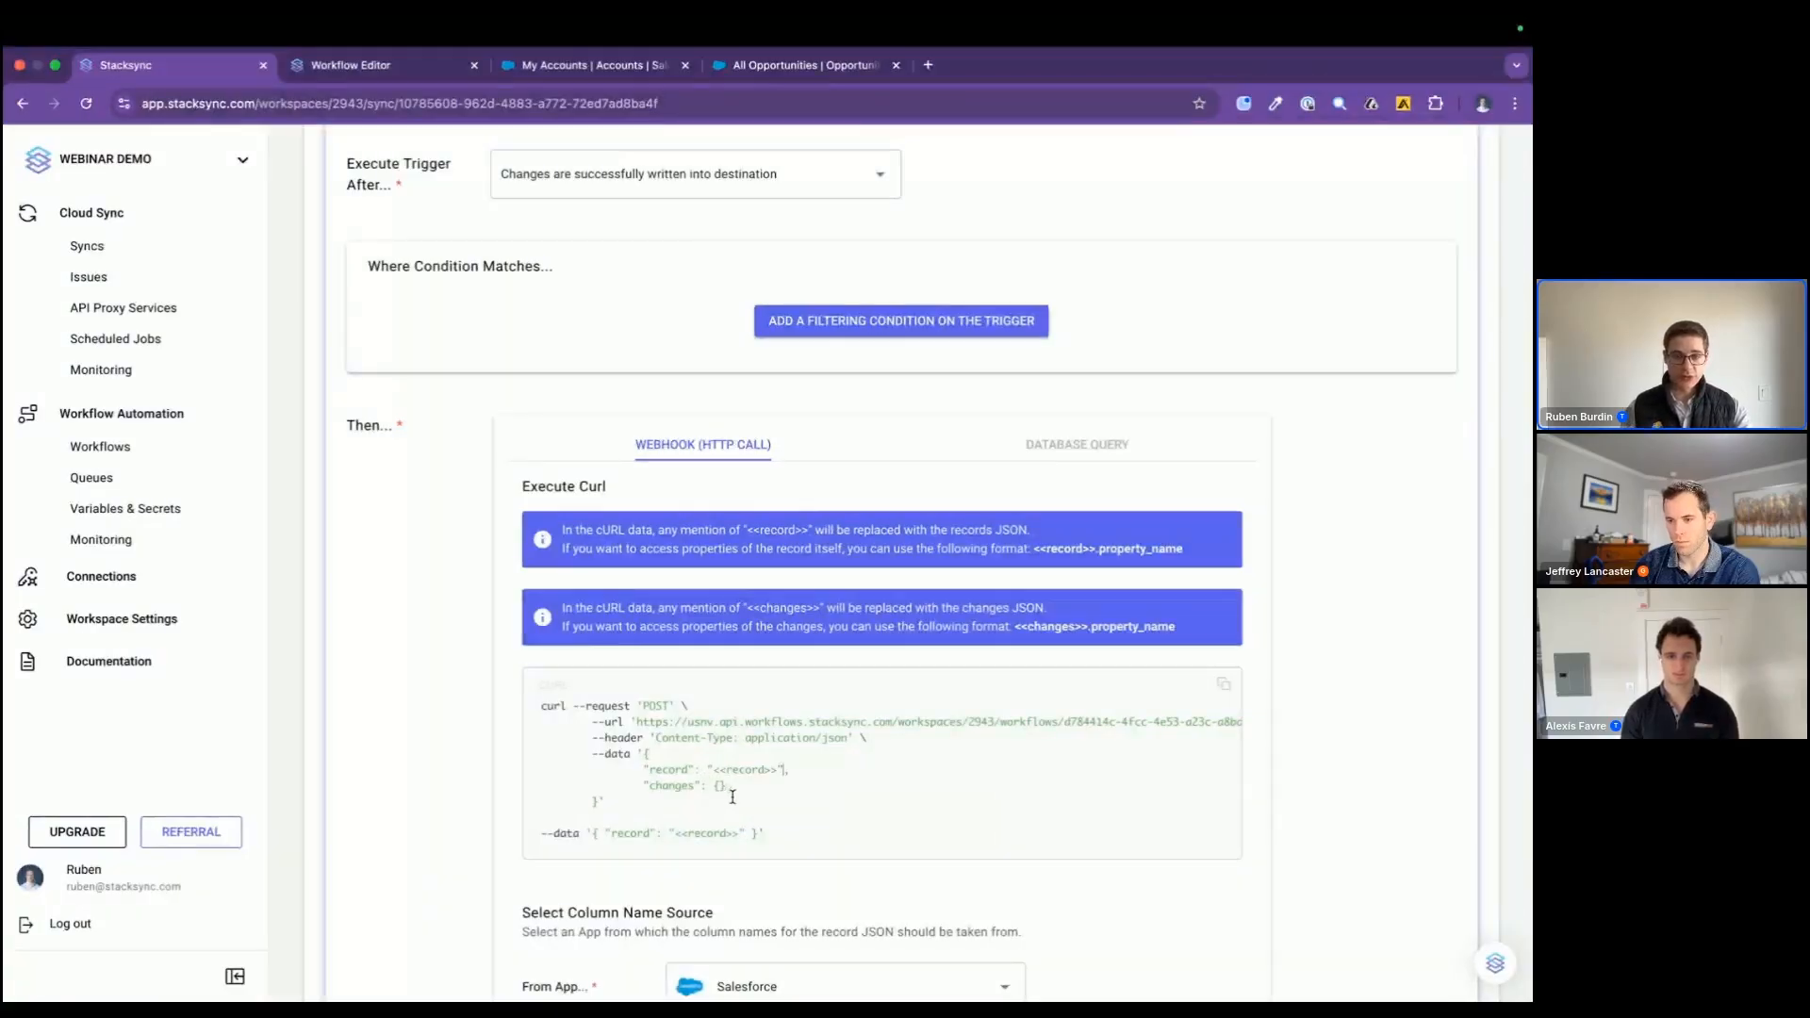
{"action": "key", "text": "BackSpace"}
{"action": "key", "text": "super+v"}
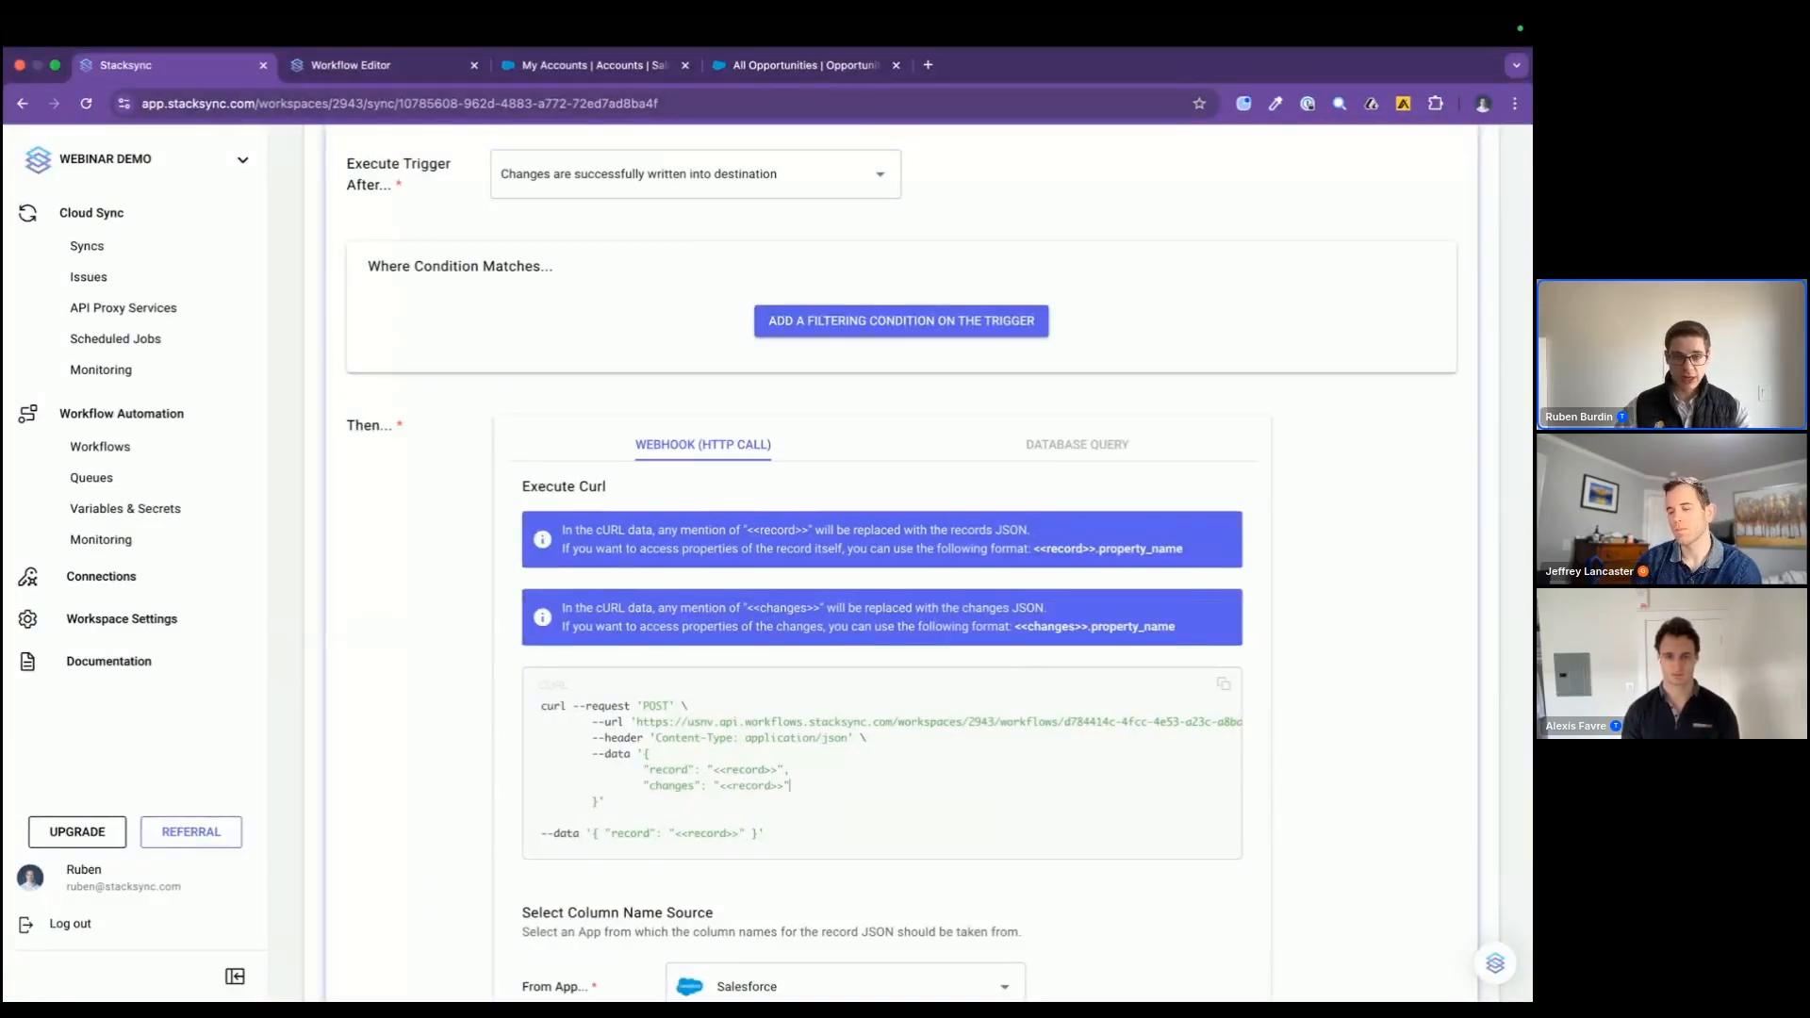
{"action": "double_click", "coordinate": [741, 786]}
{"action": "type", "text": "changes"}
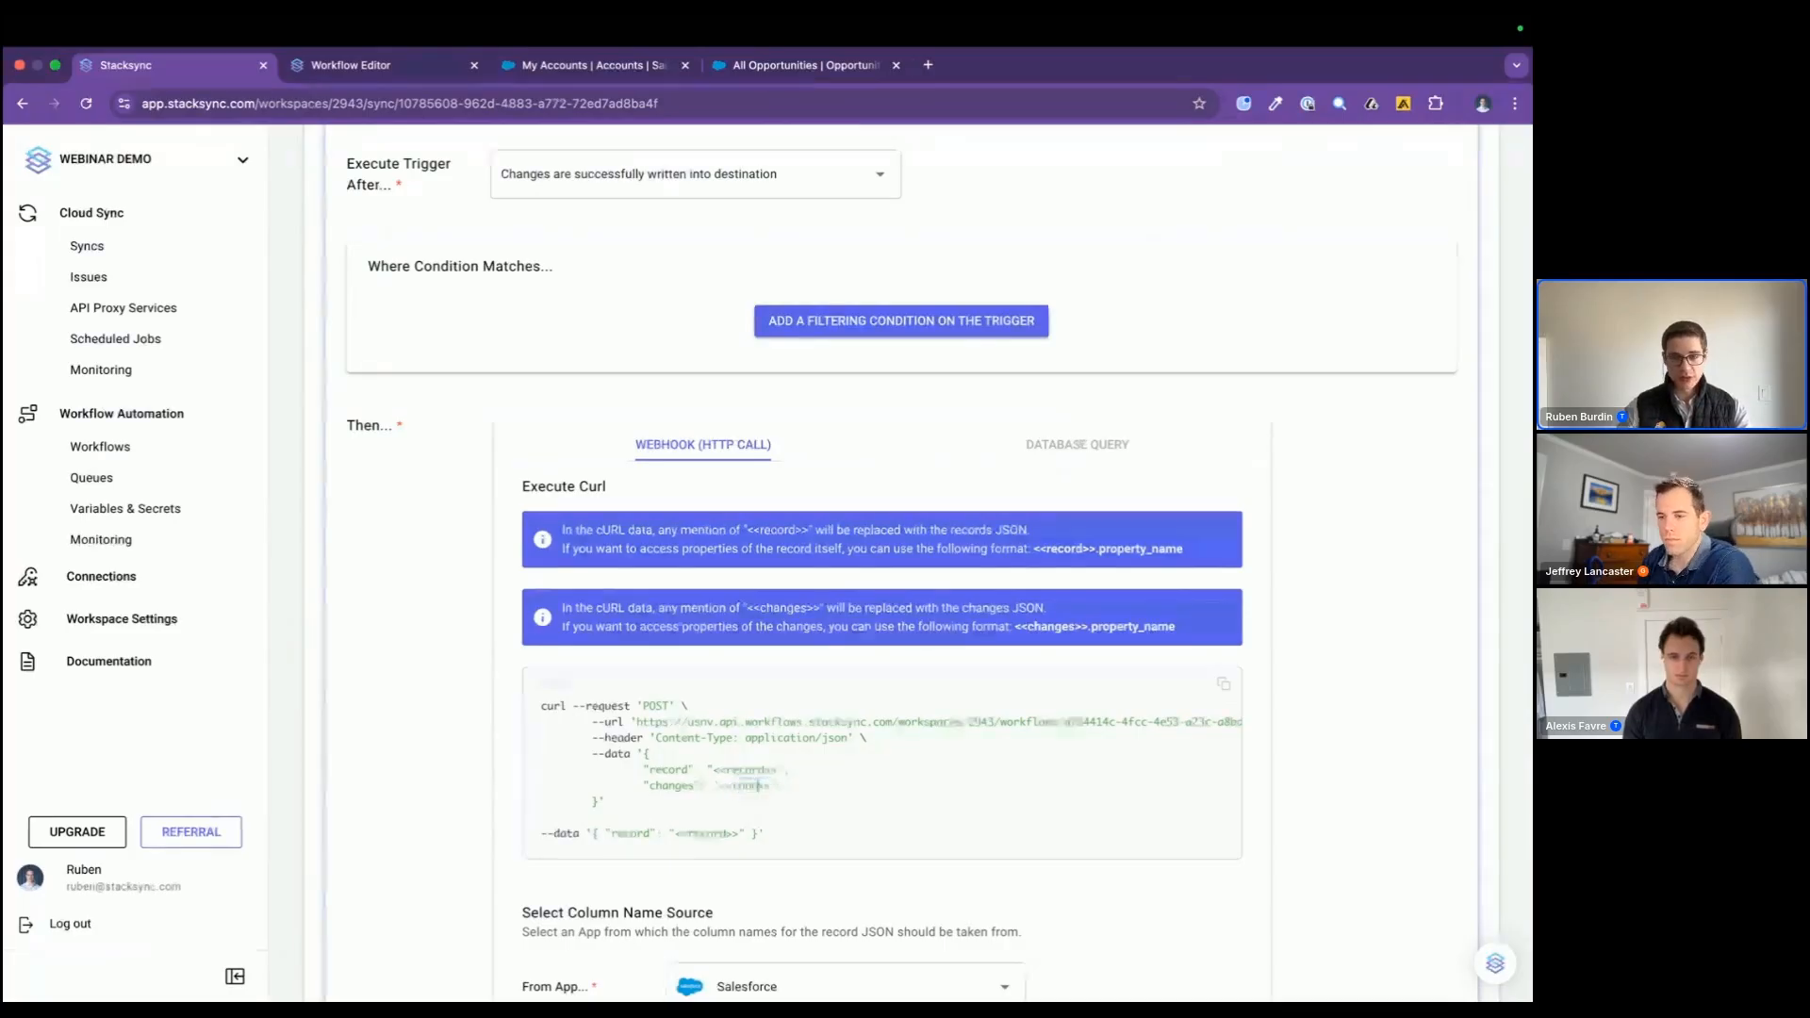
Step: Delete the leftover template --data line at the end of the cURL request
{"action": "scroll", "coordinate": [801, 846], "scroll_direction": "down", "scroll_amount": 1}
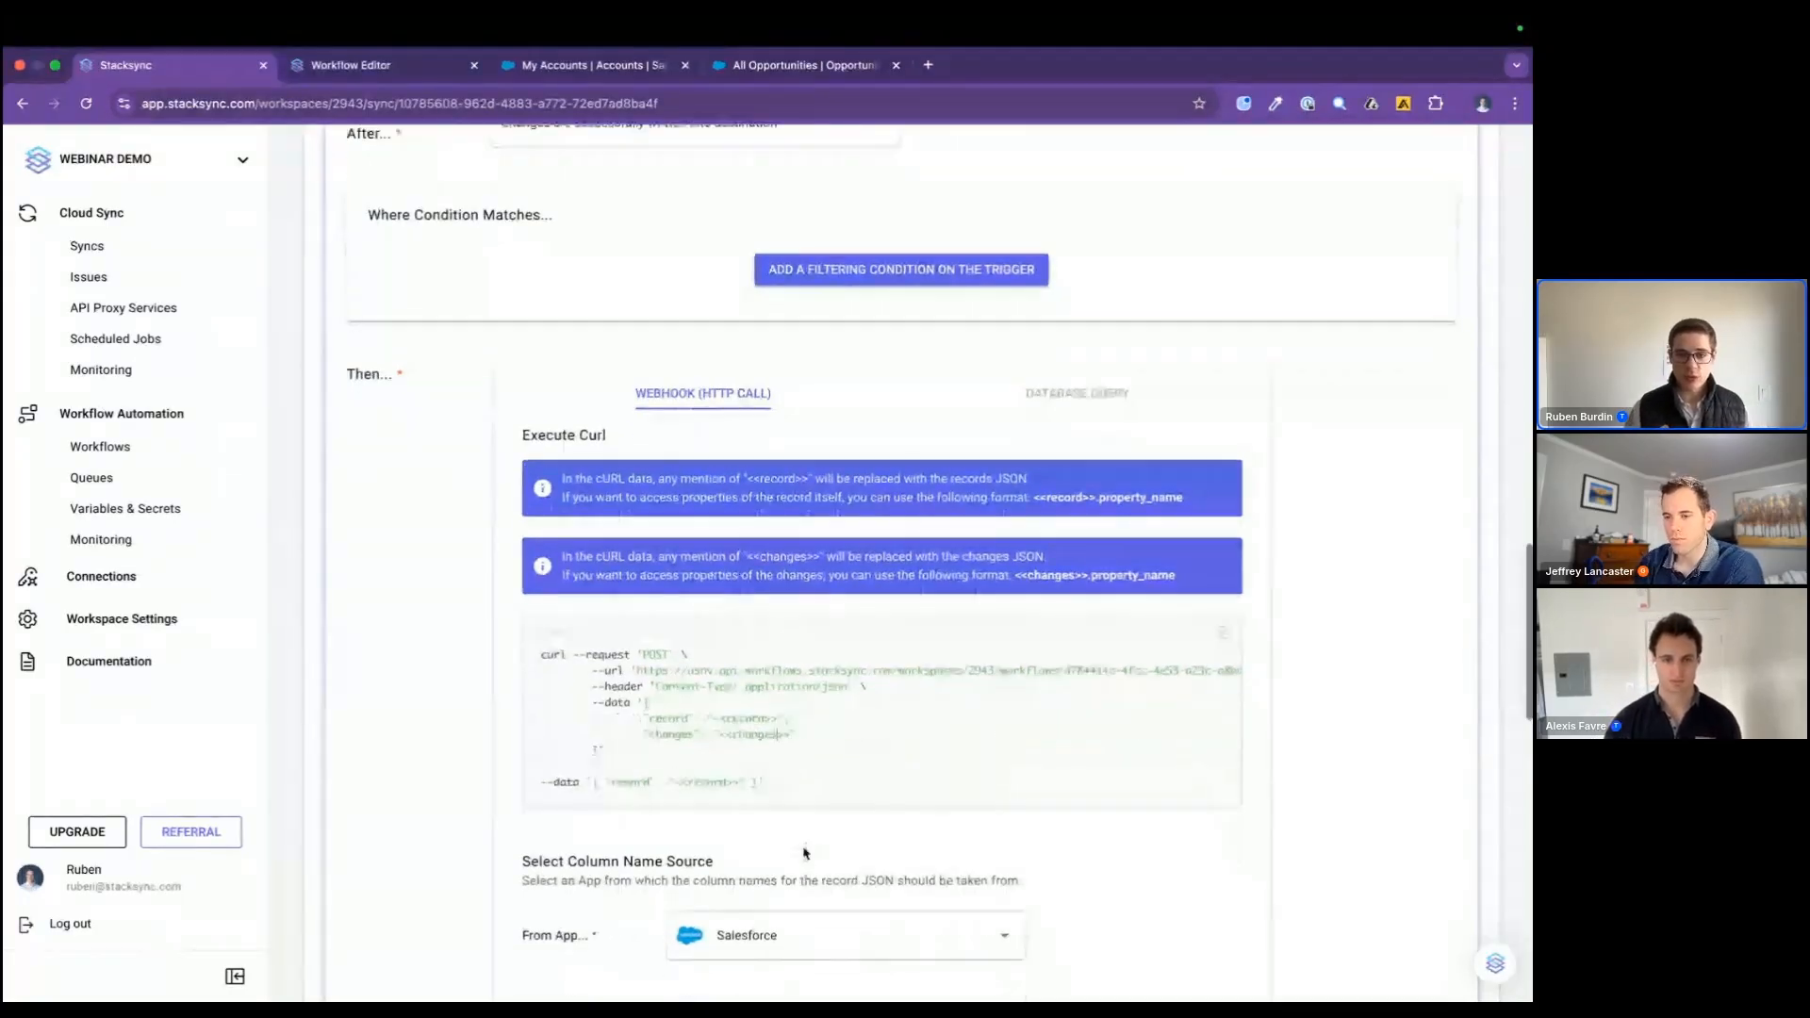
{"action": "left_click_drag", "start_coordinate": [790, 785], "coordinate": [433, 768]}
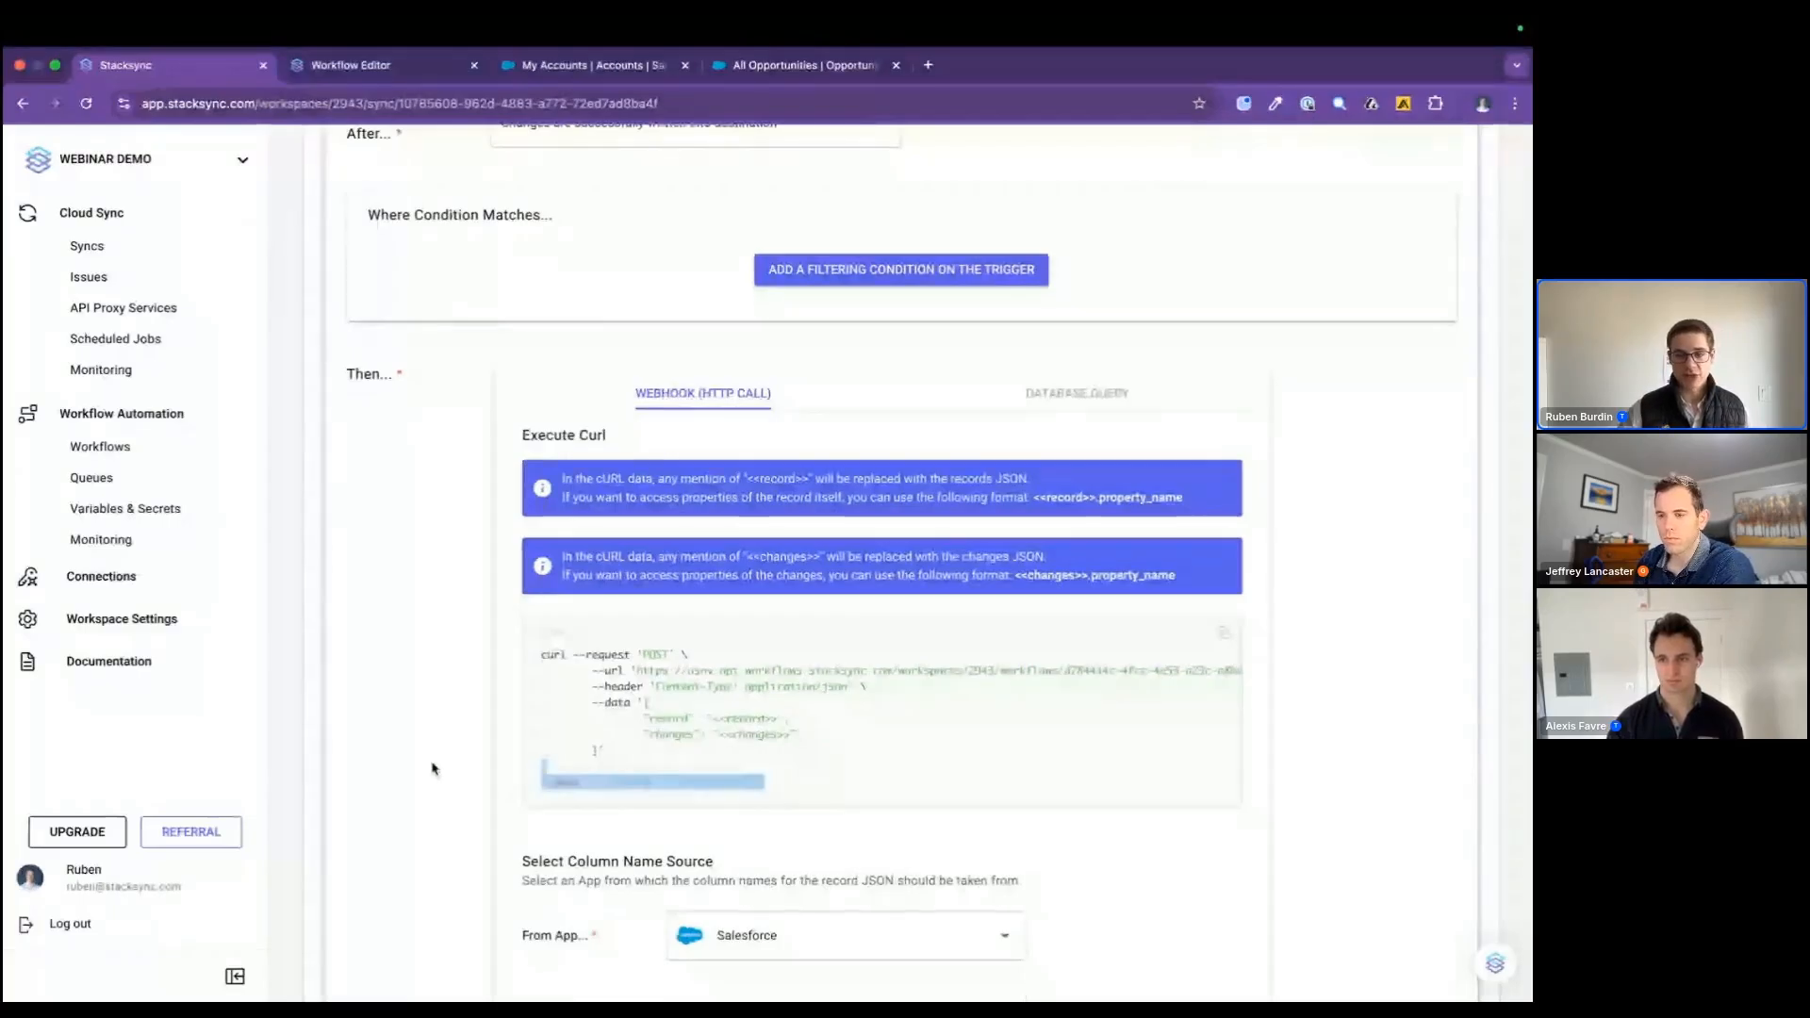
{"action": "key", "text": "BackSpace"}
Step: Try a filtering condition on the trigger where Probability is a field that changed, and remove the condition
{"action": "scroll", "coordinate": [685, 645], "scroll_direction": "up", "scroll_amount": 7}
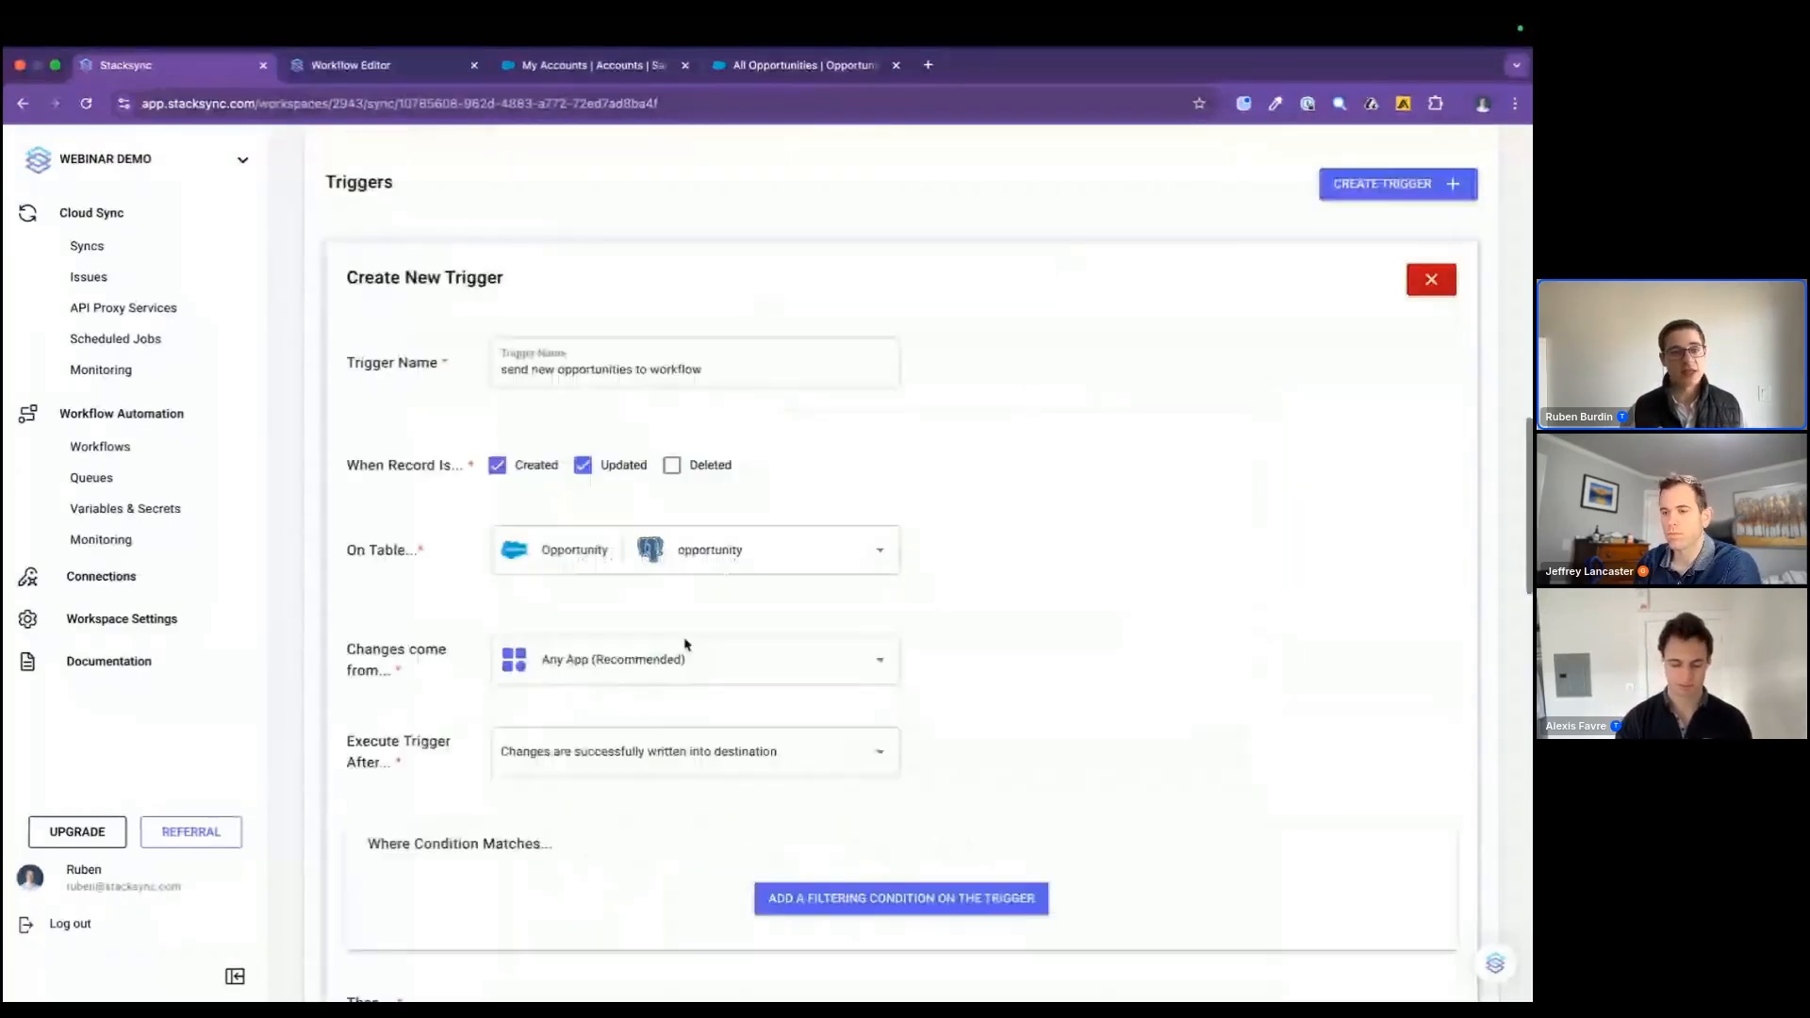
{"action": "scroll", "coordinate": [751, 736], "scroll_direction": "down", "scroll_amount": 4}
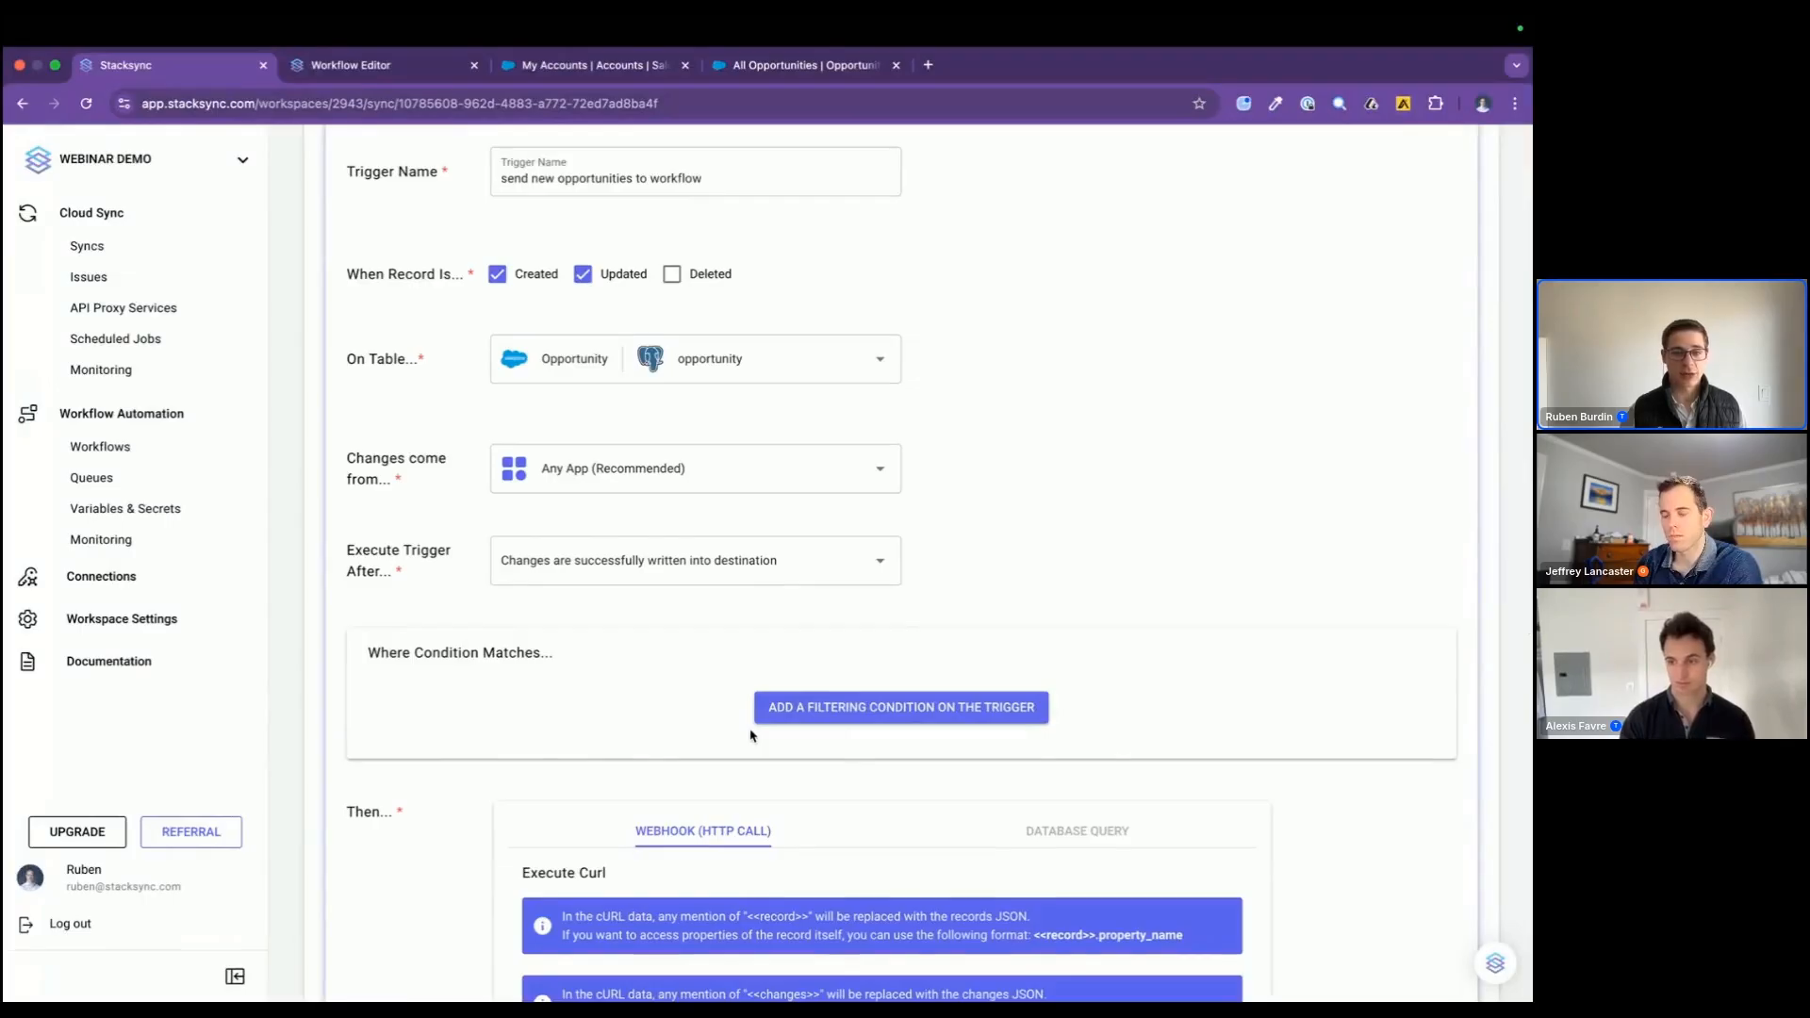
{"action": "left_click", "coordinate": [764, 720]}
{"action": "scroll", "coordinate": [650, 755], "scroll_direction": "down", "scroll_amount": 3}
{"action": "left_click", "coordinate": [480, 646]}
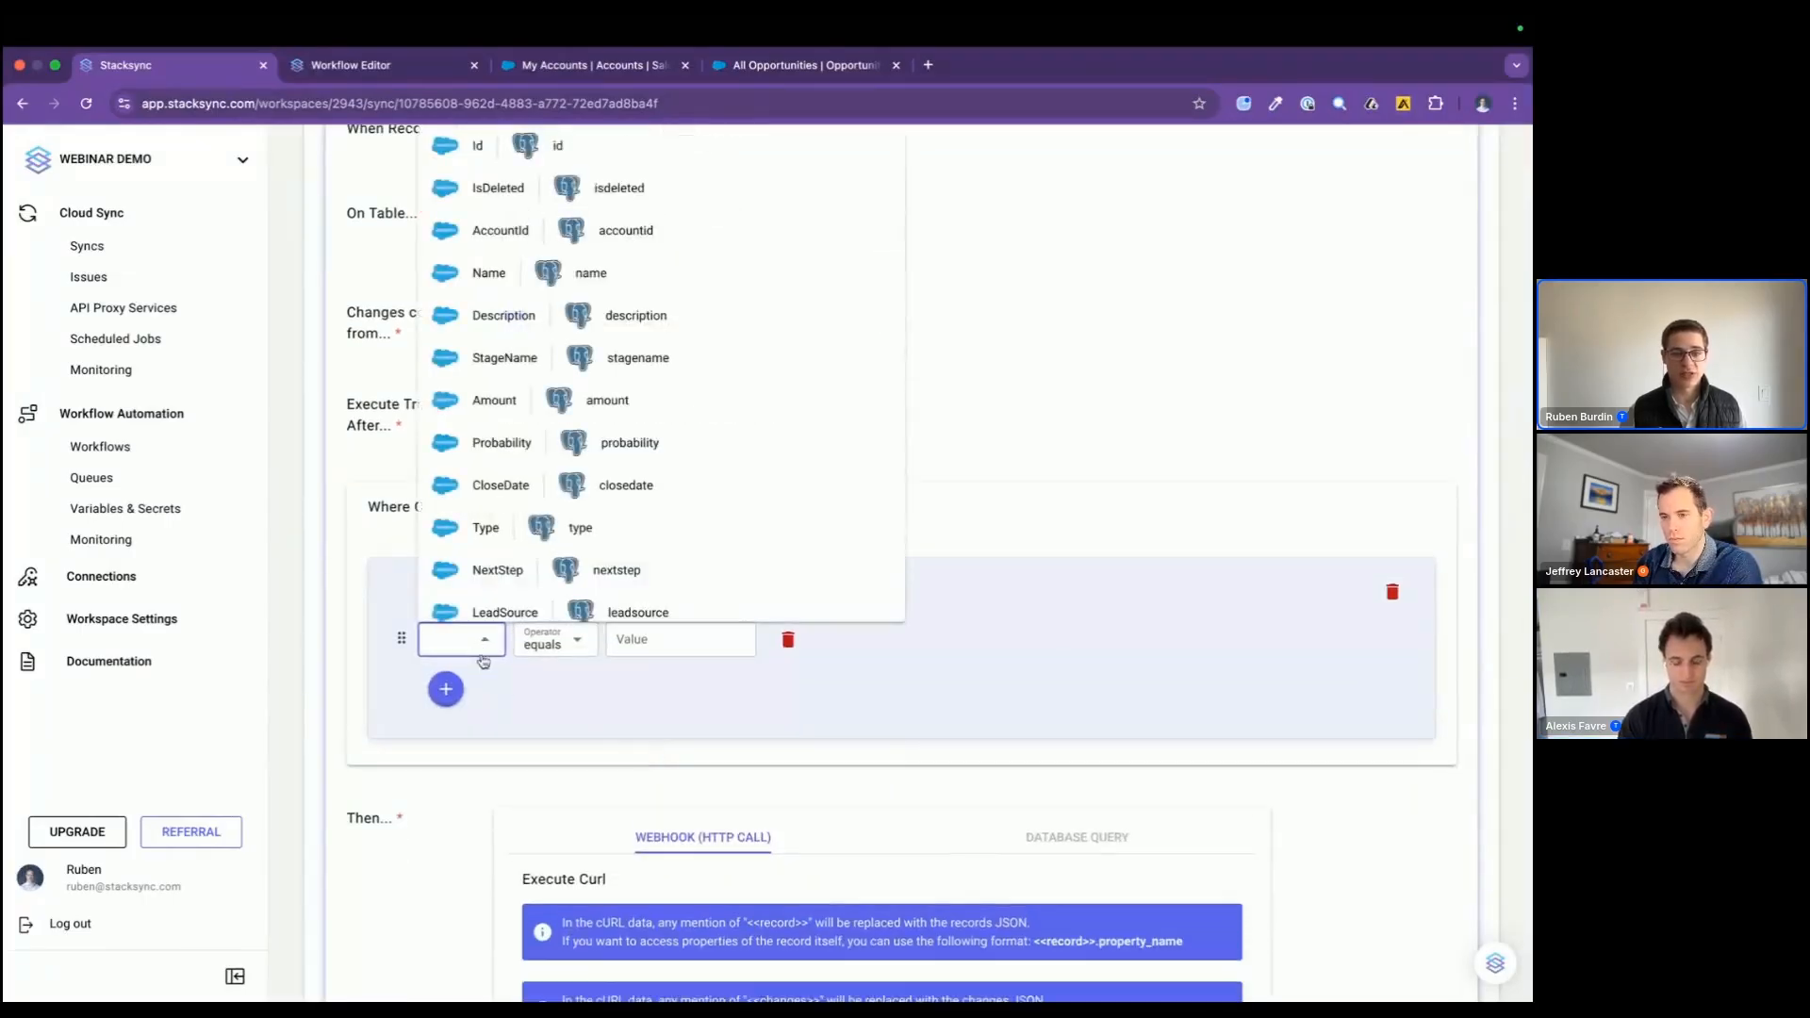
{"action": "left_click", "coordinate": [525, 443]}
{"action": "left_click", "coordinate": [761, 648]}
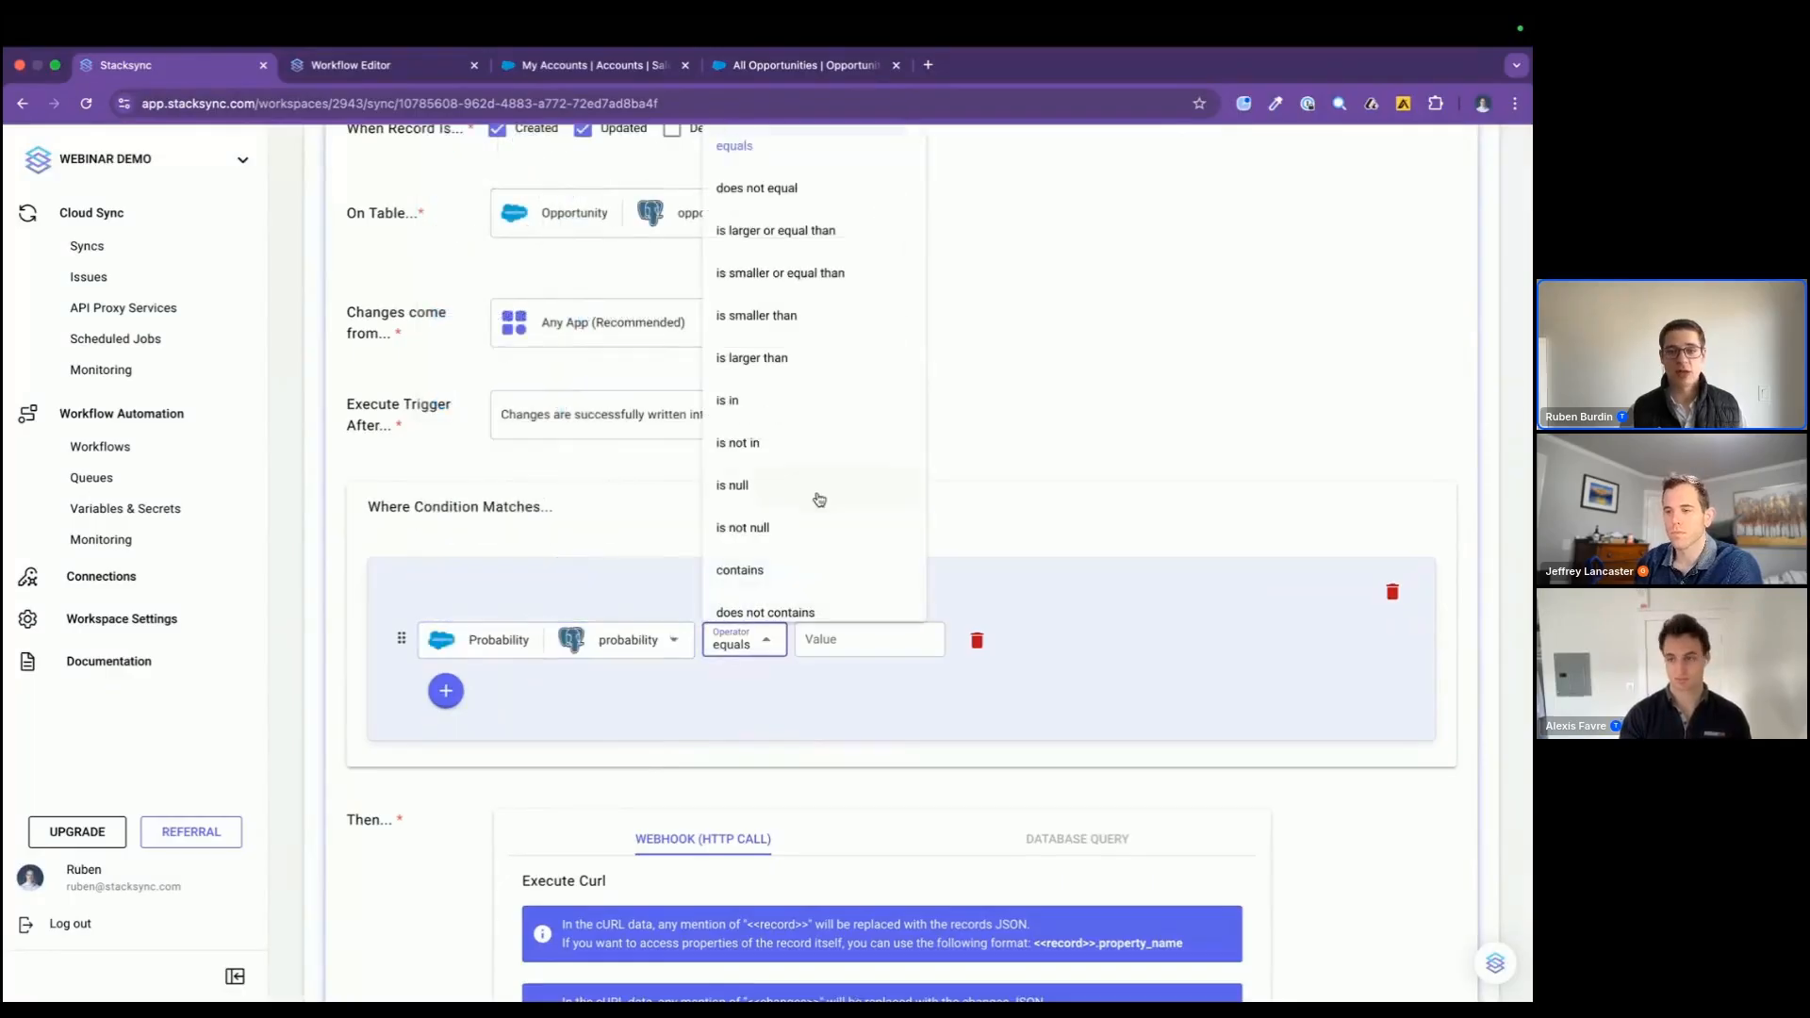
{"action": "scroll", "coordinate": [811, 579], "scroll_direction": "down", "scroll_amount": 2}
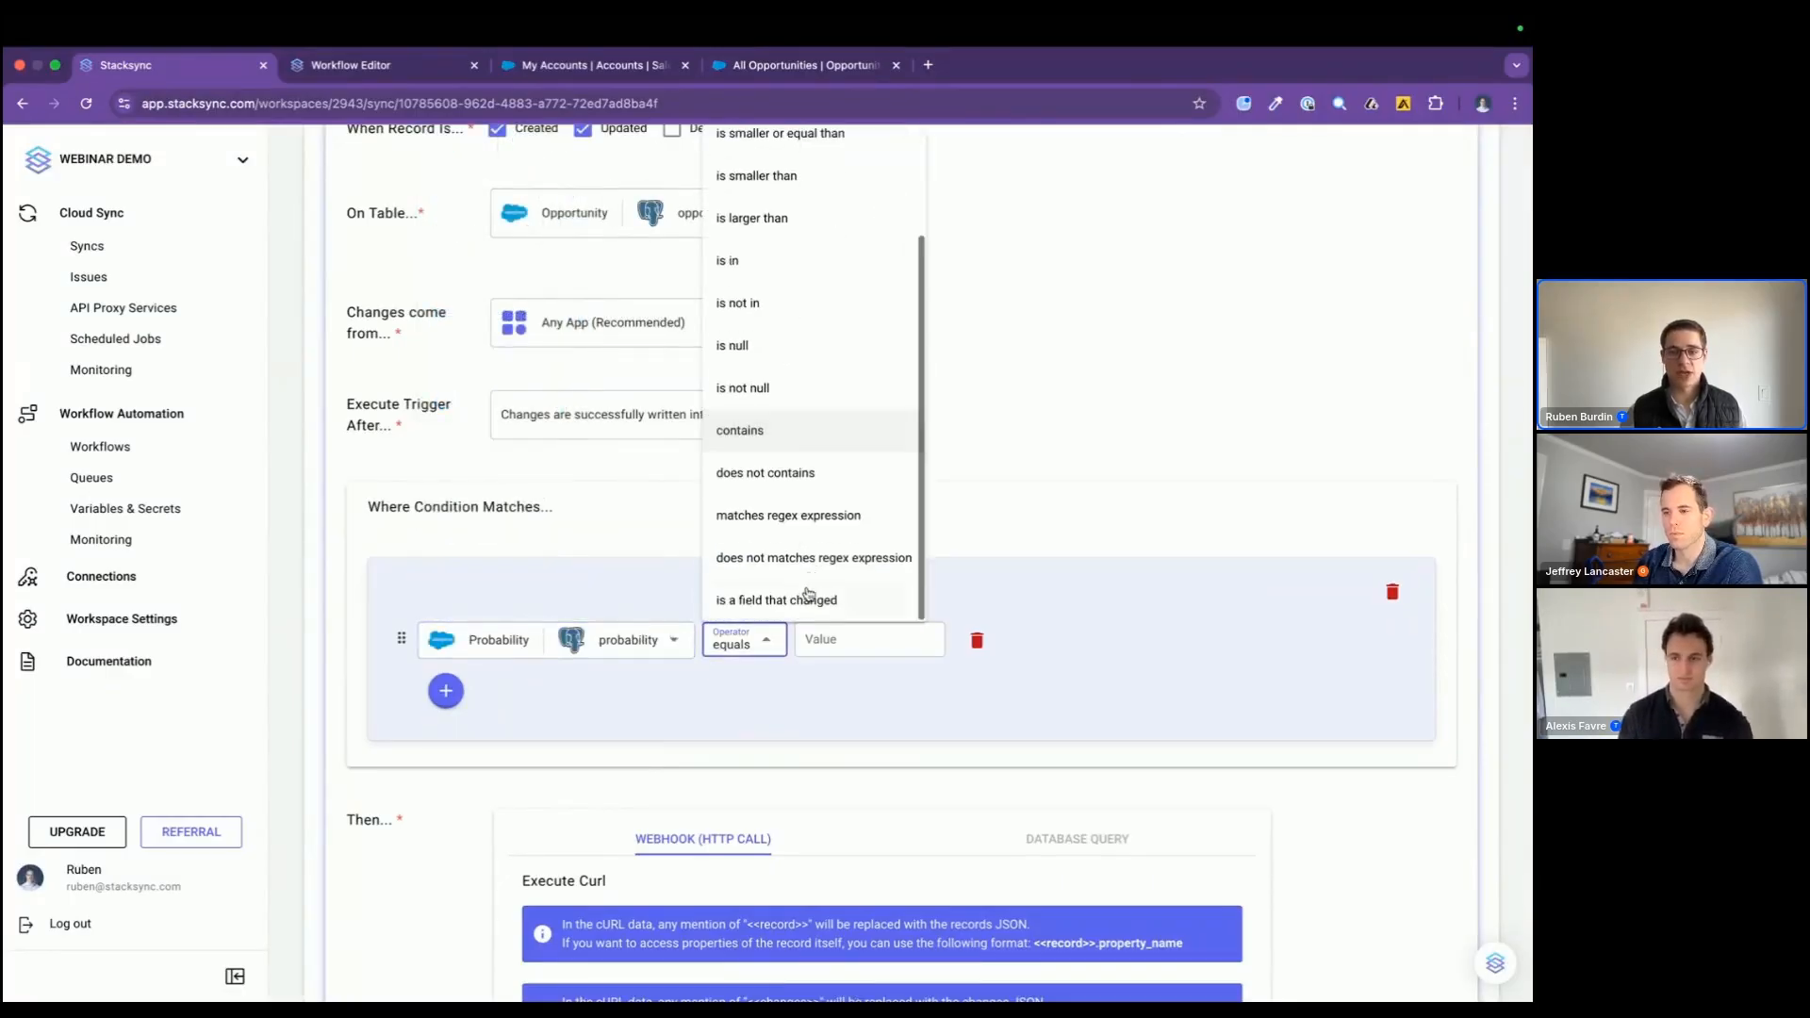
{"action": "left_click", "coordinate": [809, 600]}
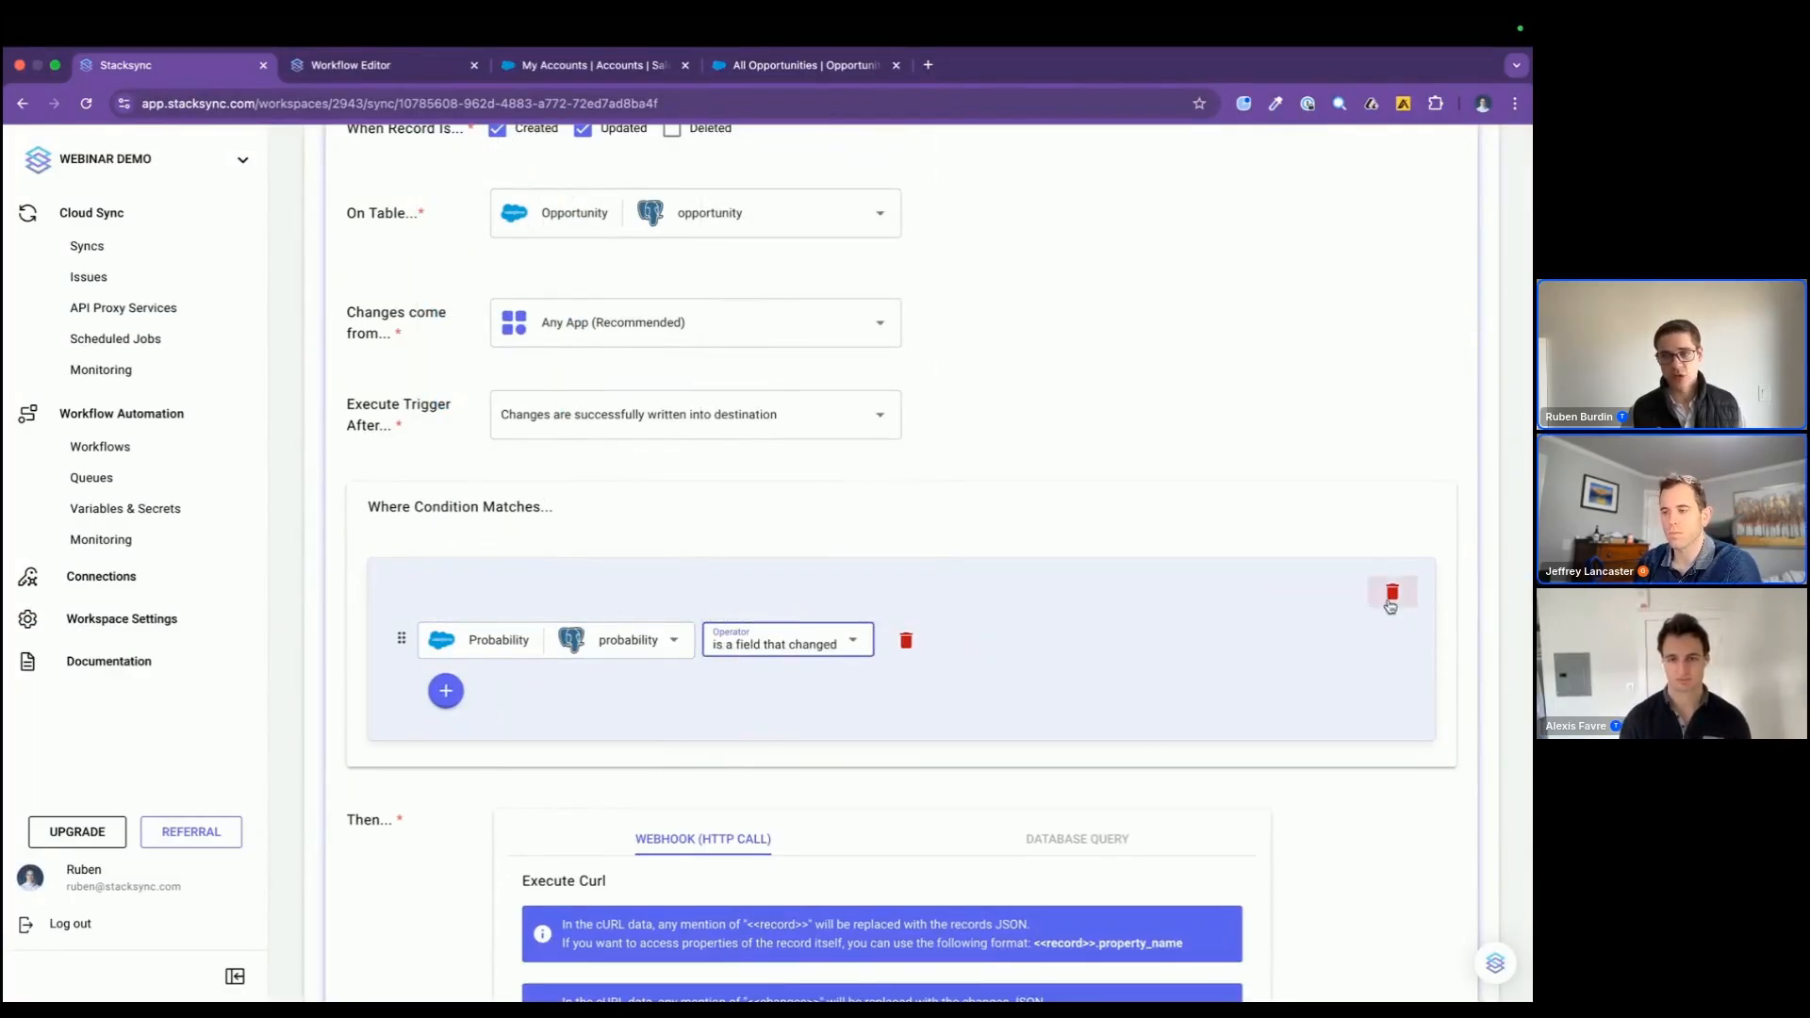
{"action": "left_click", "coordinate": [1392, 594]}
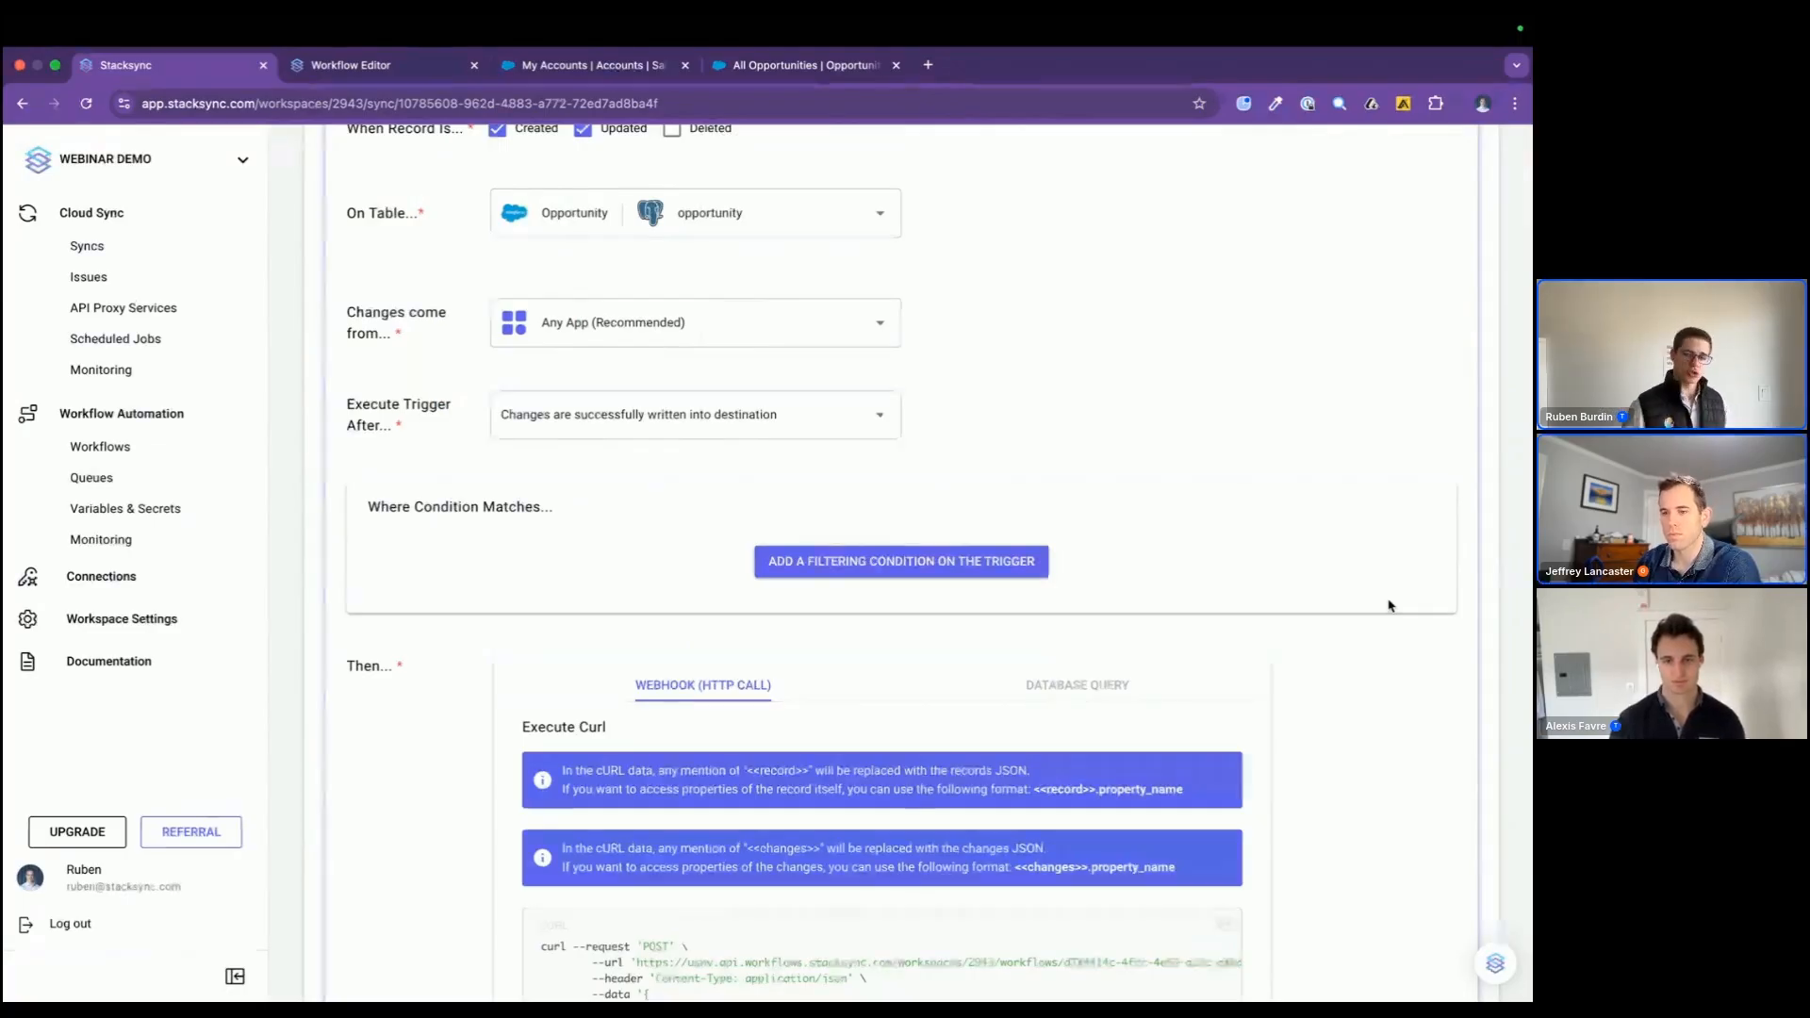
Step: Take the record JSON's column names from Postgres and create the trigger
{"action": "scroll", "coordinate": [1389, 605], "scroll_direction": "down", "scroll_amount": 4}
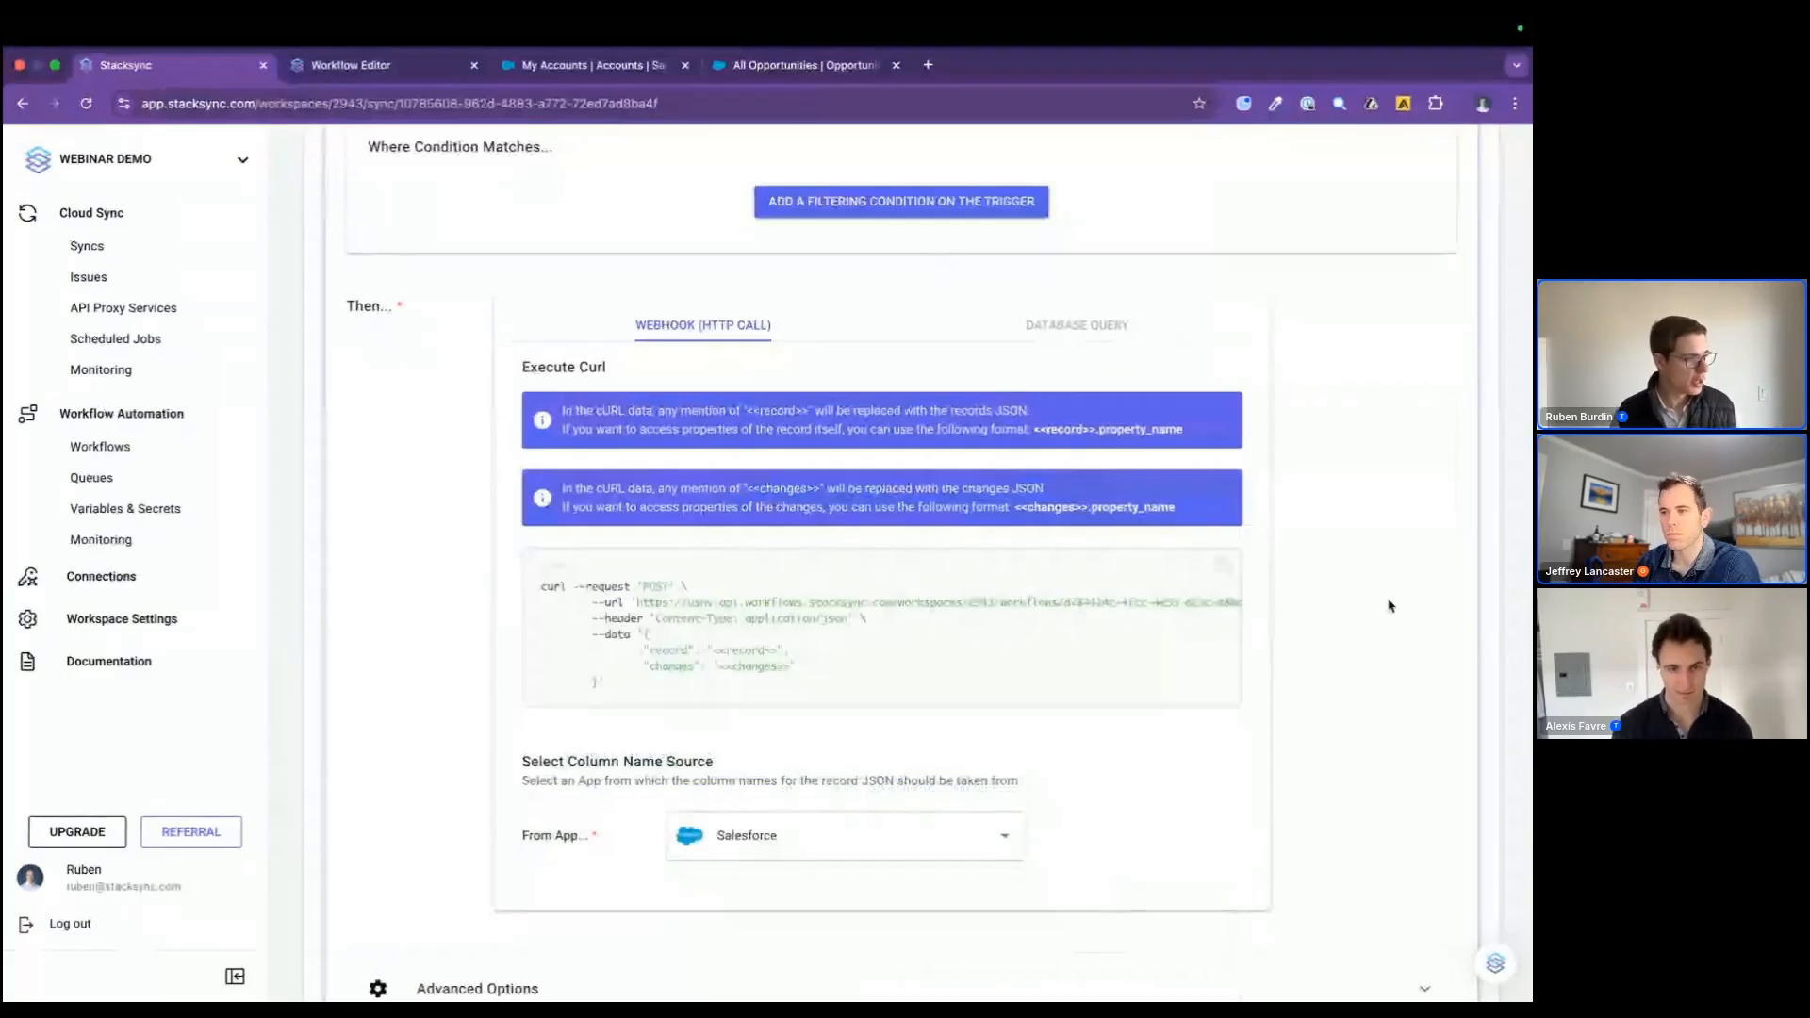
{"action": "scroll", "coordinate": [1386, 609], "scroll_direction": "down", "scroll_amount": 2}
{"action": "left_click", "coordinate": [997, 666]}
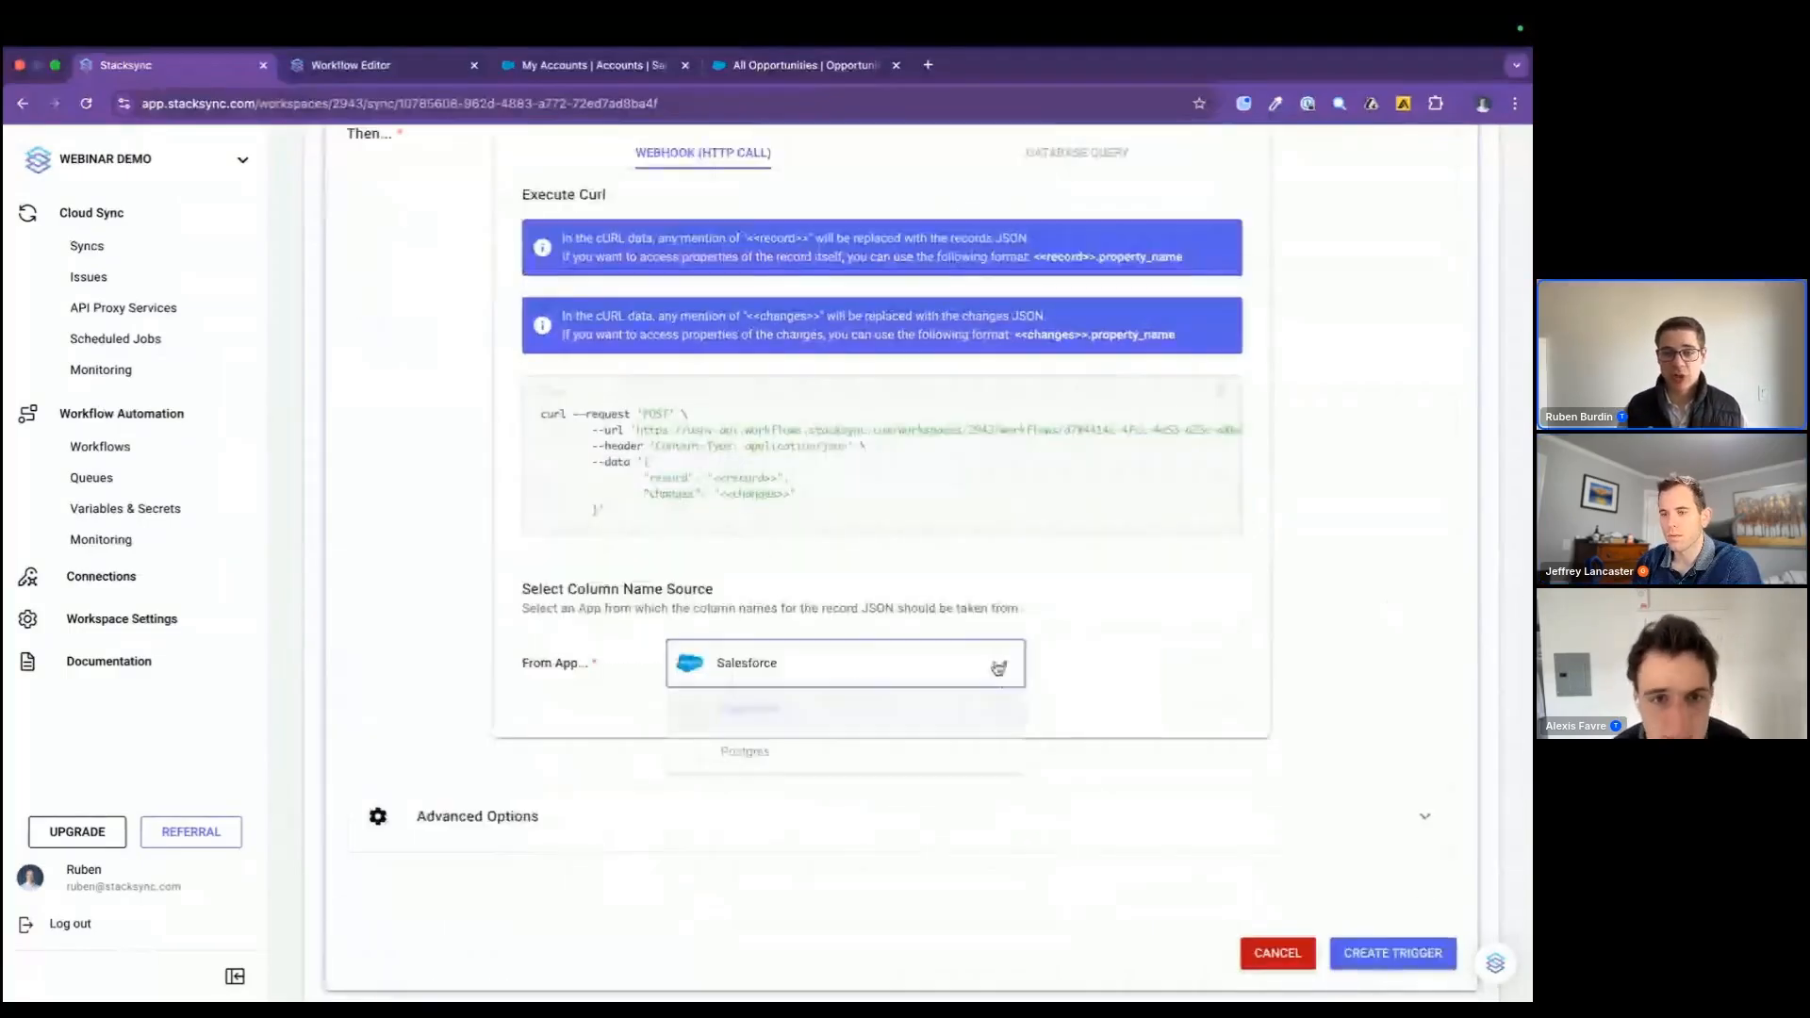
{"action": "left_click", "coordinate": [922, 750]}
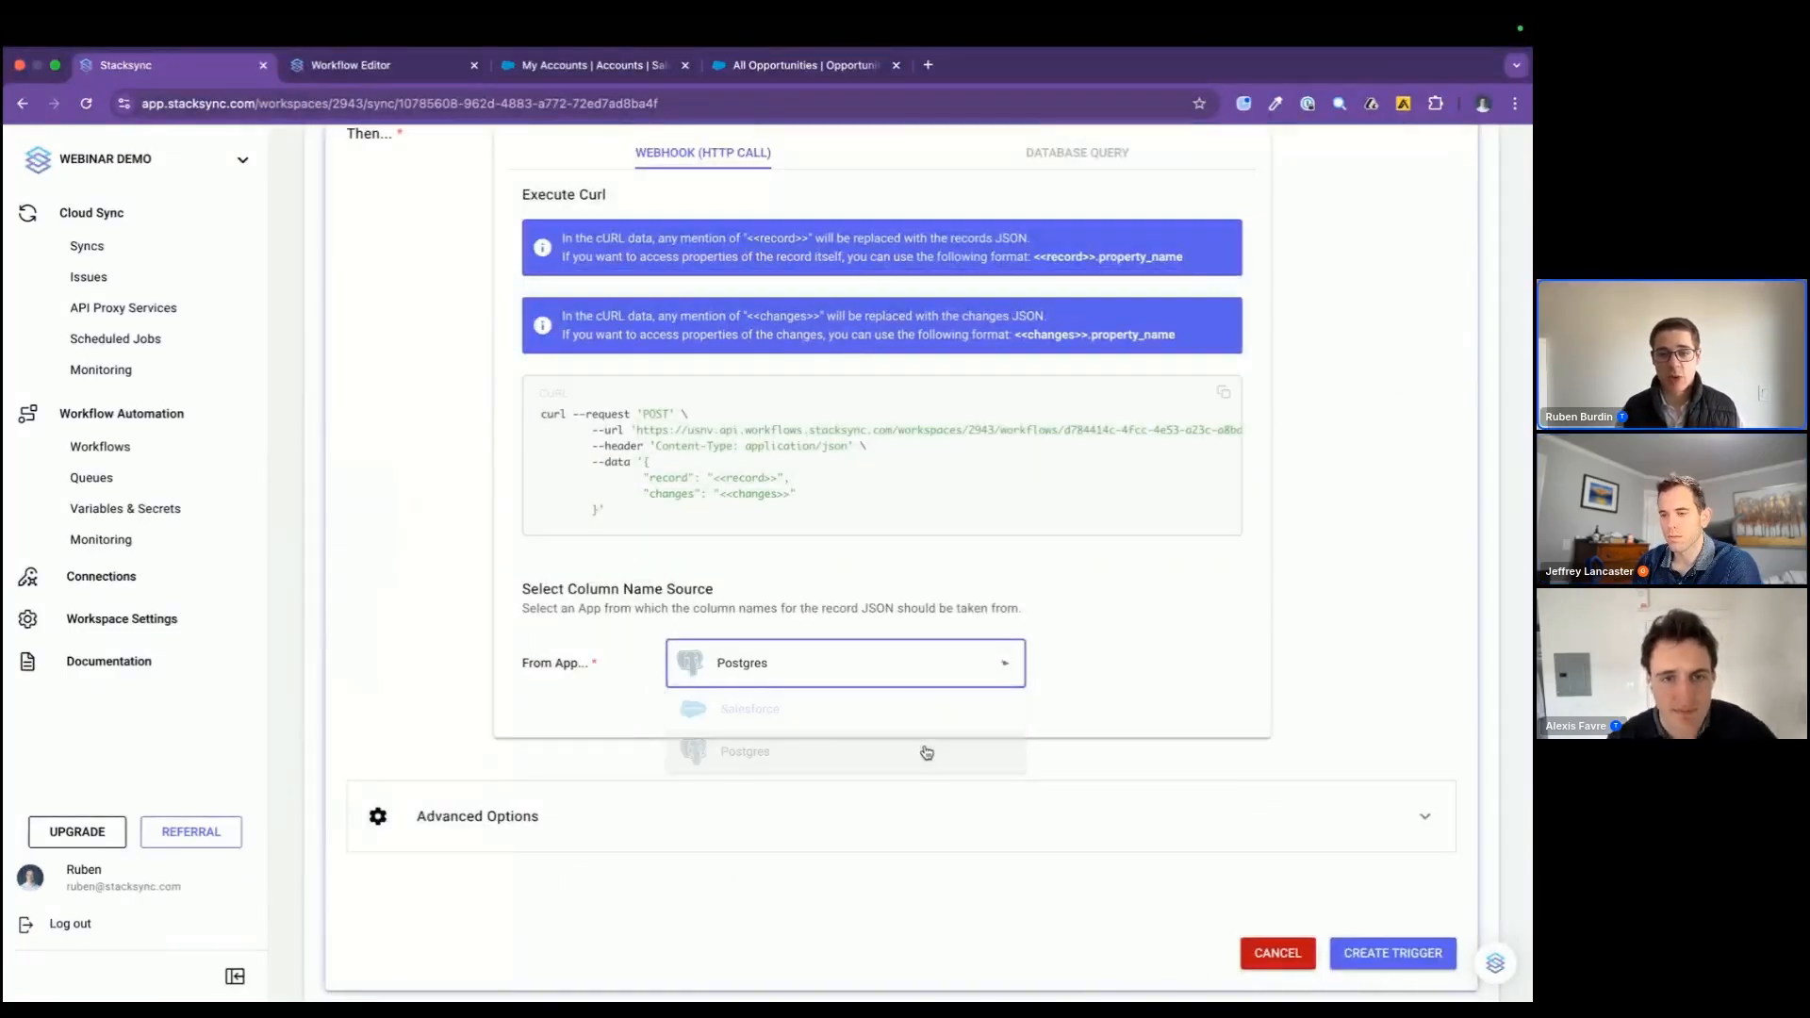
{"action": "left_click", "coordinate": [1365, 950]}
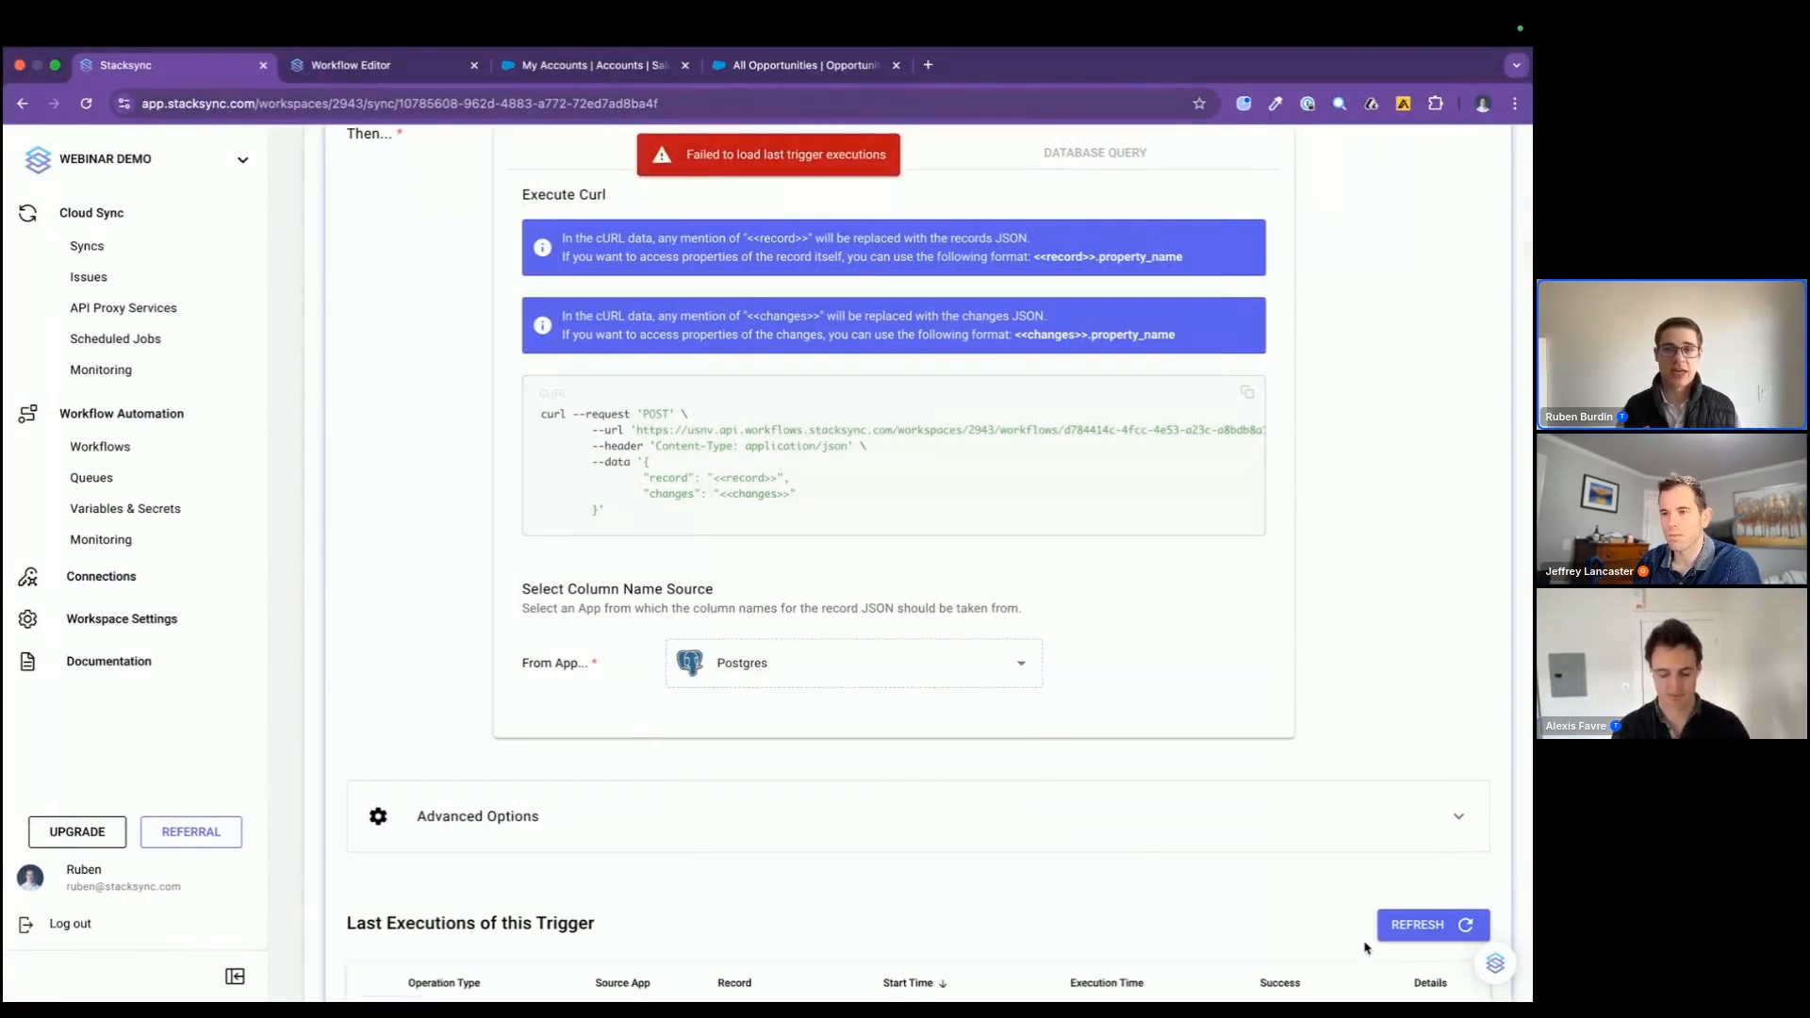
{"action": "scroll", "coordinate": [906, 765], "scroll_direction": "down", "scroll_amount": 5}
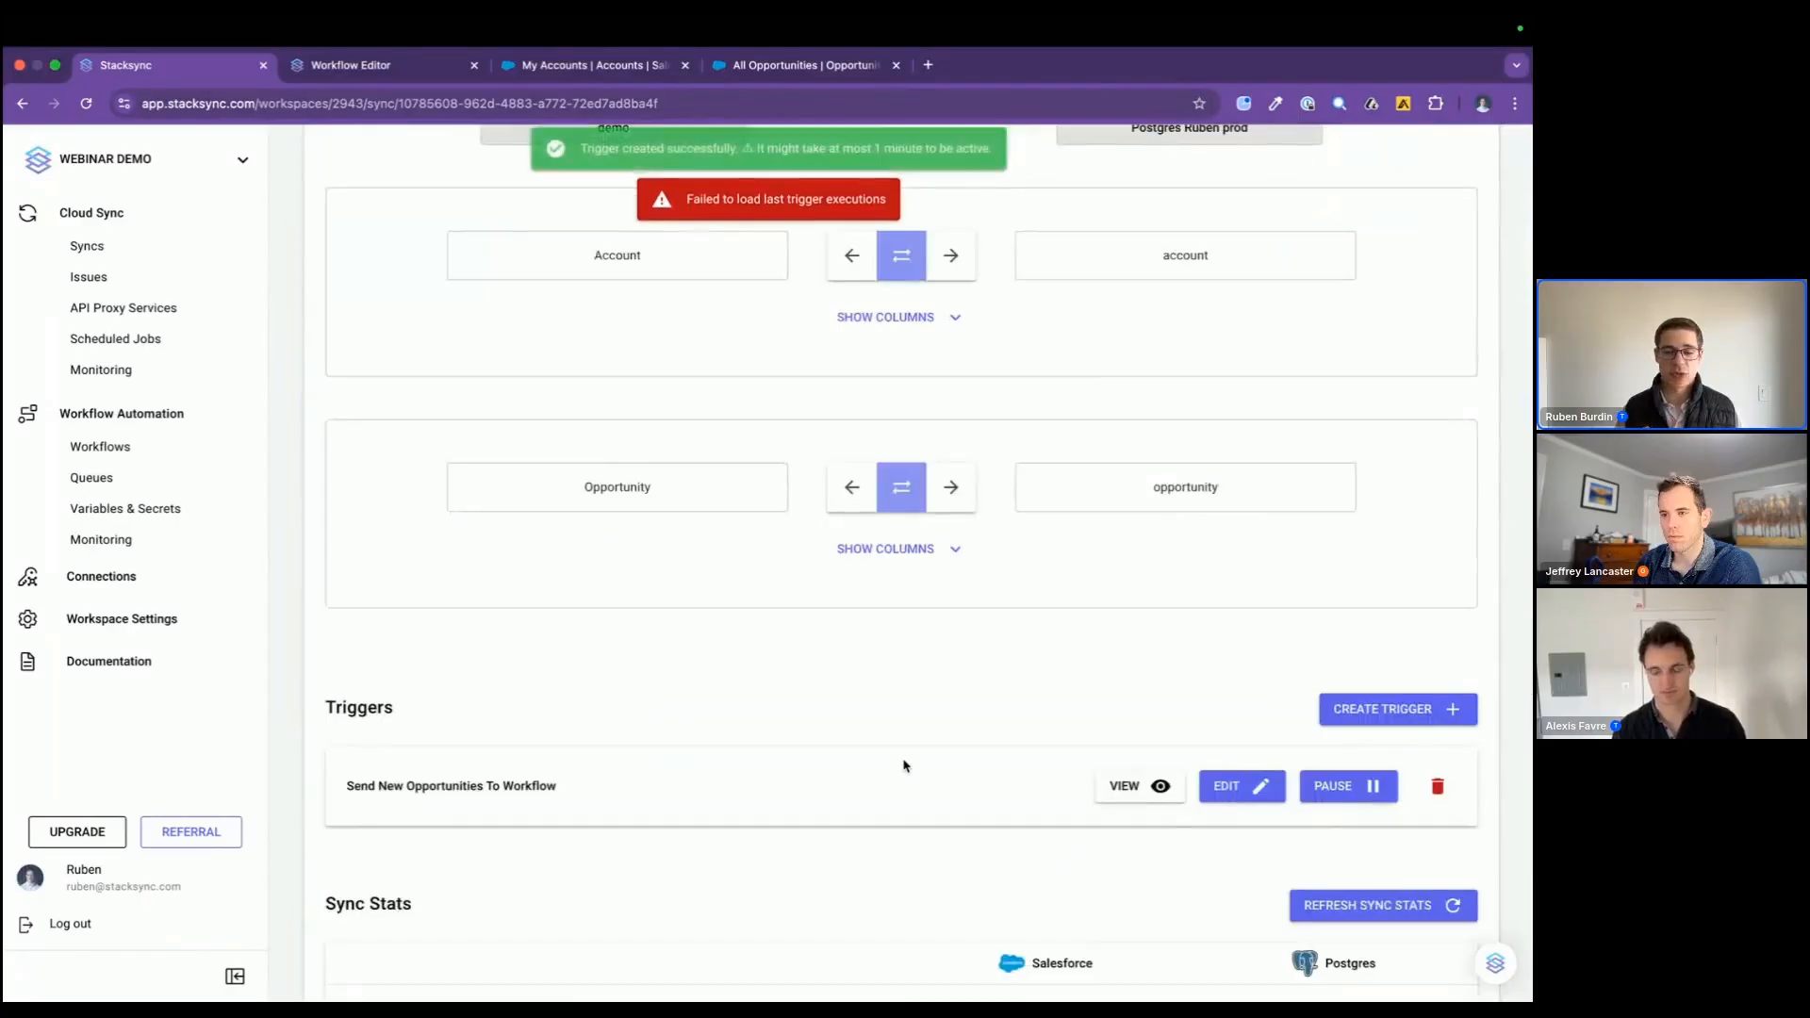
{"action": "scroll", "coordinate": [905, 766], "scroll_direction": "up", "scroll_amount": 1}
{"action": "scroll", "coordinate": [905, 765], "scroll_direction": "down", "scroll_amount": 1}
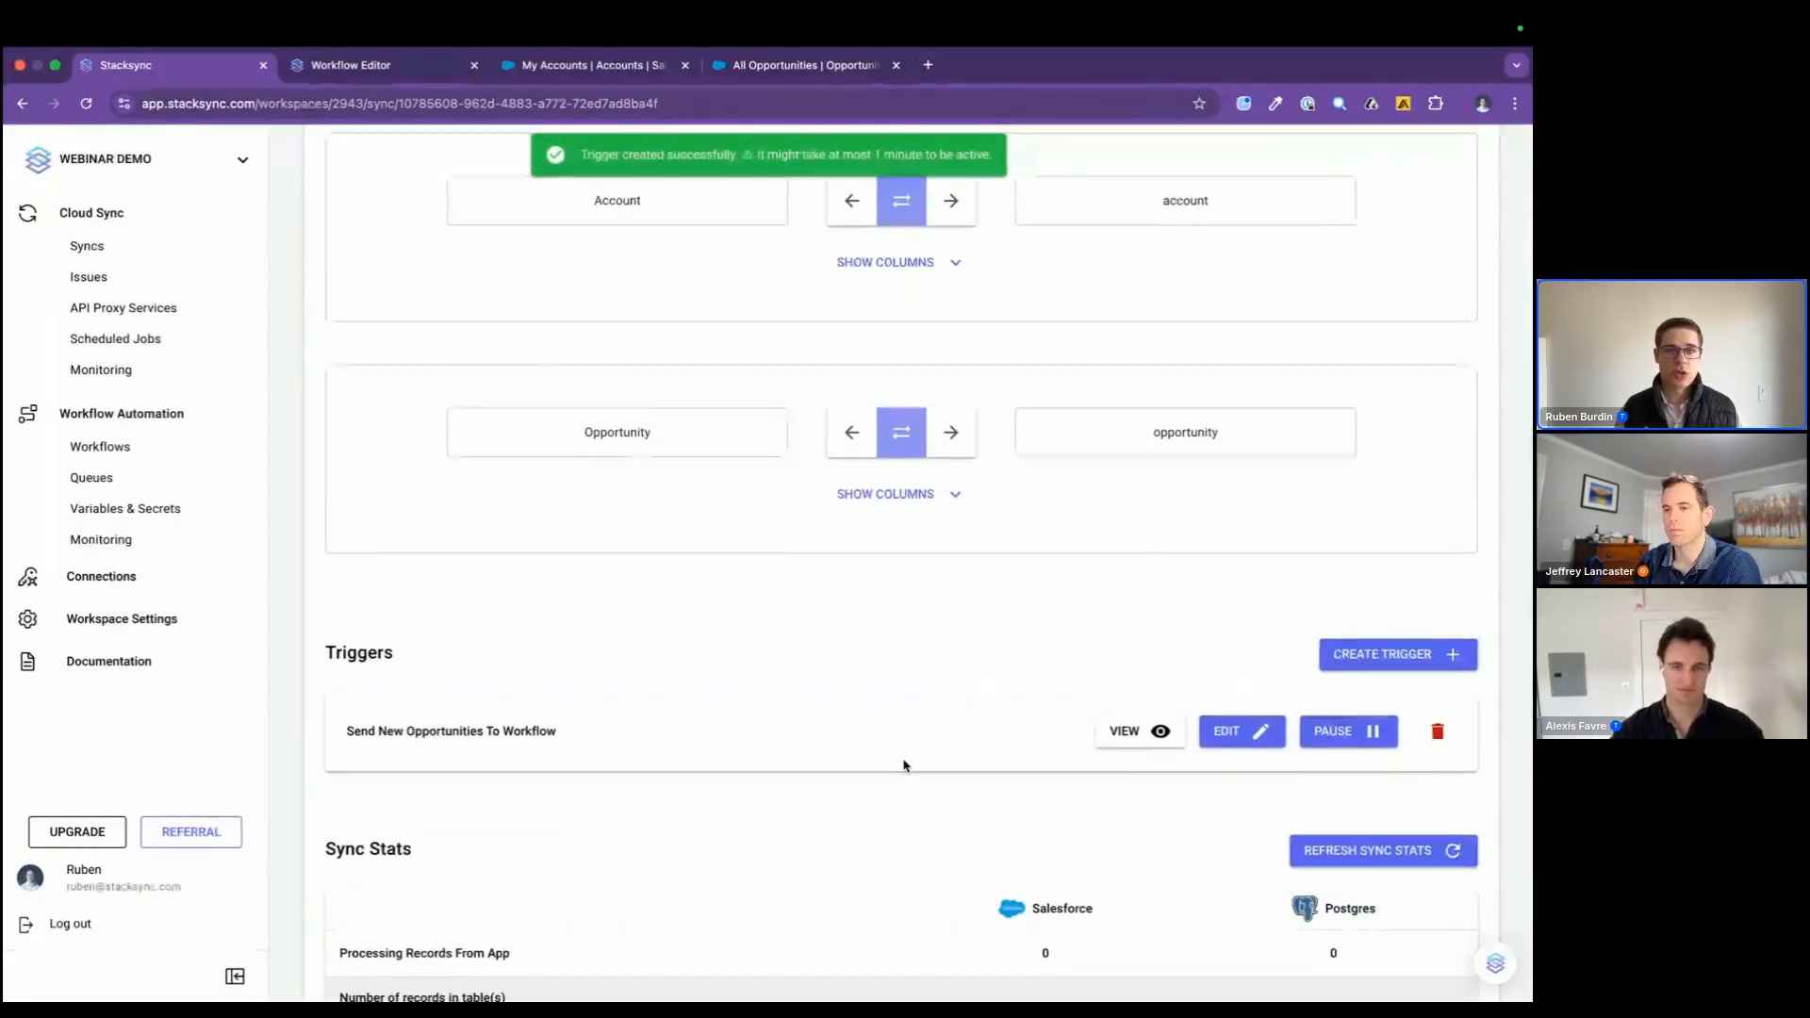
Step: Return to the workflow editor with the "aggregate opportunity amount to accounts in Salesforce" workflow
{"action": "key", "text": "super+Tab"}
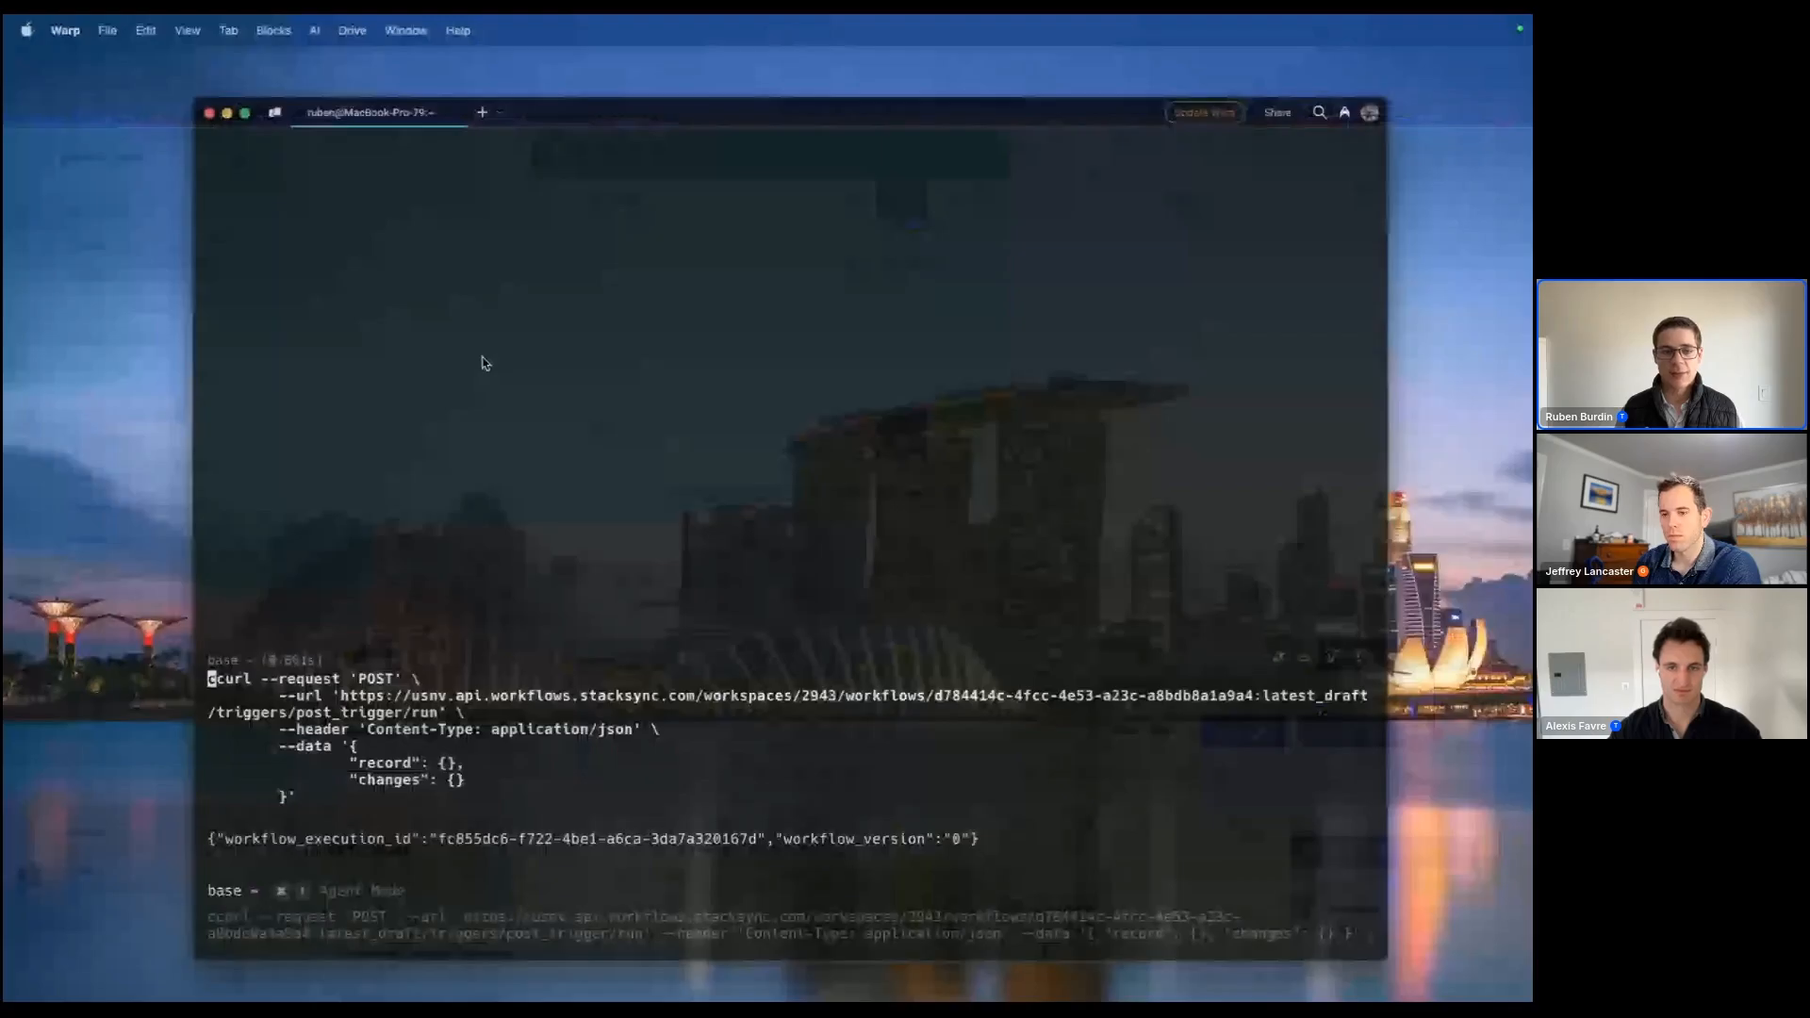
{"action": "key", "text": "super+Tab"}
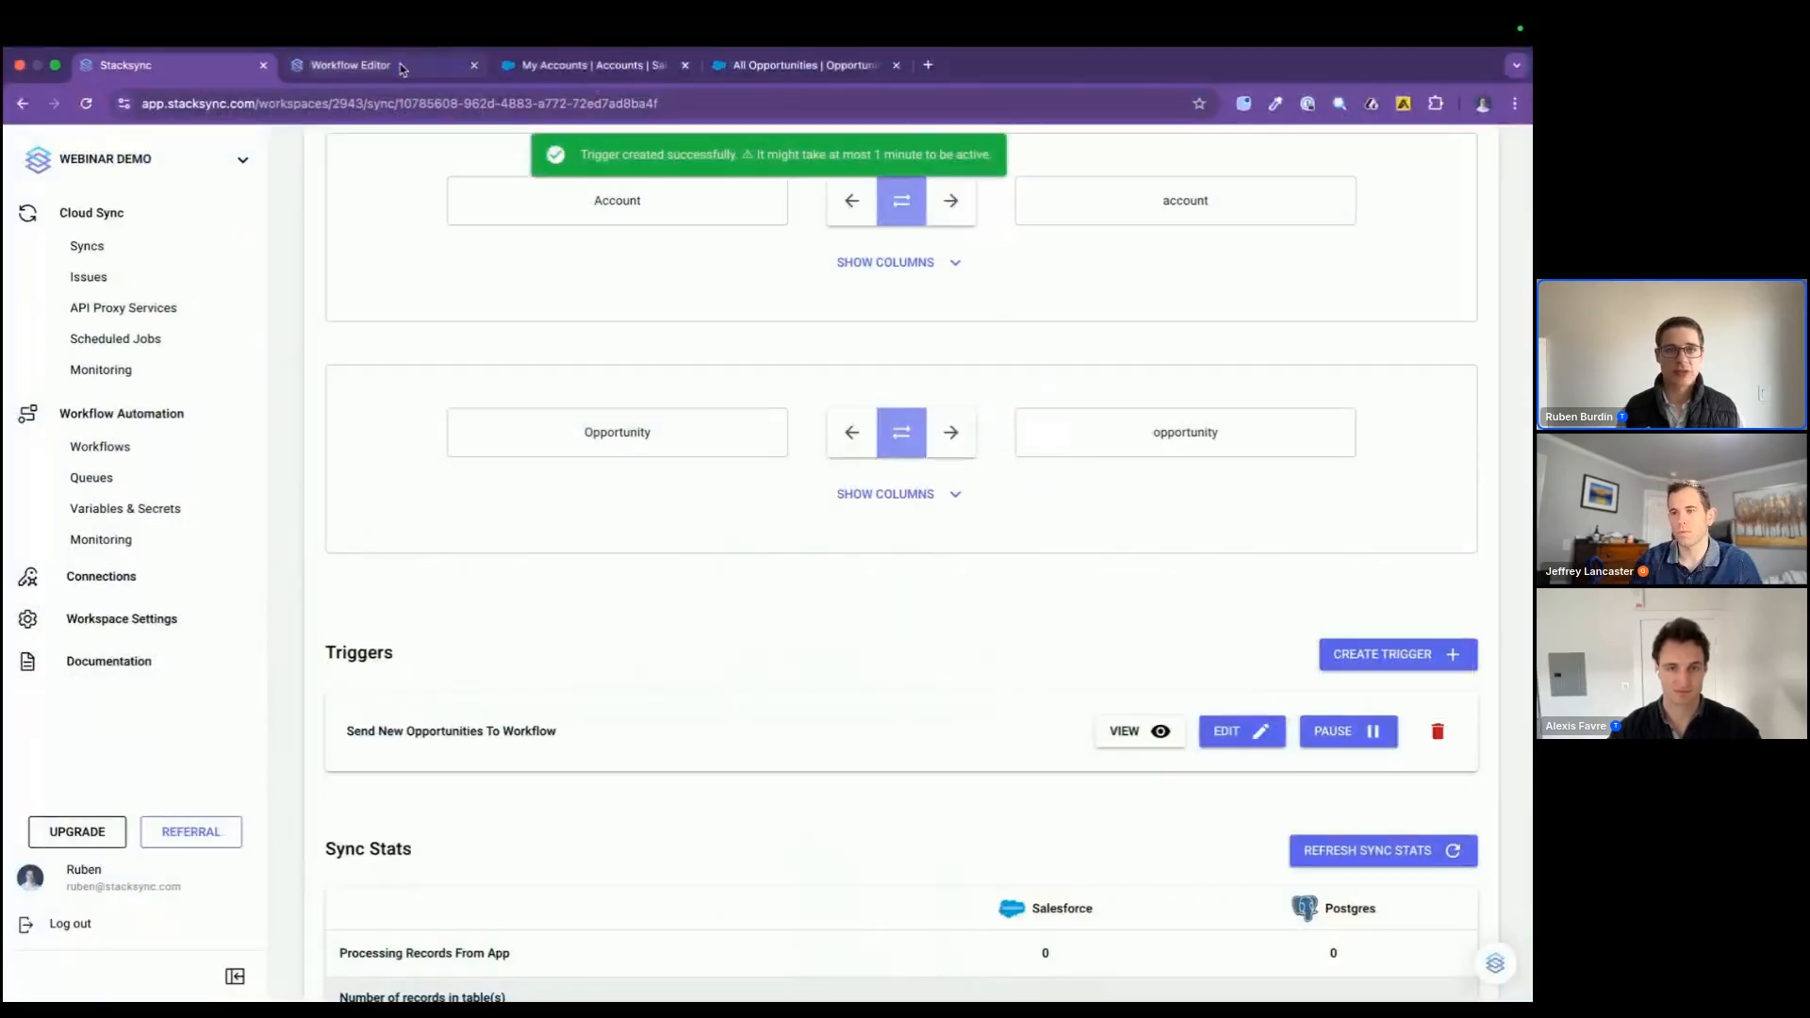
{"action": "left_click", "coordinate": [402, 68]}
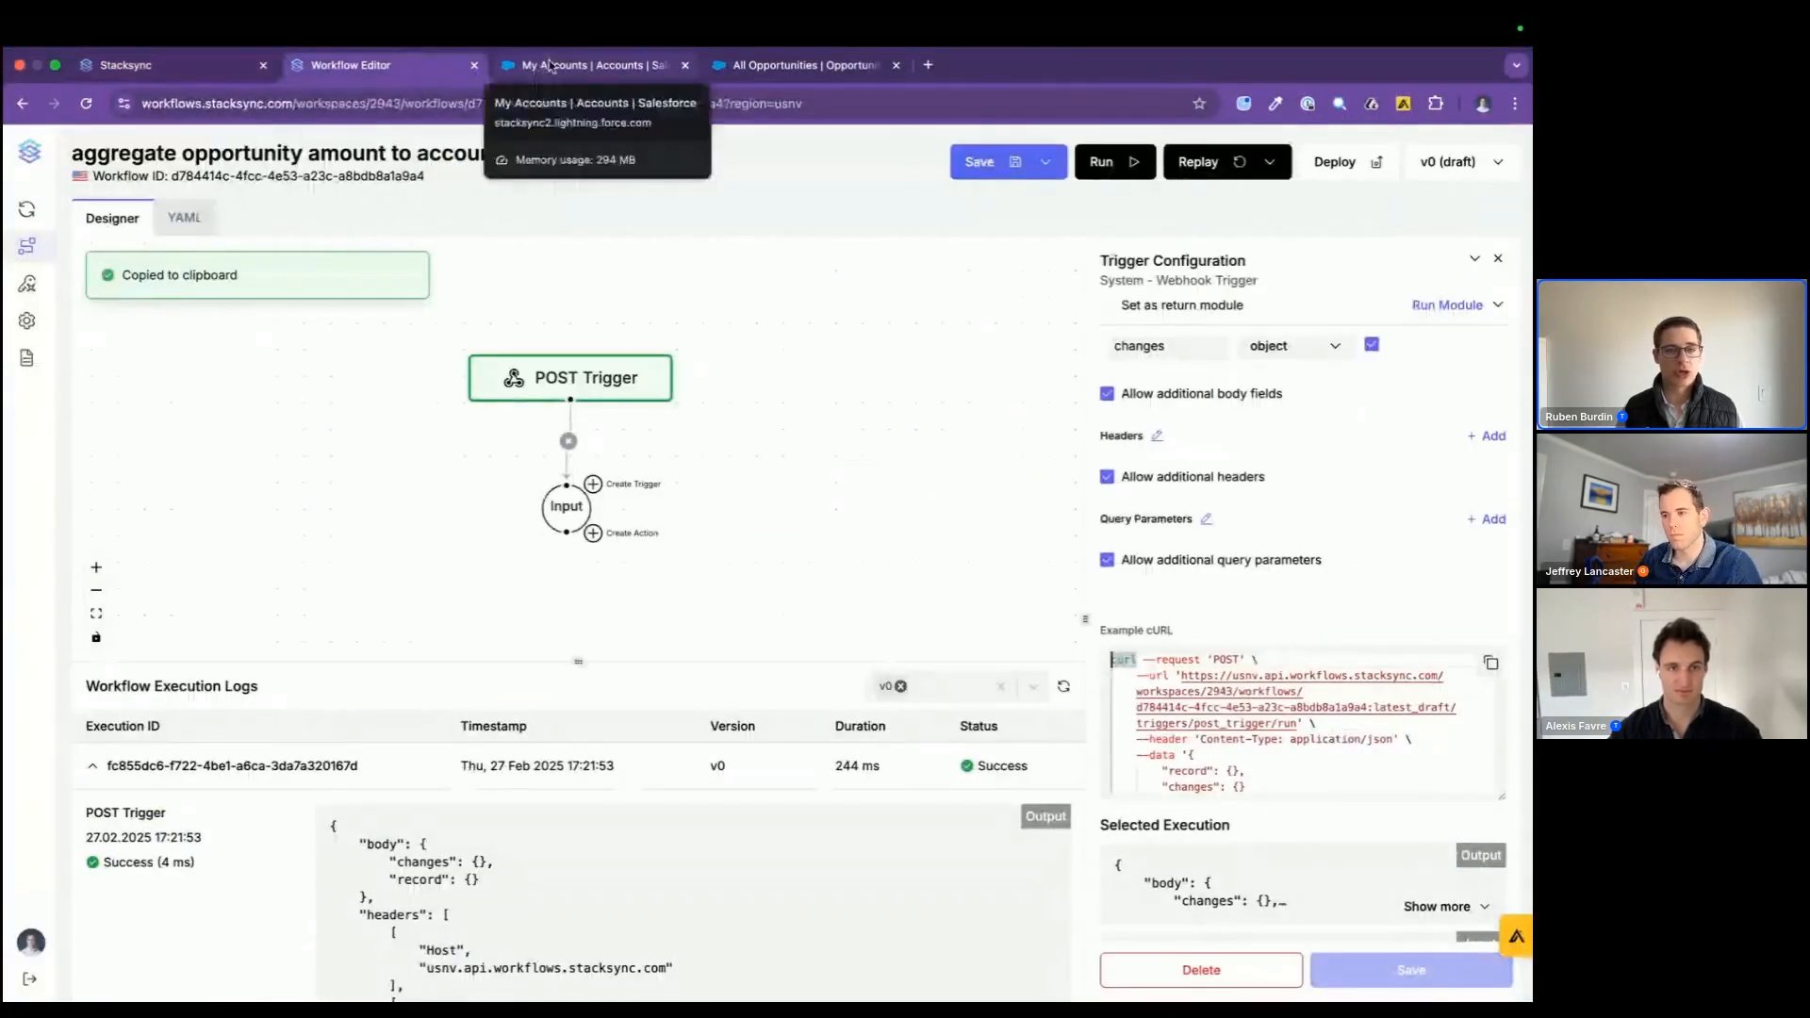
{"action": "scroll", "coordinate": [676, 581], "scroll_direction": "down", "scroll_amount": 2}
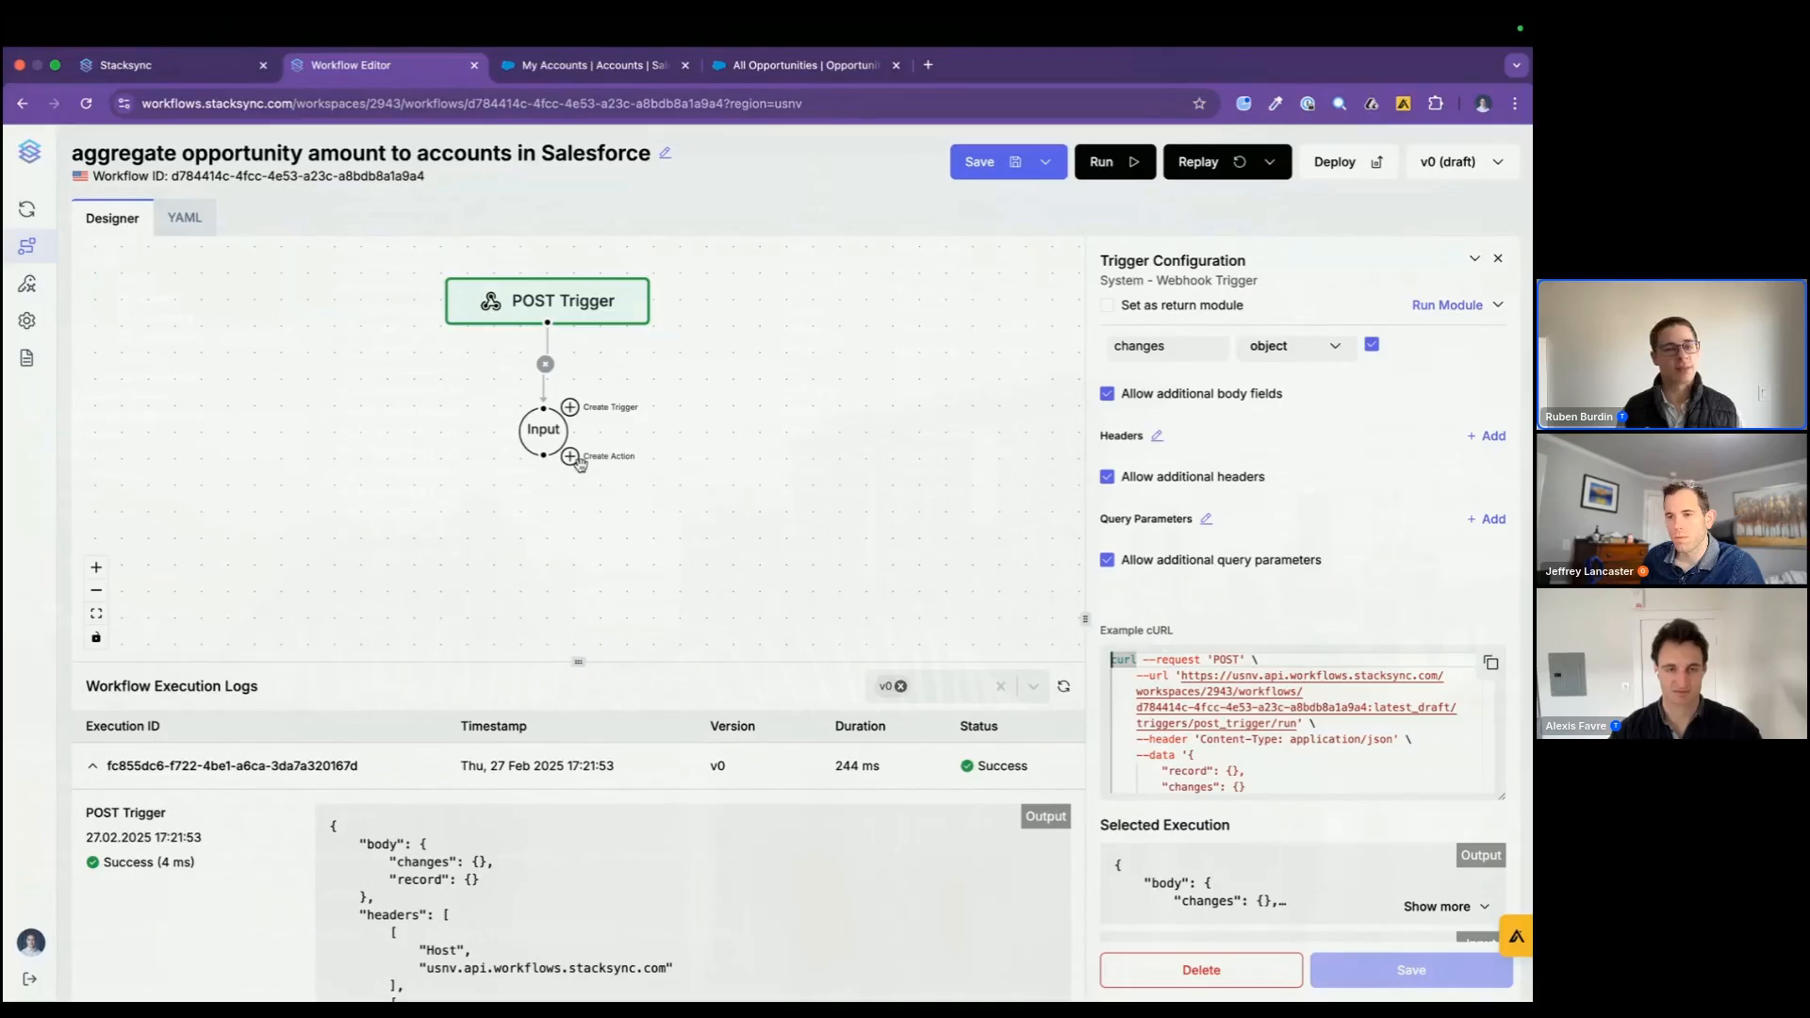
Step: Switch to the database client and examine the opportunity table's ids, account ids and amounts, and the account table's description column
{"action": "key", "text": "super+Tab"}
{"action": "left_click", "coordinate": [797, 91]}
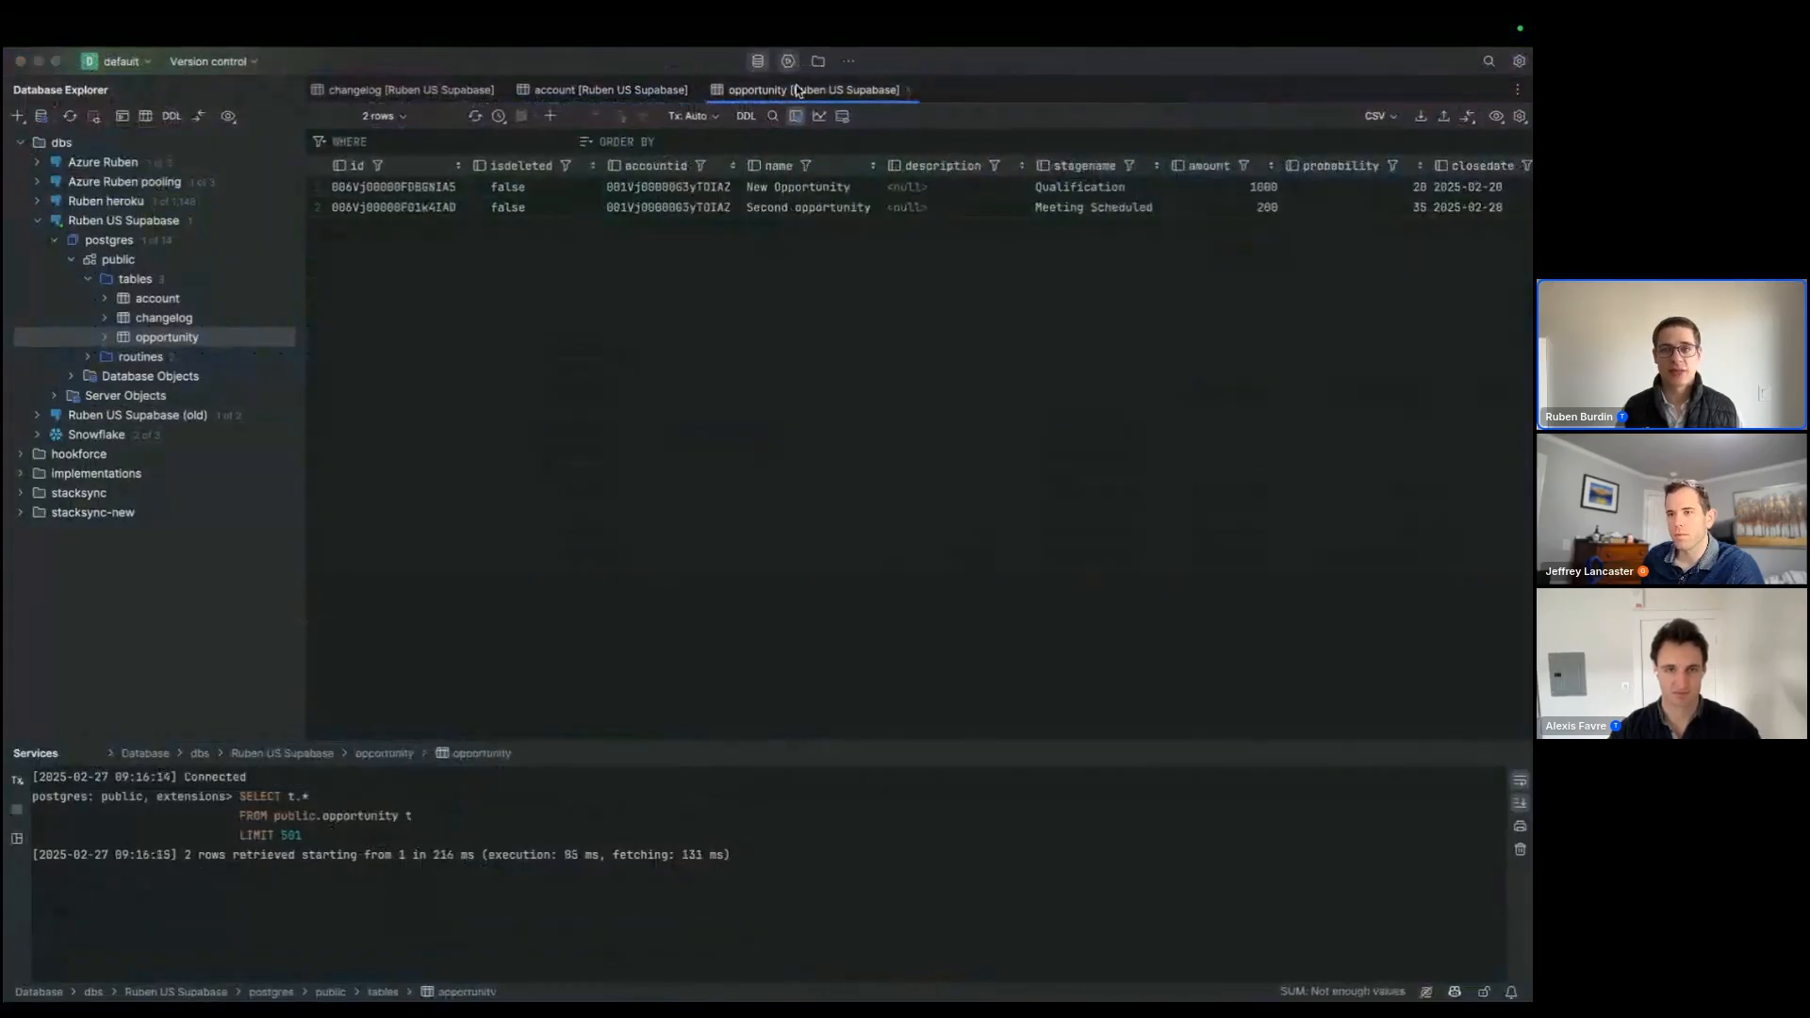
{"action": "left_click_drag", "start_coordinate": [1232, 187], "coordinate": [1231, 236]}
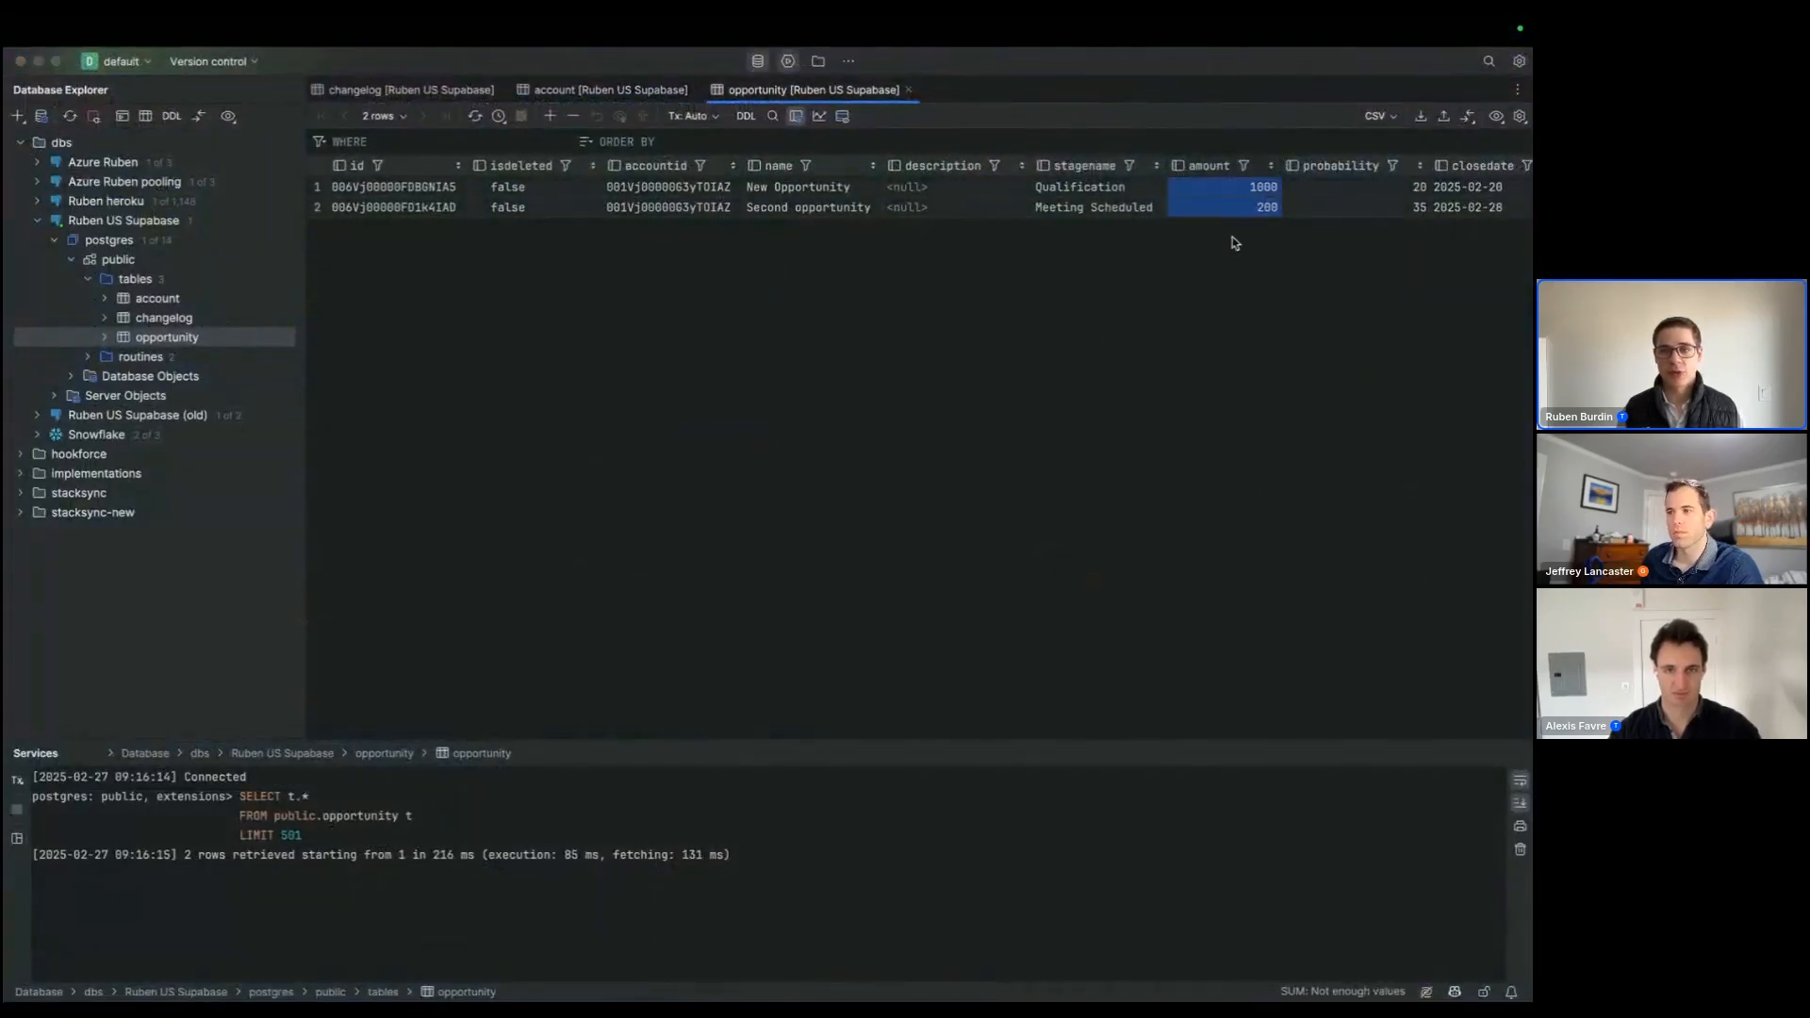
{"action": "left_click", "coordinate": [392, 213]}
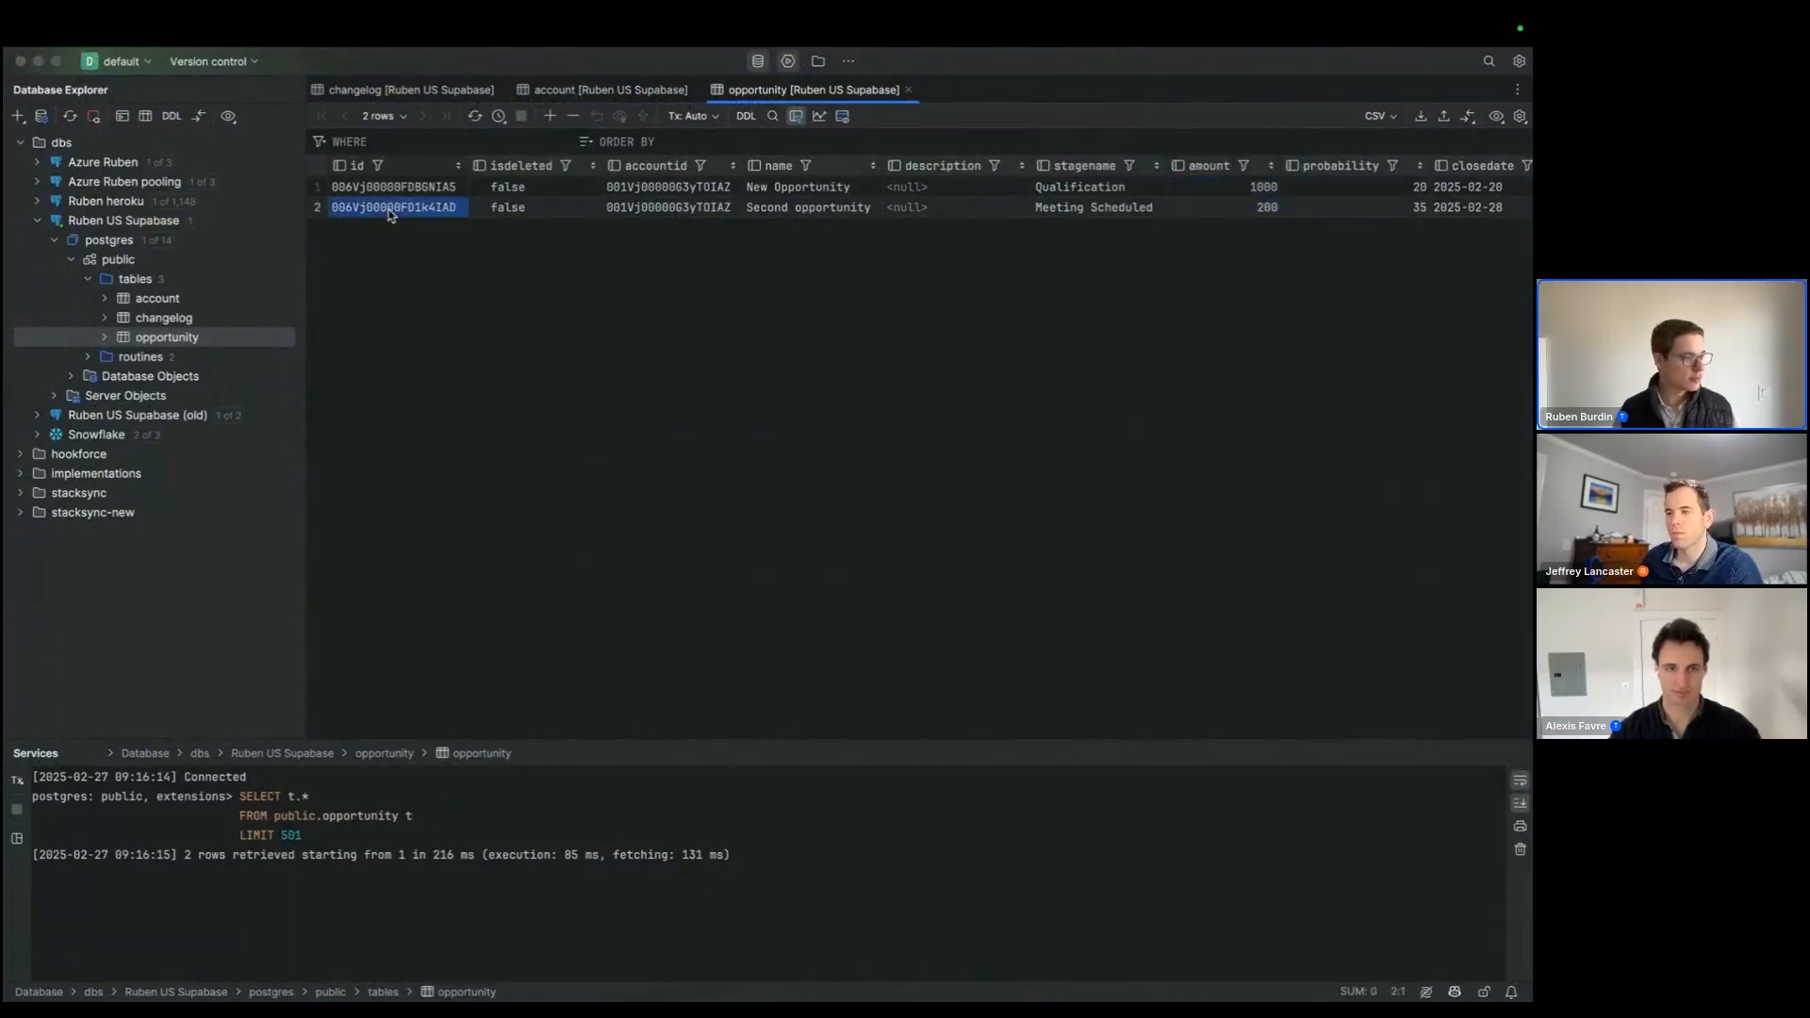
{"action": "left_click", "coordinate": [679, 208]}
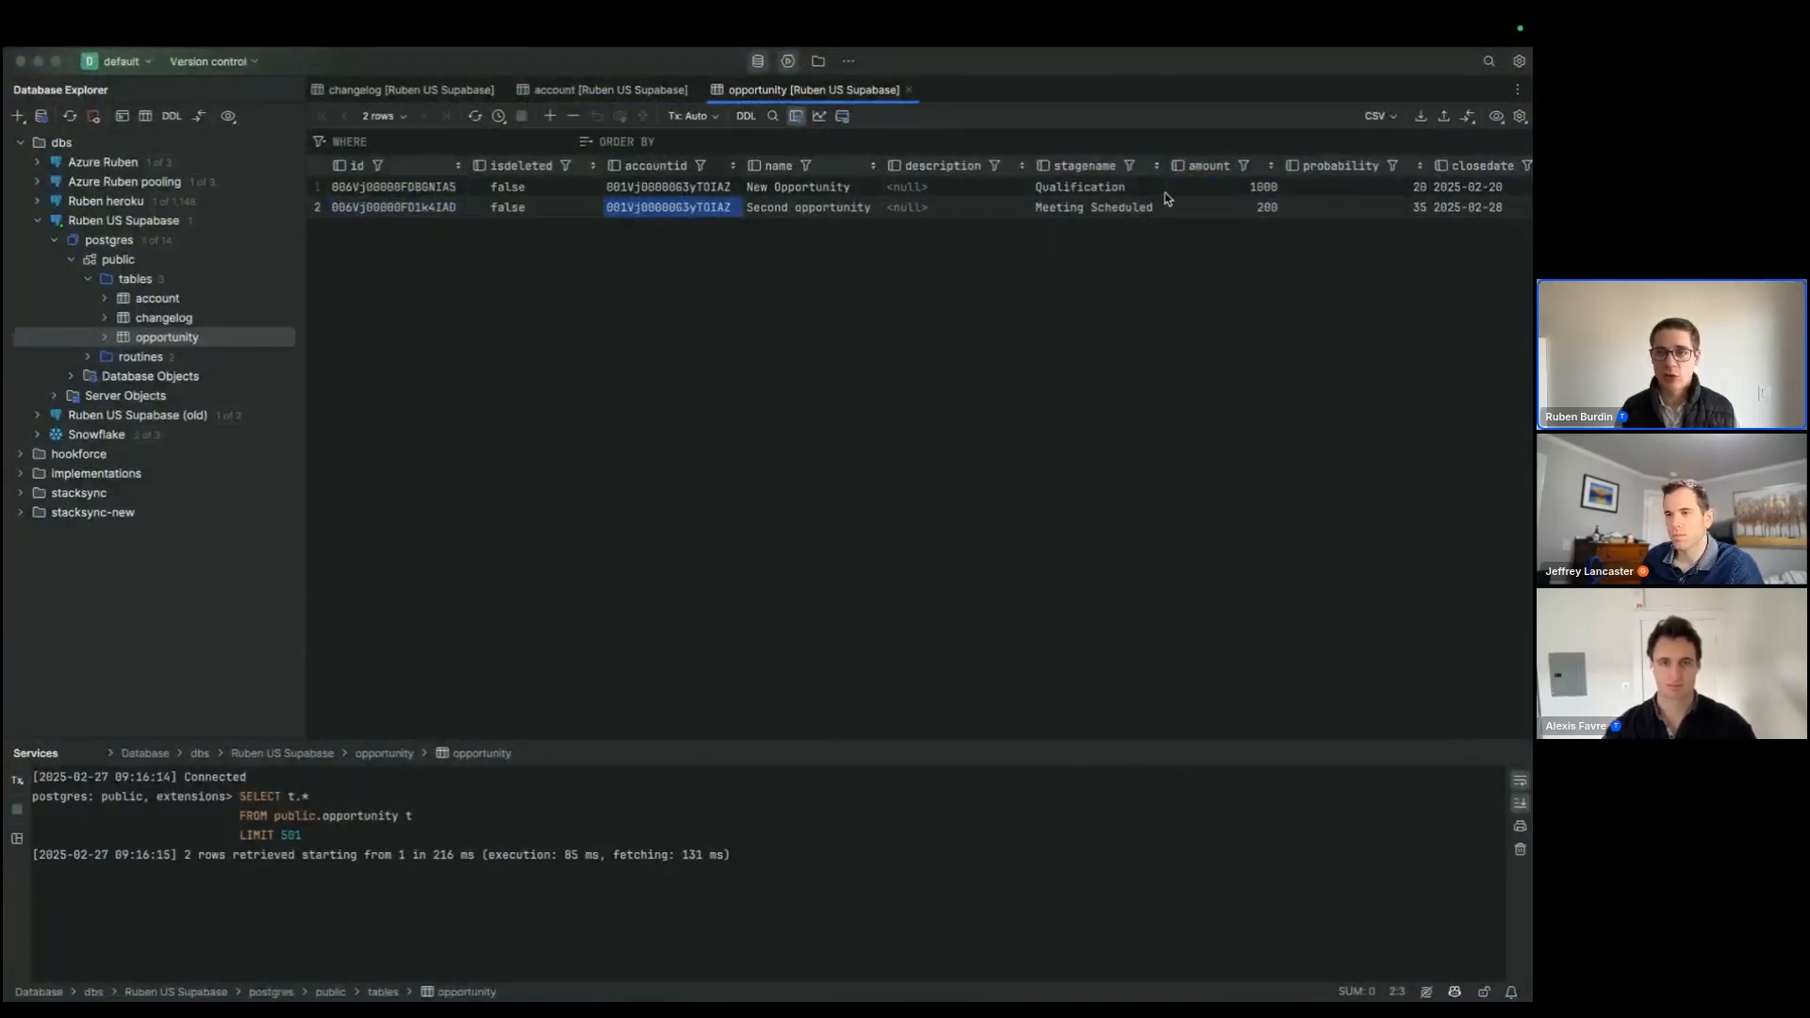
{"action": "left_click_drag", "start_coordinate": [1257, 187], "coordinate": [1259, 205]}
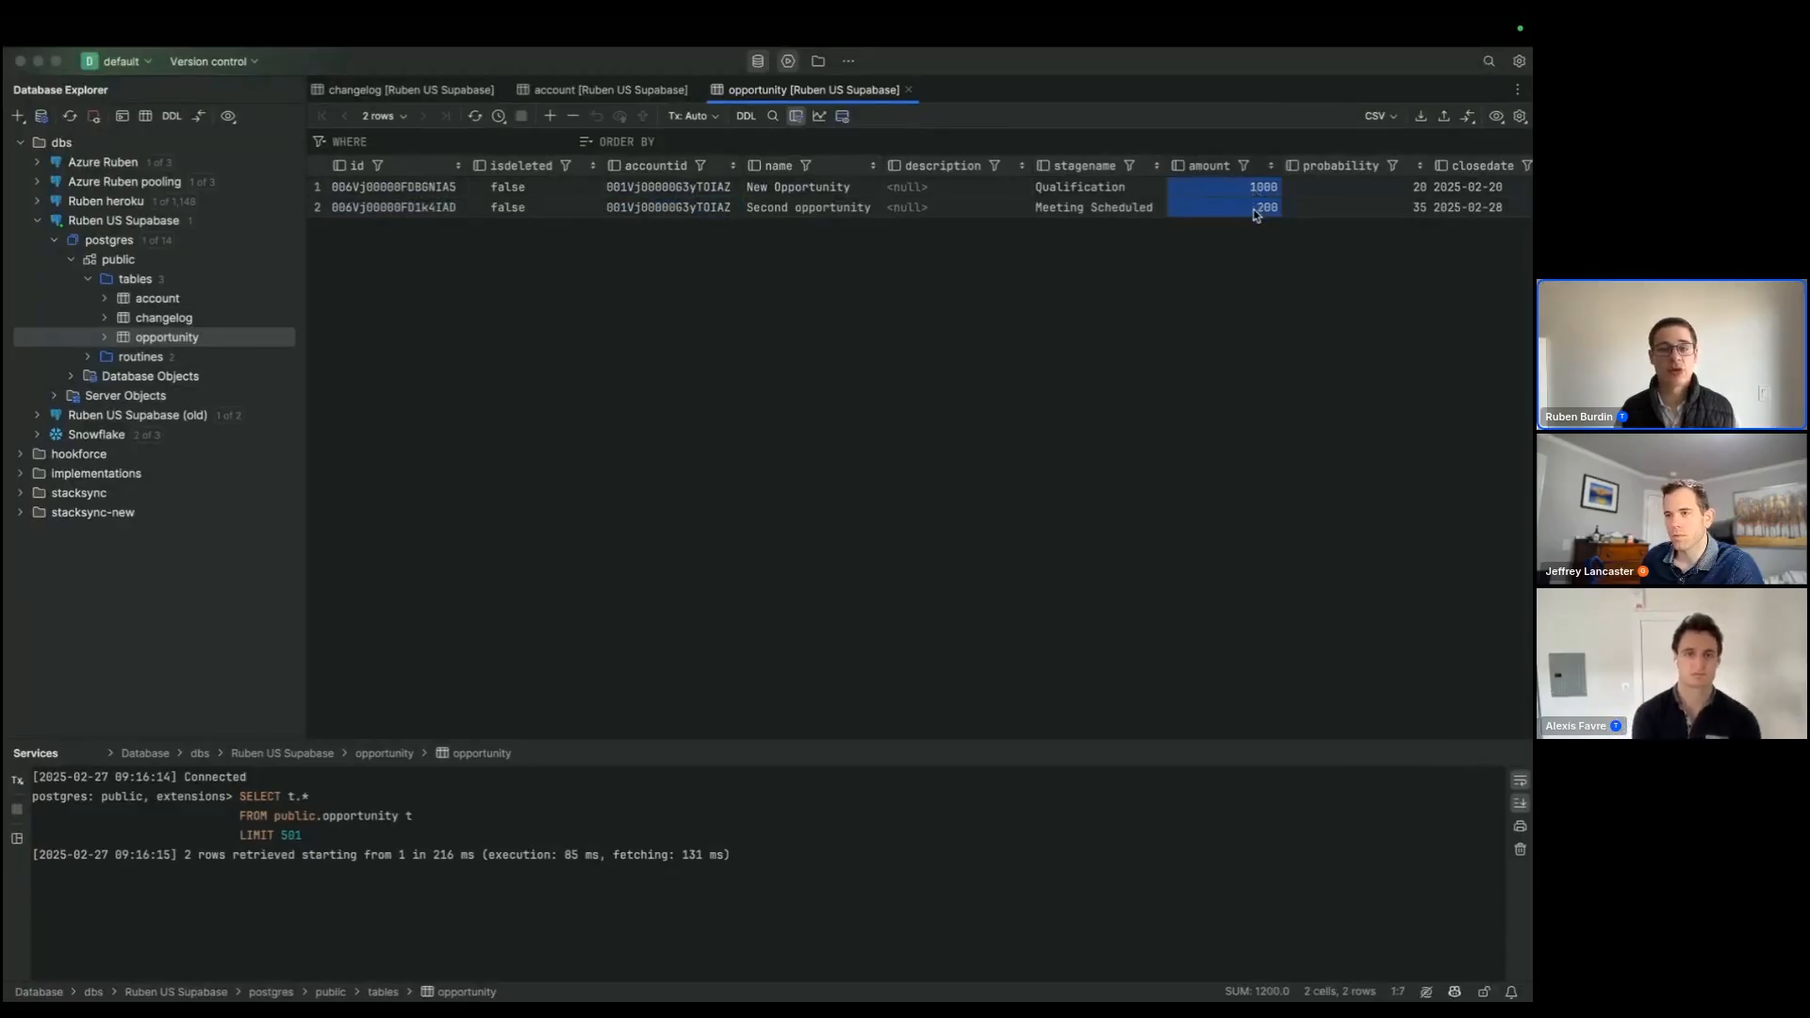
{"action": "left_click", "coordinate": [636, 91]}
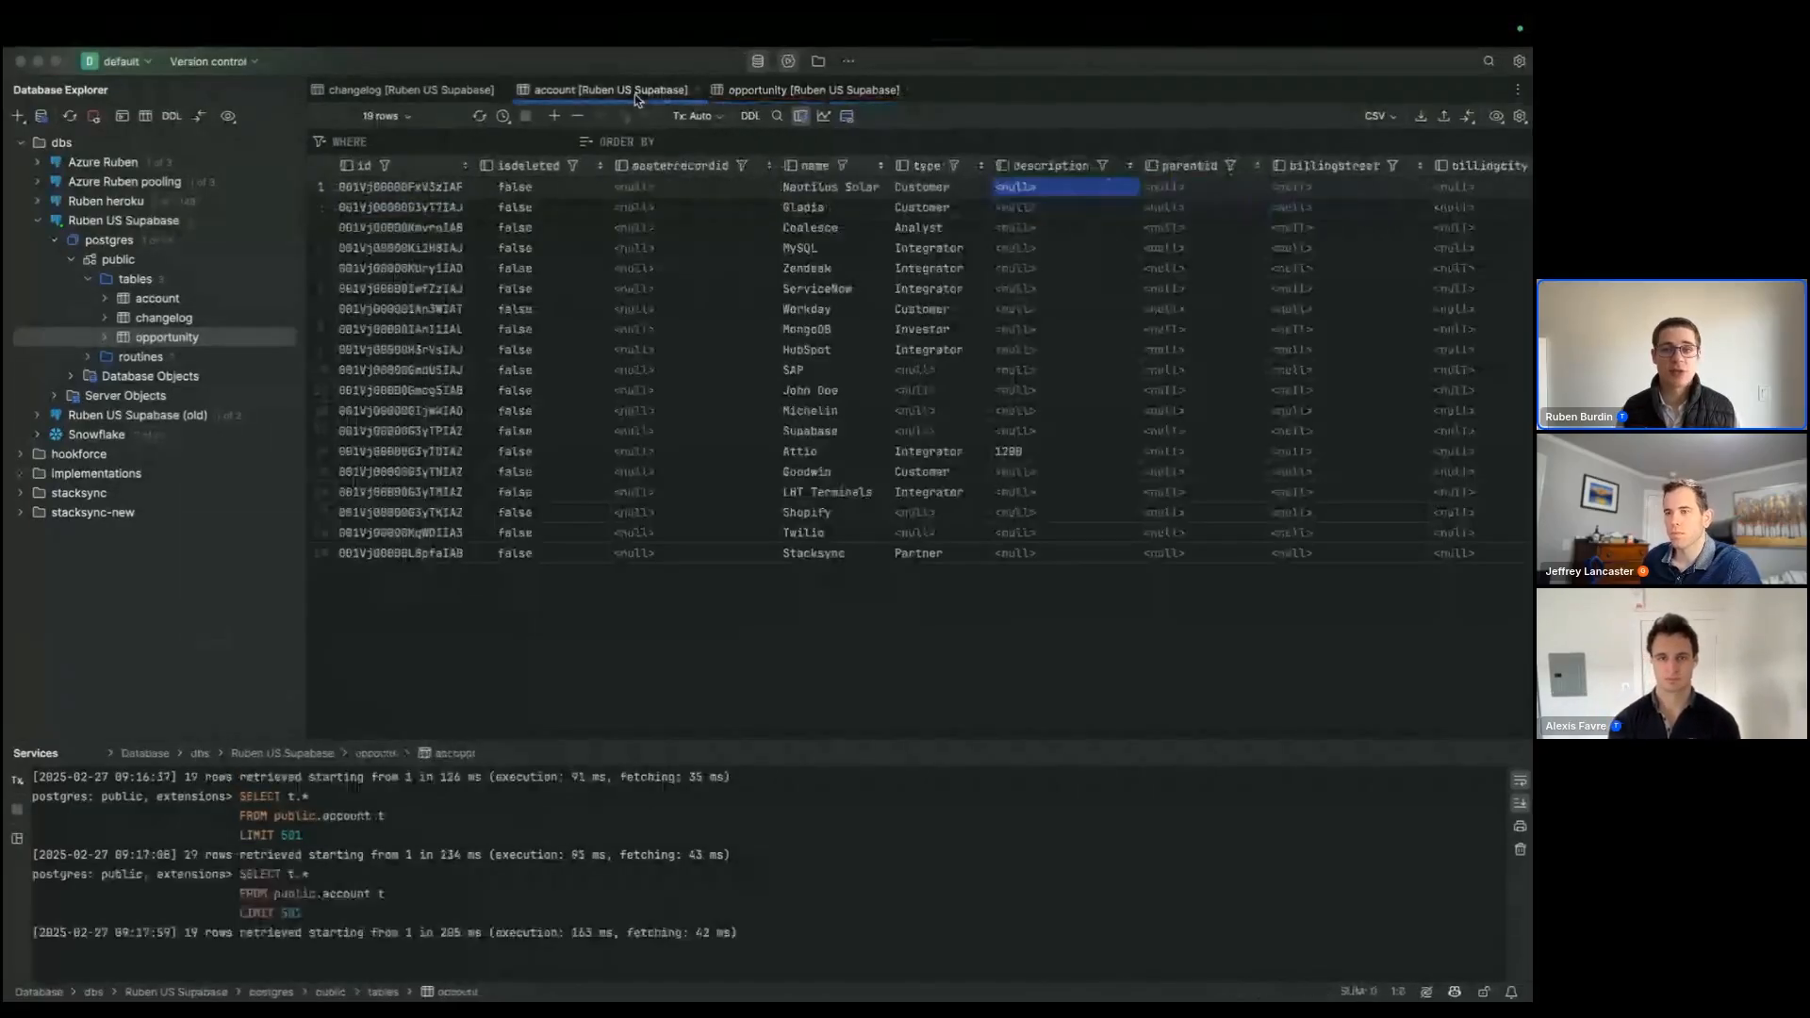
{"action": "left_click", "coordinate": [1035, 229]}
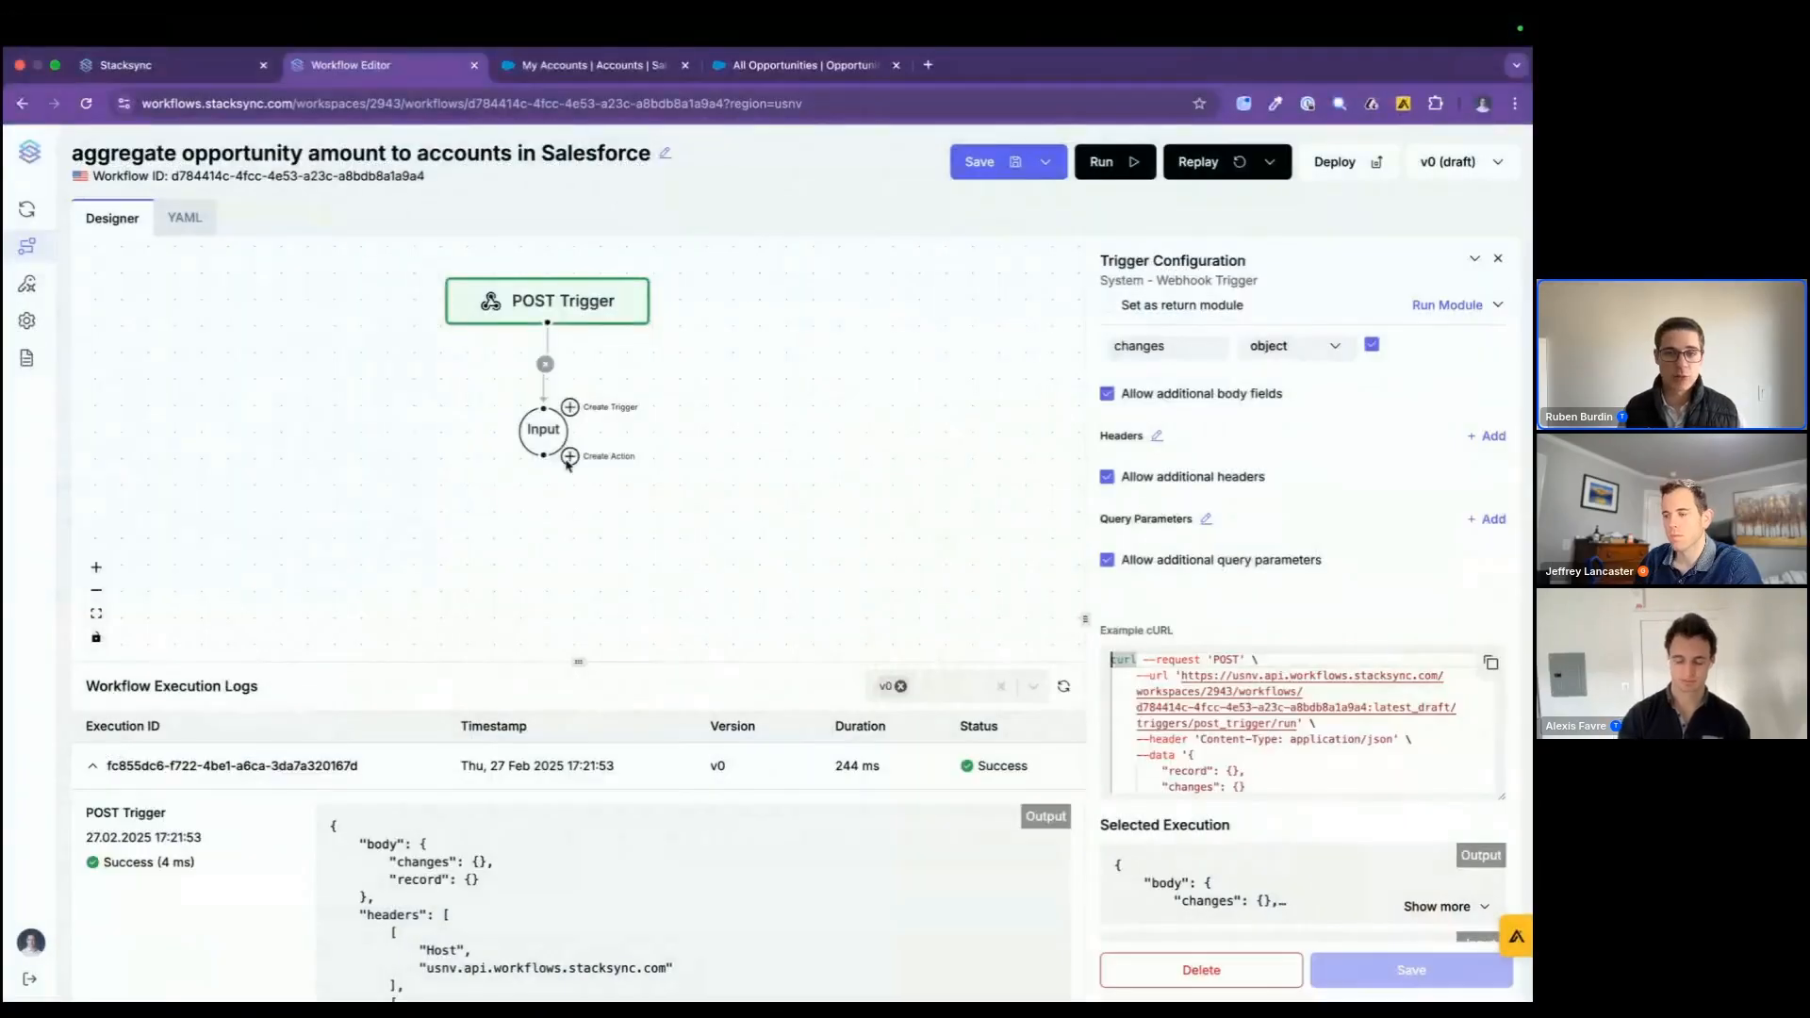
Step: Add a Postgres Execute Query action after the workflow input and name it "aggregate opportunity amount to account"
{"action": "left_click", "coordinate": [569, 458]}
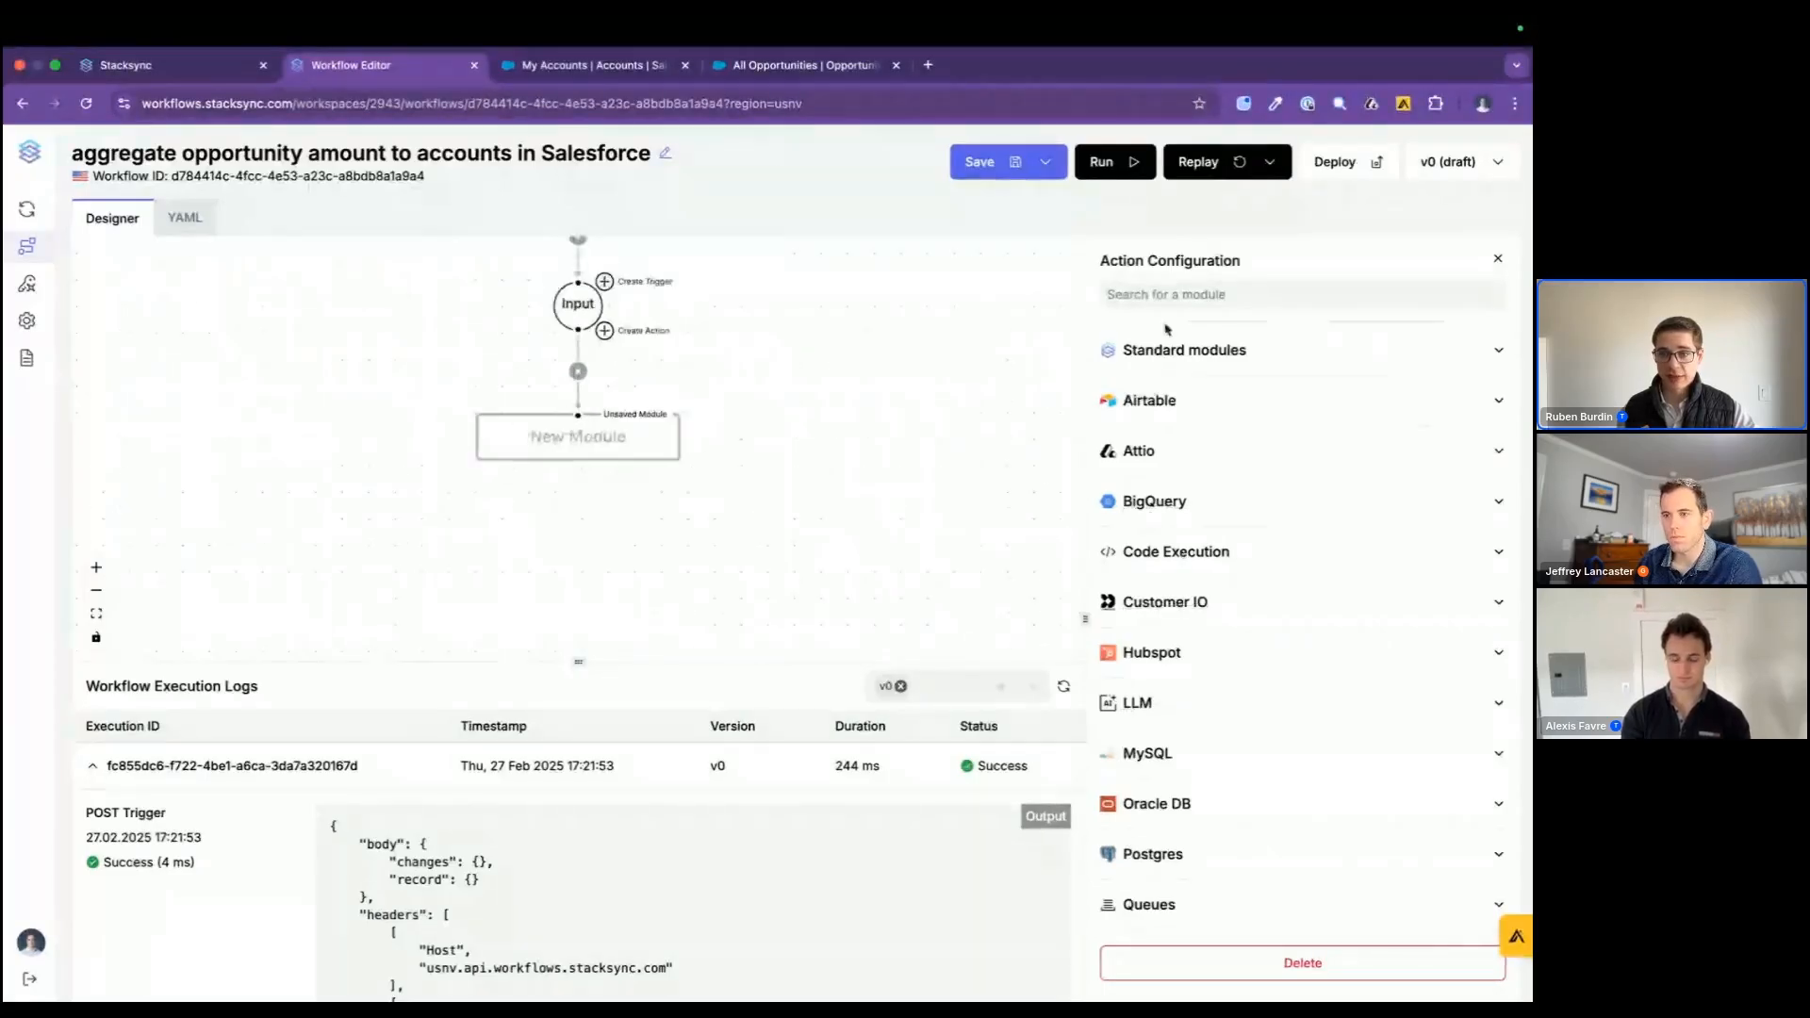
{"action": "left_click", "coordinate": [1170, 854]}
{"action": "scroll", "coordinate": [1169, 855], "scroll_direction": "down", "scroll_amount": 2}
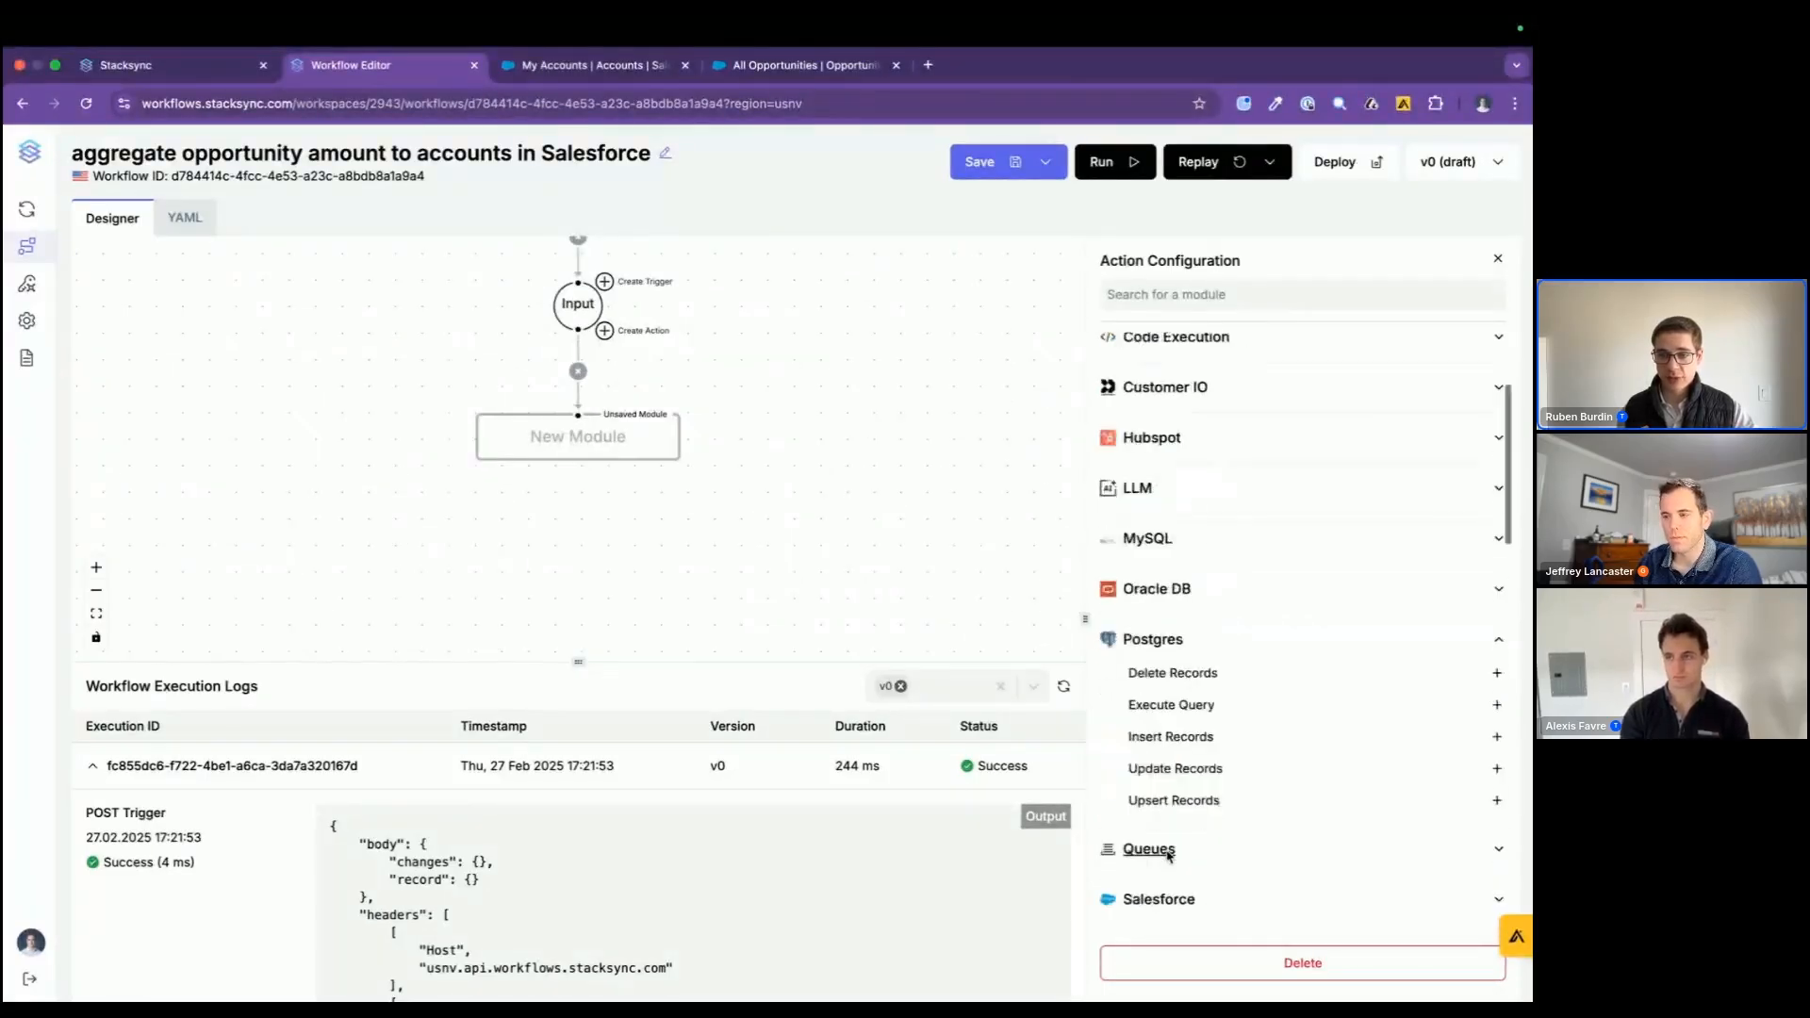
{"action": "left_click", "coordinate": [1141, 700]}
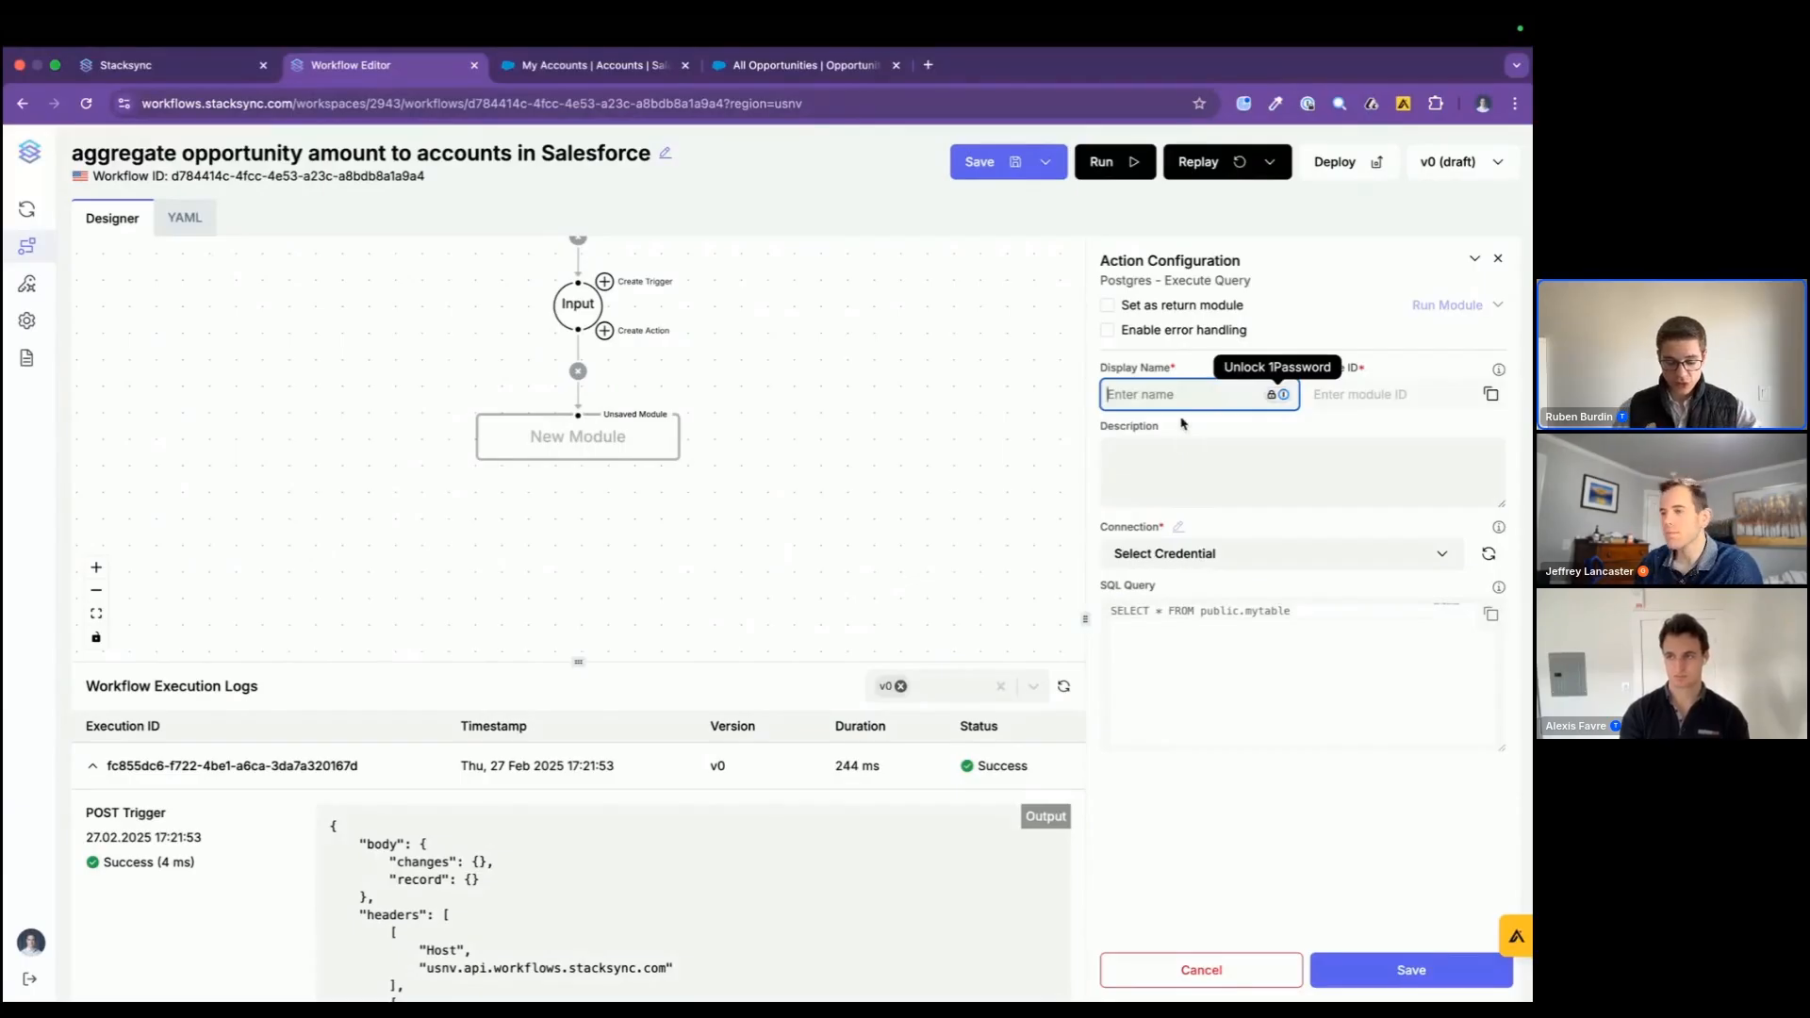
{"action": "type", "text": "aggregate o"}
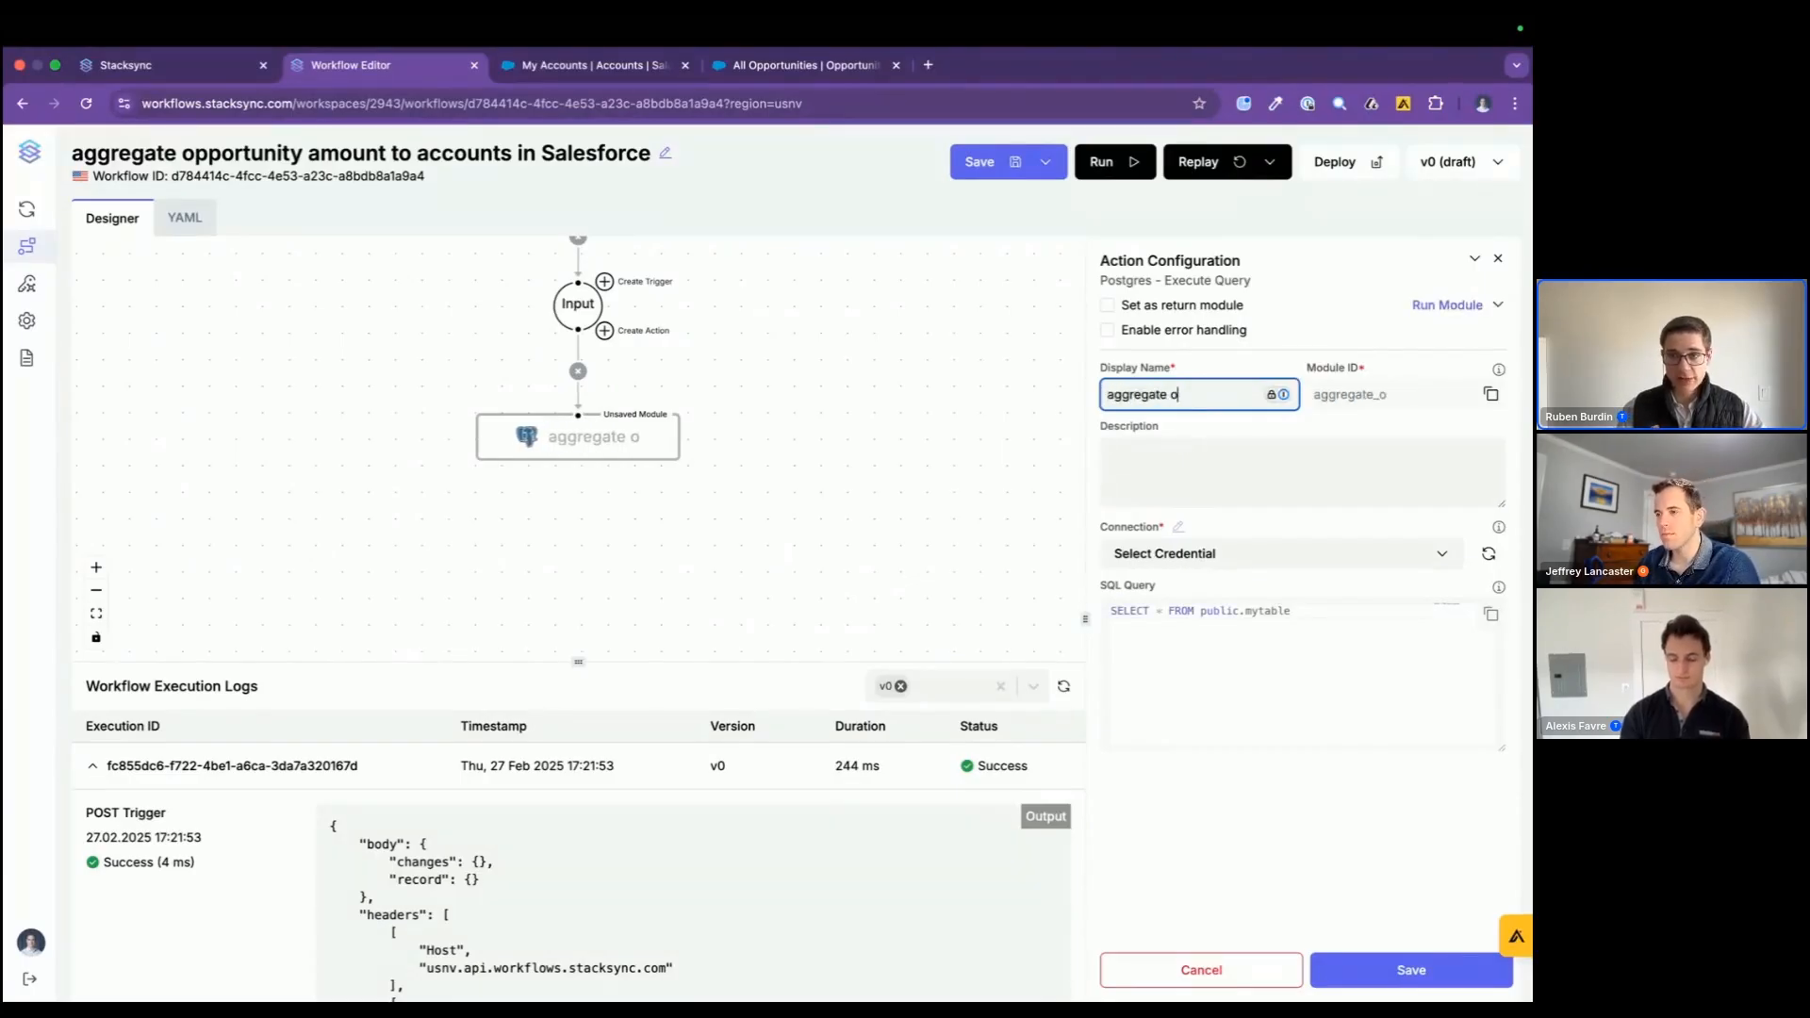
{"action": "type", "text": "pporti"}
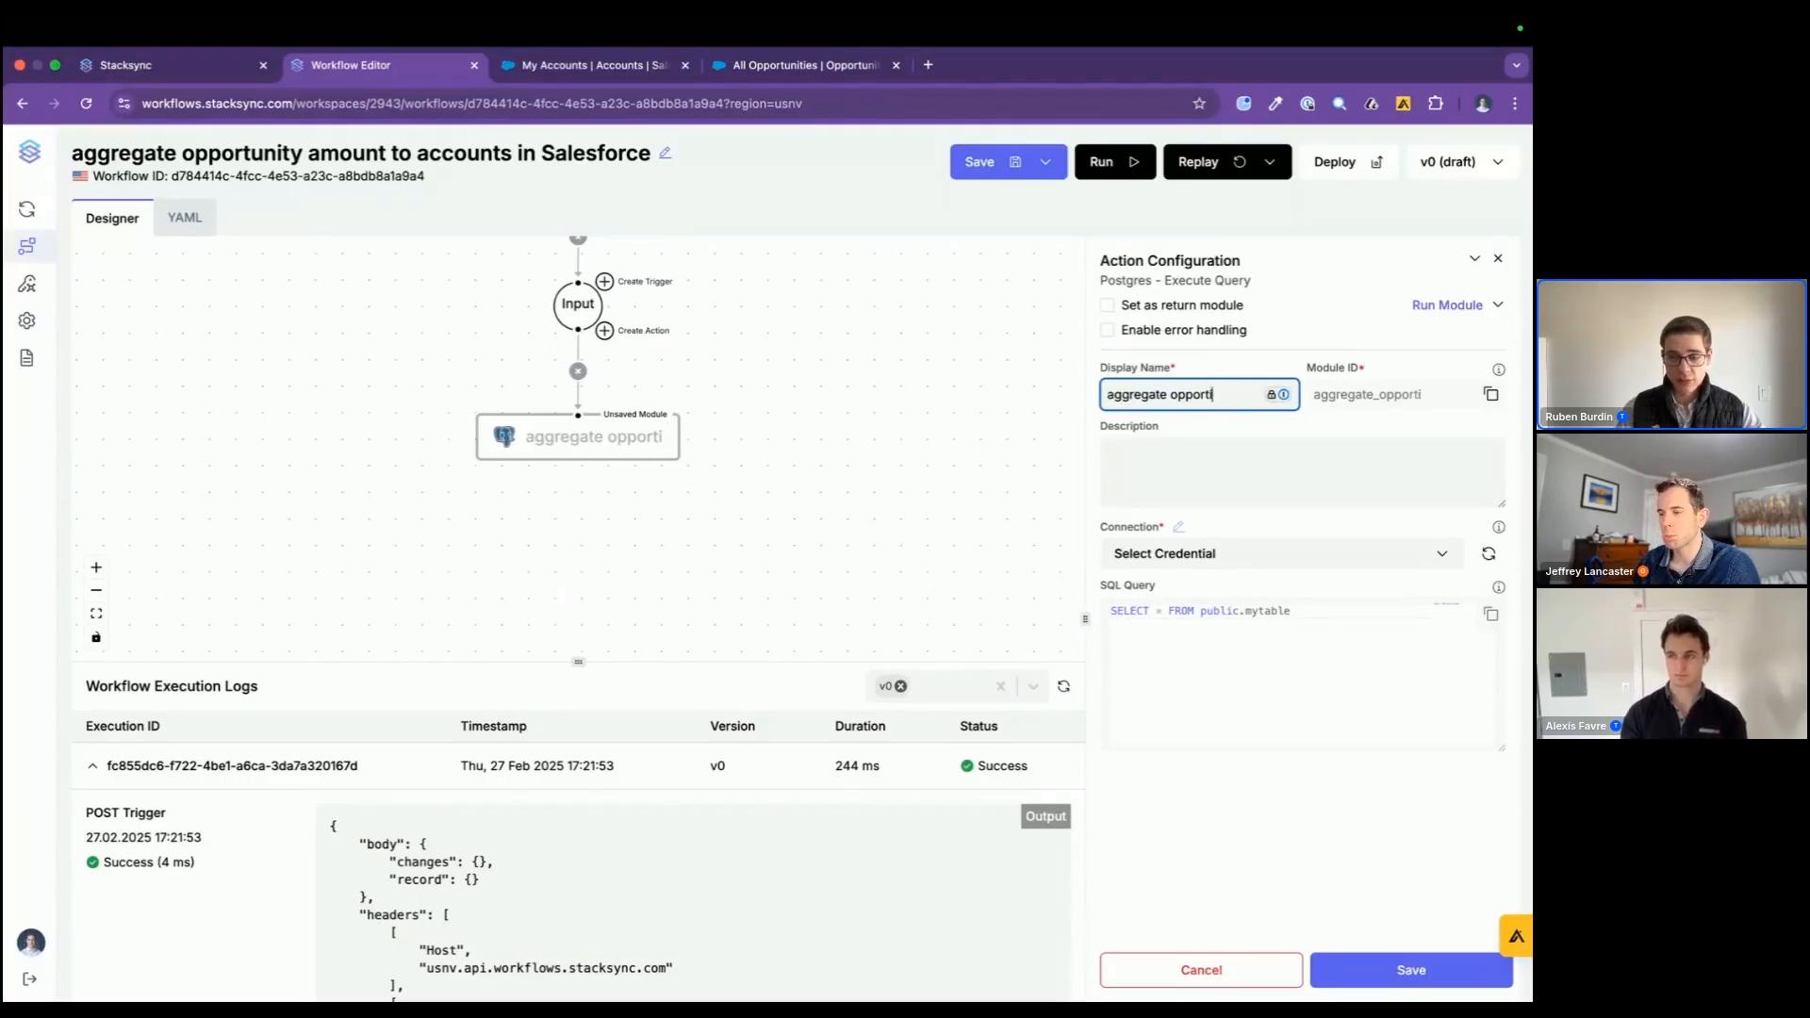
{"action": "key", "text": "BackSpace"}
{"action": "type", "text": "unity amount t"}
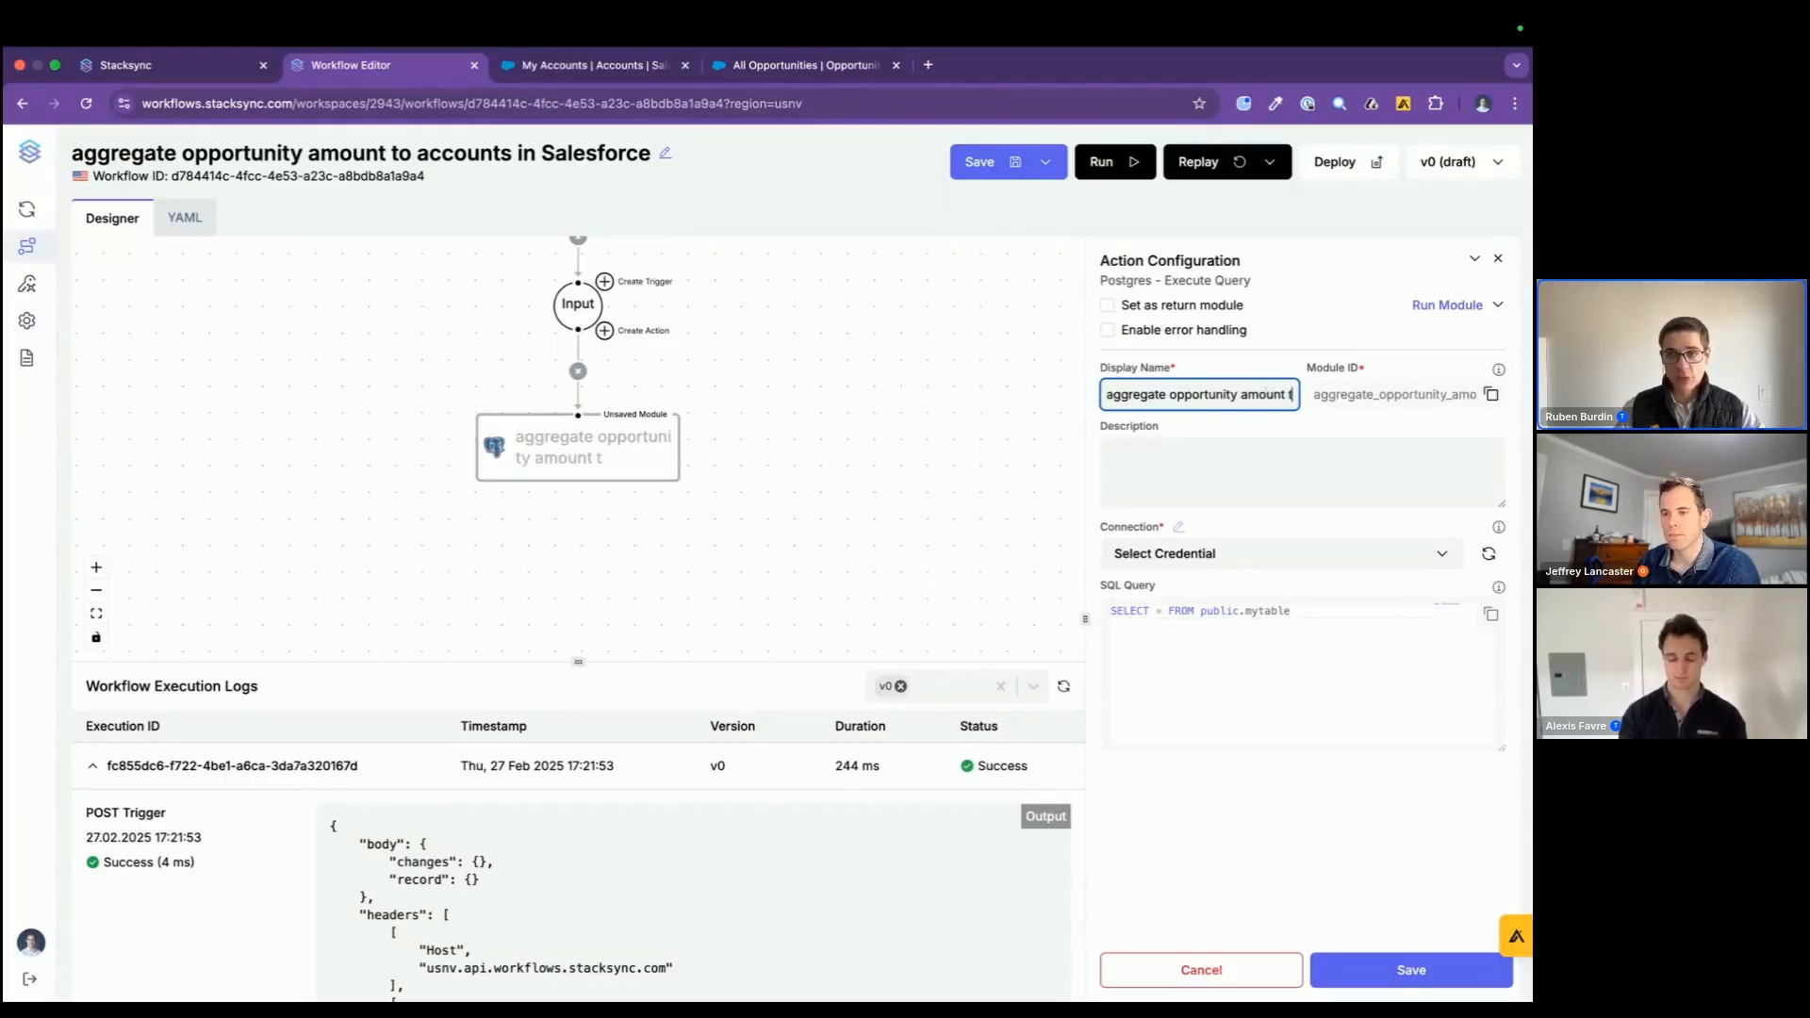
{"action": "type", "text": "o account"}
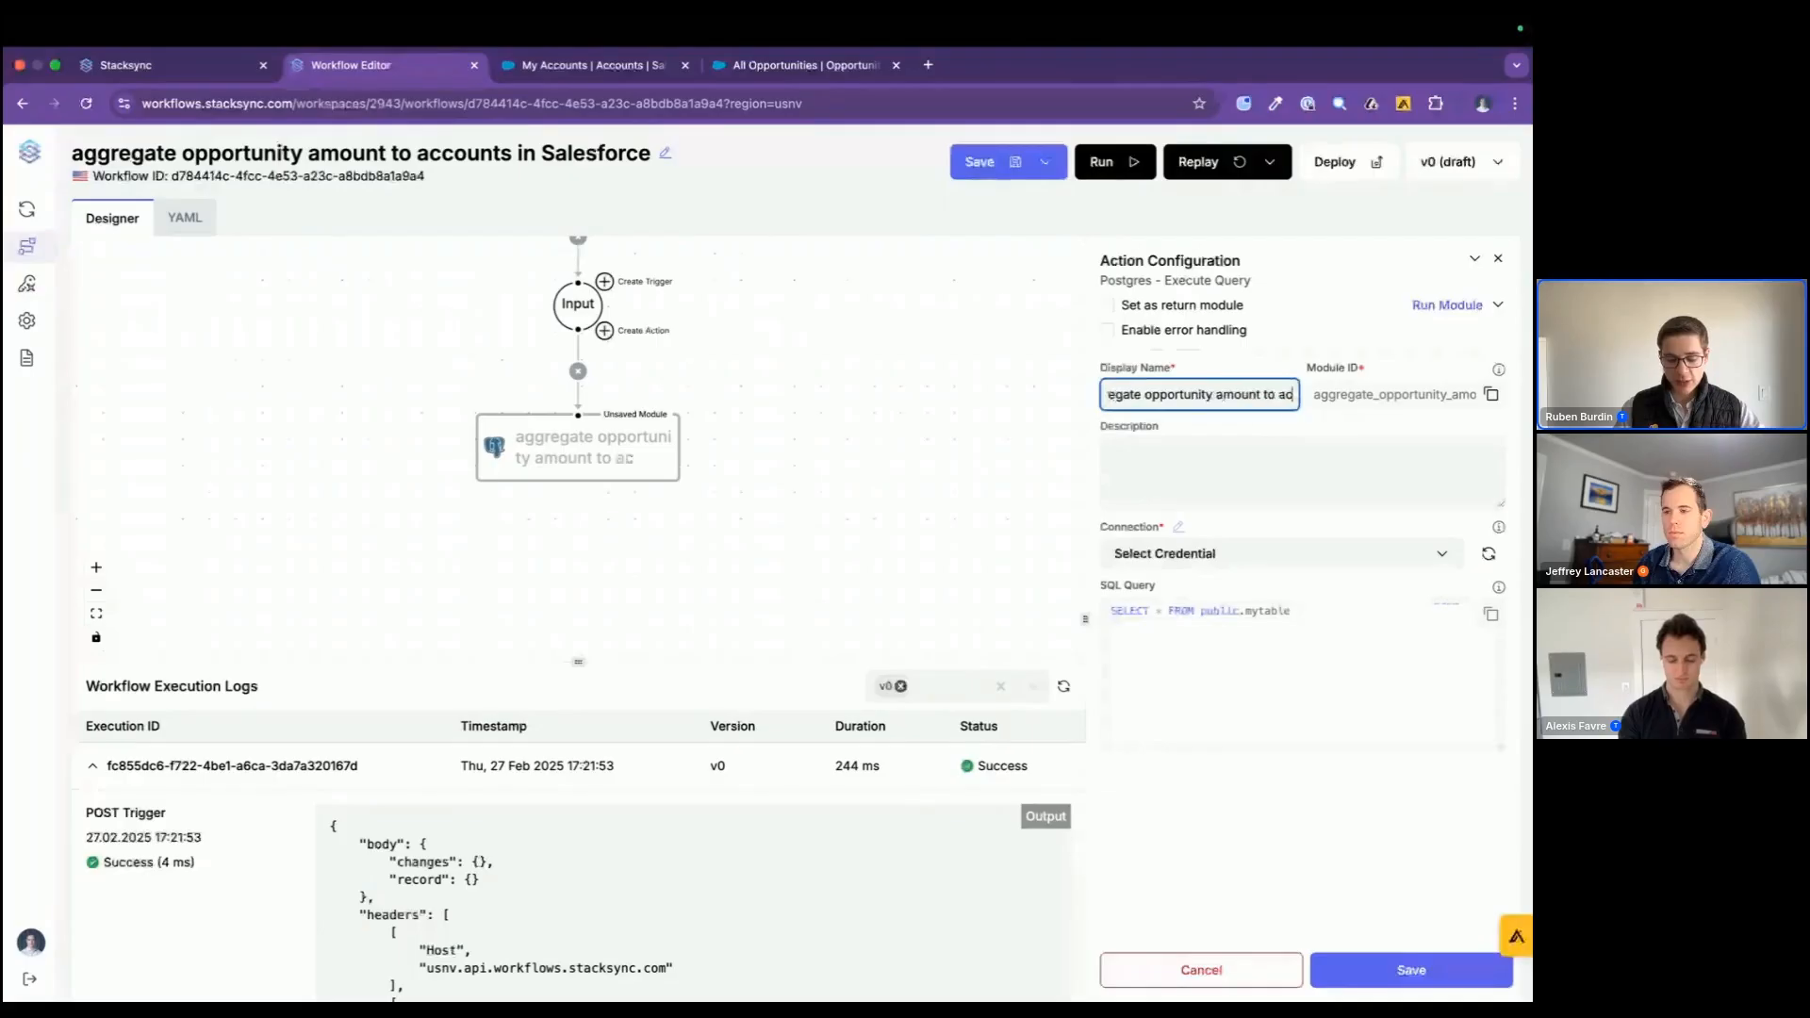
Step: Select the production Postgres connection and replace the sample SQL with the copied query that writes summed opportunity amounts to the account description
{"action": "left_click", "coordinate": [1218, 560]}
{"action": "left_click", "coordinate": [1219, 621]}
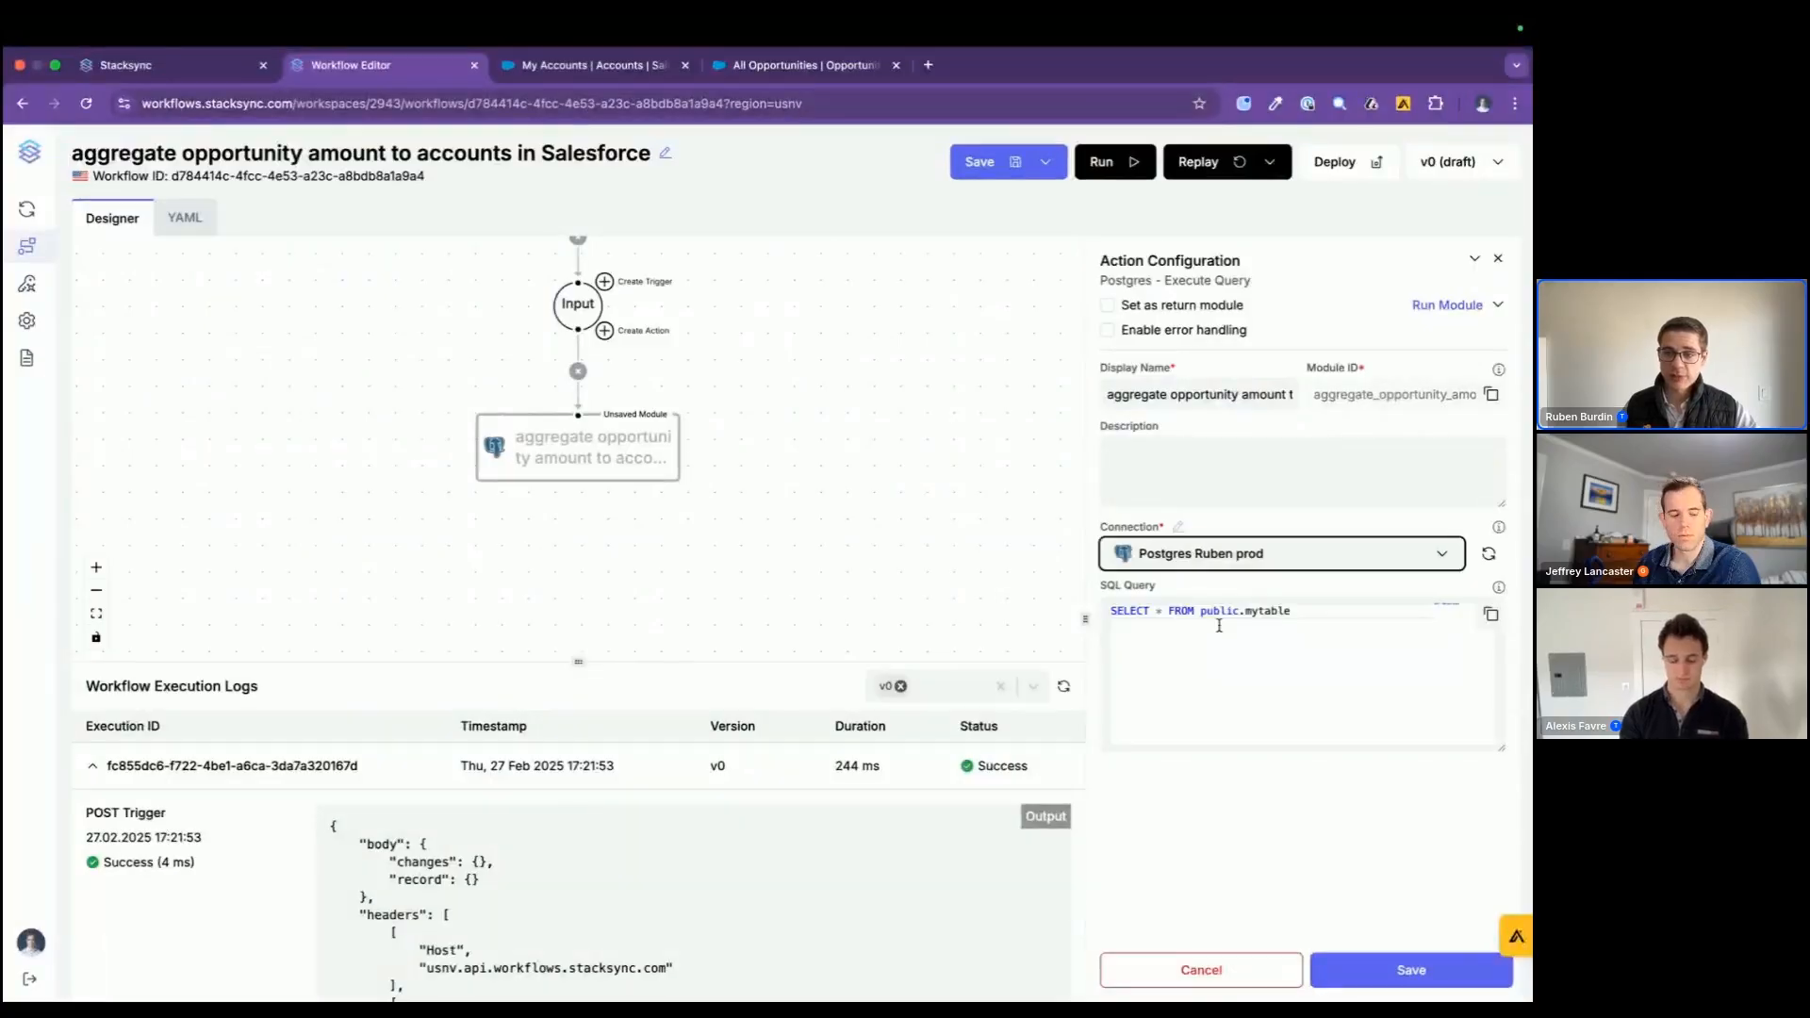
{"action": "left_click", "coordinate": [1220, 625]}
{"action": "key", "text": "ctrl+a"}
{"action": "key", "text": "super+v"}
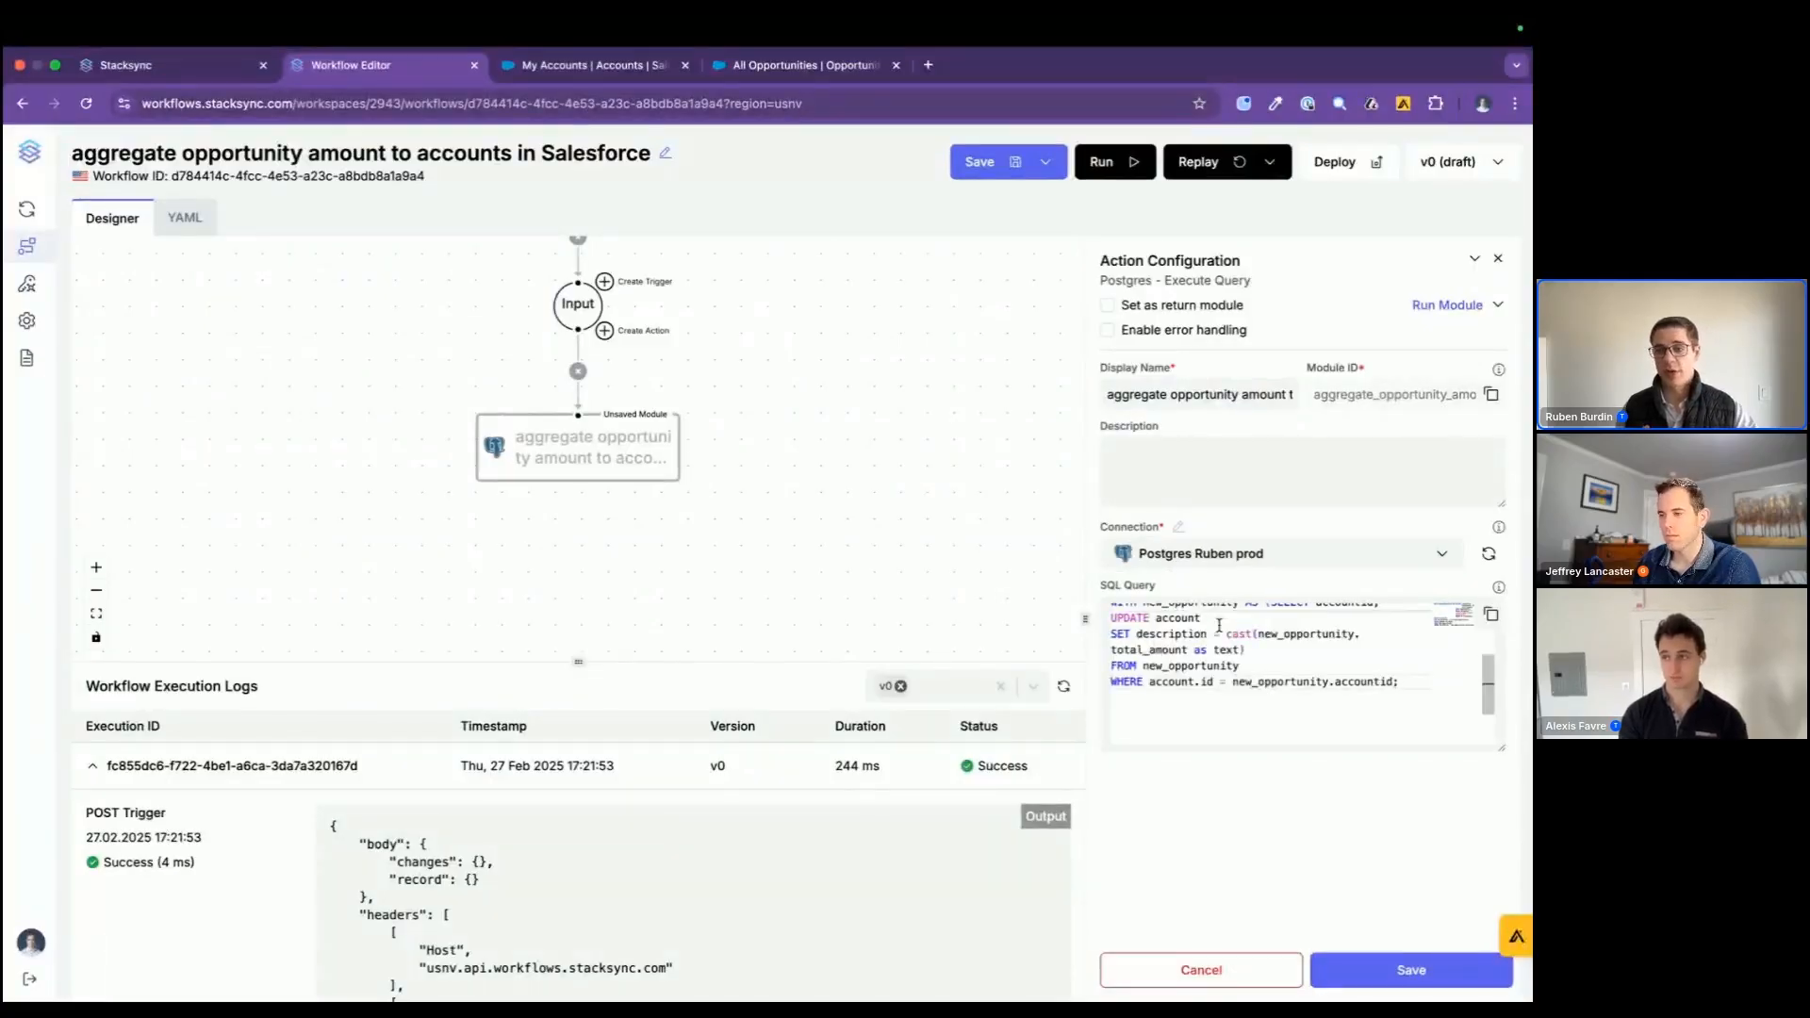
{"action": "left_click_drag", "start_coordinate": [1085, 620], "coordinate": [1002, 620]}
{"action": "left_click_drag", "start_coordinate": [1500, 741], "coordinate": [1501, 833]}
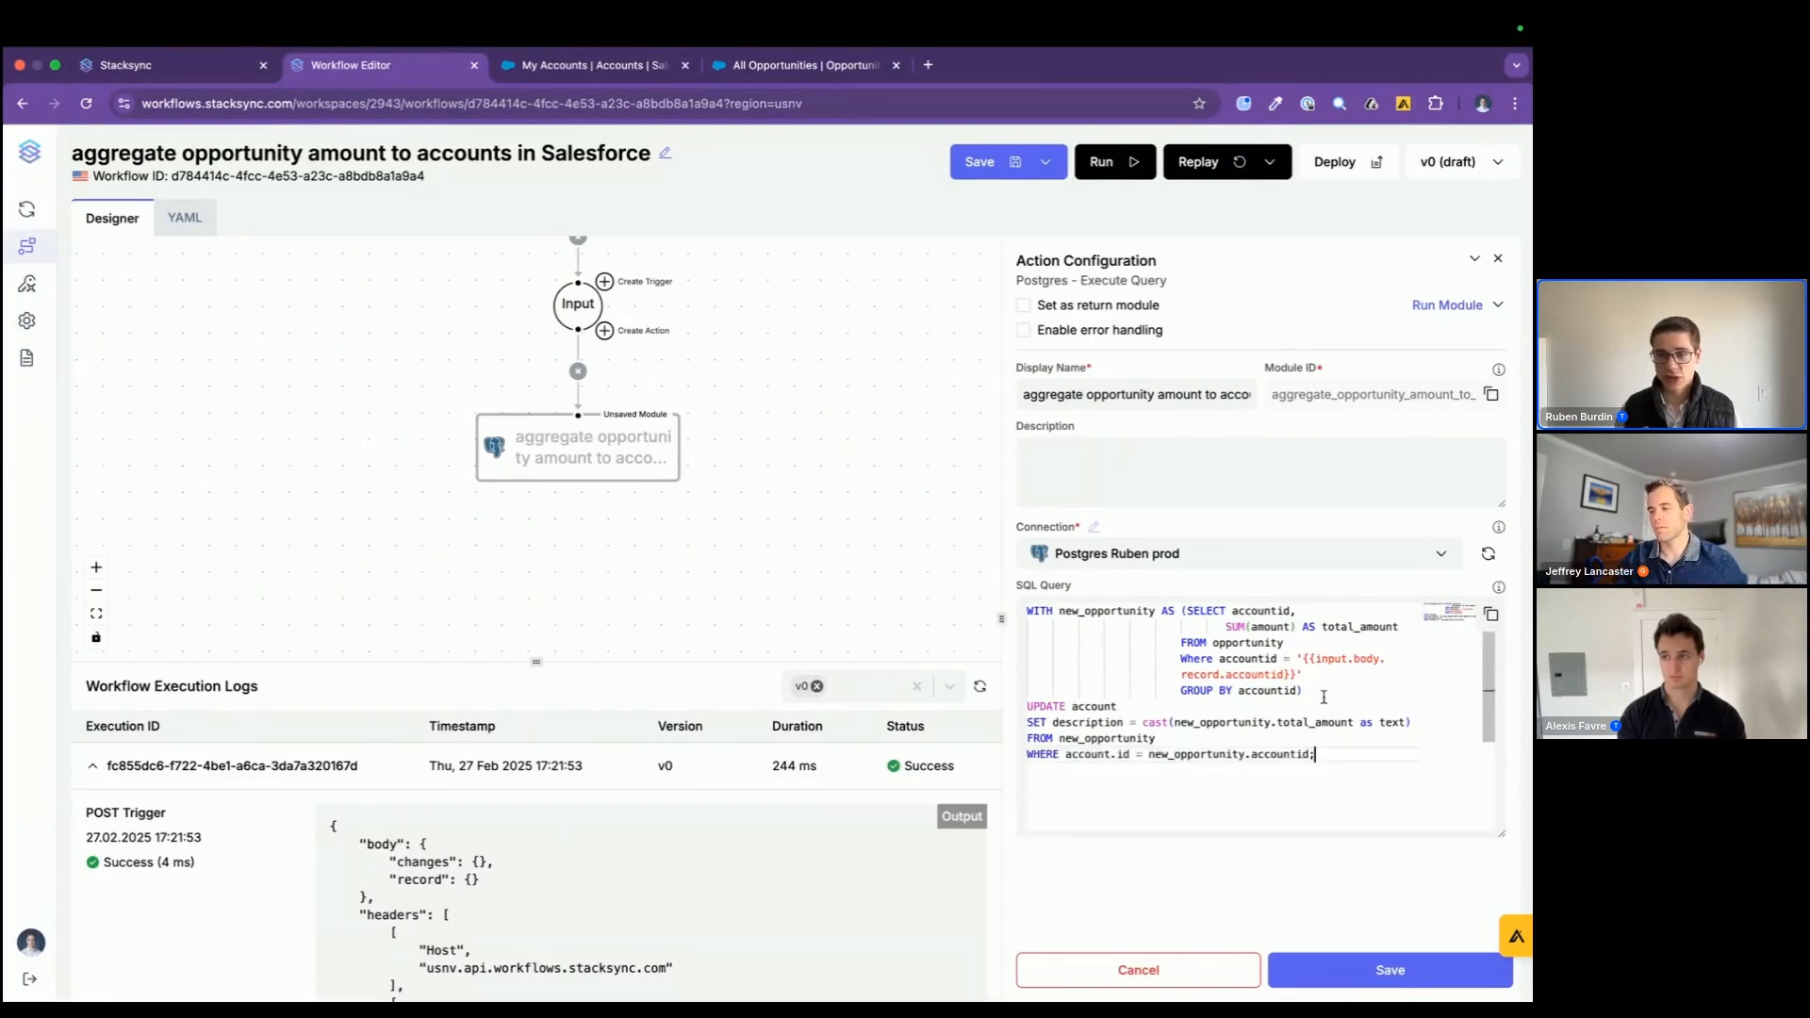
Step: Examine the query's total_amount sum, accountid column, SET description clause and input.body.record.accountid reference against the workflow diagram
{"action": "left_click_drag", "start_coordinate": [1227, 628], "coordinate": [1295, 627]}
{"action": "left_click", "coordinate": [1271, 611]}
{"action": "double_click", "coordinate": [1271, 611]}
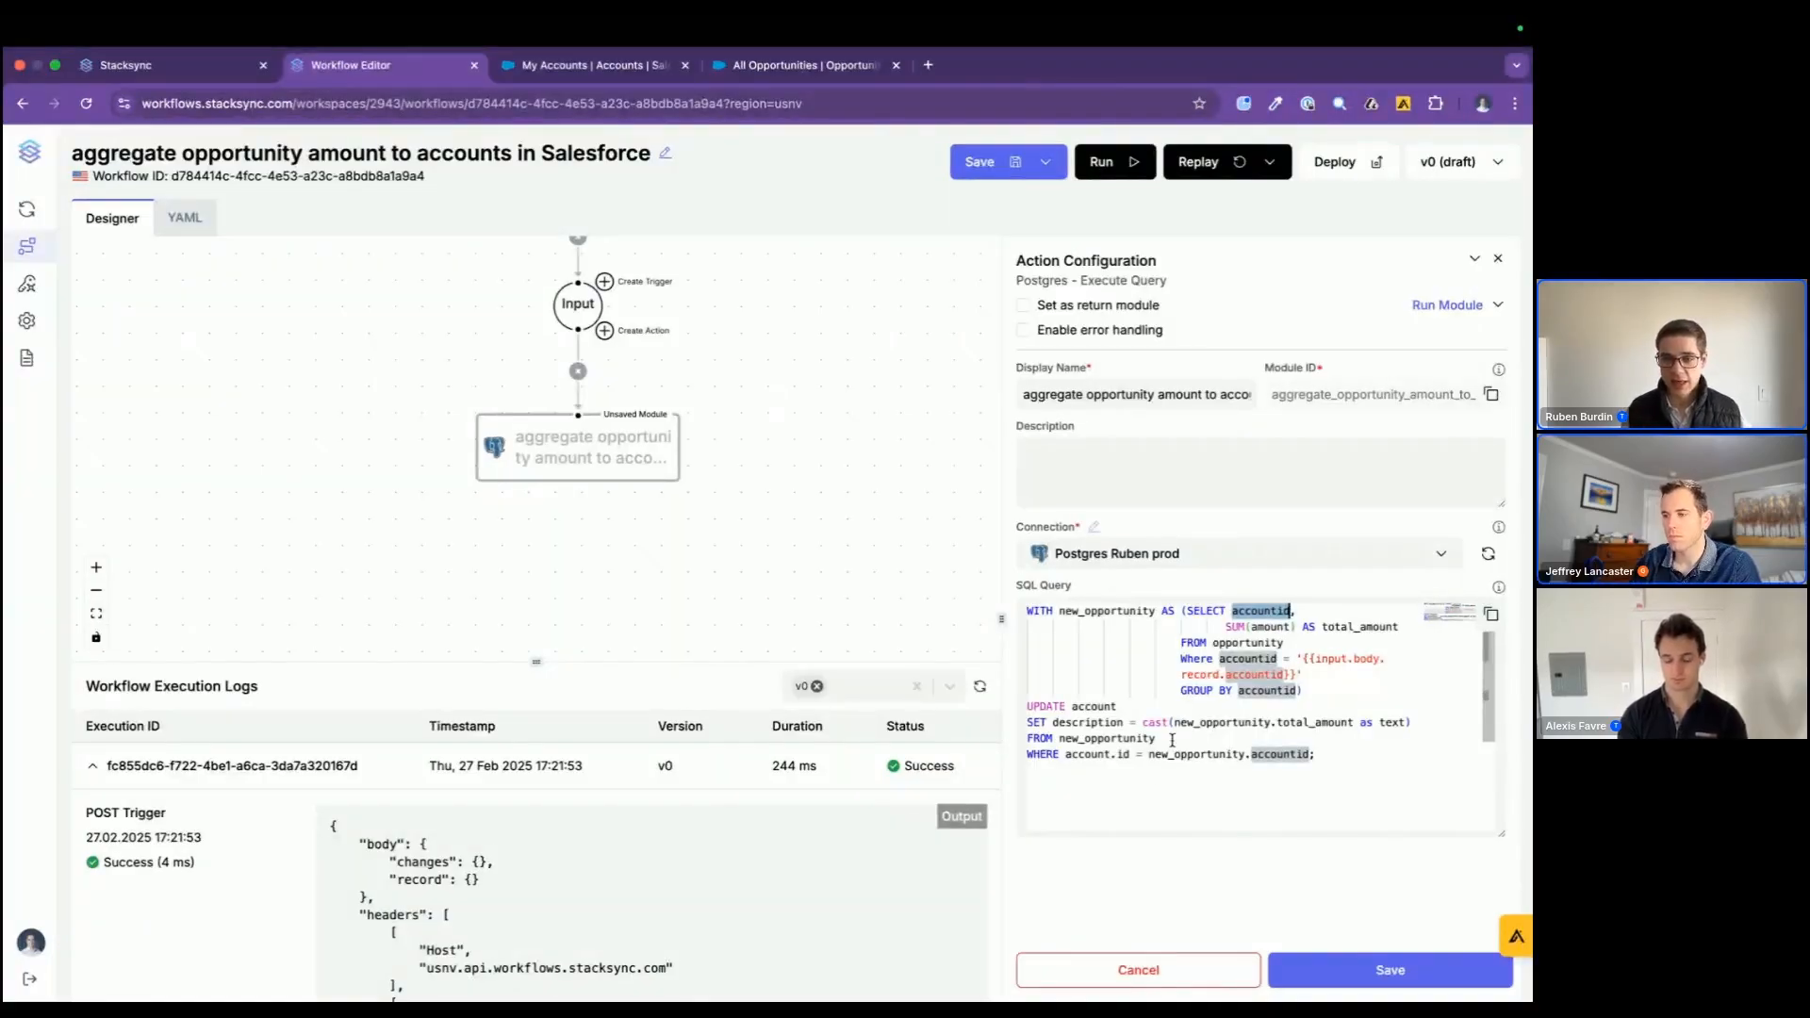
{"action": "left_click_drag", "start_coordinate": [1031, 724], "coordinate": [1317, 755]}
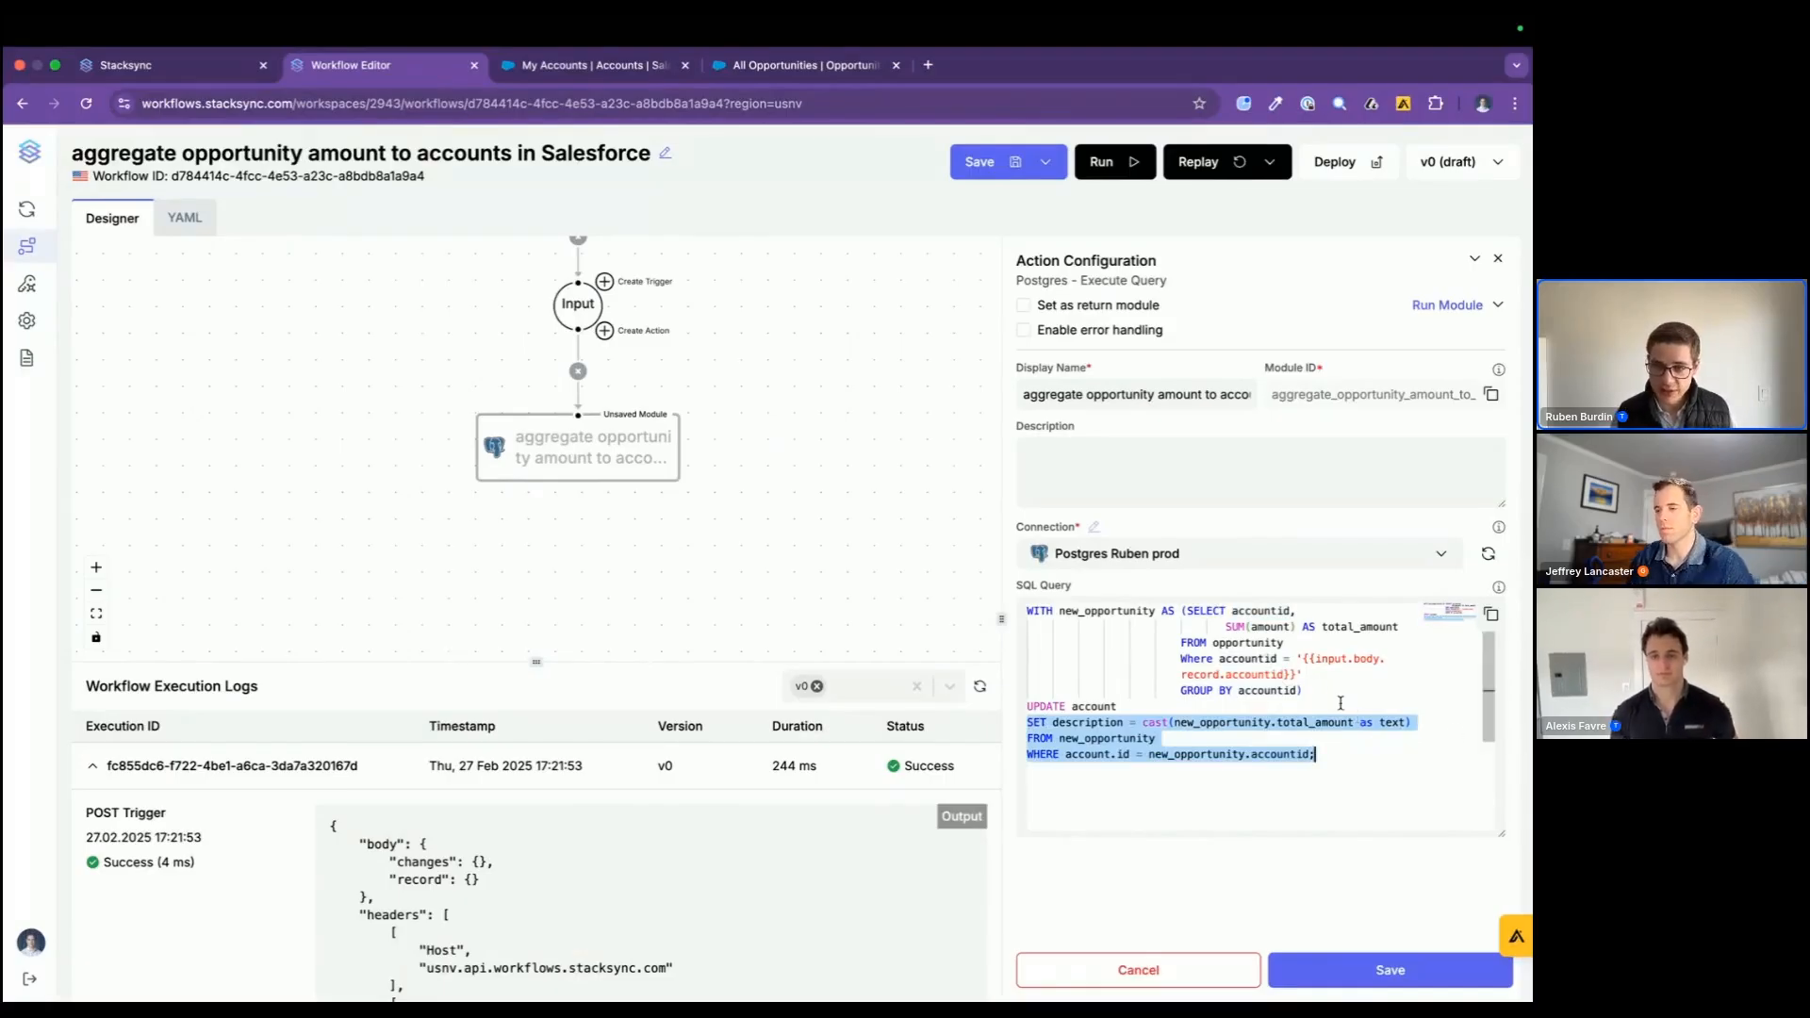
{"action": "left_click", "coordinate": [1303, 674]}
{"action": "left_click", "coordinate": [1328, 659]}
{"action": "double_click", "coordinate": [1369, 658]}
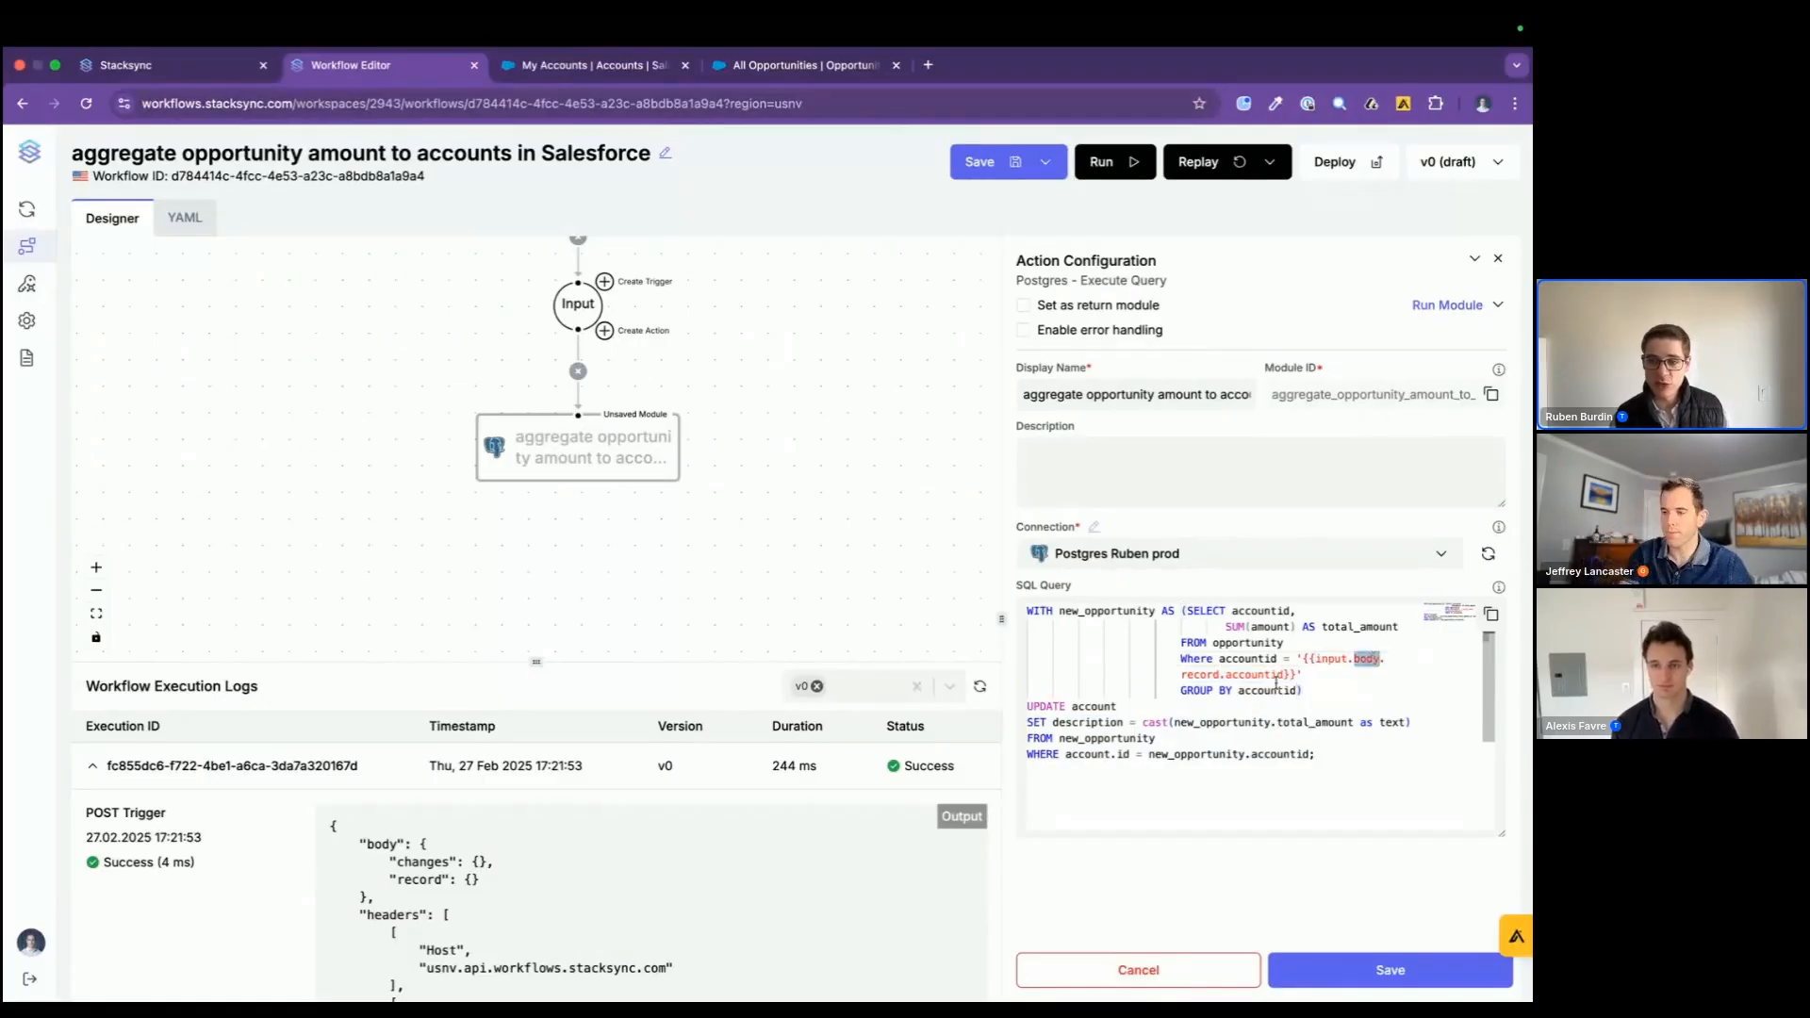
{"action": "left_click_drag", "start_coordinate": [1182, 677], "coordinate": [1286, 675]}
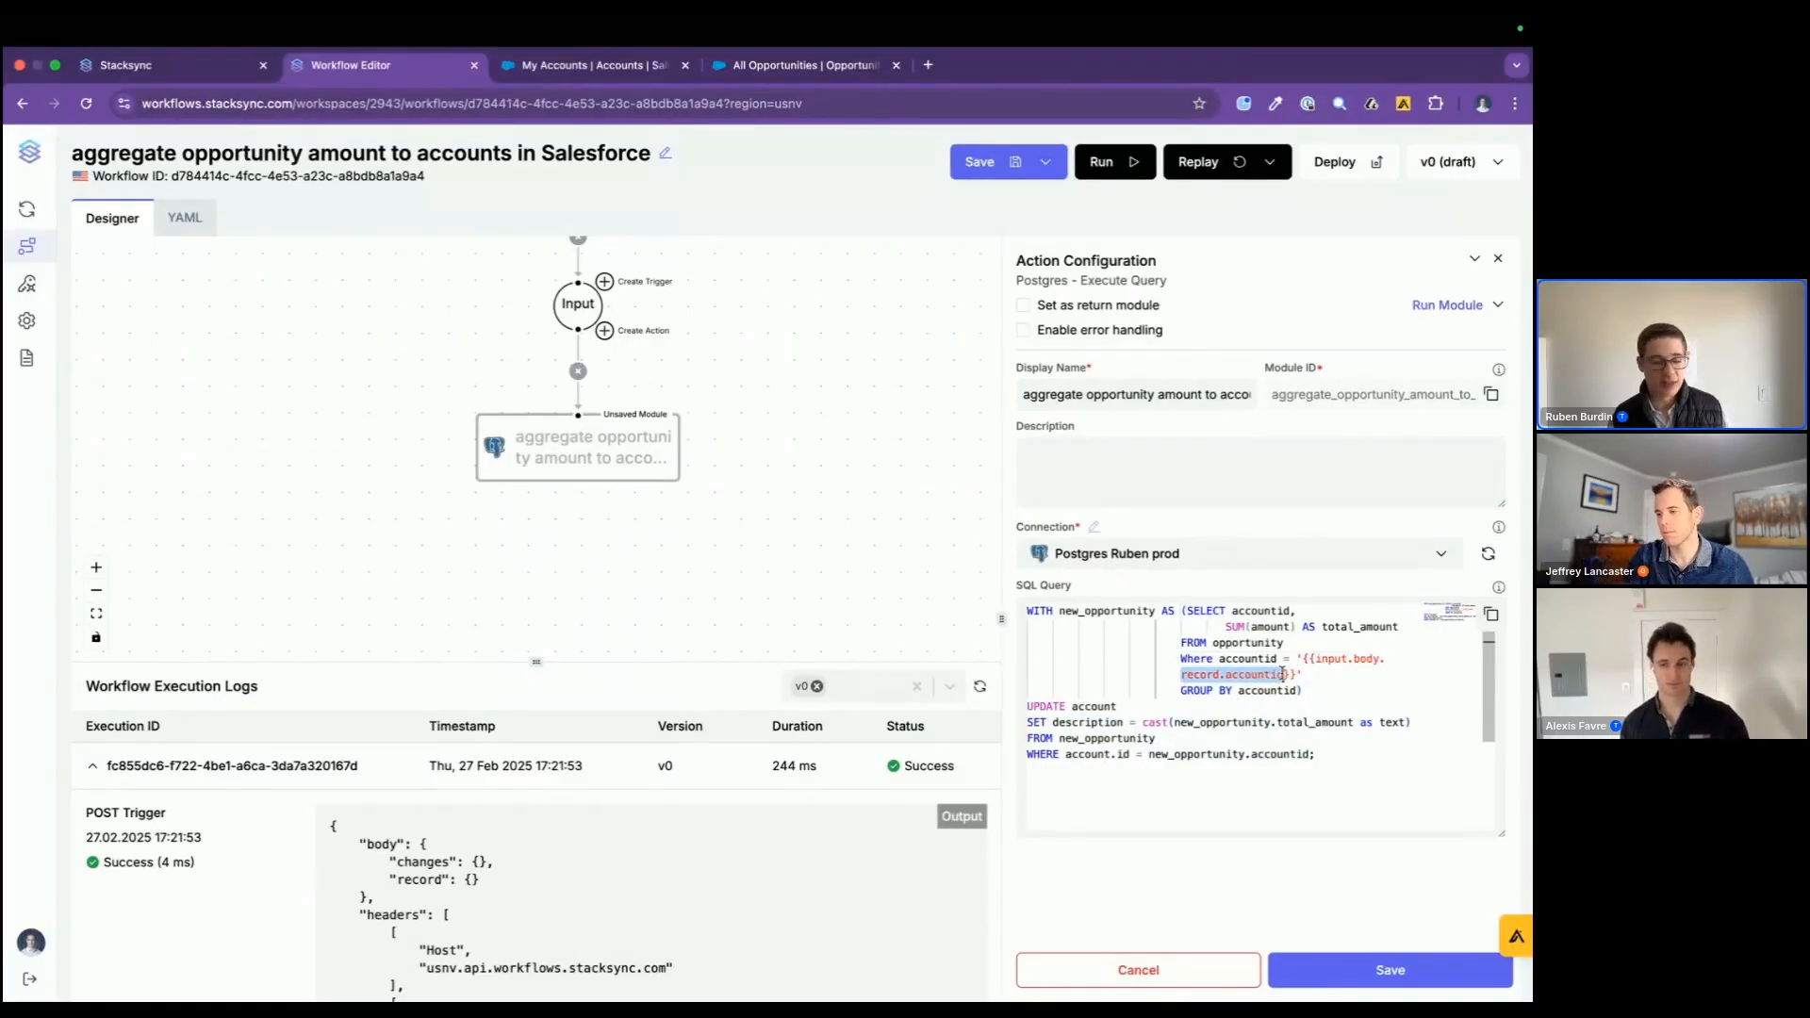
{"action": "scroll", "coordinate": [622, 489], "scroll_direction": "up", "scroll_amount": 2}
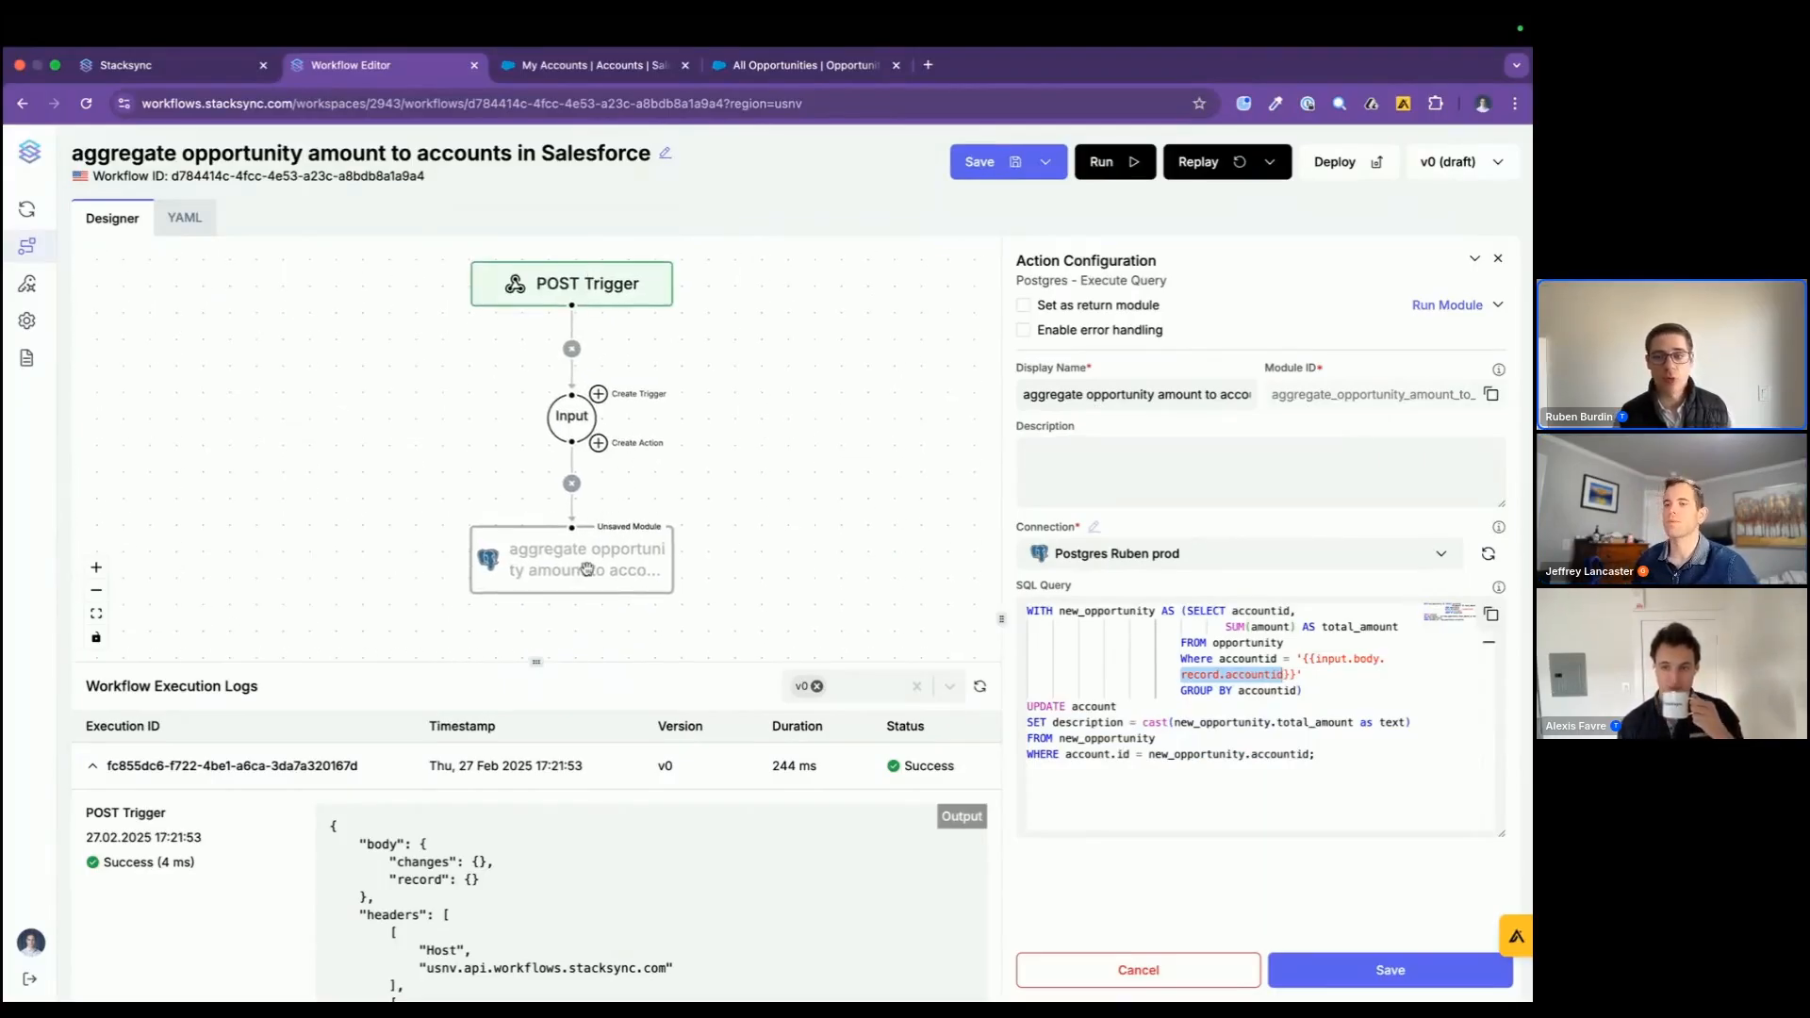
Step: Save the Postgres Execute Query action and highlight its full SQL query
{"action": "left_click", "coordinate": [1330, 966]}
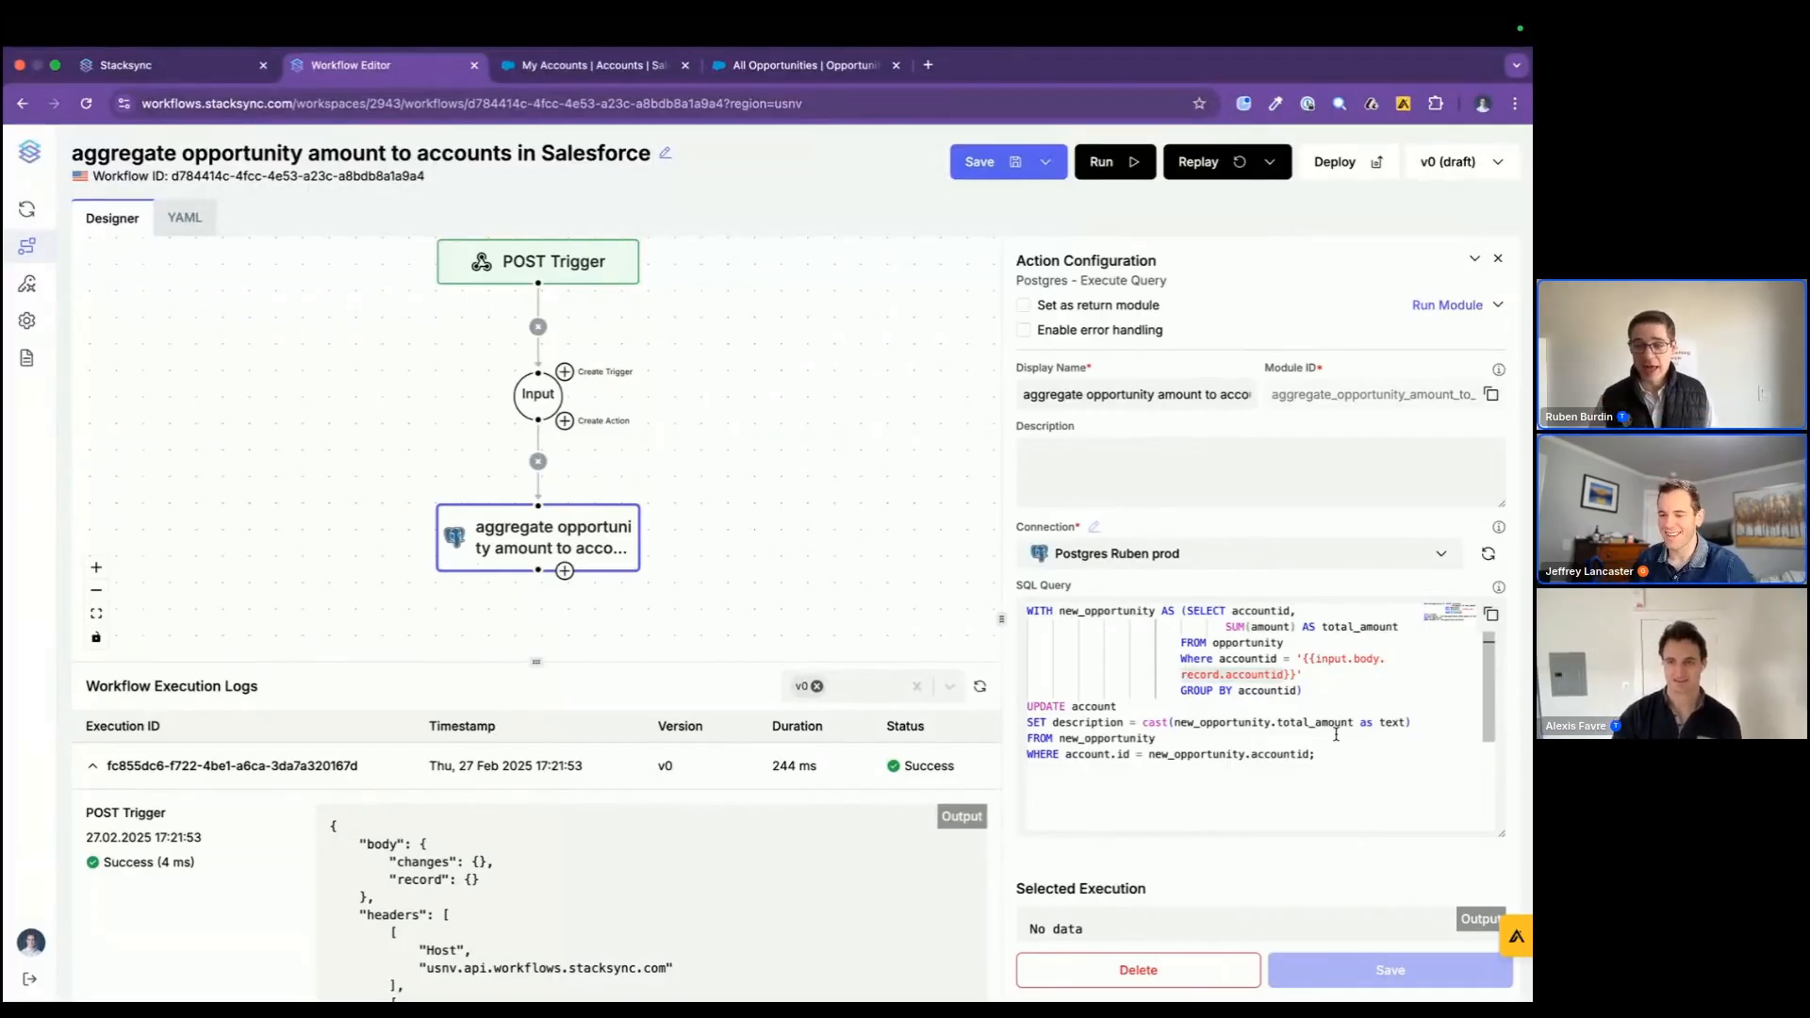
{"action": "left_click_drag", "start_coordinate": [1339, 757], "coordinate": [983, 612]}
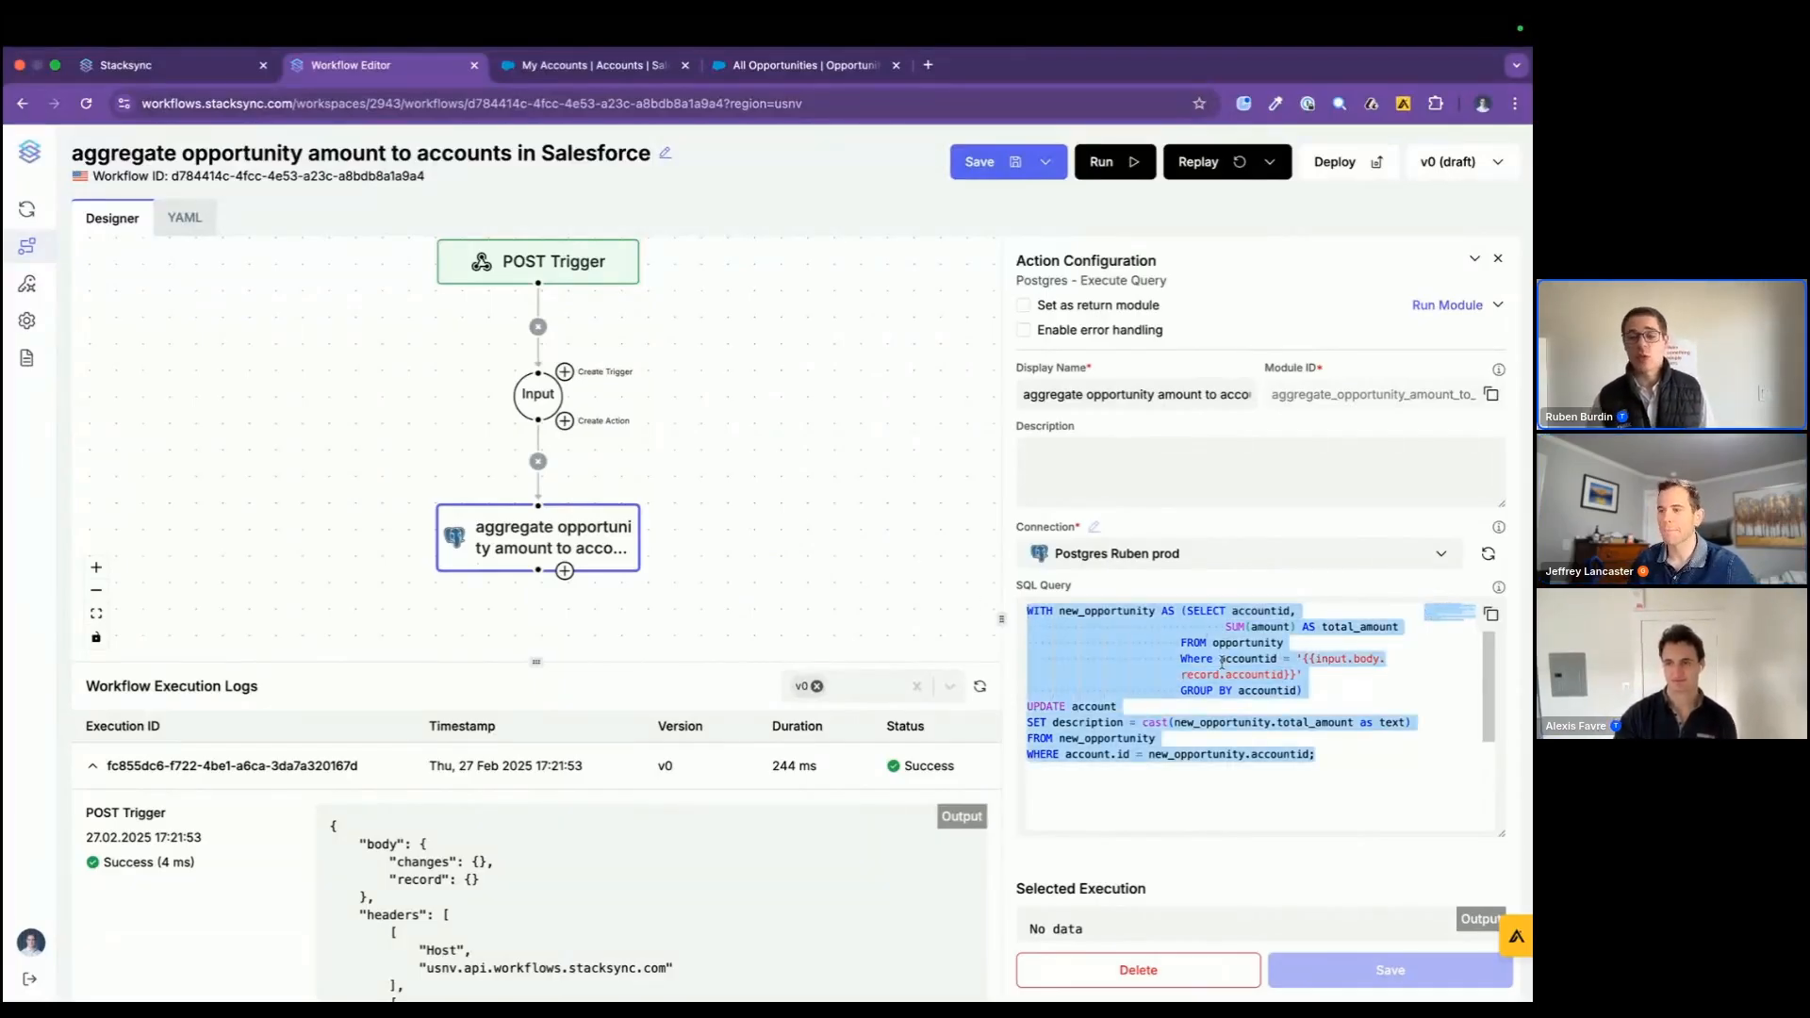
Step: Add a Python Code action named "data cleaning in python" as a second branch from the input, keeping the sample script, and save it
{"action": "left_click", "coordinate": [566, 426]}
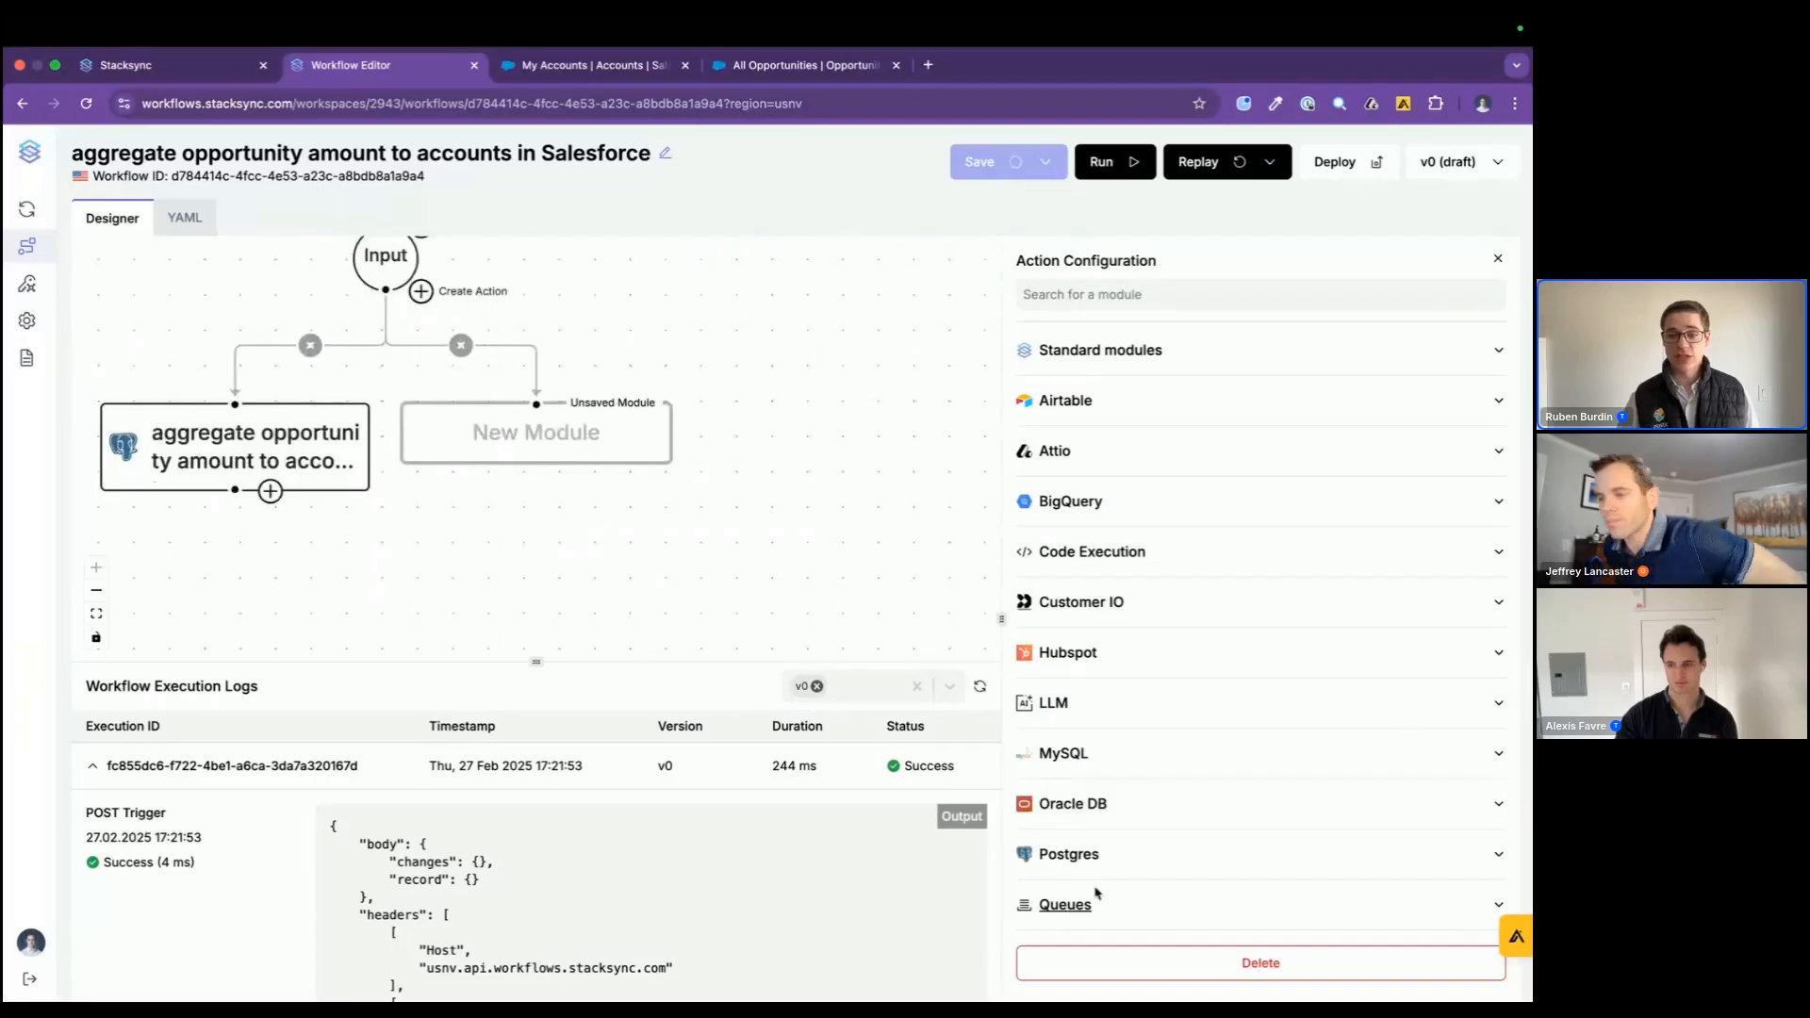
{"action": "left_click", "coordinate": [1094, 548]}
{"action": "left_click", "coordinate": [1103, 616]}
{"action": "type", "text": "data cl"}
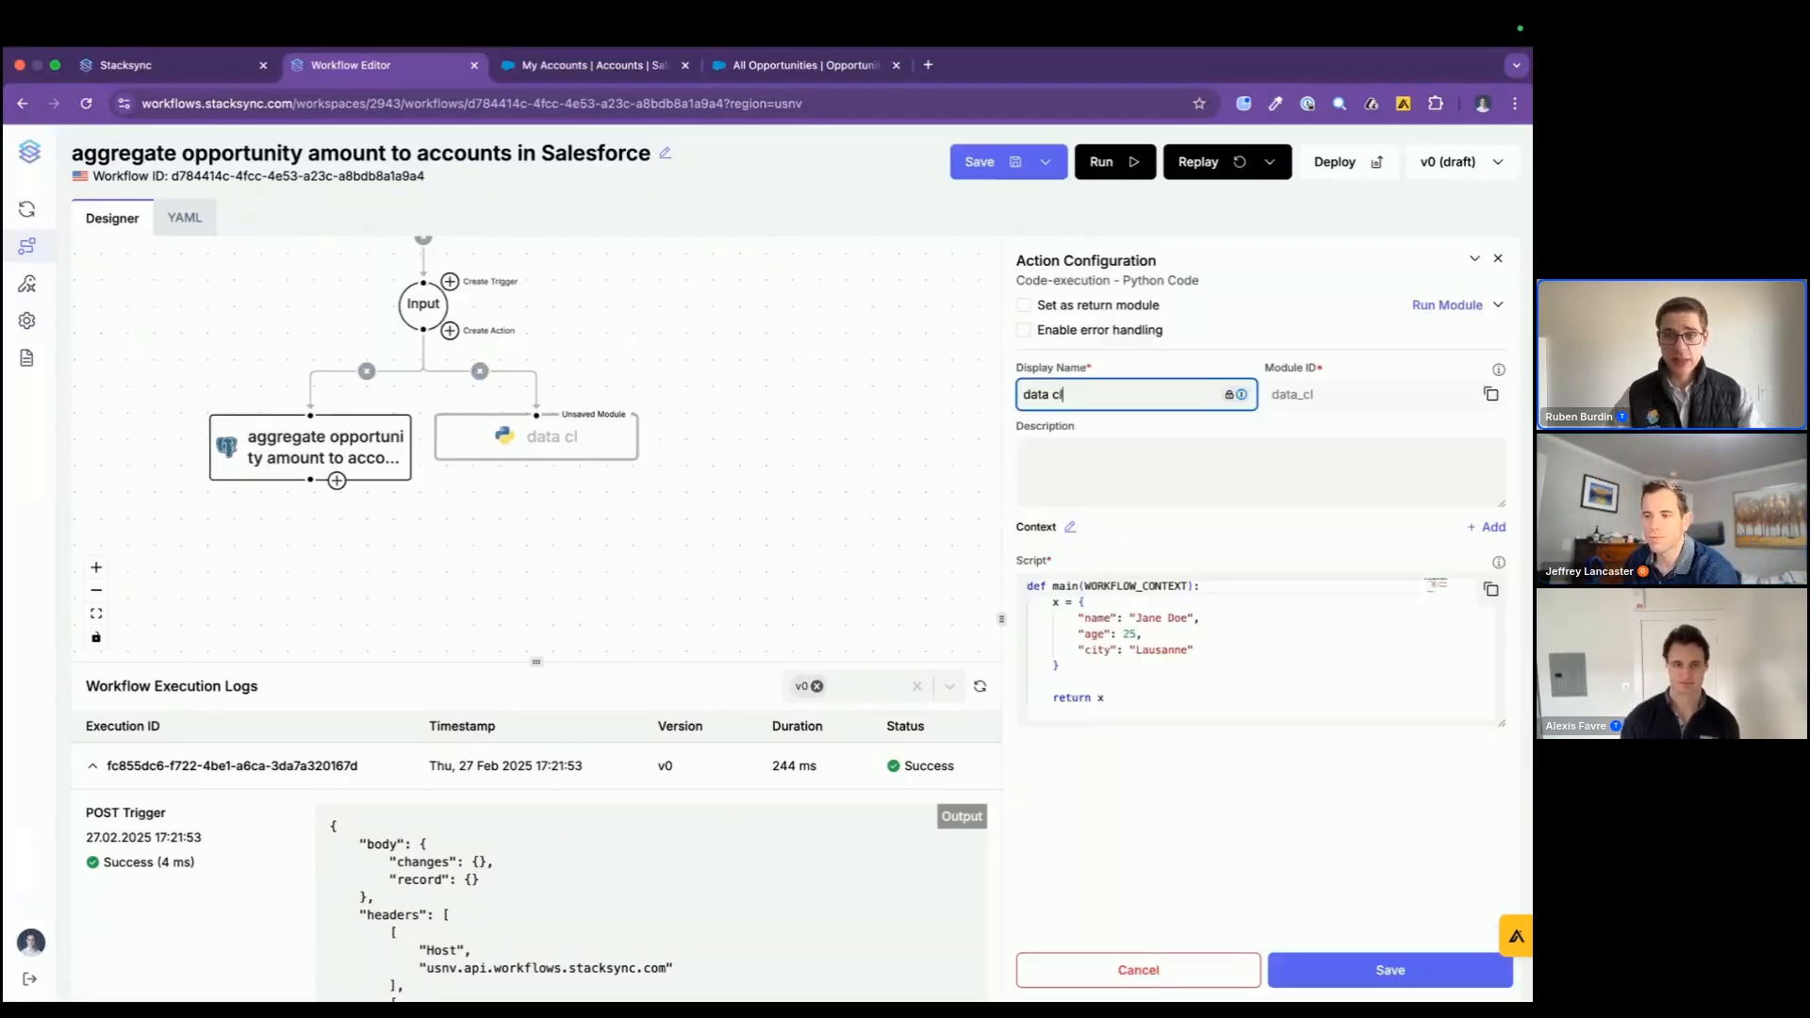
{"action": "type", "text": "eaning in python"}
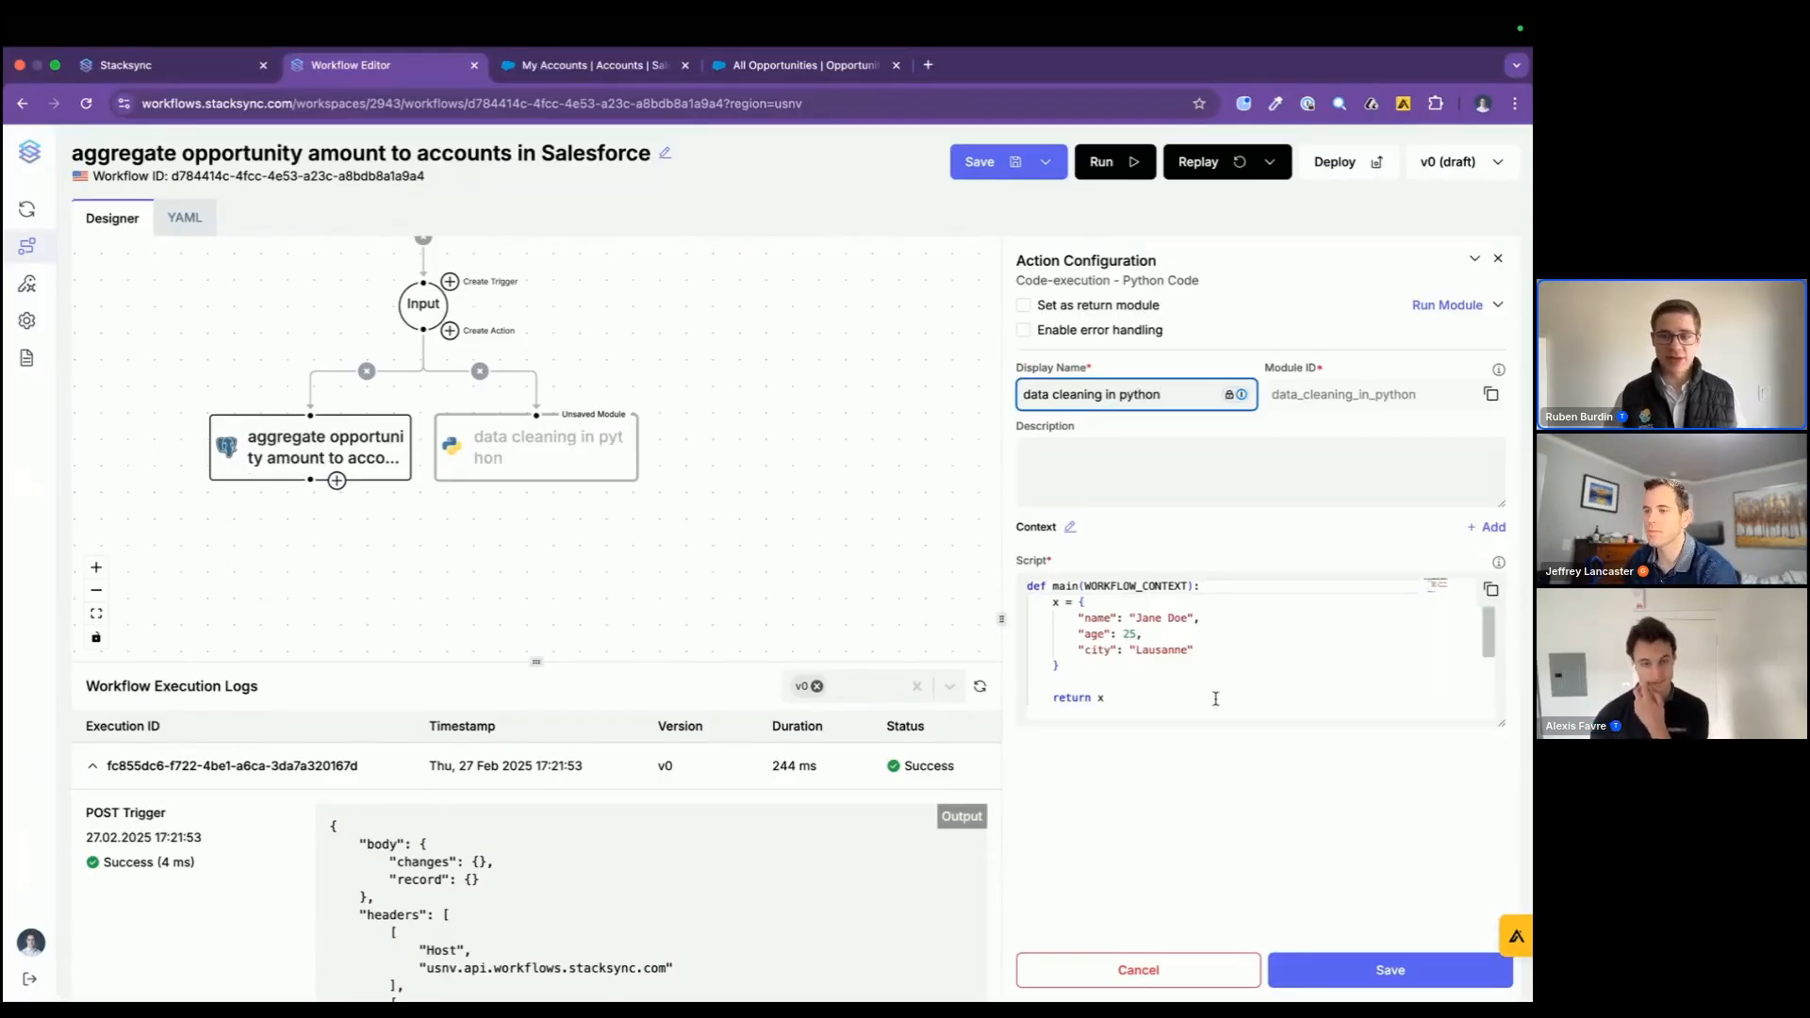
{"action": "left_click", "coordinate": [1103, 697]}
{"action": "left_click", "coordinate": [1372, 968]}
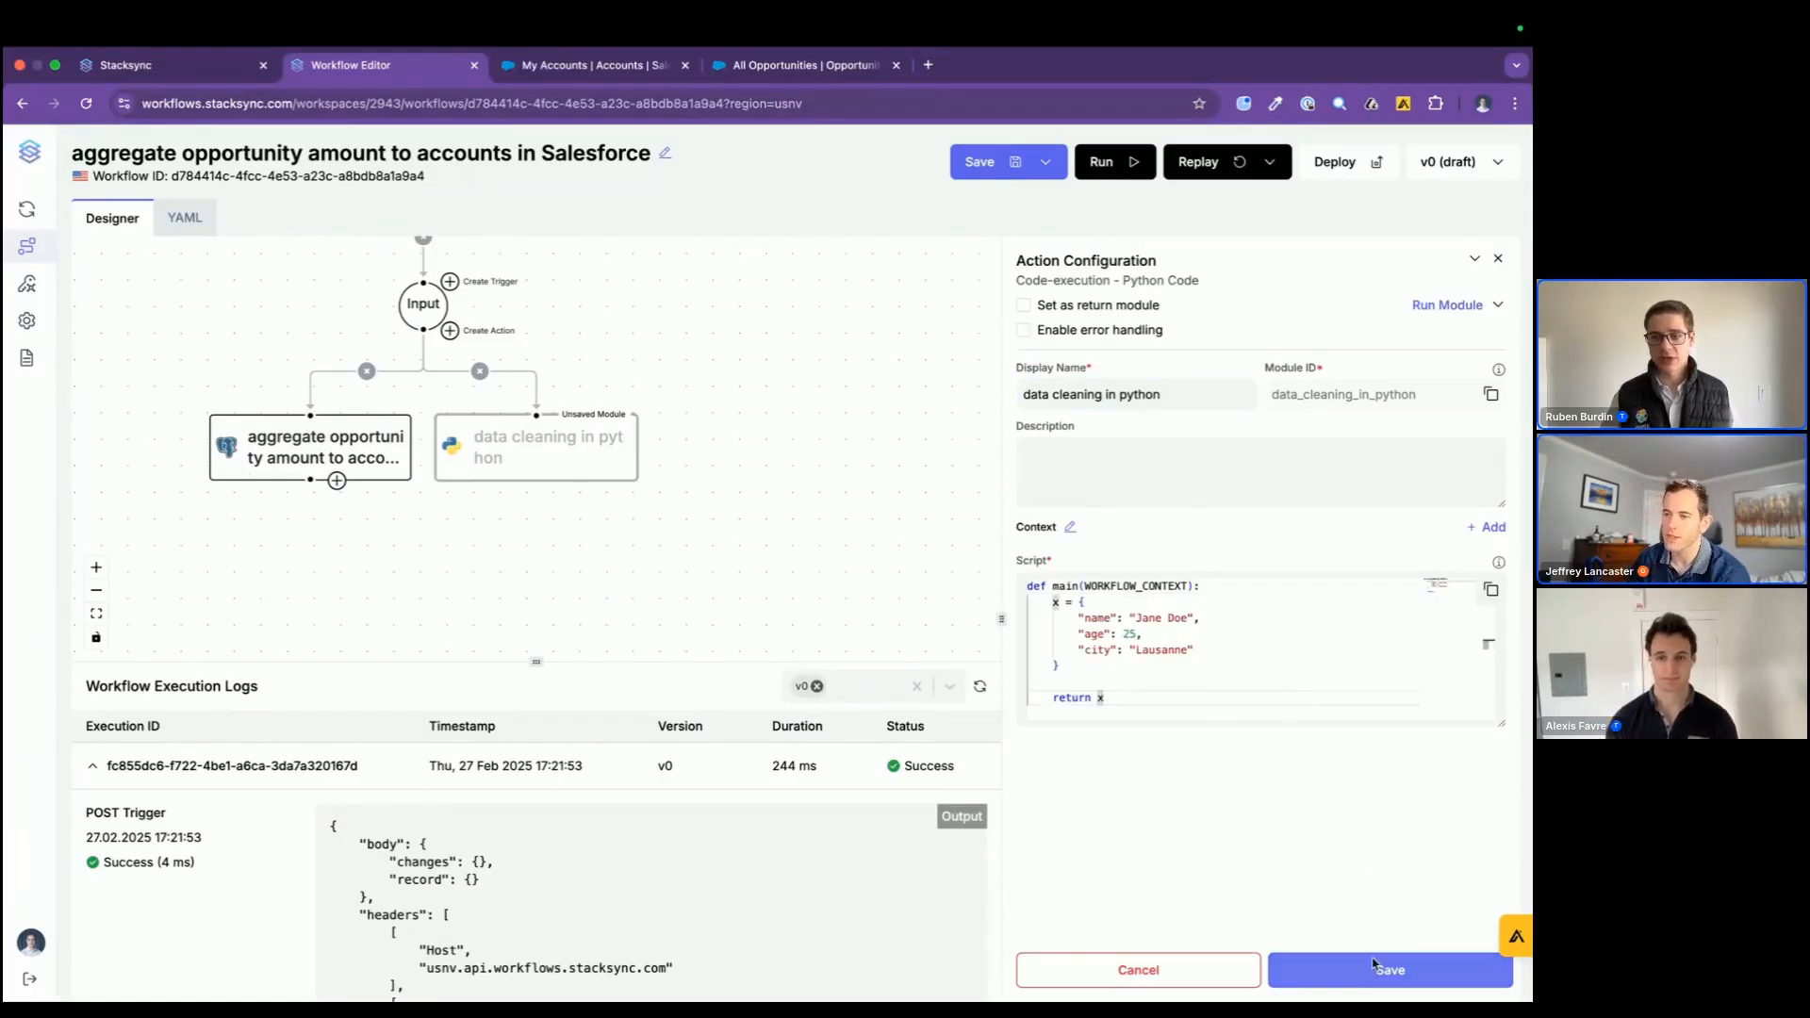
Step: Delete the "data cleaning in python" action and confirm its deletion
{"action": "scroll", "coordinate": [744, 518], "scroll_direction": "down", "scroll_amount": 4}
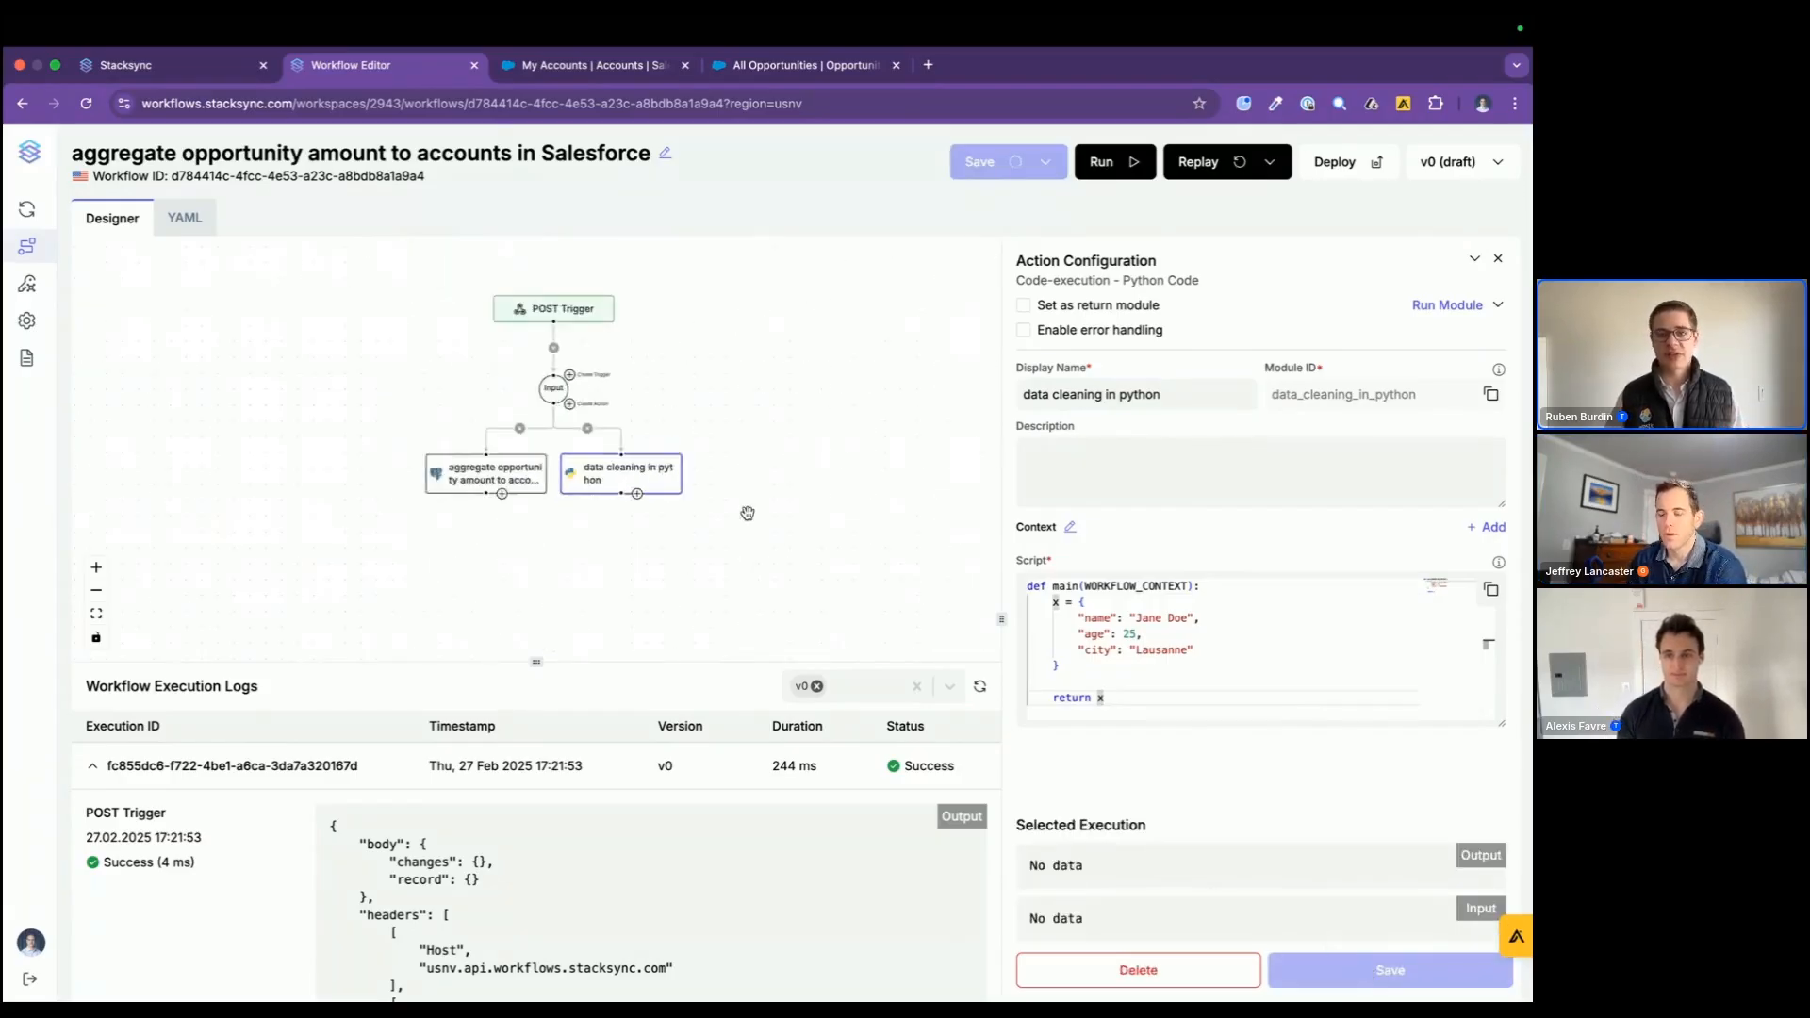
{"action": "left_click", "coordinate": [1143, 963]}
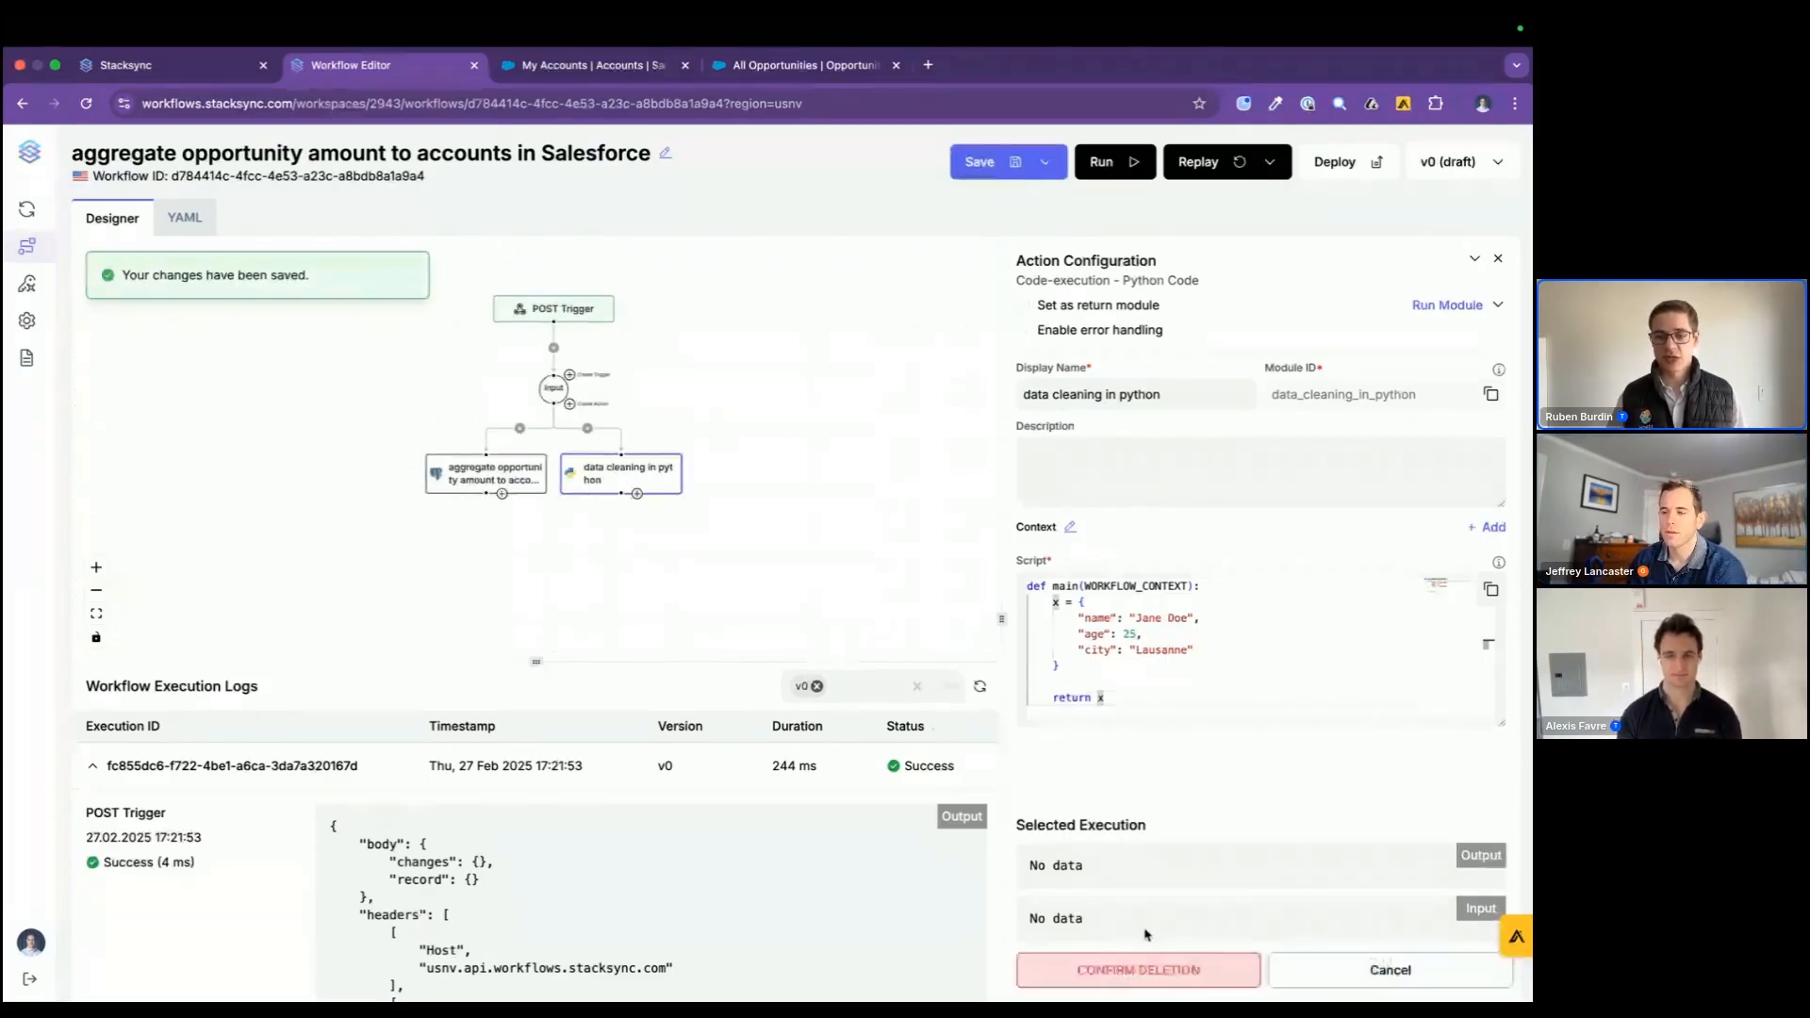
{"action": "left_click", "coordinate": [1146, 962]}
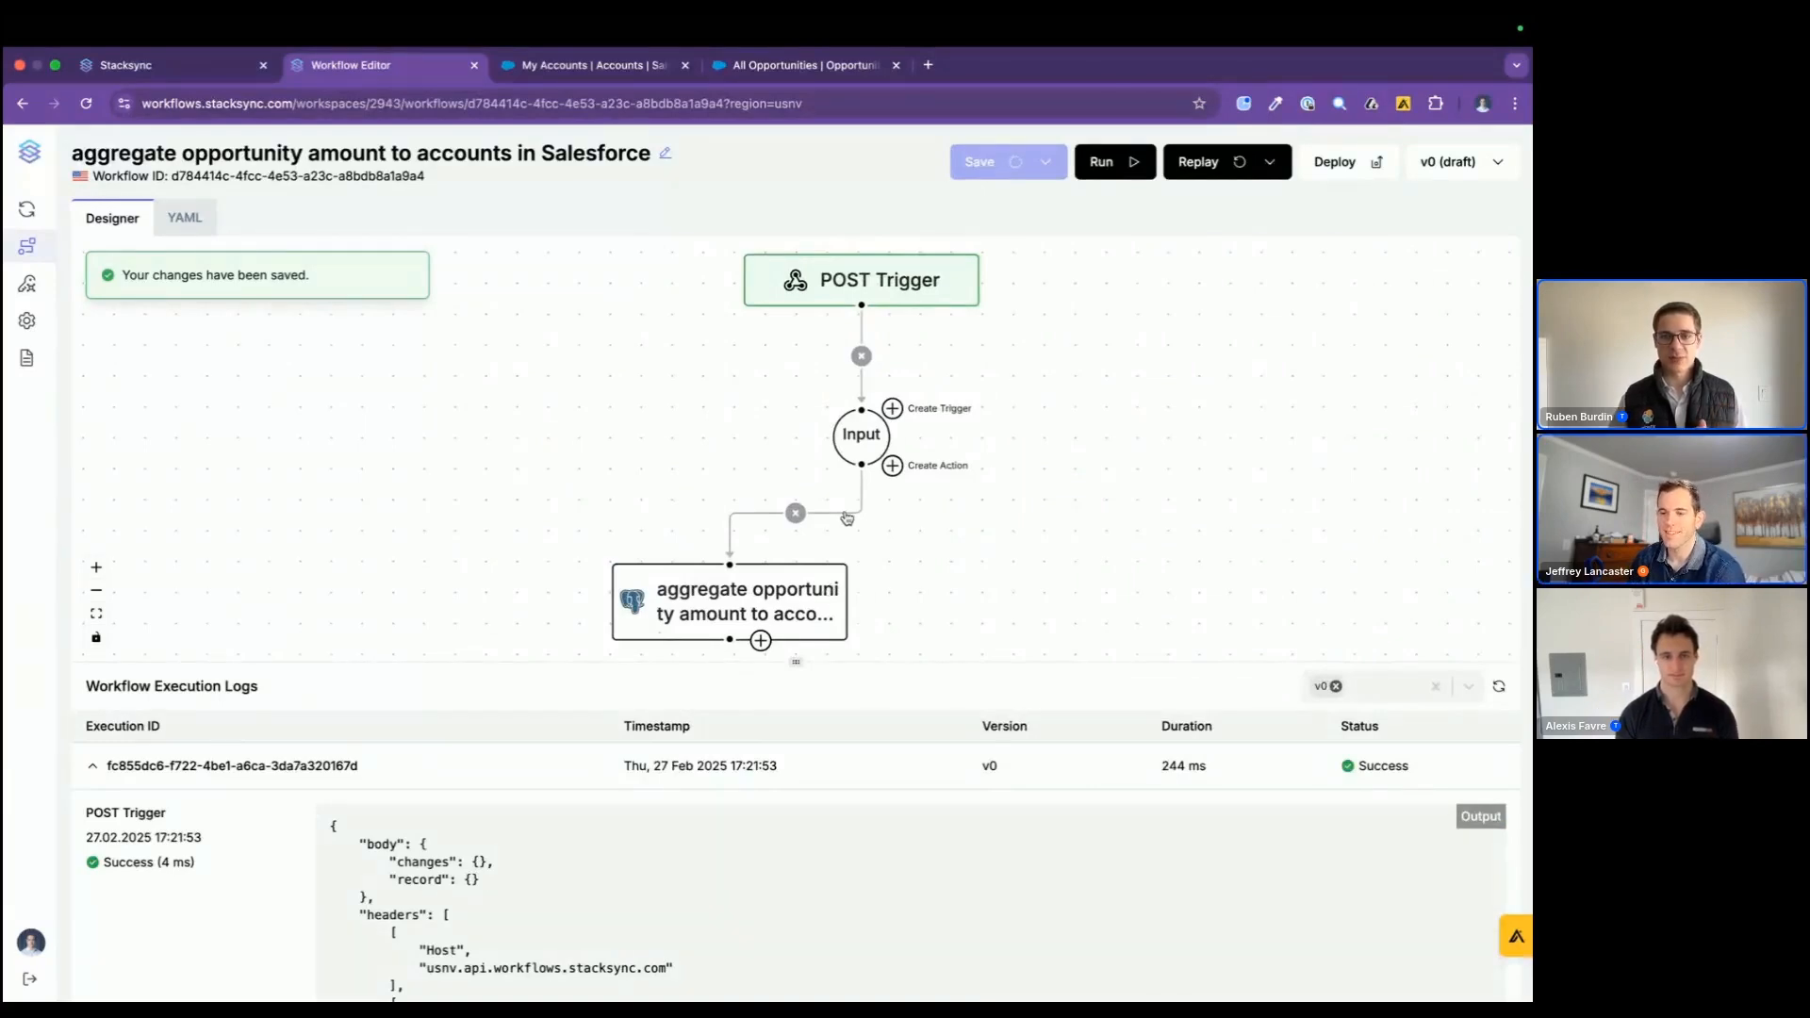
{"action": "left_click_drag", "start_coordinate": [998, 550], "coordinate": [889, 543]}
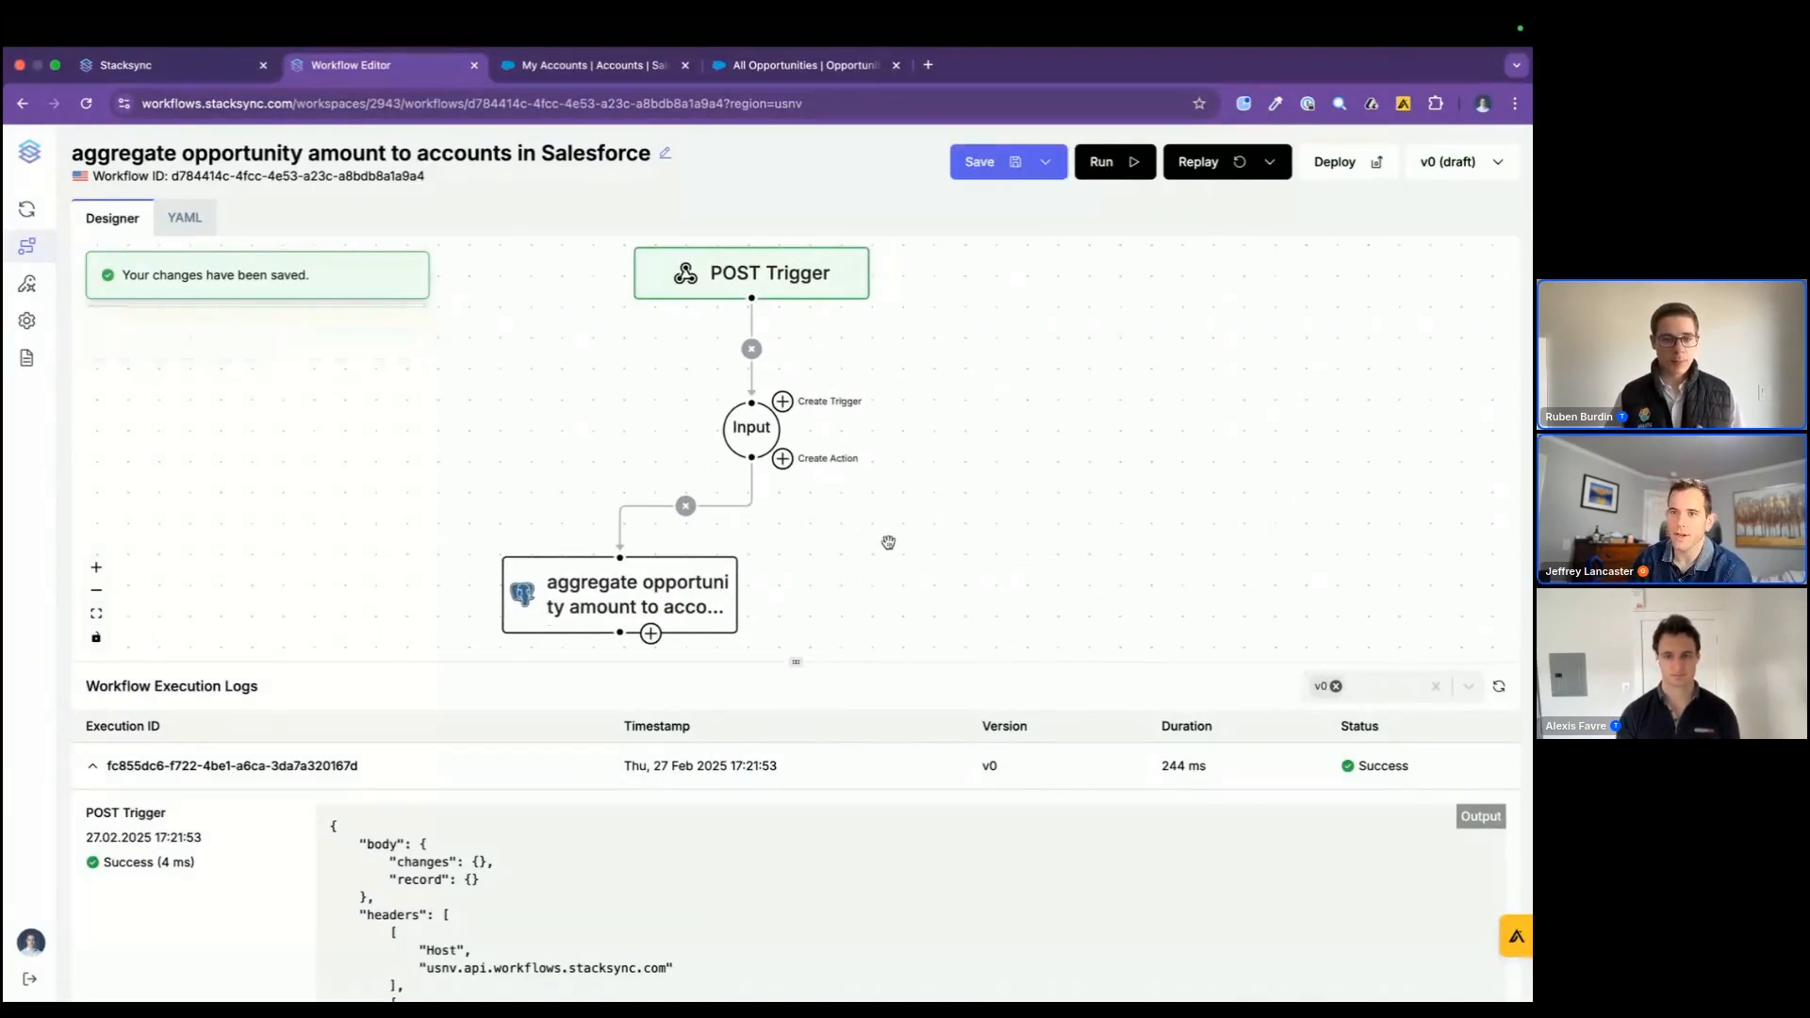
Step: Collapse the execution log entry, switch to the database client and check the opportunity amounts and the account table's description column
{"action": "left_click", "coordinate": [554, 779]}
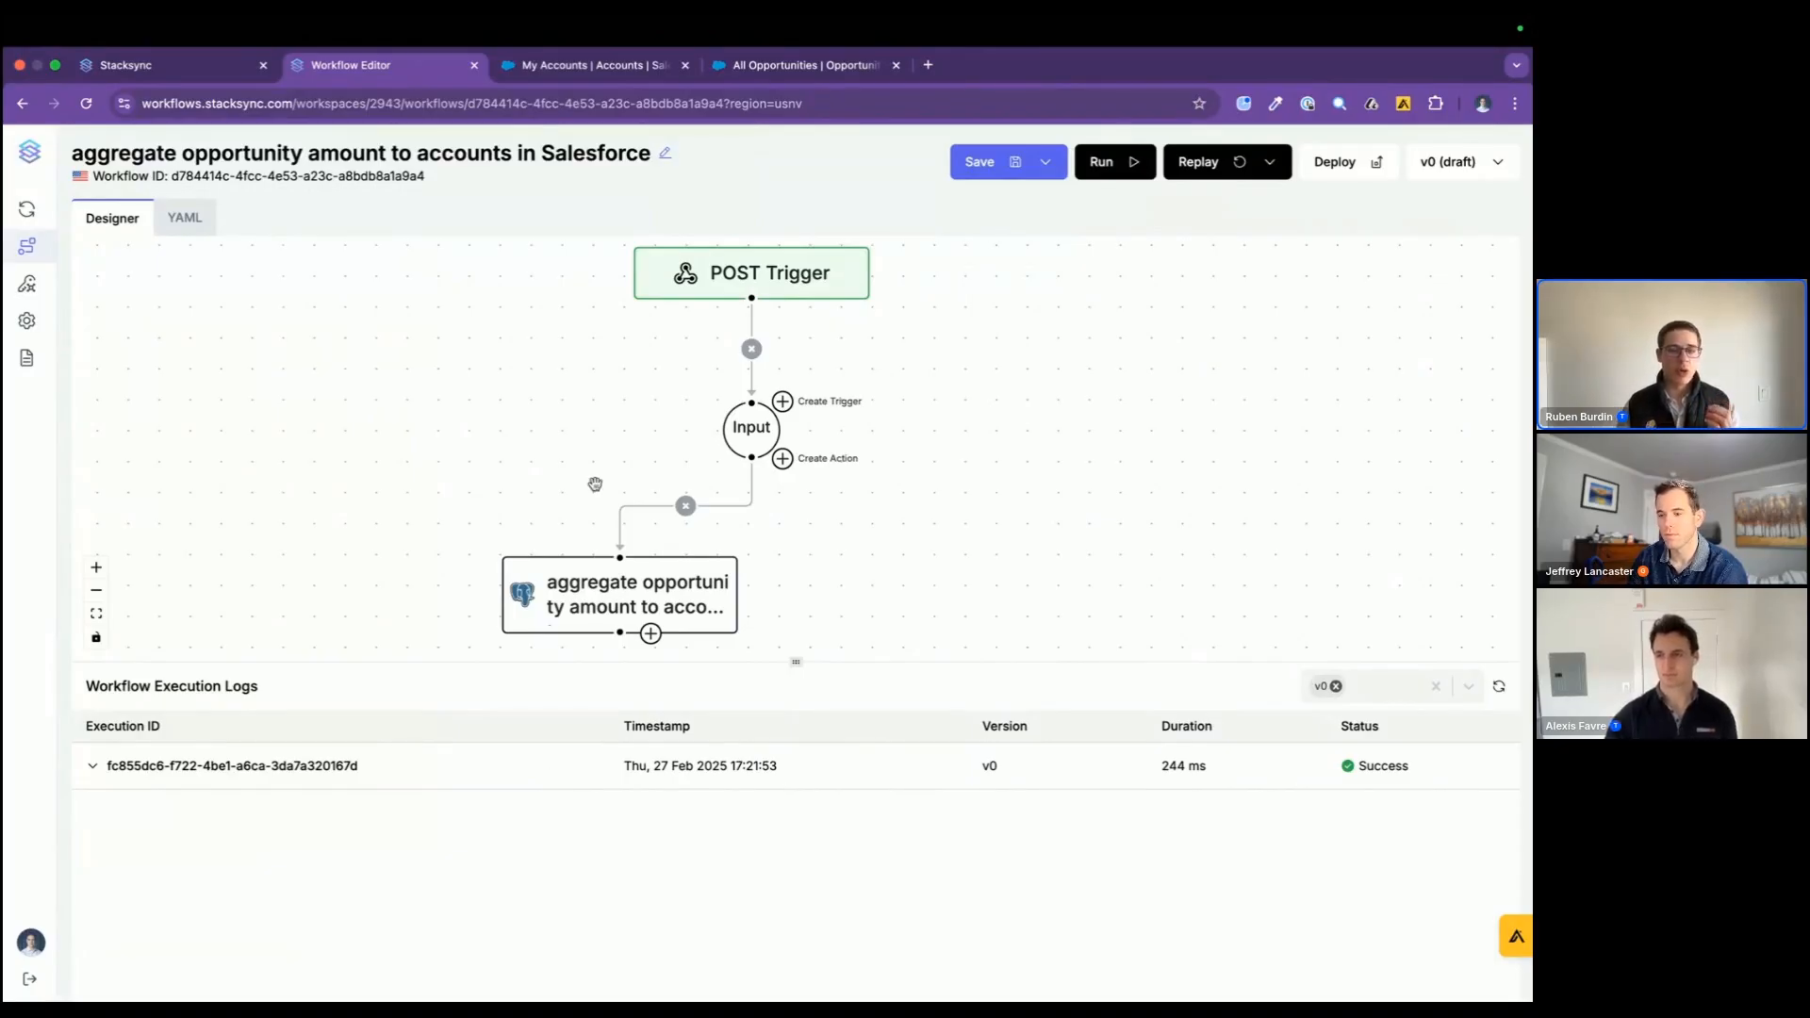
{"action": "key", "text": "super+Tab"}
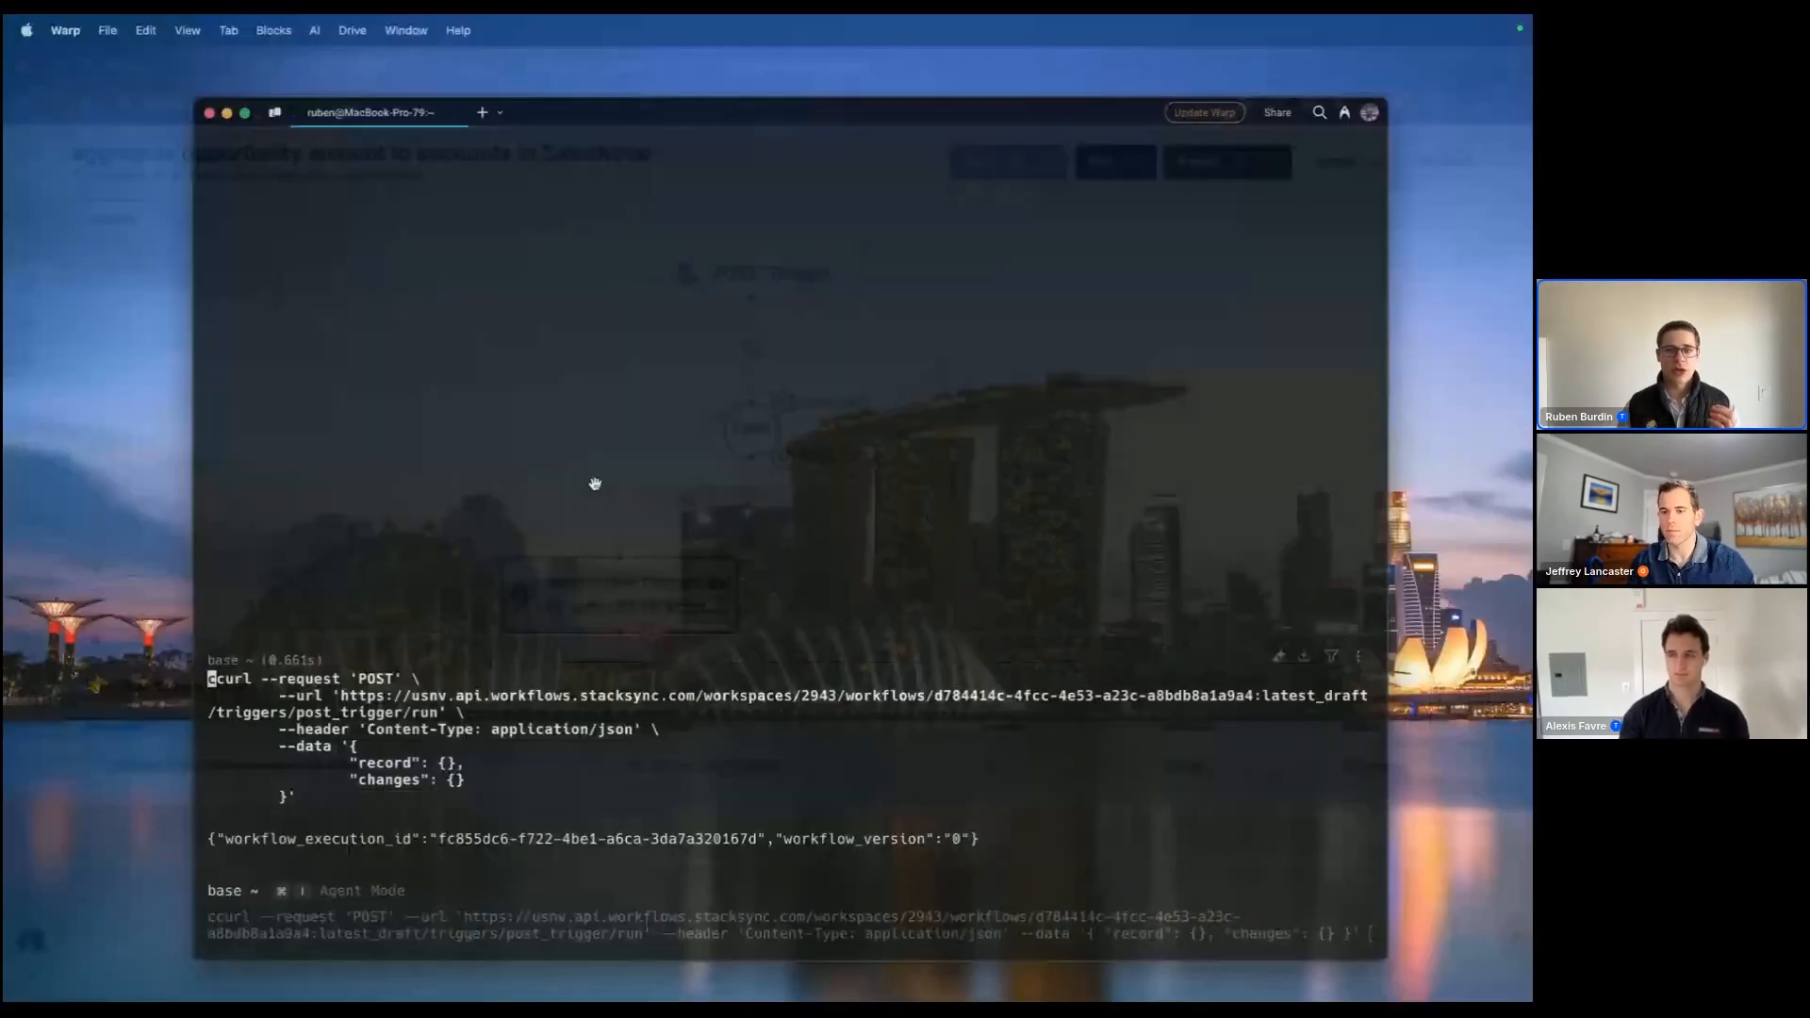
{"action": "key", "text": "super+Tab"}
{"action": "left_click", "coordinate": [739, 92]}
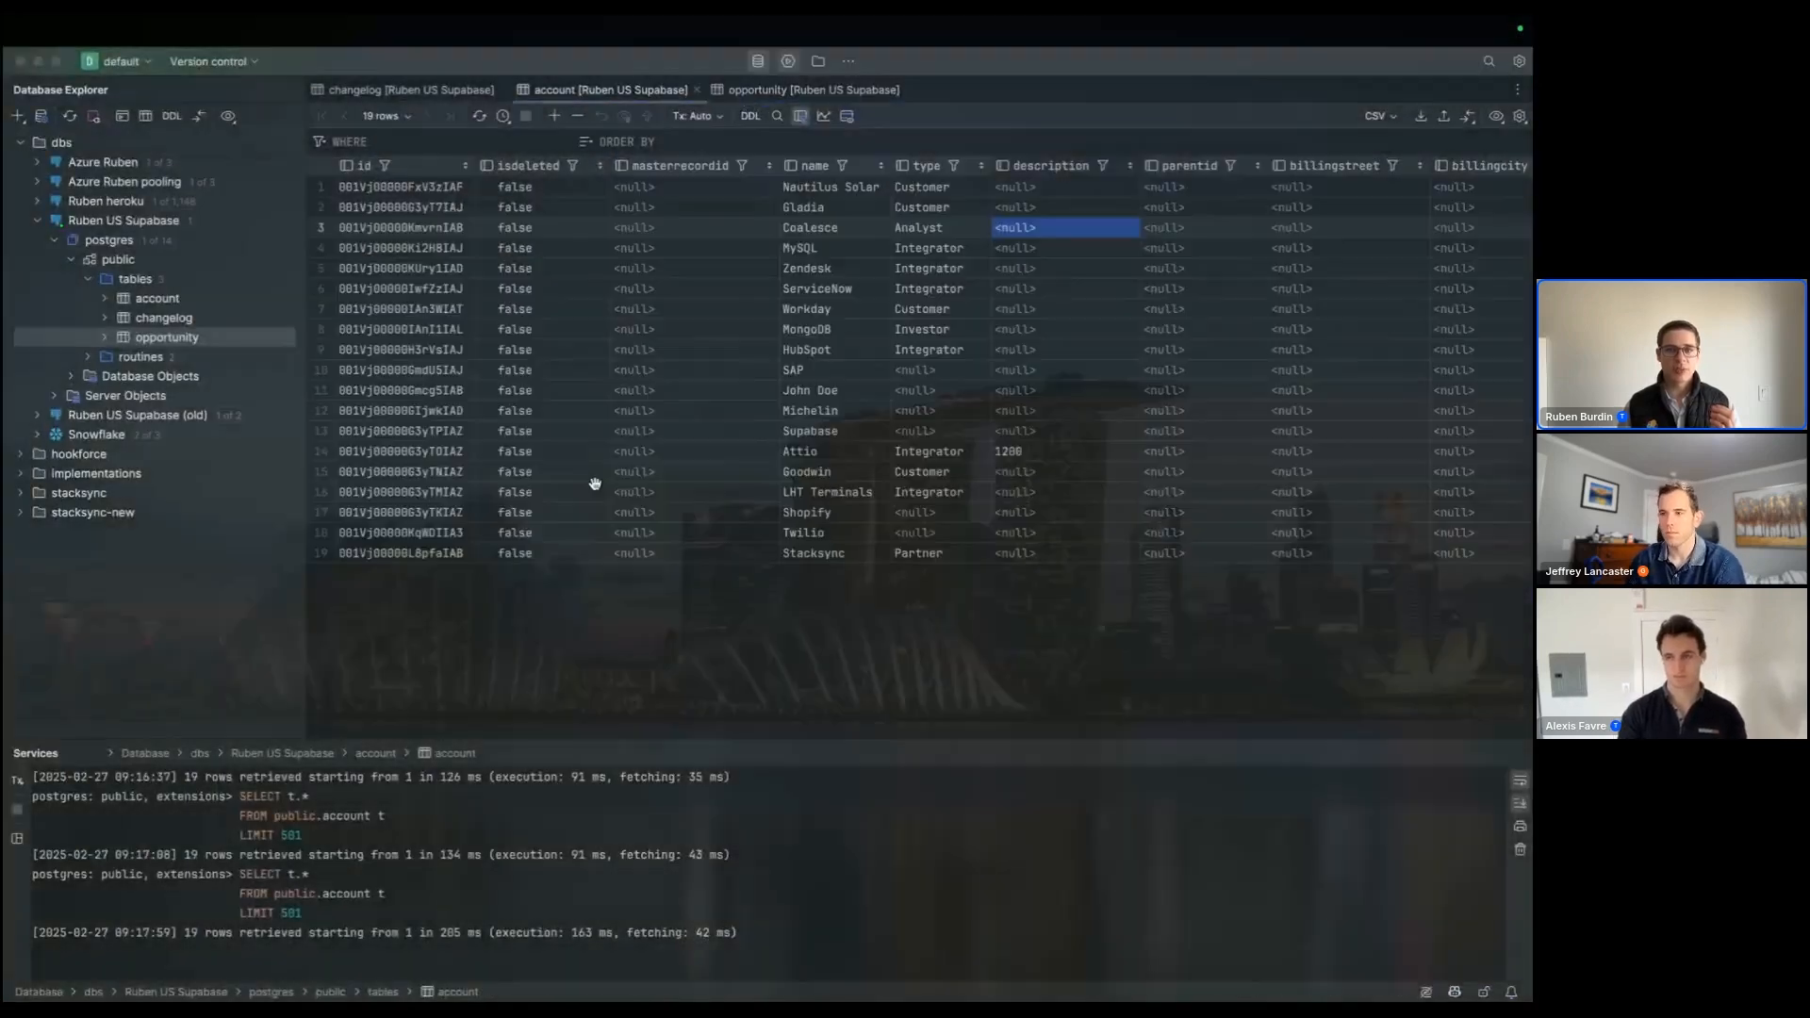
{"action": "left_click", "coordinate": [613, 89]}
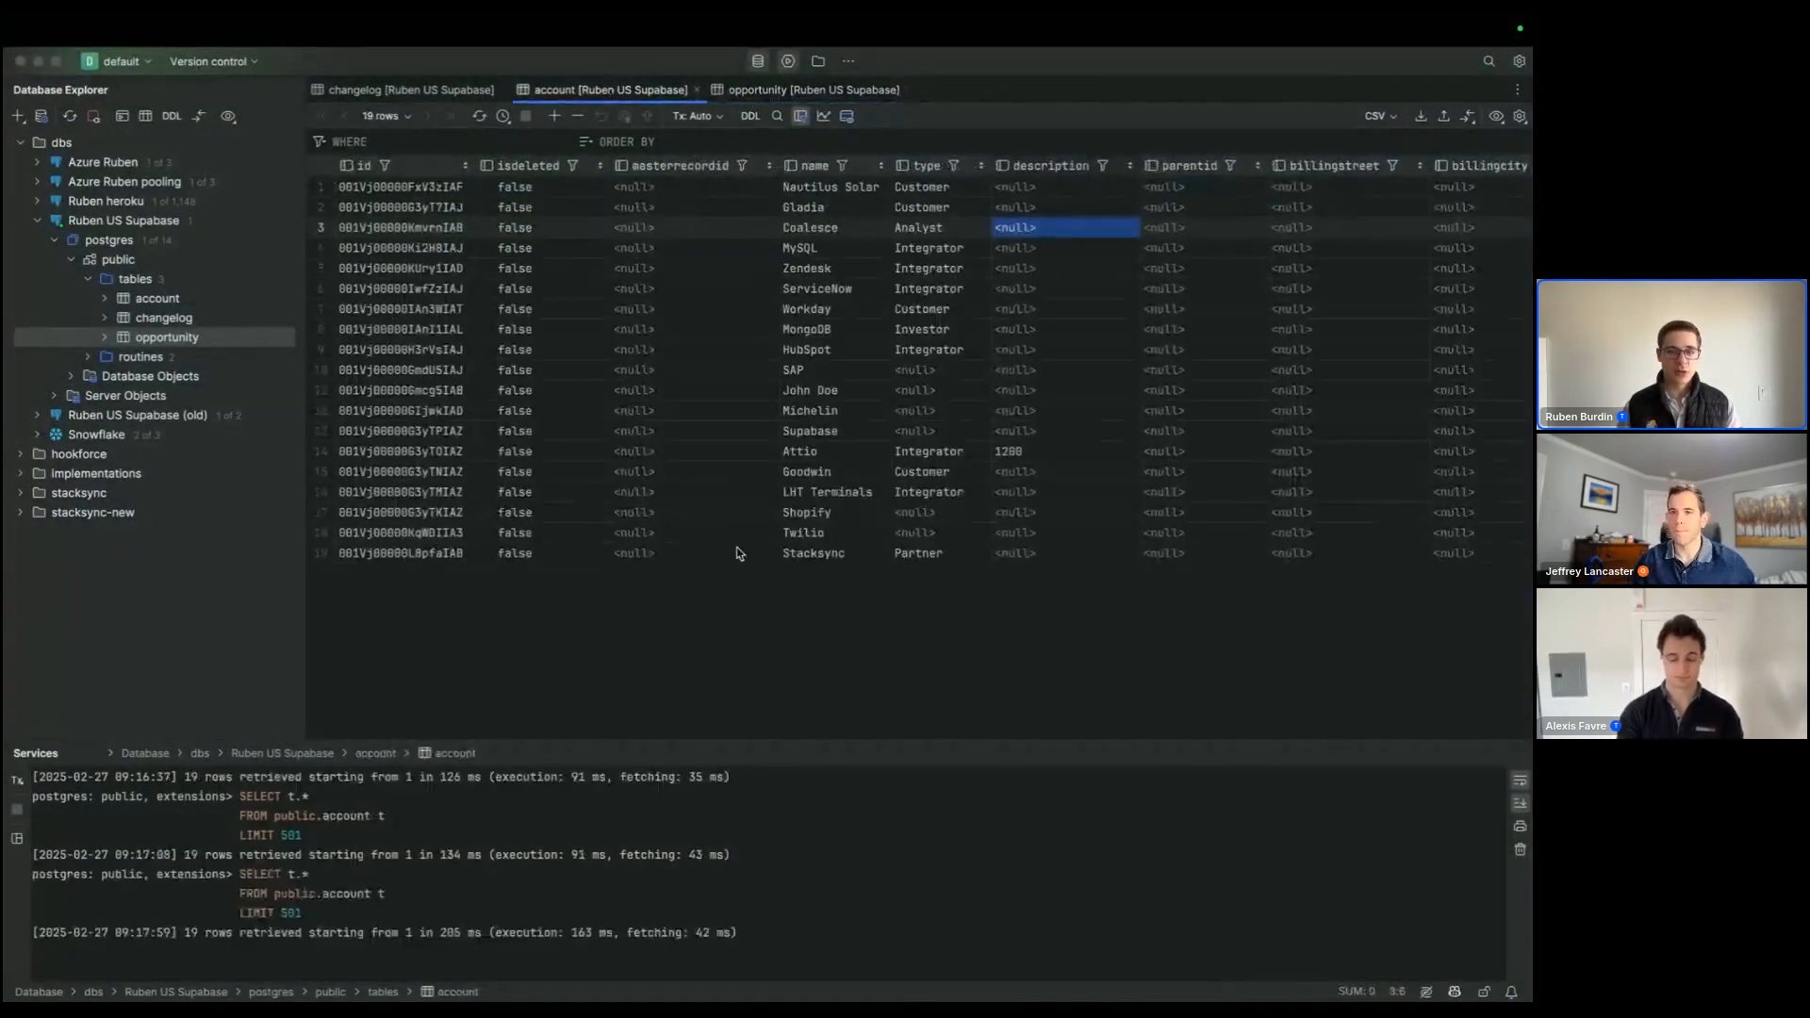
Step: Return to the workflow editor to view the aggregation action's query, checking the Salesforce opportunities and the sync's trigger
{"action": "key", "text": "super+Tab"}
{"action": "left_click", "coordinate": [670, 599]}
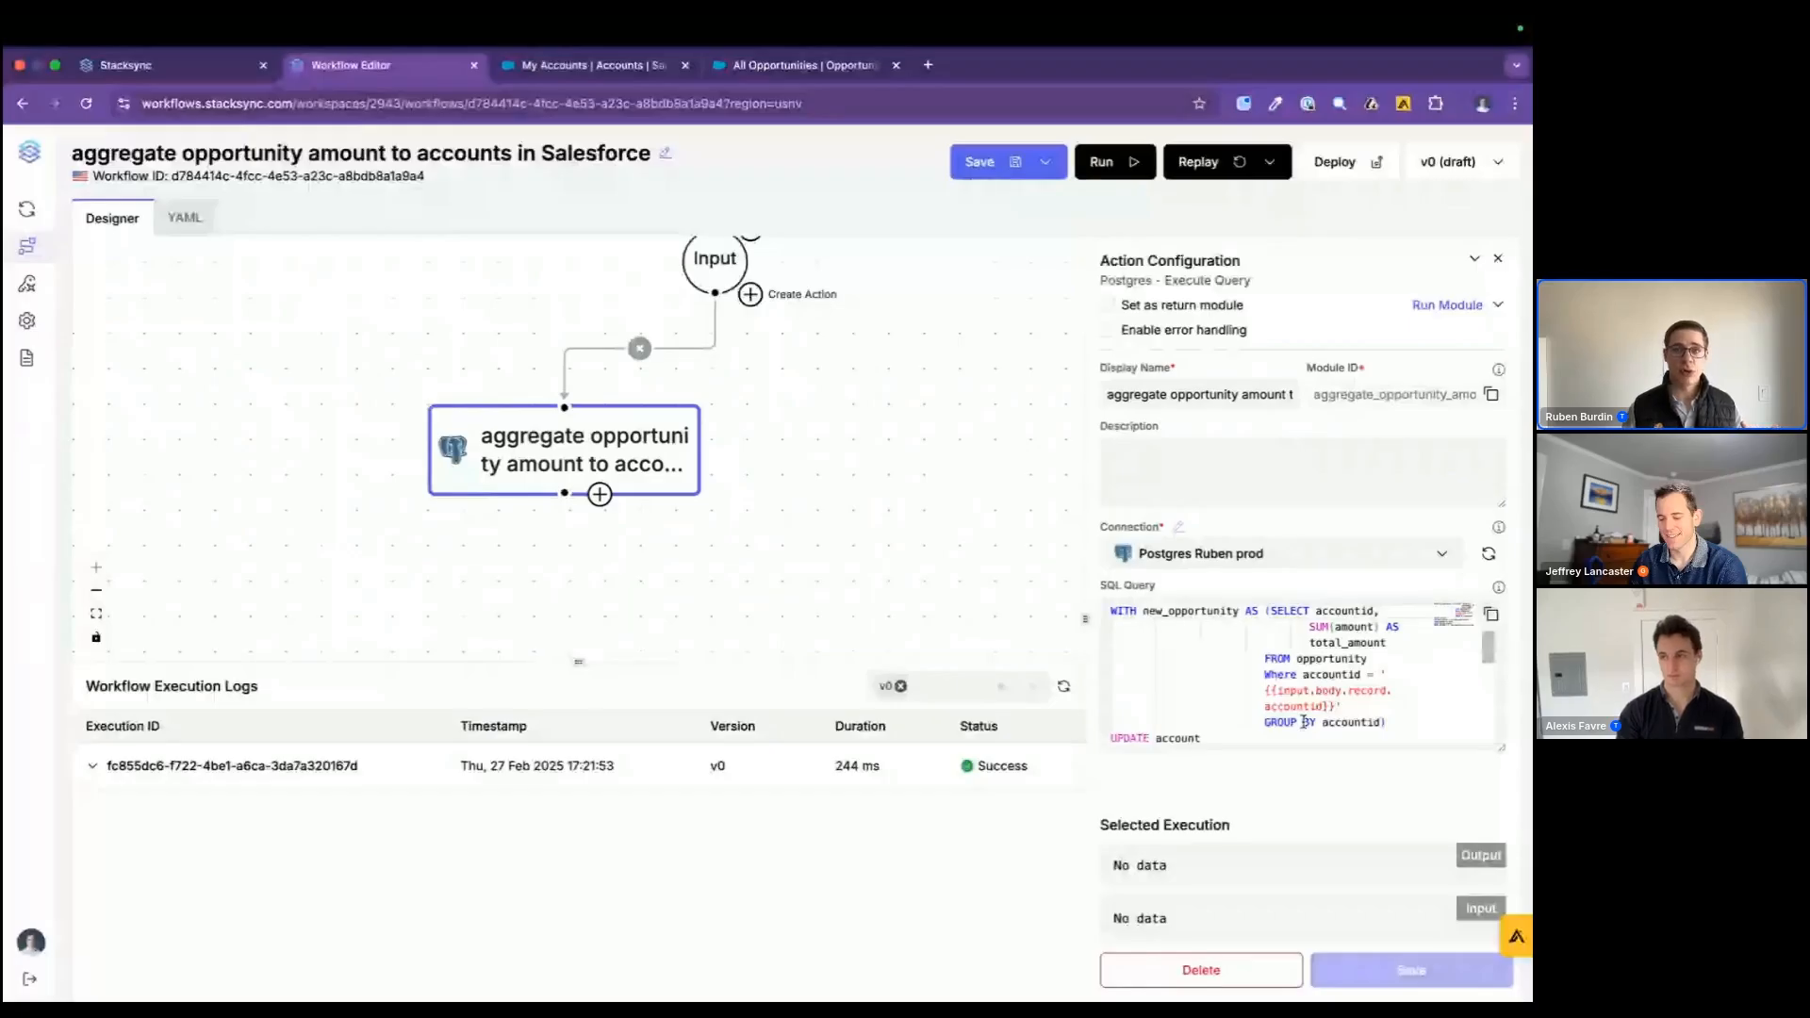
{"action": "left_click", "coordinate": [814, 66]}
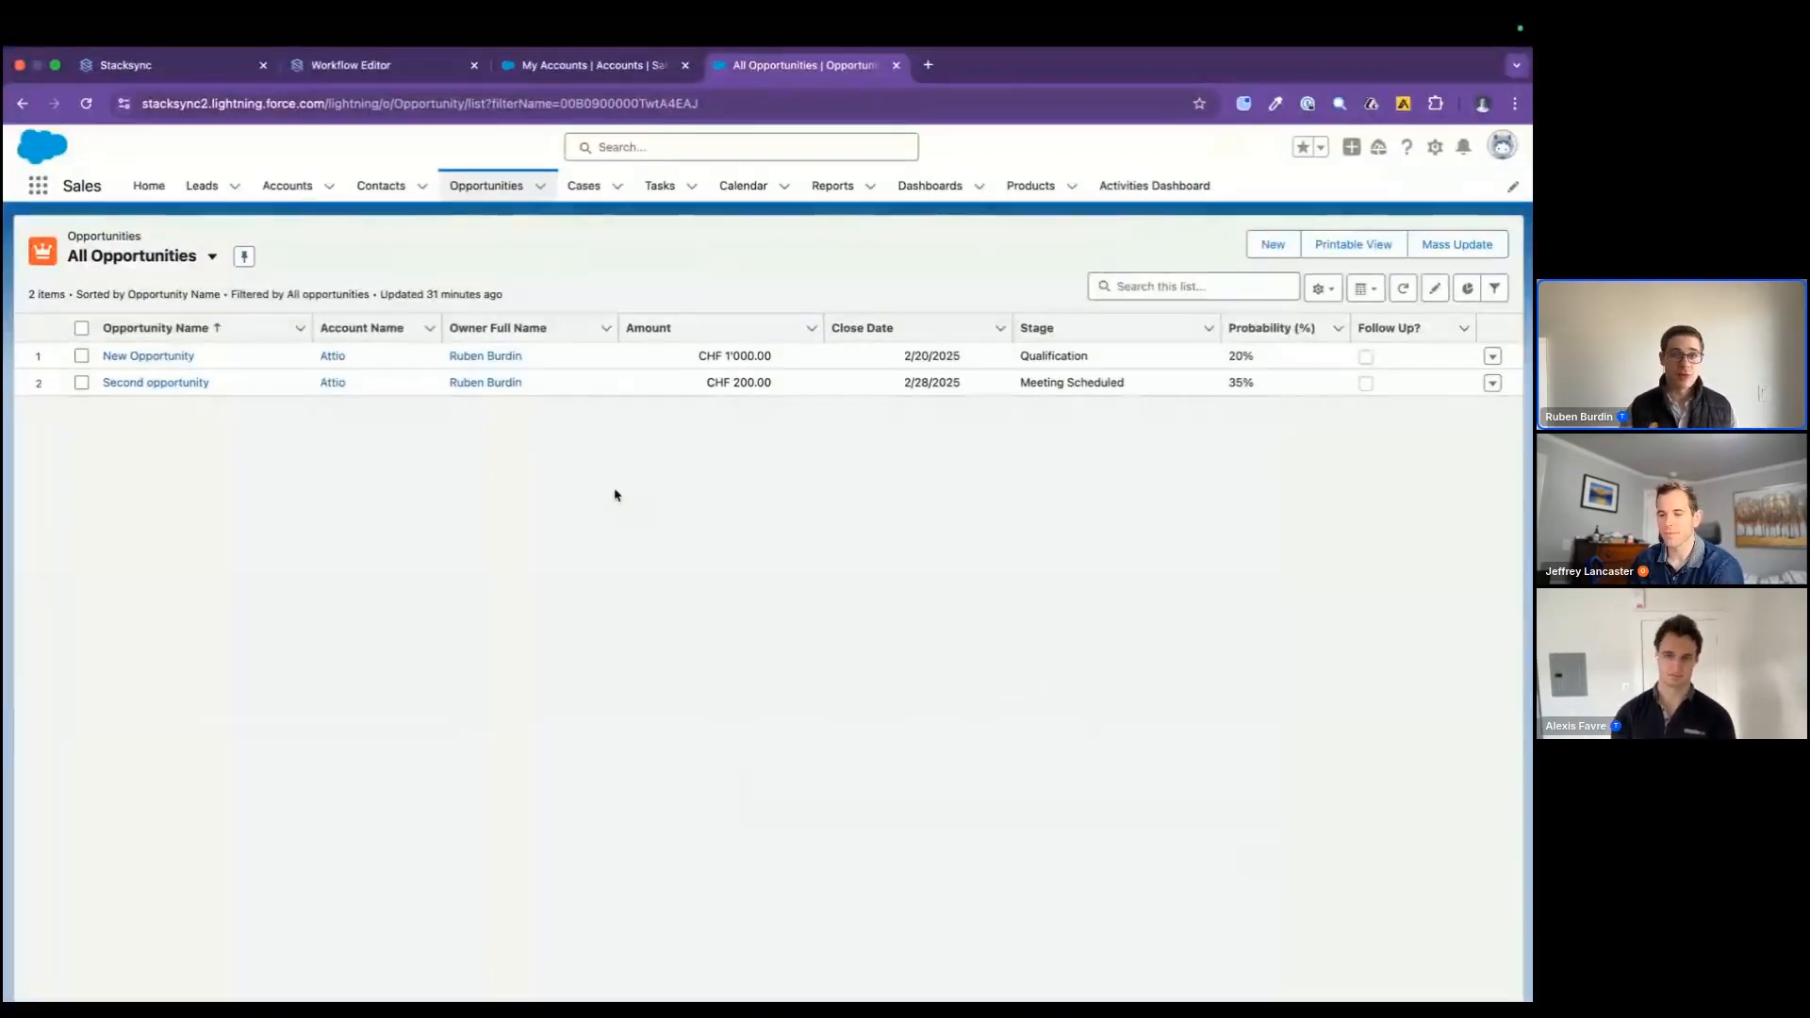
{"action": "left_click", "coordinate": [203, 71]}
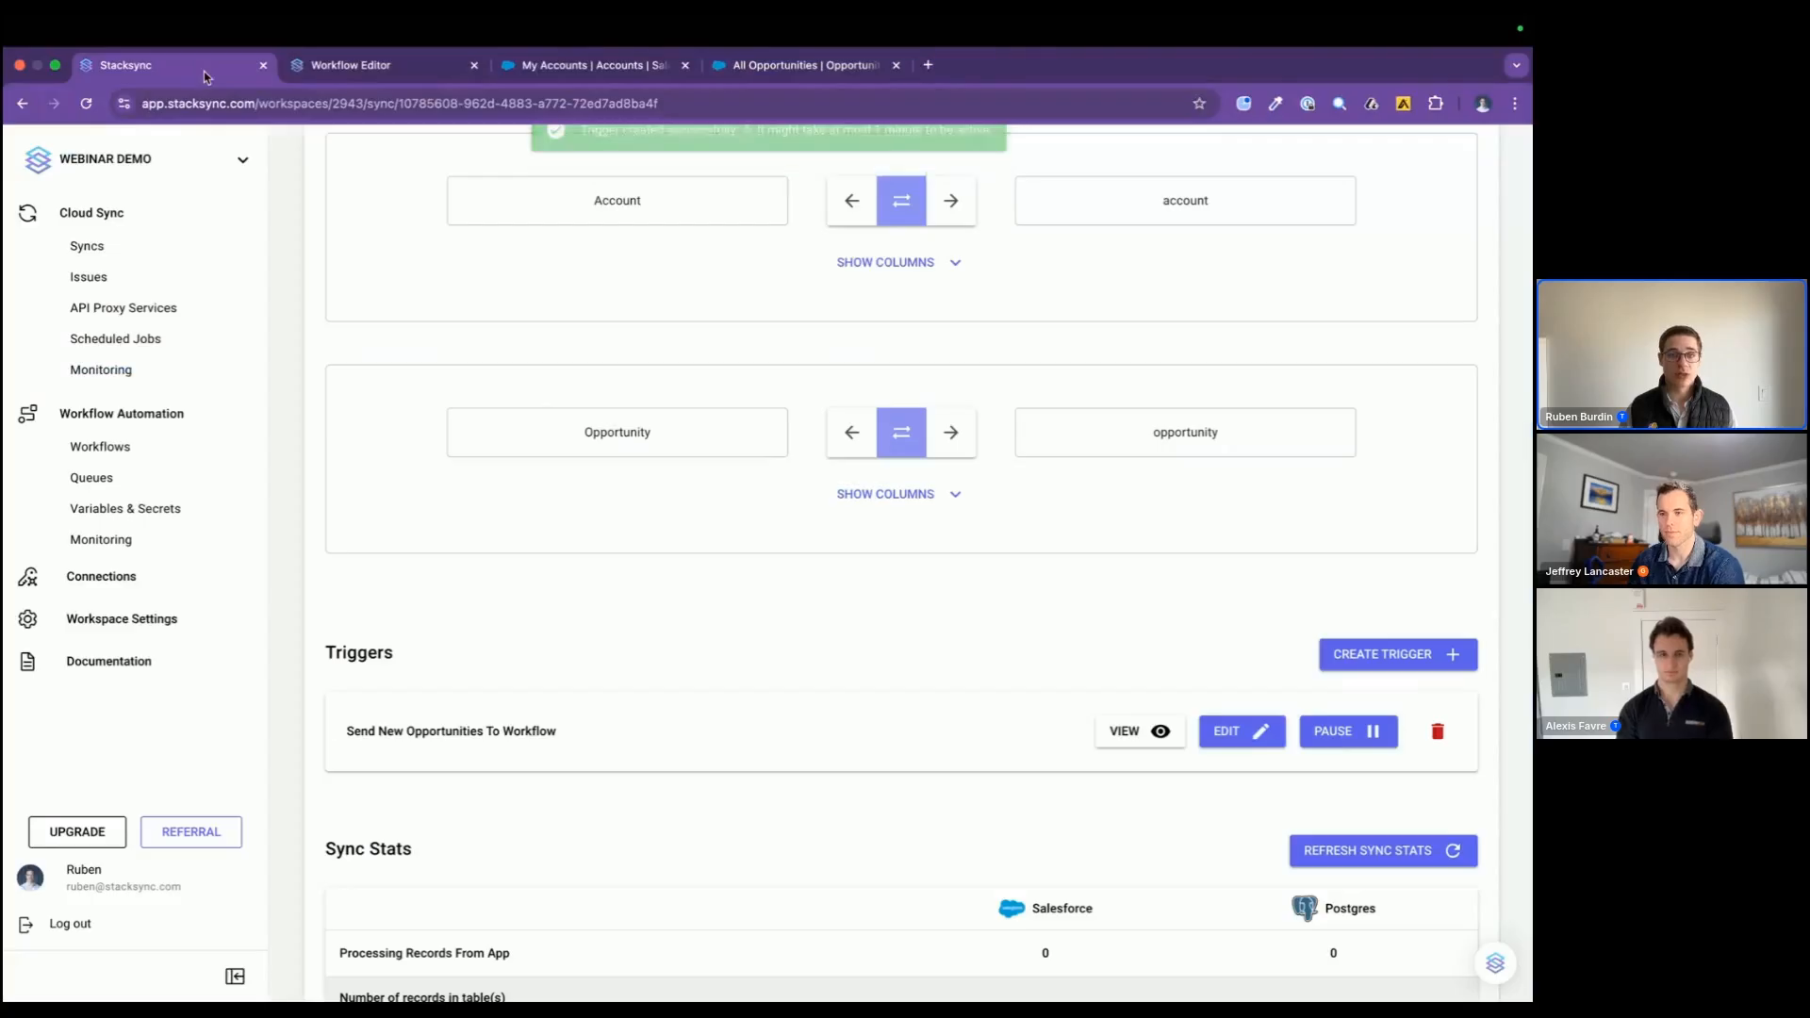
{"action": "left_click", "coordinate": [380, 72]}
Step: Check the existing execution log entry's details, collapse it, and go to the All Opportunities list in Salesforce
{"action": "left_click", "coordinate": [543, 764]}
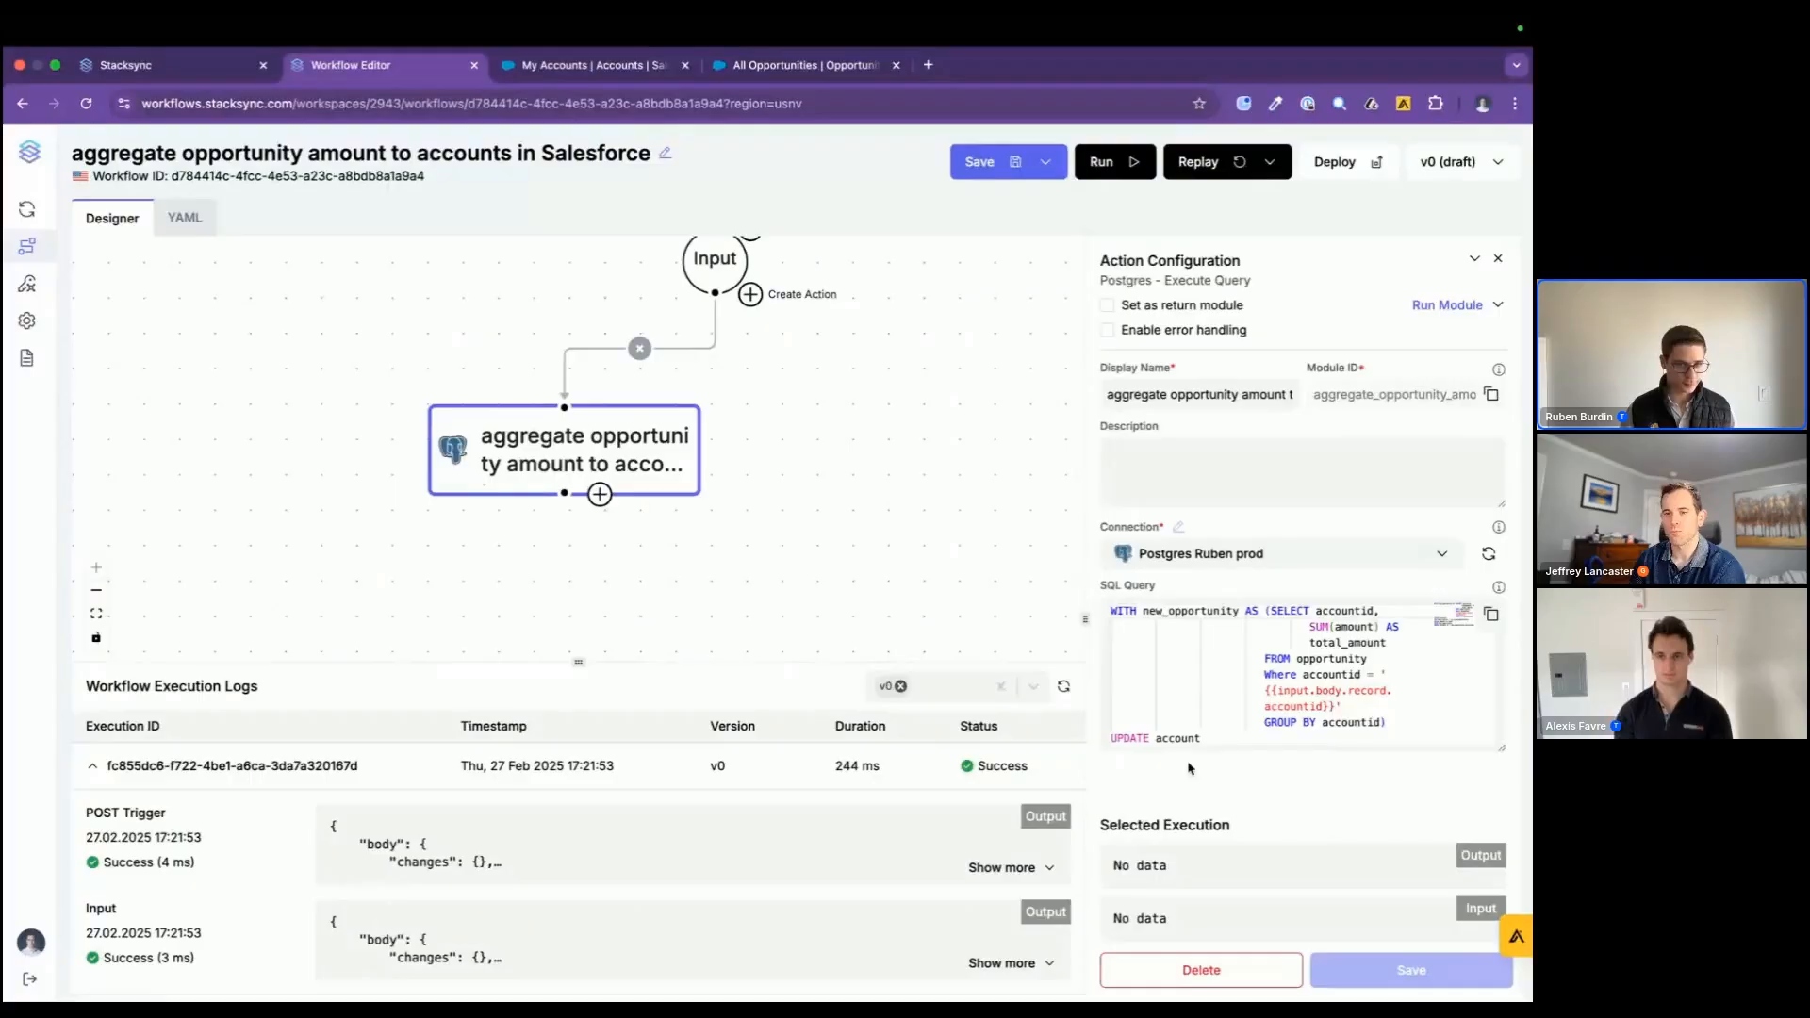
{"action": "left_click", "coordinate": [95, 771]}
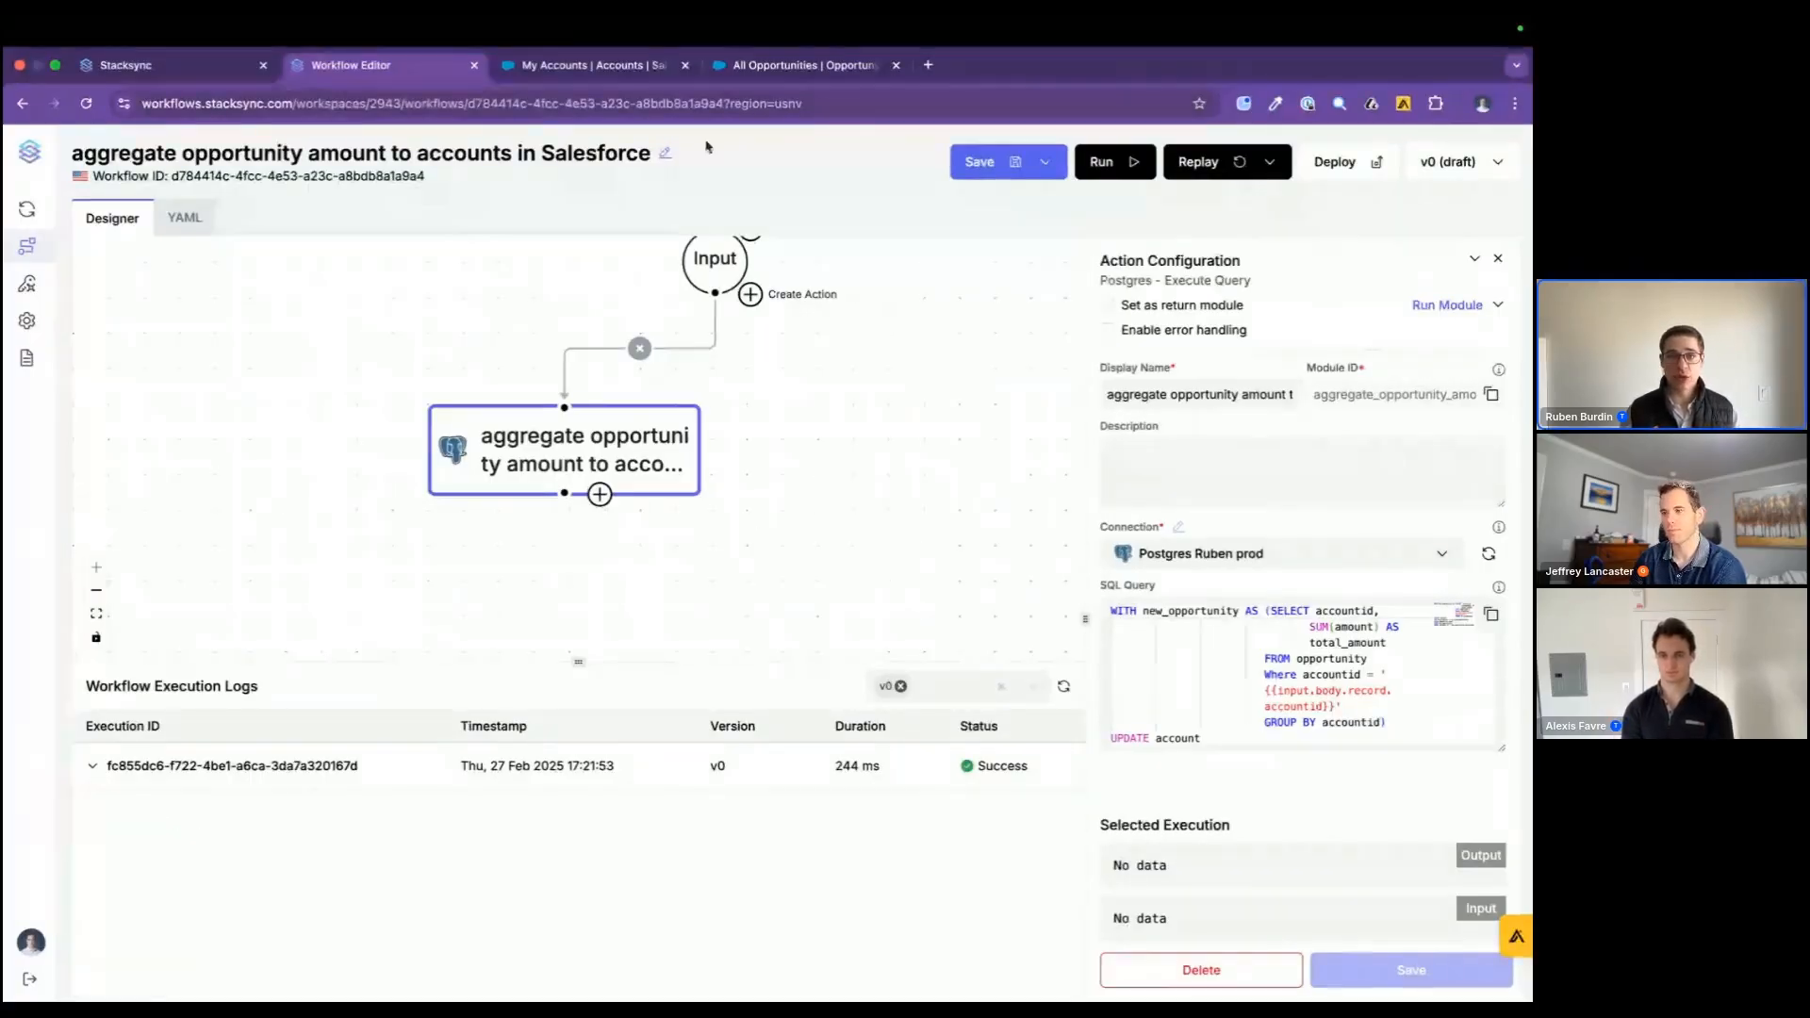
{"action": "left_click", "coordinate": [741, 68]}
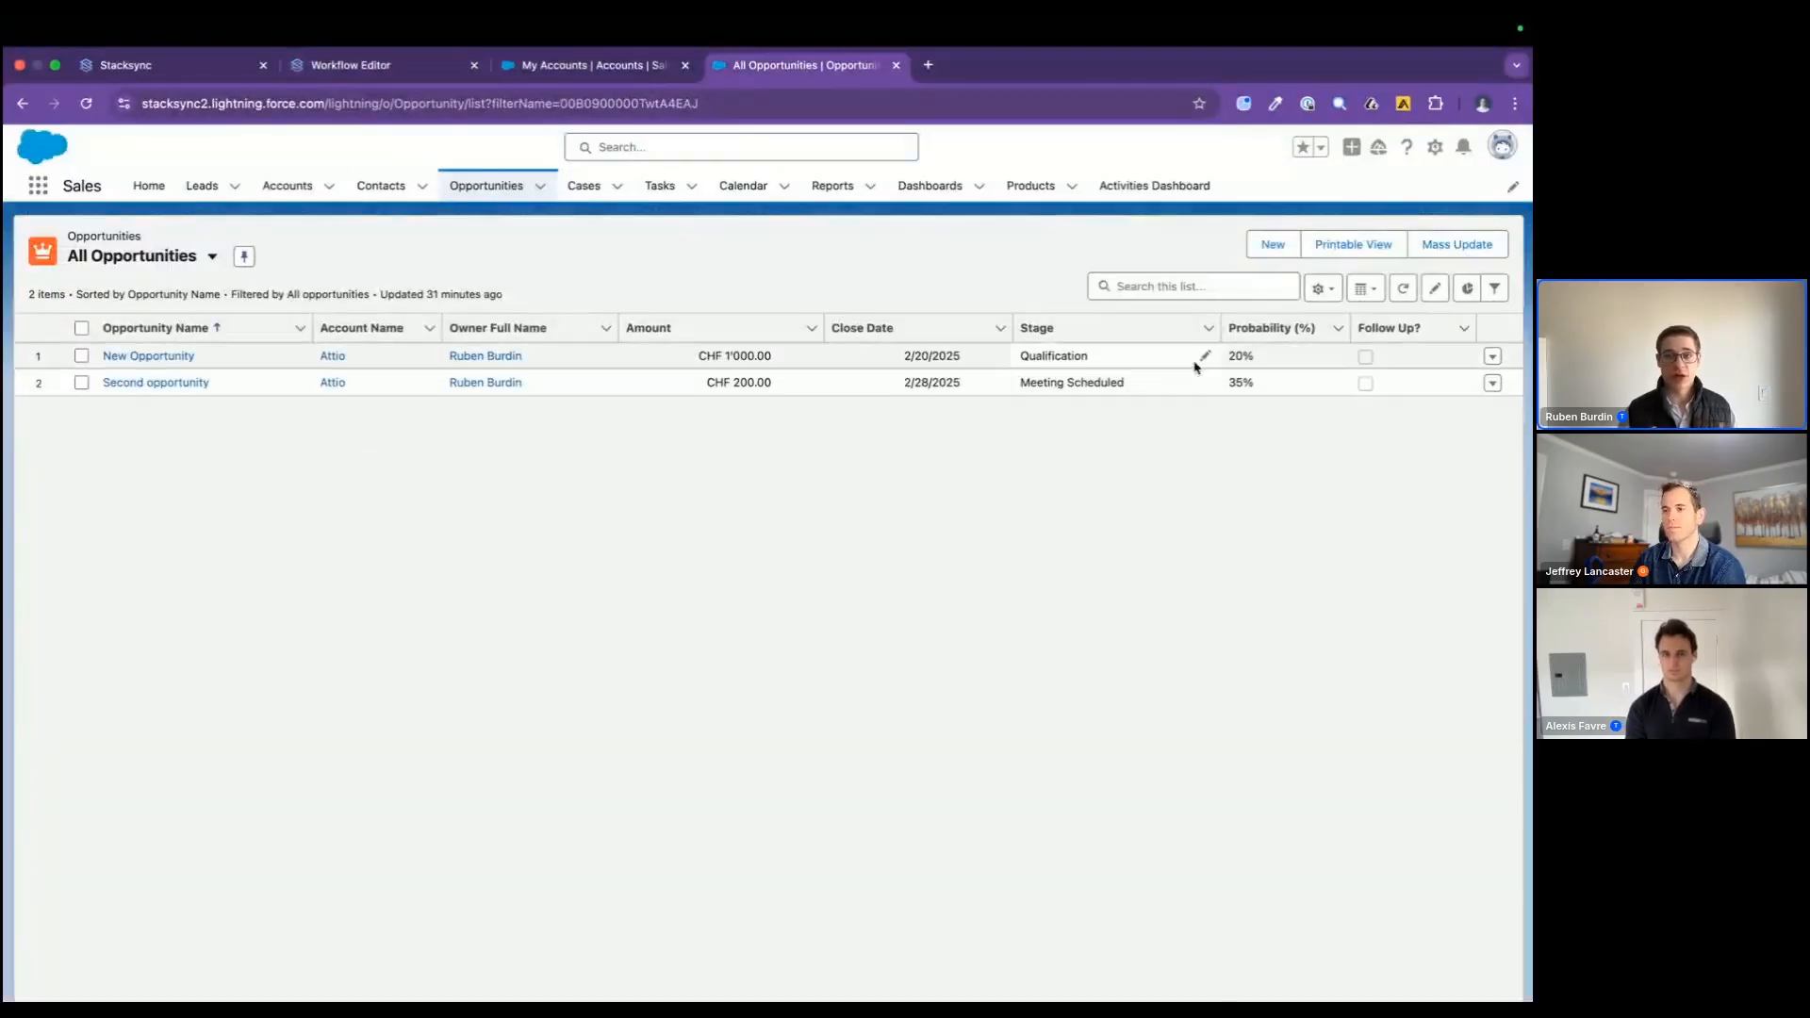
Step: Start a new opportunity with close date 2/19/2025, name "stacksyc opp 1" and the Stacksync account
{"action": "left_click", "coordinate": [1282, 250]}
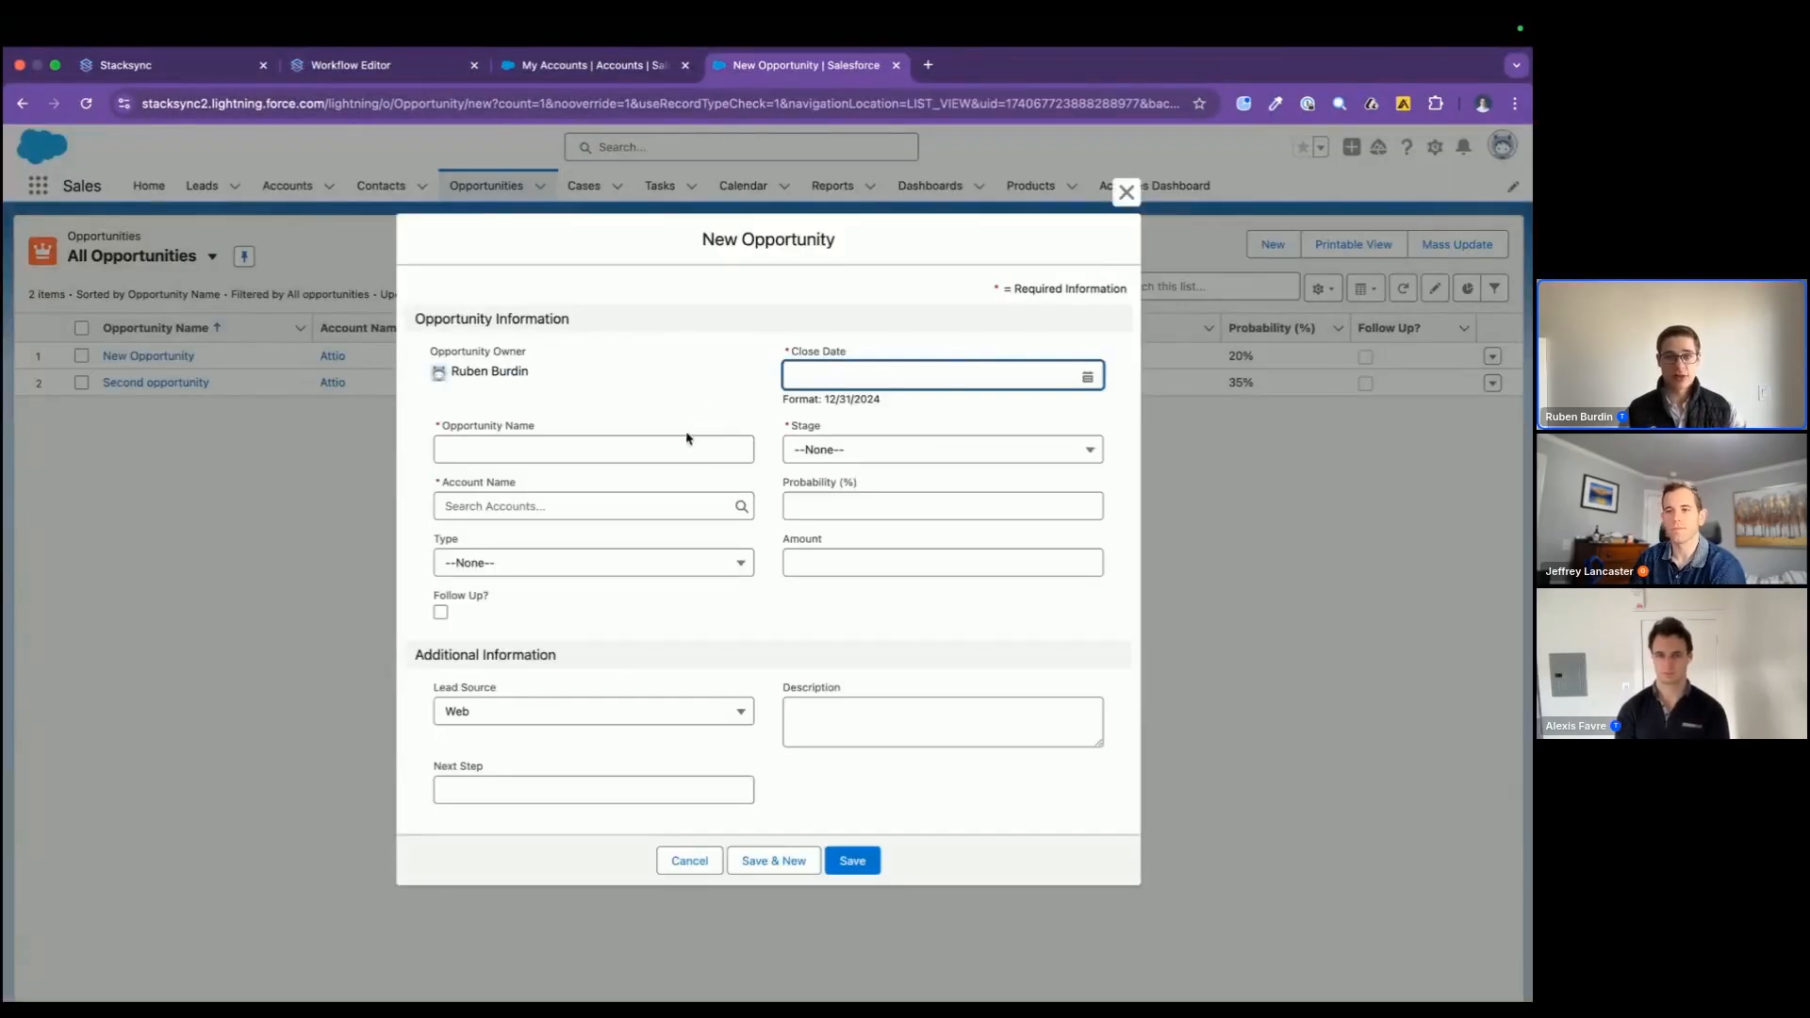
{"action": "left_click", "coordinate": [883, 382]}
{"action": "left_click", "coordinate": [979, 580]}
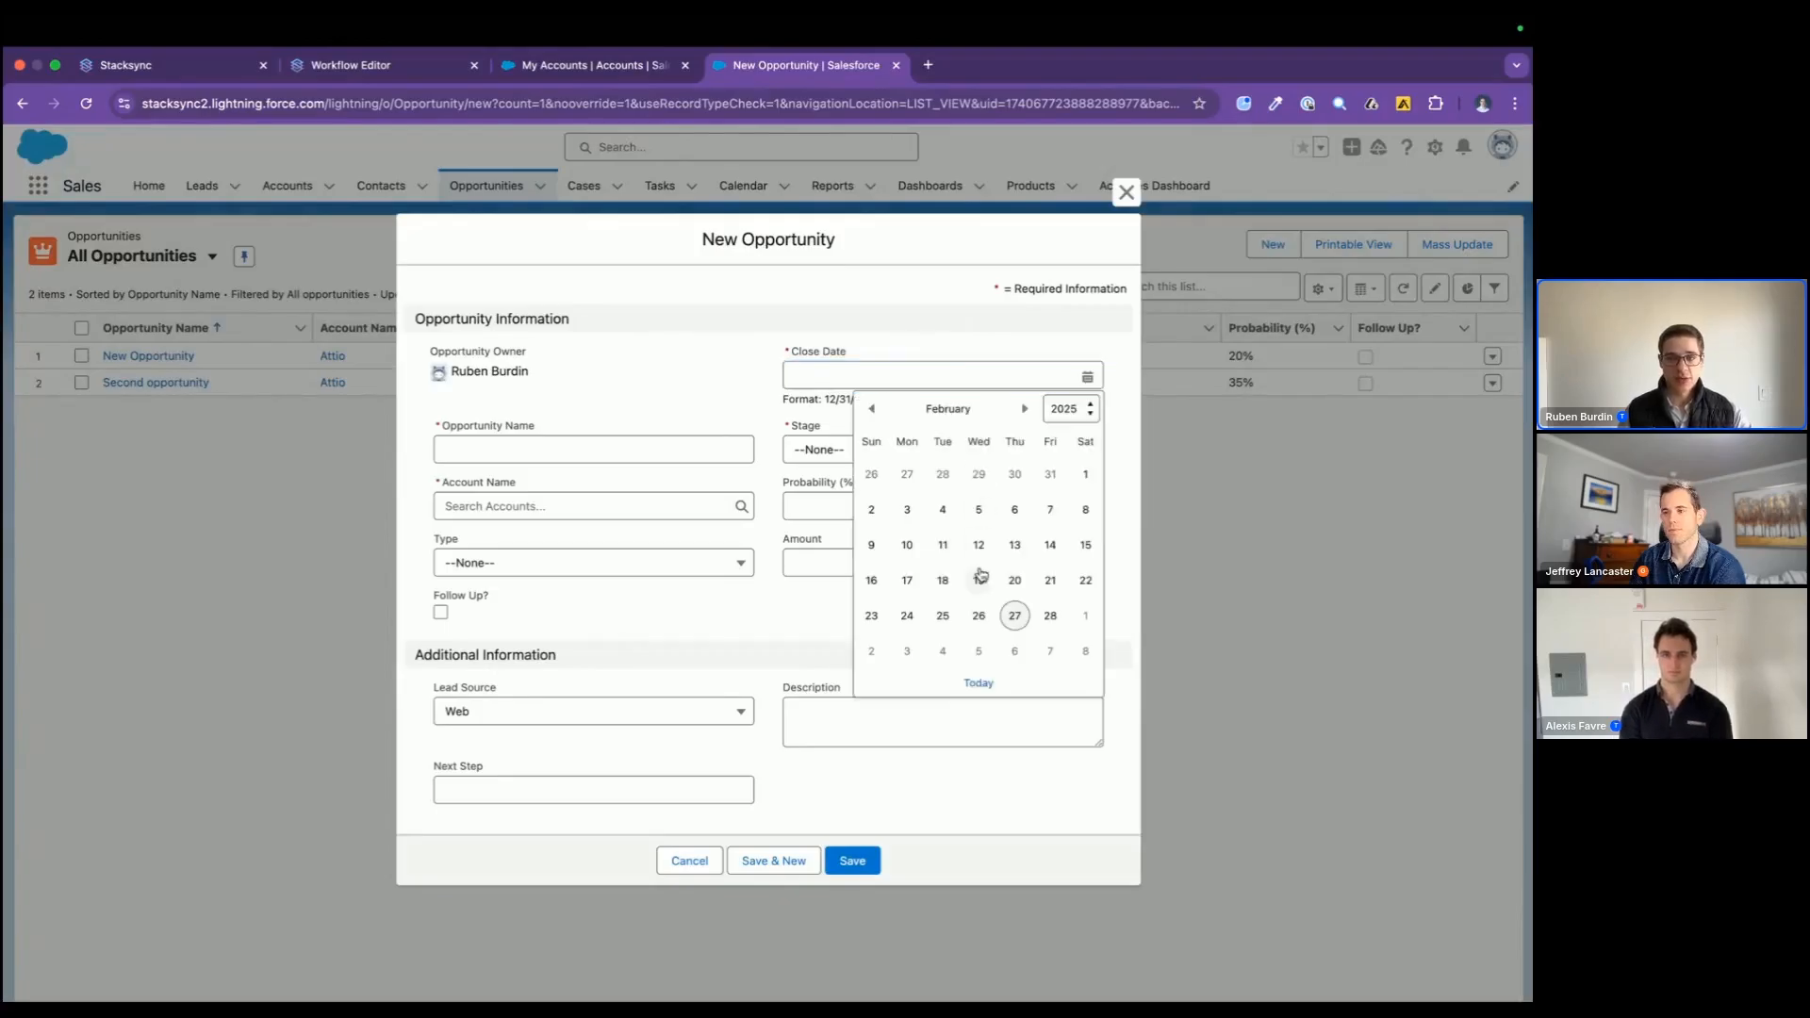
{"action": "left_click", "coordinate": [560, 443]}
{"action": "type", "text": "stacksyc opp "}
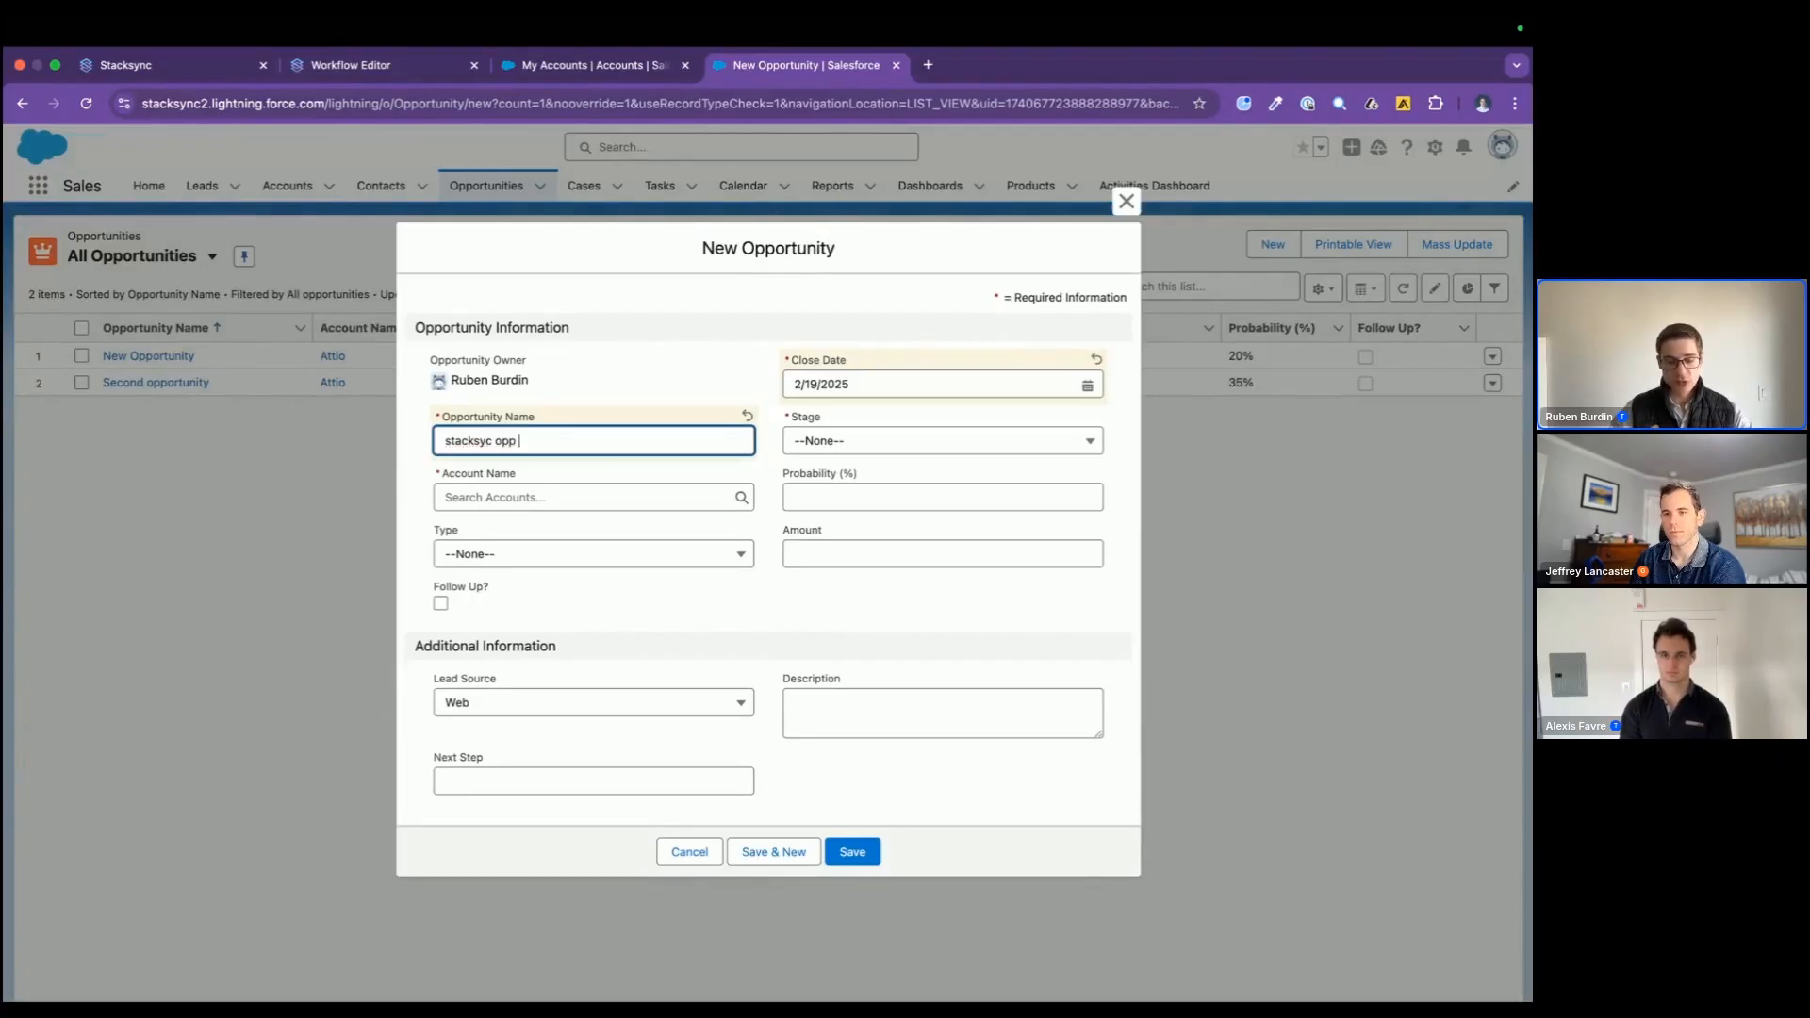
{"action": "type", "text": "1"}
{"action": "left_click", "coordinate": [534, 498]}
{"action": "type", "text": "stac"}
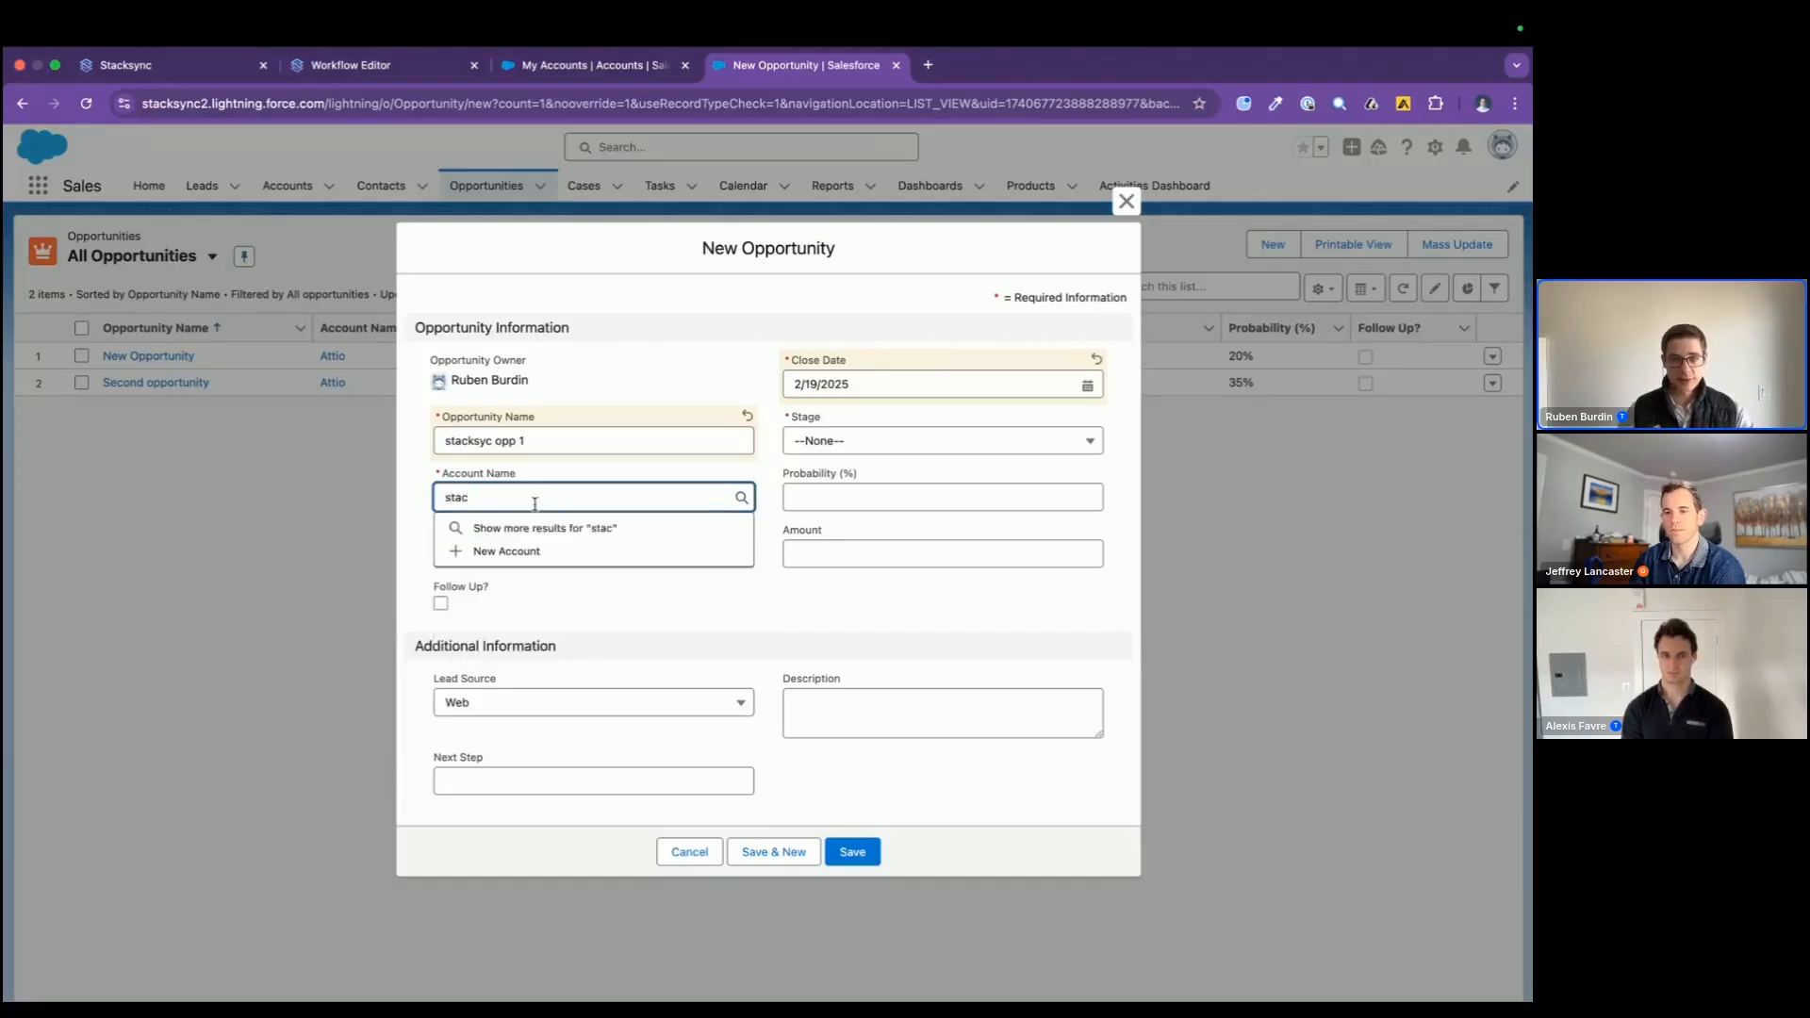
{"action": "type", "text": "k"}
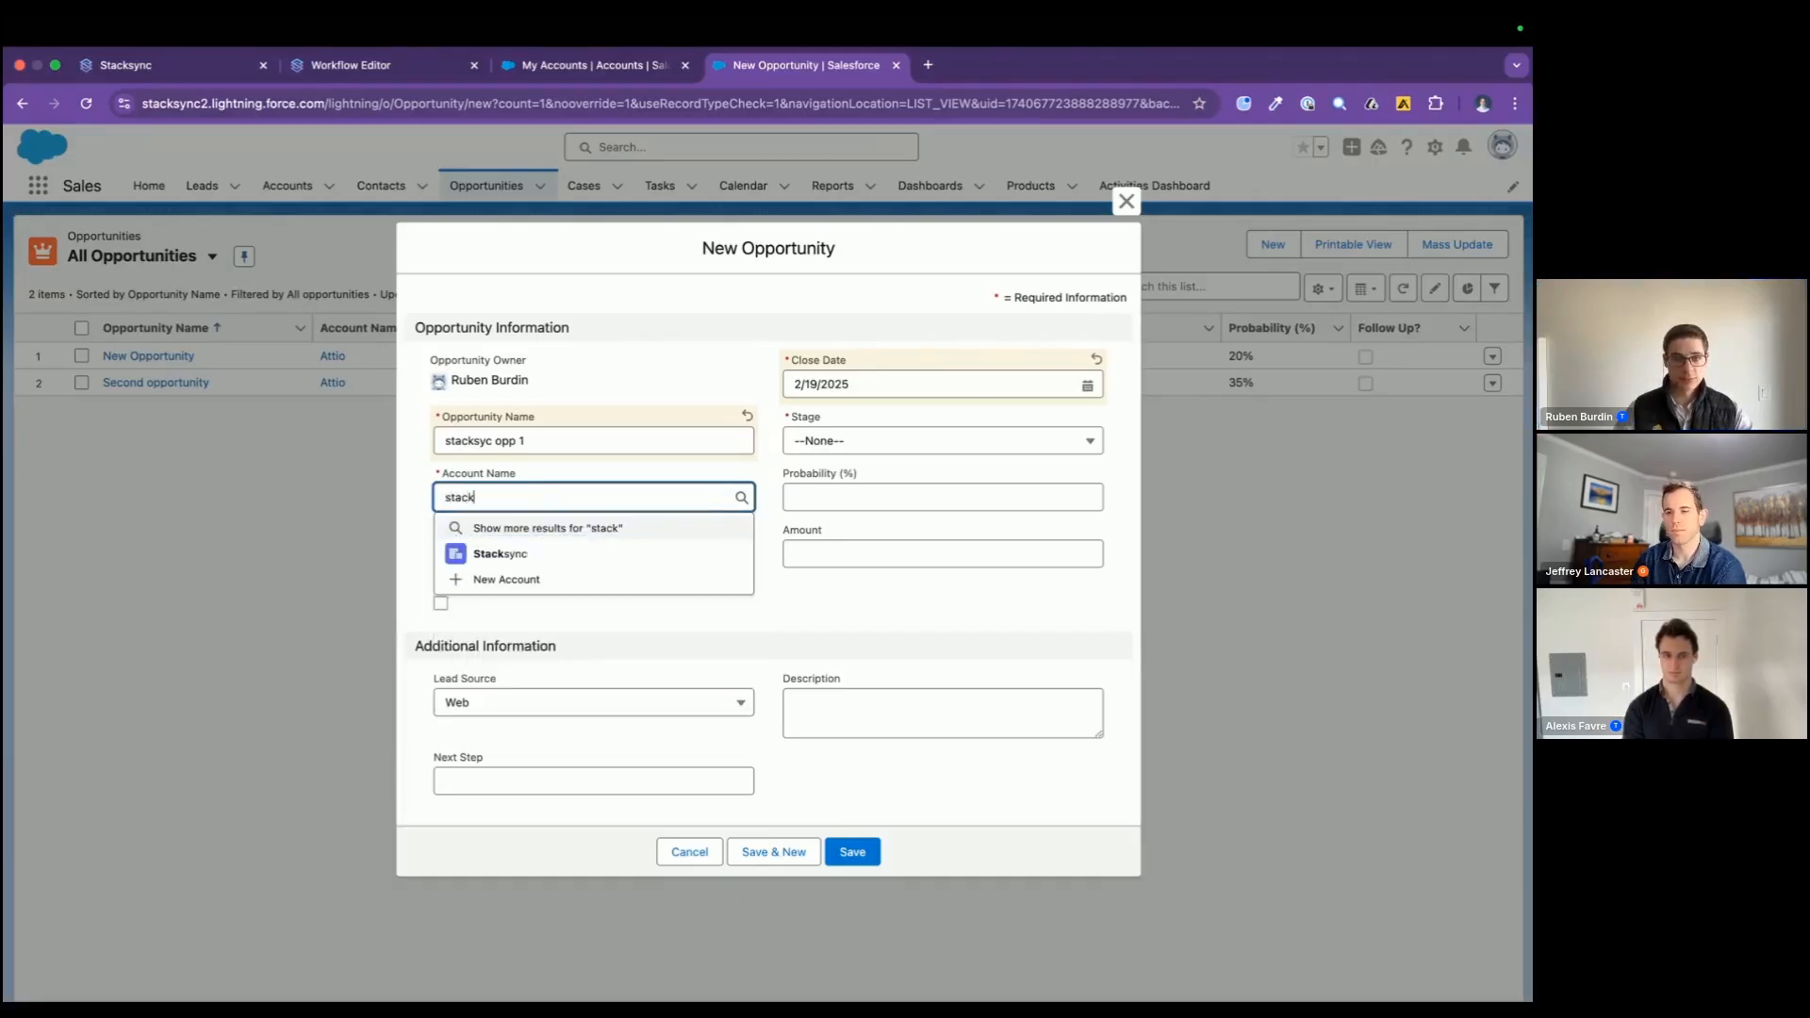
{"action": "left_click", "coordinate": [504, 553]}
Step: Set the new opportunity's stage to Meeting Scheduled and its amount to 4000, and save the record
{"action": "left_click", "coordinate": [876, 441]}
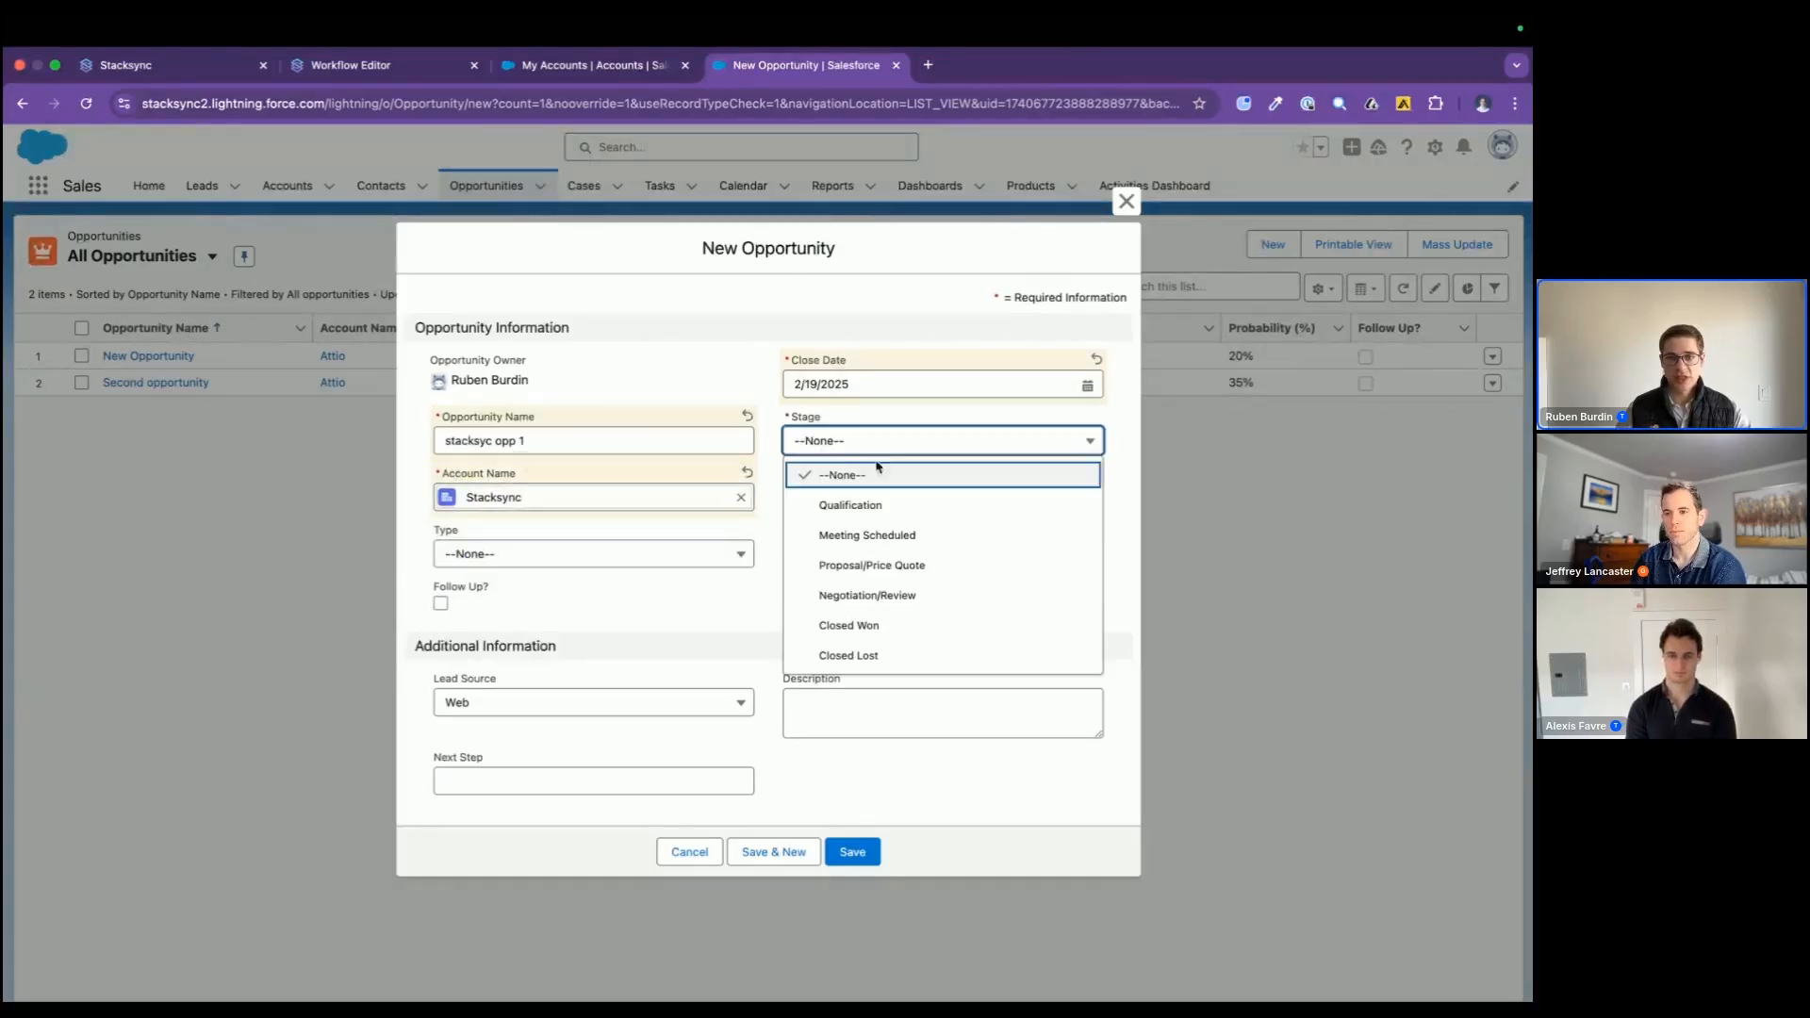
{"action": "left_click", "coordinate": [877, 535]}
{"action": "left_click", "coordinate": [873, 564]}
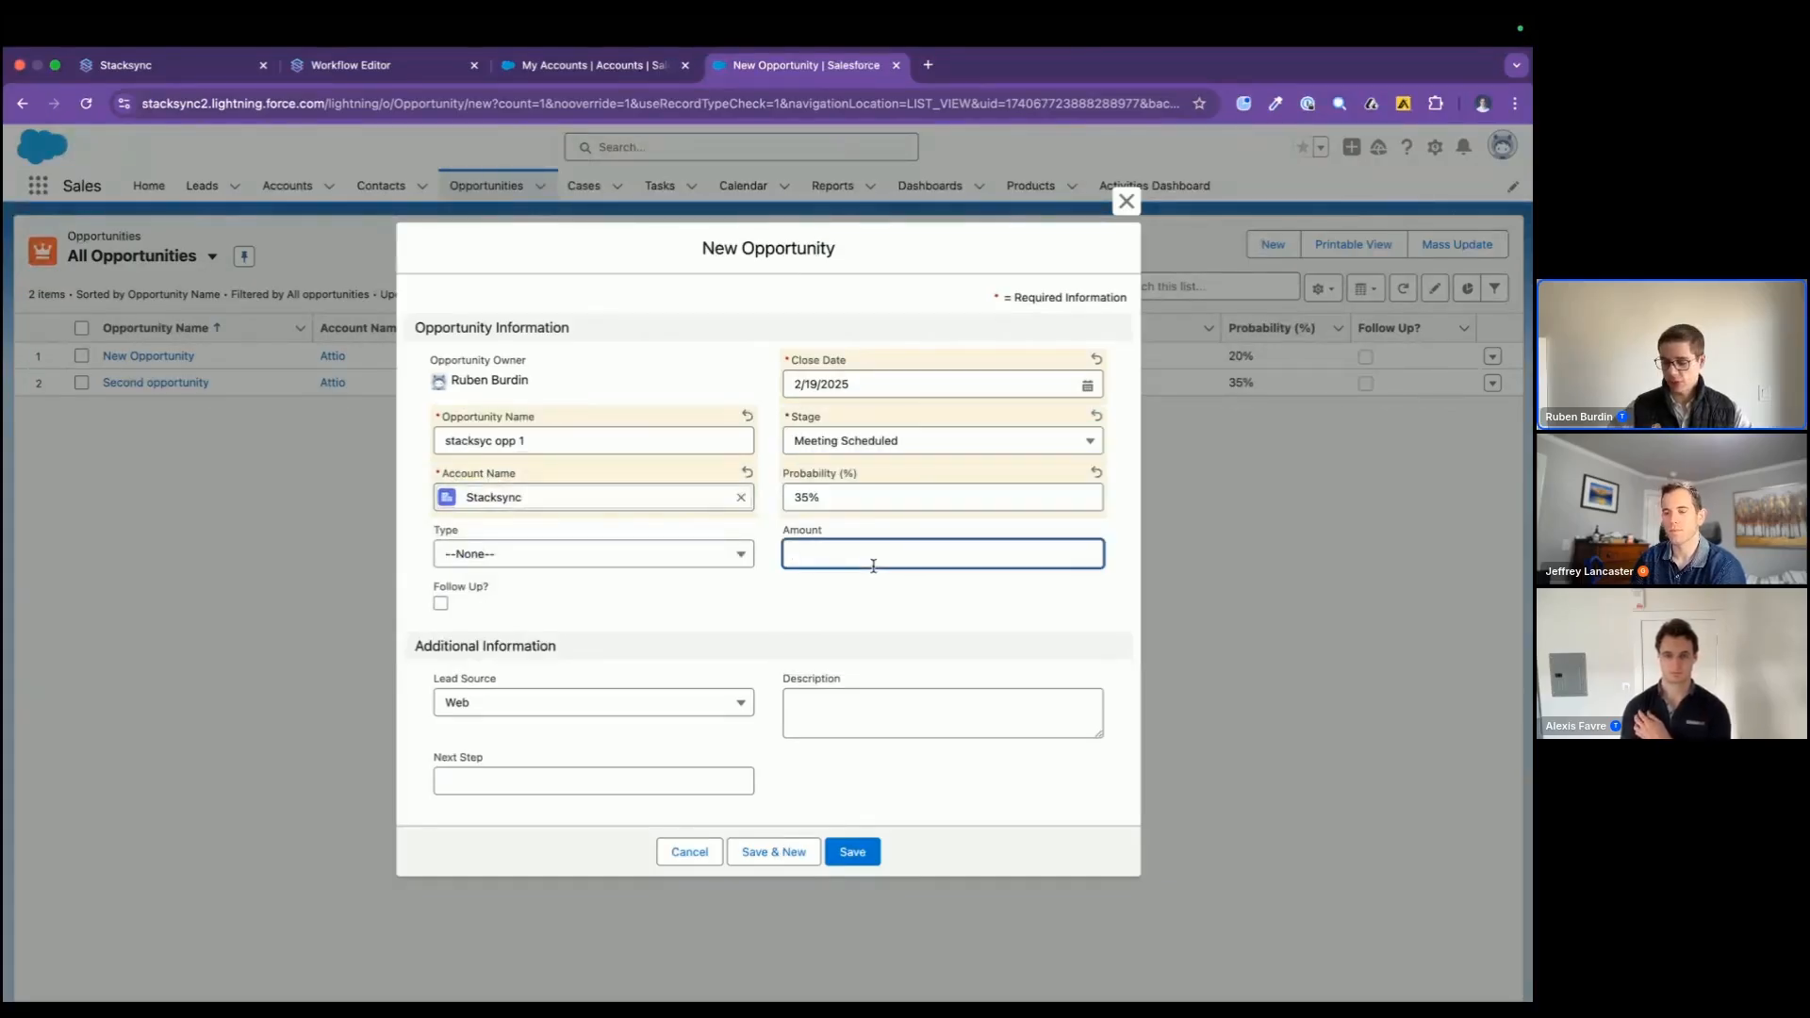
{"action": "type", "text": "4000"}
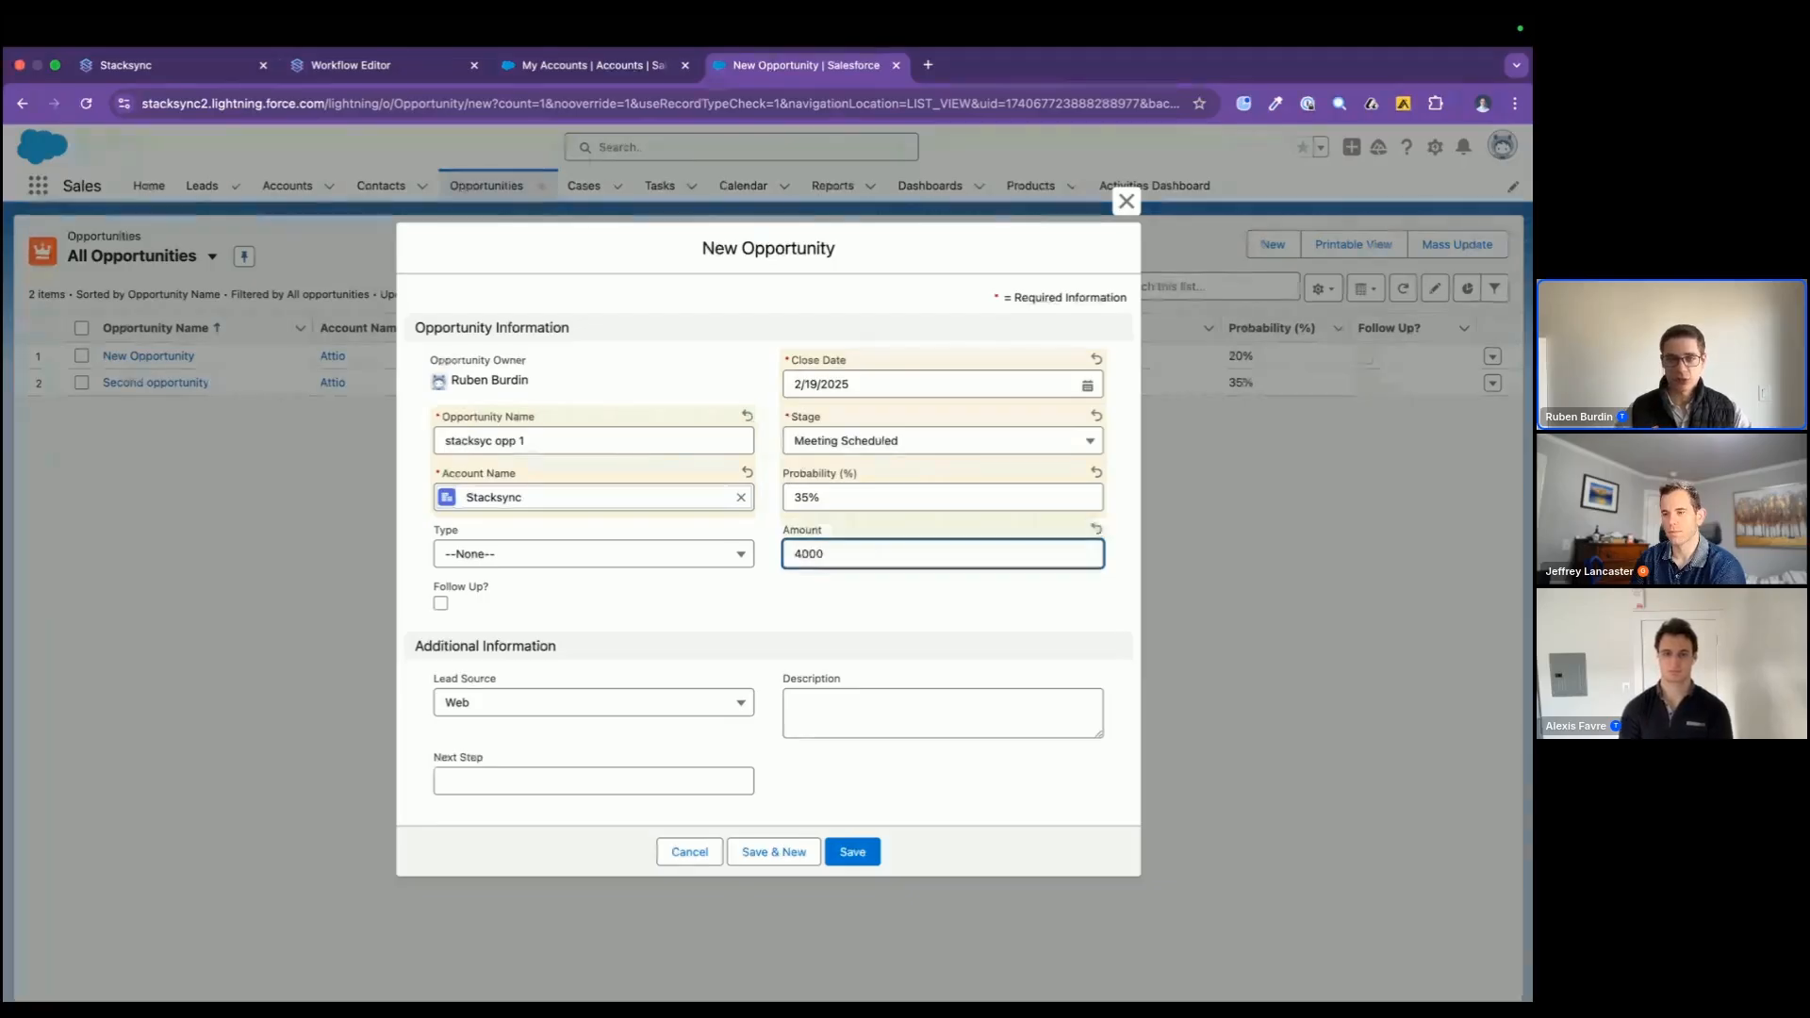
{"action": "left_click", "coordinate": [839, 795]}
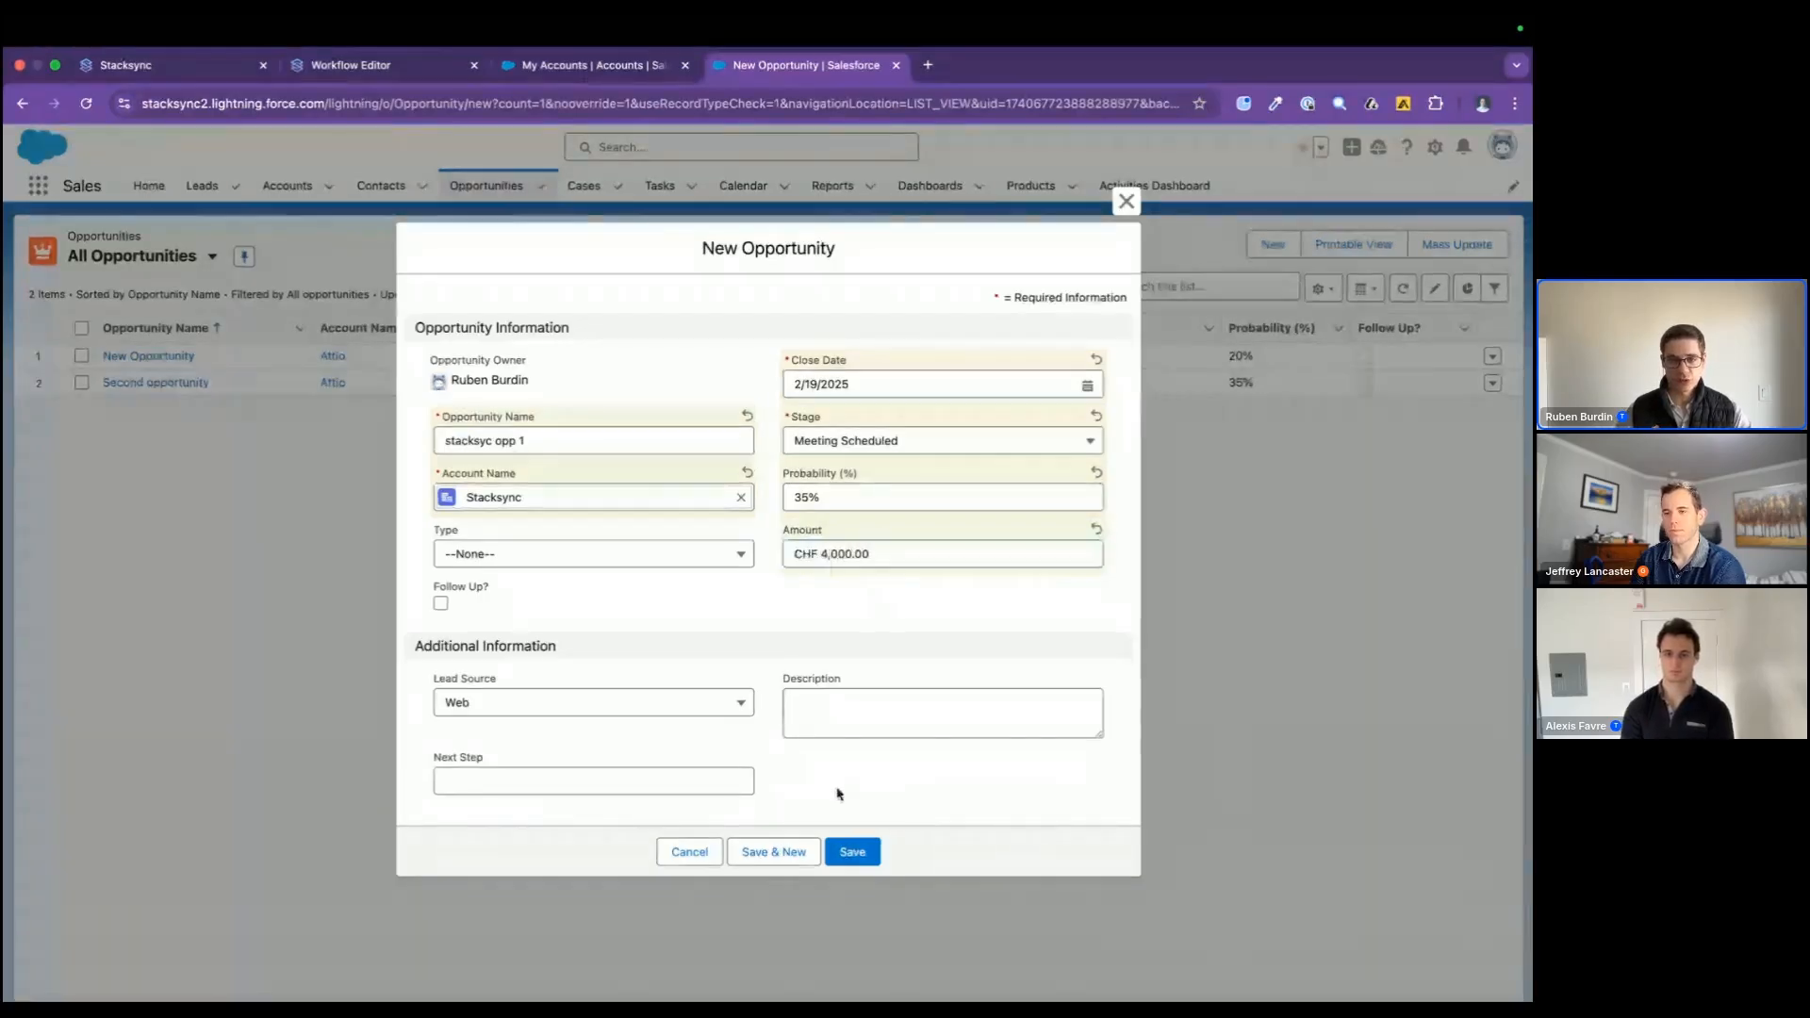
{"action": "left_click", "coordinate": [852, 853]}
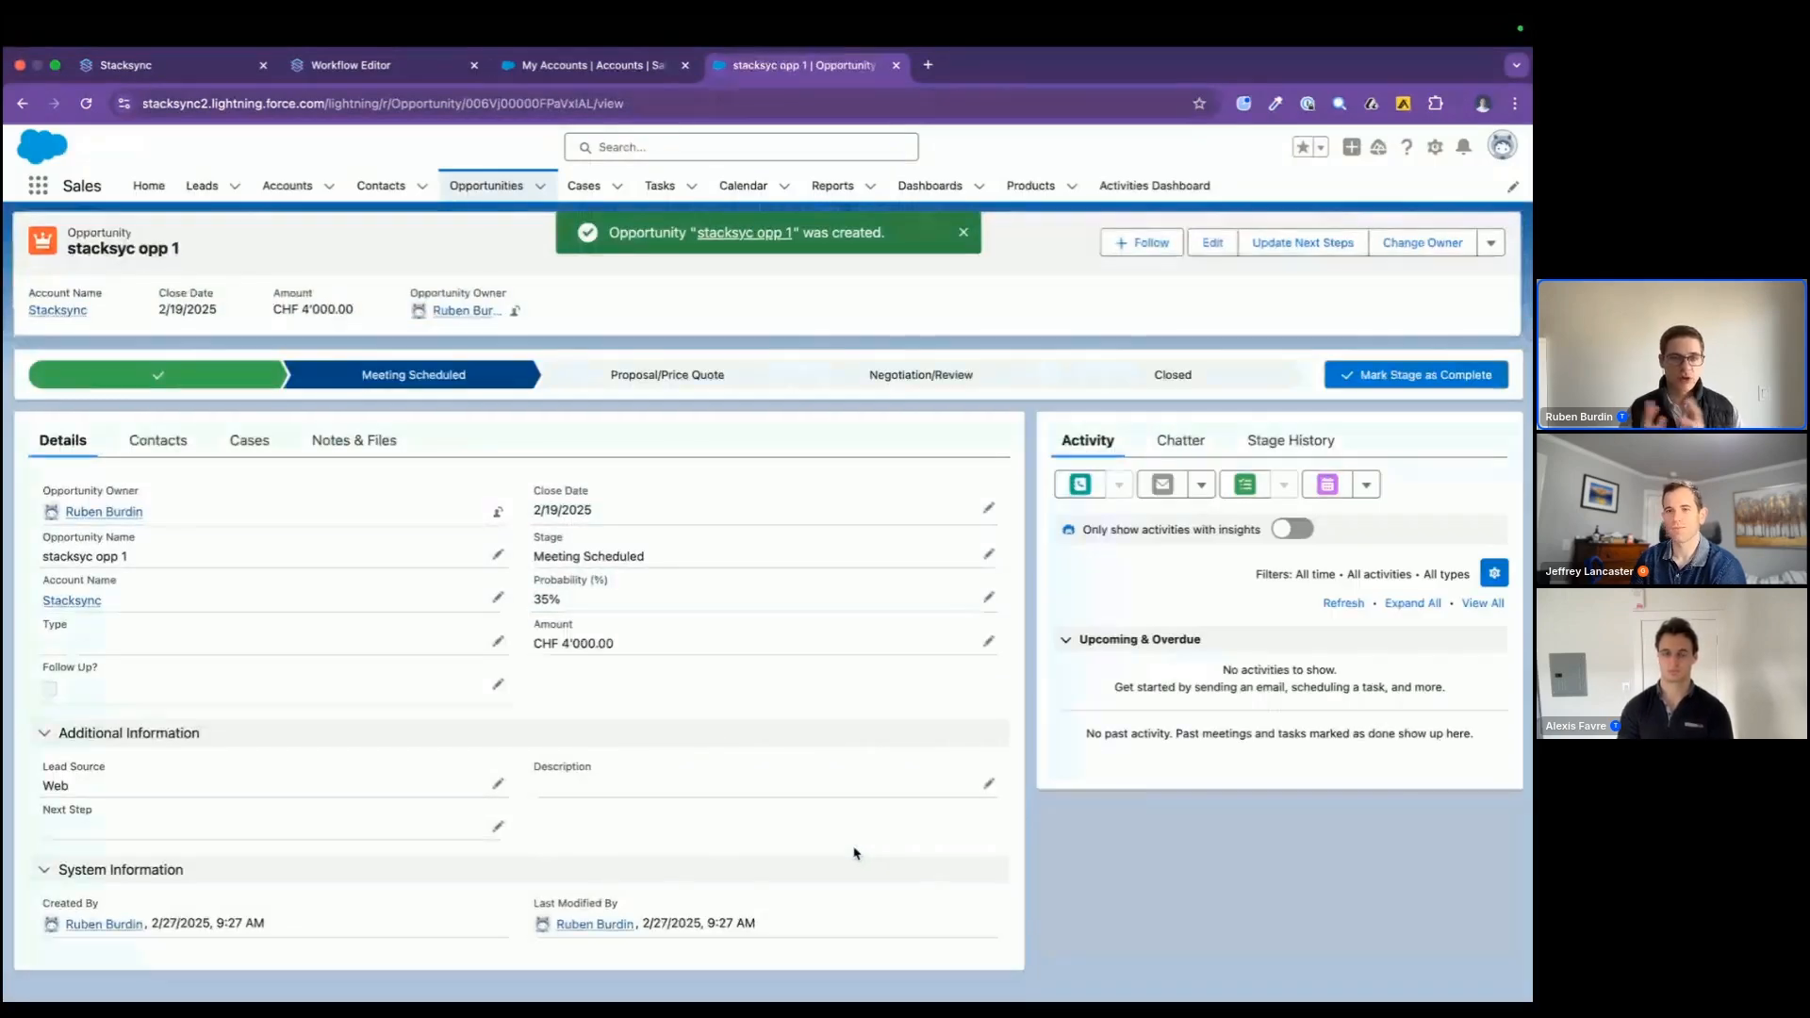
Step: Switch to the database client, reload the opportunity table and check the amount of stacksyc opp 1
{"action": "key", "text": "super+Tab"}
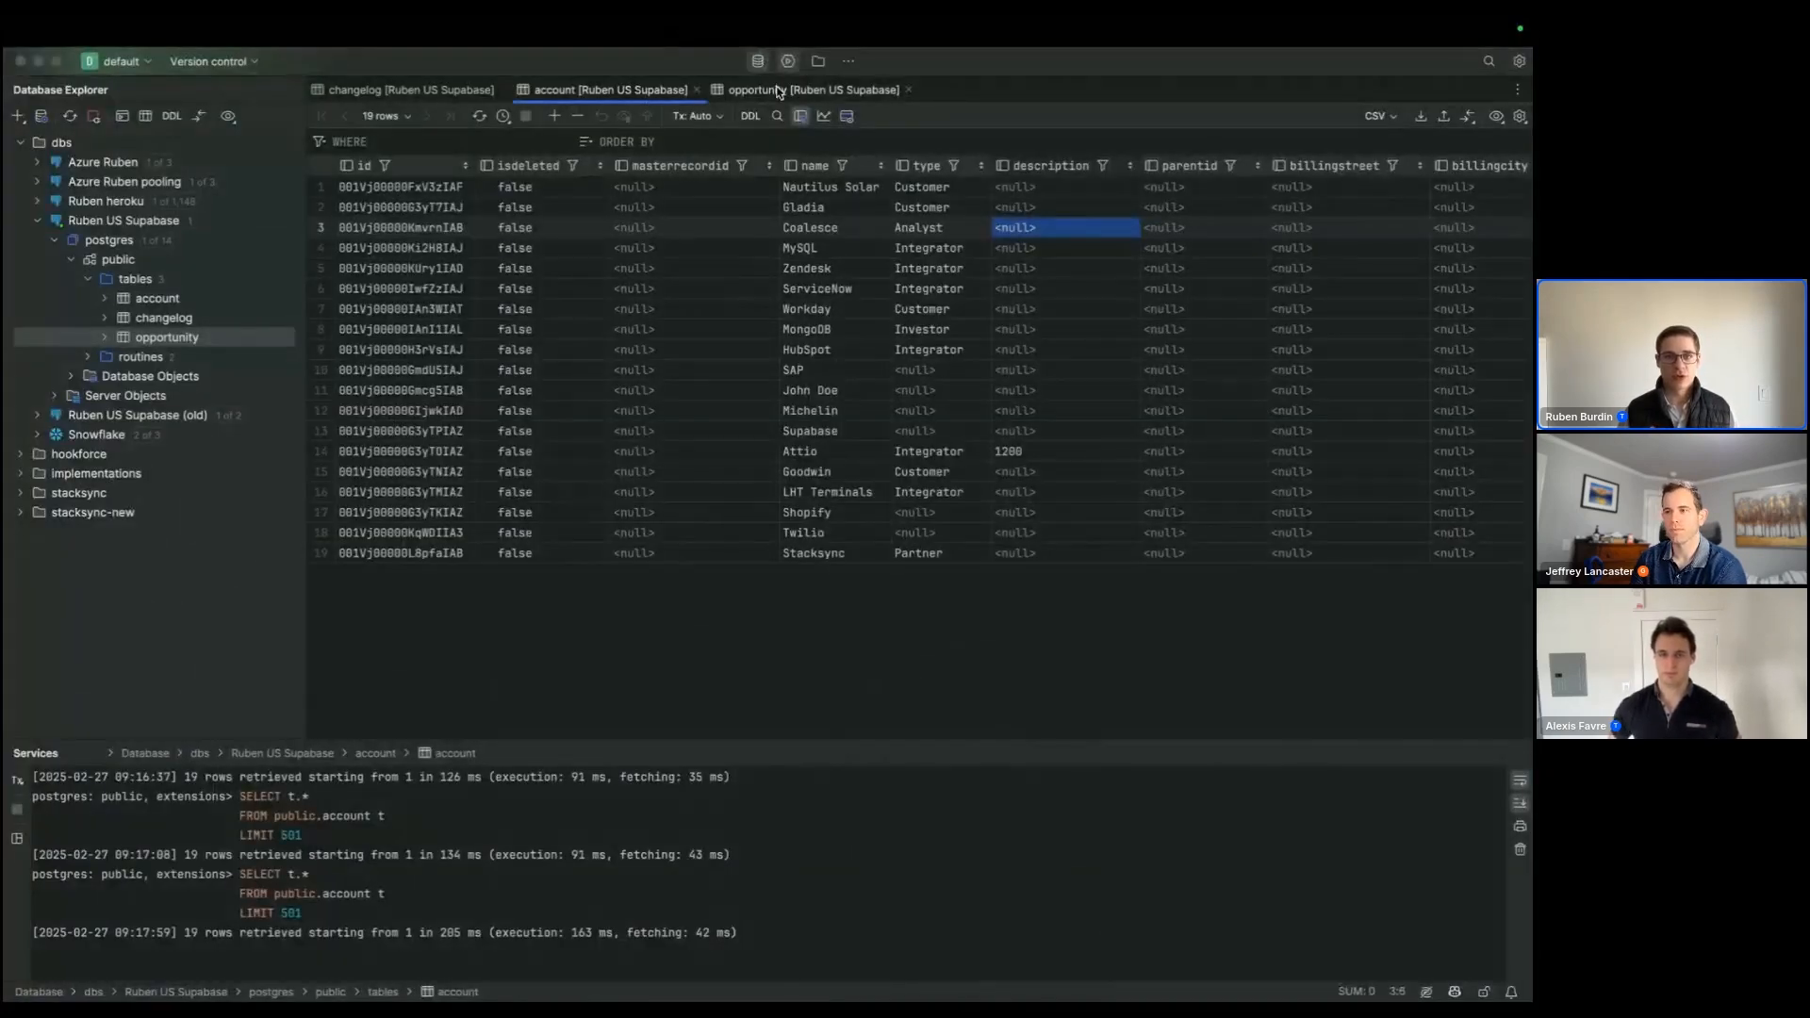
{"action": "left_click", "coordinate": [778, 90]}
{"action": "left_click", "coordinate": [477, 116]}
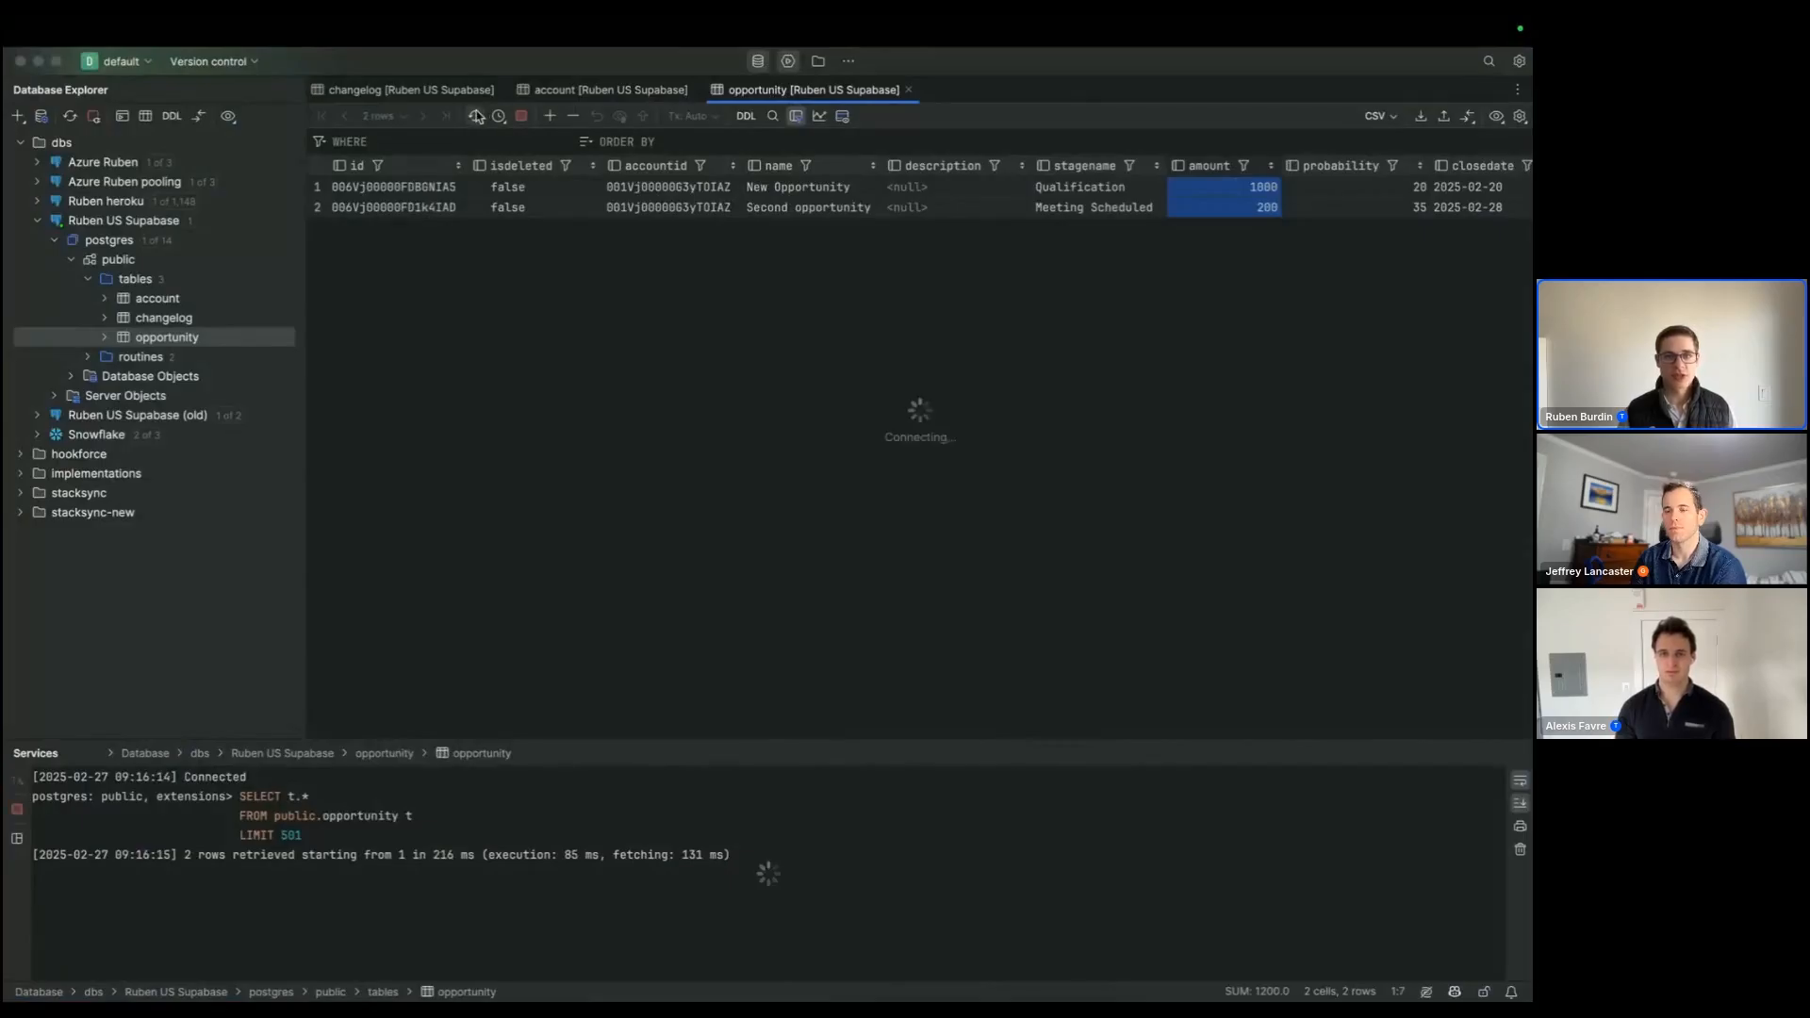
{"action": "left_click", "coordinate": [1249, 231]}
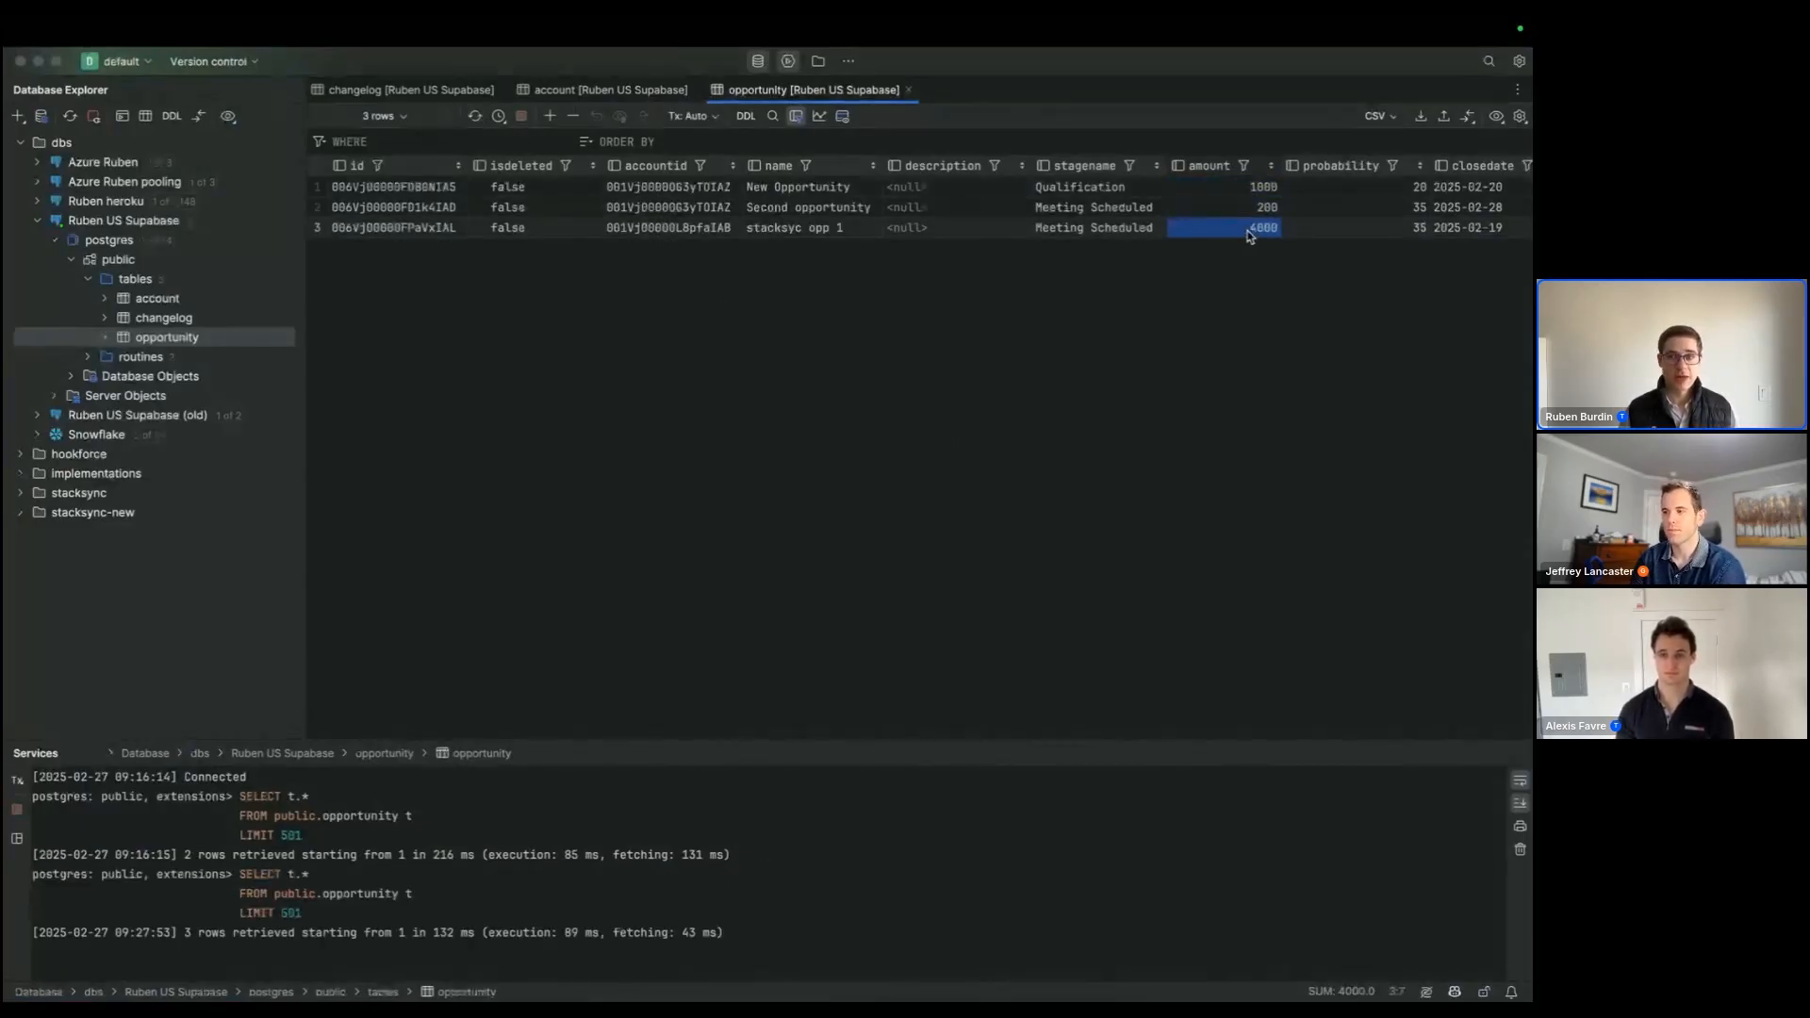
Step: Look at the workflow editor's execution logs, and in the database client reload the account table and check the Stacksync account's description
{"action": "key", "text": "super+Tab"}
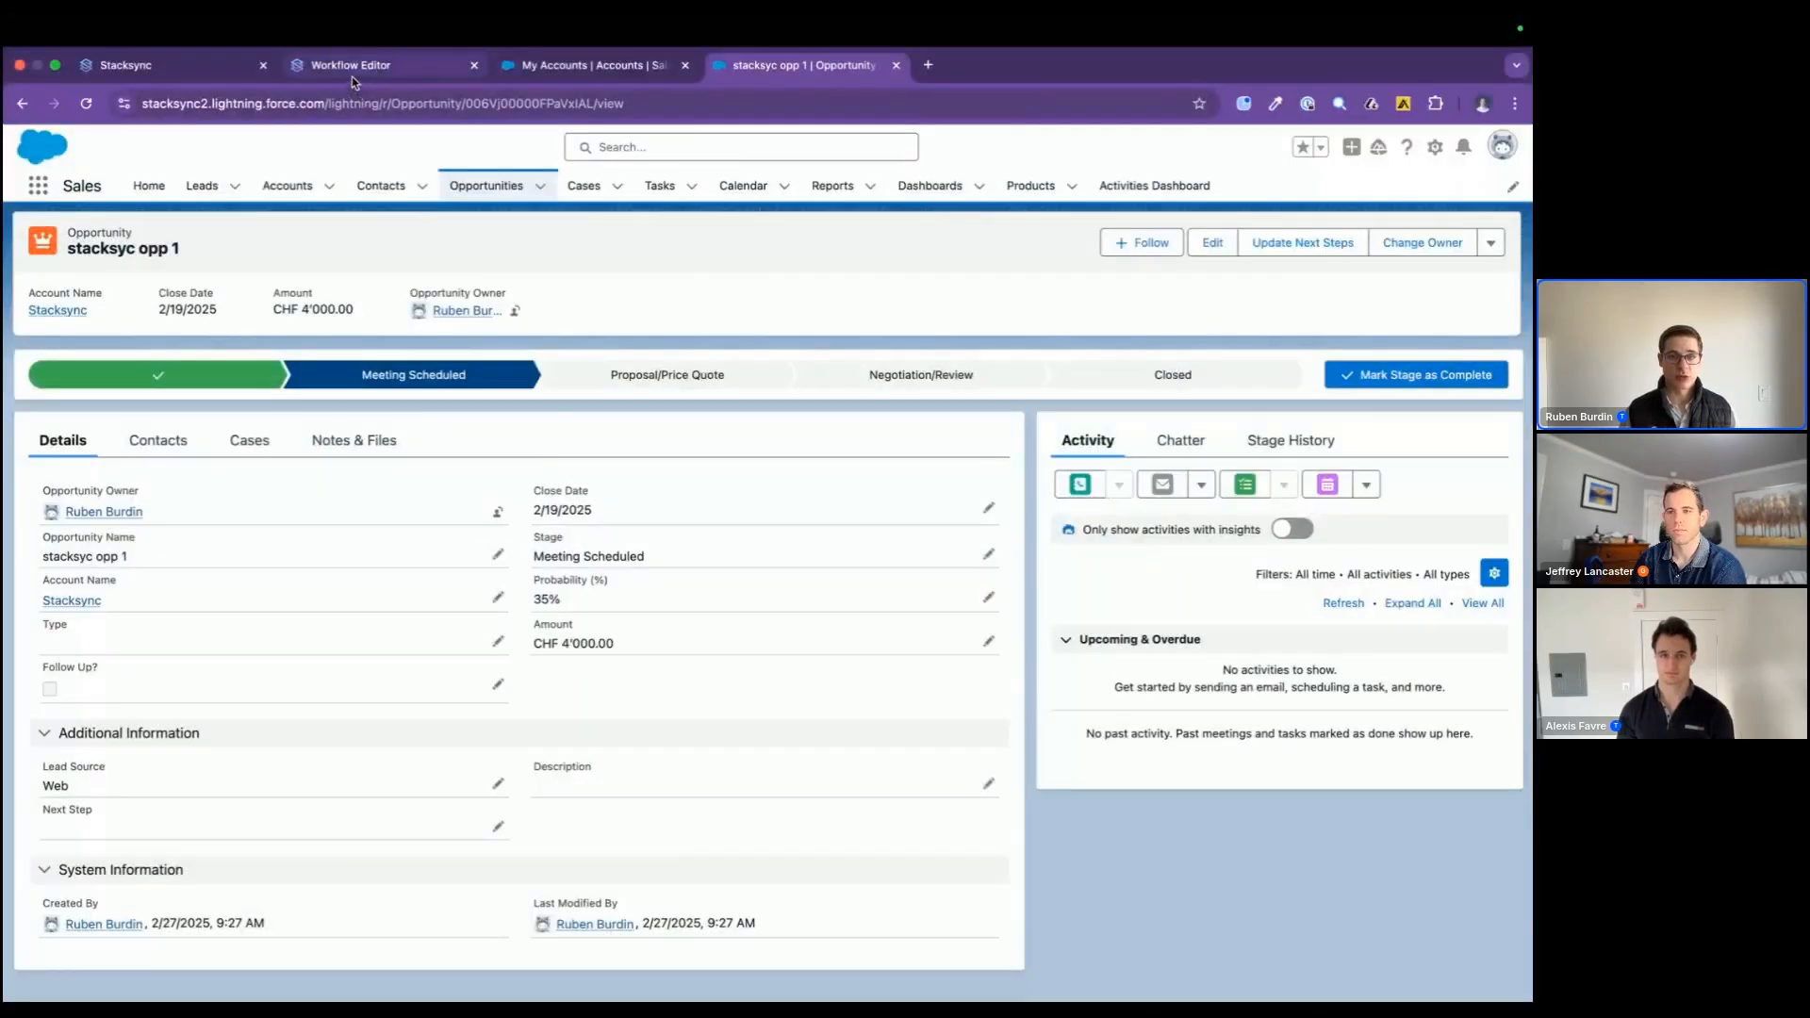
{"action": "left_click", "coordinate": [352, 73]}
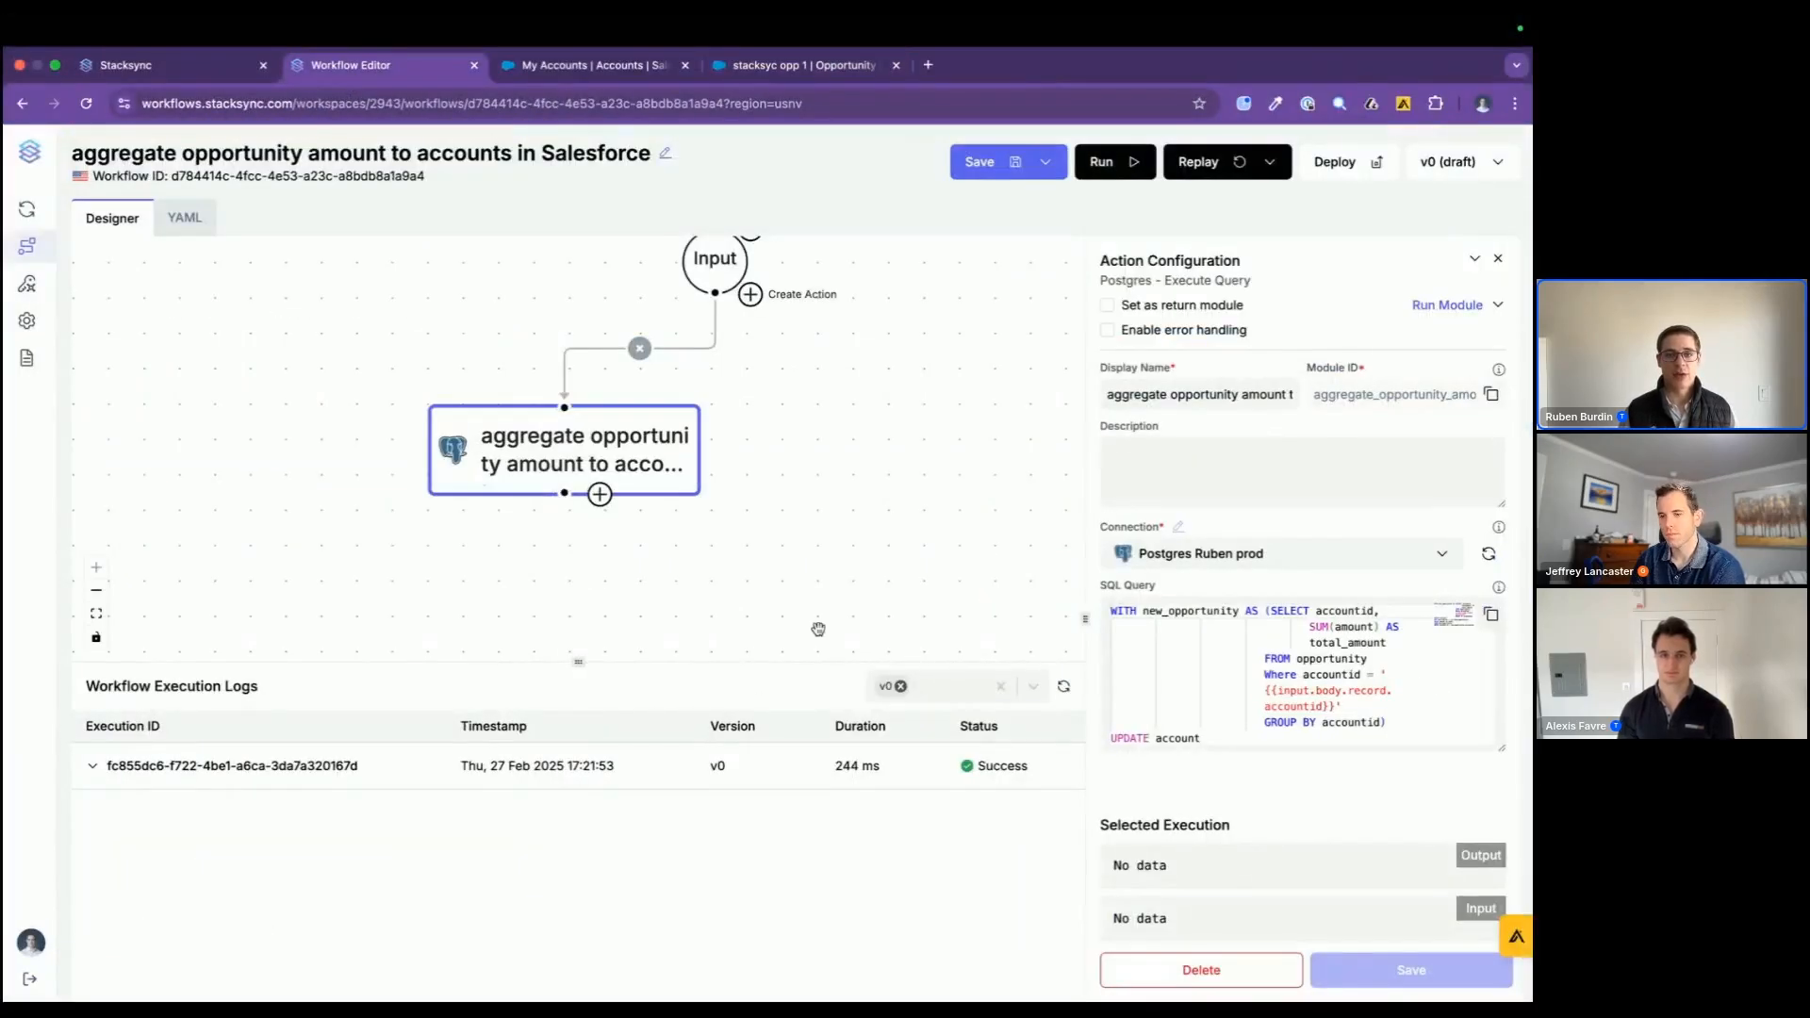
{"action": "key", "text": "super+Tab"}
{"action": "key", "text": "super+Tab"}
{"action": "key", "text": "super+Tab"}
{"action": "left_click", "coordinate": [605, 91]}
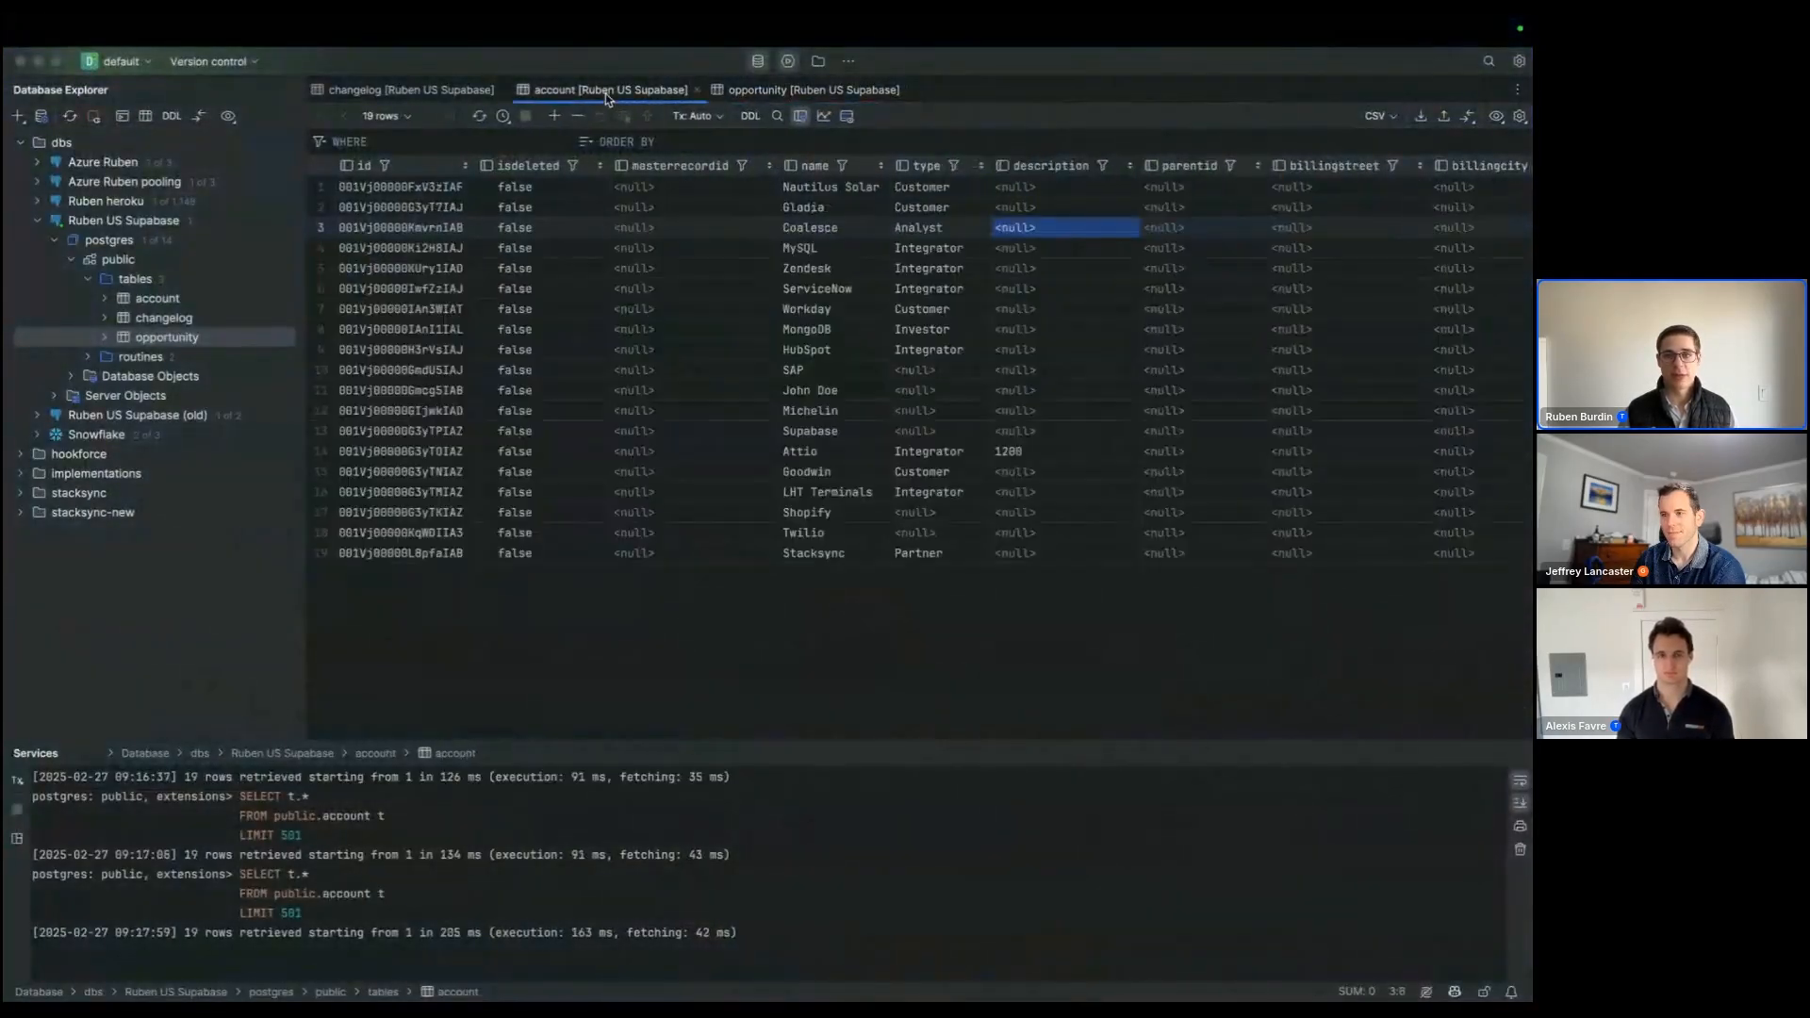
{"action": "left_click", "coordinate": [480, 116]}
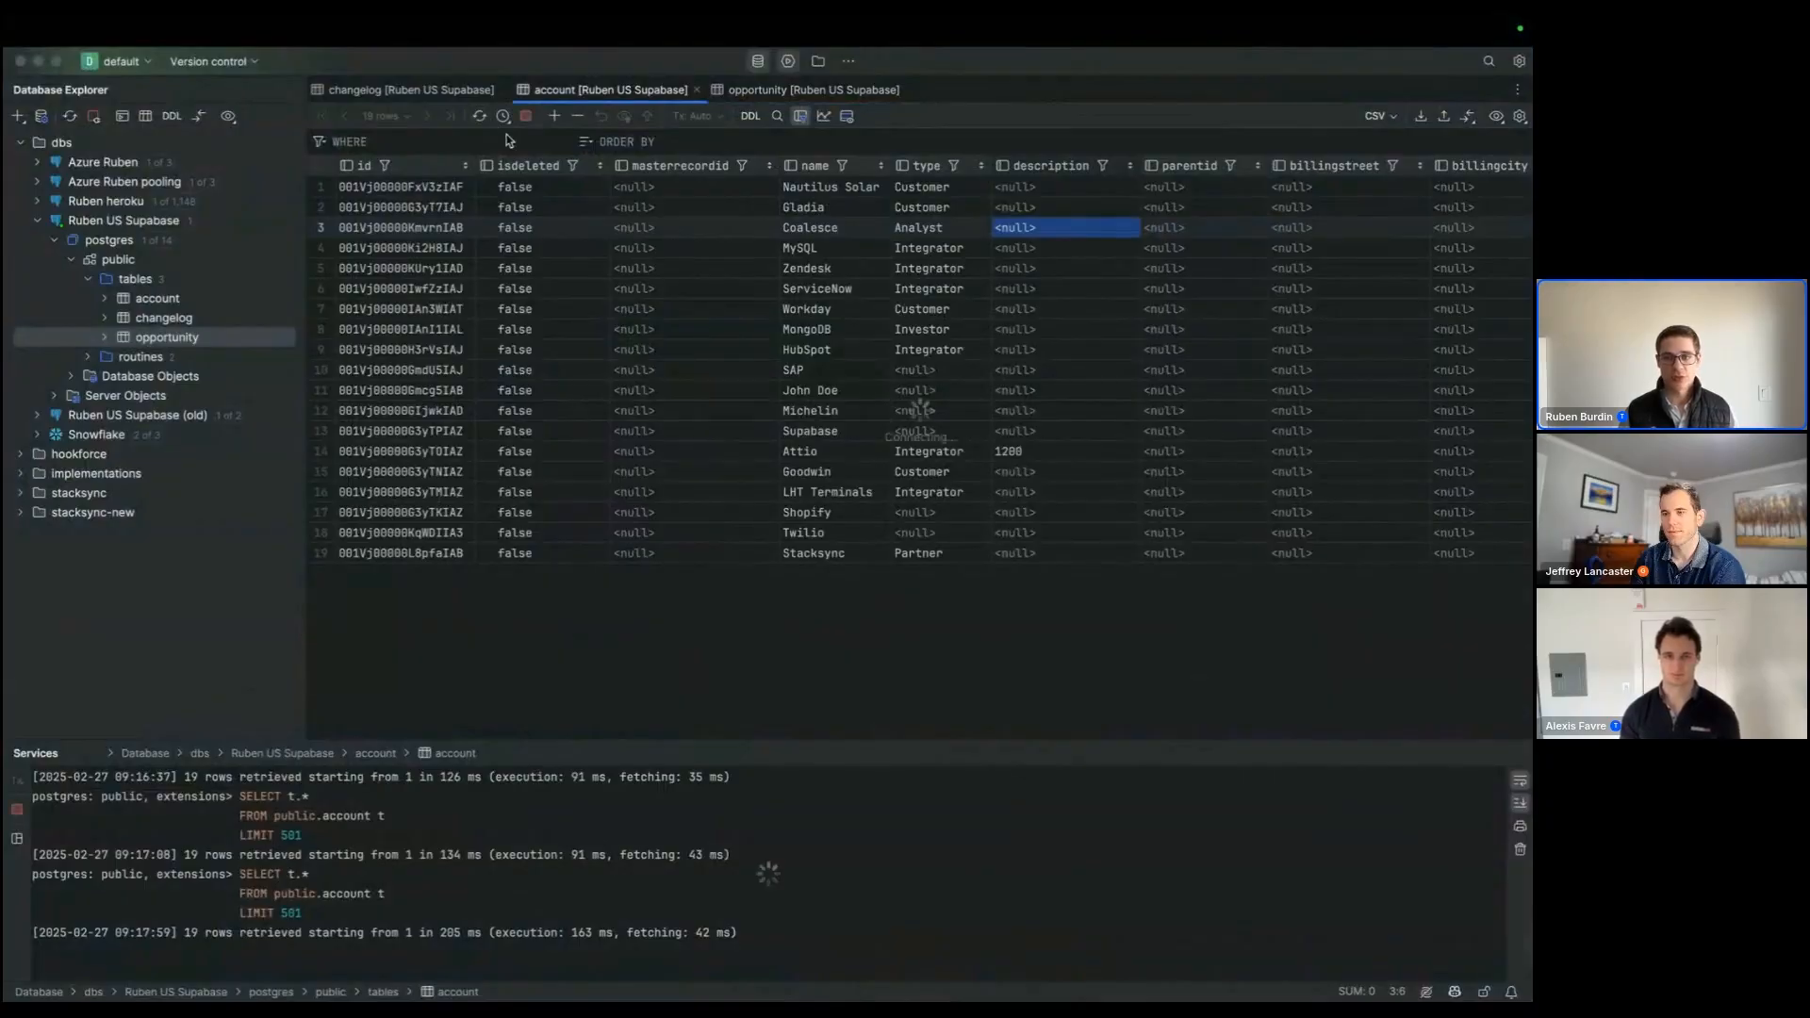
{"action": "left_click", "coordinate": [1047, 554]}
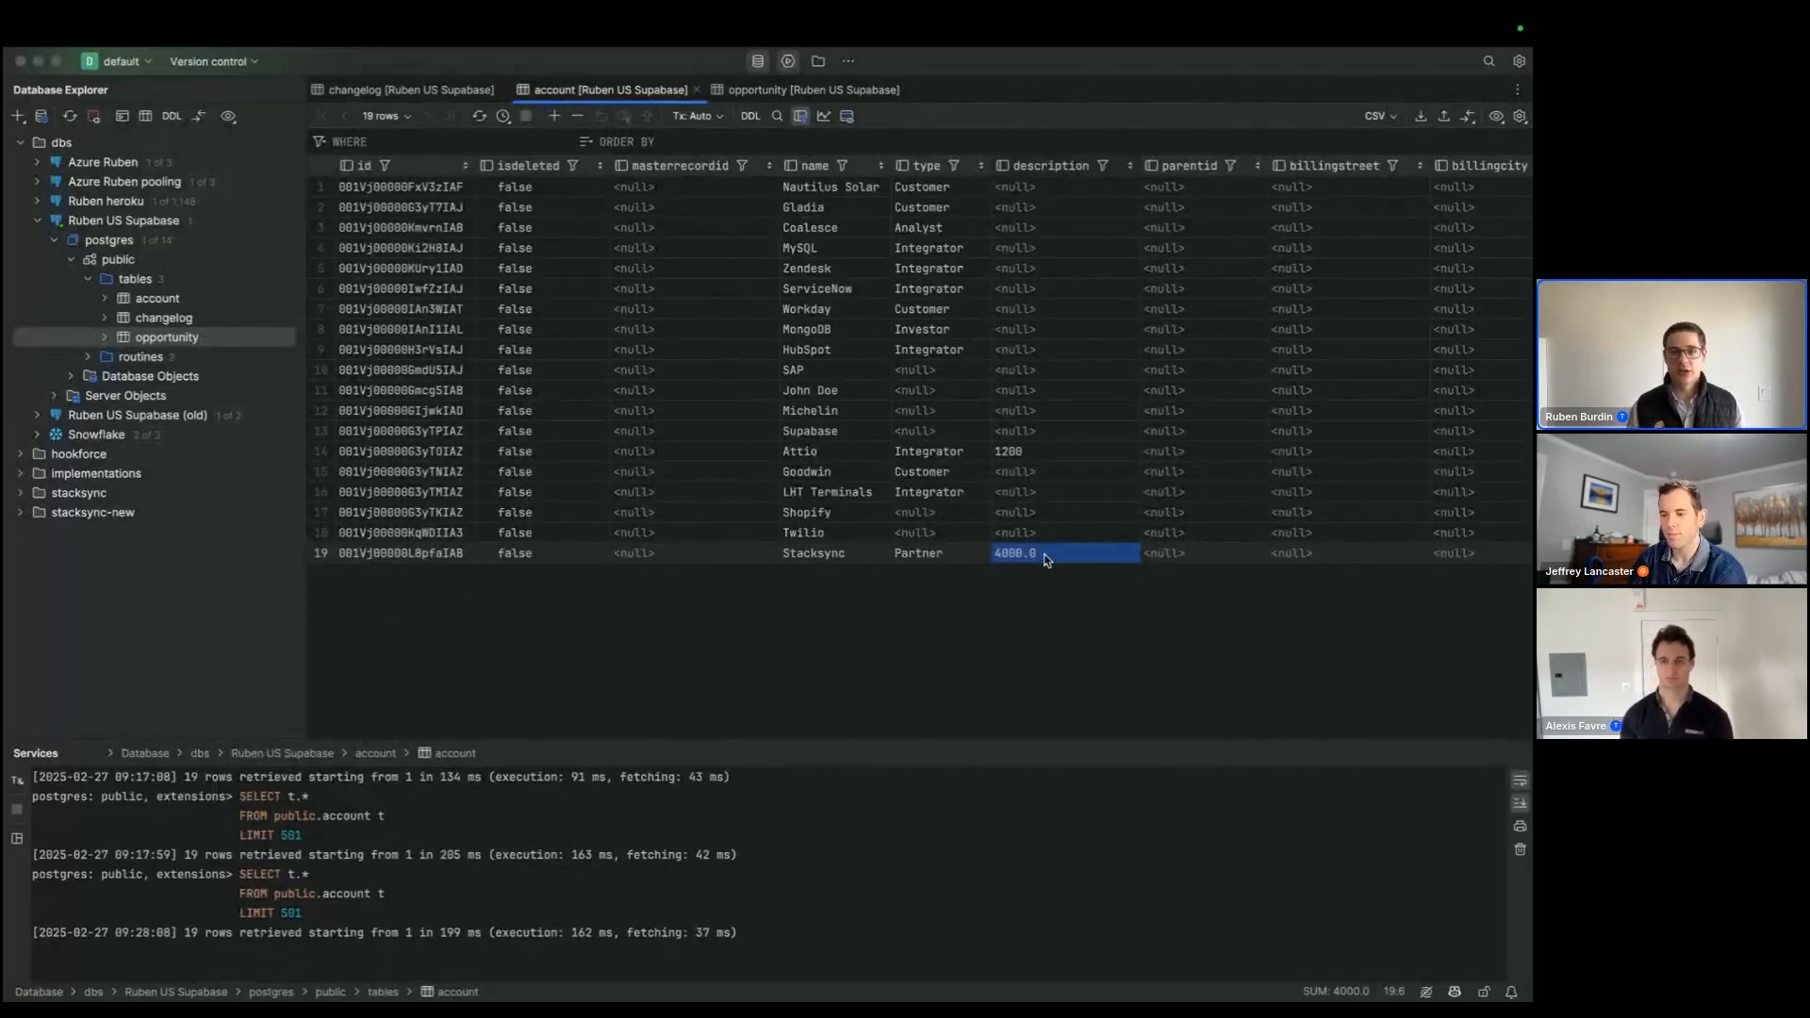
Step: Return to the stacksyc opp 1 record in Salesforce, set its amount to 5000 and save the change
{"action": "key", "text": "super+Tab"}
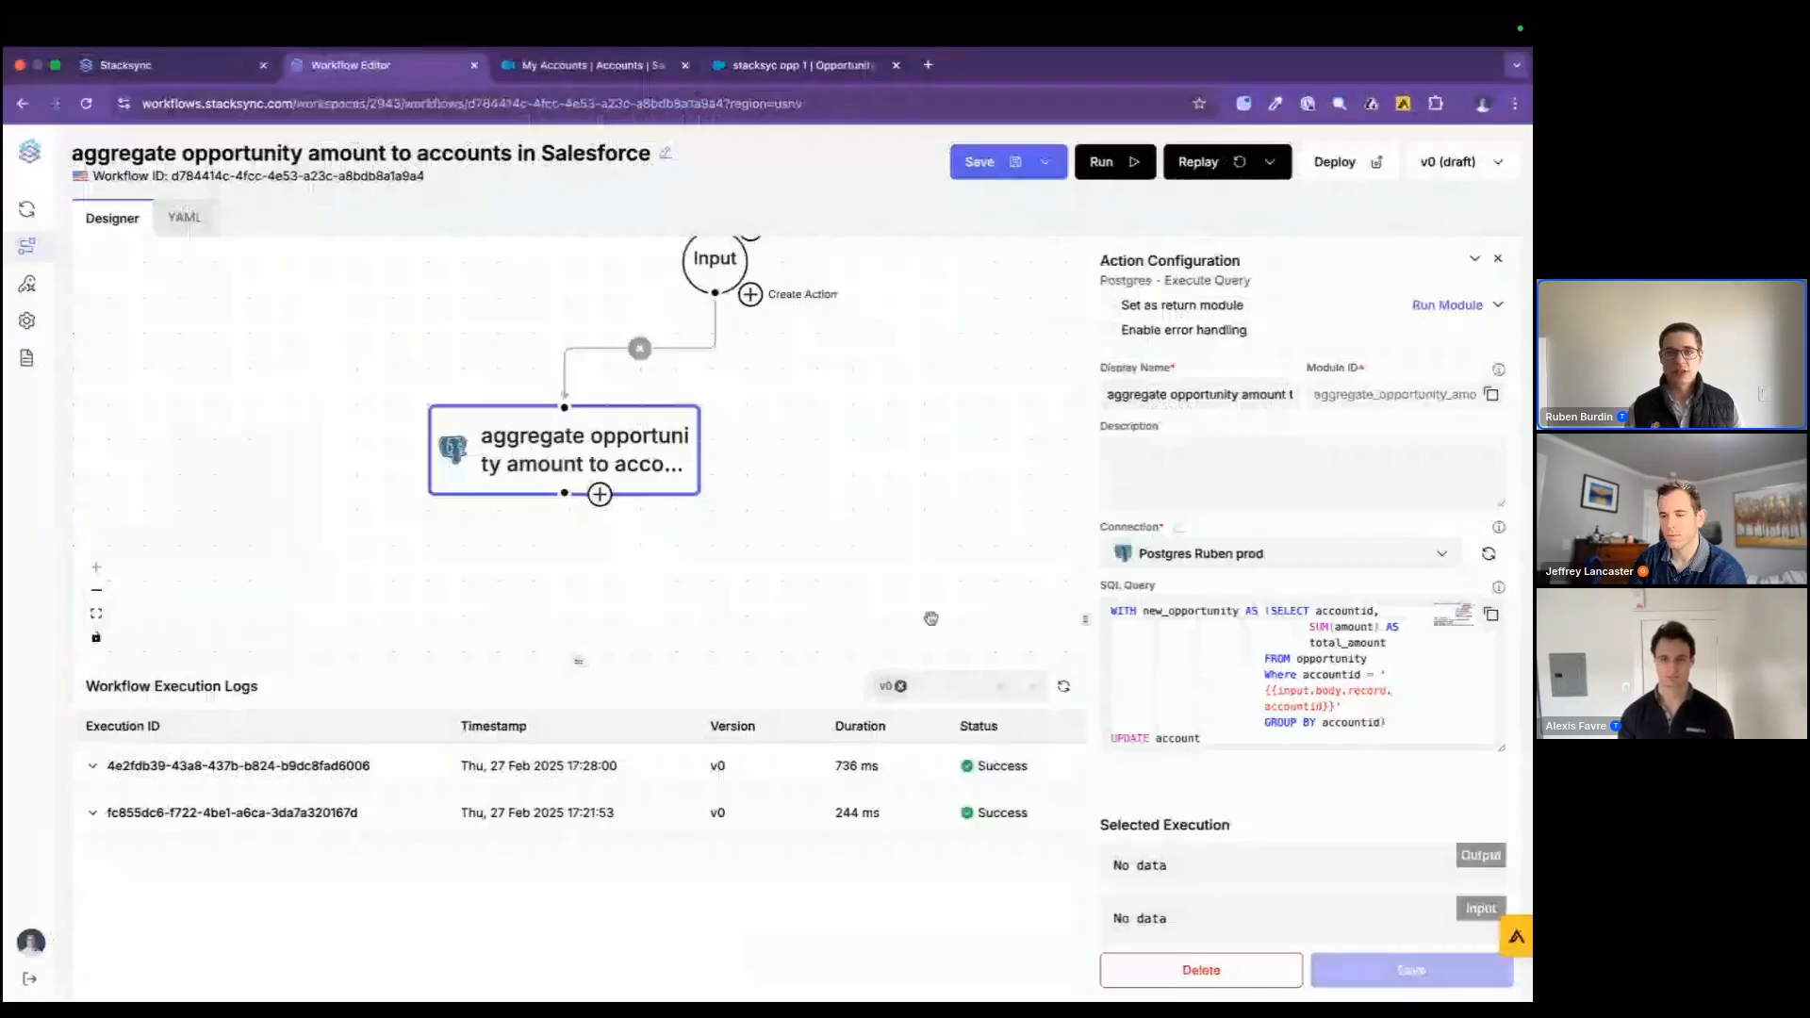
{"action": "left_click", "coordinate": [788, 68]}
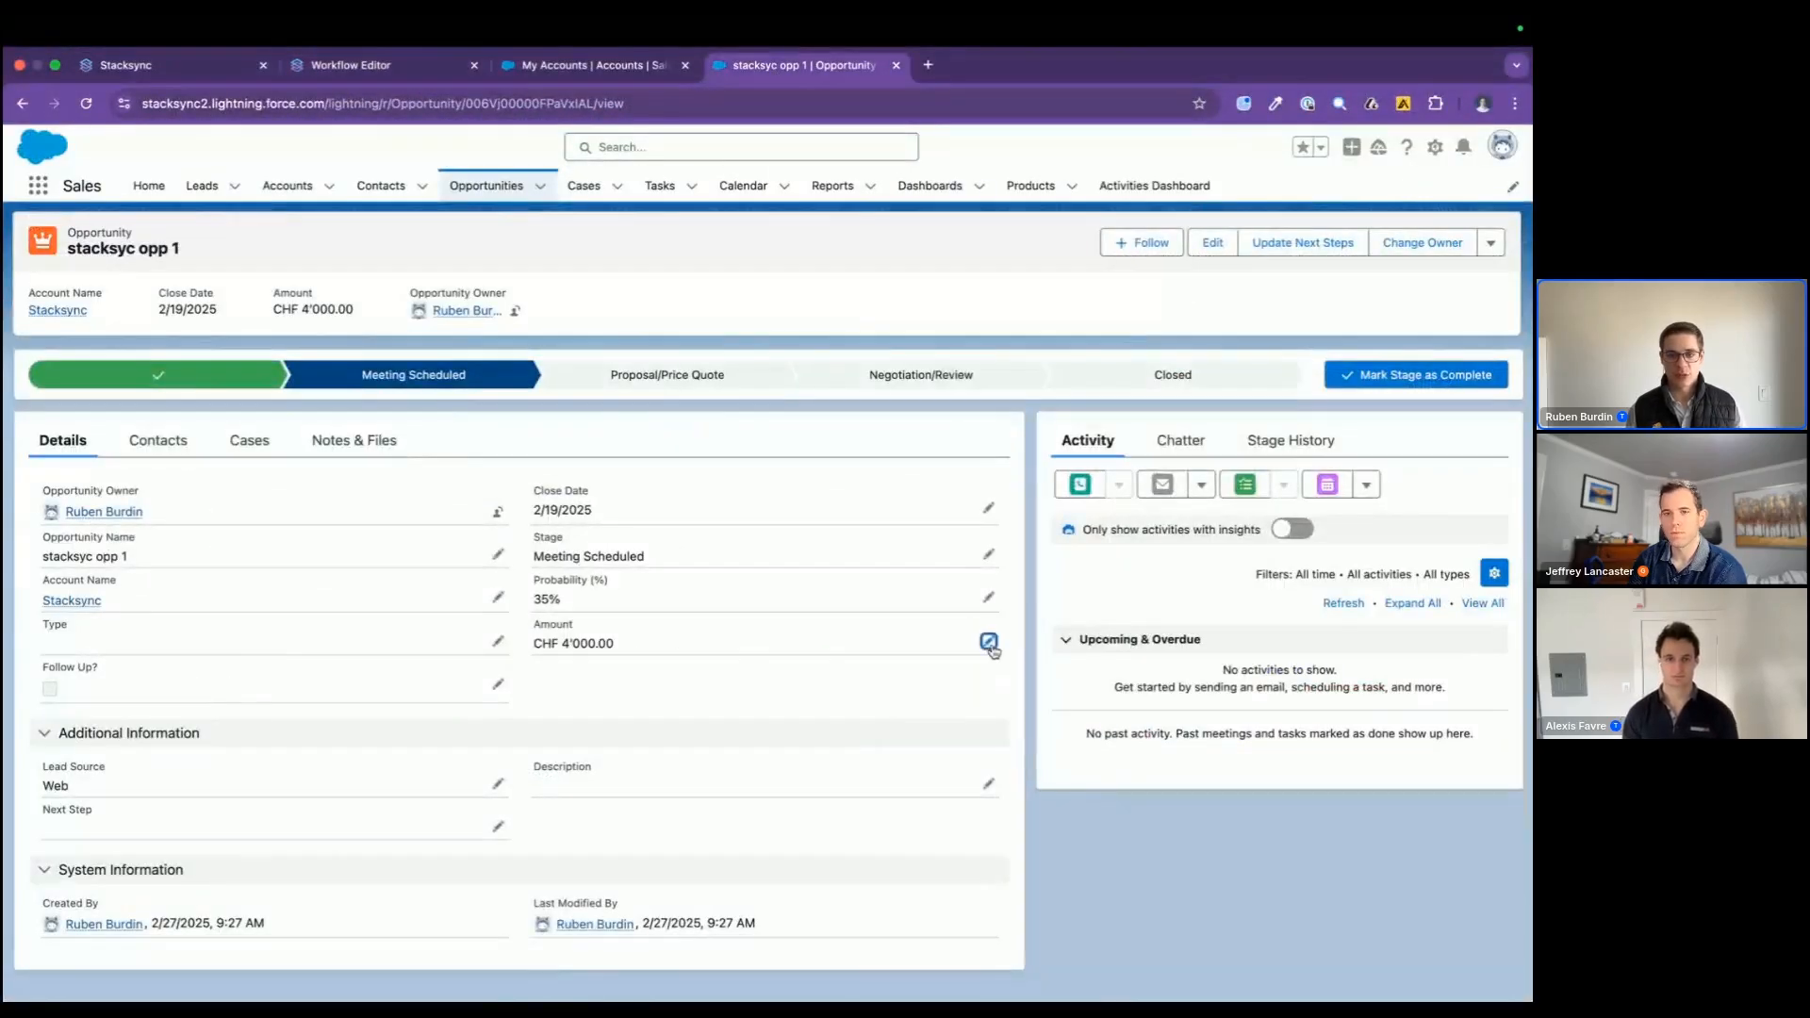
{"action": "left_click", "coordinate": [988, 641]}
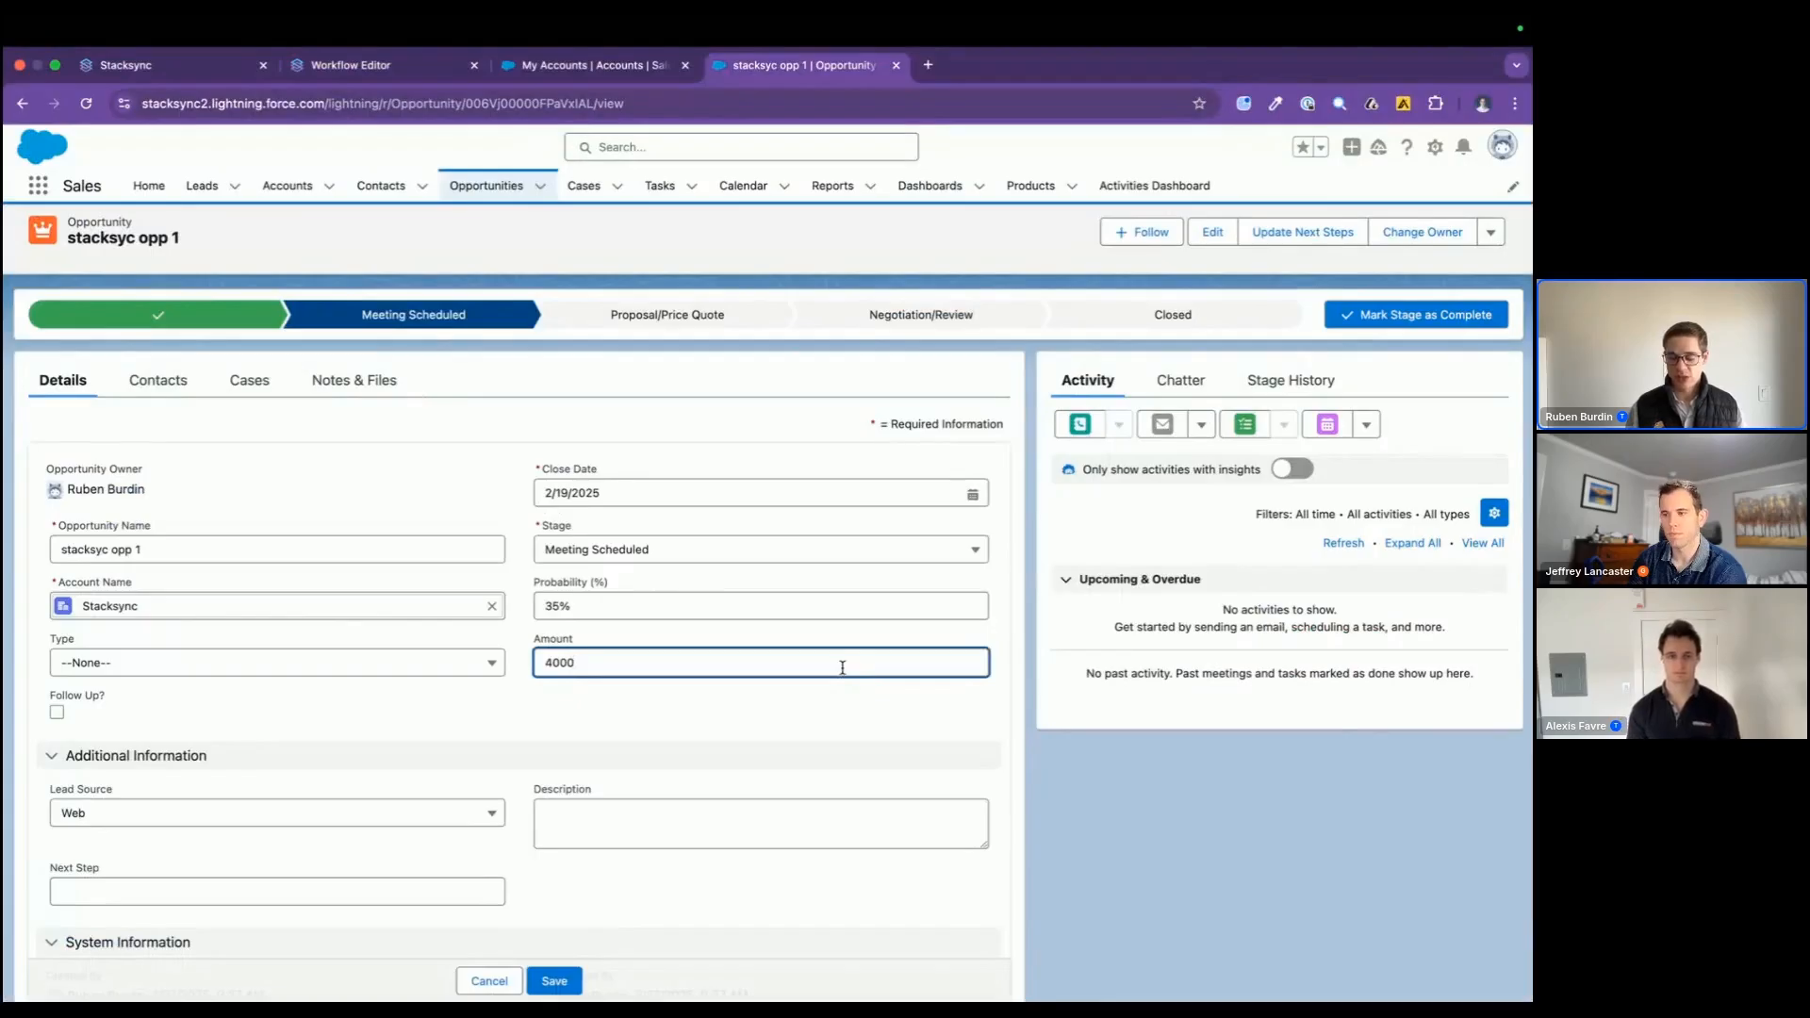
{"action": "left_click", "coordinate": [554, 663]}
{"action": "key", "text": "BackSpace"}
{"action": "type", "text": "5"}
{"action": "left_click", "coordinate": [555, 721]}
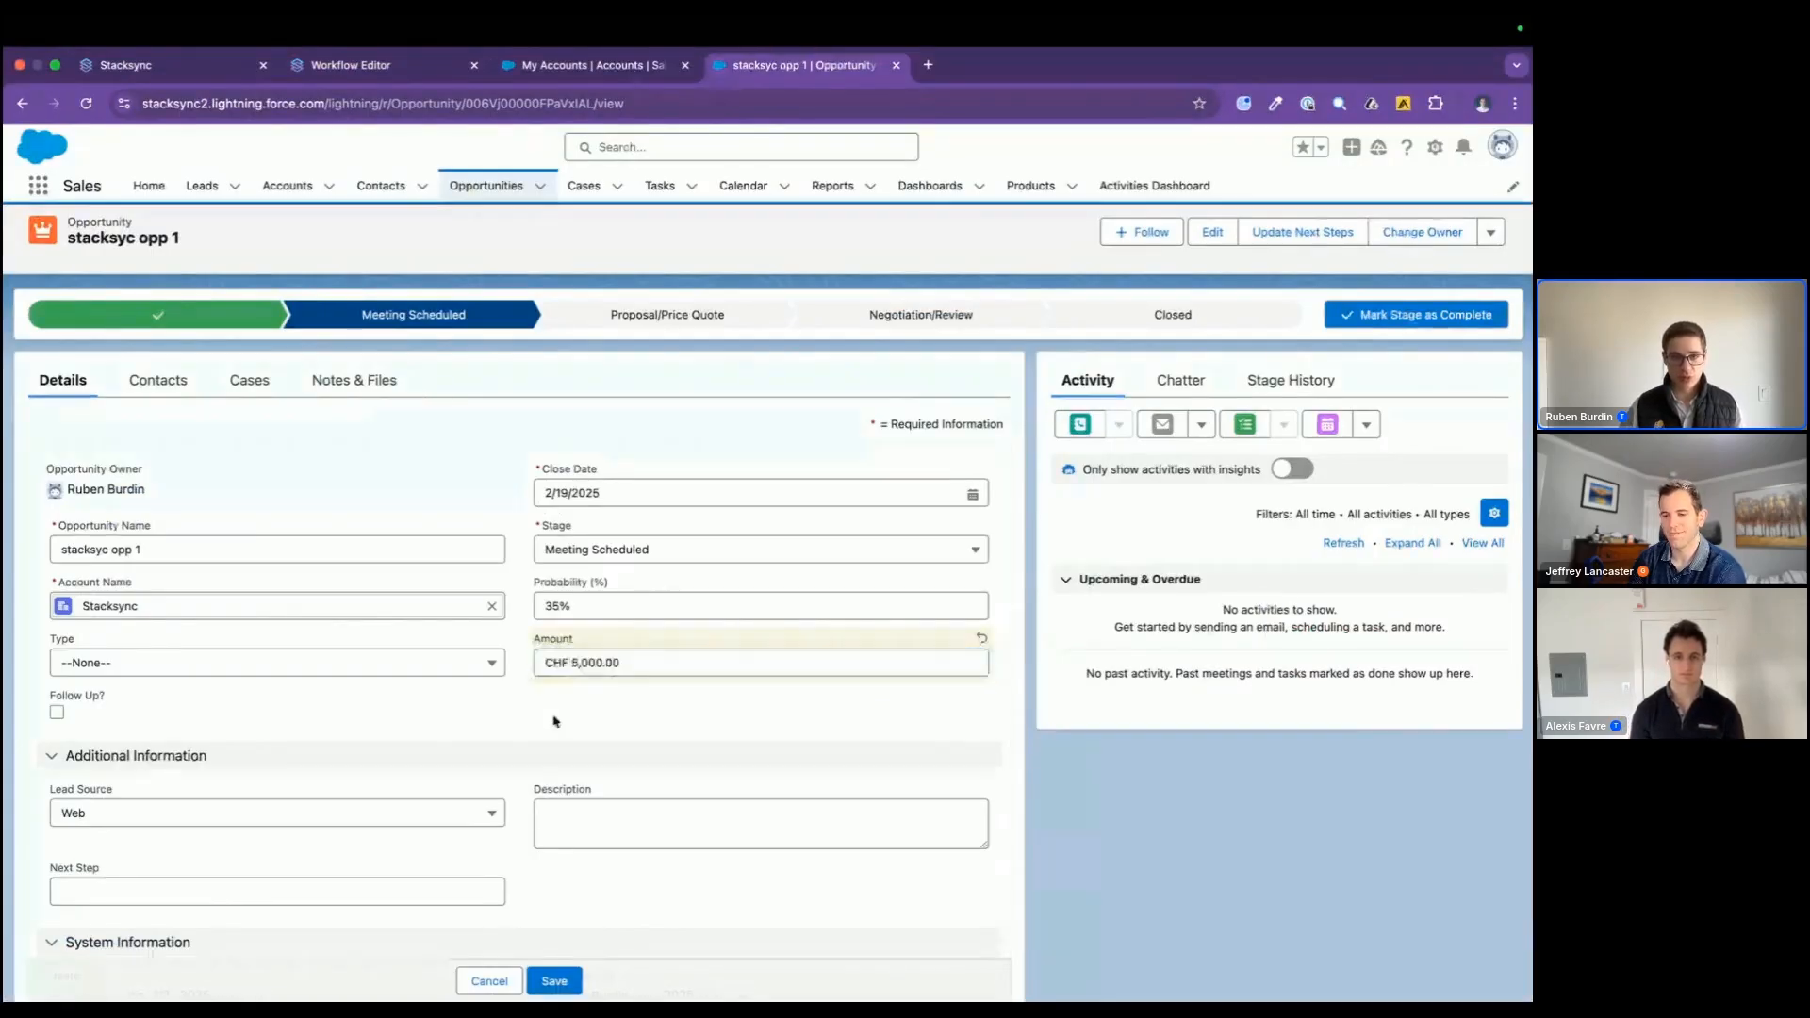
{"action": "left_click", "coordinate": [555, 980]}
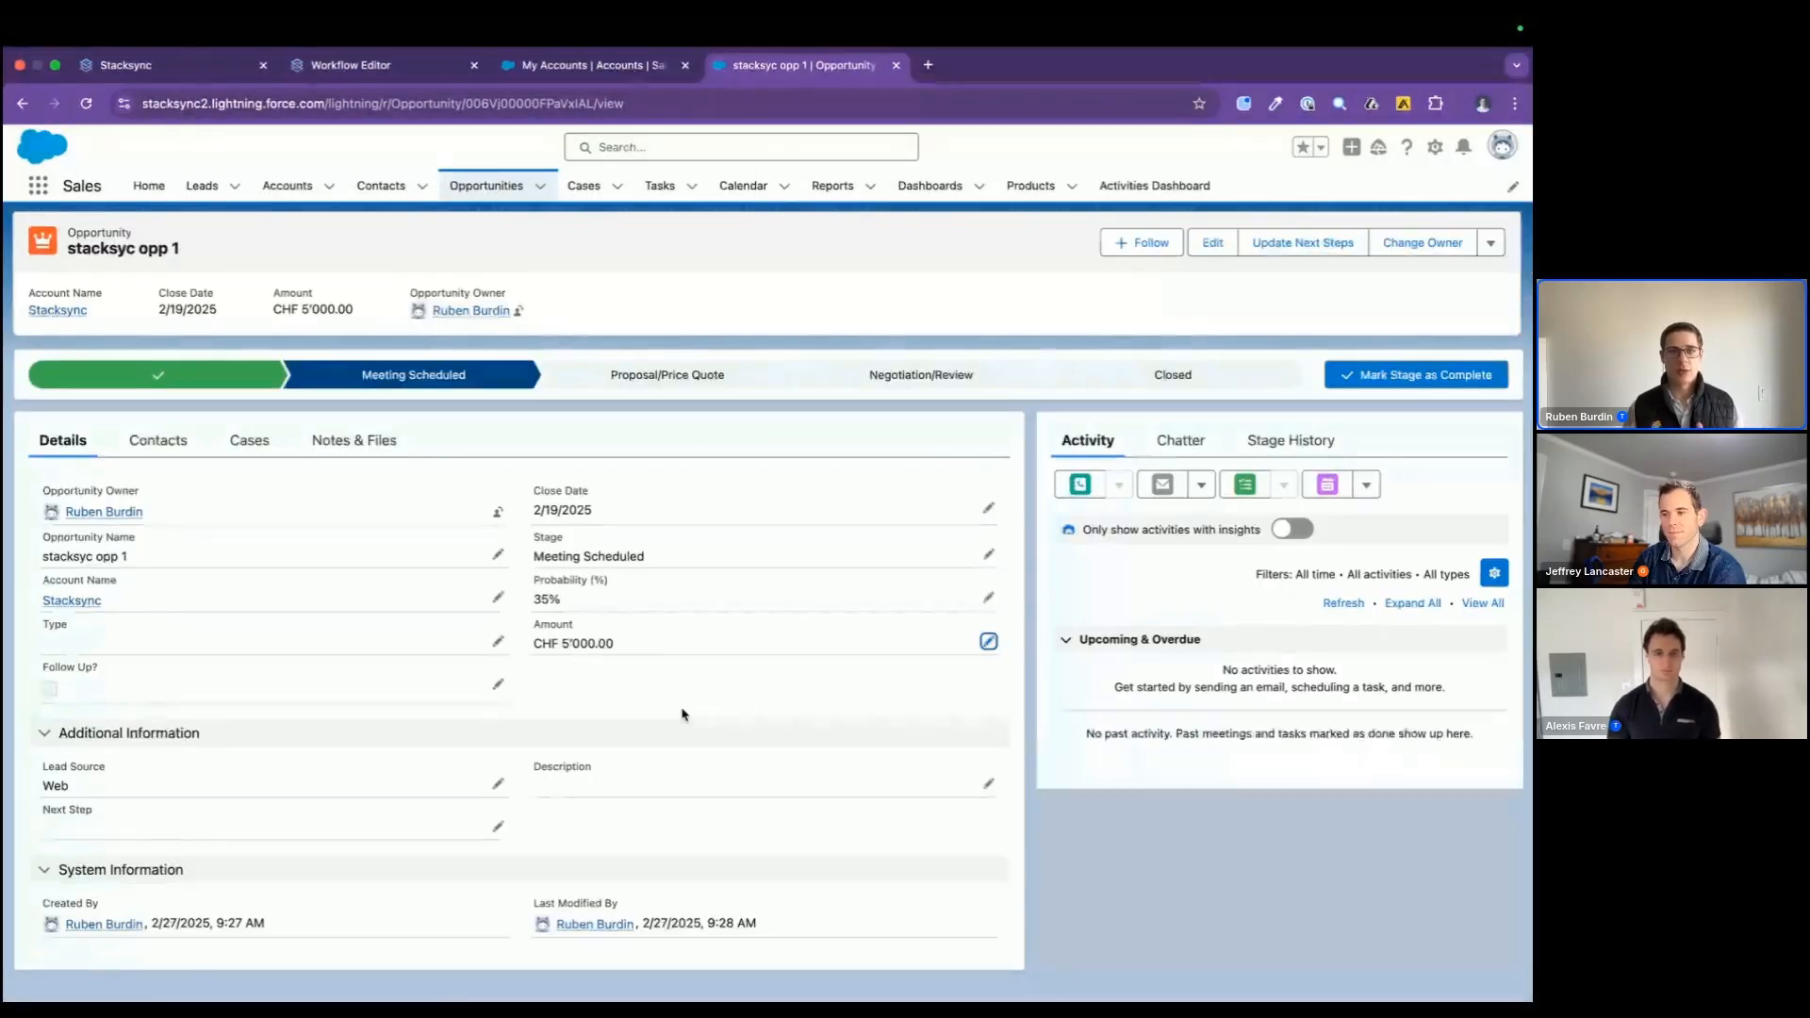
Step: View the "Send New Opportunities To Workflow" trigger in the Stacksync sync and examine its last executions
{"action": "left_click", "coordinate": [189, 63]}
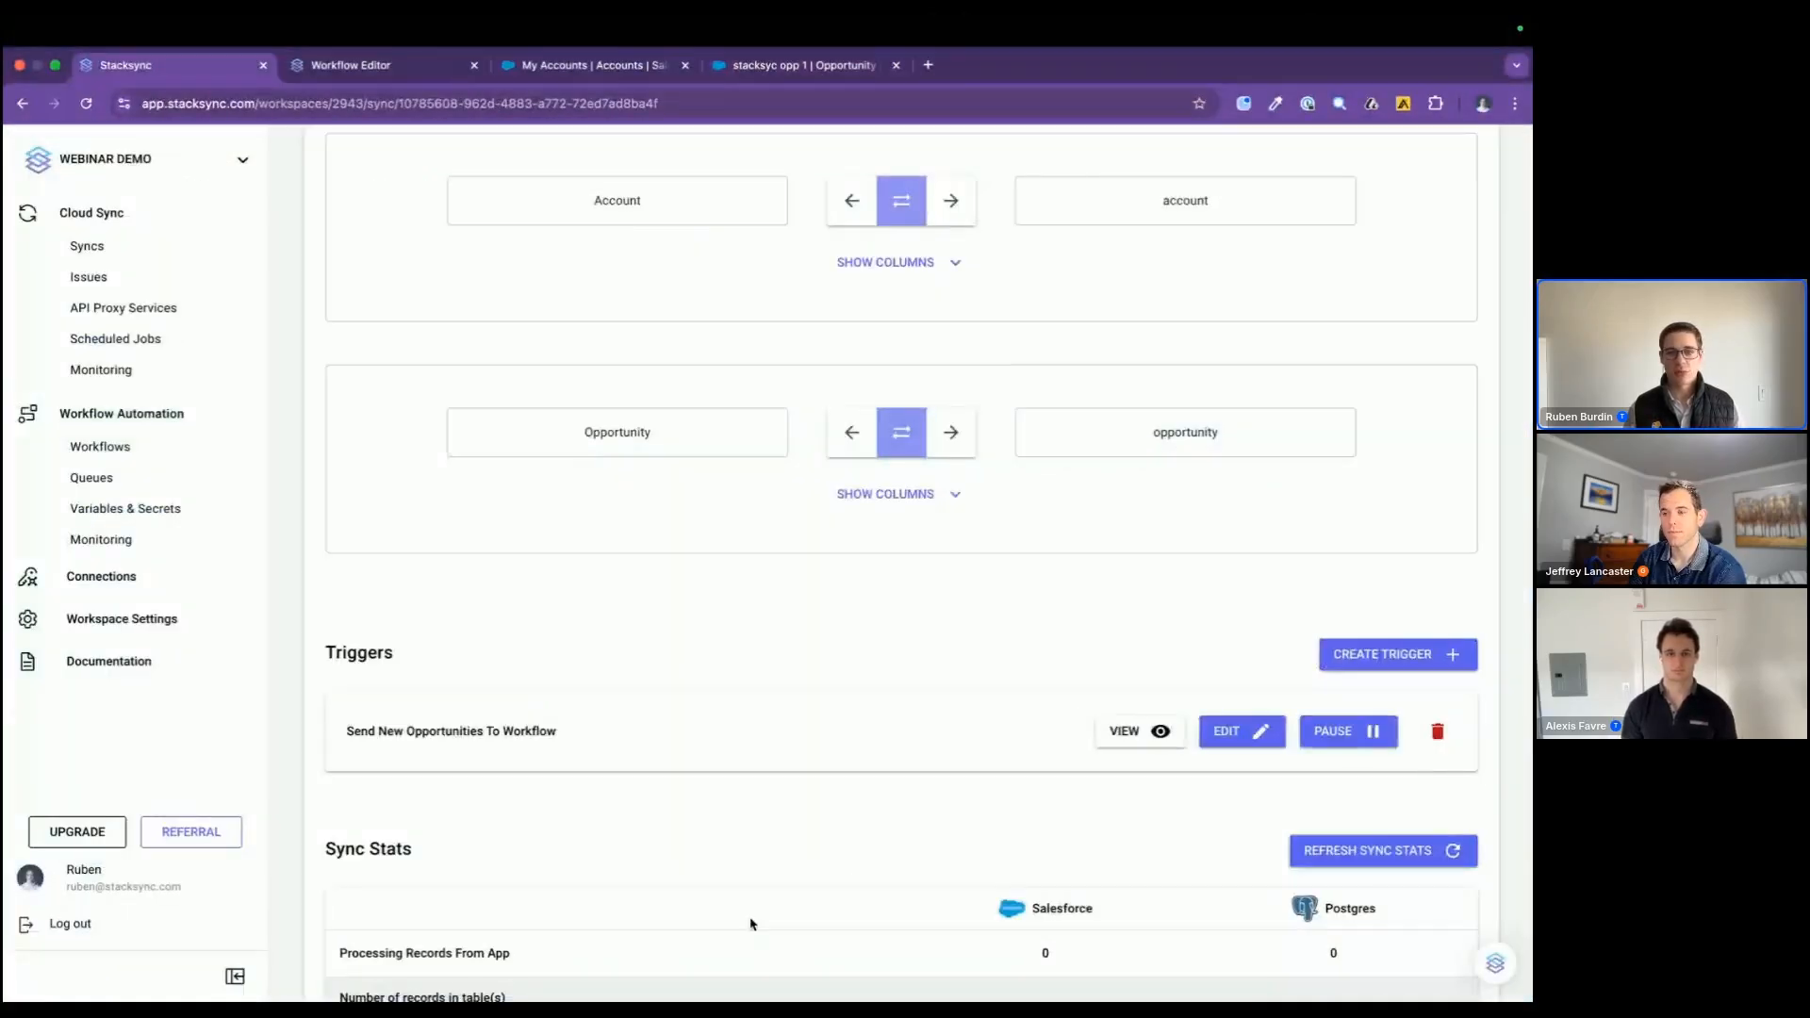
{"action": "scroll", "coordinate": [752, 925], "scroll_direction": "down", "scroll_amount": 1}
{"action": "left_click", "coordinate": [1139, 689]}
{"action": "scroll", "coordinate": [864, 699], "scroll_direction": "down", "scroll_amount": 12}
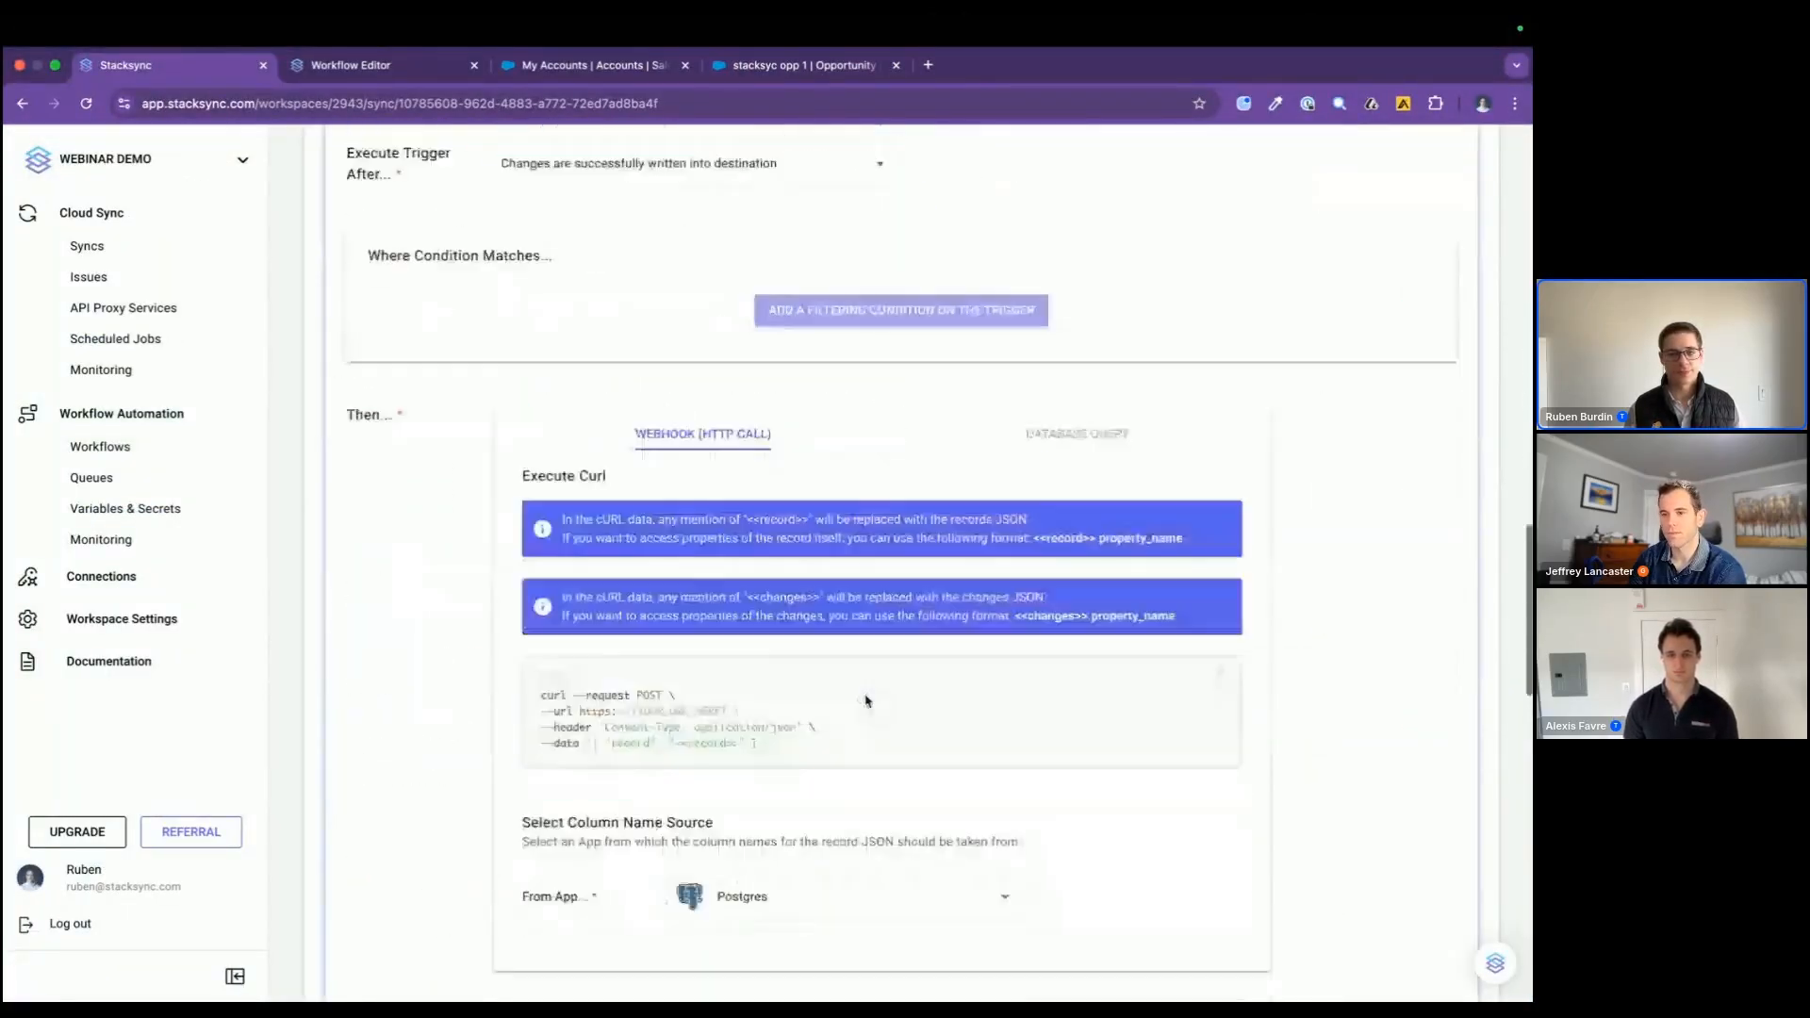
{"action": "scroll", "coordinate": [867, 702], "scroll_direction": "down", "scroll_amount": 5}
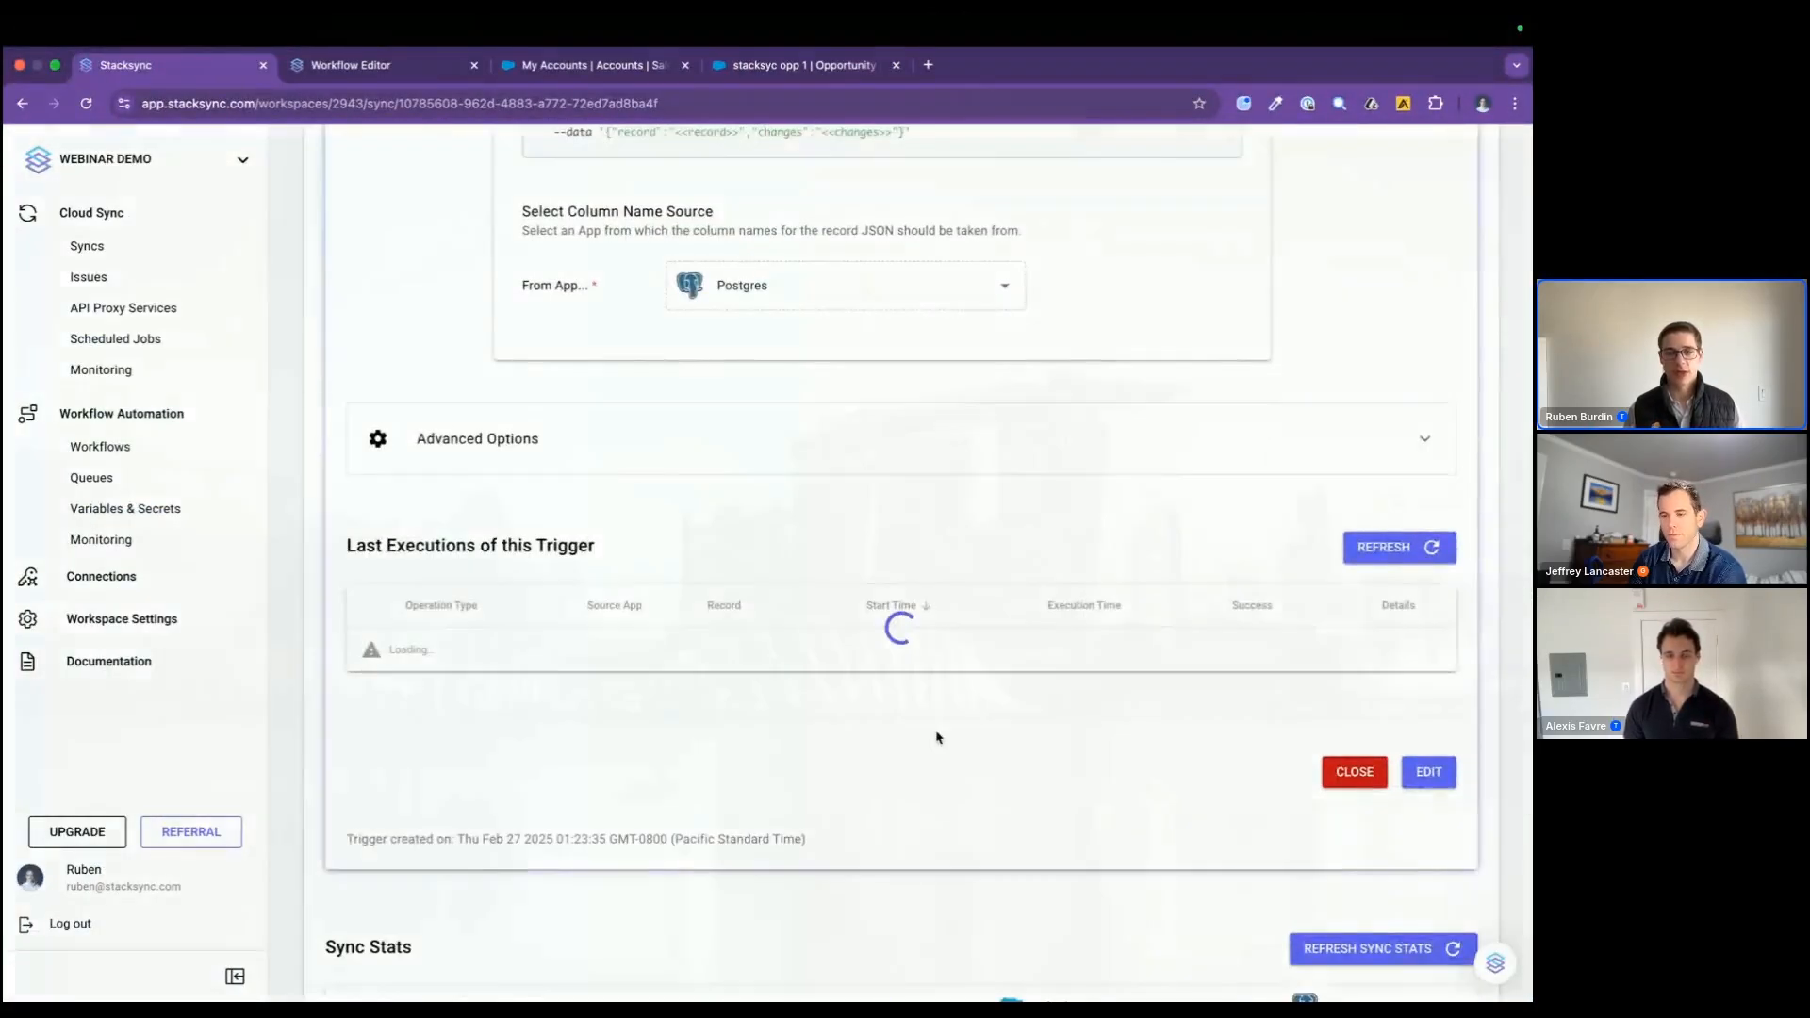
Step: Switch to the database client and reload the account table to check the Stacksync account's updated description
{"action": "key", "text": "super+Tab"}
{"action": "key", "text": "super+Tab"}
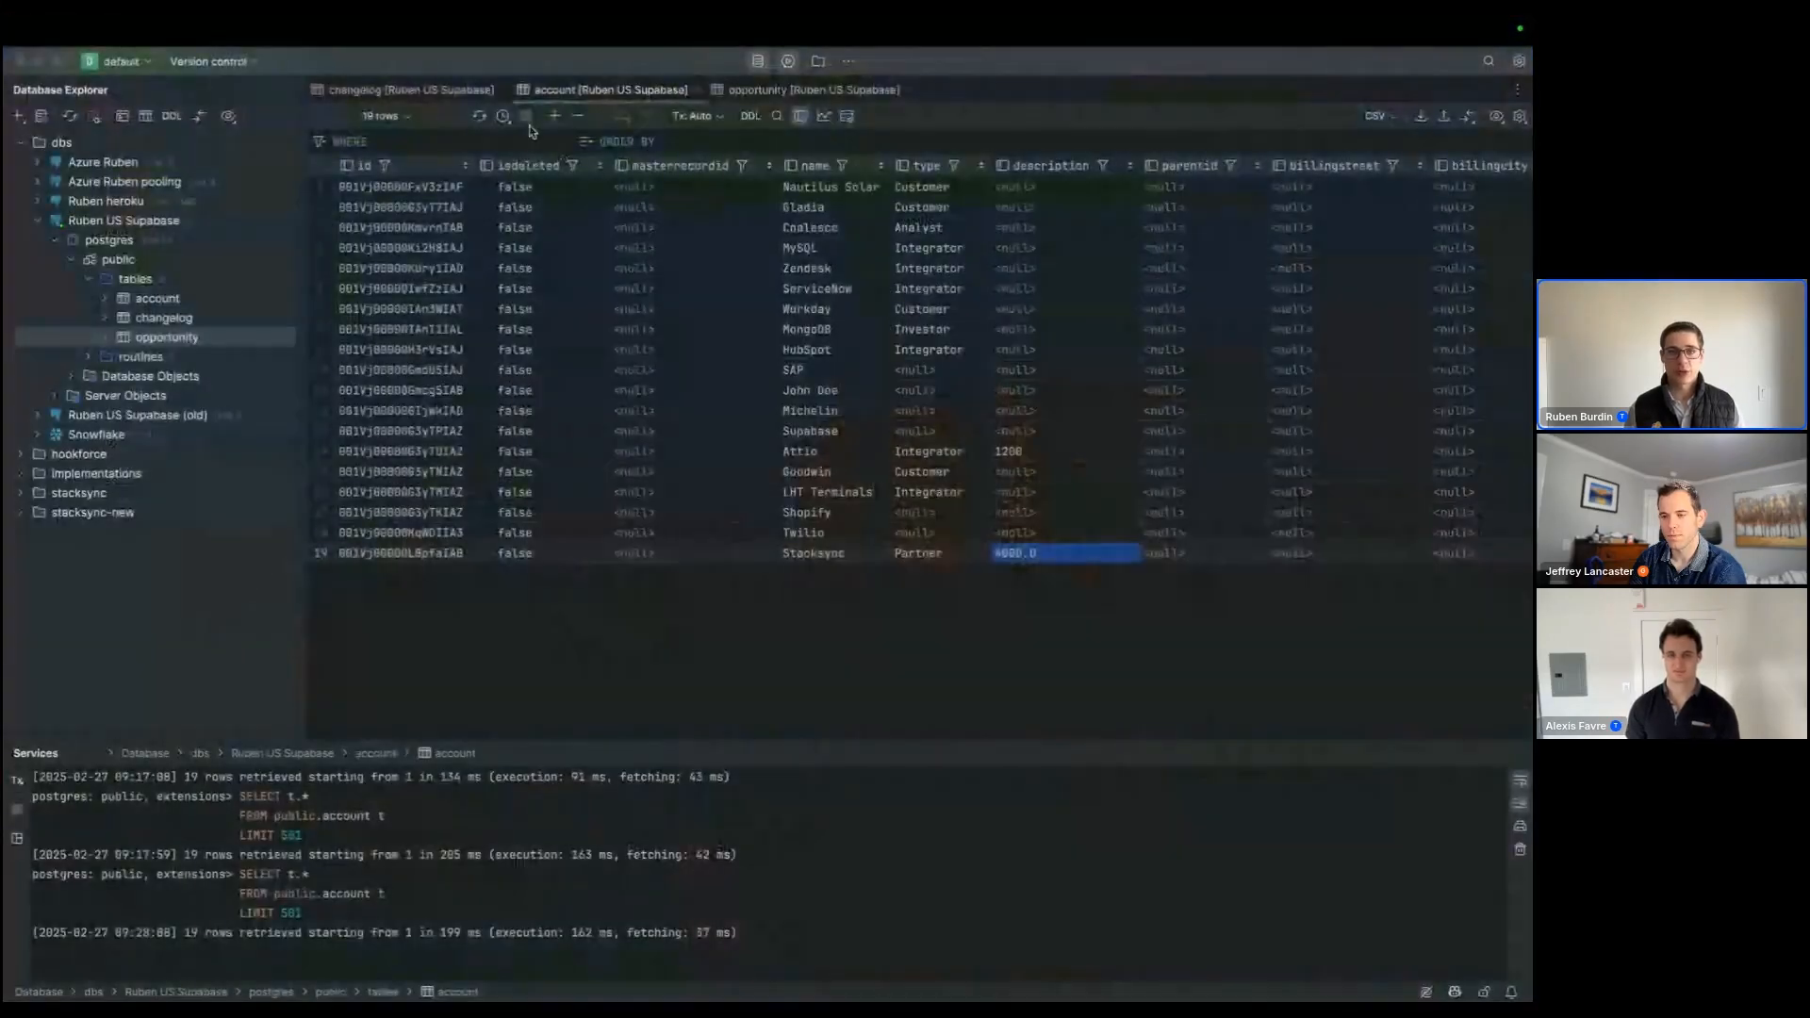
{"action": "left_click", "coordinate": [479, 118]}
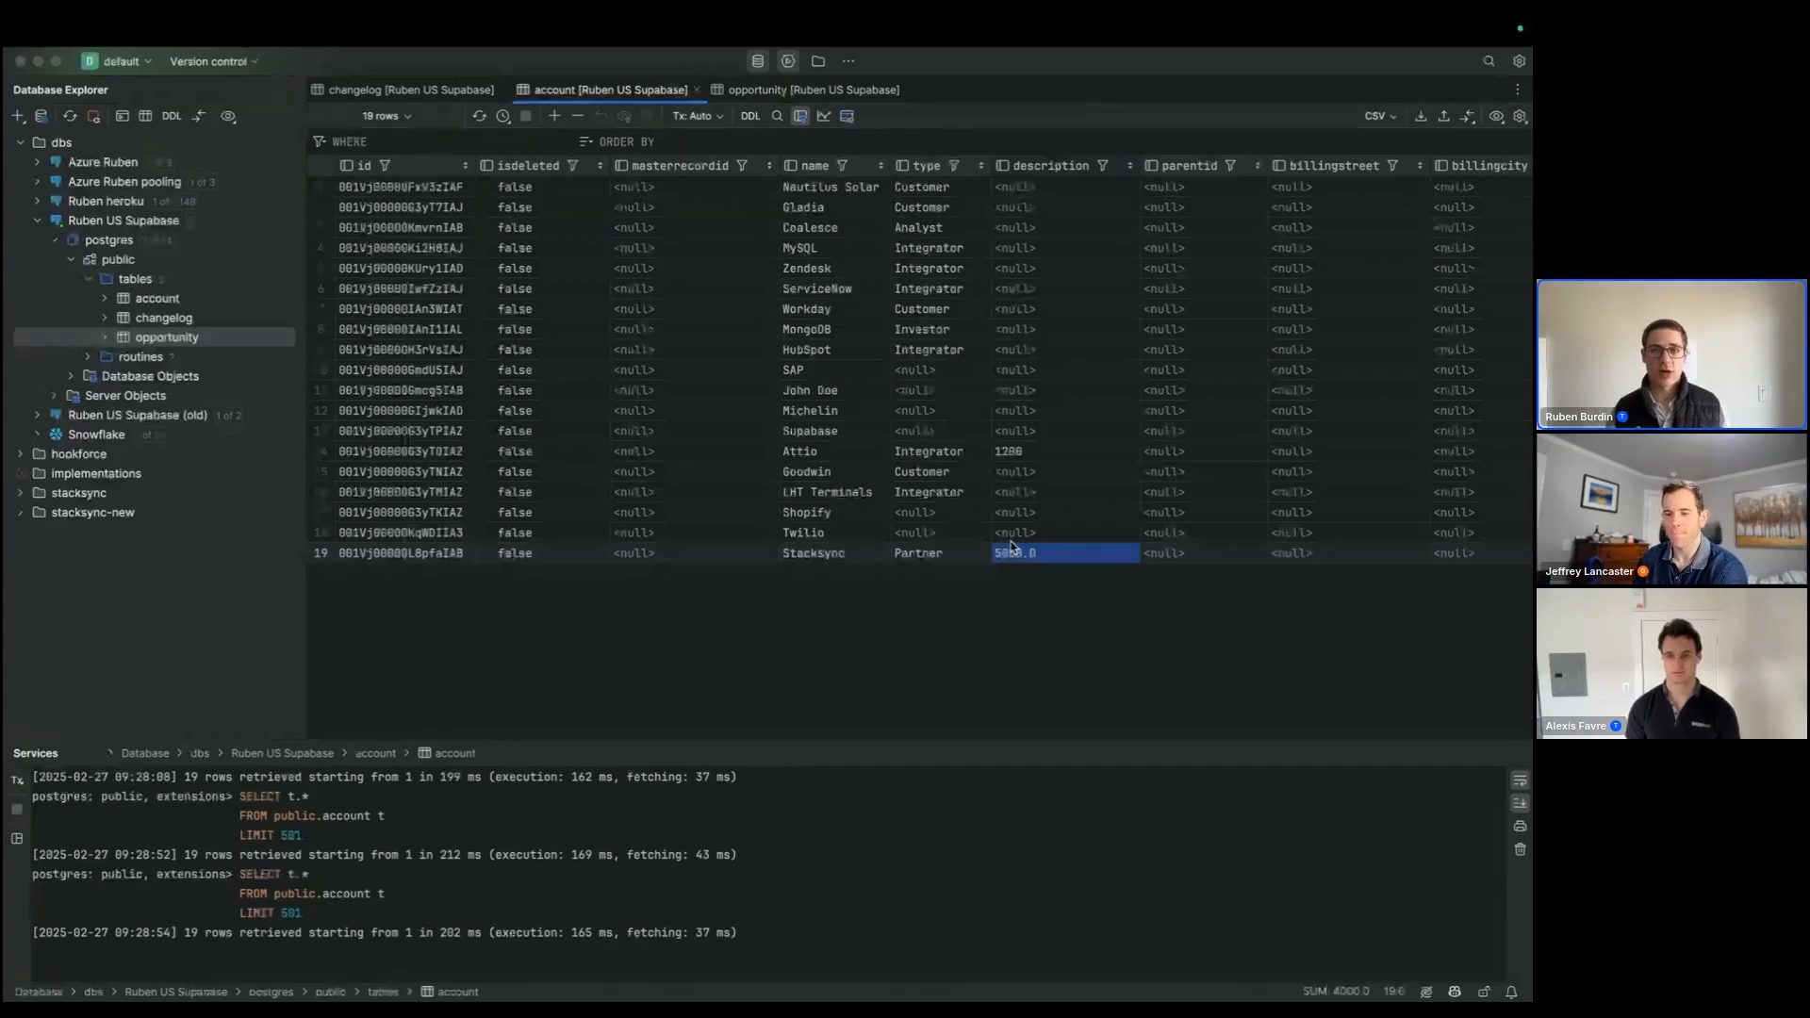
Step: Duplicate the stacksyc opp 1 row as a new row in the opportunity table and name it "stacksyc opp 2"
{"action": "left_click", "coordinate": [787, 91]}
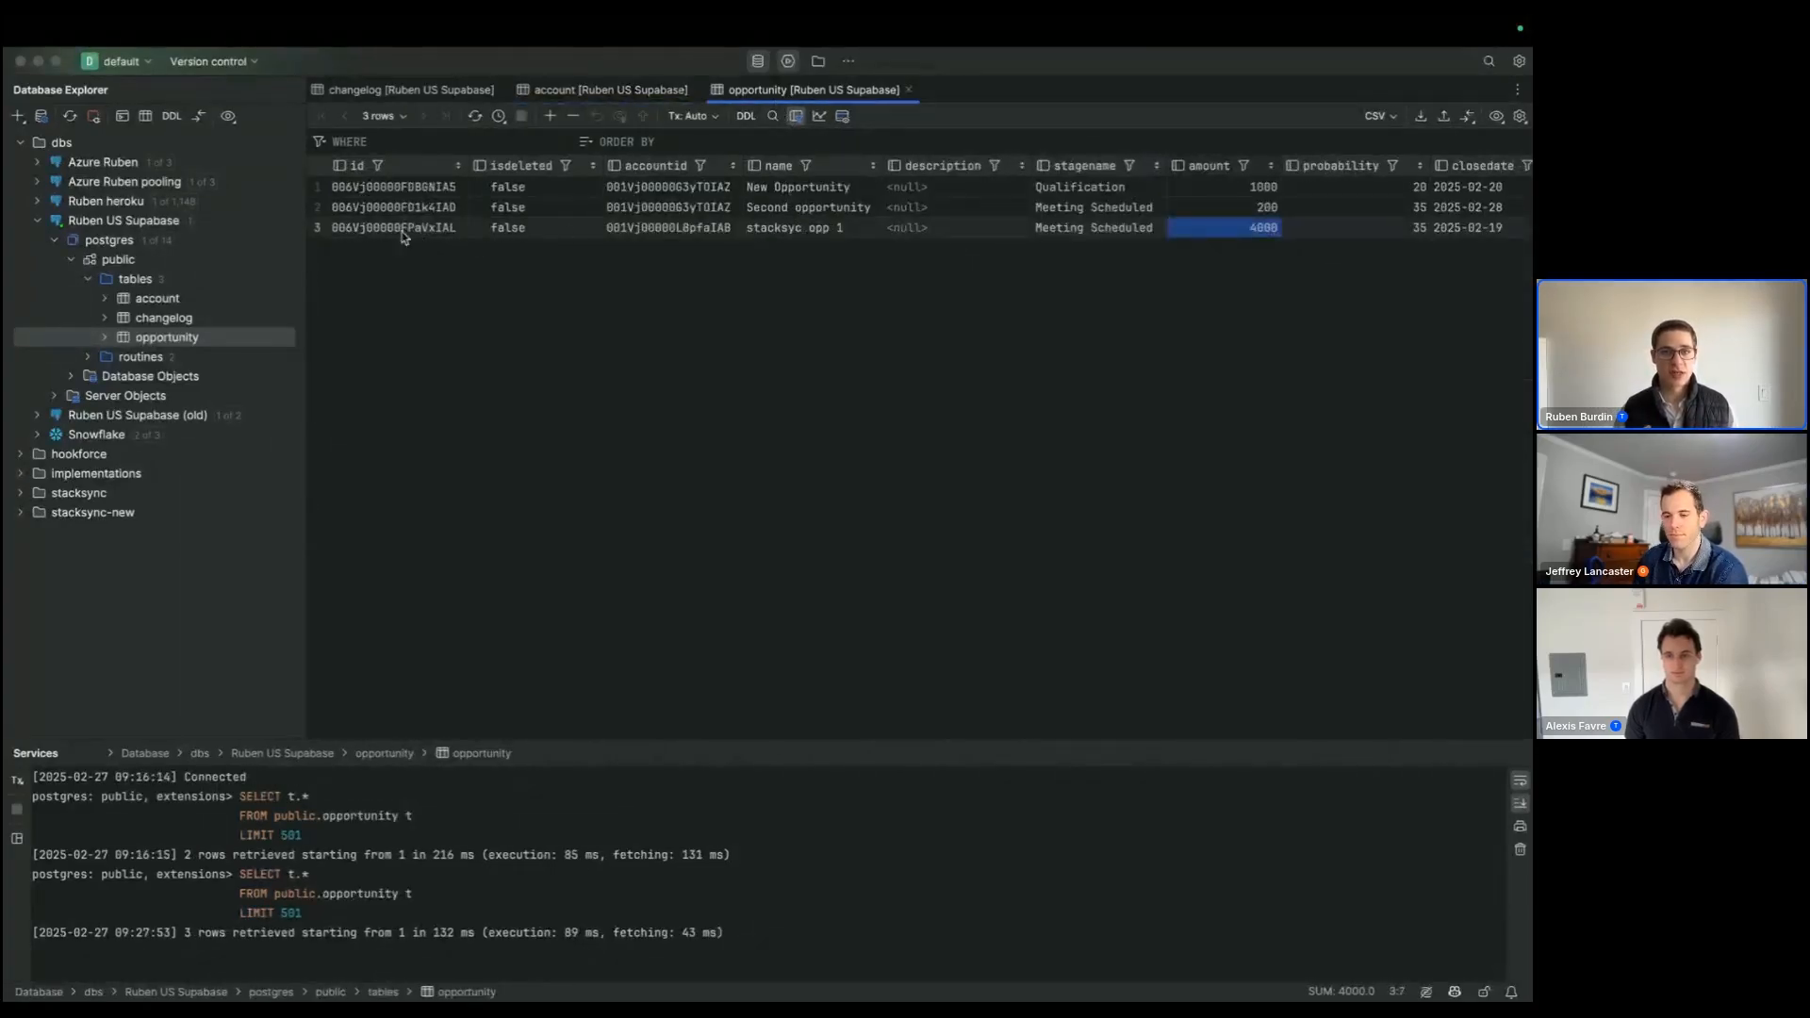
{"action": "left_click_drag", "start_coordinate": [698, 230], "coordinate": [1447, 233]}
{"action": "key", "text": "super+c"}
{"action": "left_click", "coordinate": [550, 116]}
{"action": "key", "text": "super+v"}
{"action": "double_click", "coordinate": [759, 261]}
{"action": "key", "text": "BackSpace"}
{"action": "type", "text": "2"}
{"action": "key", "text": "Return"}
Step: Set the amount of the stacksyc opp 2 row to 52000 and submit the new row to the database
{"action": "double_click", "coordinate": [1233, 248]}
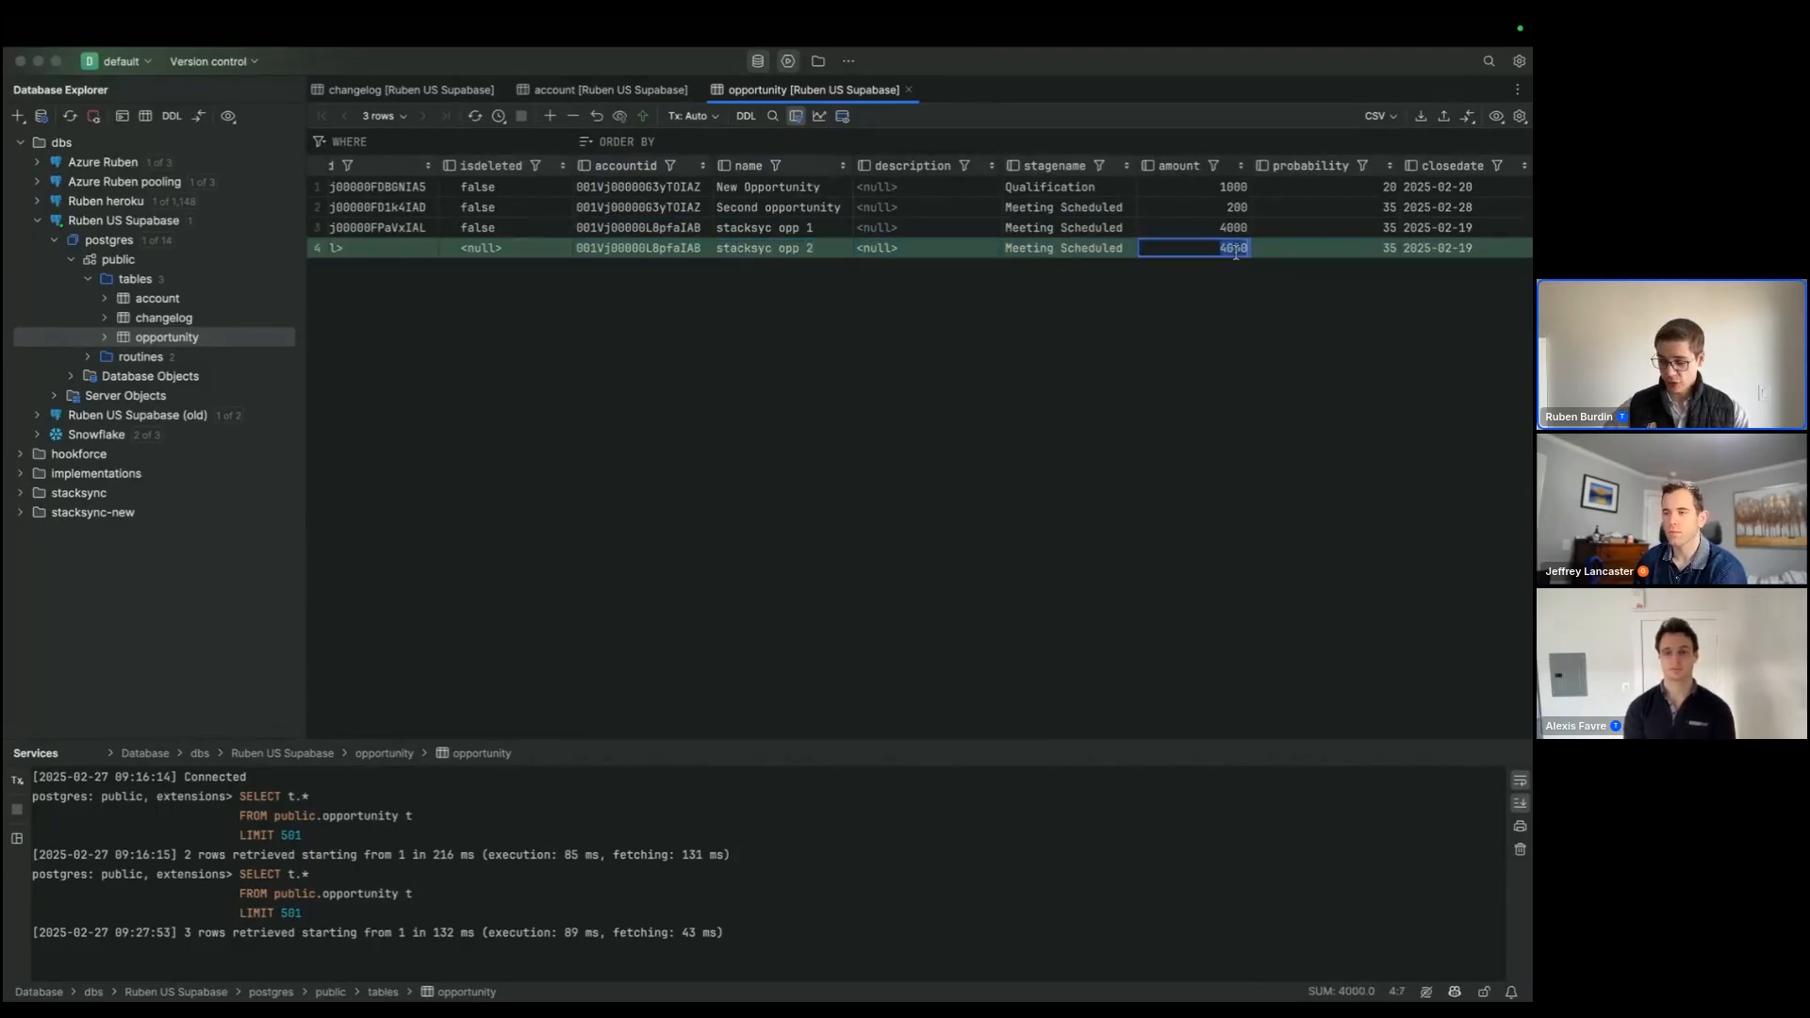
{"action": "type", "text": "52000"}
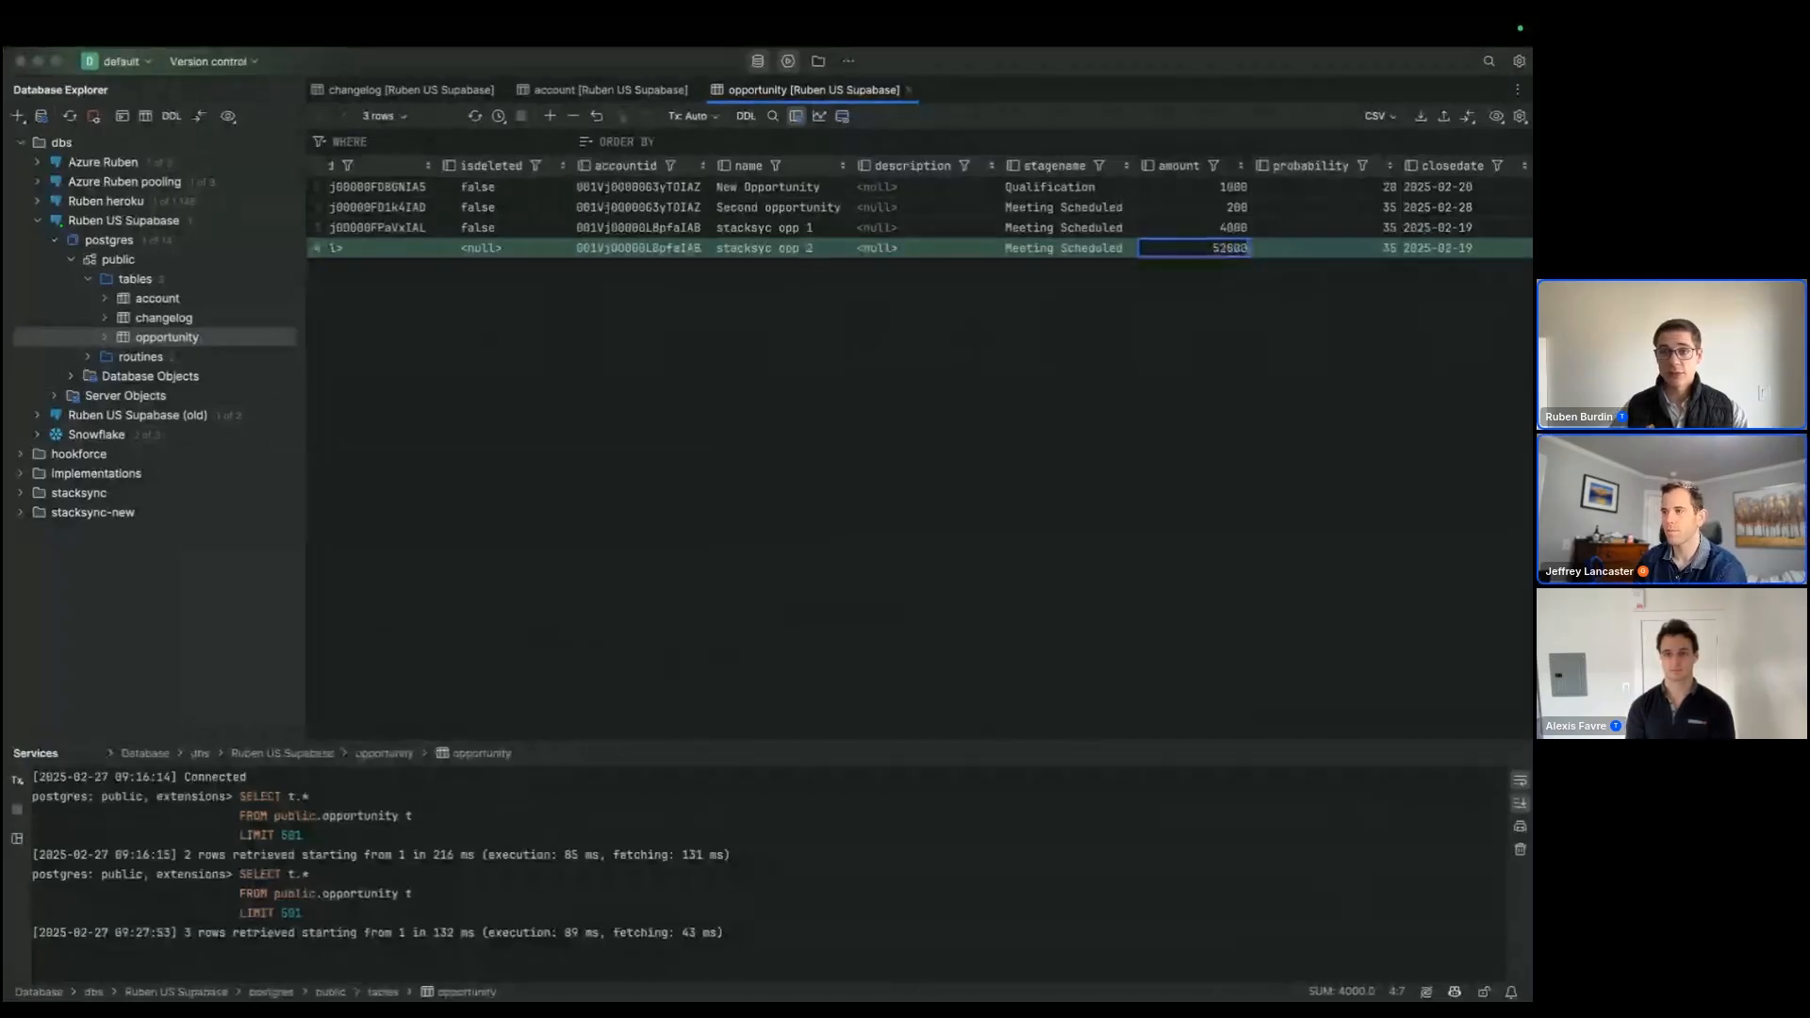
{"action": "key", "text": "Tab"}
{"action": "key", "text": "super+Return"}
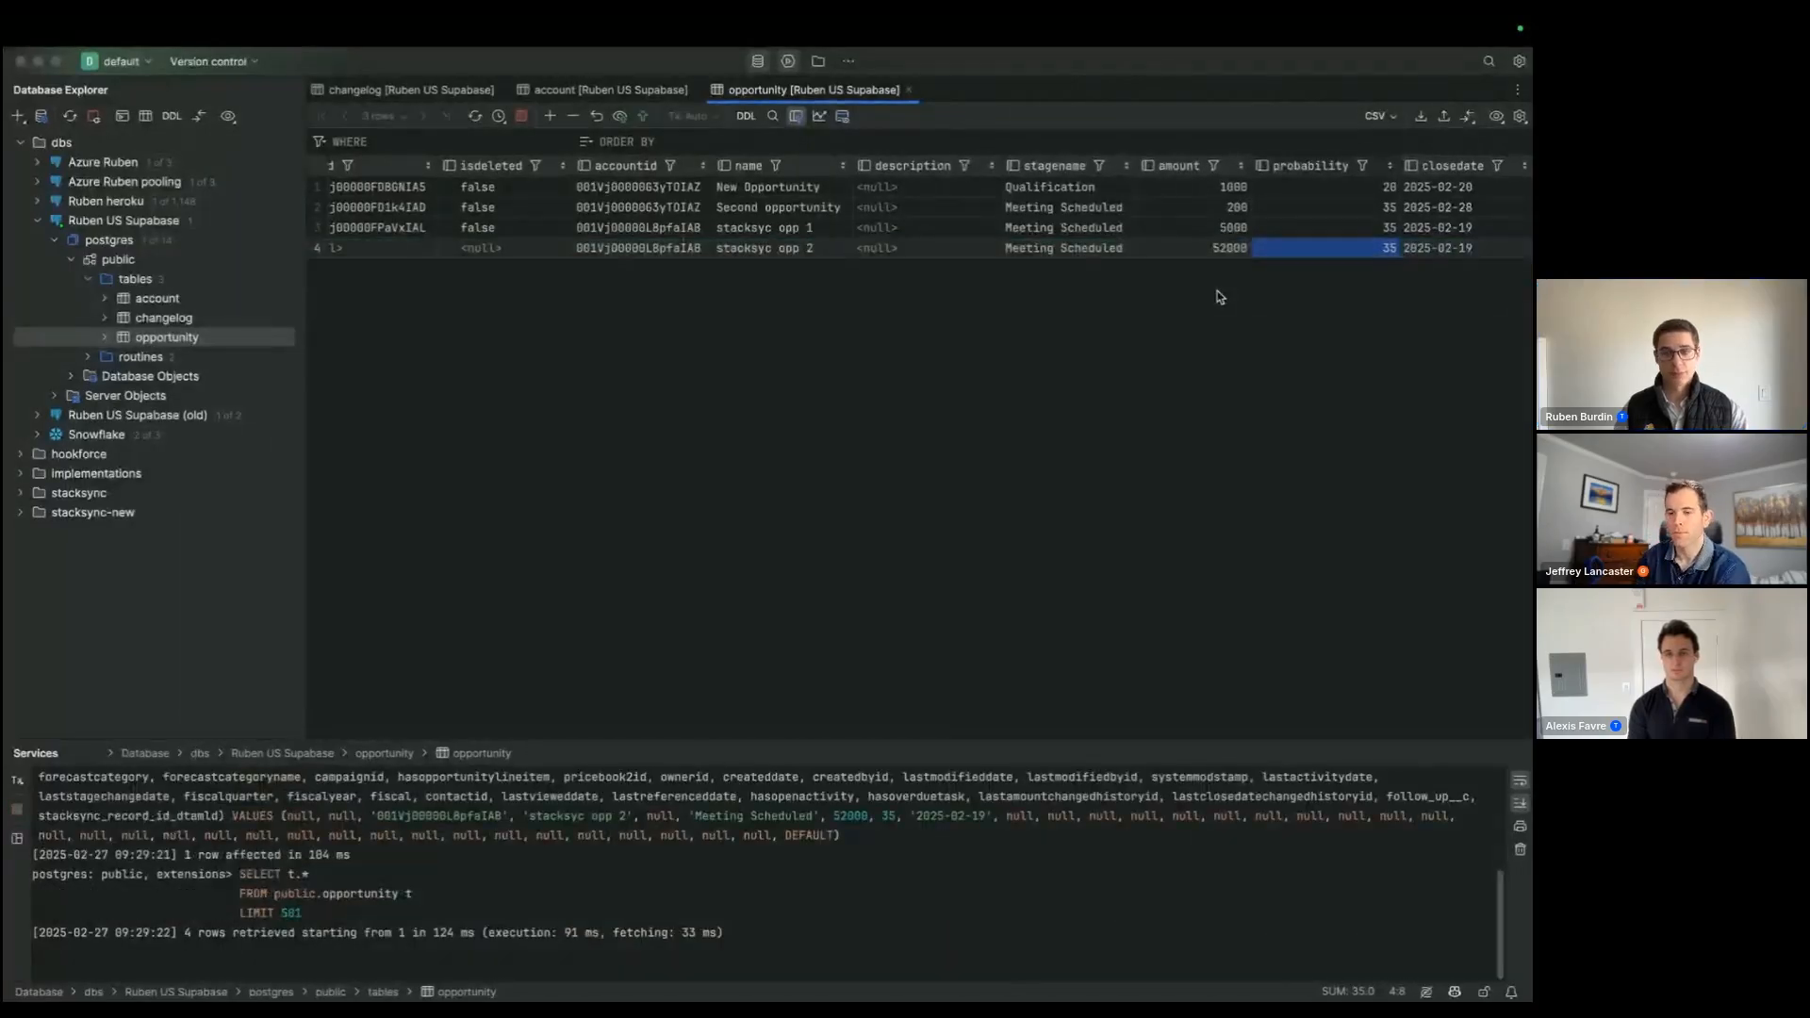
Step: Check the amounts of both stacksyc opportunities and open the account table to inspect the Stacksync account's description
{"action": "left_click", "coordinate": [1238, 230]}
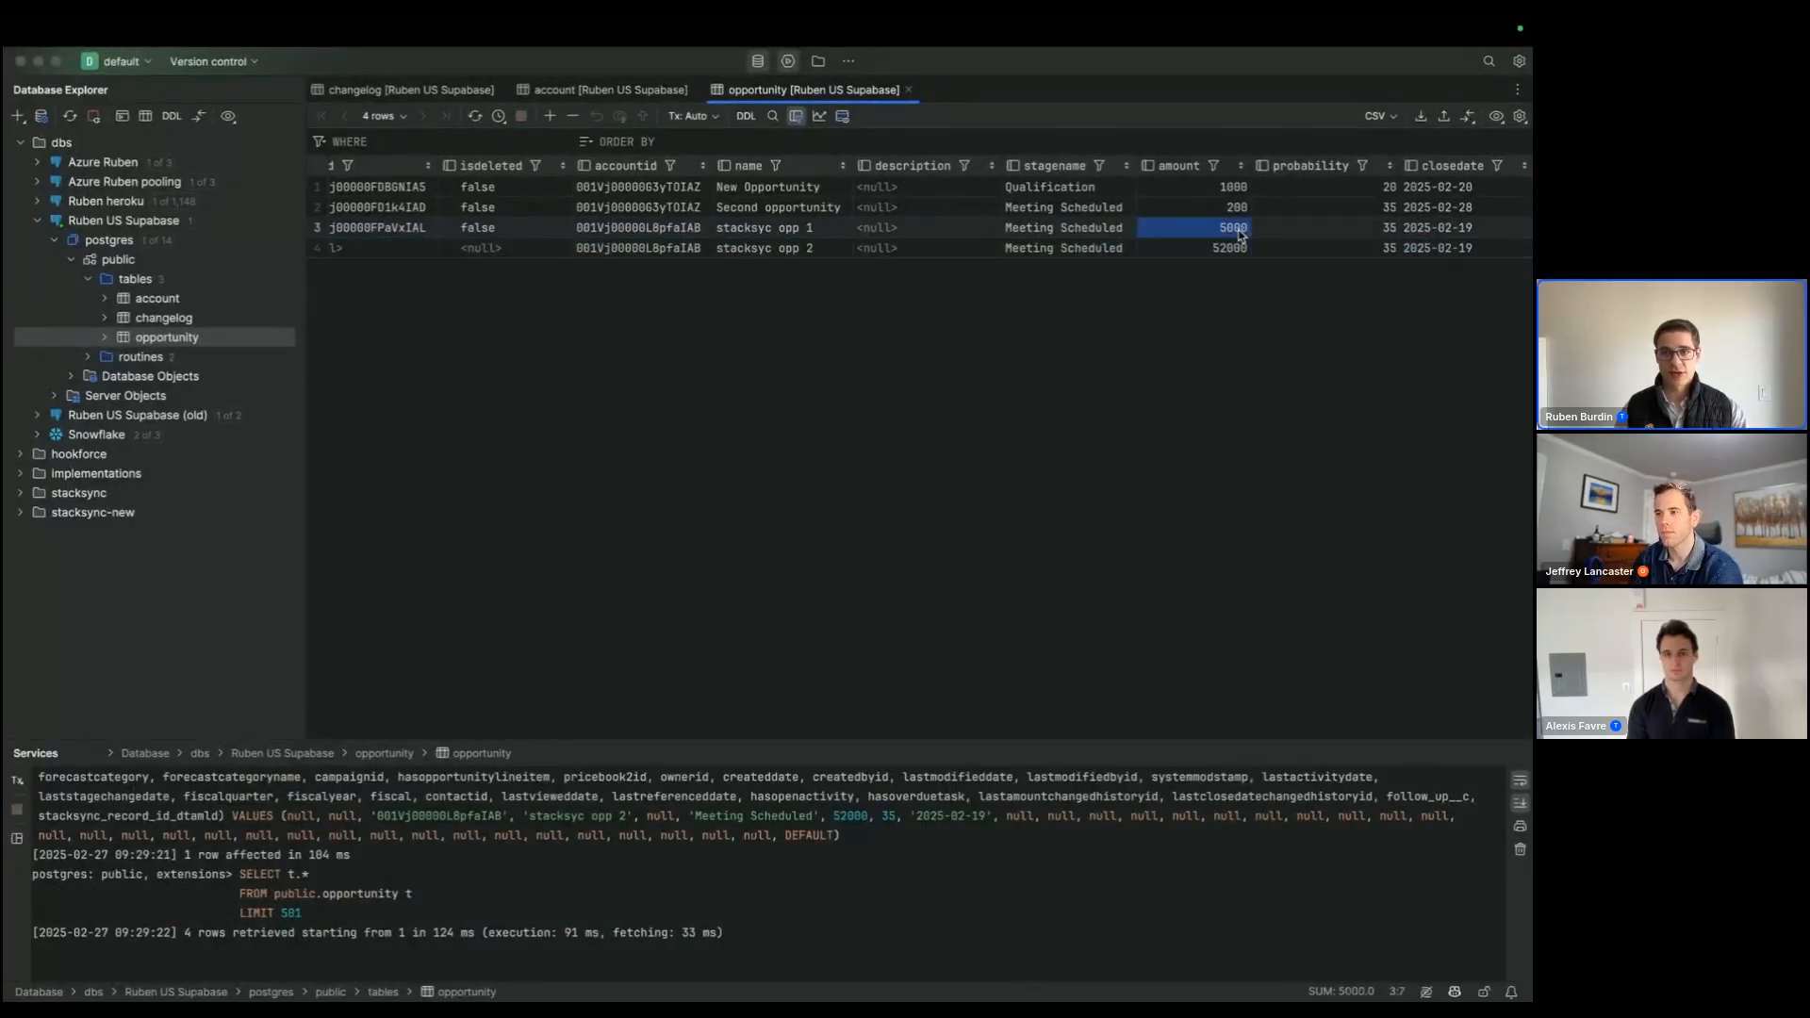
{"action": "left_click", "coordinate": [1229, 249]}
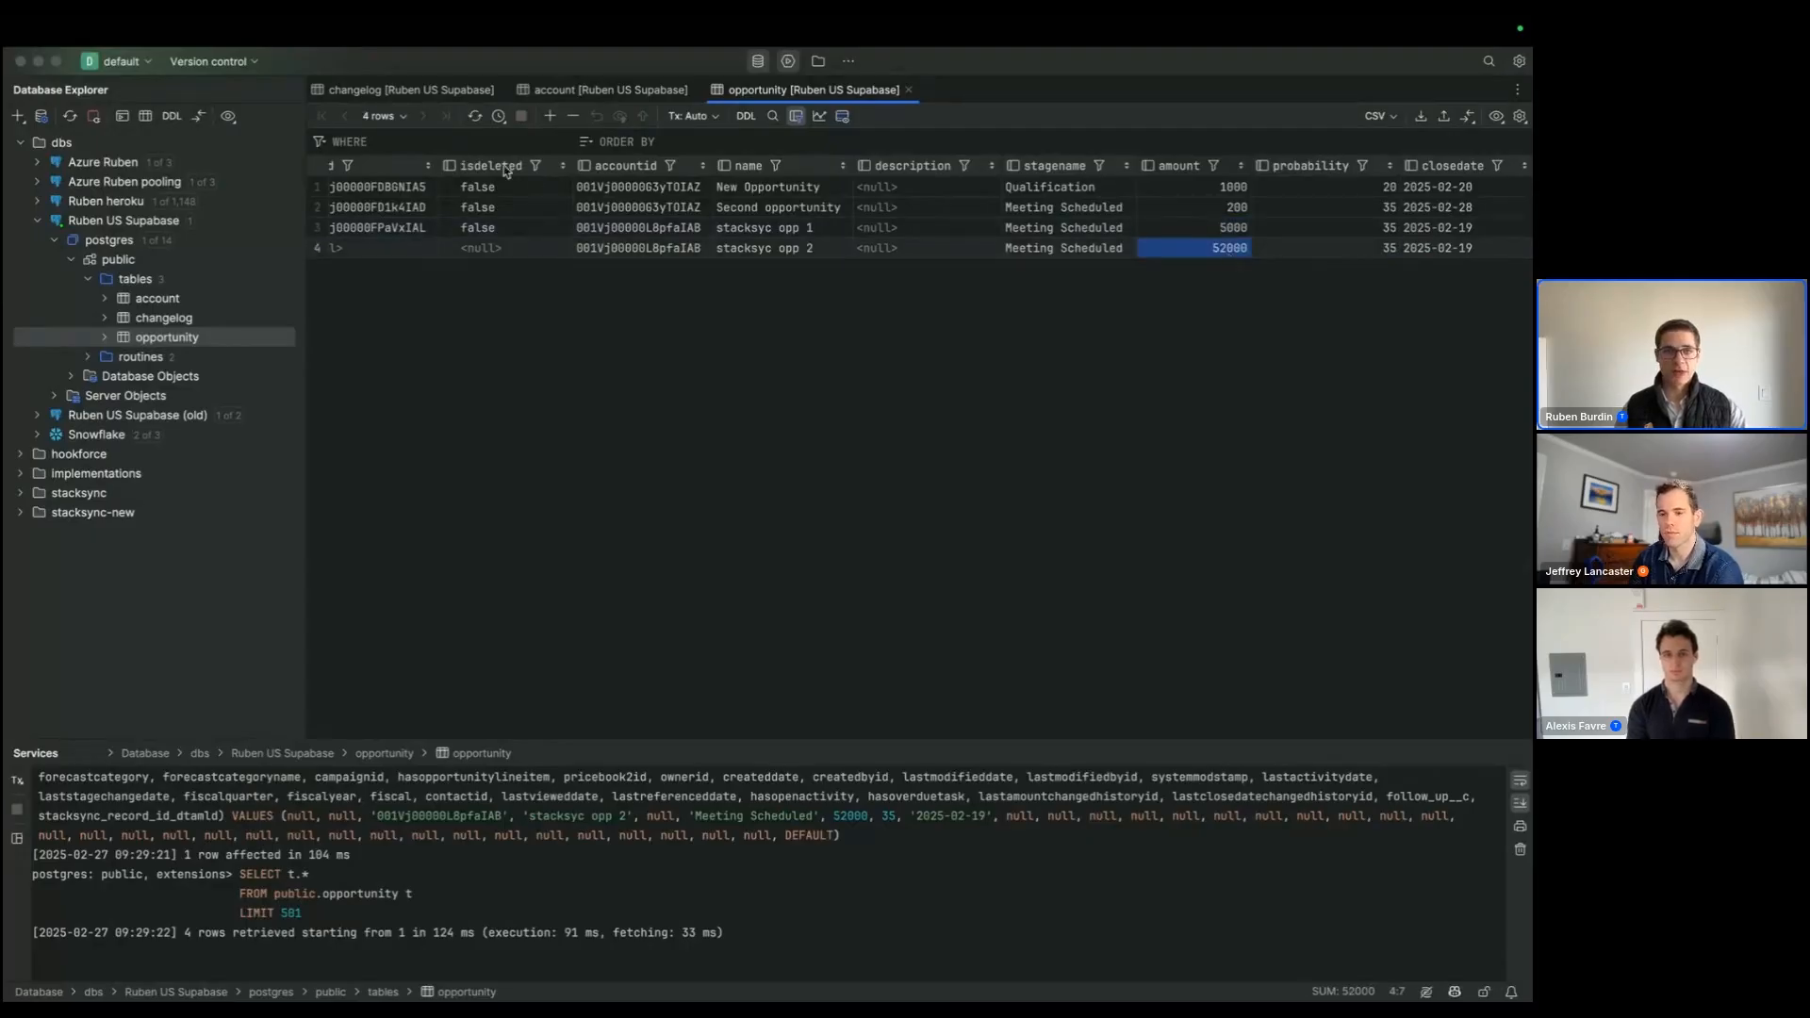
{"action": "left_click", "coordinate": [603, 90]}
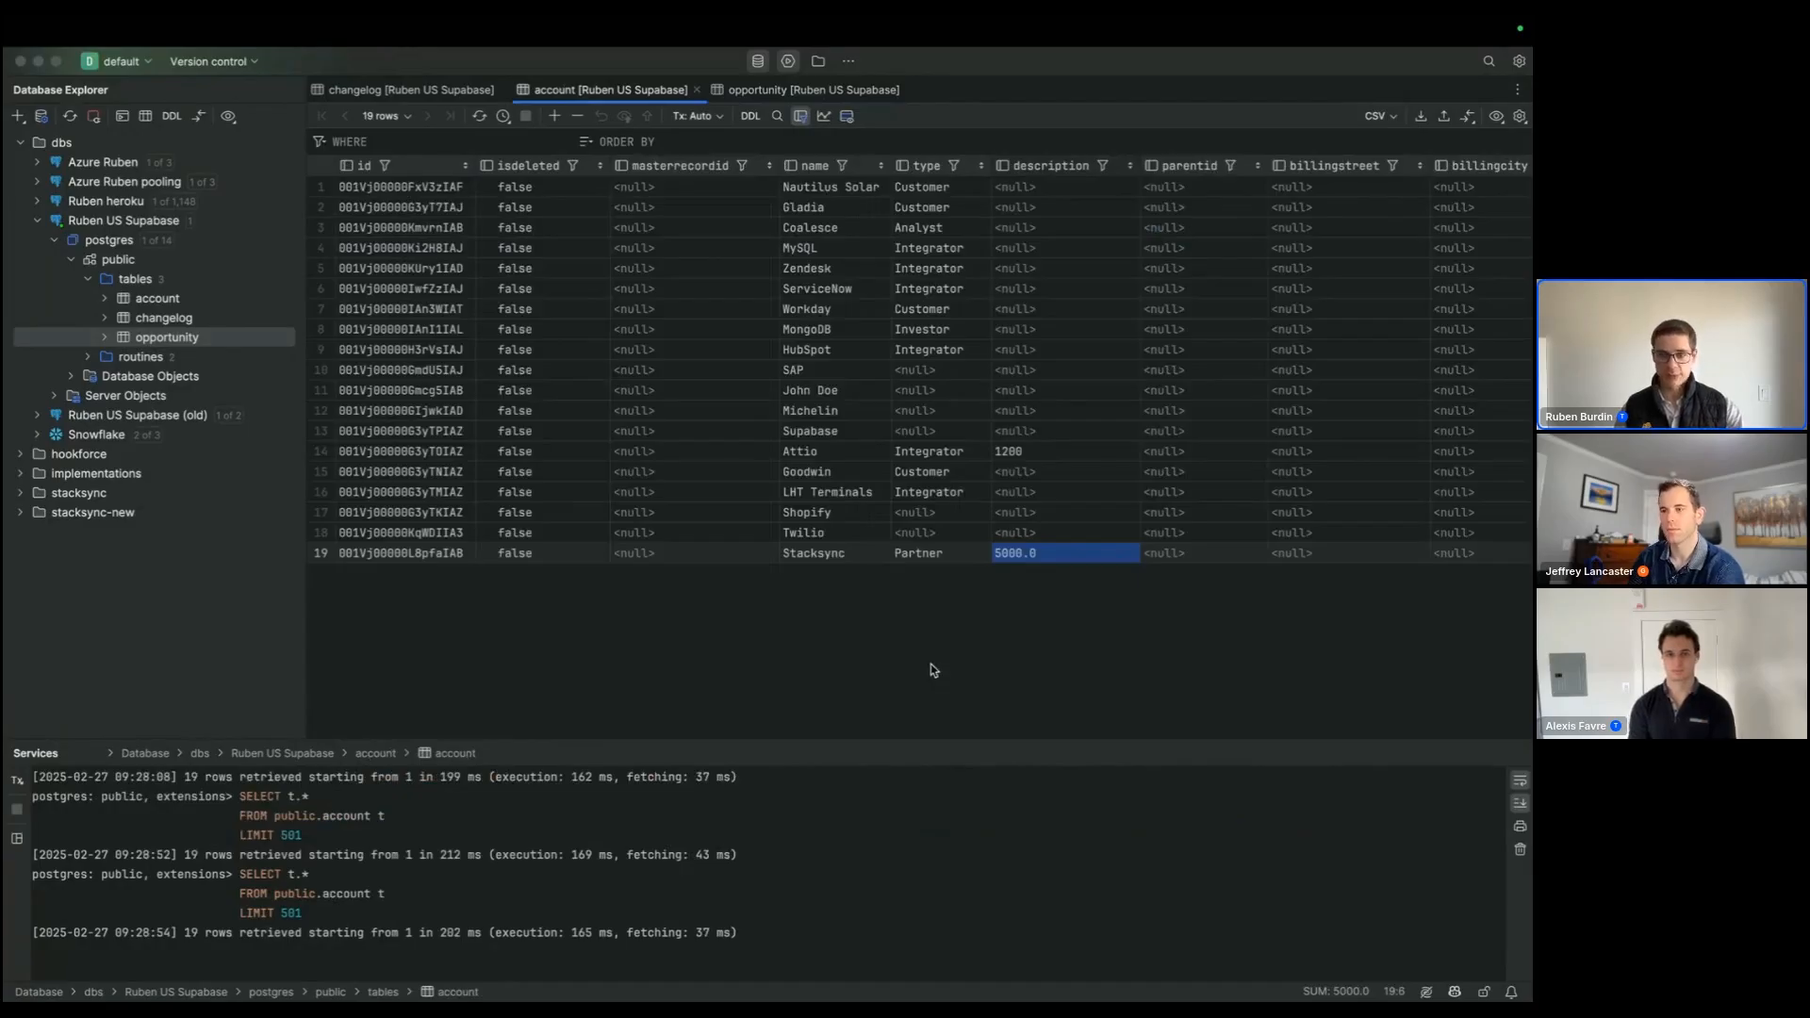
Step: Check the trigger's last executions in the browser, and reload the account table in the database client to inspect the Stacksync account's description
{"action": "key", "text": "super+Tab"}
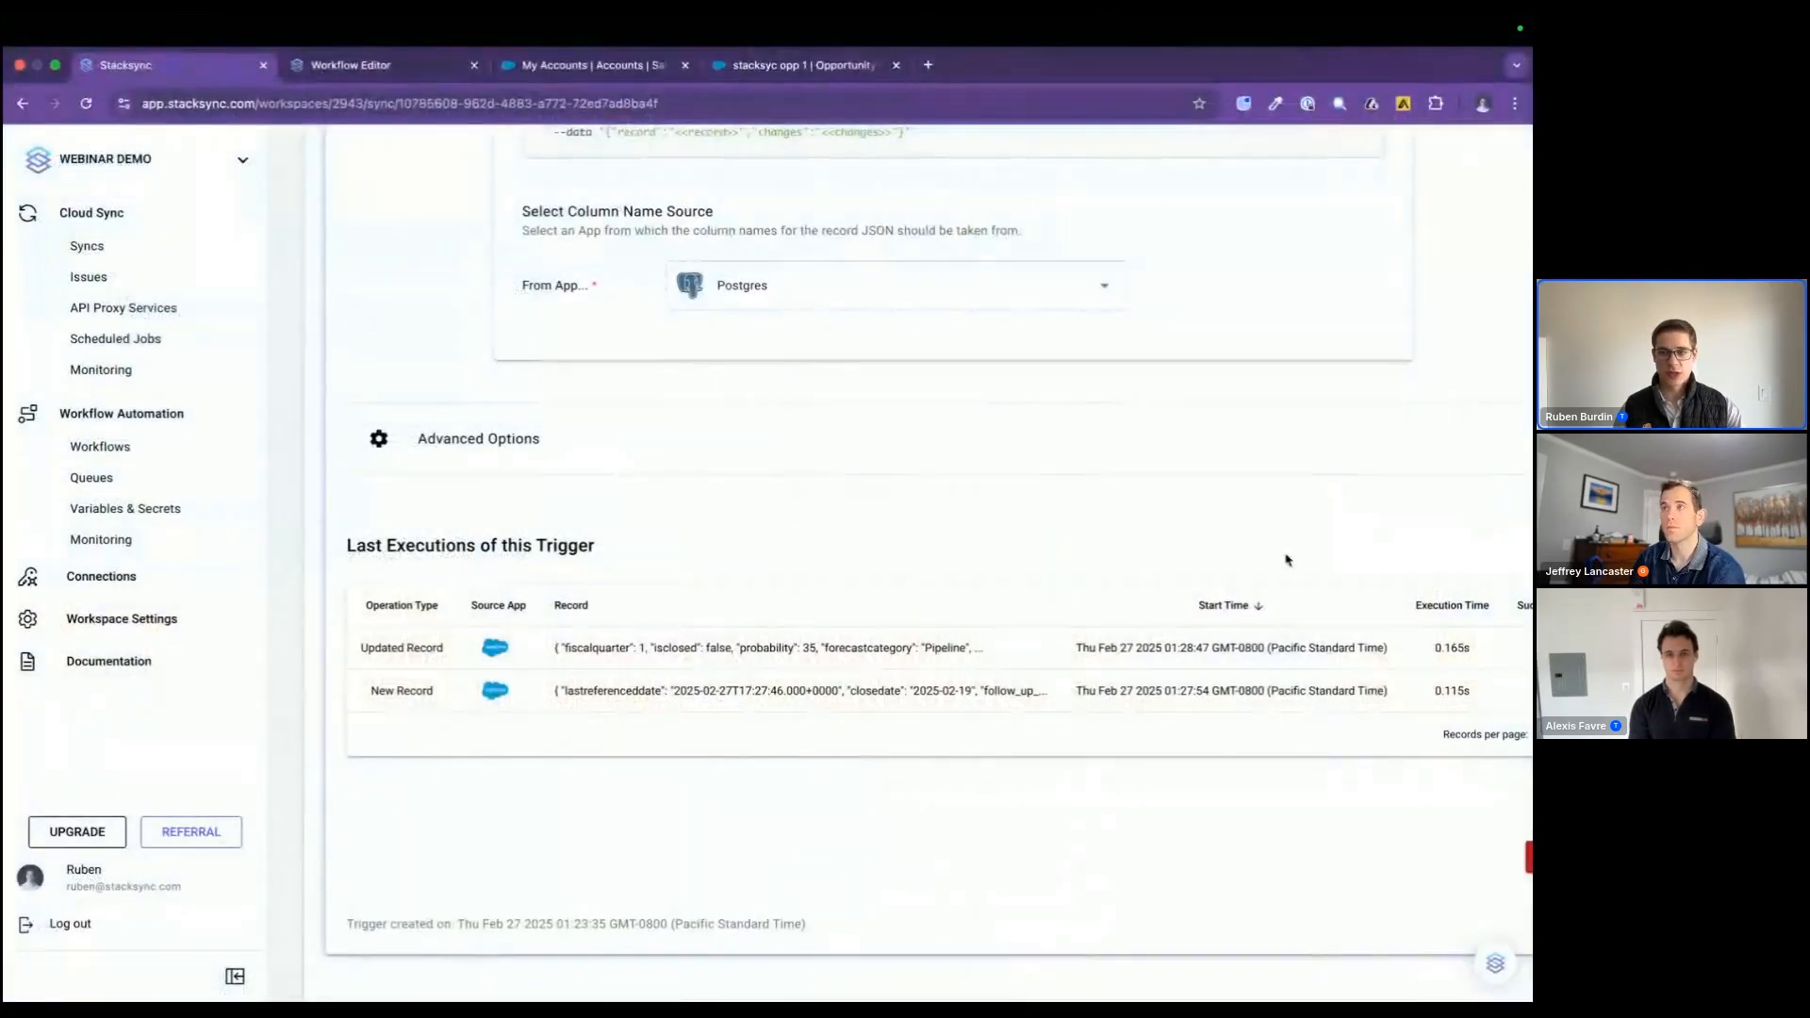
{"action": "scroll", "coordinate": [1320, 557], "scroll_direction": "right", "scroll_amount": 5}
{"action": "left_click", "coordinate": [1385, 555]}
{"action": "key", "text": "super+Tab"}
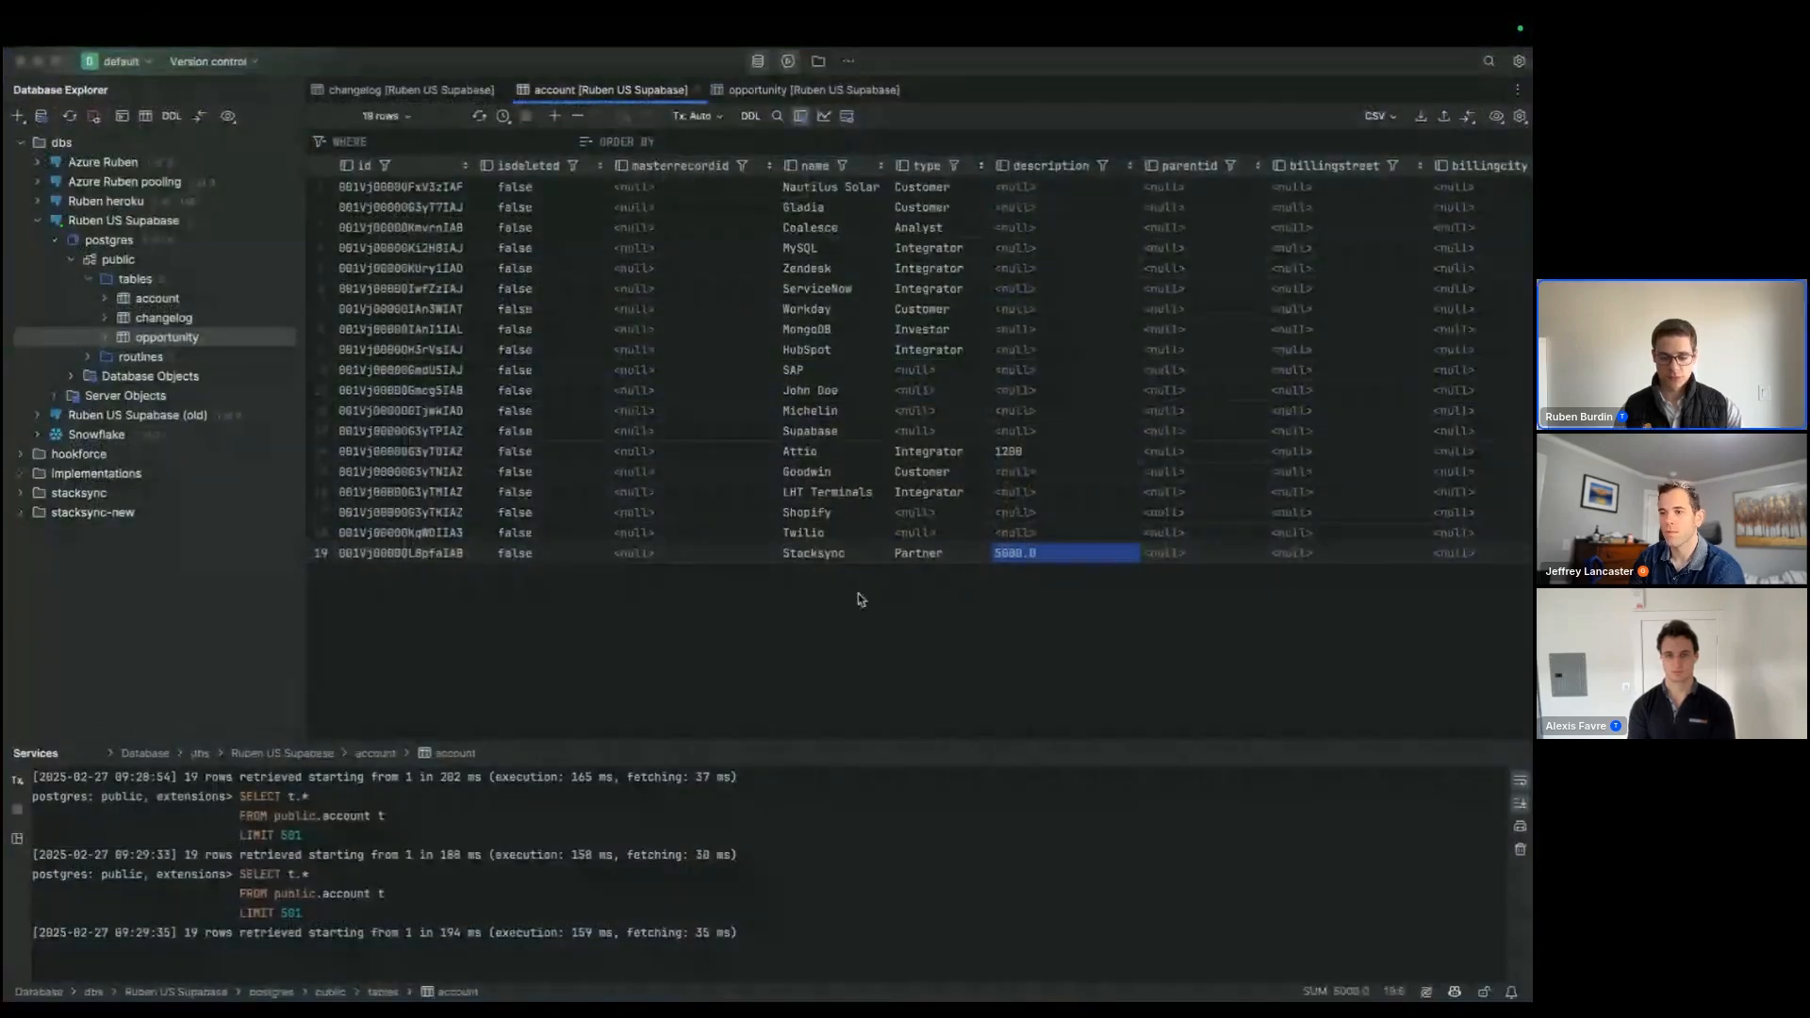
{"action": "key", "text": "super+r"}
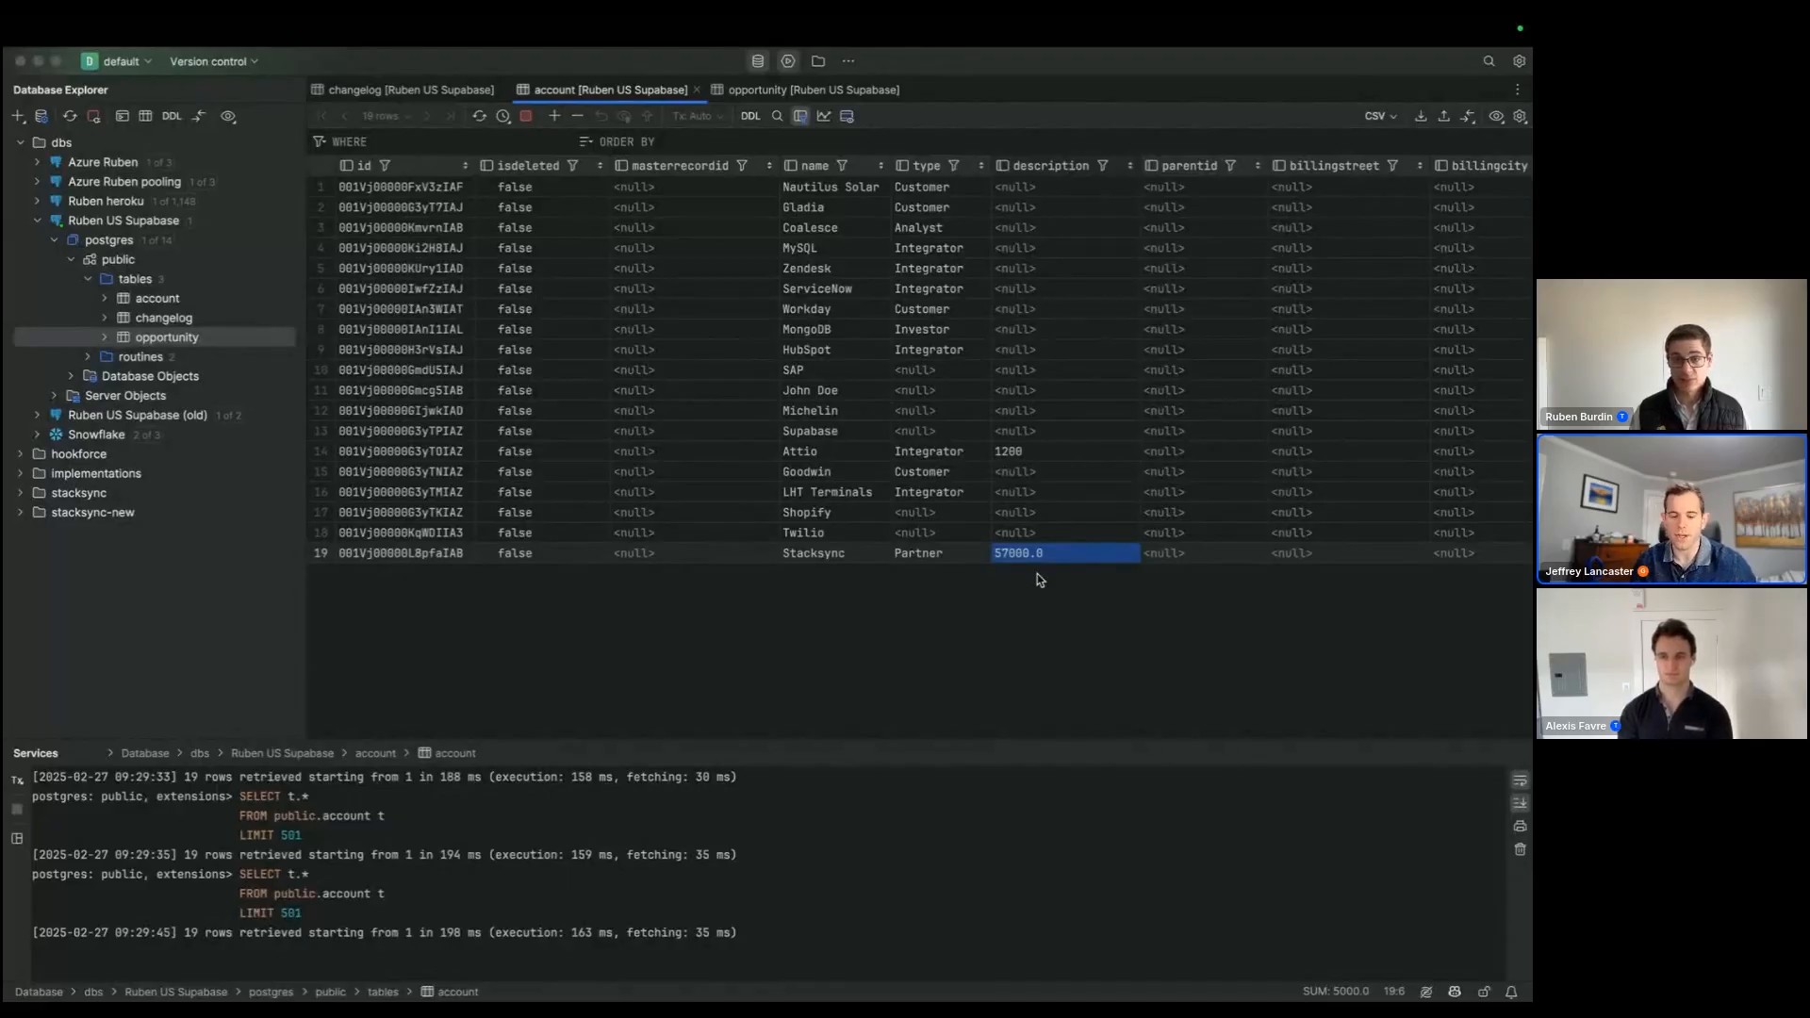
{"action": "left_click", "coordinate": [1034, 475]}
{"action": "left_click_drag", "start_coordinate": [1034, 453], "coordinate": [1026, 522]}
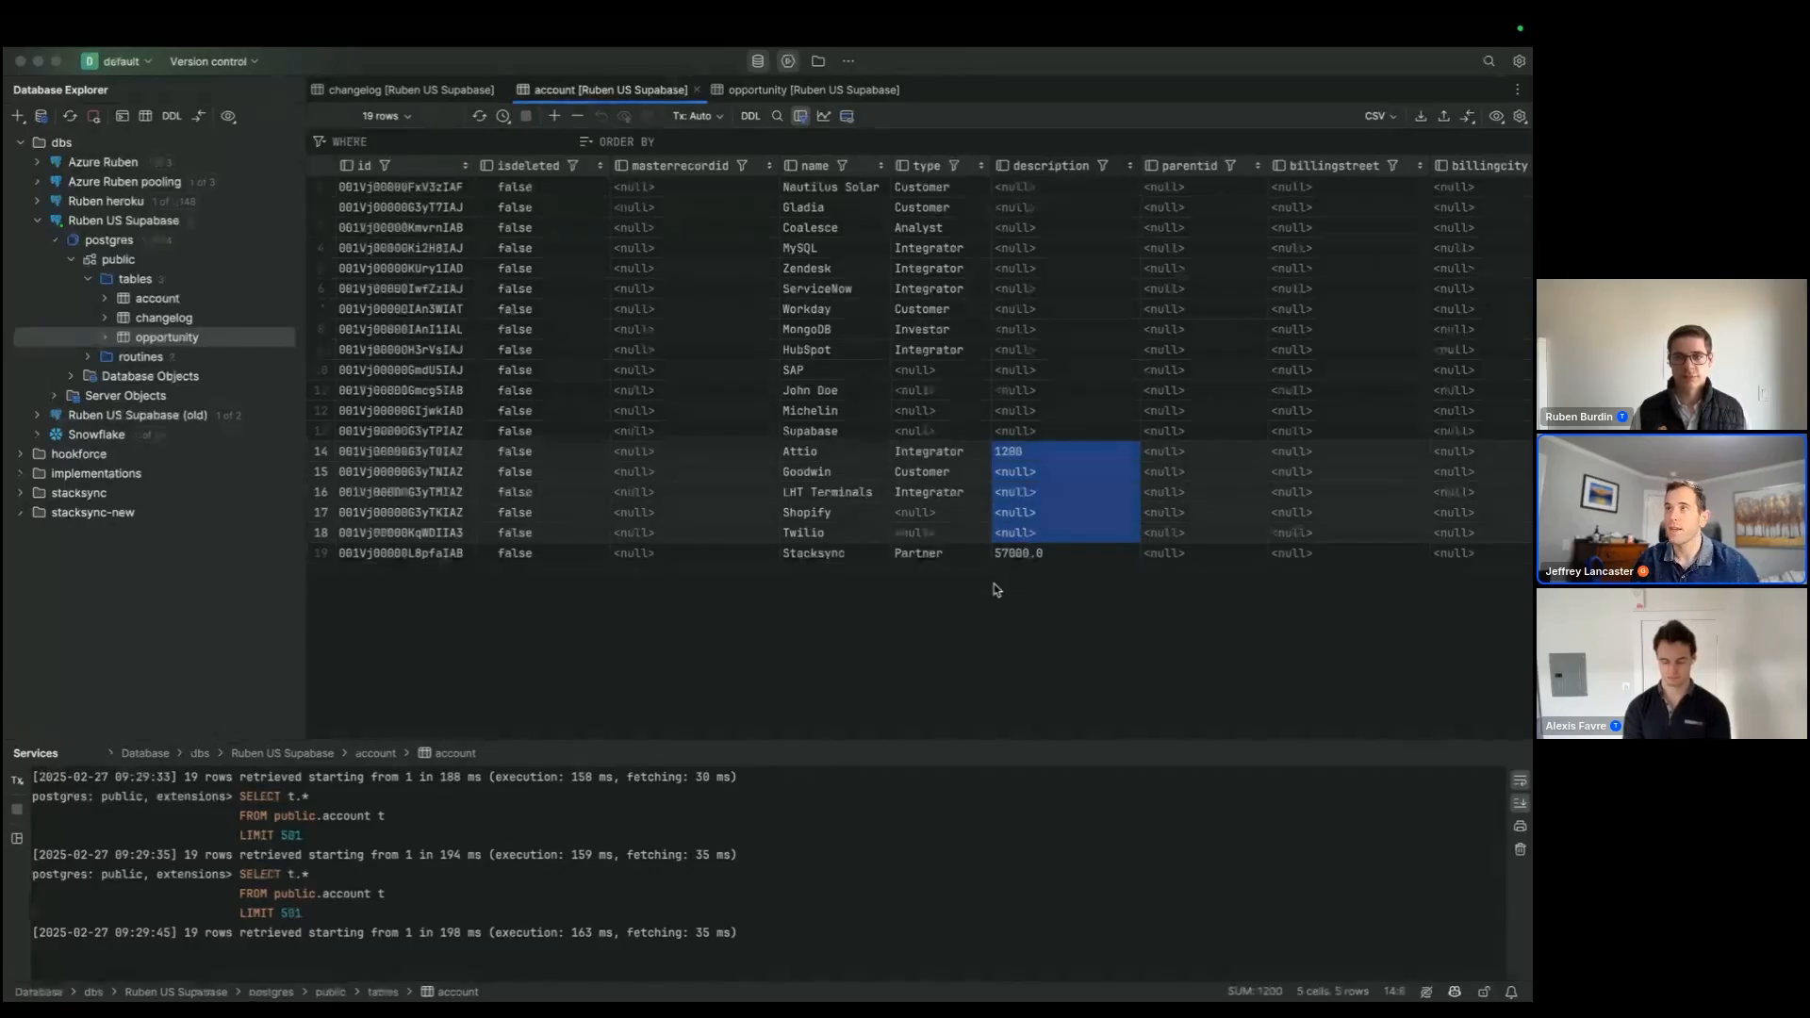
{"action": "left_click", "coordinate": [989, 513]}
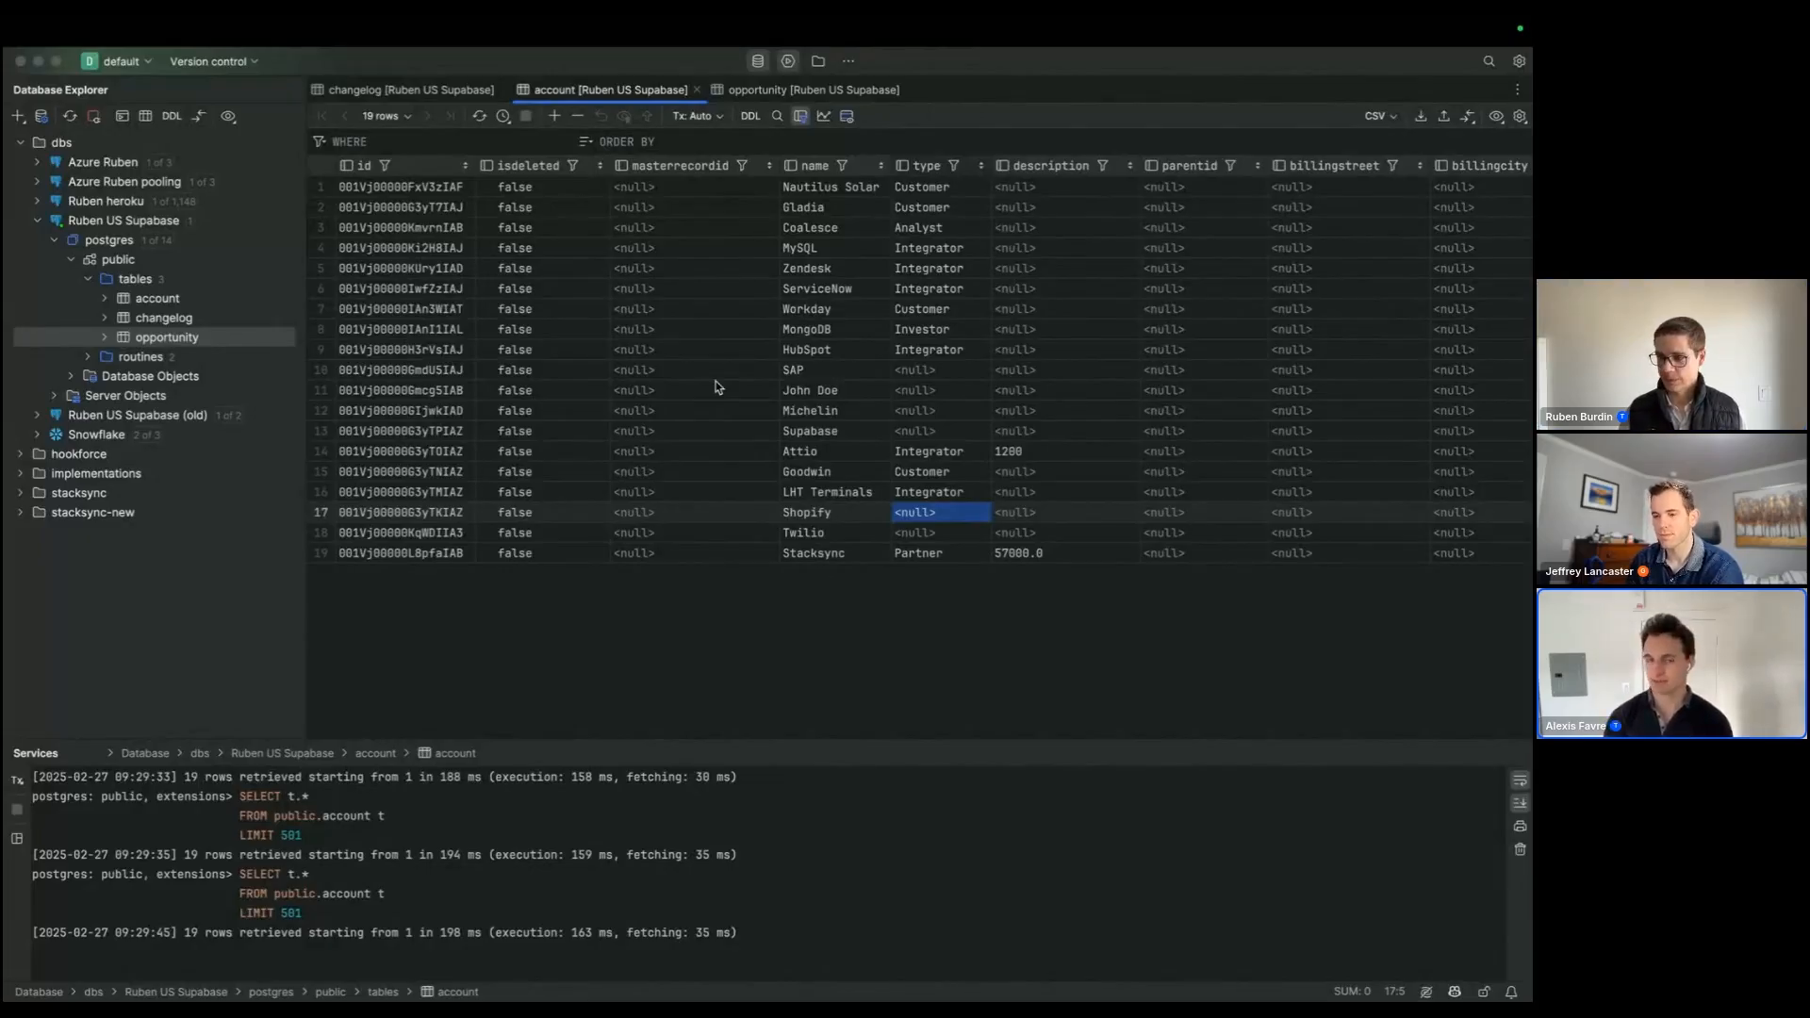
{"action": "key", "text": "super+Tab"}
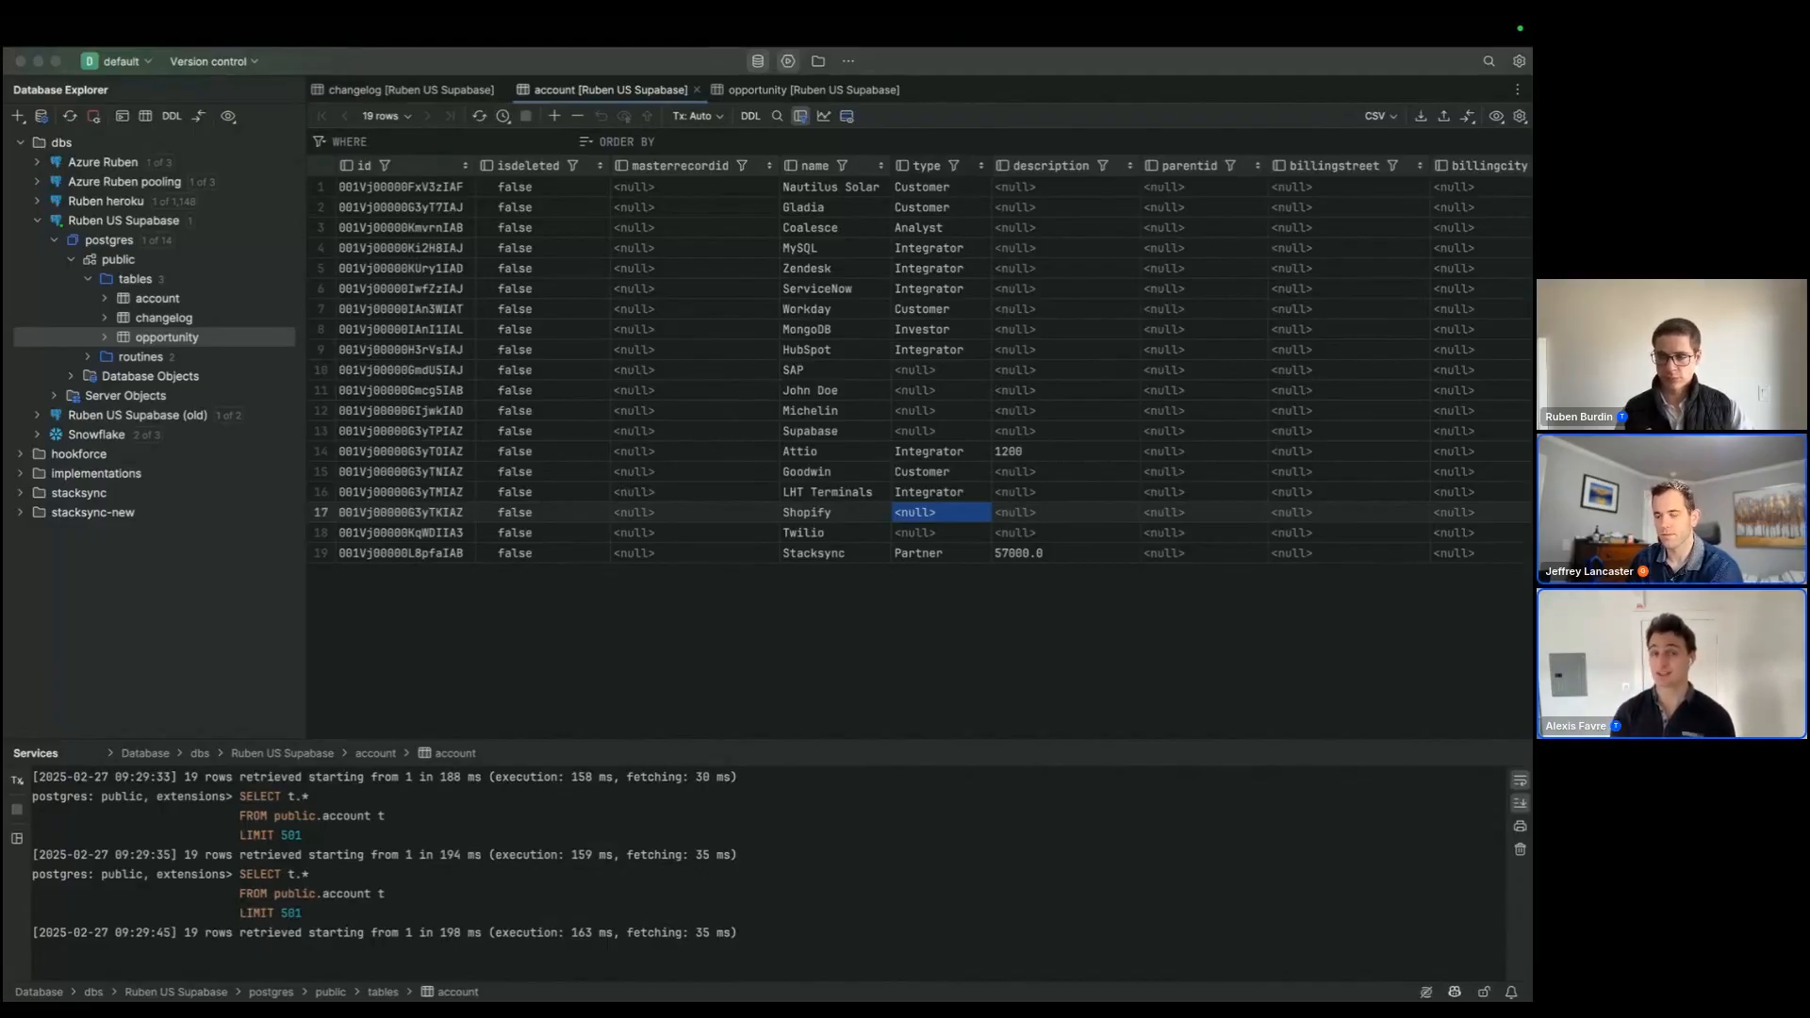
{"action": "left_click", "coordinate": [1179, 609]}
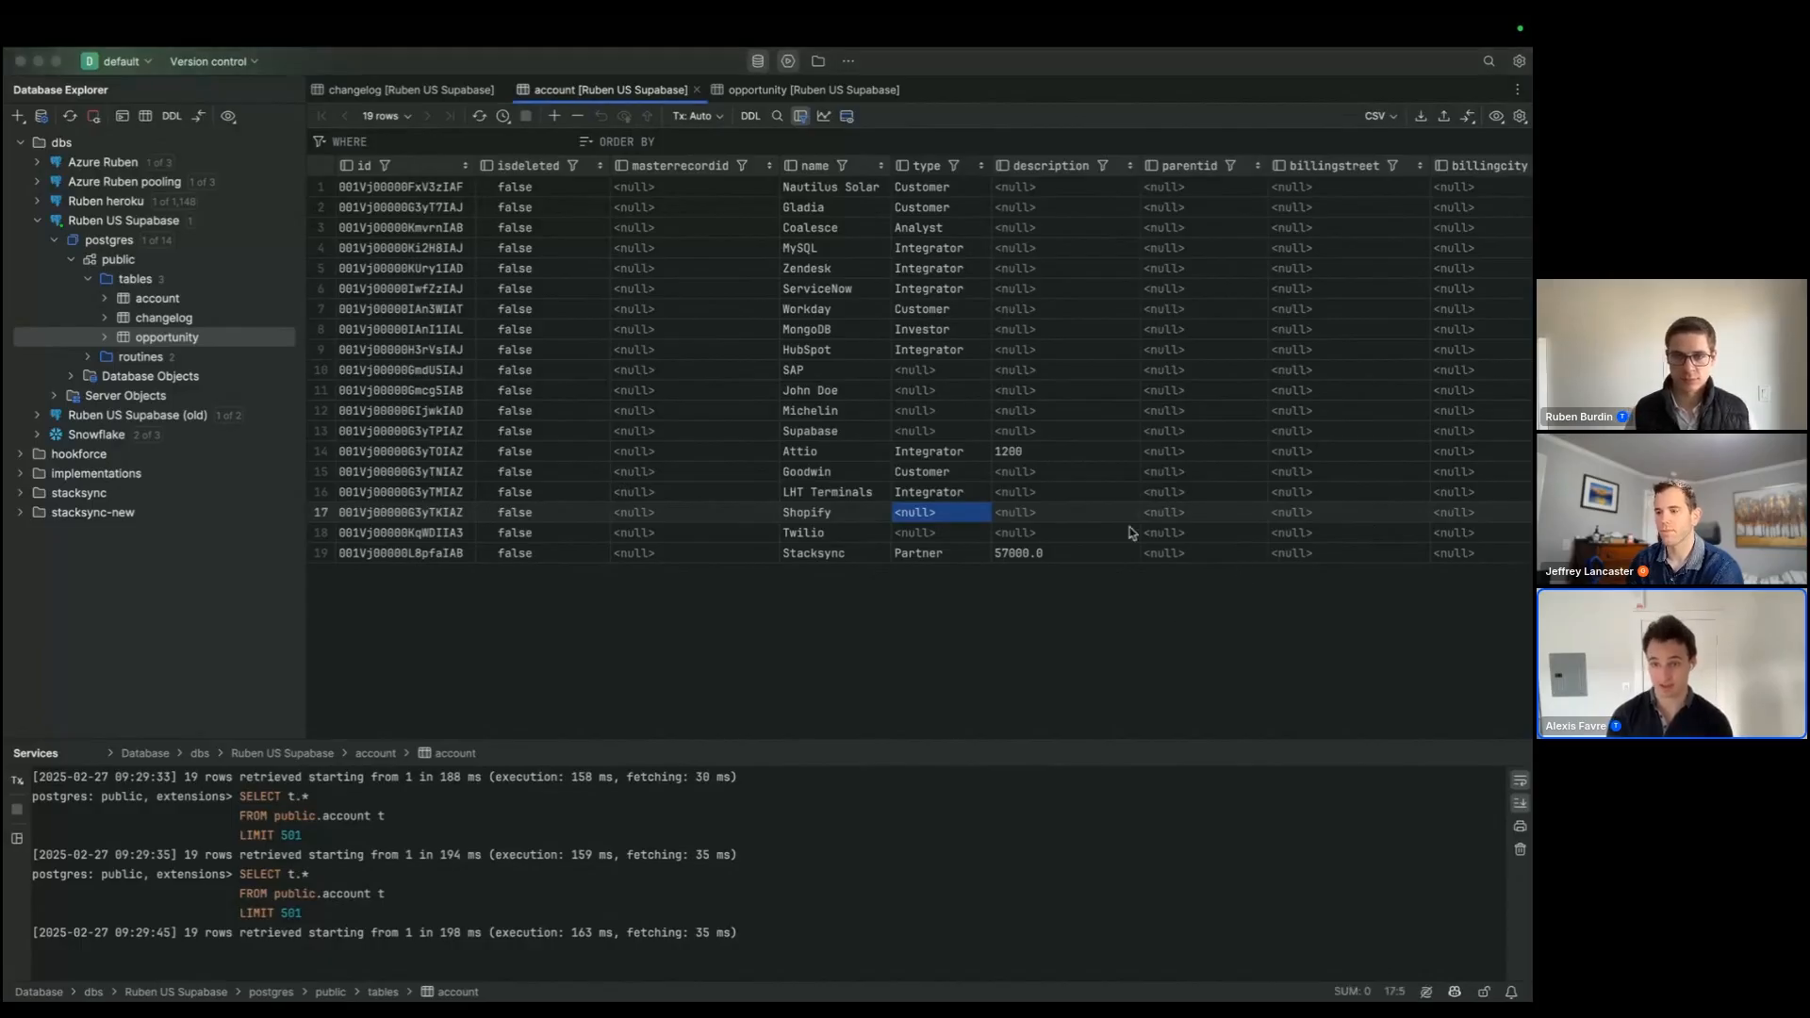
{"action": "left_click", "coordinate": [1132, 533]}
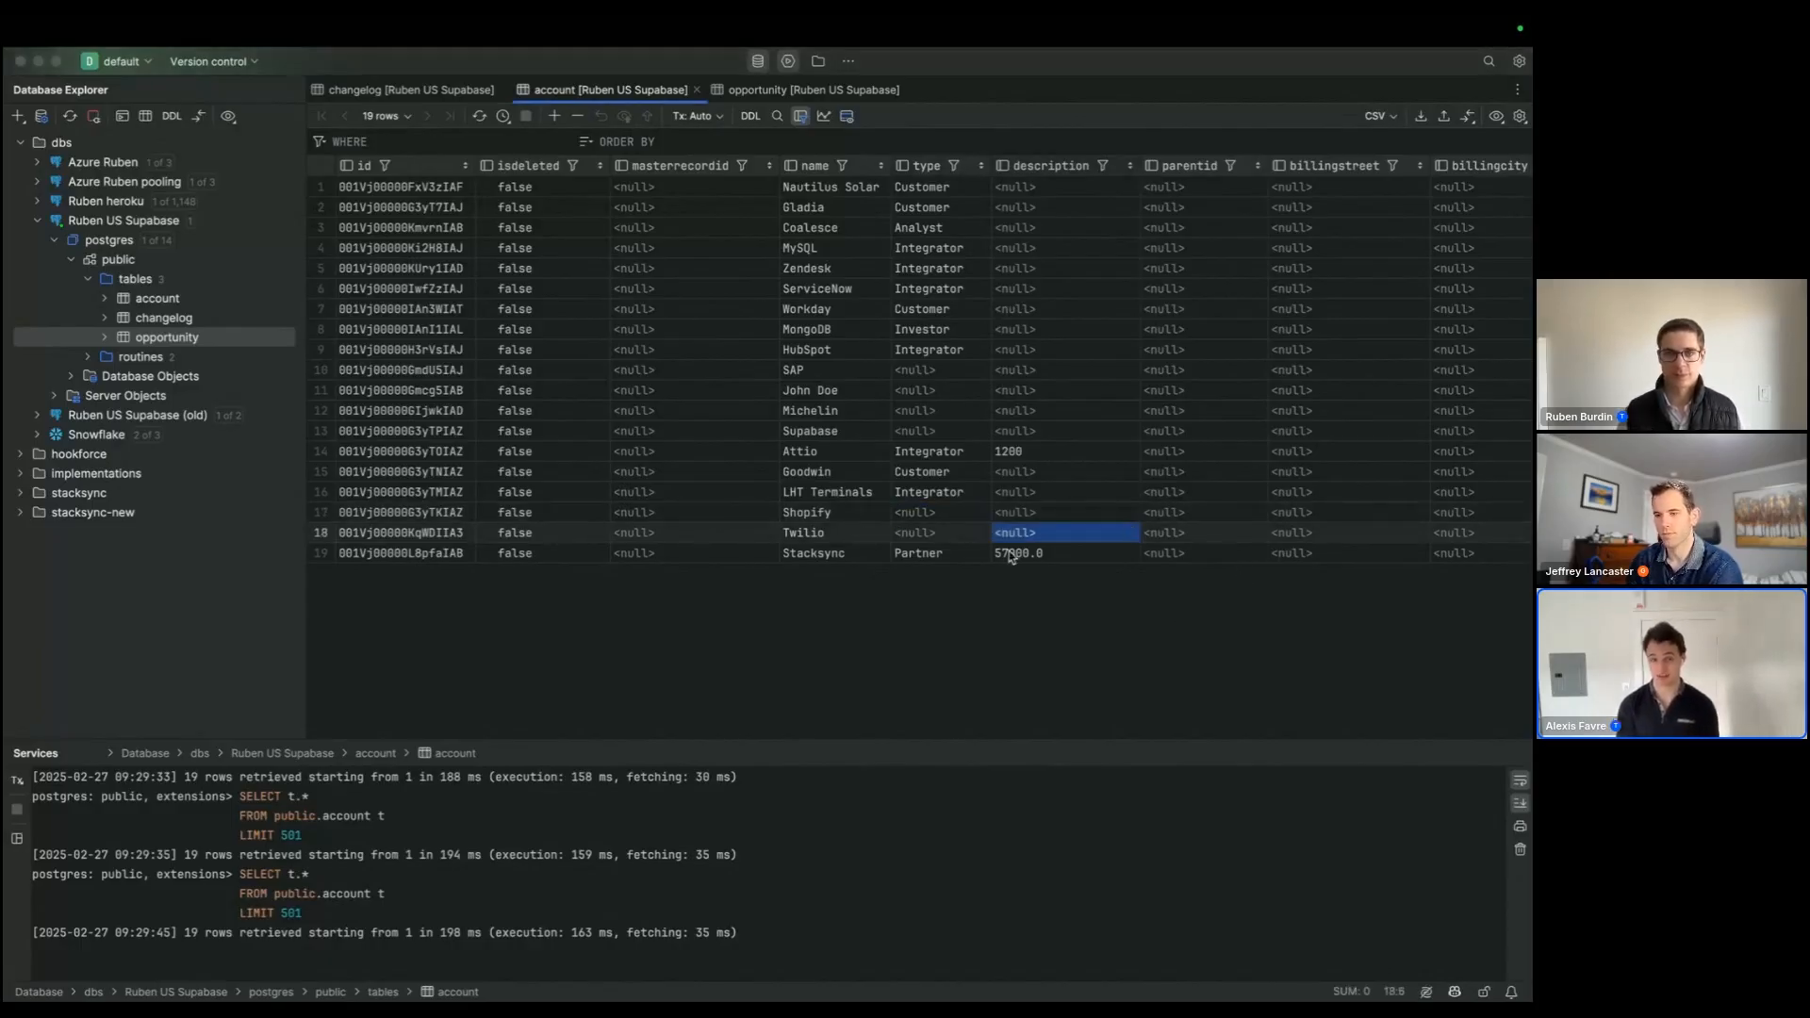
Step: Switch to the browser and review the opportunity aggregation workflow alongside the details page of the sales opportunities and accounts sync
{"action": "key", "text": "super+Tab"}
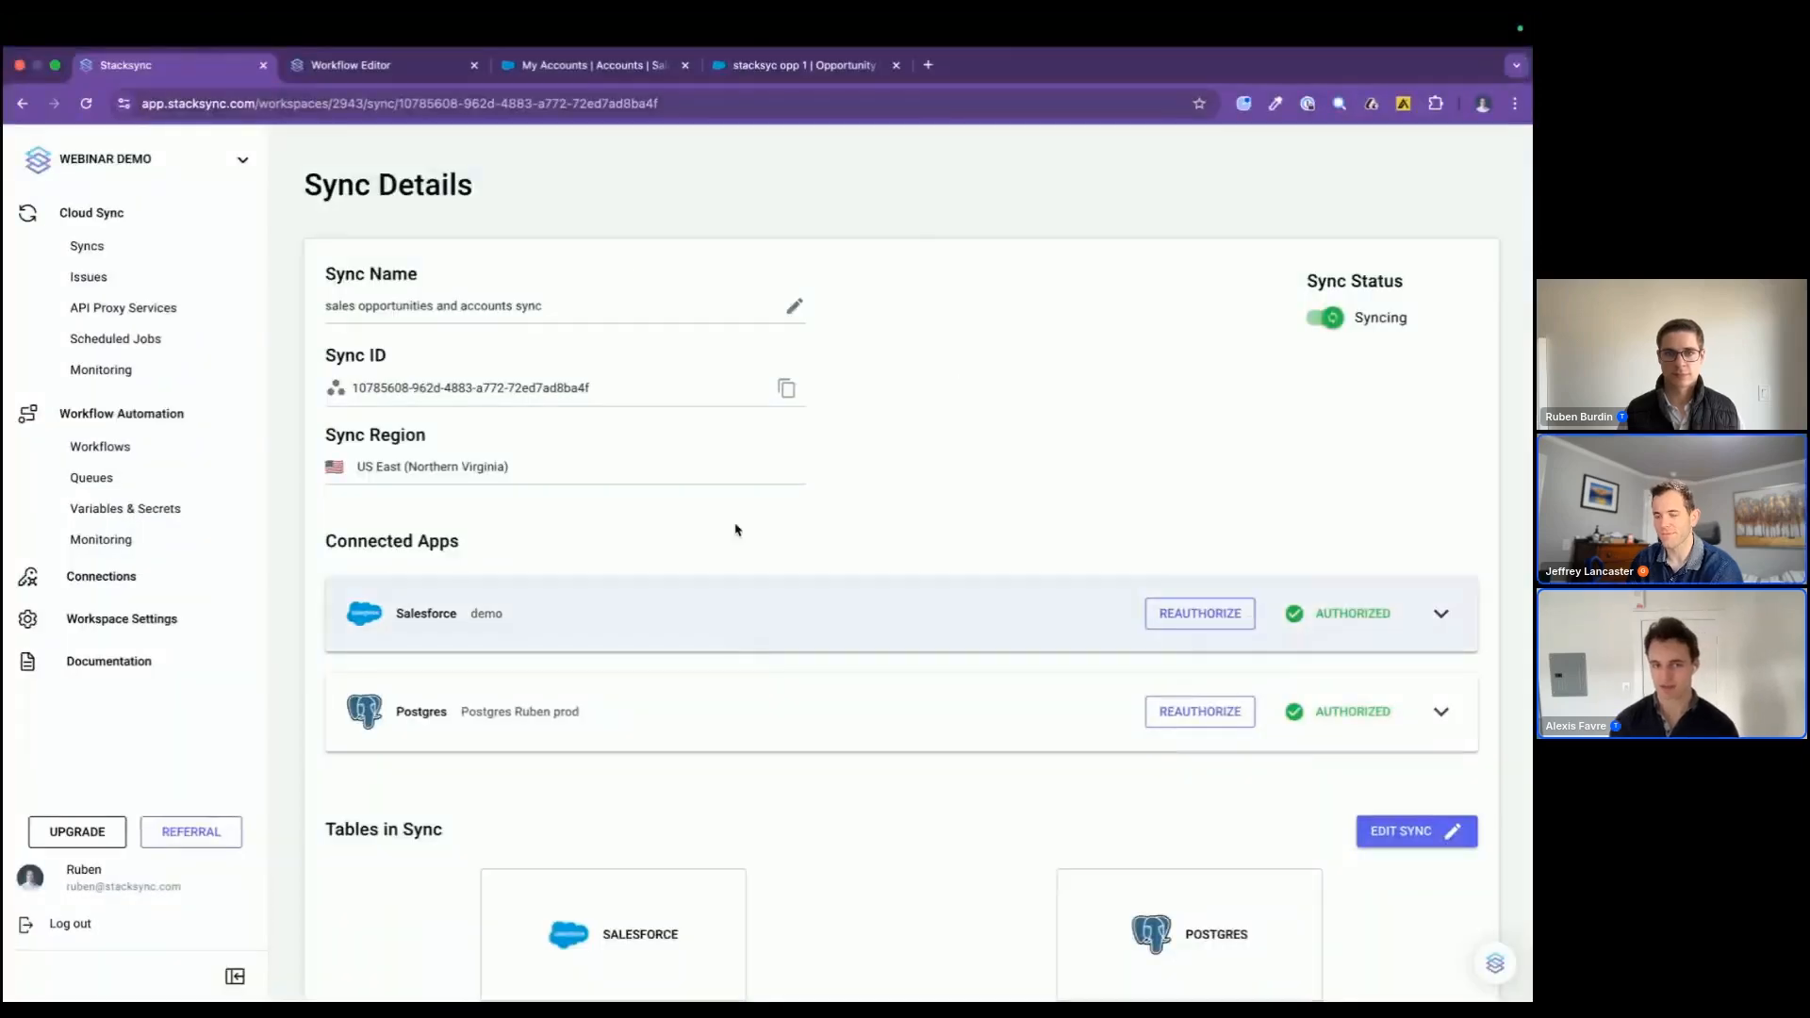
{"action": "left_click", "coordinate": [350, 65]}
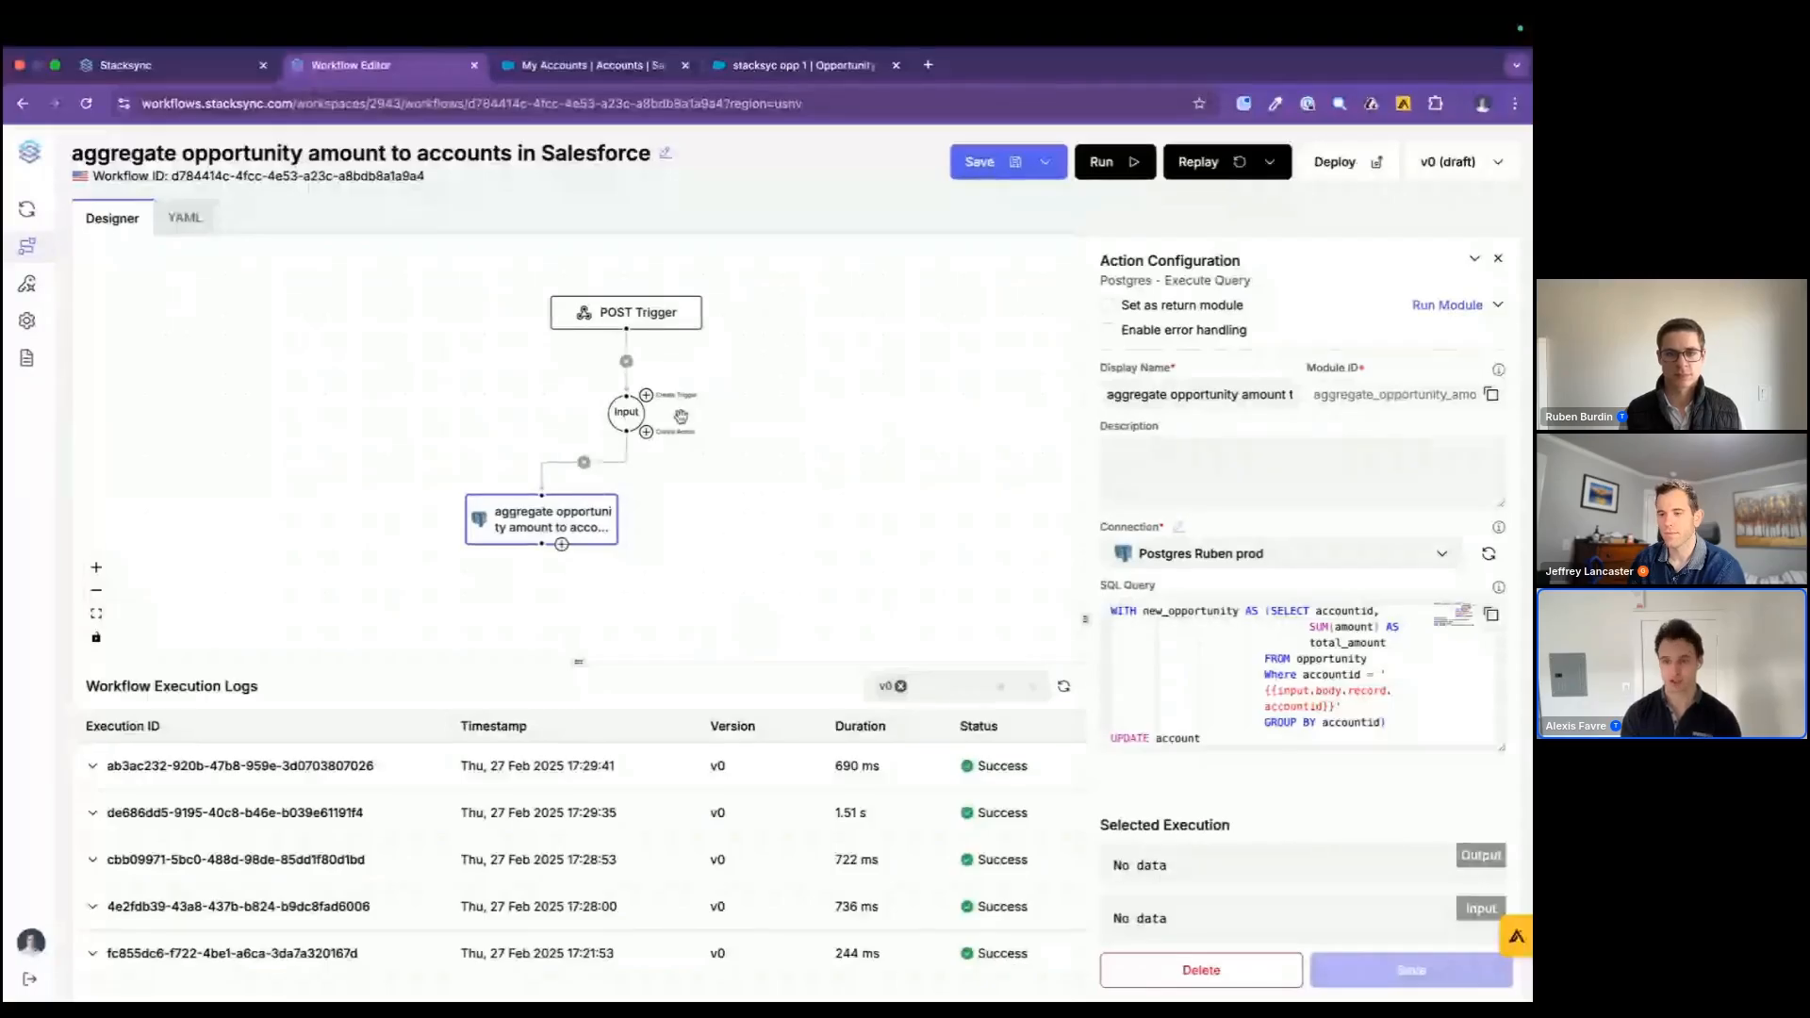
{"action": "mouse_move", "coordinate": [27, 267]}
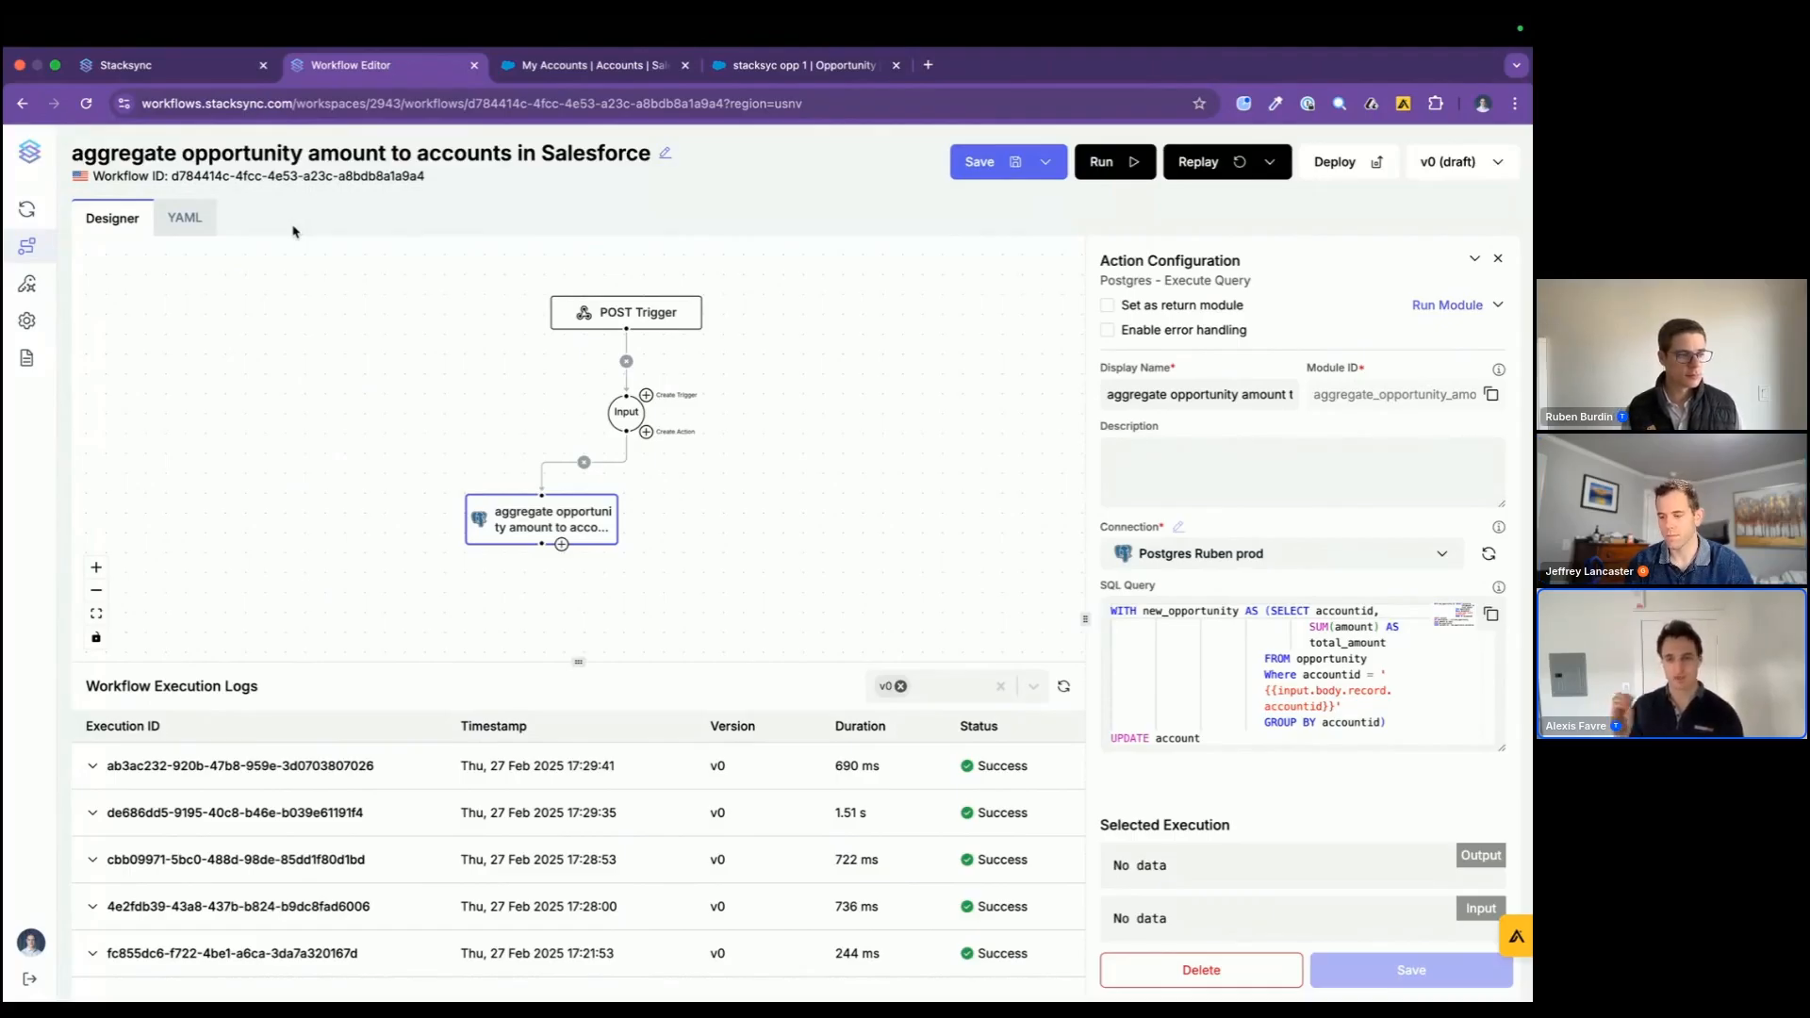
{"action": "left_click", "coordinate": [205, 68]}
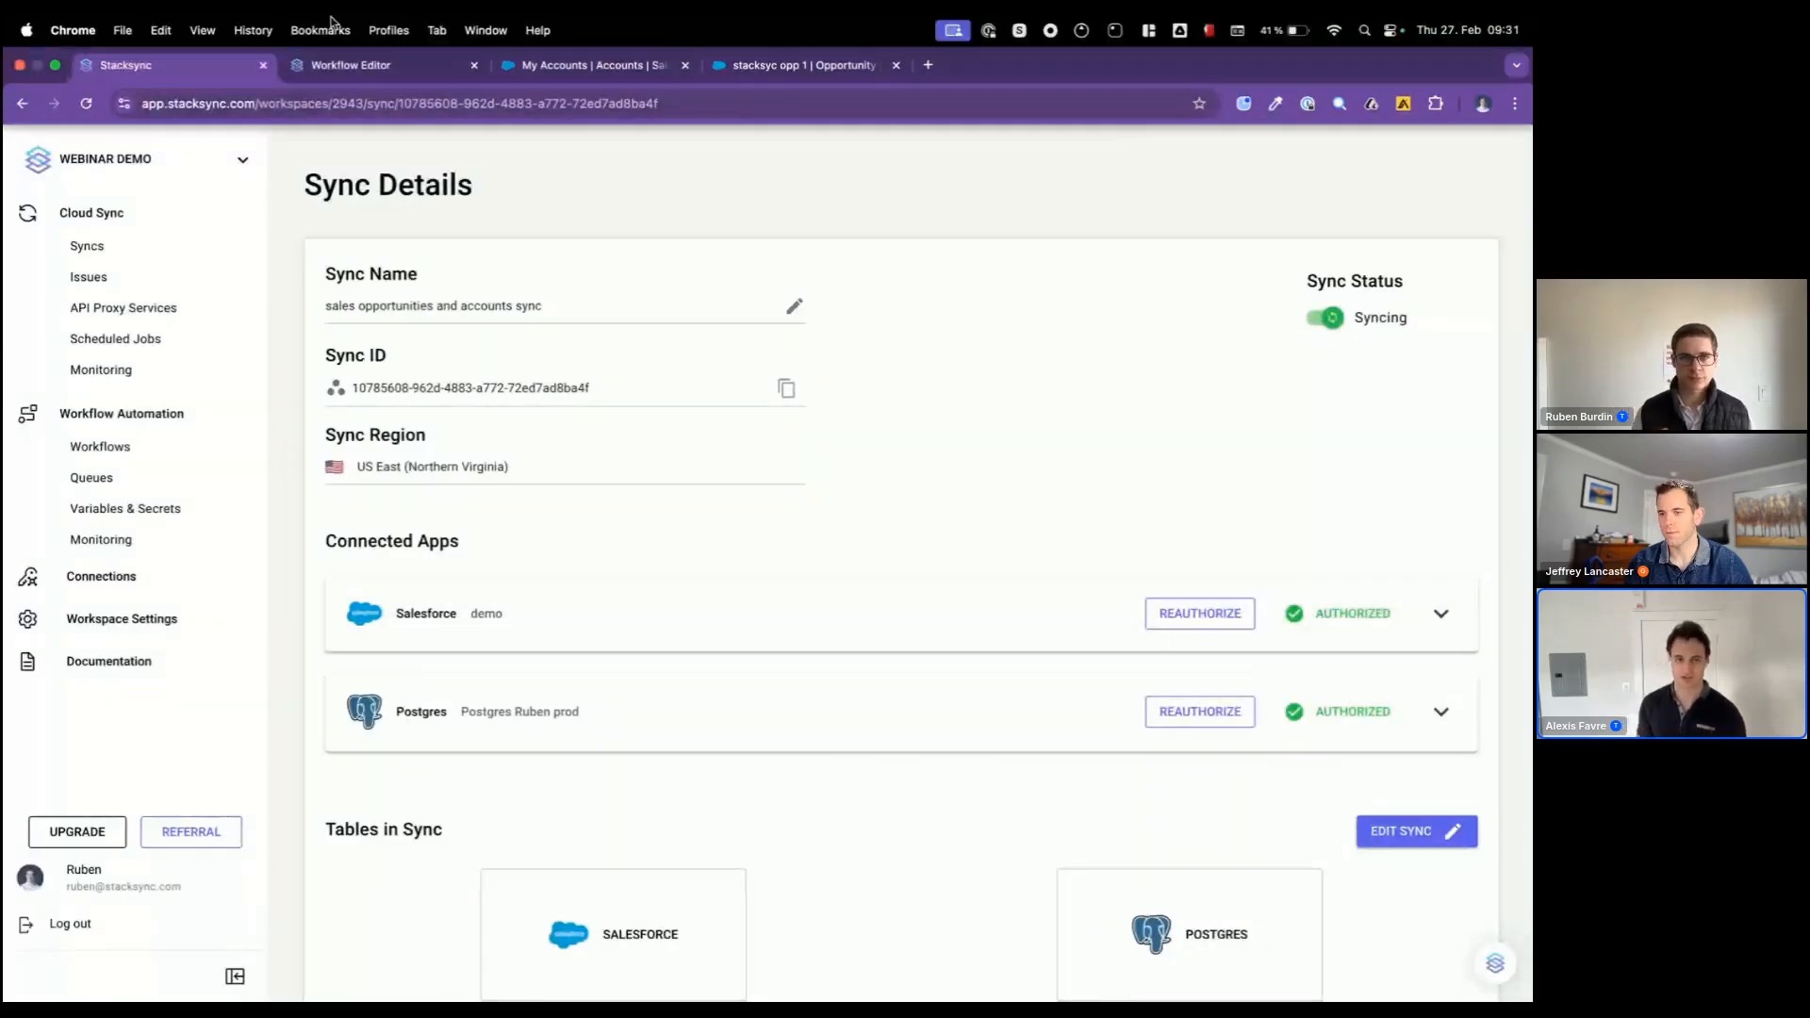
{"action": "left_click", "coordinate": [319, 68]}
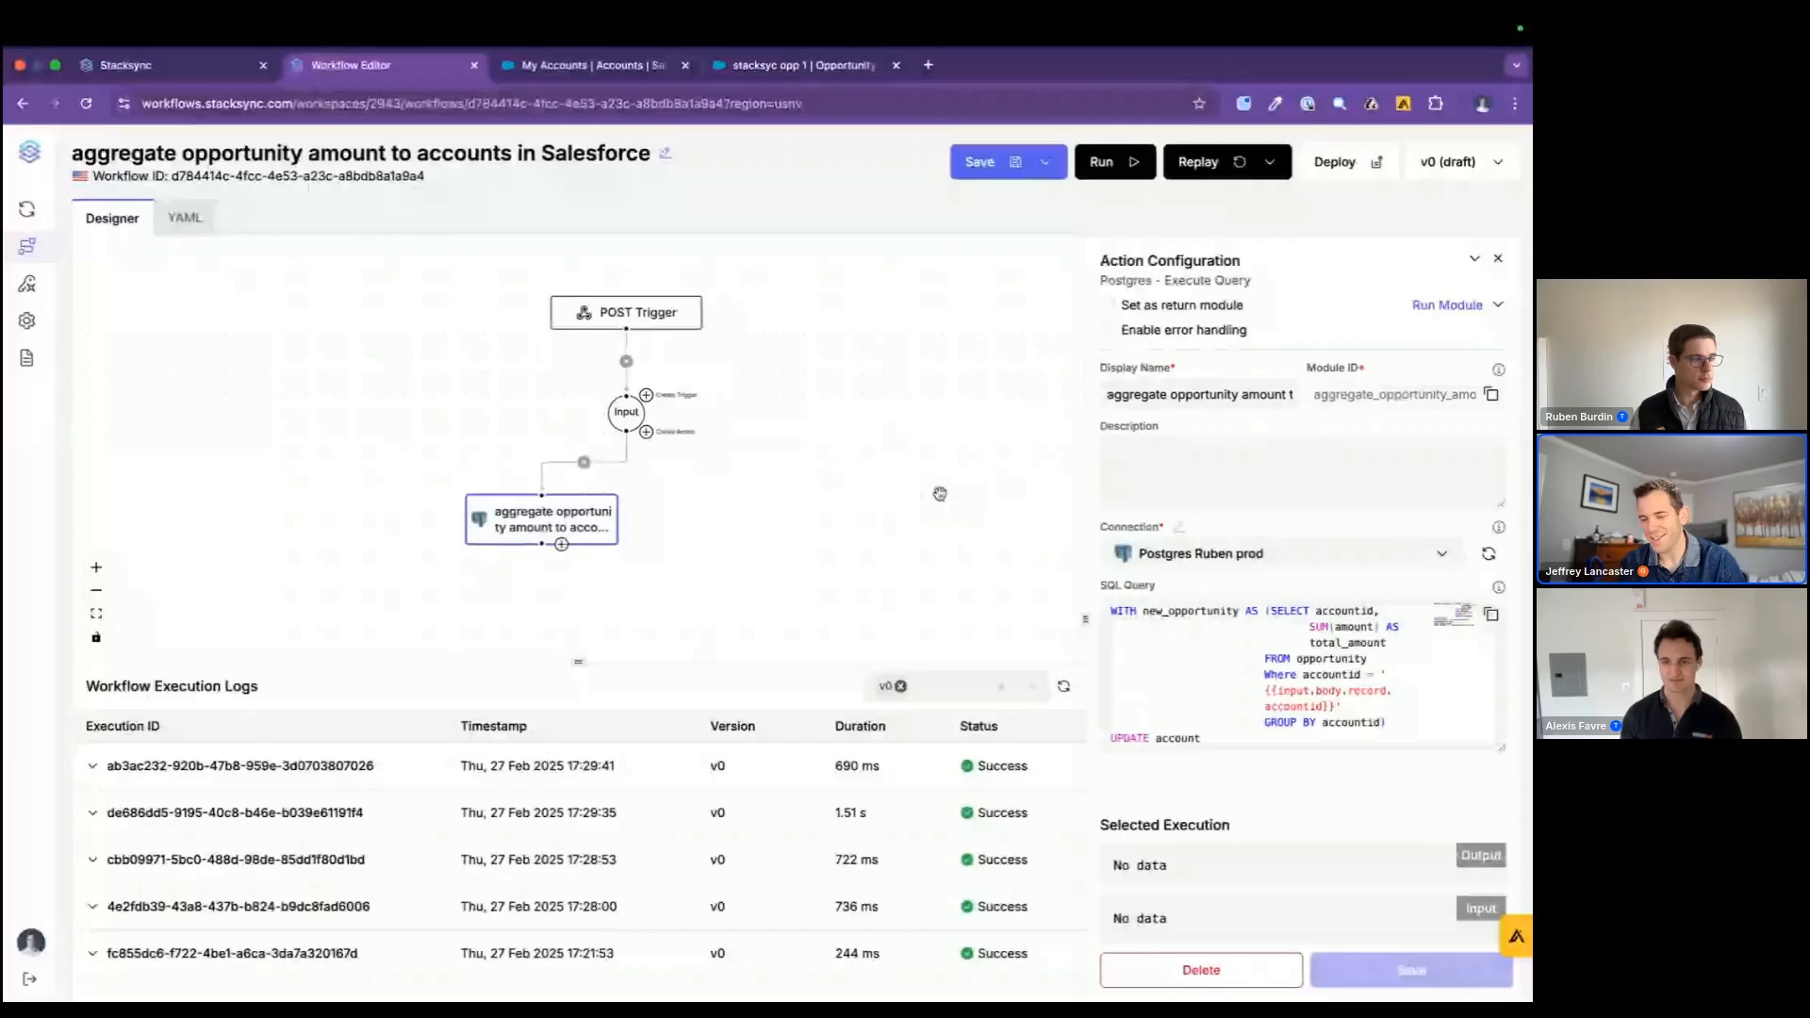
Step: Open stacksync.com in a new browser tab and view the security section with its compliance certifications and secure connection options
{"action": "mouse_move", "coordinate": [1041, 19]}
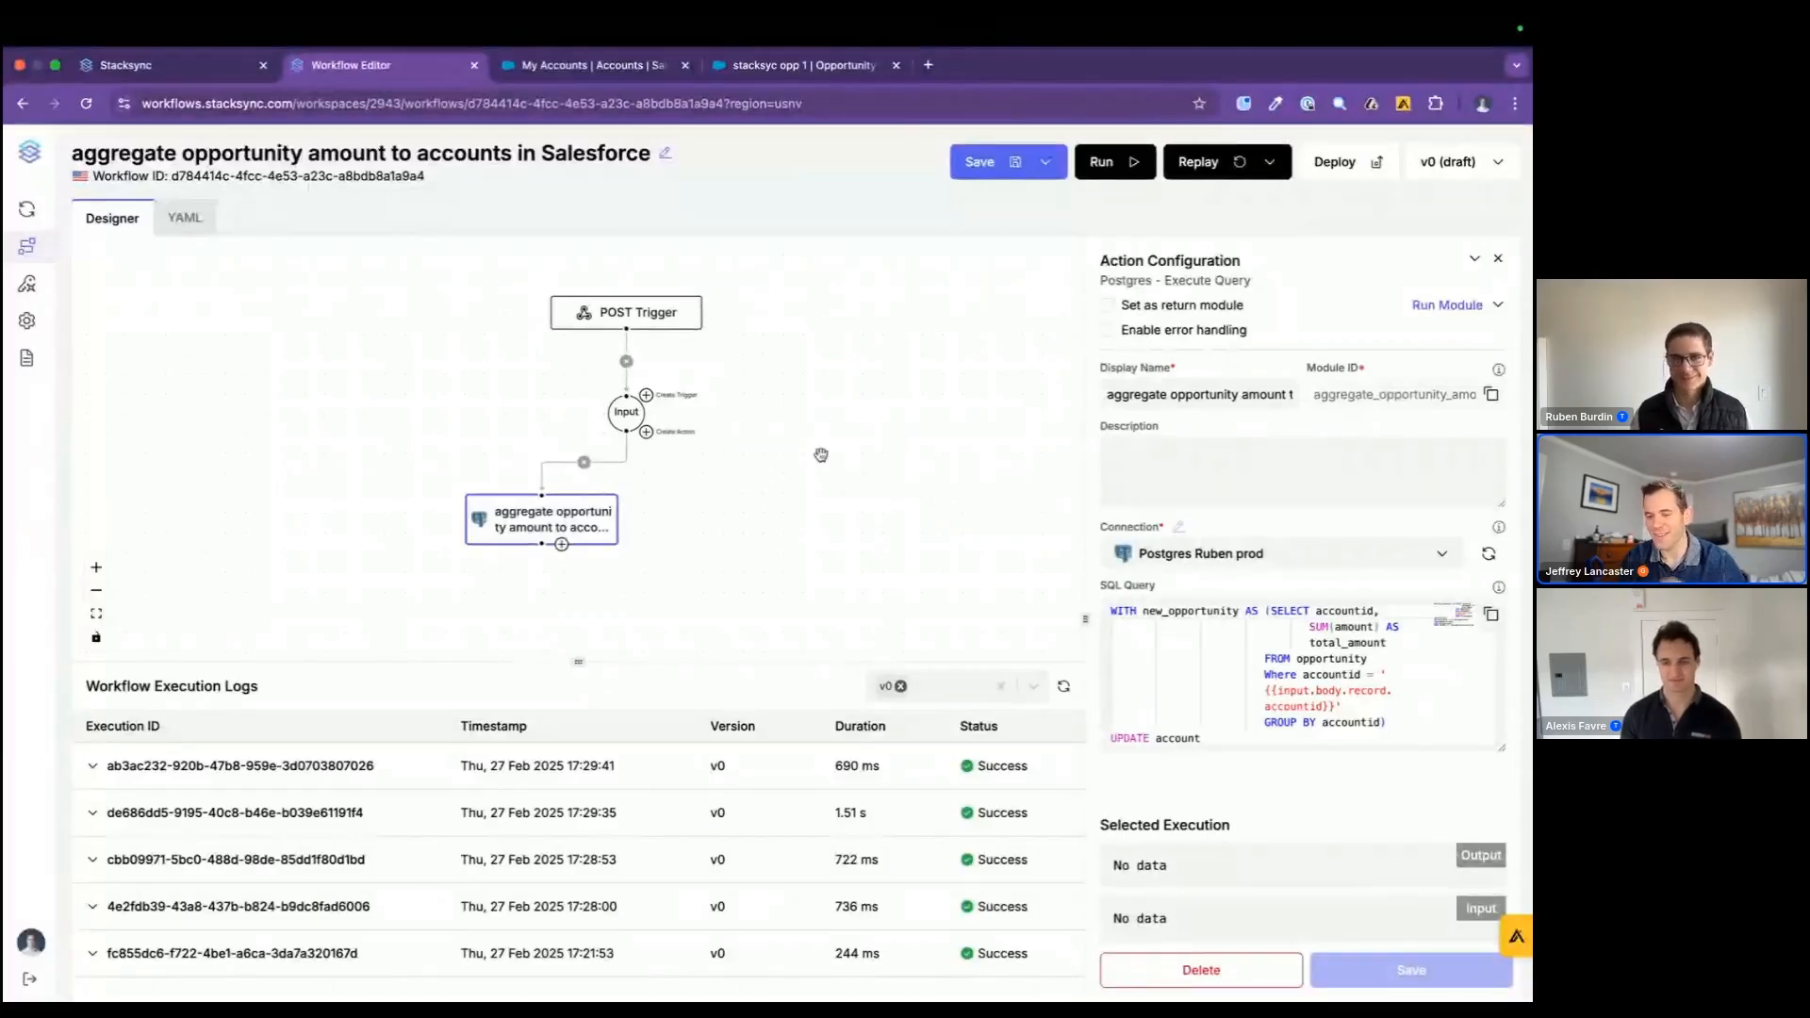
{"action": "left_click", "coordinate": [924, 66]}
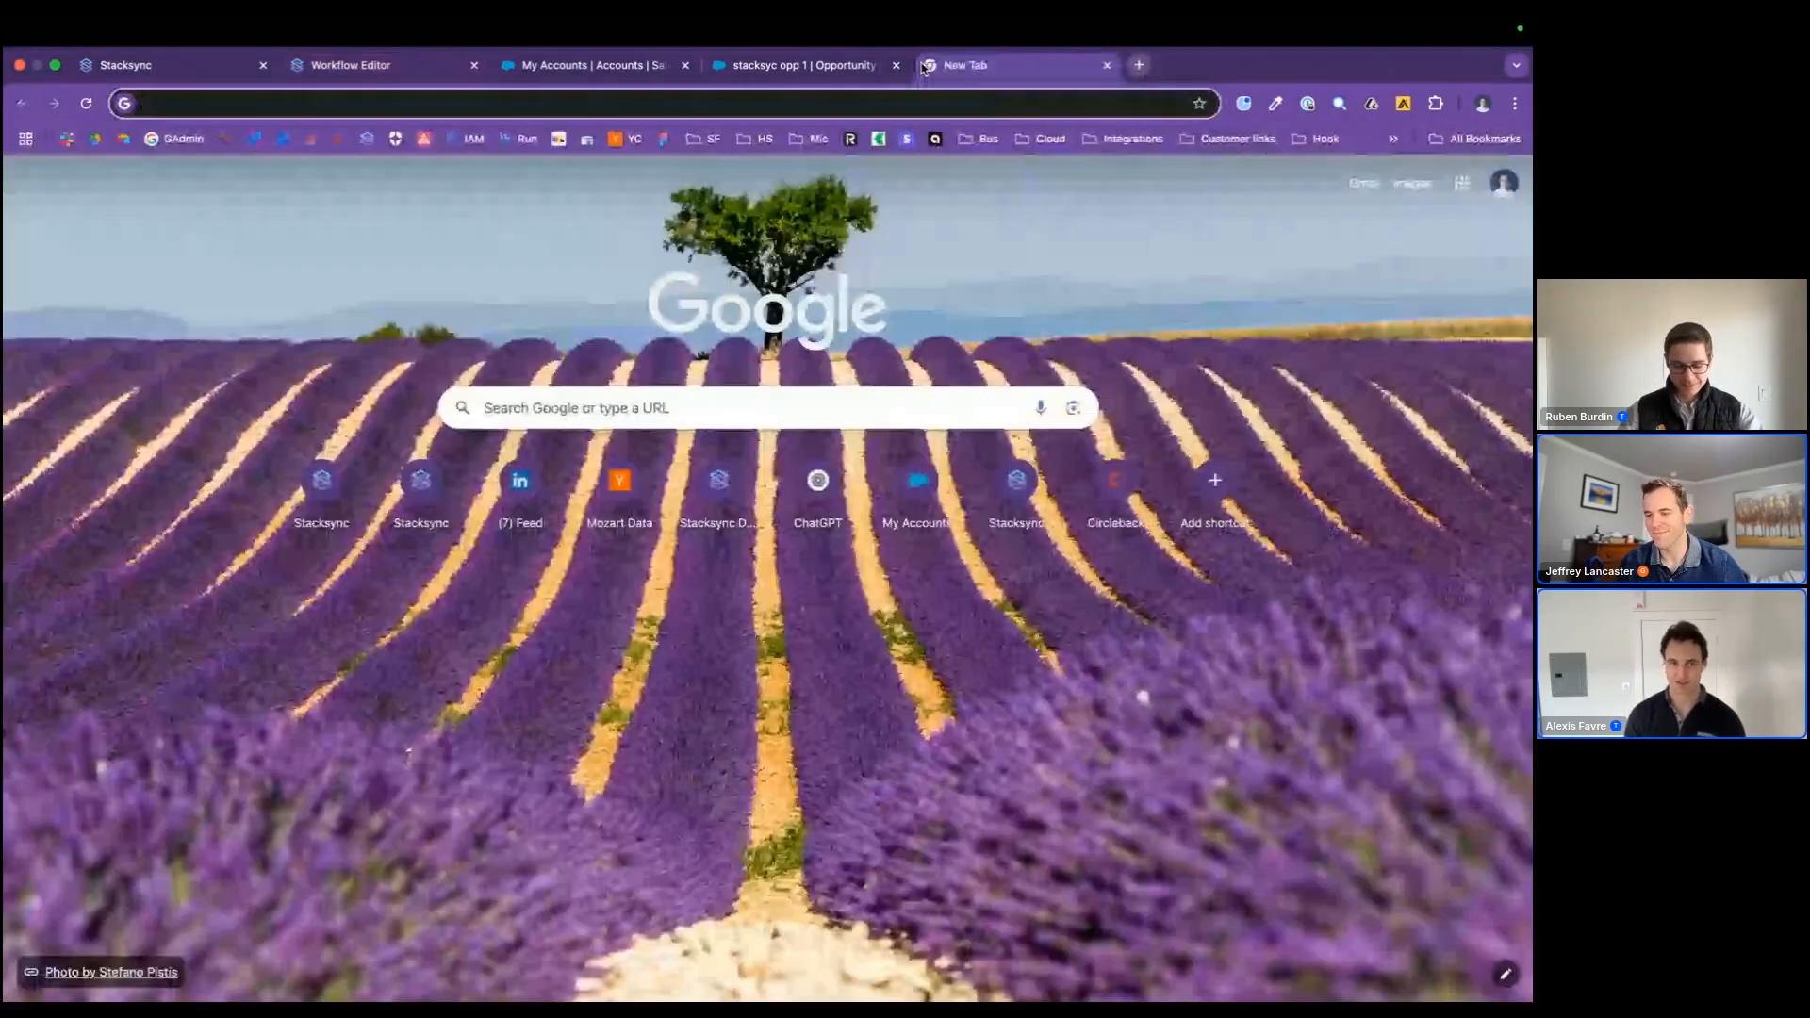
{"action": "type", "text": "stacksync.com"}
{"action": "key", "text": "Return"}
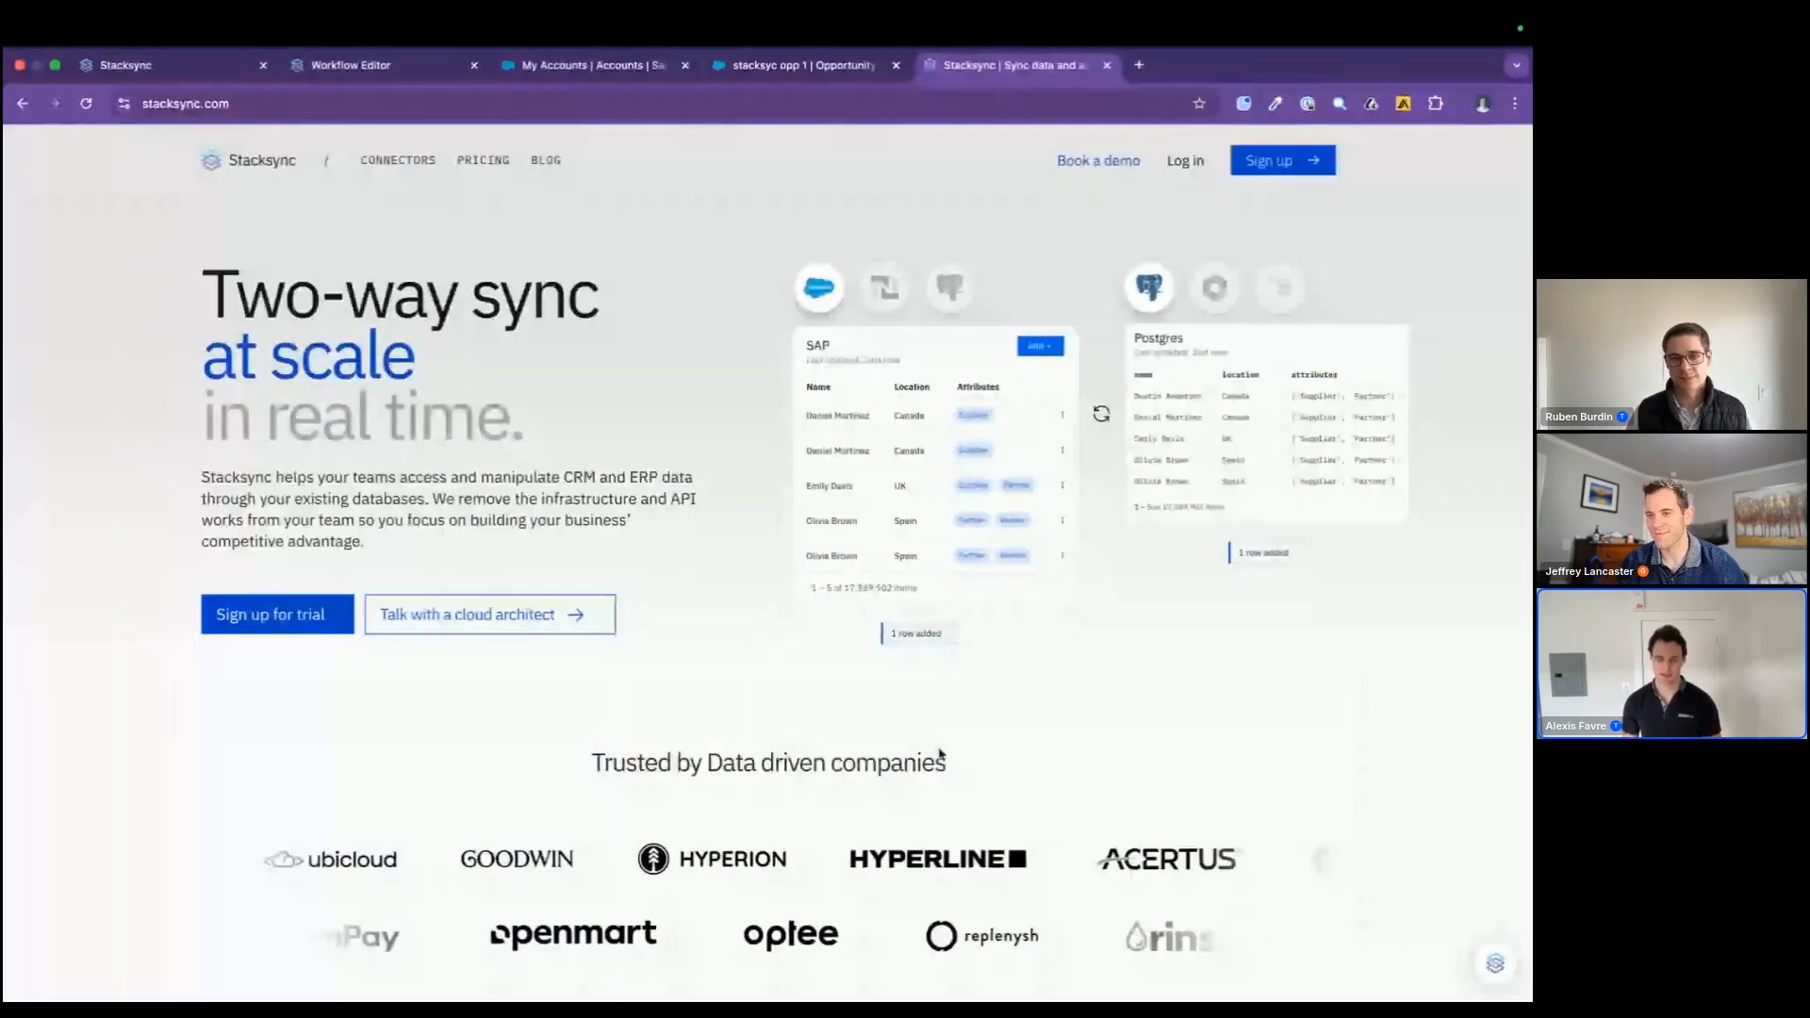
{"action": "scroll", "coordinate": [941, 758], "scroll_direction": "down", "scroll_amount": 3}
{"action": "scroll", "coordinate": [941, 758], "scroll_direction": "down", "scroll_amount": 10}
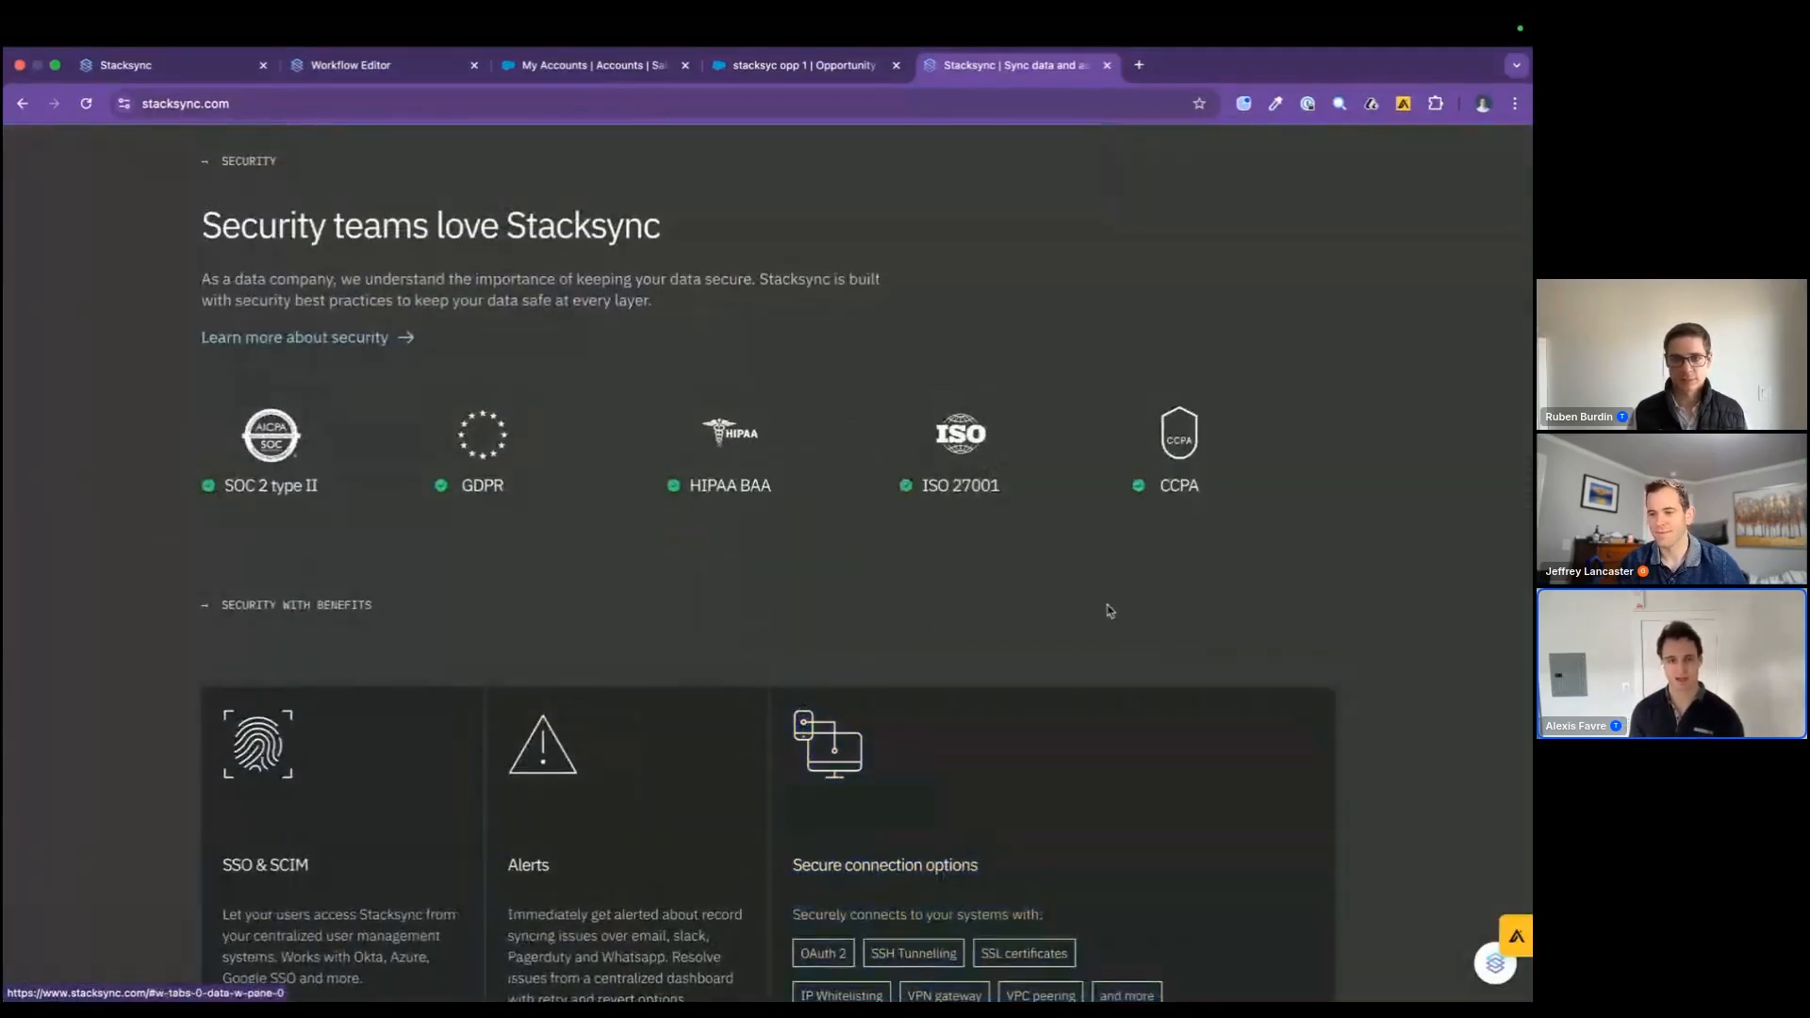
{"action": "scroll", "coordinate": [1146, 663], "scroll_direction": "down", "scroll_amount": 1}
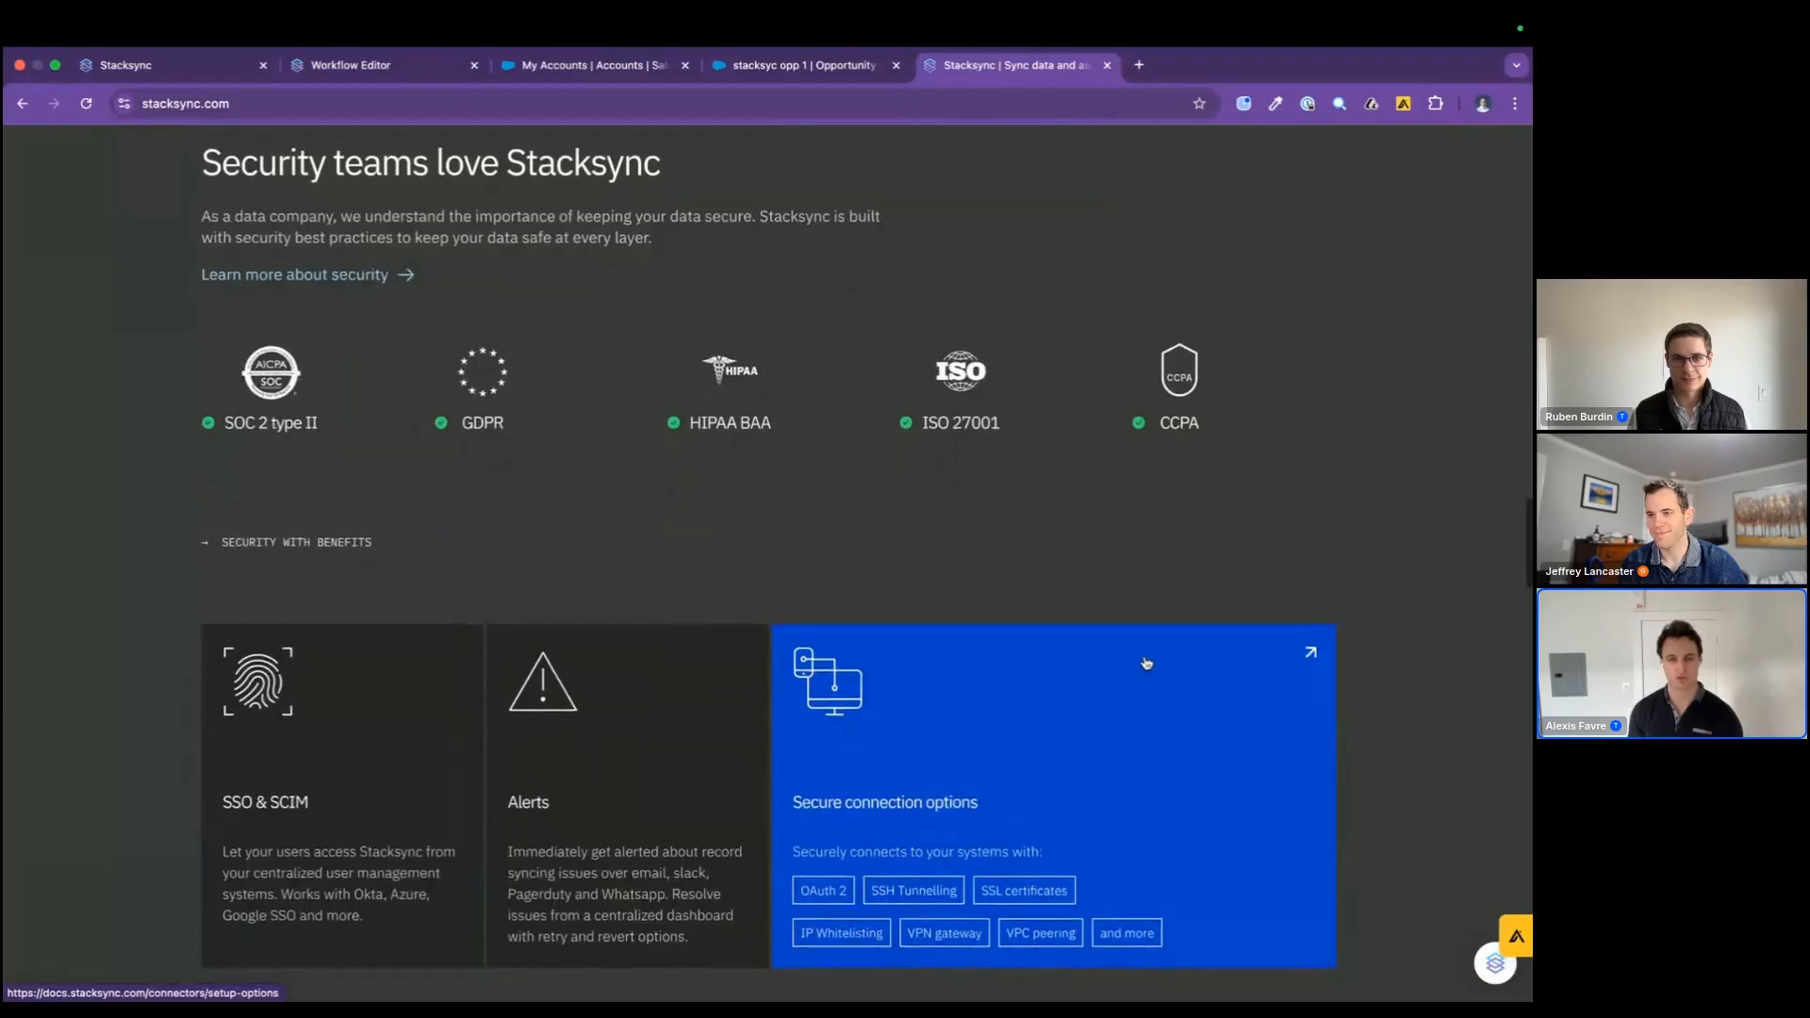
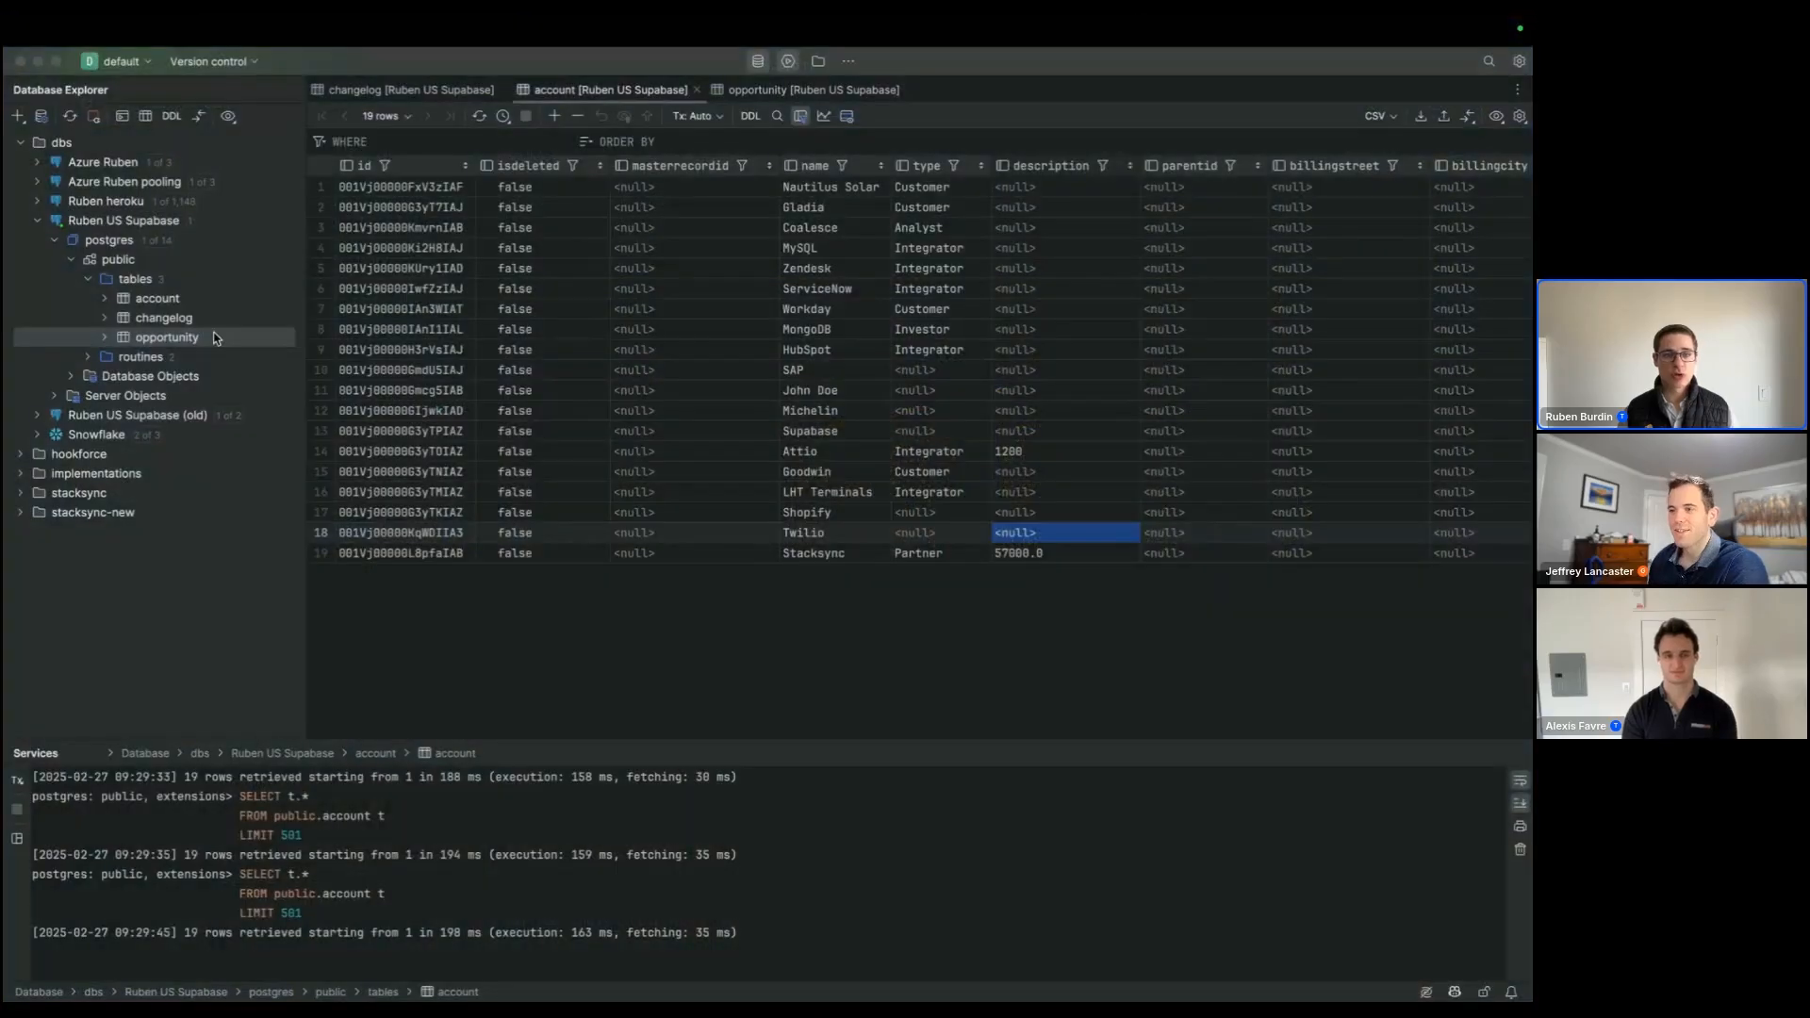
Step: Switch to the database client and open the changelog table to review its columns, then open the account table
{"action": "double_click", "coordinate": [165, 318]}
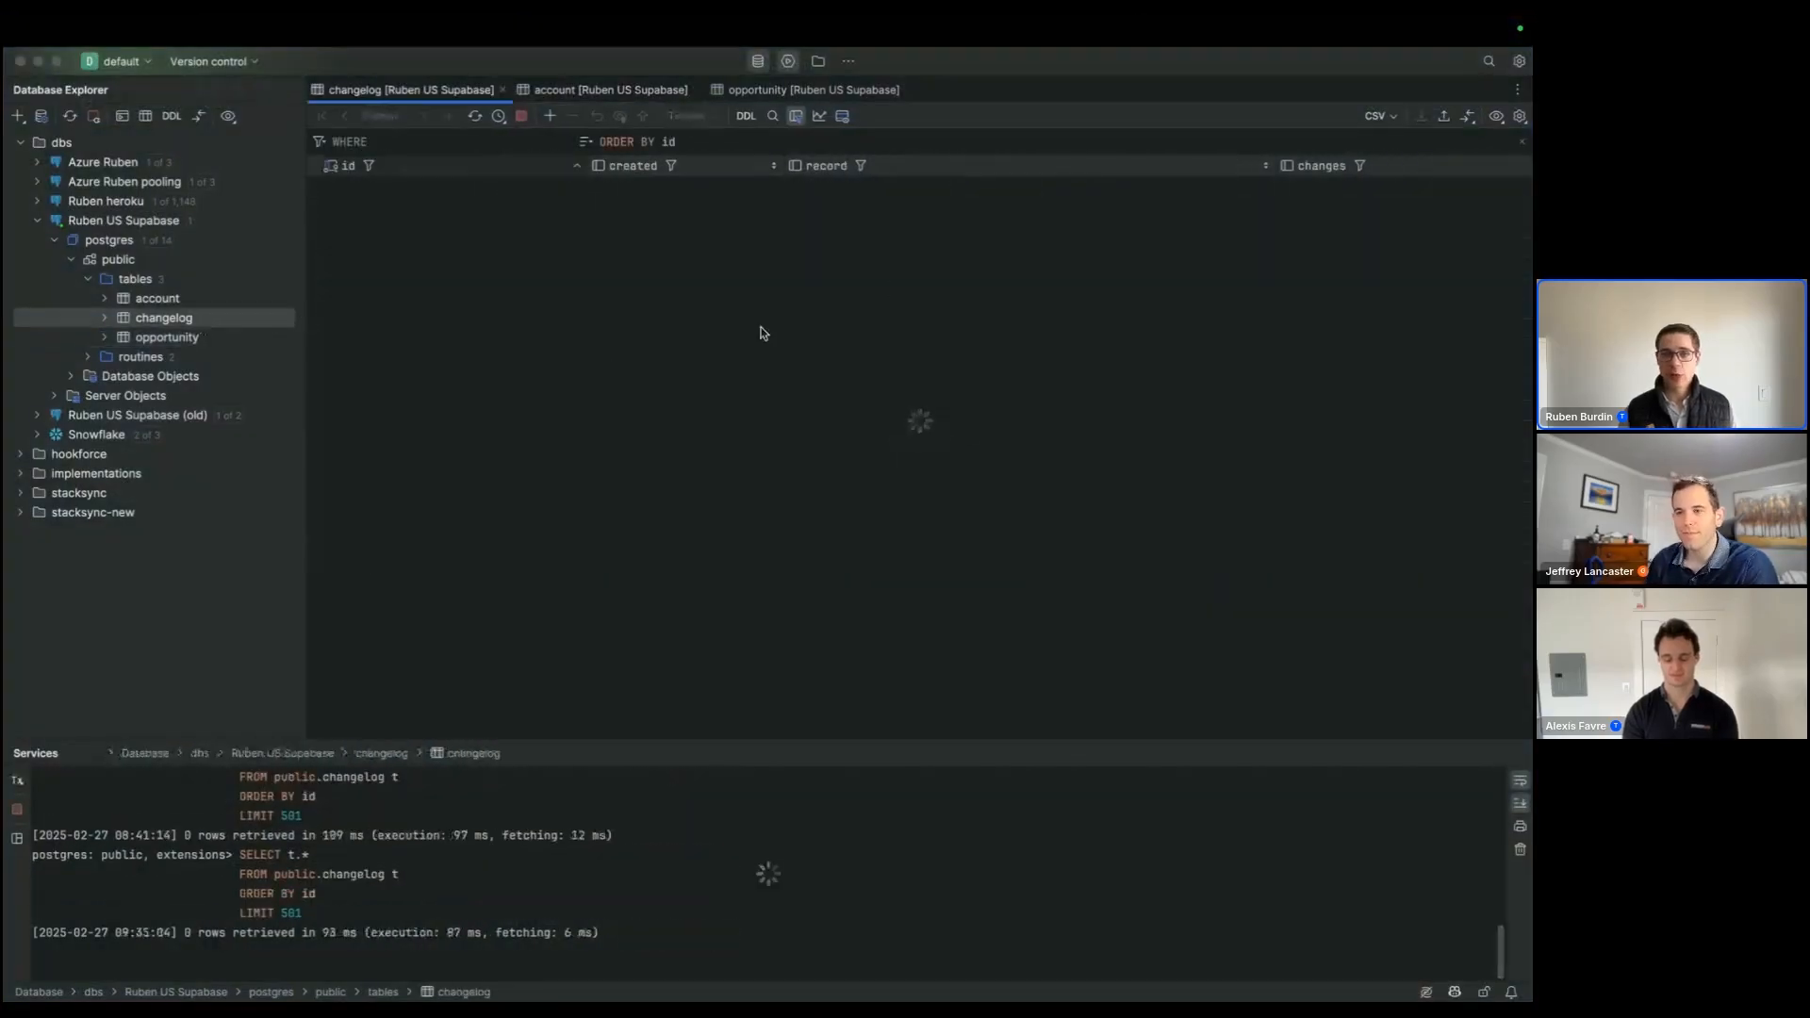
{"action": "scroll", "coordinate": [782, 215], "scroll_direction": "right", "scroll_amount": 2}
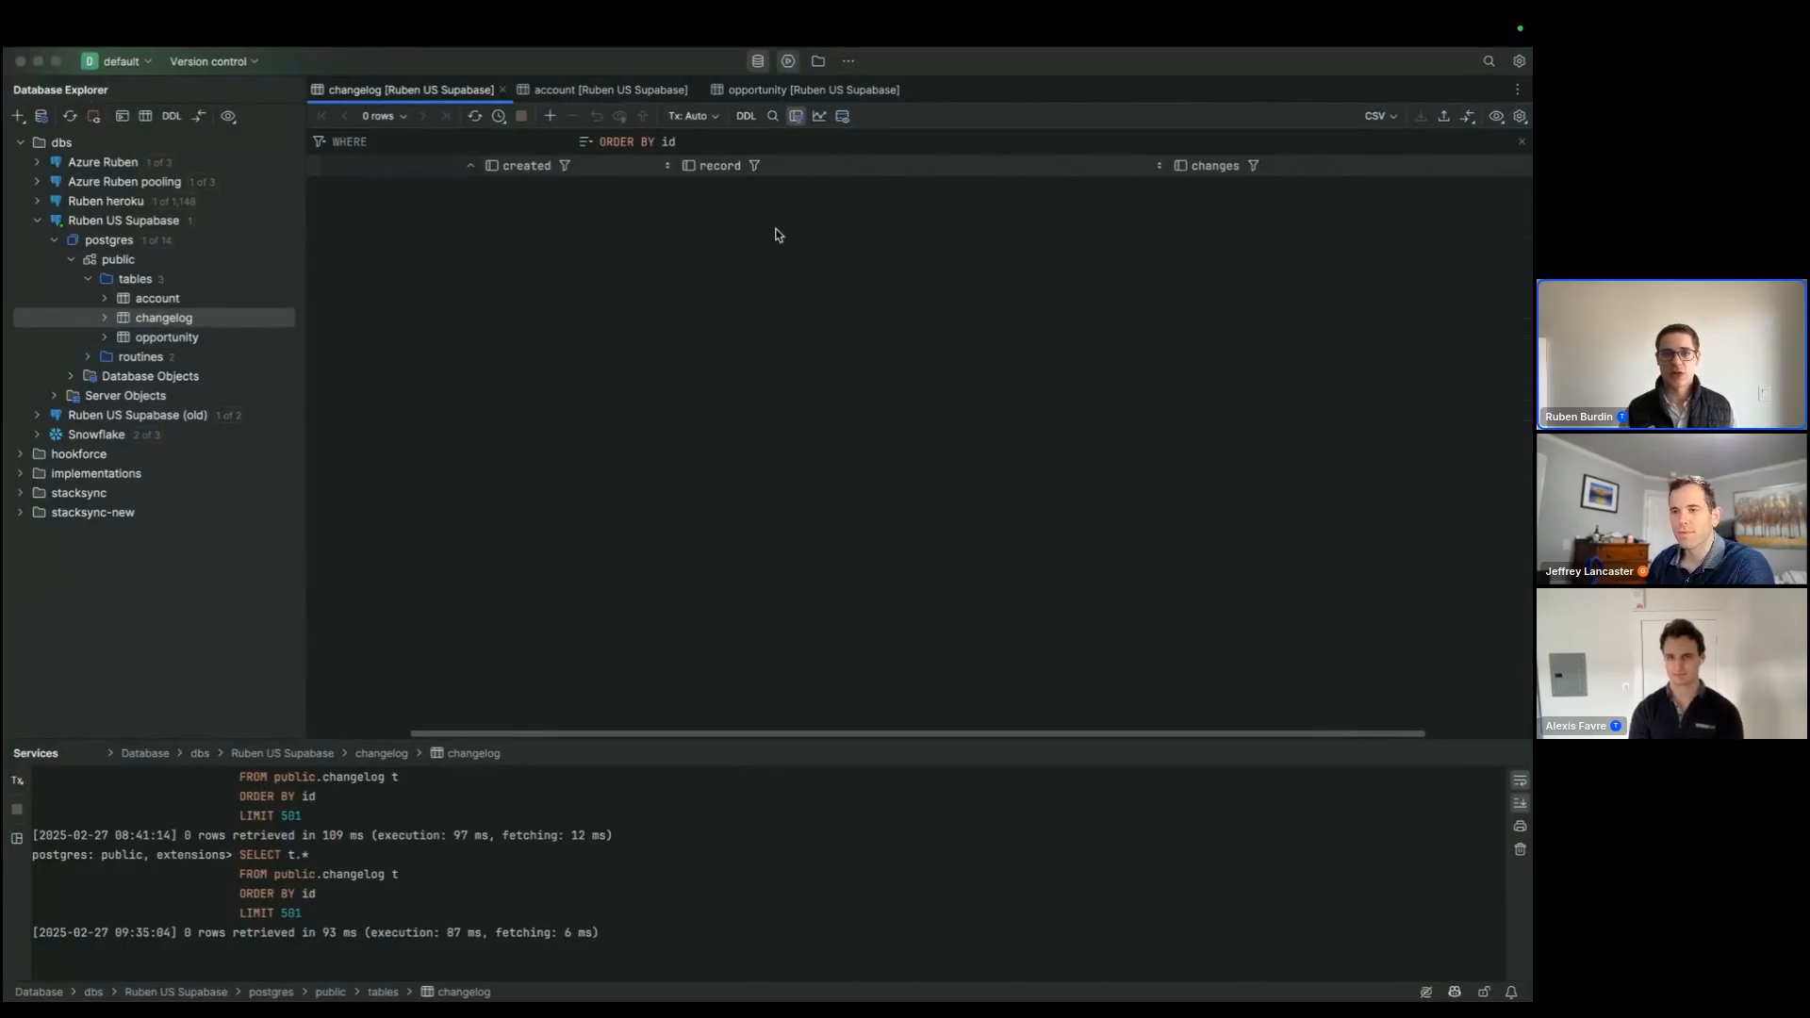
{"action": "scroll", "coordinate": [775, 235], "scroll_direction": "left", "scroll_amount": 2}
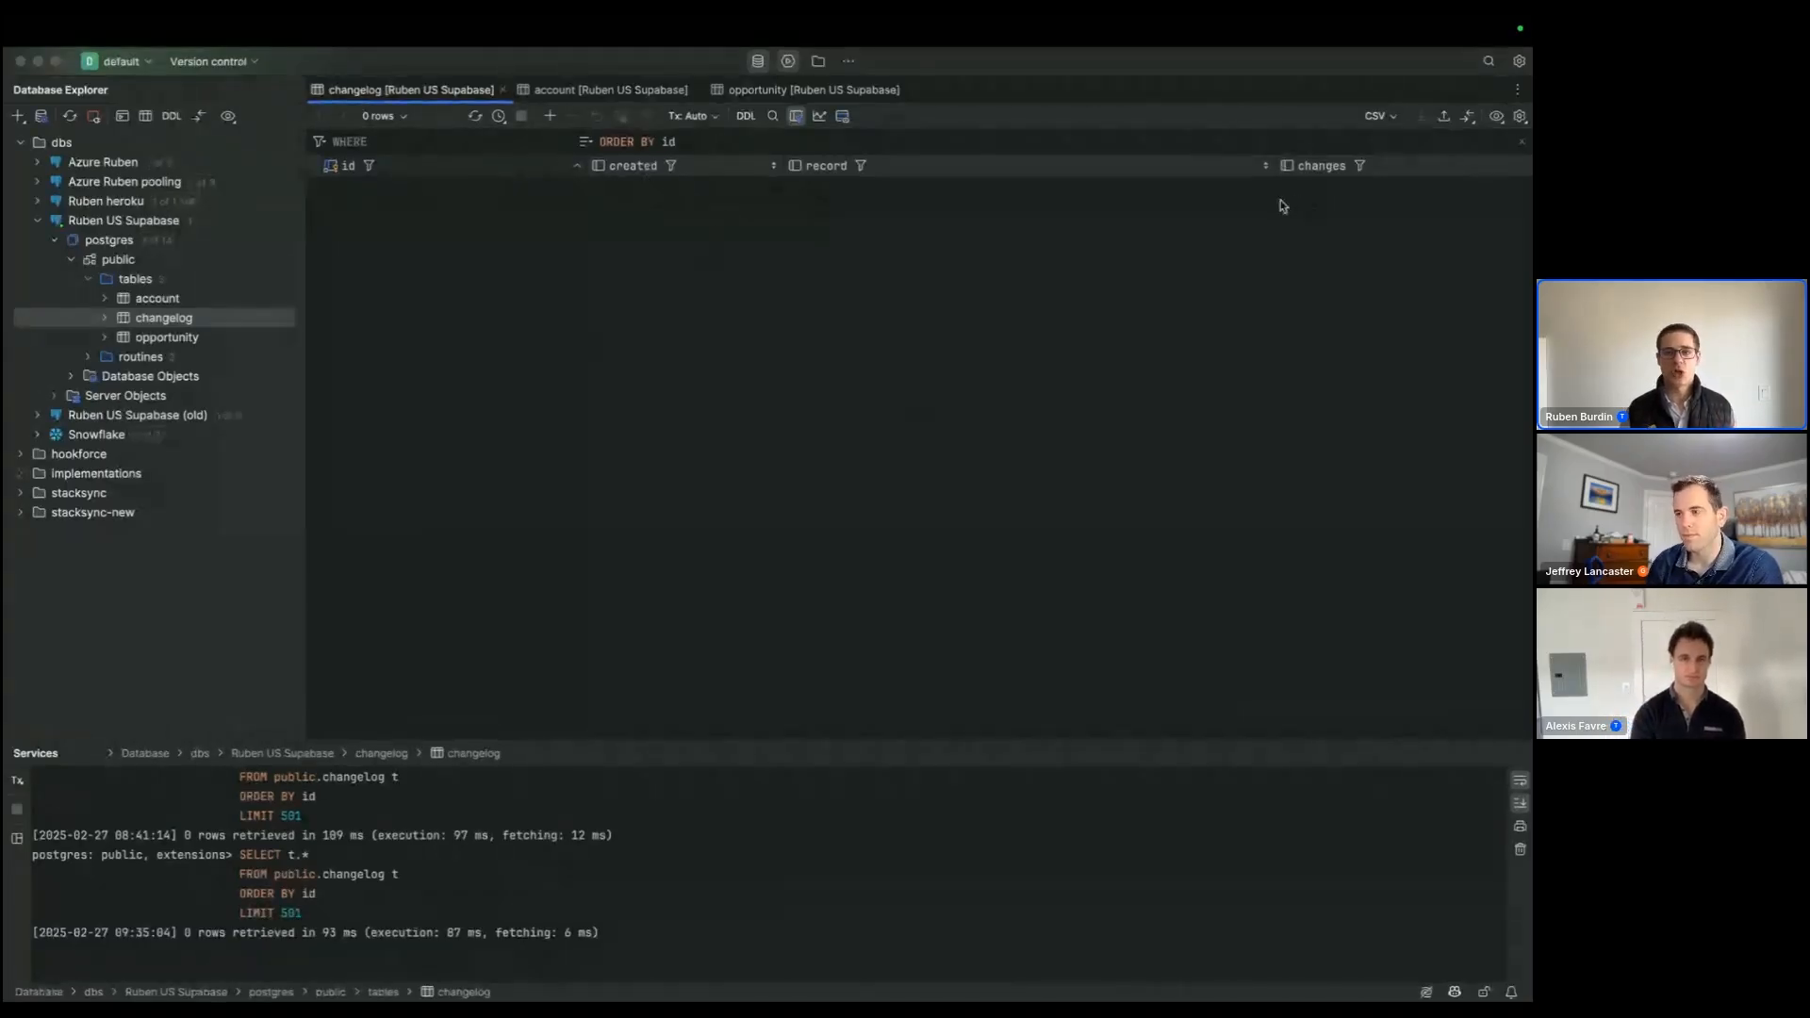
{"action": "double_click", "coordinate": [188, 299]}
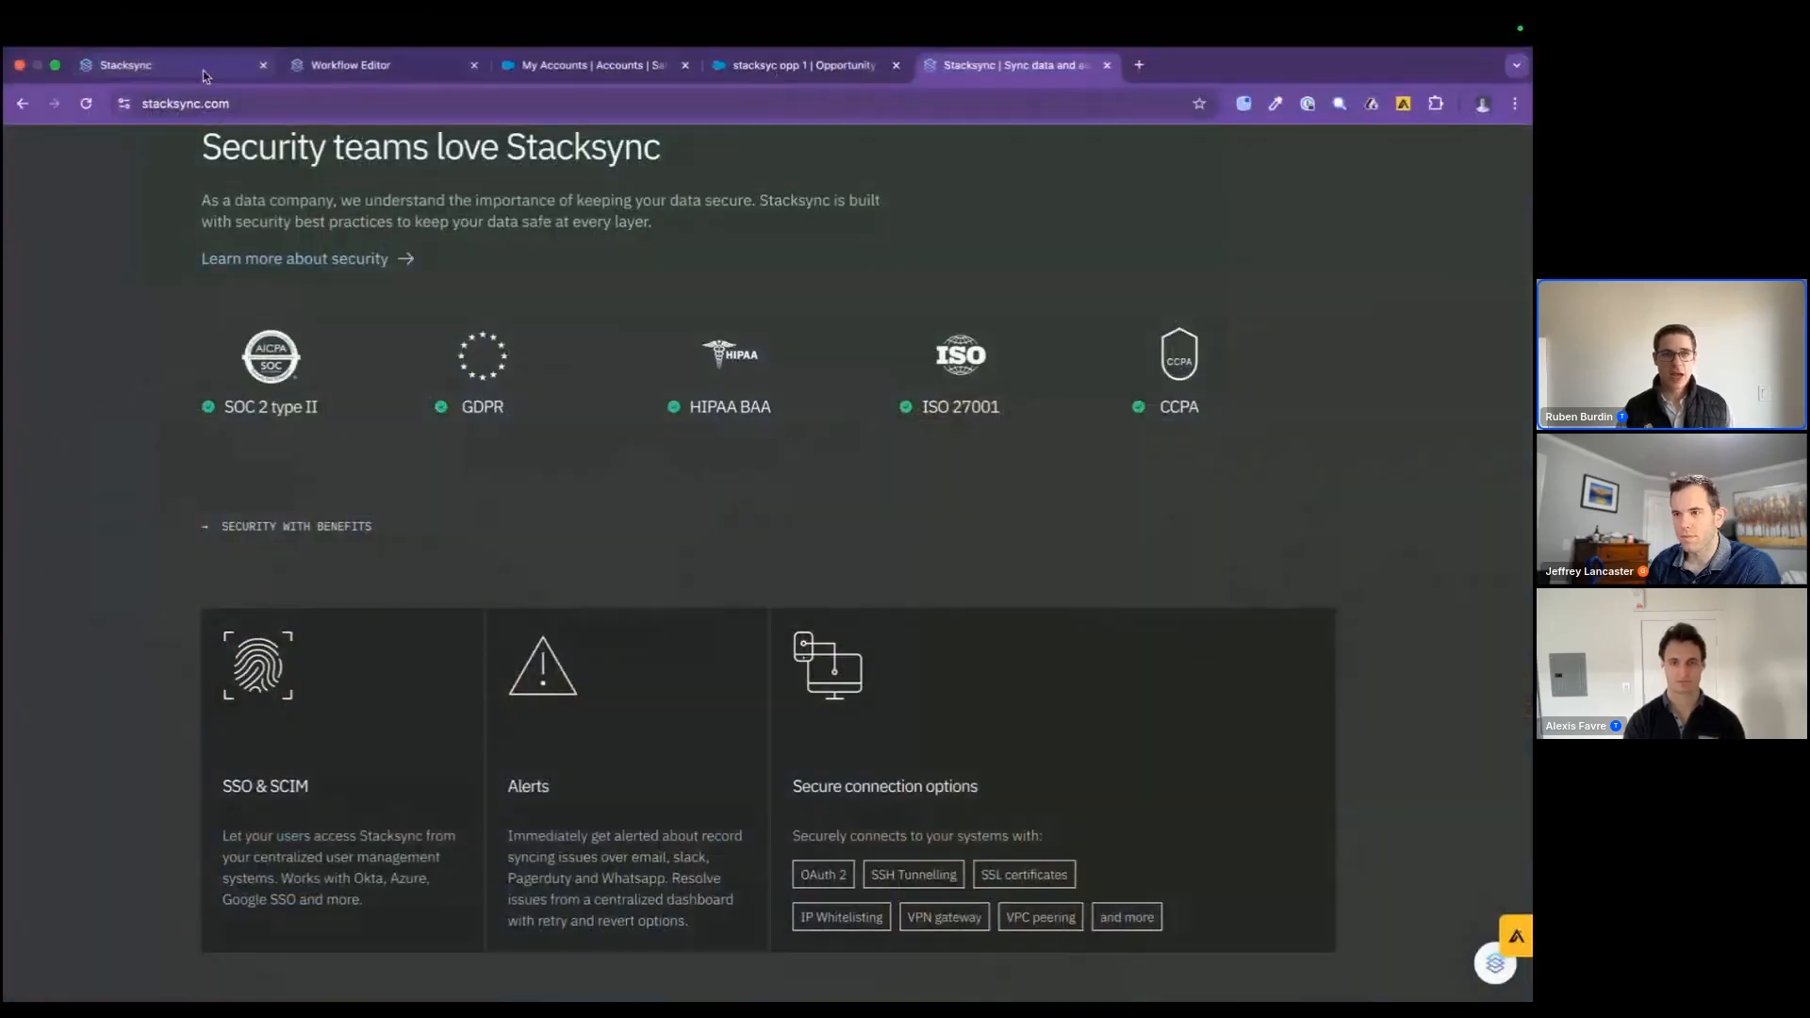
Step: Return to the sync's details in the browser and start a new trigger named "send account updates to changelog"
{"action": "left_click", "coordinate": [125, 65]}
{"action": "scroll", "coordinate": [687, 578], "scroll_direction": "down", "scroll_amount": 13}
{"action": "scroll", "coordinate": [687, 579], "scroll_direction": "down", "scroll_amount": 2}
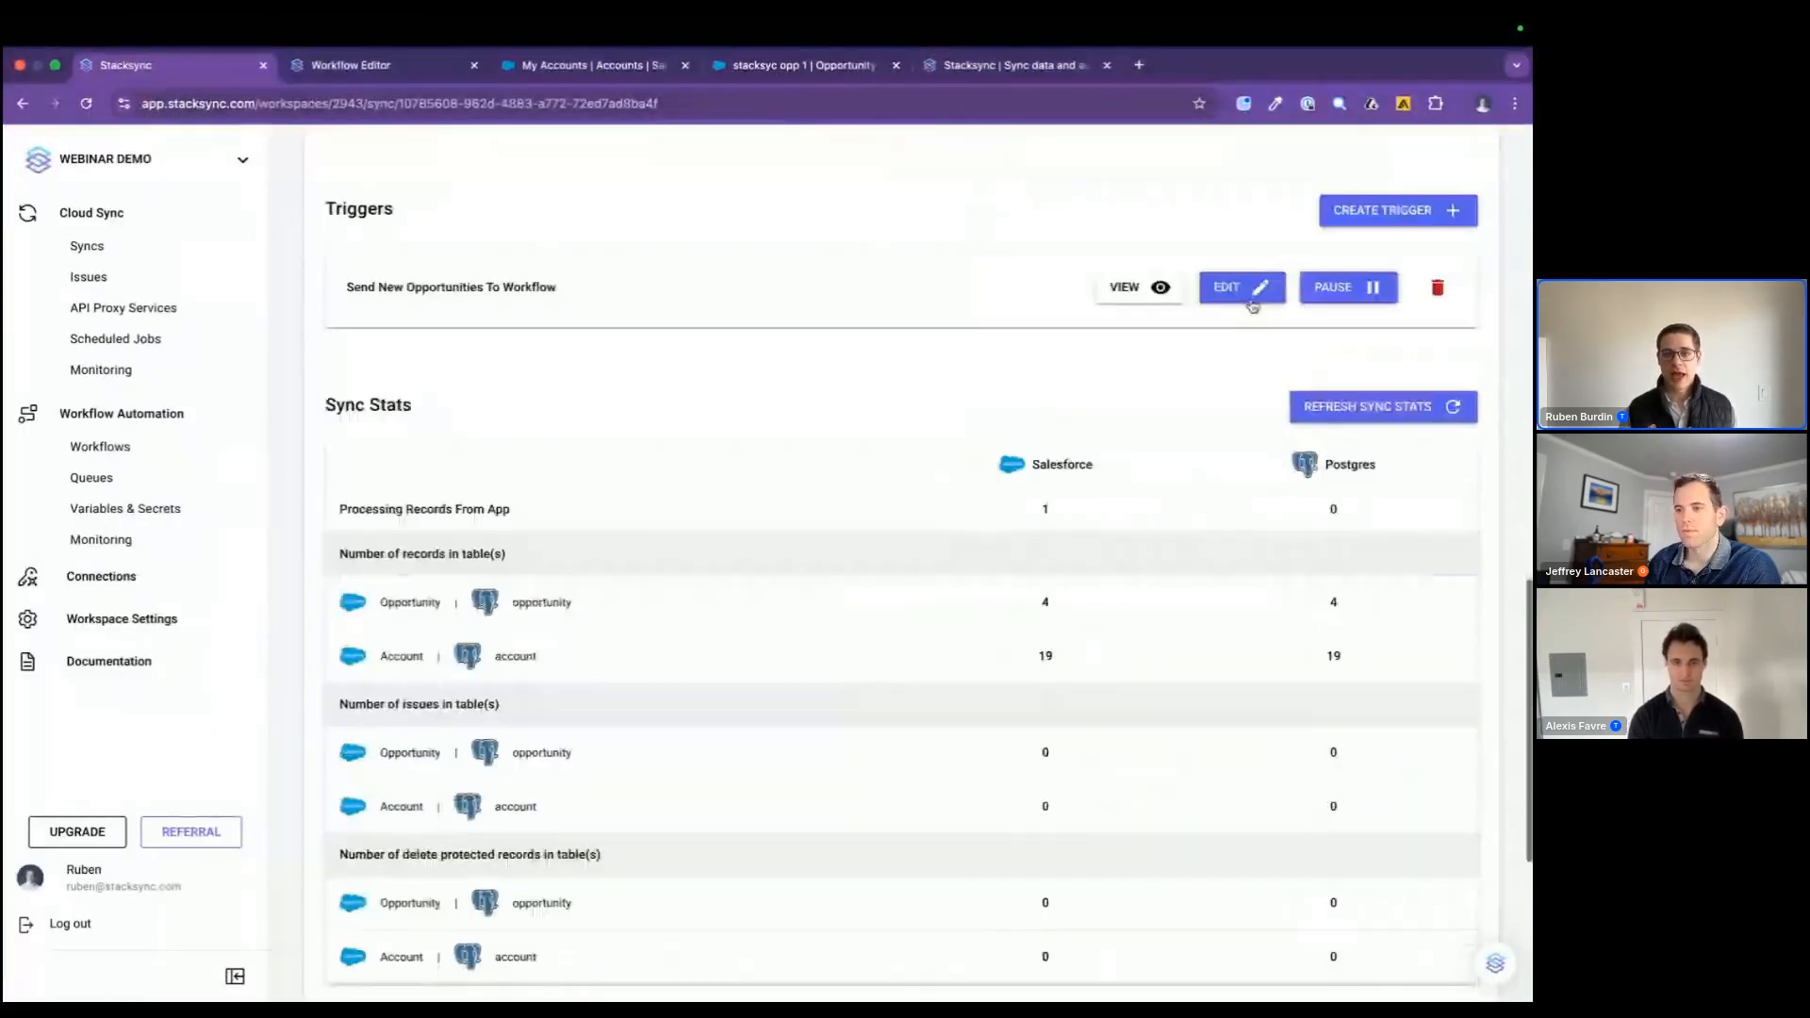
{"action": "left_click", "coordinate": [1390, 209]}
{"action": "scroll", "coordinate": [732, 707], "scroll_direction": "down", "scroll_amount": 1}
{"action": "left_click", "coordinate": [660, 344]}
{"action": "type", "text": "send account updates to changelog"}
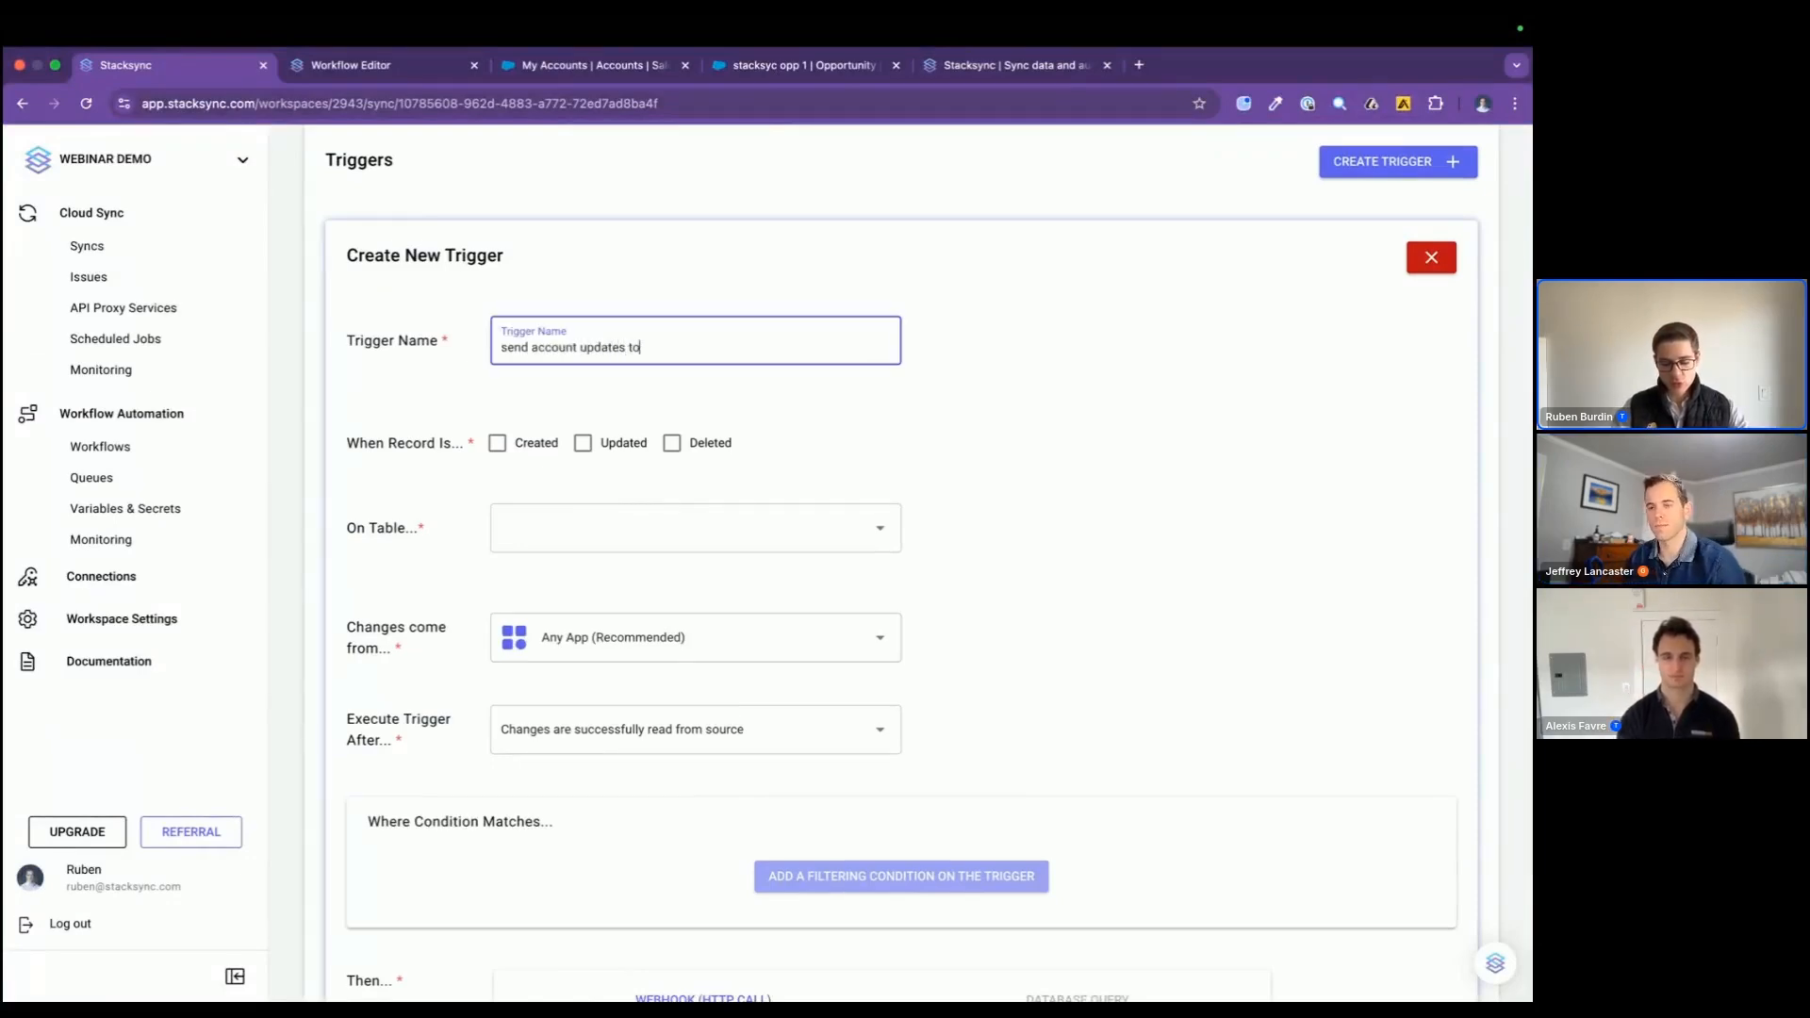
Step: Set the trigger to run on created, updated and deleted records of the Account table, with changes coming from any app
{"action": "left_click", "coordinate": [497, 444]}
{"action": "left_click", "coordinate": [583, 444]}
{"action": "left_click", "coordinate": [672, 444]}
{"action": "left_click", "coordinate": [639, 551]}
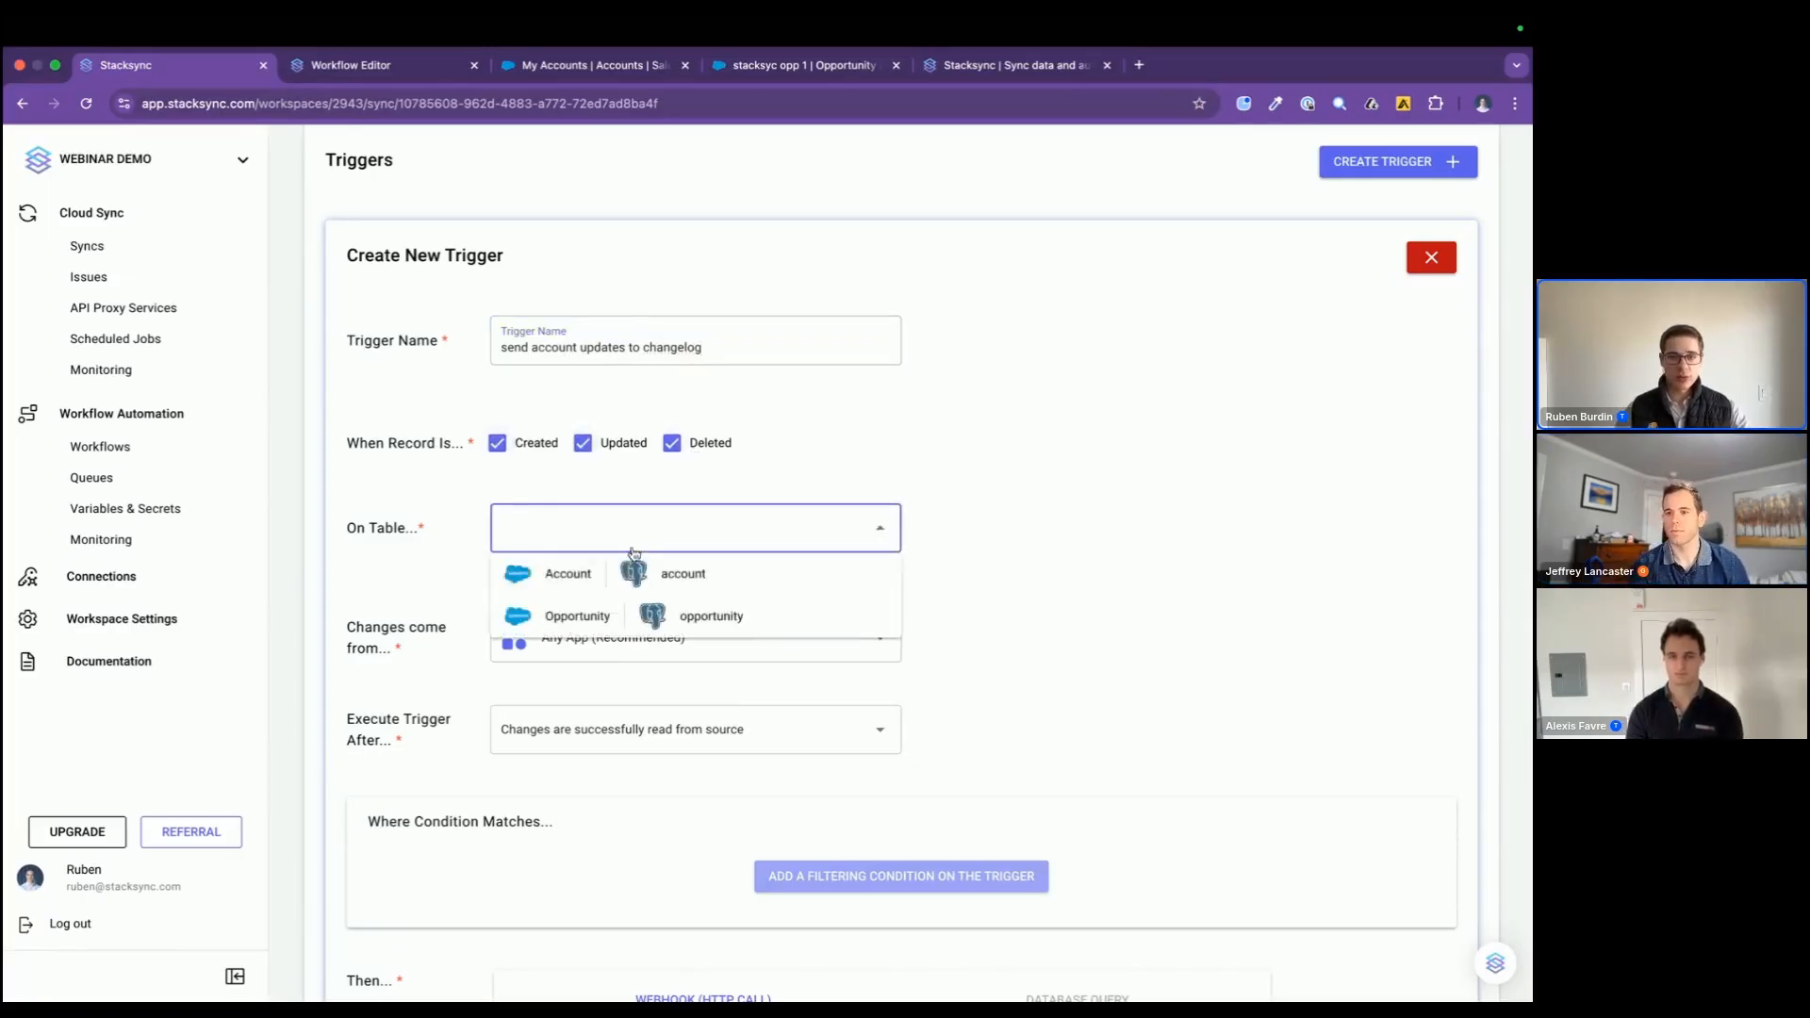
{"action": "left_click", "coordinate": [627, 573]}
{"action": "scroll", "coordinate": [620, 579], "scroll_direction": "down", "scroll_amount": 3}
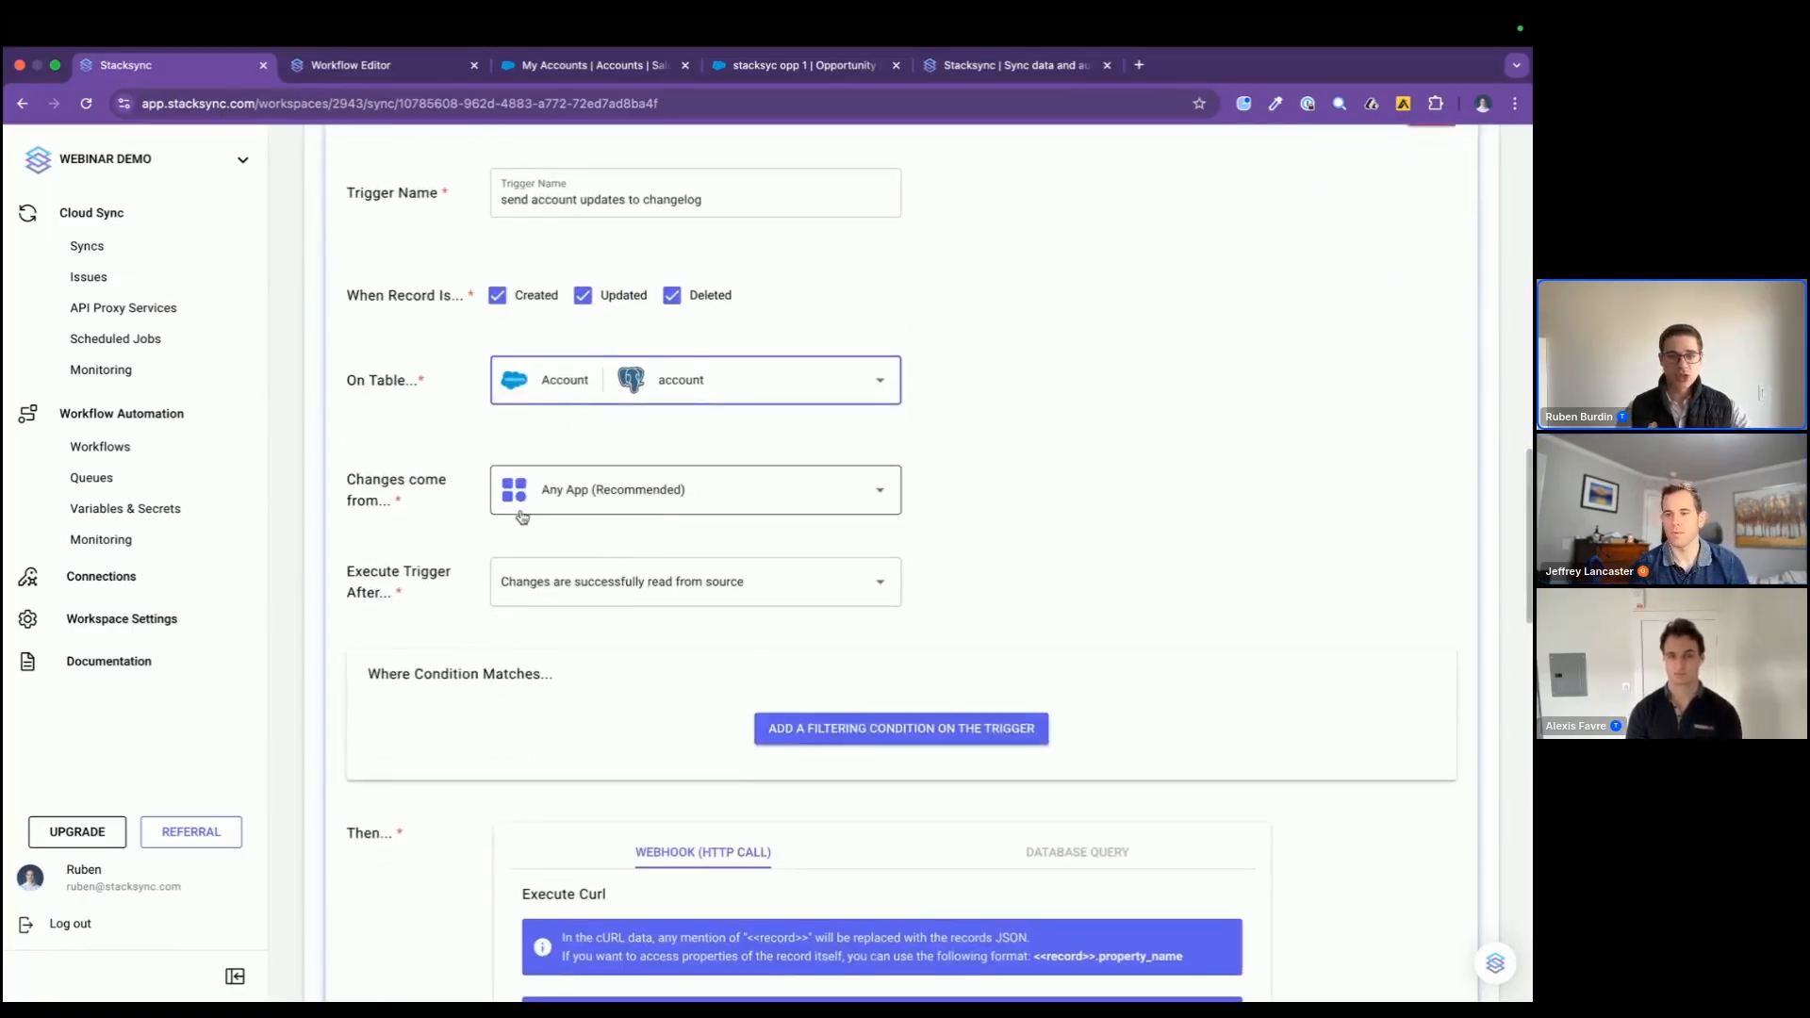
{"action": "left_click", "coordinate": [547, 495]}
{"action": "left_click", "coordinate": [545, 449]}
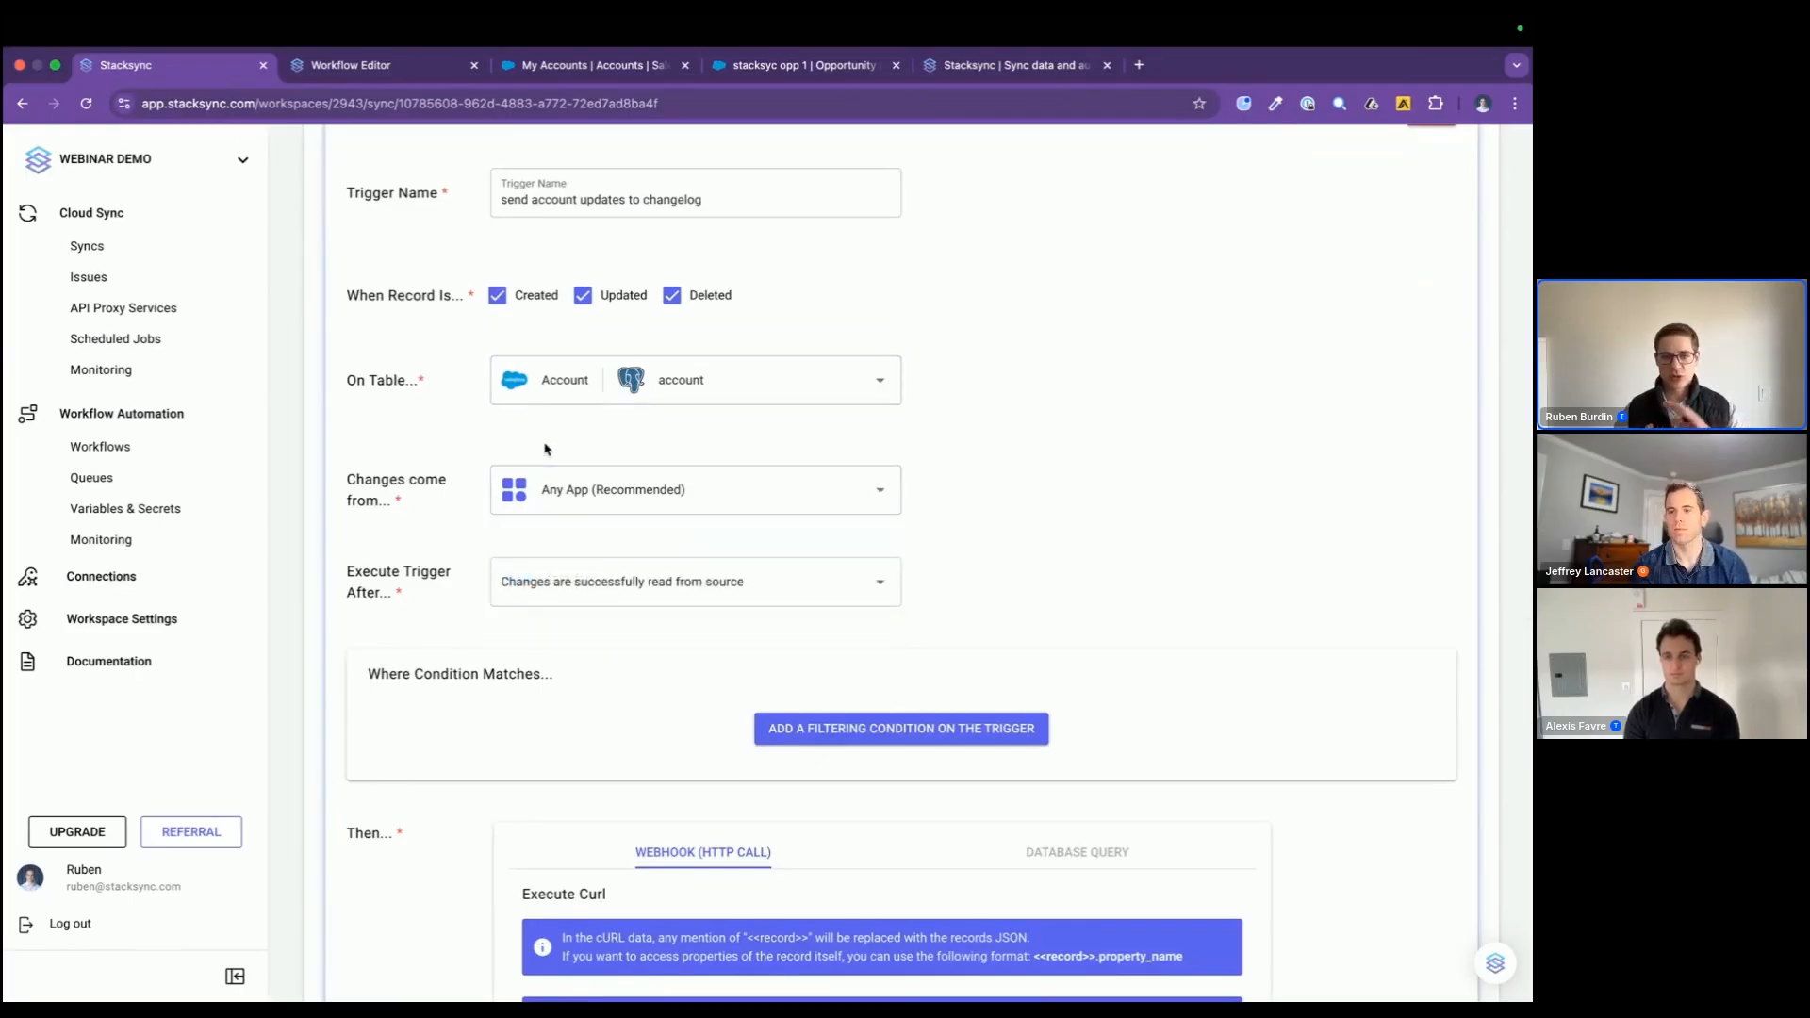
{"action": "scroll", "coordinate": [808, 709], "scroll_direction": "down", "scroll_amount": 10}
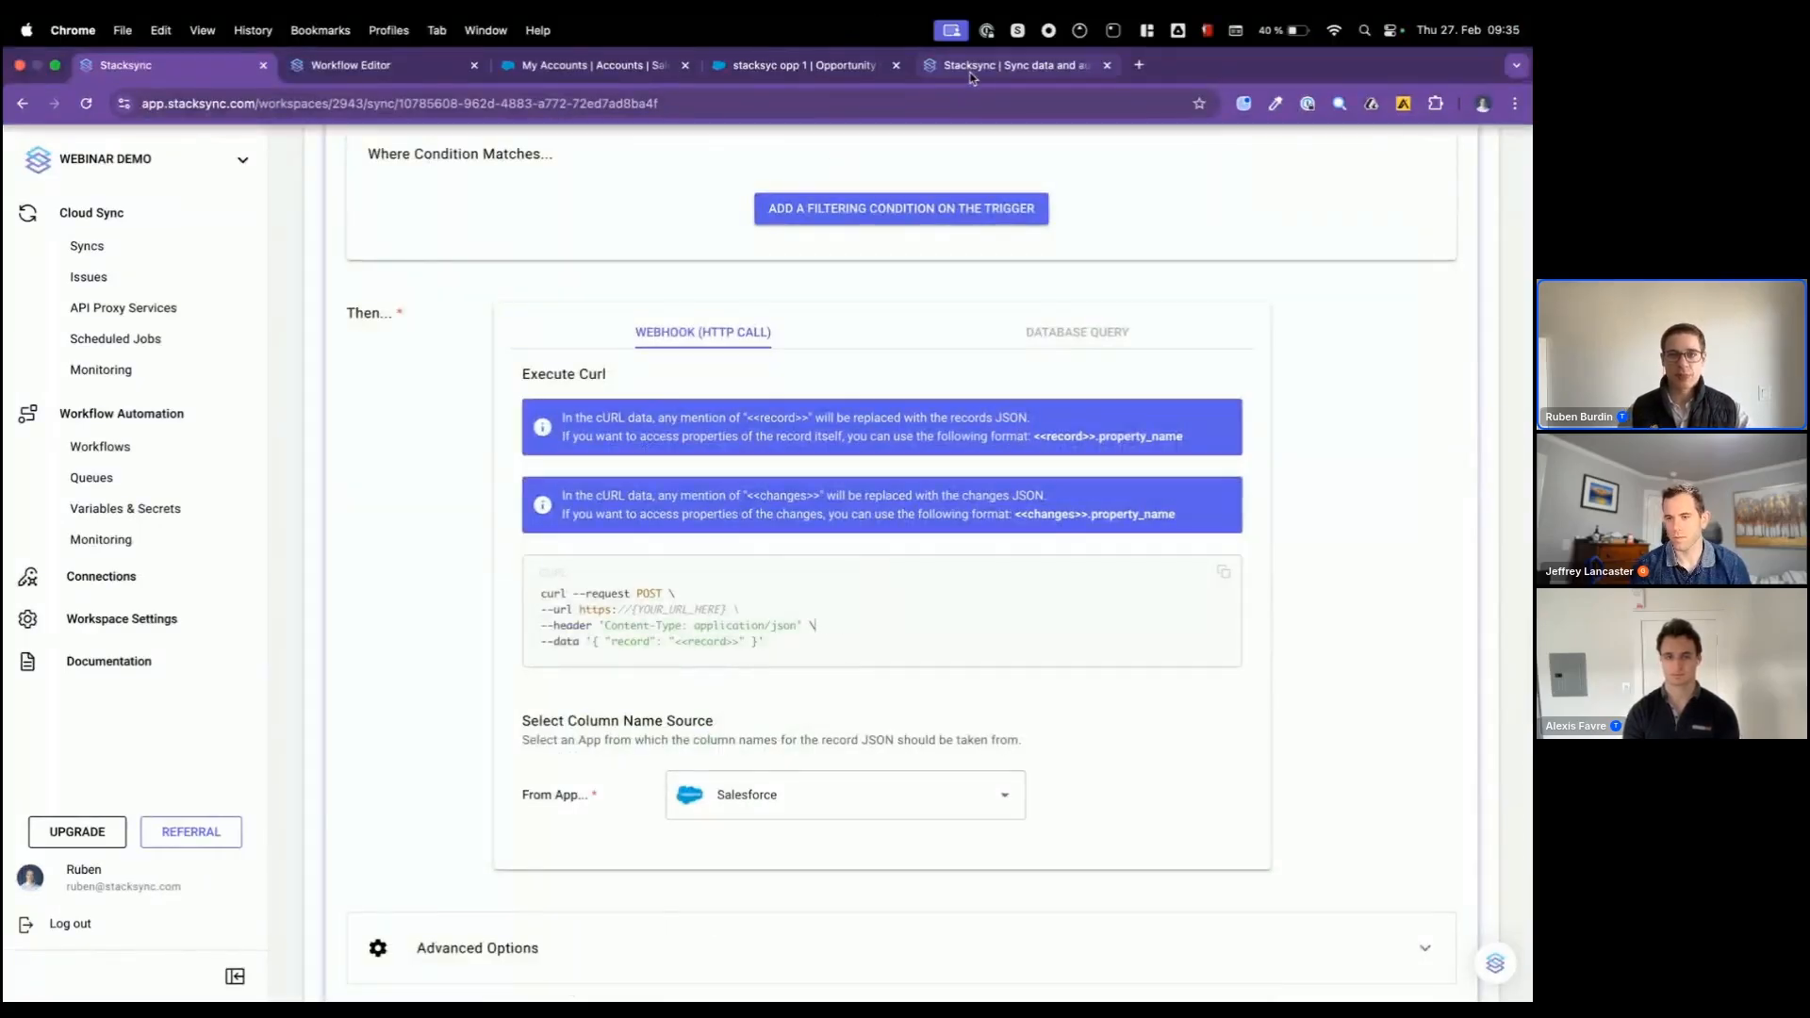
Step: Create a workflow named "send logs to changelog in postgres" in the US East (N. Virginia) region
{"action": "left_click", "coordinate": [1004, 65]}
{"action": "left_click", "coordinate": [351, 65]}
{"action": "mouse_move", "coordinate": [176, 474]}
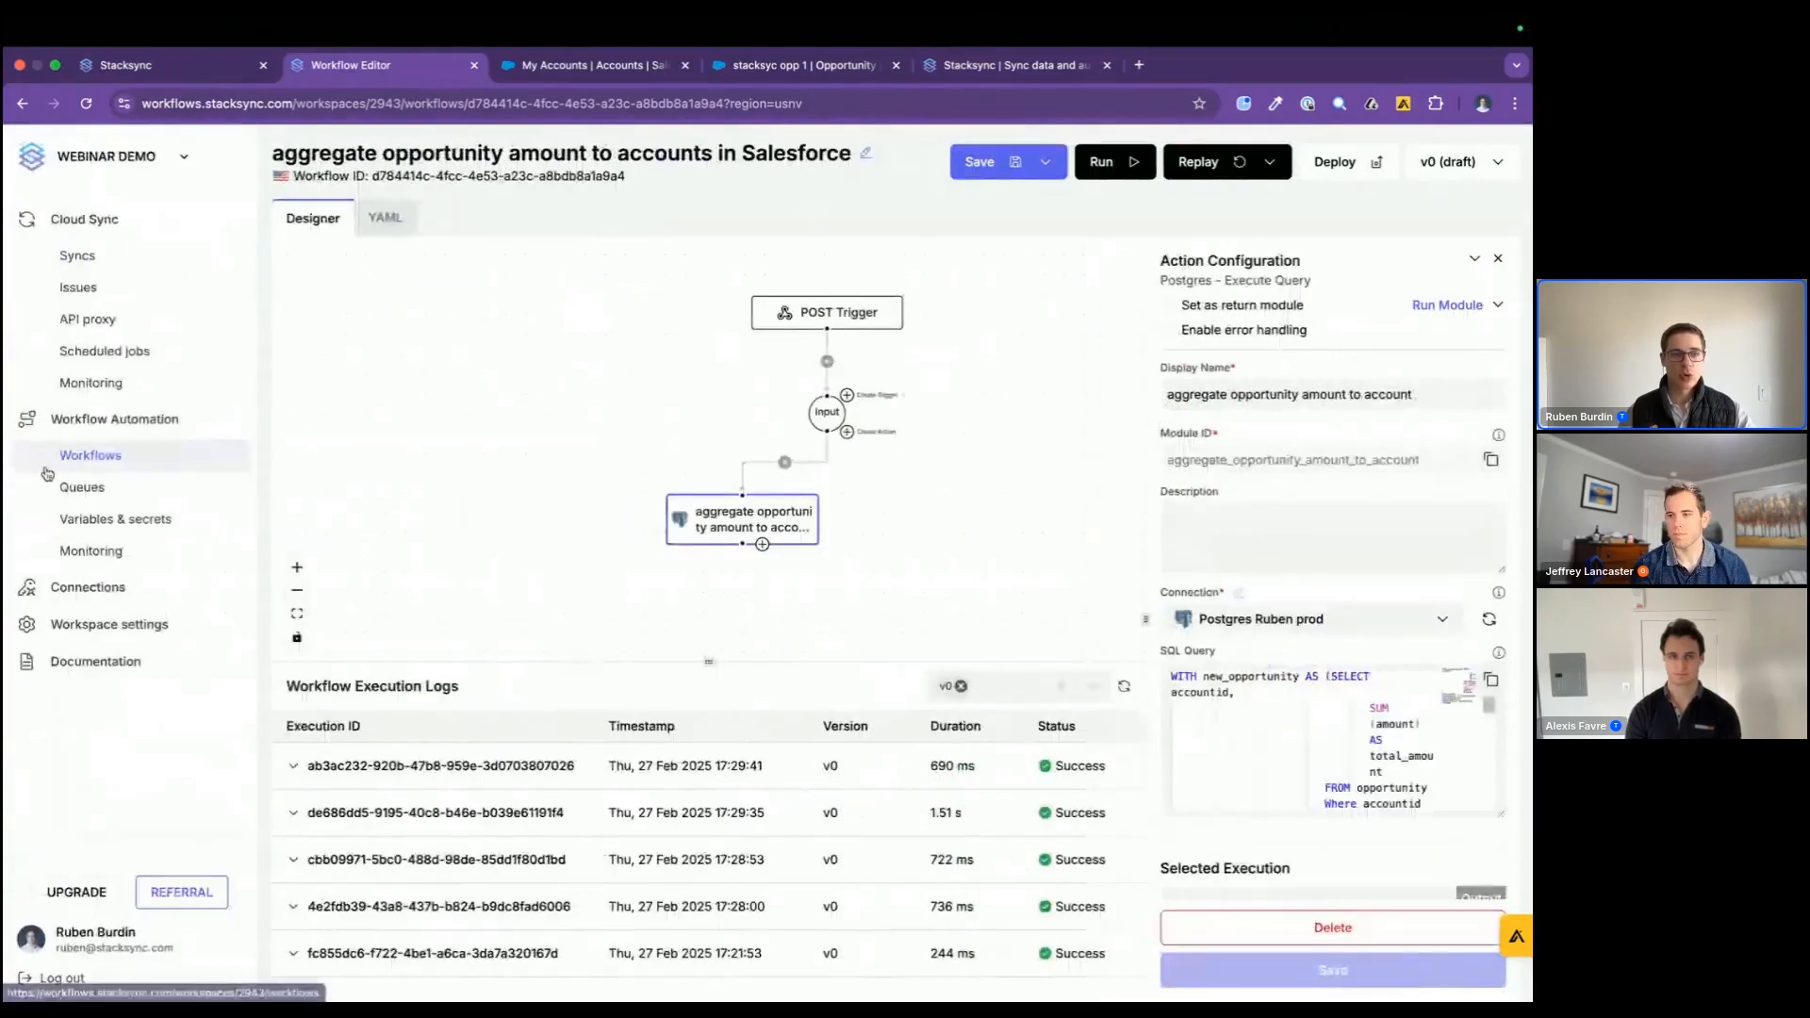
{"action": "left_click", "coordinate": [90, 456]}
{"action": "left_click", "coordinate": [744, 531]}
{"action": "type", "text": "send log"}
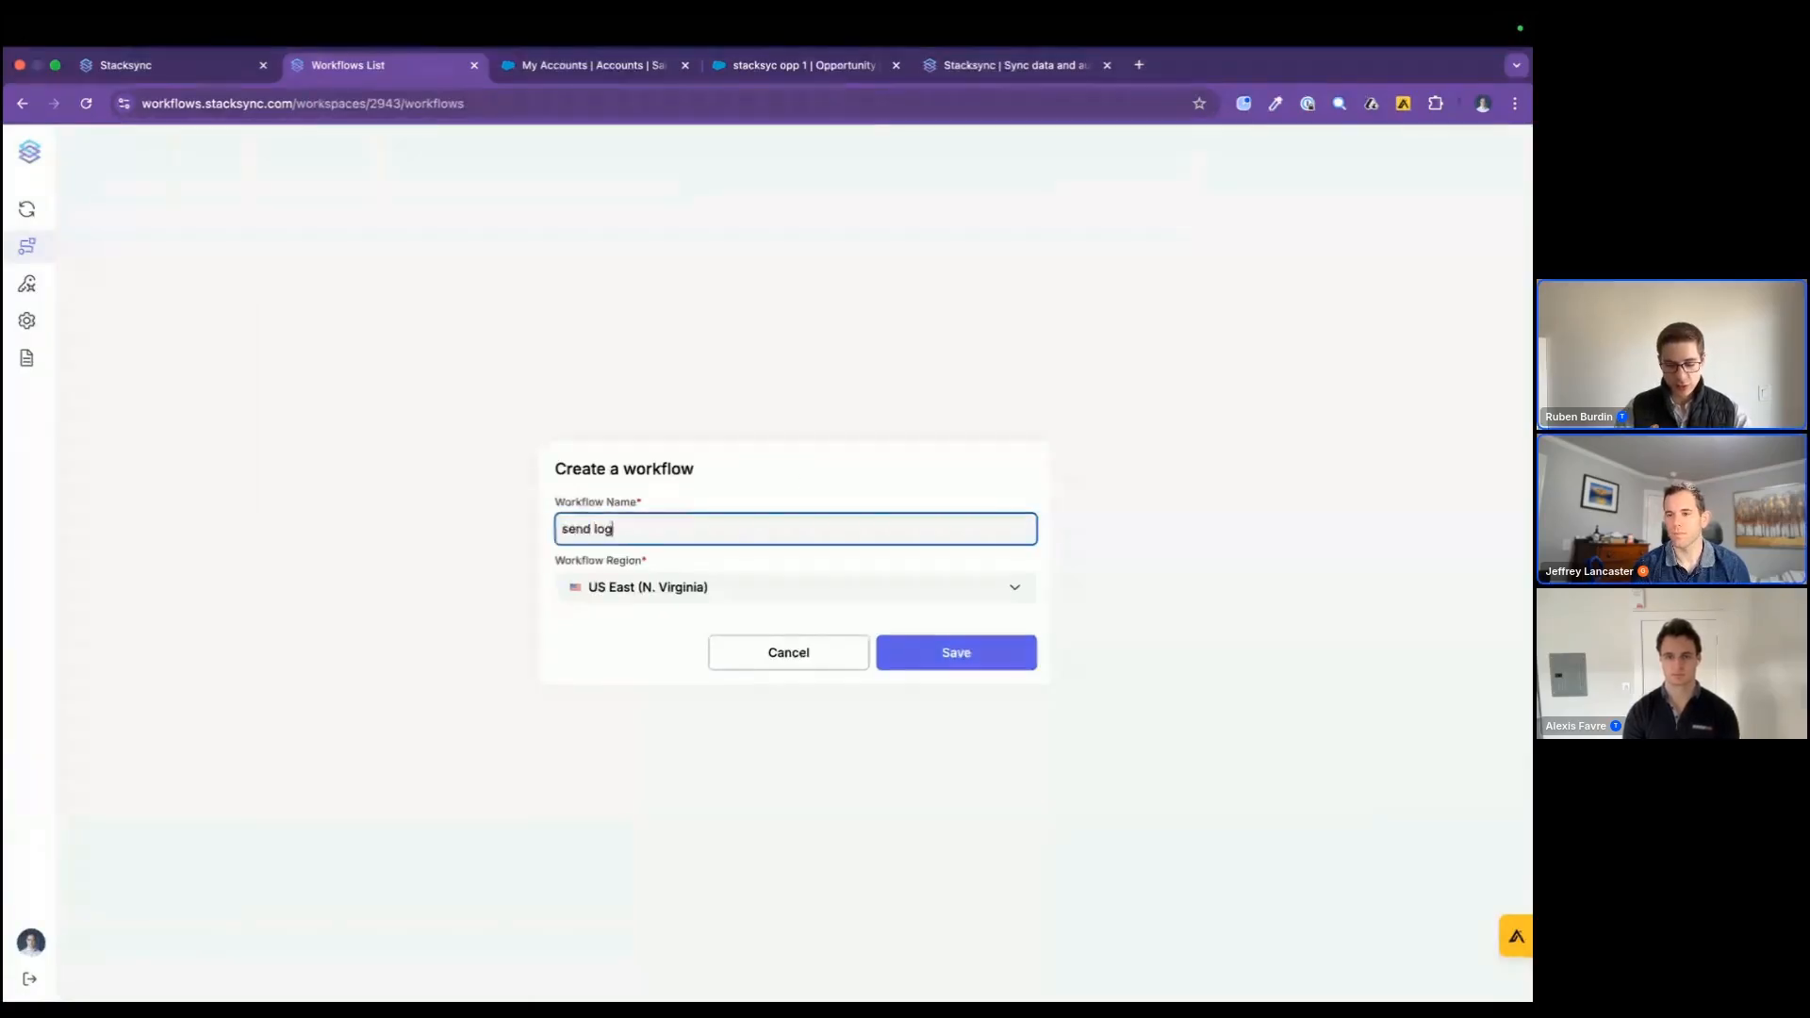
{"action": "type", "text": "s to chaneglog "}
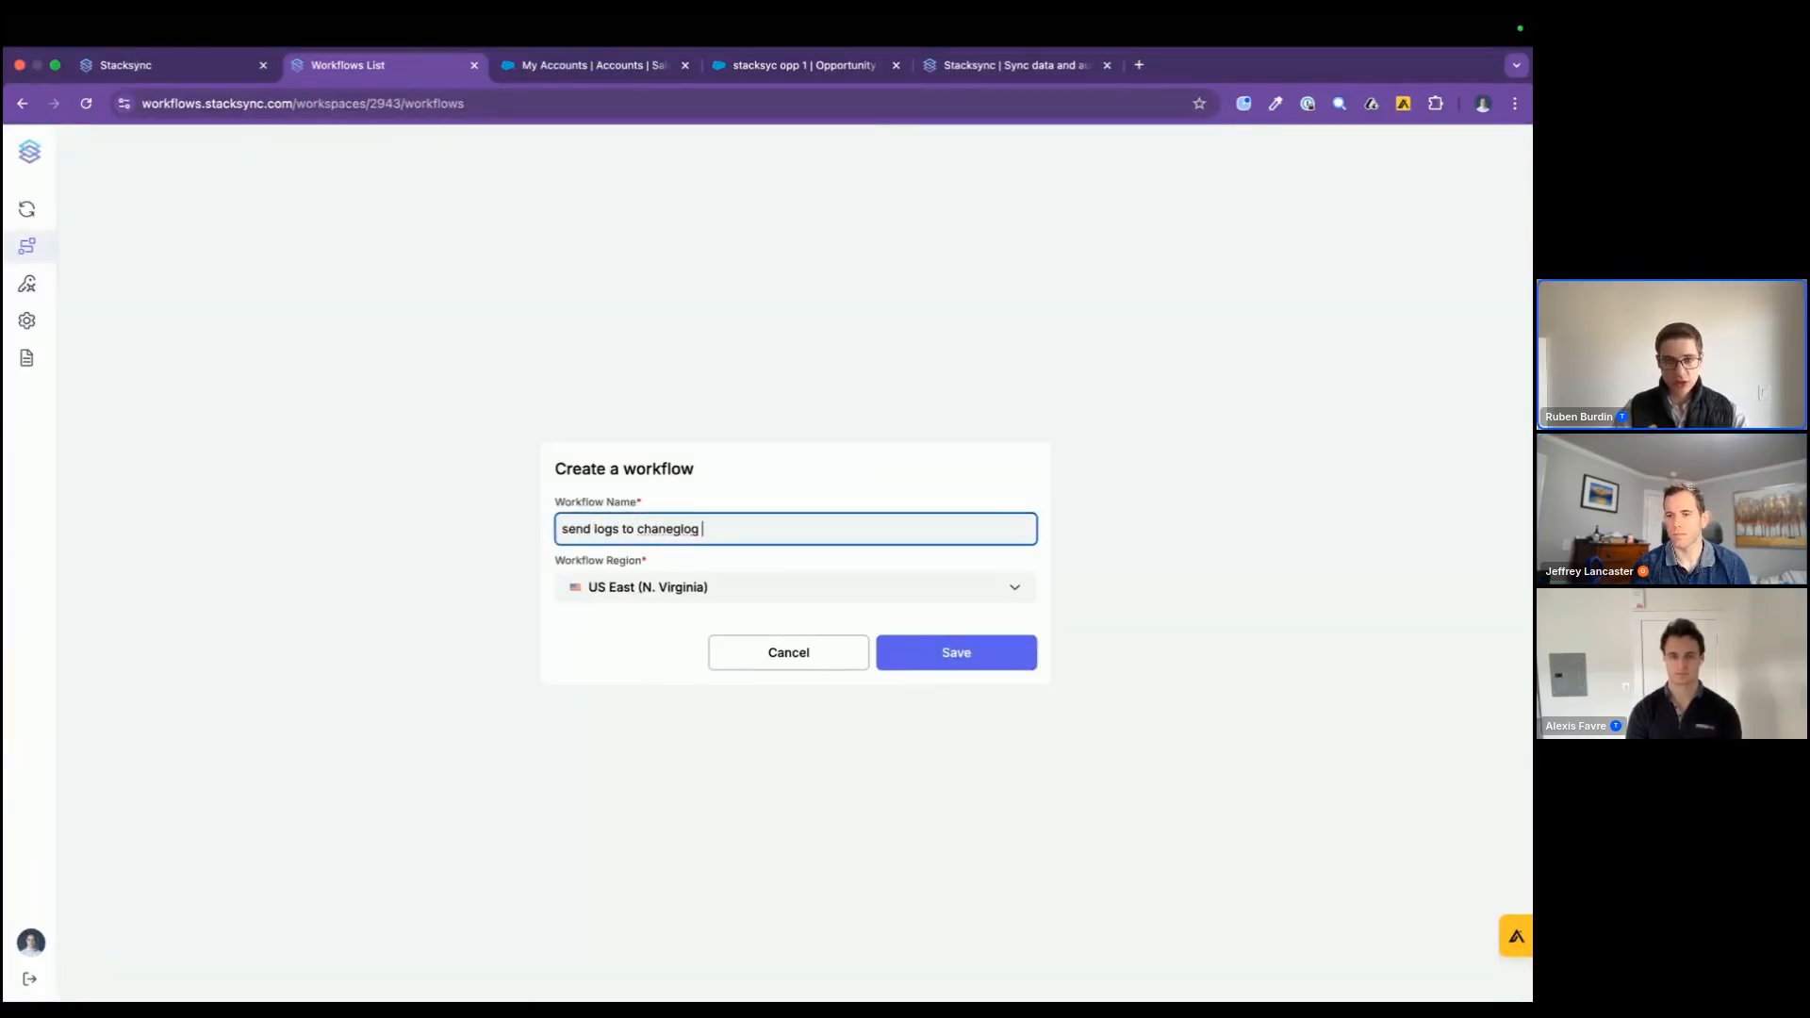
{"action": "type", "text": "log in postgres"}
{"action": "key", "text": "Return"}
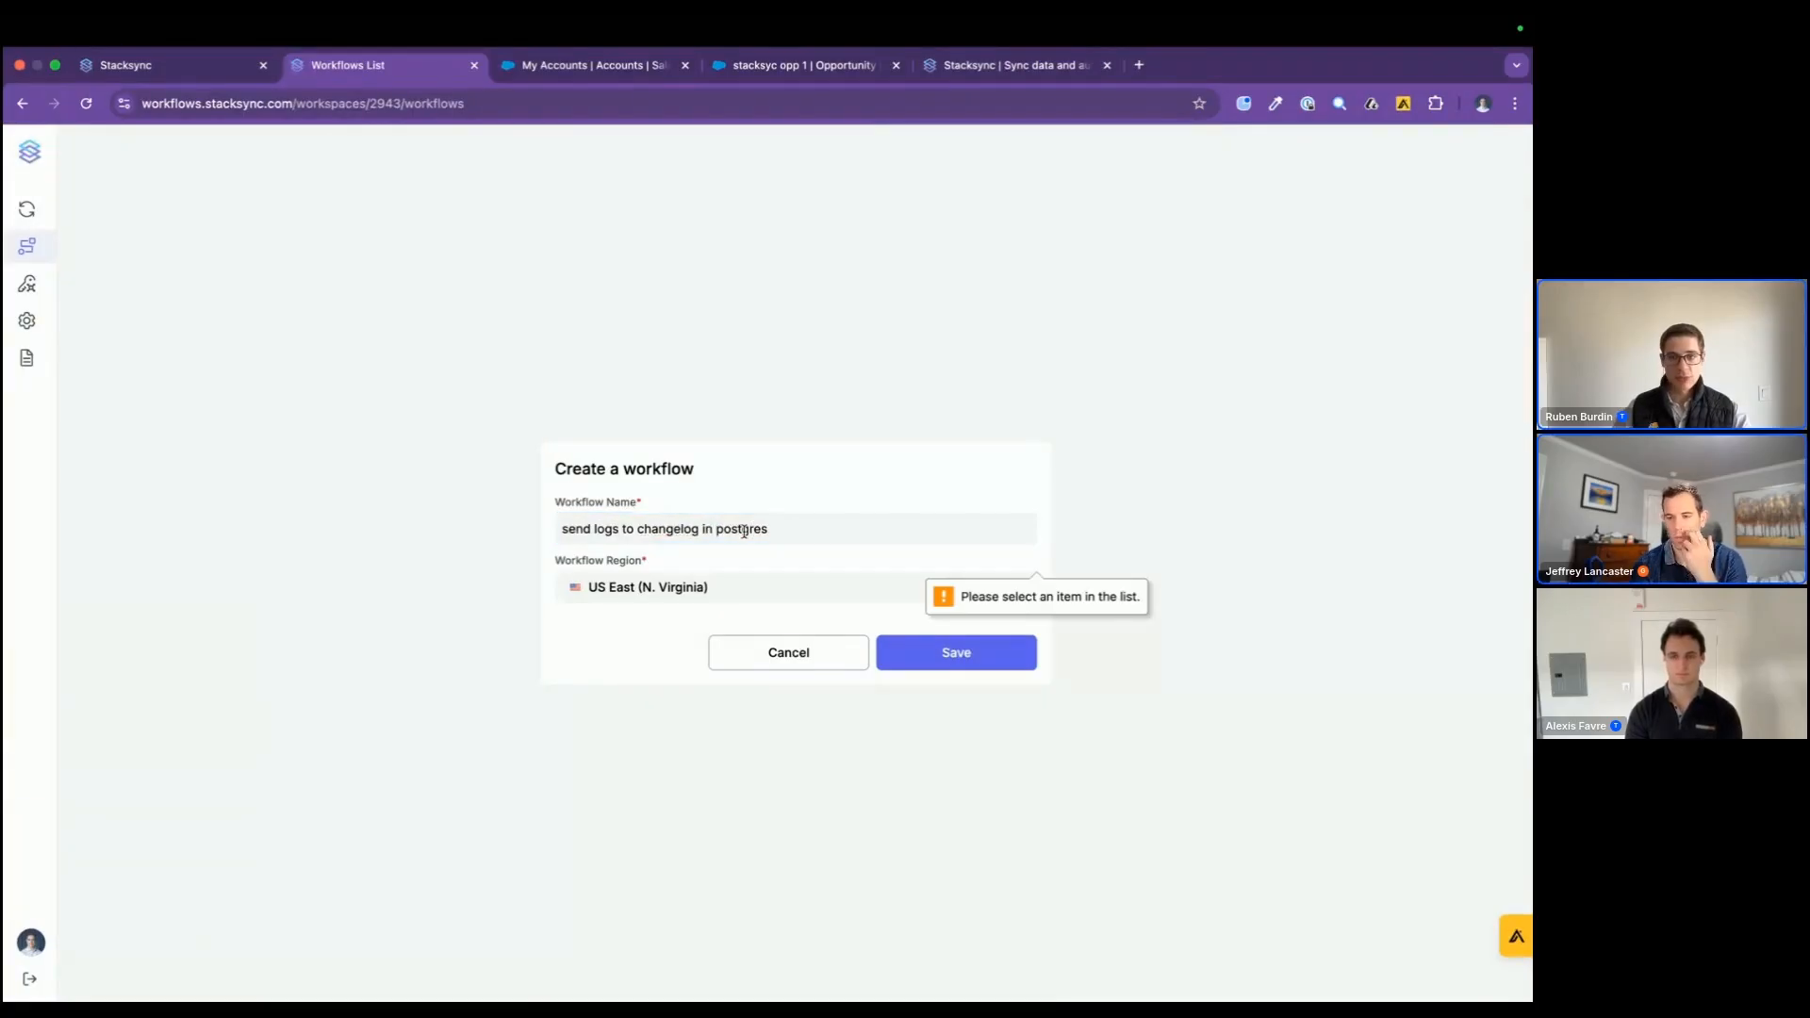
{"action": "left_click", "coordinate": [907, 654]}
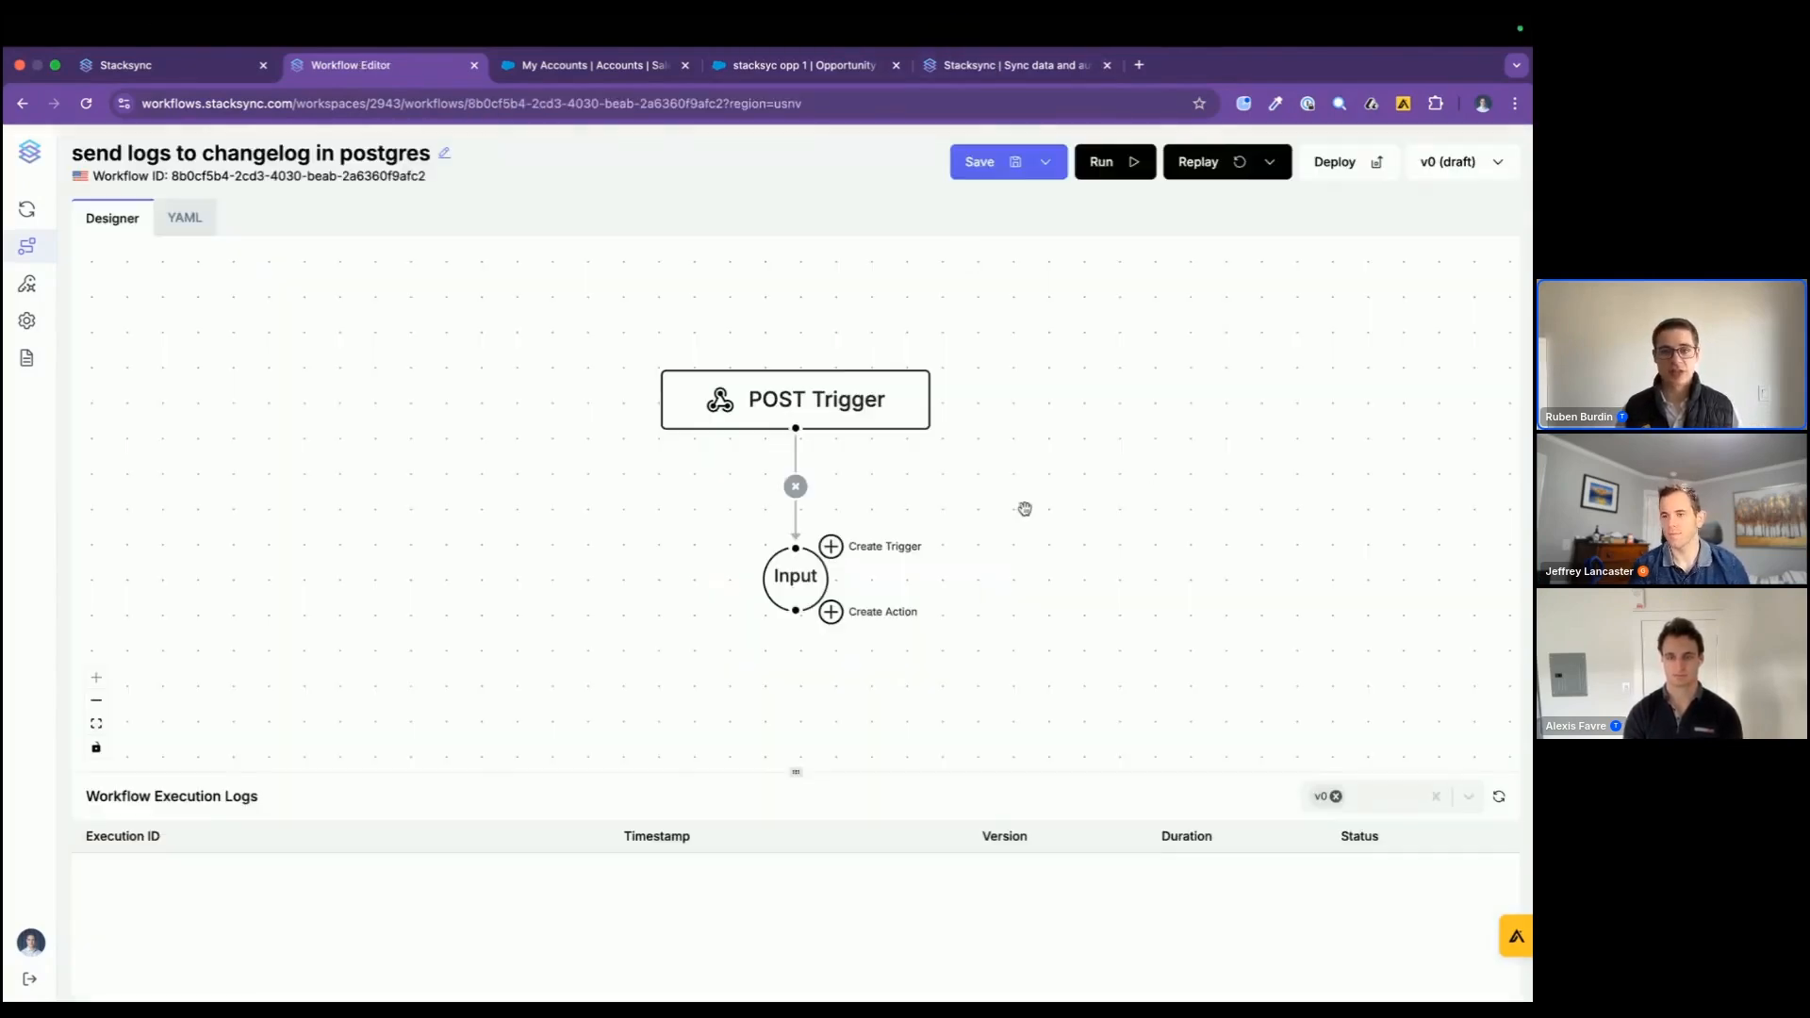
Step: Add a required body field "record" of type object to the workflow's POST Trigger
{"action": "left_click", "coordinate": [733, 372]}
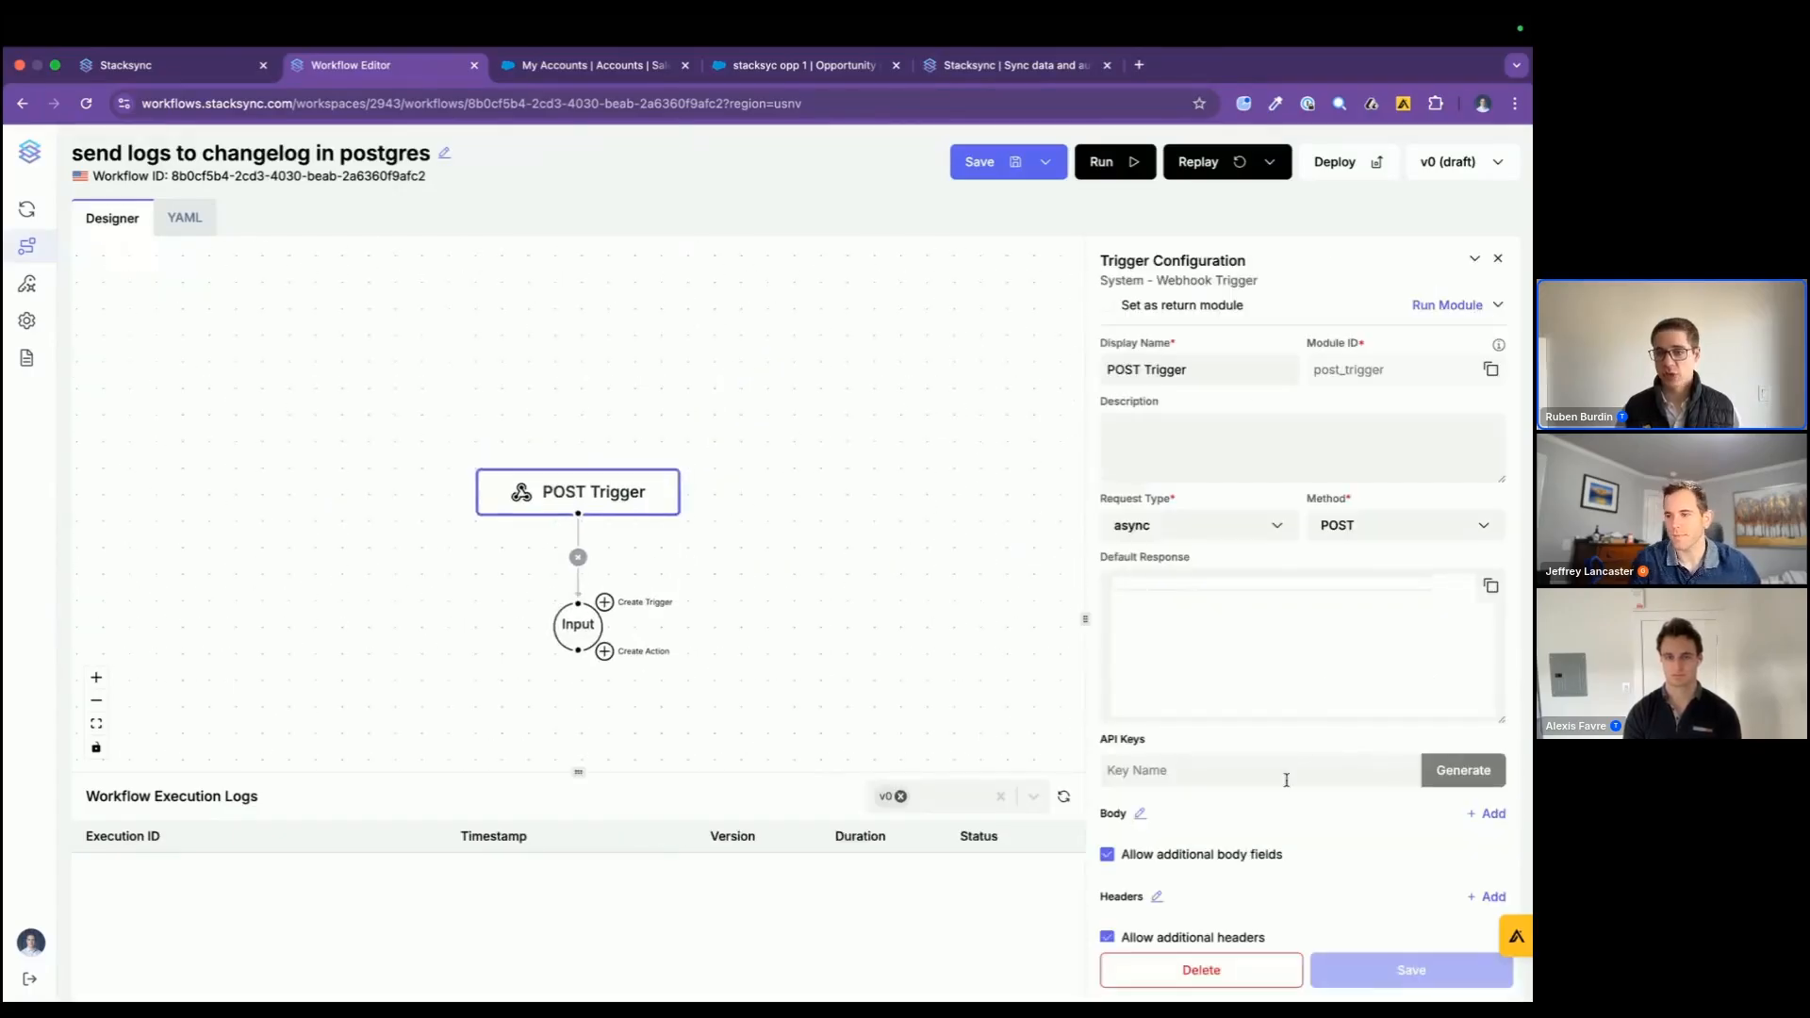
{"action": "scroll", "coordinate": [1287, 781], "scroll_direction": "down", "scroll_amount": 3}
{"action": "left_click", "coordinate": [1489, 556]}
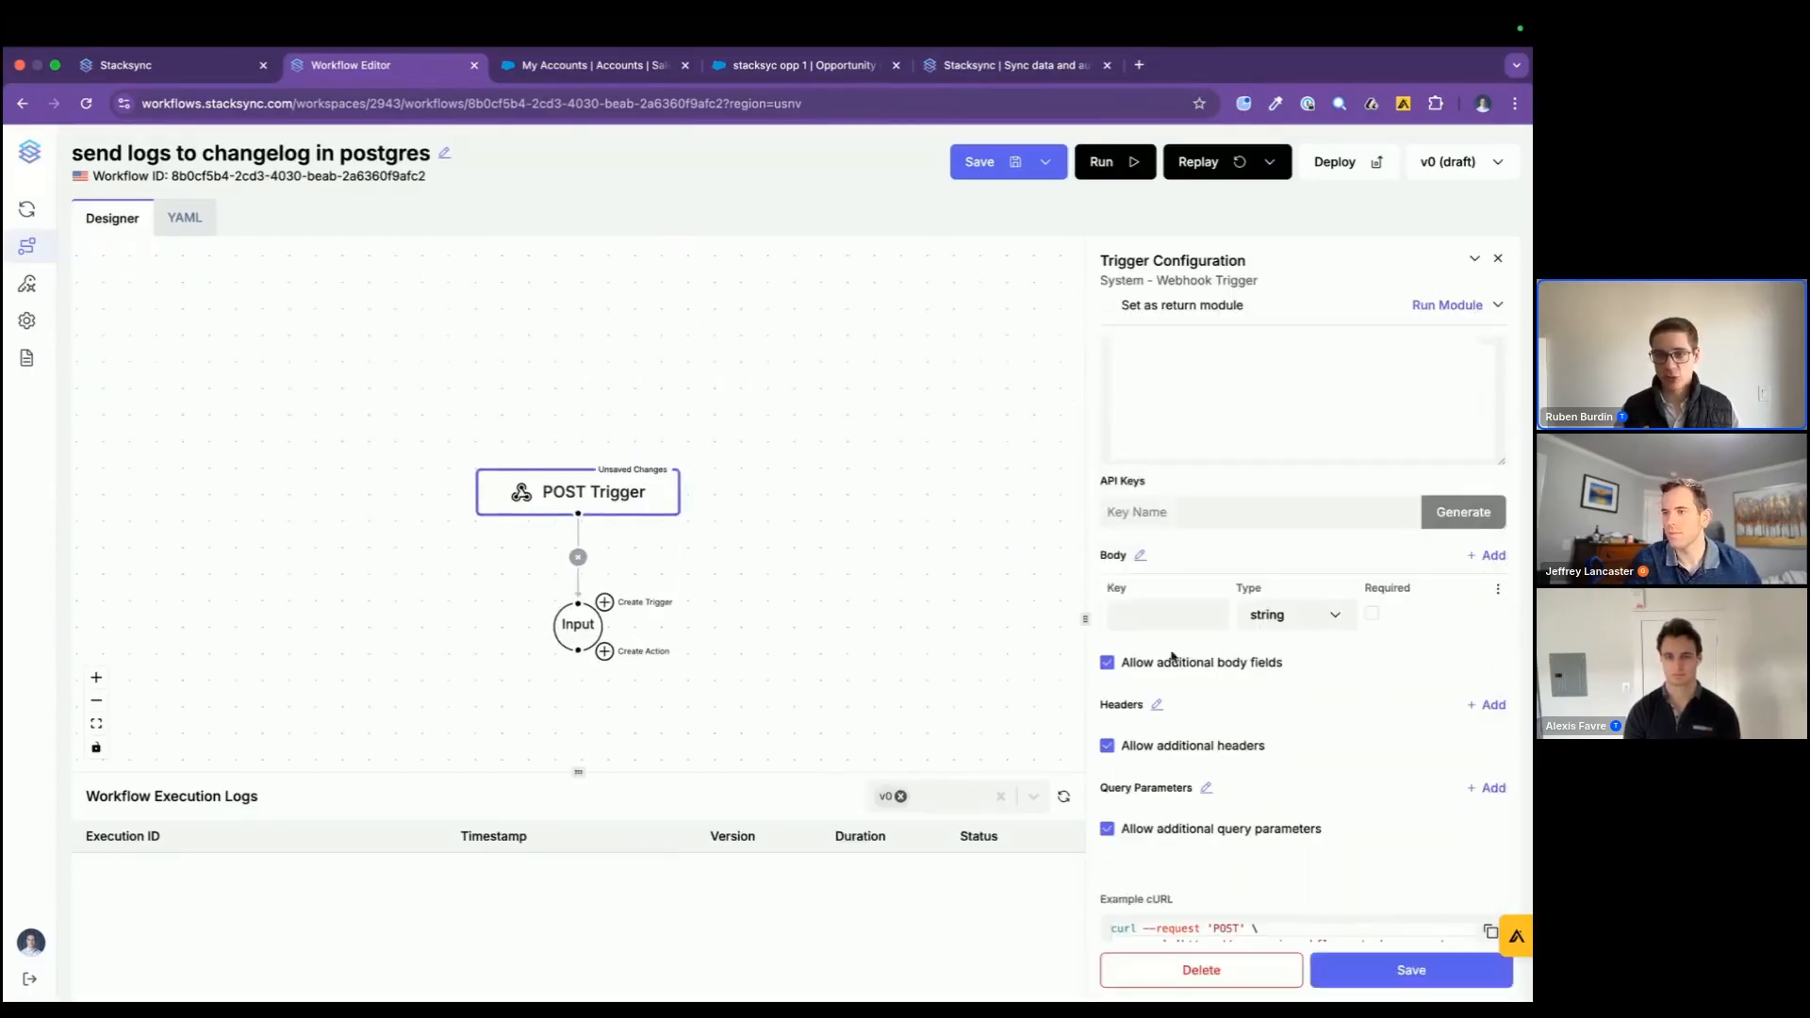
{"action": "left_click", "coordinate": [1158, 605]}
{"action": "type", "text": "record"}
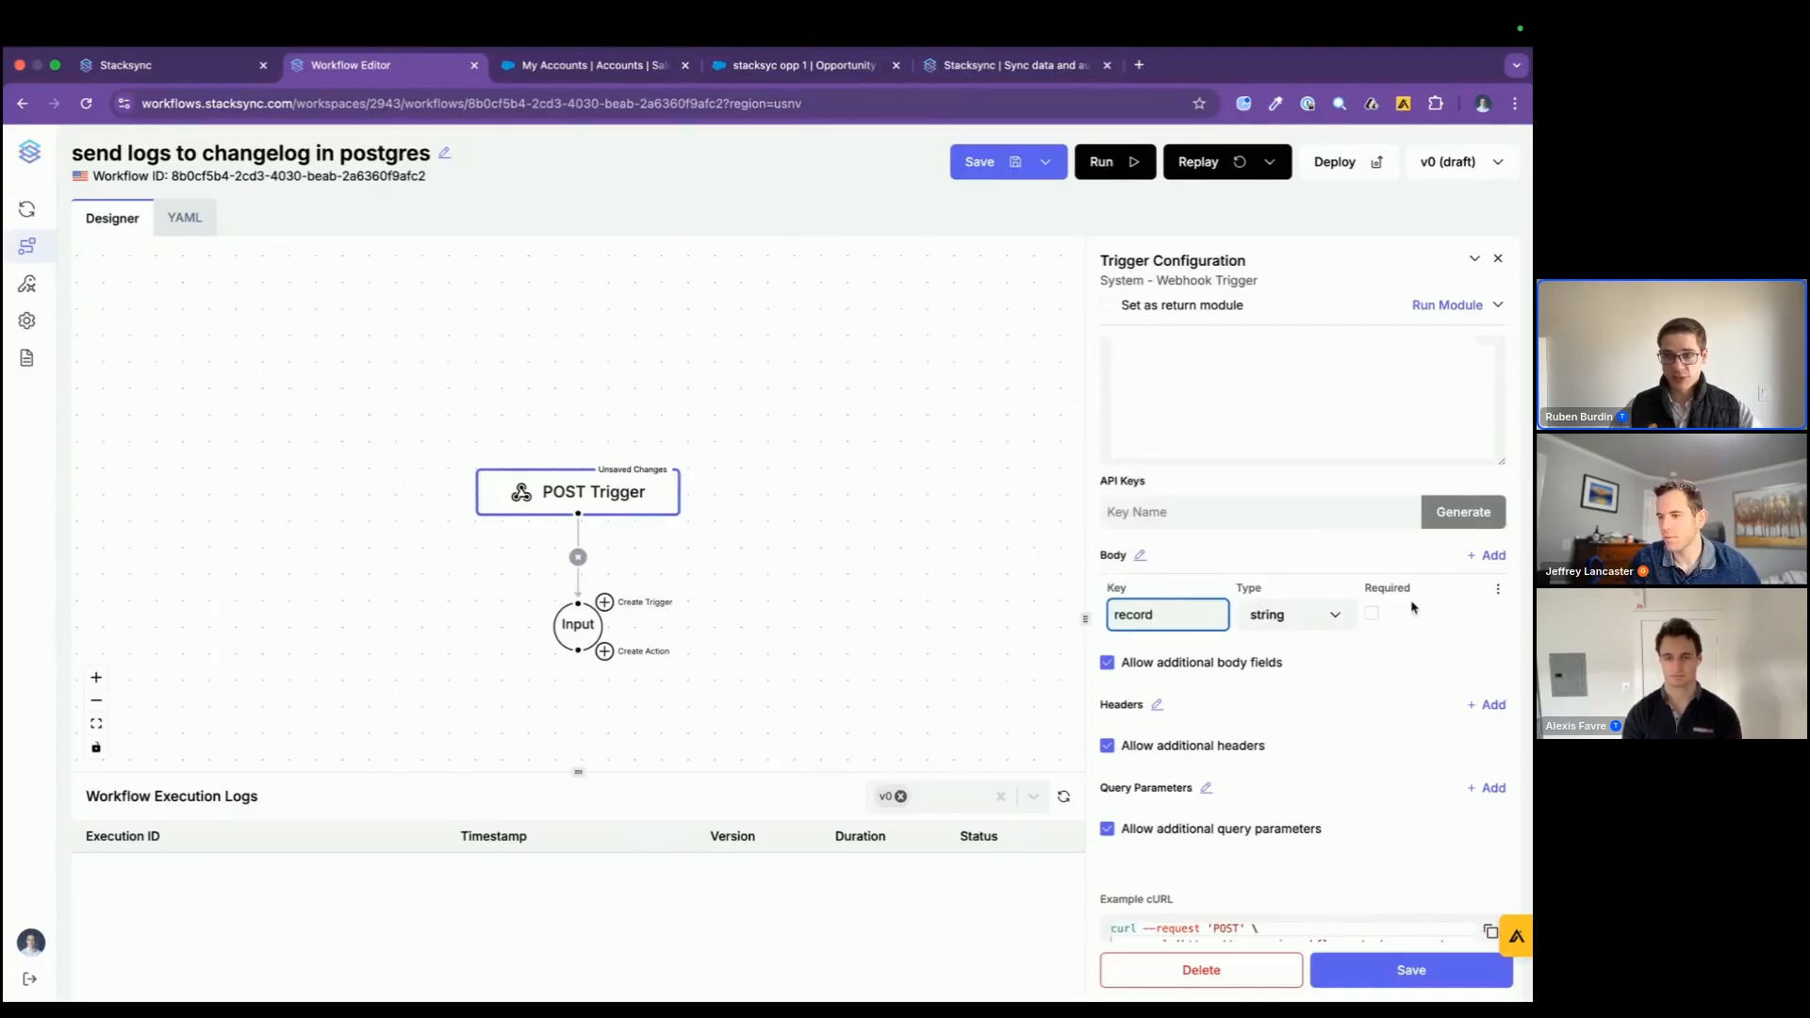
{"action": "left_click", "coordinate": [1372, 614]}
{"action": "left_click", "coordinate": [1336, 615]}
{"action": "left_click", "coordinate": [1268, 709]}
Step: Add a second required body field "changes" of type object to the POST Trigger
{"action": "left_click", "coordinate": [1488, 556]}
{"action": "left_click", "coordinate": [1166, 674]}
{"action": "type", "text": "changes"}
{"action": "left_click", "coordinate": [1320, 681]}
{"action": "left_click", "coordinate": [1339, 761]}
{"action": "left_click", "coordinate": [1372, 680]}
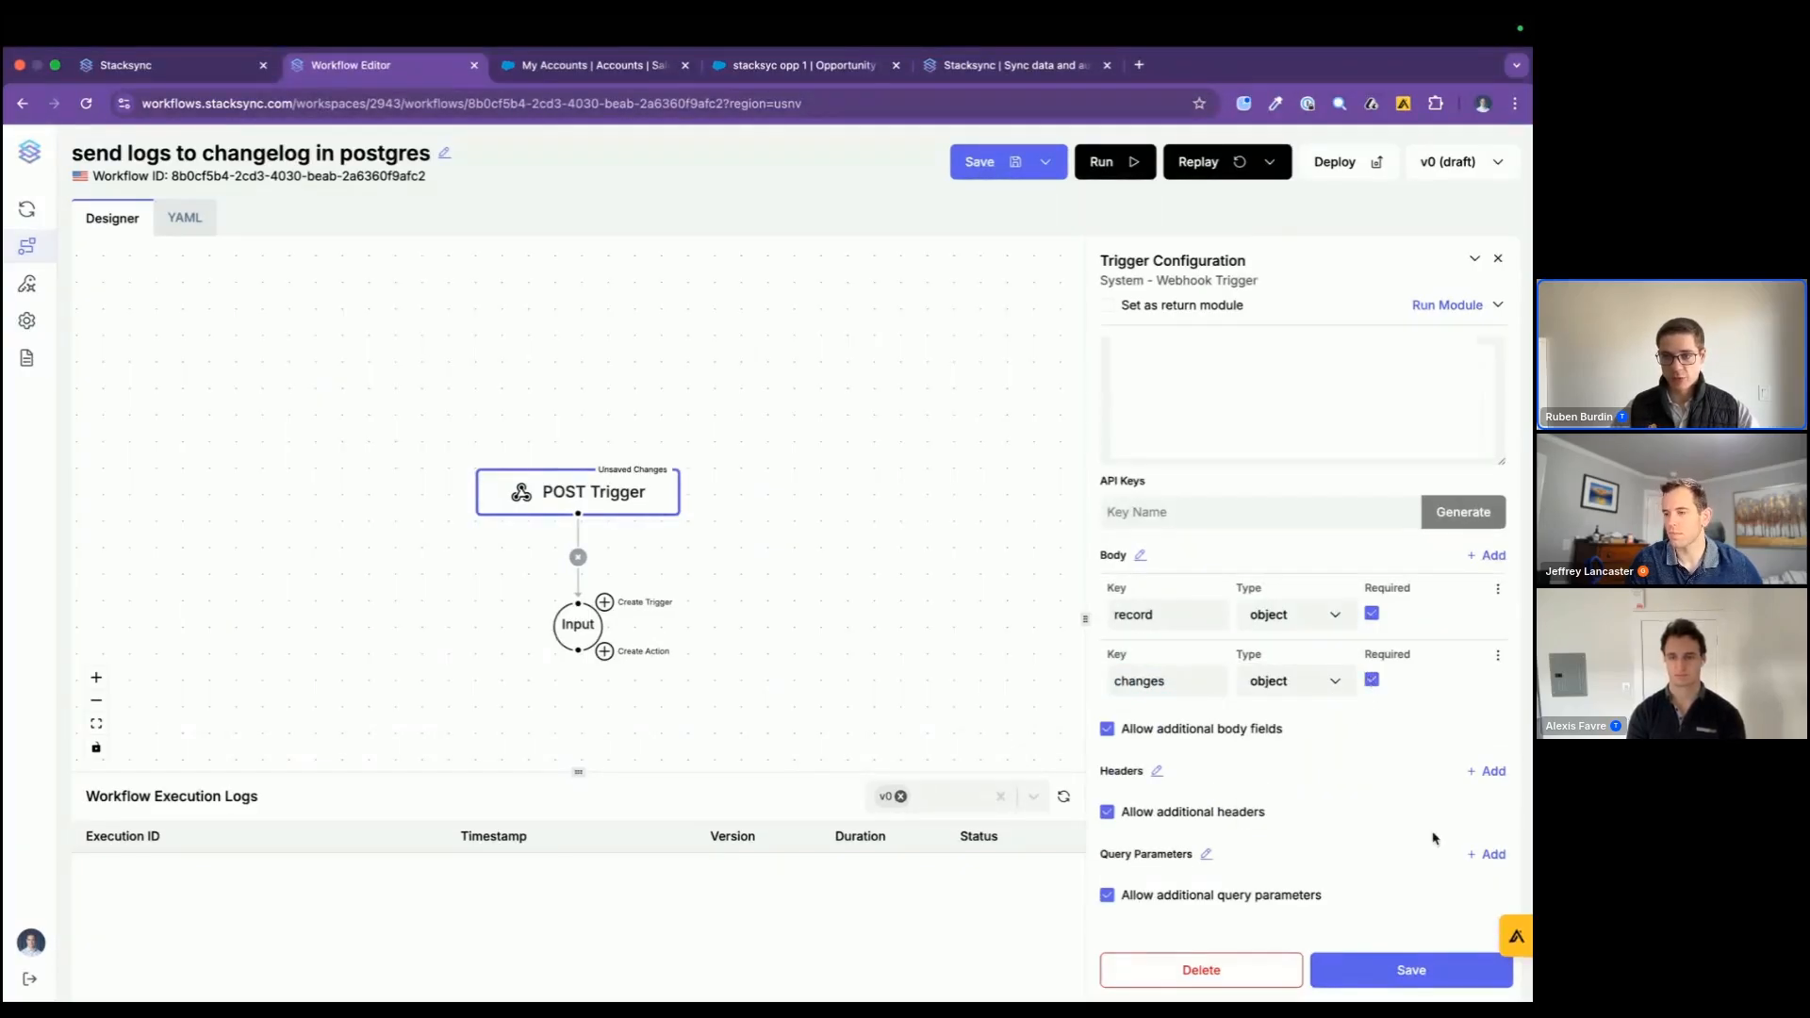
Step: Save the POST Trigger configuration and copy its example cURL request
{"action": "scroll", "coordinate": [1423, 860], "scroll_direction": "down", "scroll_amount": 1}
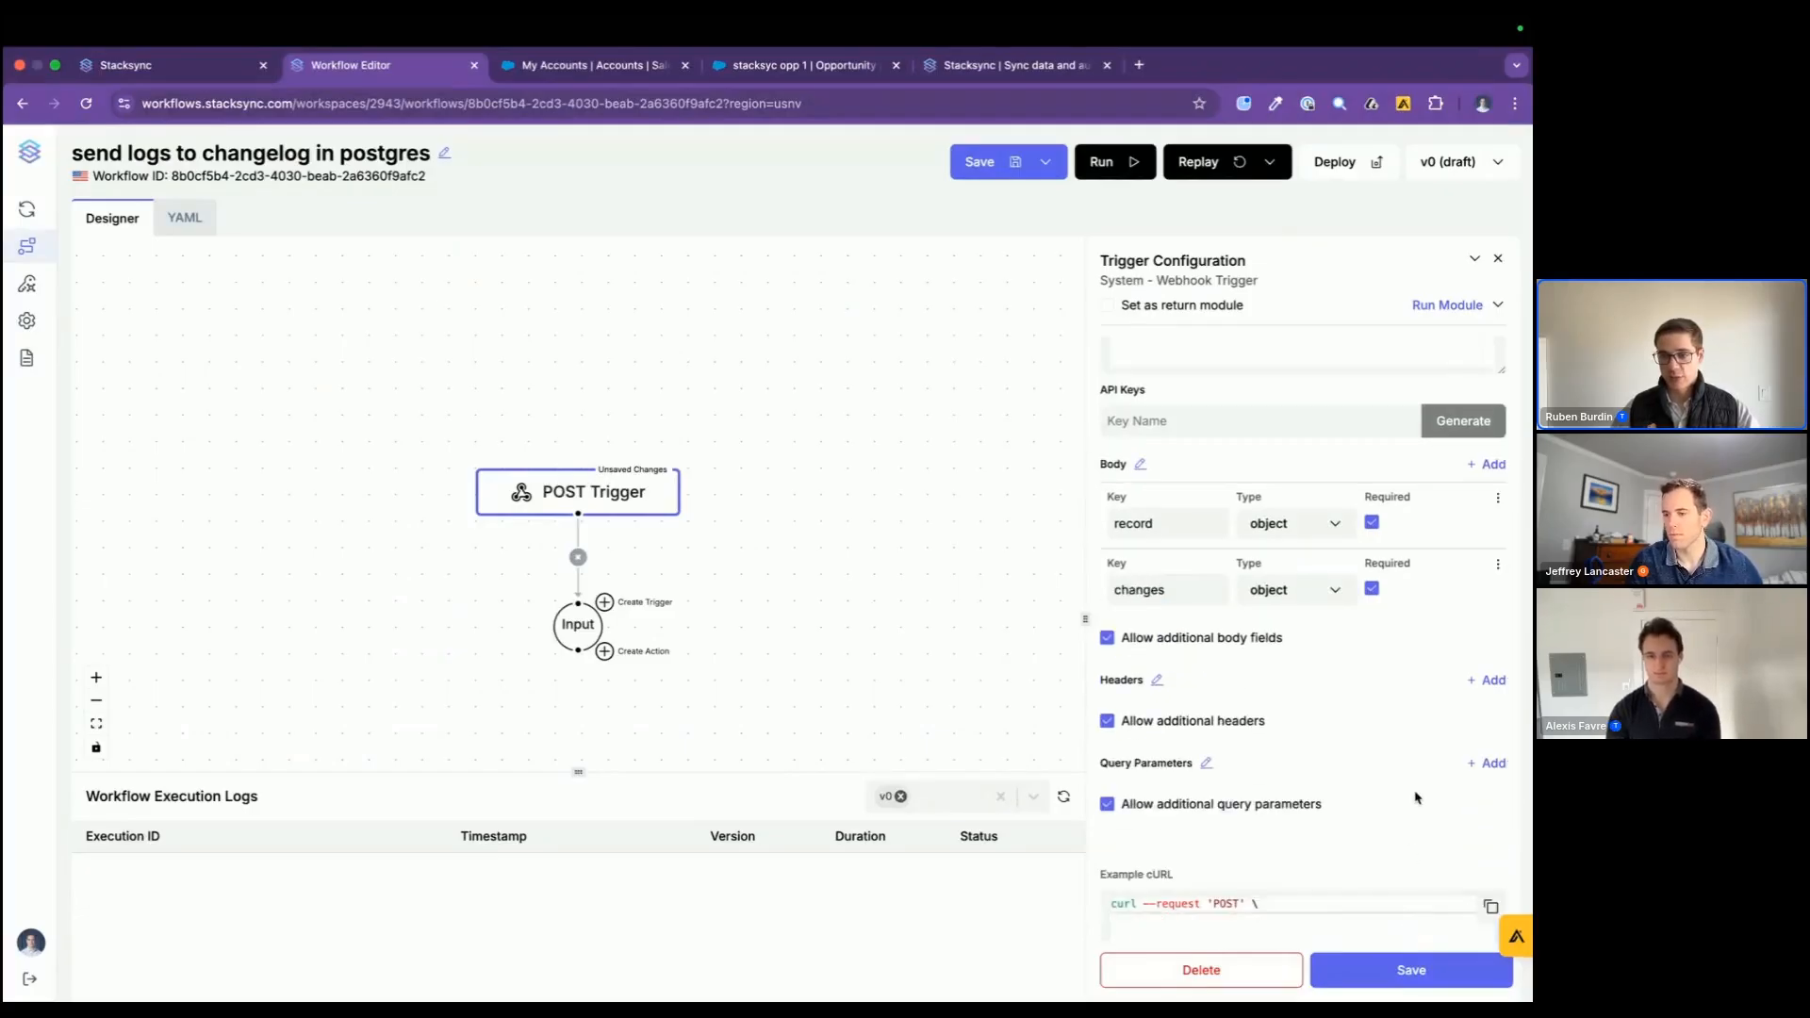
{"action": "scroll", "coordinate": [1415, 798], "scroll_direction": "down", "scroll_amount": 3}
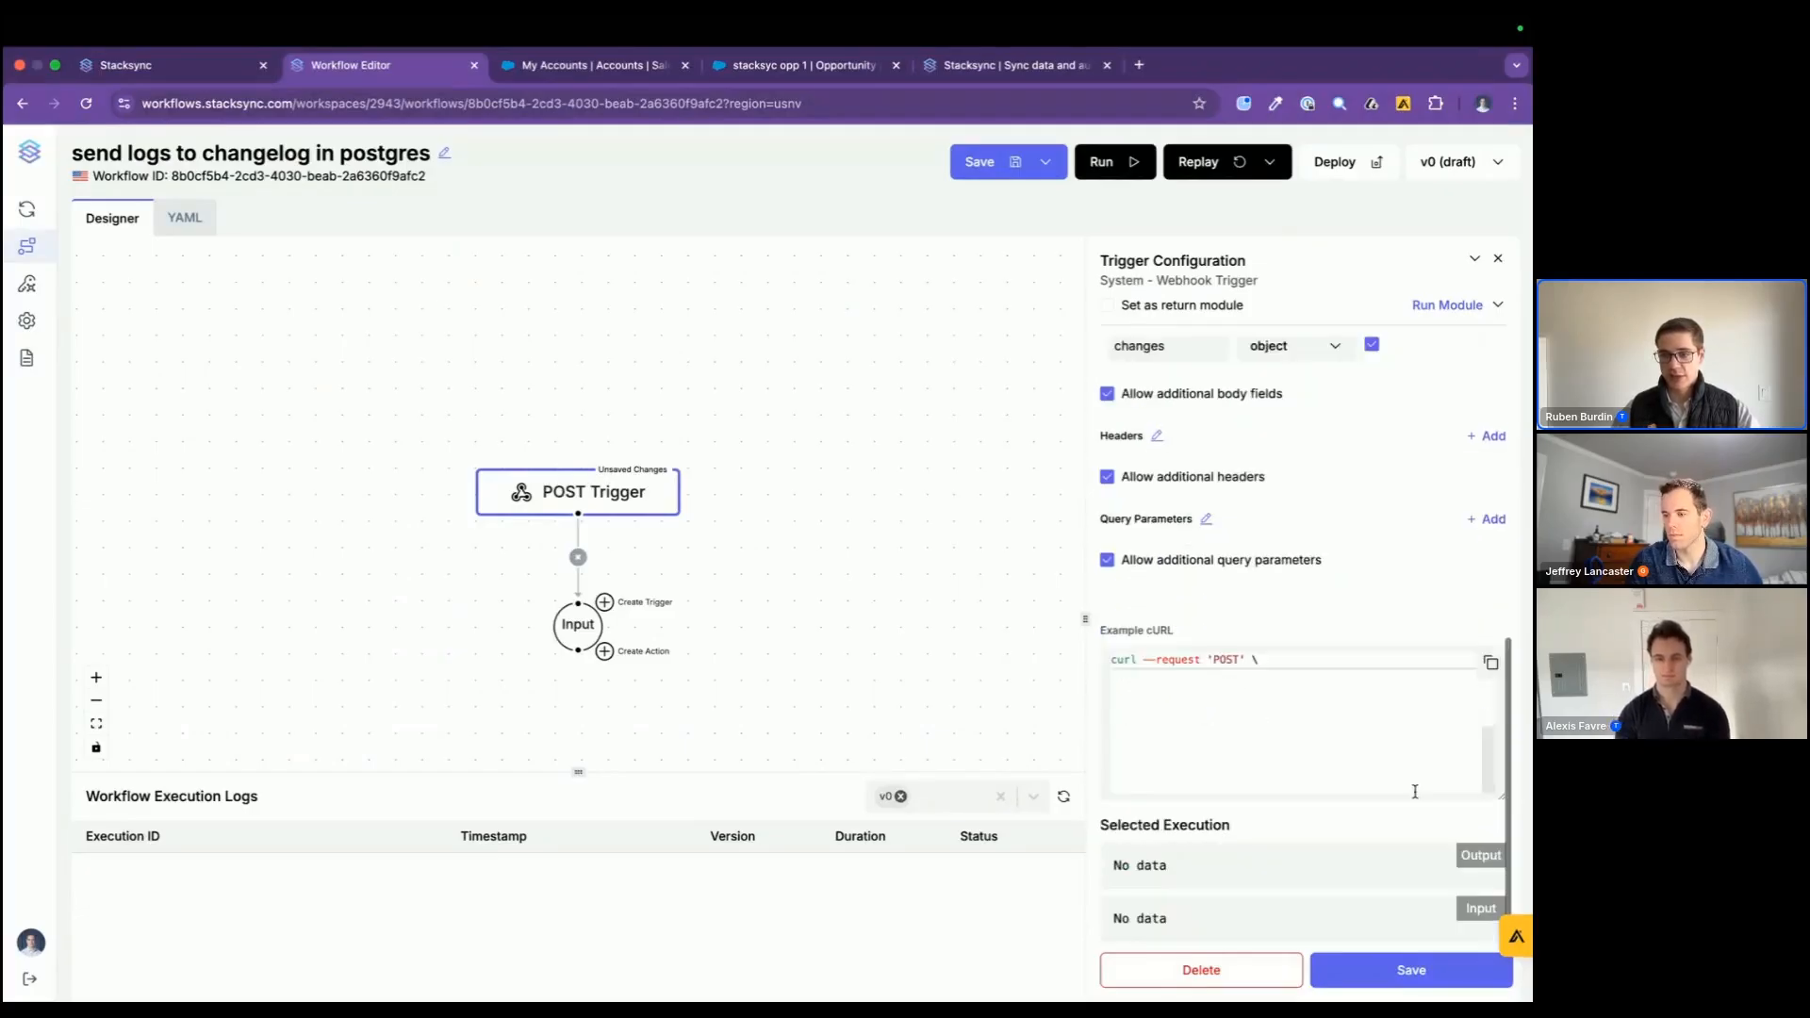
{"action": "left_click", "coordinate": [1378, 974]}
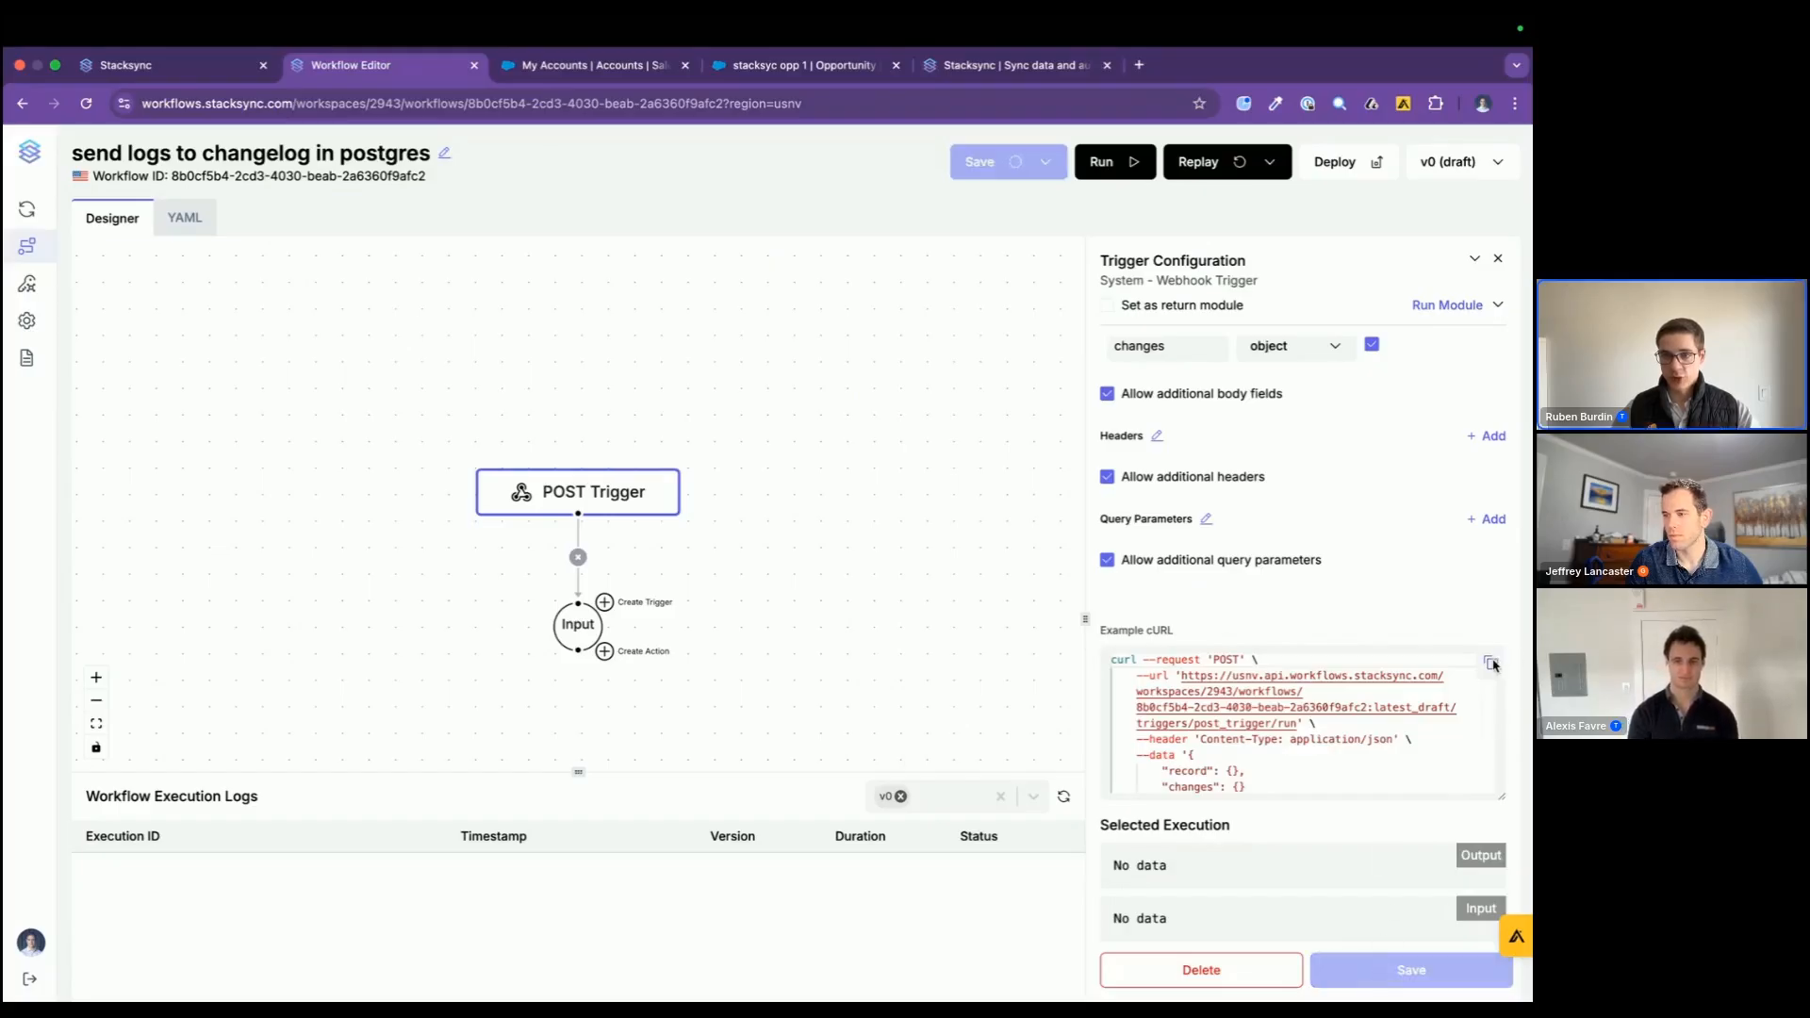
{"action": "left_click", "coordinate": [1492, 665]}
Step: Replace the webhook's template cURL in the new sync trigger with the copied request, cutting the record placeholder out of the leftover line
{"action": "left_click", "coordinate": [187, 65]}
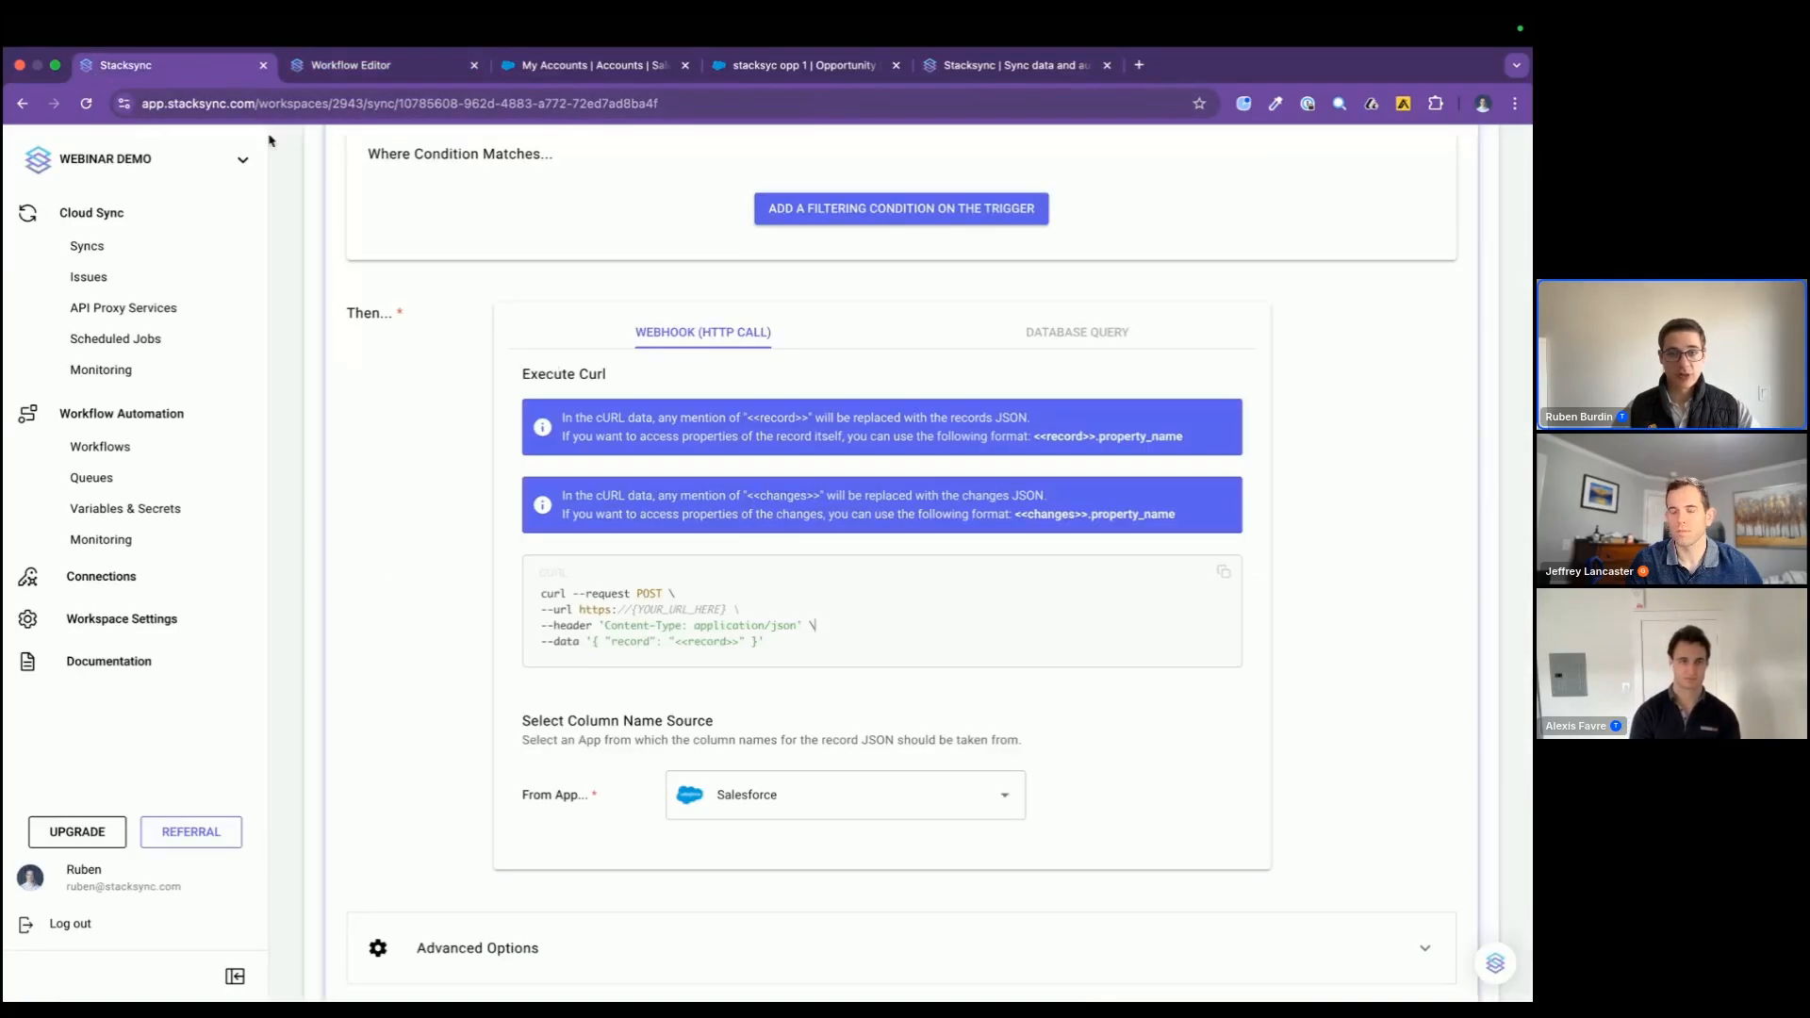
{"action": "left_click_drag", "start_coordinate": [818, 626], "coordinate": [541, 593]}
{"action": "key", "text": "super+v"}
{"action": "left_click_drag", "start_coordinate": [751, 721], "coordinate": [663, 724]}
{"action": "key", "text": "BackSpace"}
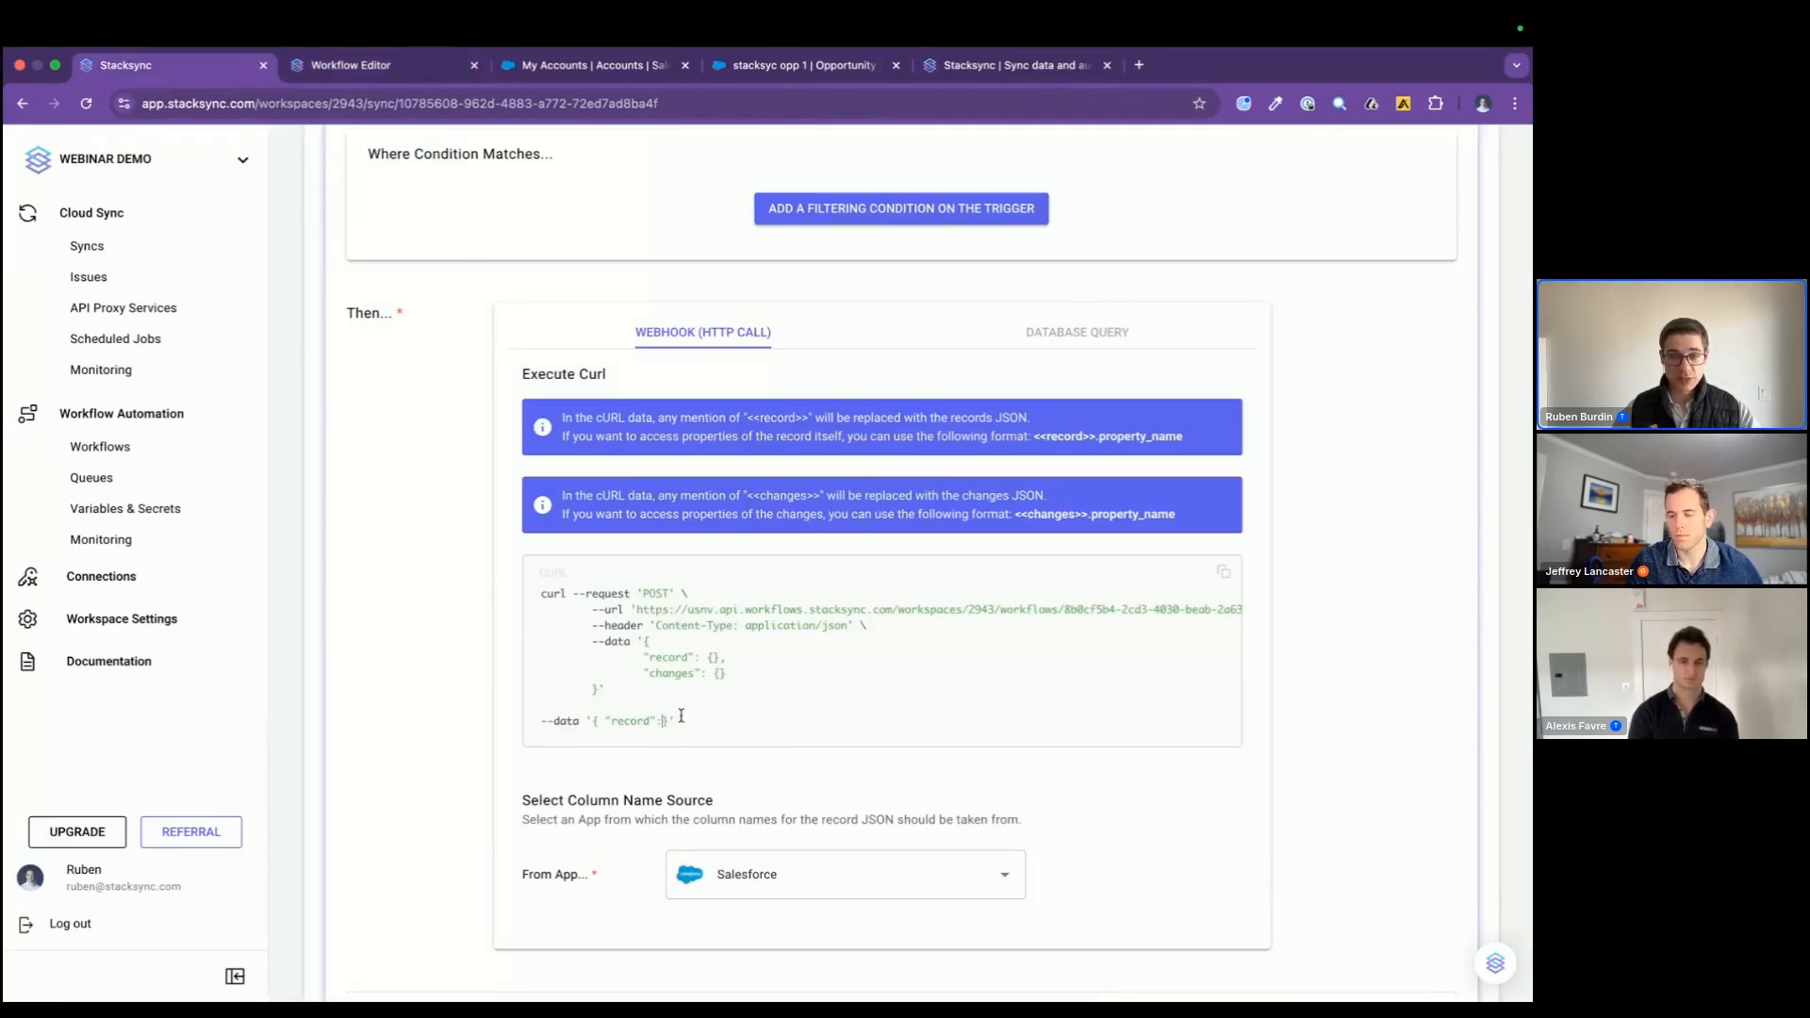
Step: Set the cURL data's record value to "<<record>>" and its changes value to "<<changes>>"
{"action": "left_click", "coordinate": [719, 660]}
{"action": "key", "text": "BackSpace"}
{"action": "key", "text": "BackSpace"}
{"action": "key", "text": "super+v"}
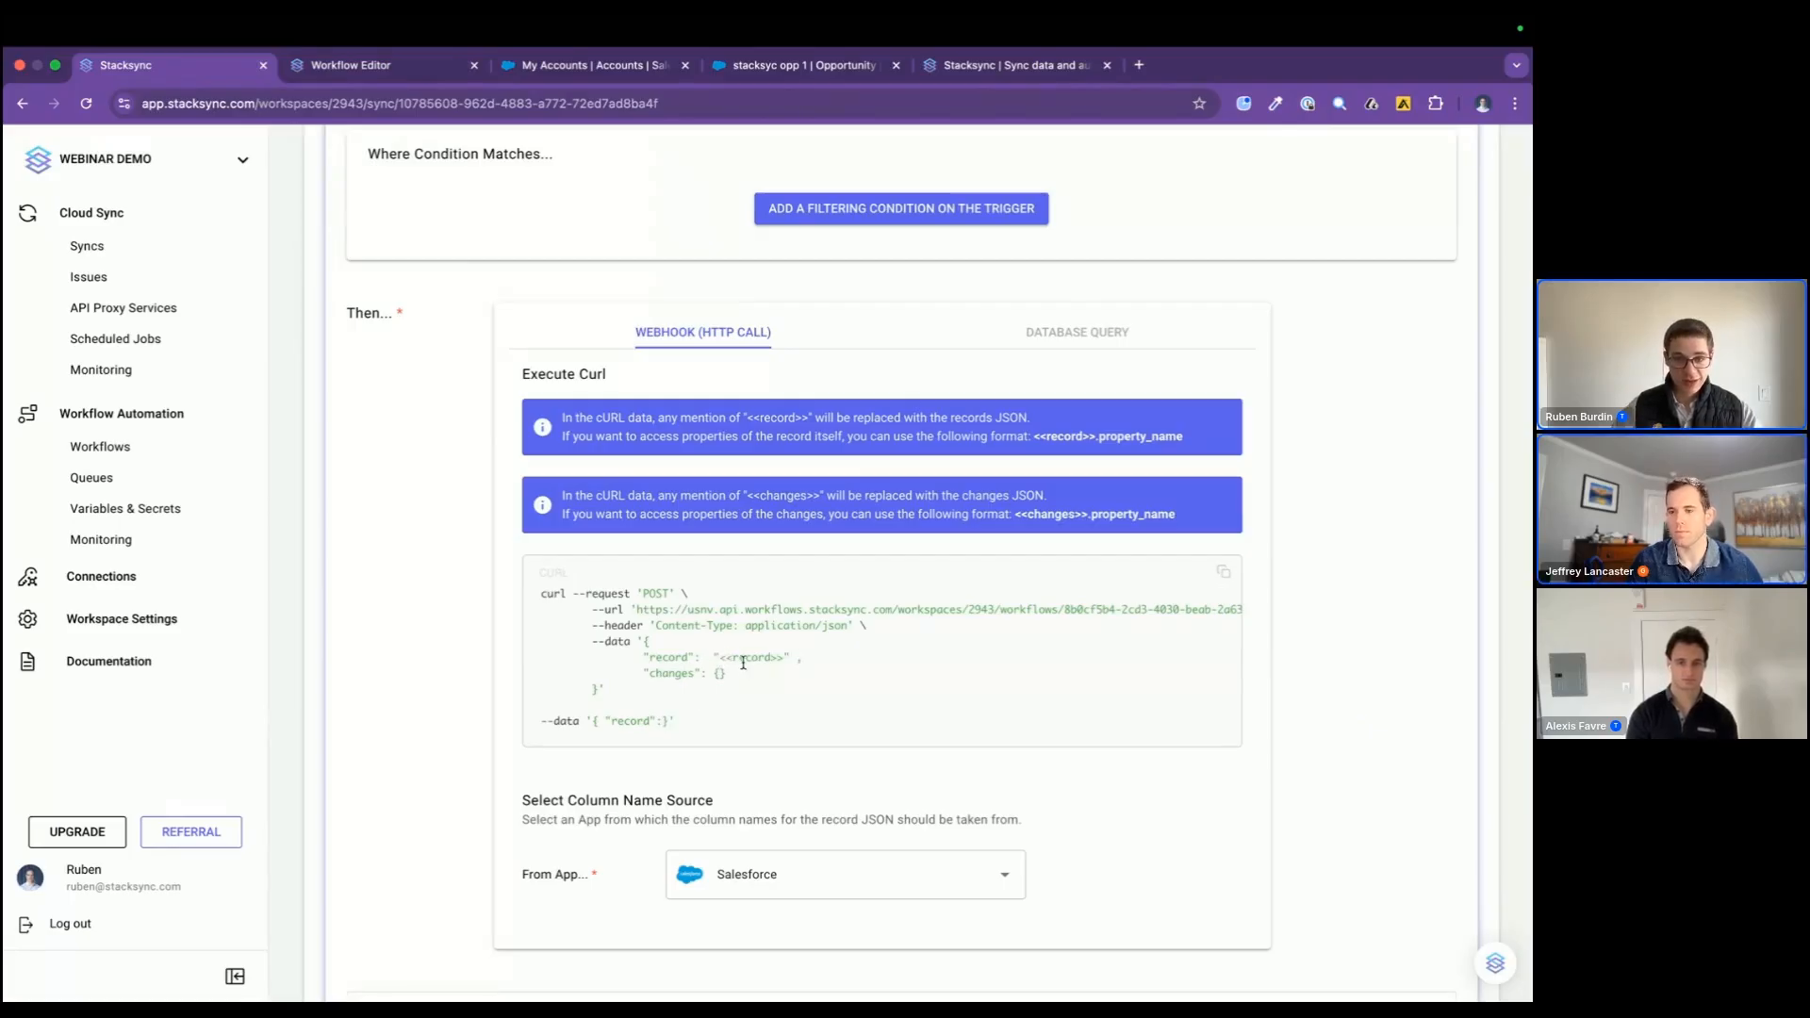
{"action": "left_click", "coordinate": [733, 677]}
{"action": "key", "text": "BackSpace"}
{"action": "key", "text": "BackSpace"}
{"action": "key", "text": "super+v"}
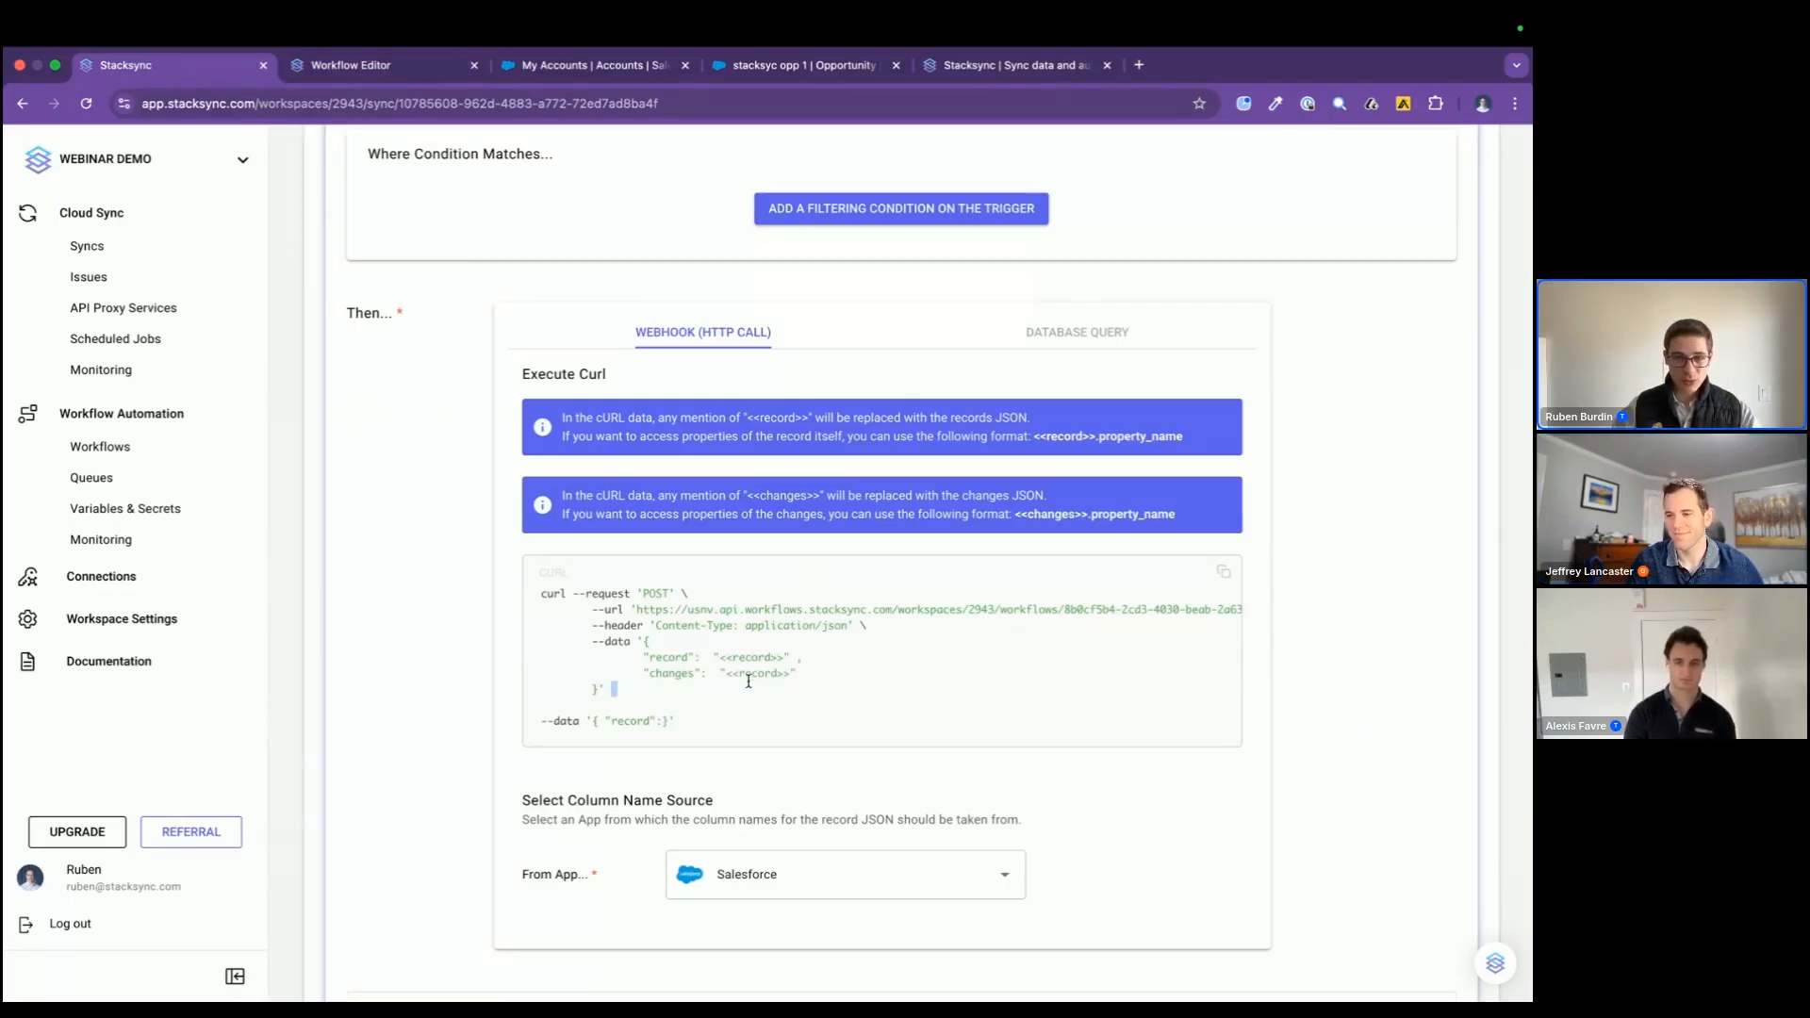
{"action": "double_click", "coordinate": [756, 670]}
{"action": "type", "text": "changes"}
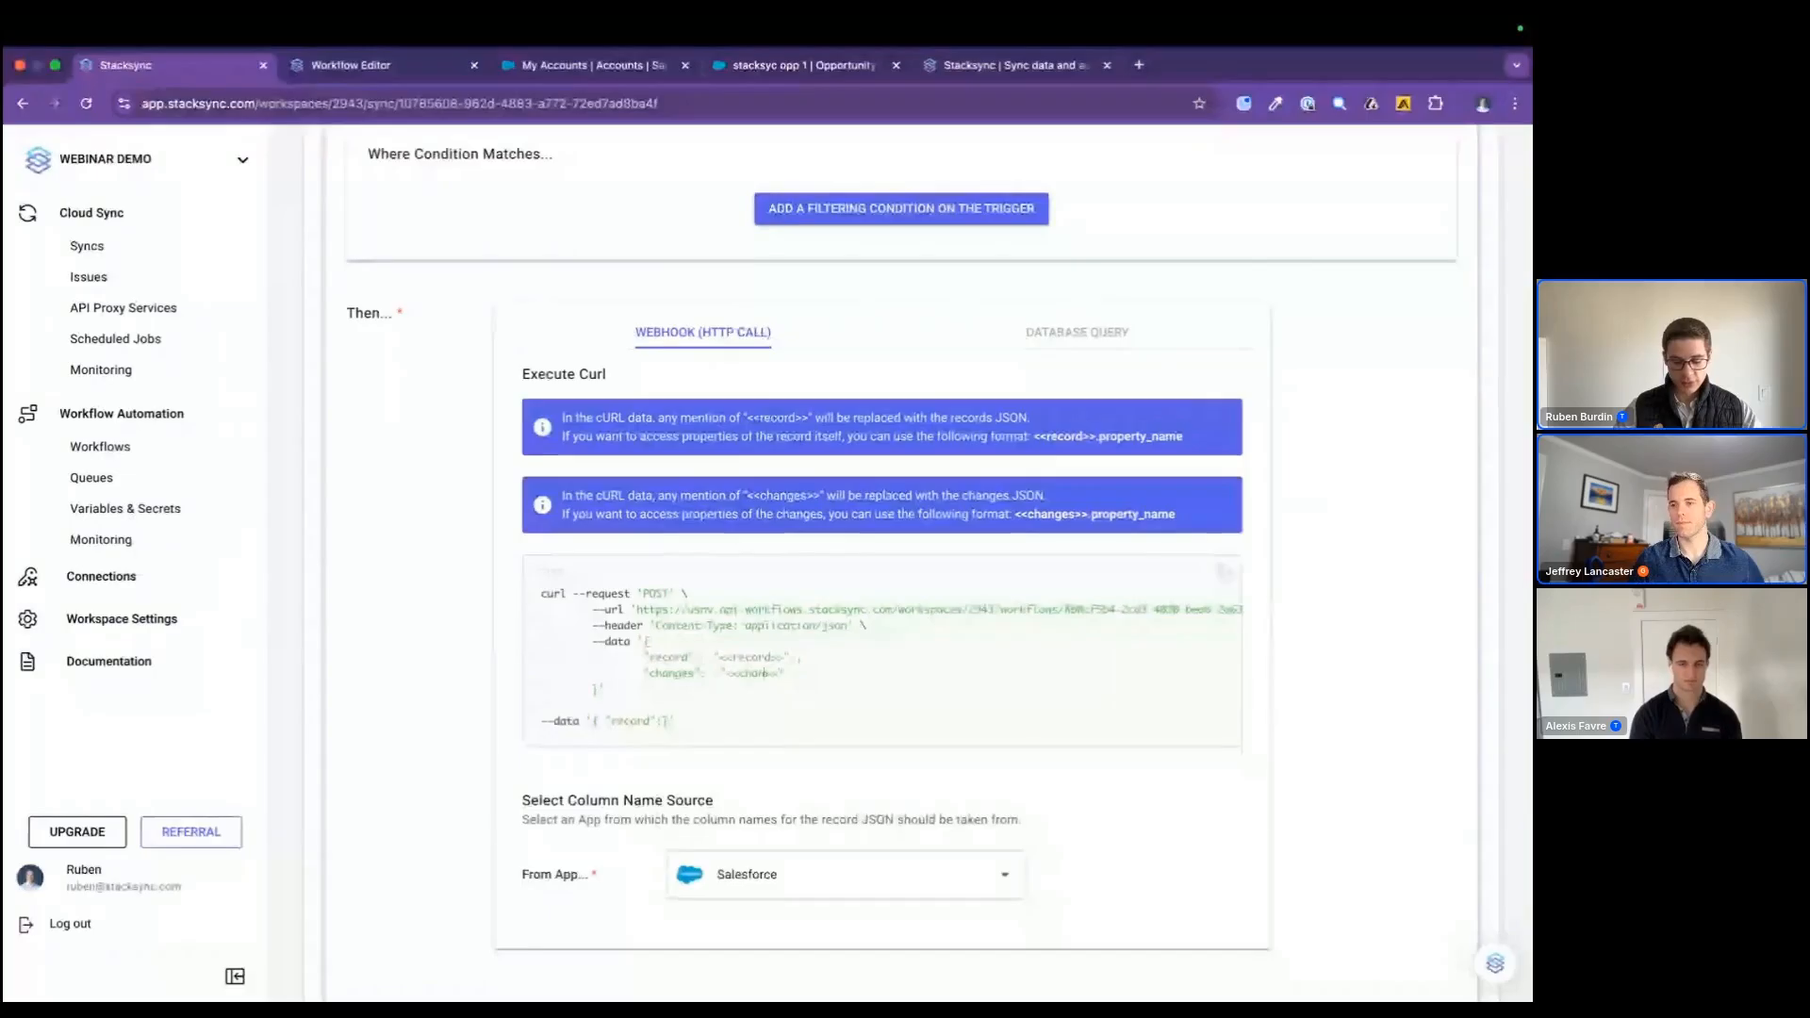
Step: Remove the leftover --data line from the cURL request, choose the column name source app and create the trigger
{"action": "left_click_drag", "start_coordinate": [677, 720], "coordinate": [416, 727]}
{"action": "key", "text": "BackSpace"}
{"action": "left_click", "coordinate": [849, 846]}
{"action": "left_click", "coordinate": [794, 946]}
{"action": "scroll", "coordinate": [845, 913], "scroll_direction": "down", "scroll_amount": 3}
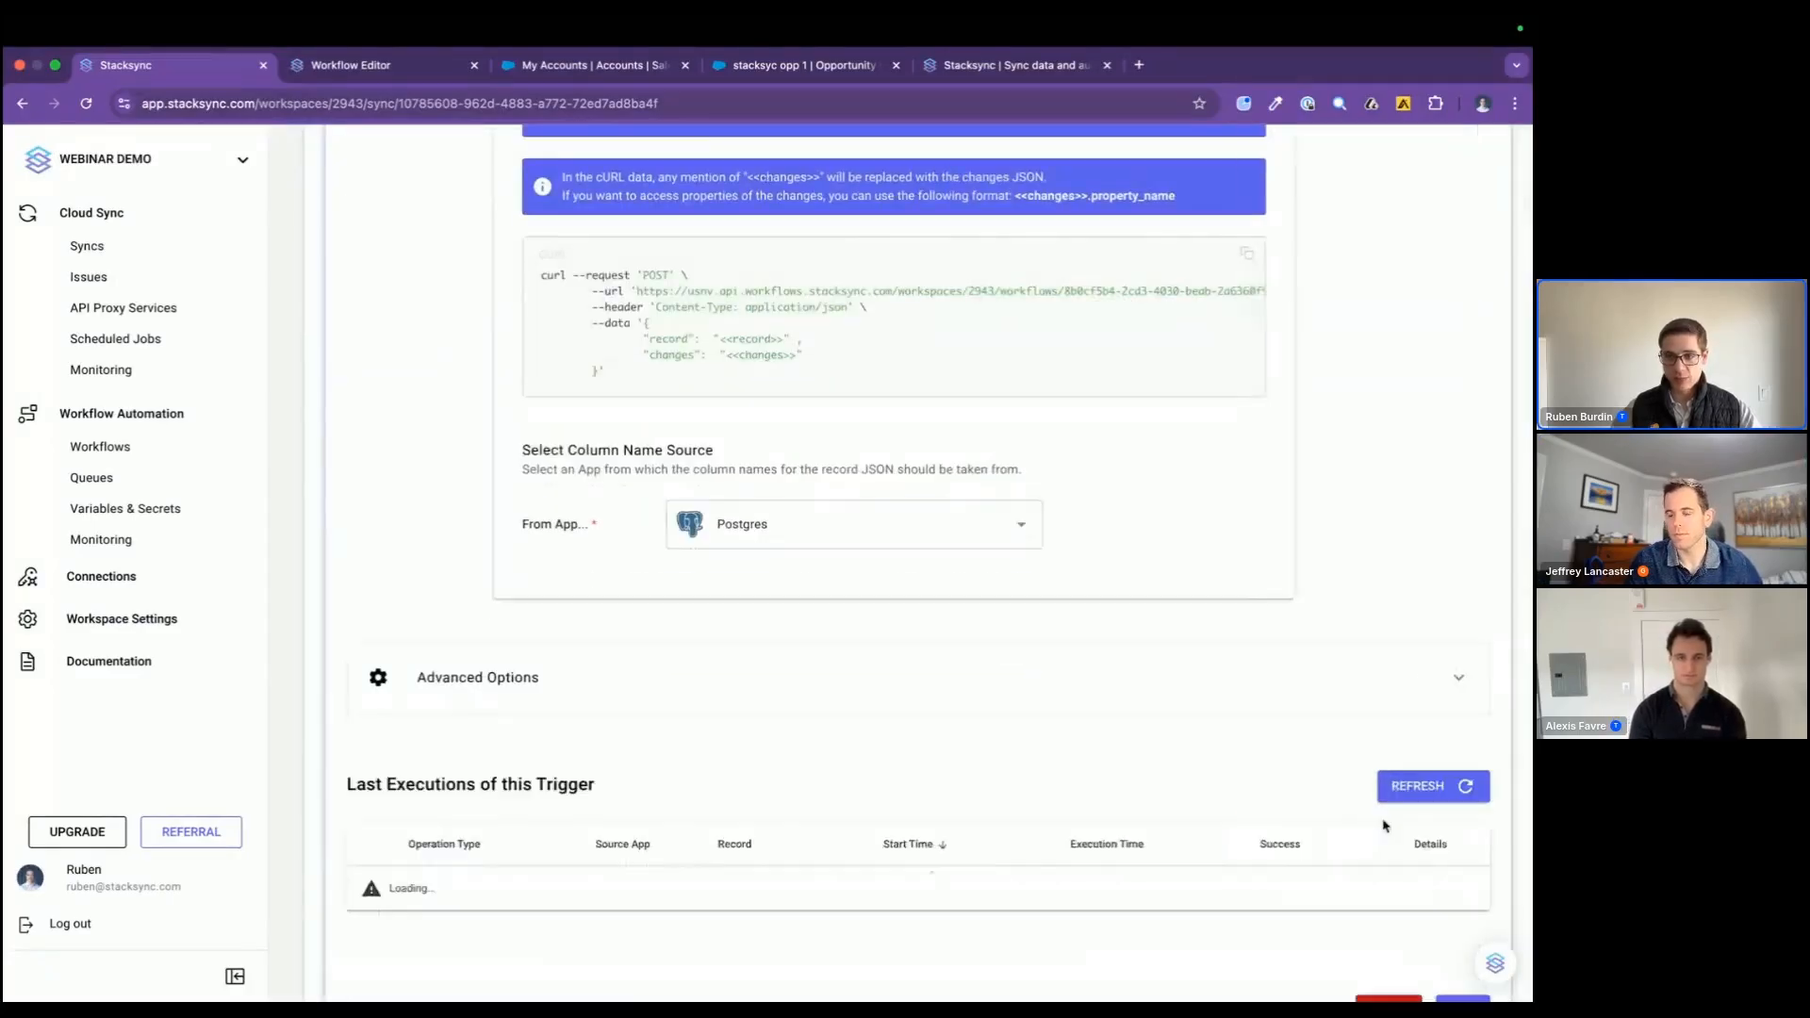
Step: Add a Postgres Insert Records action after the changelog workflow's Input and name it "send log to postgres table"
{"action": "left_click", "coordinate": [1005, 66]}
{"action": "left_click", "coordinate": [819, 67]}
{"action": "left_click", "coordinate": [380, 69]}
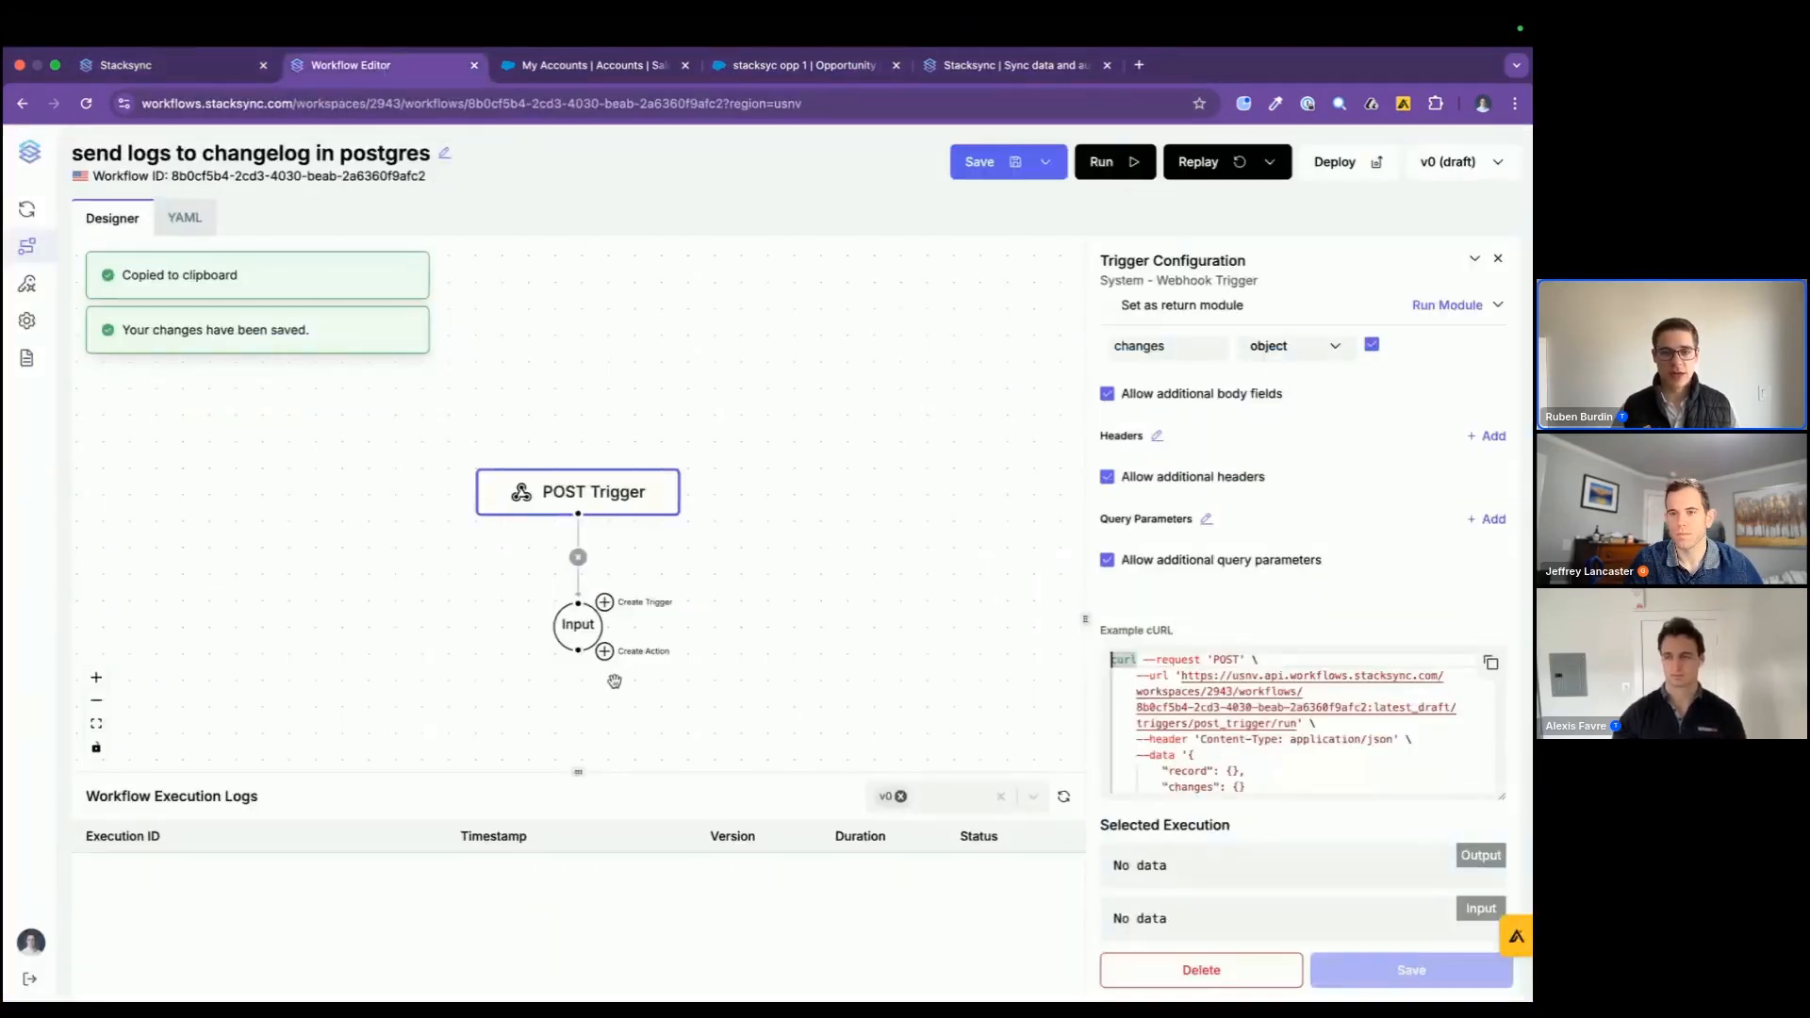
{"action": "left_click", "coordinate": [604, 652]}
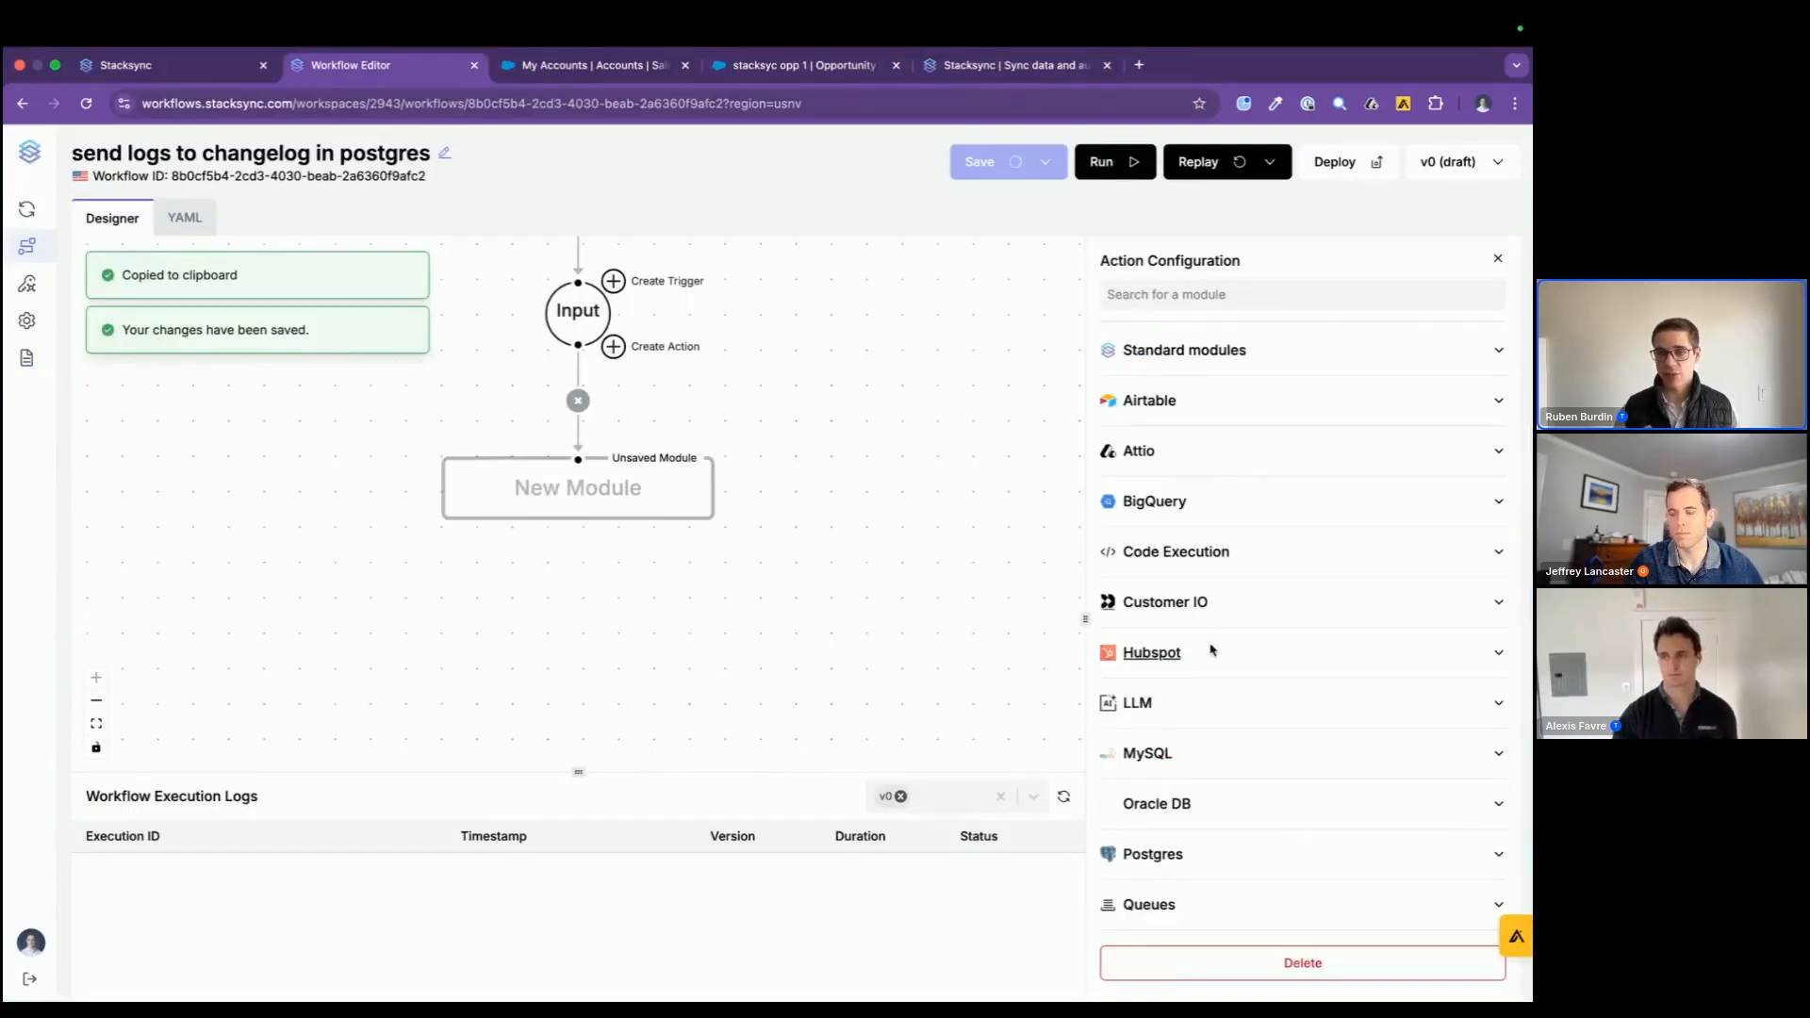
{"action": "left_click", "coordinate": [1290, 860]}
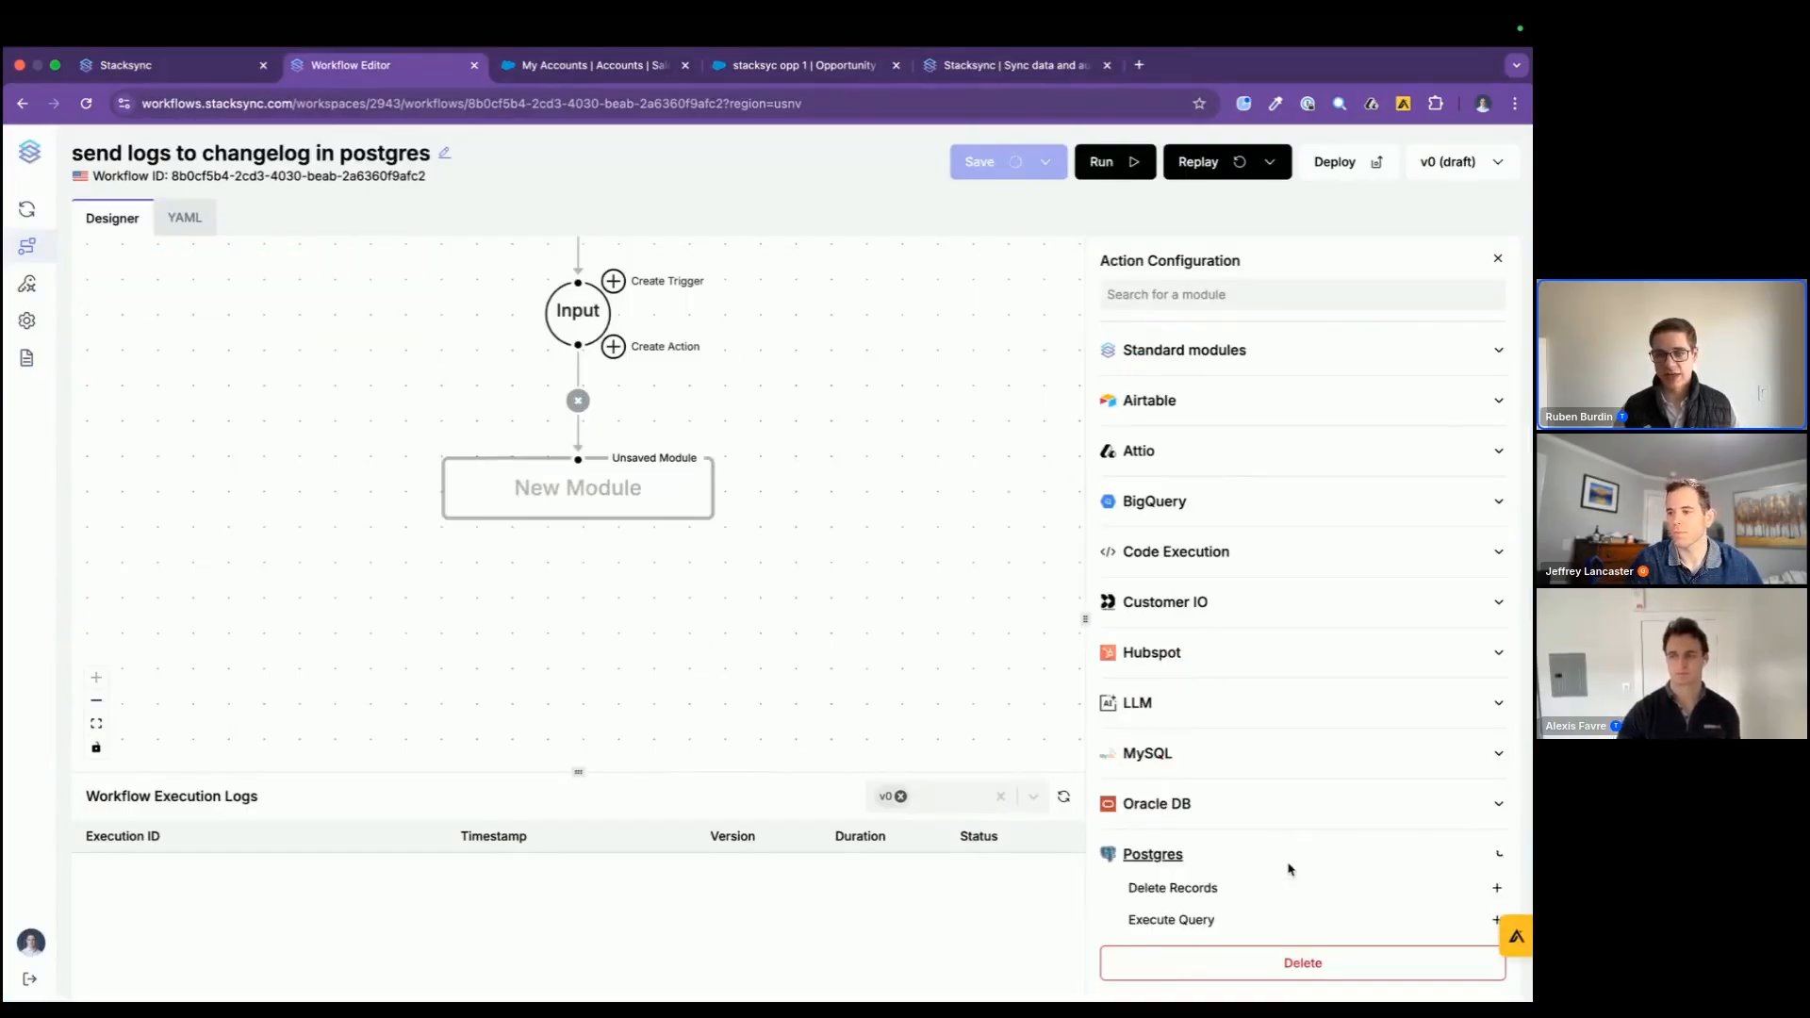
{"action": "scroll", "coordinate": [1238, 891], "scroll_direction": "down", "scroll_amount": 2}
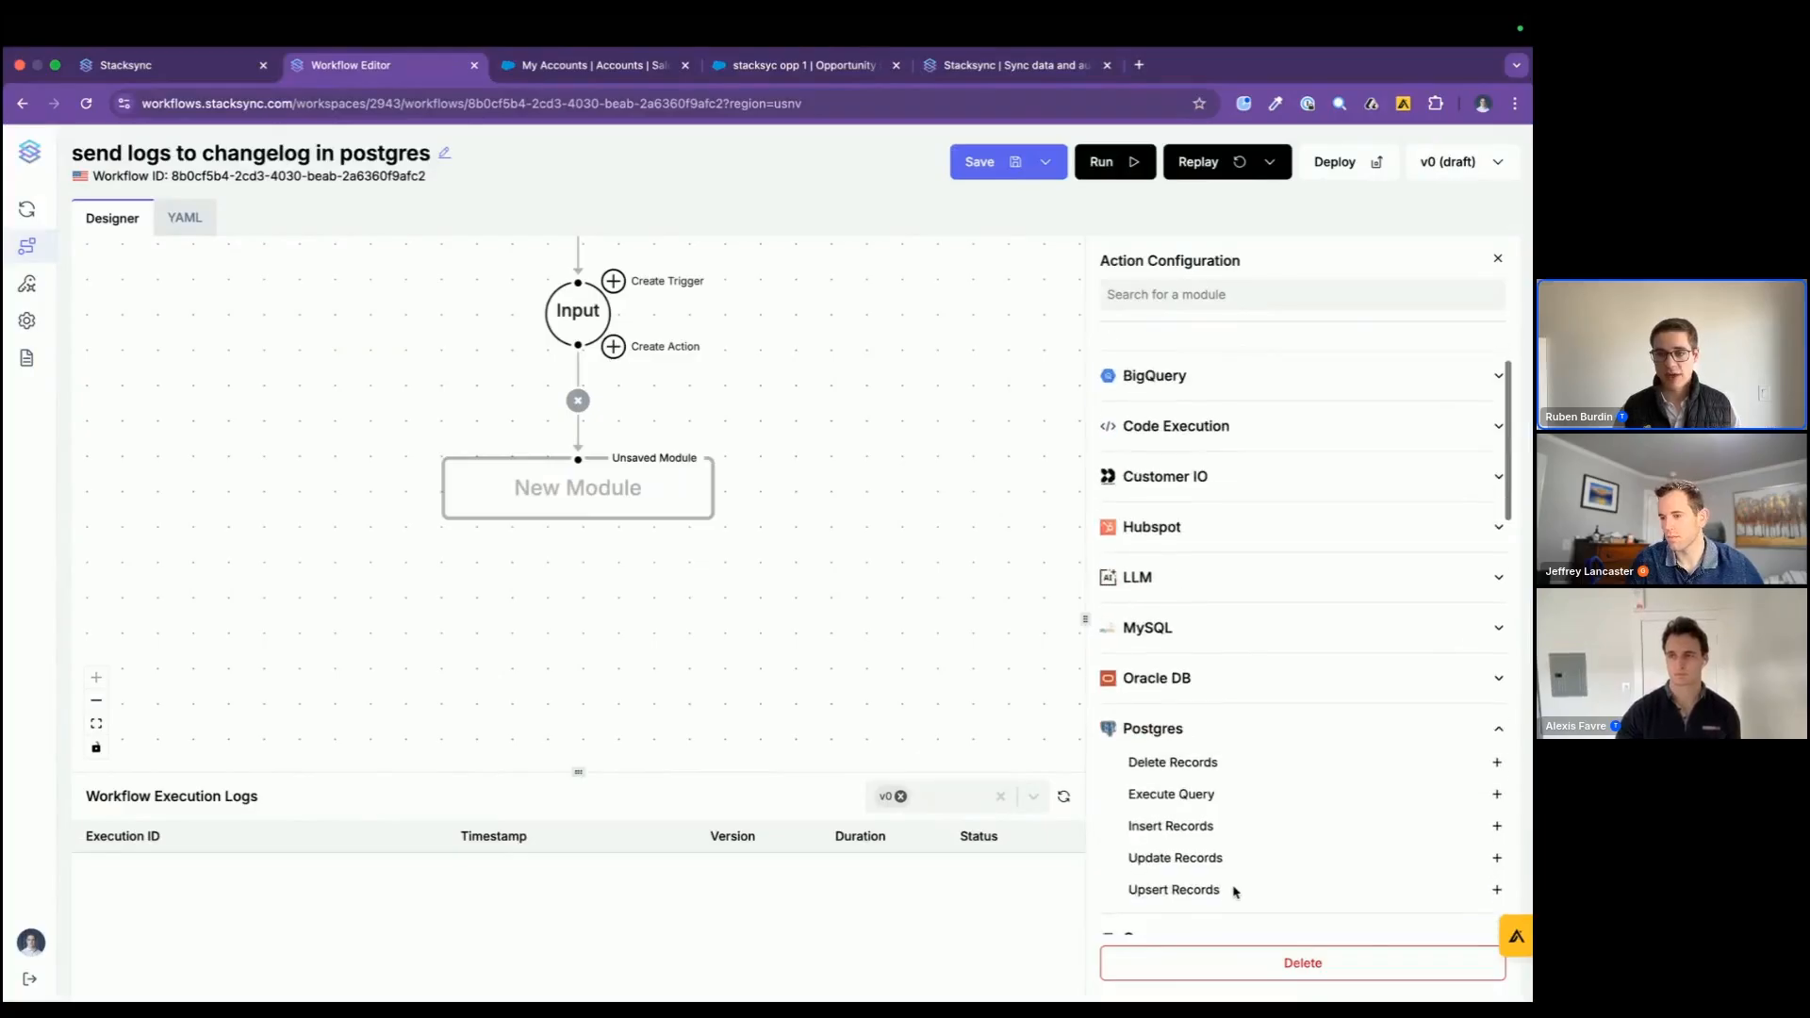
{"action": "left_click", "coordinate": [1178, 833]}
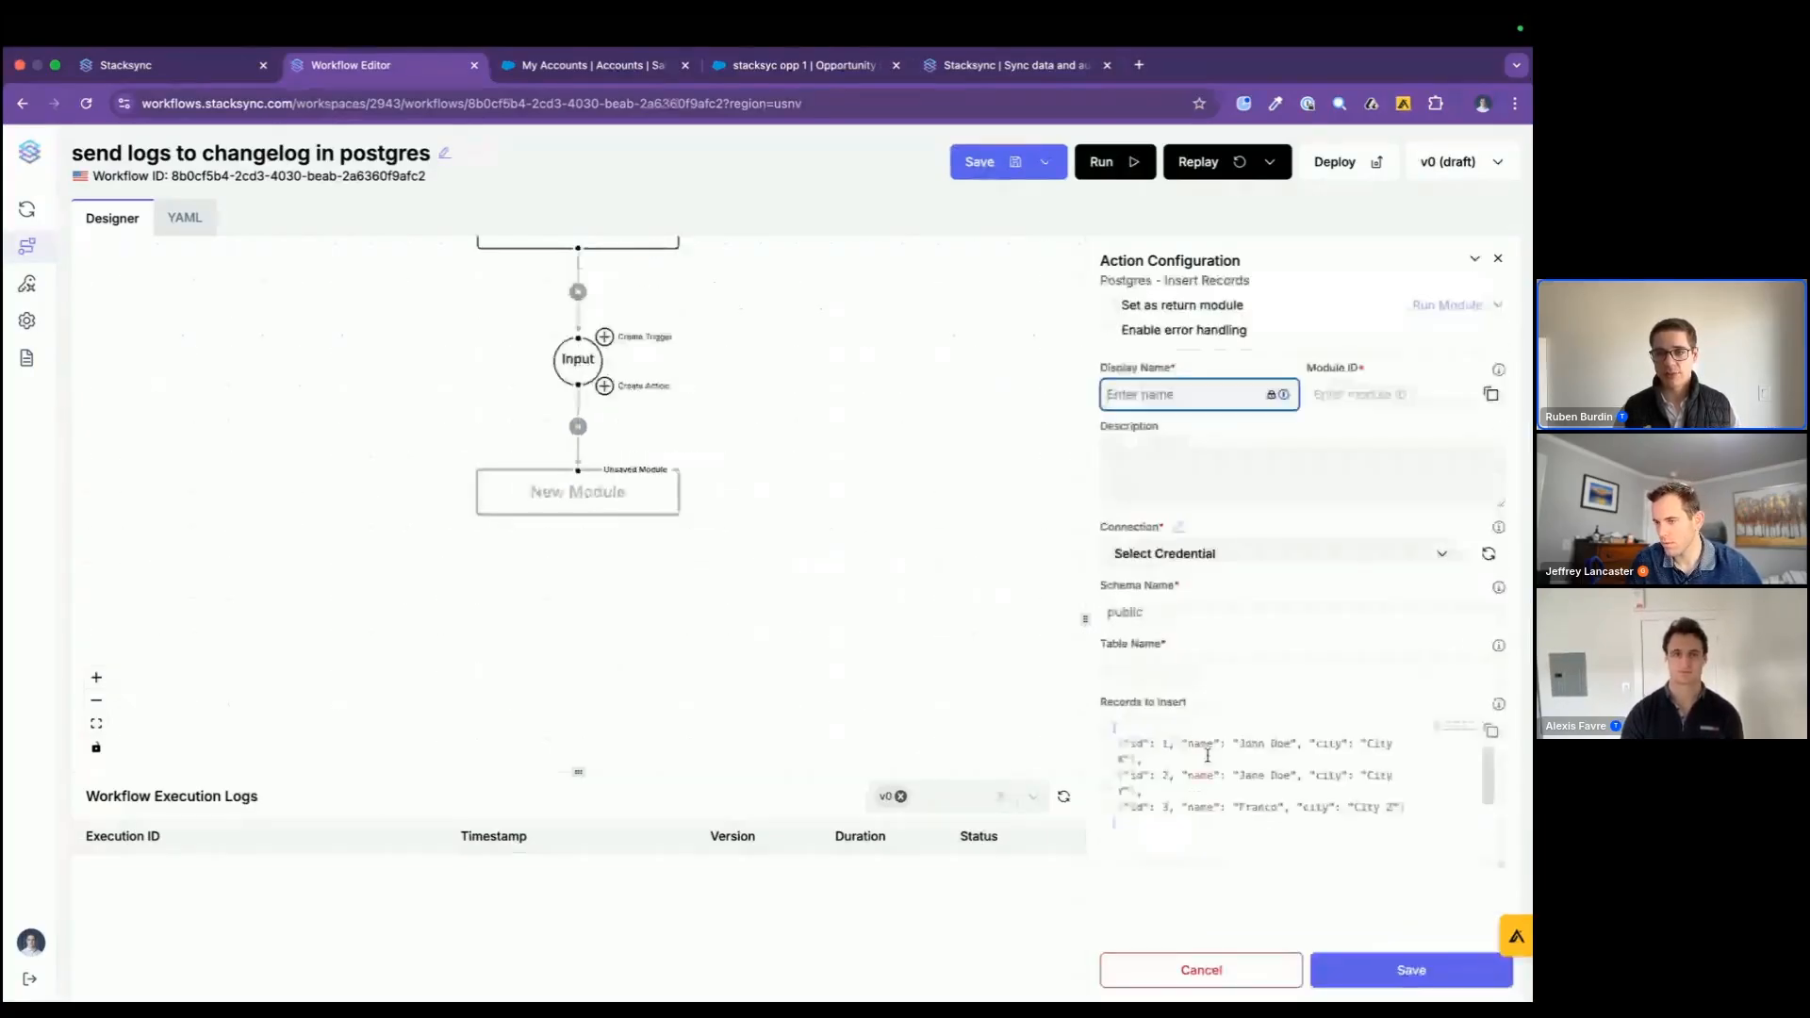
{"action": "type", "text": "send log to po"}
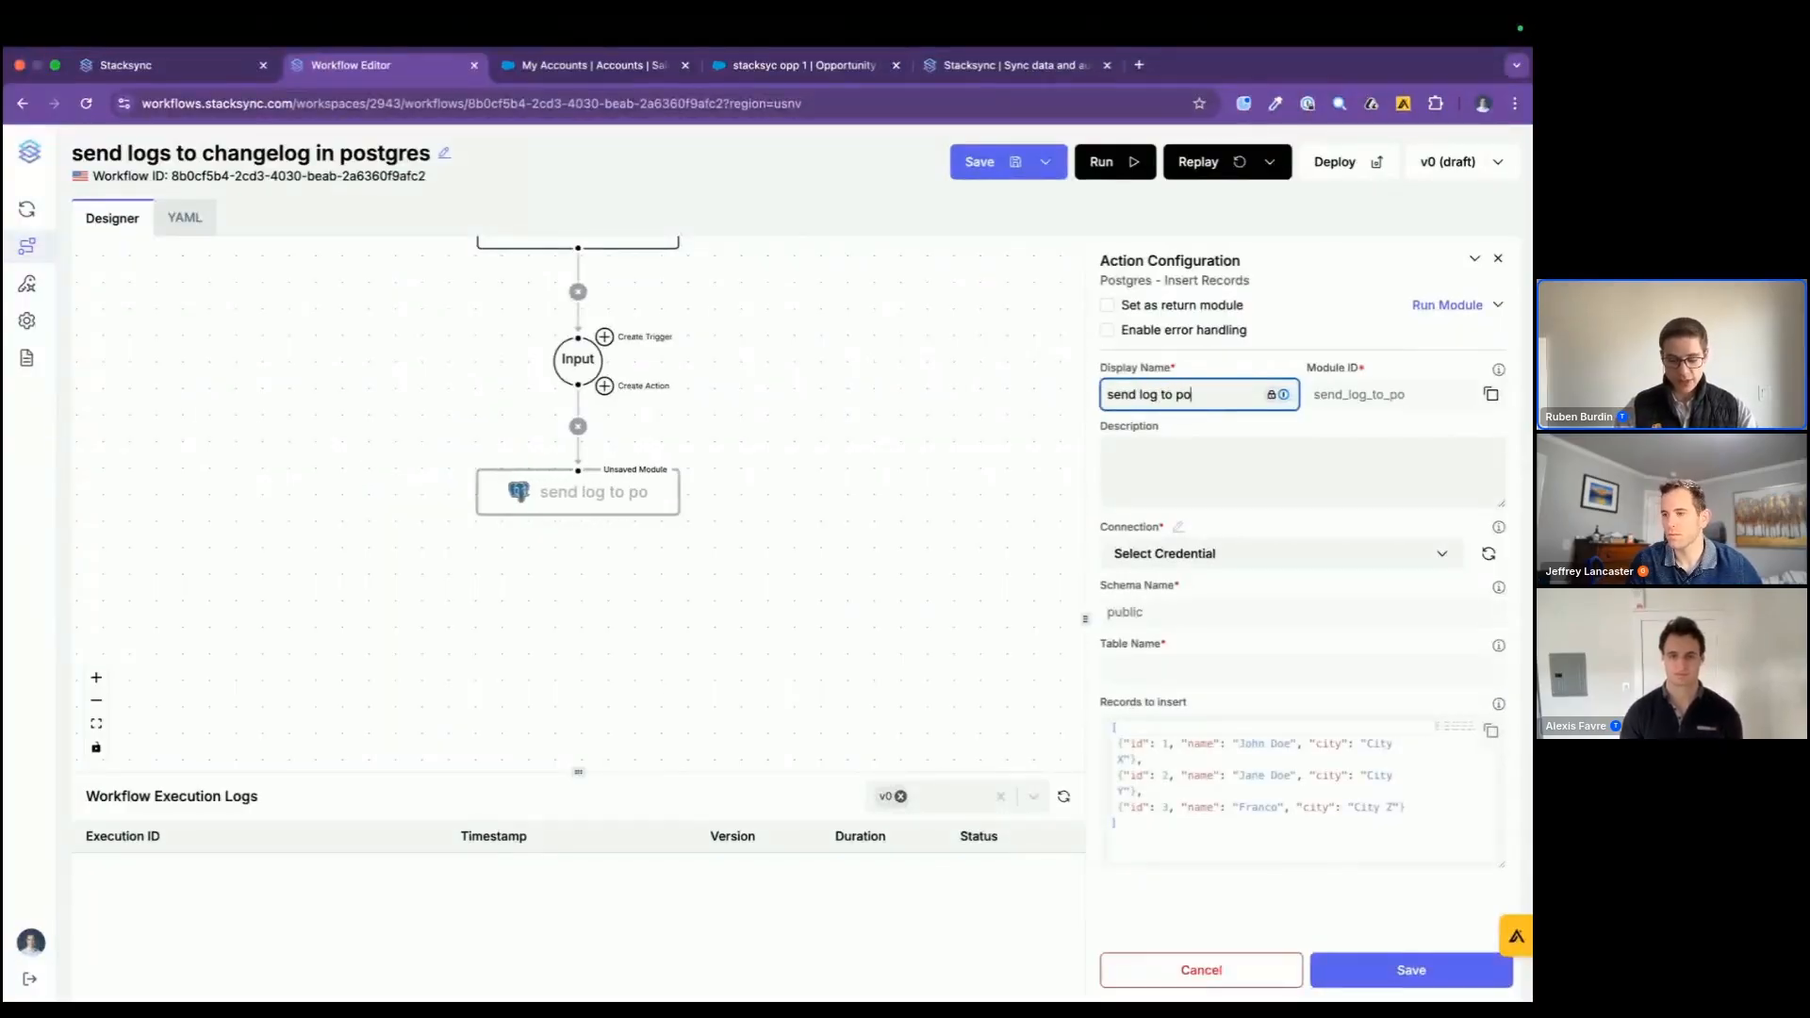
{"action": "type", "text": "stgres table"}
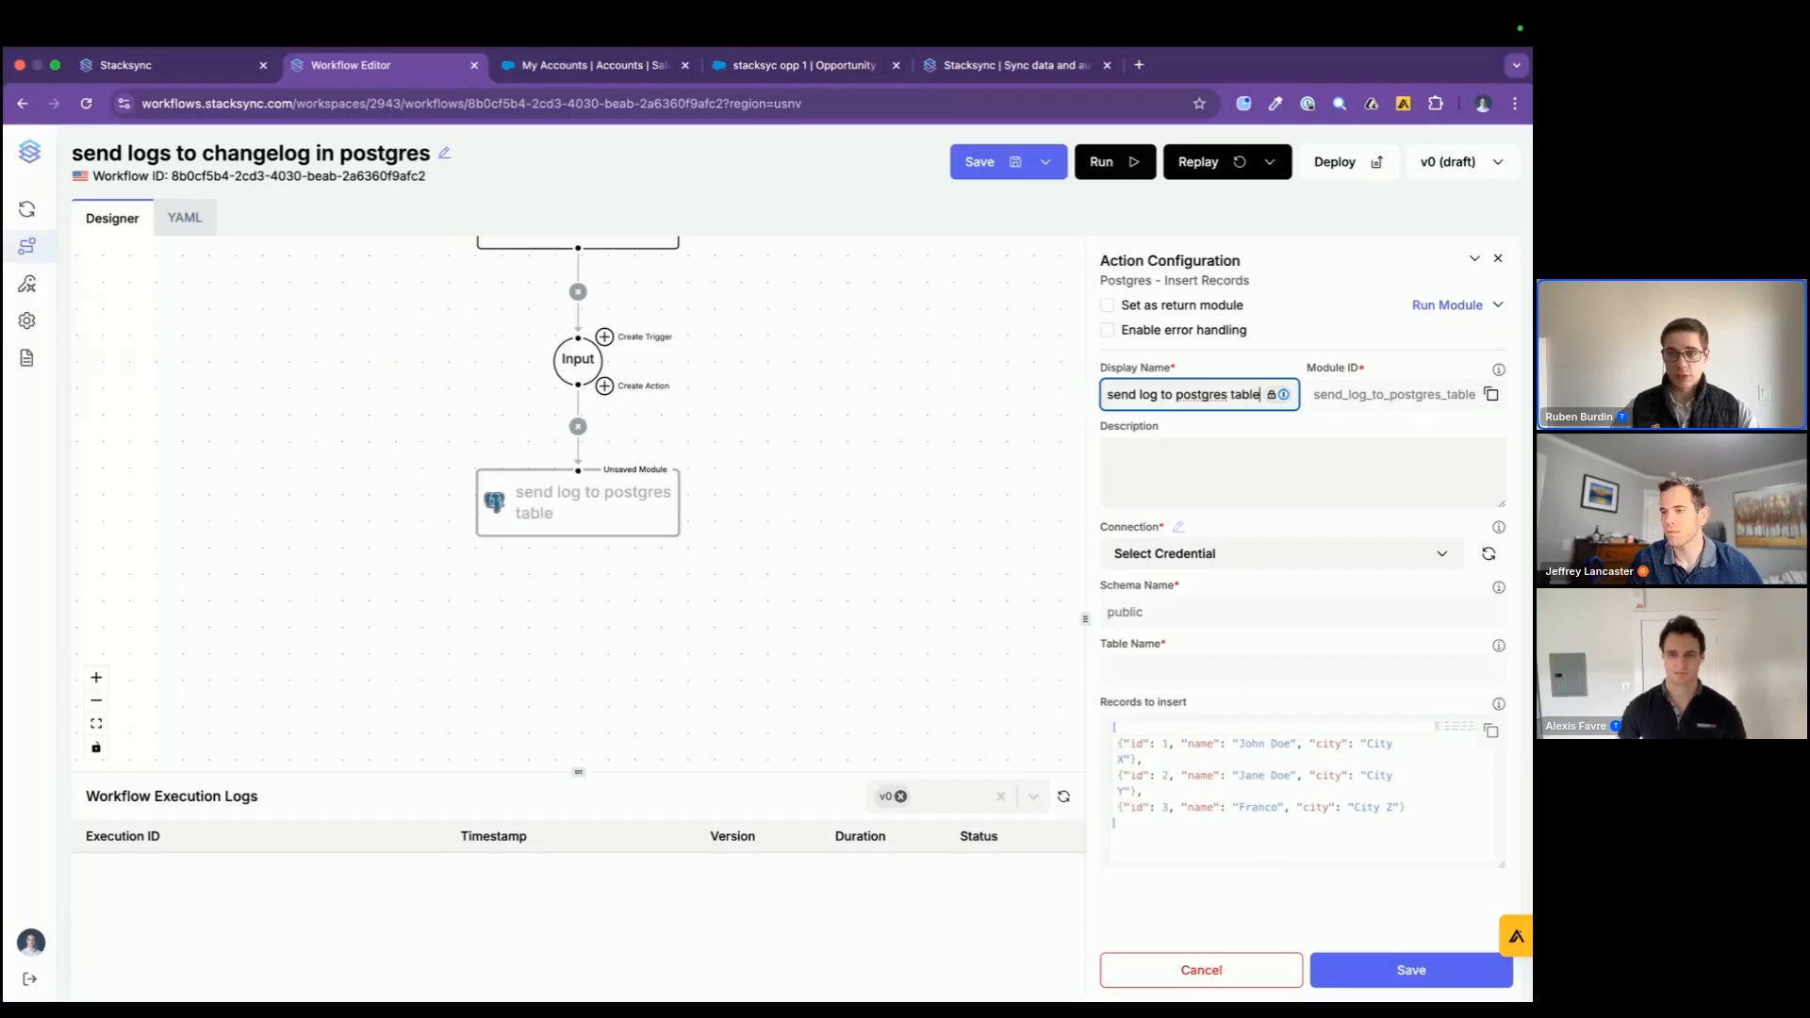
Step: Point the insert action at the prod Postgres connection, with public as the schema and changelog as the table
{"action": "left_click", "coordinate": [1167, 553]}
{"action": "left_click", "coordinate": [1179, 622]}
{"action": "left_click", "coordinate": [1171, 658]}
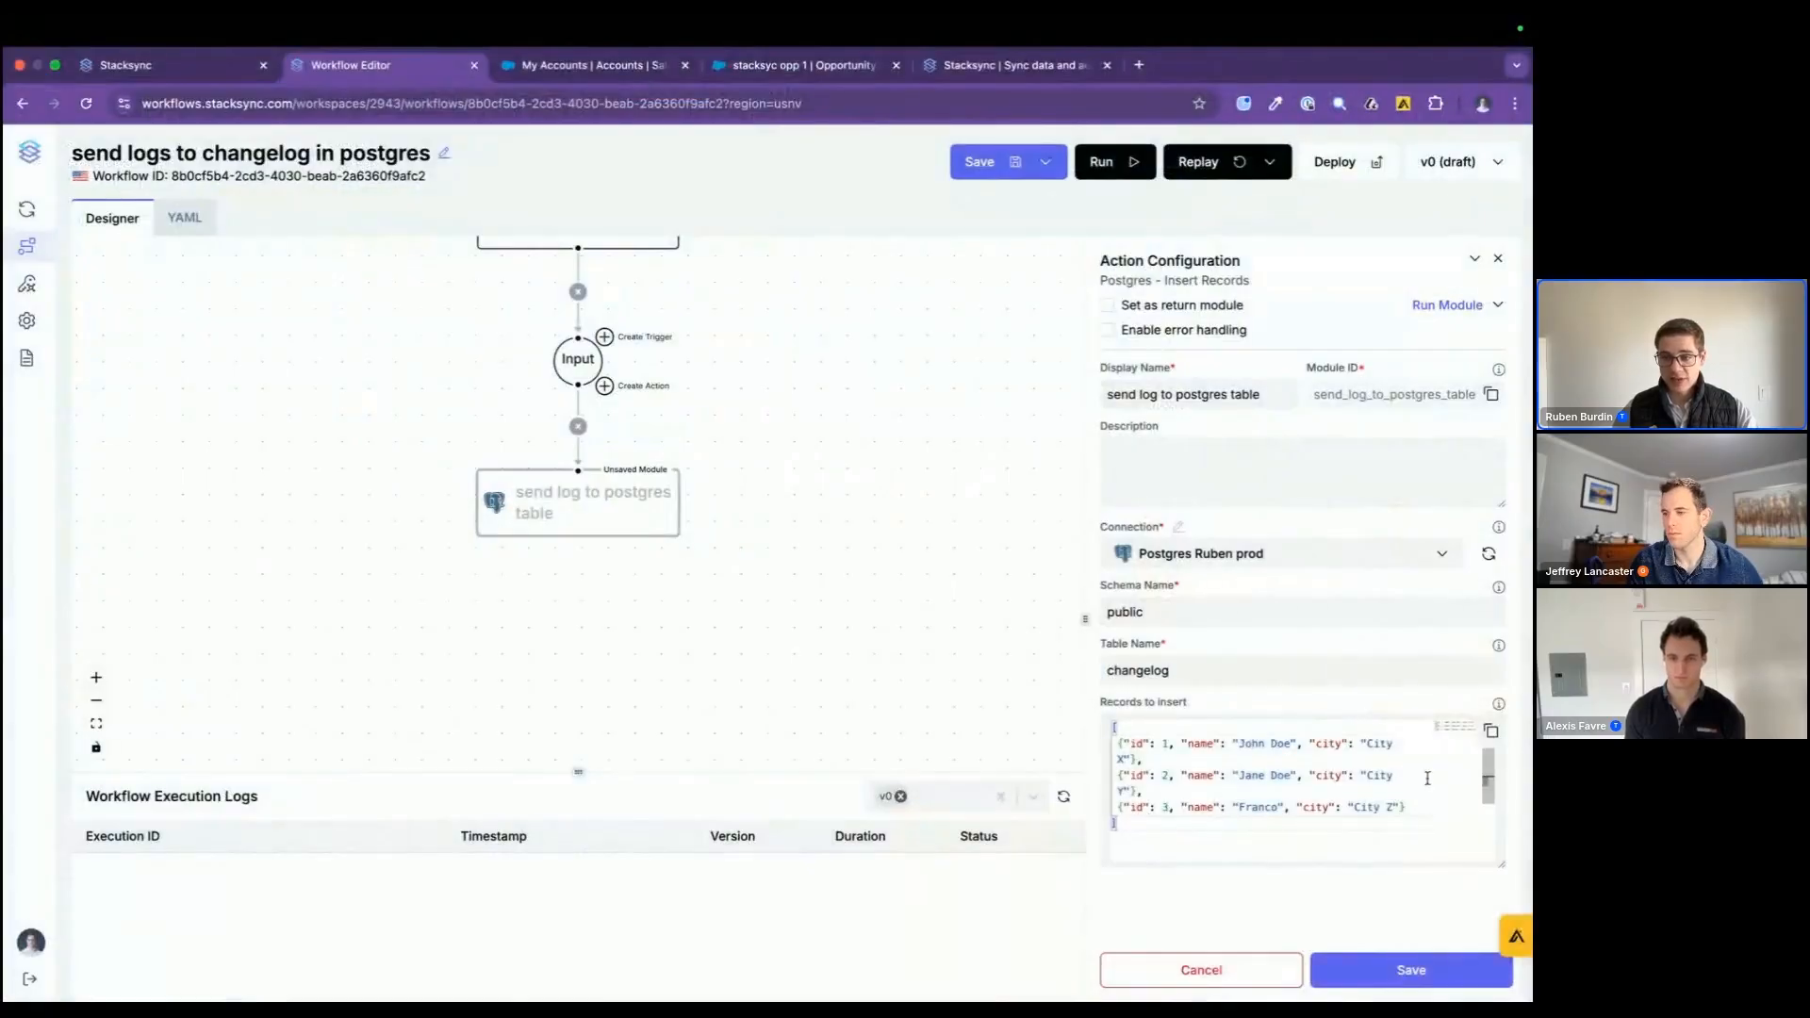
Step: Replace the sample records to insert with {{input.body}} inside the brackets, check the changelog table's columns in the database client, and save the action
{"action": "left_click_drag", "start_coordinate": [1406, 807], "coordinate": [1124, 747]}
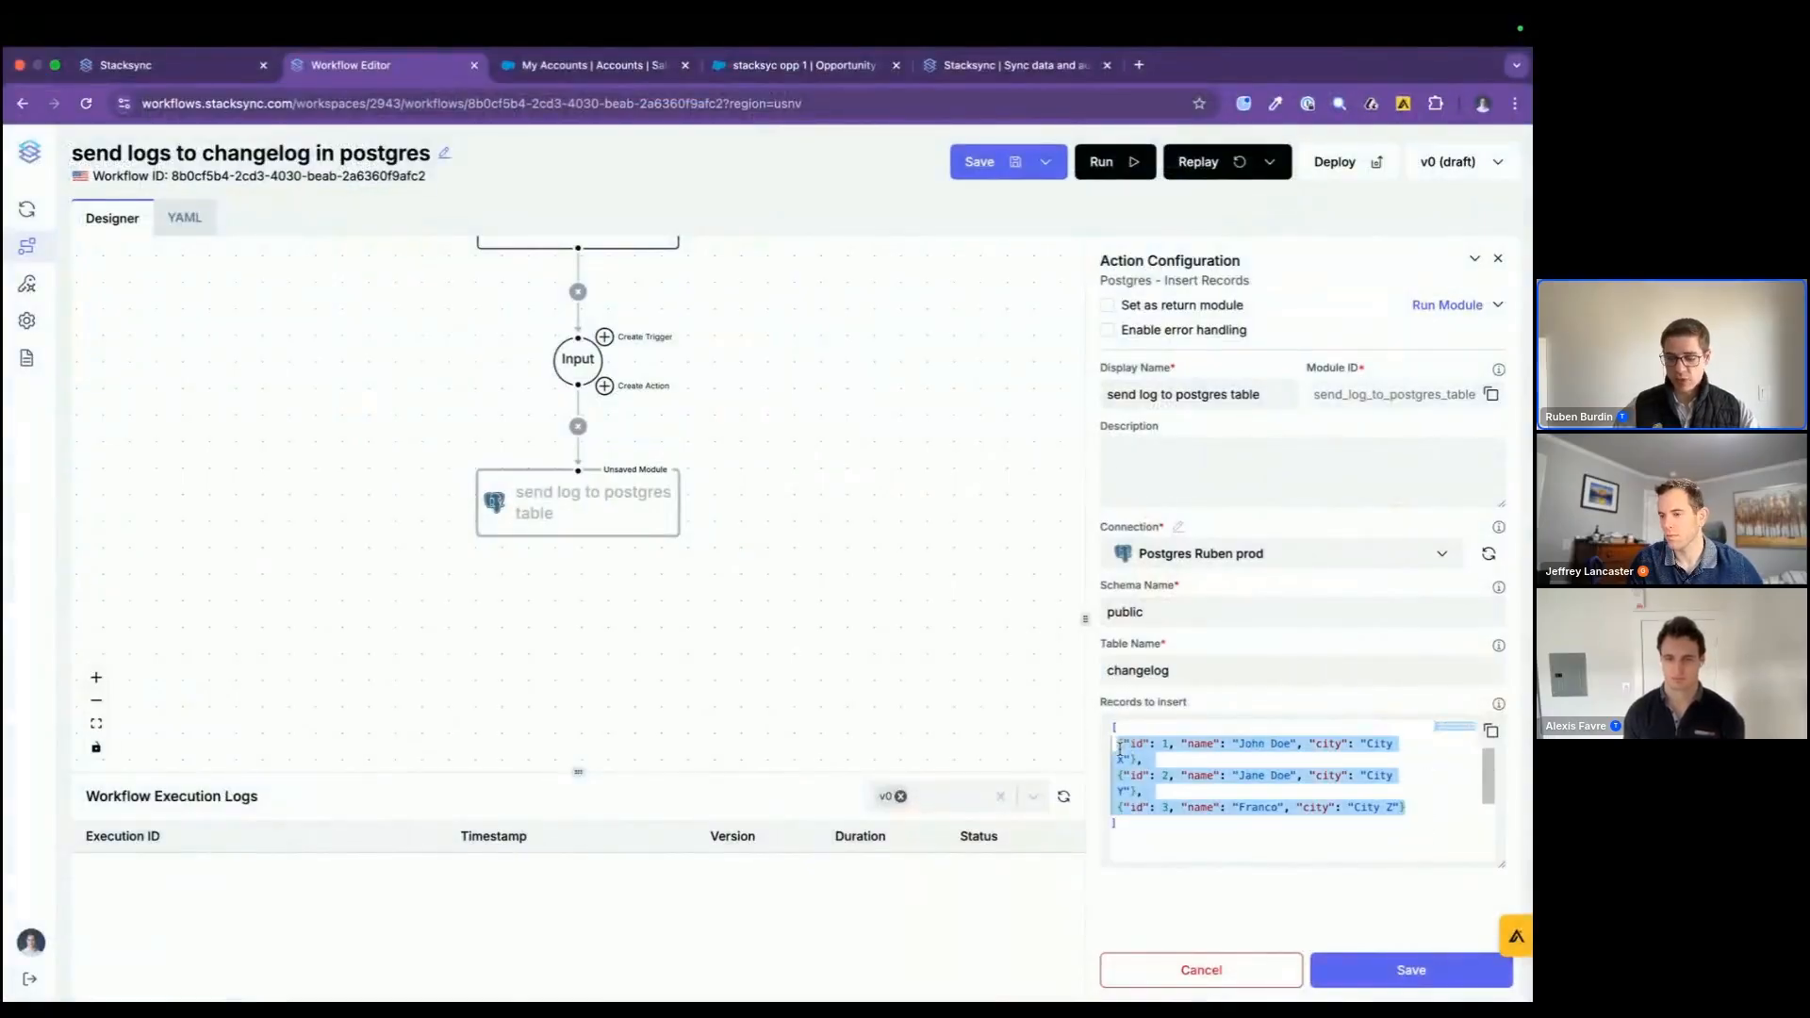
{"action": "key", "text": "BackSpace"}
{"action": "type", "text": "{{input.body"}
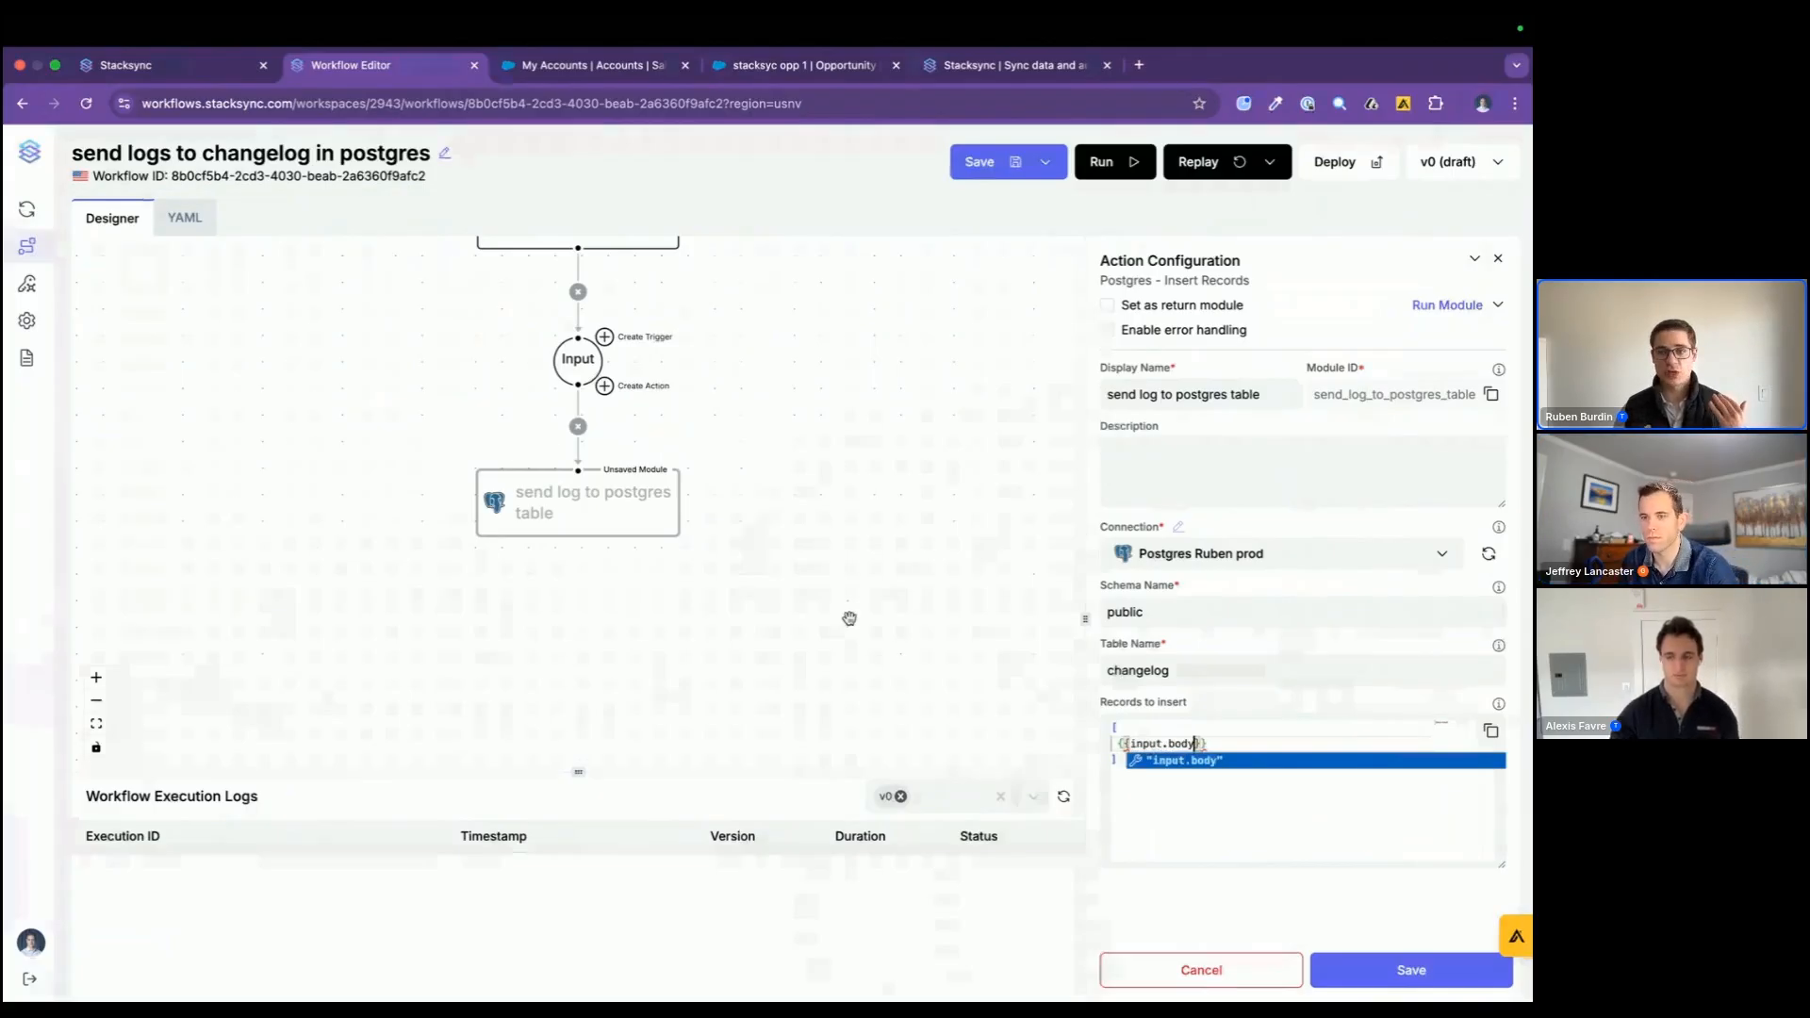
{"action": "key", "text": "super+Tab"}
{"action": "key", "text": "super+Tab"}
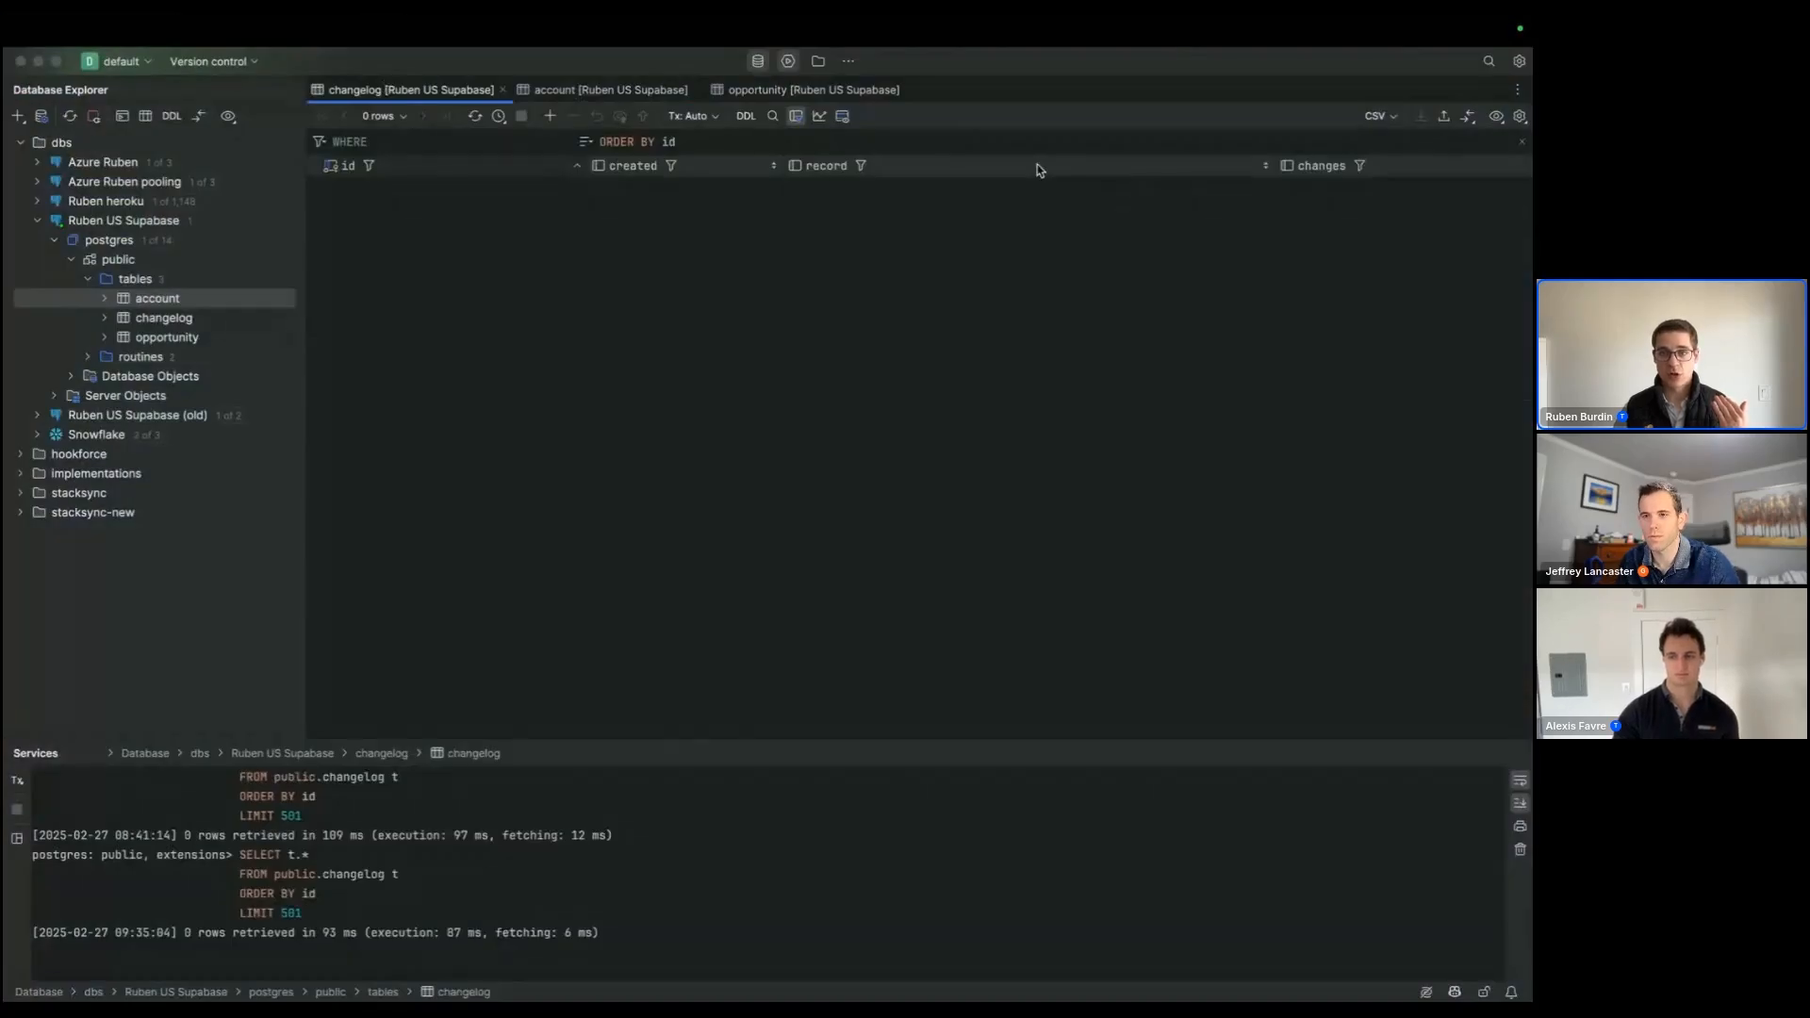
{"action": "key", "text": "super+Tab"}
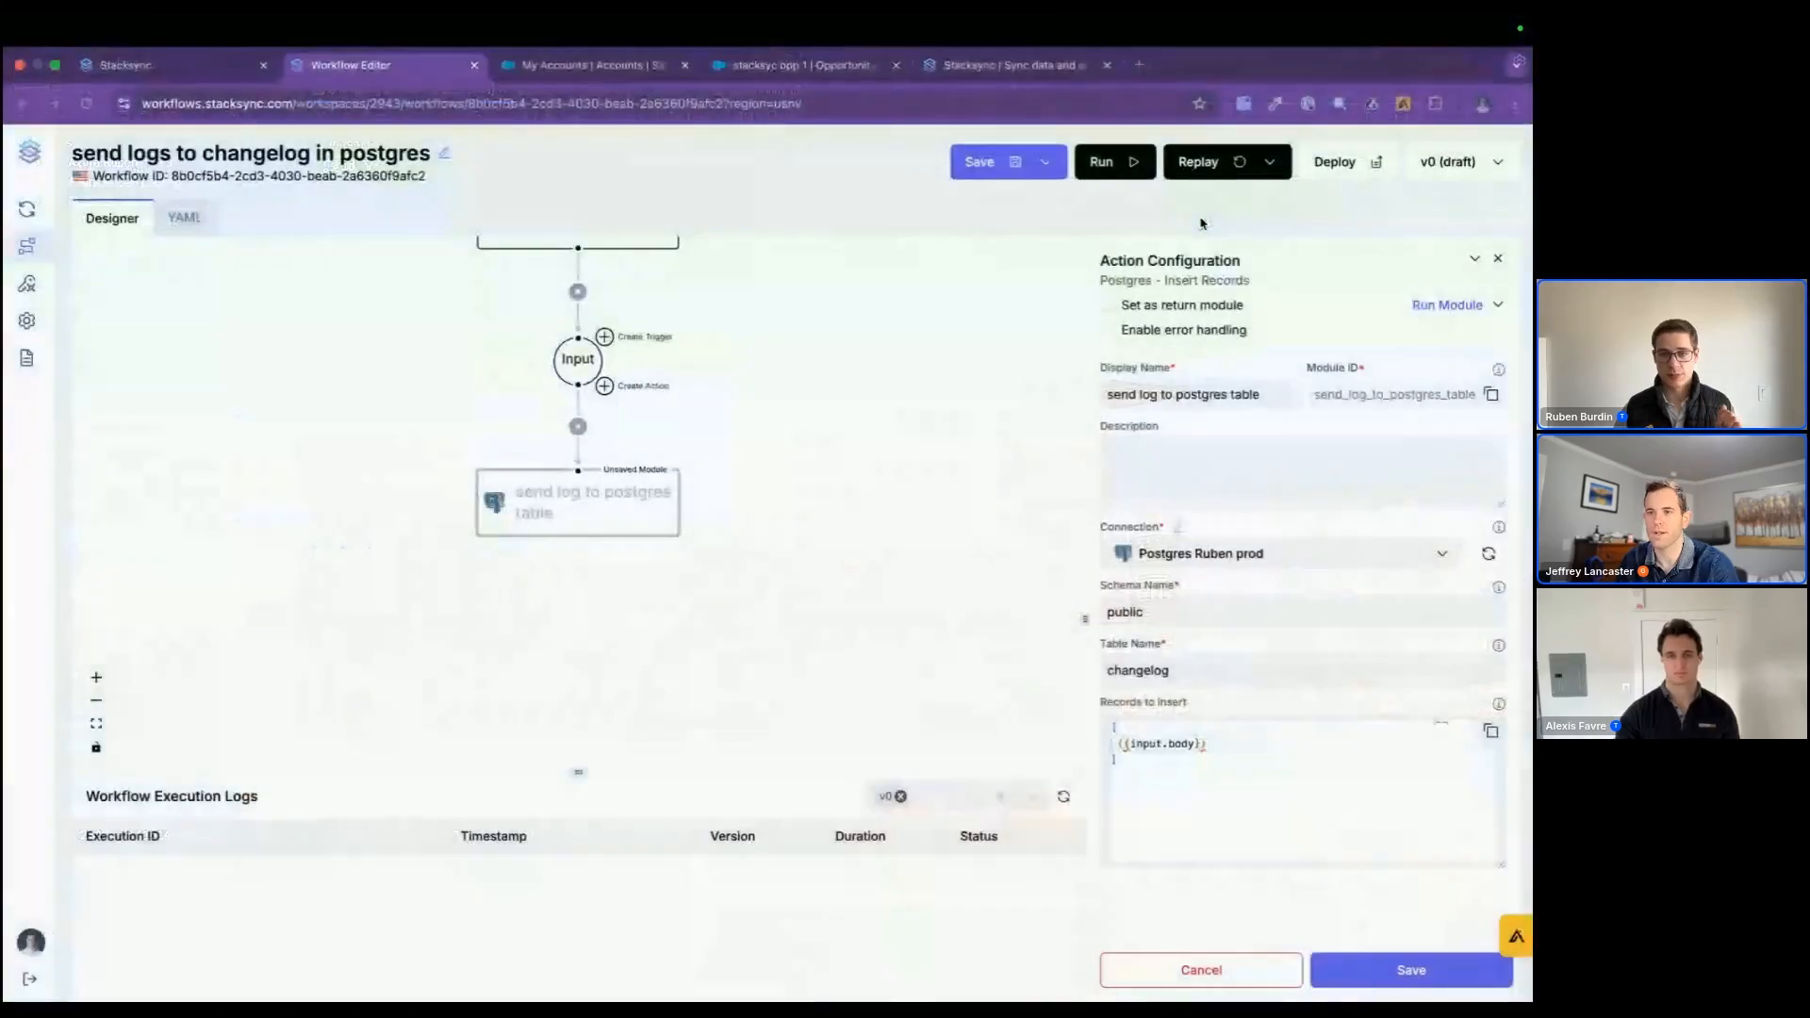
{"action": "left_click", "coordinate": [1380, 980]}
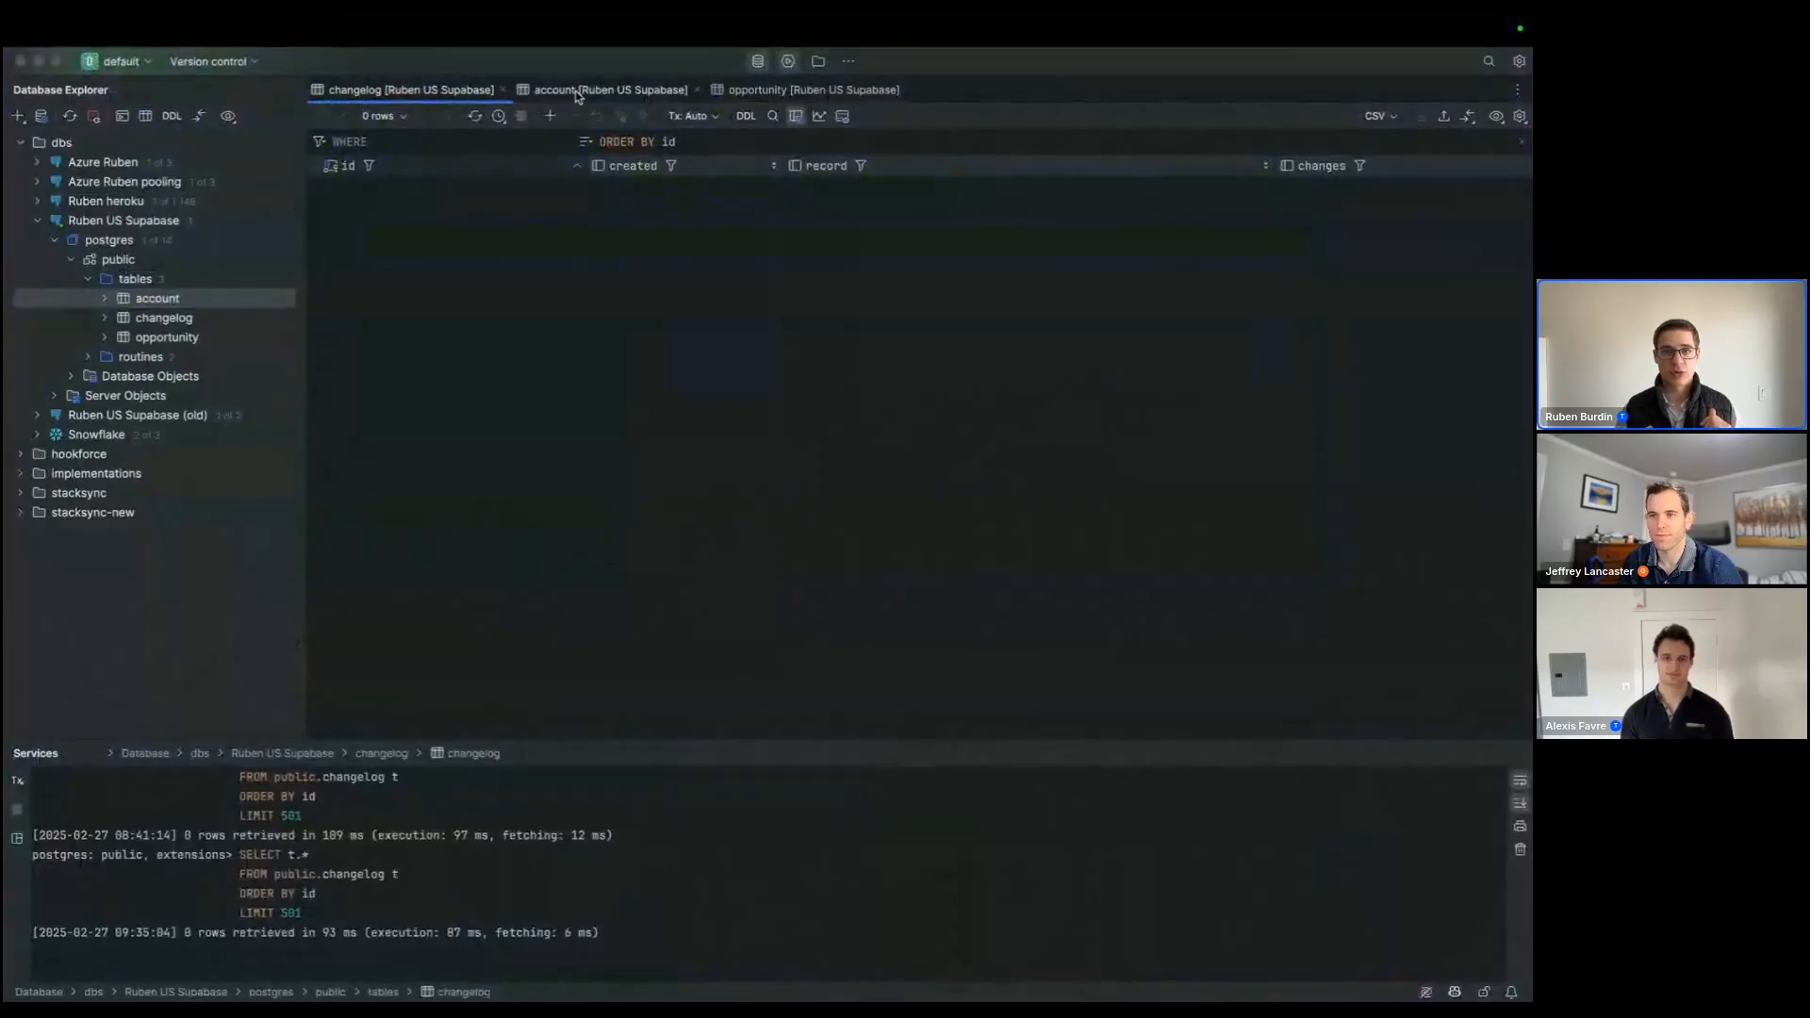
Step: In the database client, add a row to the account table with the name Palo Alto Networks and submit it
{"action": "left_click", "coordinate": [578, 90]}
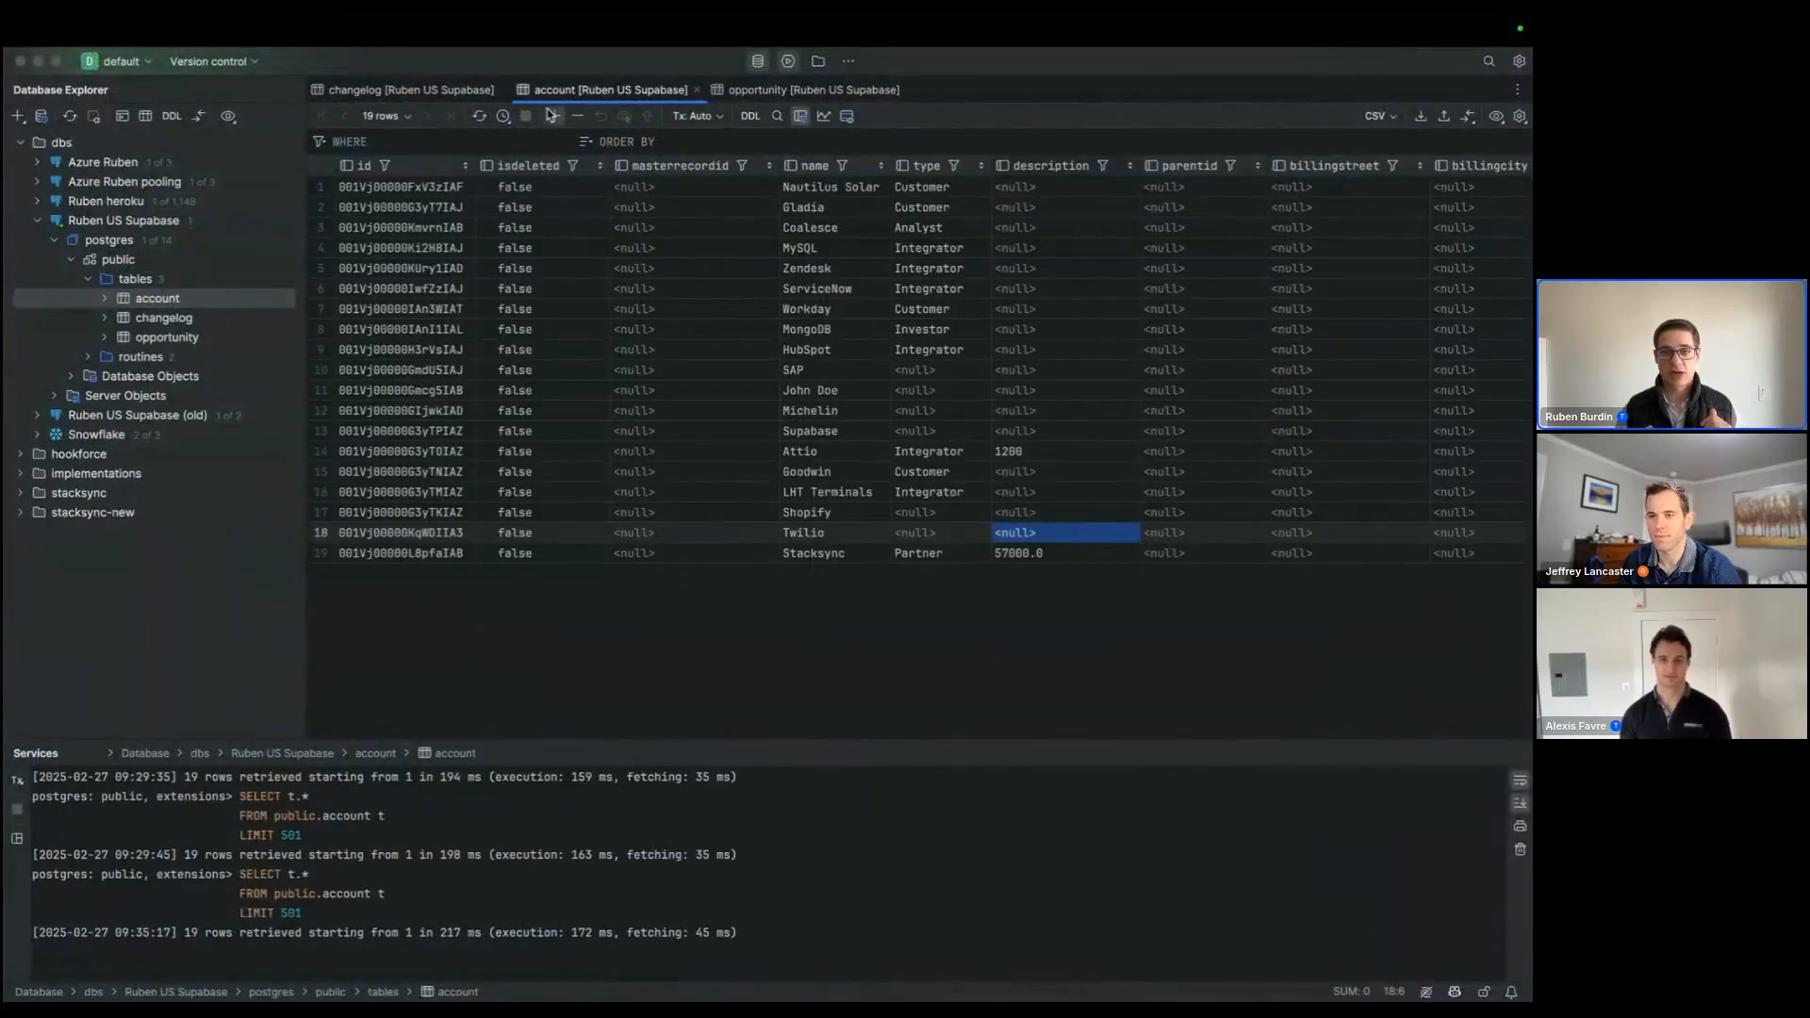
{"action": "left_click", "coordinate": [554, 115]}
{"action": "left_click", "coordinate": [829, 581]}
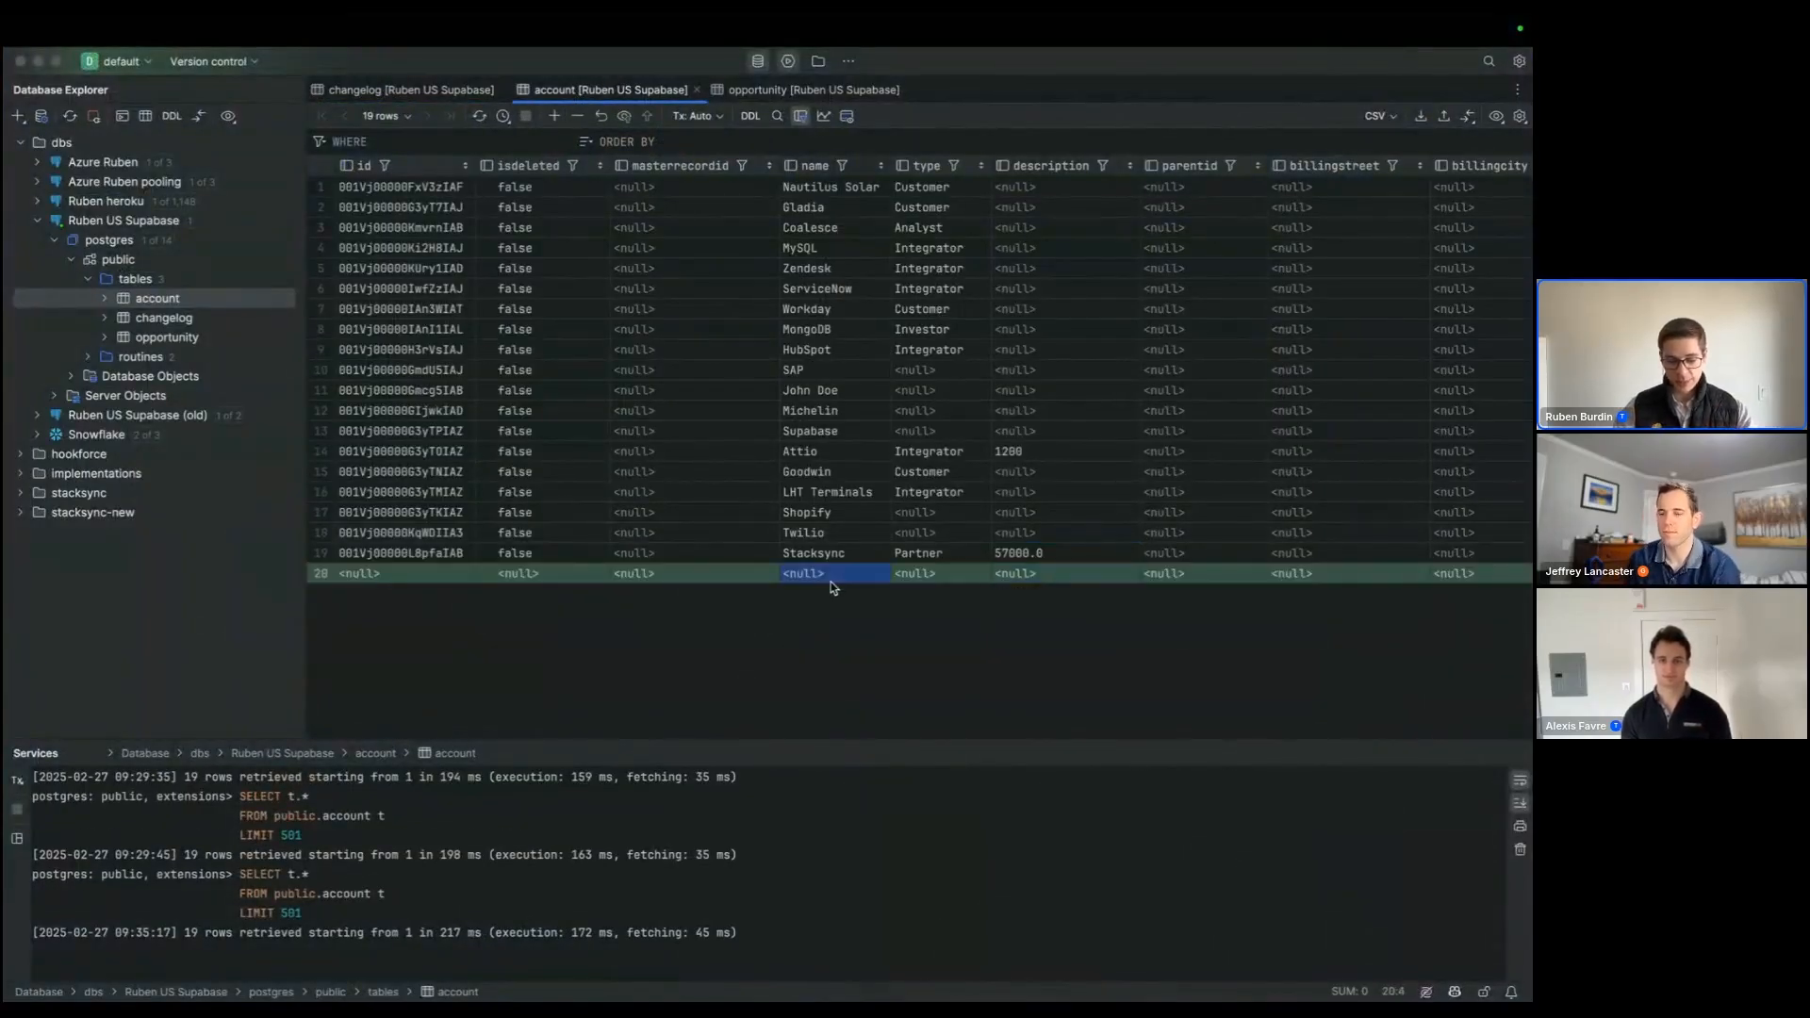
{"action": "type", "text": "Palo Alto Networks"}
{"action": "key", "text": "Tab"}
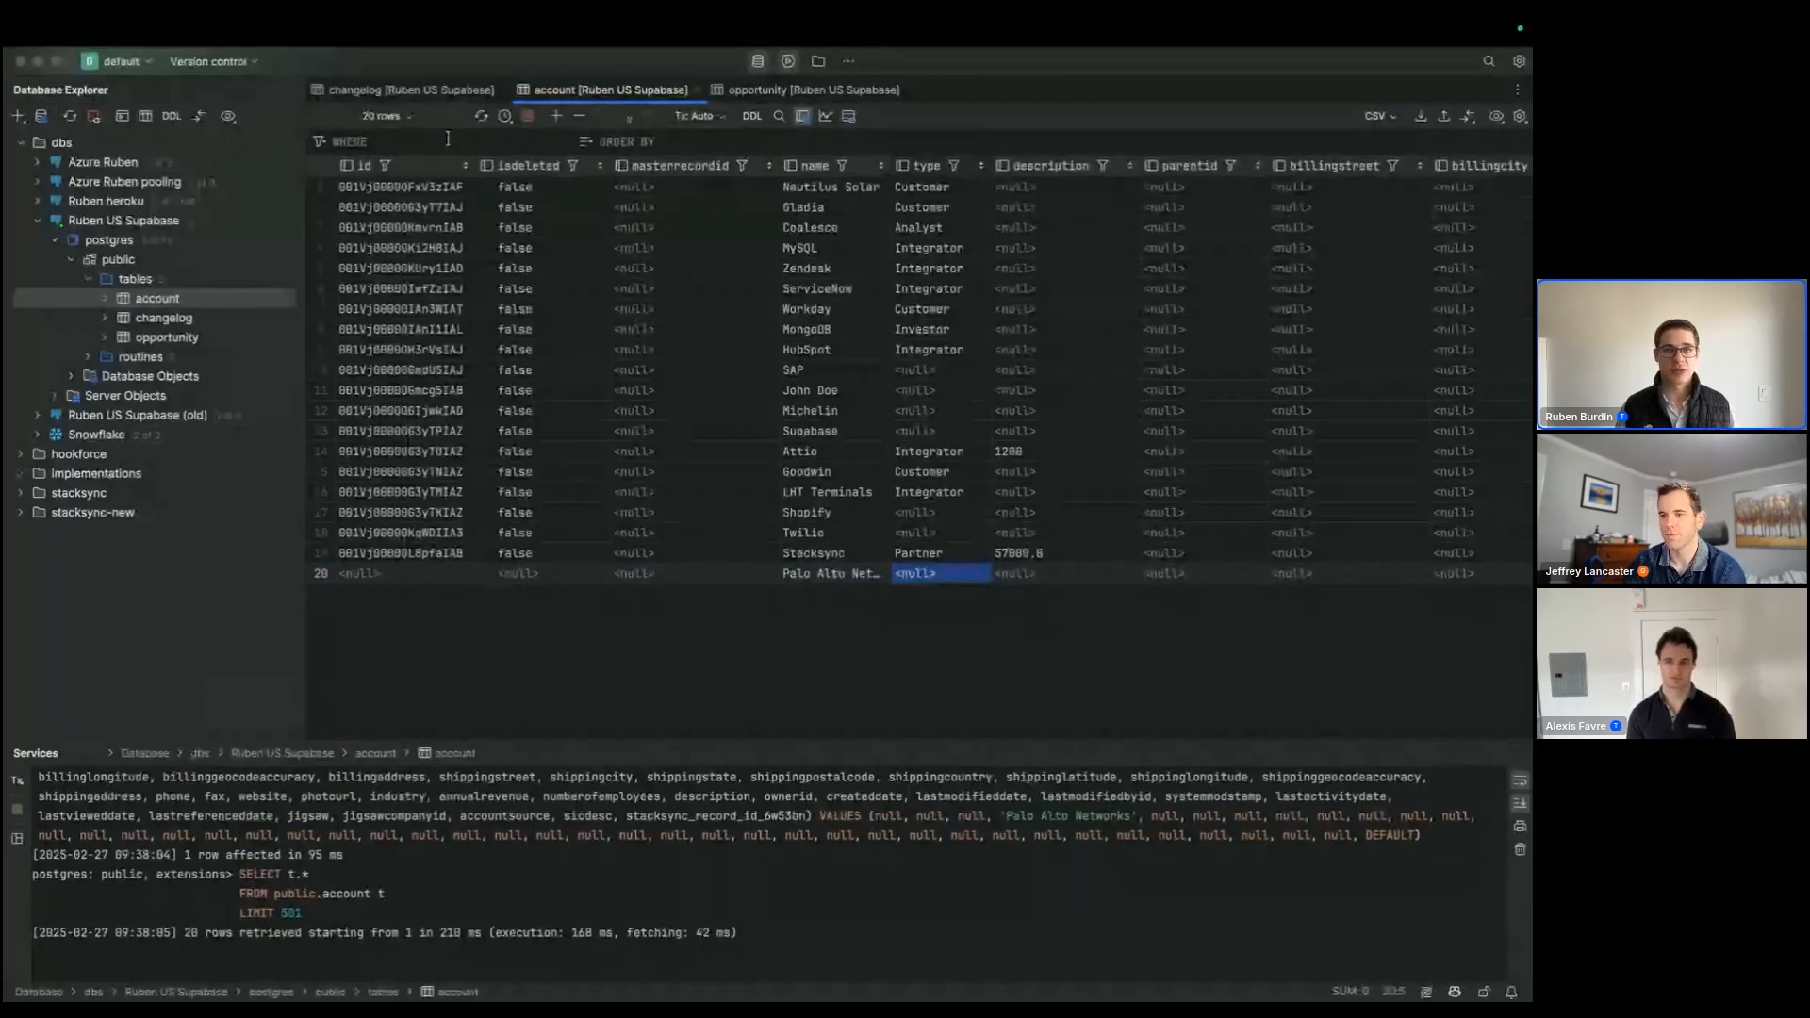
Step: Switch to Salesforce in the browser and refresh the My Accounts list to look for the new account
{"action": "left_click", "coordinate": [412, 90]}
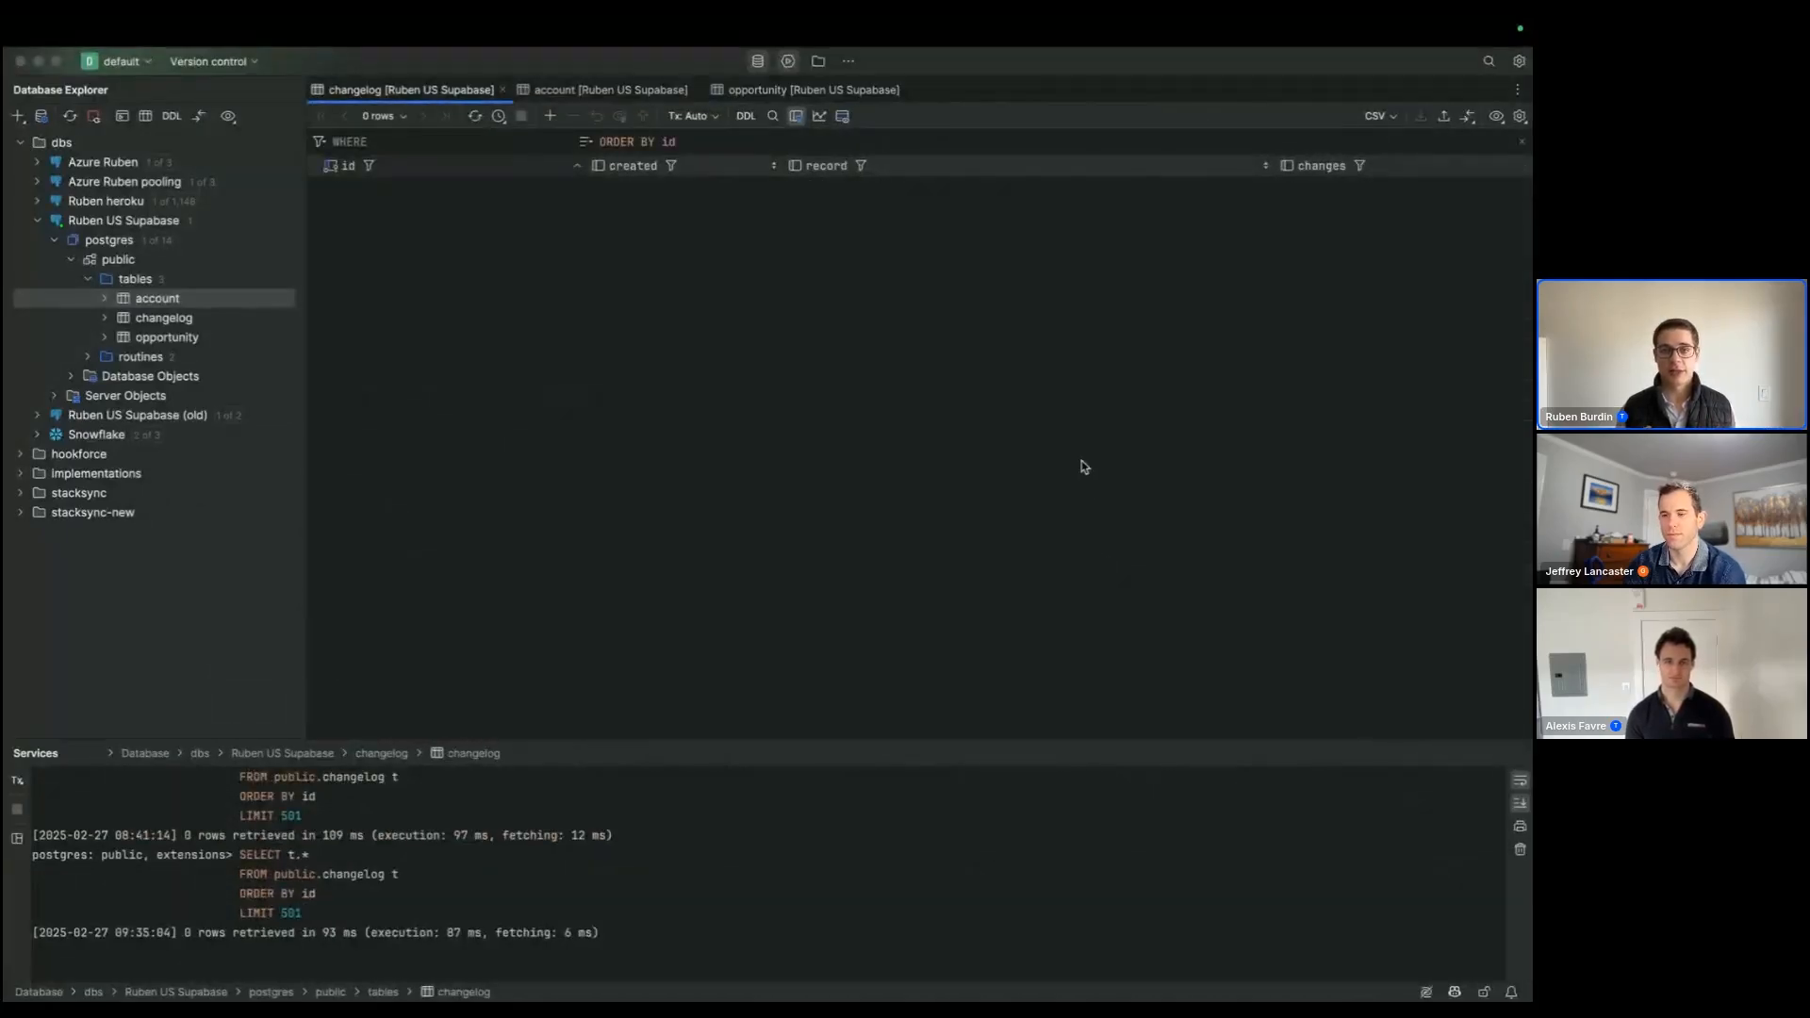
{"action": "key", "text": "super+Tab"}
{"action": "left_click", "coordinate": [588, 70]}
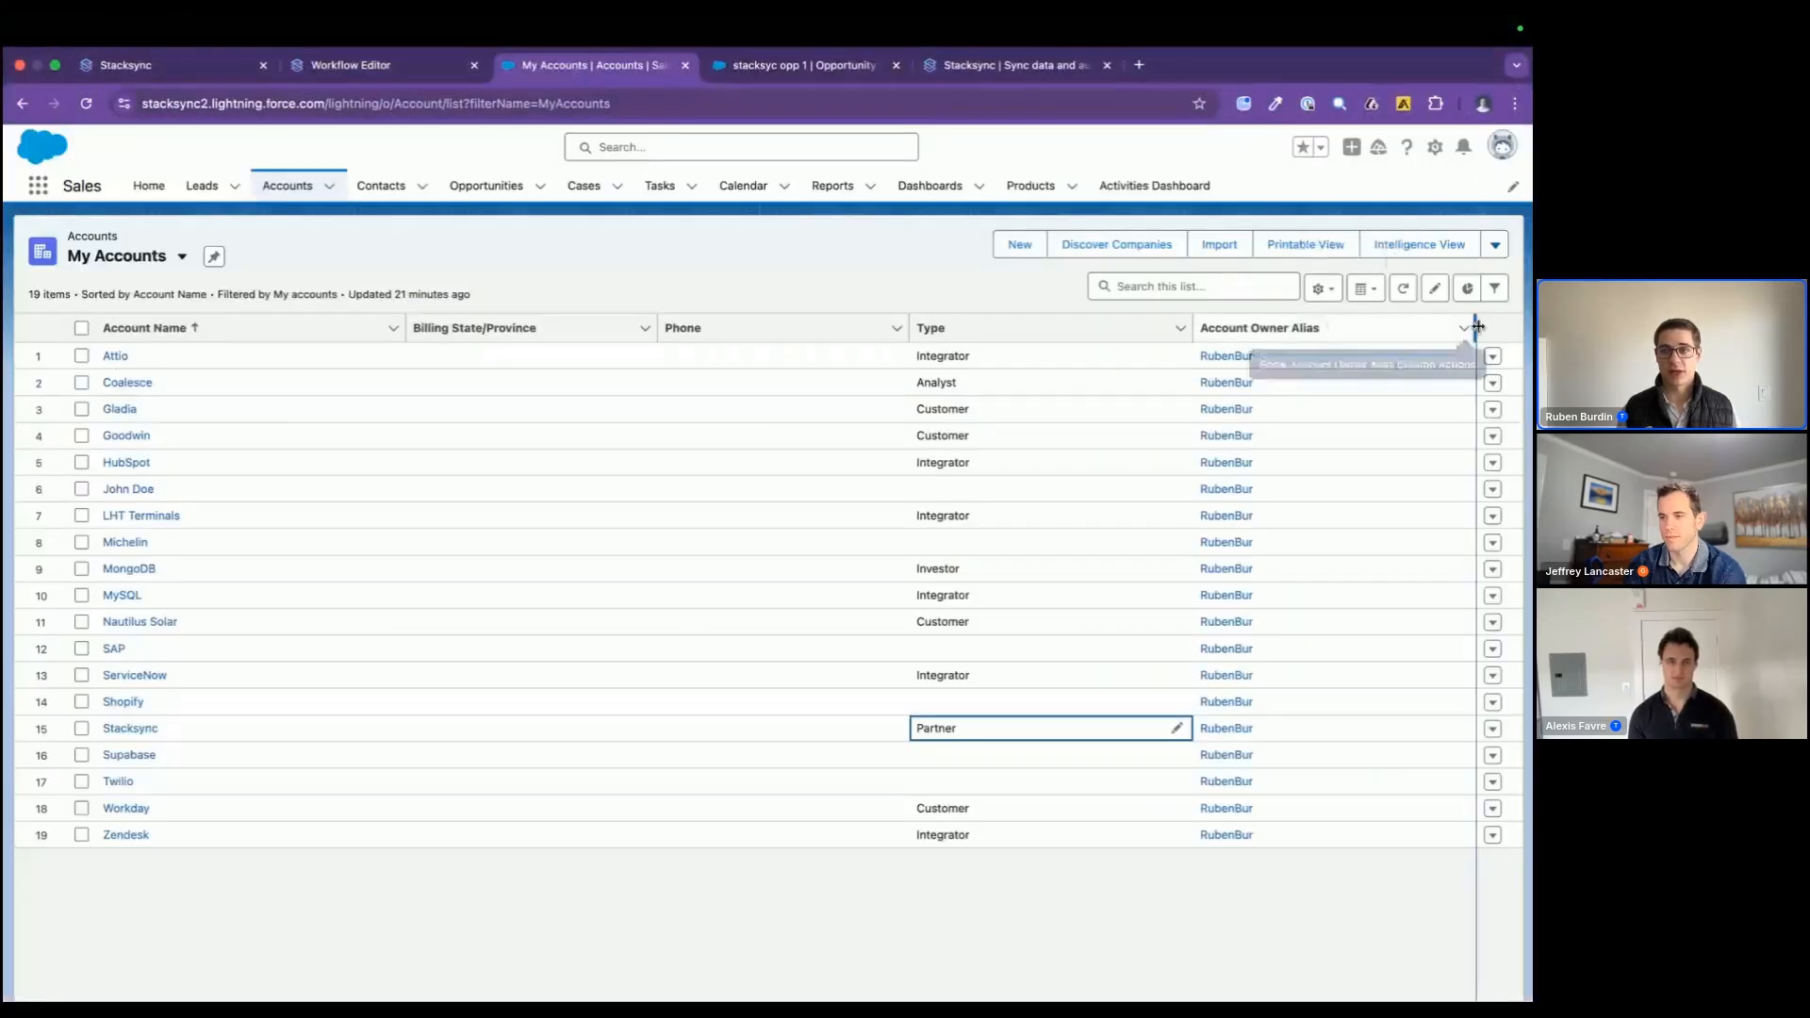
{"action": "left_click", "coordinate": [1404, 289]}
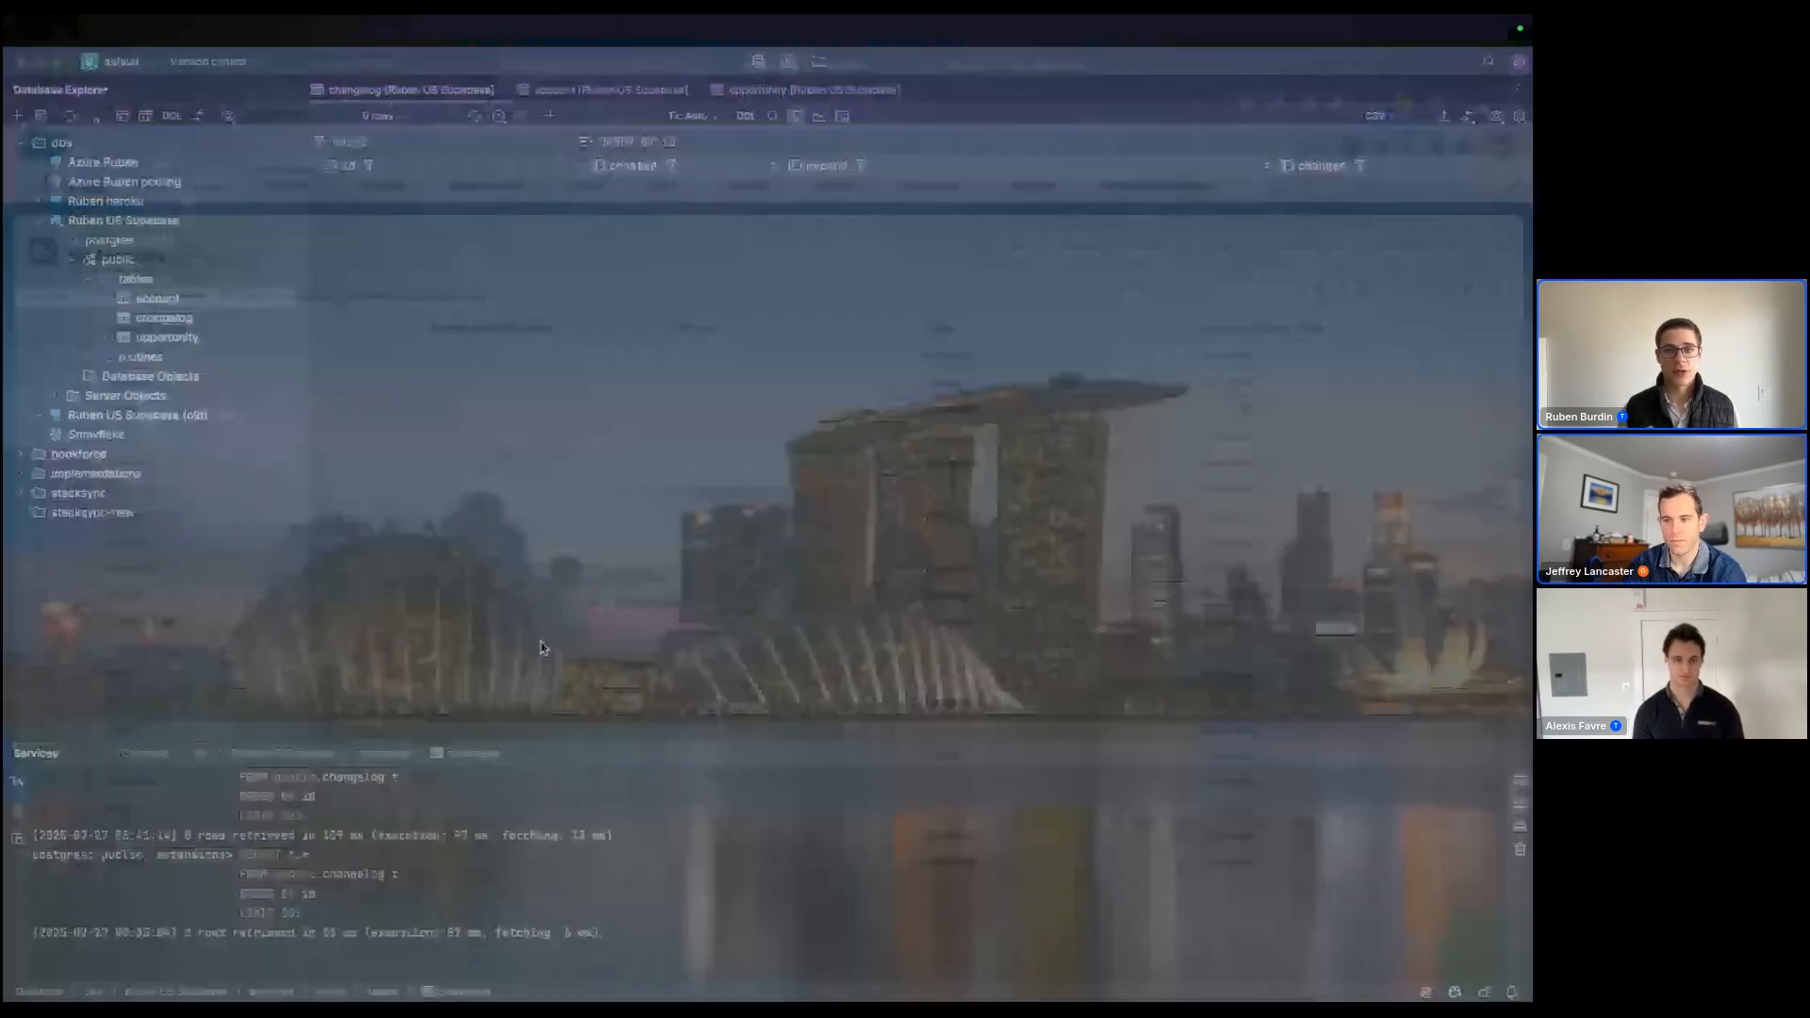
Step: Back in the database client, reload the changelog table and the account table to check the Palo Alto Networks log entry and record ID
{"action": "key", "text": "super+Tab"}
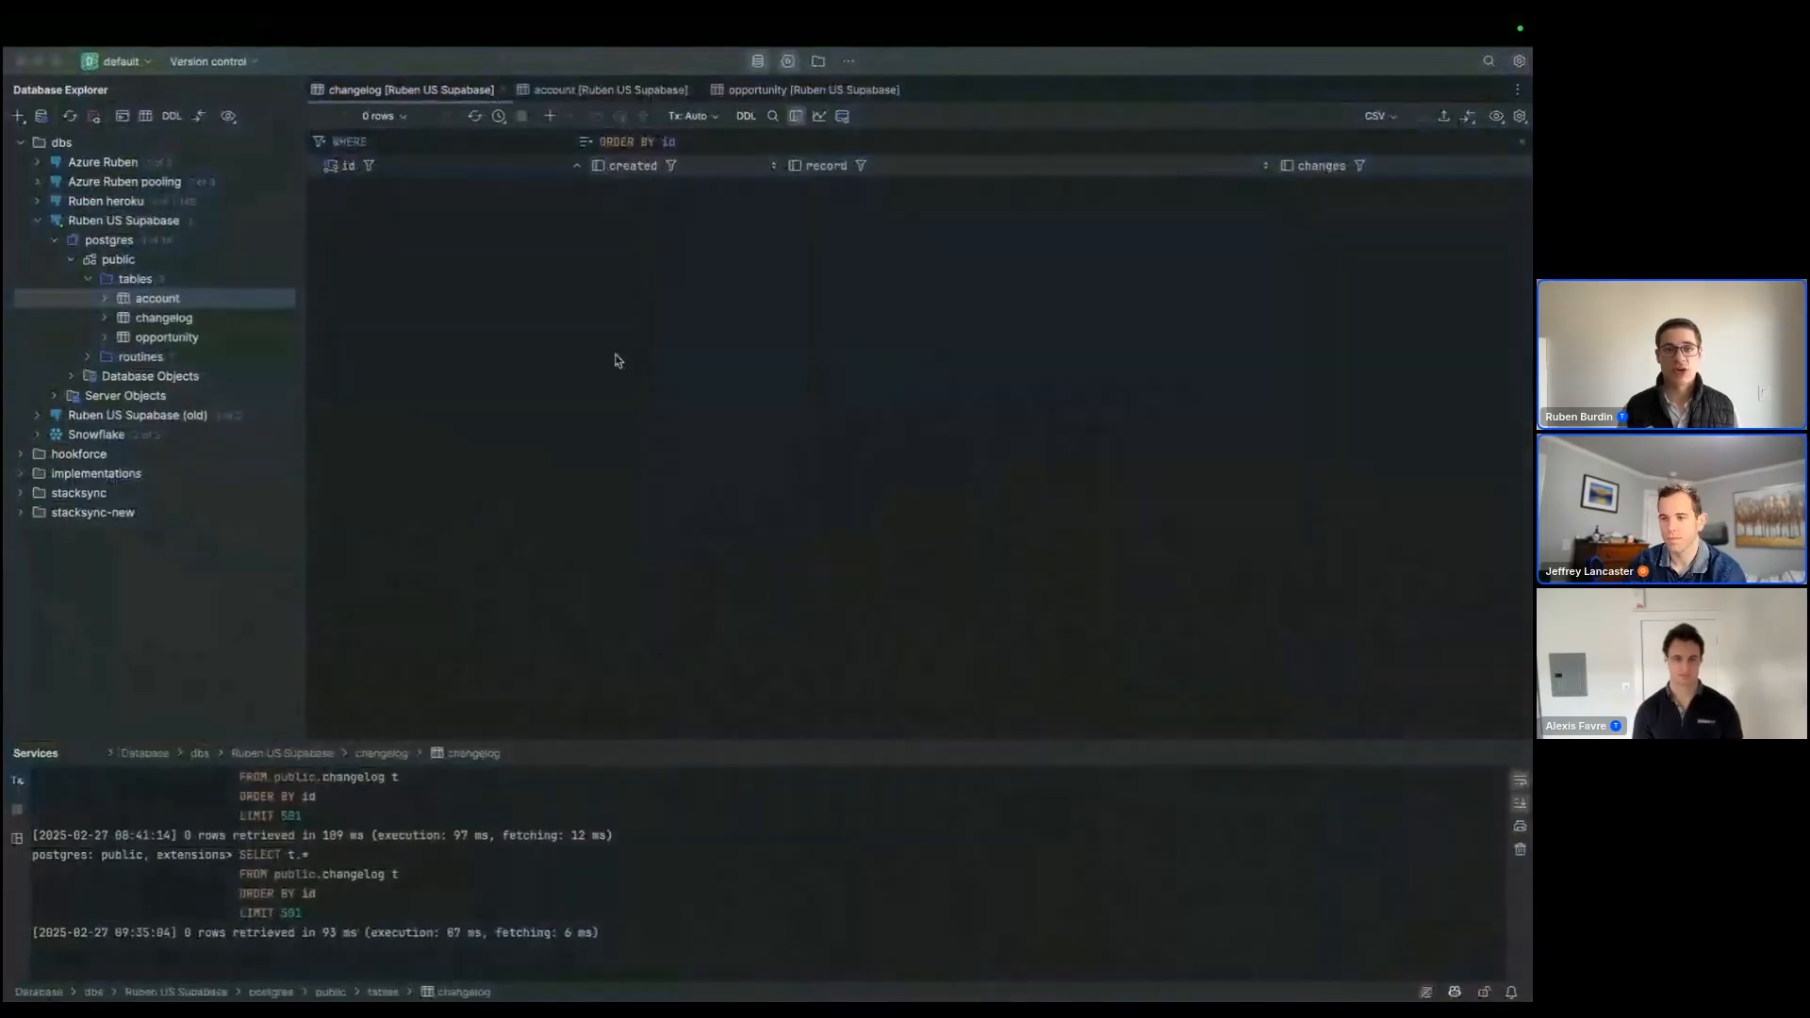
{"action": "left_click", "coordinate": [475, 116]}
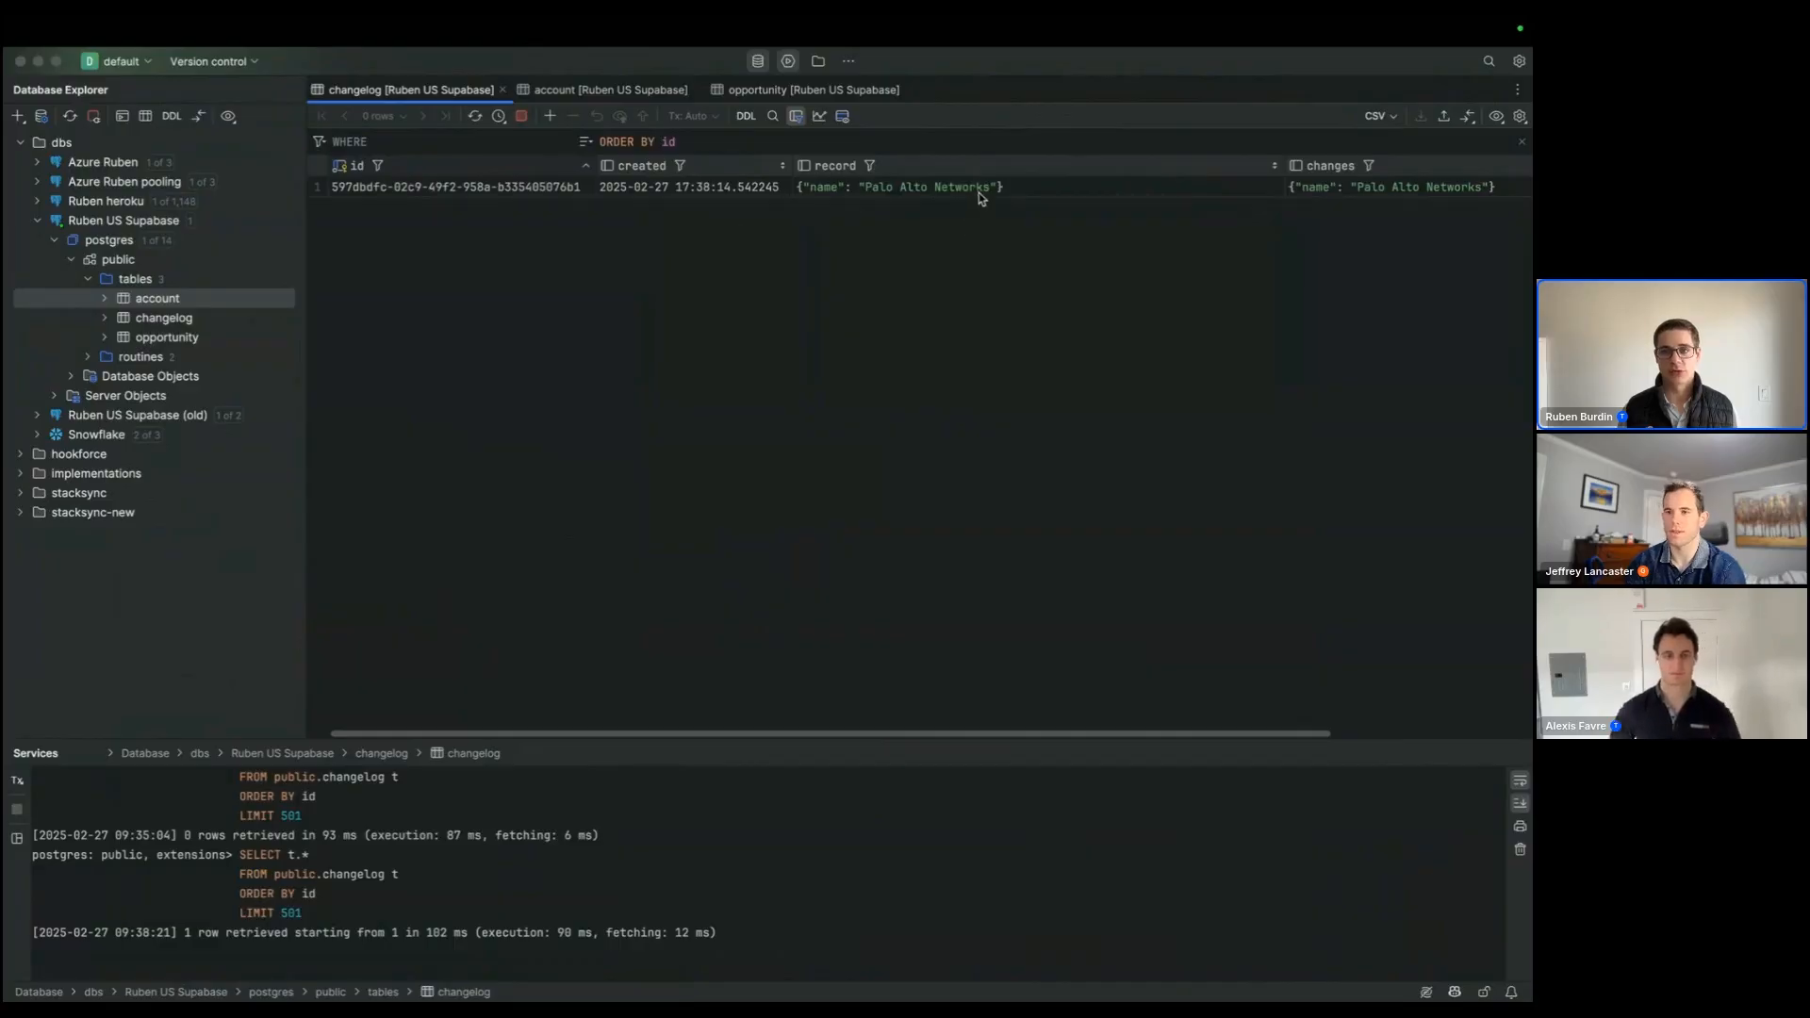
{"action": "left_click", "coordinate": [979, 189]}
{"action": "left_click", "coordinate": [543, 88]}
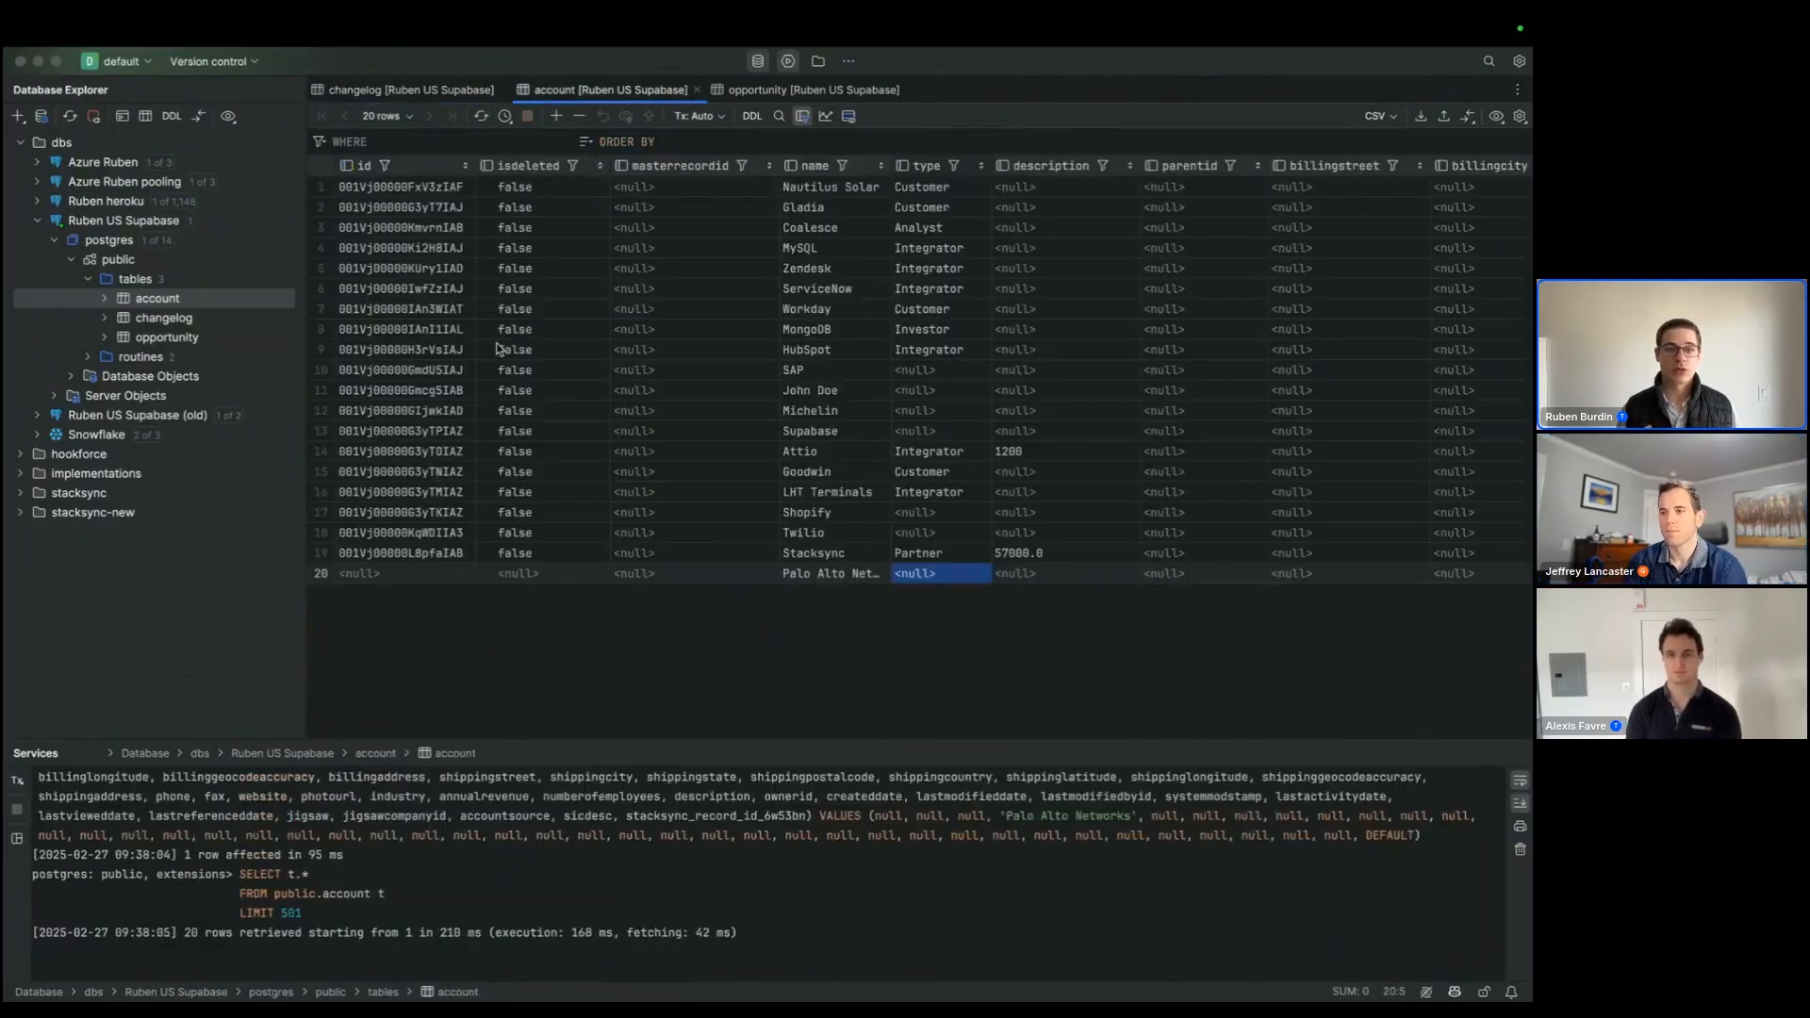
{"action": "left_click", "coordinate": [416, 575]}
{"action": "key", "text": "super+r"}
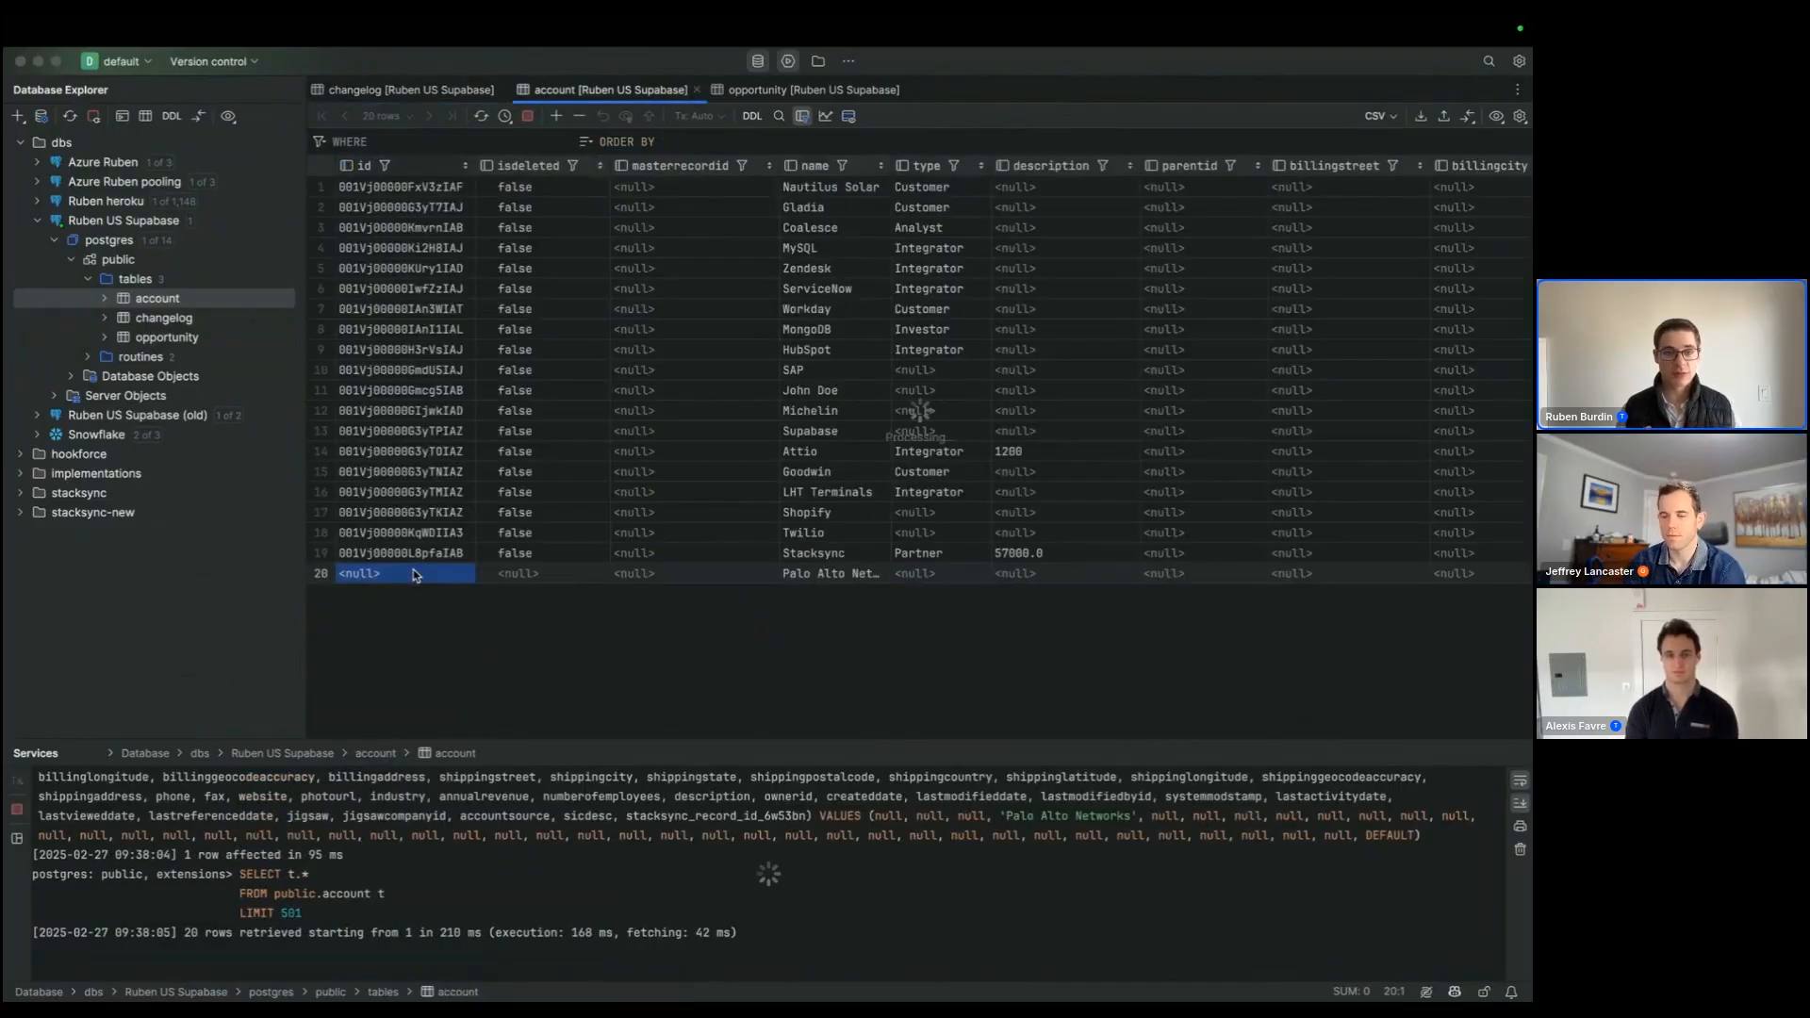
Step: Reload the changelog table and sort its entries by the created column
{"action": "left_click", "coordinate": [411, 90]}
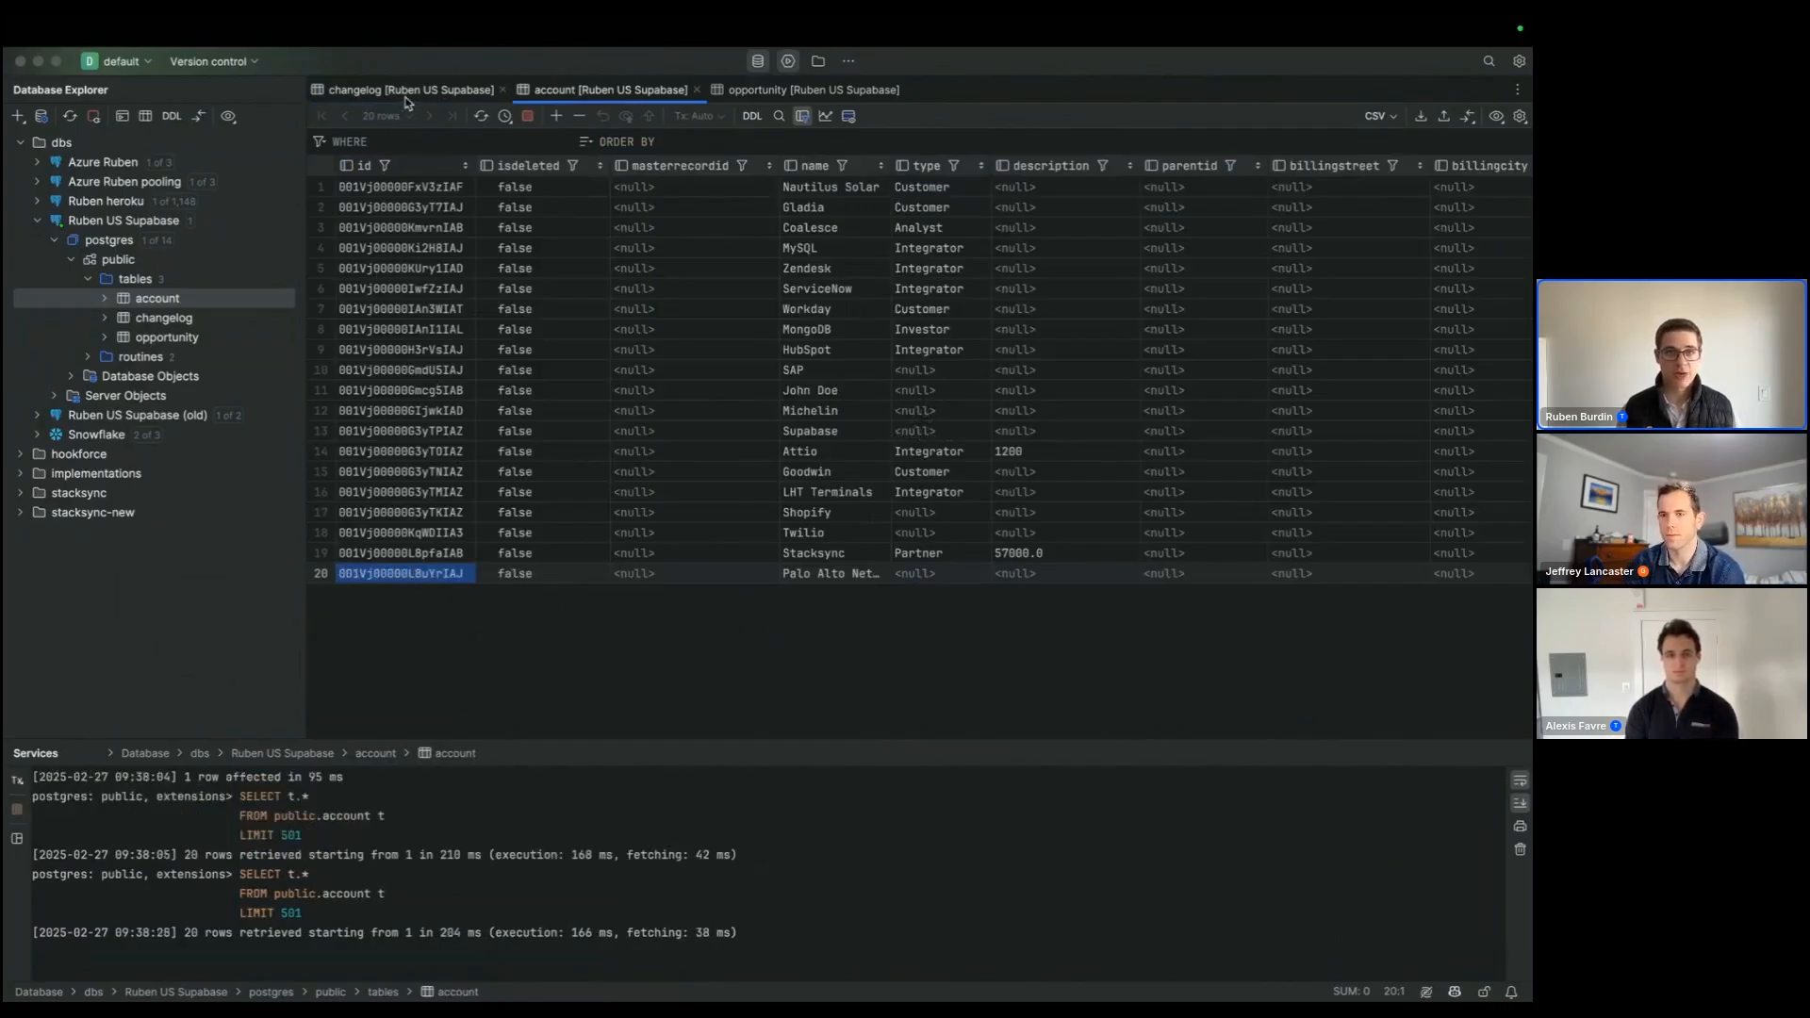
{"action": "left_click", "coordinate": [469, 116]}
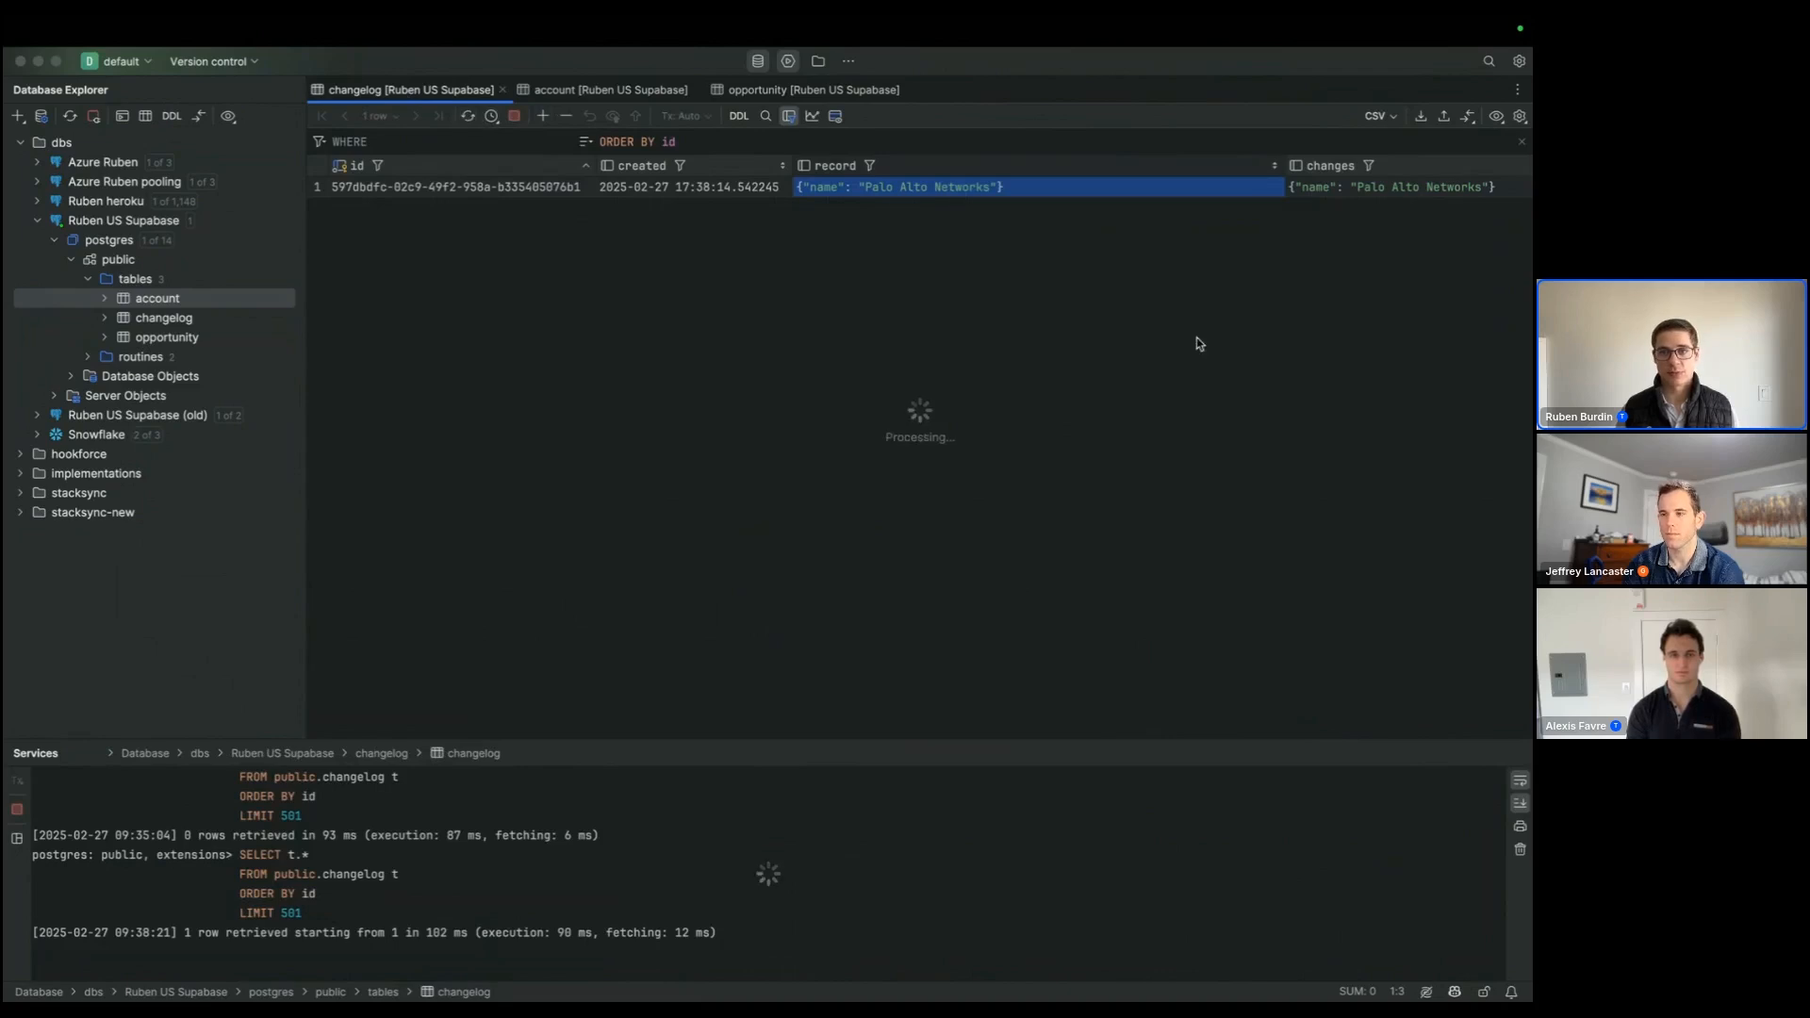
{"action": "left_click", "coordinate": [699, 166]}
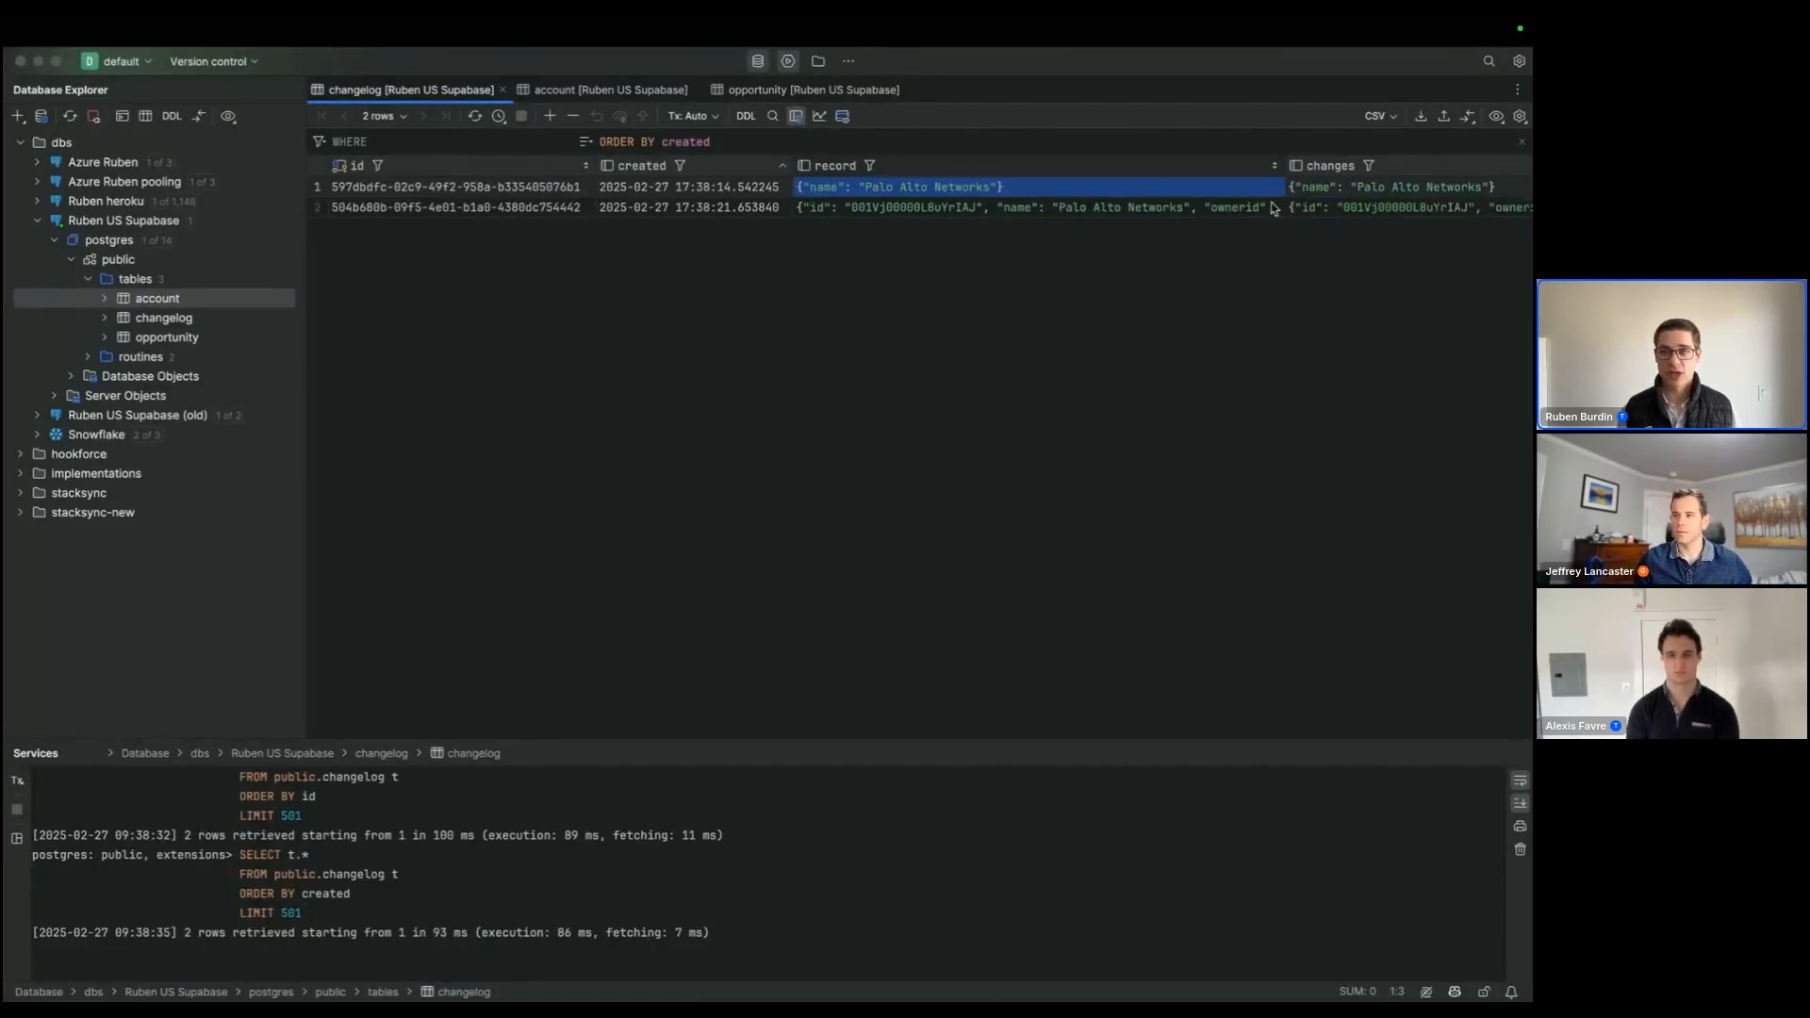
Step: Expand the changes value of the second changelog entry and examine the fields it contains
{"action": "left_click", "coordinate": [1317, 212]}
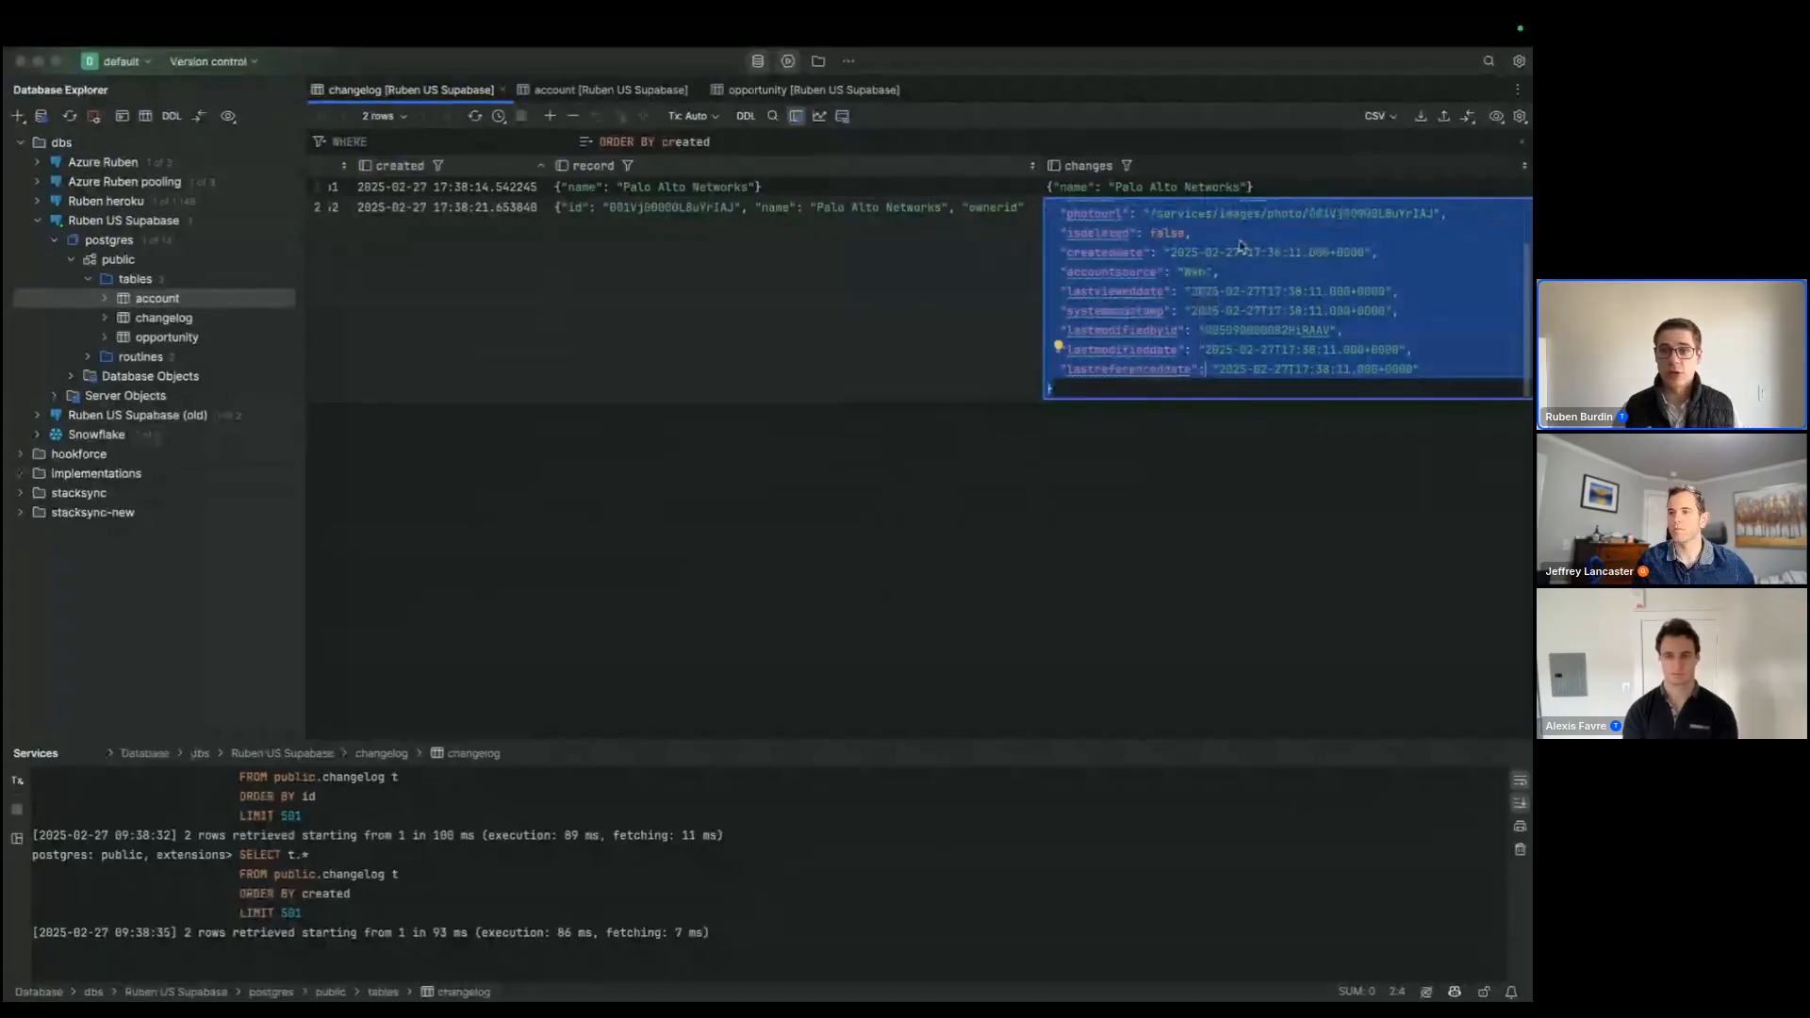
{"action": "left_click_drag", "start_coordinate": [1083, 229], "coordinate": [1130, 364]}
{"action": "scroll", "coordinate": [1132, 356], "scroll_direction": "down", "scroll_amount": 2}
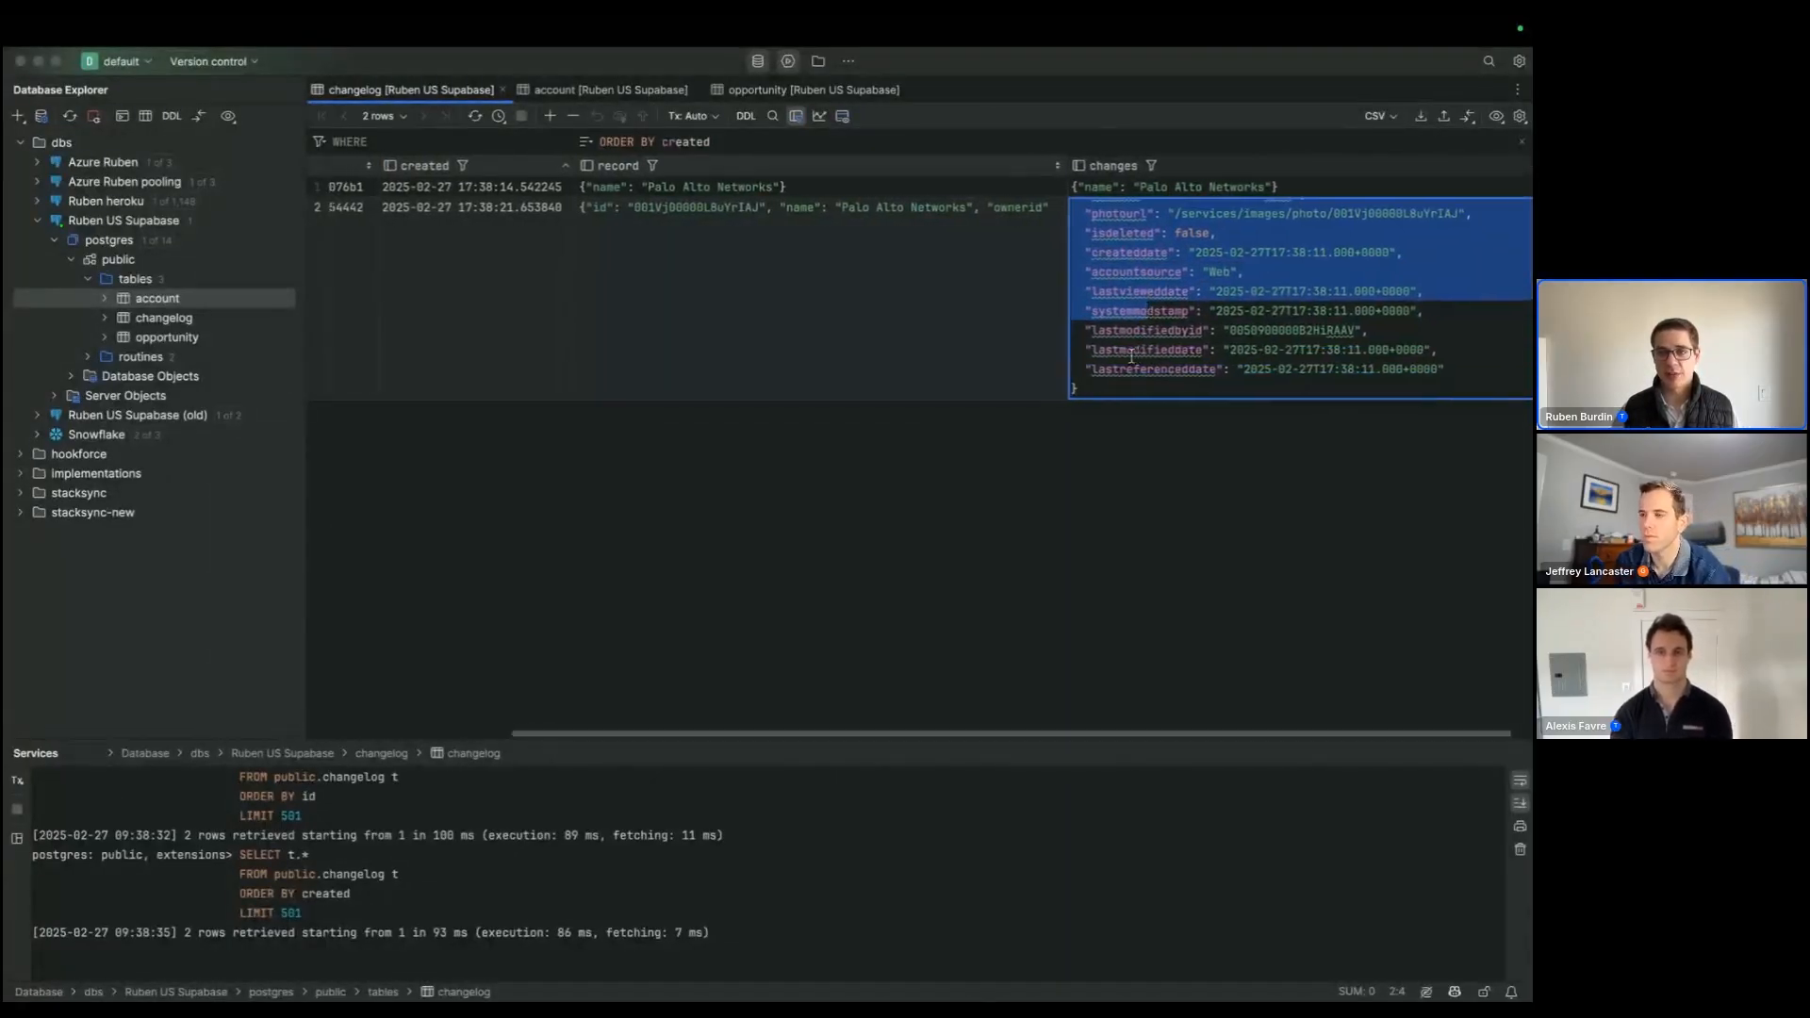
{"action": "left_click", "coordinate": [1037, 465]}
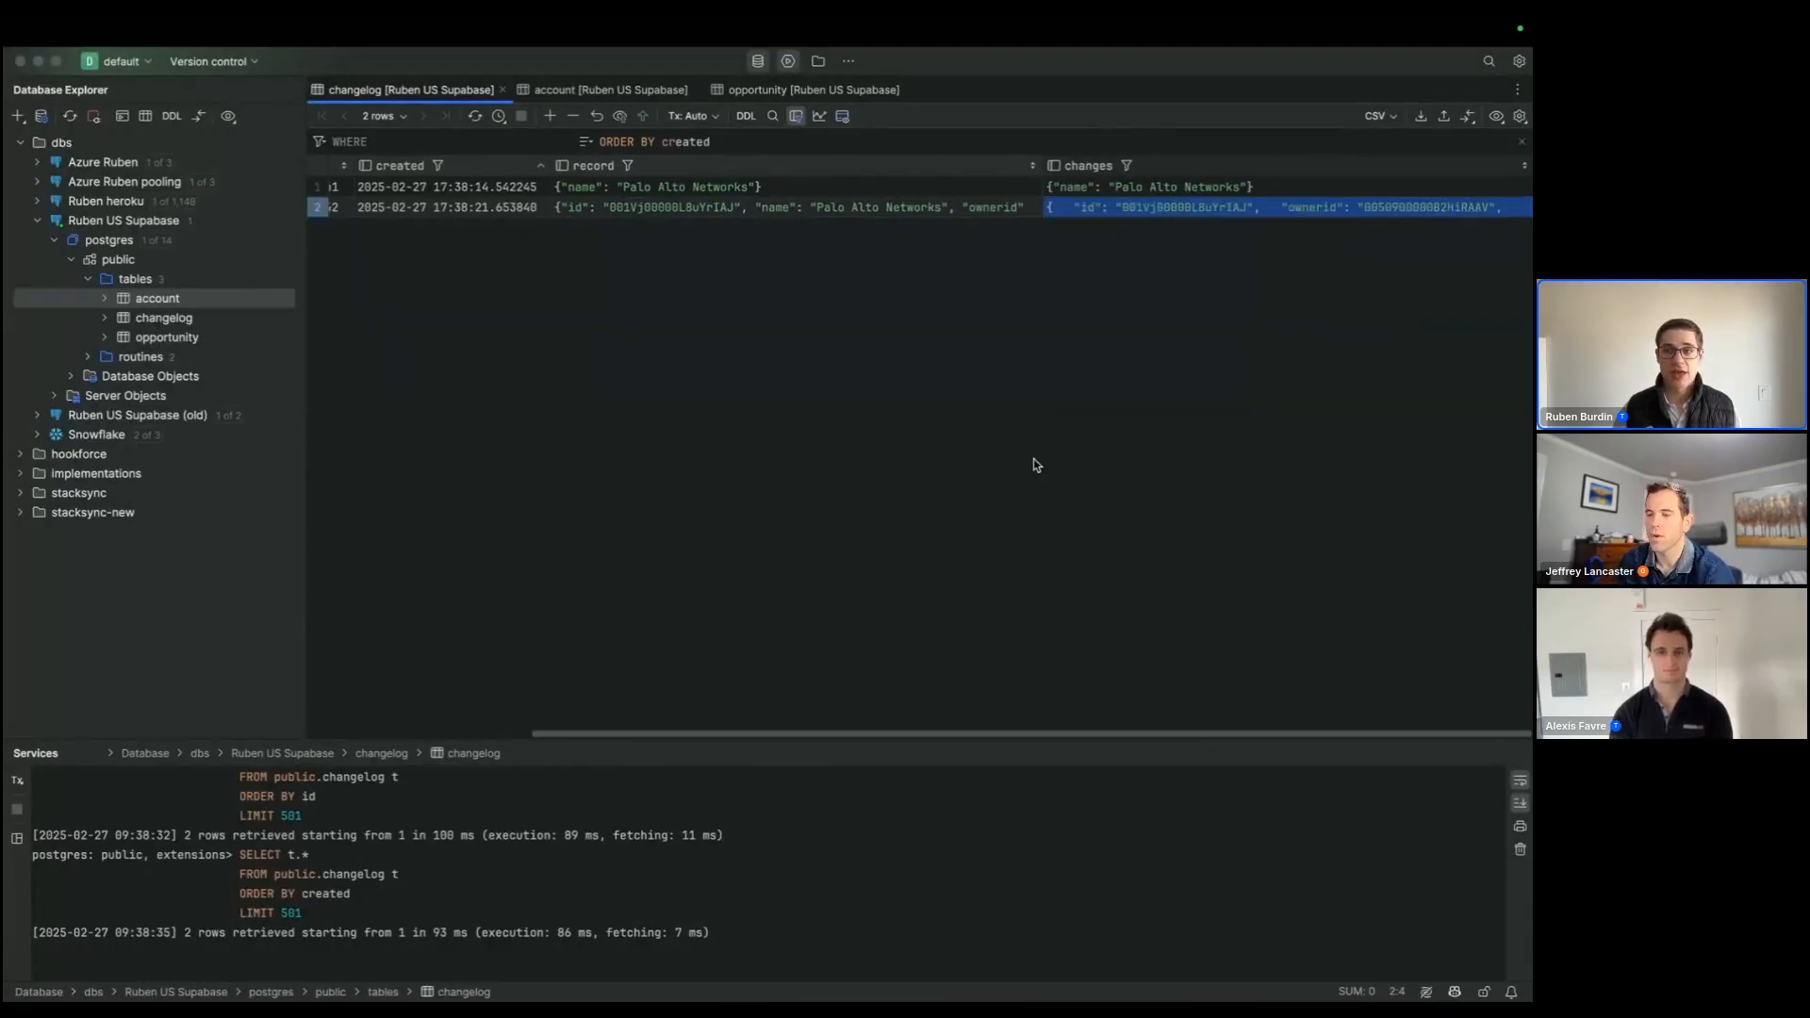
Step: Set the description of the first nine rows in the account table to 111 and submit the changes
{"action": "left_click", "coordinate": [575, 94]}
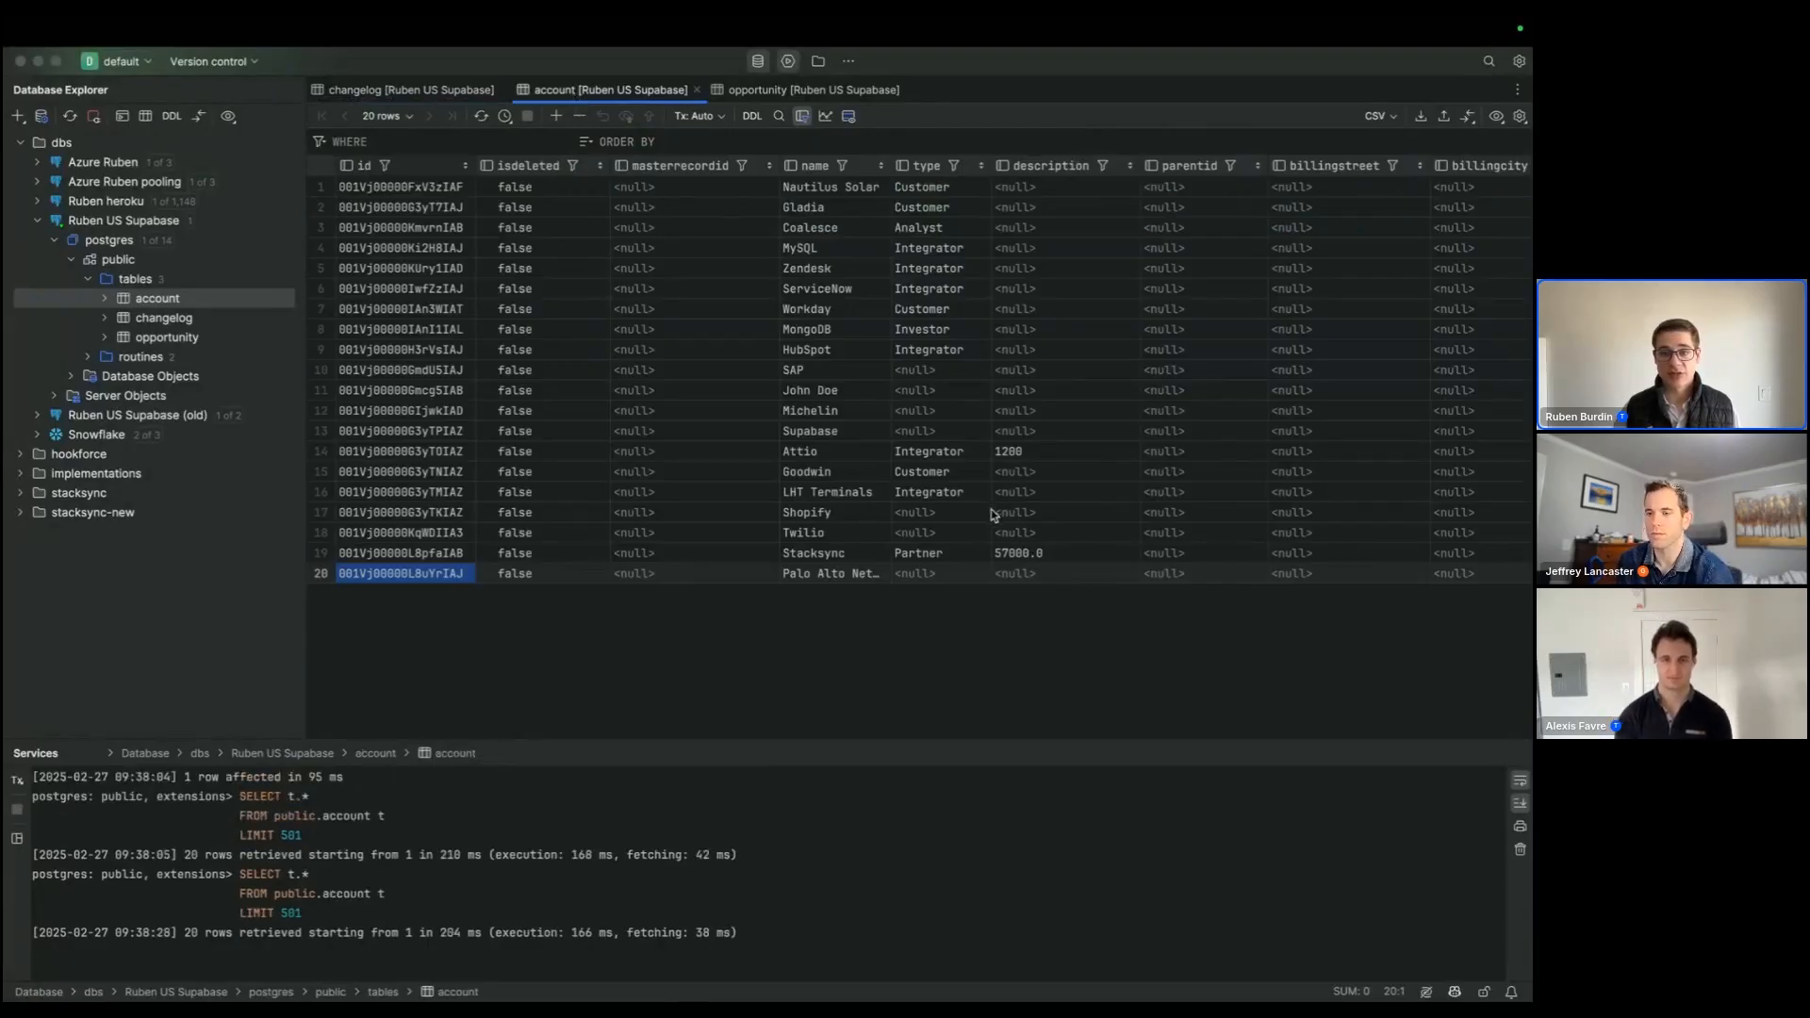
{"action": "left_click_drag", "start_coordinate": [1025, 192], "coordinate": [1042, 353]}
{"action": "type", "text": "111"}
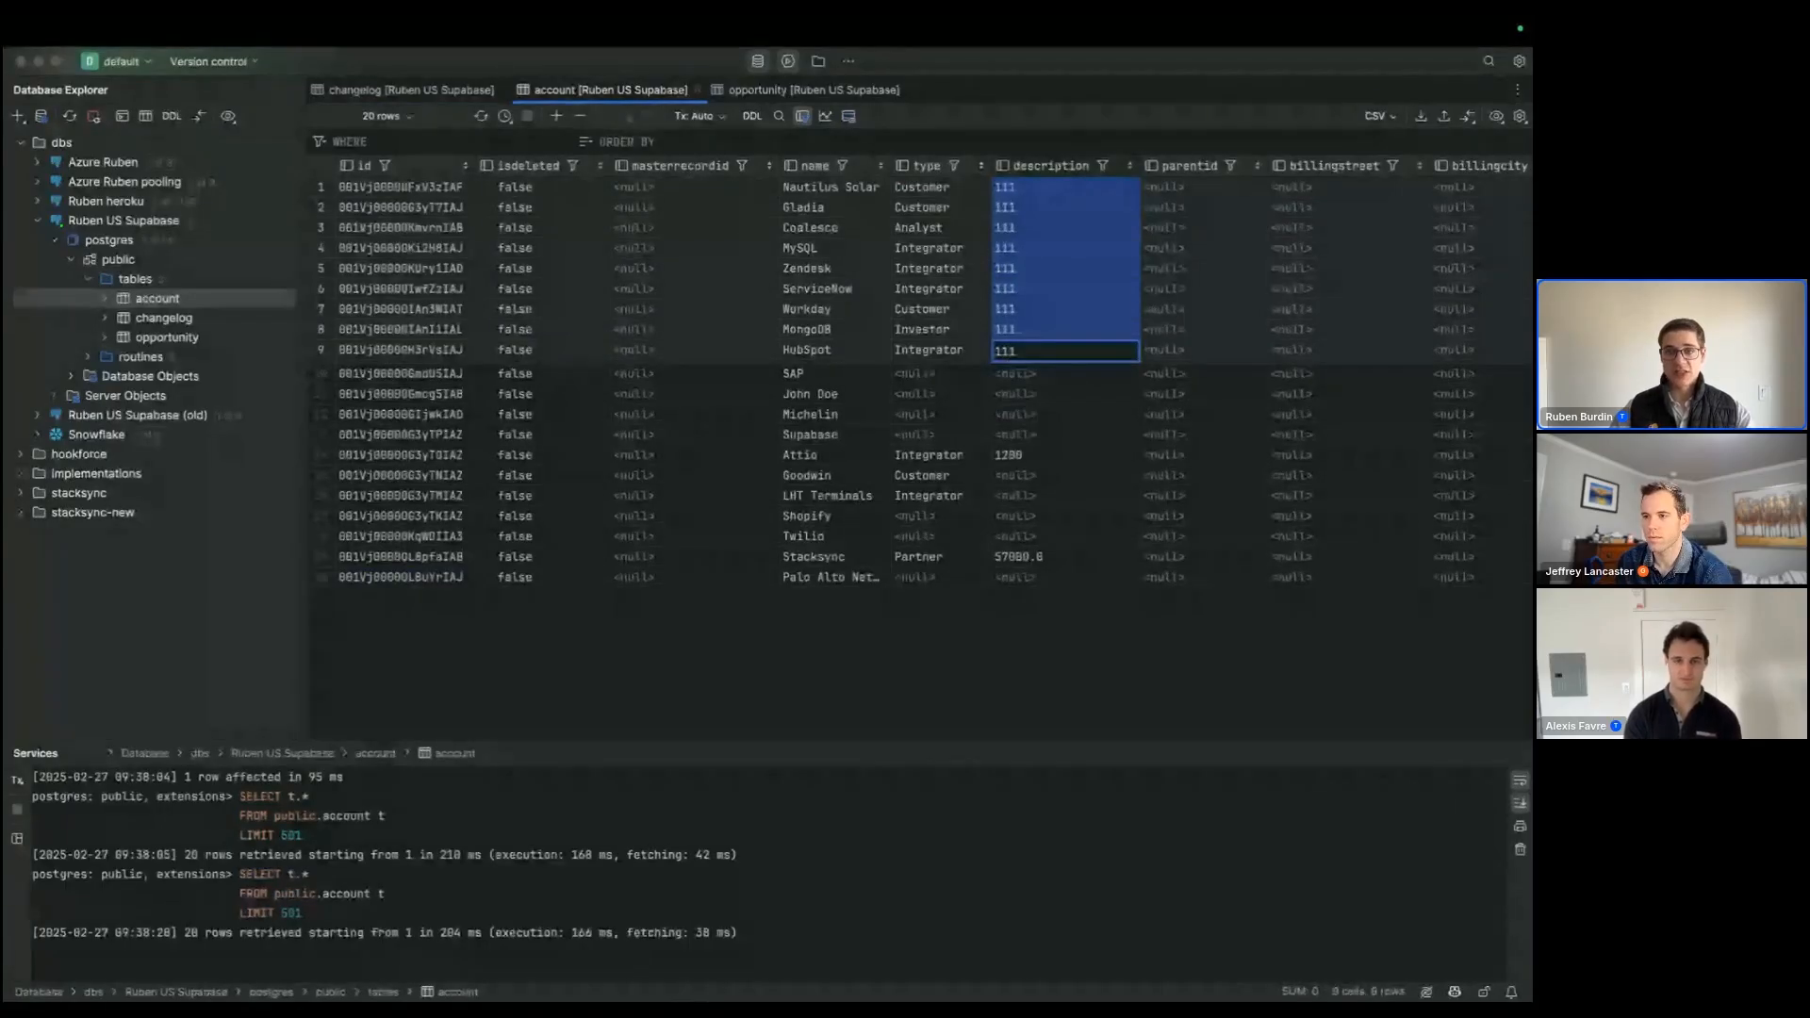
{"action": "key", "text": "Return"}
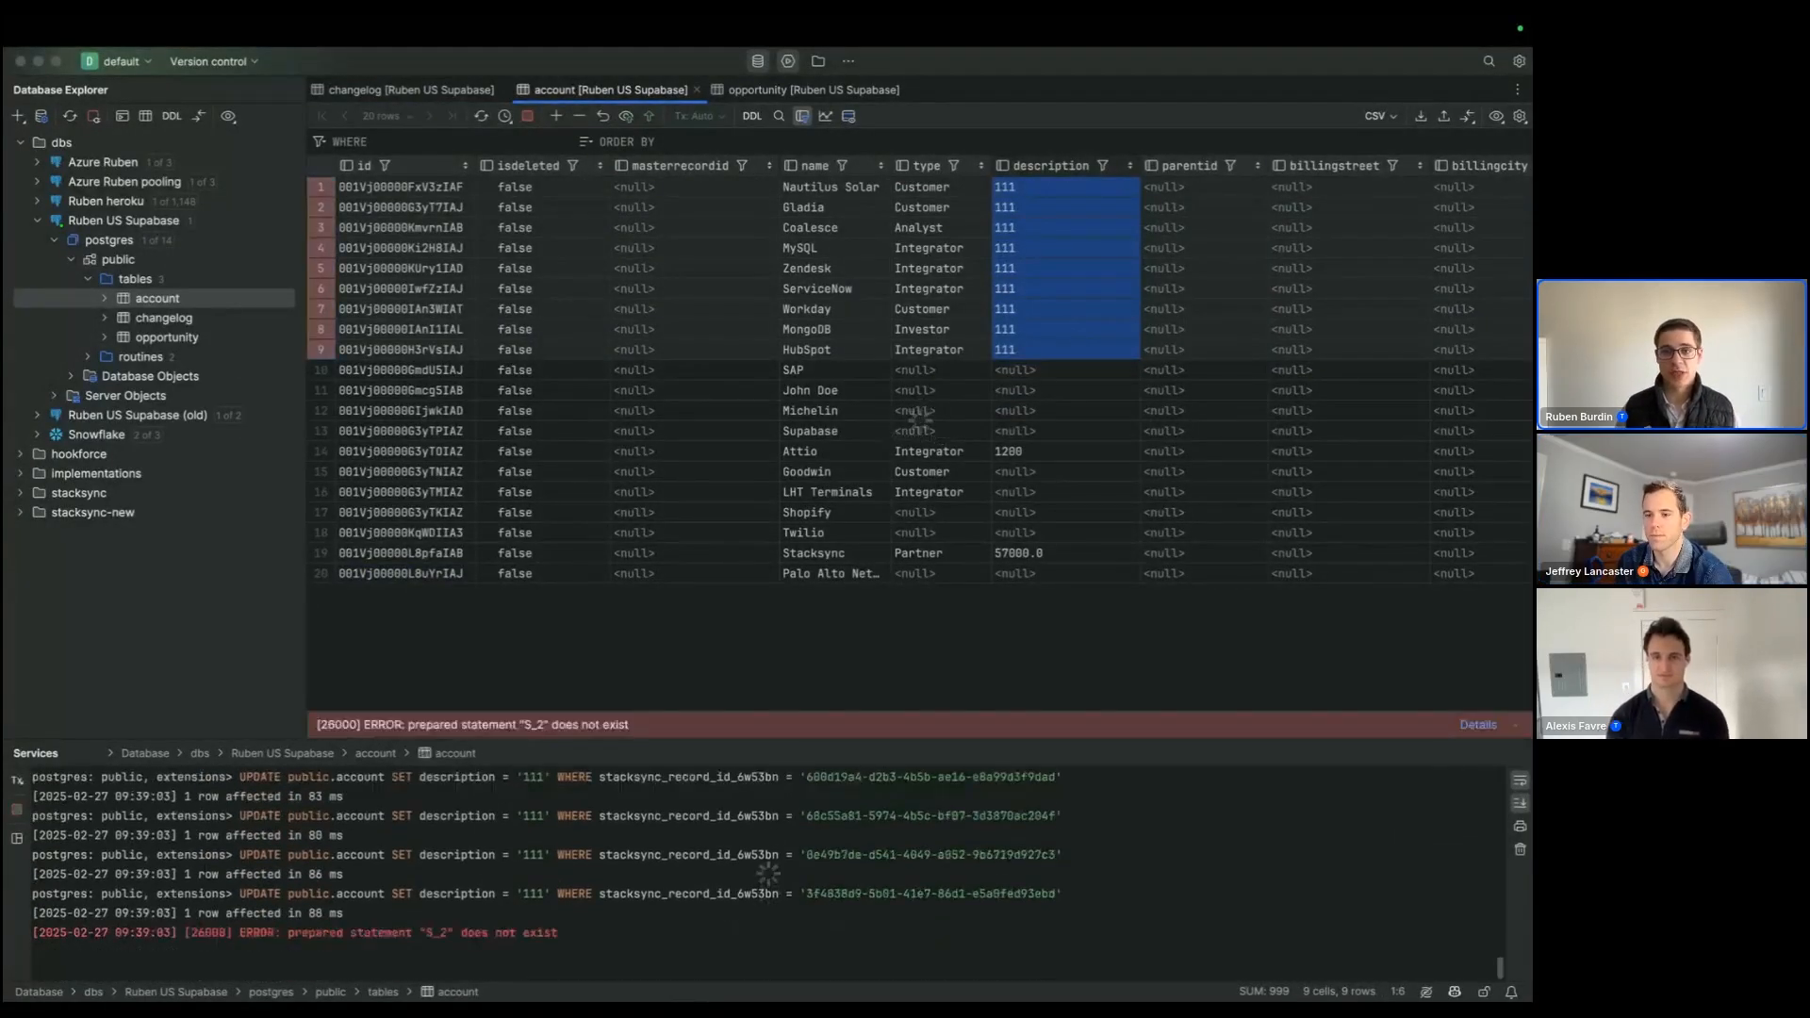
{"action": "key", "text": "super+Return"}
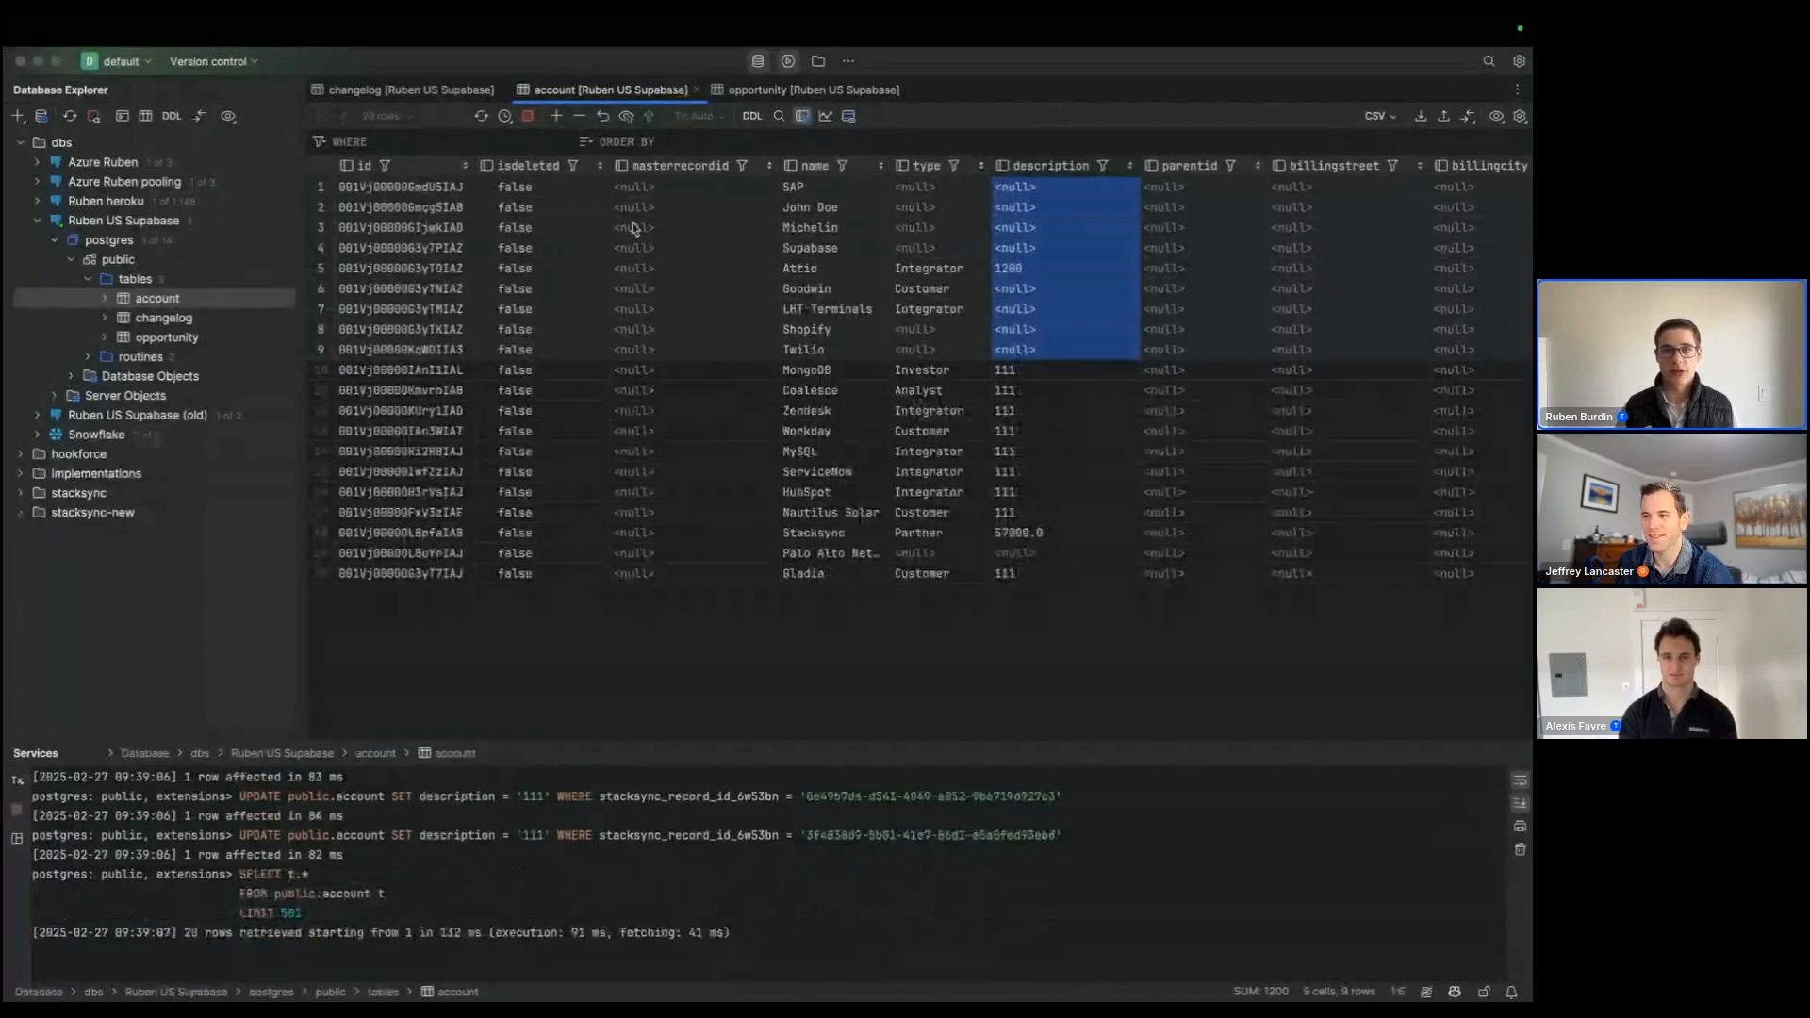
Step: Switch to the Workflow Editor in the browser and check the changelog workflow's execution logs for the bulk update
{"action": "left_click", "coordinate": [454, 94]}
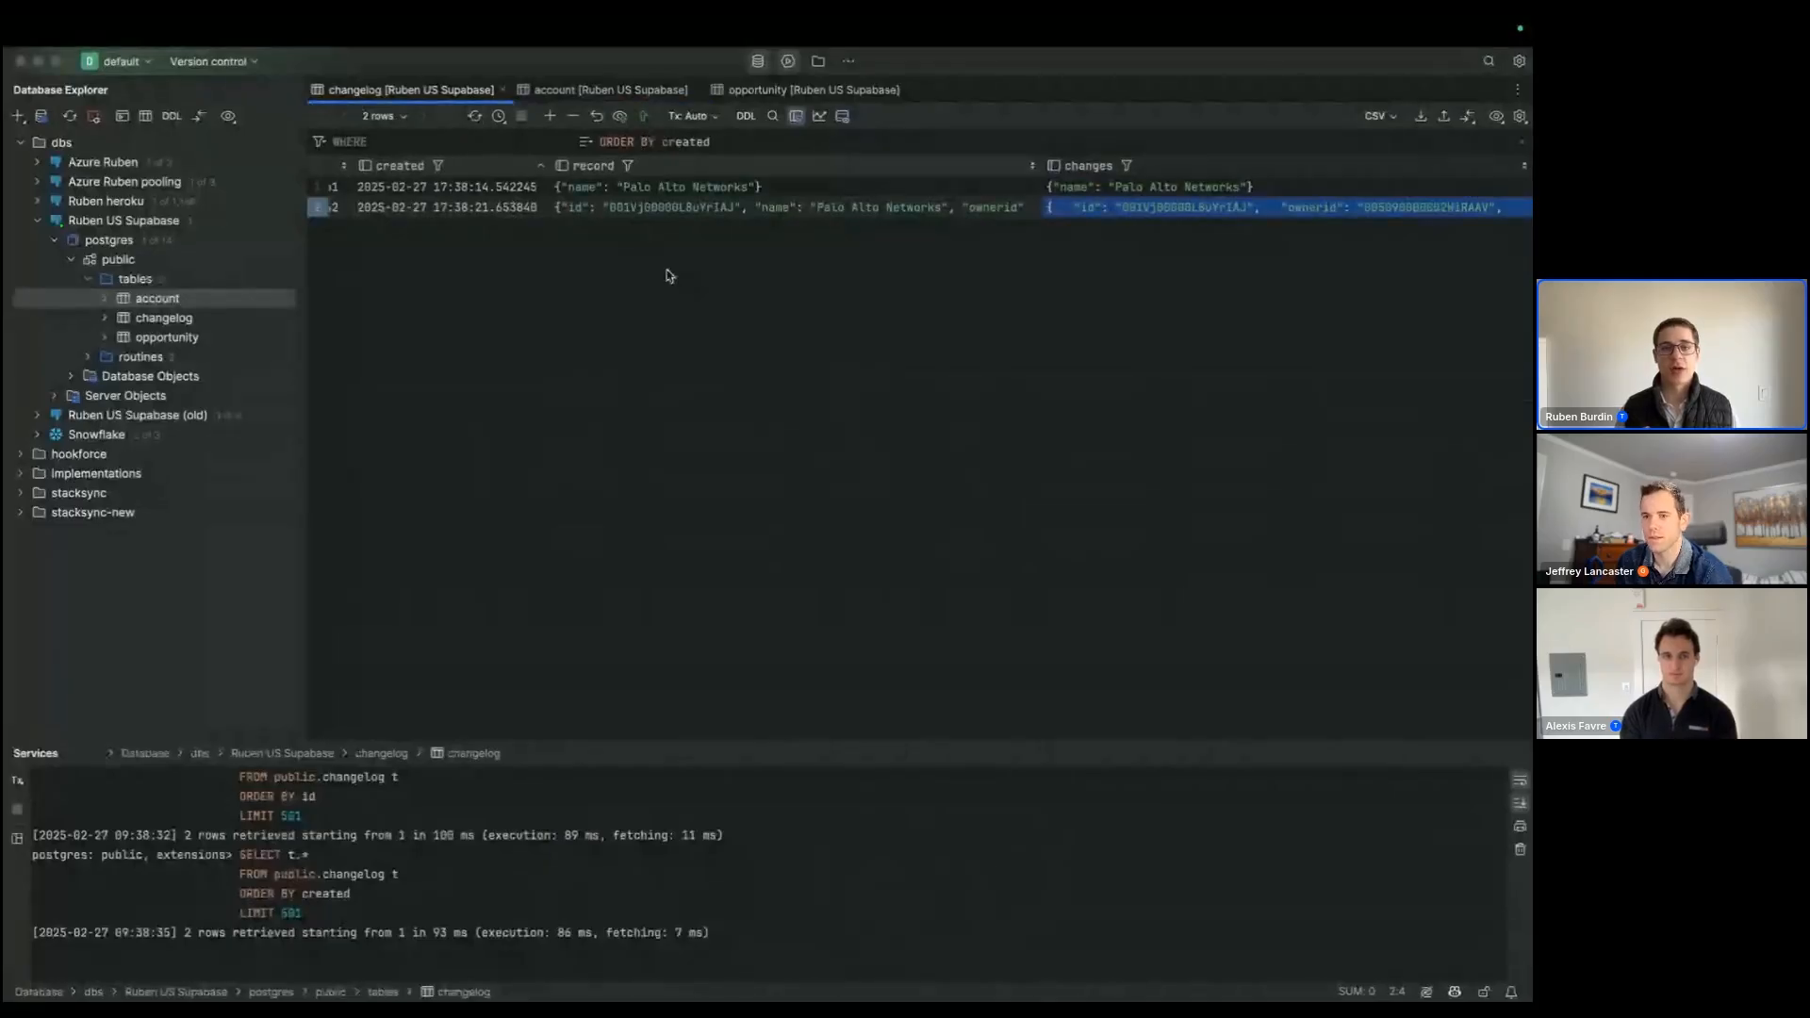
{"action": "key", "text": "super+Tab"}
{"action": "left_click", "coordinate": [126, 64]}
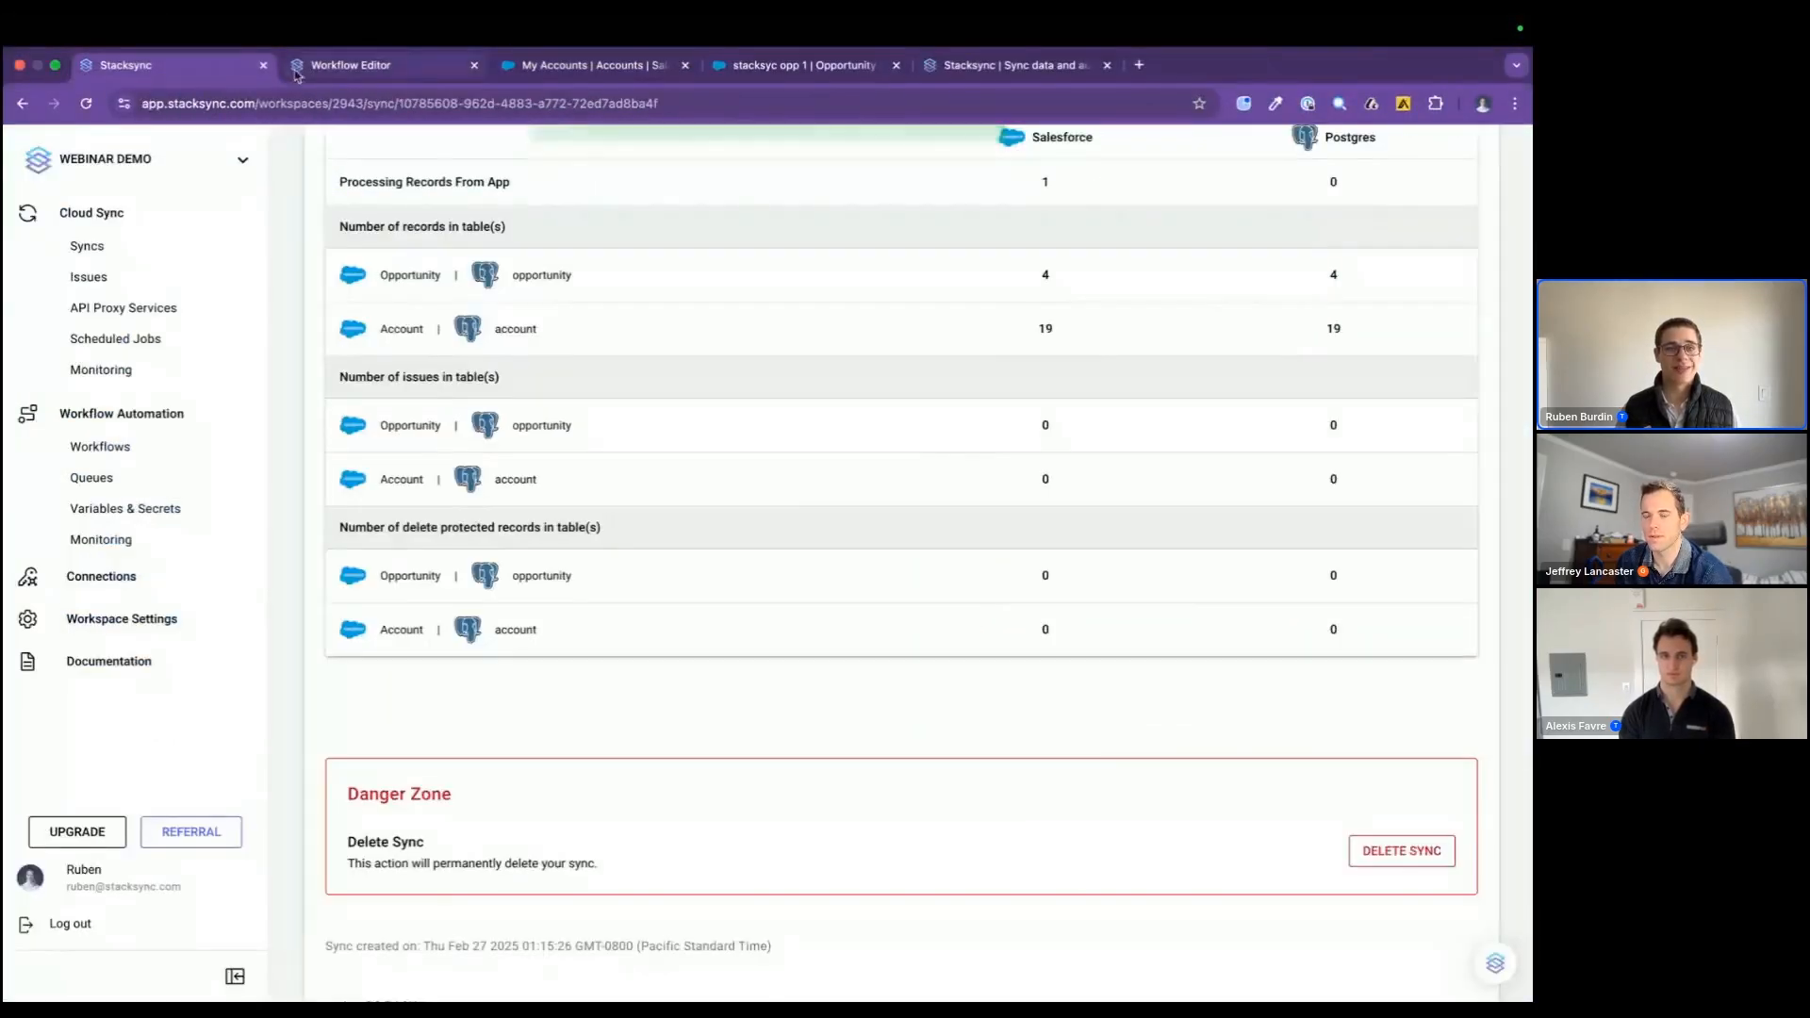
{"action": "left_click", "coordinate": [350, 64]}
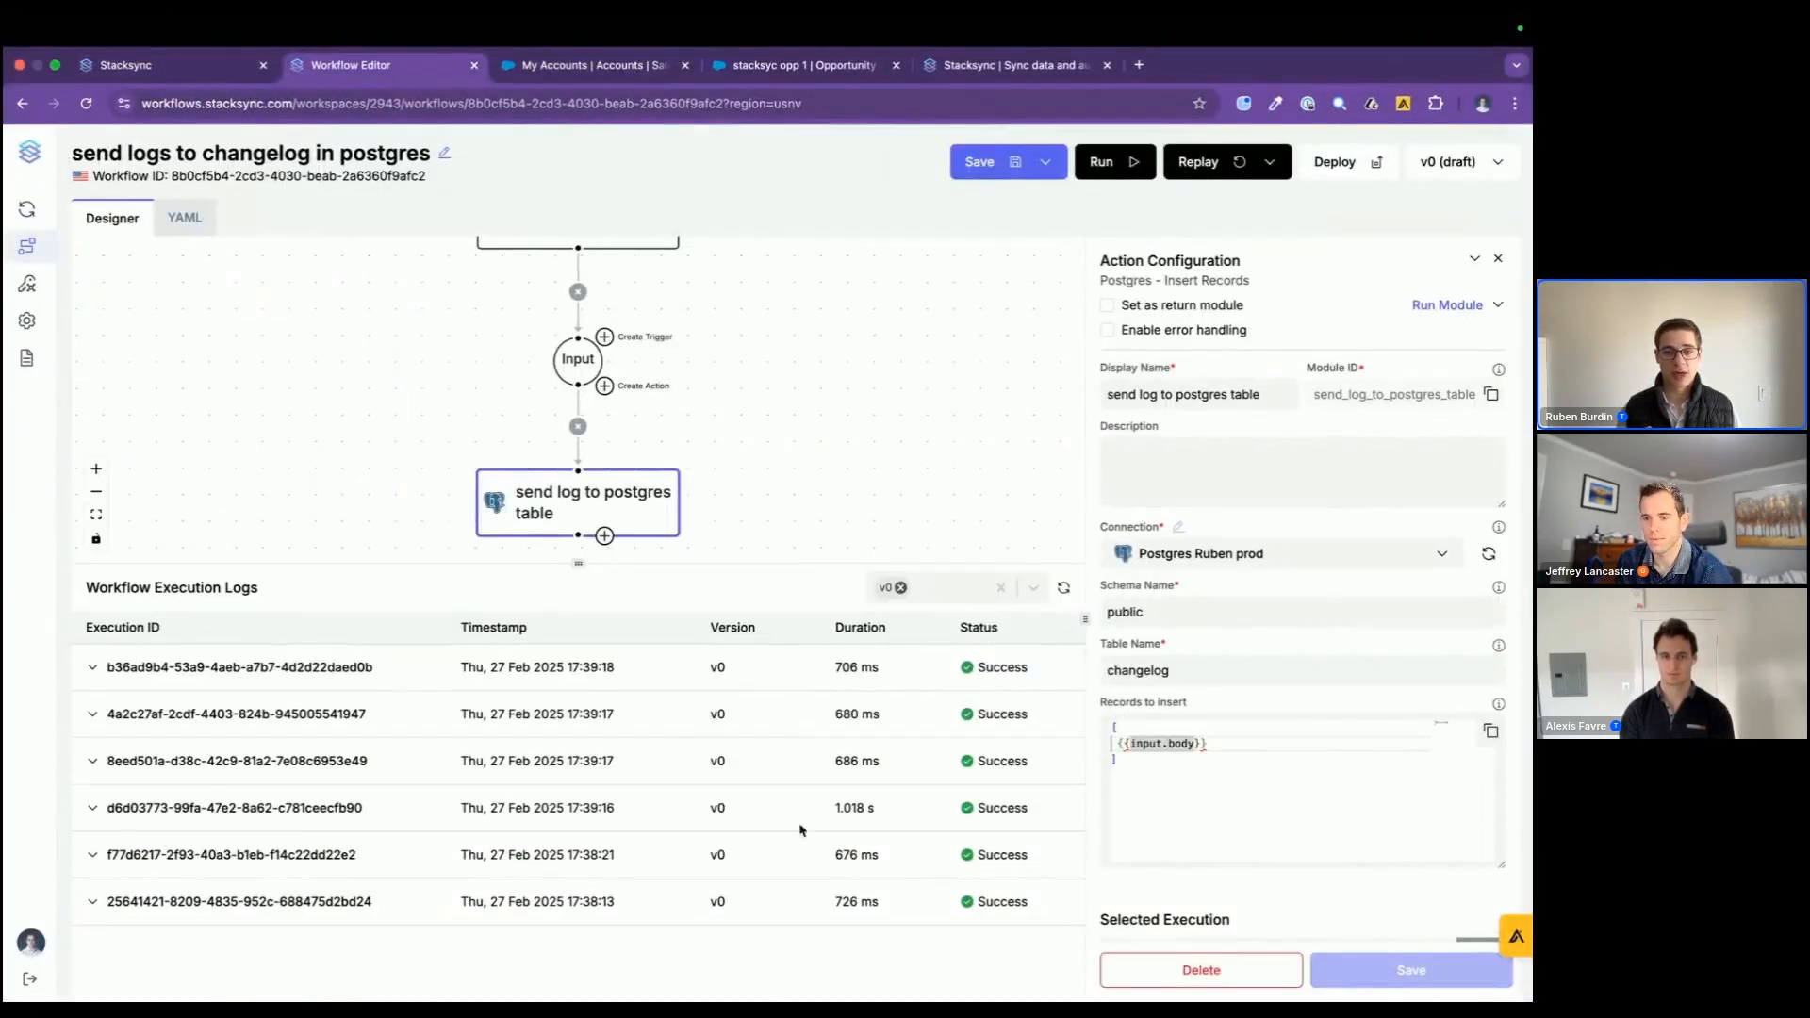
Step: Reload the changelog table in the database client, discarding its unsubmitted edit, and examine the logged description changes
{"action": "key", "text": "super+Tab"}
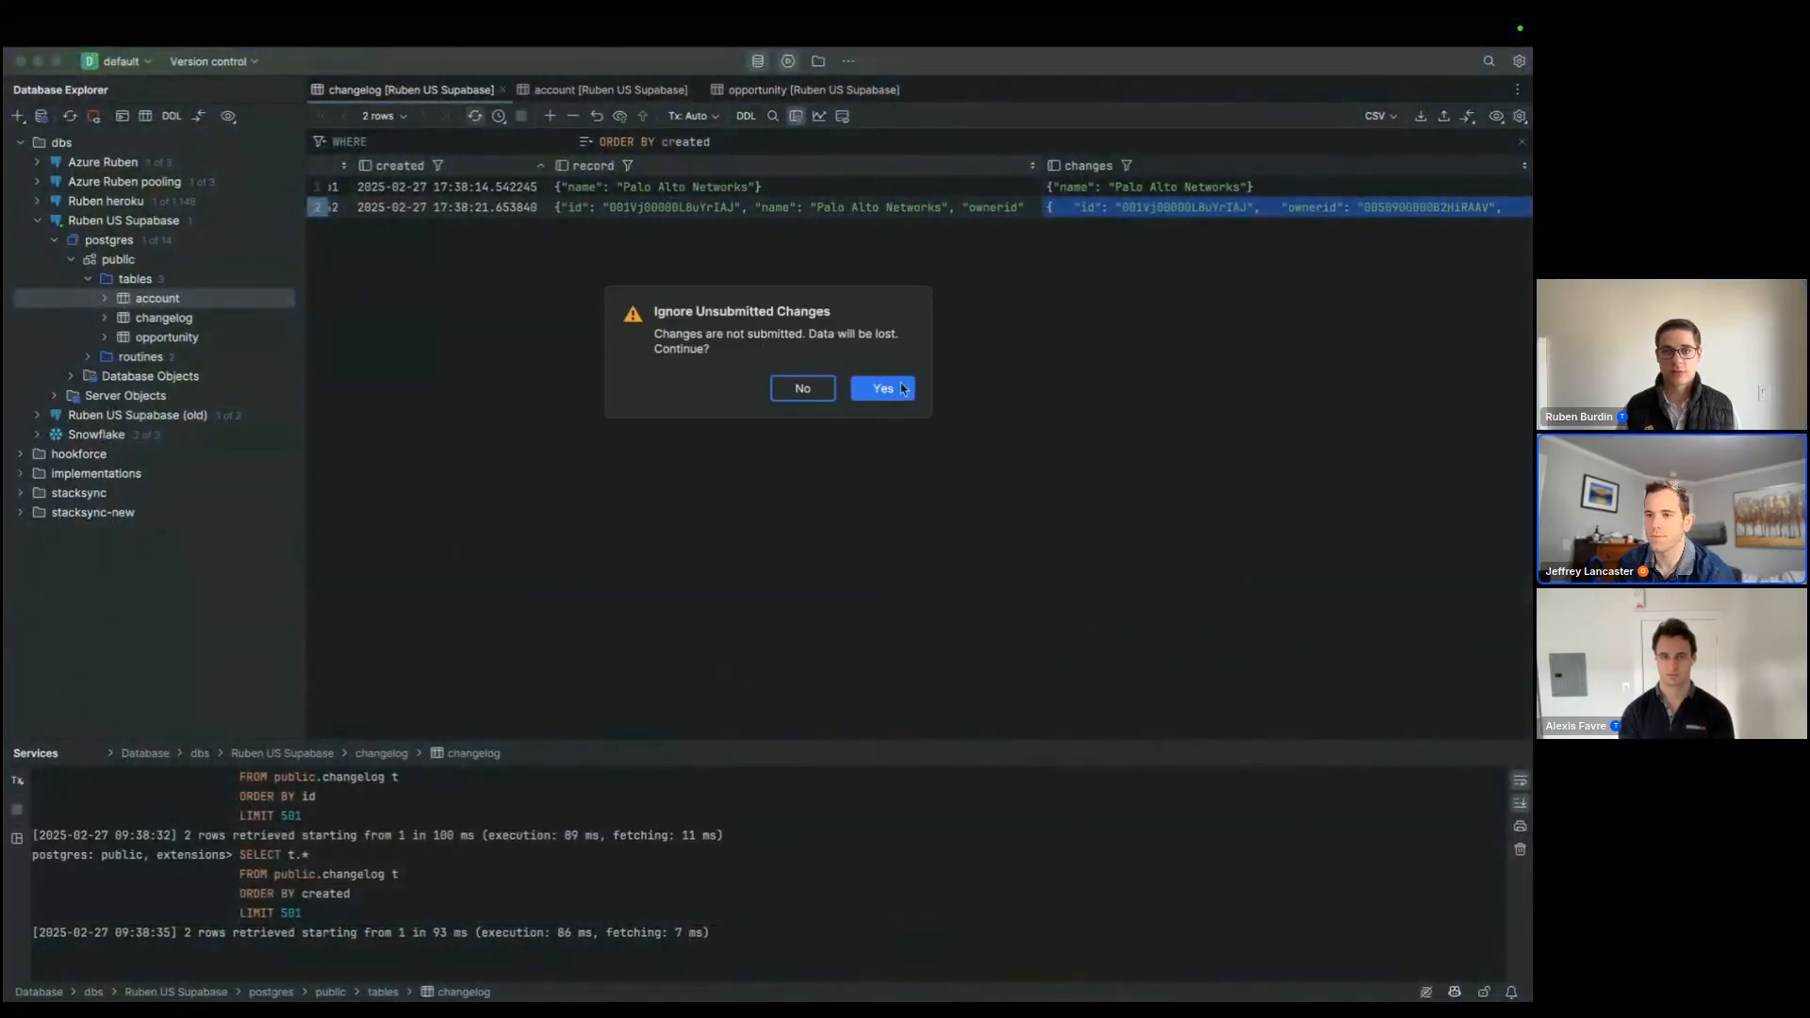
{"action": "left_click", "coordinate": [899, 389]}
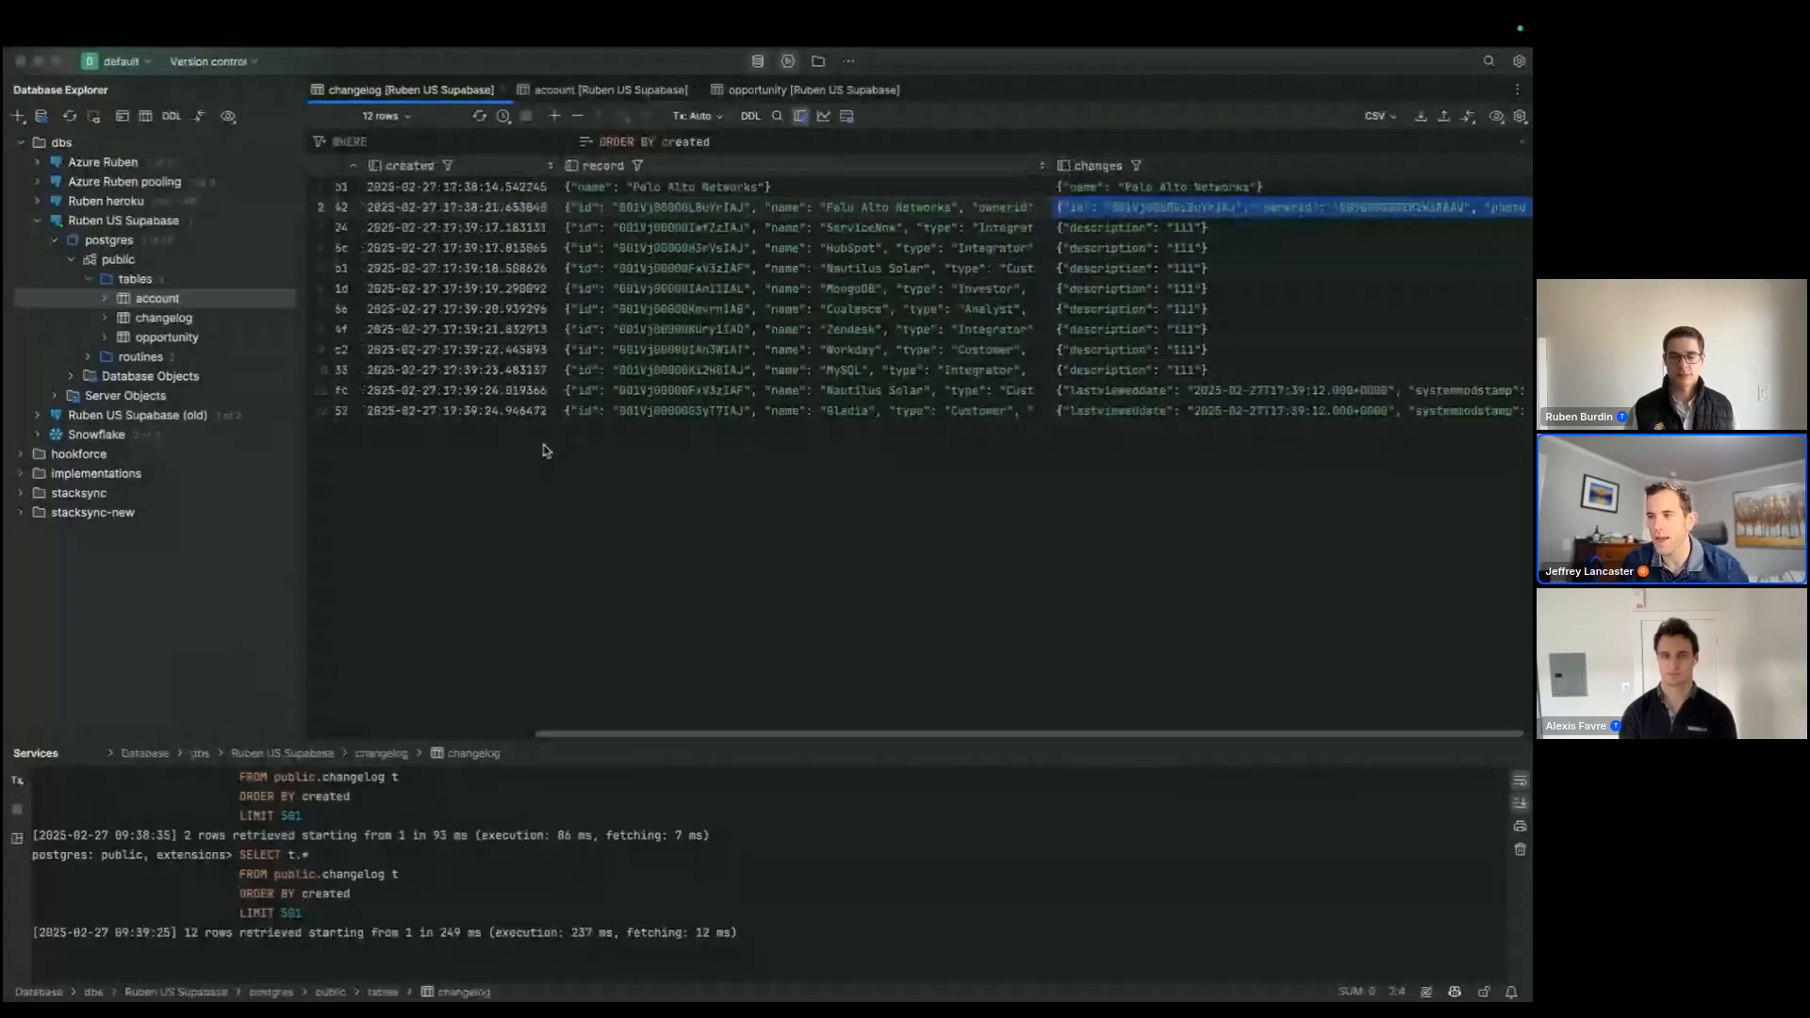
{"action": "scroll", "coordinate": [545, 451], "scroll_direction": "left", "scroll_amount": 3}
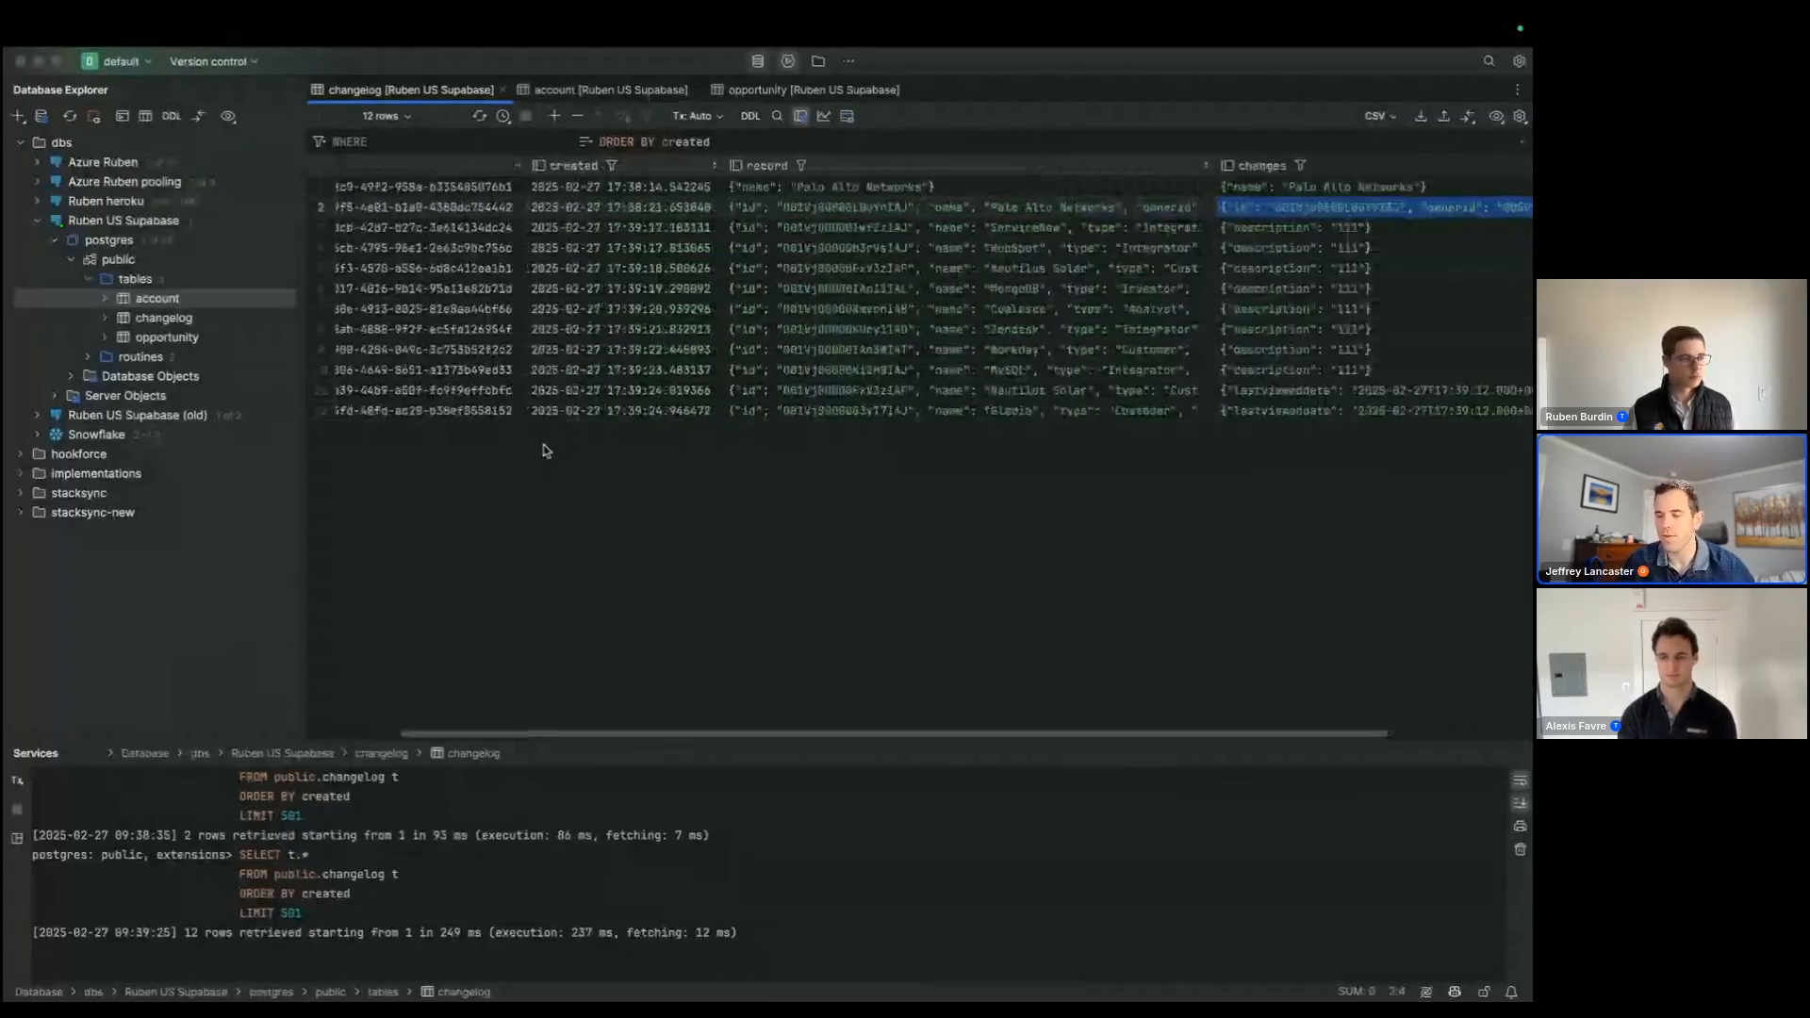
Step: Return to the Workflow Editor and show the whole changelog workflow alongside its execution logs
{"action": "key", "text": "super+Tab"}
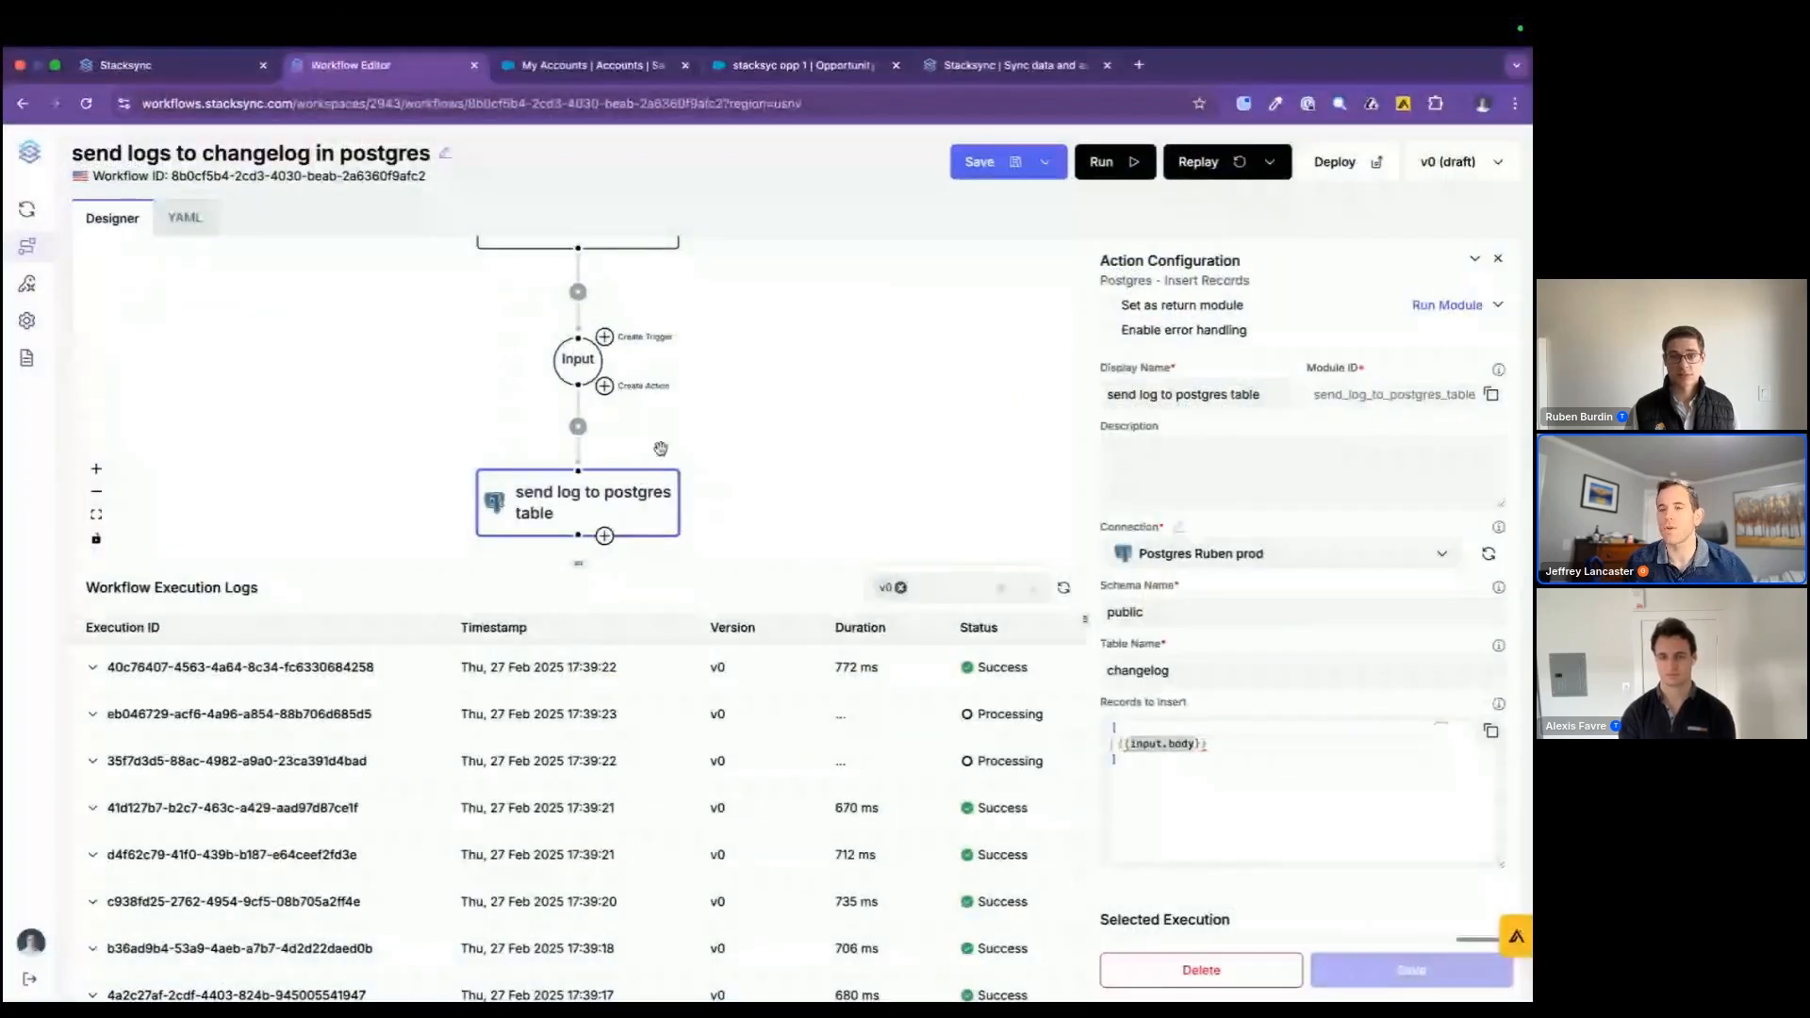
{"action": "scroll", "coordinate": [670, 438], "scroll_direction": "down", "scroll_amount": 2}
{"action": "scroll", "coordinate": [683, 425], "scroll_direction": "down", "scroll_amount": 1}
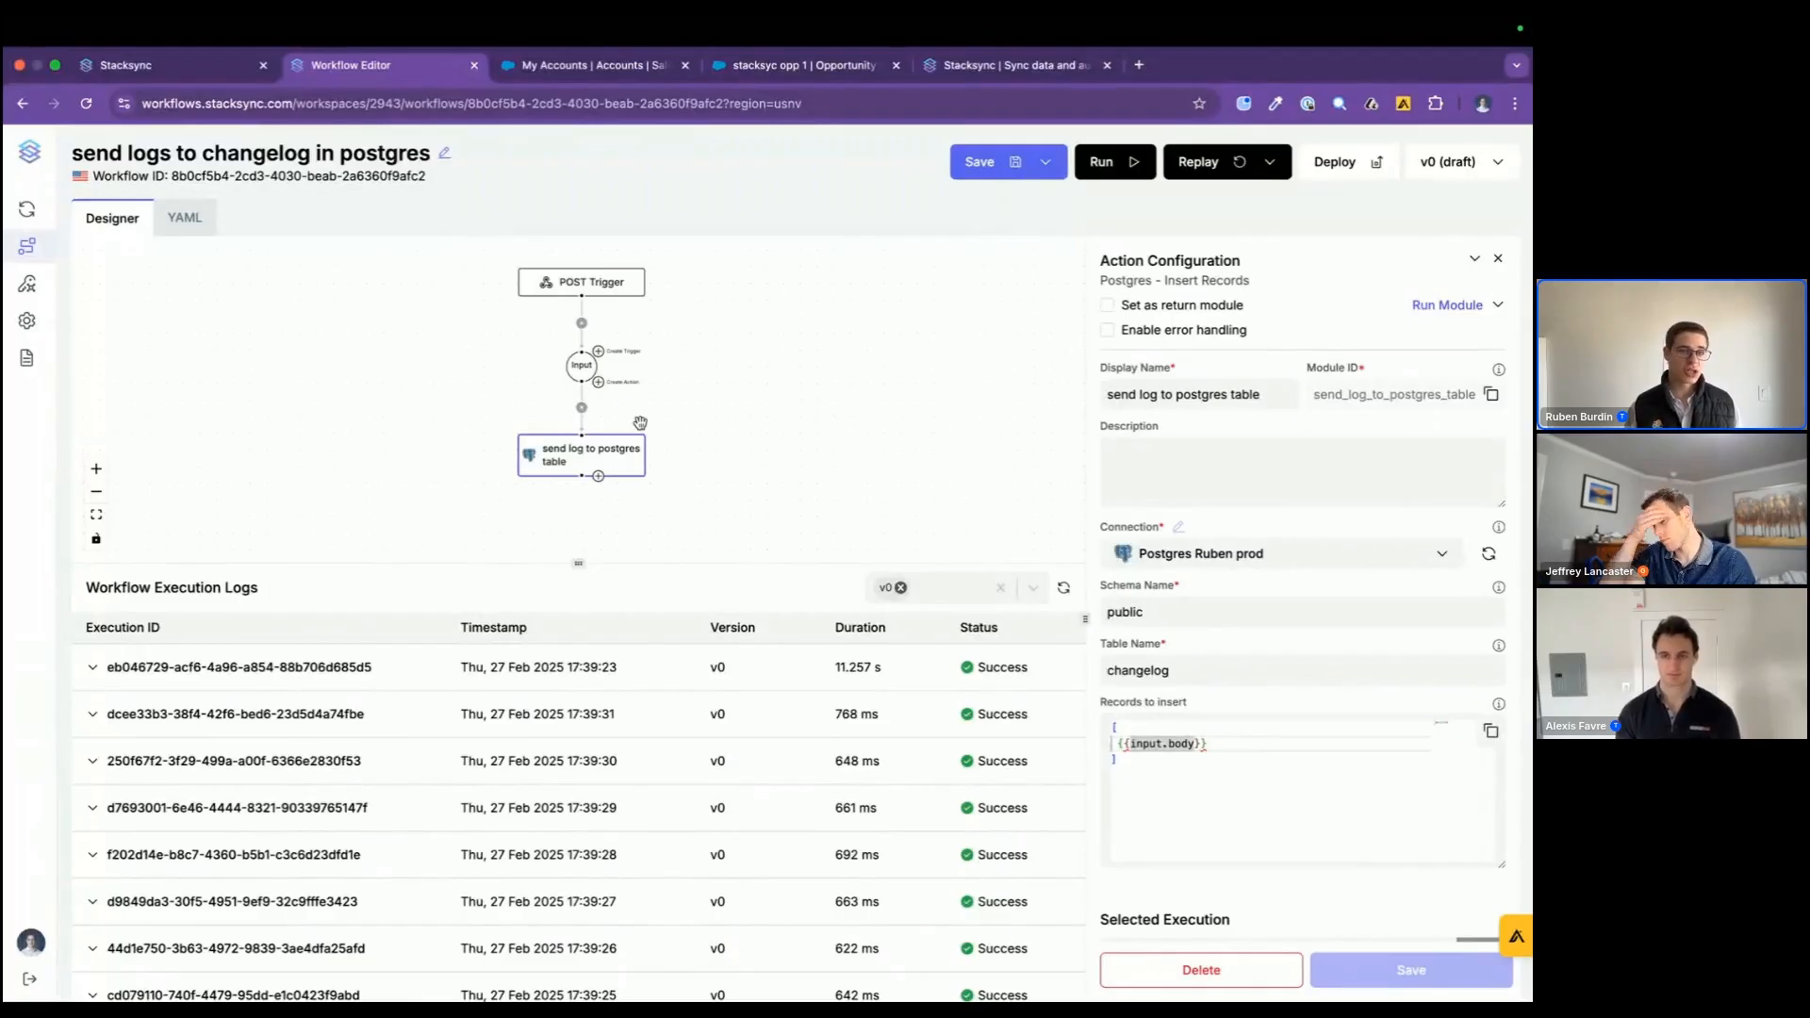
{"action": "mouse_move", "coordinate": [132, 524]}
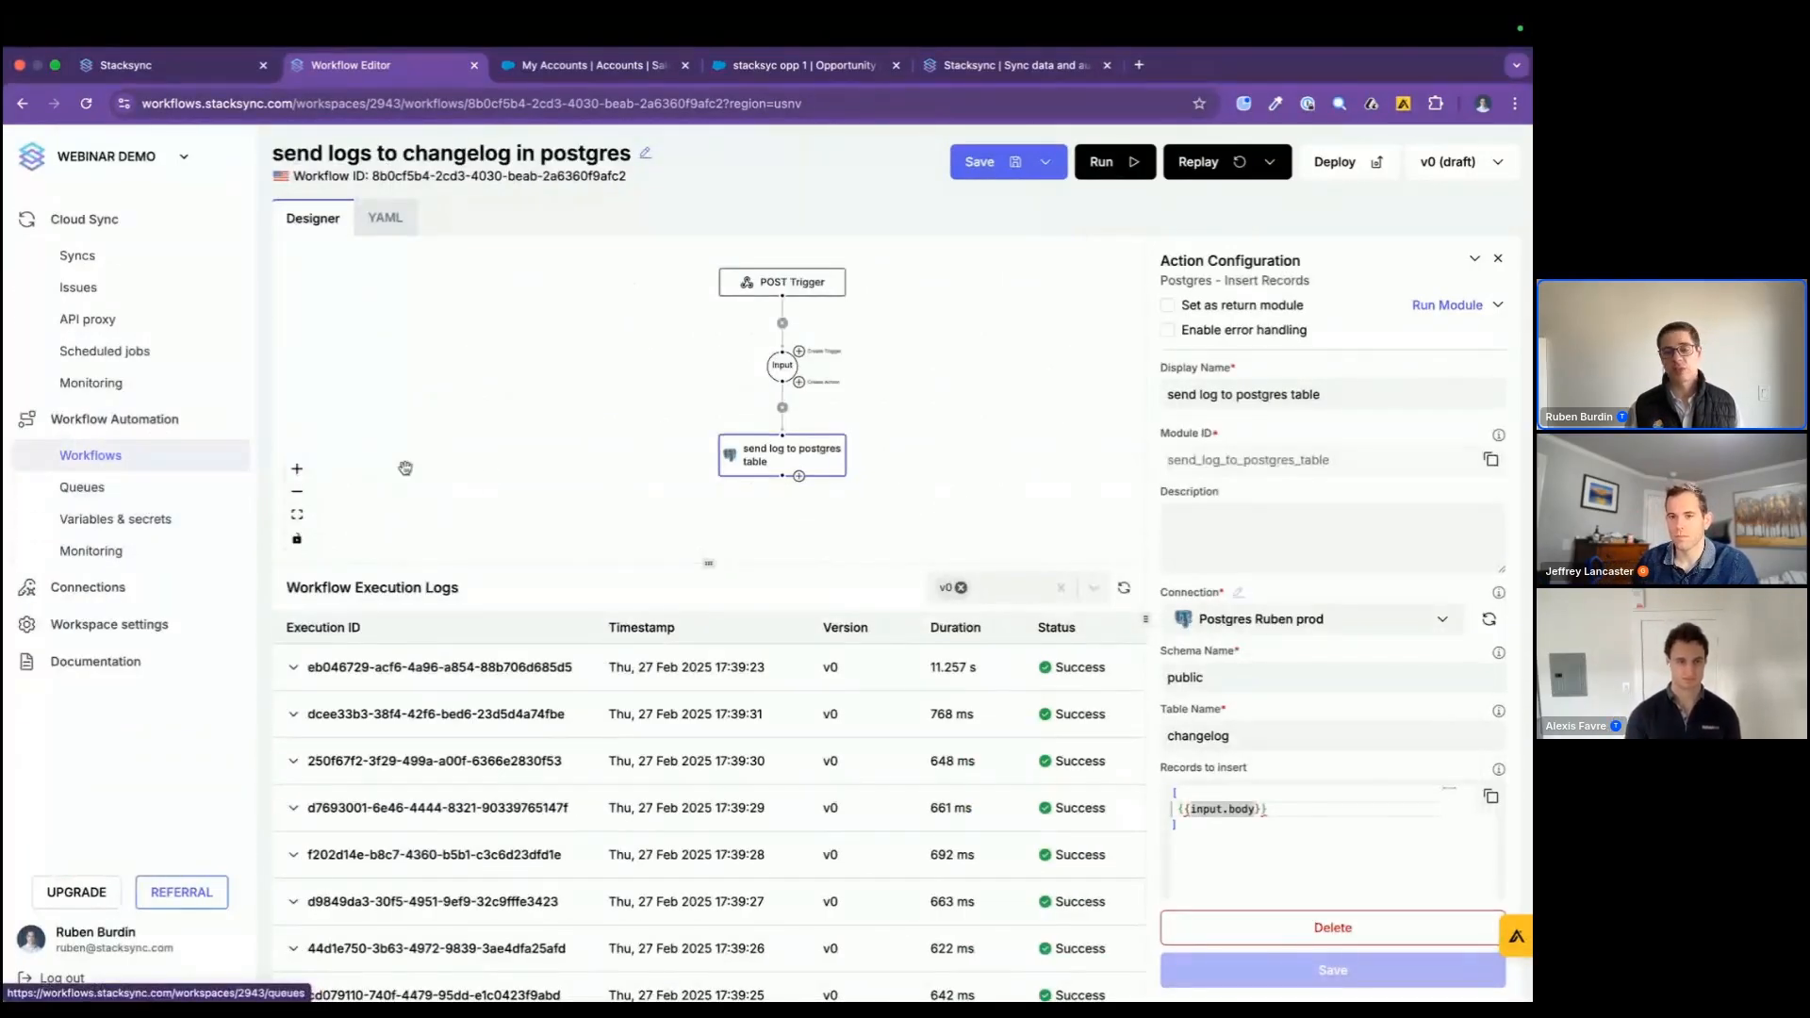
Step: Add a Python Code action named "data cleaning" after the workflow's Input, keeping its default script, and save it
{"action": "scroll", "coordinate": [649, 366], "scroll_direction": "up", "scroll_amount": 3}
{"action": "scroll", "coordinate": [649, 366], "scroll_direction": "down", "scroll_amount": 2}
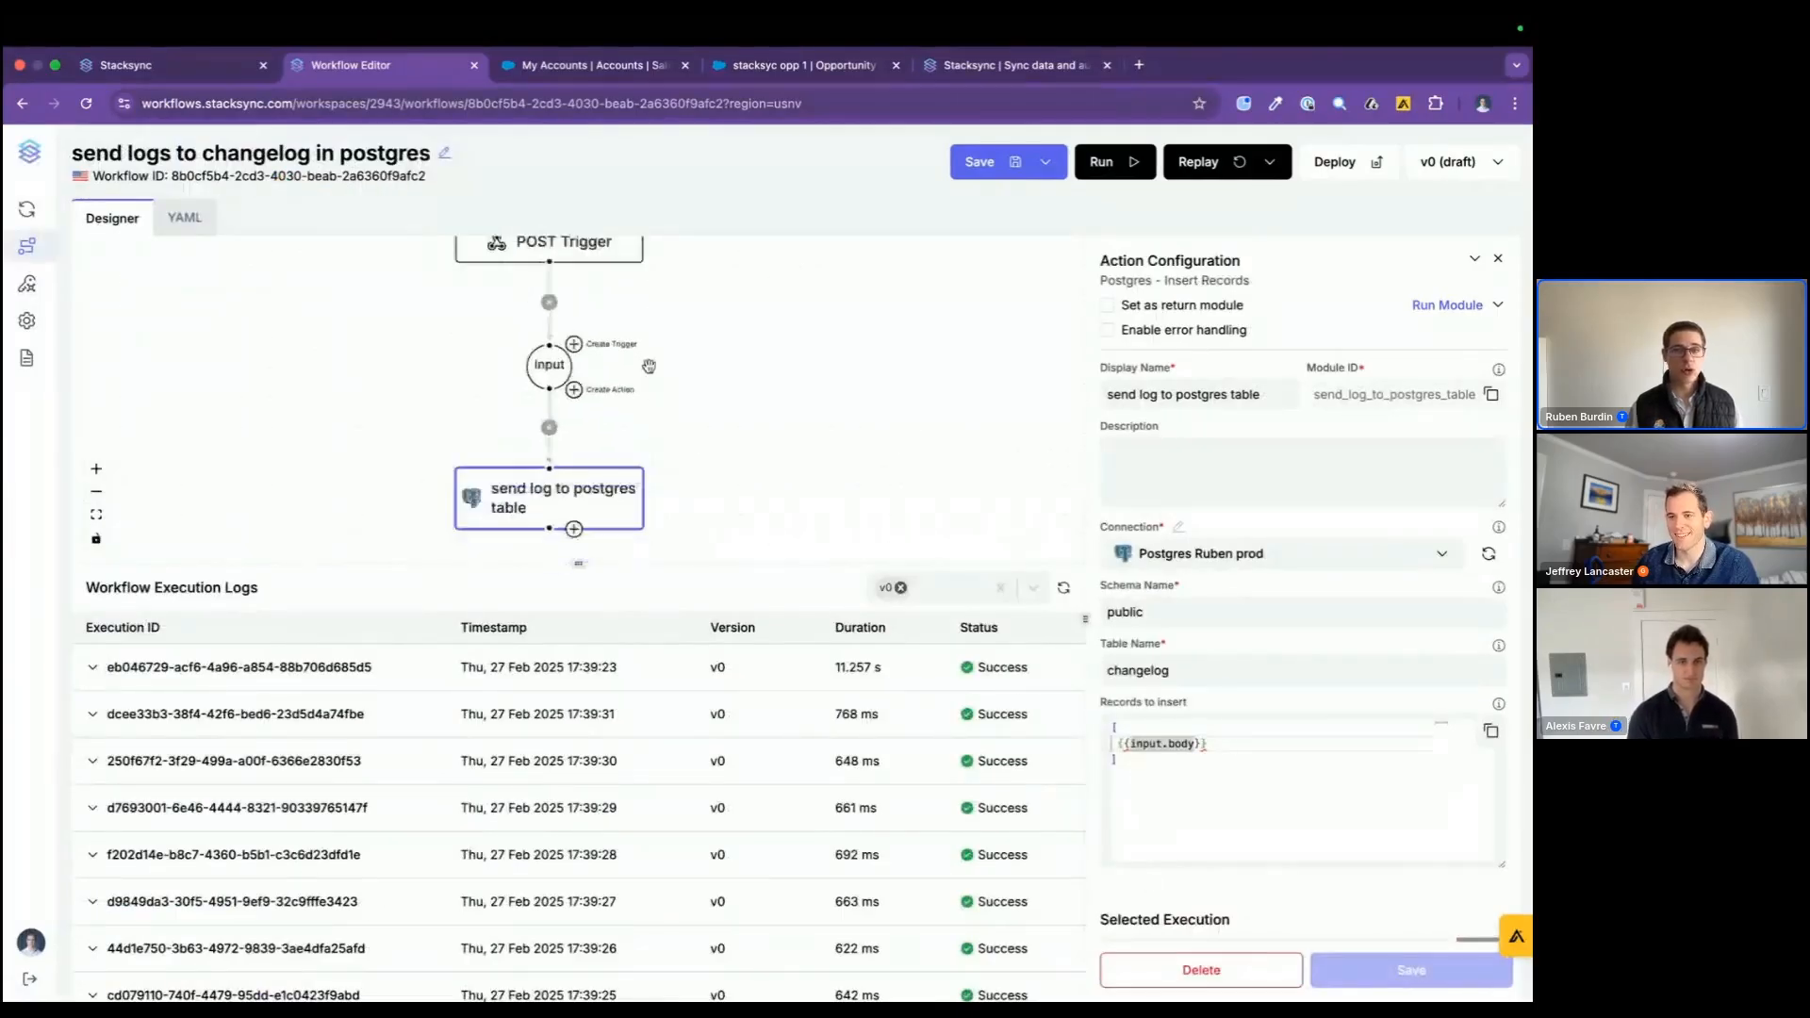
{"action": "scroll", "coordinate": [648, 366], "scroll_direction": "down", "scroll_amount": 1}
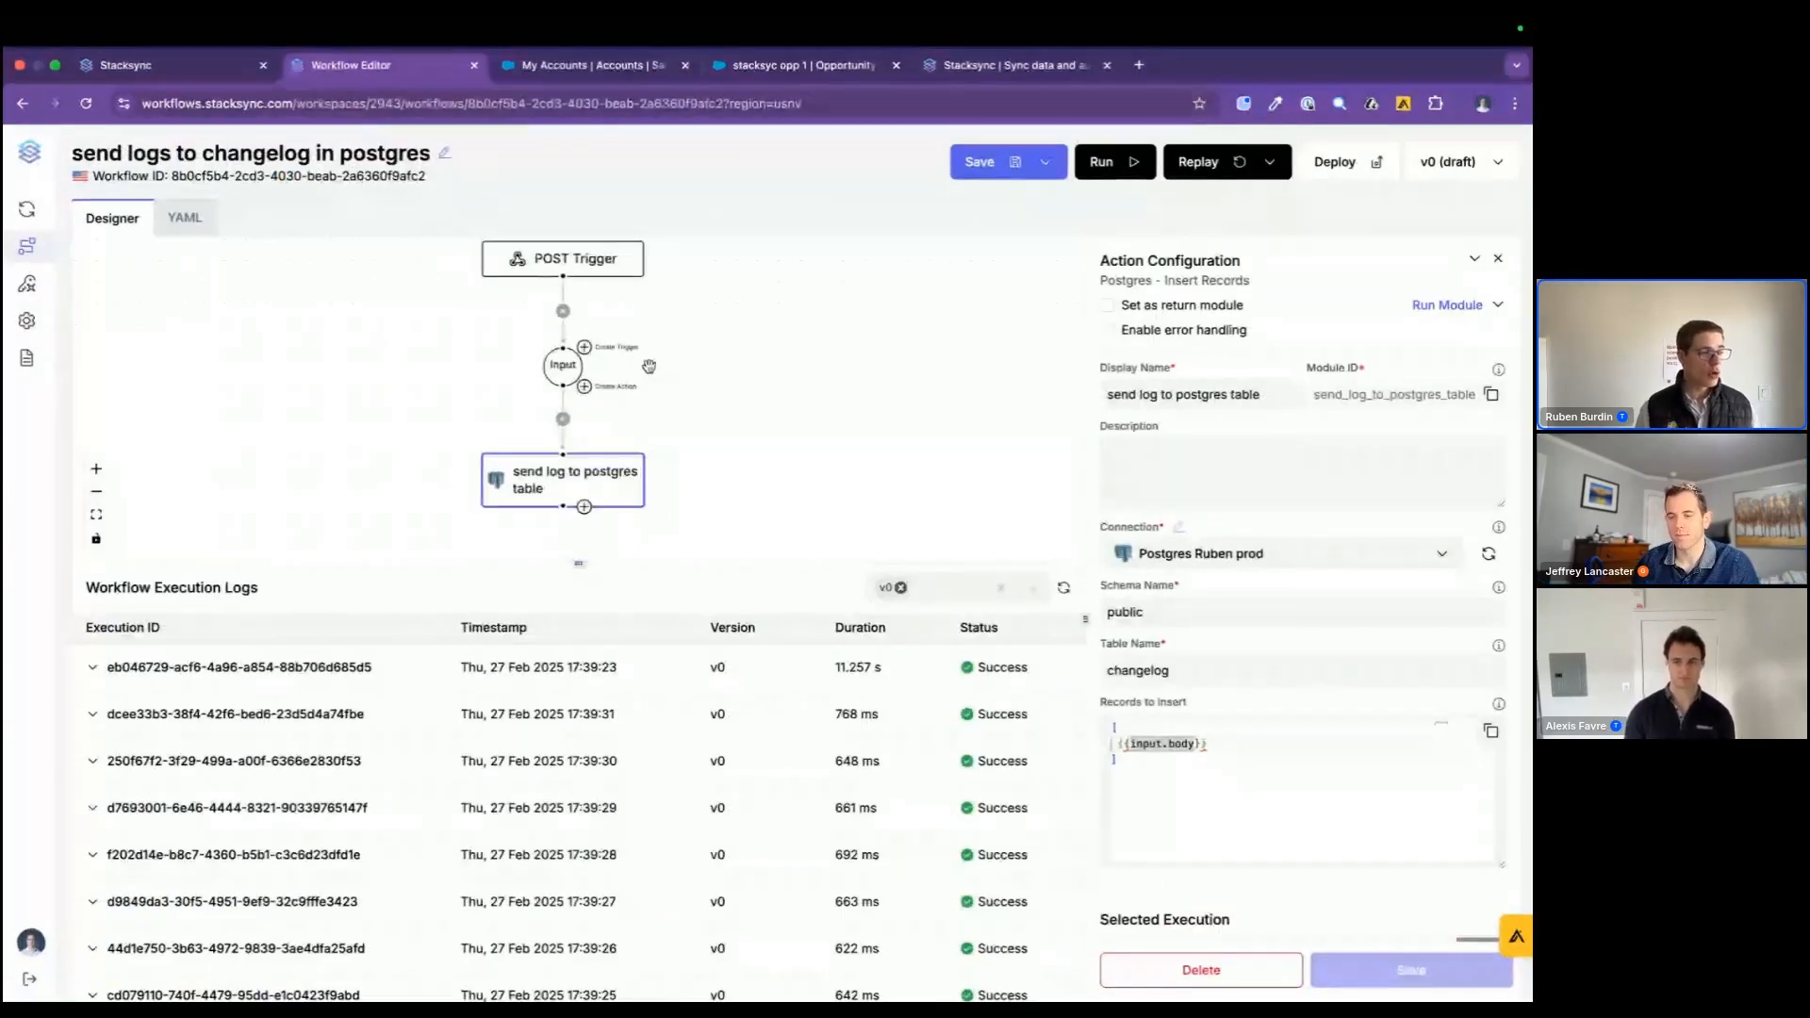
{"action": "left_click", "coordinate": [584, 386]}
{"action": "left_click", "coordinate": [1184, 557]}
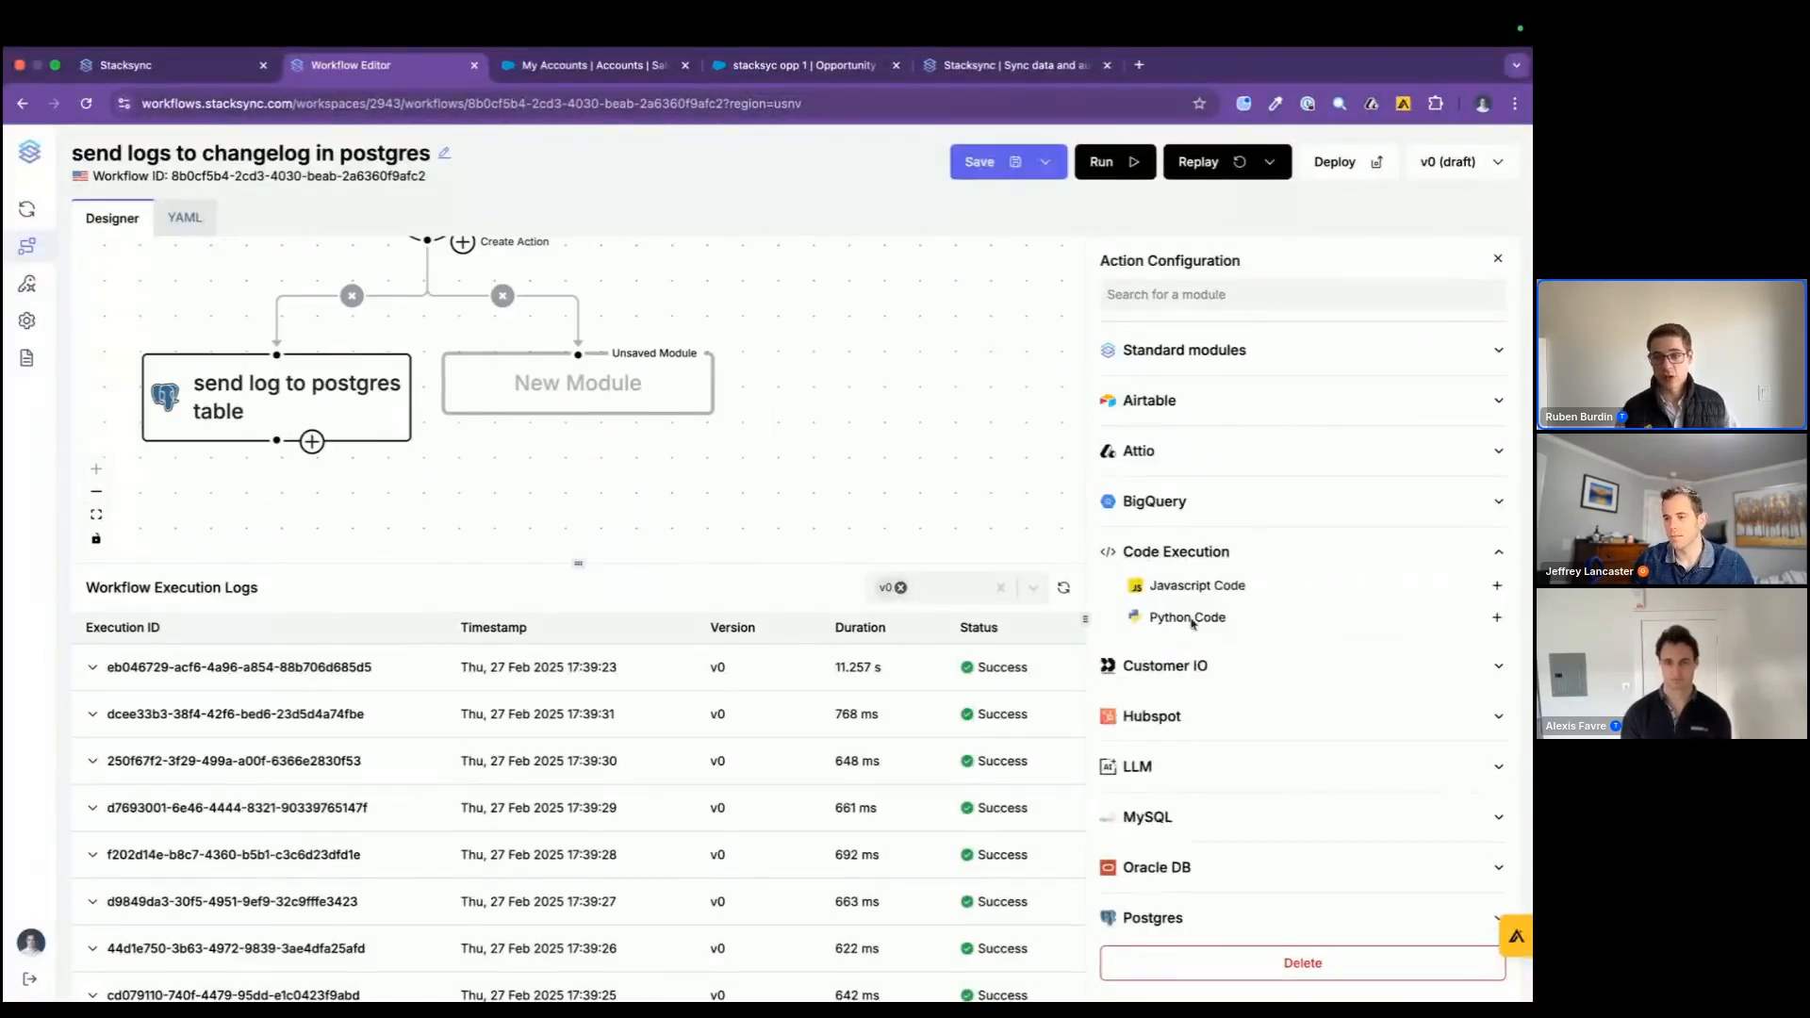
{"action": "left_click", "coordinate": [1187, 619]}
{"action": "type", "text": "dat"}
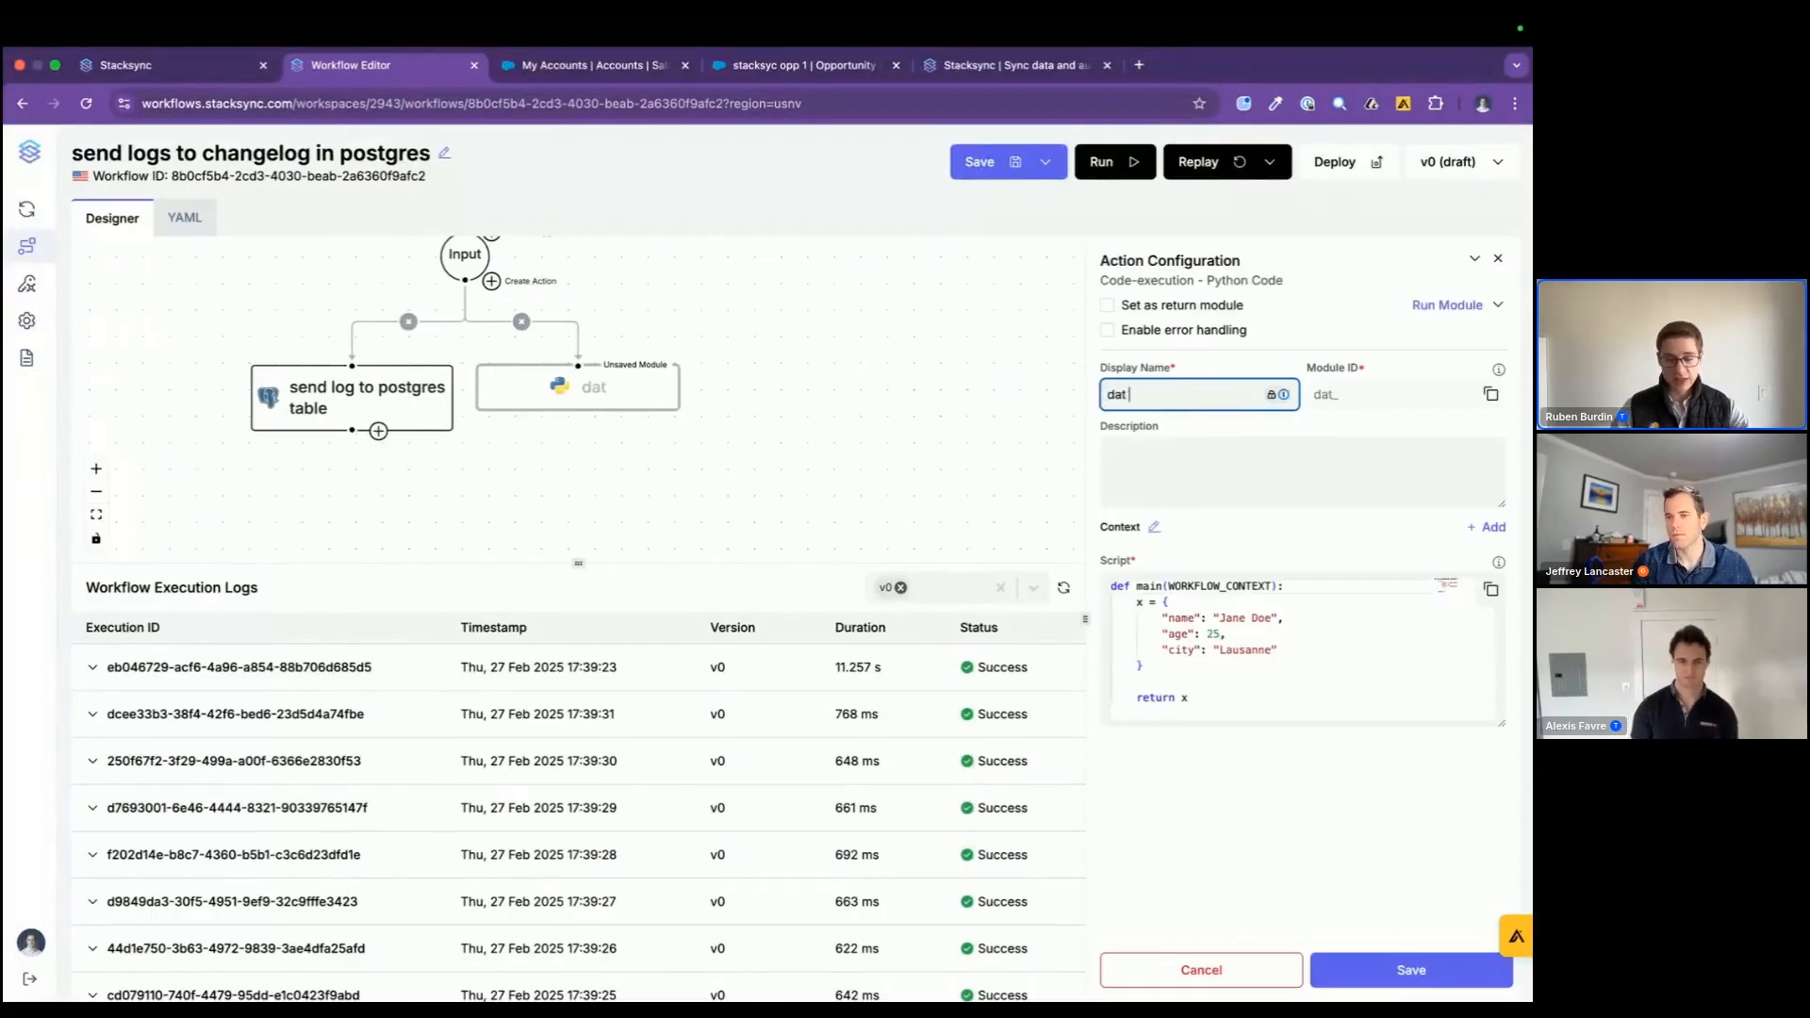
{"action": "type", "text": "a cleaning"}
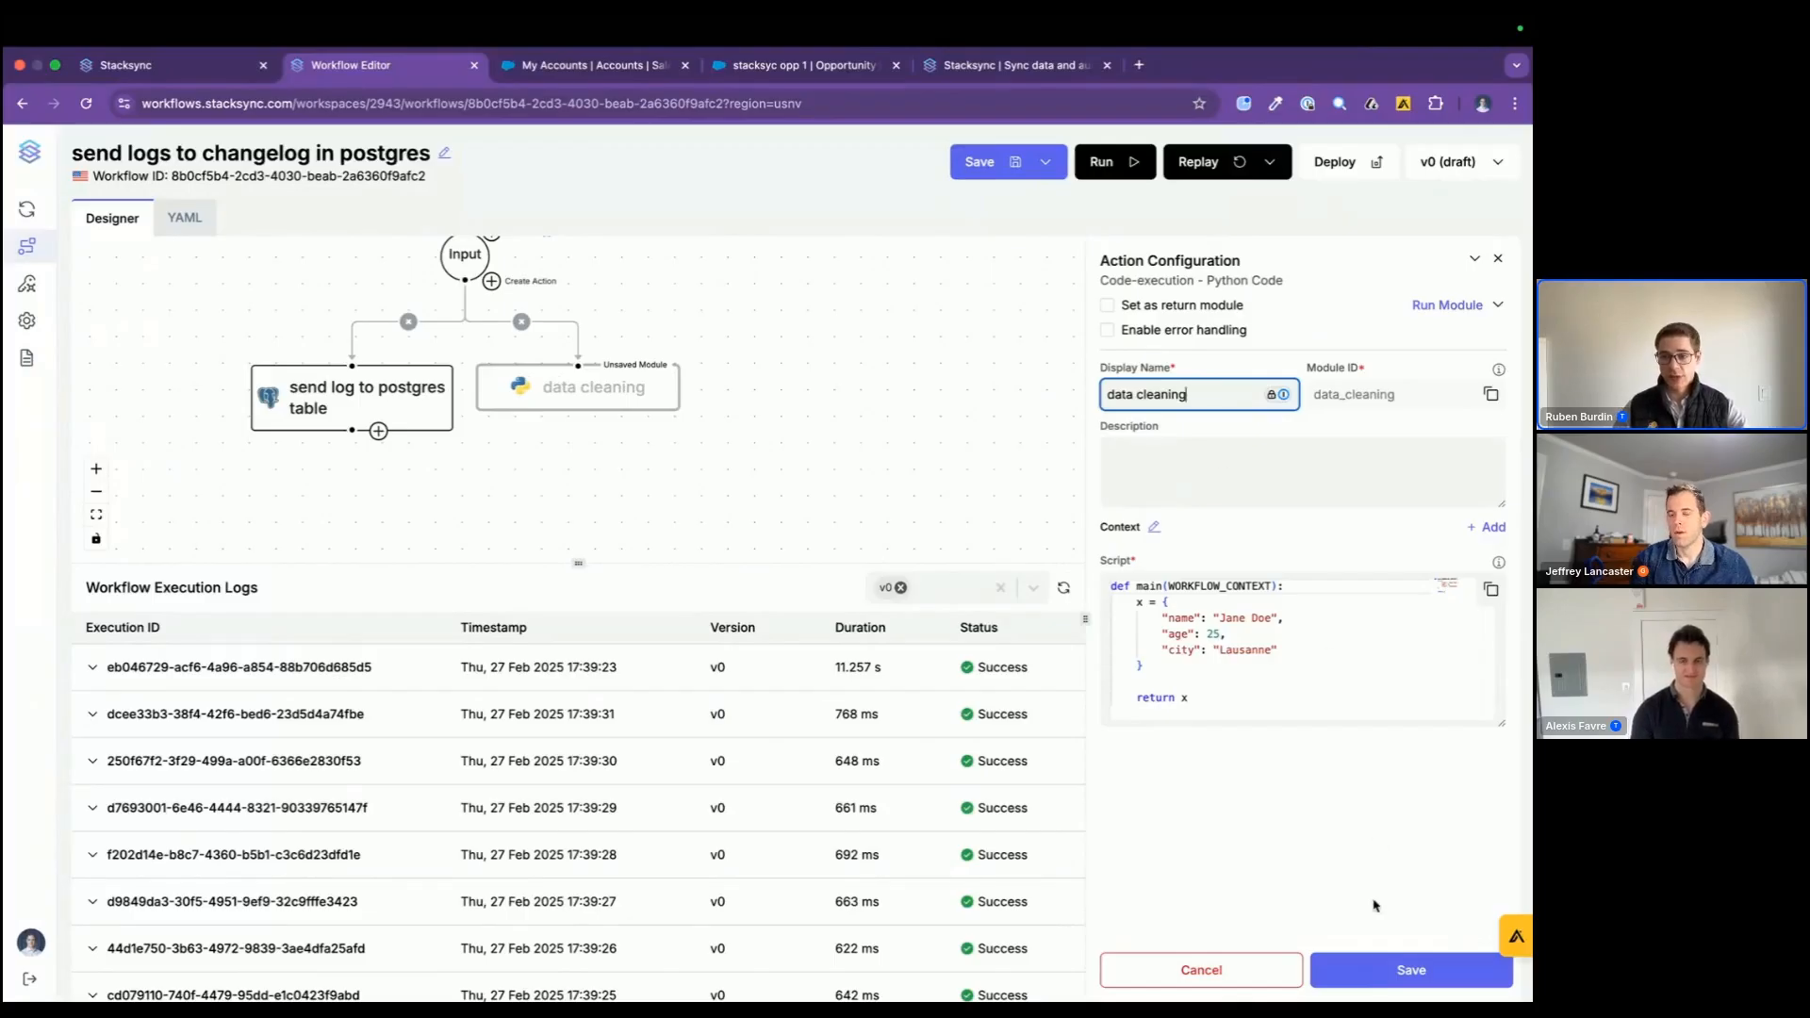
{"action": "left_click", "coordinate": [1391, 970]}
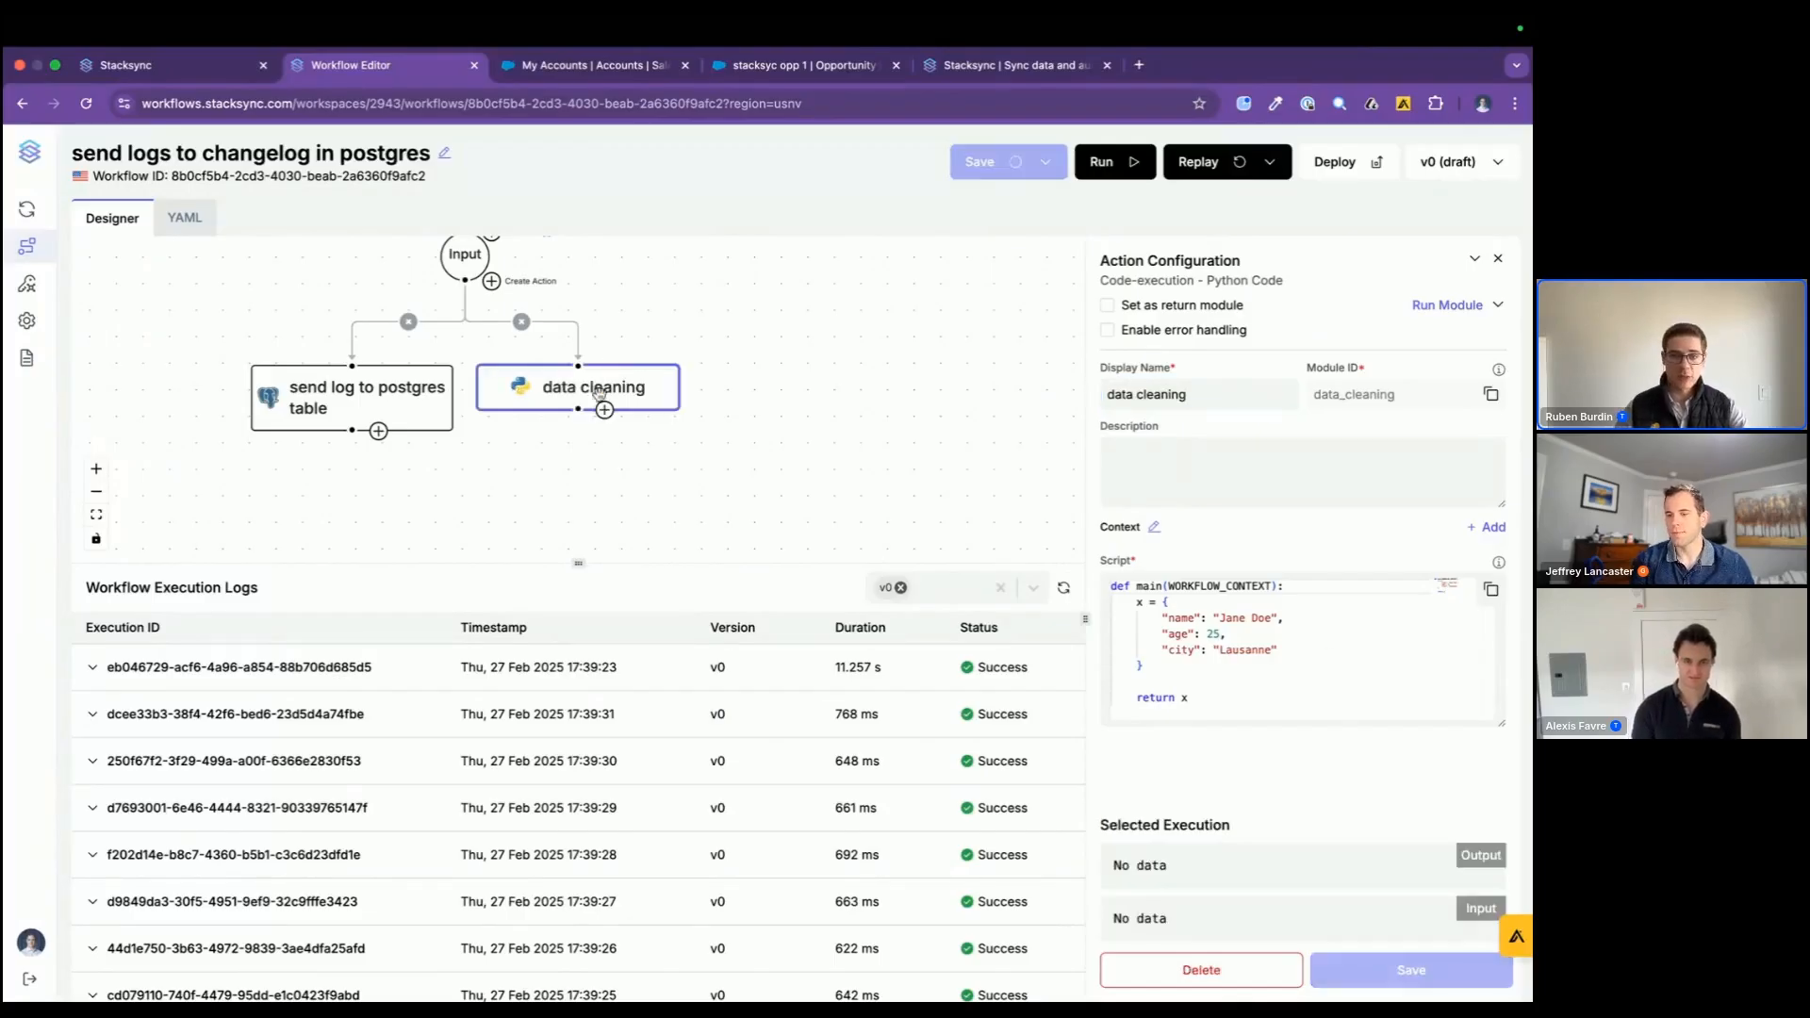
Step: Add a standard Request module named "get website" after the data cleaning module
{"action": "left_click", "coordinate": [609, 414]}
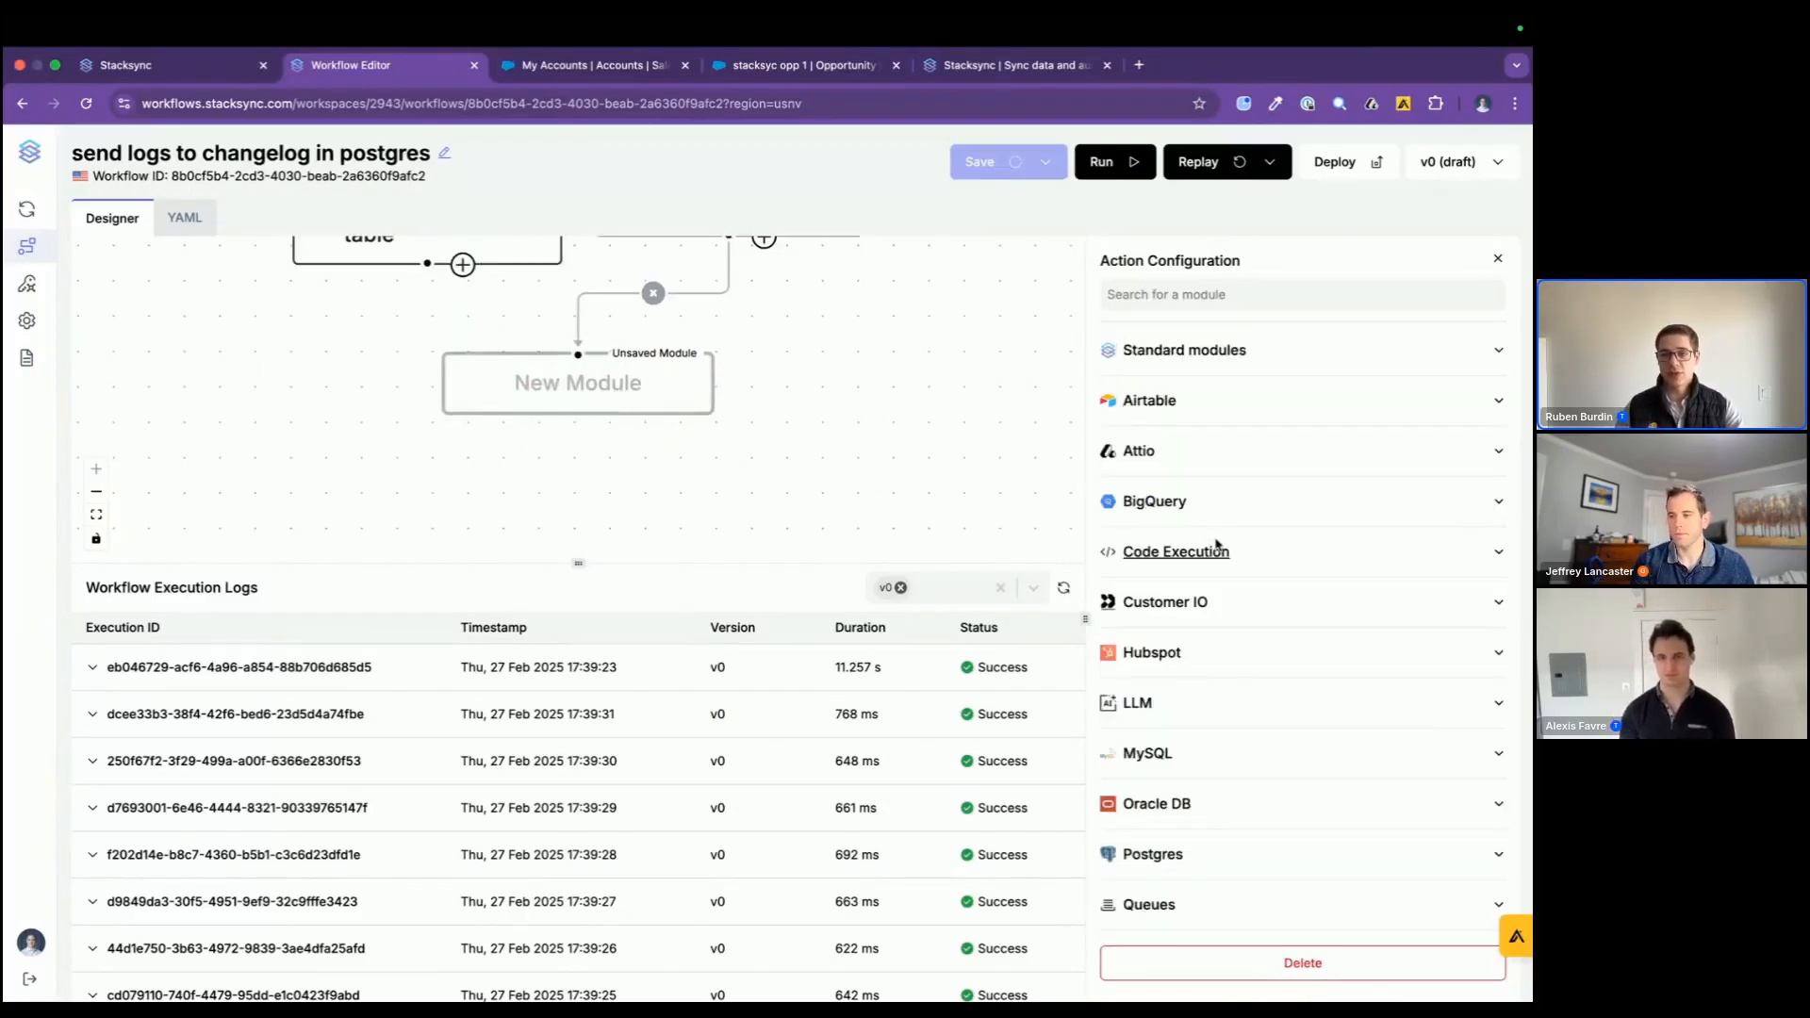
{"action": "left_click", "coordinate": [1184, 350]}
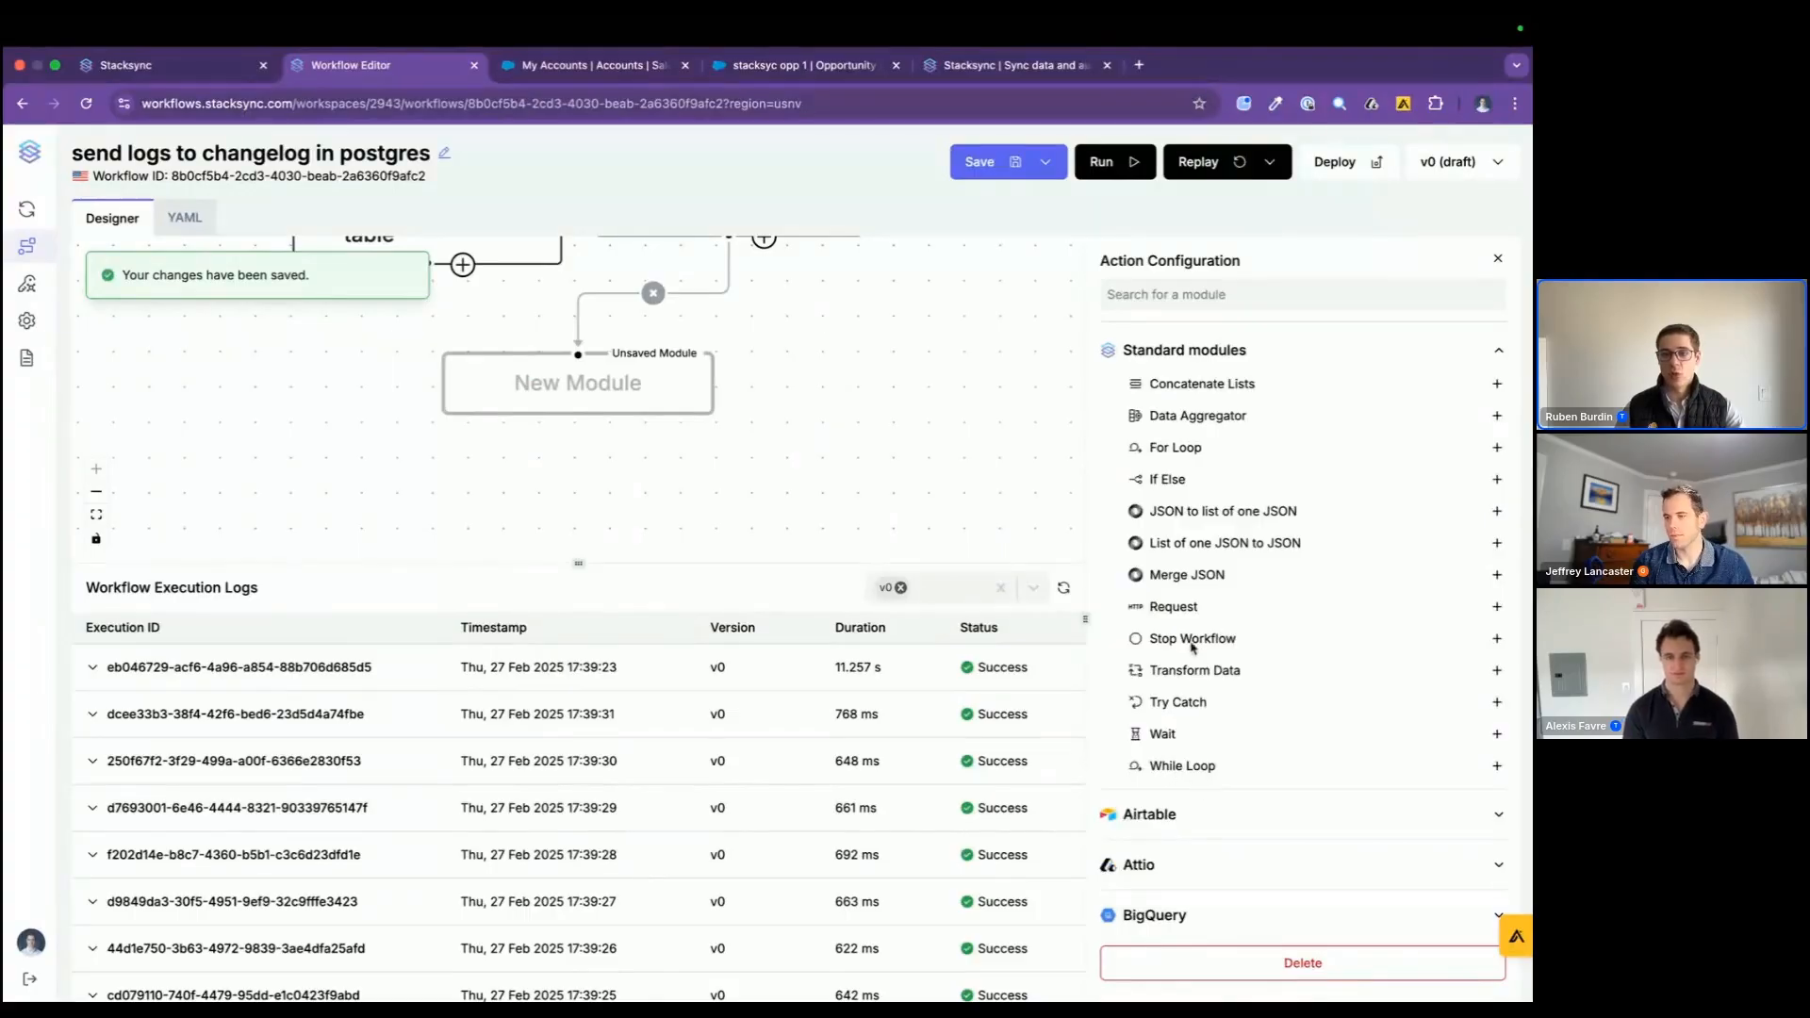
{"action": "left_click", "coordinate": [1179, 611]}
{"action": "type", "text": "get website"}
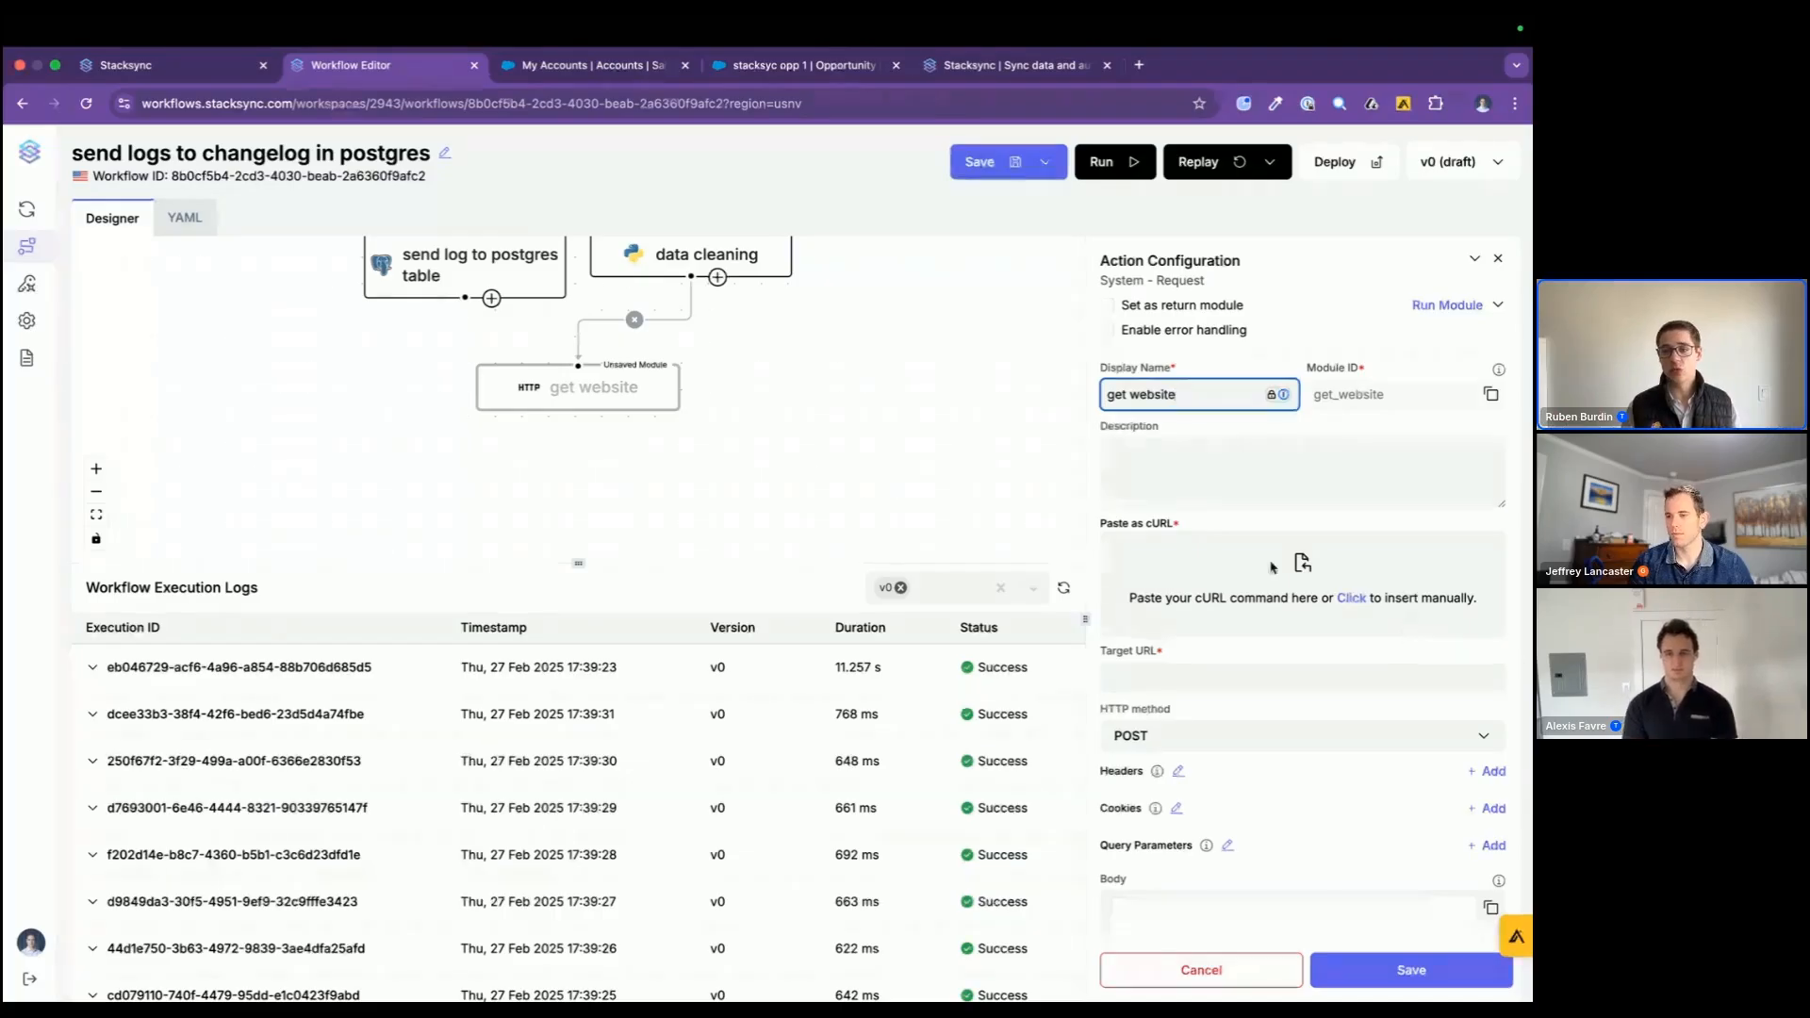
{"action": "left_click", "coordinate": [1264, 677]}
{"action": "type", "text": "http://google.com"}
{"action": "left_click", "coordinate": [1143, 677]}
{"action": "type", "text": "www."}
{"action": "left_click", "coordinate": [1186, 735]}
{"action": "left_click", "coordinate": [1188, 778]}
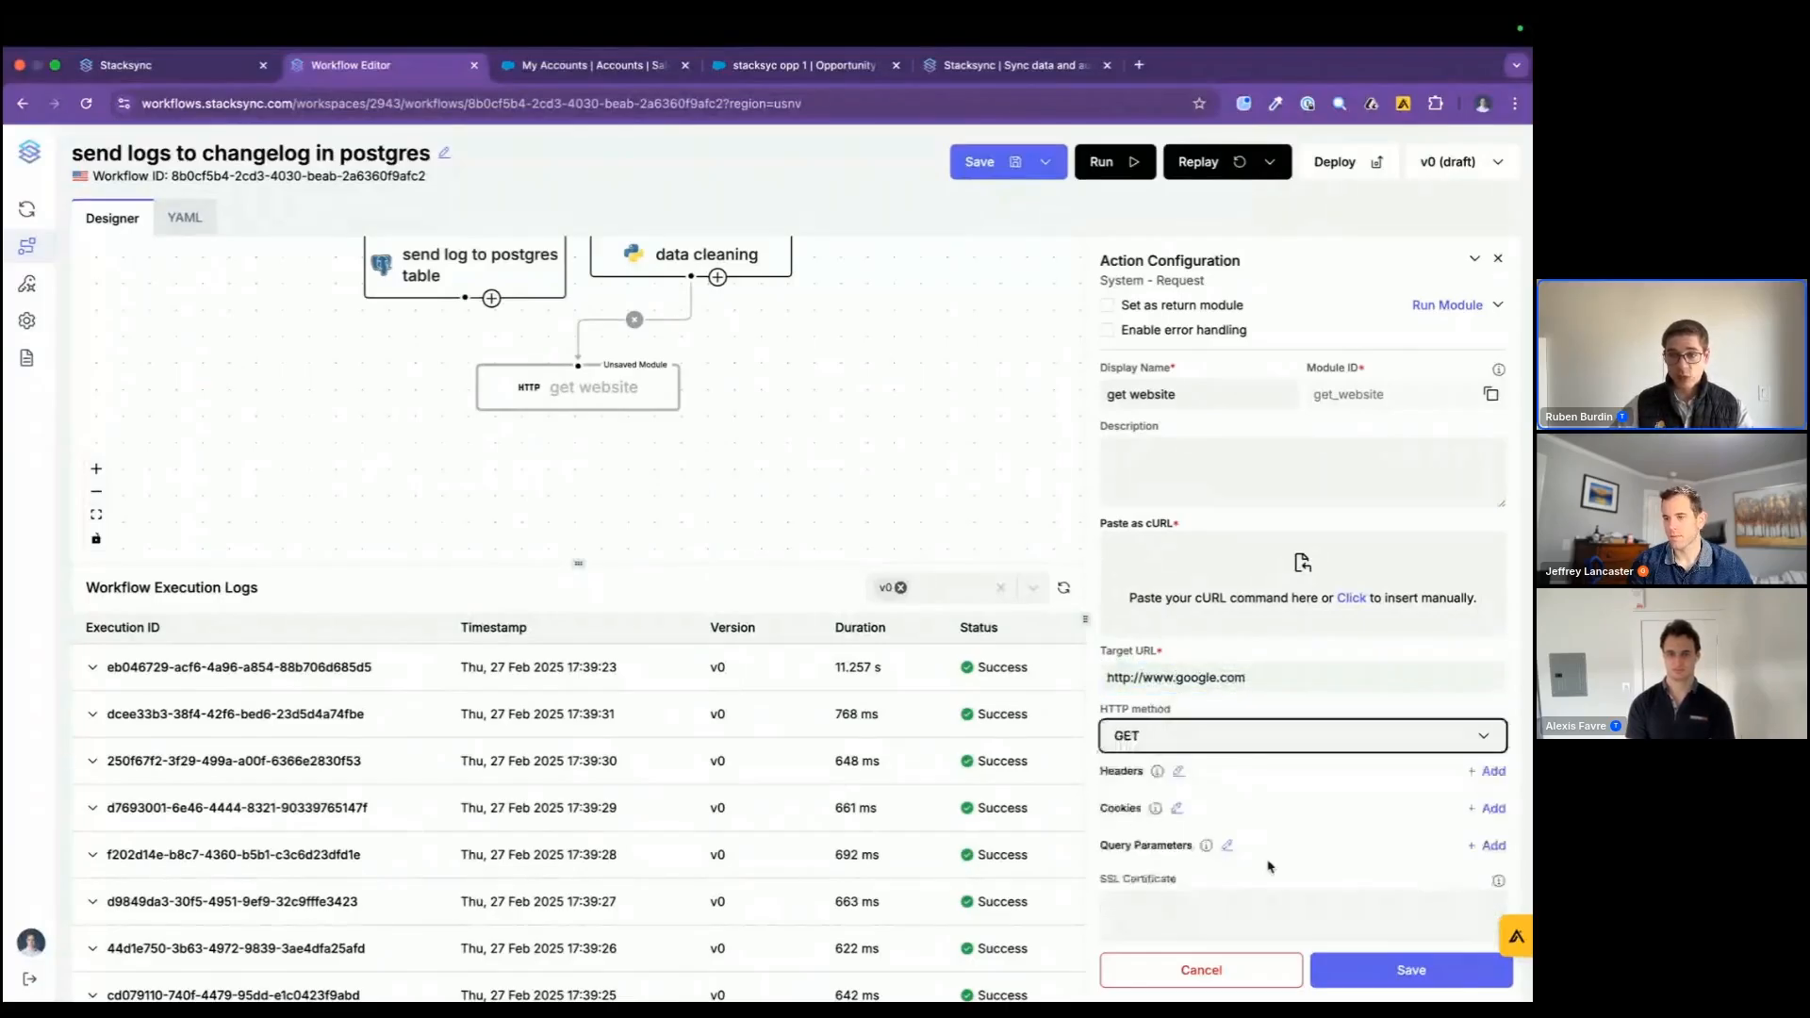
{"action": "left_click", "coordinate": [1369, 972]}
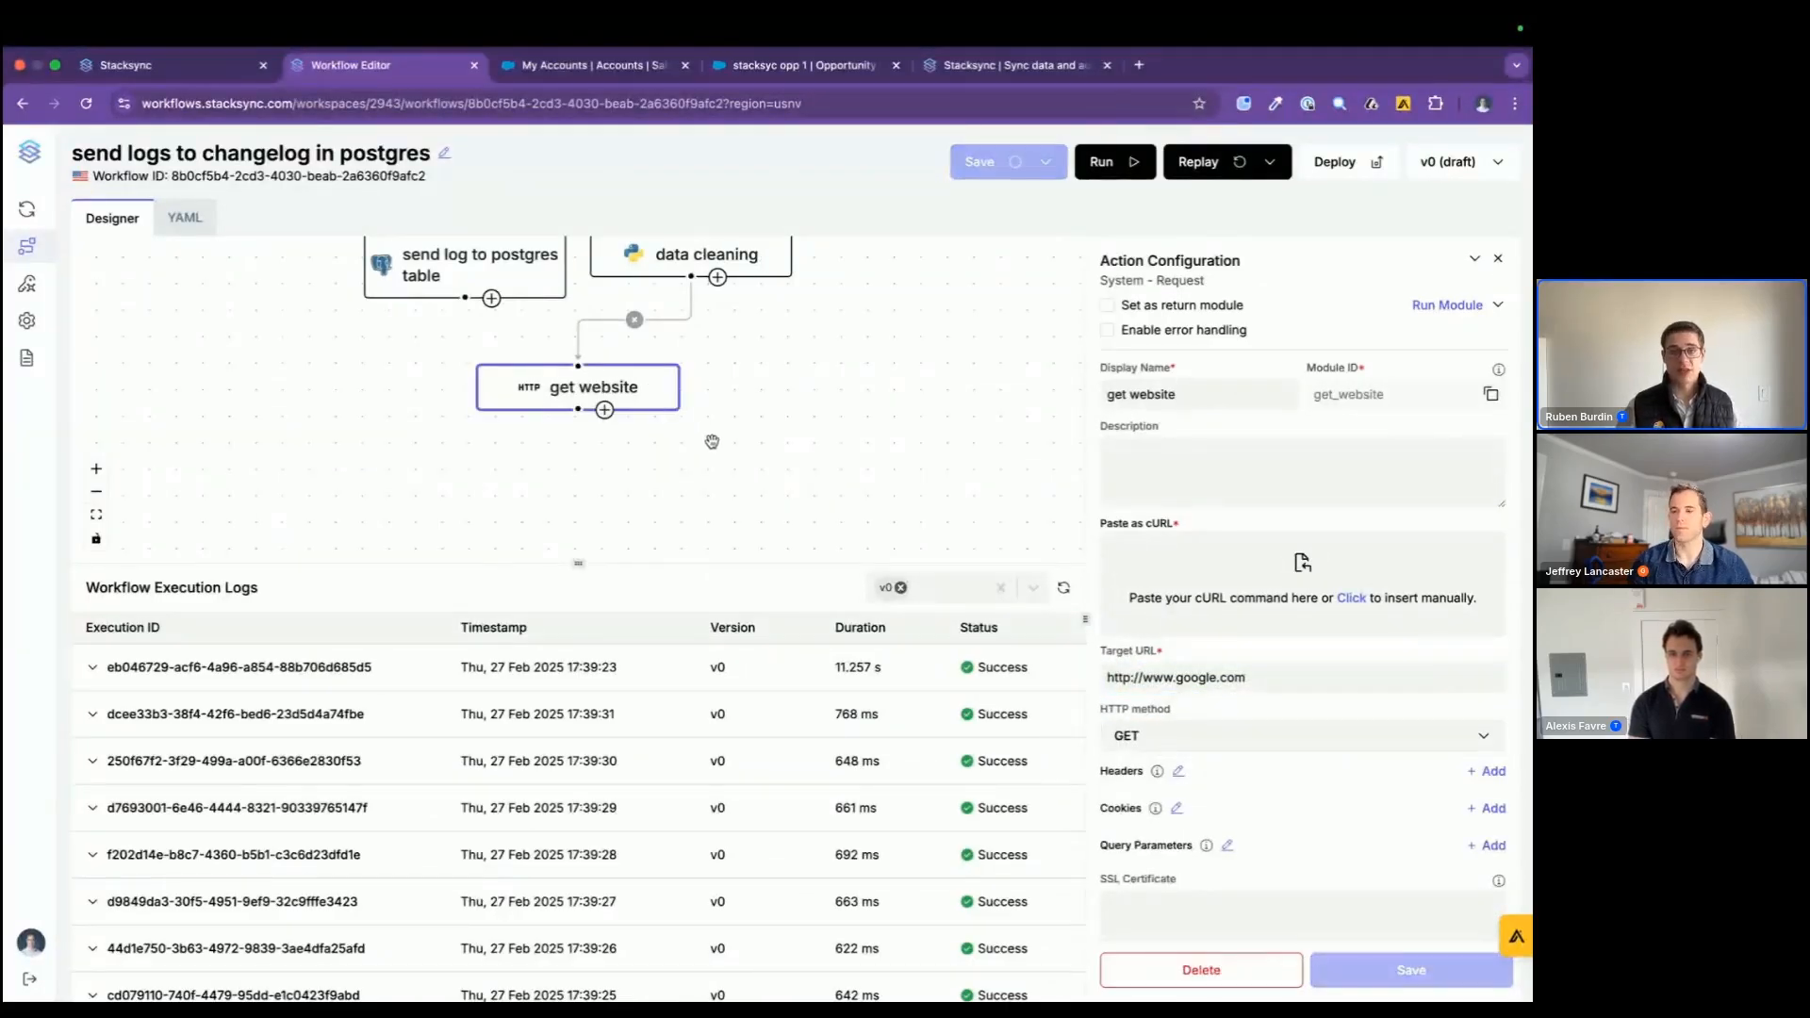
Step: Run the workflow and examine the module results in the newest execution's log
{"action": "scroll", "coordinate": [711, 442], "scroll_direction": "up", "scroll_amount": 2}
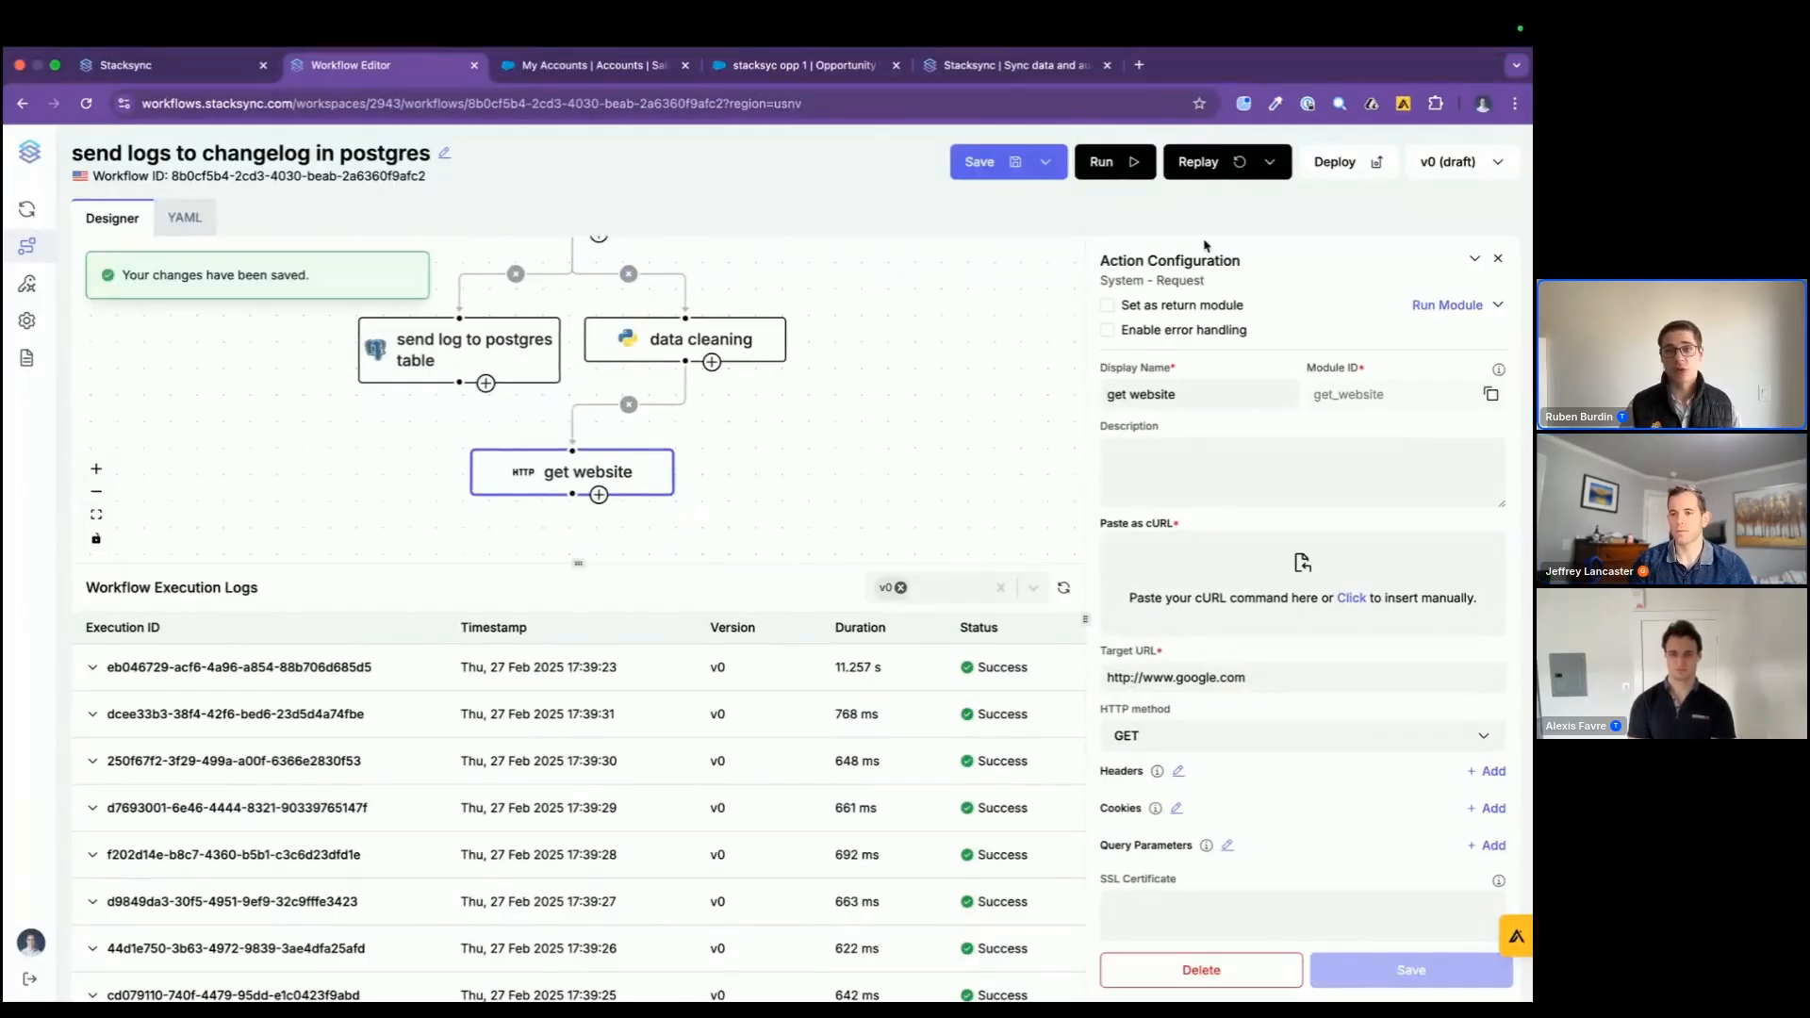
{"action": "scroll", "coordinate": [696, 549], "scroll_direction": "down", "scroll_amount": 3}
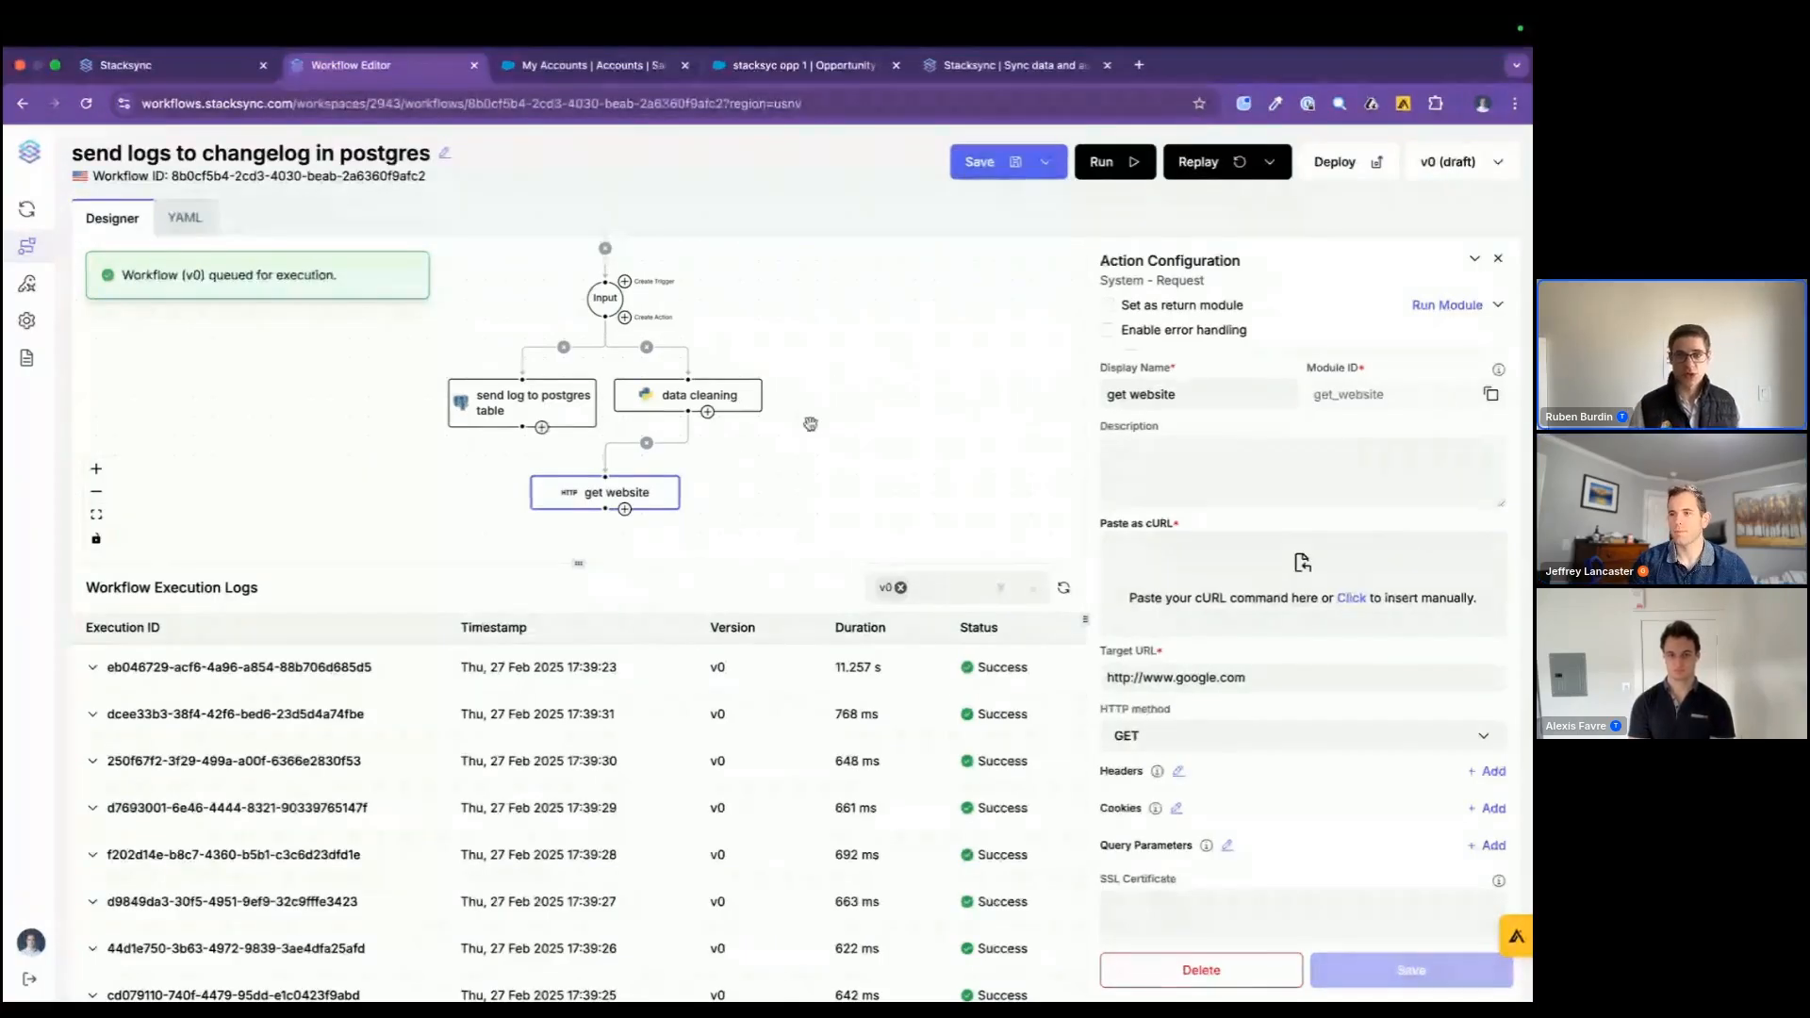
{"action": "scroll", "coordinate": [810, 424], "scroll_direction": "down", "scroll_amount": 1}
{"action": "scroll", "coordinate": [810, 425], "scroll_direction": "down", "scroll_amount": 1}
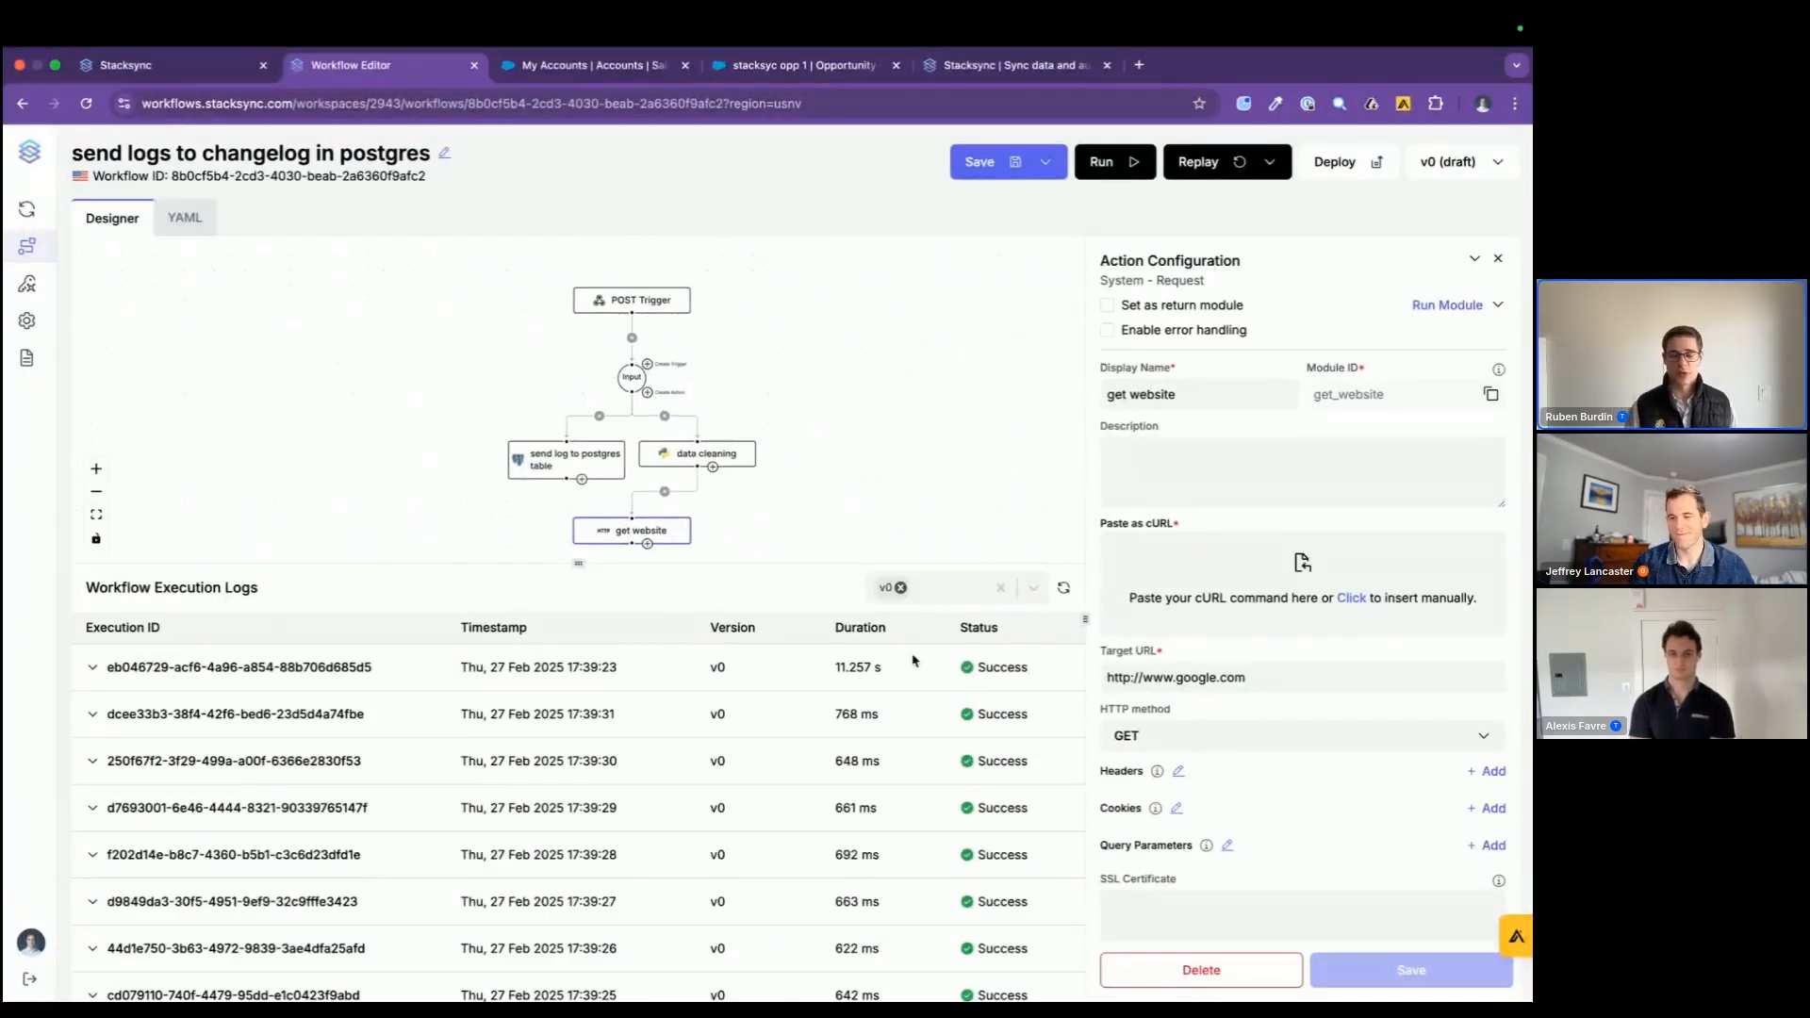
{"action": "left_click", "coordinate": [696, 667]}
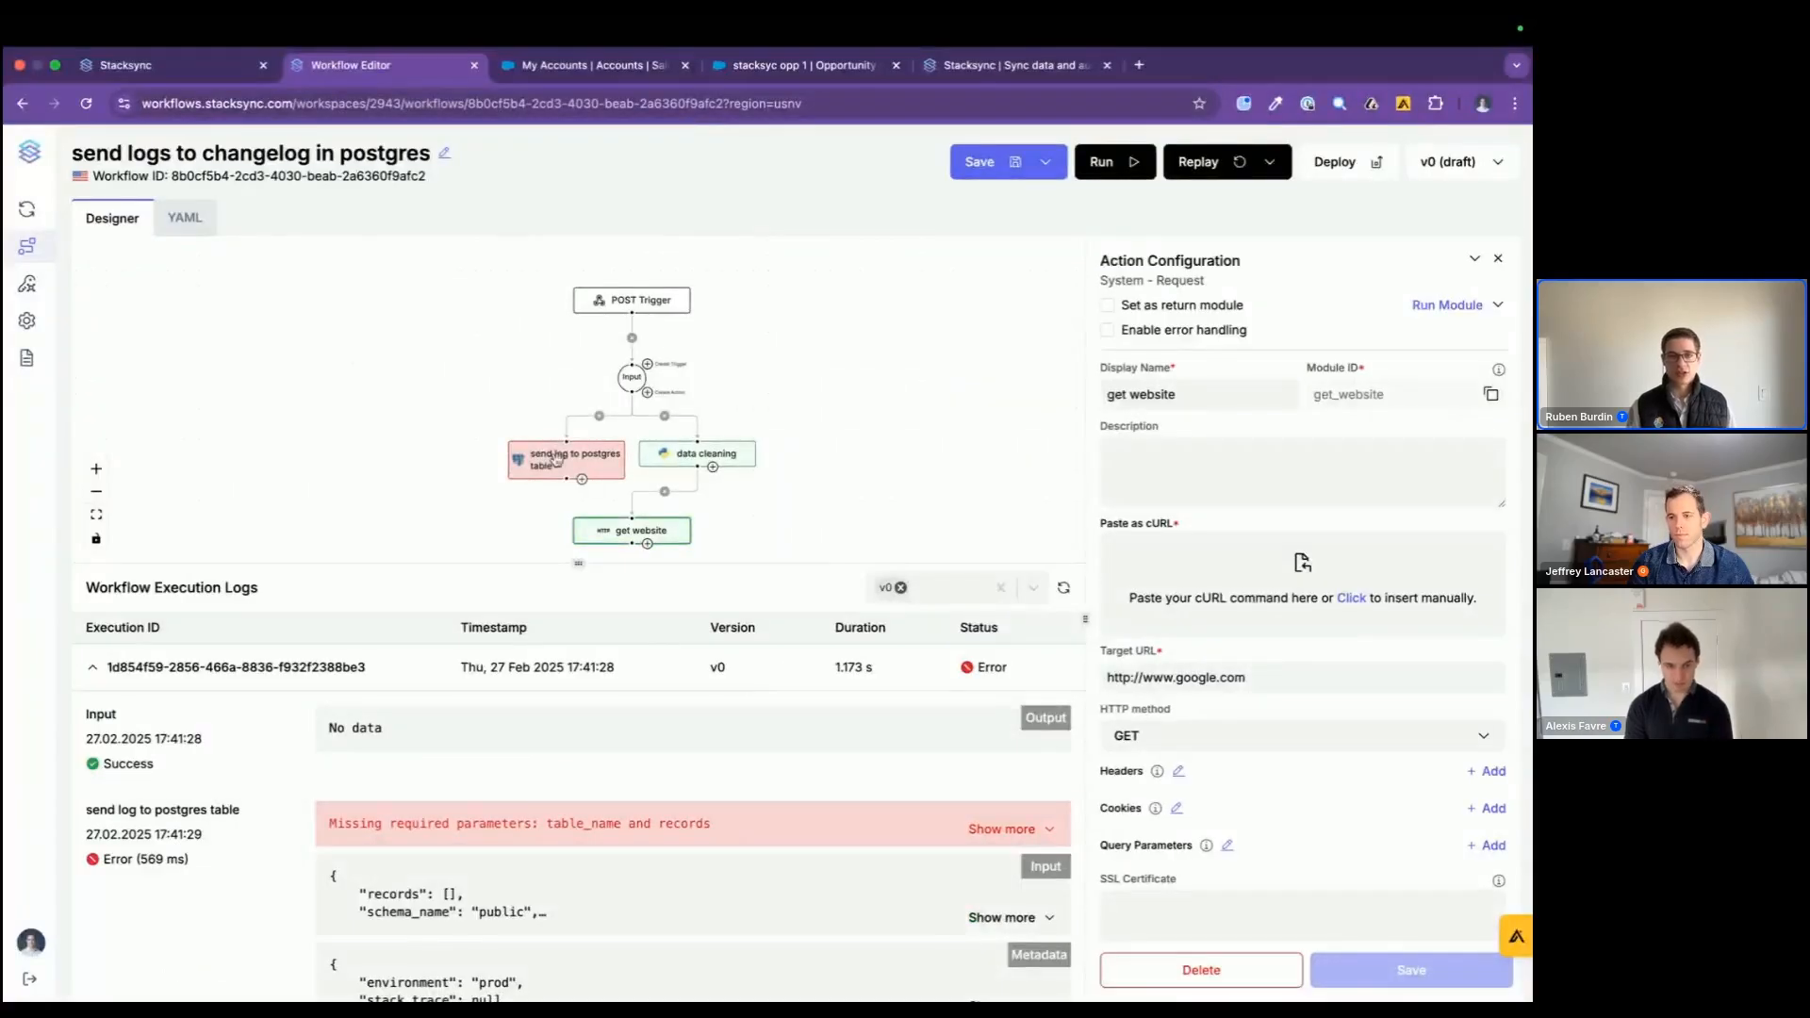
{"action": "scroll", "coordinate": [734, 860], "scroll_direction": "down", "scroll_amount": 2}
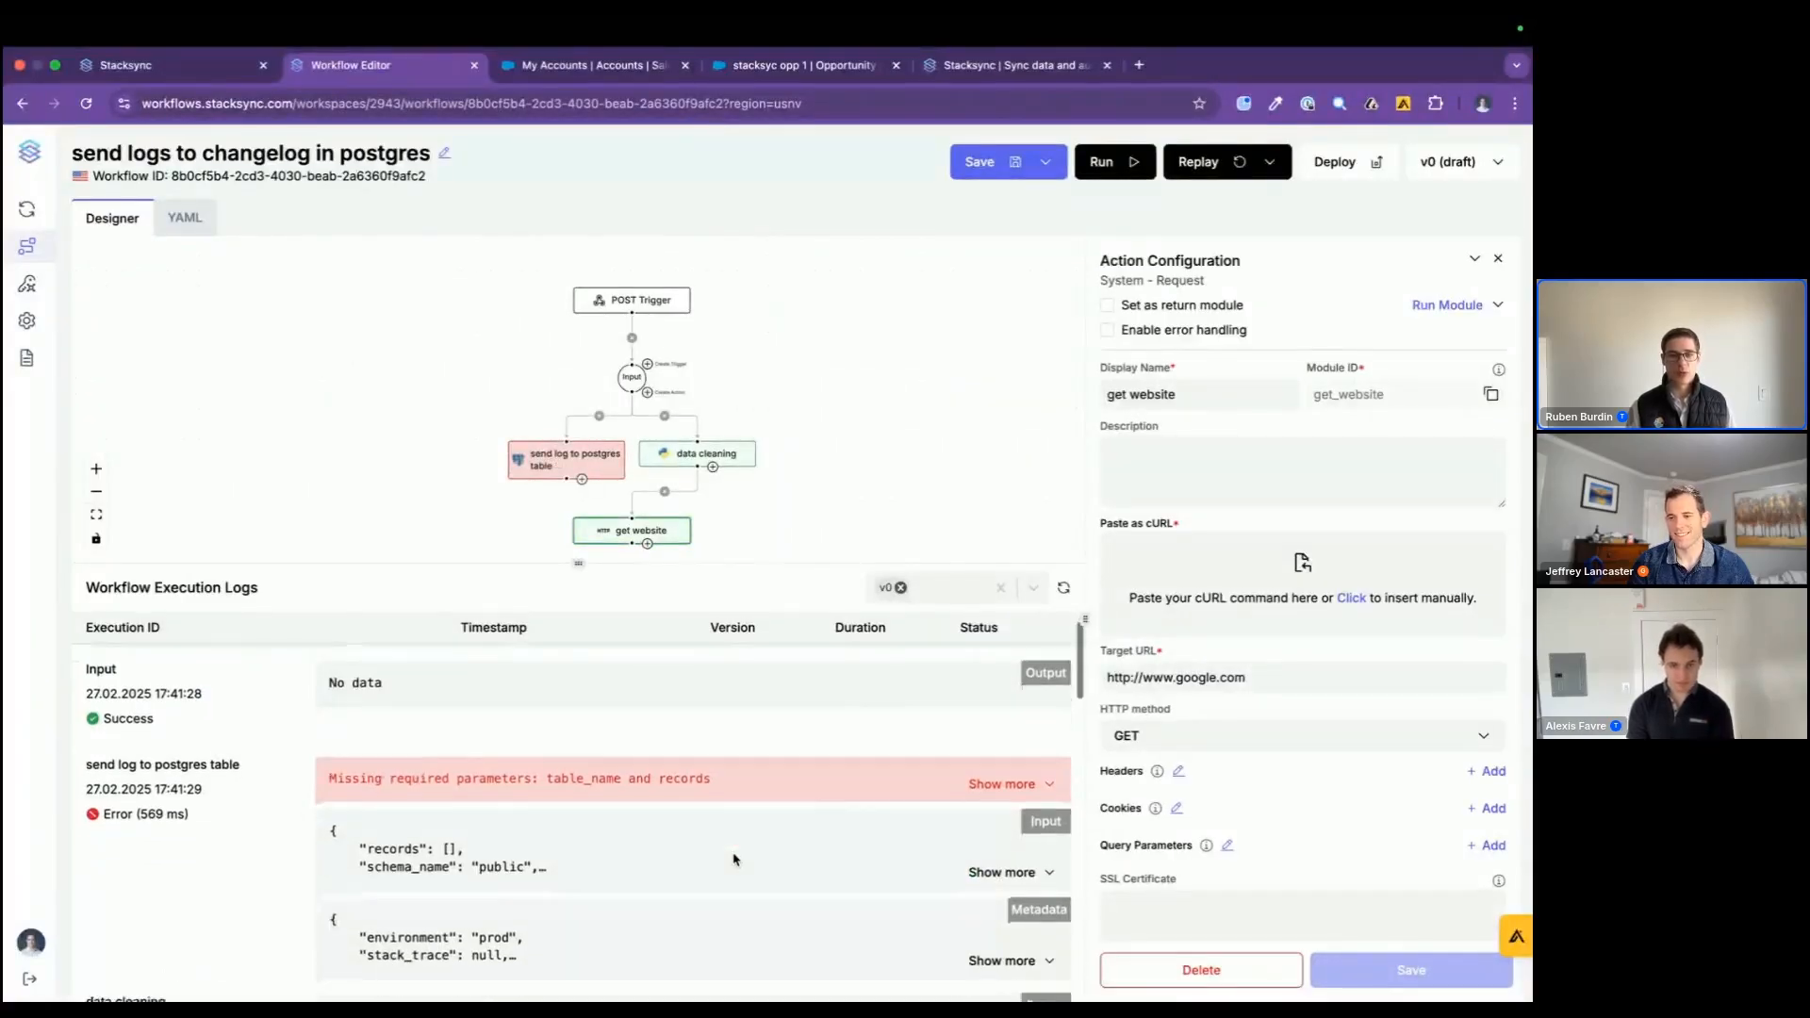
{"action": "scroll", "coordinate": [735, 860], "scroll_direction": "down", "scroll_amount": 3}
{"action": "scroll", "coordinate": [727, 856], "scroll_direction": "up", "scroll_amount": 3}
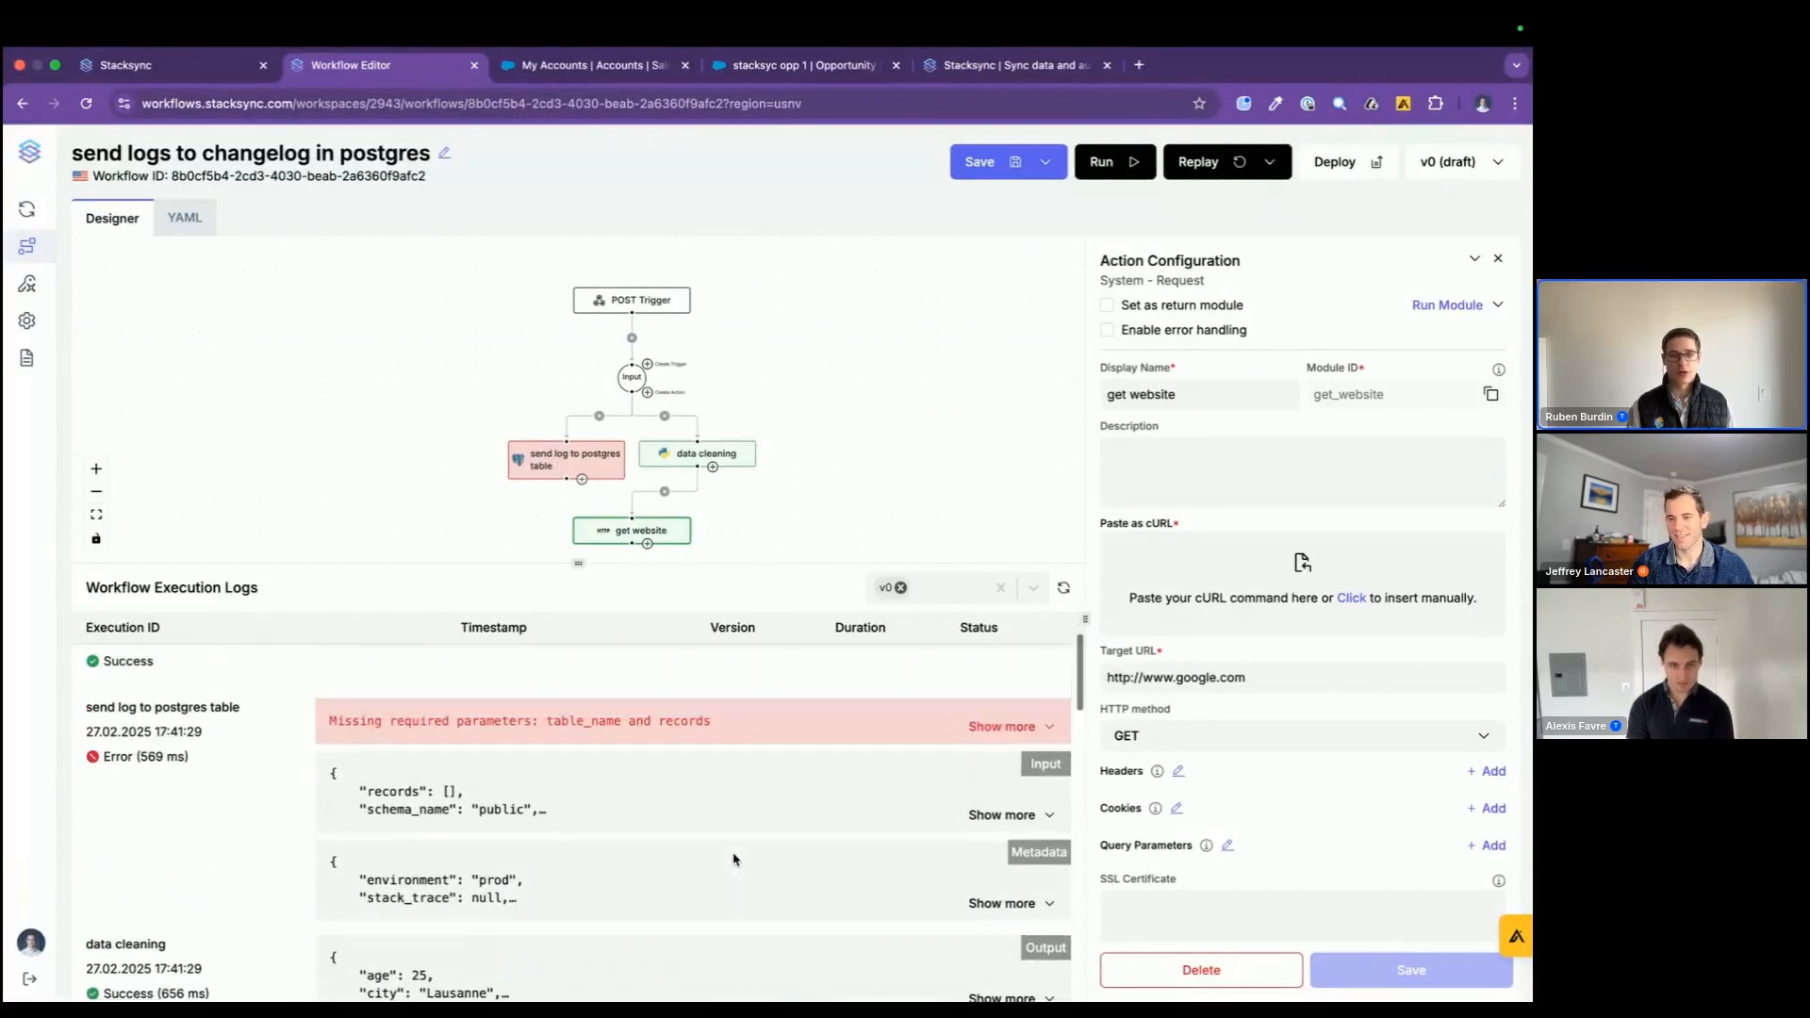
{"action": "scroll", "coordinate": [828, 742], "scroll_direction": "up", "scroll_amount": 3}
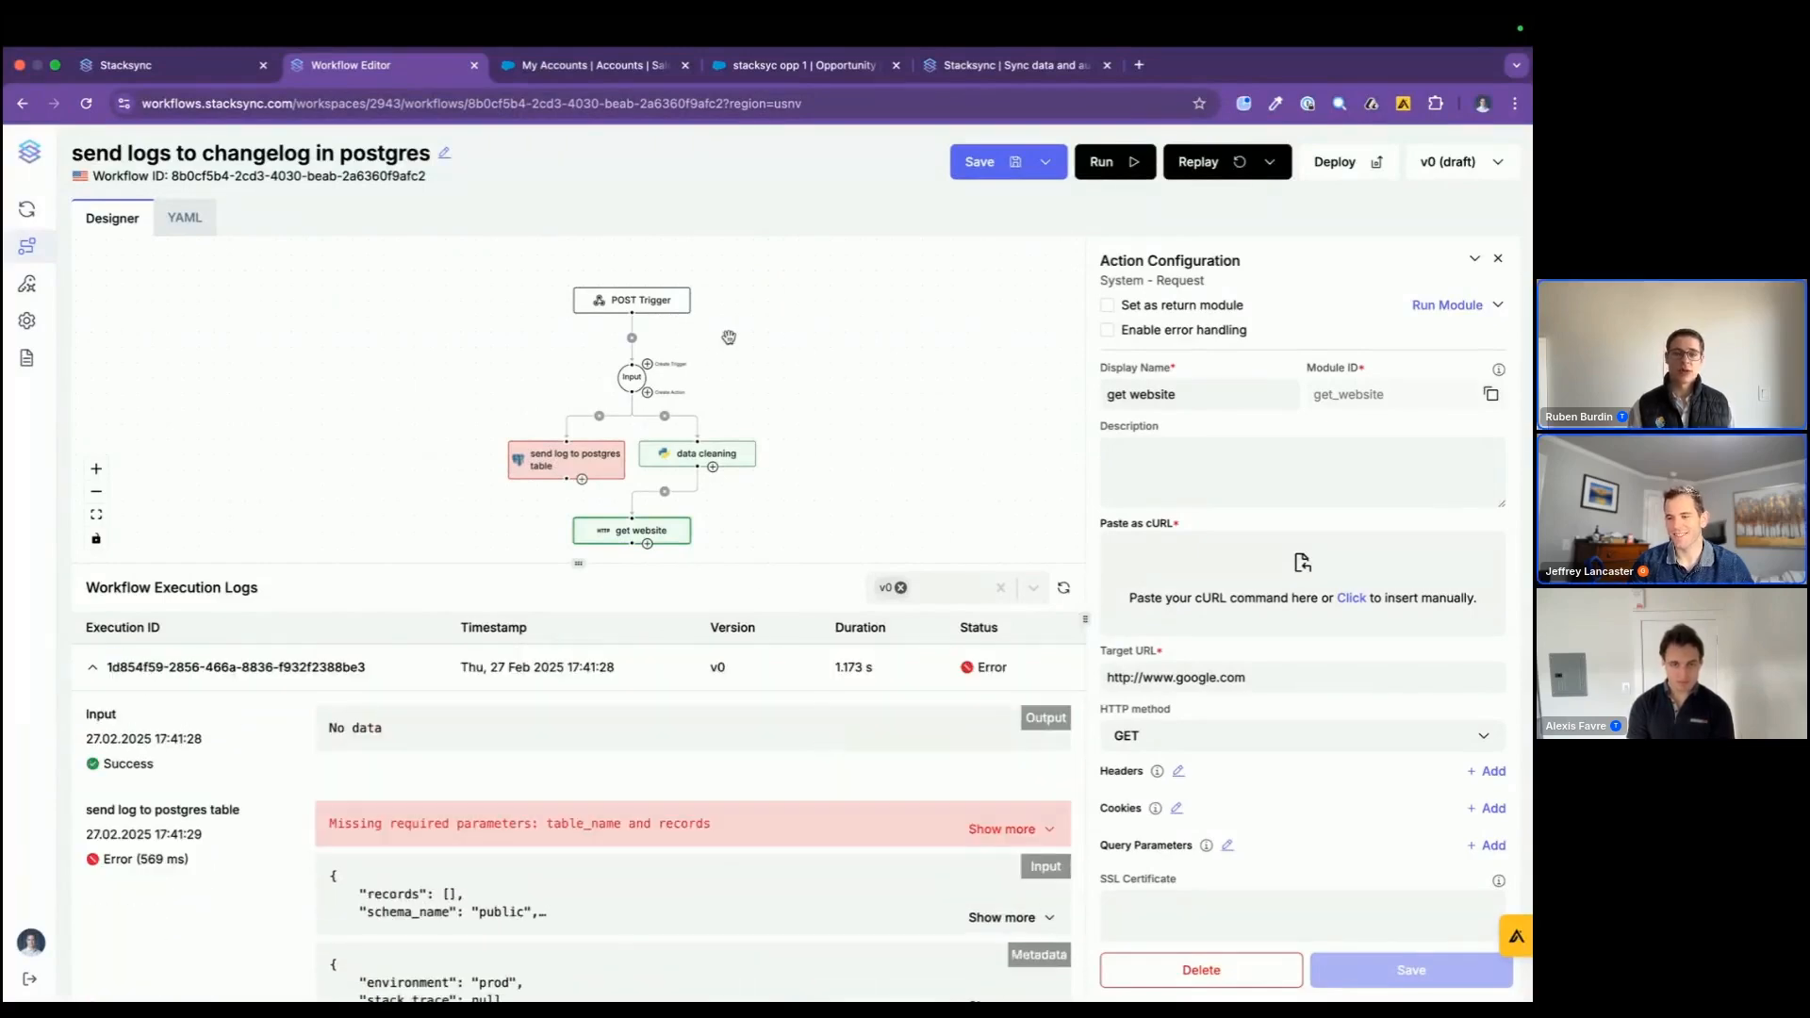
Step: Examine the send log to postgres table, data cleaning and get website modules, along with the available replay options
{"action": "left_click", "coordinate": [572, 455]}
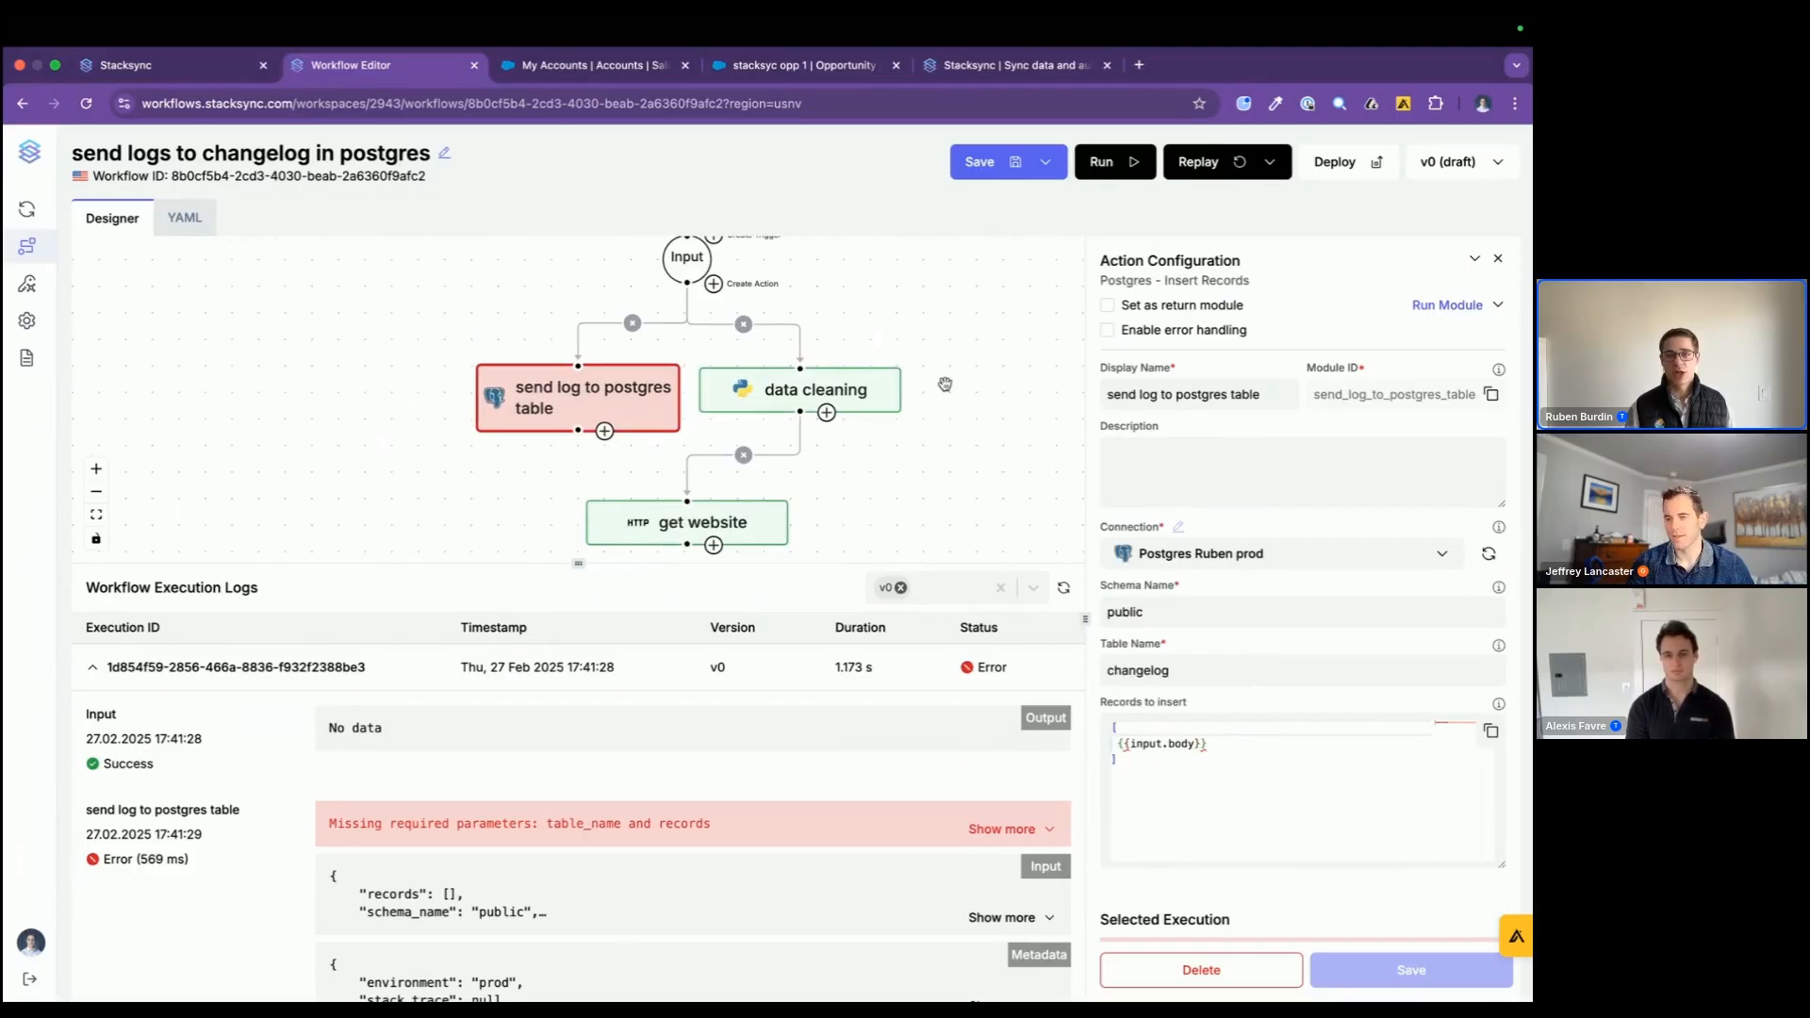
{"action": "scroll", "coordinate": [947, 389], "scroll_direction": "up", "scroll_amount": 2}
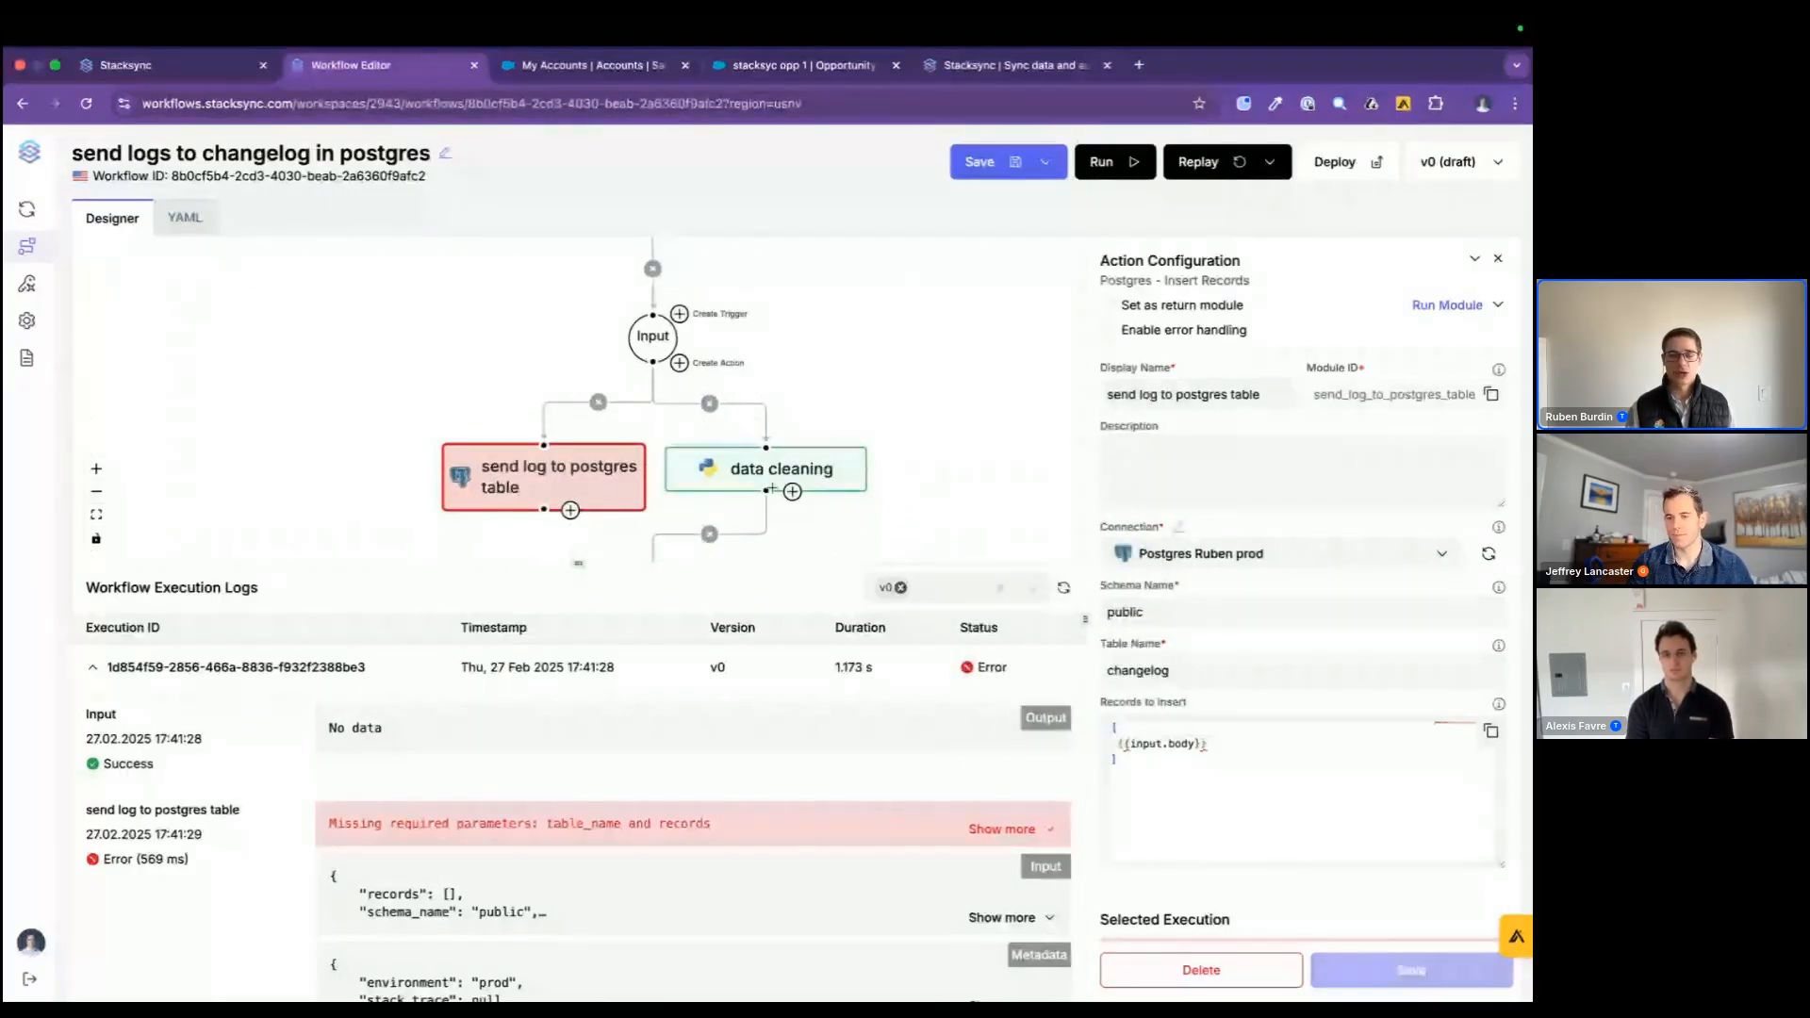
{"action": "left_click", "coordinate": [1270, 162]}
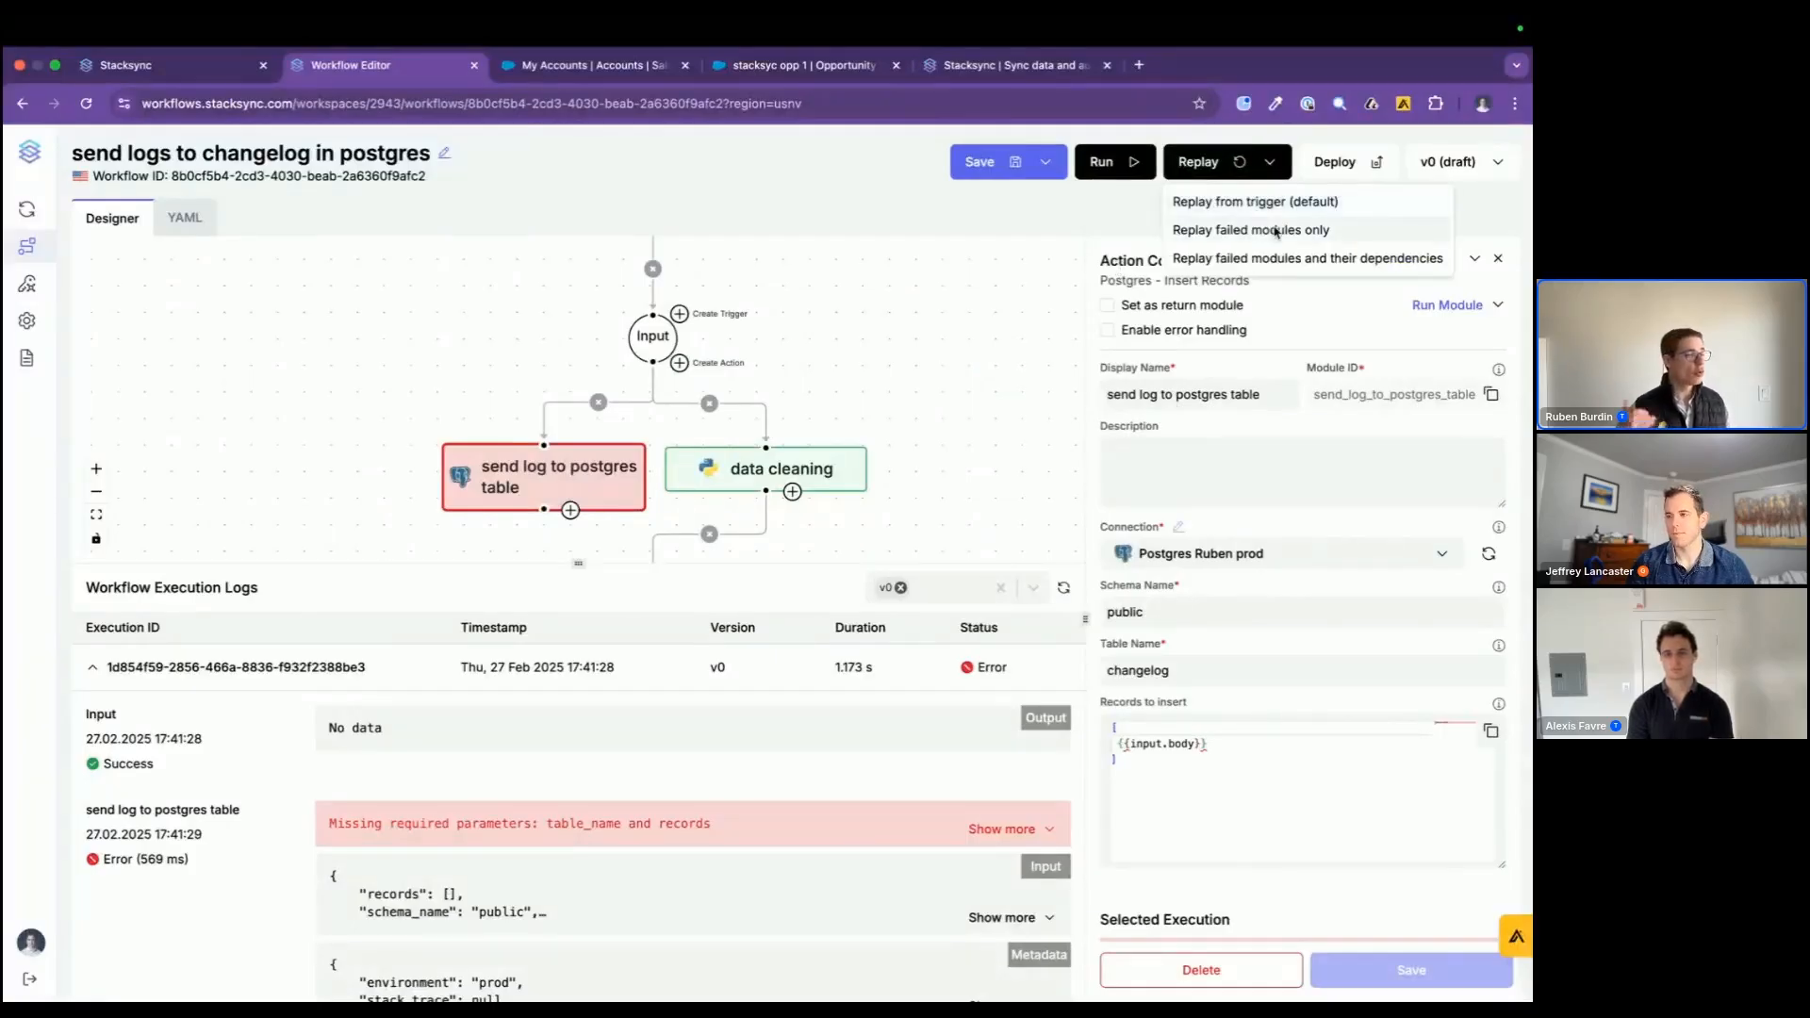
{"action": "left_click", "coordinate": [834, 458]}
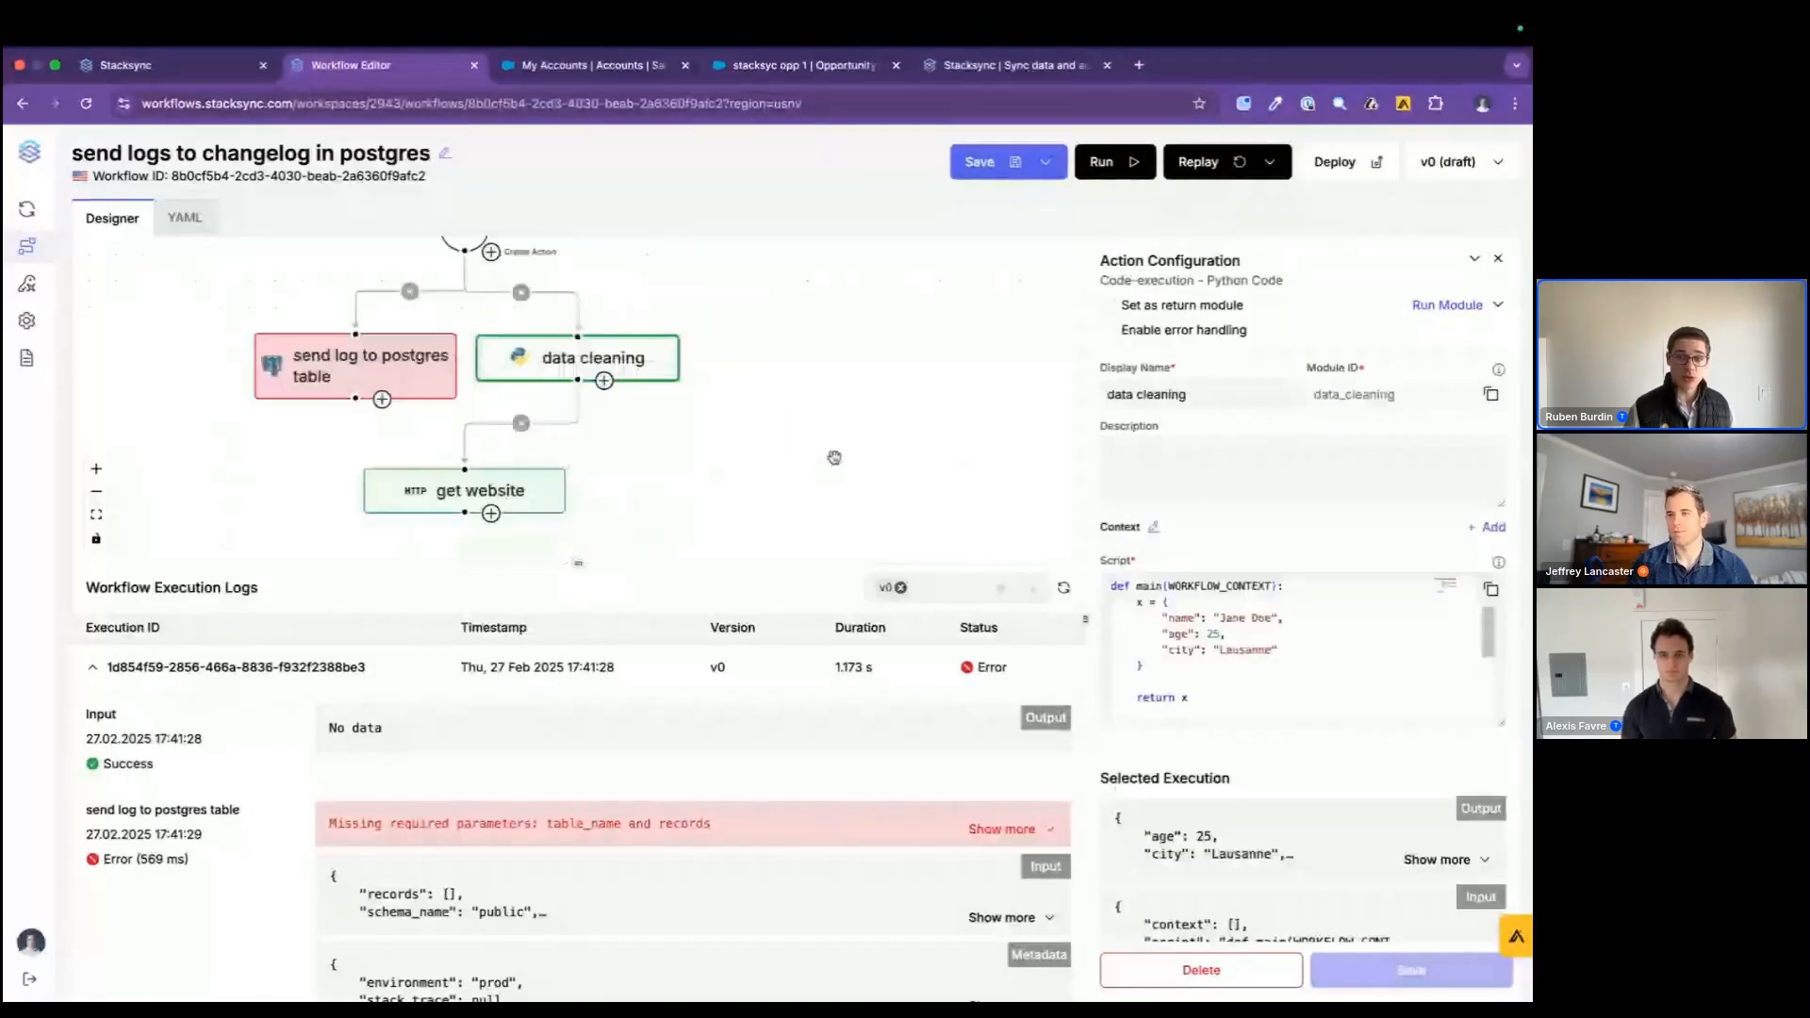
{"action": "left_click", "coordinate": [539, 499]}
{"action": "scroll", "coordinate": [579, 472], "scroll_direction": "up", "scroll_amount": 1}
{"action": "scroll", "coordinate": [579, 439], "scroll_direction": "up", "scroll_amount": 1}
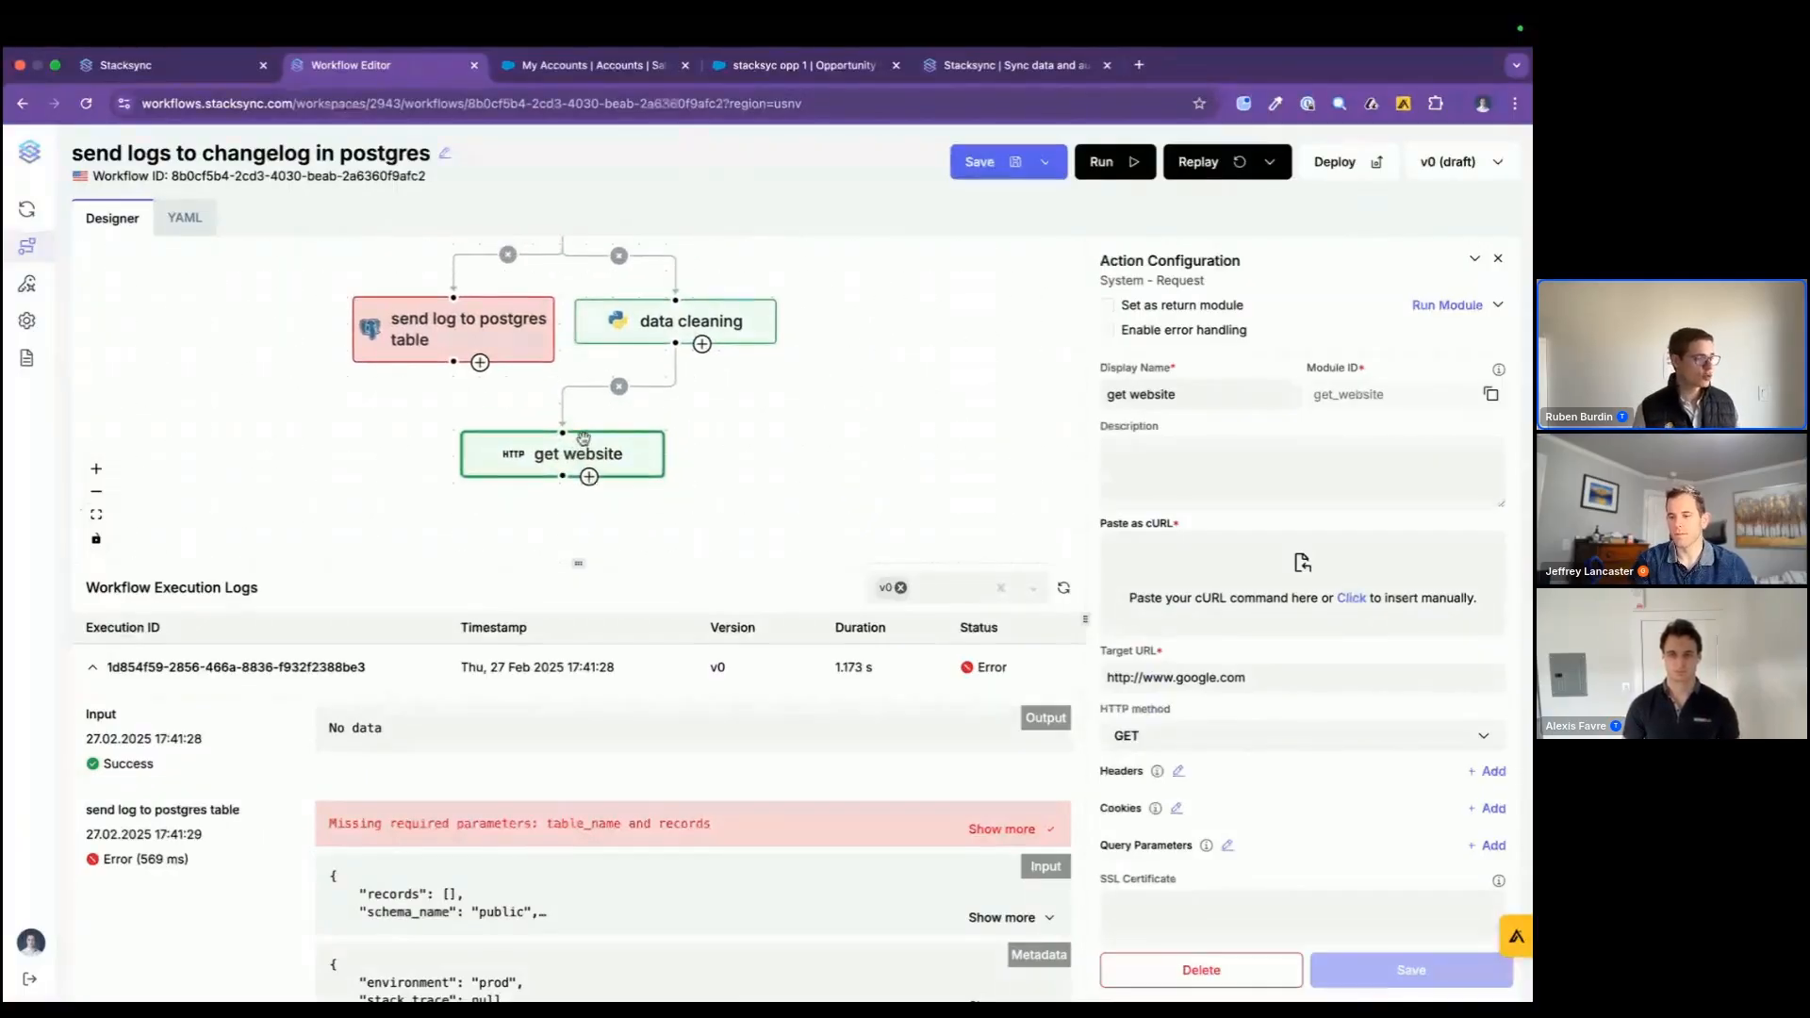
{"action": "left_click", "coordinate": [1269, 162]}
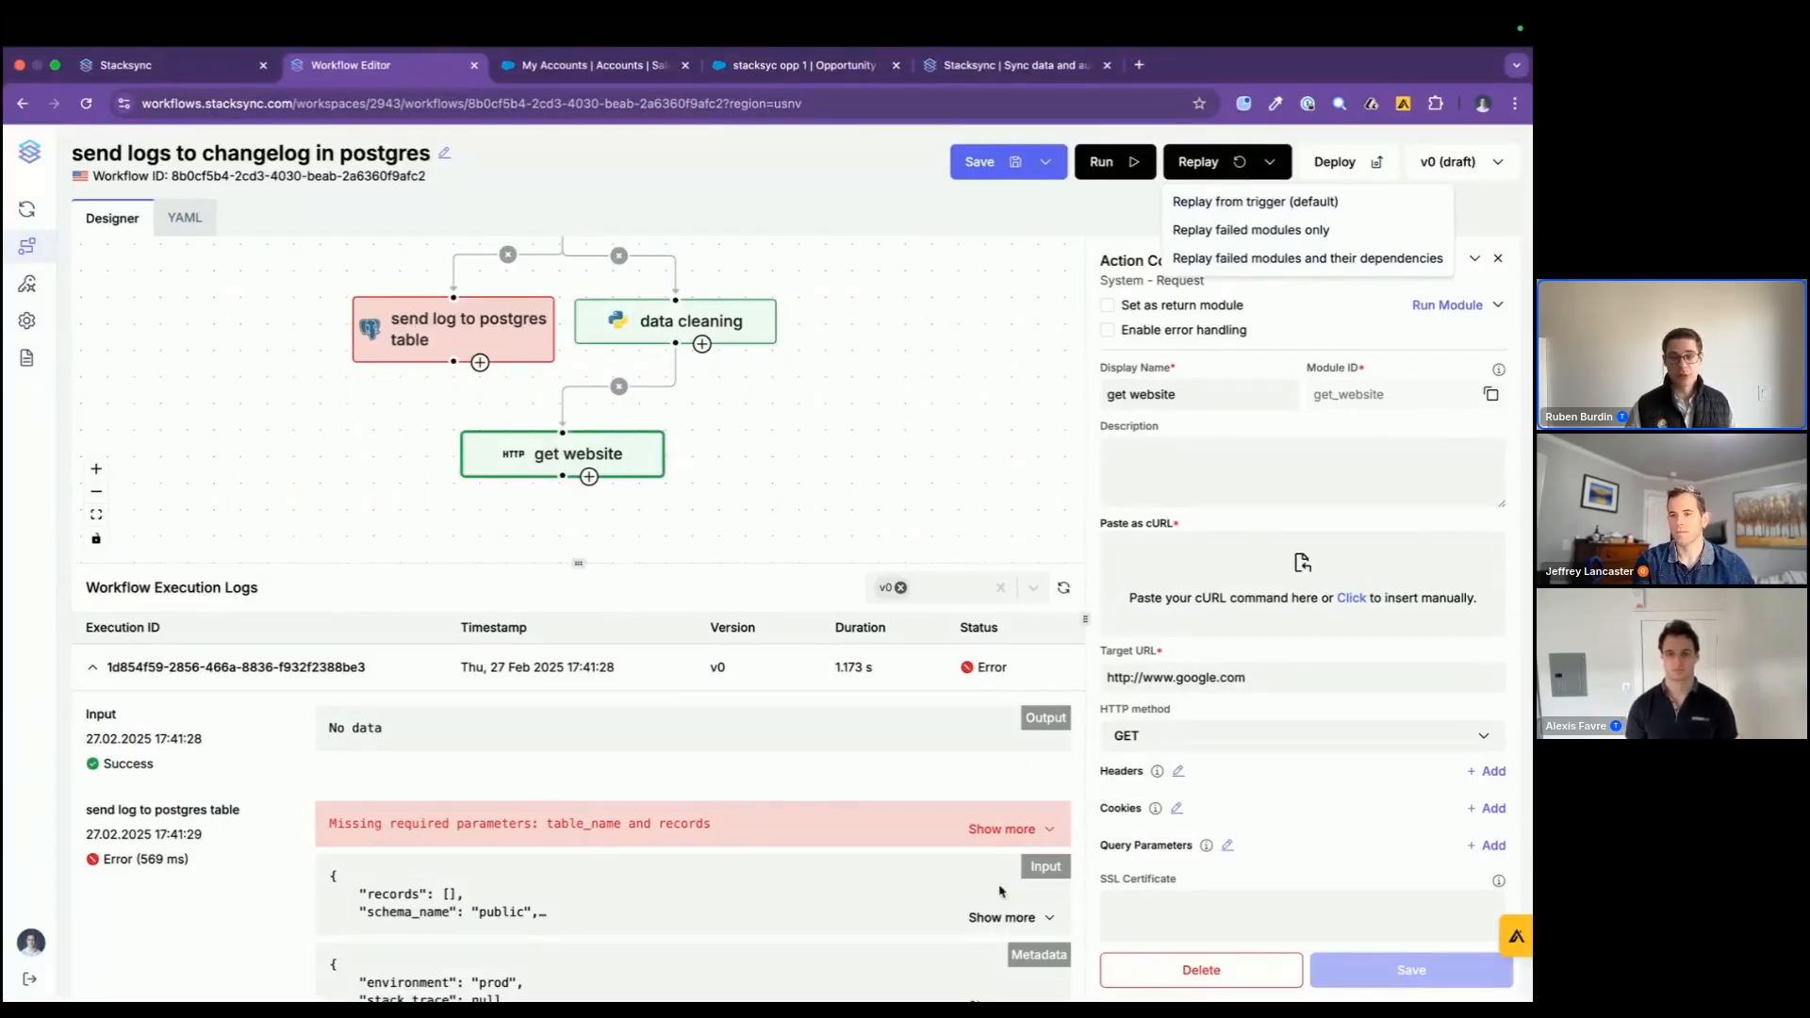
{"action": "left_click", "coordinate": [775, 415]}
{"action": "scroll", "coordinate": [775, 415], "scroll_direction": "up", "scroll_amount": 4}
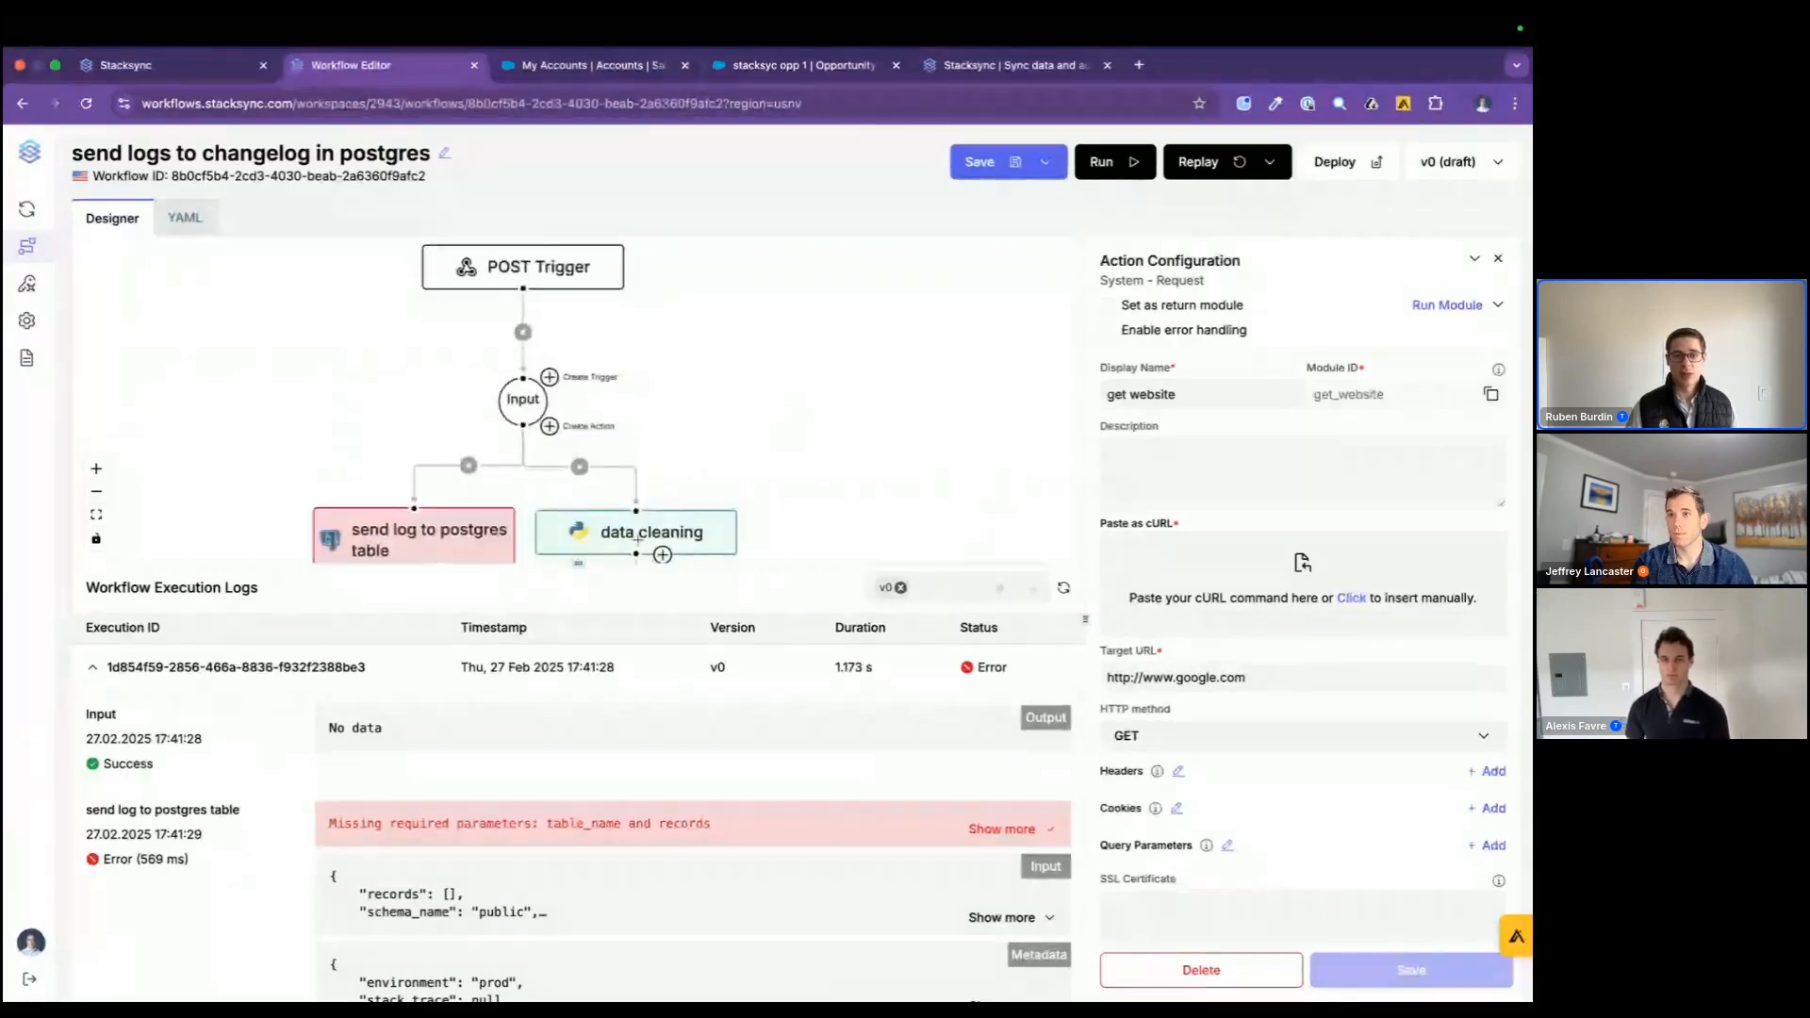
Step: Collapse the newest execution's log and replay the earlier 17:39:23 execution
{"action": "left_click", "coordinate": [611, 666]}
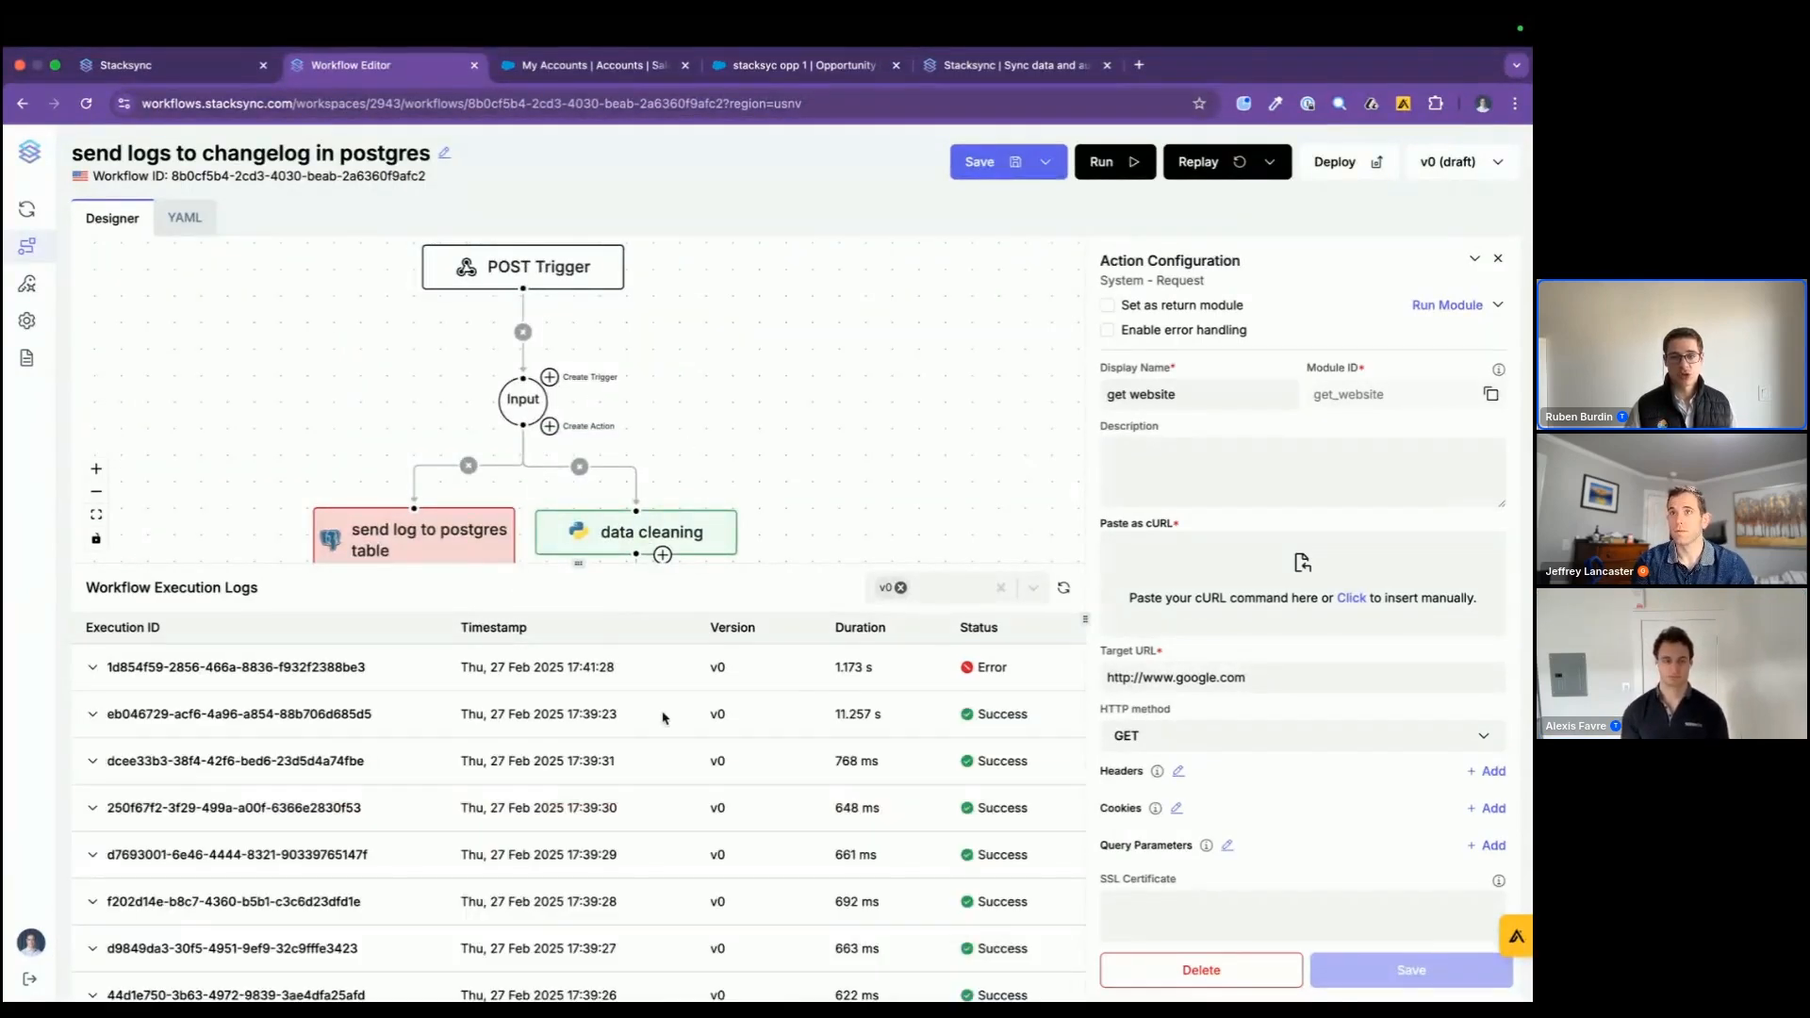
{"action": "left_click", "coordinate": [580, 713]}
{"action": "scroll", "coordinate": [782, 448], "scroll_direction": "down", "scroll_amount": 3}
{"action": "scroll", "coordinate": [781, 448], "scroll_direction": "down", "scroll_amount": 3}
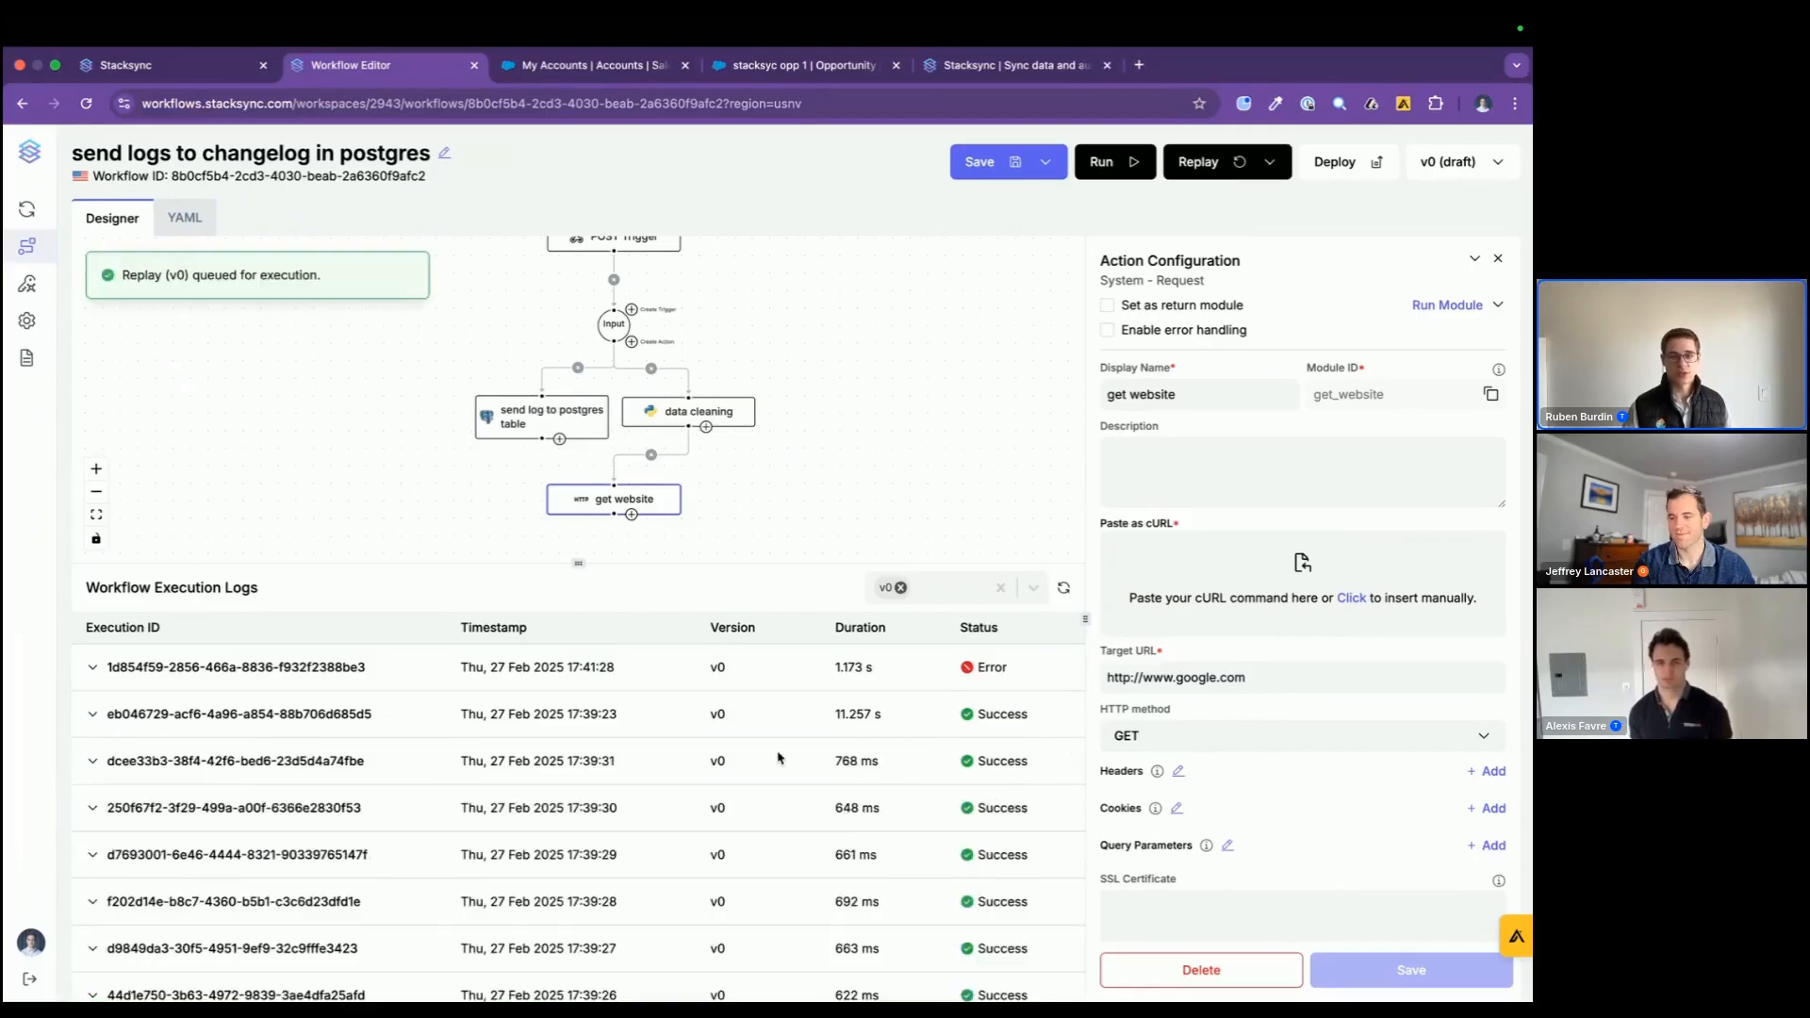
{"action": "scroll", "coordinate": [699, 434], "scroll_direction": "up", "scroll_amount": 2}
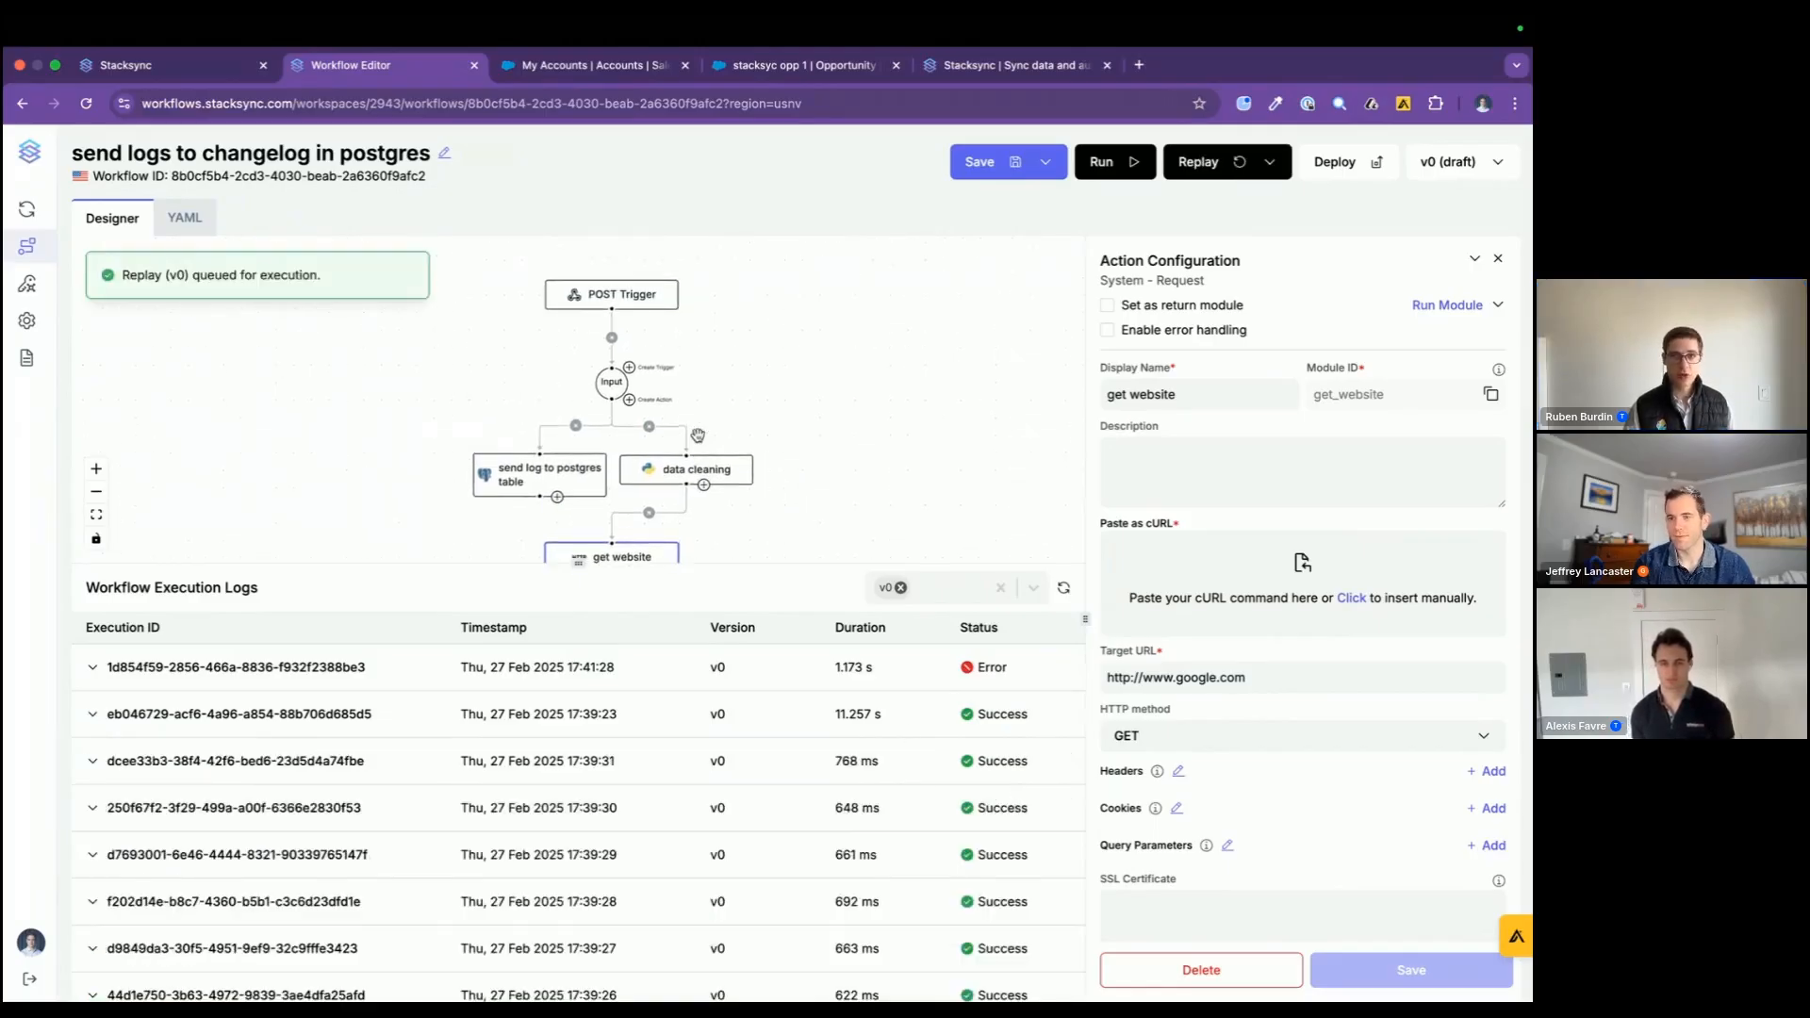
Step: Switch to the Stacksync sync page and refresh the sync stats
{"action": "left_click", "coordinate": [169, 64]}
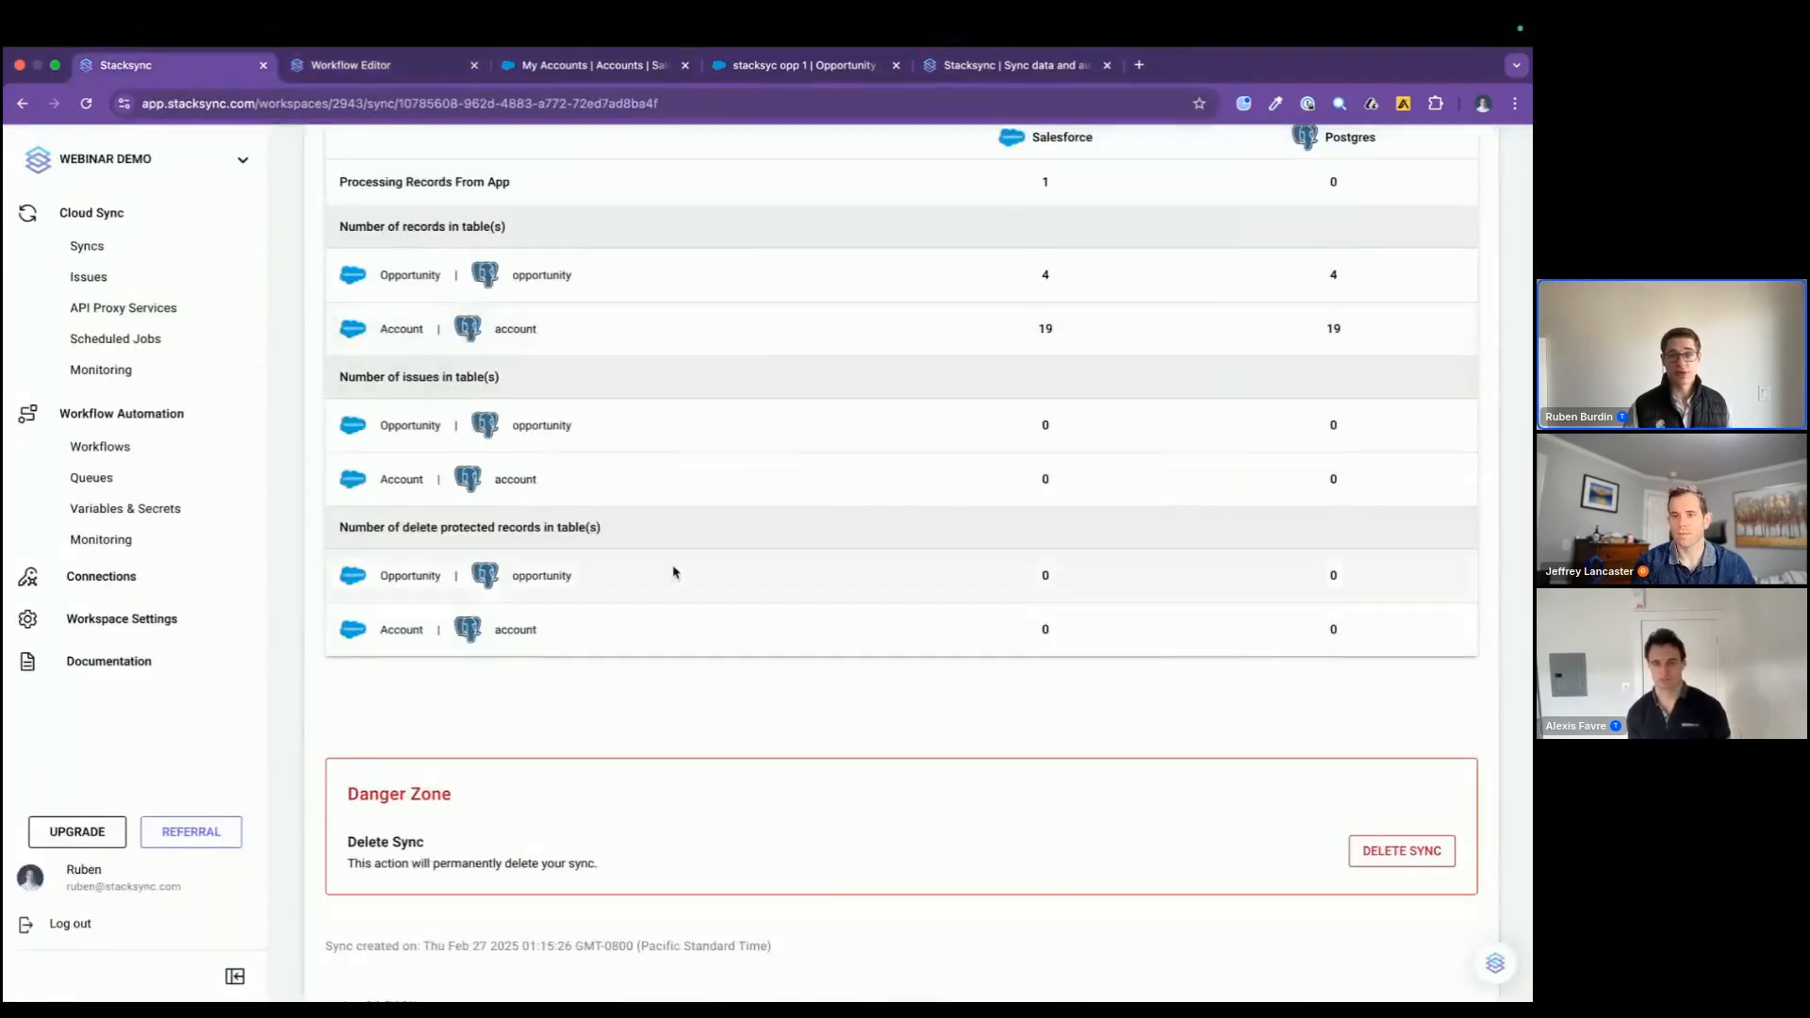
{"action": "scroll", "coordinate": [713, 663], "scroll_direction": "up", "scroll_amount": 1}
{"action": "left_click", "coordinate": [1369, 250]}
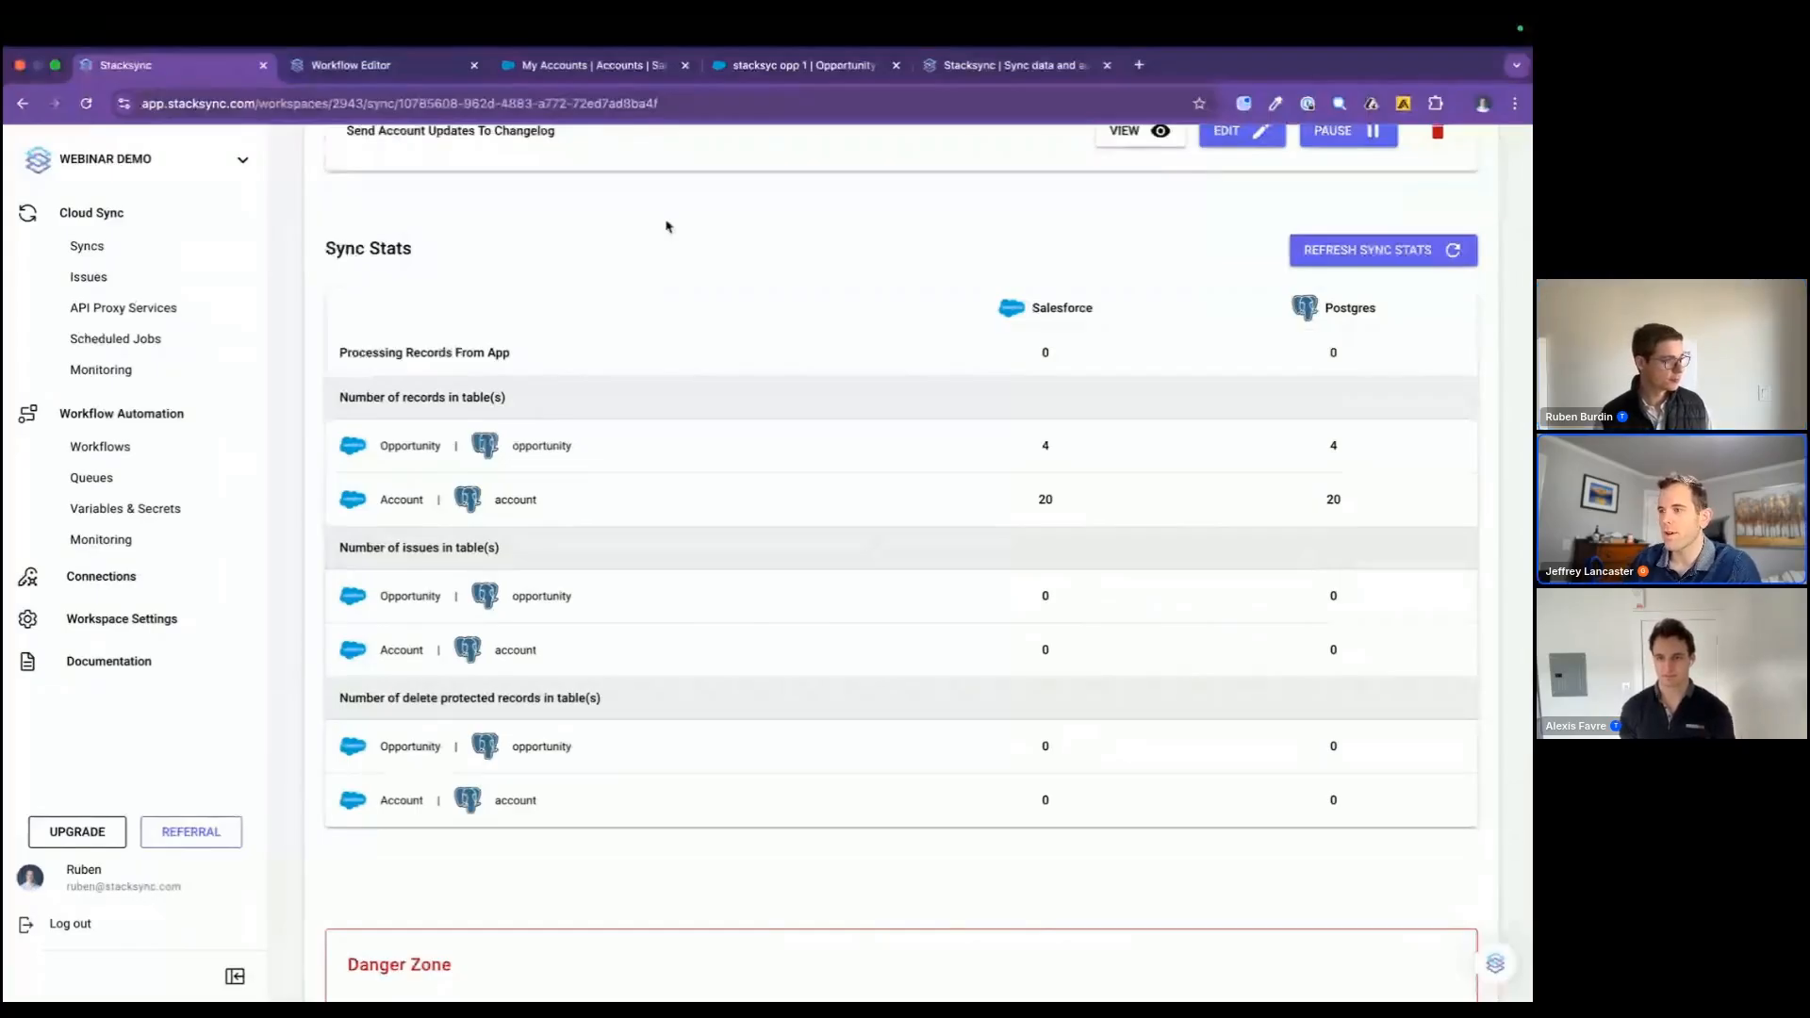
{"action": "right_click", "coordinate": [649, 251]}
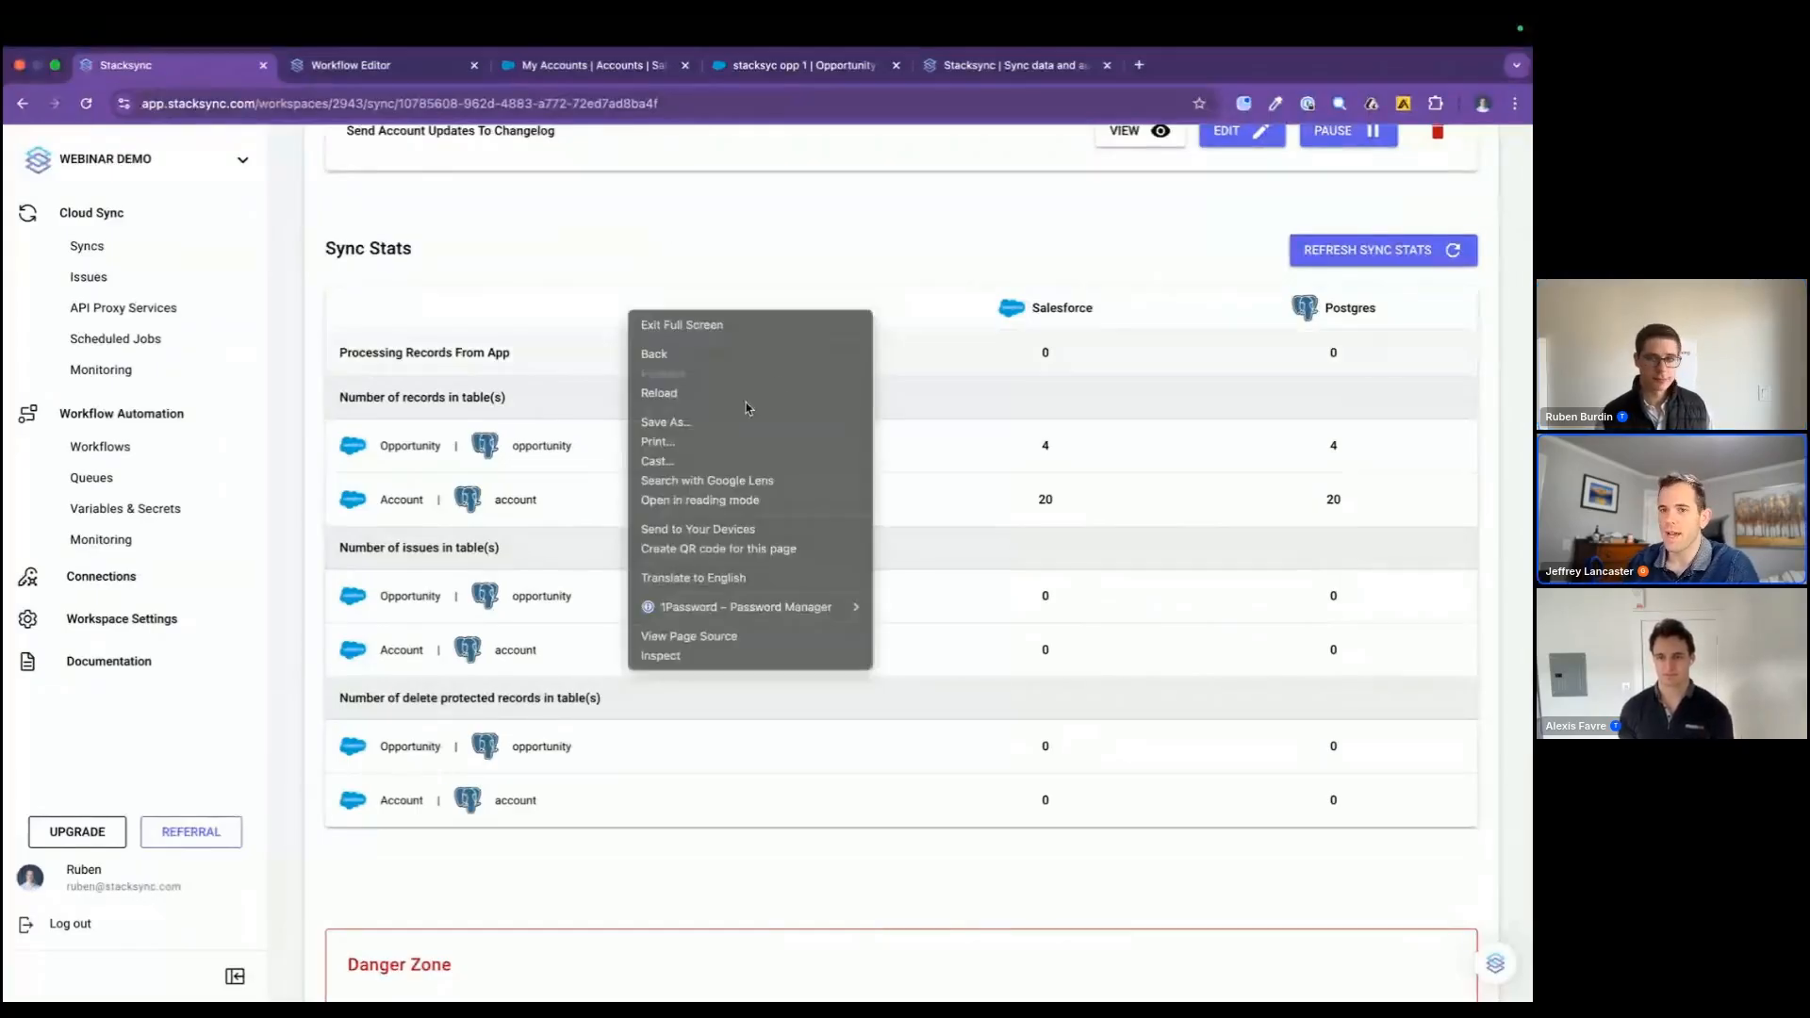
{"action": "left_click", "coordinate": [866, 286]}
Step: Review the sync's details, from its connected apps and synced tables to its triggers and stats
{"action": "scroll", "coordinate": [867, 285], "scroll_direction": "up", "scroll_amount": 3}
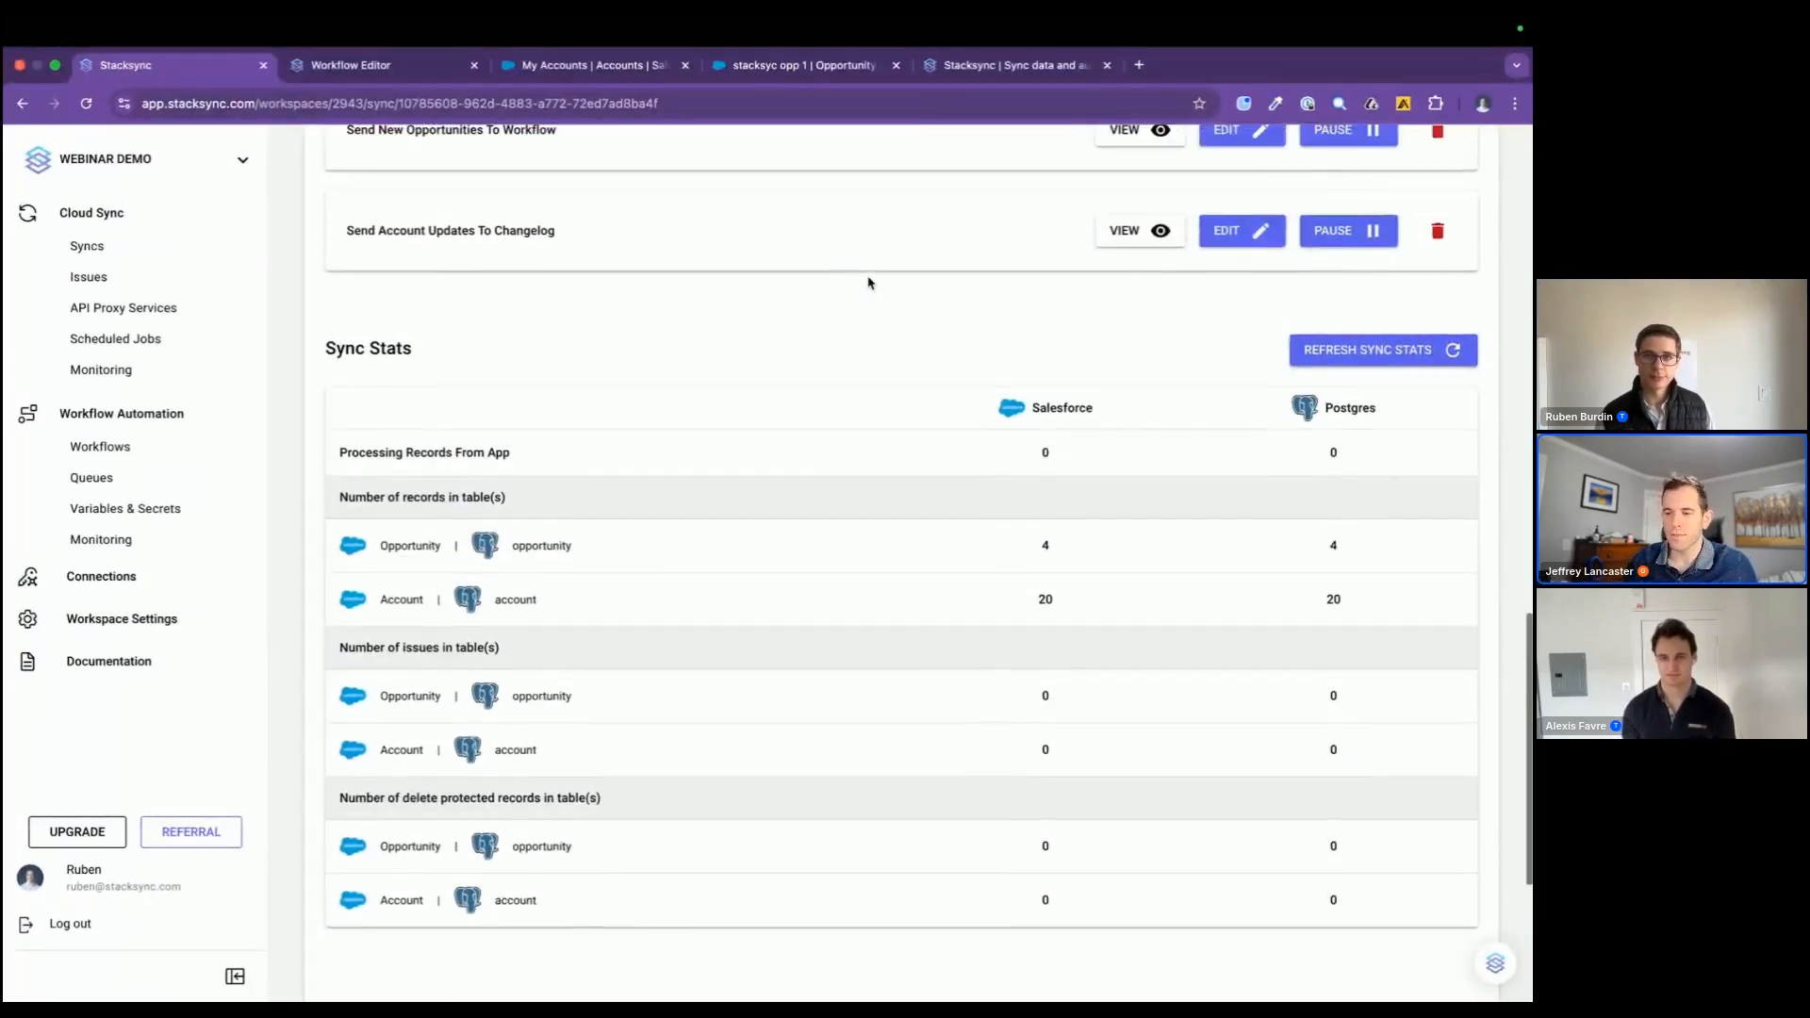
{"action": "scroll", "coordinate": [868, 283], "scroll_direction": "up", "scroll_amount": 15}
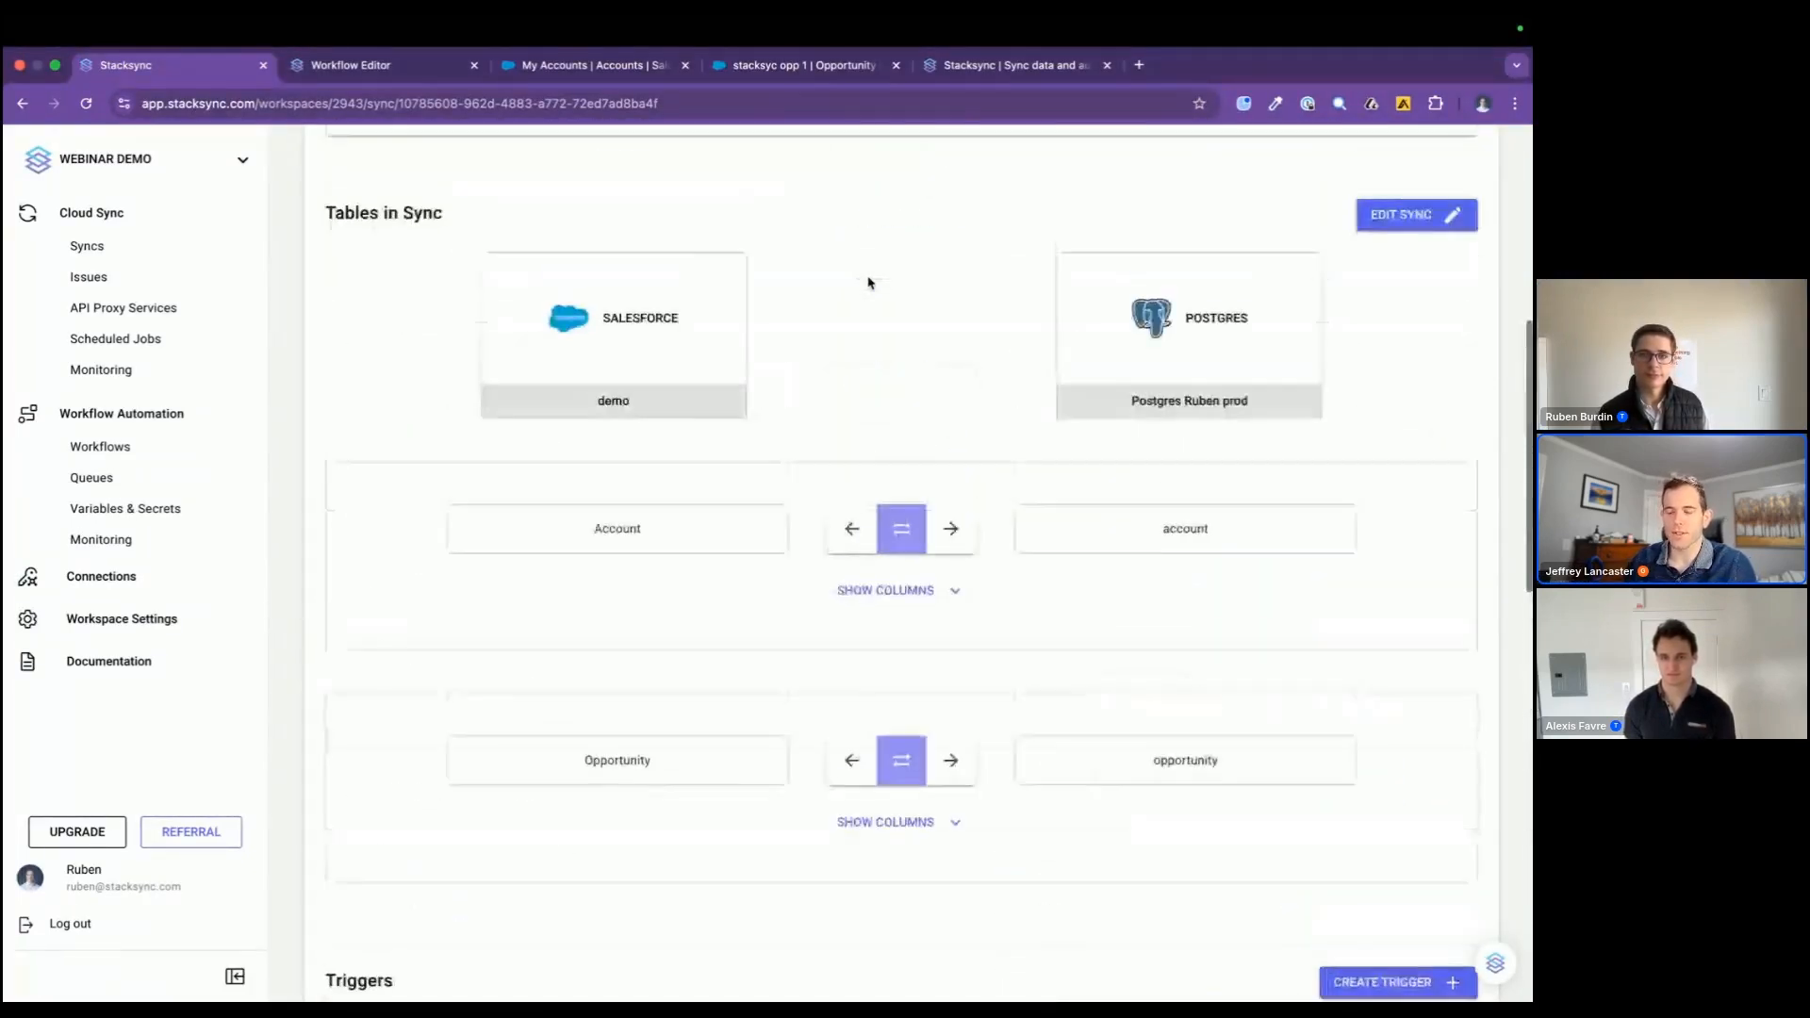
{"action": "scroll", "coordinate": [868, 283], "scroll_direction": "up", "scroll_amount": 4}
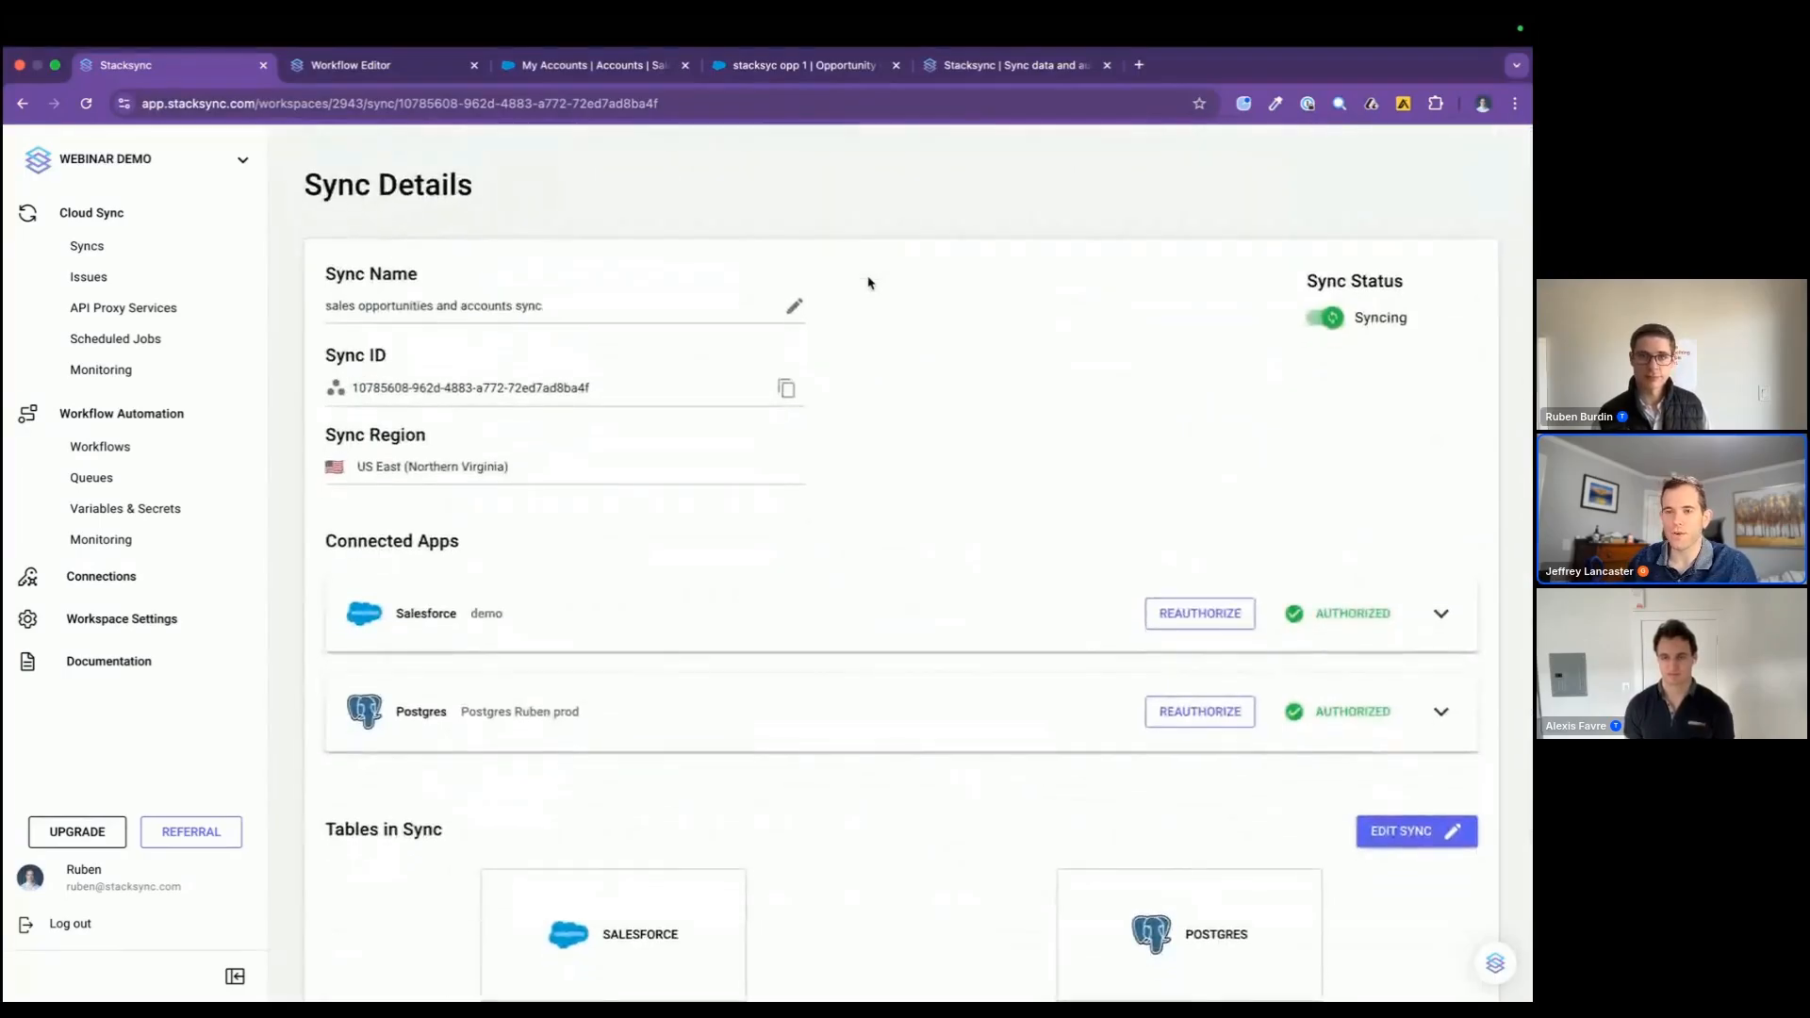
{"action": "scroll", "coordinate": [868, 283], "scroll_direction": "down", "scroll_amount": 20}
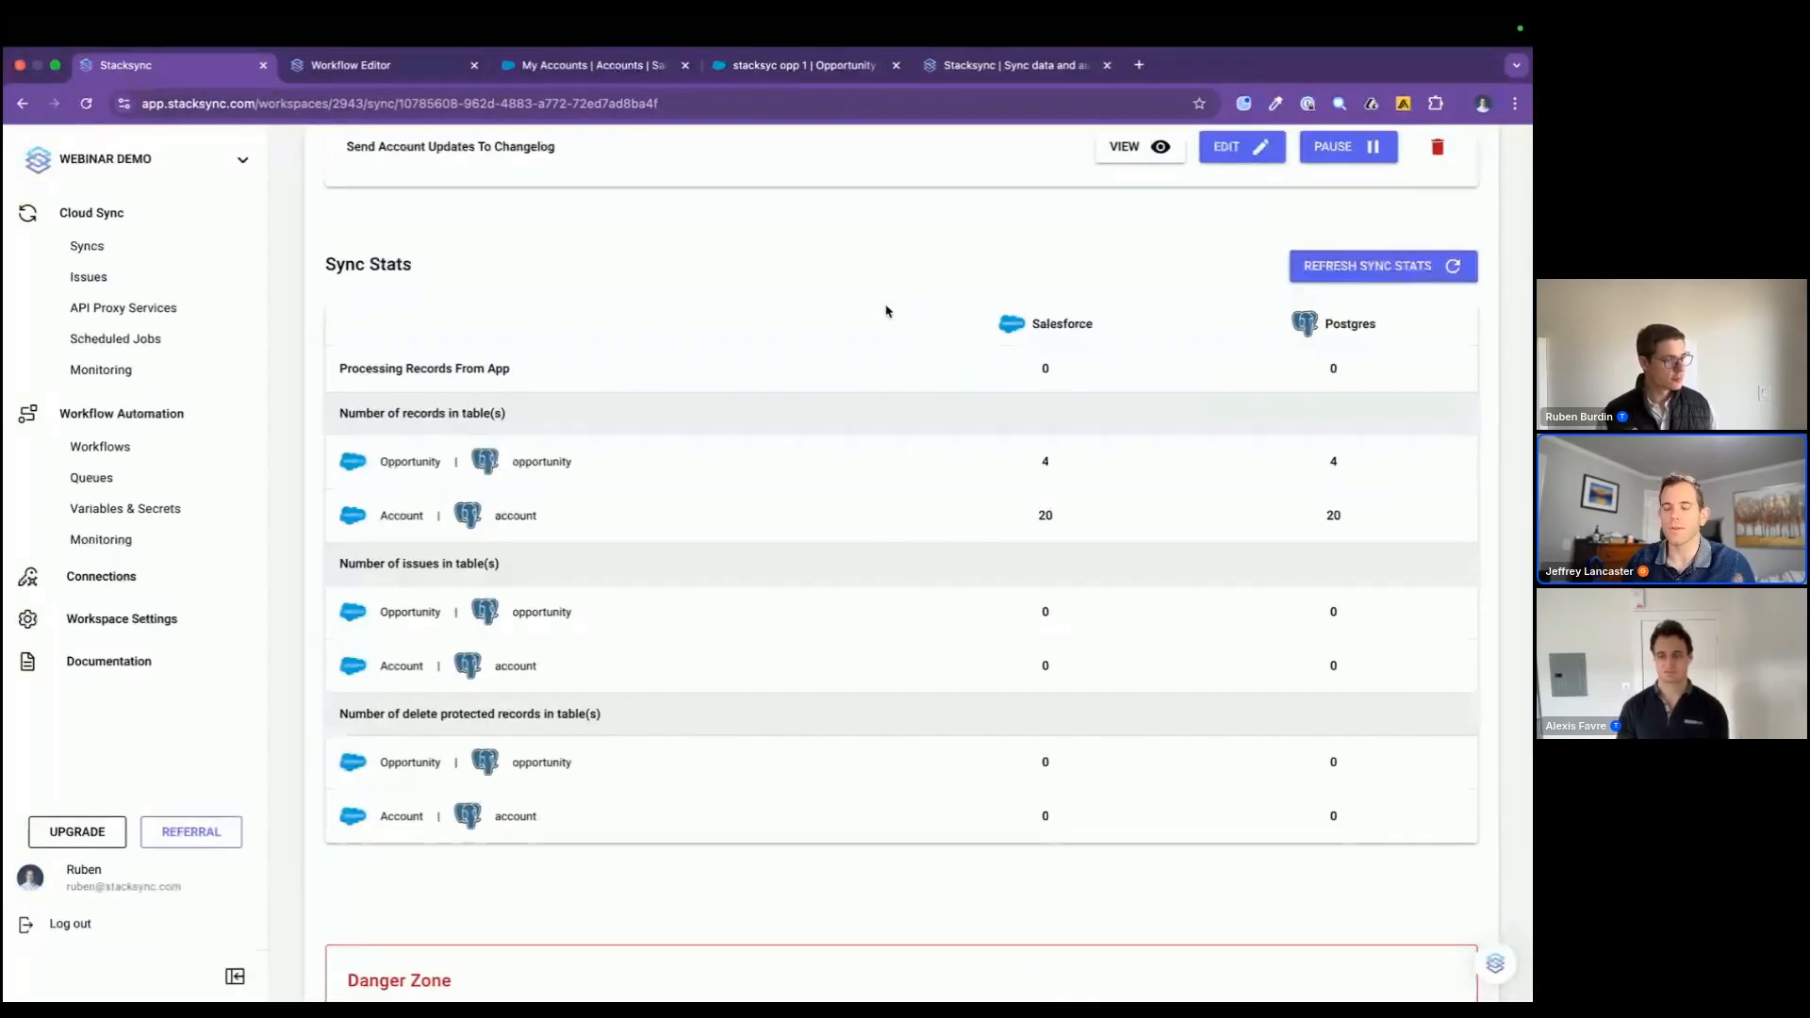
Step: Look over the cloud sync monitoring charts and the changelog workflow, and open the workspace's sync issues list
{"action": "left_click", "coordinate": [99, 371]}
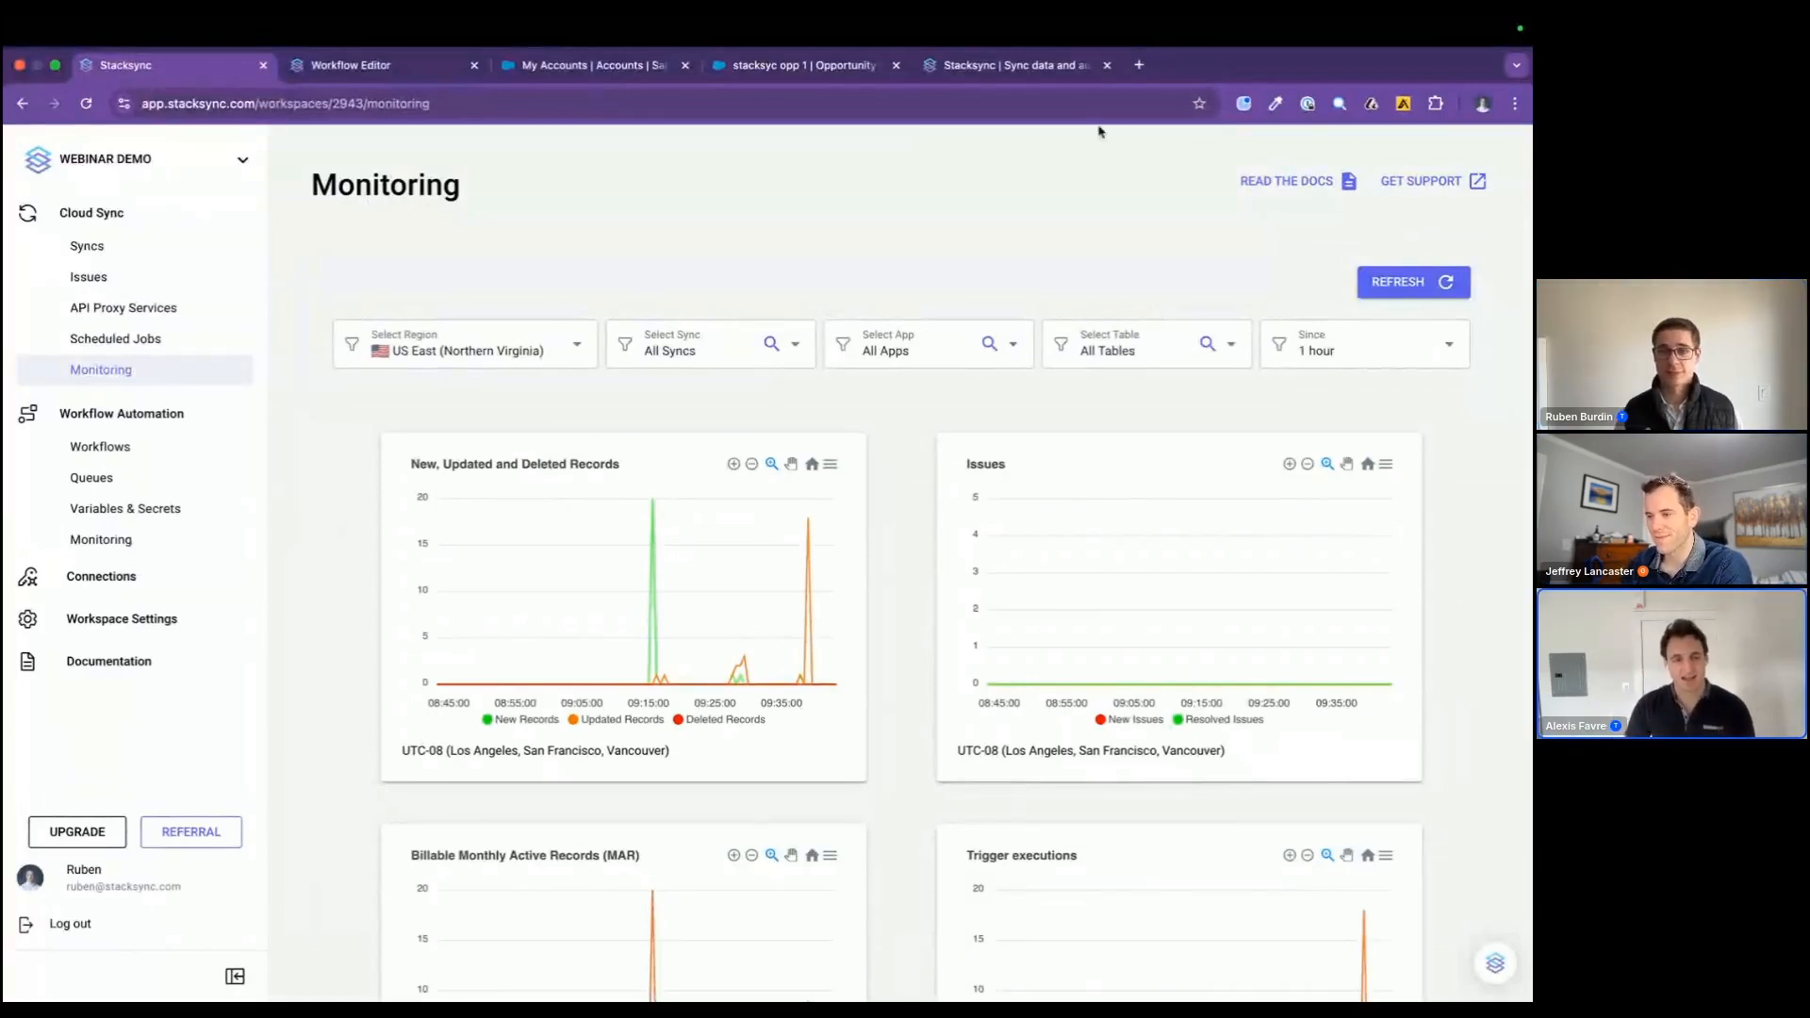
{"action": "left_click", "coordinate": [1067, 75]}
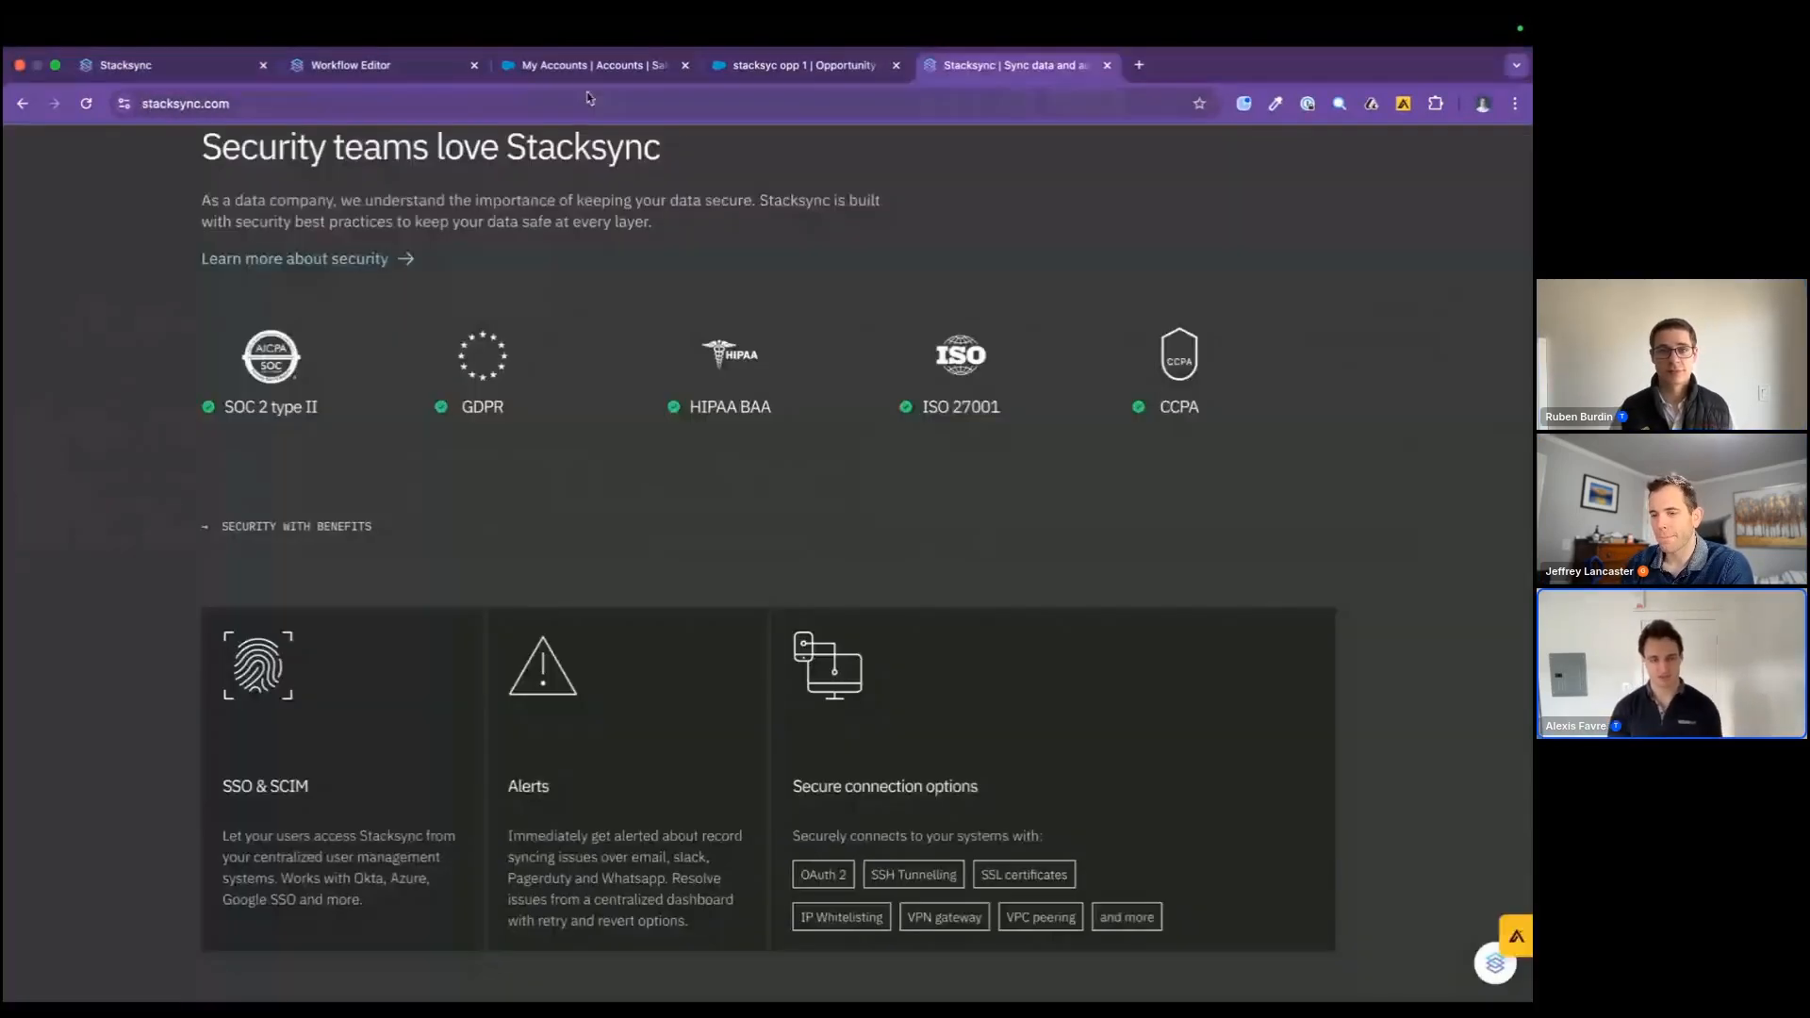
{"action": "left_click", "coordinate": [352, 81]}
{"action": "left_click_drag", "start_coordinate": [960, 518], "coordinate": [941, 498]}
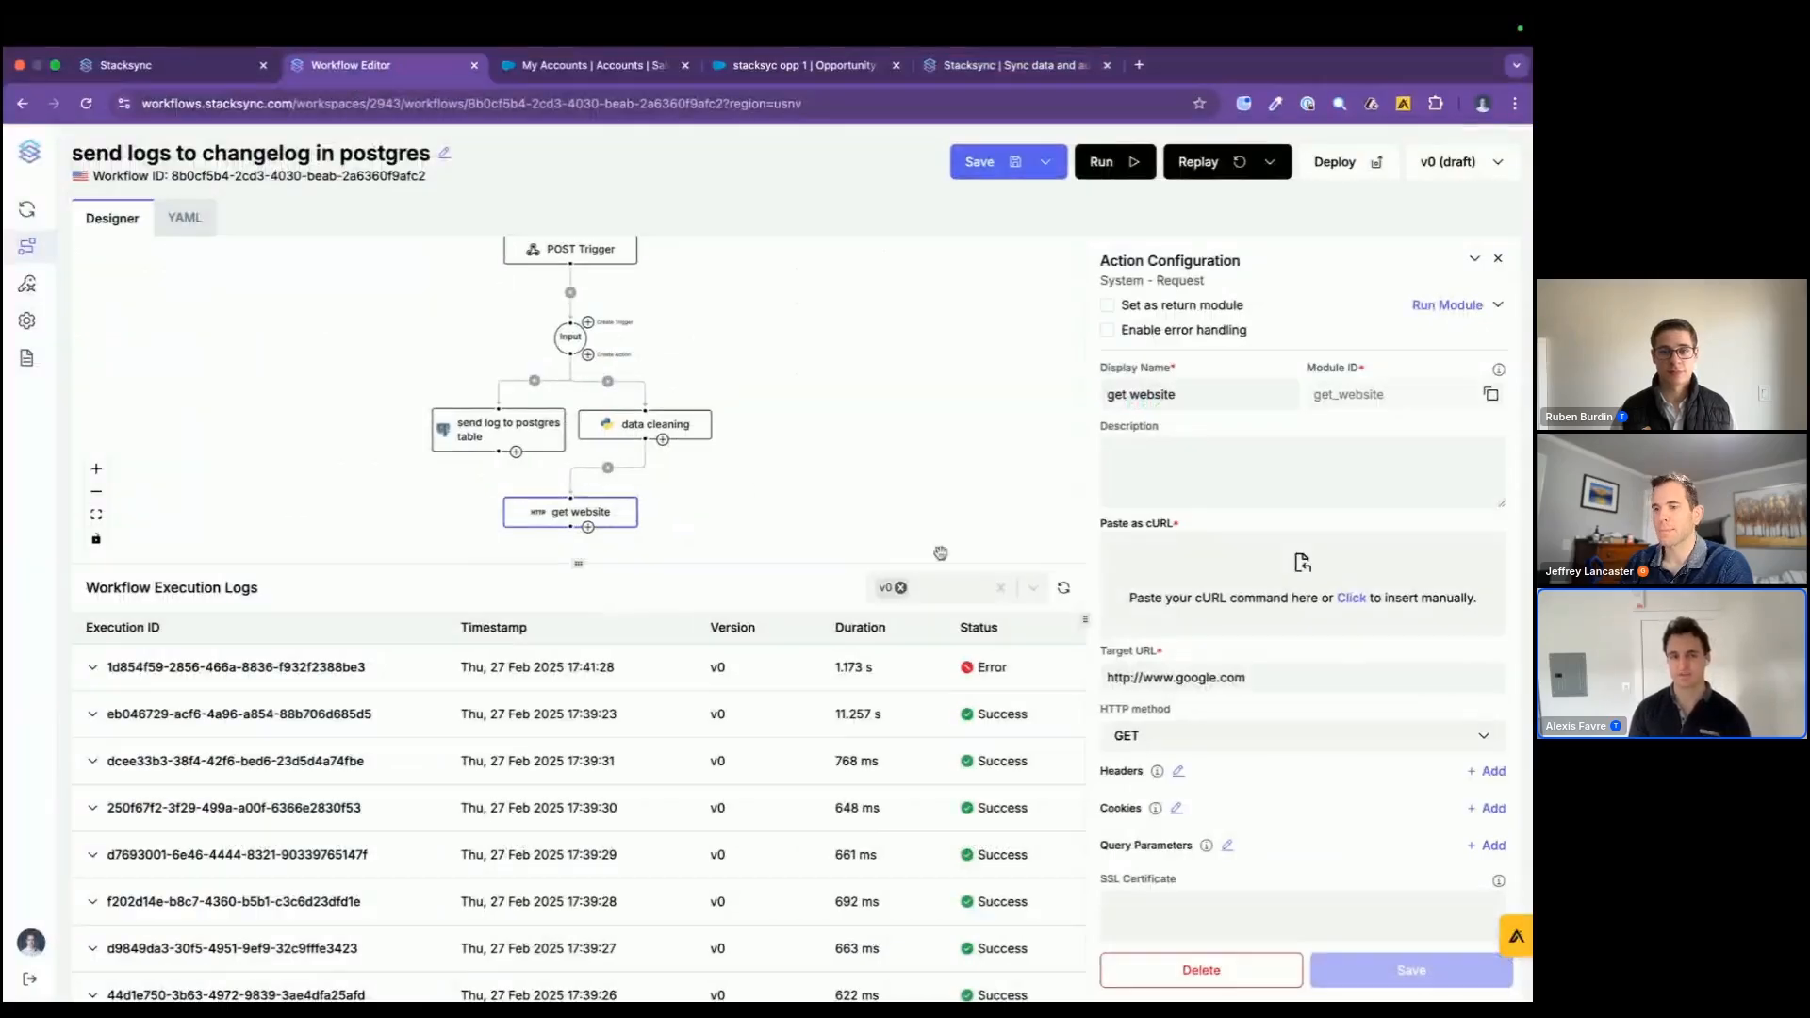
{"action": "left_click", "coordinate": [155, 65]}
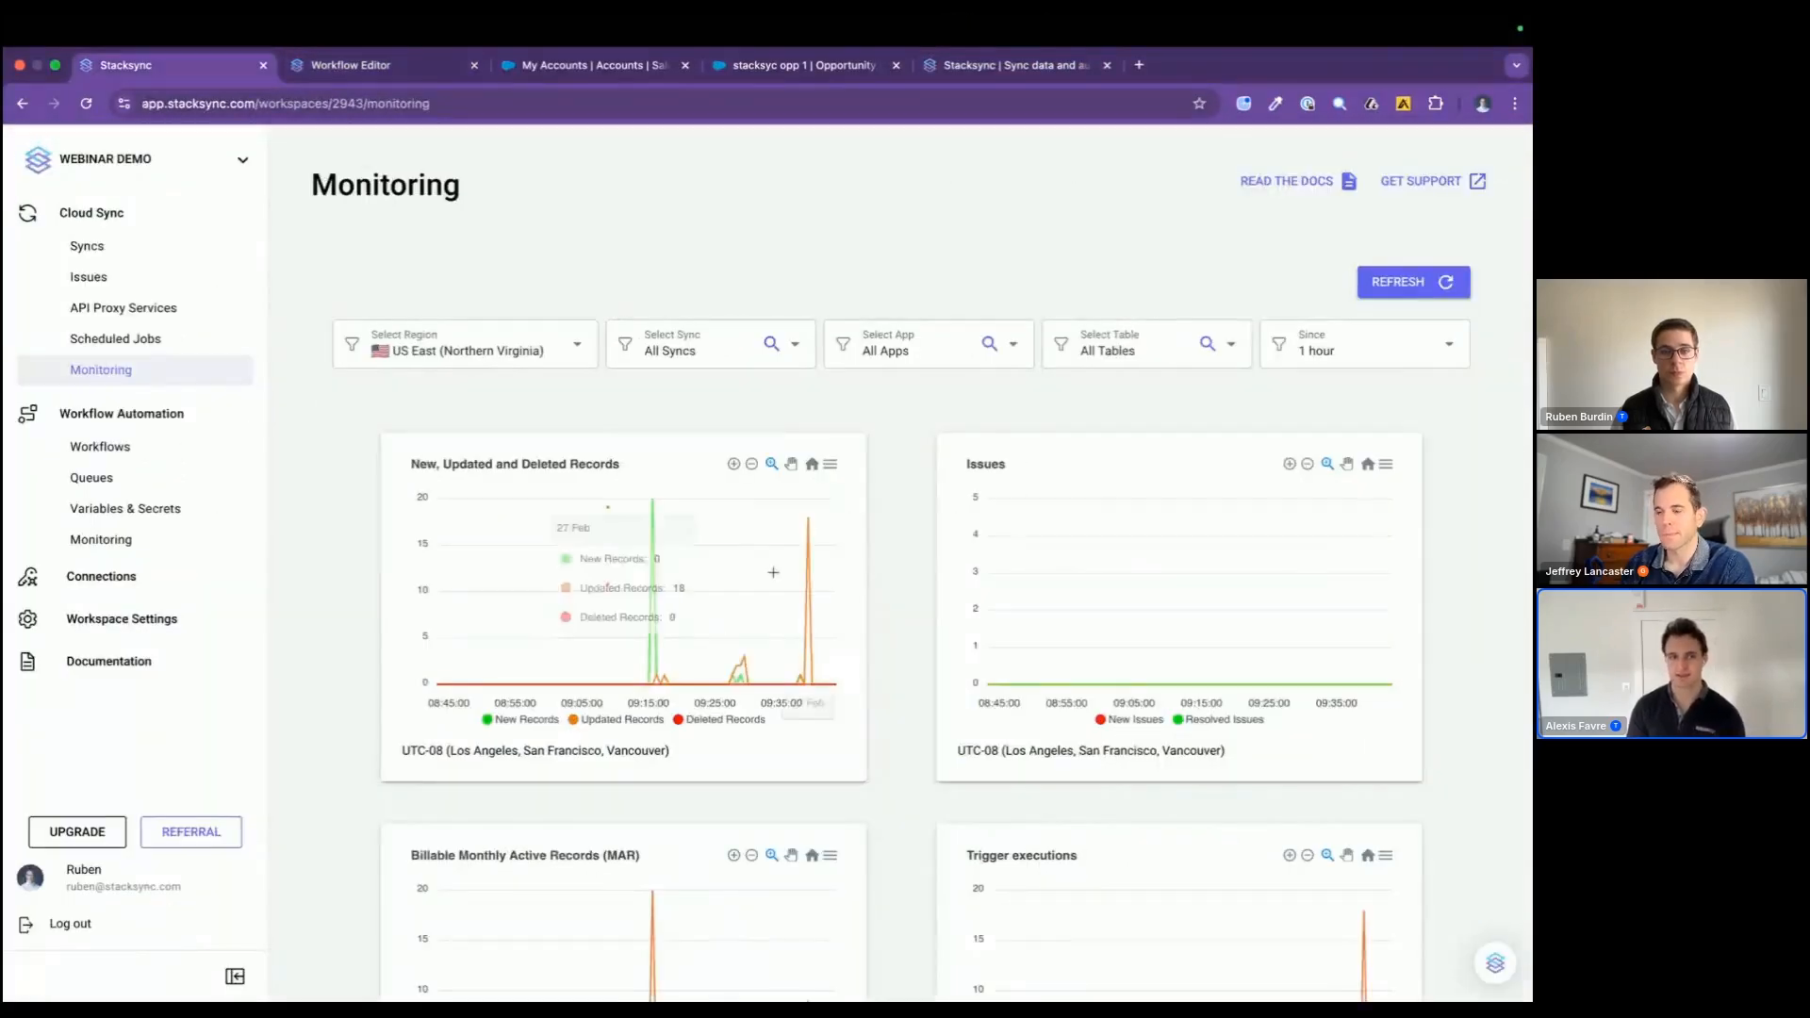
{"action": "left_click", "coordinate": [139, 278]}
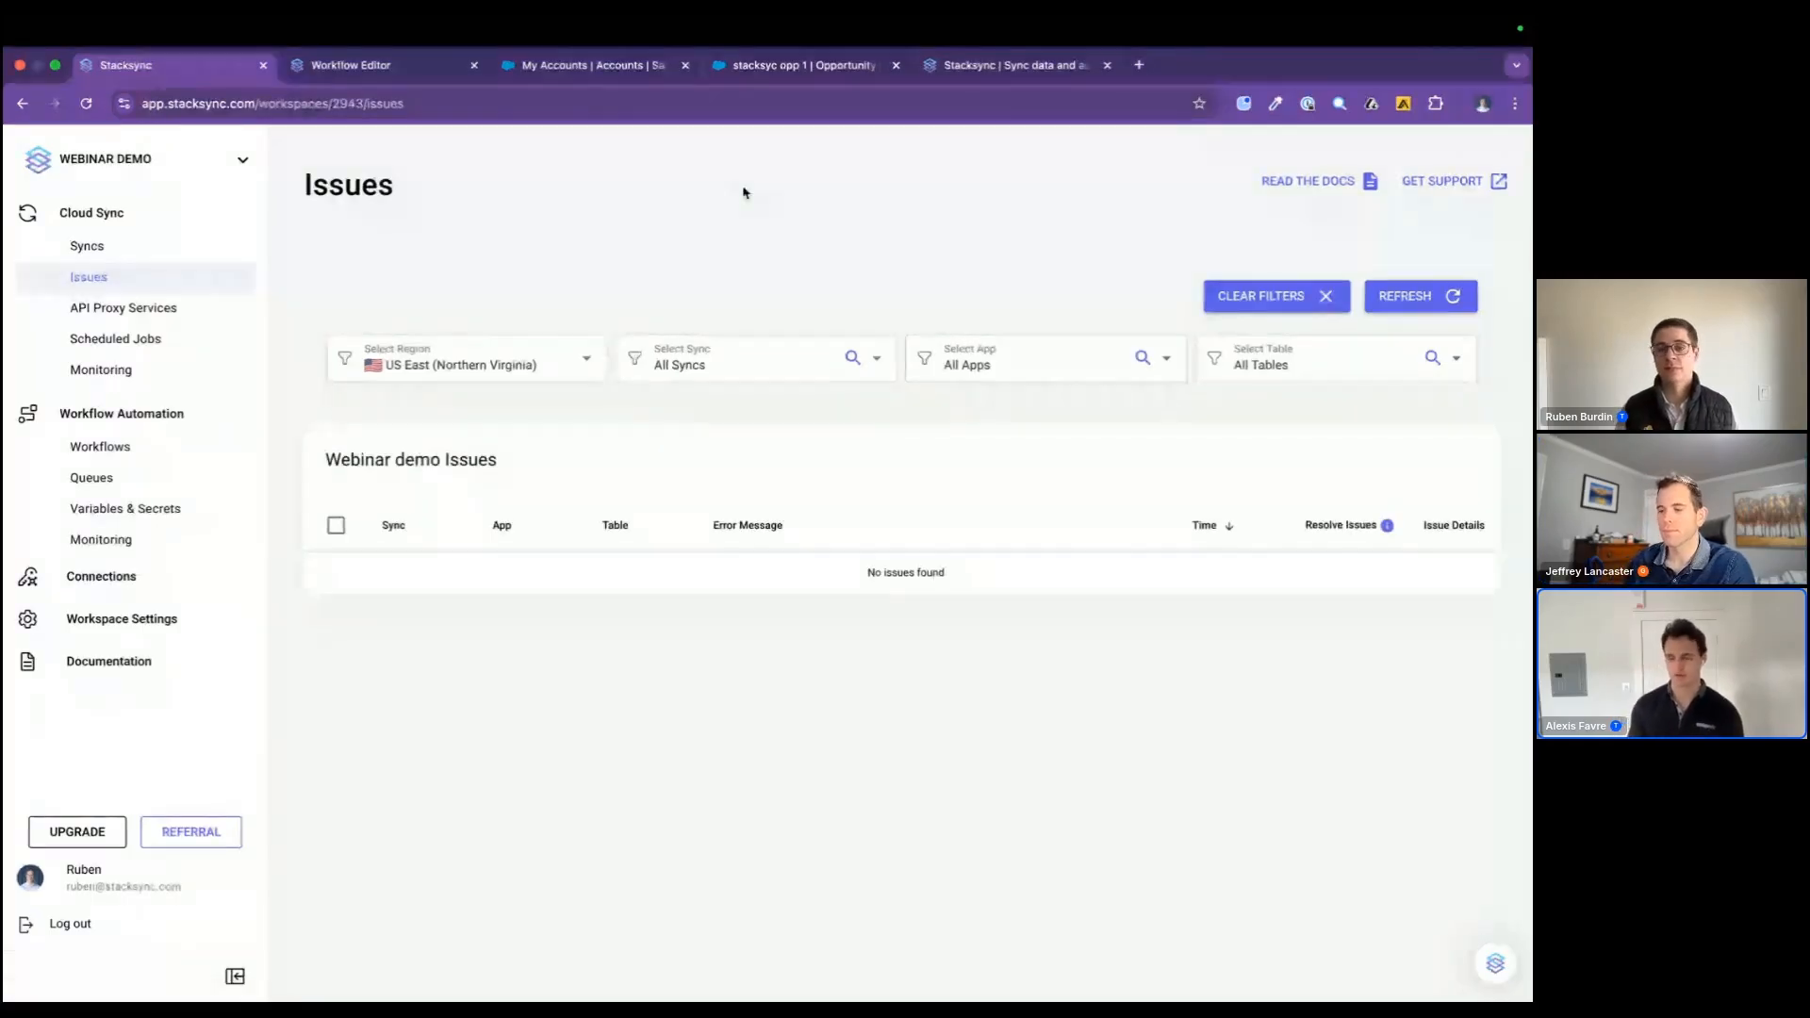
Step: Switch to the database client and view the records of the Postgres account table
{"action": "key", "text": "ctrl+Left"}
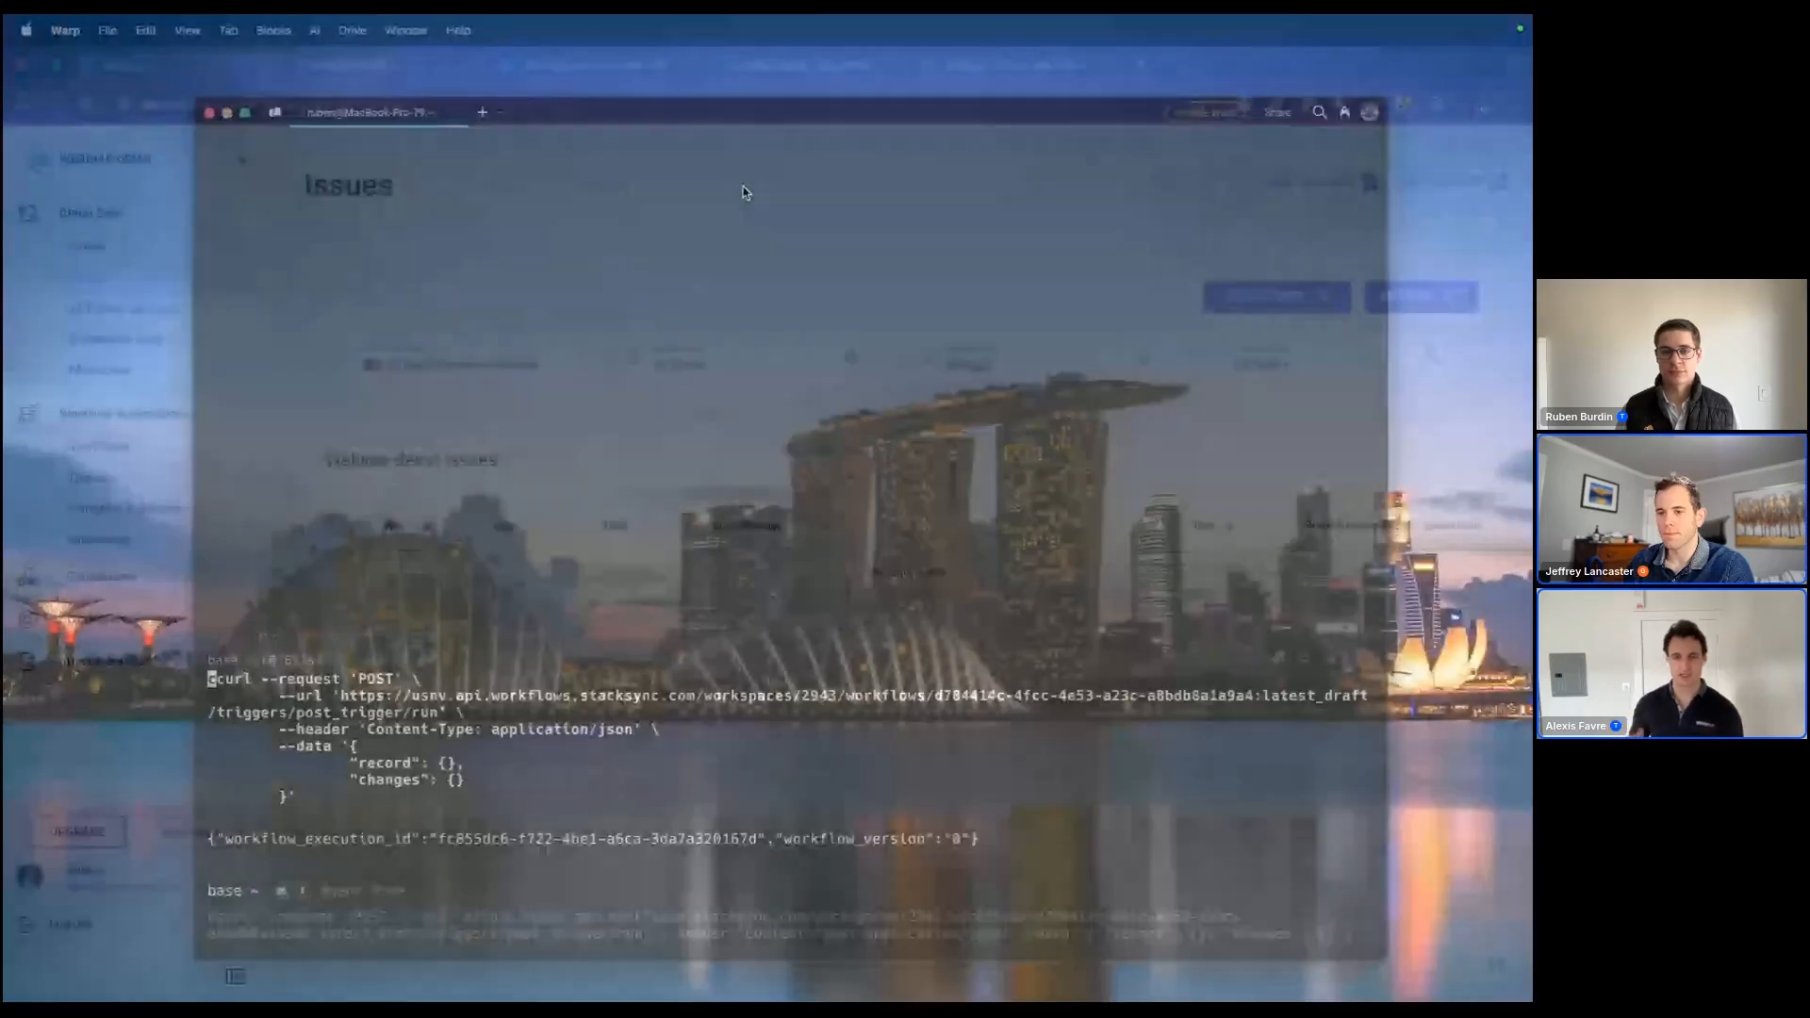
{"action": "key", "text": "ctrl+Left"}
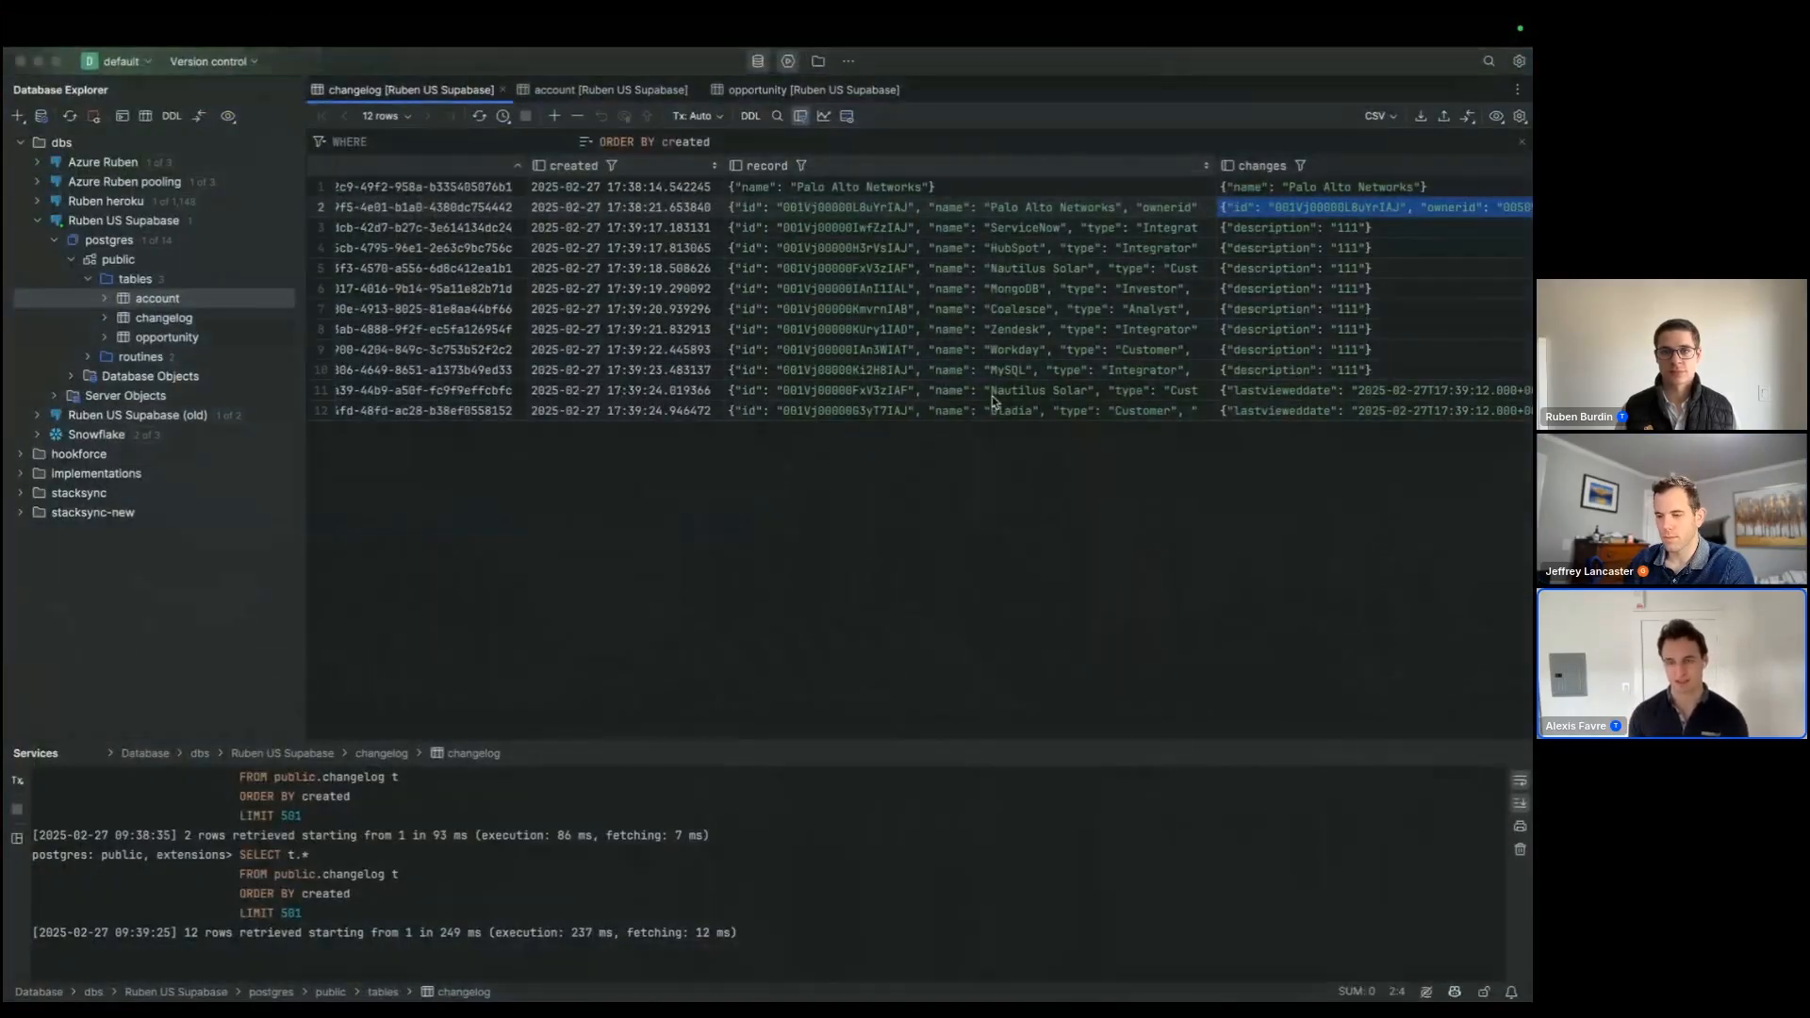
{"action": "left_click", "coordinate": [557, 92]}
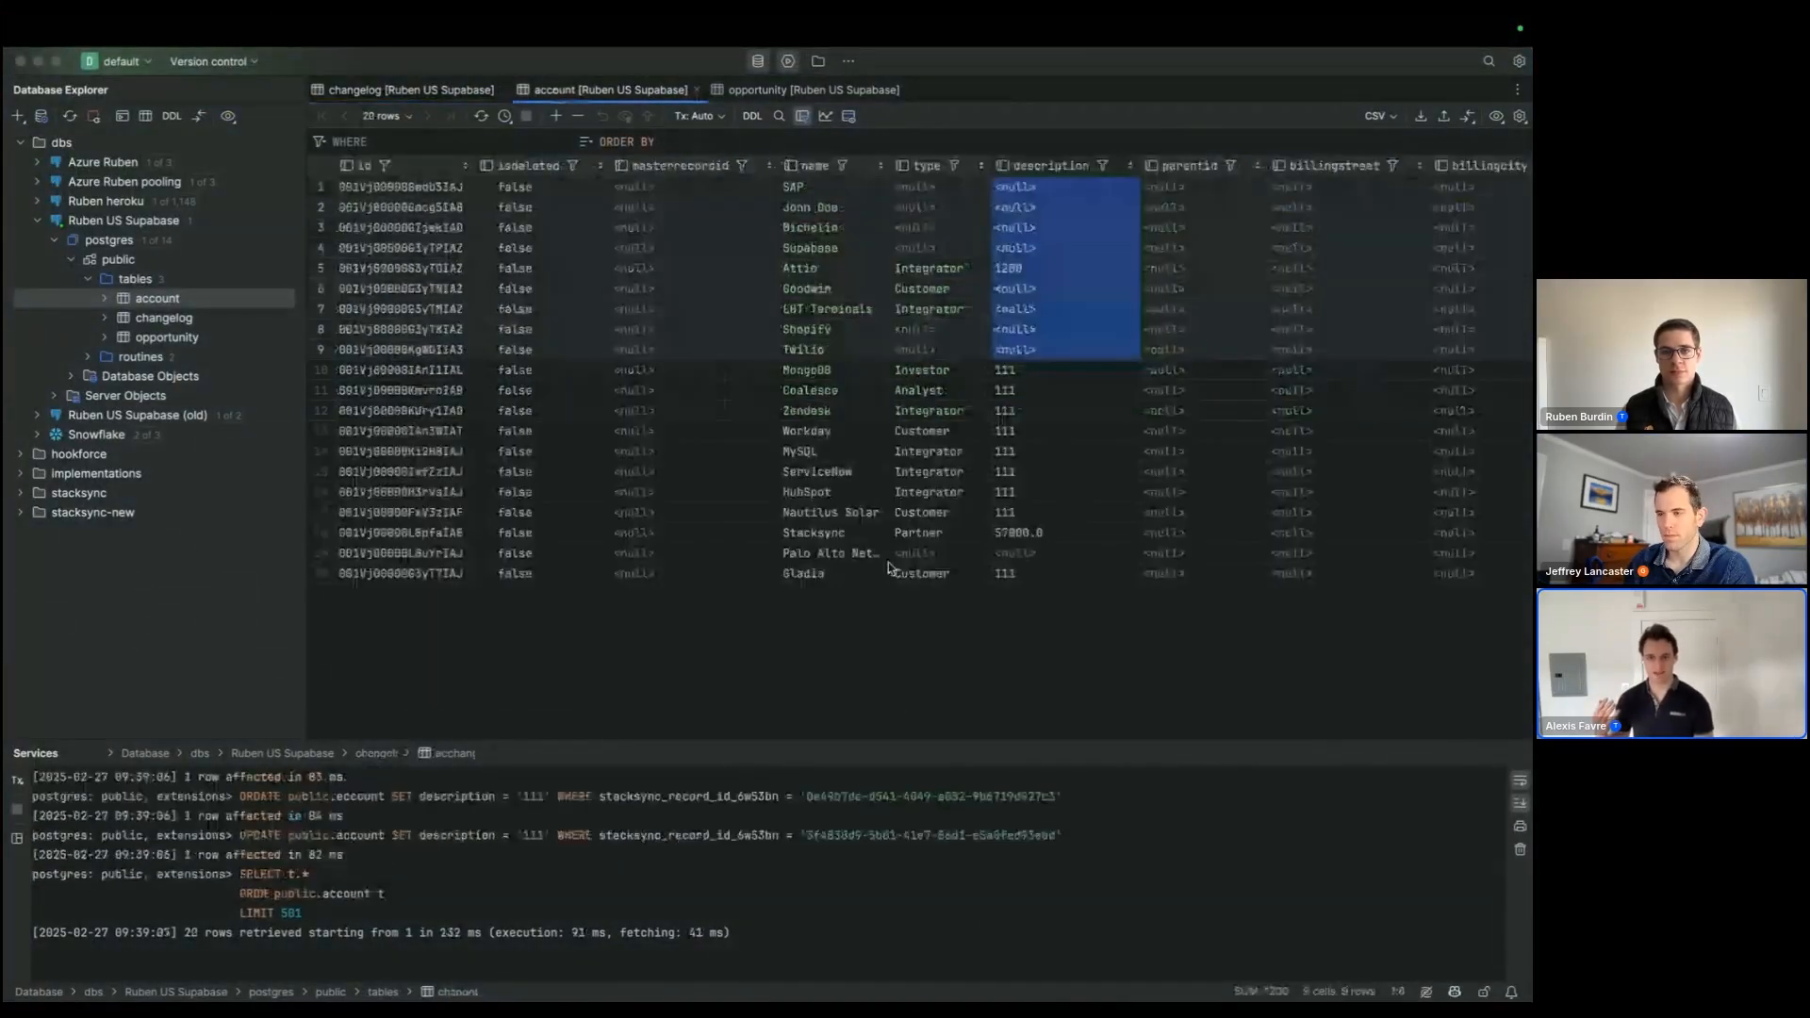
{"action": "left_click", "coordinate": [900, 494]}
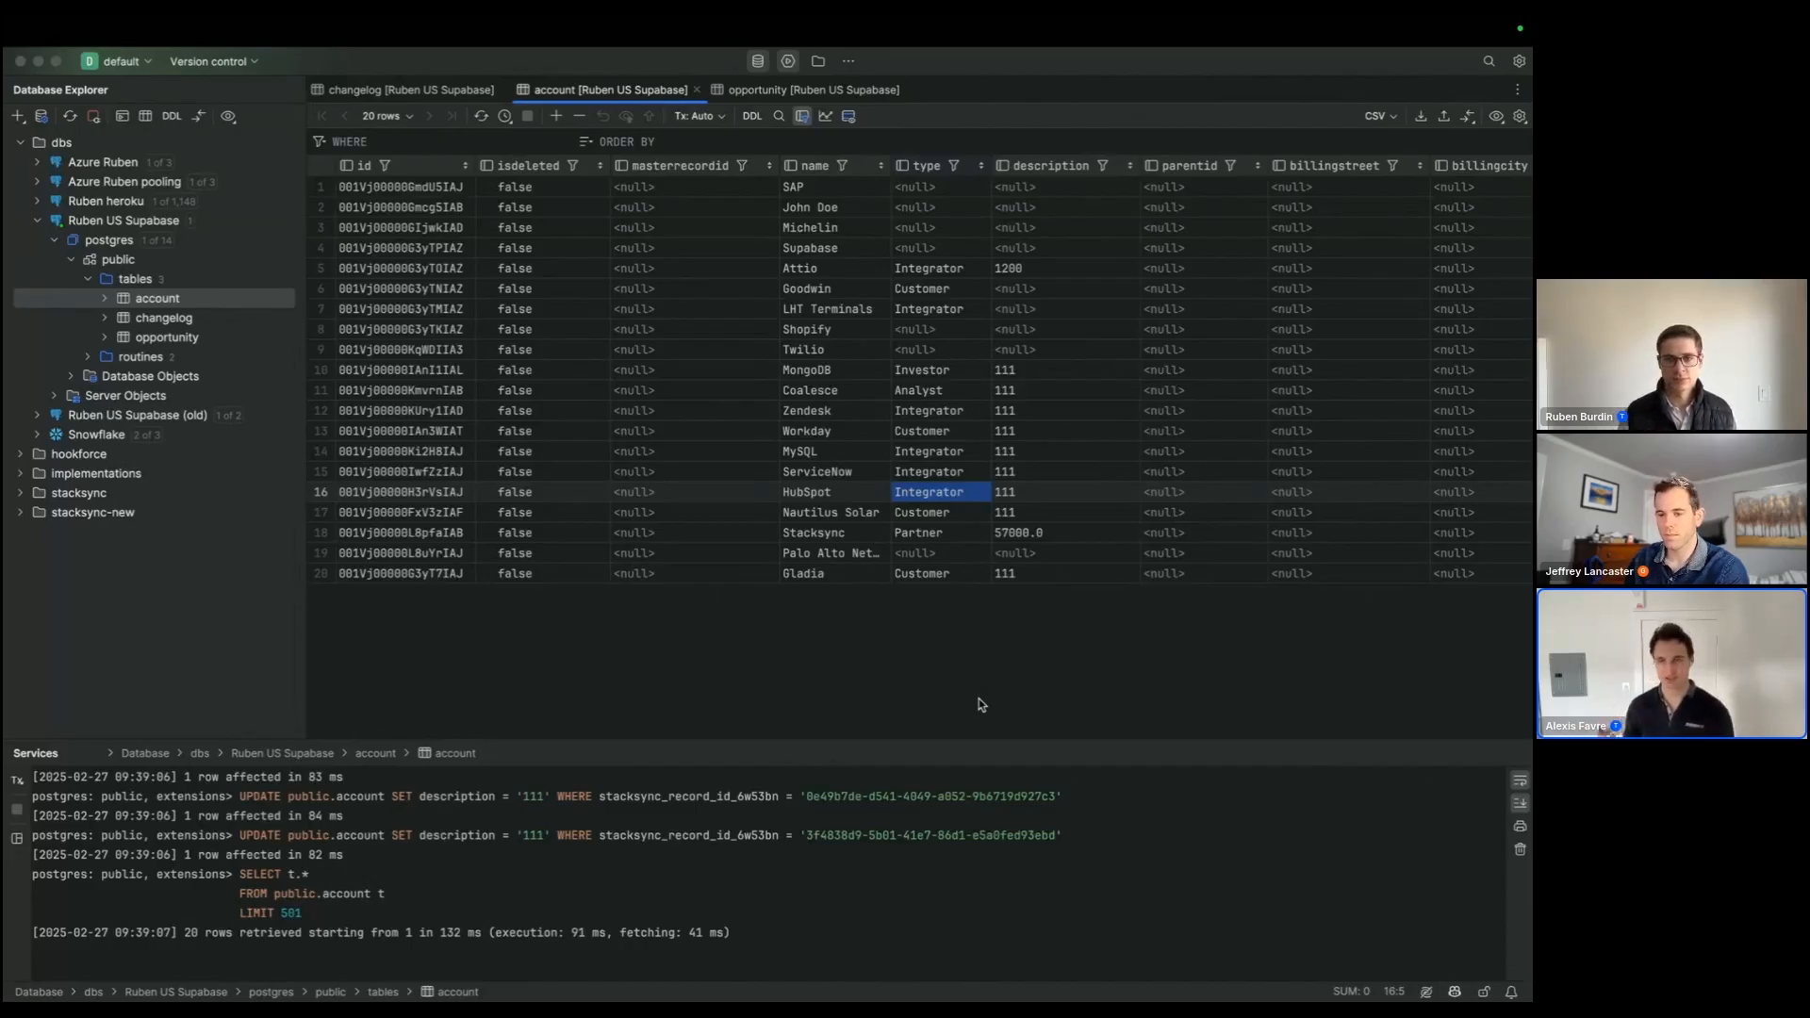
Step: Switch back to the browser's workflow editor and inspect the execution logs of the 17:42:39 and 17:39:23 runs
{"action": "key", "text": "super+Tab"}
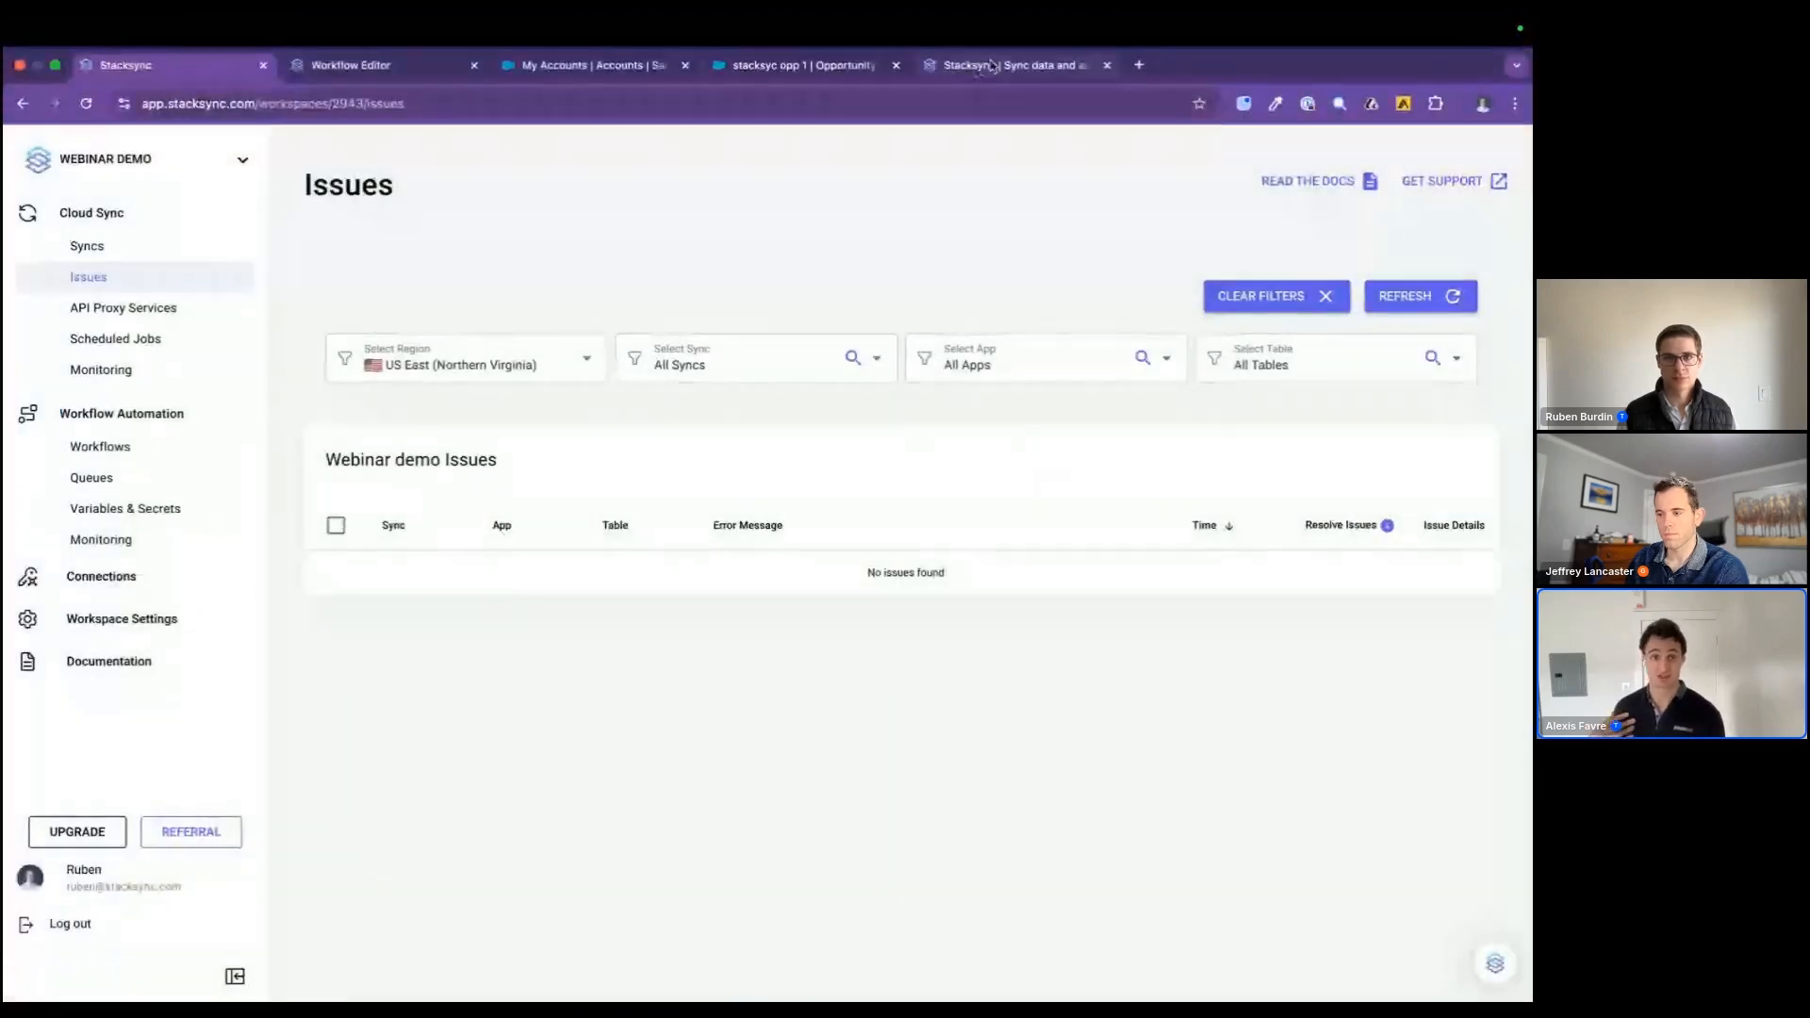
{"action": "left_click", "coordinate": [984, 68]}
{"action": "left_click", "coordinate": [377, 66]}
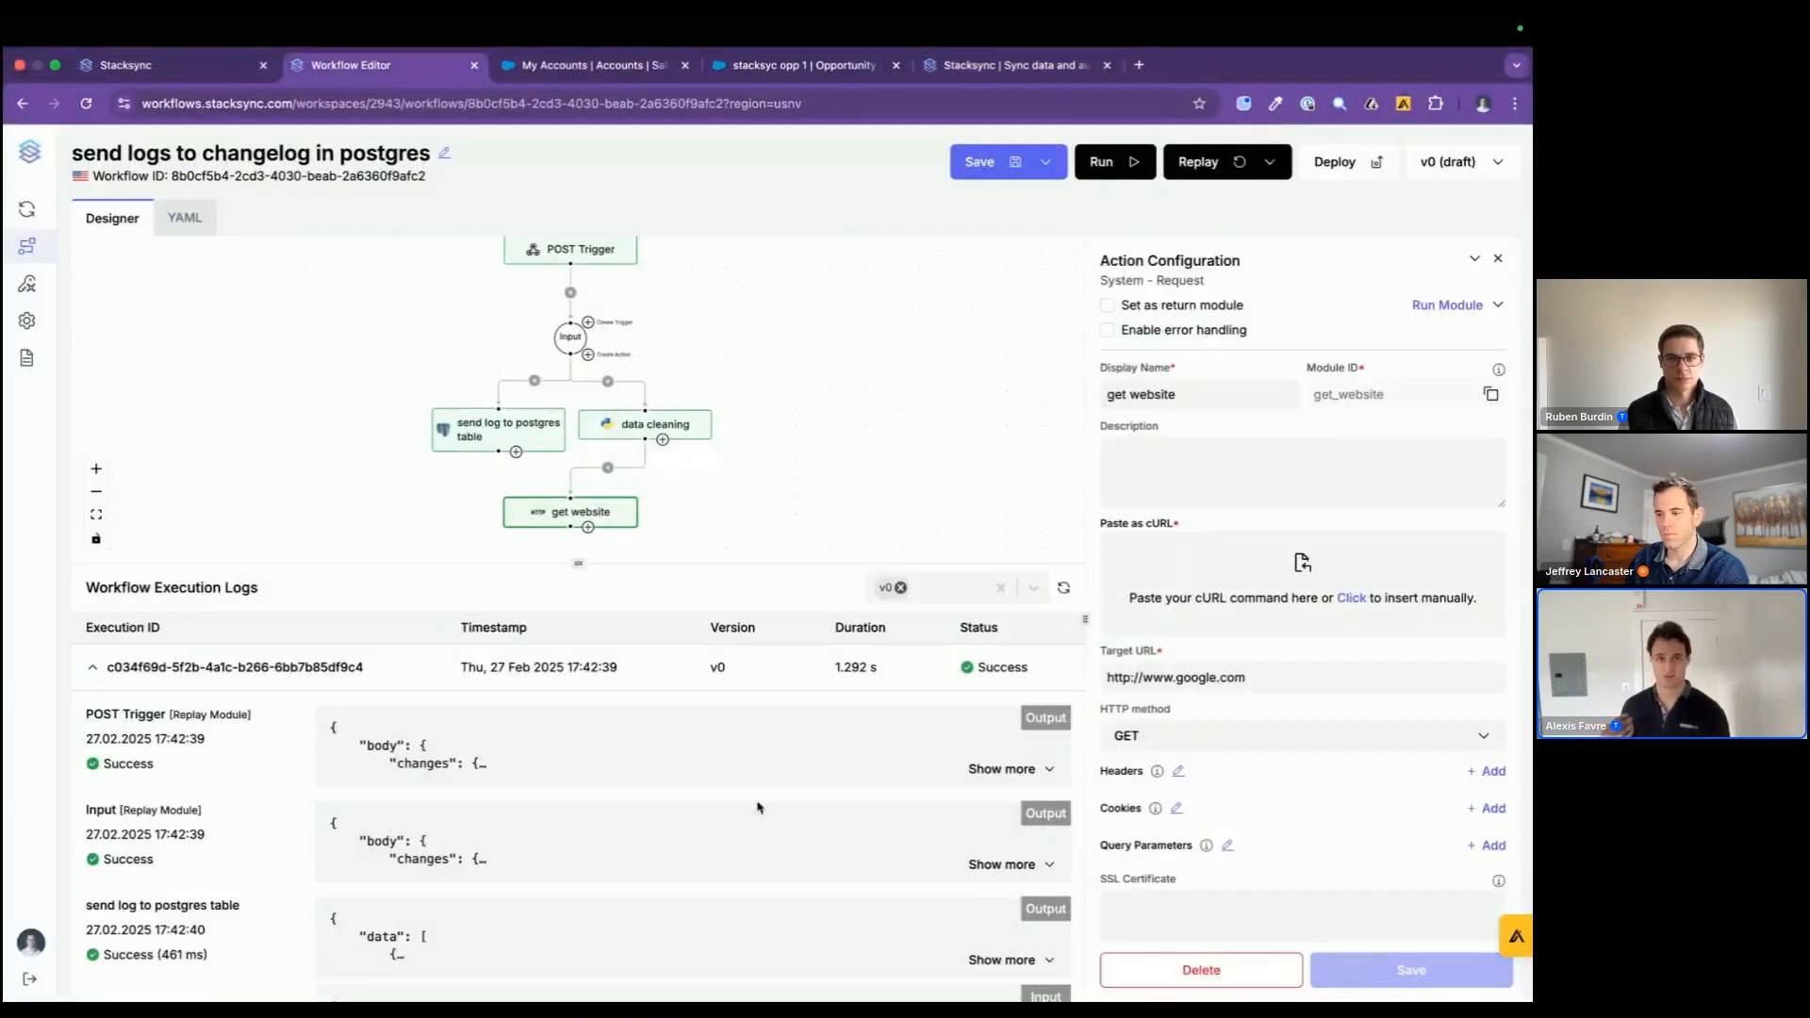
{"action": "left_click", "coordinate": [774, 652]}
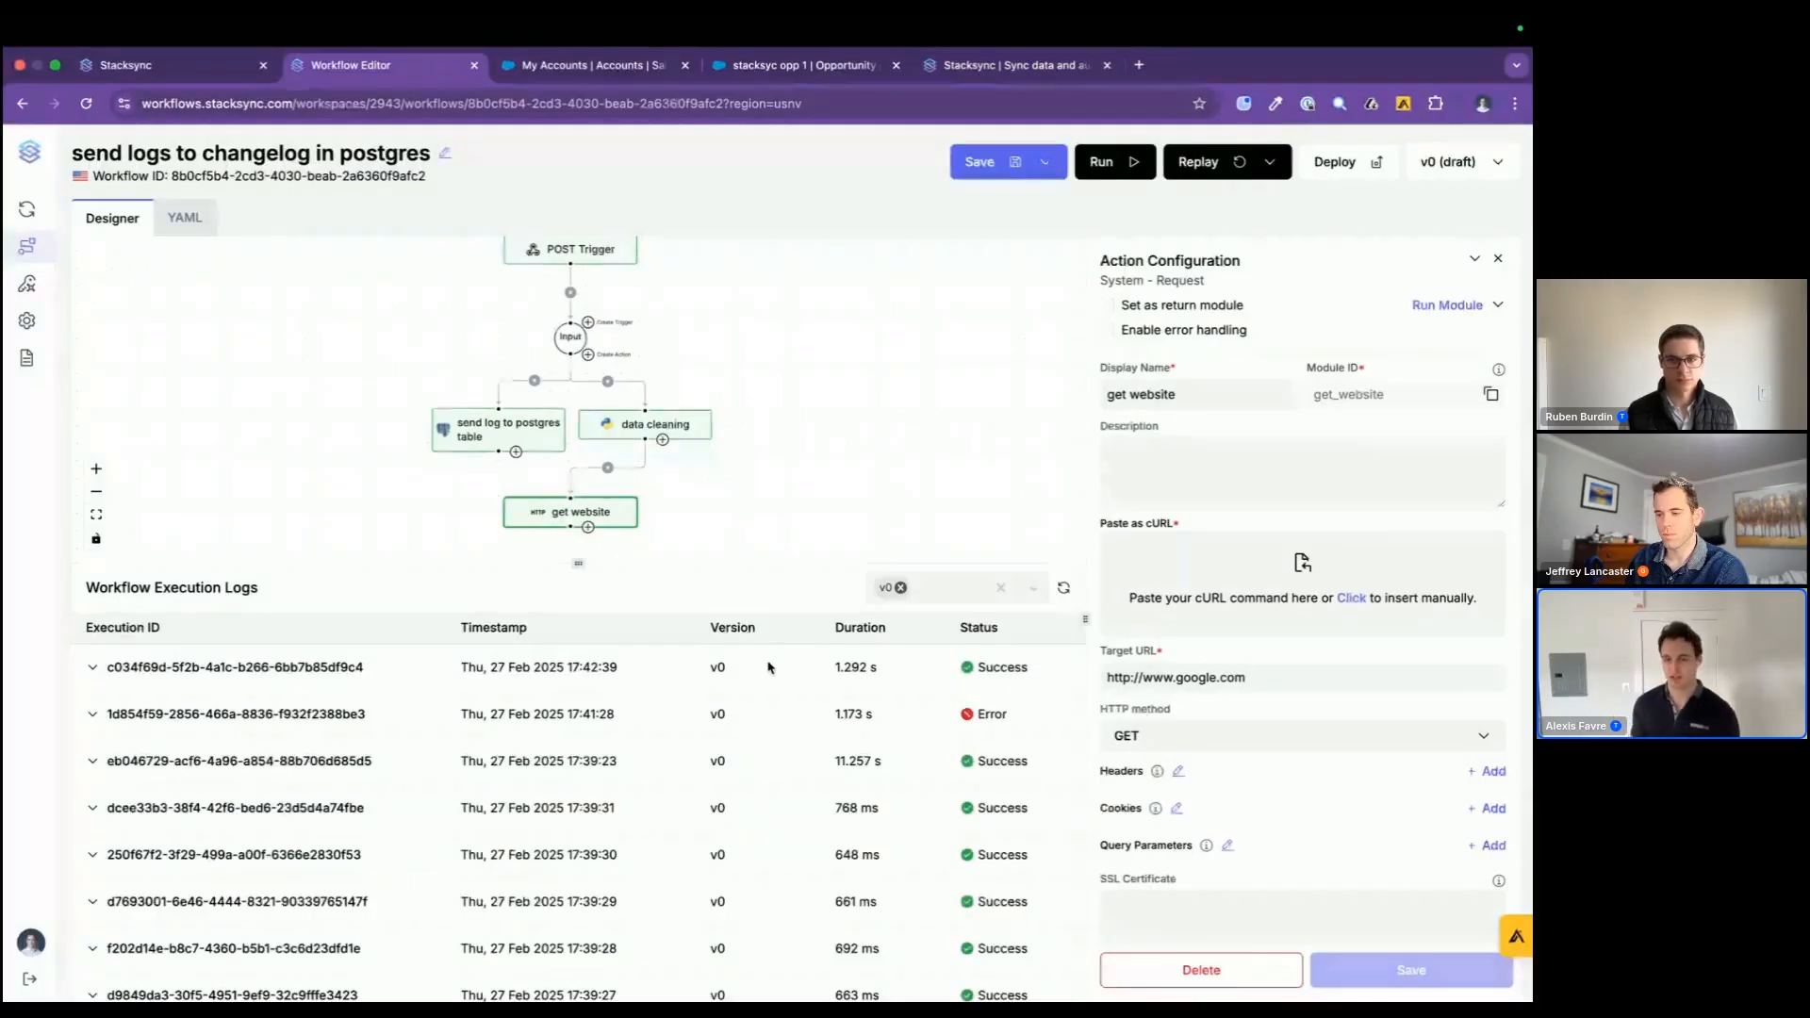
{"action": "left_click_drag", "start_coordinate": [710, 375], "coordinate": [711, 415]}
{"action": "left_click", "coordinate": [721, 665]}
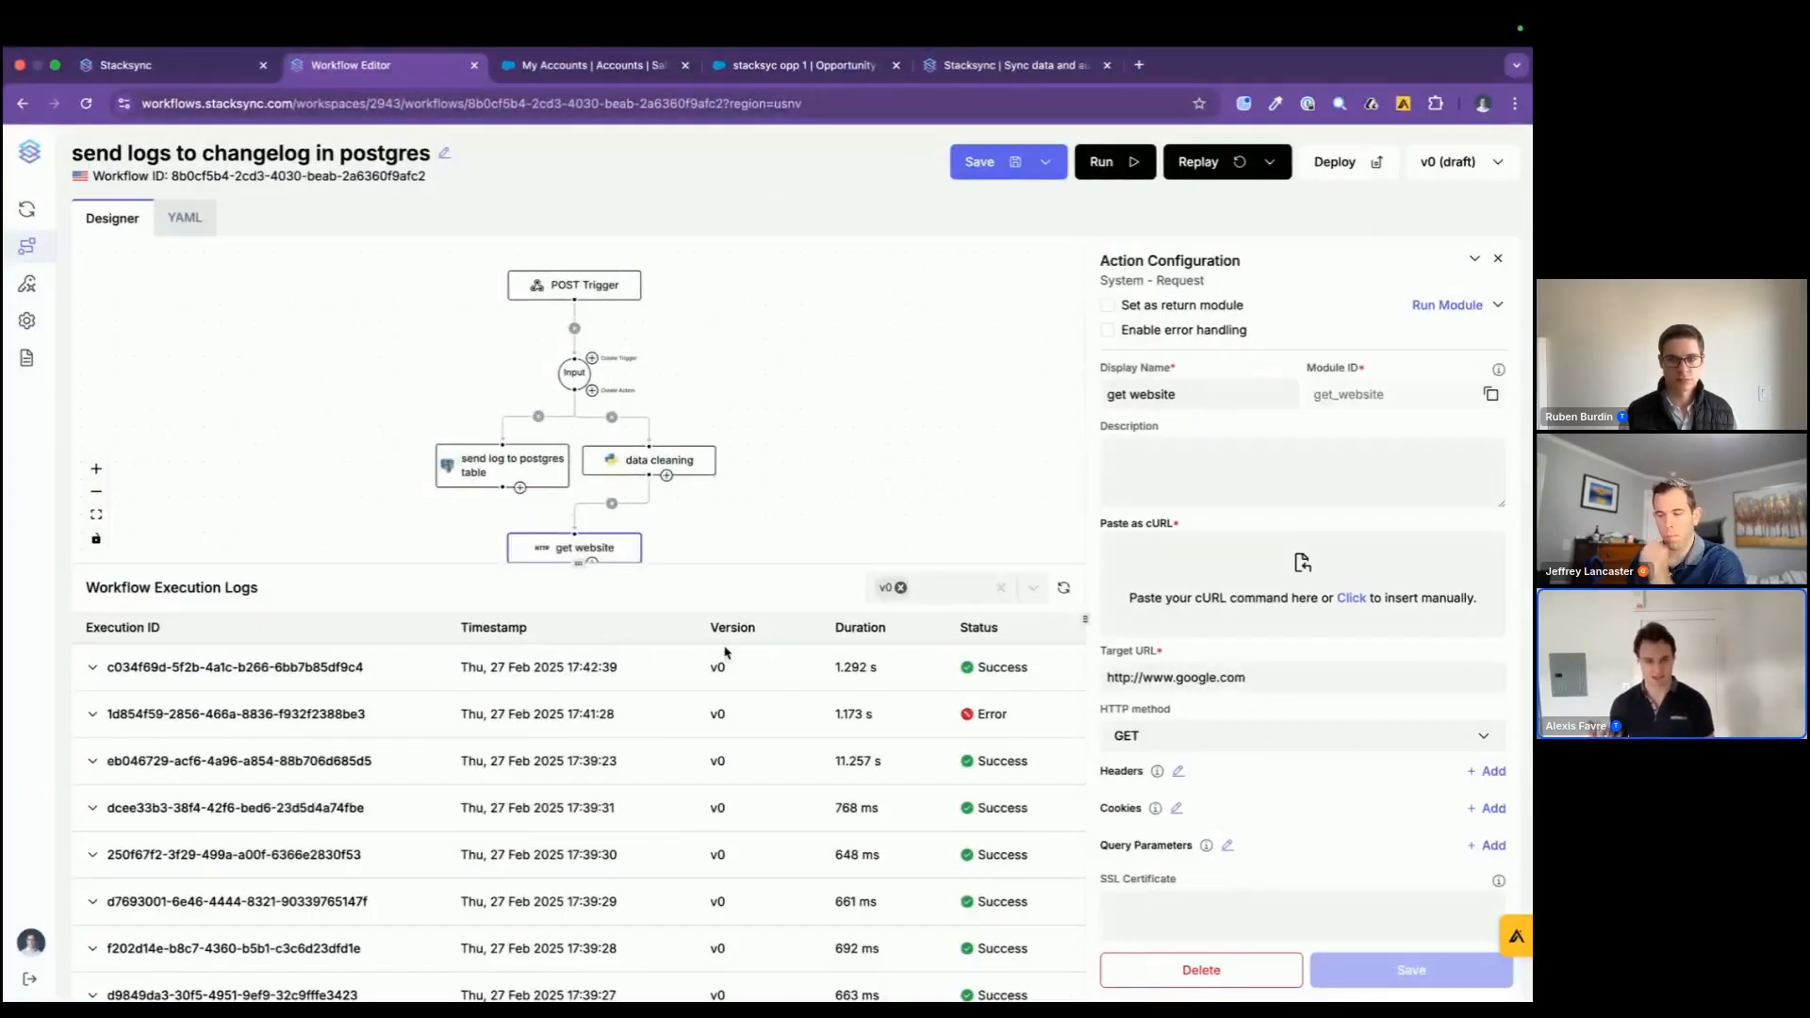
{"action": "scroll", "coordinate": [809, 486], "scroll_direction": "down", "scroll_amount": 3}
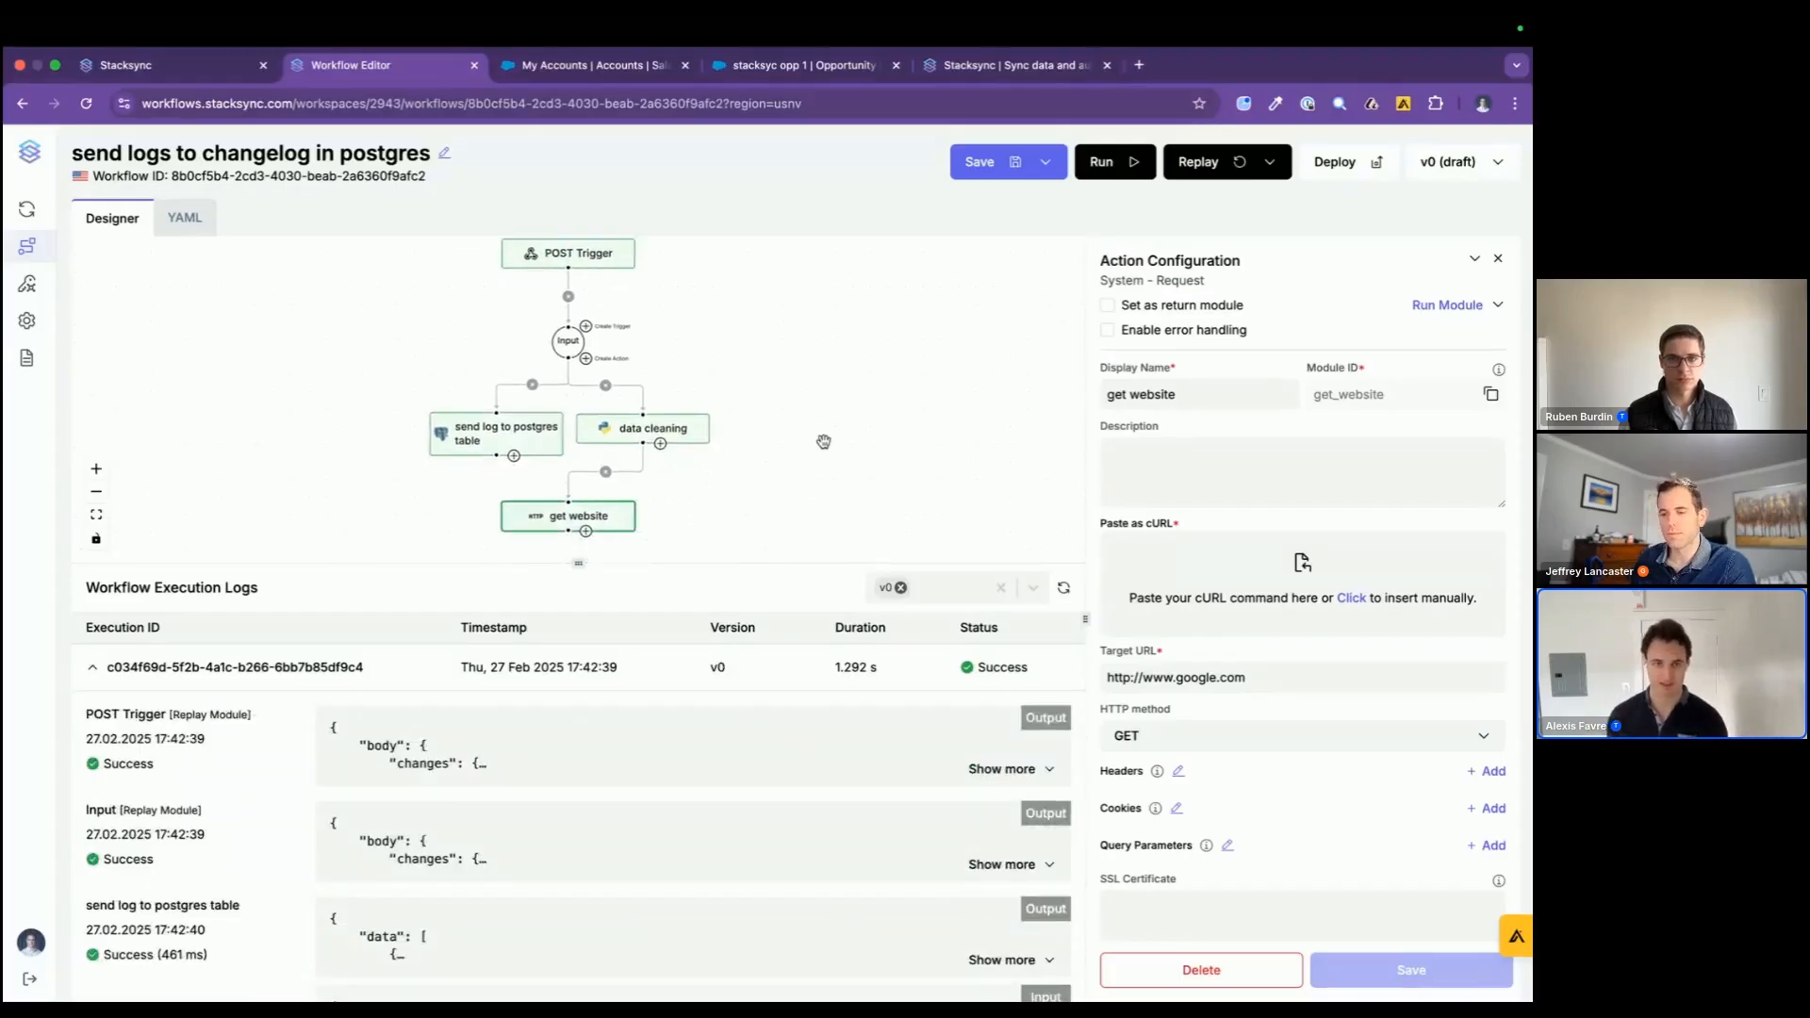
{"action": "left_click", "coordinate": [795, 665]}
{"action": "left_click", "coordinate": [790, 760]}
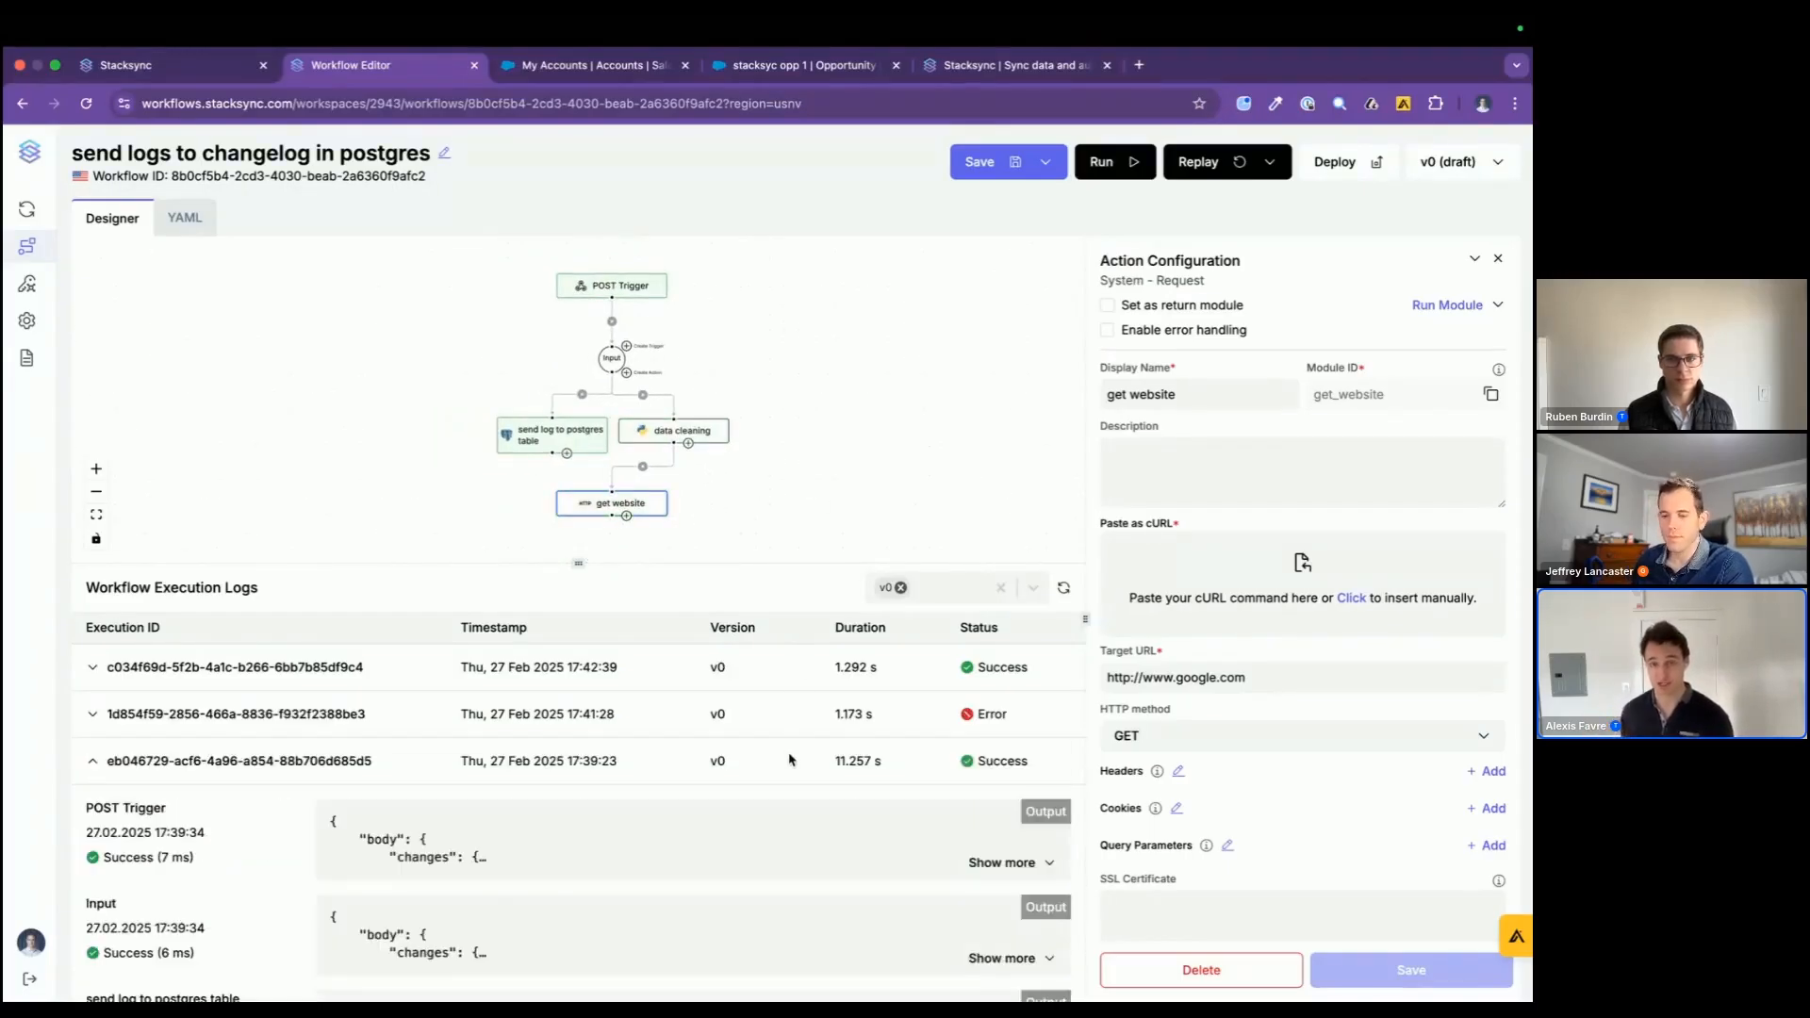
{"action": "left_click", "coordinate": [791, 667]}
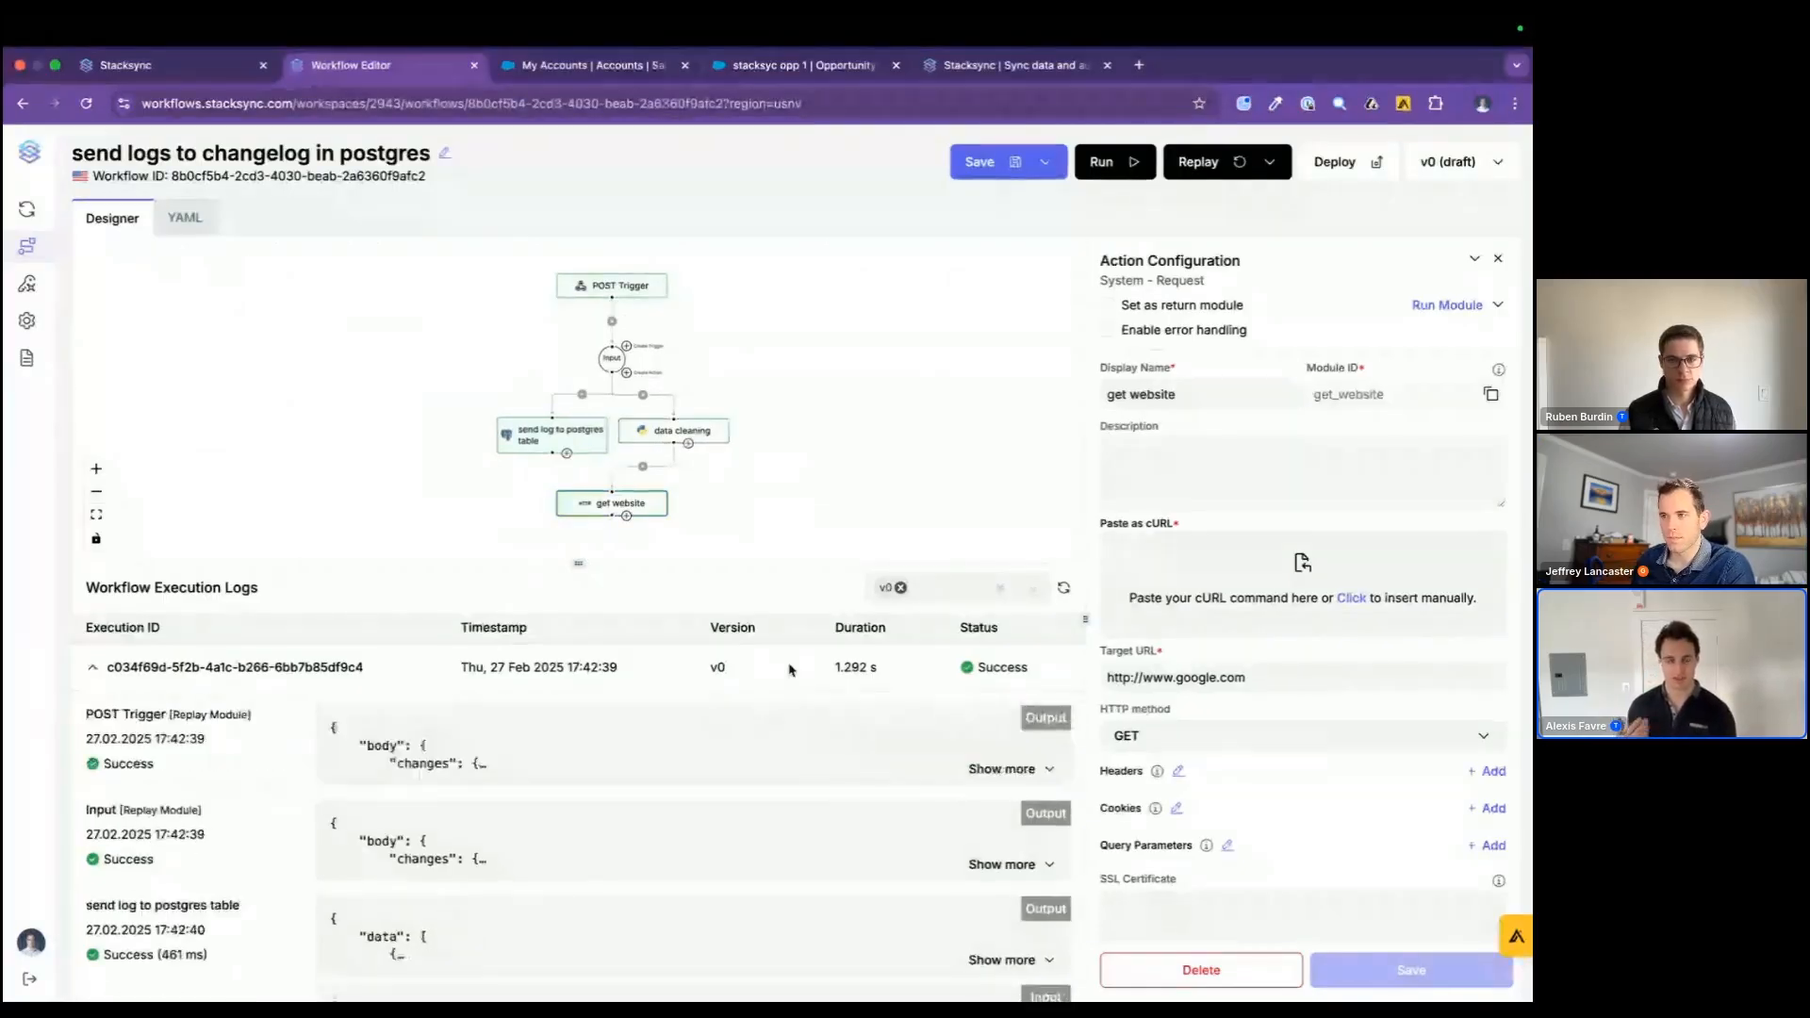
{"action": "left_click", "coordinate": [790, 668]}
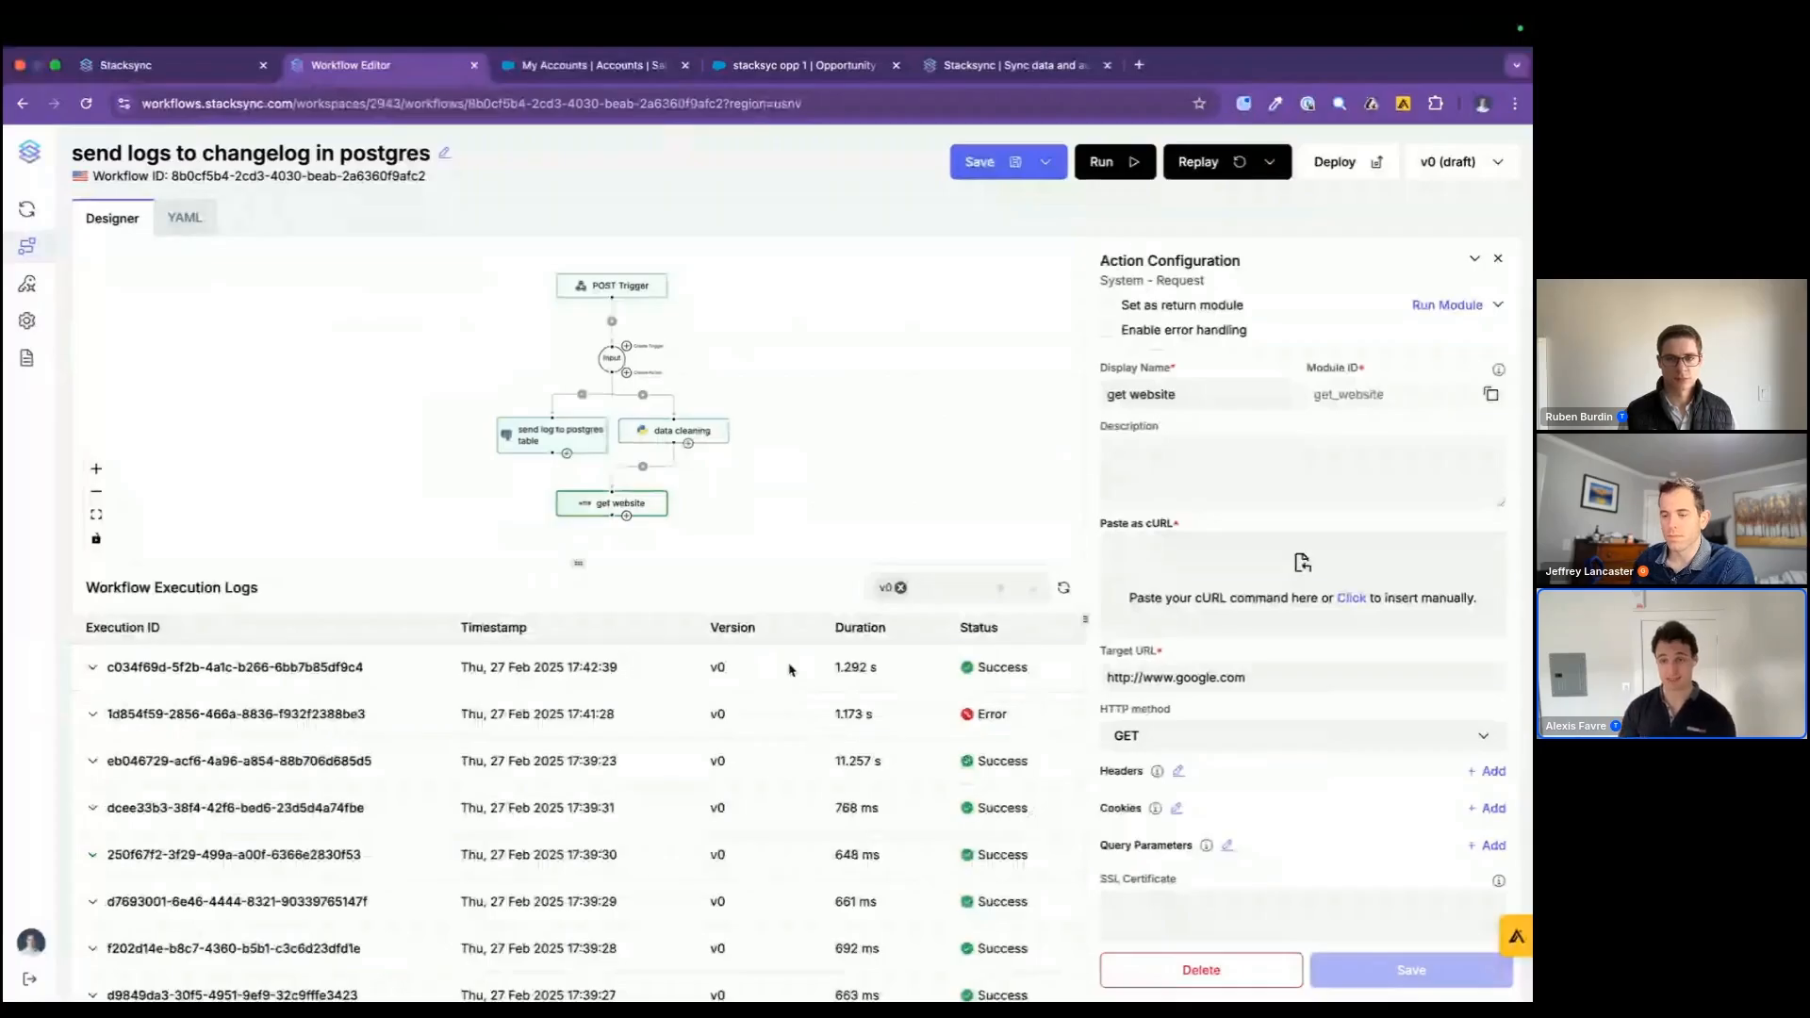
Step: Switch to the database client and set the Gladia account's id to "new id" in the account table
{"action": "left_click", "coordinate": [151, 65]}
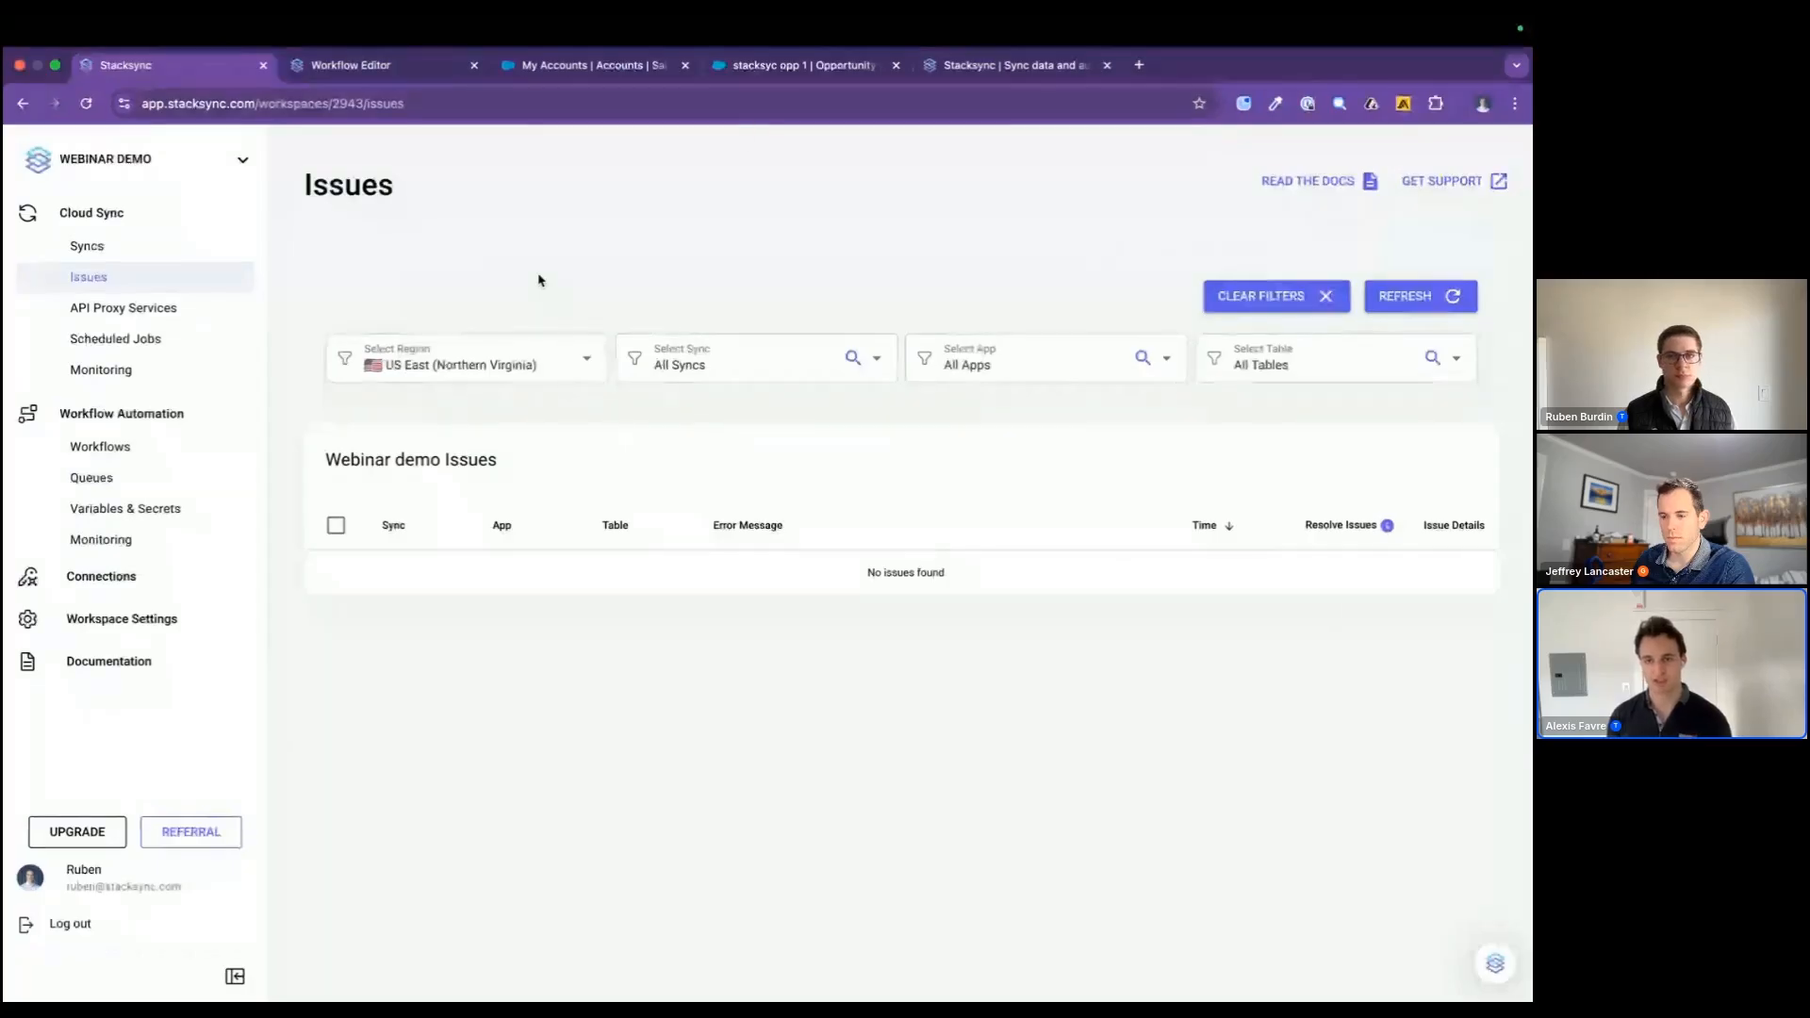
{"action": "left_click", "coordinate": [600, 66]}
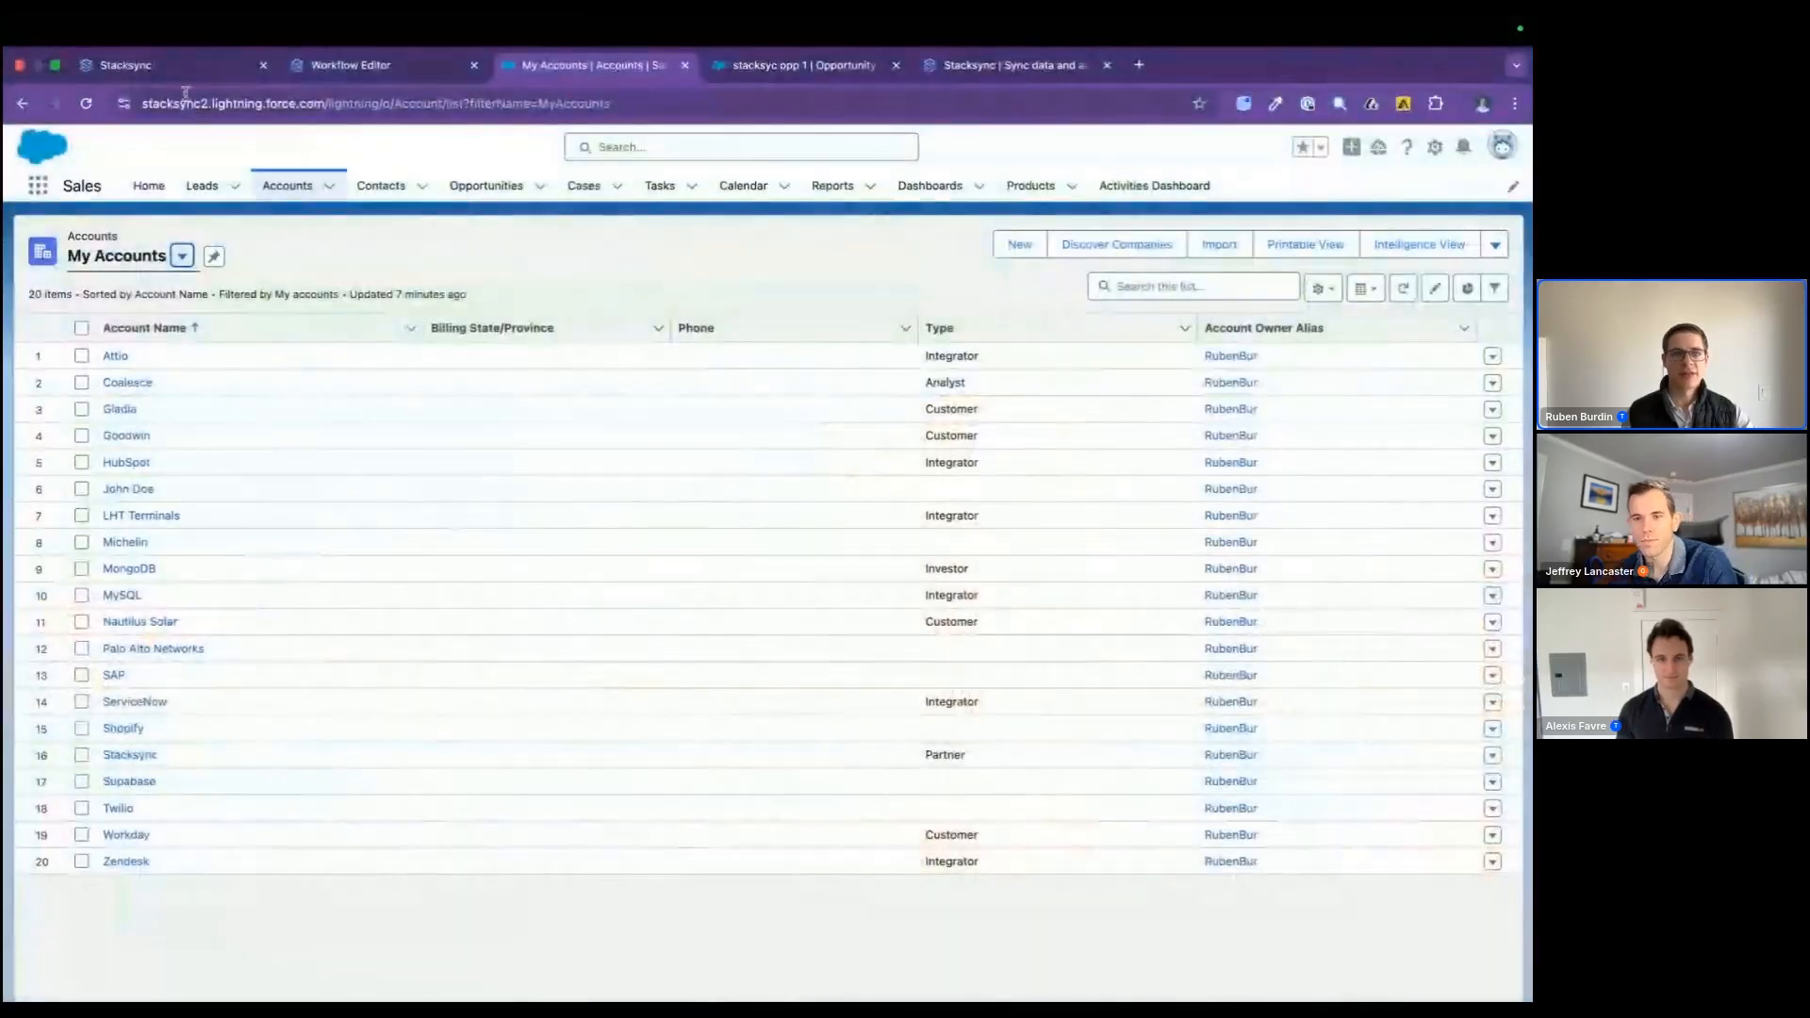
{"action": "key", "text": "ctrl+Right"}
{"action": "key", "text": "ctrl+Right"}
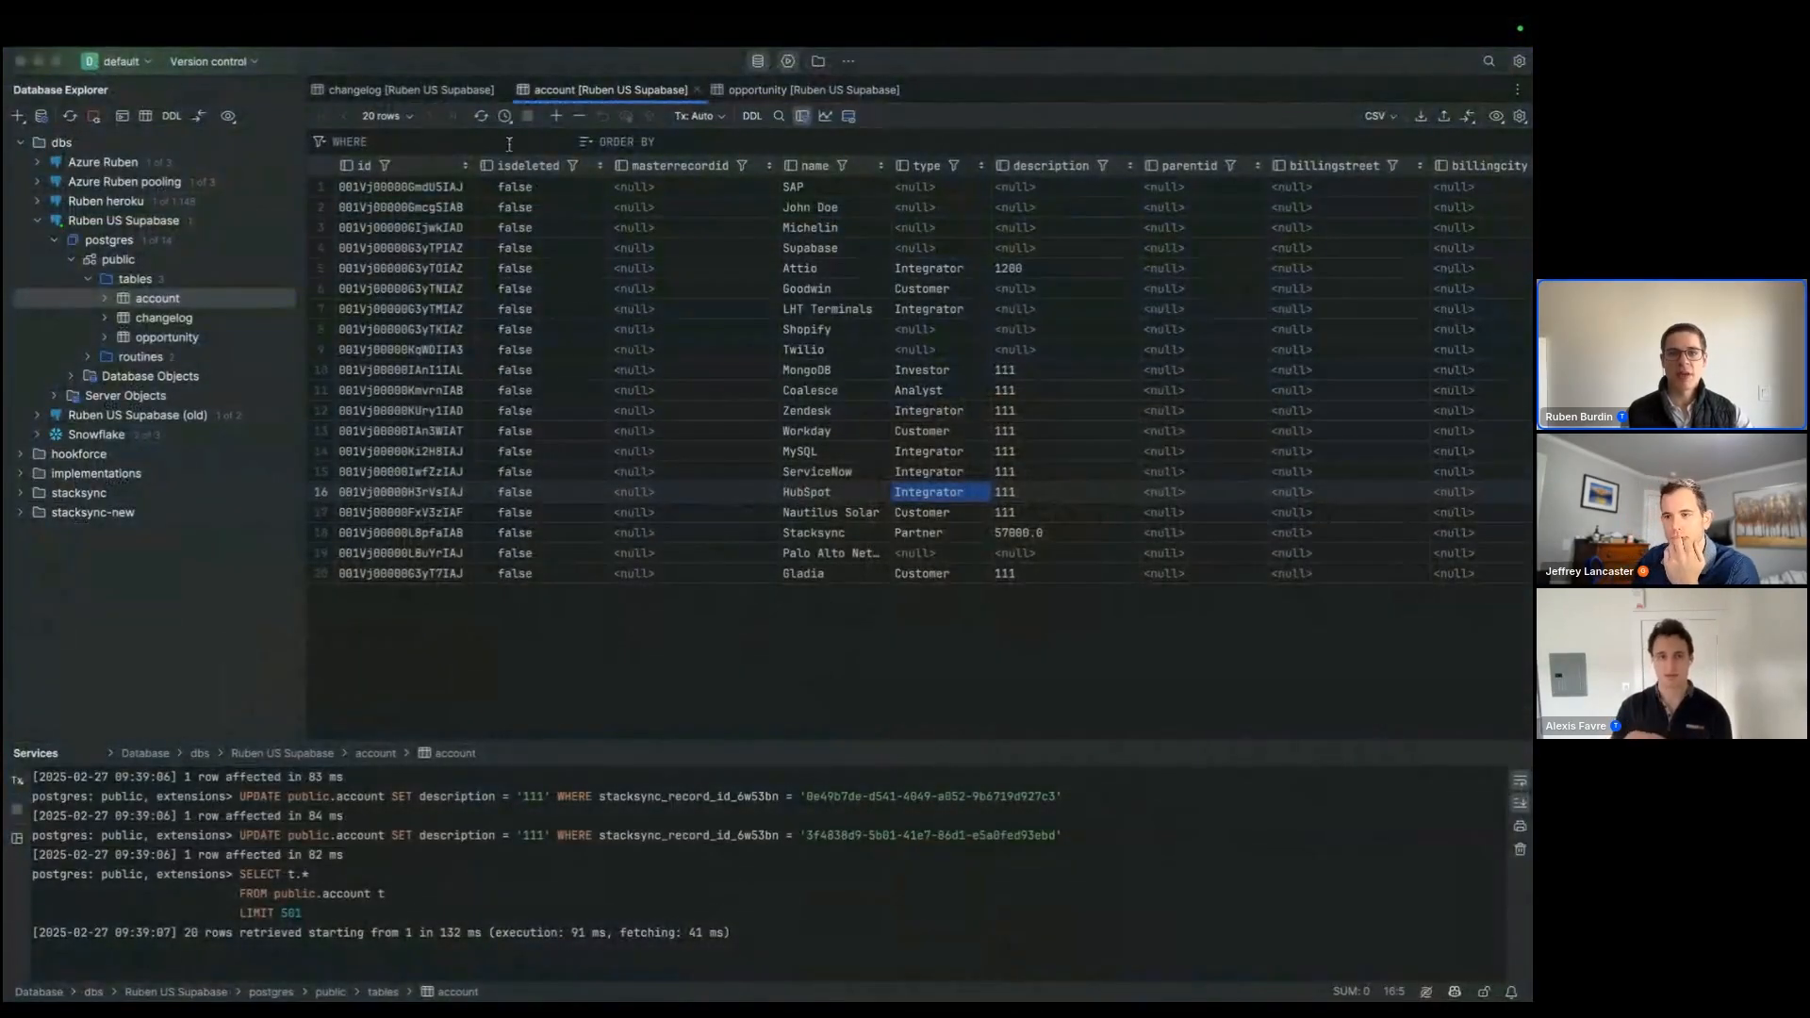
{"action": "left_click", "coordinate": [449, 571]}
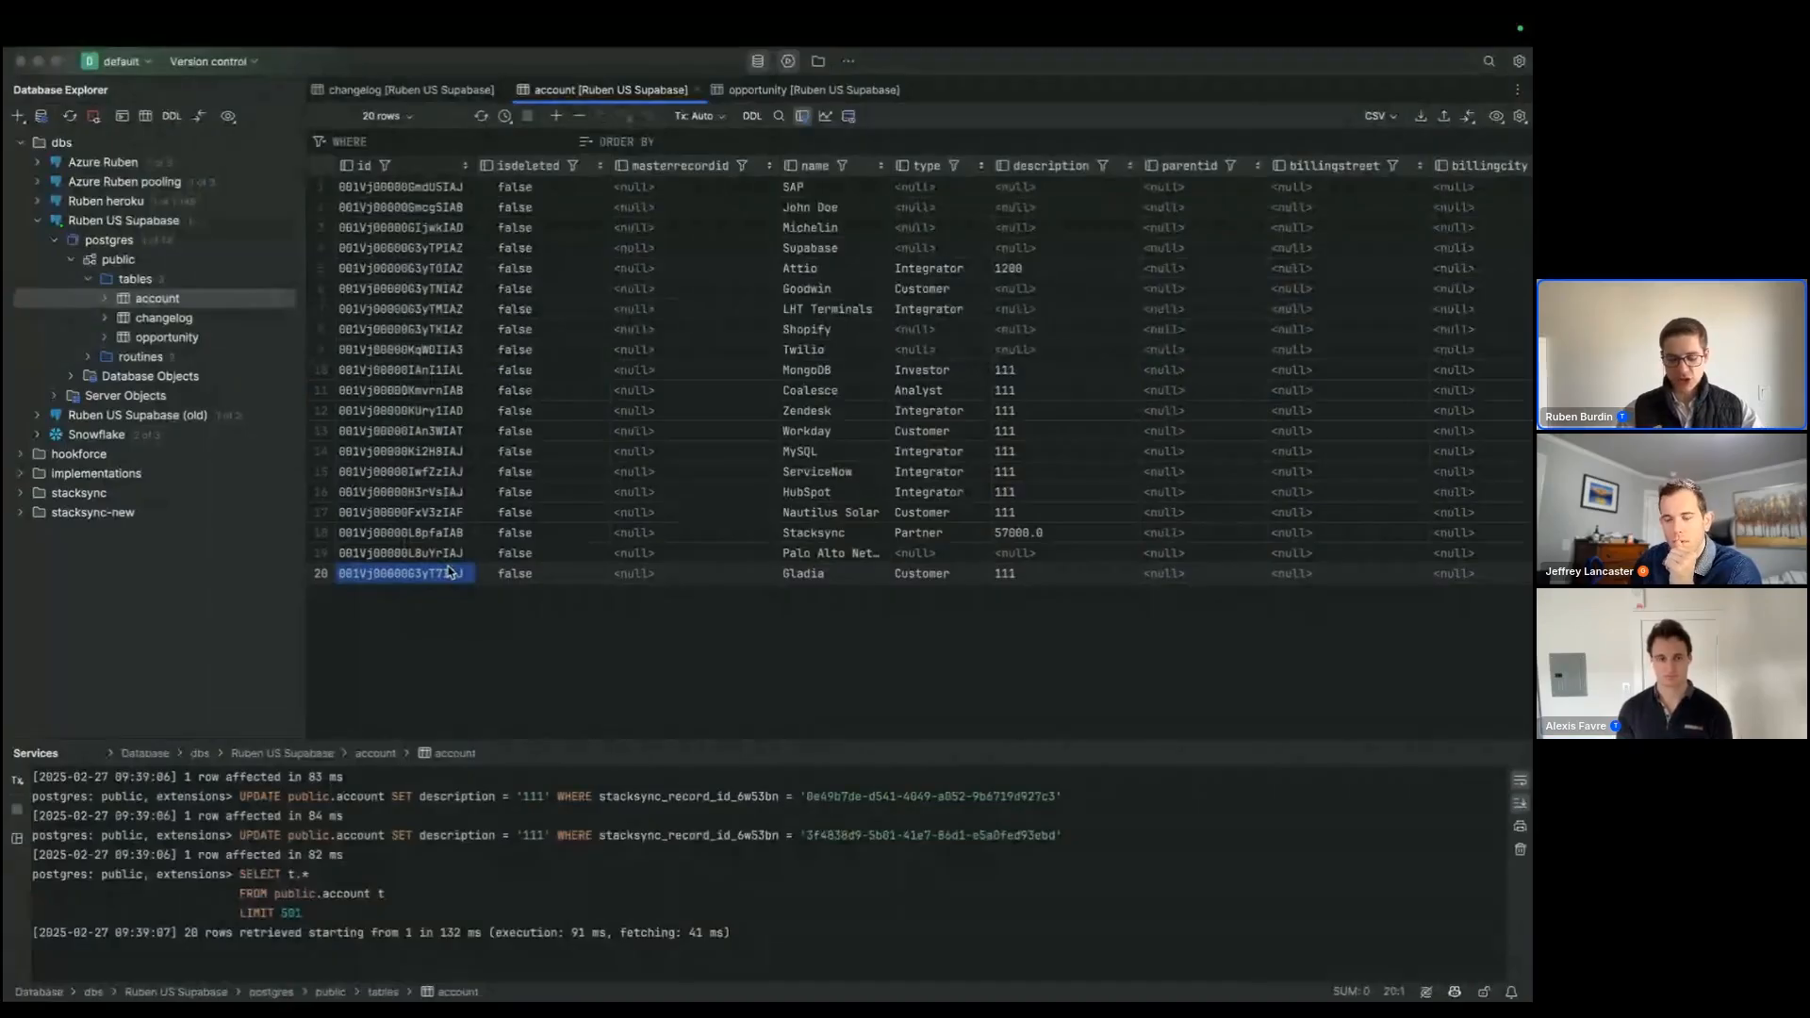
{"action": "type", "text": "new id"}
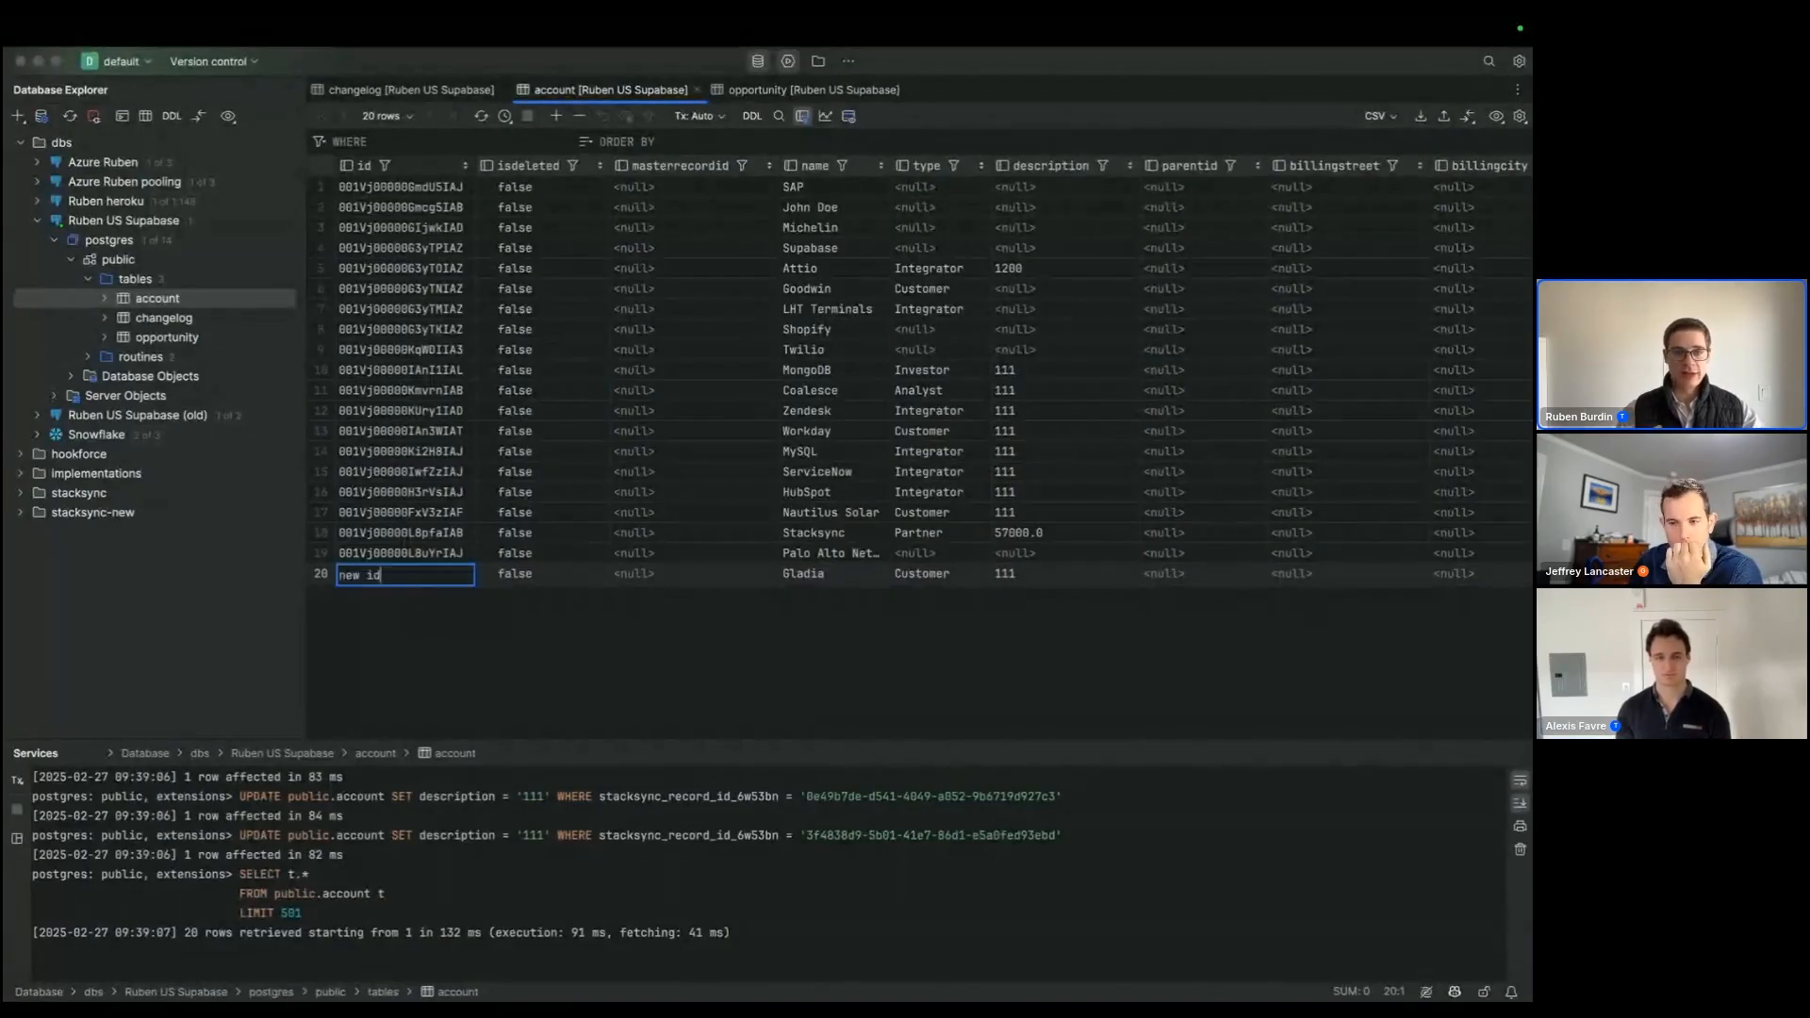
{"action": "key", "text": "Return"}
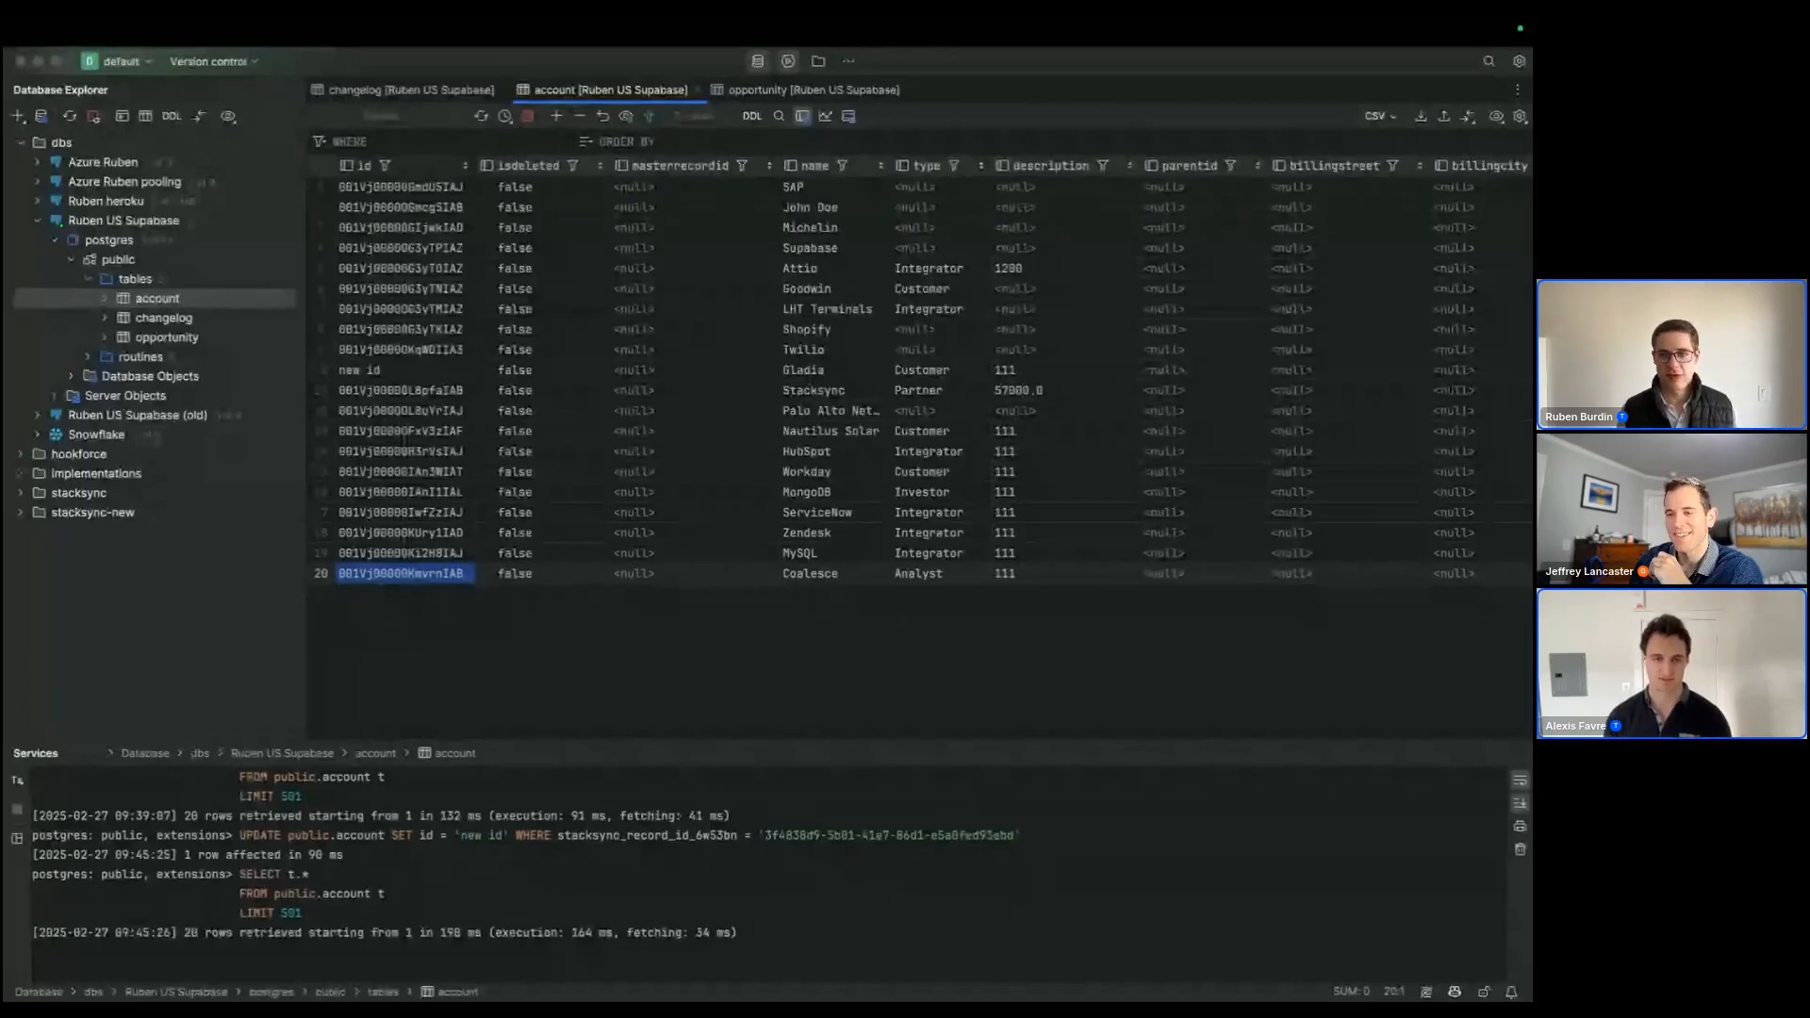
Step: Switch to the Stacksync issues page, refresh the list and open the details of the Salesforce Account issue
{"action": "key", "text": "super+Tab"}
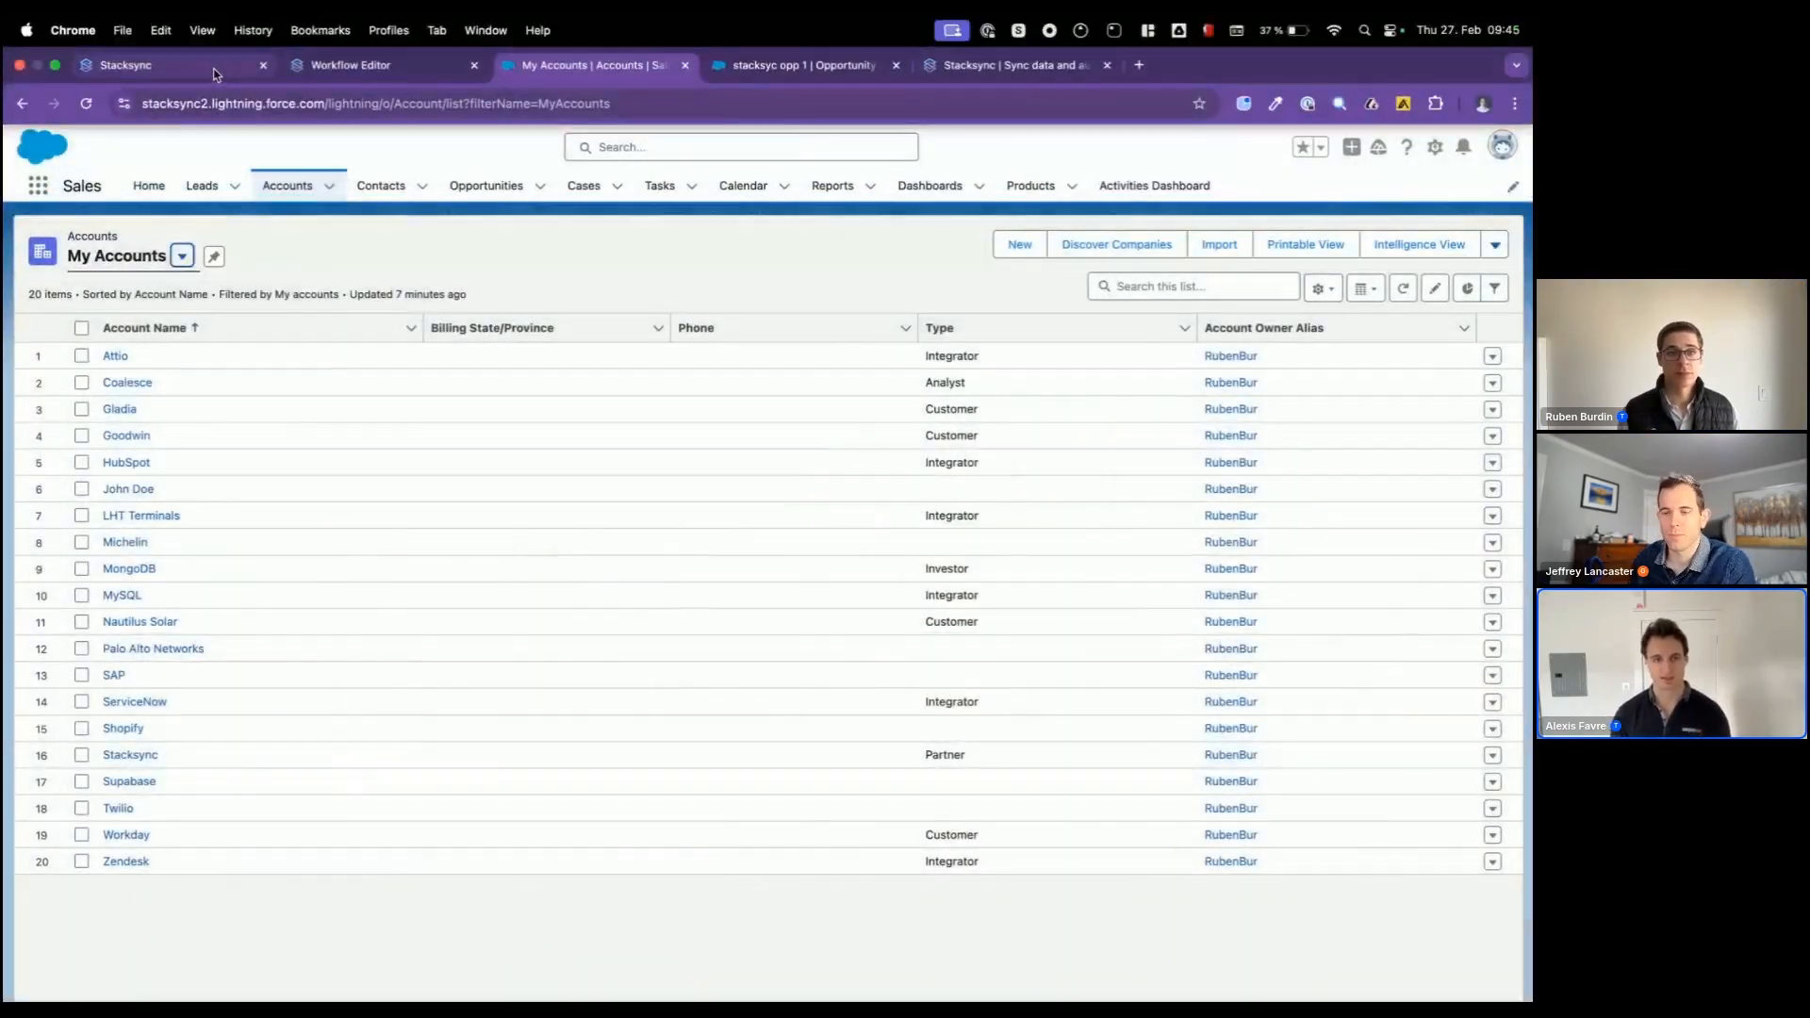
{"action": "left_click", "coordinate": [218, 68]}
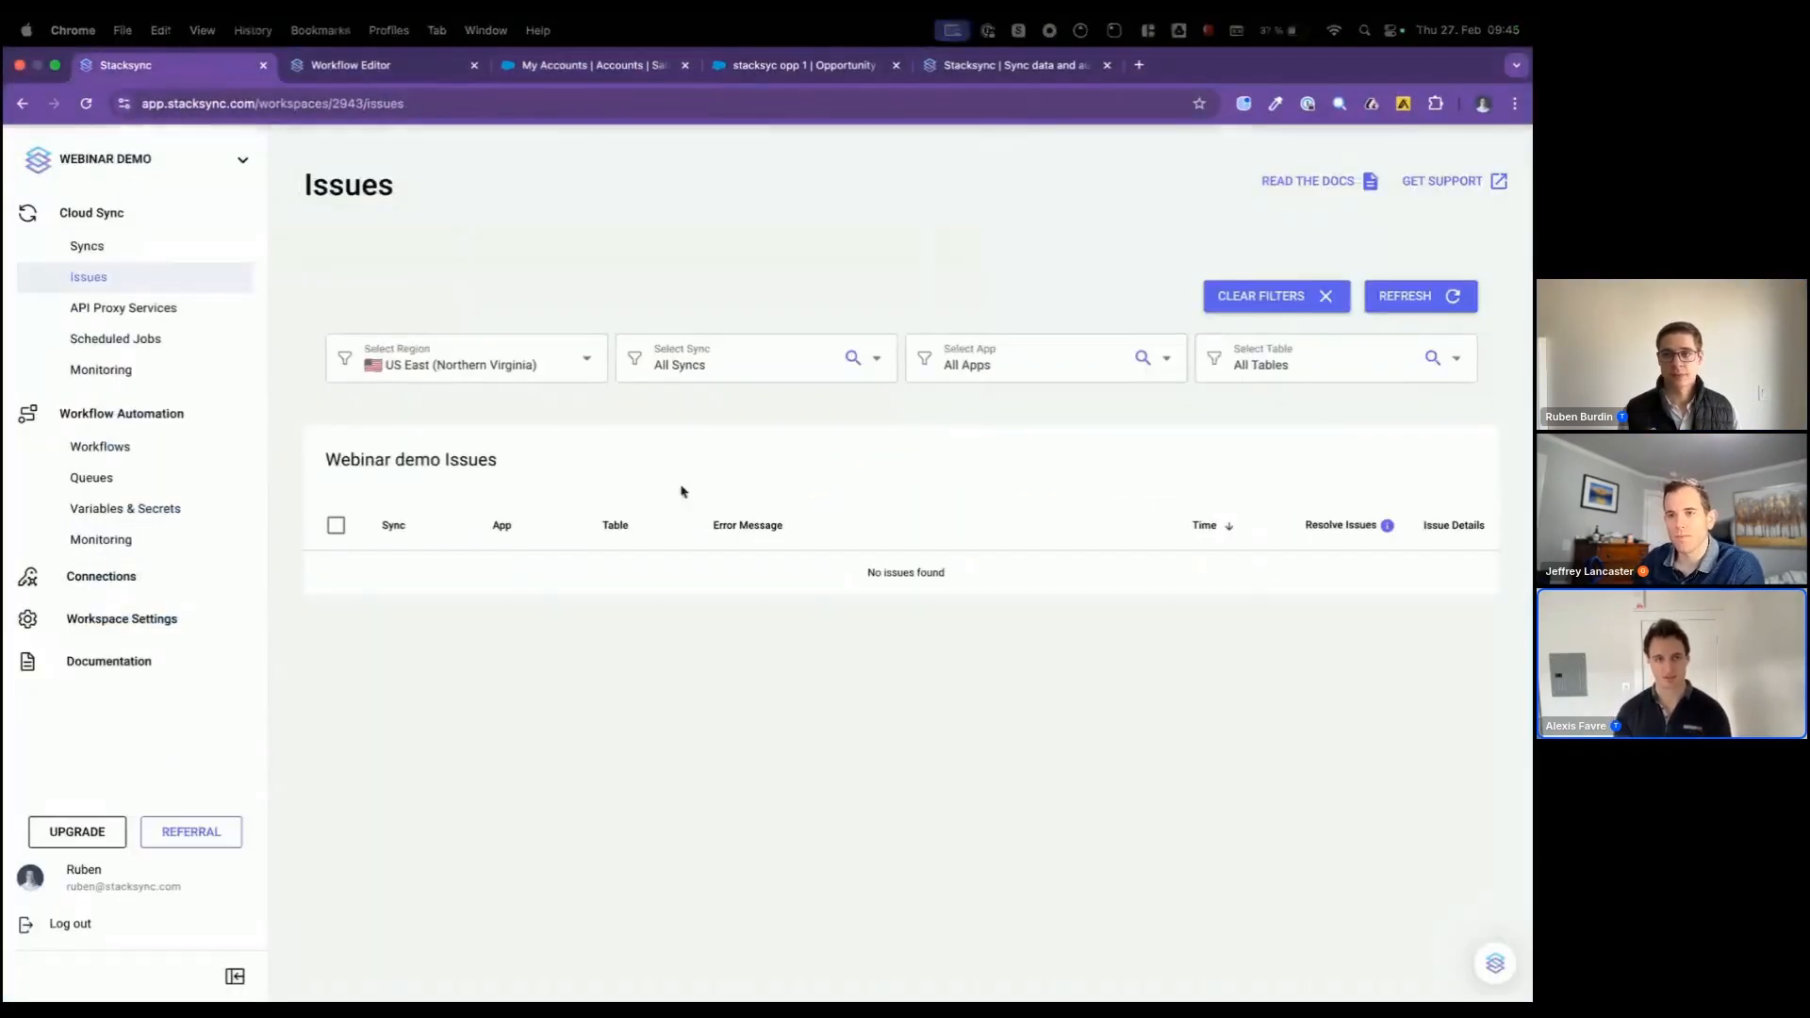
{"action": "left_click", "coordinate": [1432, 314]}
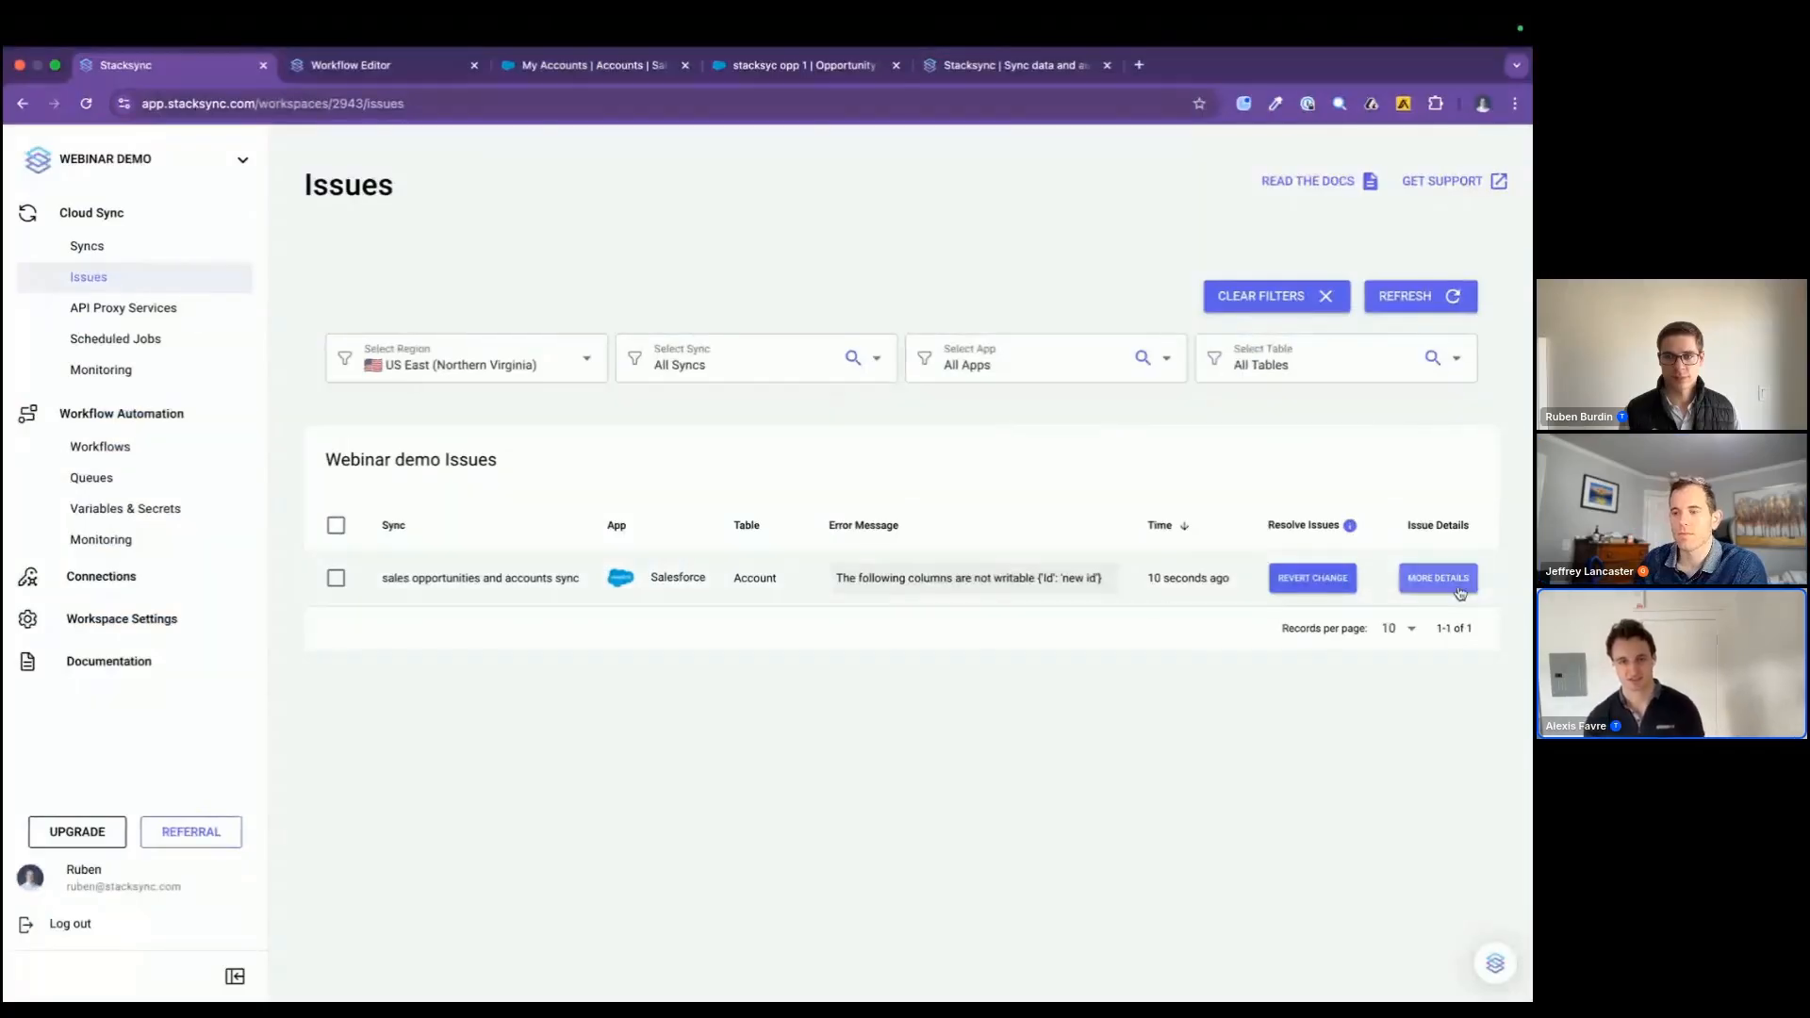
{"action": "left_click", "coordinate": [1439, 579]}
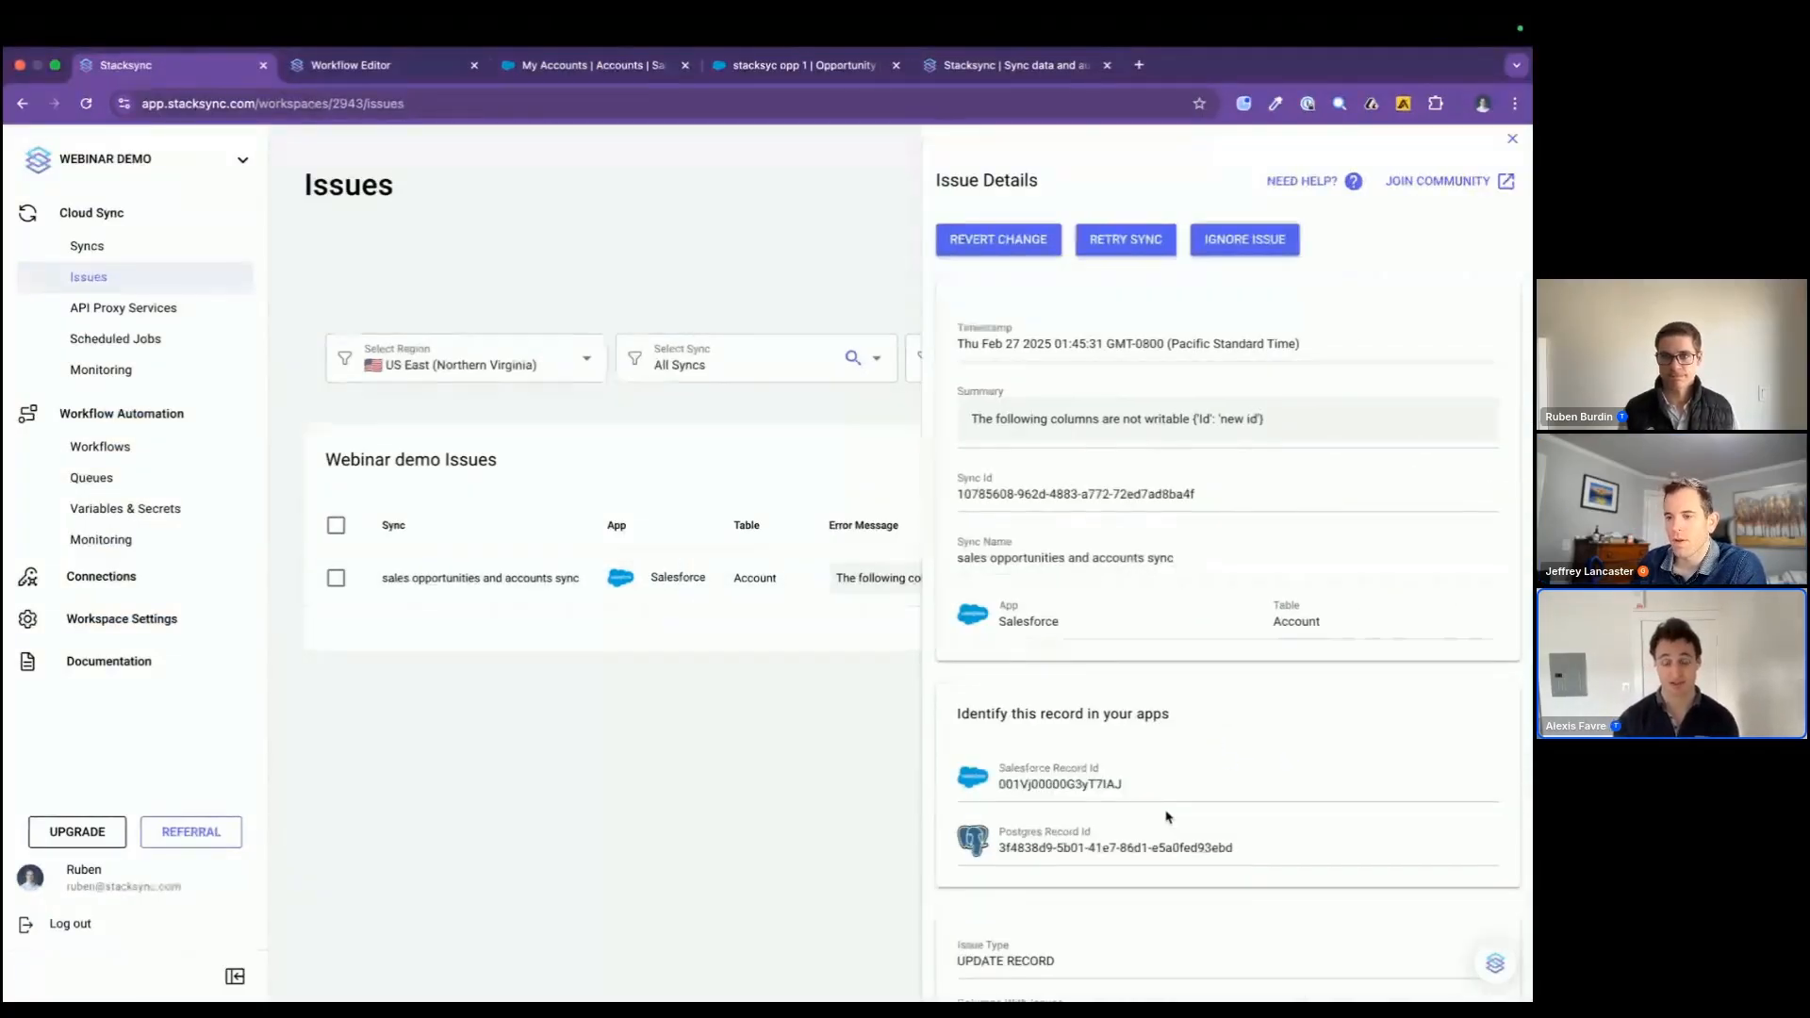
Step: Examine the issue's error summary, Salesforce and Postgres record IDs, columns with issues and shareable URL
{"action": "left_click_drag", "start_coordinate": [966, 422], "coordinate": [1265, 421]}
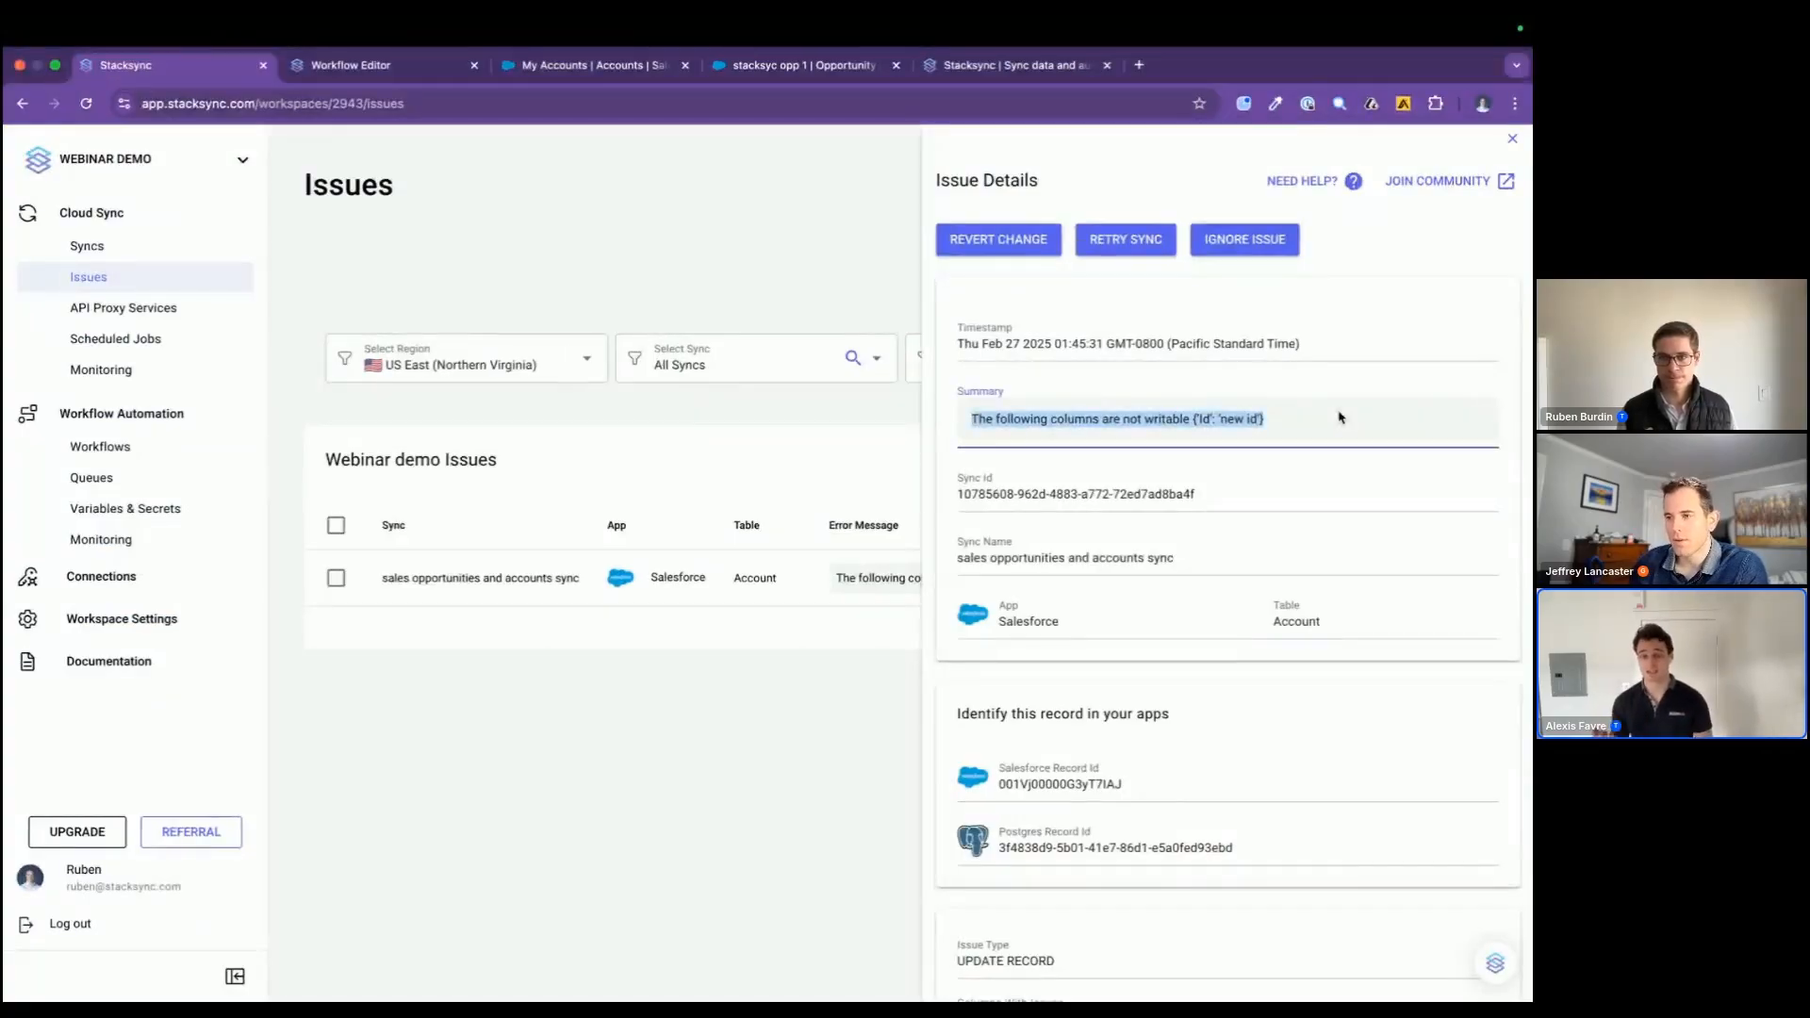
{"action": "scroll", "coordinate": [1220, 657], "scroll_direction": "down", "scroll_amount": 3}
{"action": "left_click_drag", "start_coordinate": [1119, 888], "coordinate": [975, 827]}
{"action": "left_click", "coordinate": [1114, 697]}
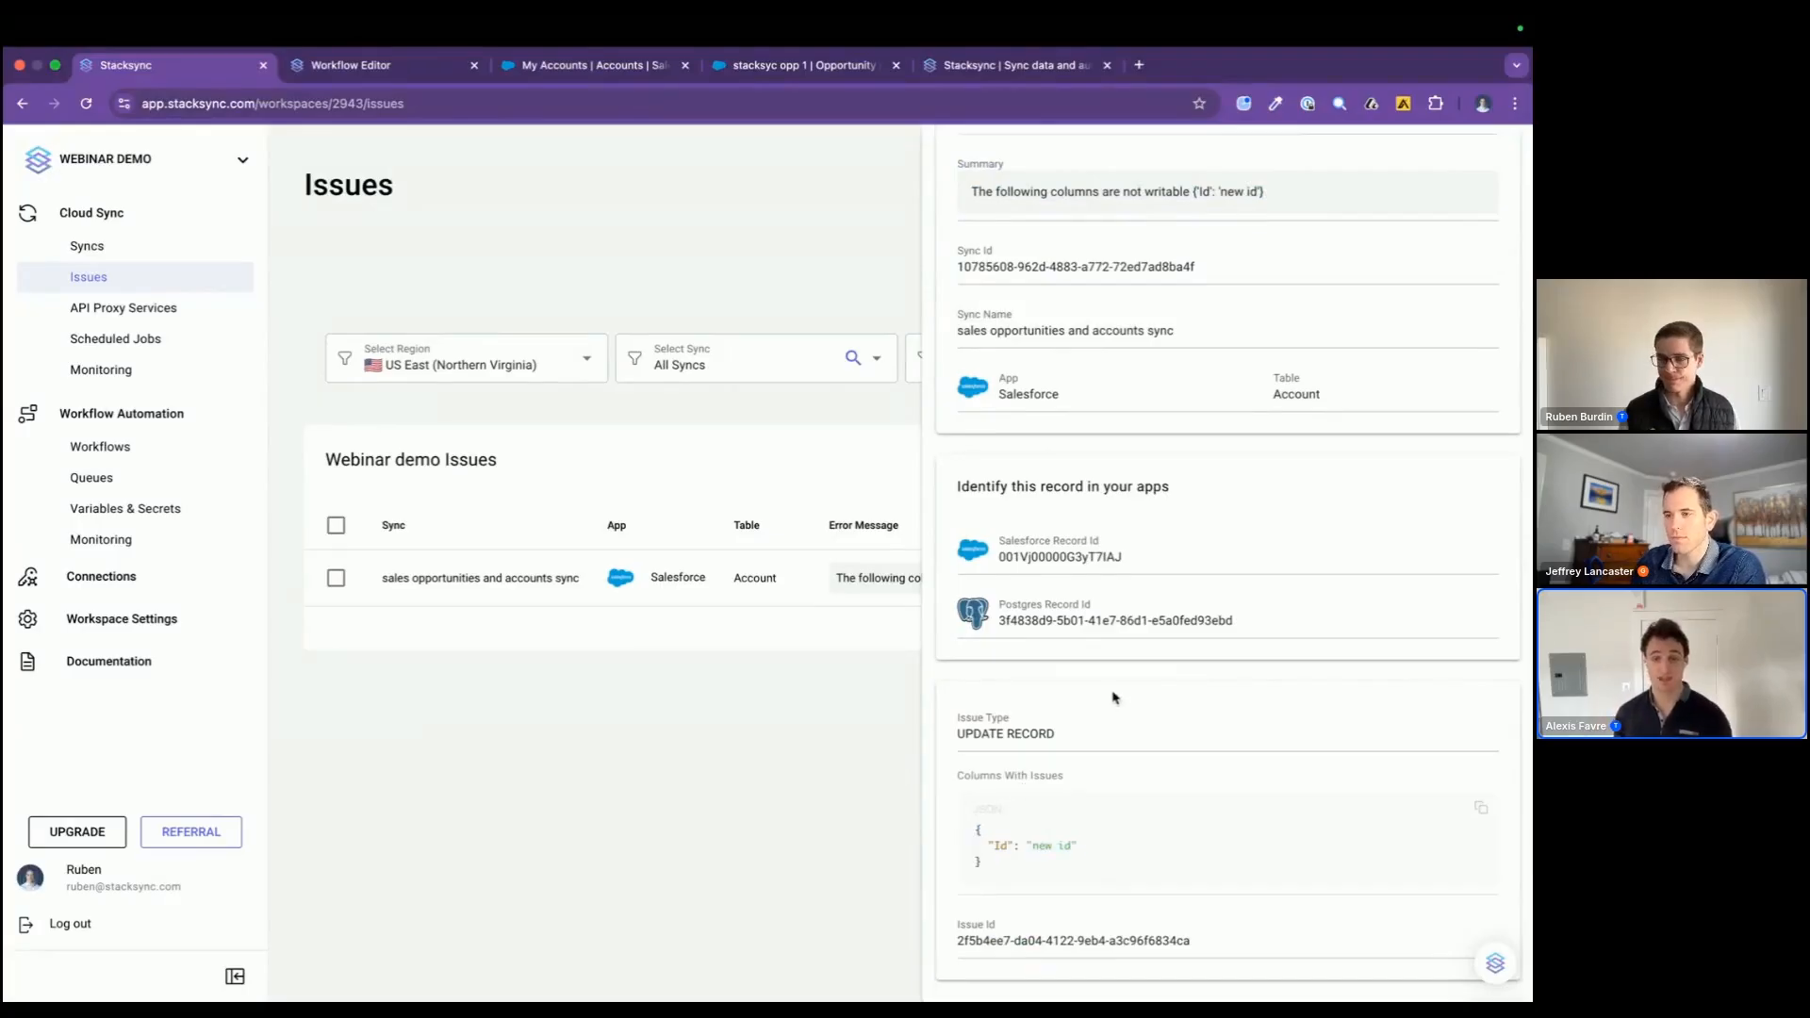
{"action": "scroll", "coordinate": [1115, 697], "scroll_direction": "down", "scroll_amount": 2}
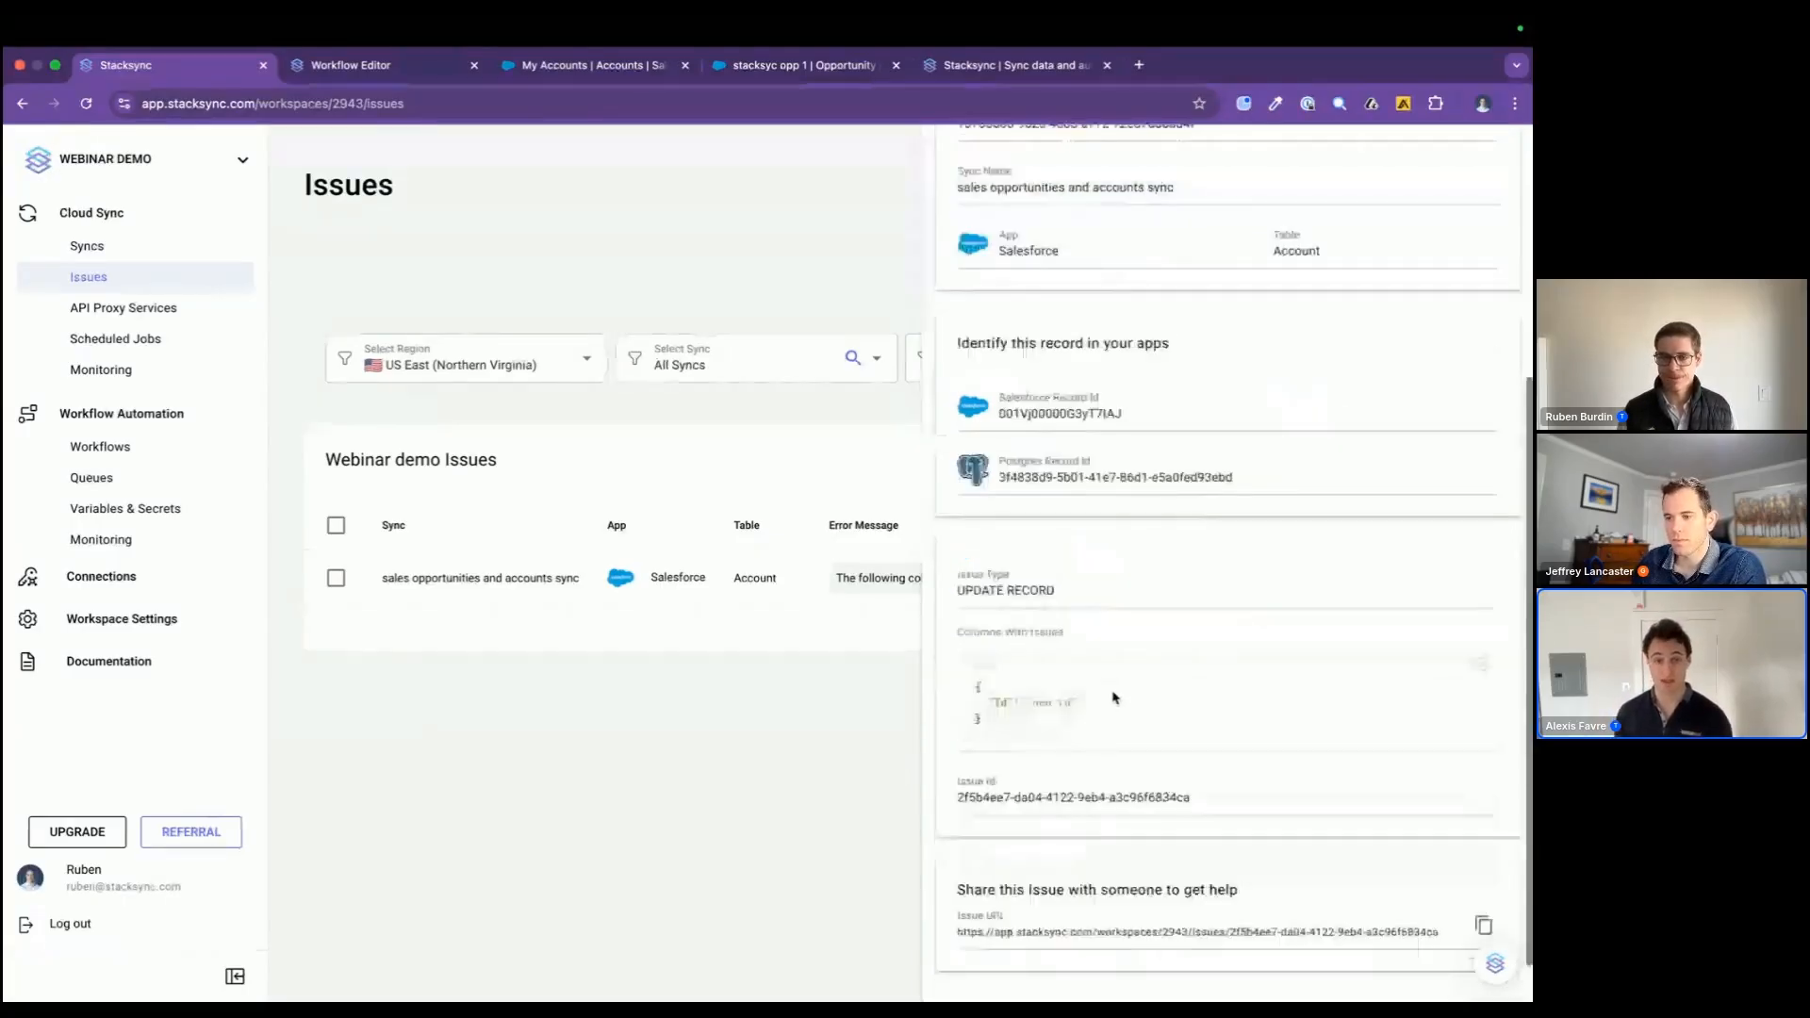
{"action": "scroll", "coordinate": [1115, 697], "scroll_direction": "down", "scroll_amount": 1}
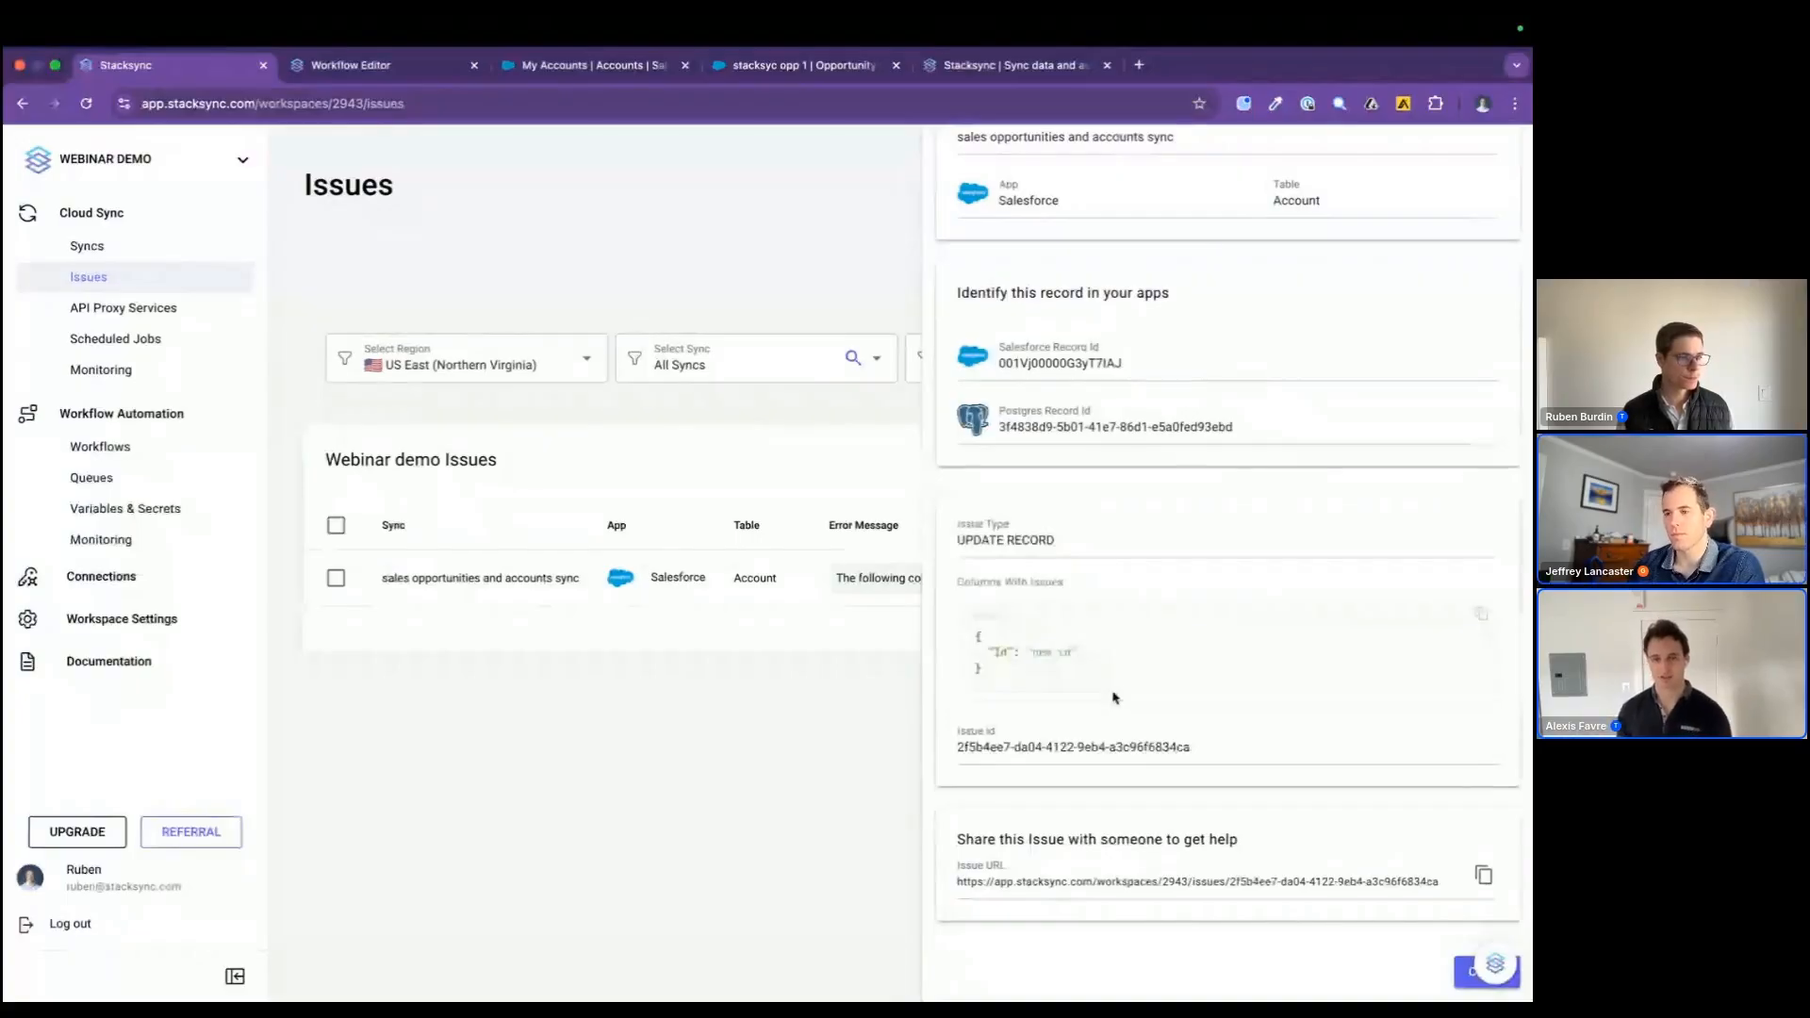
{"action": "scroll", "coordinate": [1115, 698], "scroll_direction": "up", "scroll_amount": 5}
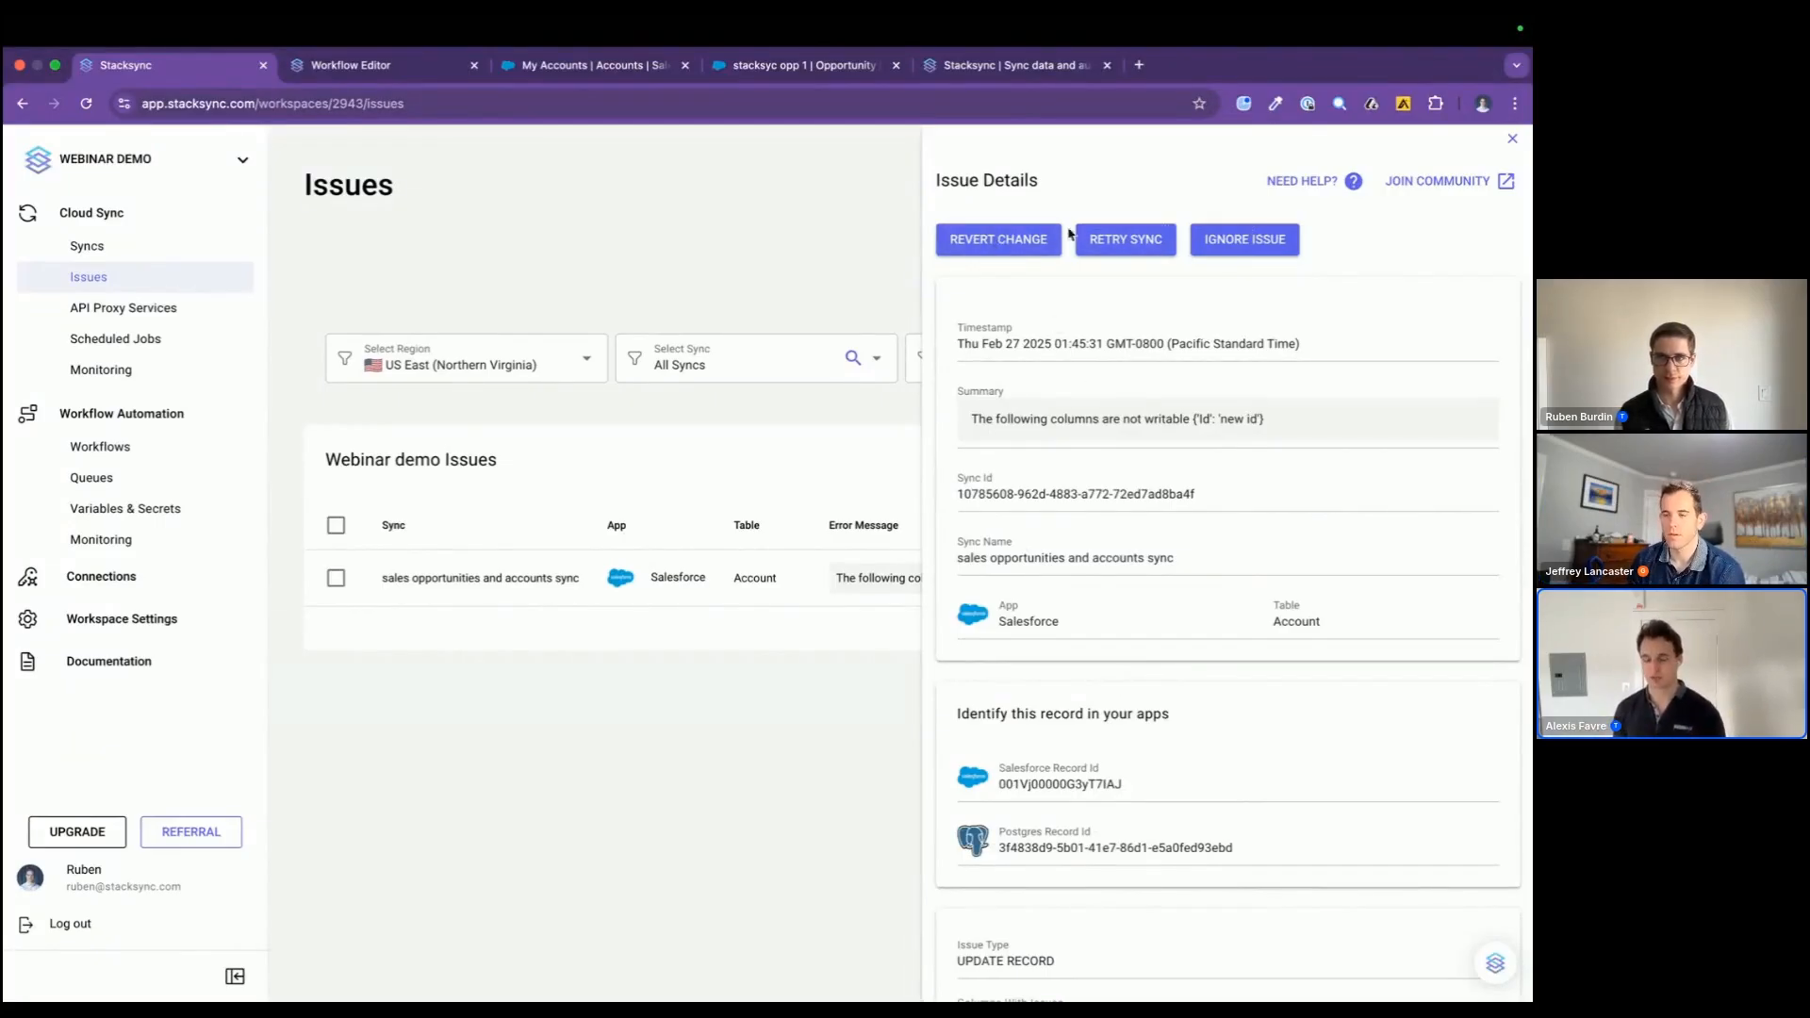
Step: Revert the change behind the issue and reload the account table in the database client
{"action": "left_click", "coordinate": [948, 247]}
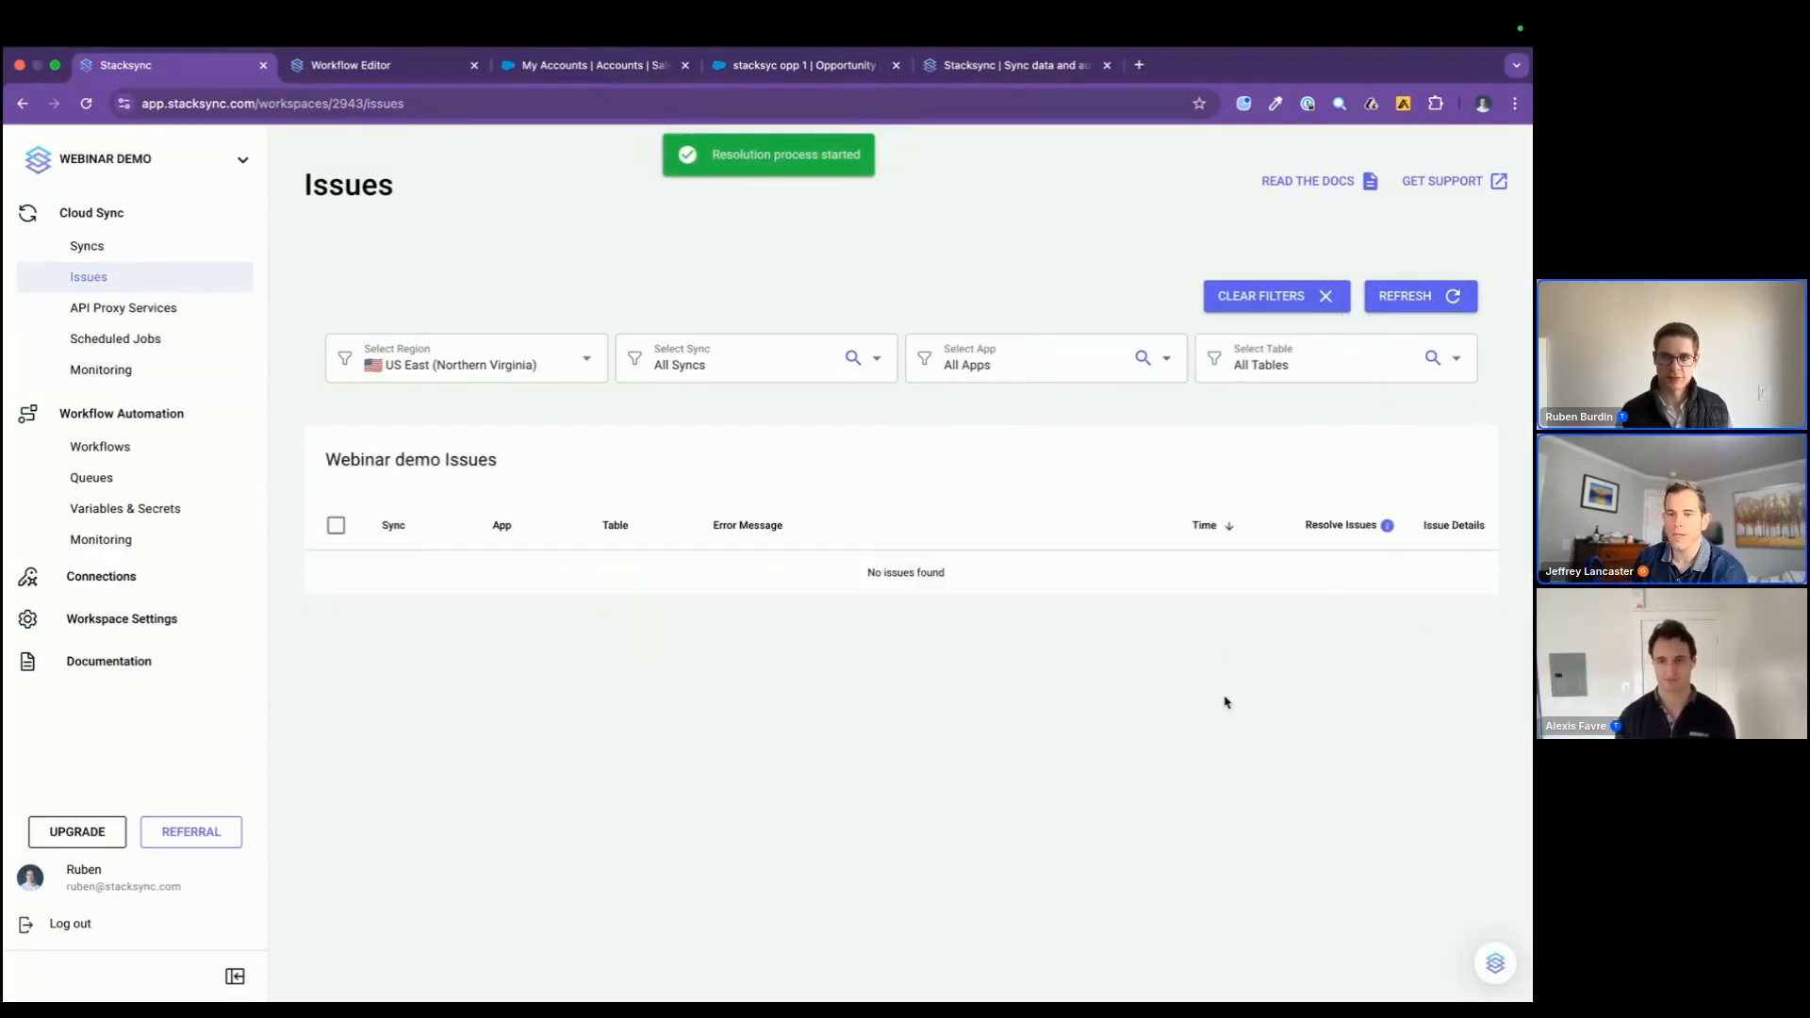
{"action": "key", "text": "ctrl+Right"}
{"action": "key", "text": "ctrl+Right"}
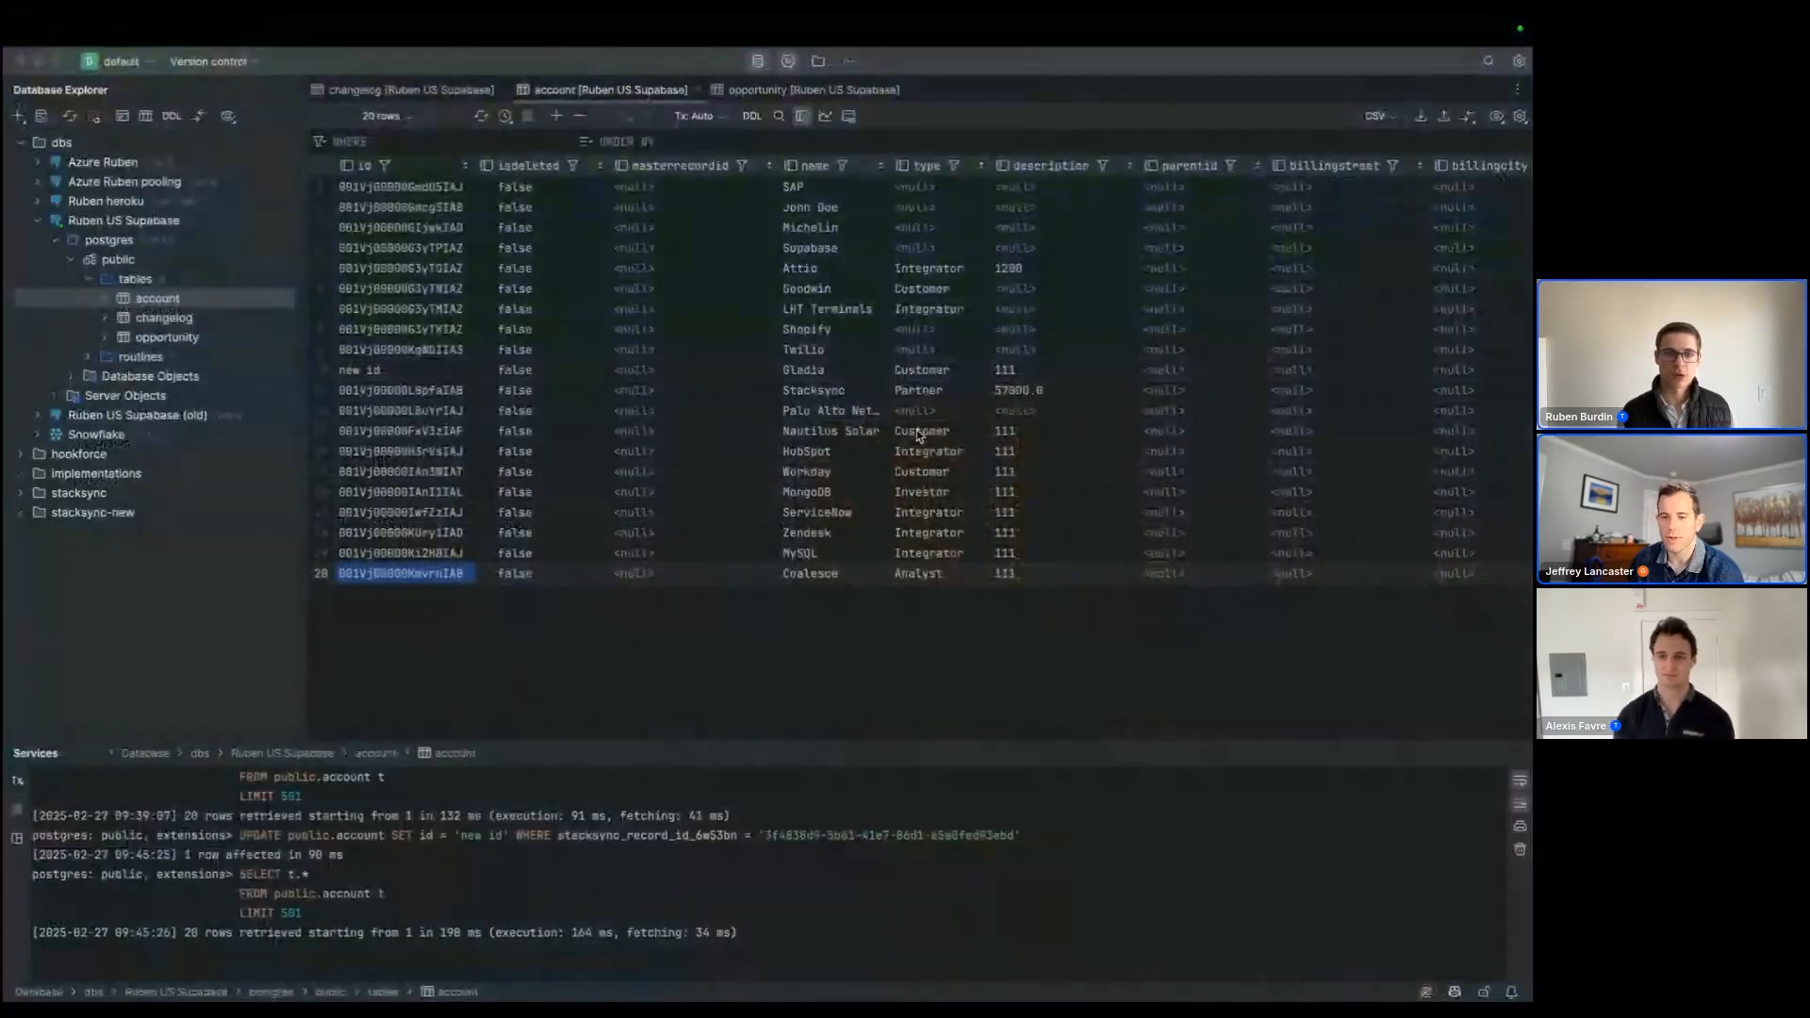
{"action": "left_click", "coordinate": [478, 119]}
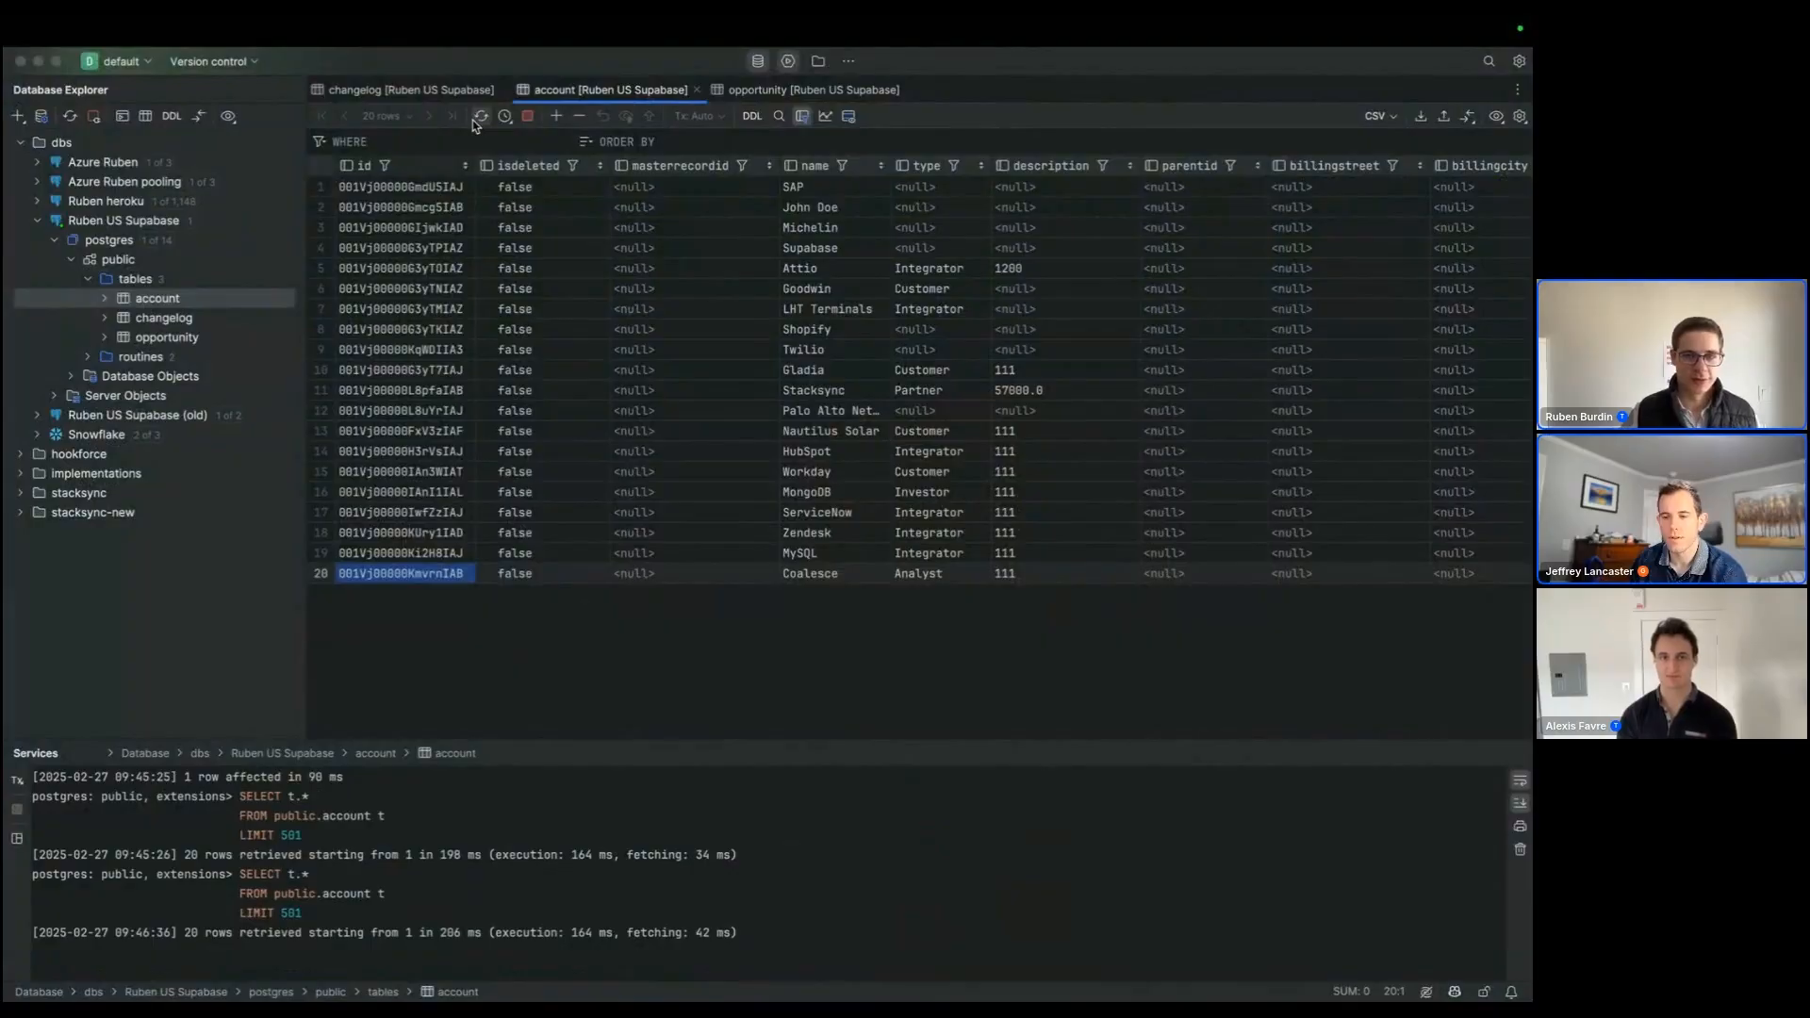
Step: Set the Palo Alto account's id to "hhfhfhfhfhf" in the account table and submit the change
{"action": "left_click", "coordinate": [345, 375]}
{"action": "left_click", "coordinate": [378, 410]}
{"action": "type", "text": "h"}
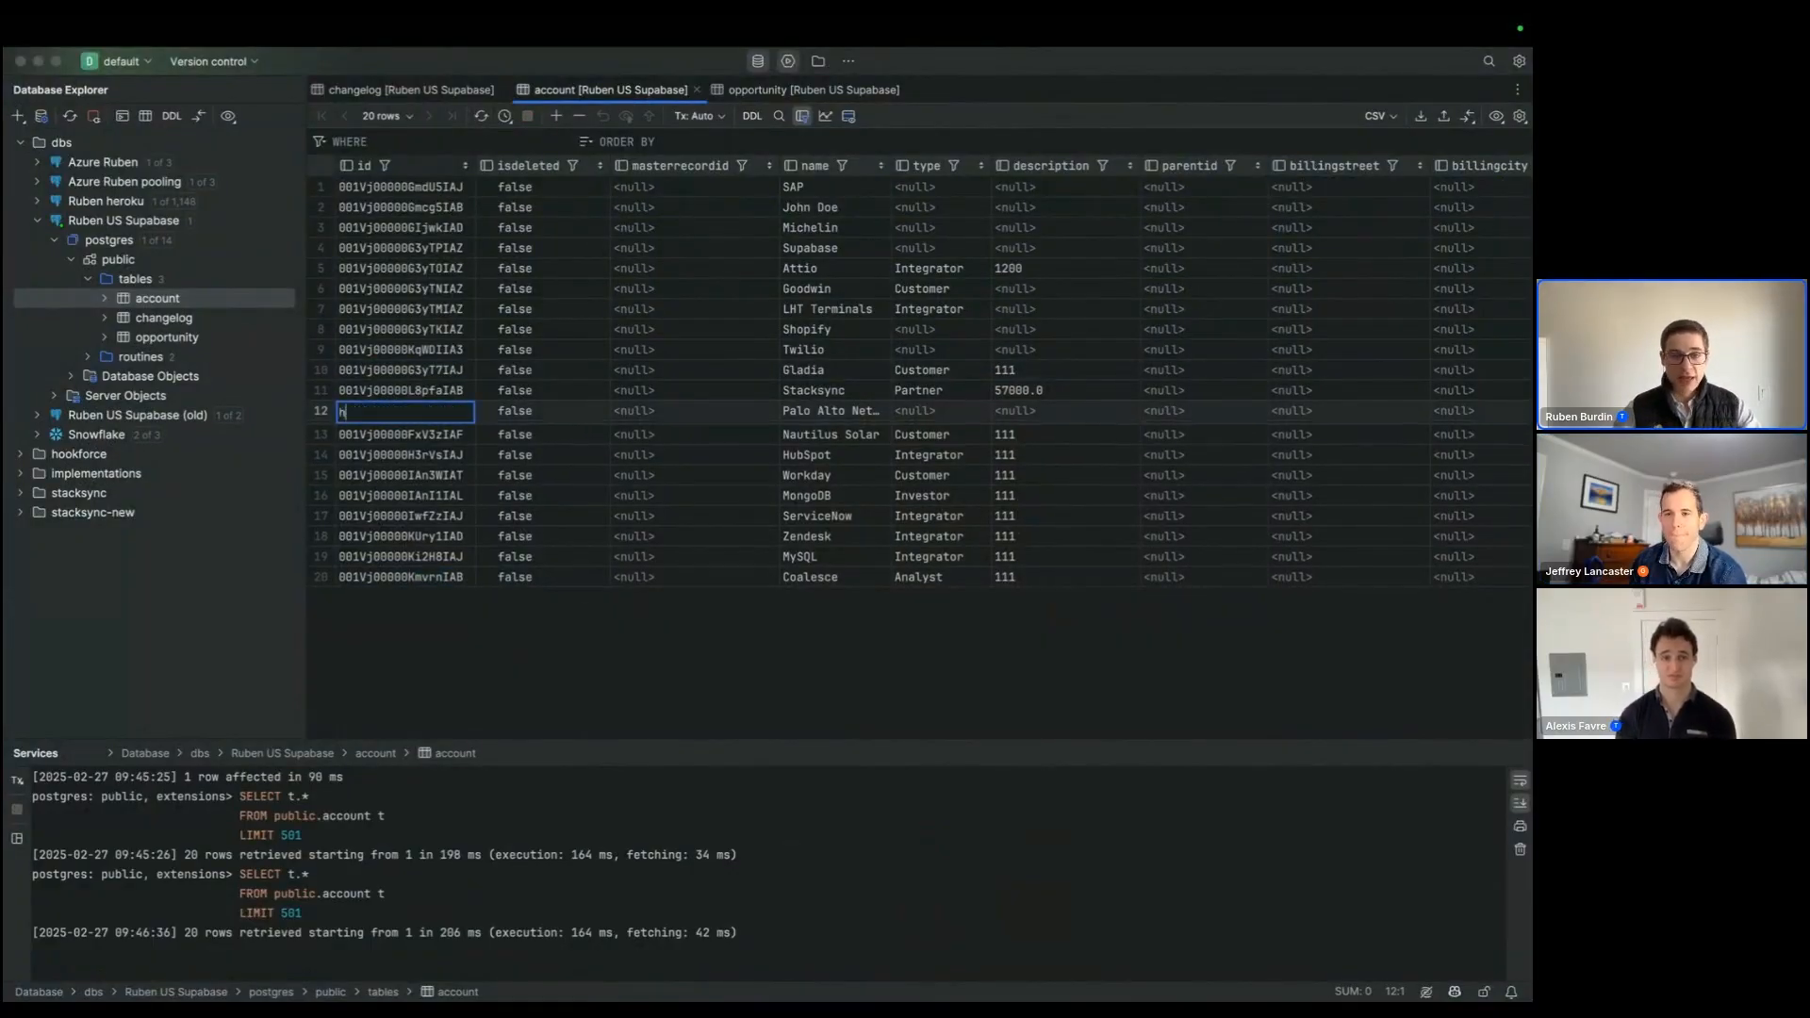
{"action": "type", "text": "hfhfhfhfhf"}
{"action": "key", "text": "Return"}
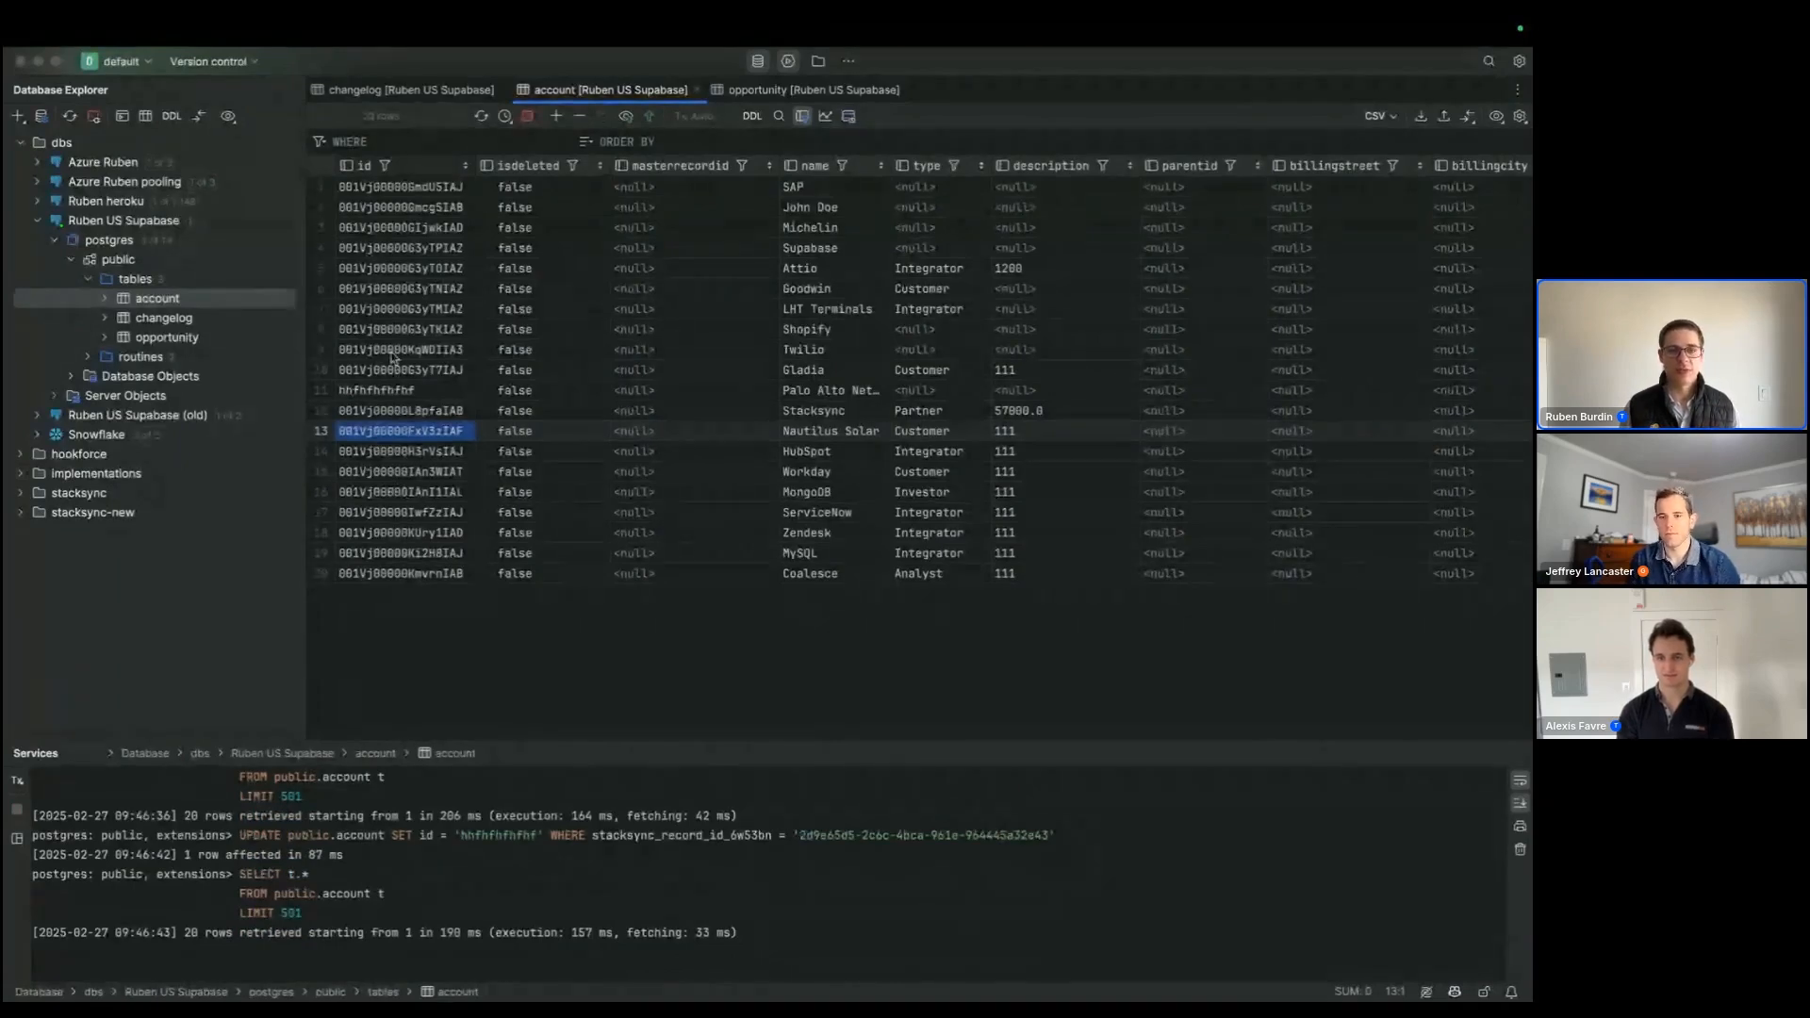
{"action": "left_click", "coordinate": [396, 390]}
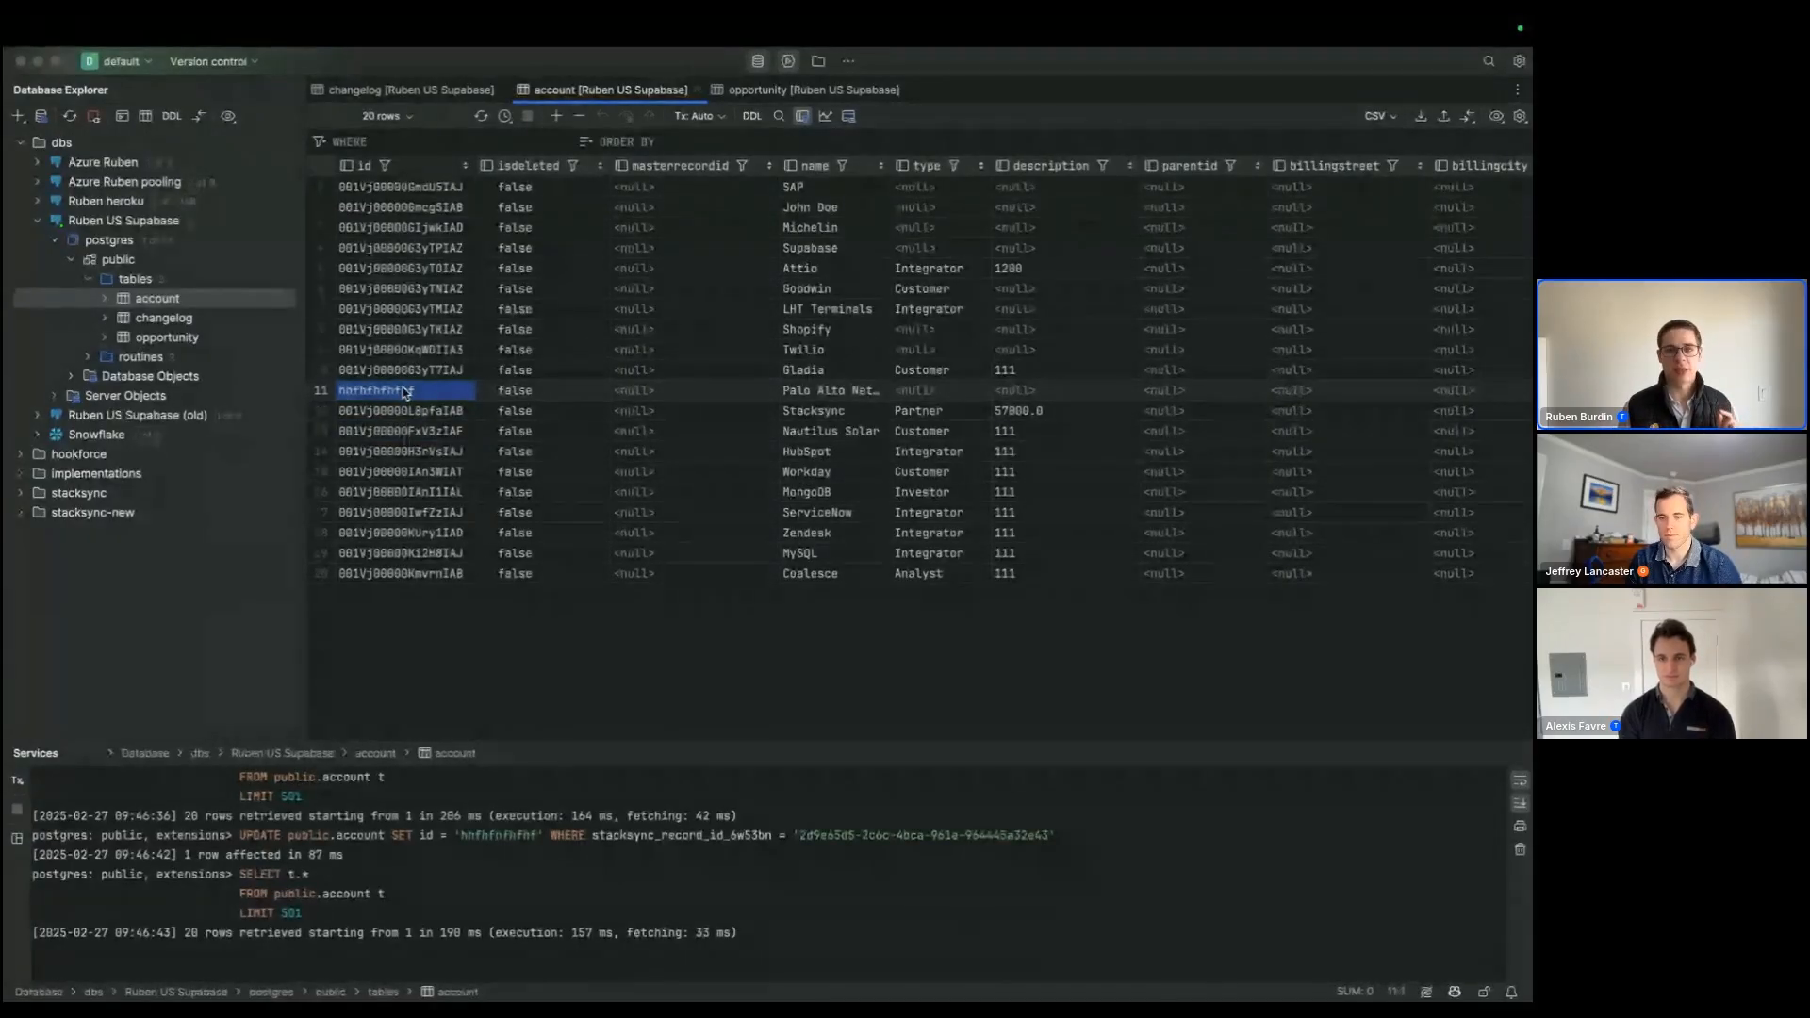
Step: Switch to Stacksync's issues page, refresh the issue list and open the details of the Account table issue
{"action": "key", "text": "super+Tab"}
{"action": "left_click", "coordinate": [1411, 295]}
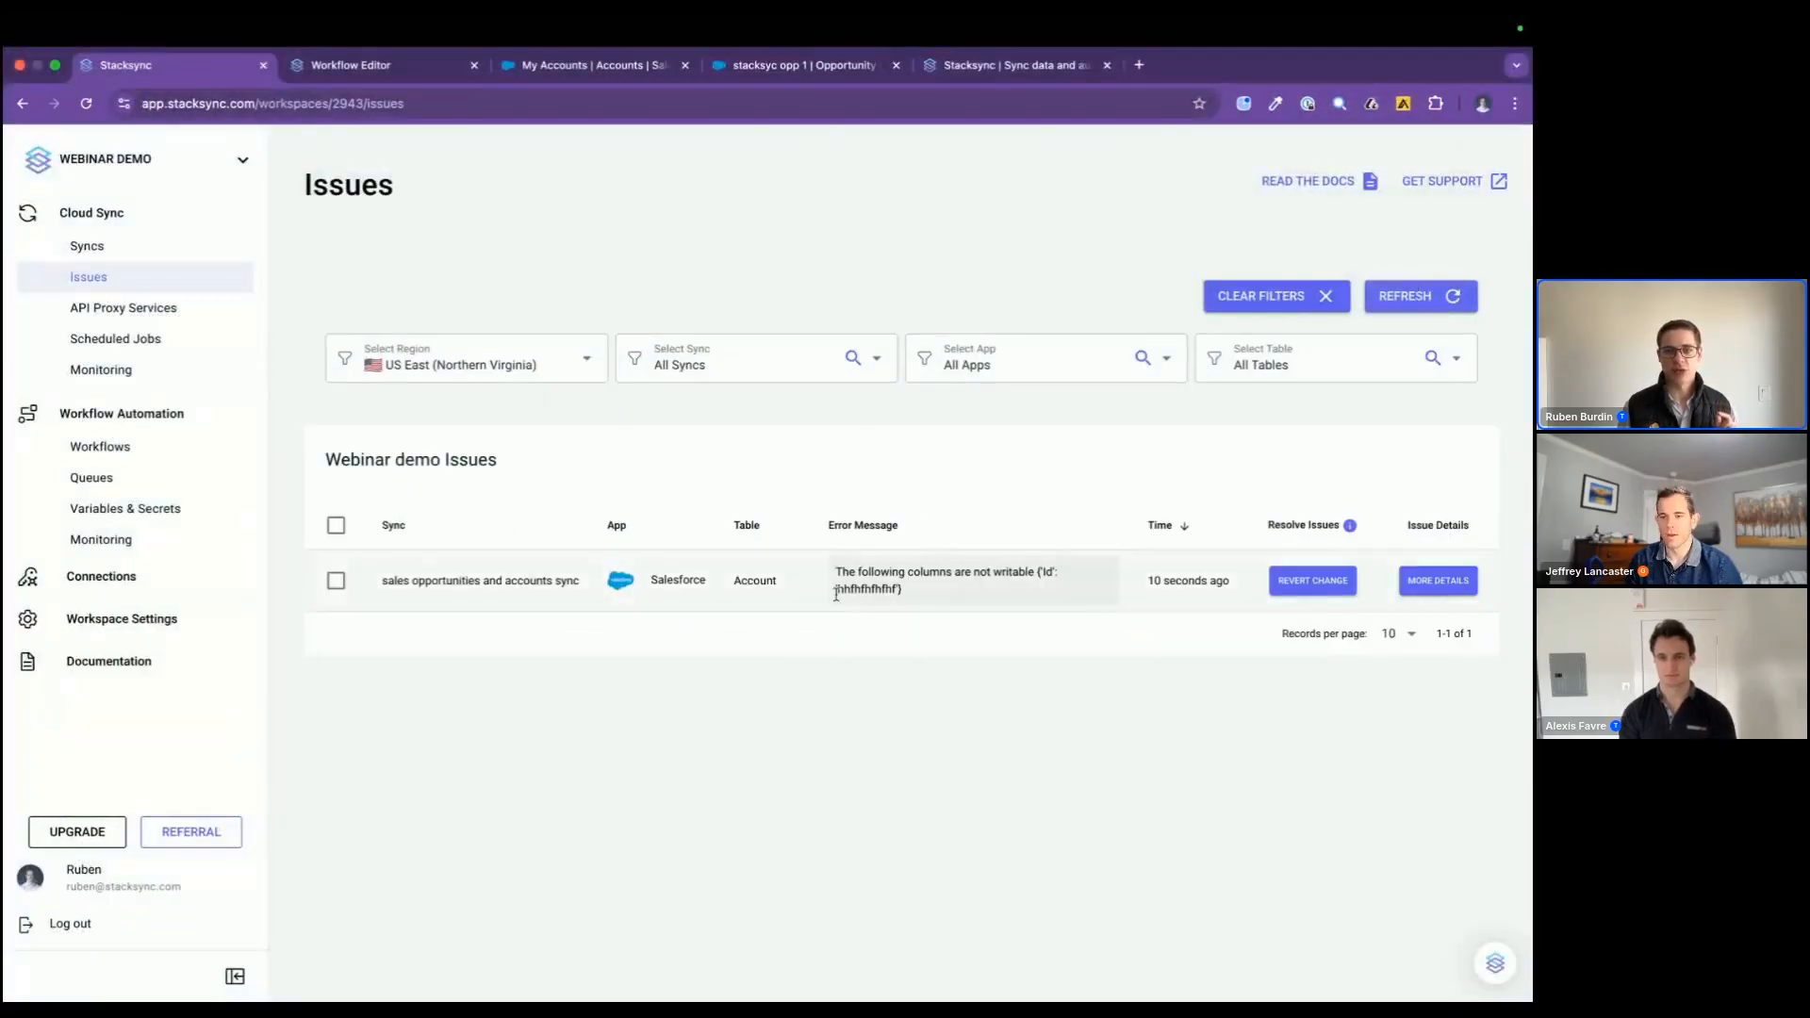
{"action": "left_click", "coordinate": [1435, 580]}
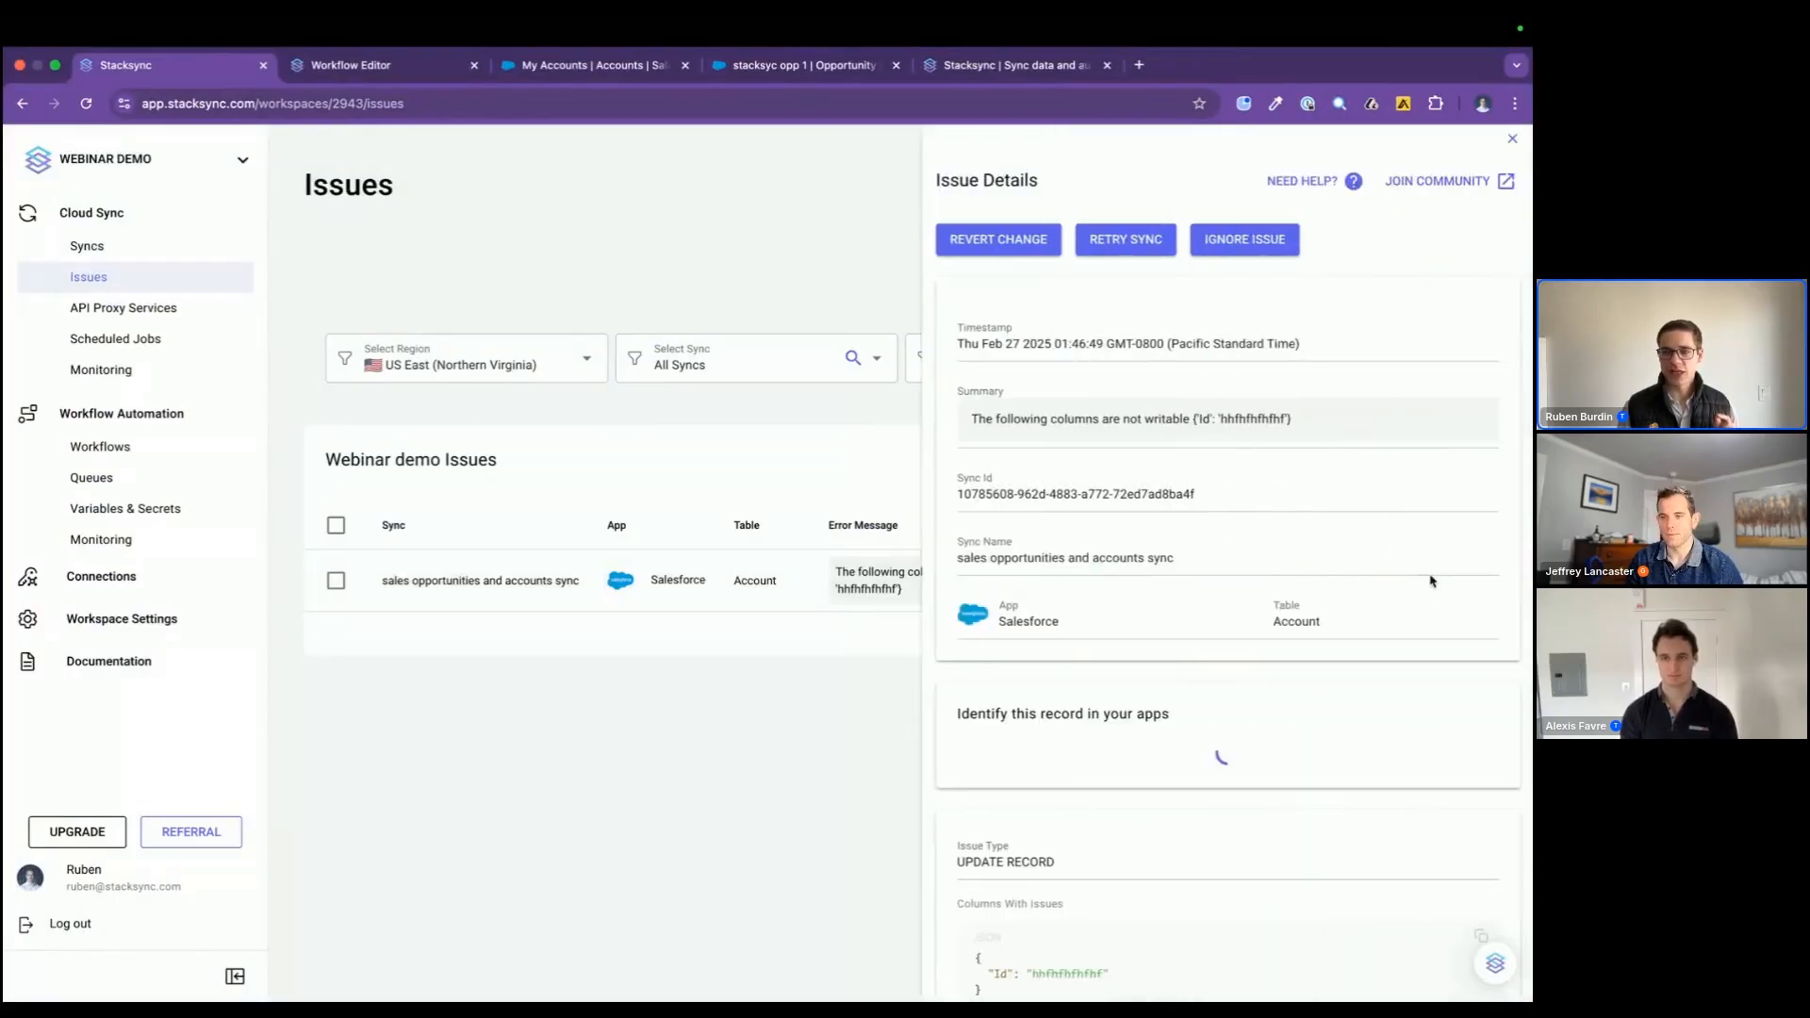
Step: Examine the issue's Salesforce and Postgres record IDs and the id value listed under the columns with issues
{"action": "scroll", "coordinate": [1078, 631], "scroll_direction": "down", "scroll_amount": 2}
{"action": "left_click_drag", "start_coordinate": [1016, 595], "coordinate": [1330, 682]}
{"action": "scroll", "coordinate": [1075, 491], "scroll_direction": "down", "scroll_amount": 1}
{"action": "left_click", "coordinate": [1053, 497]}
{"action": "double_click", "coordinate": [1053, 497]}
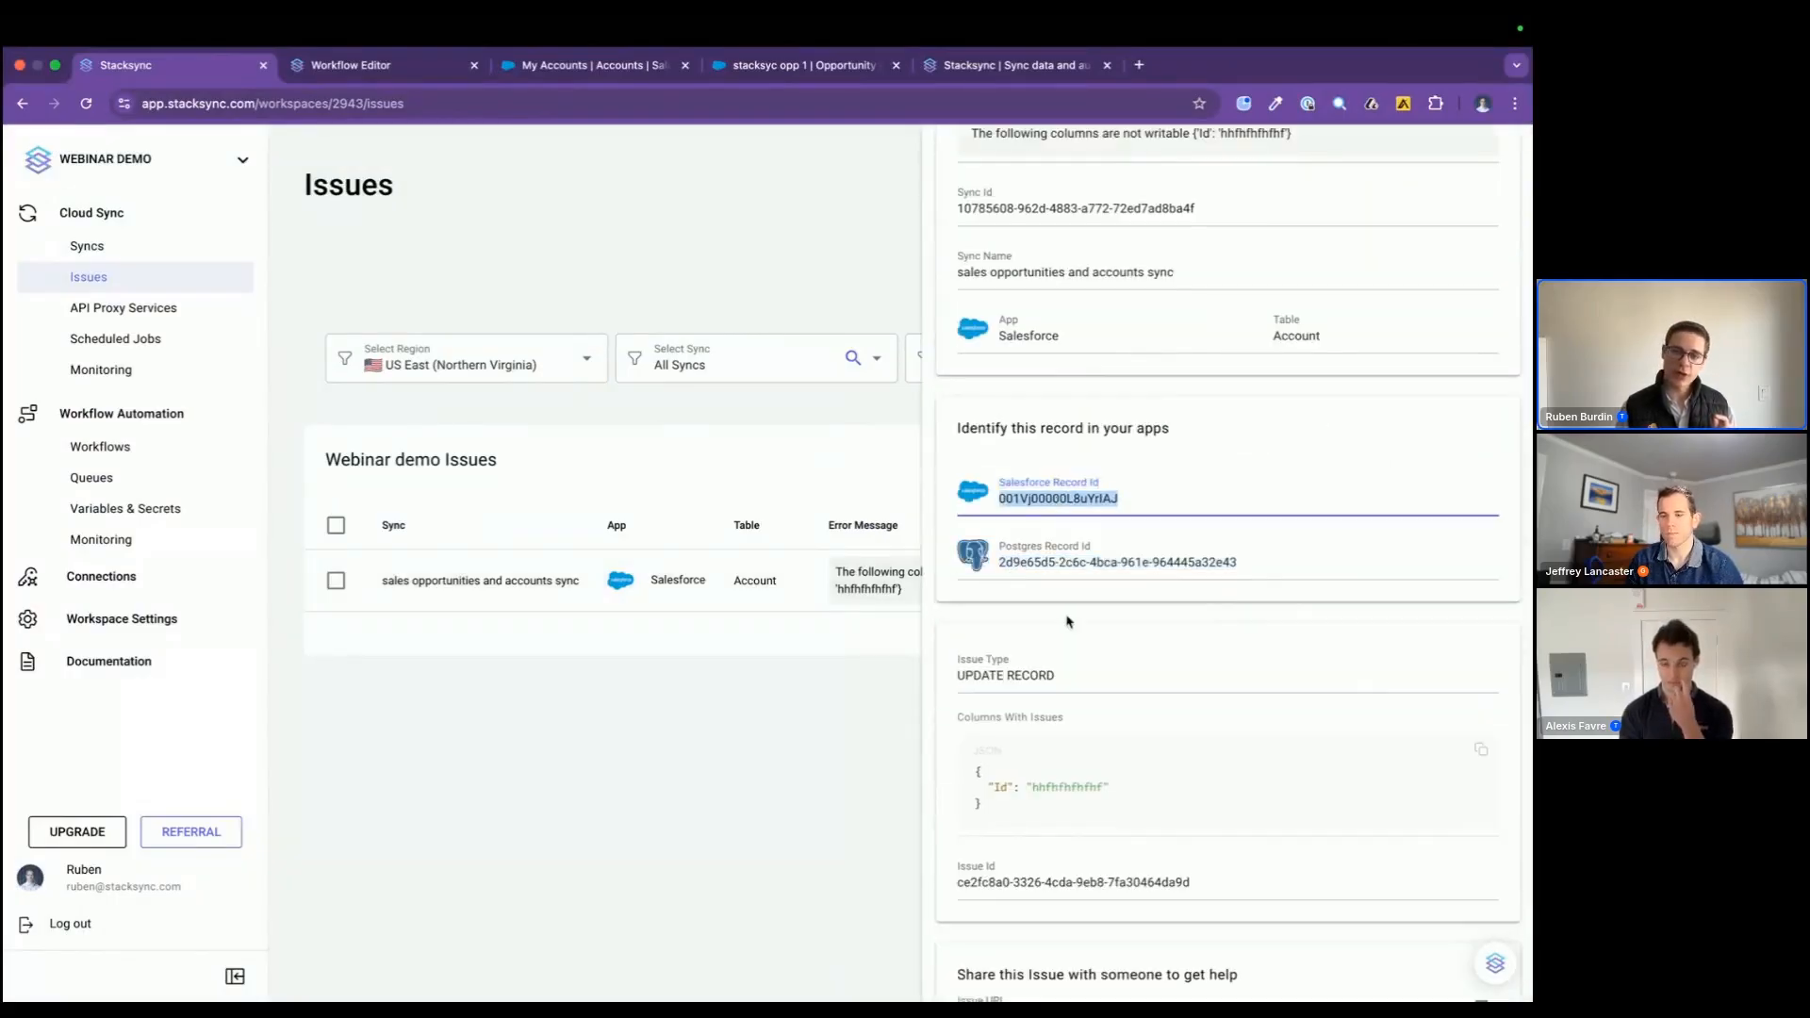
{"action": "left_click", "coordinate": [1001, 787]}
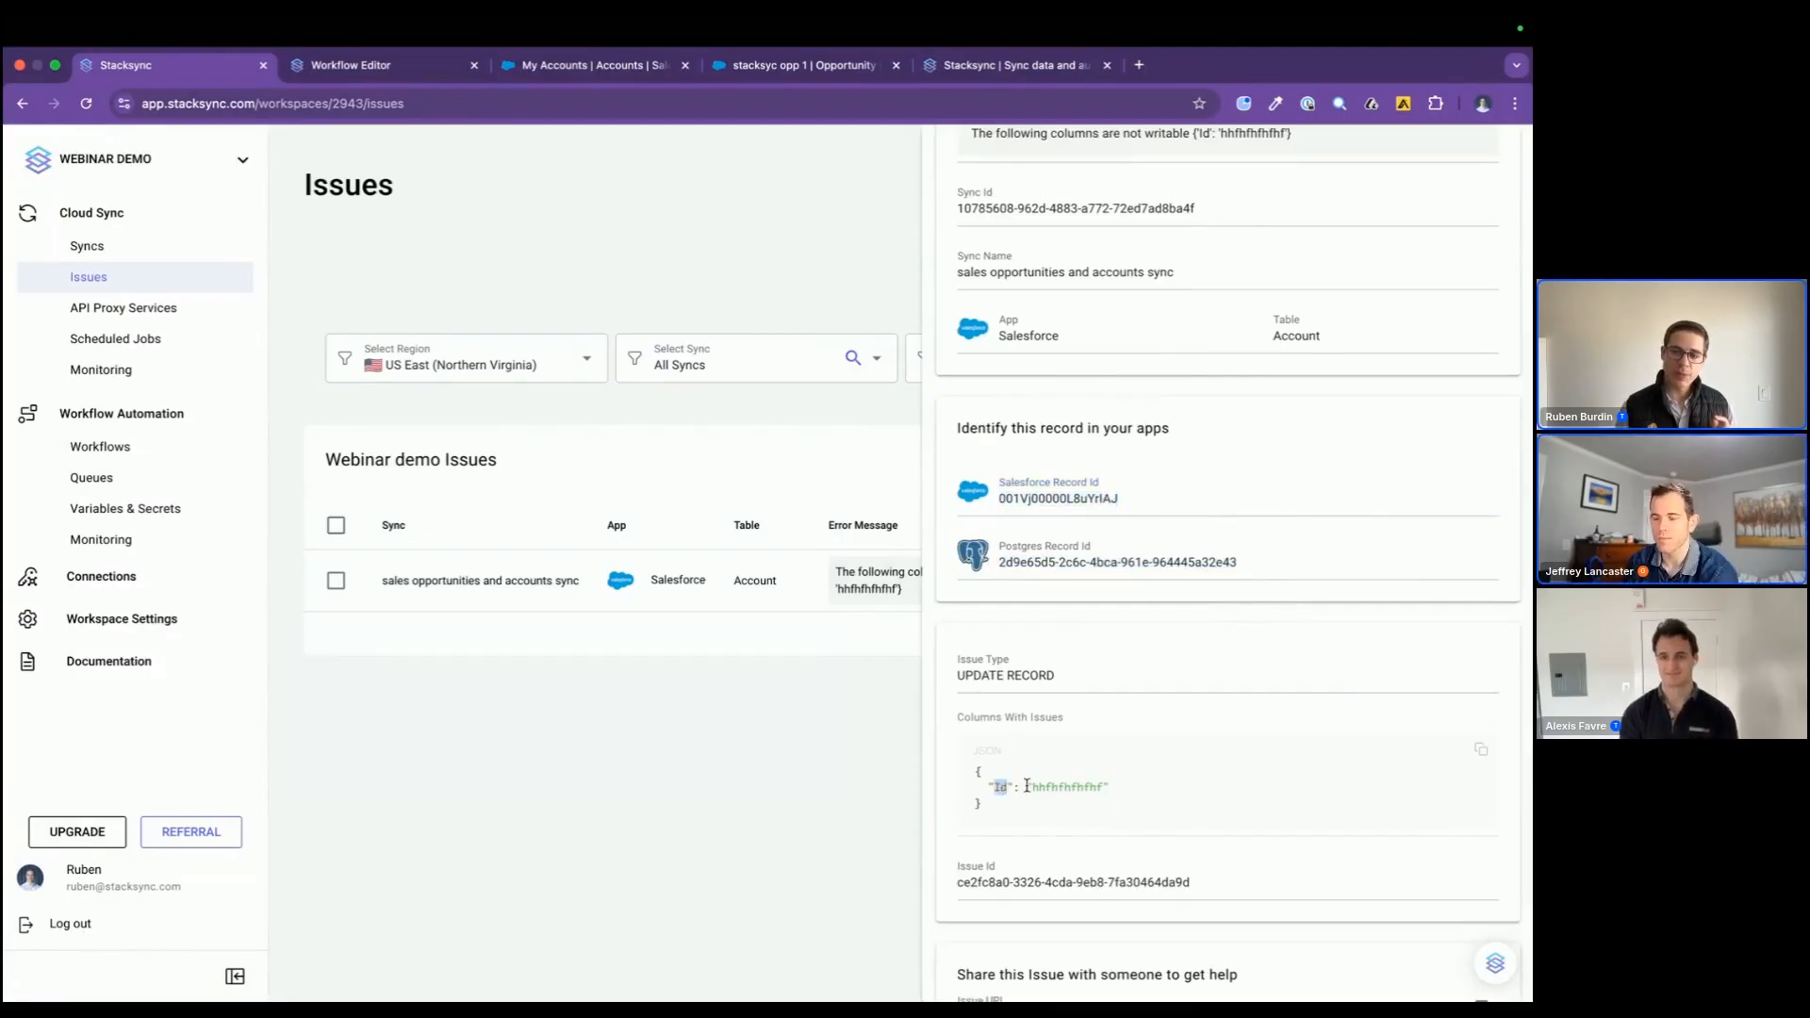
{"action": "left_click_drag", "start_coordinate": [1026, 788], "coordinate": [1186, 792]}
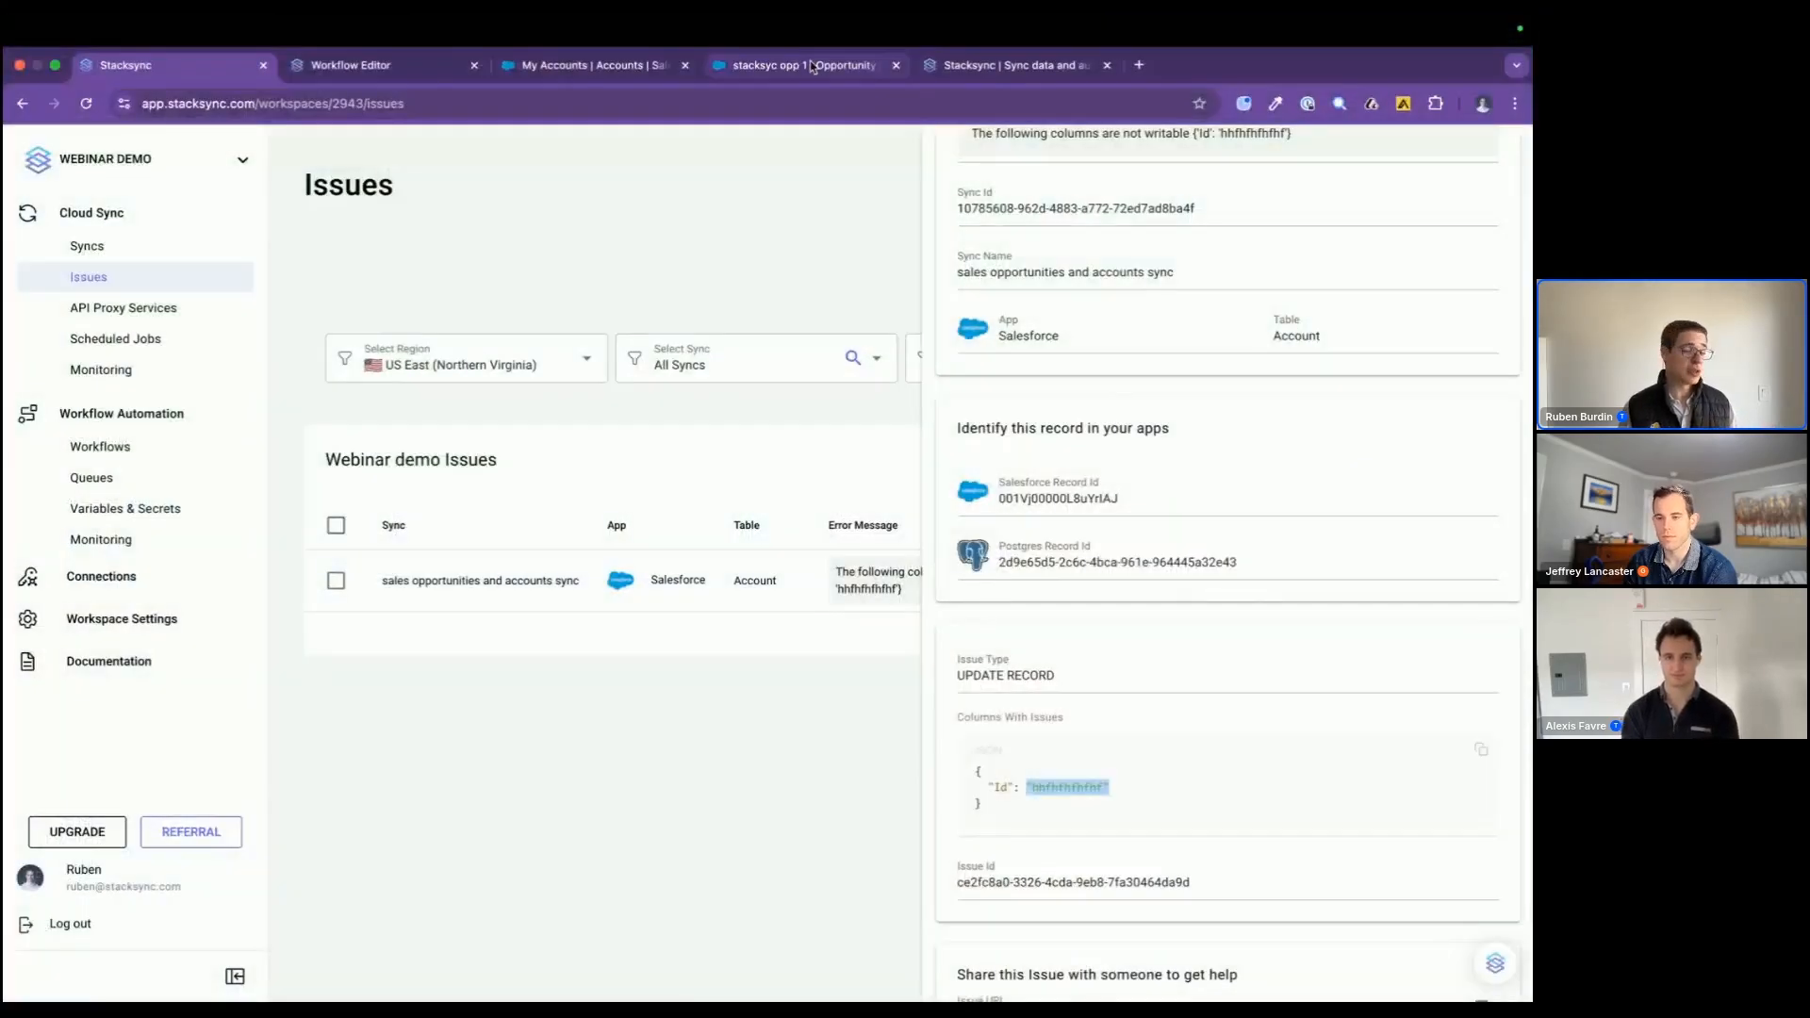
{"action": "left_click", "coordinate": [1154, 803]}
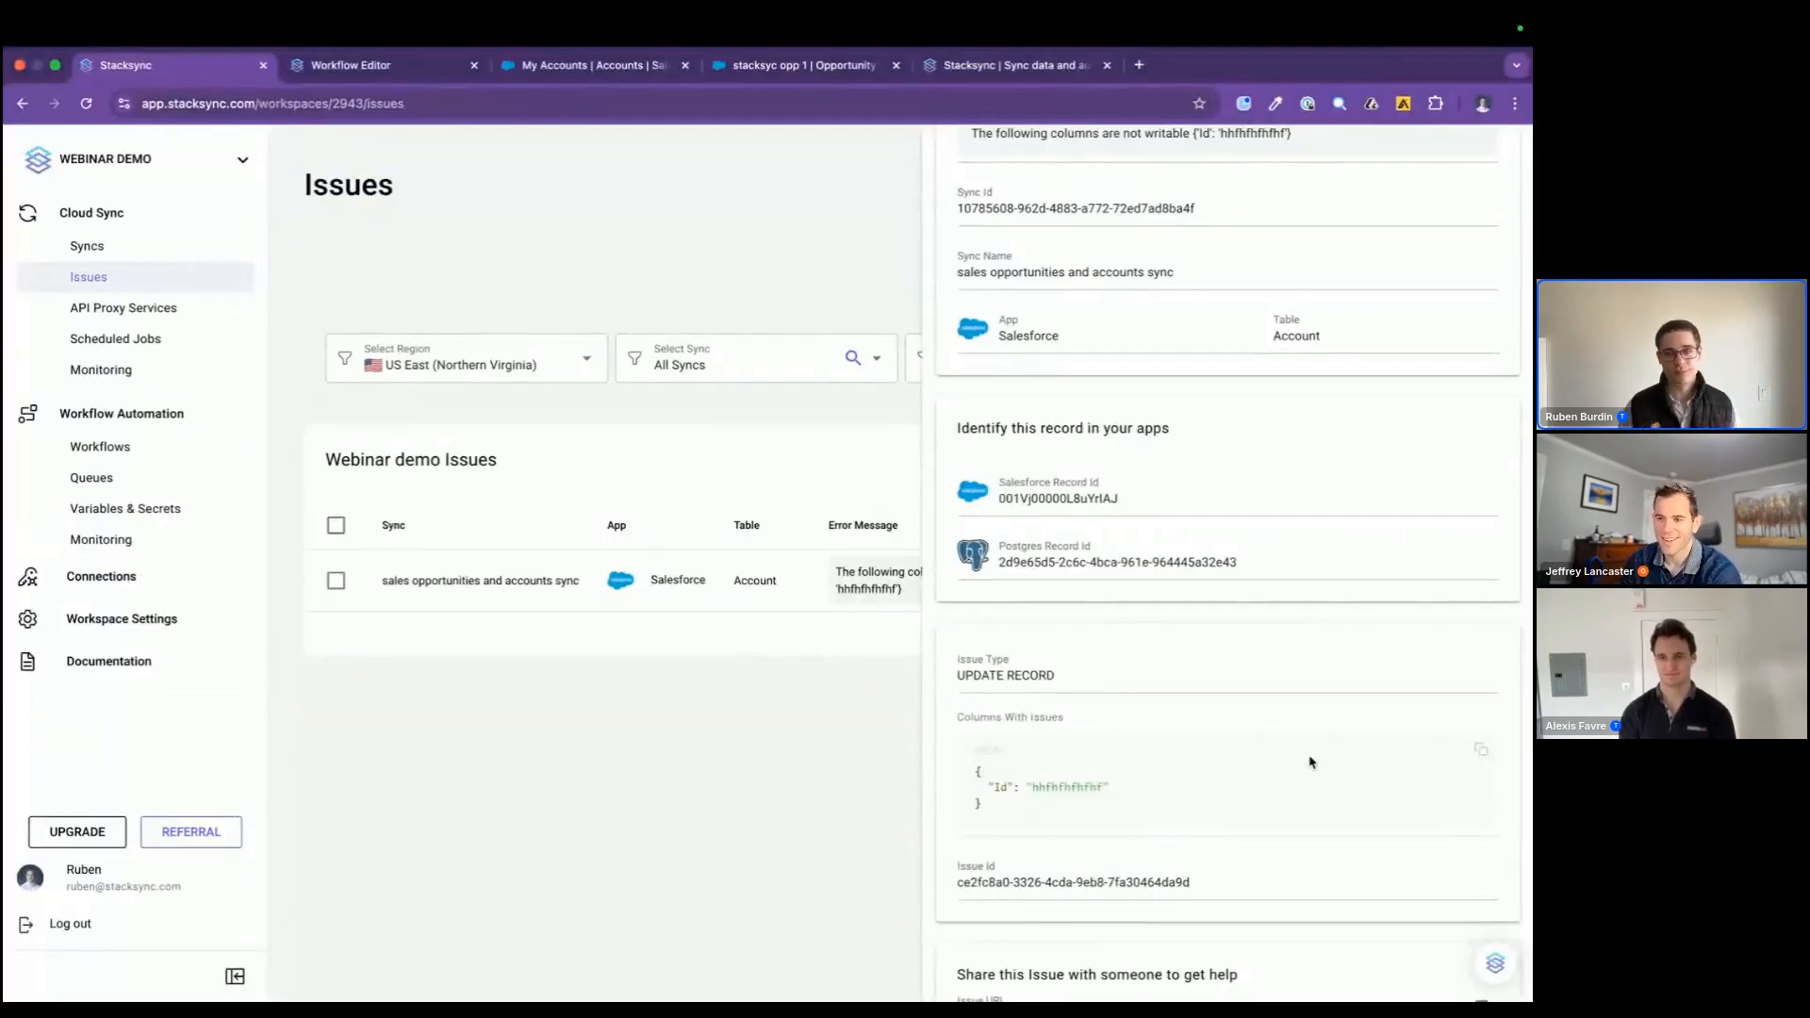
Step: Revert the change behind the Palo Alto account issue, then reload the account table in the database client
{"action": "scroll", "coordinate": [1311, 582], "scroll_direction": "up", "scroll_amount": 3}
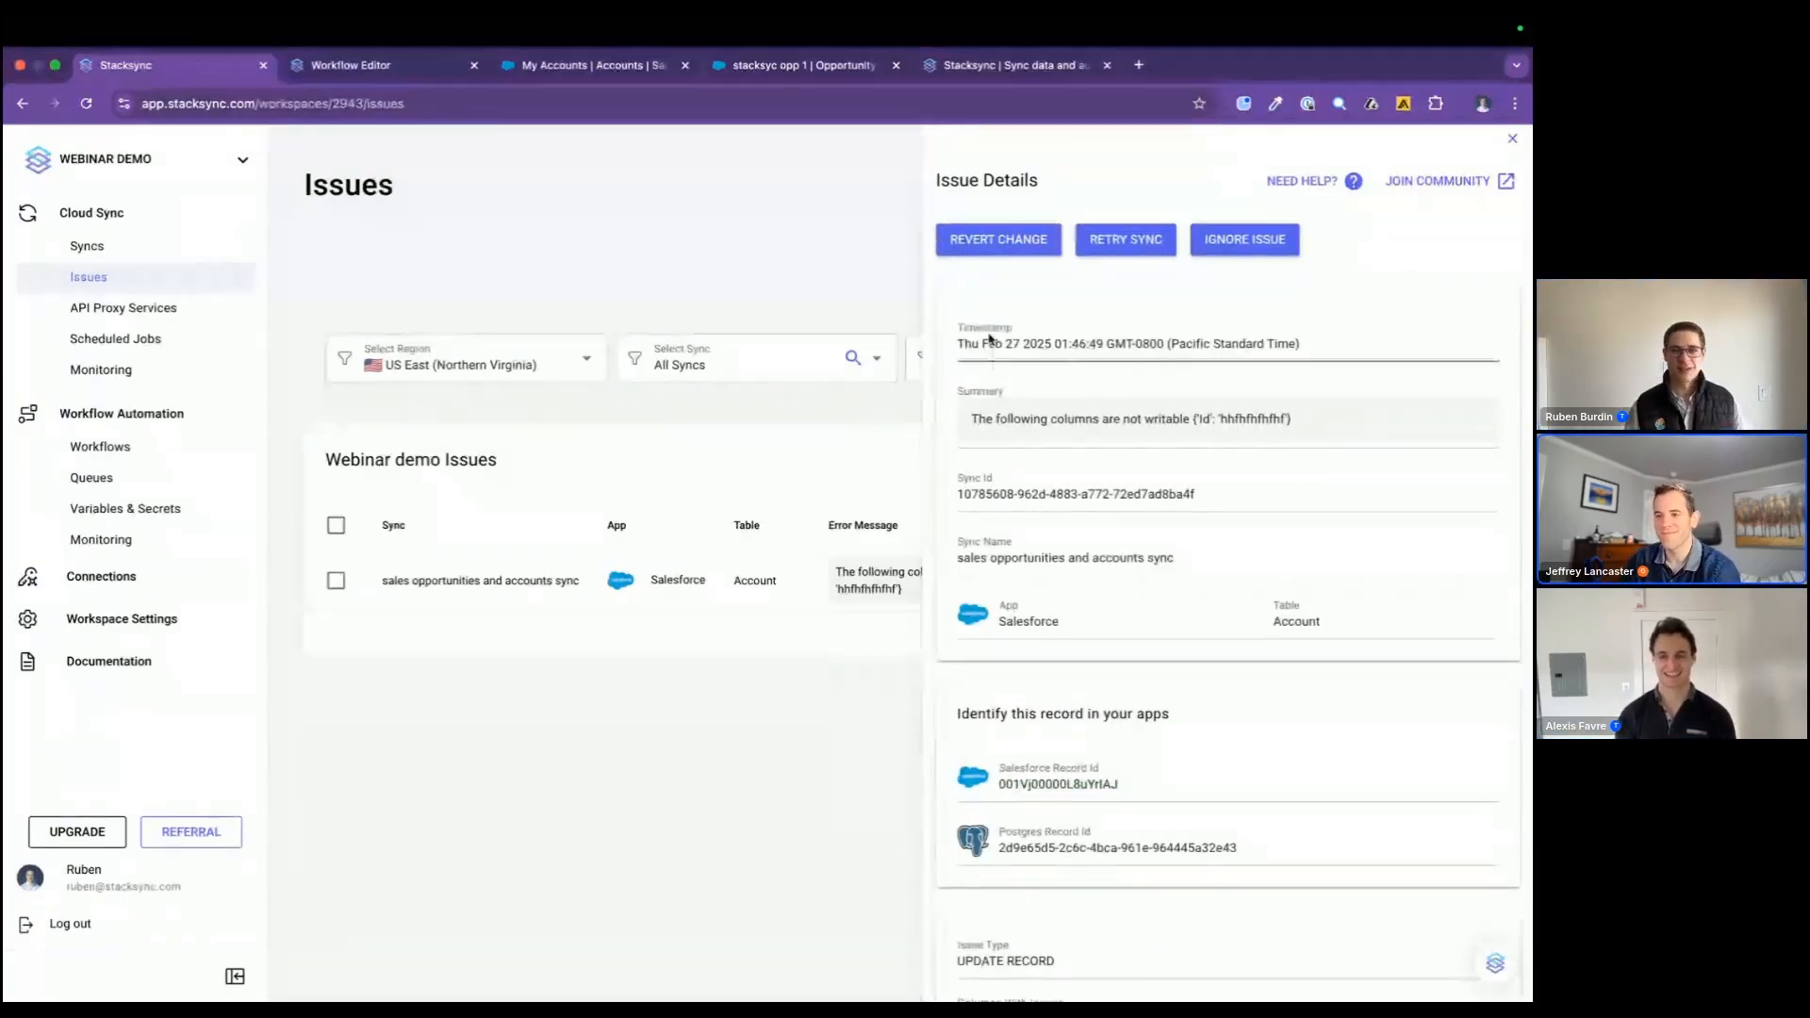
{"action": "left_click", "coordinate": [986, 243]}
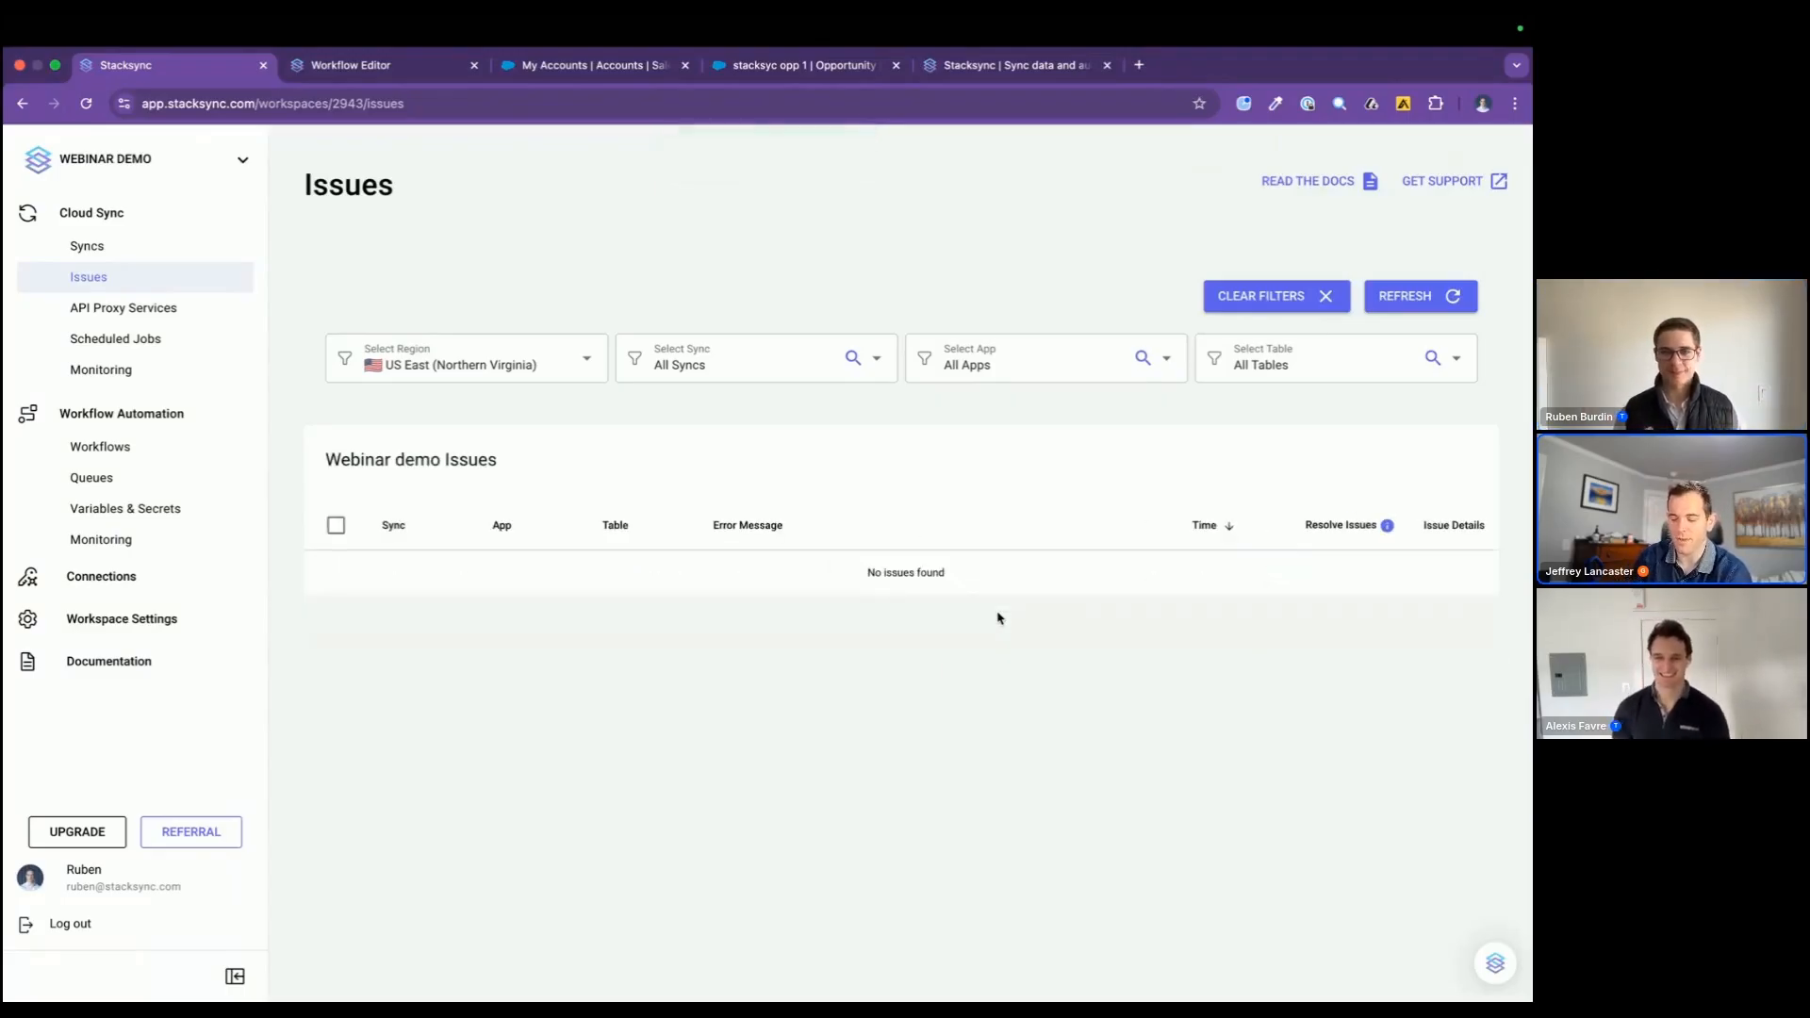
{"action": "key", "text": "ctrl+Left"}
{"action": "key", "text": "ctrl+Right"}
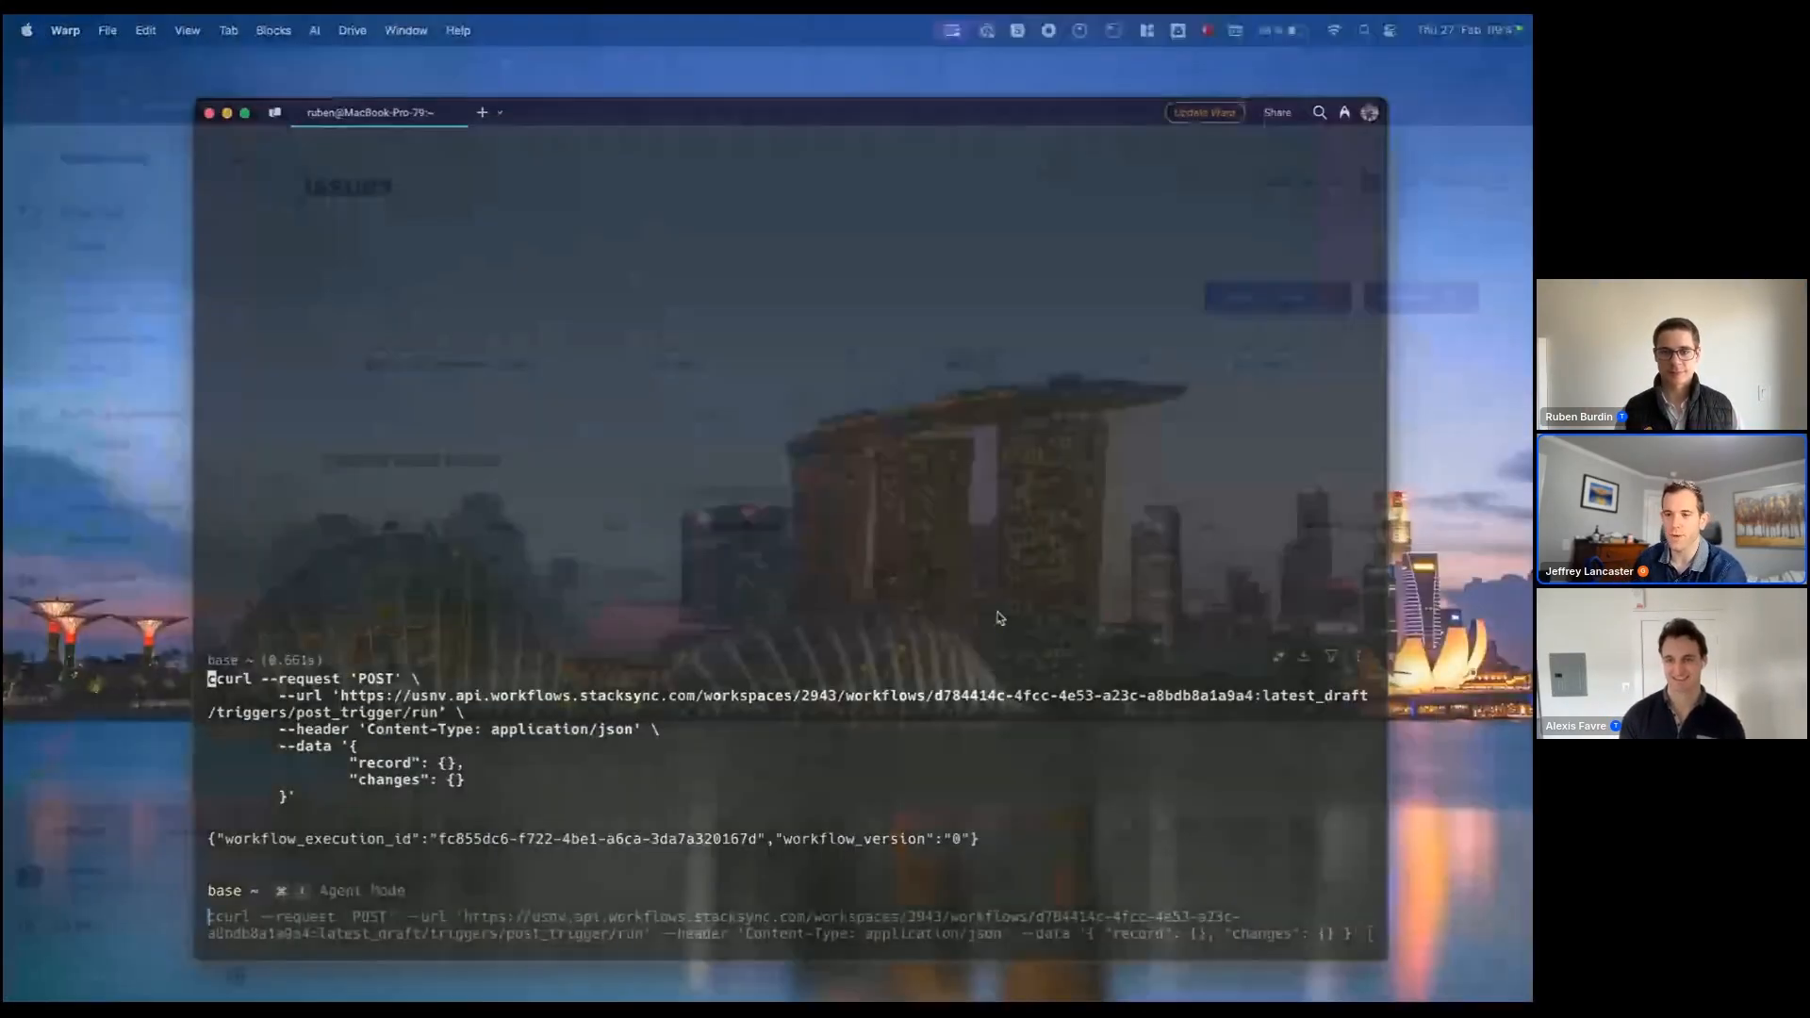
{"action": "key", "text": "ctrl+Right"}
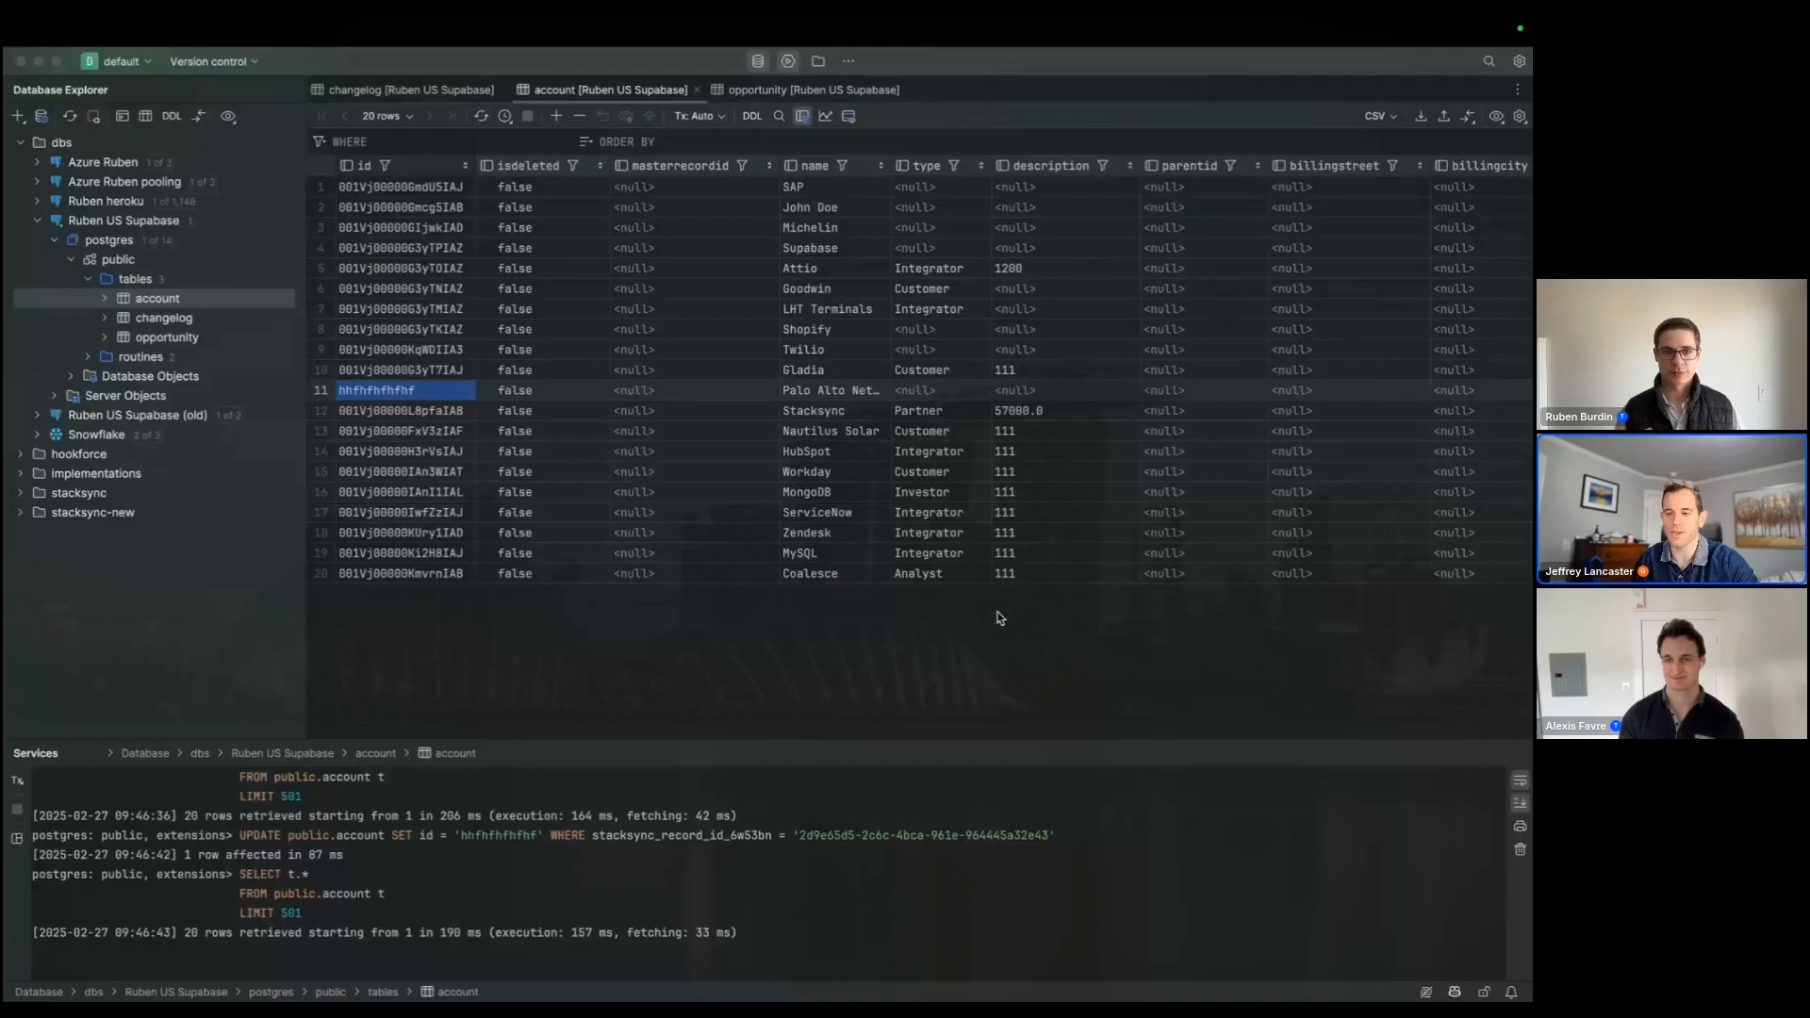
{"action": "key", "text": "super+r"}
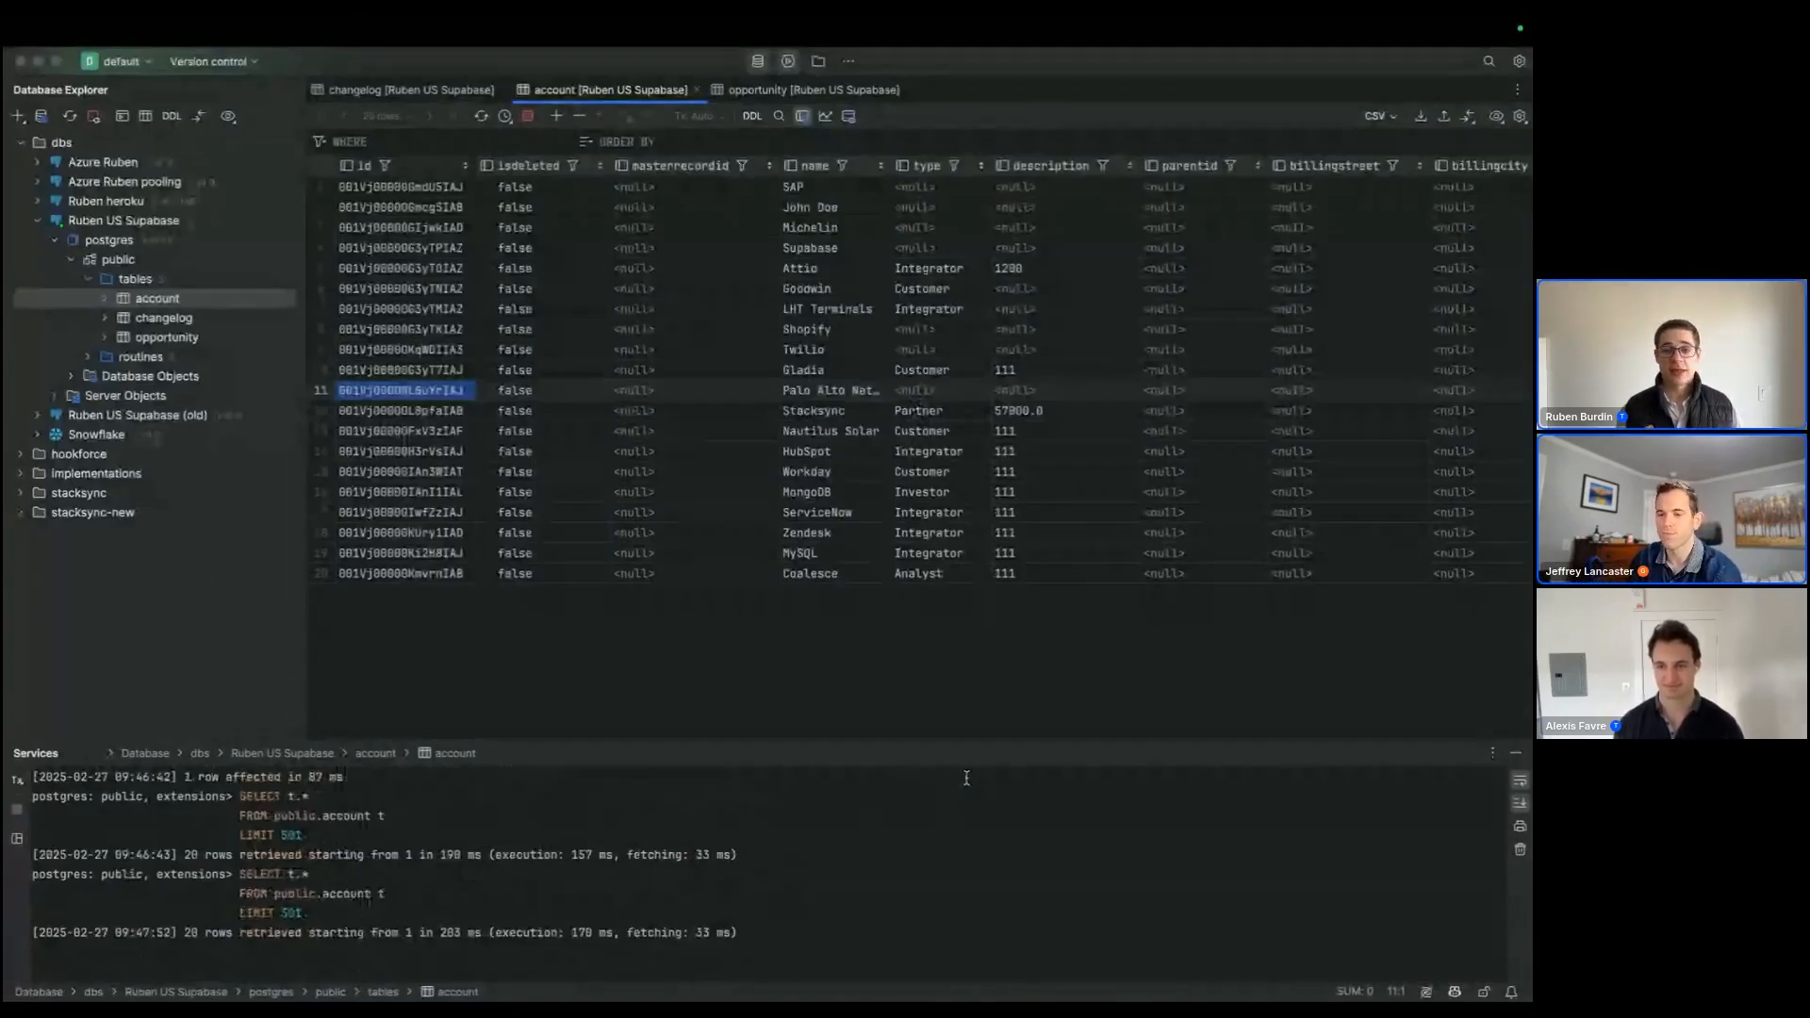
{"action": "key", "text": "super+Tab"}
{"action": "key", "text": "super+Tab"}
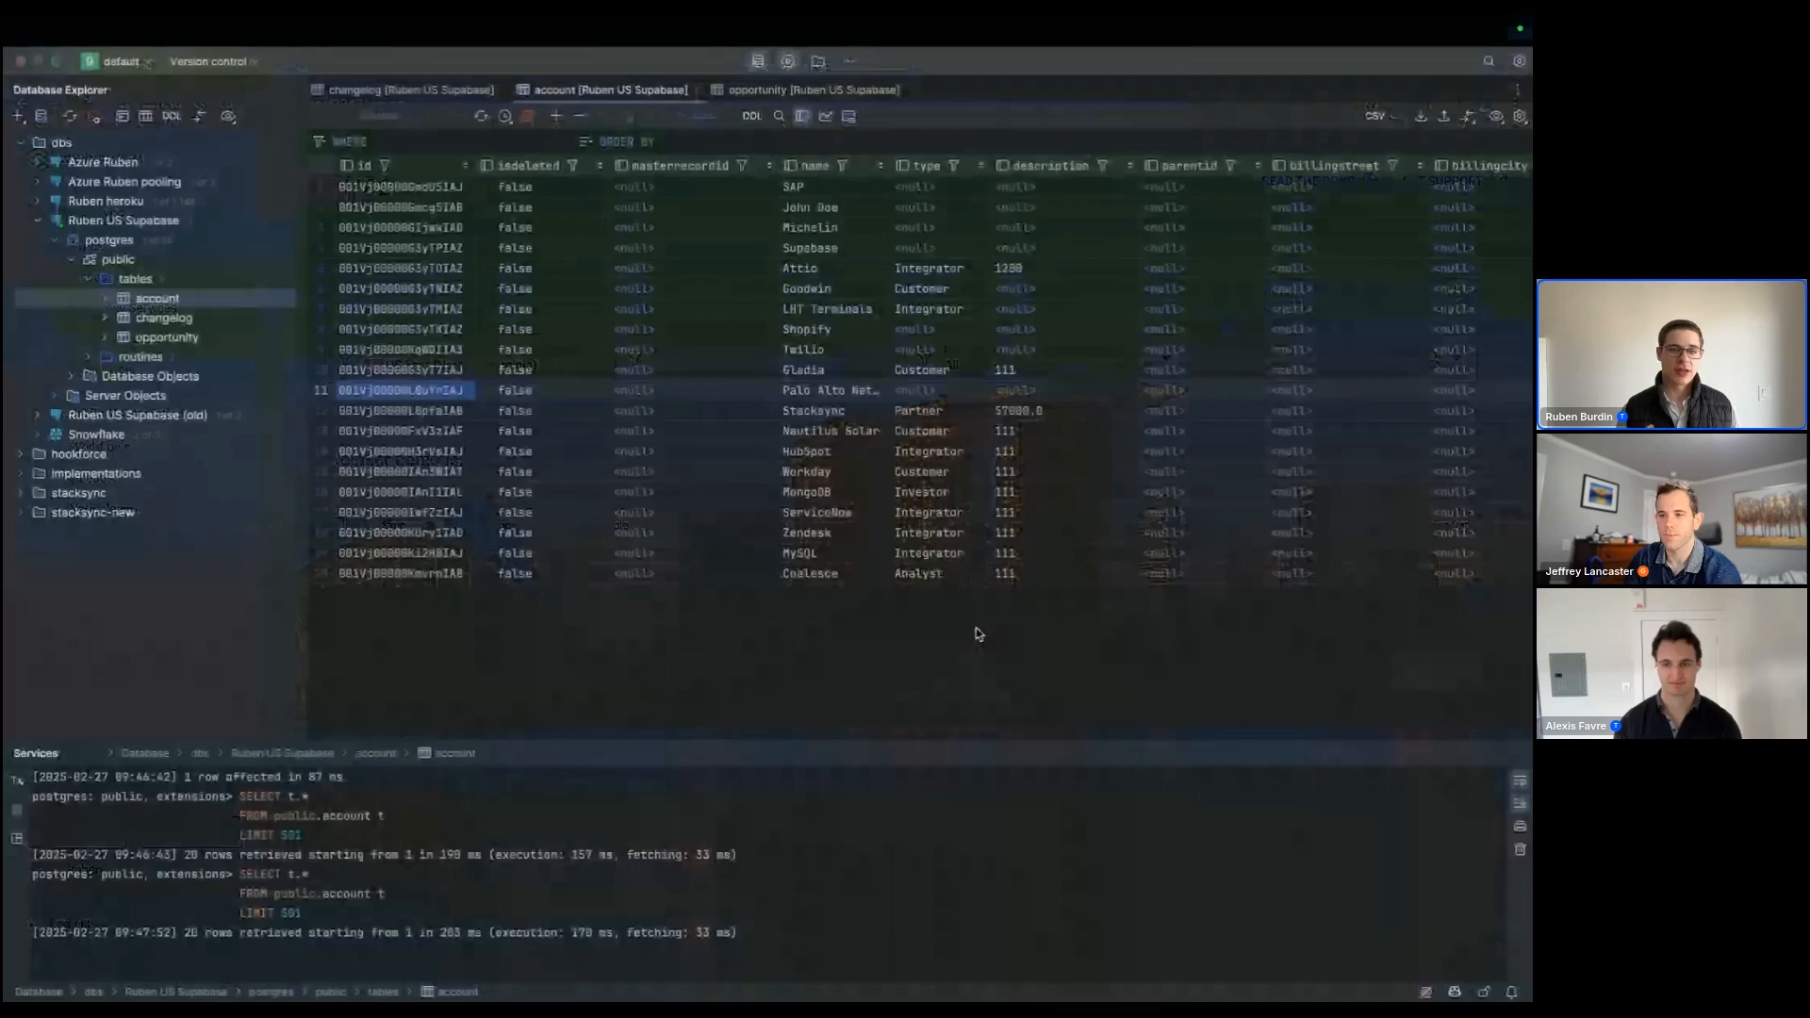
{"action": "left_click", "coordinate": [438, 454]}
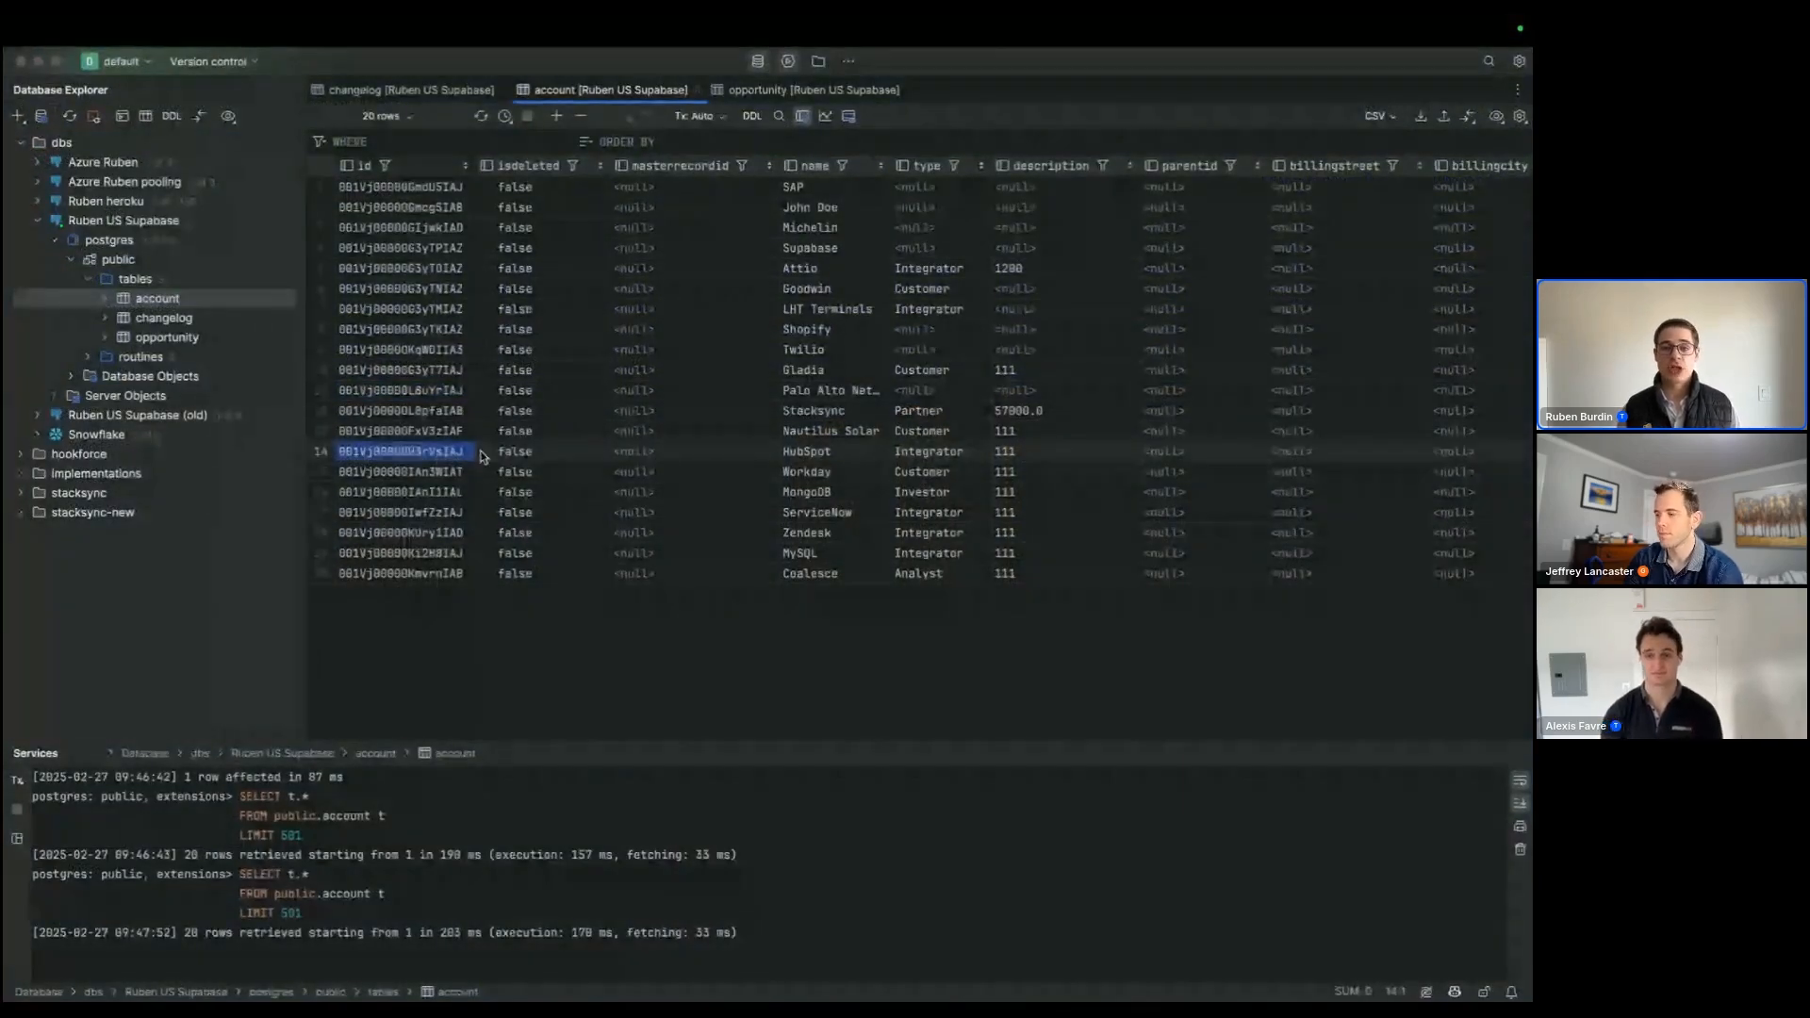
{"action": "left_click", "coordinate": [1116, 351]}
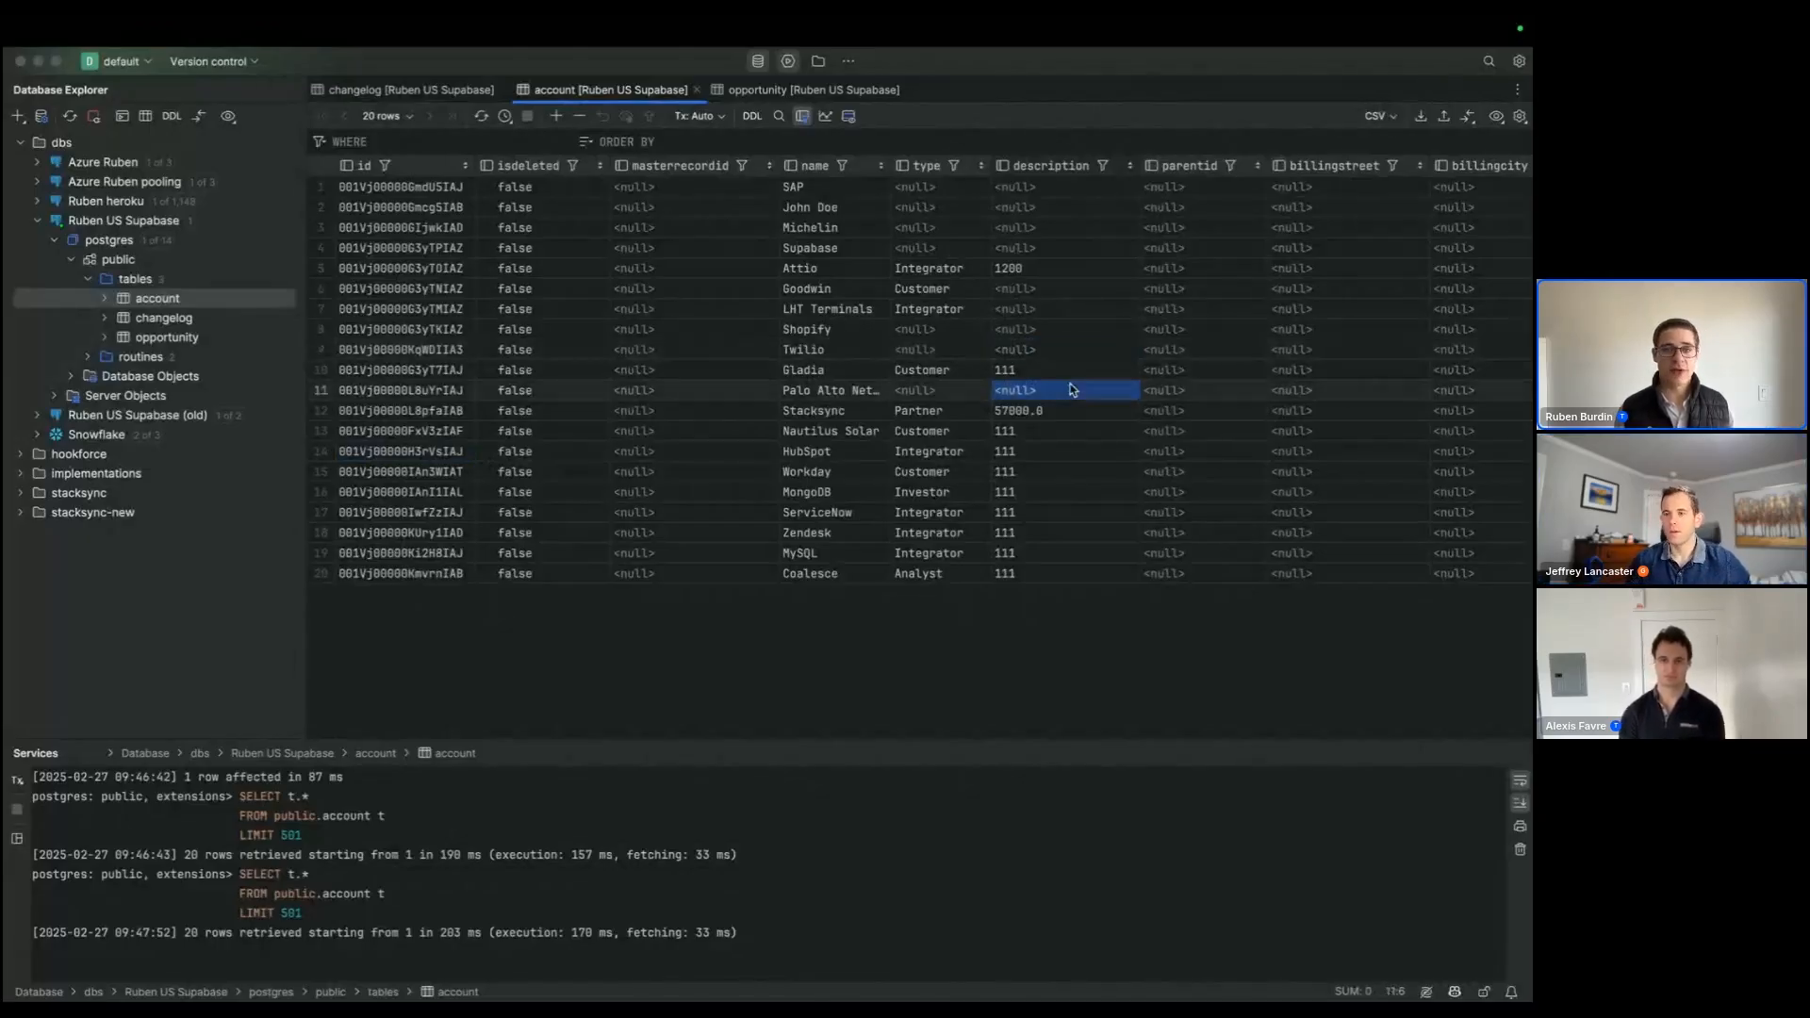
Step: Switch to Stacksync and examine the Cloud Sync monitoring charts for records, issues, billable active records and trigger executions
{"action": "key", "text": "super+Tab"}
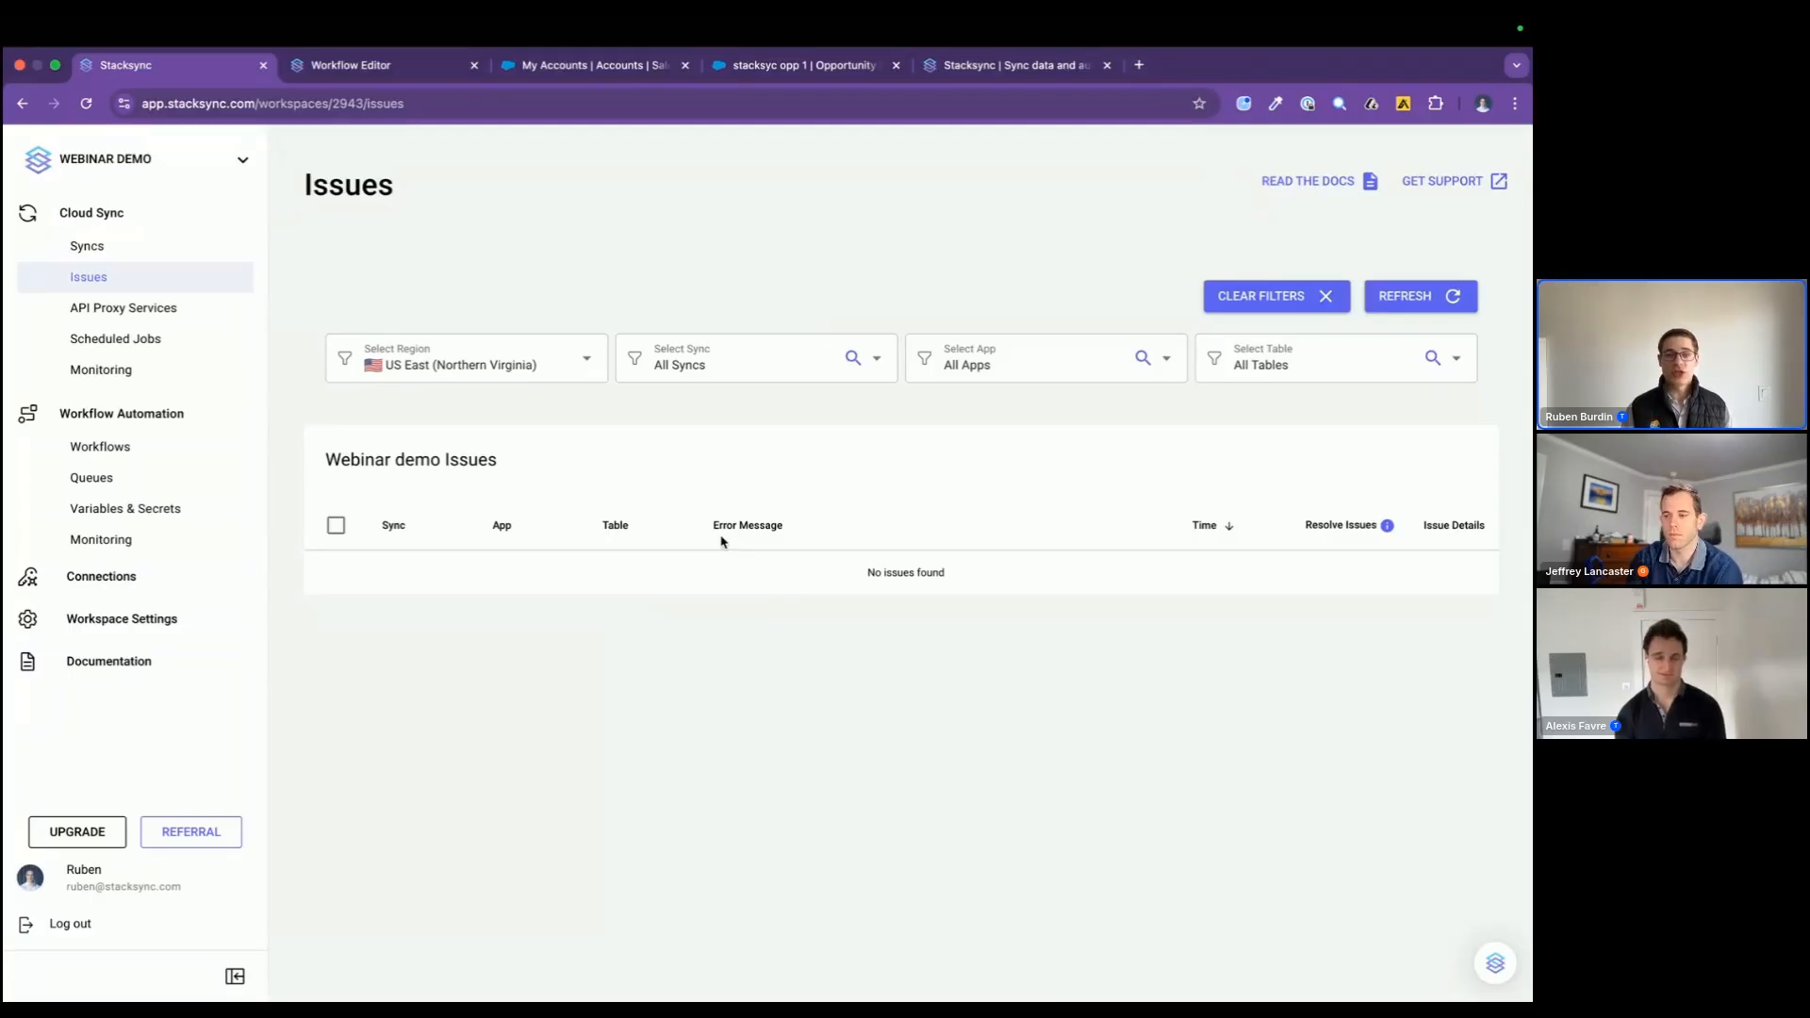
{"action": "left_click", "coordinate": [99, 370]}
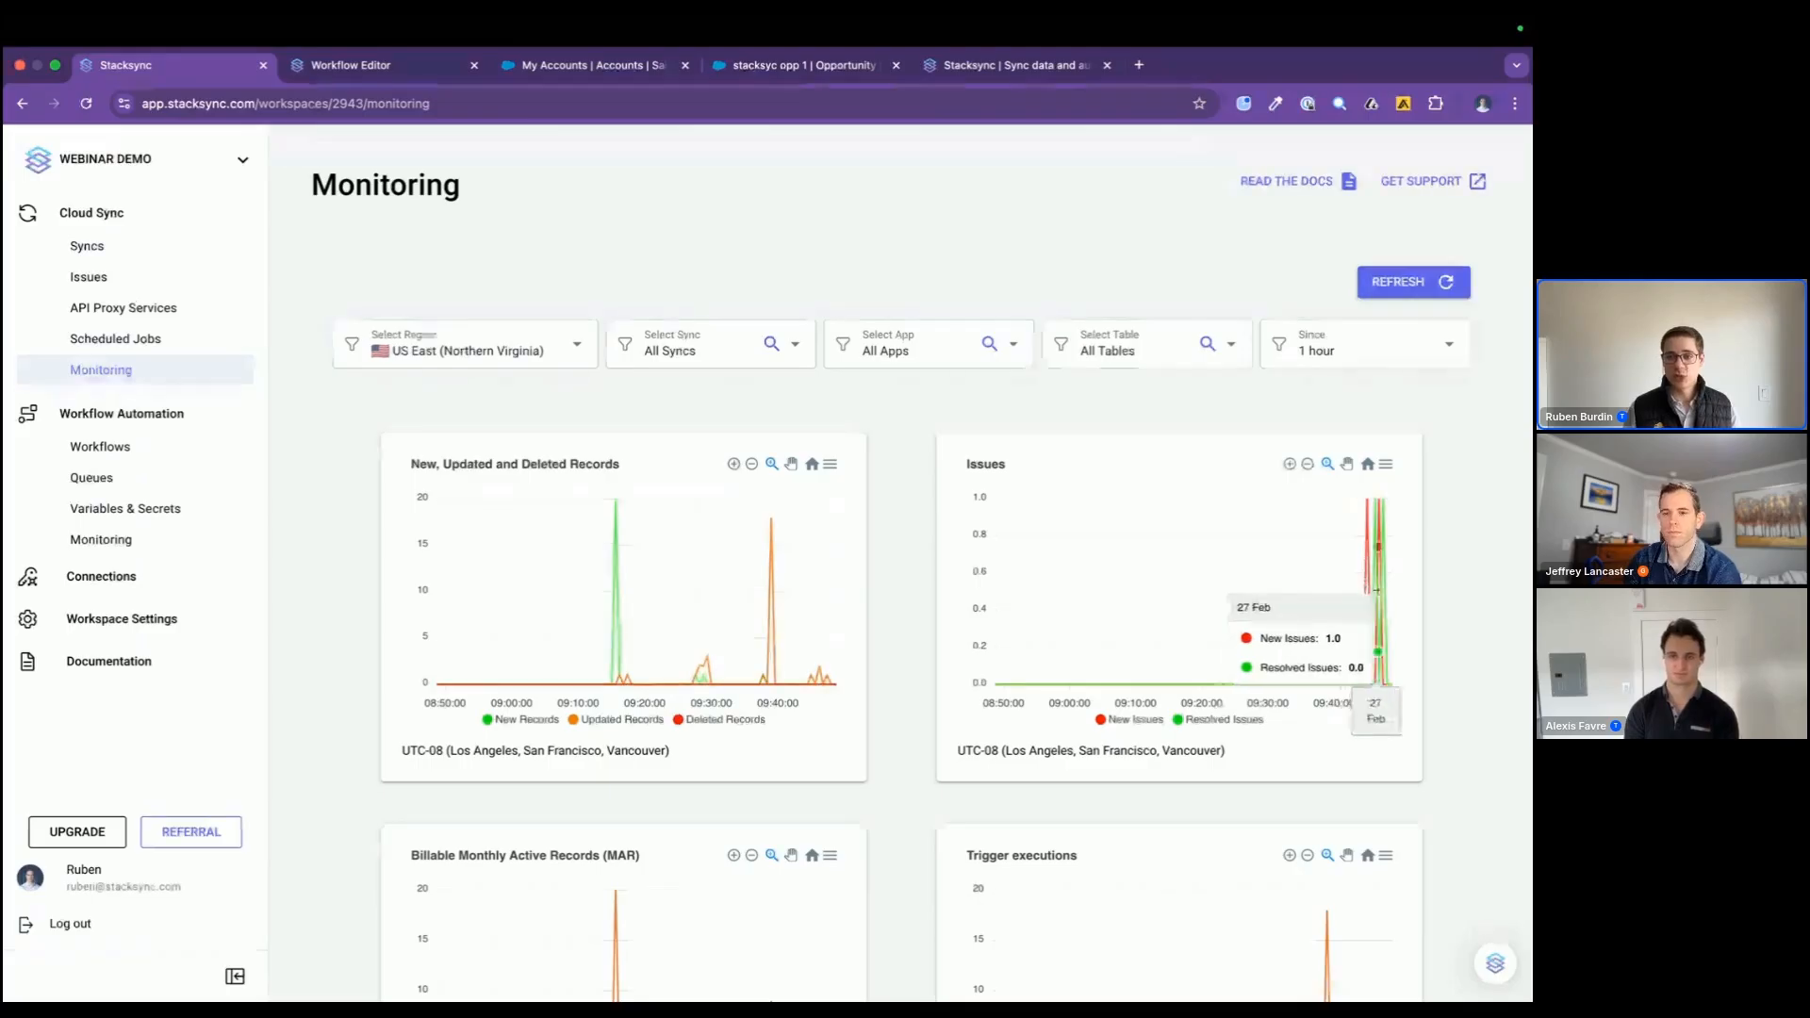
{"action": "scroll", "coordinate": [931, 816], "scroll_direction": "down", "scroll_amount": 3}
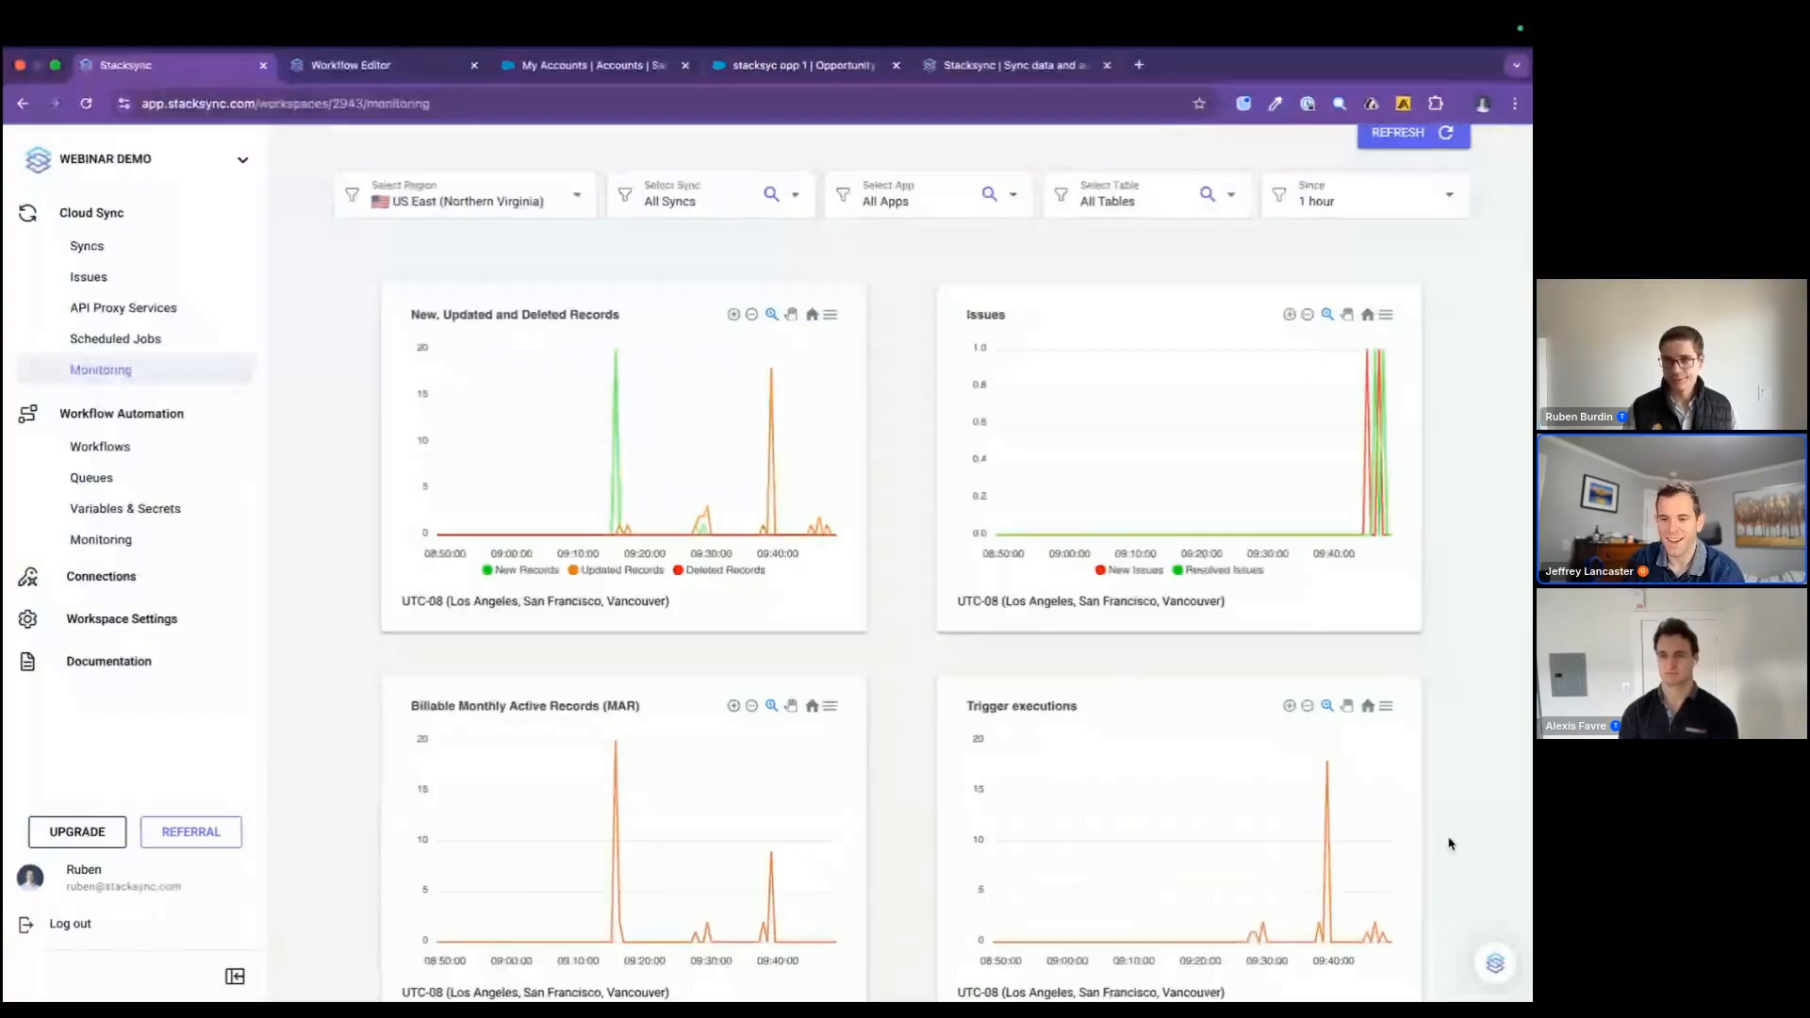
{"action": "scroll", "coordinate": [1449, 842], "scroll_direction": "up", "scroll_amount": 2}
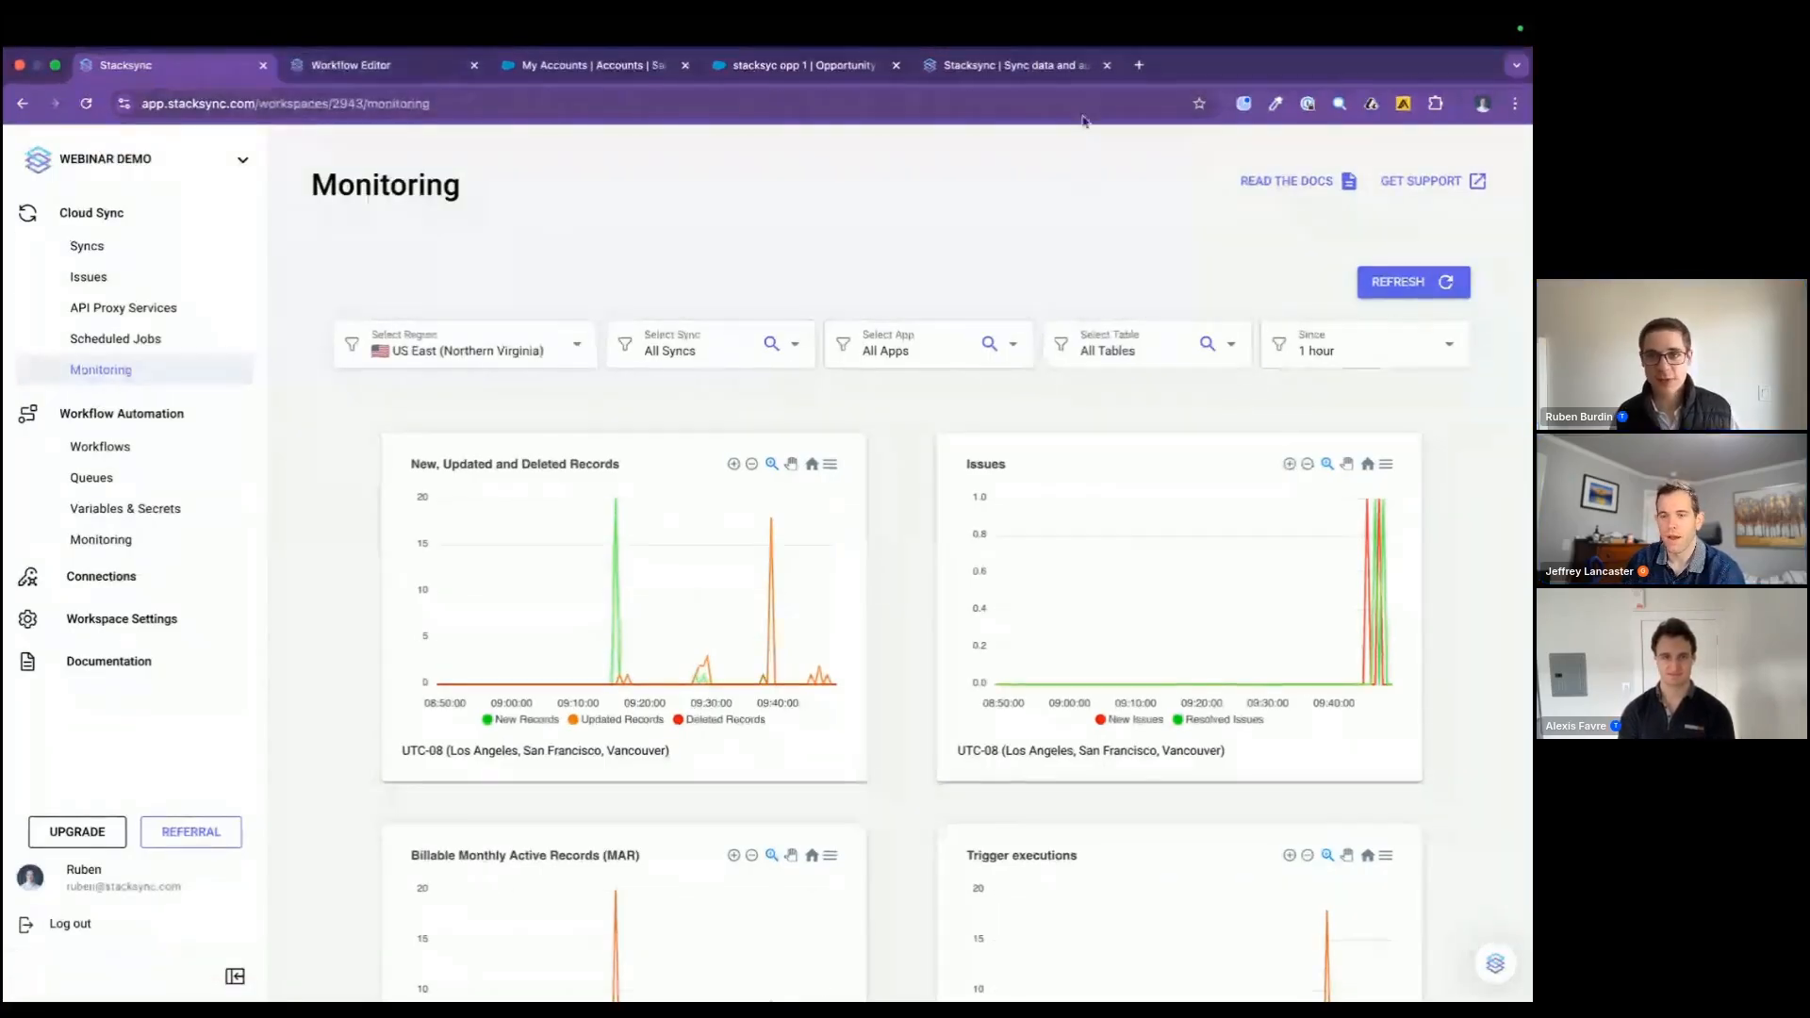
Step: Bring up the security section of the Stacksync website that is already open in the browser
{"action": "left_click", "coordinate": [1075, 65]}
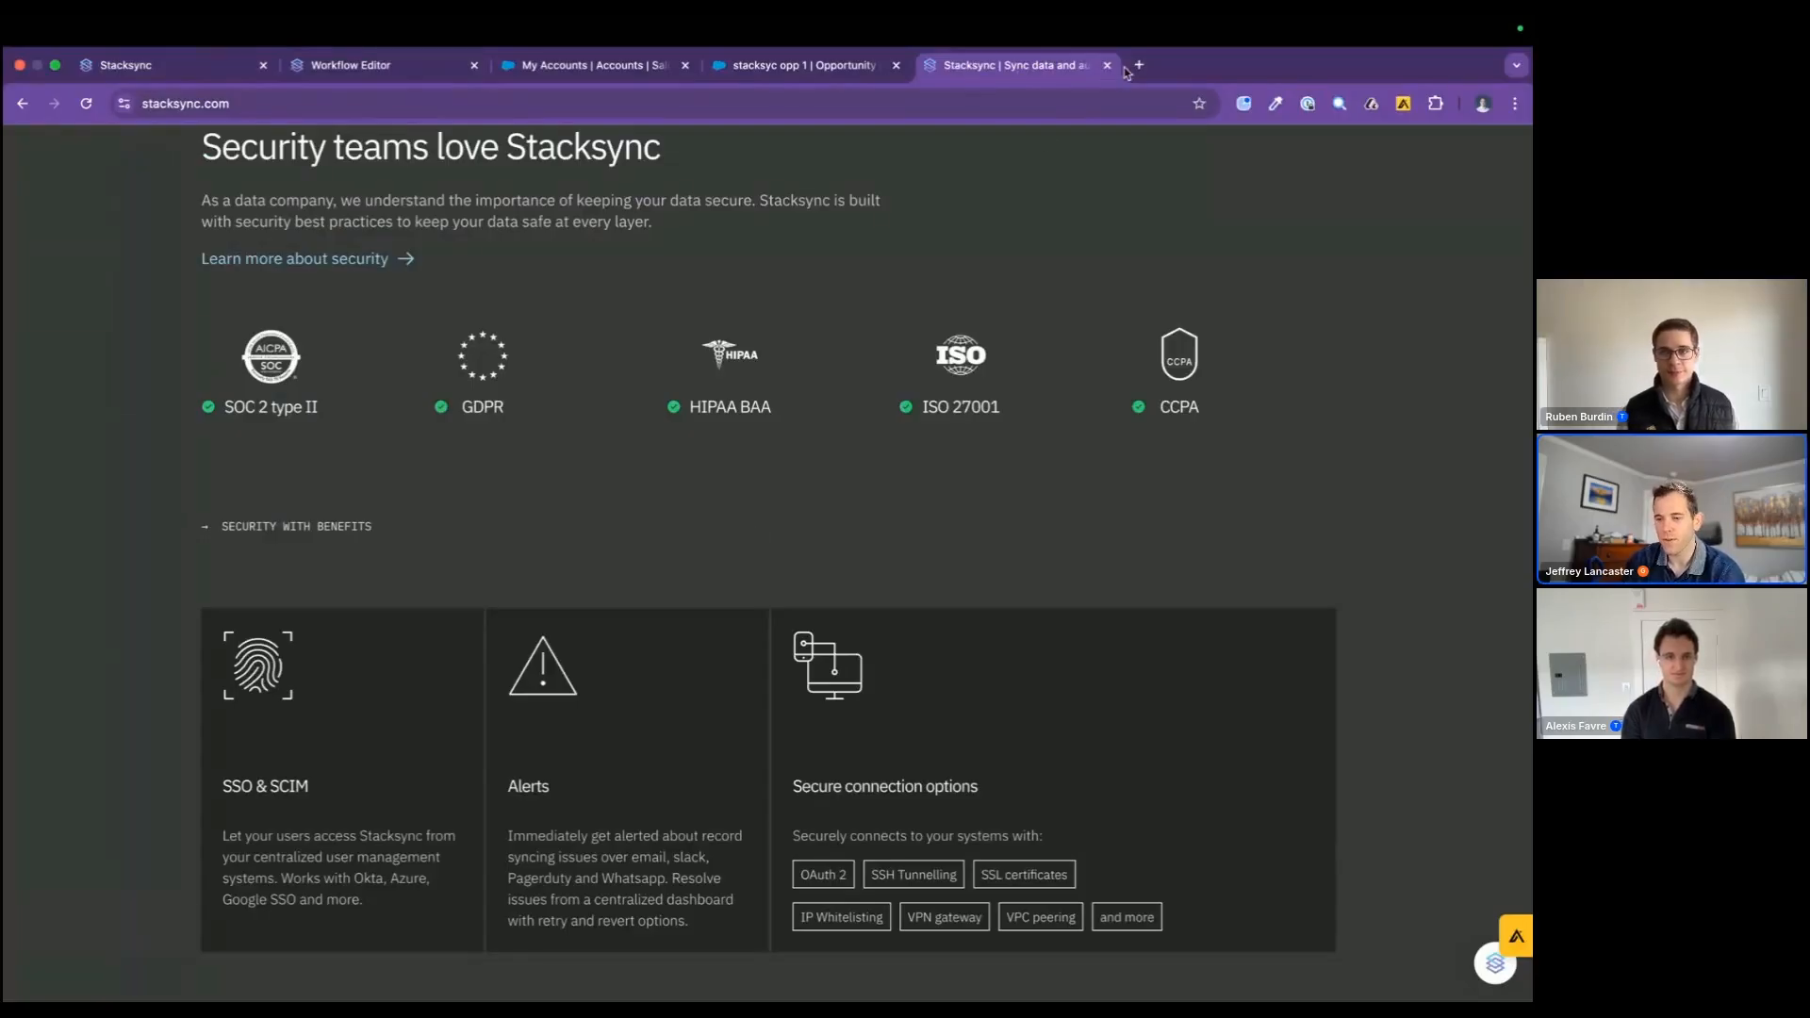